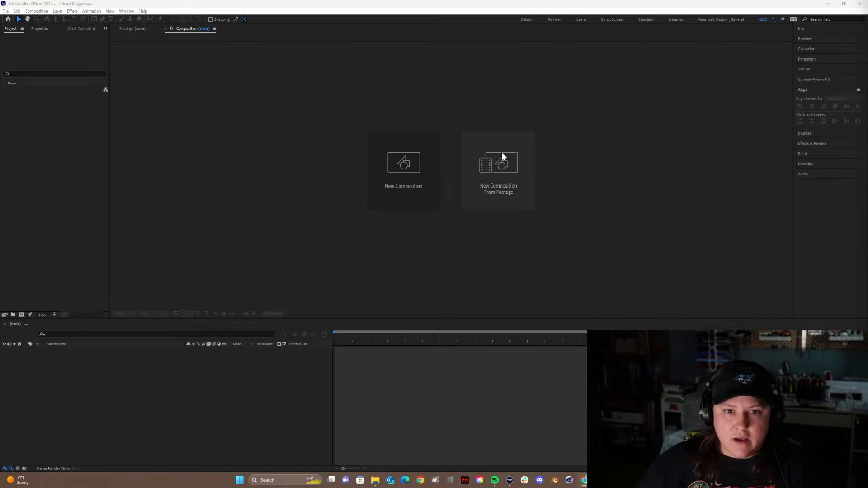
Switch from After Effects to the Canvas assignment page and review its information, lesson, three scene sections and compositing instructions.
{"action": "left_click", "coordinate": [833, 5]}
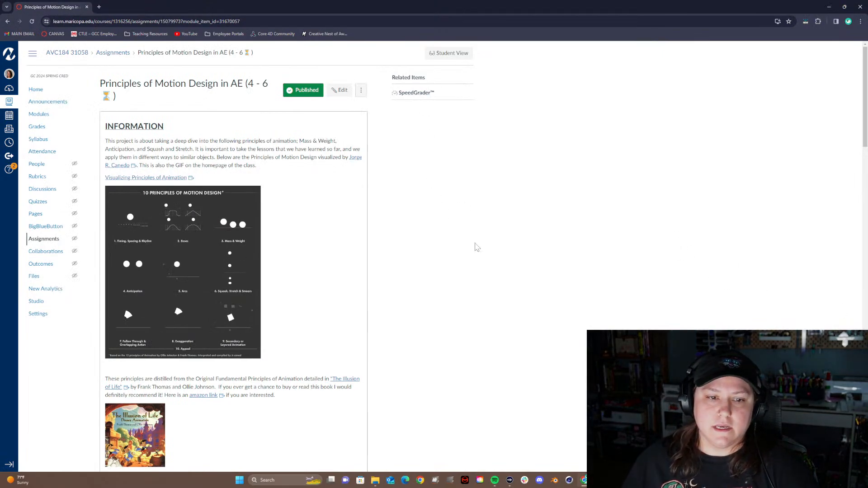
{"action": "scroll", "coordinate": [476, 245], "scroll_direction": "down", "scroll_amount": 4}
{"action": "scroll", "coordinate": [476, 246], "scroll_direction": "up", "scroll_amount": 4}
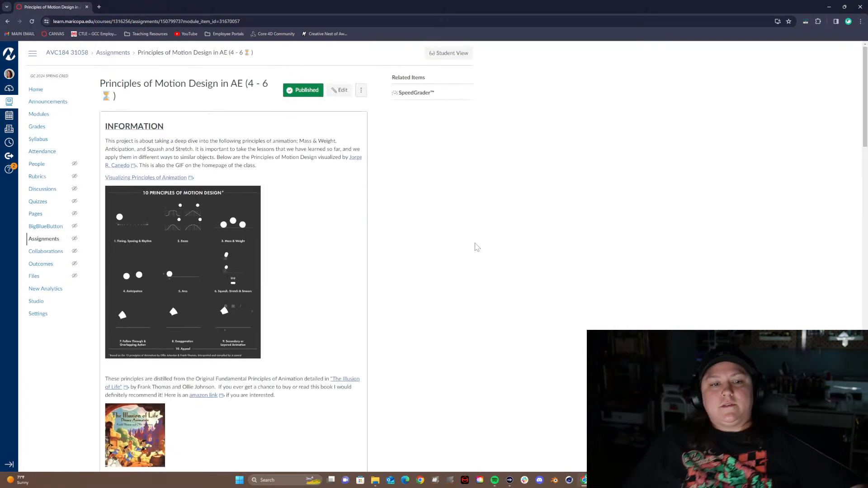
{"action": "scroll", "coordinate": [475, 246], "scroll_direction": "down", "scroll_amount": 5}
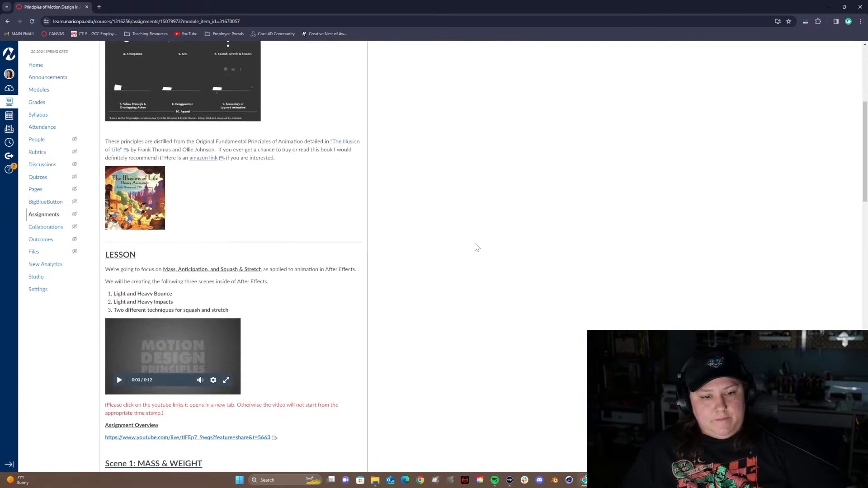
{"action": "scroll", "coordinate": [476, 247], "scroll_direction": "up", "scroll_amount": 3}
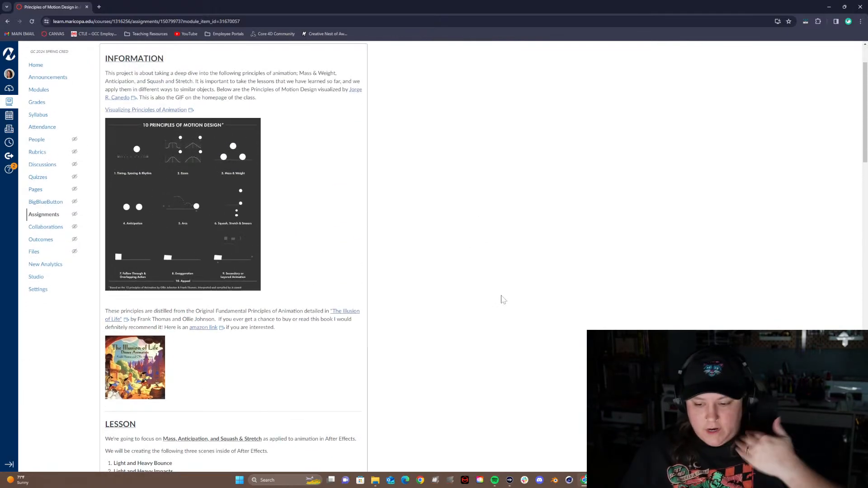
{"action": "scroll", "coordinate": [469, 324], "scroll_direction": "down", "scroll_amount": 4}
{"action": "right_click", "coordinate": [249, 155]}
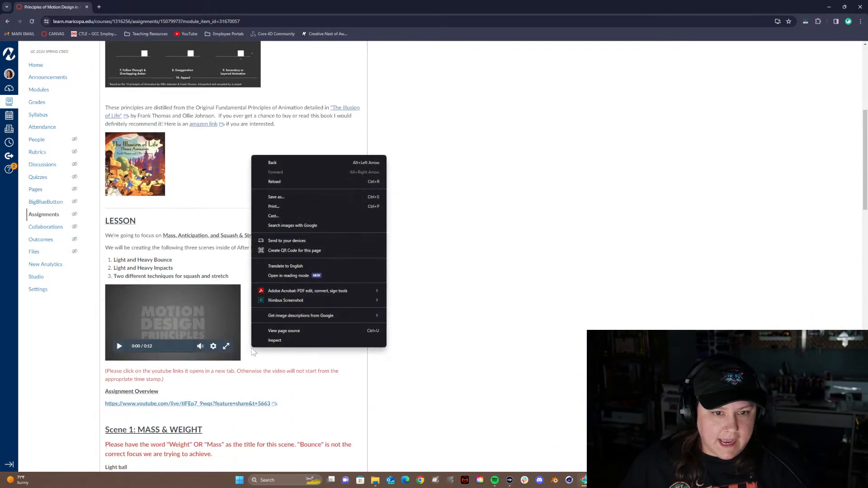
{"action": "left_click", "coordinate": [411, 288]}
{"action": "scroll", "coordinate": [413, 289], "scroll_direction": "down", "scroll_amount": 4}
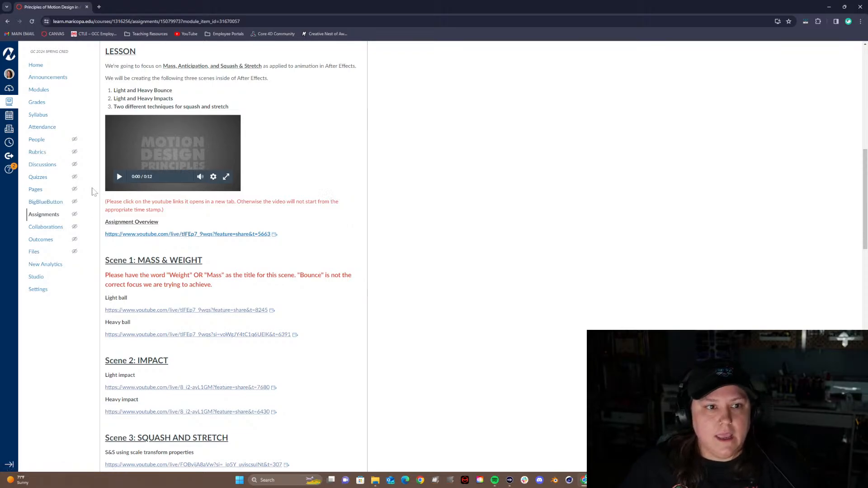
{"action": "scroll", "coordinate": [271, 222], "scroll_direction": "down", "scroll_amount": 5}
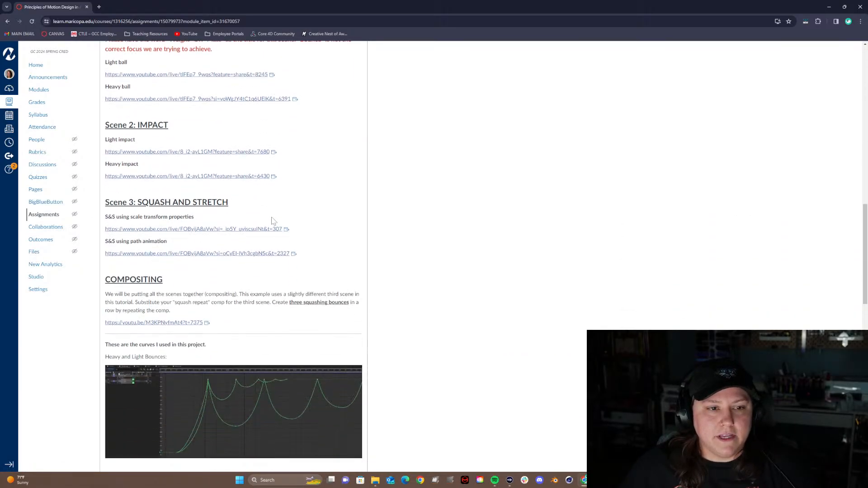
{"action": "scroll", "coordinate": [192, 160], "scroll_direction": "up", "scroll_amount": 2}
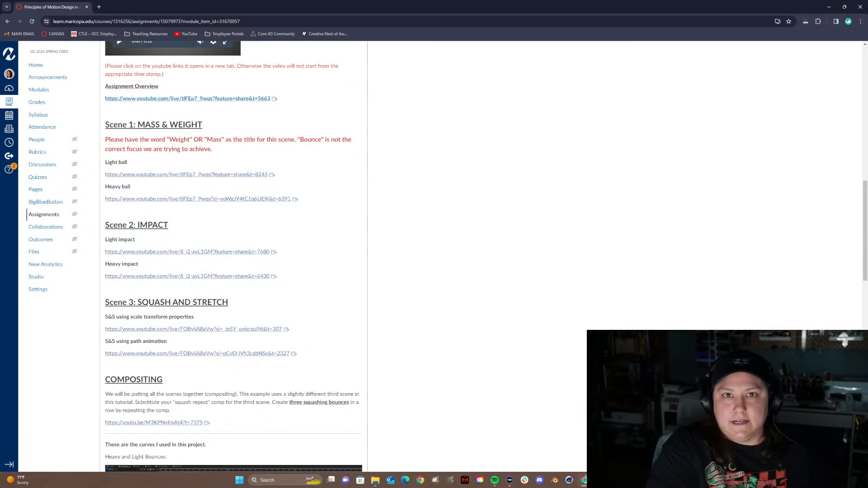
{"action": "scroll", "coordinate": [232, 436], "scroll_direction": "up", "scroll_amount": 15}
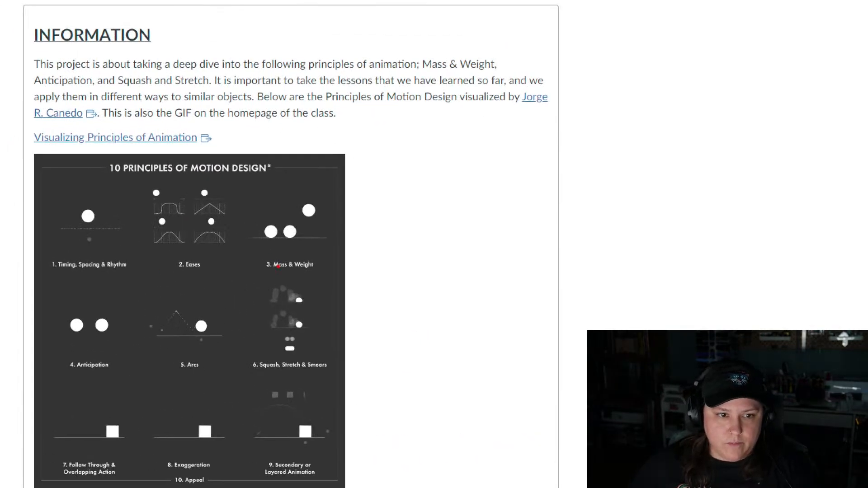
Circle Mass & Weight, Anticipation, and Squash, Stretch & Smears on the zoomed principles chart, and exit the annotation view.
{"action": "mouse_move", "coordinate": [251, 186]}
{"action": "left_mouse_down"}
{"action": "mouse_move", "coordinate": [243, 279]}
{"action": "mouse_move", "coordinate": [360, 203]}
{"action": "left_mouse_up"}
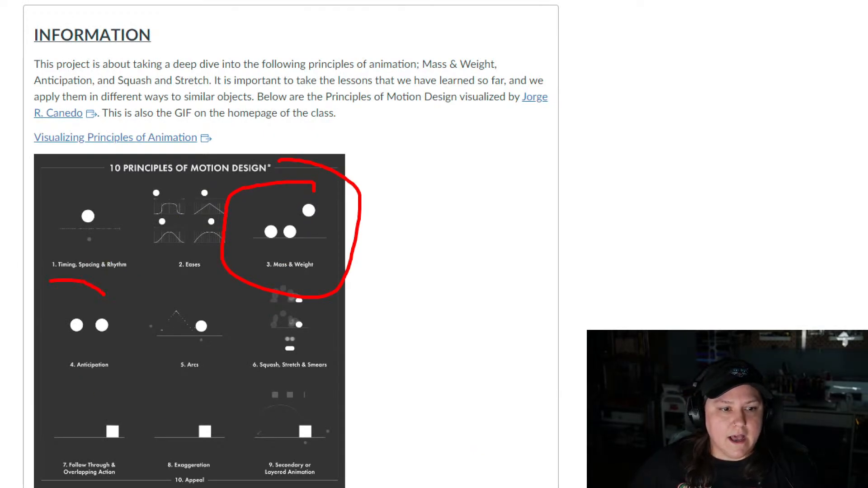
{"action": "mouse_move", "coordinate": [50, 281]}
{"action": "left_mouse_down"}
{"action": "mouse_move", "coordinate": [23, 393]}
{"action": "mouse_move", "coordinate": [141, 312]}
{"action": "left_mouse_up"}
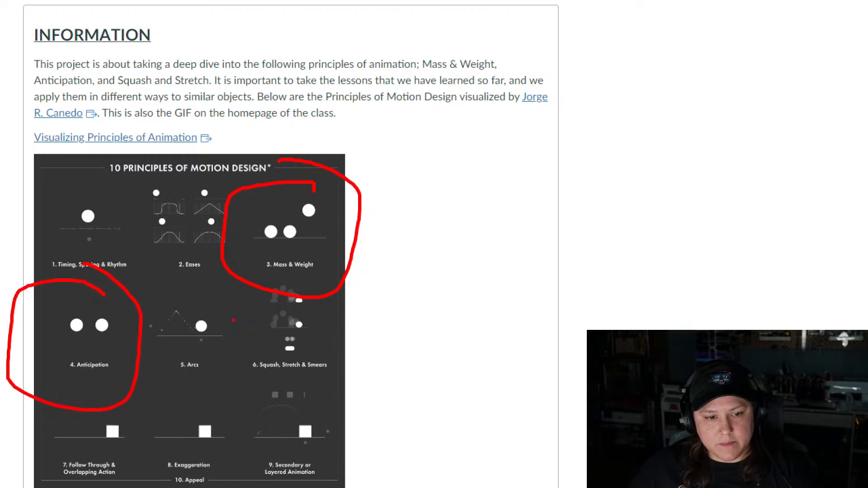
{"action": "mouse_move", "coordinate": [257, 263]}
{"action": "left_mouse_down"}
{"action": "mouse_move", "coordinate": [270, 359]}
{"action": "mouse_move", "coordinate": [319, 266]}
{"action": "left_mouse_up"}
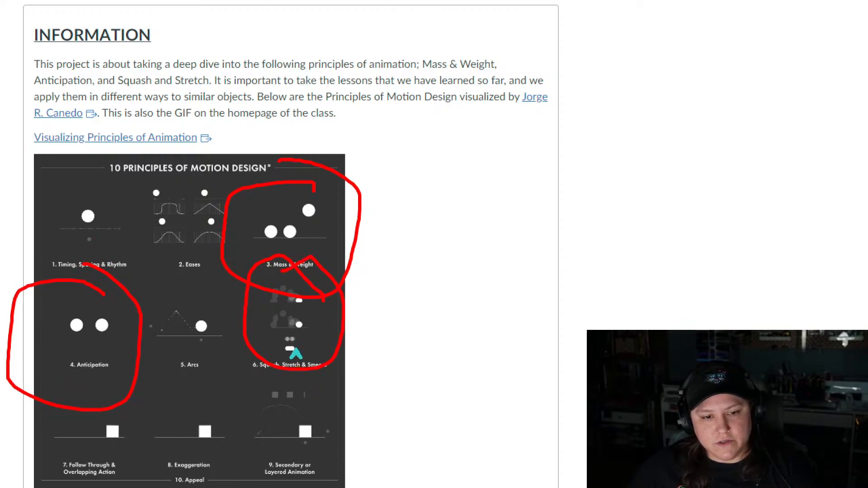
{"action": "left_click_drag", "start_coordinate": [296, 349], "coordinate": [397, 309]}
{"action": "key", "text": "Escape"}
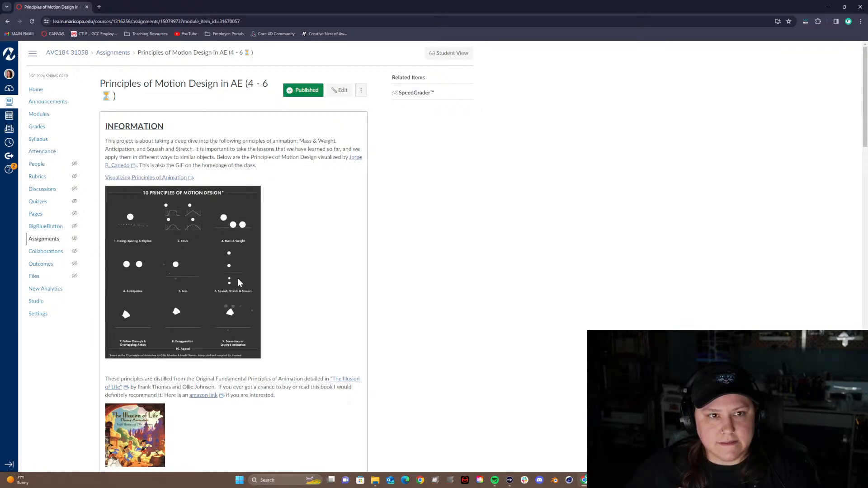
Open Pinterest in the 1_Personal Chrome profile and bring up the Motion Design & Animation board in a maximized window.
{"action": "left_click", "coordinate": [828, 7]}
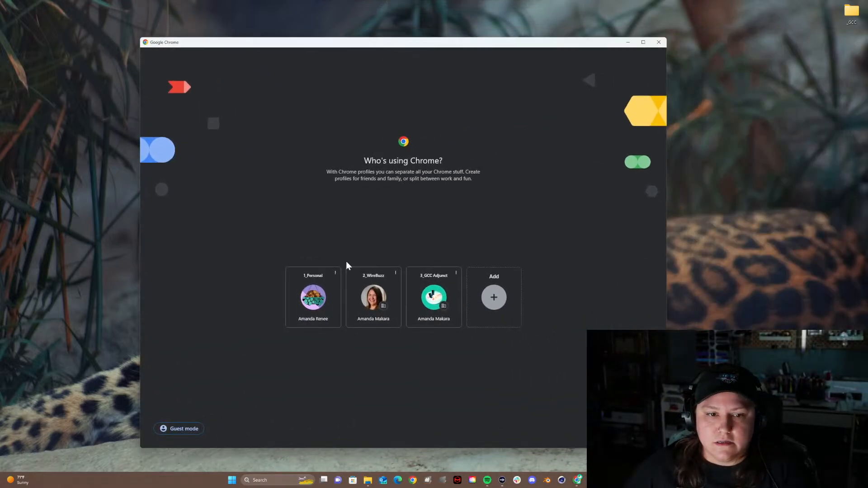
{"action": "left_click", "coordinate": [304, 305]}
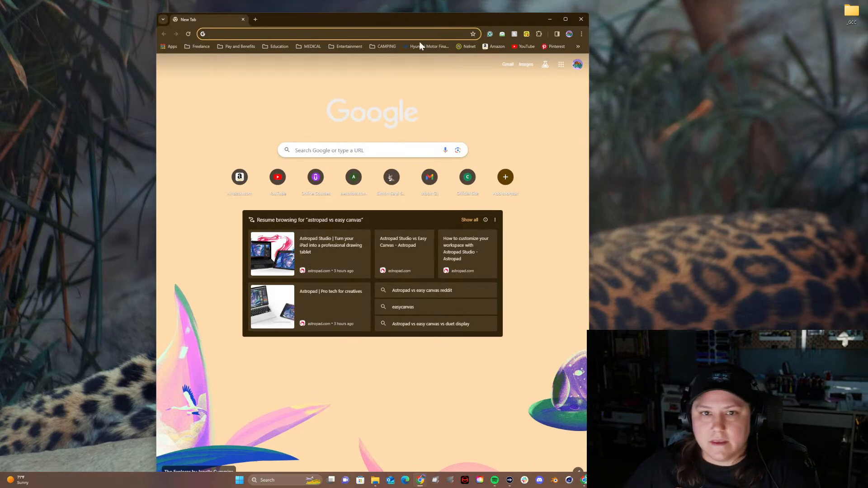
{"action": "left_click", "coordinate": [548, 46]}
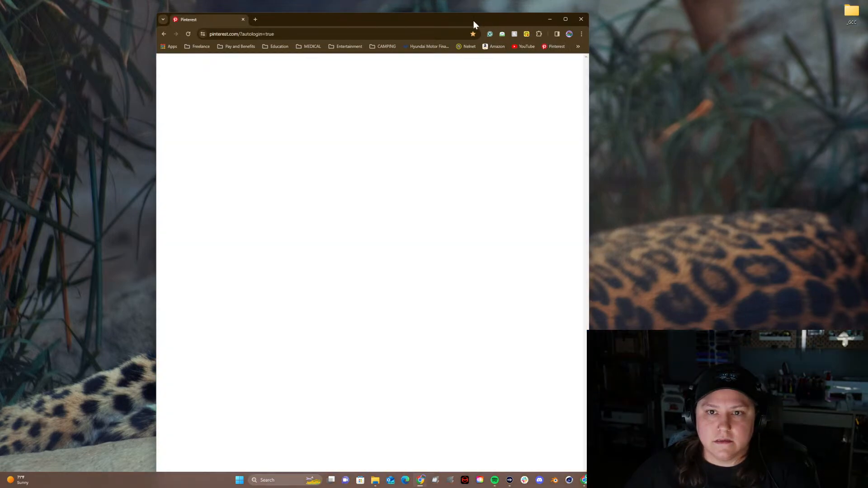
{"action": "left_click_drag", "start_coordinate": [473, 21], "coordinate": [867, 47]}
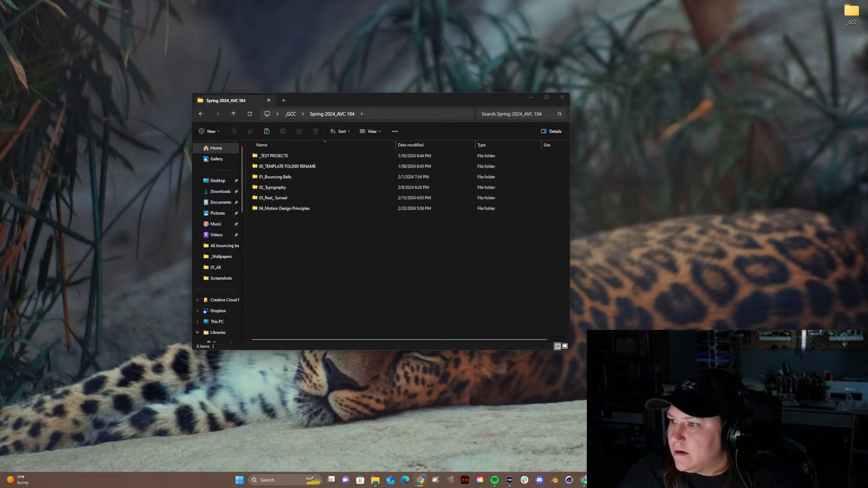
{"action": "left_click_drag", "start_coordinate": [867, 23], "coordinate": [488, 4]}
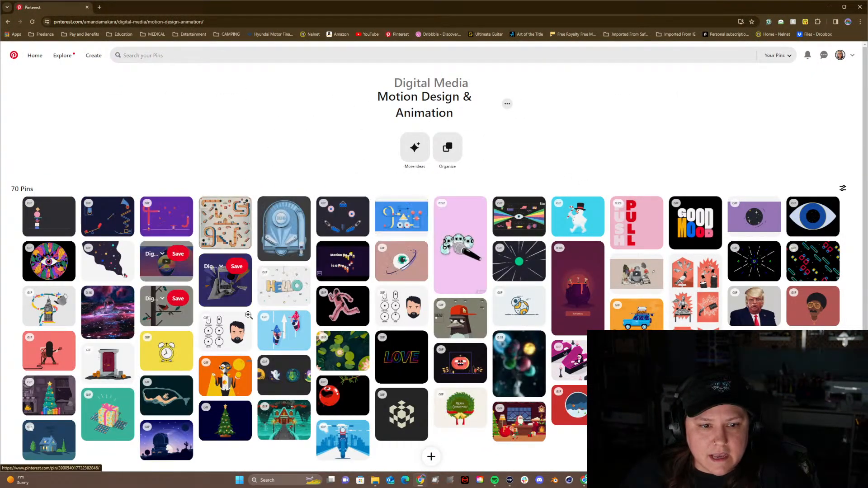
Examine the pinball-style animation in the "Destined to be together" pin and return to the board.
{"action": "left_click", "coordinate": [229, 225]}
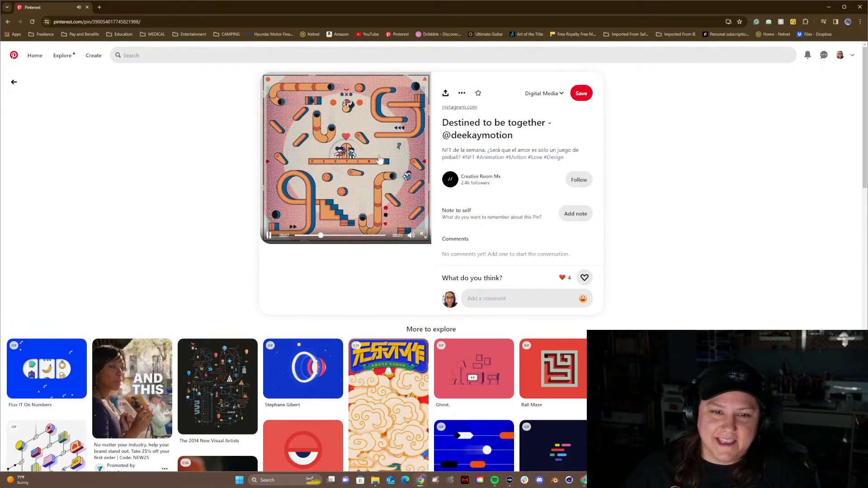
{"action": "key", "text": "alt+Left"}
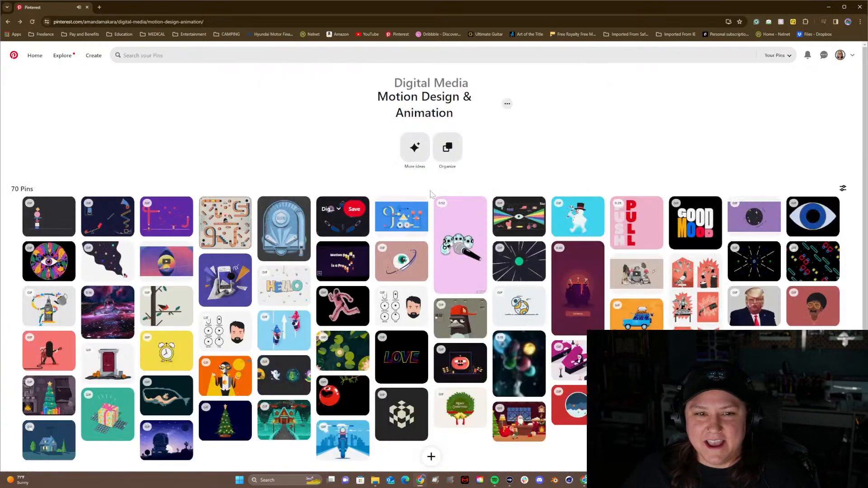
{"action": "left_click", "coordinate": [208, 209]}
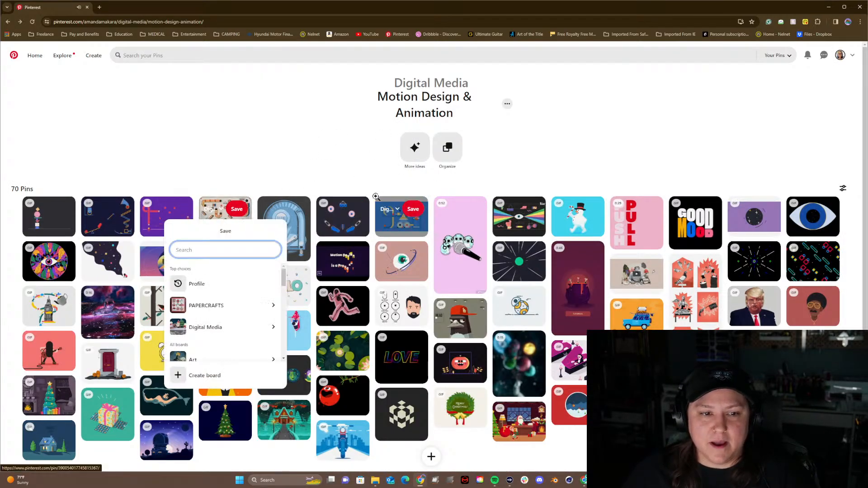
{"action": "left_click", "coordinate": [237, 155]}
{"action": "left_click", "coordinate": [221, 228]}
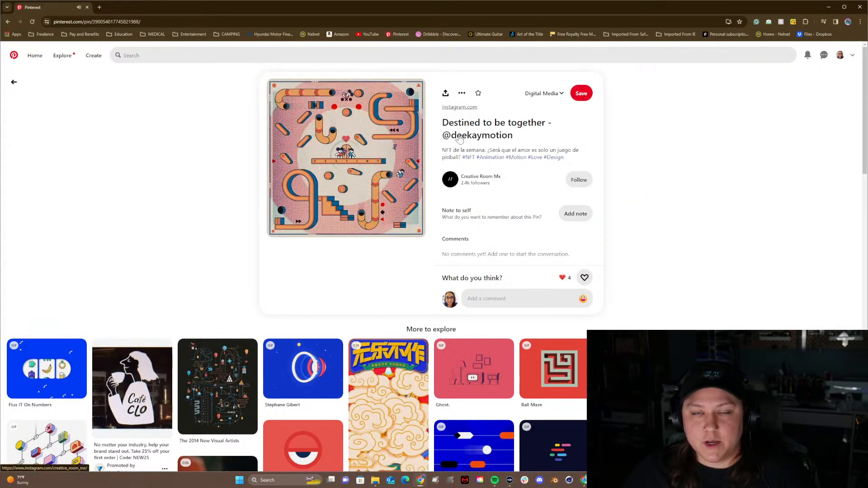
{"action": "mouse_move", "coordinate": [378, 168]}
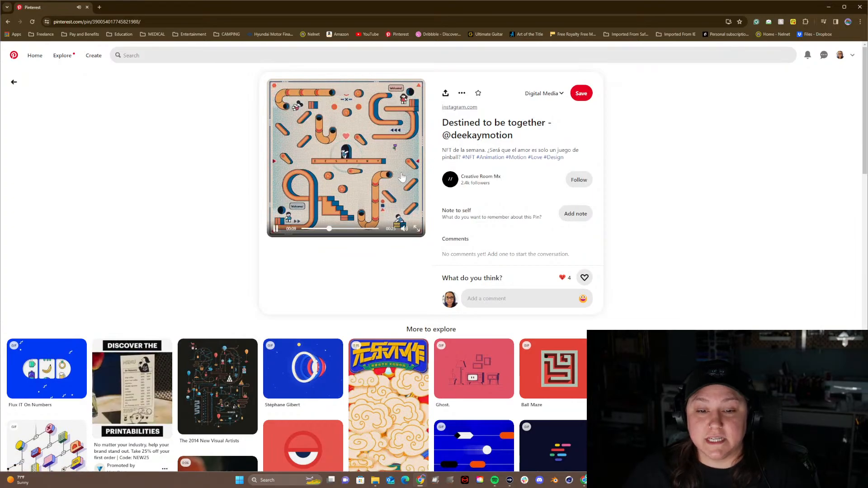
{"action": "left_click", "coordinate": [13, 82]}
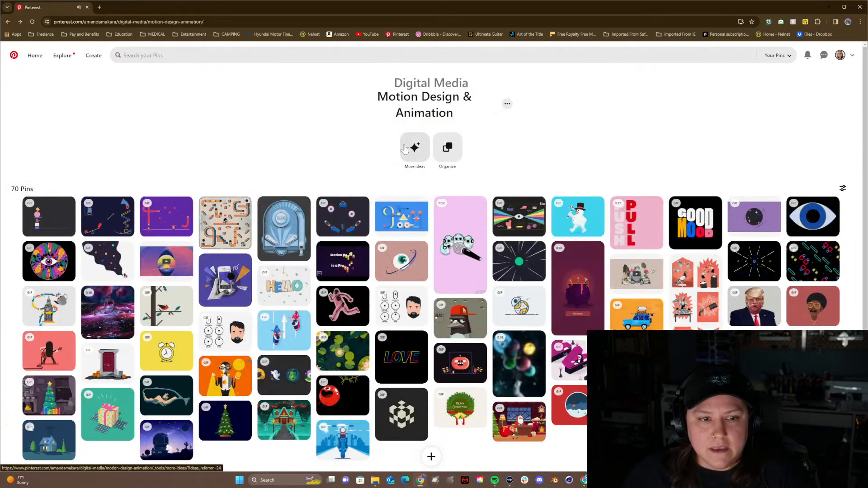
Examine the ball's motion in the Salto da Bola pin's animation, and close the Pinterest window.
{"action": "left_click", "coordinate": [119, 214]}
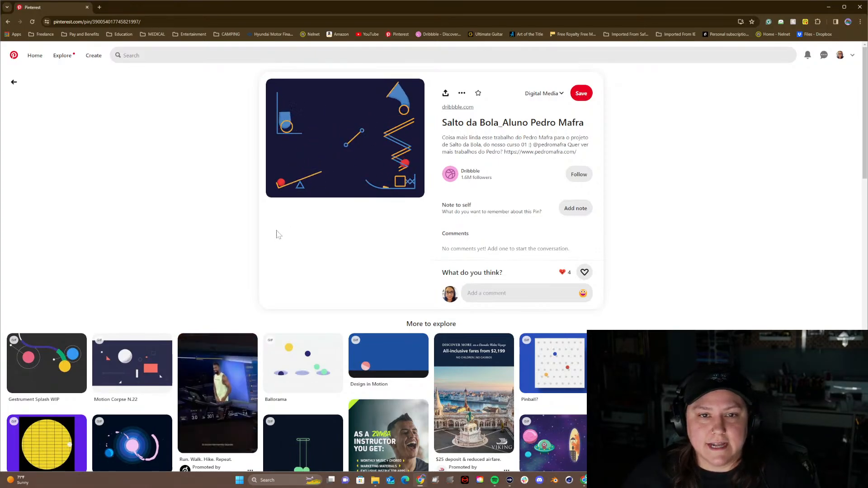
{"action": "mouse_move", "coordinate": [311, 173]}
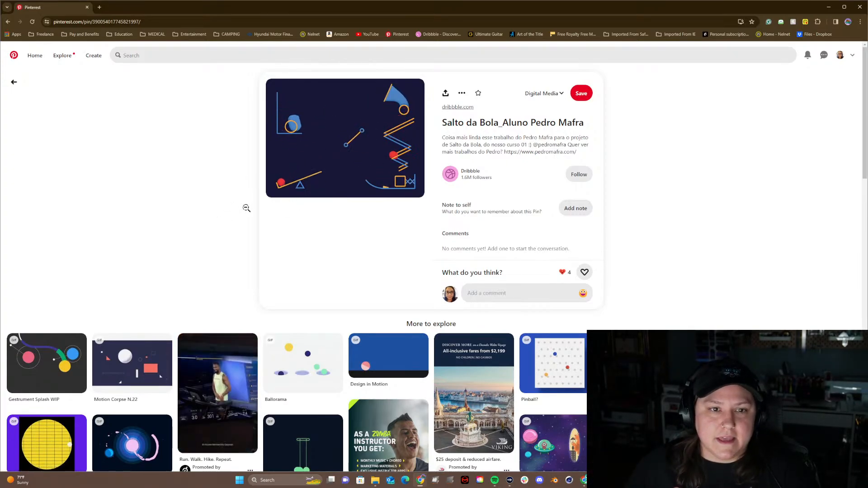
{"action": "mouse_move", "coordinate": [357, 135]}
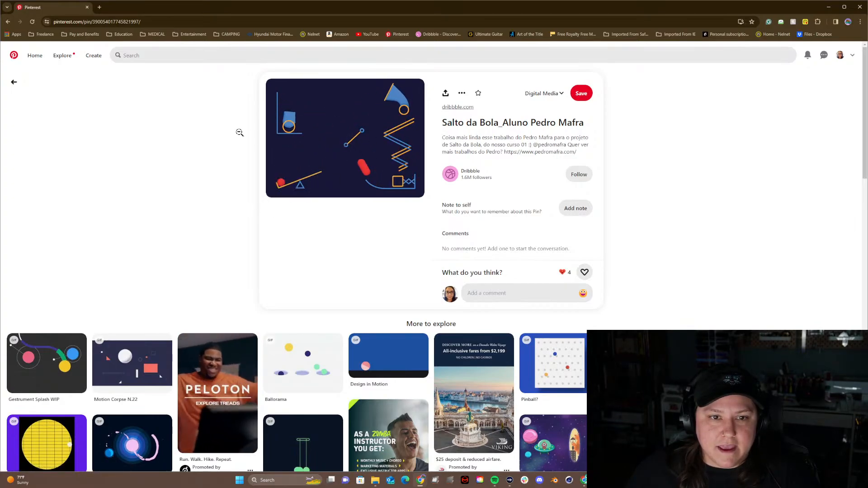
{"action": "mouse_move", "coordinate": [289, 128]}
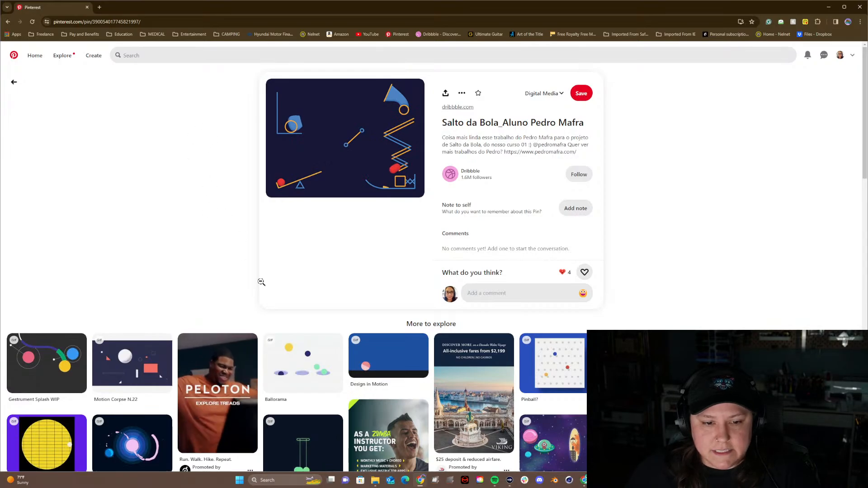
{"action": "scroll", "coordinate": [261, 282], "scroll_direction": "down", "scroll_amount": 2}
{"action": "scroll", "coordinate": [264, 151], "scroll_direction": "up", "scroll_amount": 2}
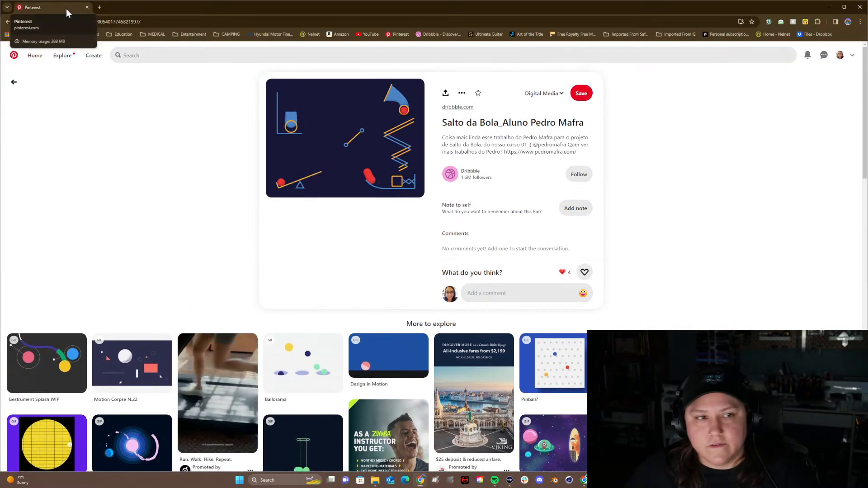
{"action": "left_click", "coordinate": [864, 3]}
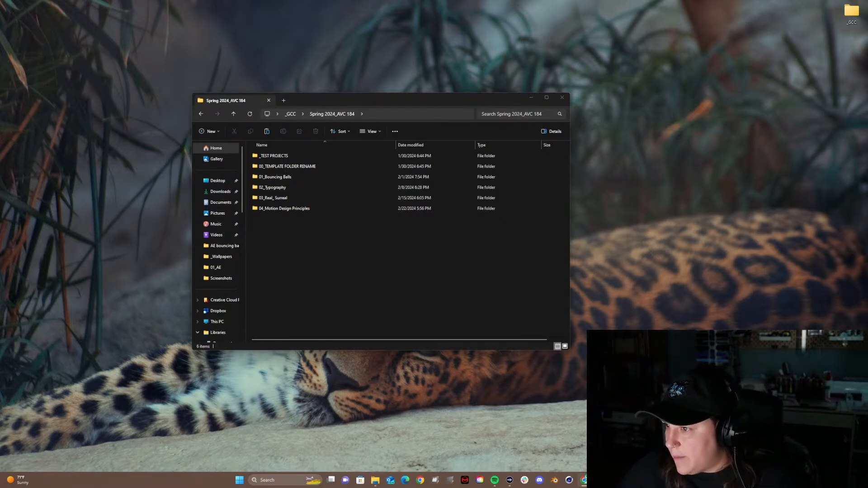
Return to the Principles of Motion Design assignment page and show the Lesson section's Motion Design Principles video full screen.
{"action": "mouse_move", "coordinate": [584, 484]}
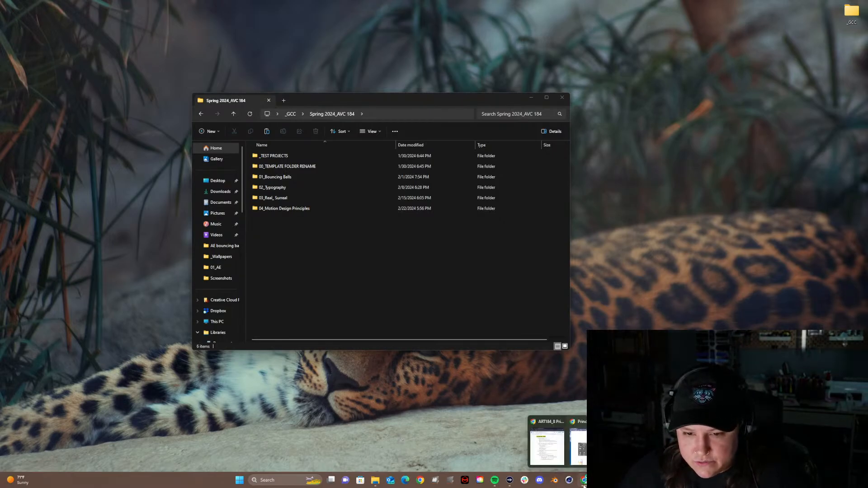
{"action": "left_click", "coordinate": [579, 446]}
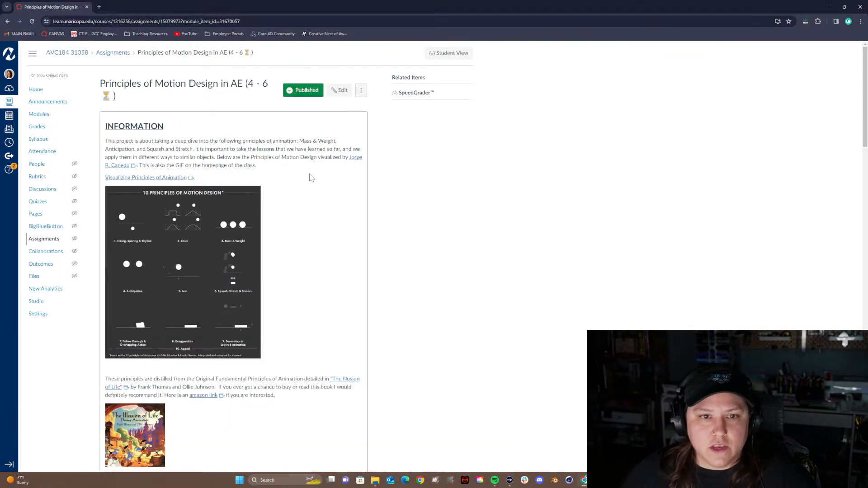
{"action": "scroll", "coordinate": [244, 334], "scroll_direction": "down", "scroll_amount": 4}
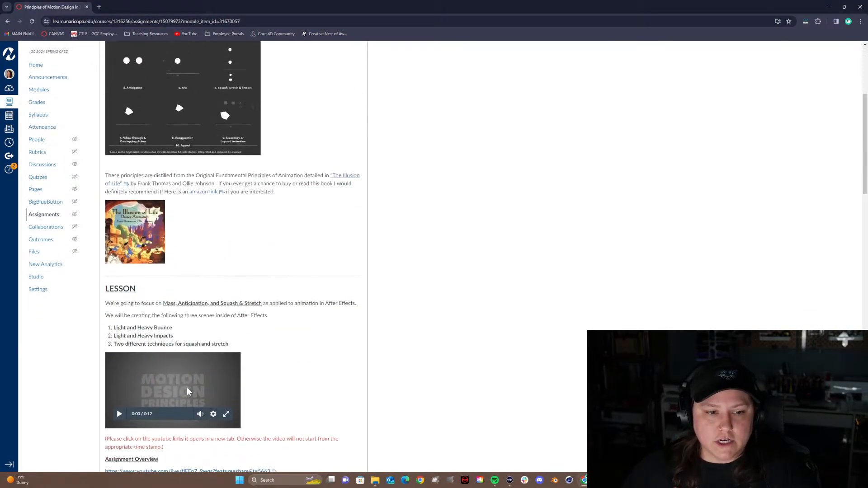
{"action": "scroll", "coordinate": [231, 298], "scroll_direction": "down", "scroll_amount": 3}
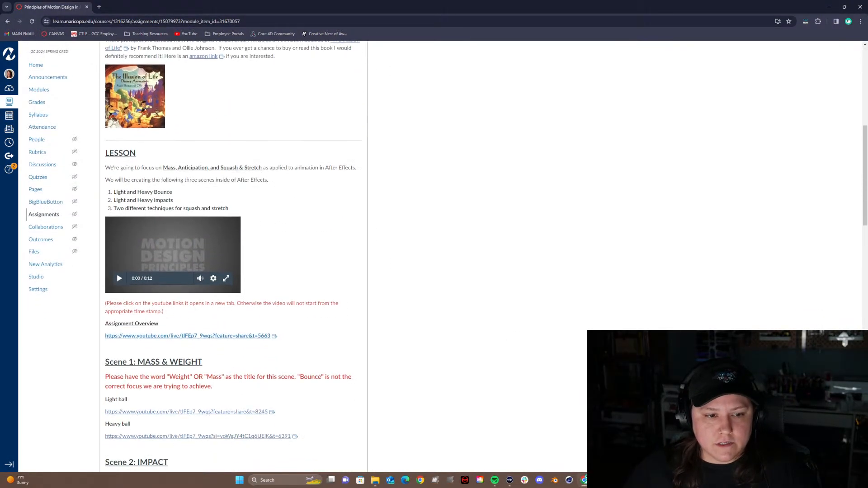
{"action": "left_click", "coordinate": [226, 278]}
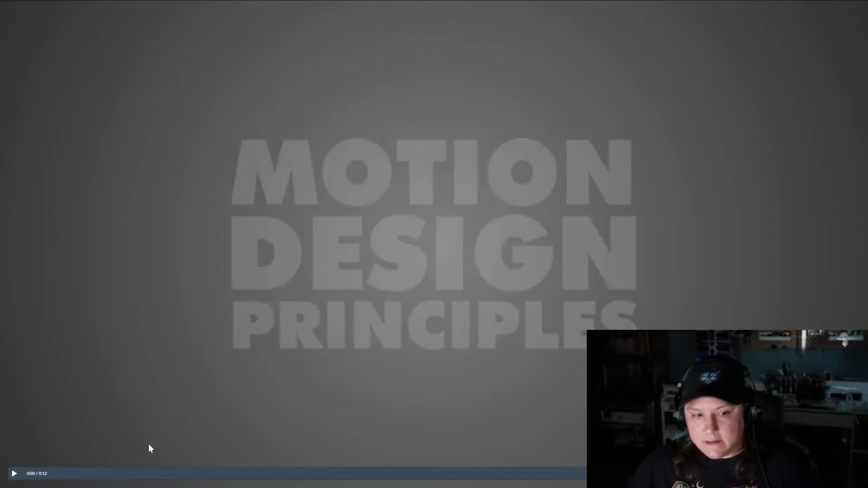
Play the Motion Design Principles example video full screen and return to the assignment page.
{"action": "left_click", "coordinate": [20, 477]}
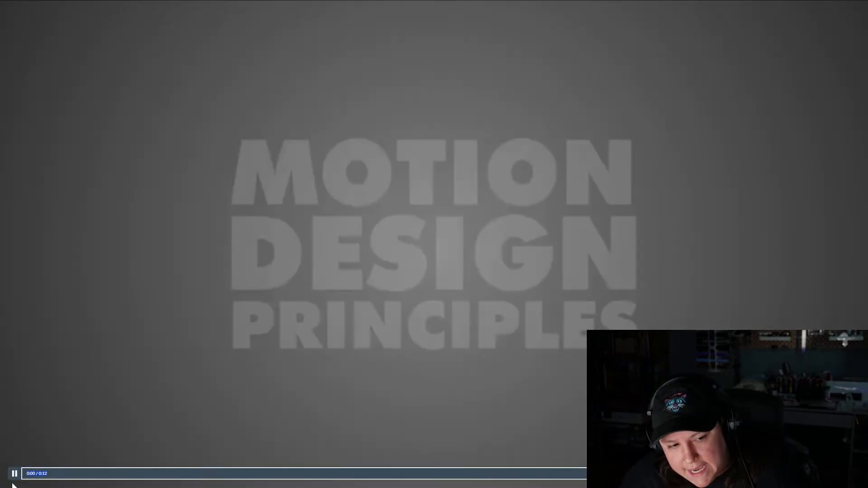
{"action": "left_click", "coordinate": [28, 479]}
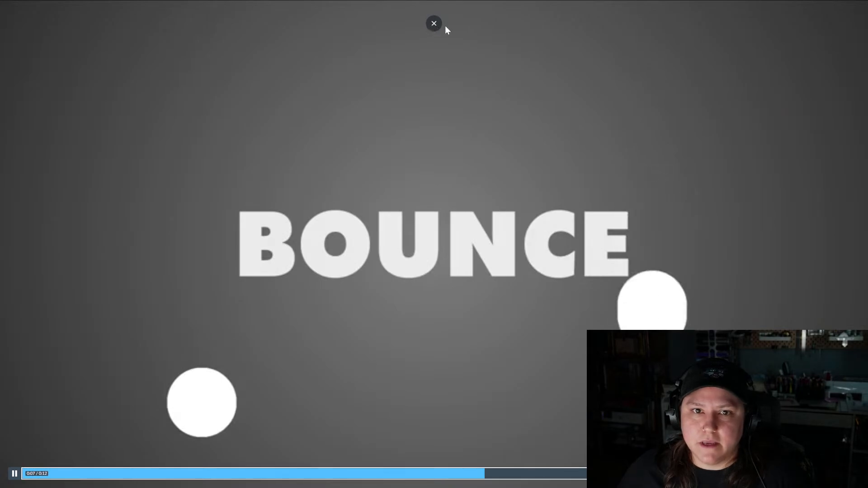
{"action": "left_click", "coordinate": [434, 25]}
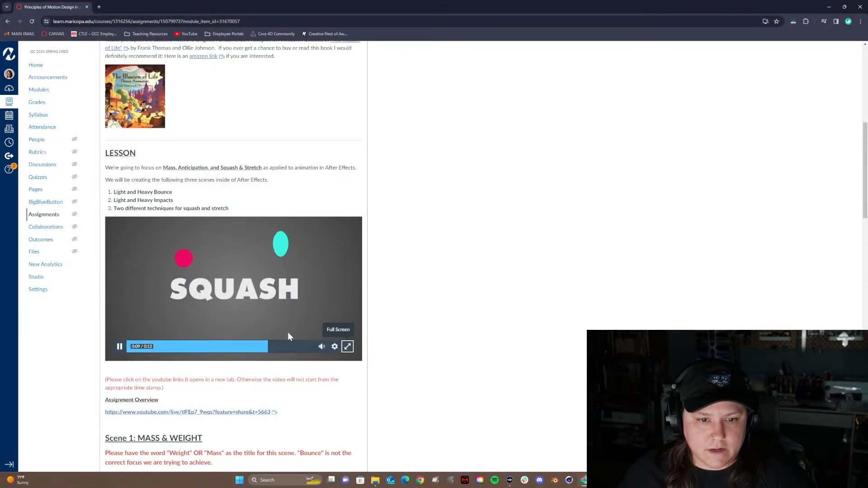
Replay the example video within the Lesson section, pausing at the Bounce scene before watching the rest.
{"action": "right_click", "coordinate": [278, 281]}
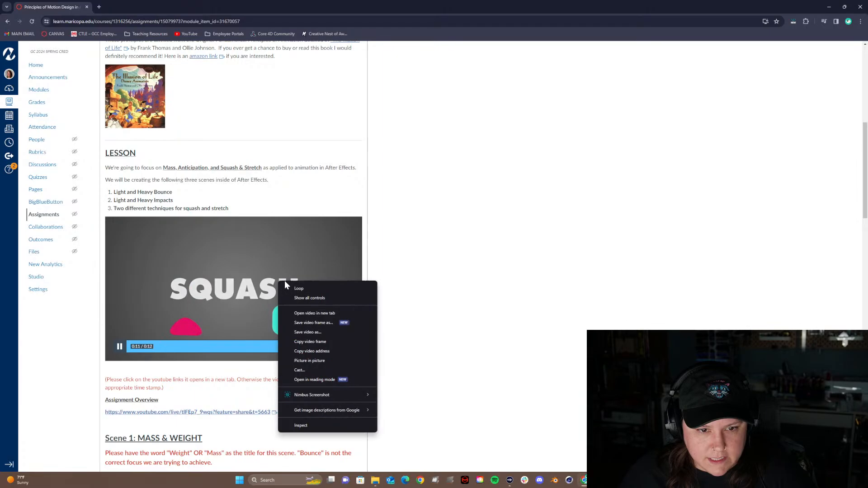
{"action": "left_click", "coordinate": [367, 277]}
{"action": "left_click", "coordinate": [123, 346]}
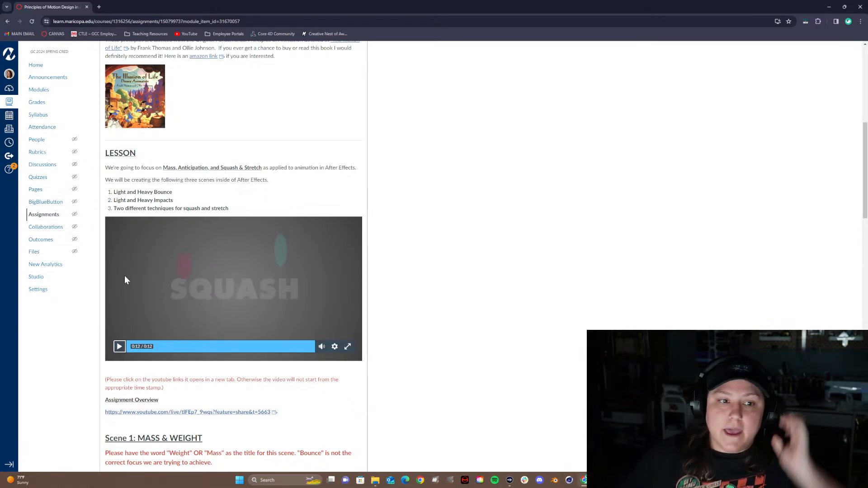
{"action": "left_click", "coordinate": [120, 347]}
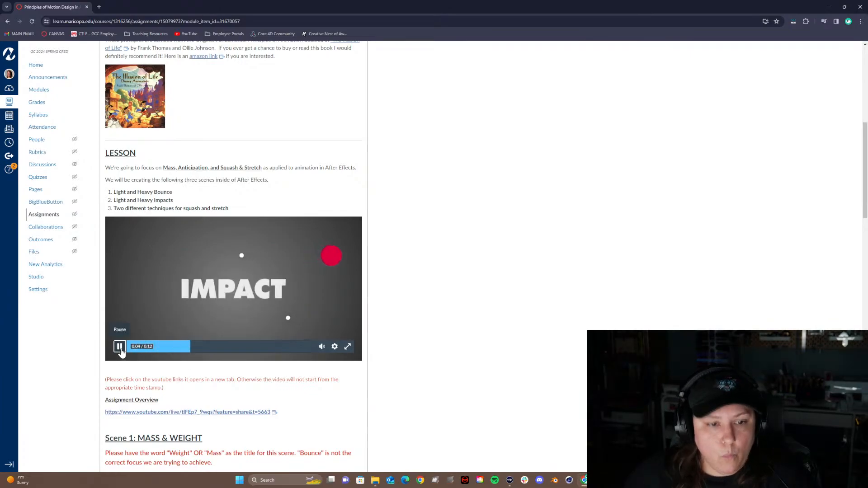
{"action": "left_click", "coordinate": [120, 347]}
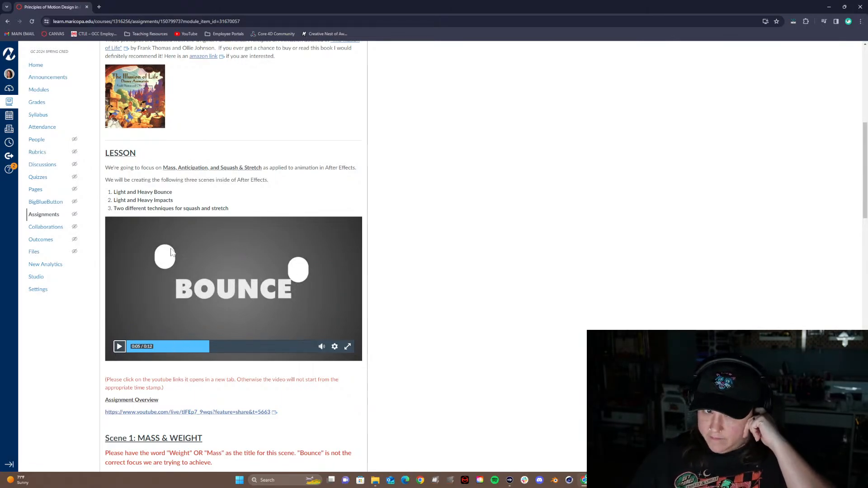
{"action": "left_click", "coordinate": [121, 349]}
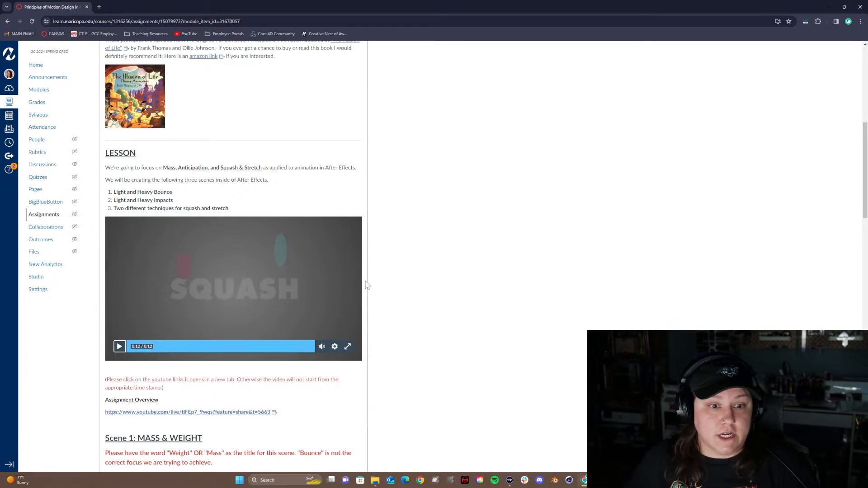
Mark The Illusion of Life book cover on the assignment page with a red arrow and a freehand circle.
{"action": "scroll", "coordinate": [294, 250], "scroll_direction": "down", "scroll_amount": 5}
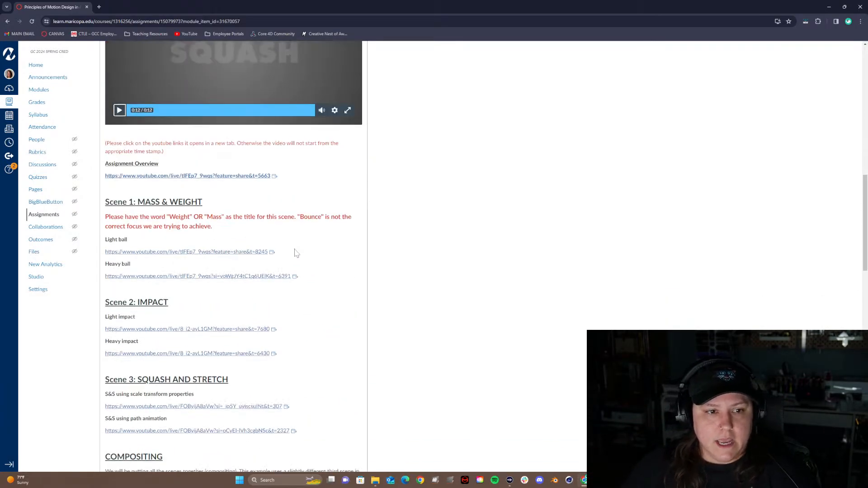
{"action": "scroll", "coordinate": [294, 251], "scroll_direction": "up", "scroll_amount": 10}
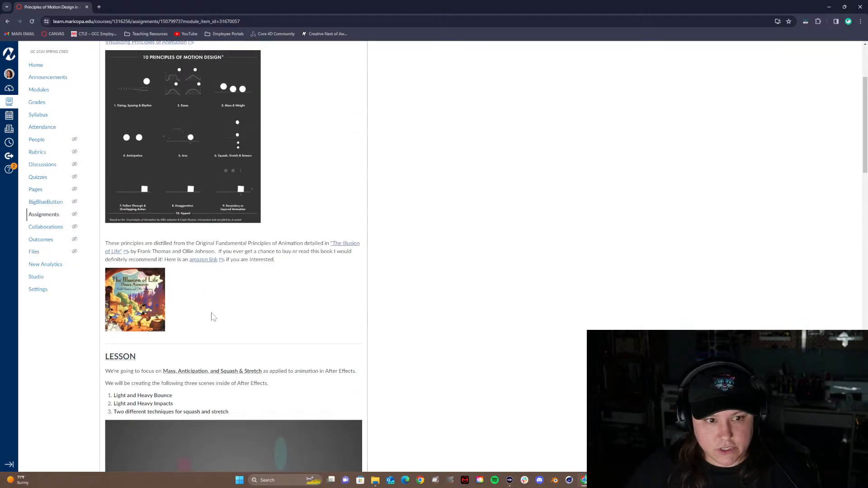
{"action": "mouse_move", "coordinate": [176, 296]}
{"action": "left_mouse_down"}
{"action": "mouse_move", "coordinate": [379, 240]}
{"action": "mouse_move", "coordinate": [375, 261]}
{"action": "left_mouse_up"}
{"action": "mouse_move", "coordinate": [171, 269]}
{"action": "left_mouse_down"}
{"action": "mouse_move", "coordinate": [100, 252]}
{"action": "mouse_move", "coordinate": [95, 307]}
{"action": "mouse_move", "coordinate": [152, 330]}
{"action": "left_mouse_up"}
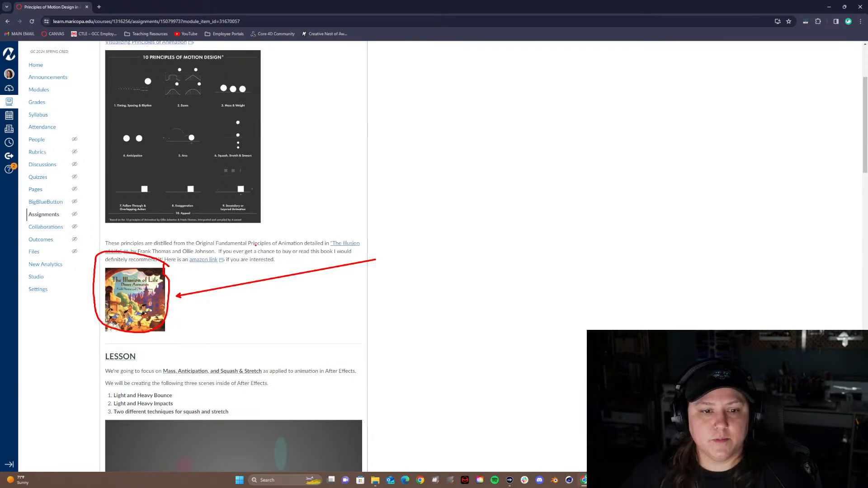
Clear the red markings and review the assignment page's Information and Lesson sections, ending at the page's beginning.
{"action": "scroll", "coordinate": [425, 347], "scroll_direction": "down", "scroll_amount": 3}
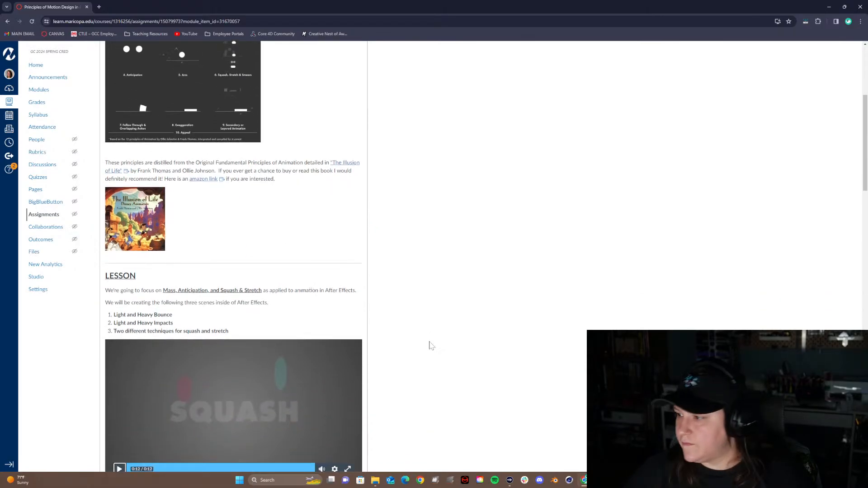
{"action": "scroll", "coordinate": [498, 262], "scroll_direction": "down", "scroll_amount": 3}
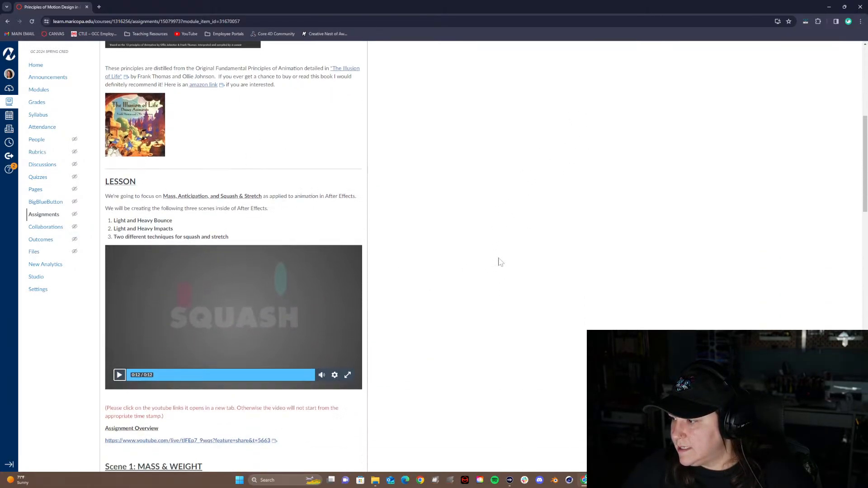
{"action": "scroll", "coordinate": [499, 262], "scroll_direction": "up", "scroll_amount": 2}
{"action": "scroll", "coordinate": [499, 261], "scroll_direction": "up", "scroll_amount": 2}
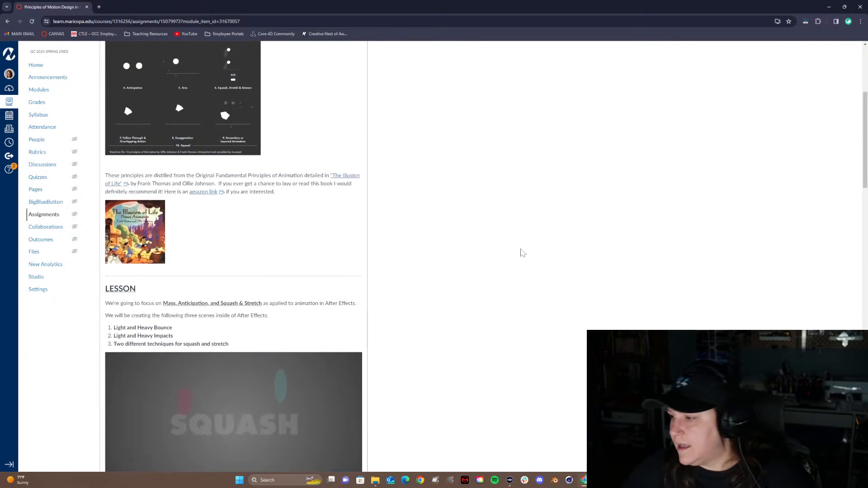
{"action": "scroll", "coordinate": [582, 260], "scroll_direction": "up", "scroll_amount": 1}
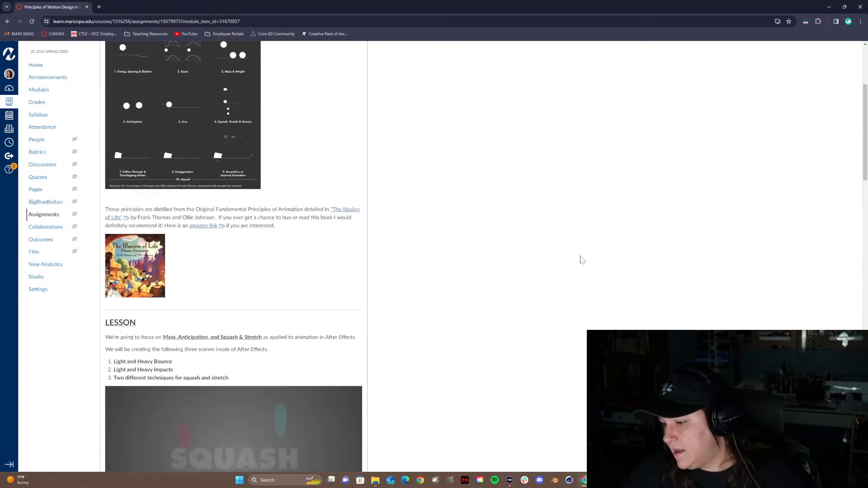
{"action": "scroll", "coordinate": [582, 260], "scroll_direction": "up", "scroll_amount": 1}
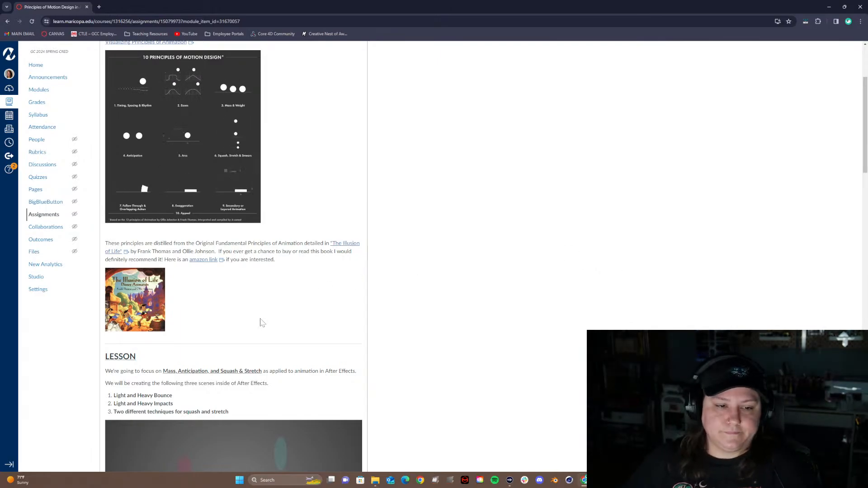
{"action": "scroll", "coordinate": [259, 321], "scroll_direction": "down", "scroll_amount": 5}
{"action": "scroll", "coordinate": [260, 322], "scroll_direction": "up", "scroll_amount": 6}
{"action": "scroll", "coordinate": [260, 323], "scroll_direction": "up", "scroll_amount": 3}
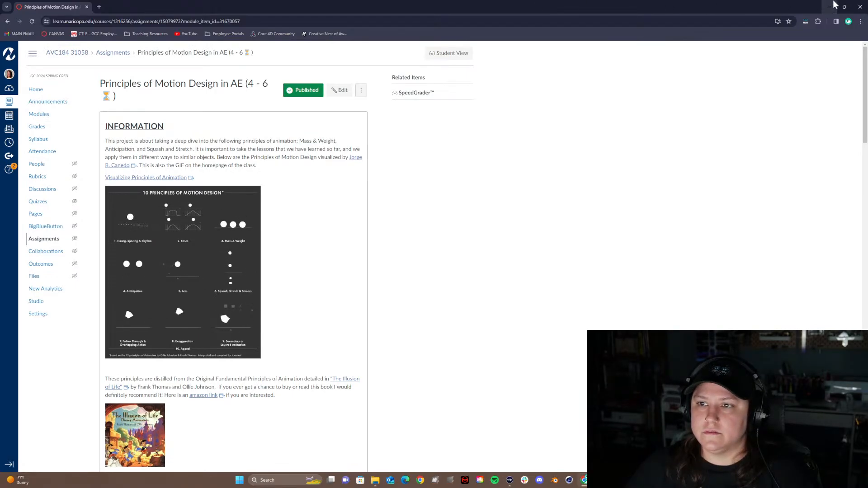
Minimize the browser and open the 04_Motion Design Principles folder in Spring 2024_AVC 184 to examine its subfolders.
{"action": "left_click", "coordinate": [829, 7]}
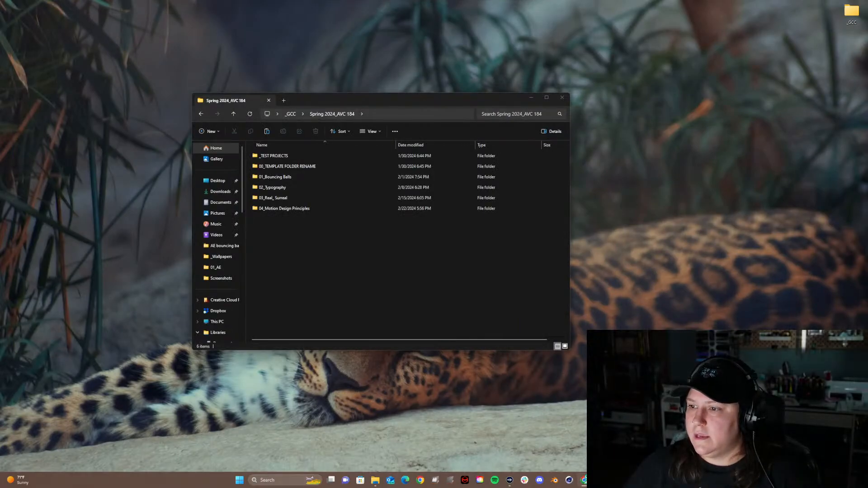
{"action": "double_click", "coordinate": [289, 209]}
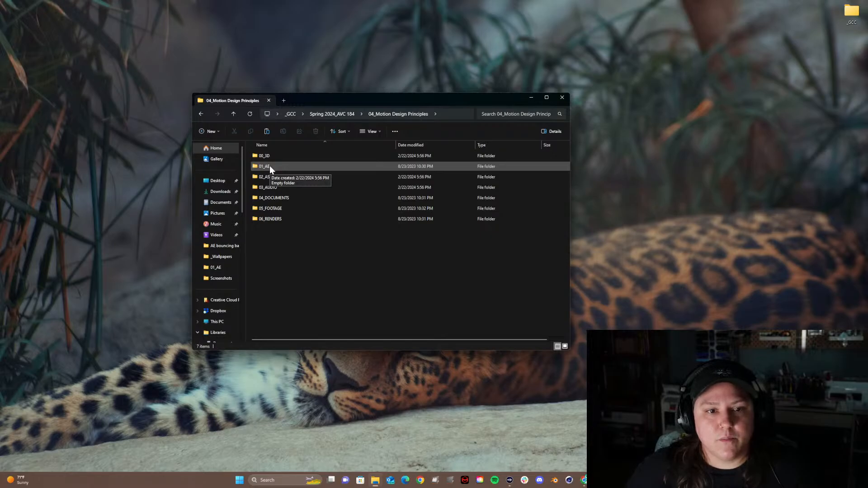
{"action": "left_click", "coordinate": [269, 165]}
{"action": "left_click", "coordinate": [272, 157]}
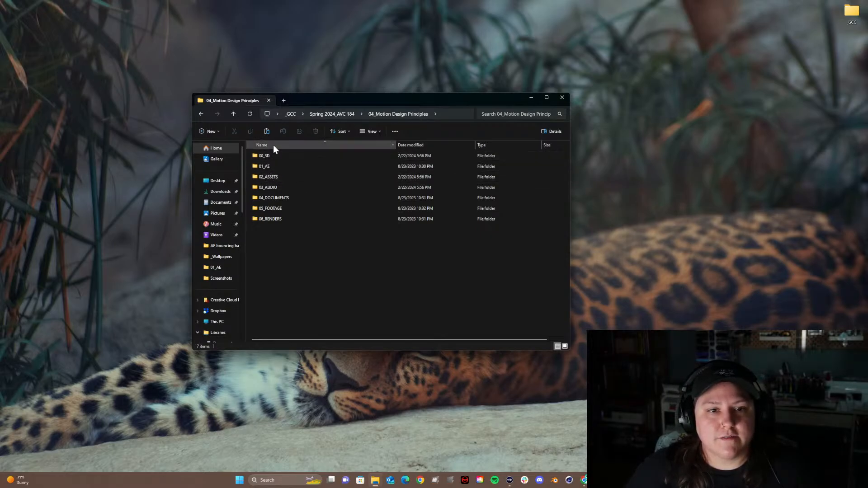
{"action": "left_click", "coordinate": [279, 168]}
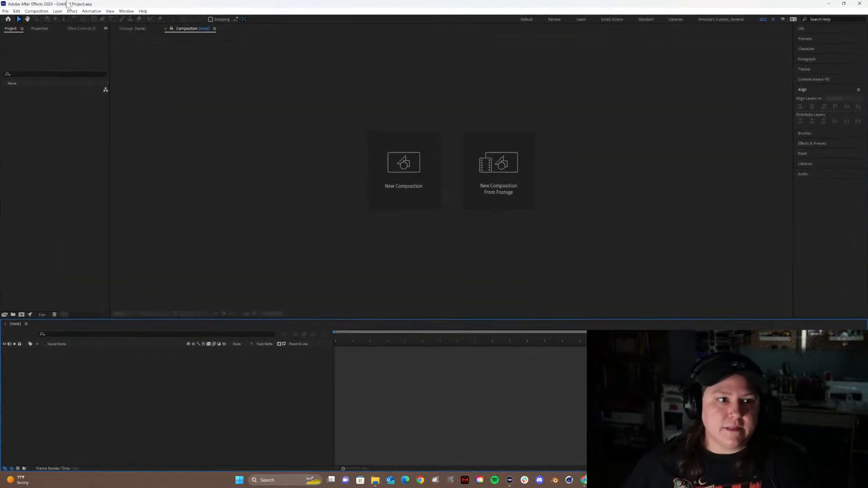
Start saving the After Effects project under a new name, choosing Desktop > _GCC > Spring 2024_AVC 184 > 04_Motion Design Principles > 01_AE as the location.
{"action": "left_click", "coordinate": [6, 11]}
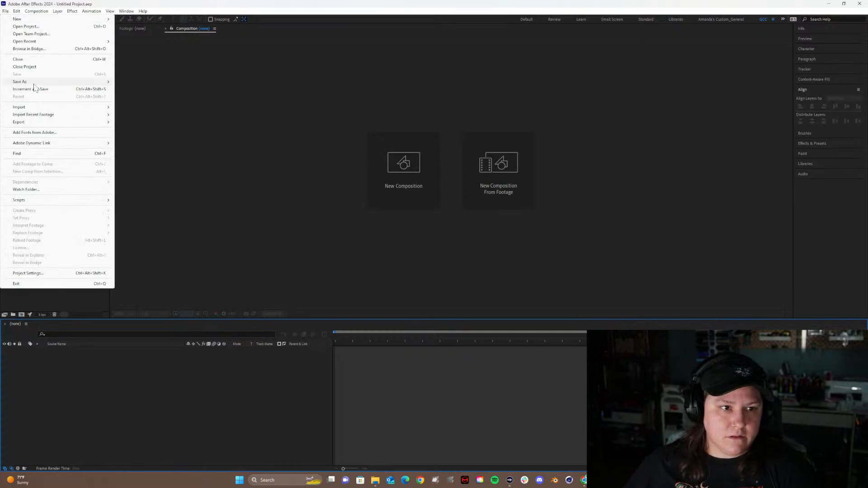
{"action": "mouse_move", "coordinate": [36, 82]}
{"action": "left_click", "coordinate": [139, 82]}
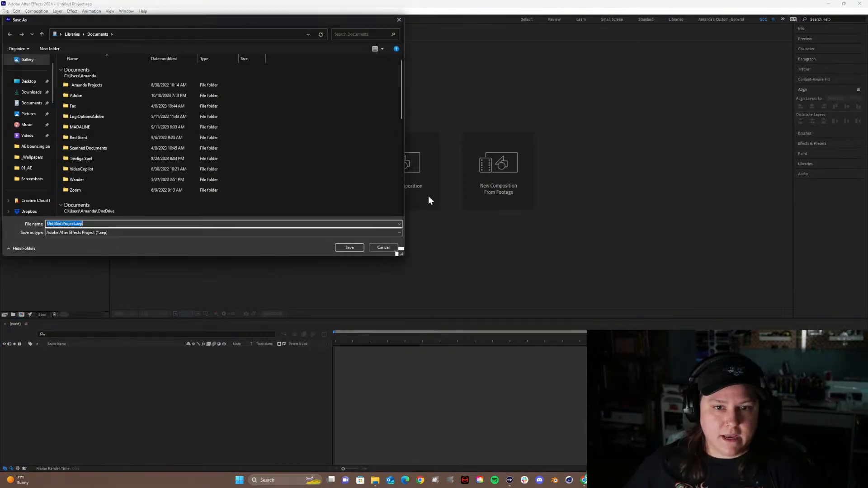
{"action": "left_click_drag", "start_coordinate": [180, 20], "coordinate": [392, 68]}
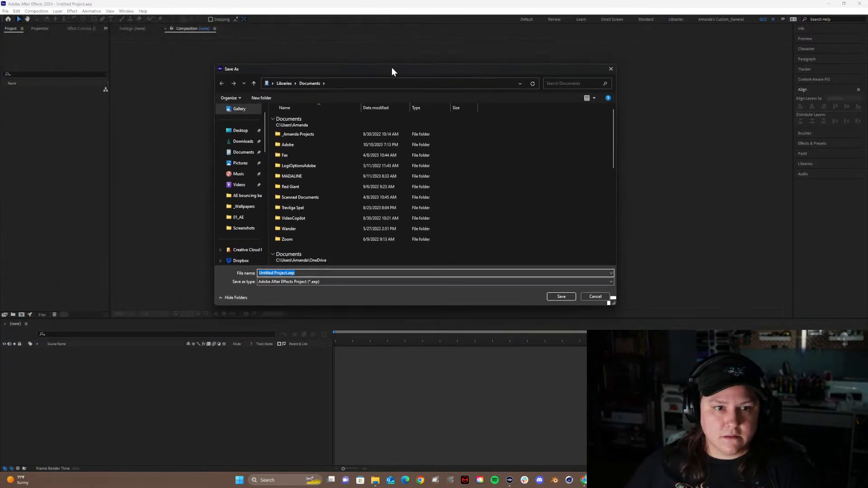
{"action": "left_click", "coordinate": [236, 132]}
{"action": "double_click", "coordinate": [289, 118]}
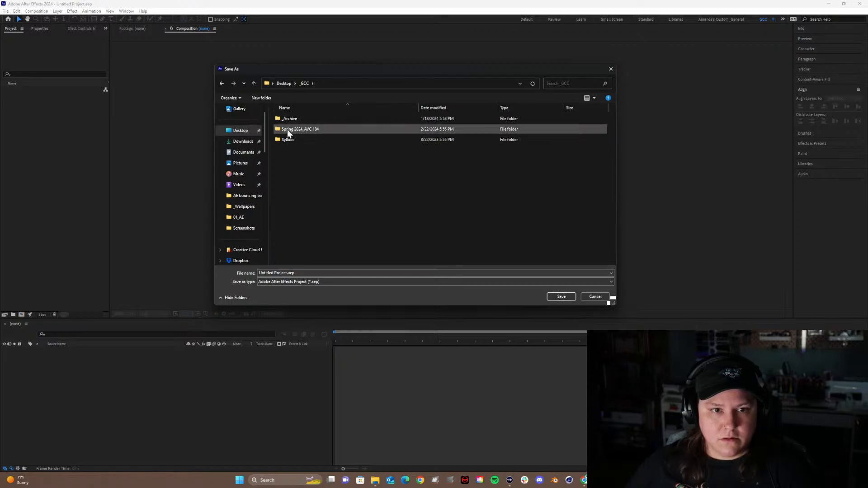
{"action": "double_click", "coordinate": [287, 129]}
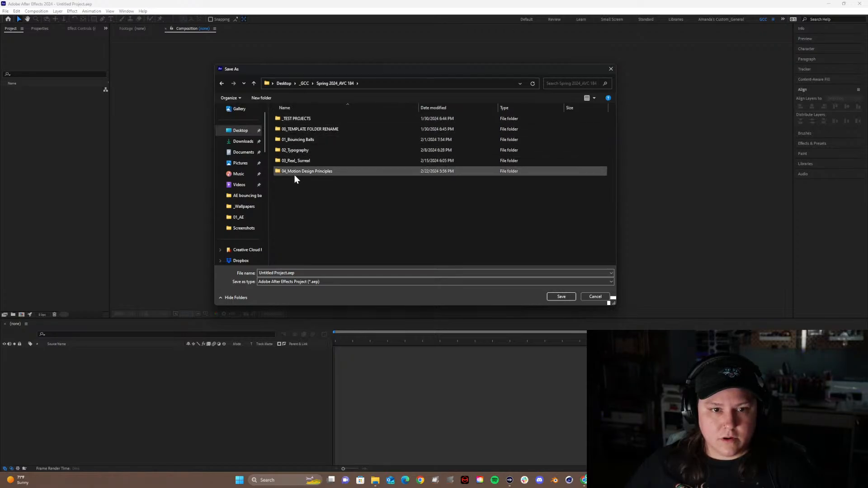
{"action": "double_click", "coordinate": [294, 175]}
{"action": "double_click", "coordinate": [282, 130]}
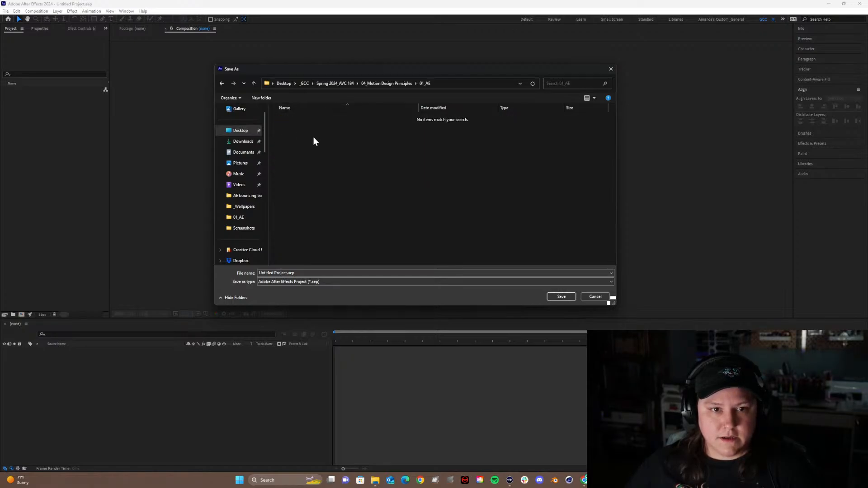
Name the project file with the instructor's surname followed by "_Principles of MD" and save it.
{"action": "key", "text": "Tab"}
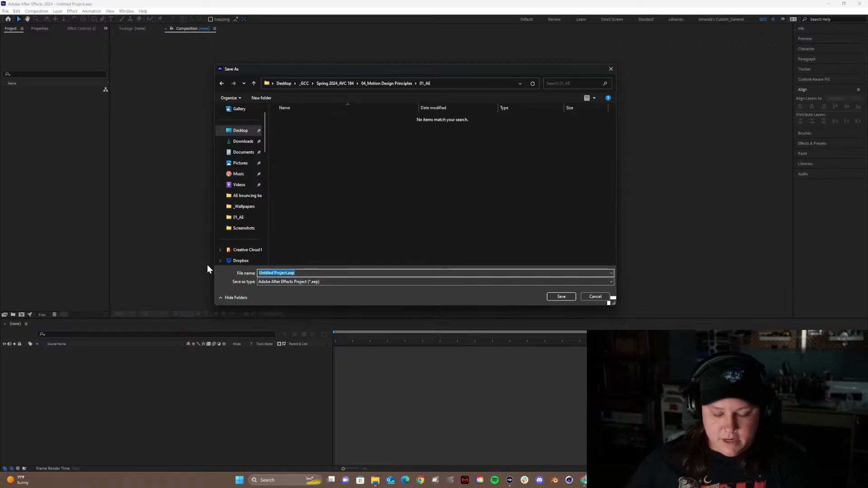
{"action": "type", "text": "Makar"}
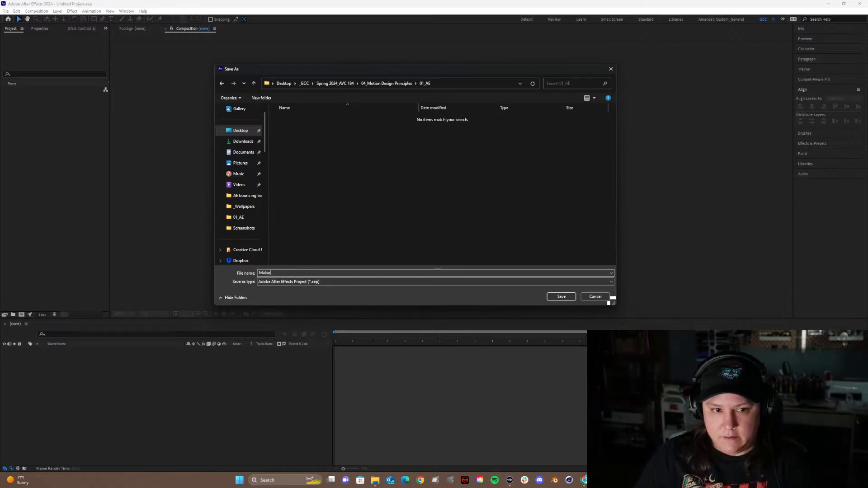
{"action": "type", "text": "a_P"}
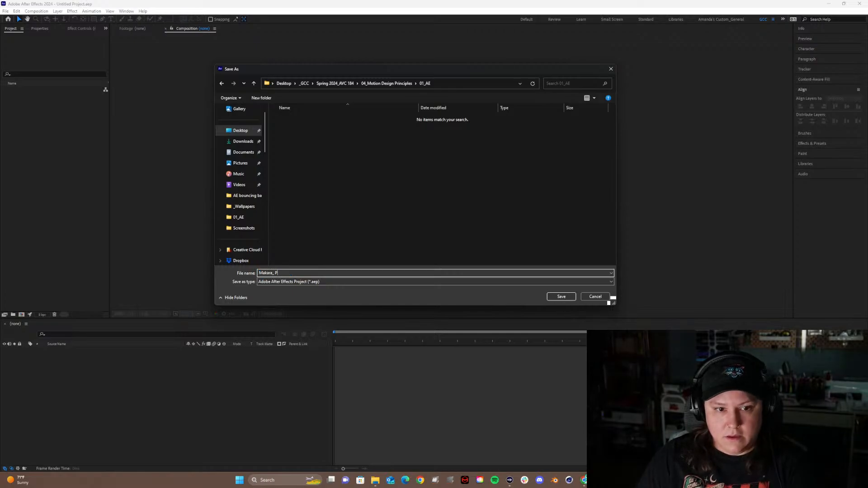
{"action": "type", "text": "rinc"}
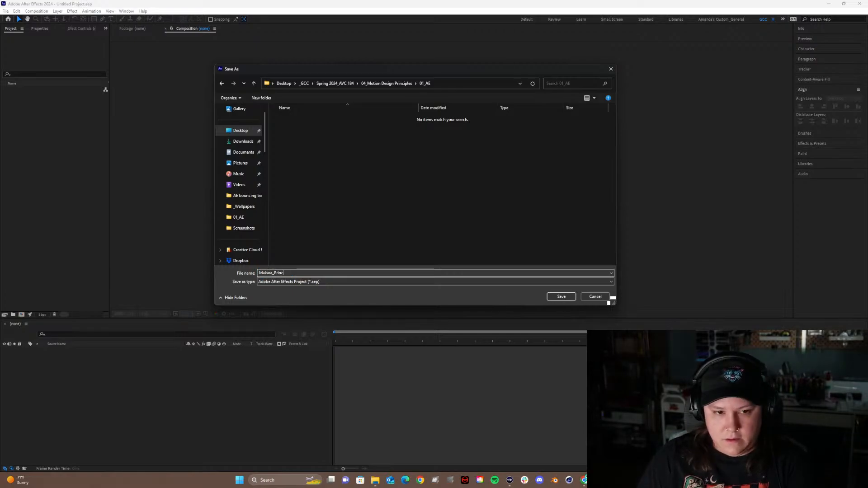
{"action": "type", "text": "iples of M"}
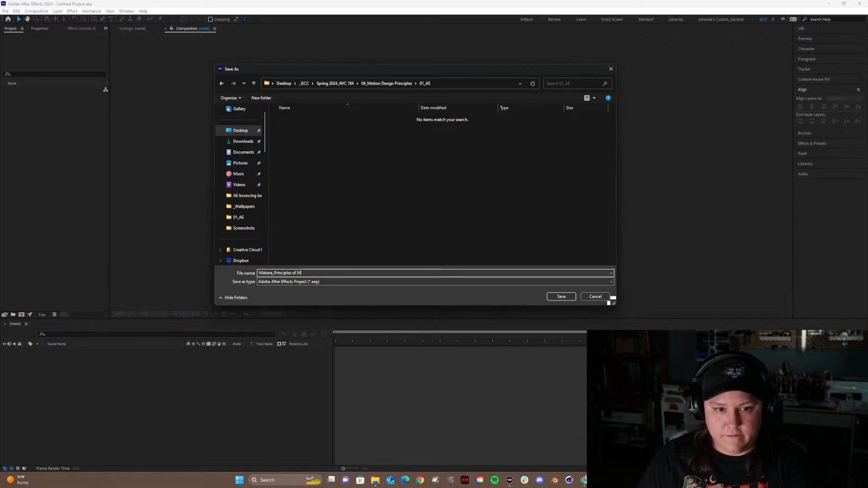
{"action": "type", "text": "D"}
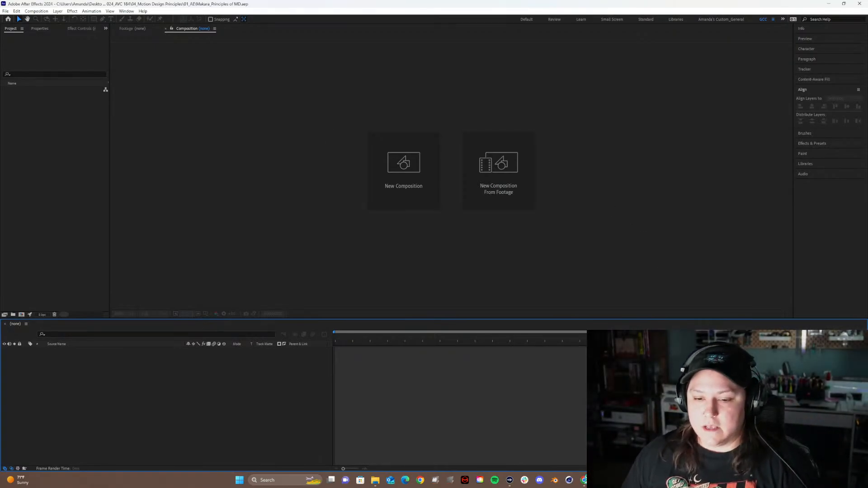
{"action": "left_click", "coordinate": [583, 480]}
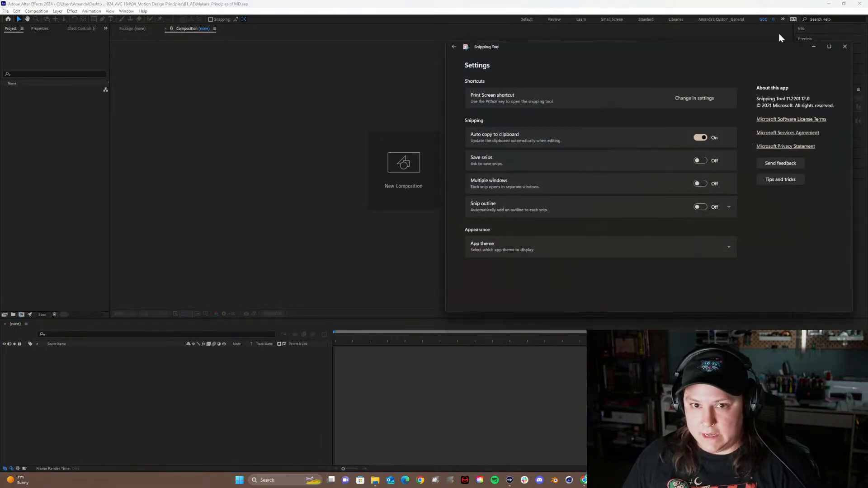
{"action": "left_click", "coordinate": [844, 46]}
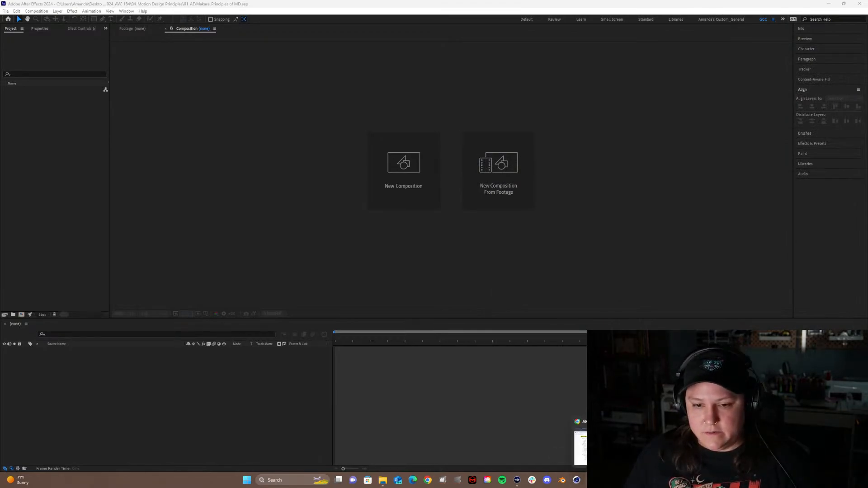
Create a new folder in the project and name it _COMPS.
{"action": "left_click", "coordinate": [188, 379]}
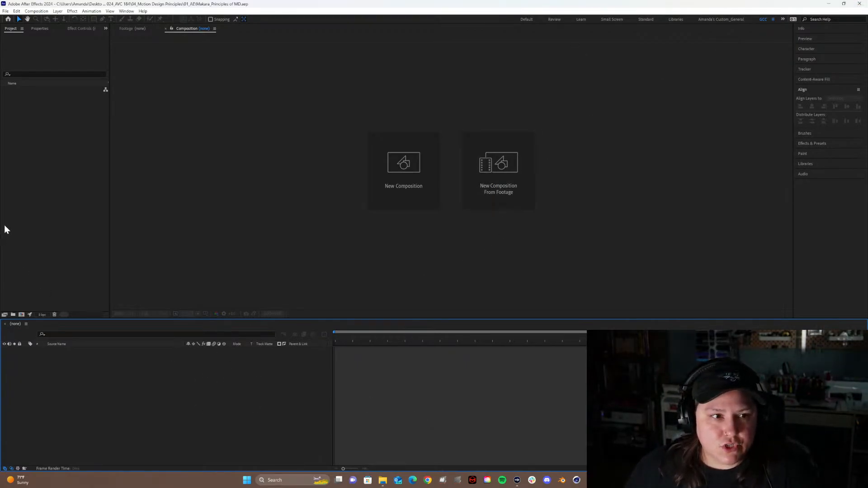
{"action": "left_click", "coordinate": [13, 313]}
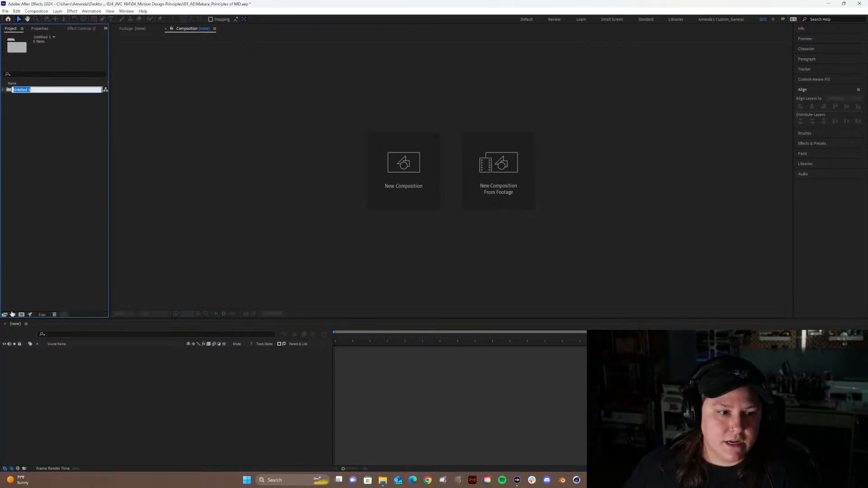
{"action": "key", "text": "BackSpace"}
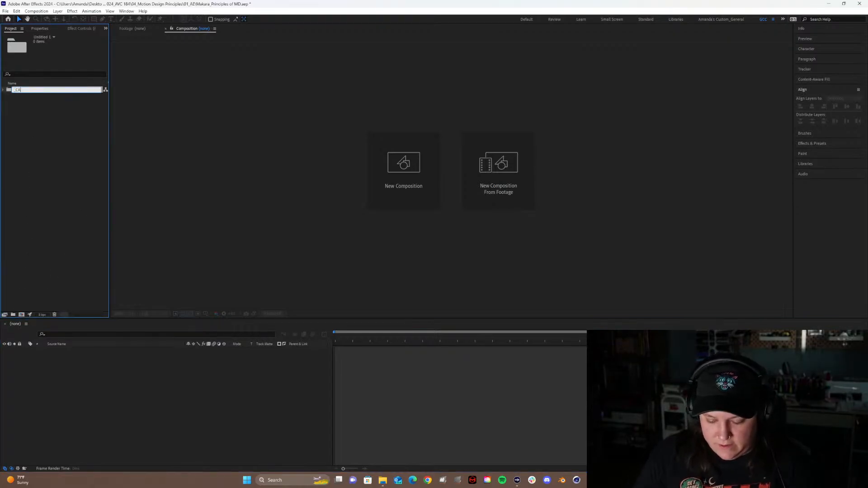
{"action": "type", "text": "_COMPS"}
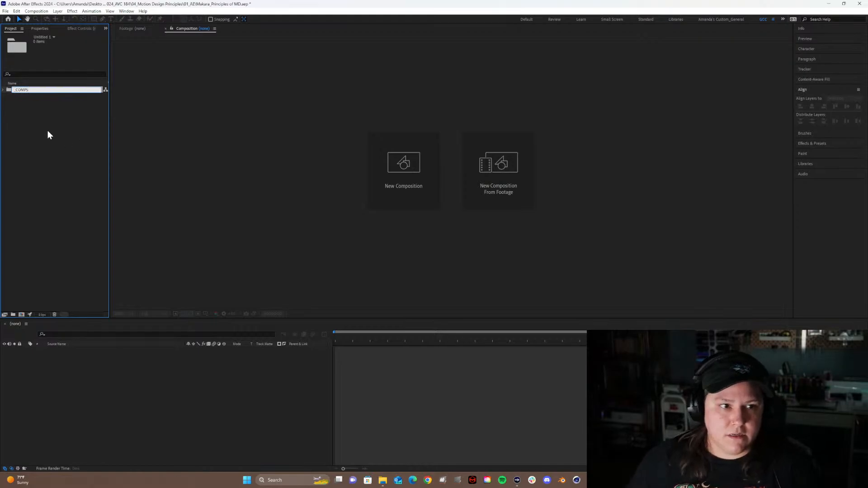
{"action": "key", "text": "Return"}
{"action": "left_click", "coordinate": [18, 90]}
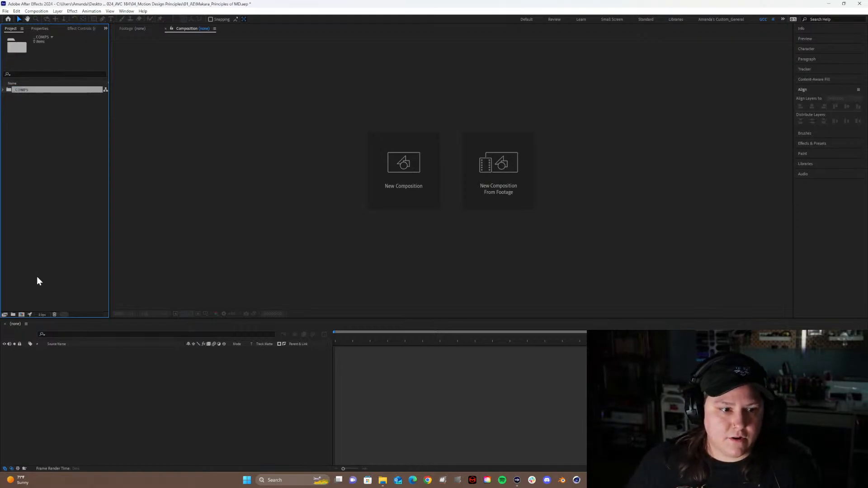
Create a composition named _MAIN RENDER inside the _COMPS folder, 1920x1080 at 24 fps with a duration of 30 seconds.
{"action": "left_click", "coordinate": [21, 314]}
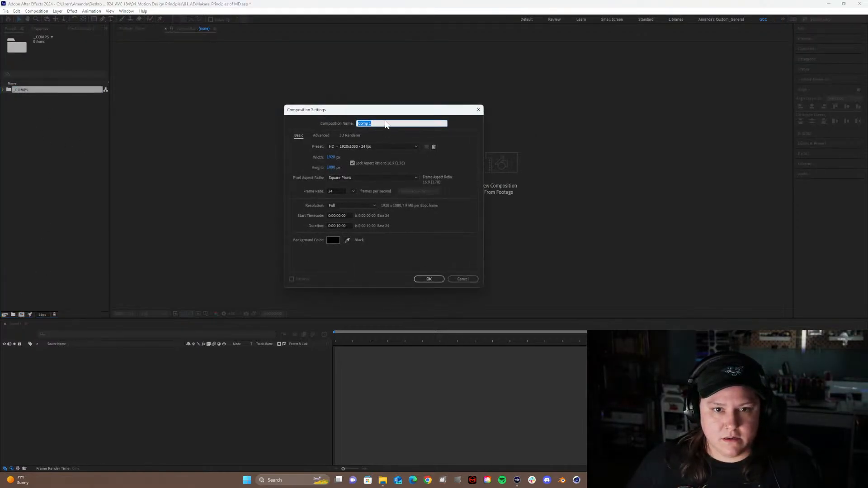
{"action": "key", "text": "BackSpace"}
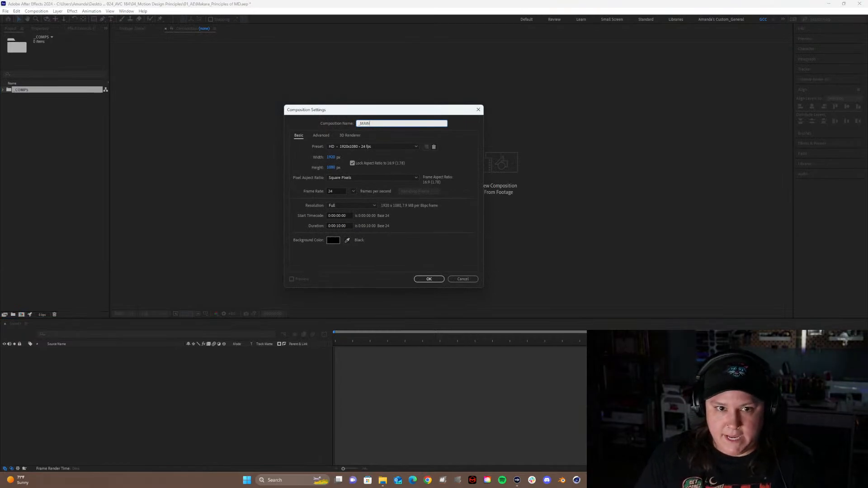
{"action": "type", "text": "_MAIN"}
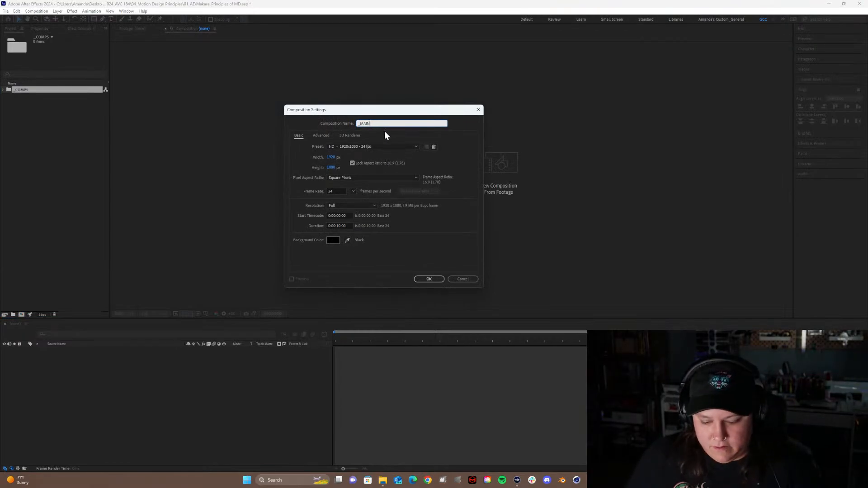
{"action": "type", "text": " RE"}
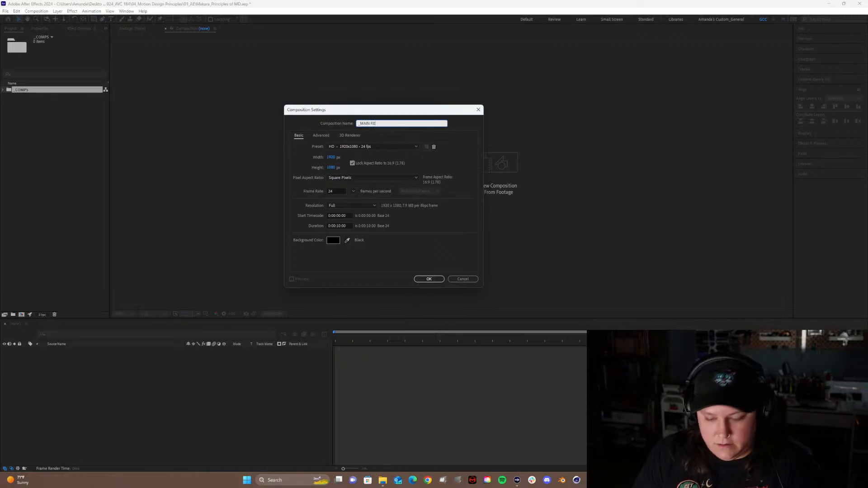
{"action": "type", "text": "BNDER"}
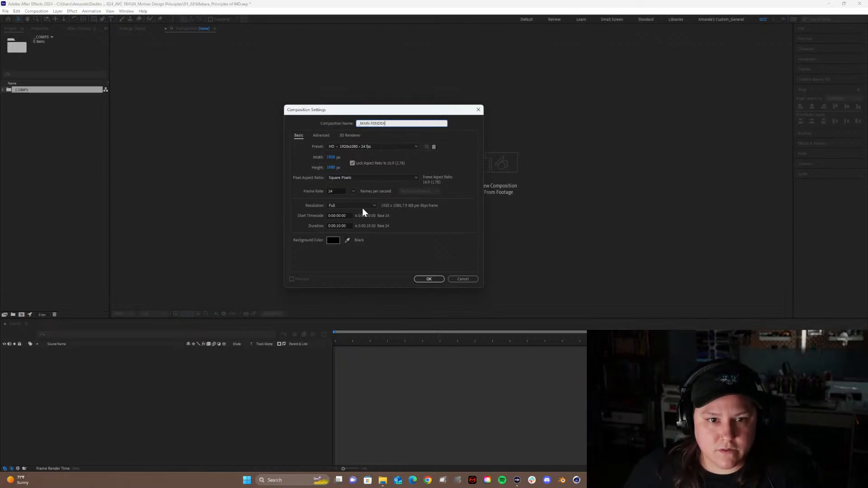
{"action": "left_click", "coordinate": [338, 224]}
{"action": "key", "text": "BackSpace"}
{"action": "type", "text": "3"}
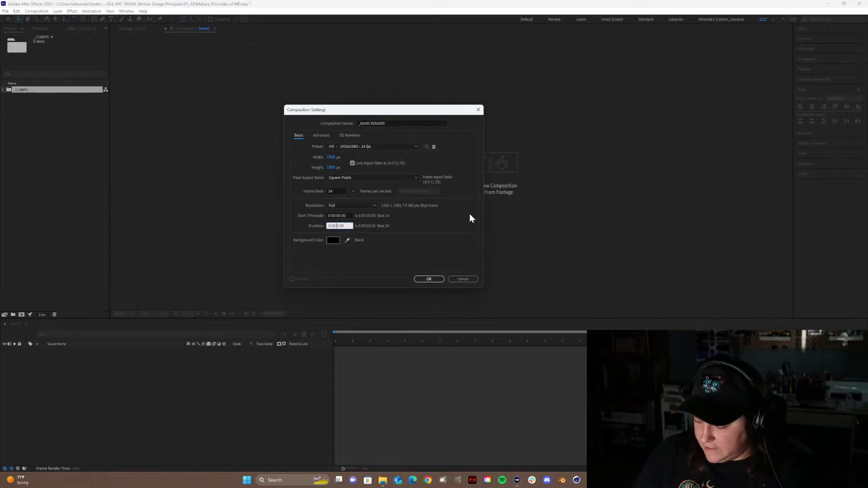
{"action": "key", "text": "Return"}
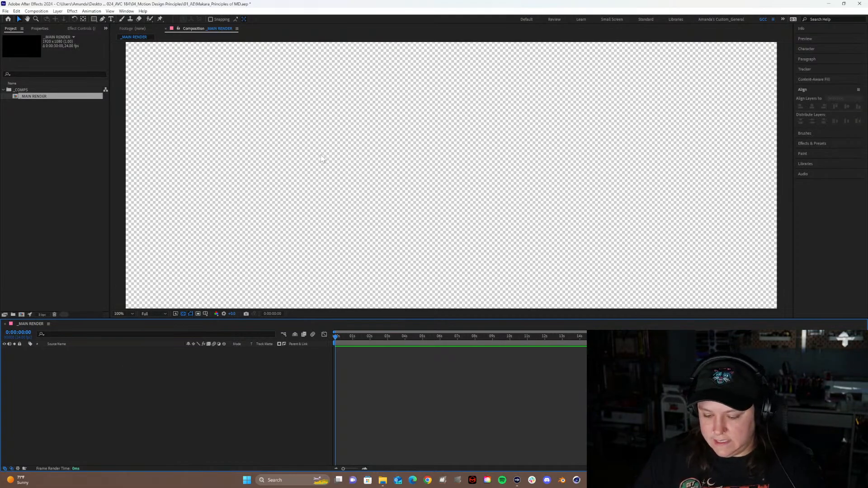
Add a composition-sized solid layer to _MAIN RENDER with the gray-green color 73A583.
{"action": "key", "text": "comma"}
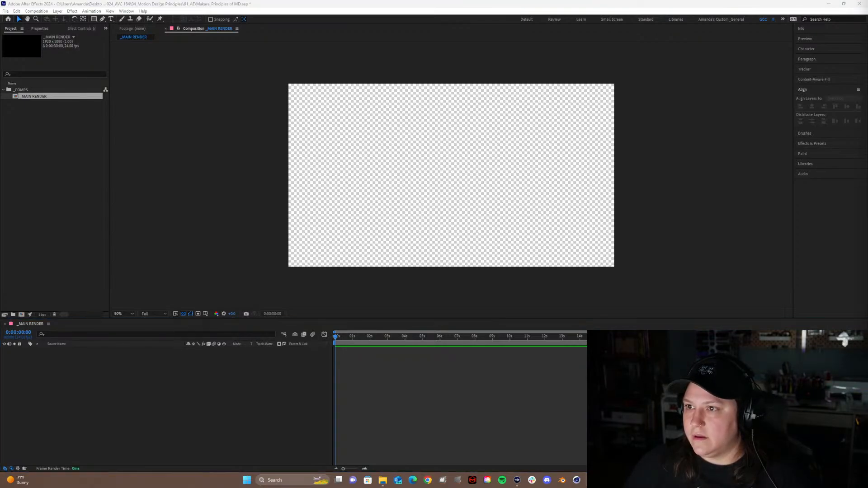
{"action": "left_click", "coordinate": [85, 353]}
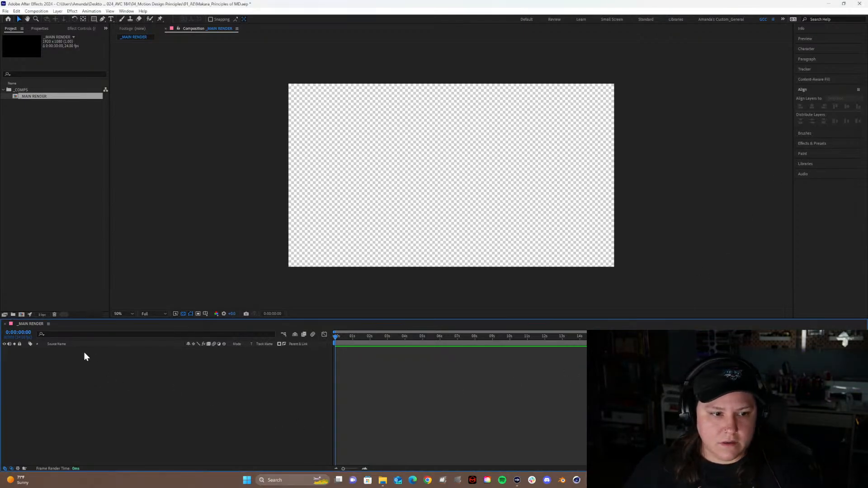
{"action": "right_click", "coordinate": [69, 354]}
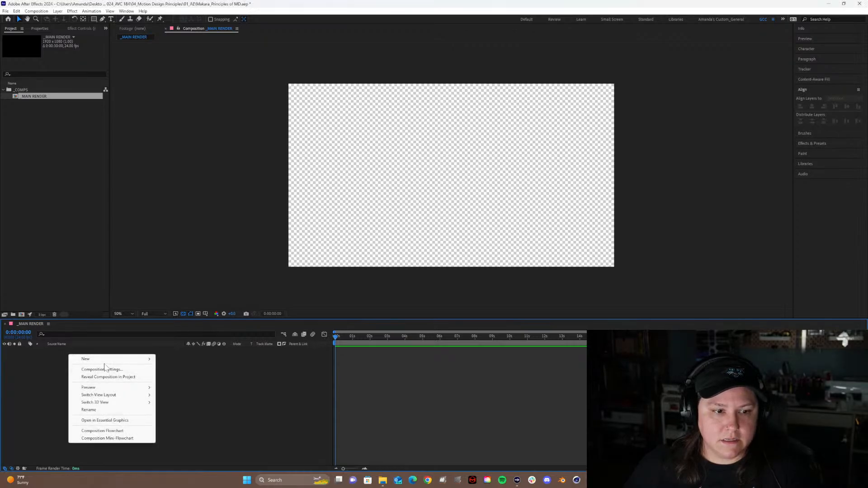
{"action": "mouse_move", "coordinate": [117, 361]}
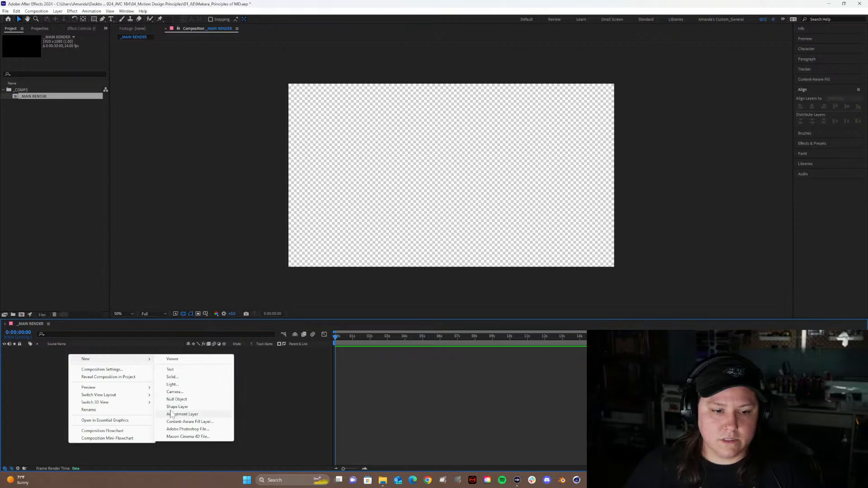
{"action": "left_click", "coordinate": [172, 377]}
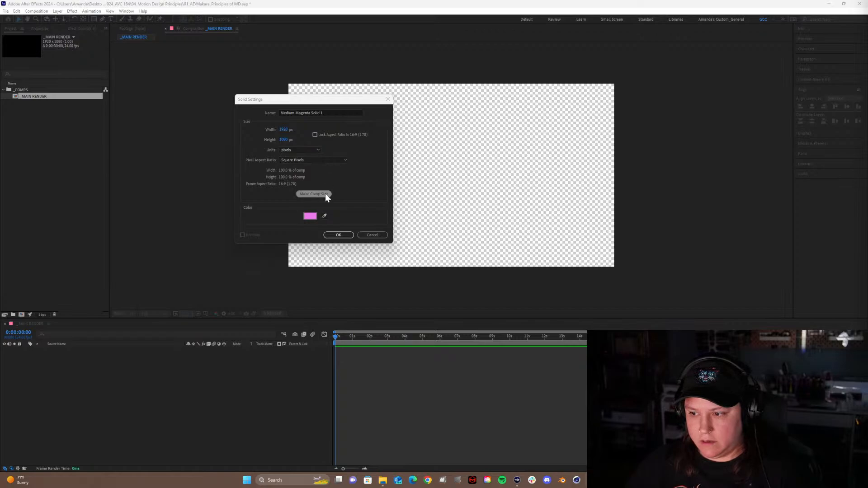
{"action": "left_click", "coordinate": [339, 235]}
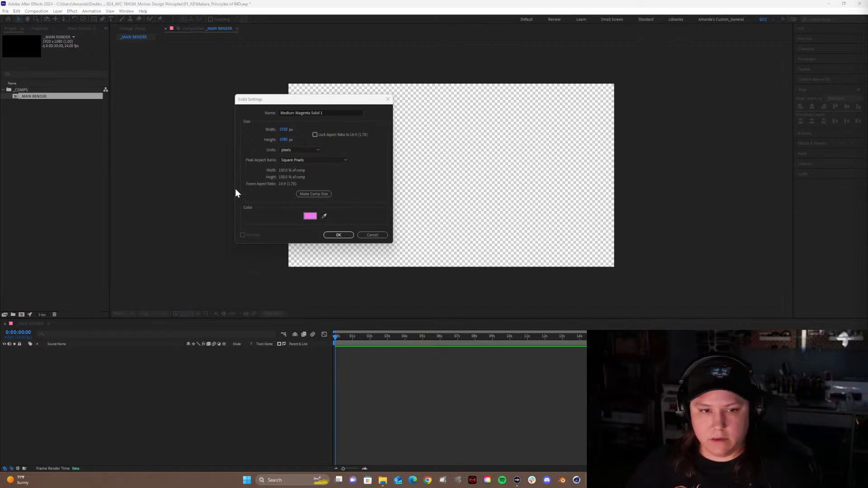
{"action": "left_click", "coordinate": [309, 216]}
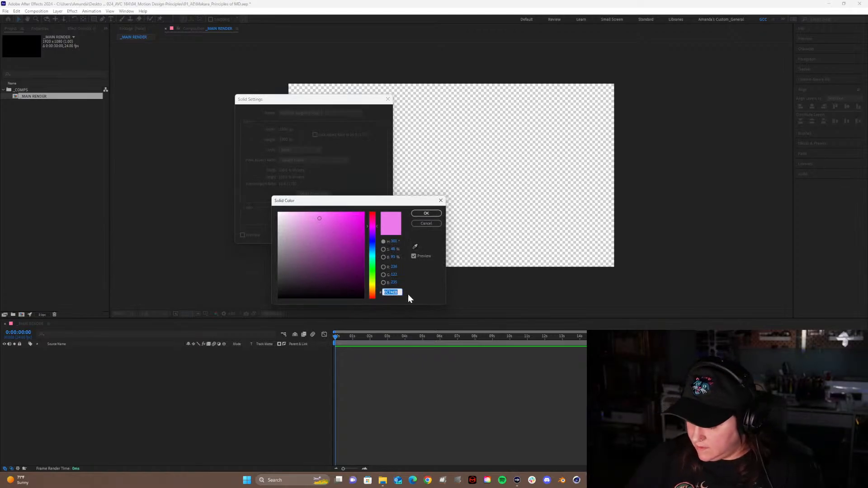
{"action": "type", "text": "73"}
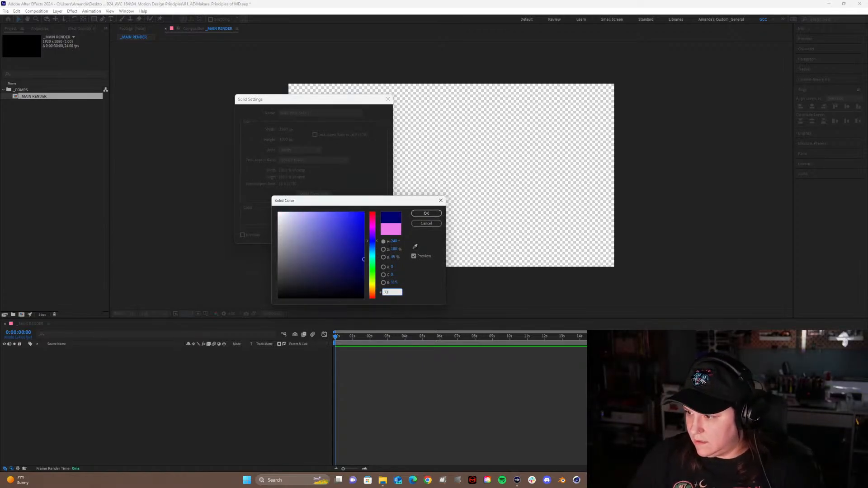
{"action": "type", "text": "A"}
{"action": "type", "text": "A99"}
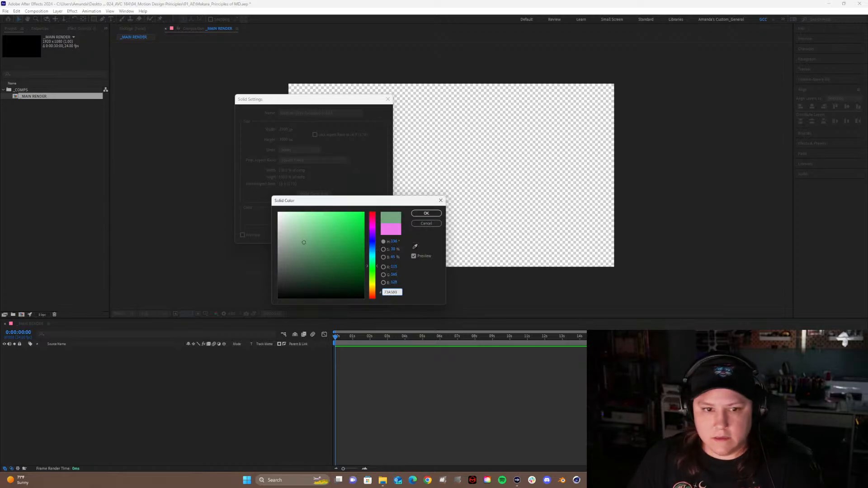
{"action": "key", "text": "Return"}
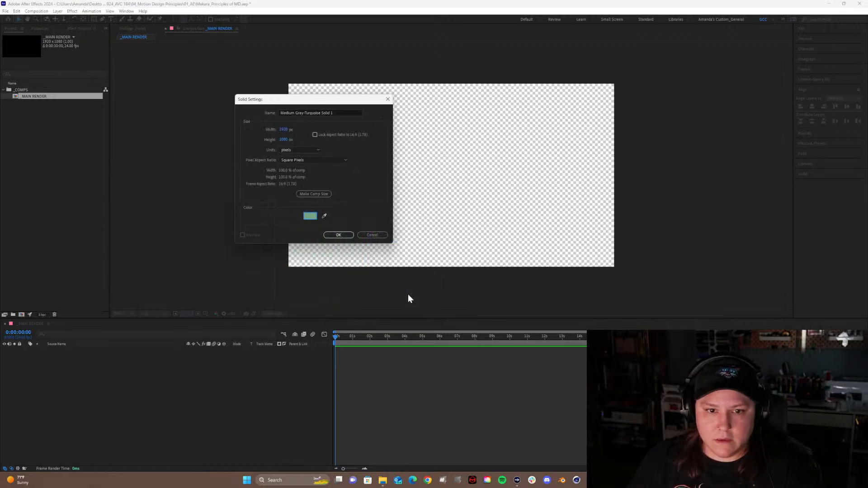
{"action": "left_click", "coordinate": [336, 235]}
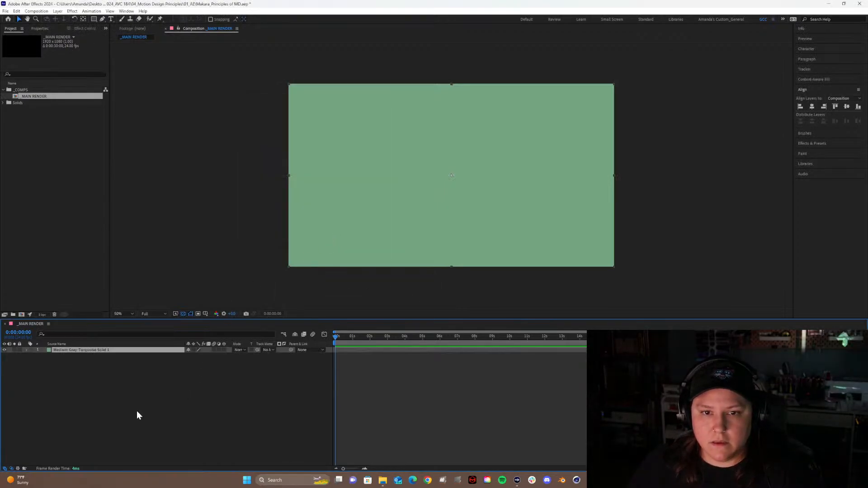
{"action": "left_click", "coordinate": [175, 399]}
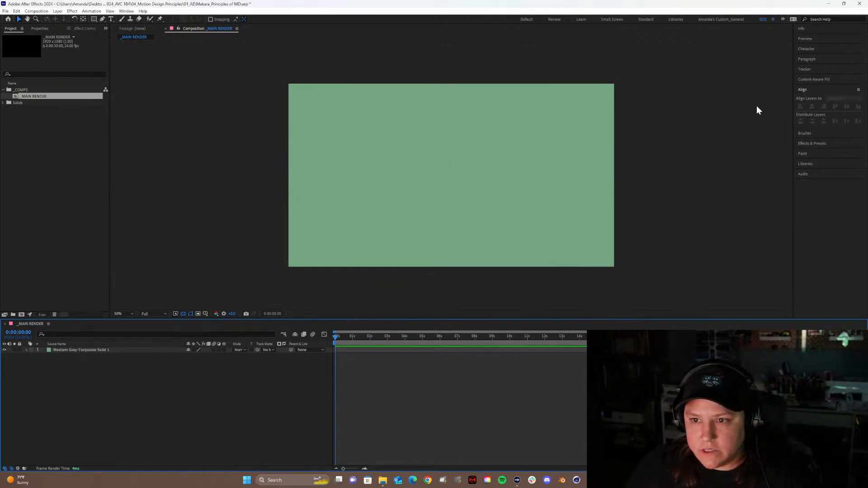
Apply a Gradient Overlay layer style to the solid layer in _MAIN RENDER.
{"action": "left_click", "coordinate": [73, 350]}
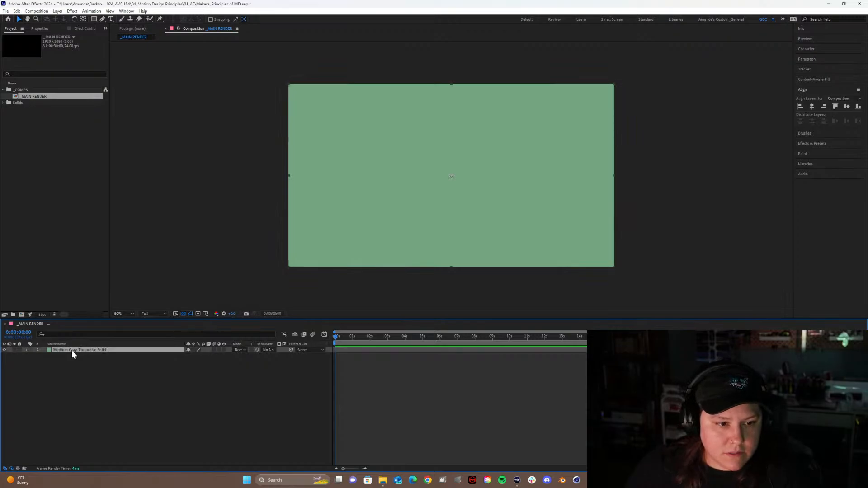
{"action": "left_click", "coordinate": [26, 350]}
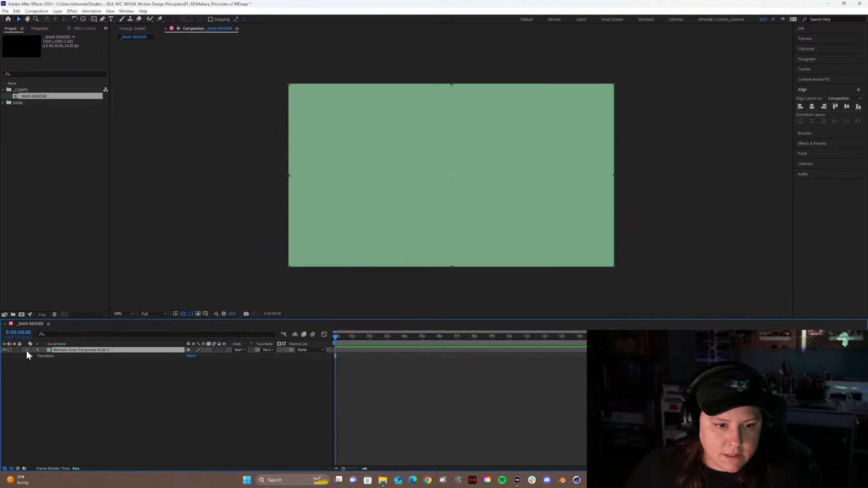
{"action": "left_click", "coordinate": [26, 350]}
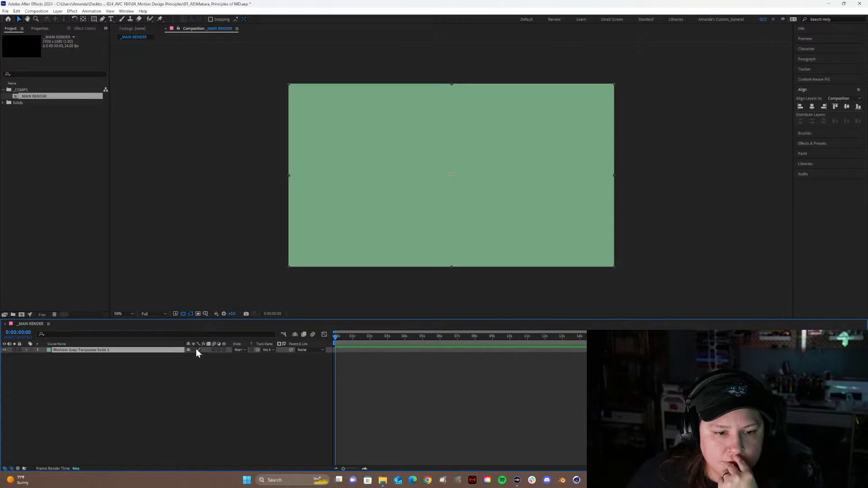
{"action": "right_click", "coordinate": [153, 352]}
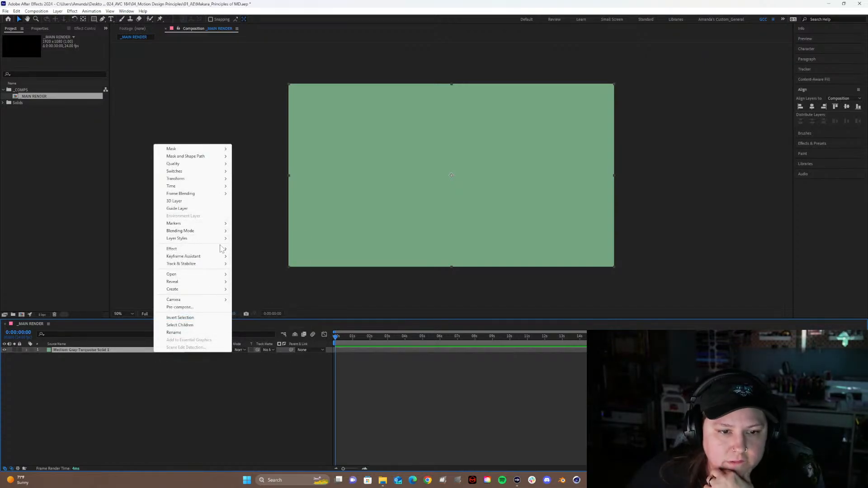
{"action": "mouse_move", "coordinate": [216, 240]}
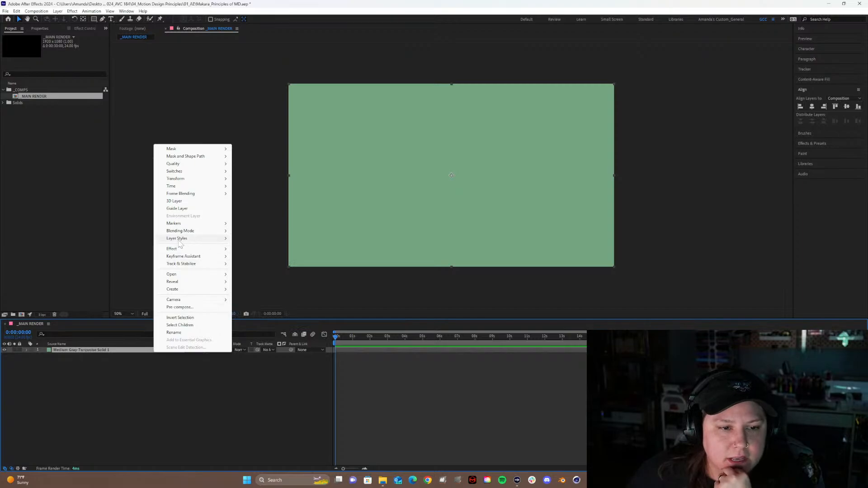
{"action": "mouse_move", "coordinate": [178, 239]}
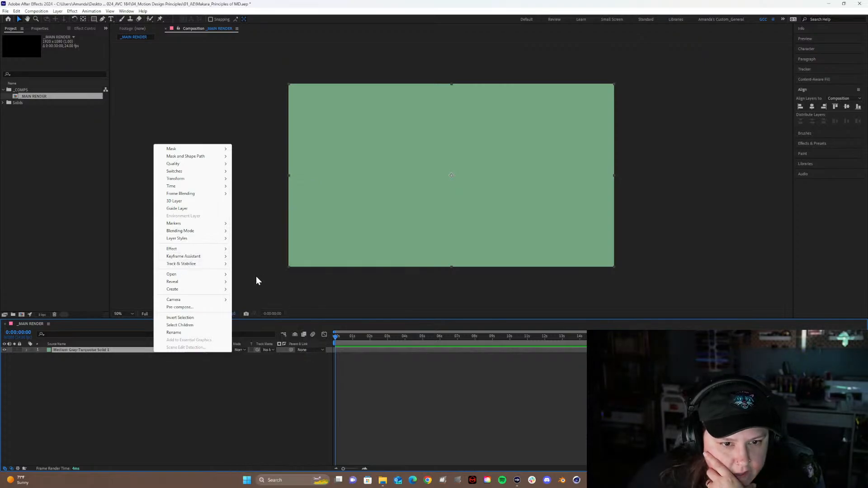
{"action": "mouse_move", "coordinate": [208, 284]}
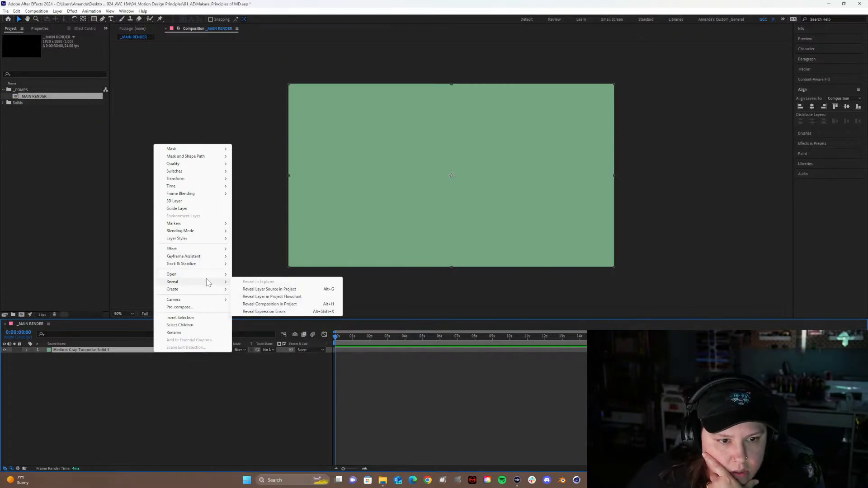
{"action": "mouse_move", "coordinate": [189, 239]}
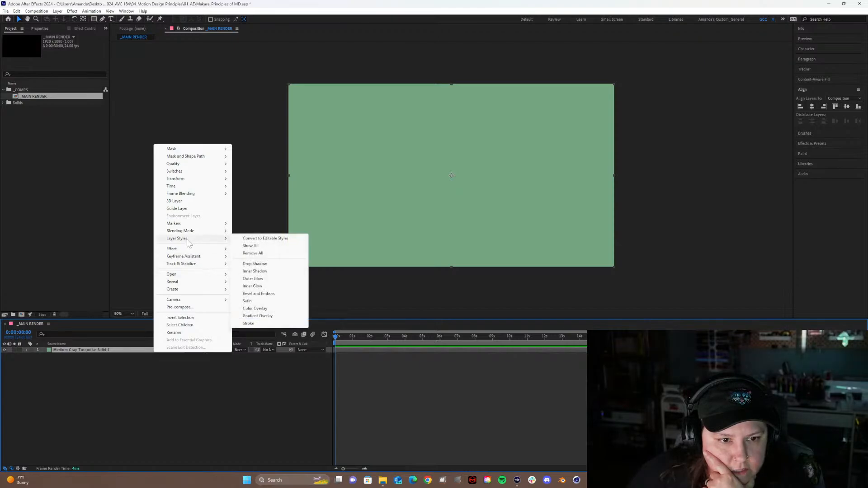
{"action": "left_click", "coordinate": [261, 316]}
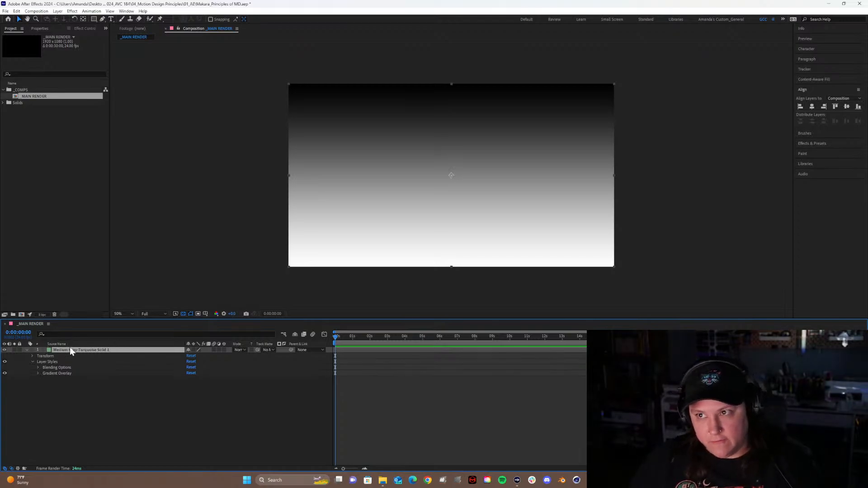
Look over the solid's Layer Styles group and bring up the layer's Effect Controls.
{"action": "left_click", "coordinate": [32, 362]}
{"action": "left_click", "coordinate": [32, 362]}
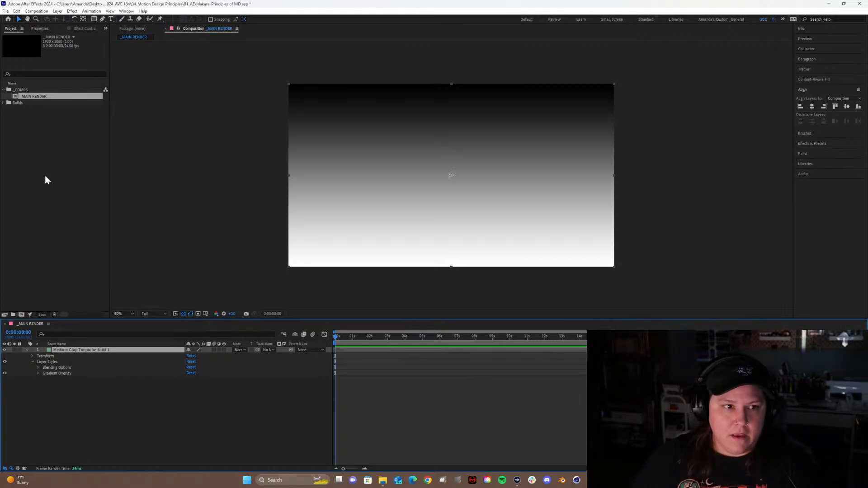
{"action": "left_click", "coordinate": [85, 28]}
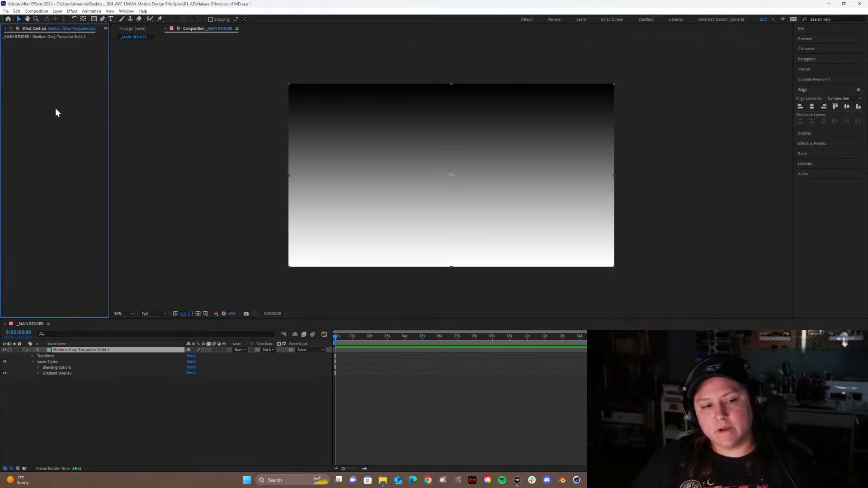
Expand the solid's Blending Options, Advanced Blending and Gradient Overlay settings in the timeline.
{"action": "left_click", "coordinate": [34, 361]}
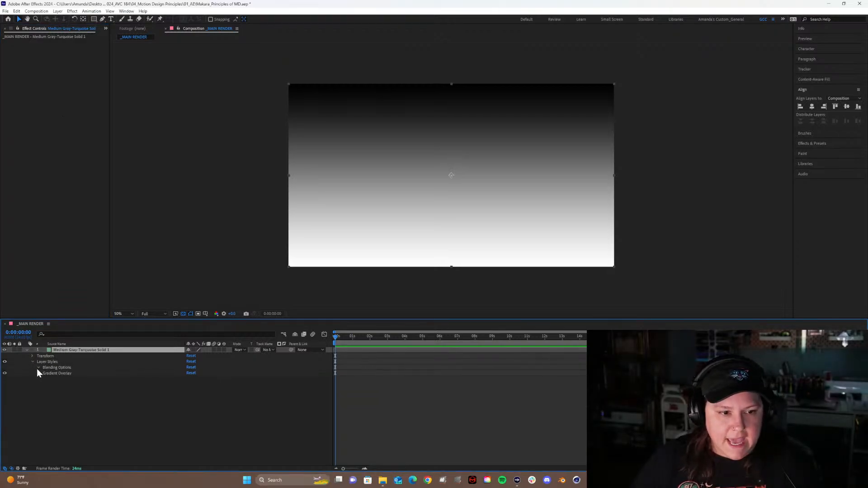
{"action": "left_click", "coordinate": [37, 367]}
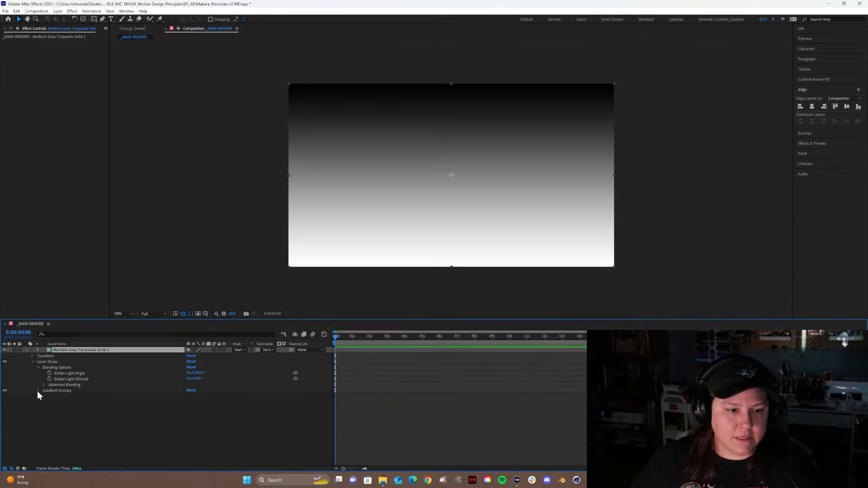
{"action": "left_click", "coordinate": [38, 391]}
{"action": "left_click", "coordinate": [45, 385]}
{"action": "scroll", "coordinate": [135, 399], "scroll_direction": "down", "scroll_amount": 2}
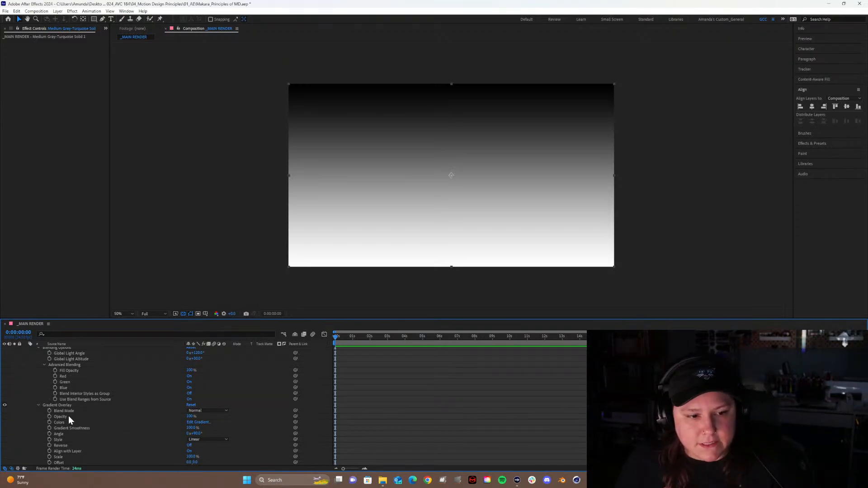
Set the white color stop of the solid's Gradient Overlay to the light green 73A580.
{"action": "left_click", "coordinate": [199, 424]}
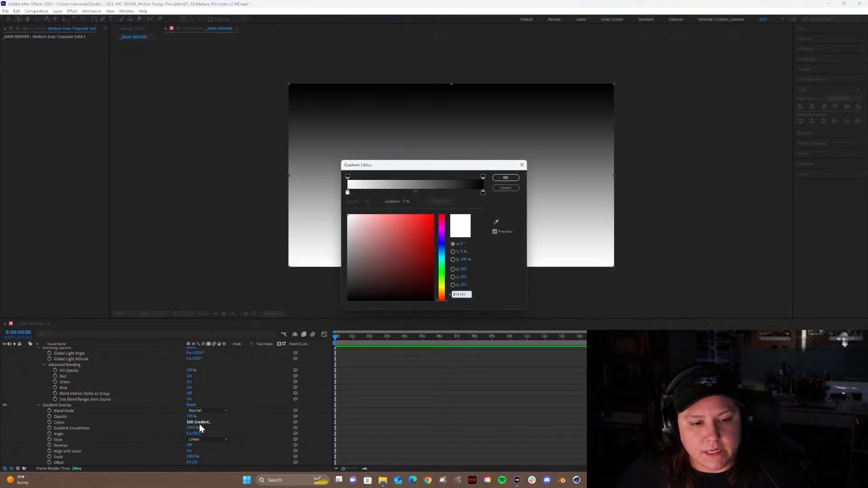
{"action": "left_click_drag", "start_coordinate": [448, 164], "coordinate": [418, 146]}
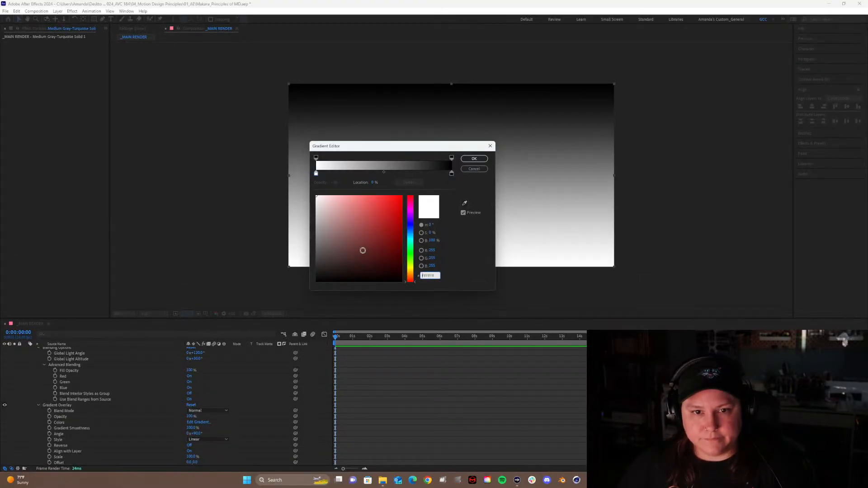
{"action": "left_click", "coordinate": [451, 174]}
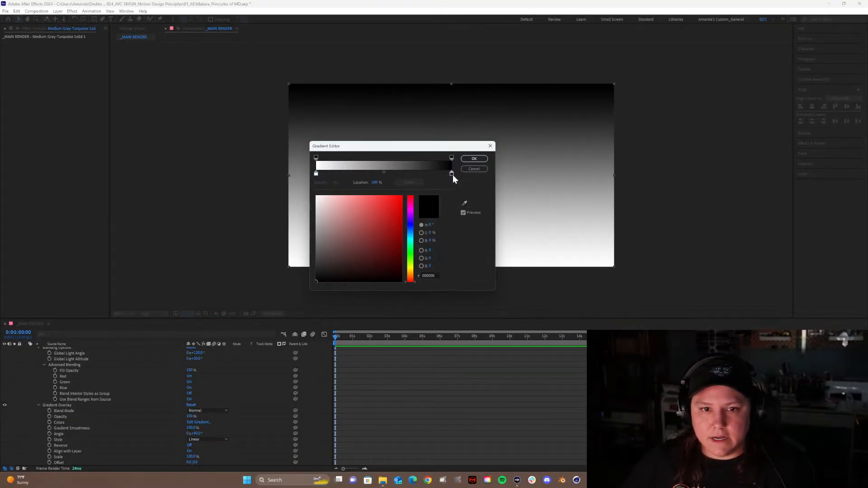
{"action": "left_click", "coordinate": [437, 275]}
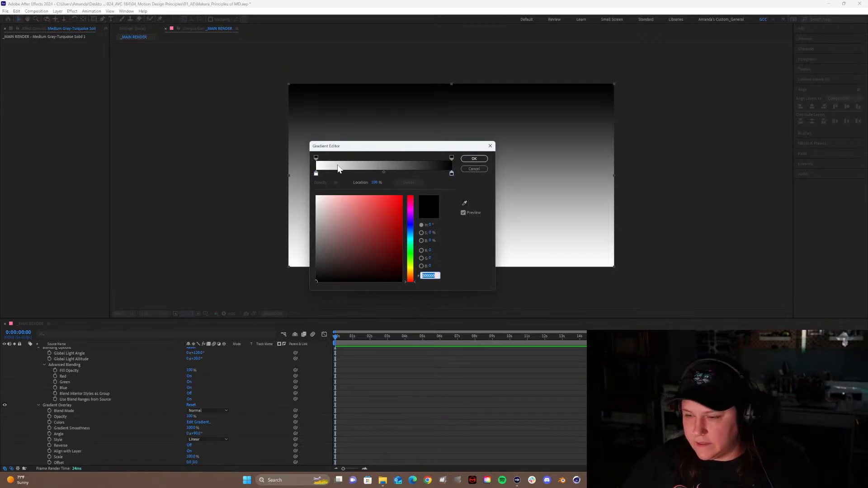
{"action": "left_click", "coordinate": [316, 175]}
{"action": "left_click", "coordinate": [432, 276]}
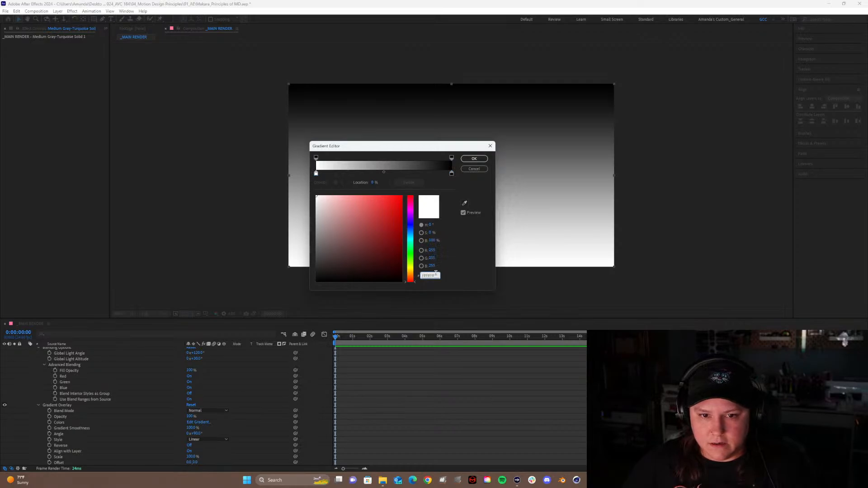
{"action": "type", "text": "000073"}
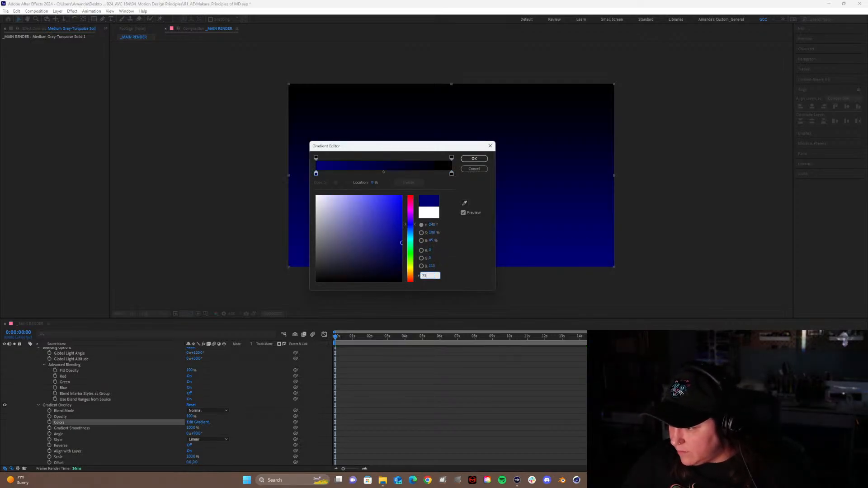
{"action": "type", "text": "B"}
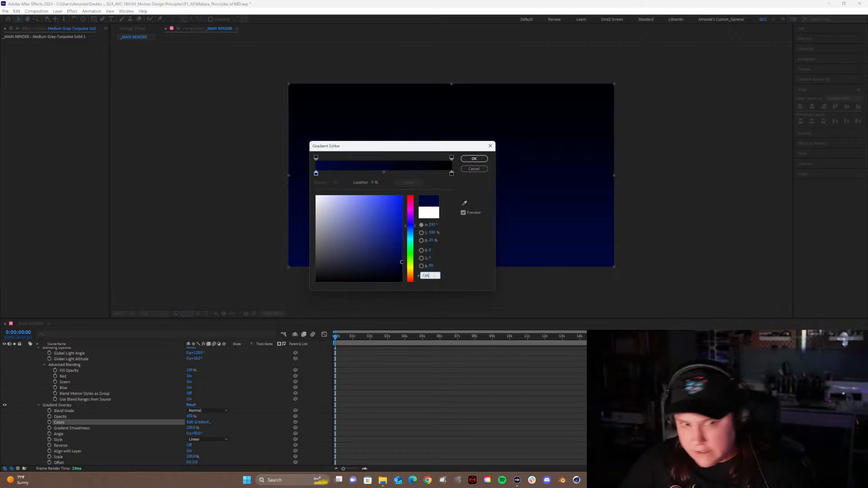
{"action": "type", "text": "580"}
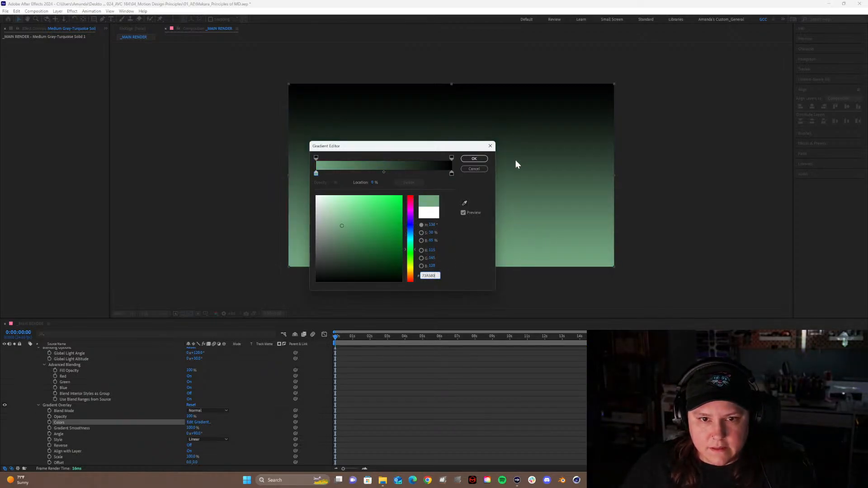
{"action": "left_click", "coordinate": [474, 158]}
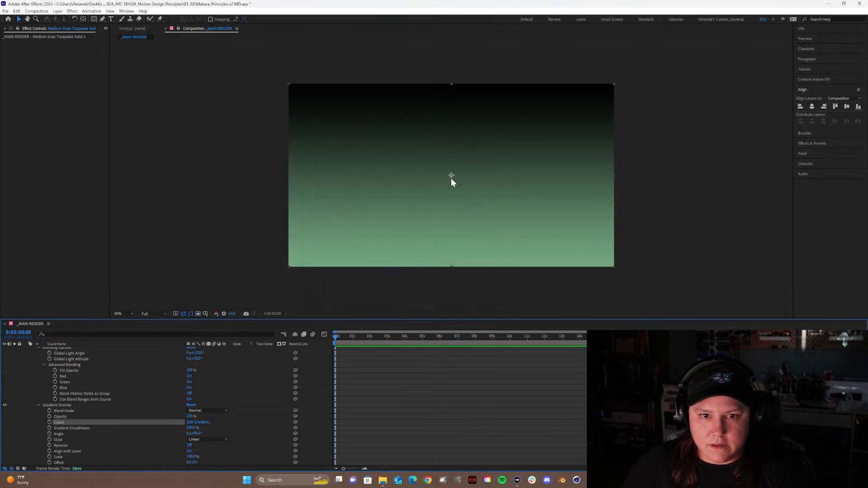
Change the Gradient Overlay's black color stop to the dark green 072019.
{"action": "left_click", "coordinate": [204, 423]}
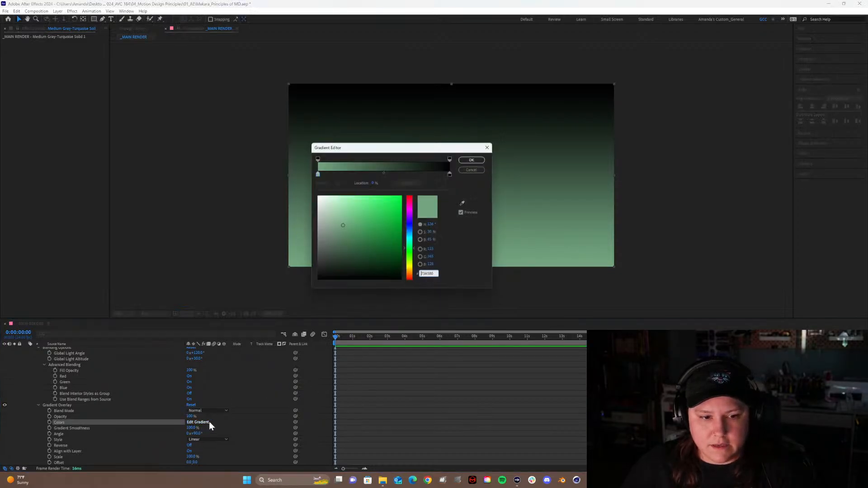
{"action": "left_click", "coordinate": [451, 173]}
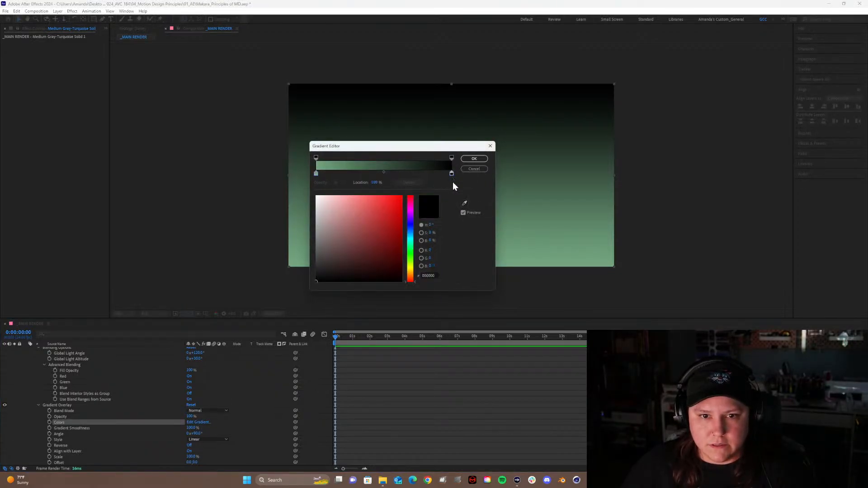
{"action": "left_click", "coordinate": [464, 203]}
{"action": "left_click", "coordinate": [319, 166]}
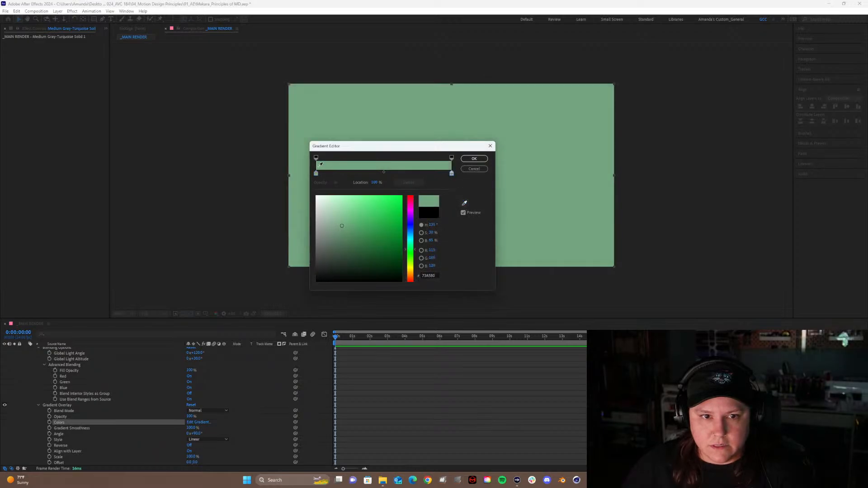
{"action": "mouse_move", "coordinate": [389, 228]}
{"action": "left_mouse_down"}
{"action": "mouse_move", "coordinate": [392, 269]}
{"action": "mouse_move", "coordinate": [414, 246]}
{"action": "left_mouse_up"}
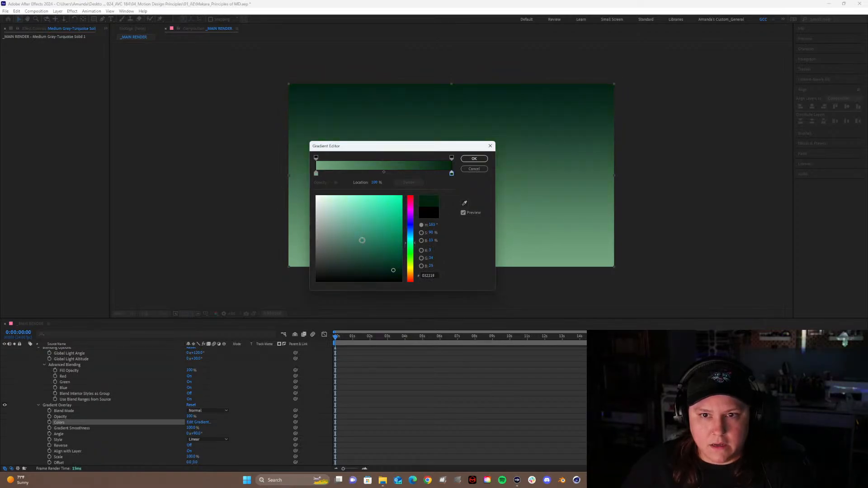
{"action": "left_click_drag", "start_coordinate": [379, 272], "coordinate": [383, 270]}
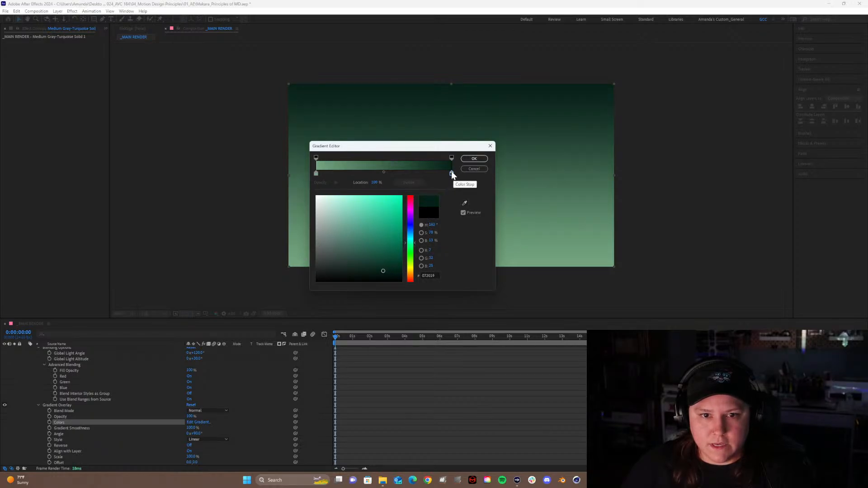
Swap the two gradient color stops so dark green sits at 0% and light green at 100%.
{"action": "left_click_drag", "start_coordinate": [451, 172], "coordinate": [523, 174]}
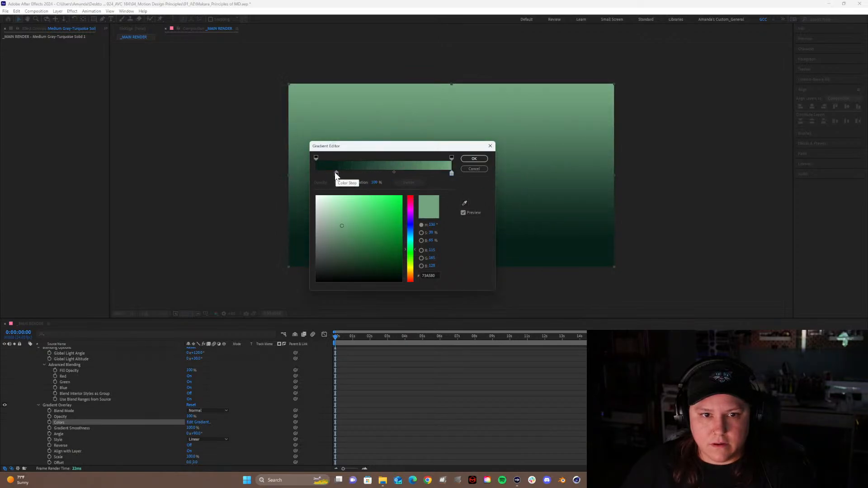
{"action": "left_click_drag", "start_coordinate": [336, 174], "coordinate": [273, 179]}
{"action": "left_click", "coordinate": [465, 160]}
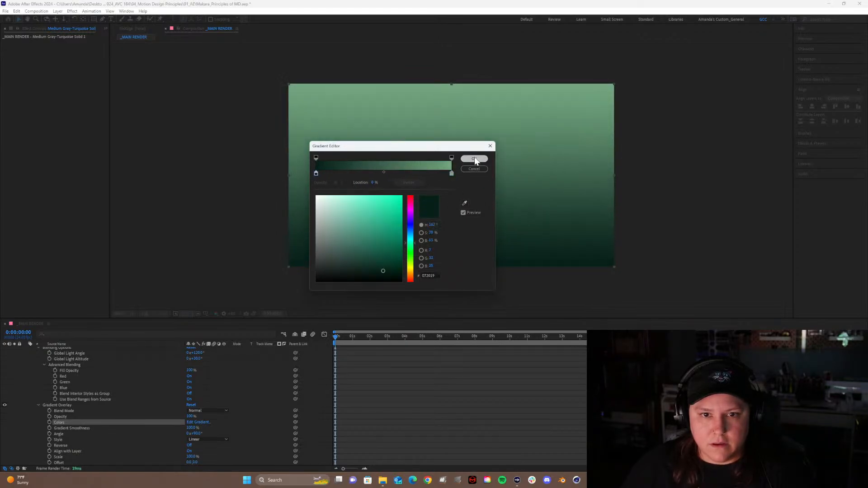
Try the Gradient Overlay's Reverse option on and off and a Gradient Smoothness of 0%, returning smoothness to 100%.
{"action": "left_click", "coordinate": [189, 445]}
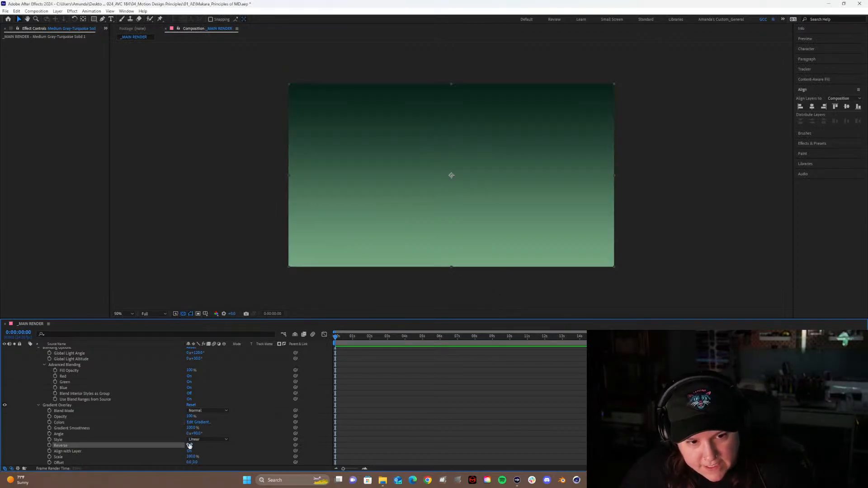
{"action": "left_click", "coordinate": [189, 445]}
{"action": "left_click", "coordinate": [189, 446]}
{"action": "left_click", "coordinate": [189, 445]}
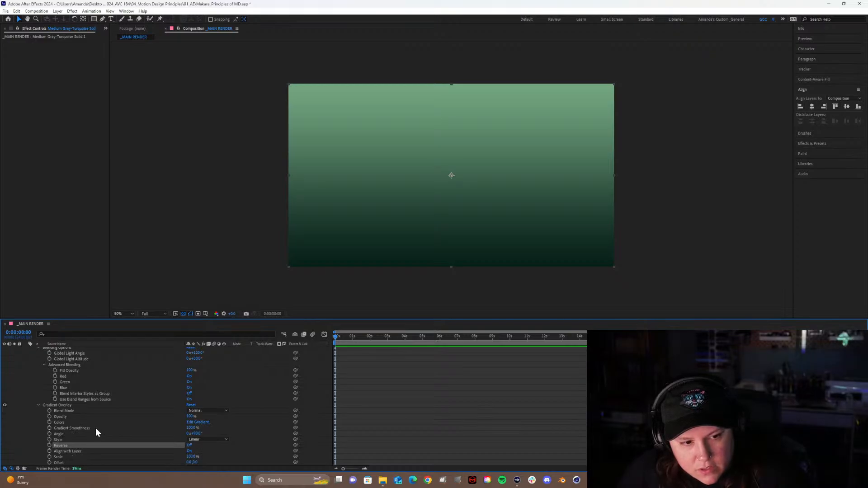
{"action": "left_click_drag", "start_coordinate": [189, 430], "coordinate": [154, 429]}
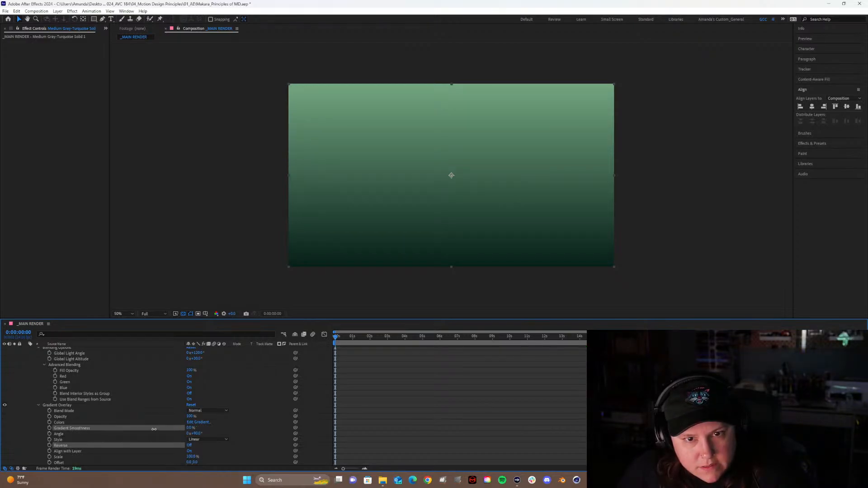
{"action": "left_click_drag", "start_coordinate": [98, 433], "coordinate": [273, 415]}
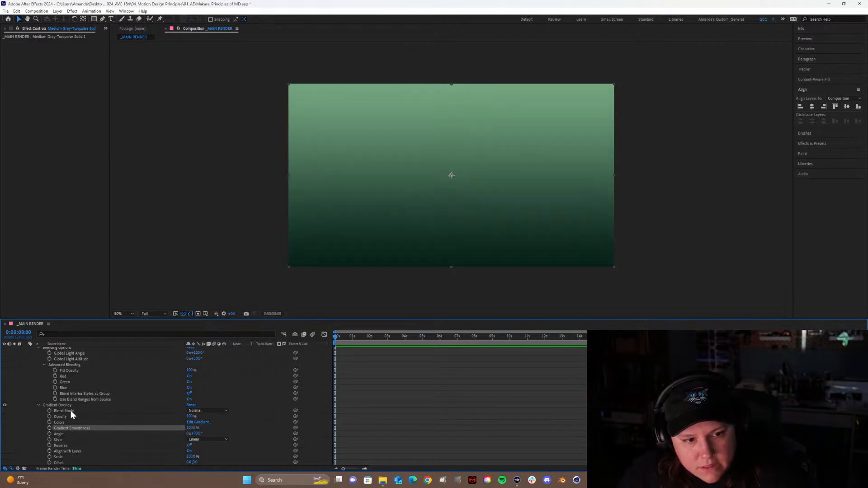
Try the Dissolve blend mode on the Gradient Overlay and return it to Normal.
{"action": "left_click", "coordinate": [207, 411]}
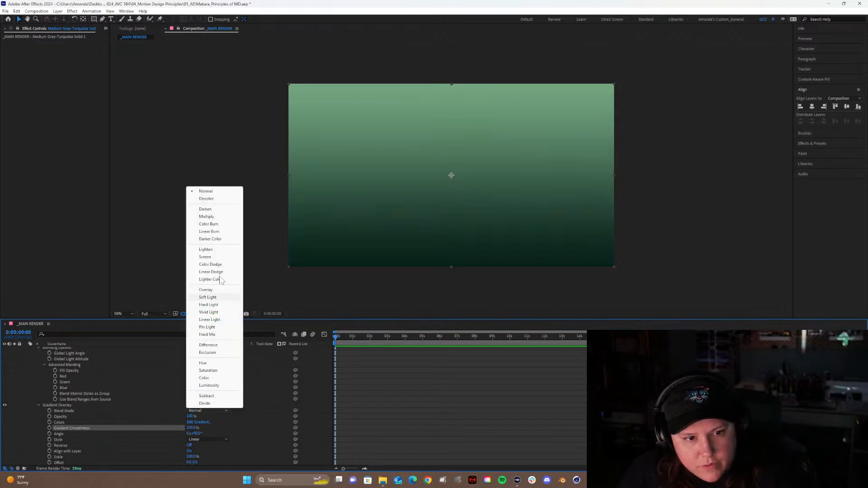
{"action": "left_click", "coordinate": [206, 199]}
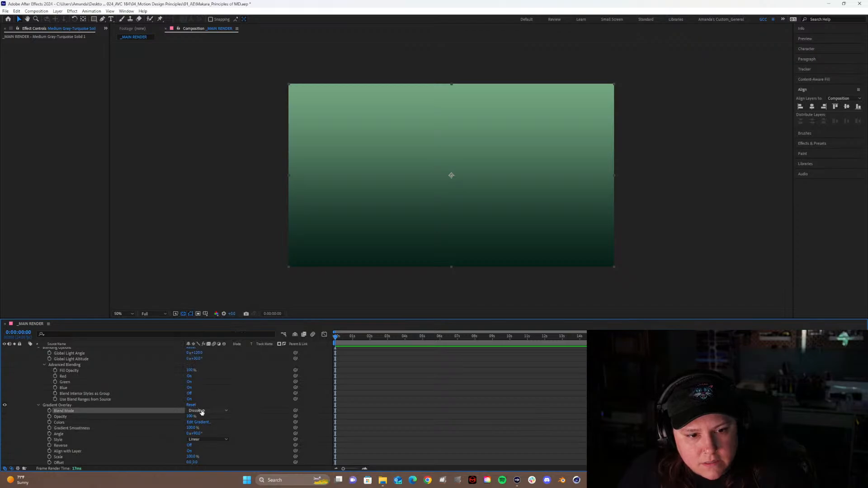
{"action": "left_click", "coordinate": [202, 411]}
{"action": "left_click", "coordinate": [213, 190]}
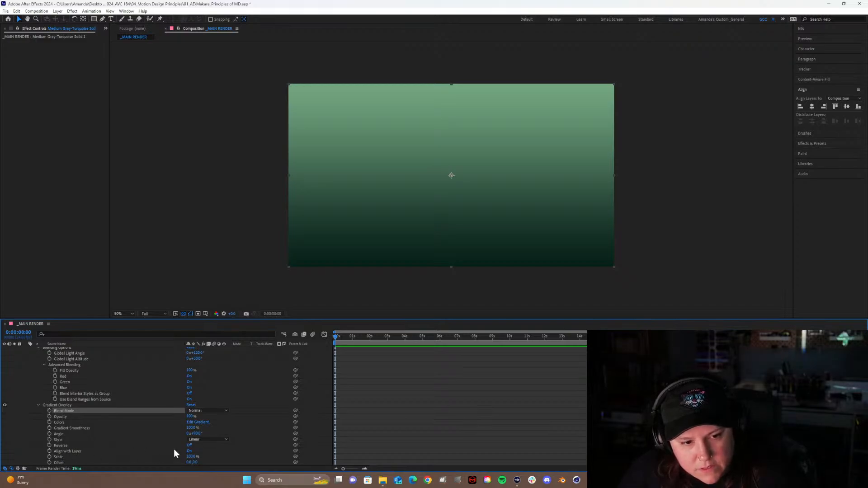
Check the solid's Transform properties and collapse all of the layer's property groups in the timeline.
{"action": "left_click", "coordinate": [39, 405]}
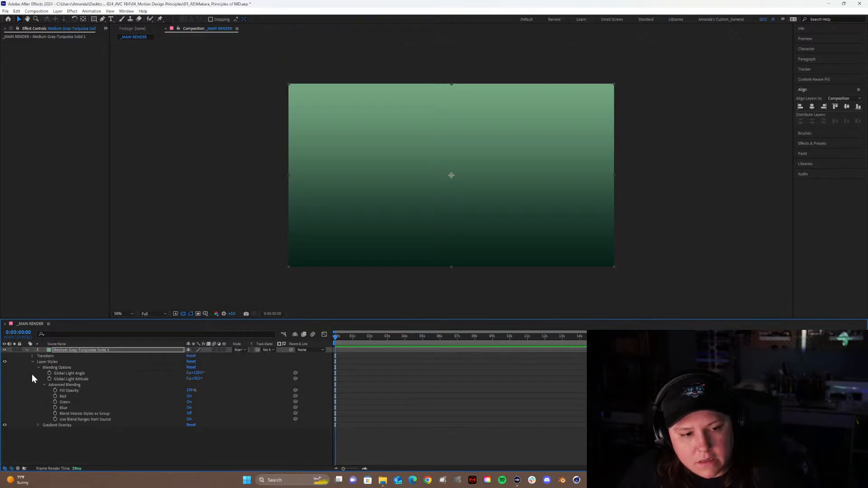
{"action": "left_click", "coordinate": [32, 362]}
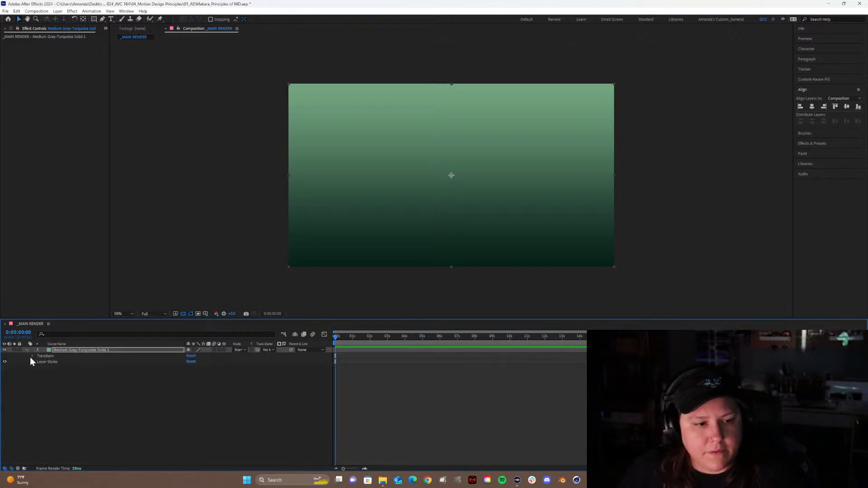
{"action": "left_click", "coordinate": [31, 356]}
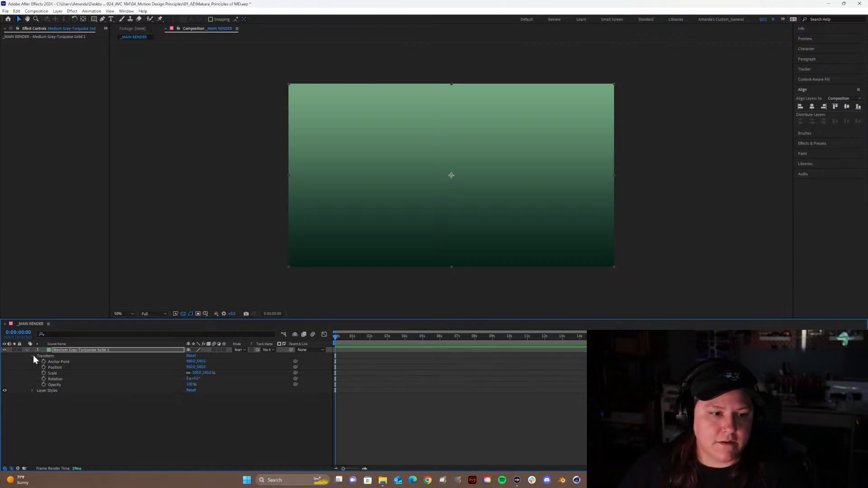
{"action": "left_click", "coordinate": [33, 355]}
{"action": "left_click", "coordinate": [74, 350]}
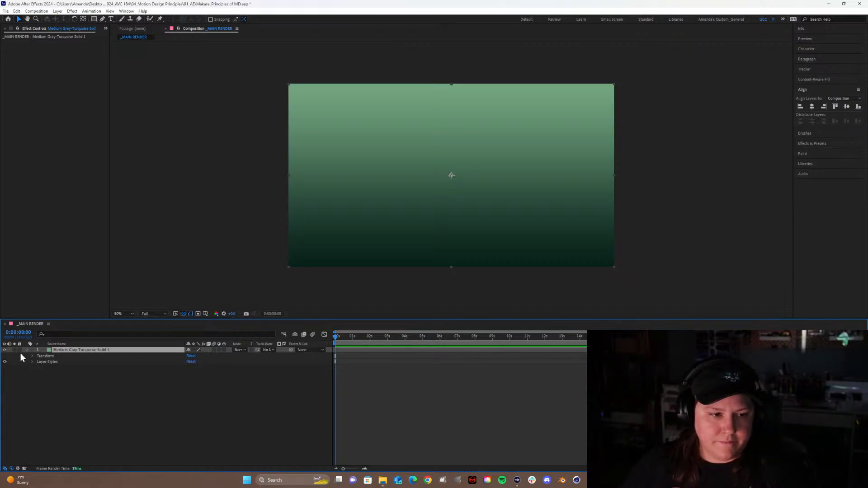
{"action": "left_click", "coordinate": [139, 379]}
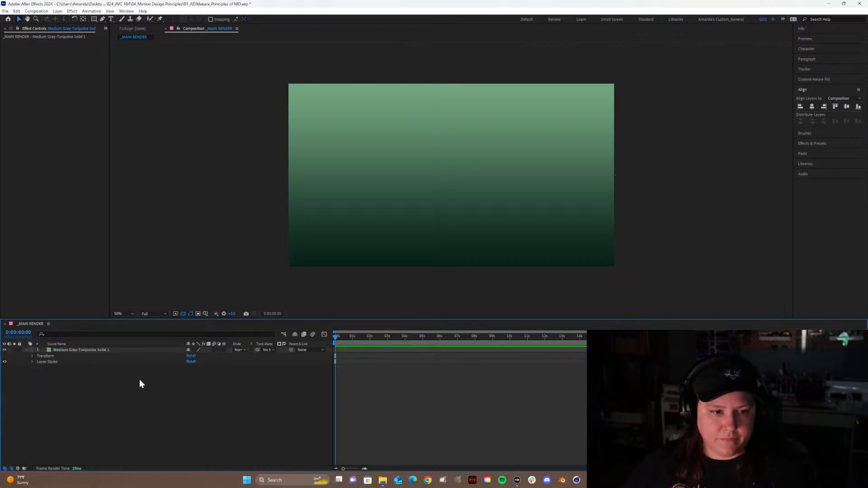
{"action": "left_click", "coordinate": [27, 349]}
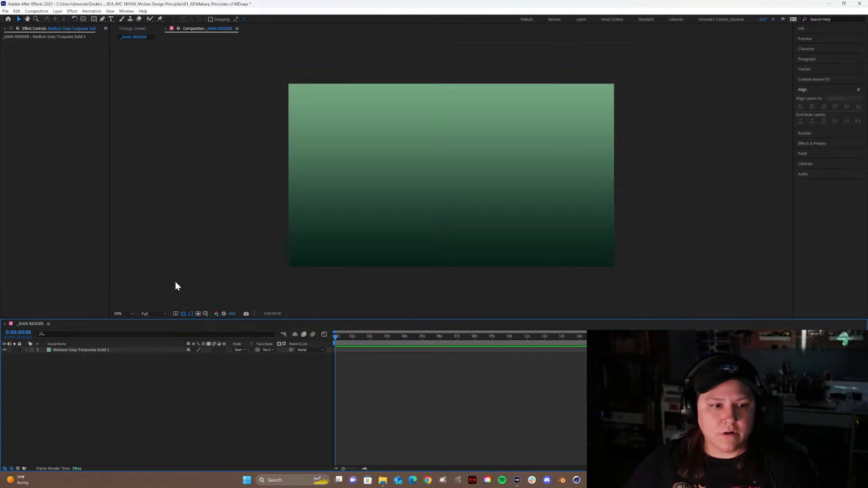
Display the Title/Action Safe guides and the rulers in the _MAIN RENDER composition view.
{"action": "left_click", "coordinate": [204, 315]}
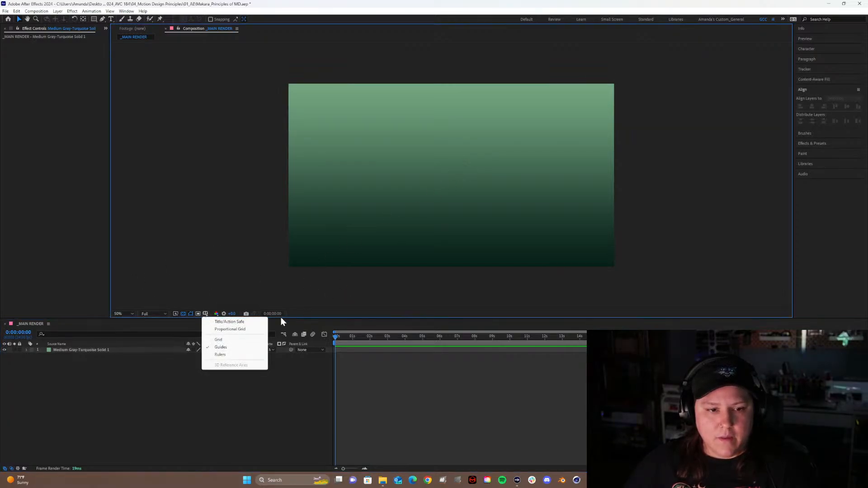
{"action": "left_click", "coordinate": [229, 321]}
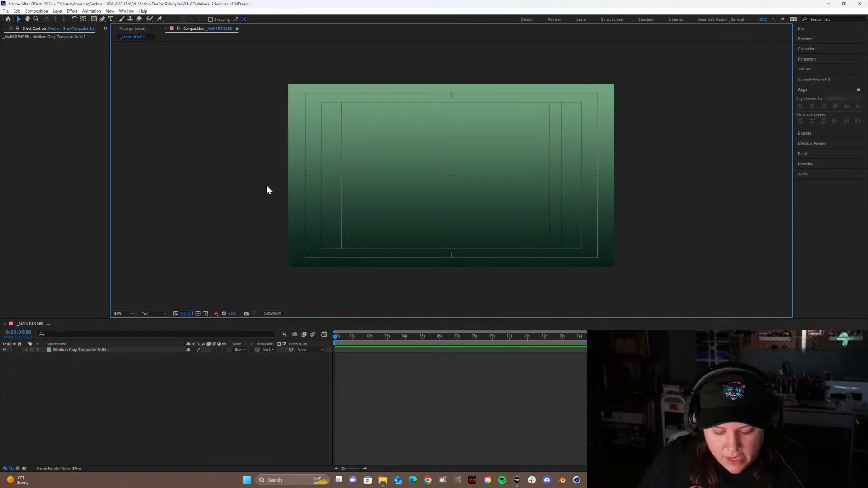
{"action": "key", "text": "ctrl+r"}
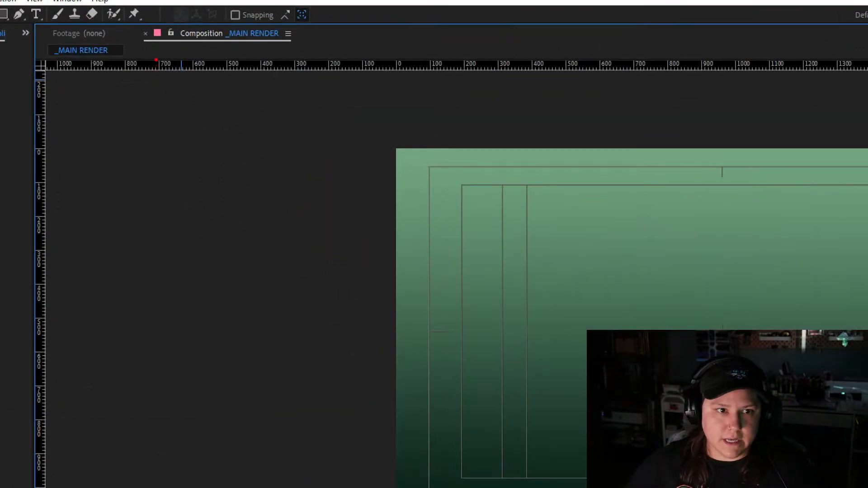
Try placing a vertical and a horizontal ruler guide over the composition, then remove both guides.
{"action": "left_click_drag", "start_coordinate": [156, 59], "coordinate": [203, 63]}
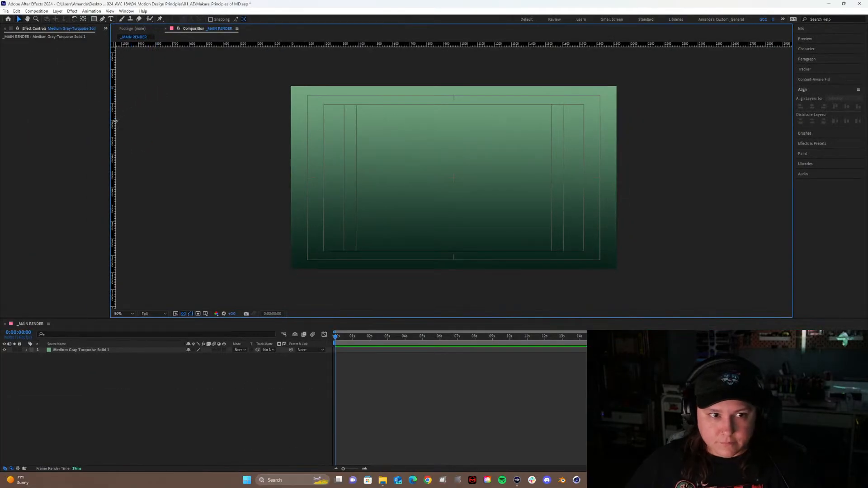
{"action": "left_click_drag", "start_coordinate": [114, 120], "coordinate": [413, 120]}
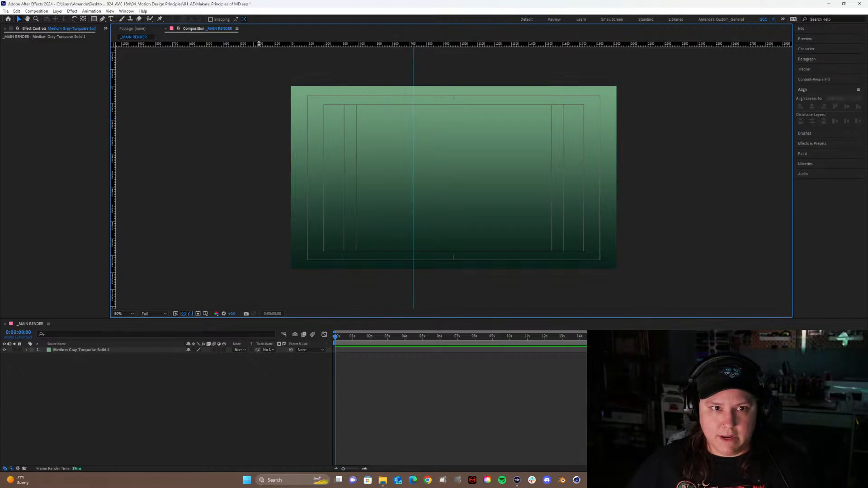
{"action": "left_click_drag", "start_coordinate": [259, 44], "coordinate": [245, 184]}
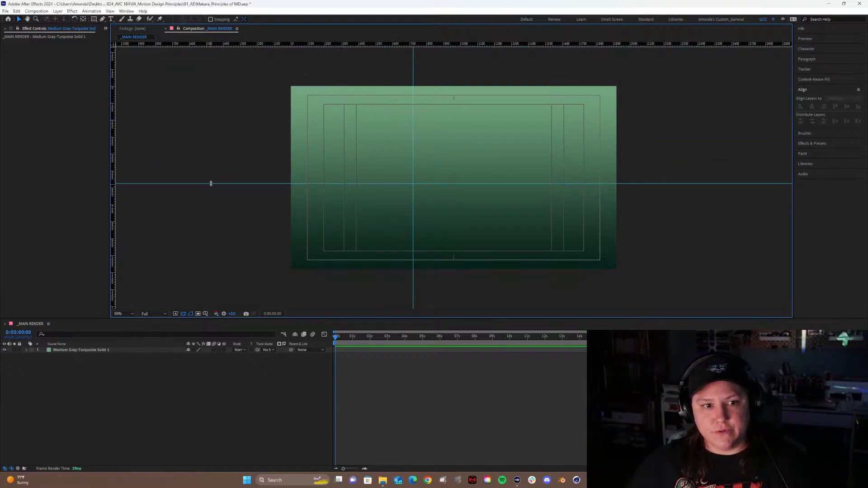
{"action": "left_click_drag", "start_coordinate": [213, 184], "coordinate": [213, 182]}
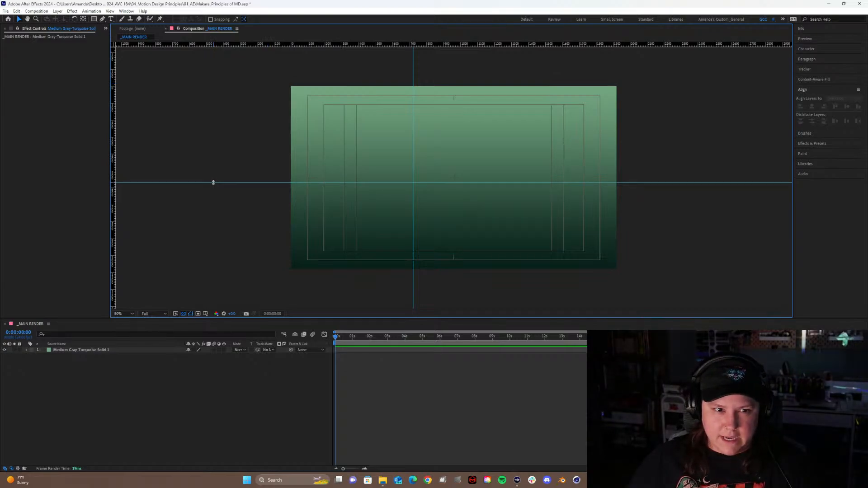
{"action": "left_click_drag", "start_coordinate": [213, 183], "coordinate": [213, 44]}
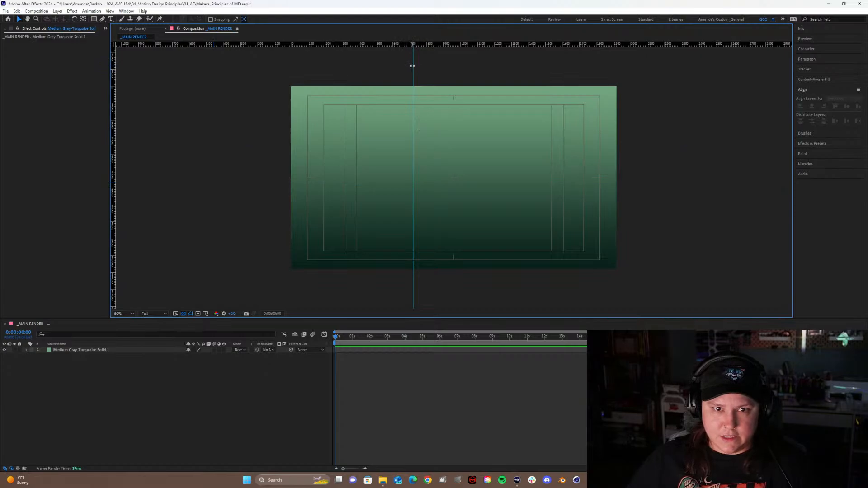
{"action": "left_click_drag", "start_coordinate": [414, 62], "coordinate": [17, 117]}
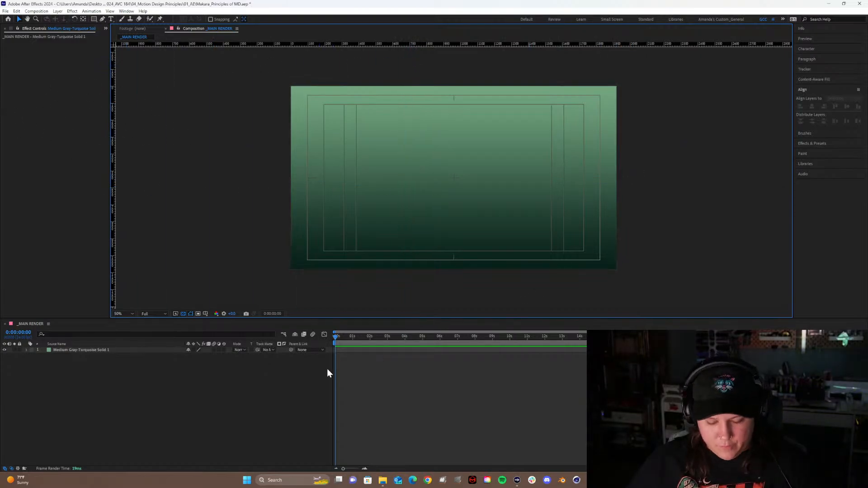
Save the project, and view the sample video on the Principles of Motion Design assignment page in Chrome.
{"action": "key", "text": "ctrl+s"}
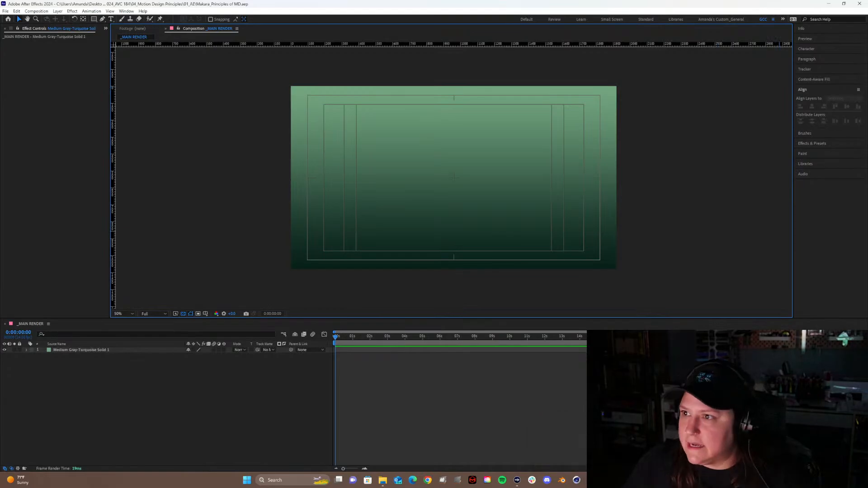
{"action": "left_click", "coordinate": [428, 480]}
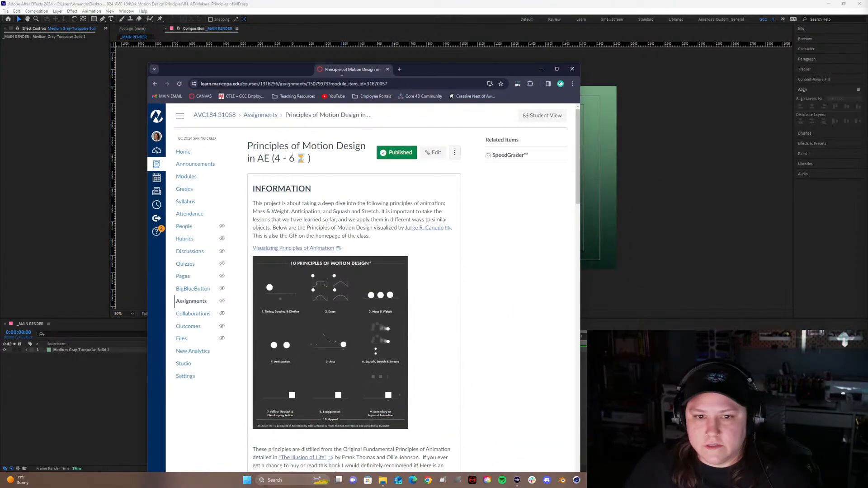
{"action": "scroll", "coordinate": [438, 249], "scroll_direction": "down", "scroll_amount": 8}
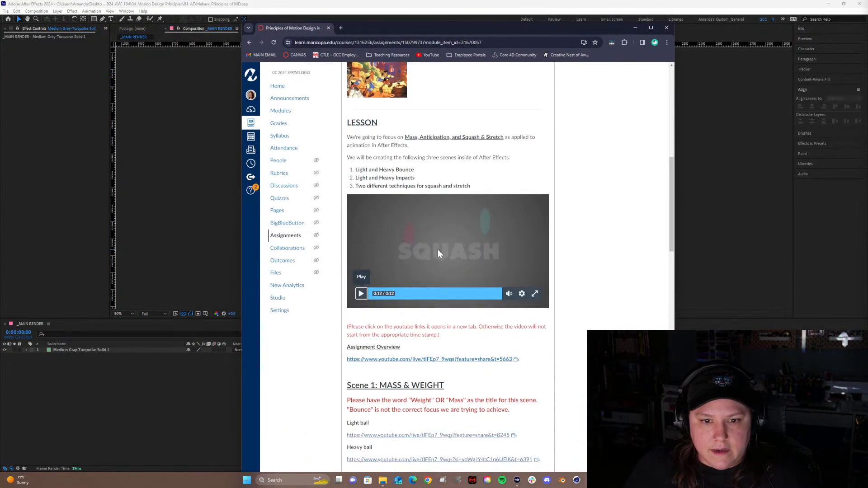
{"action": "left_click", "coordinate": [369, 295]}
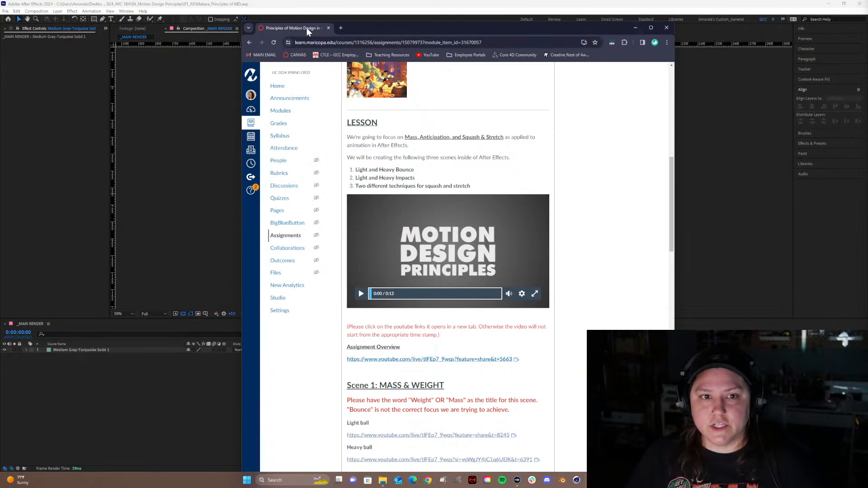
{"action": "left_click_drag", "start_coordinate": [306, 28], "coordinate": [867, 27]}
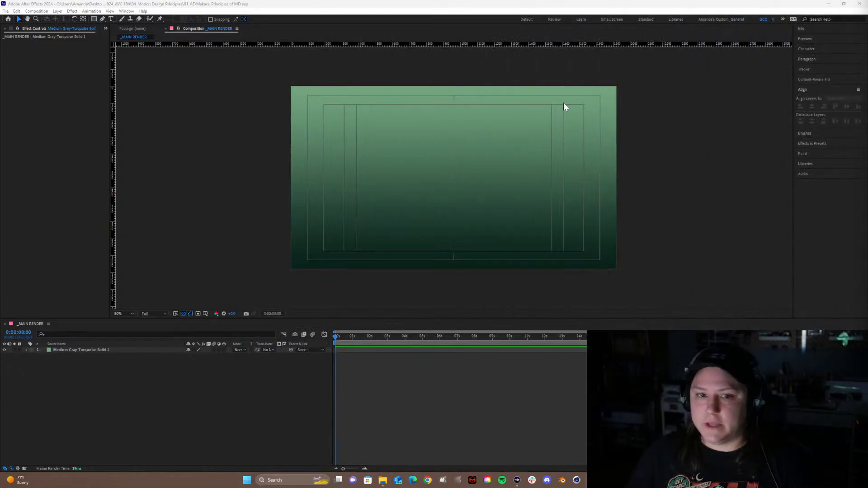
Create a point text layer reading "MOTION" in all capitals in the upper part of the composition.
{"action": "left_click", "coordinate": [110, 11]}
{"action": "left_click", "coordinate": [166, 39]}
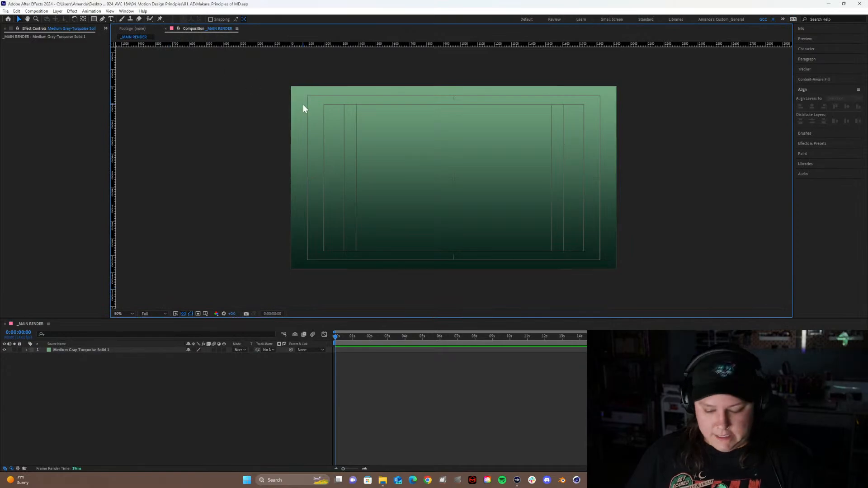
{"action": "key", "text": "t"}
{"action": "key", "text": "ctrl+t"}
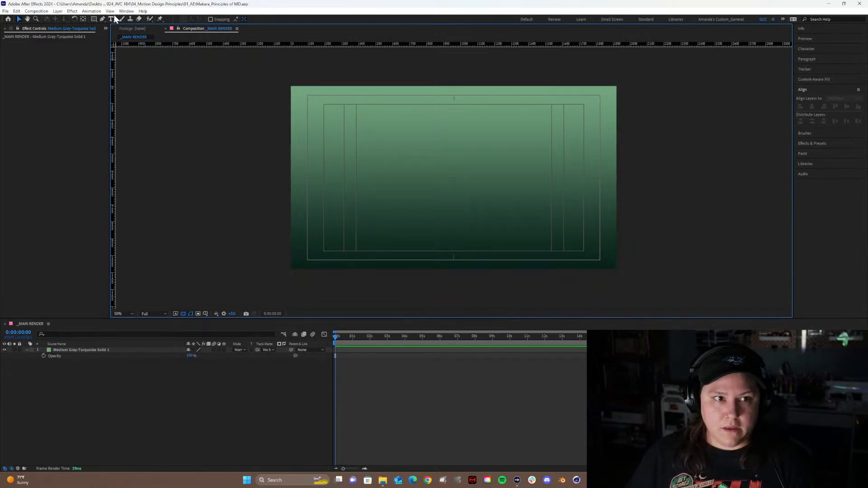
{"action": "left_click", "coordinate": [397, 137]}
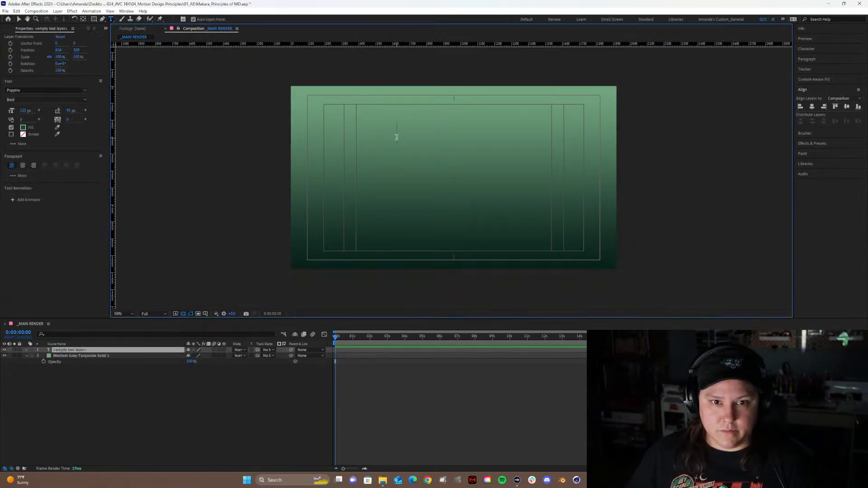
{"action": "type", "text": "Motion"}
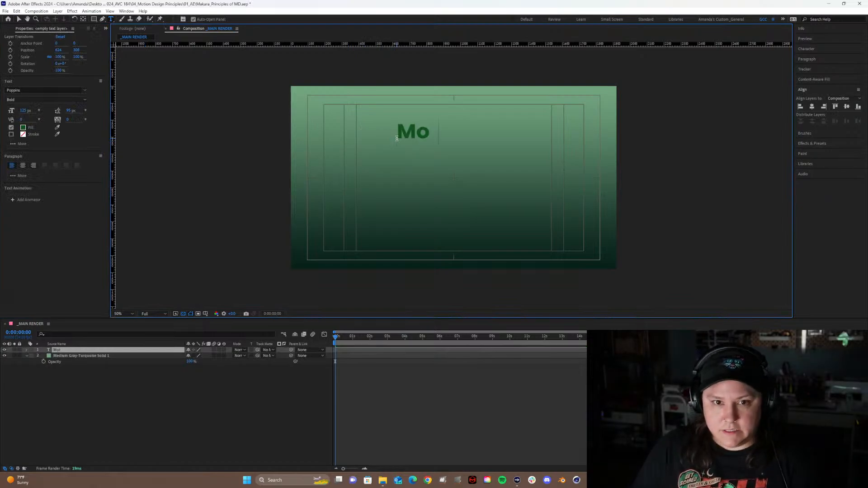
{"action": "key", "text": "BackSpace"}
{"action": "key", "text": "BackSpace"}
{"action": "key", "text": "BackSpace"}
{"action": "key", "text": "BackSpace"}
{"action": "key", "text": "BackSpace"}
{"action": "key", "text": "BackSpace"}
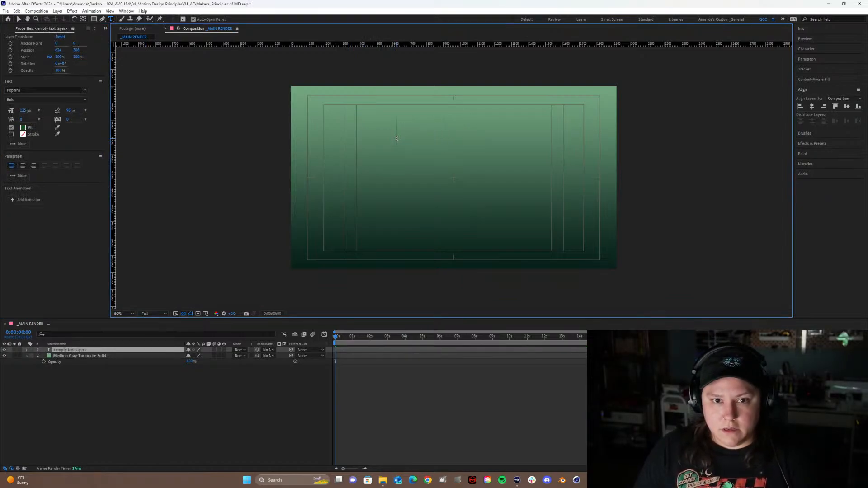
{"action": "type", "text": "MOTION"}
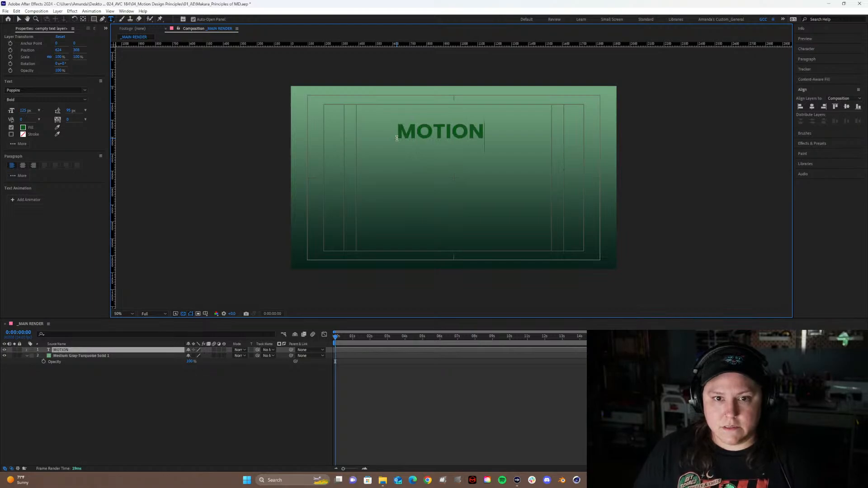
{"action": "left_click", "coordinate": [118, 401]}
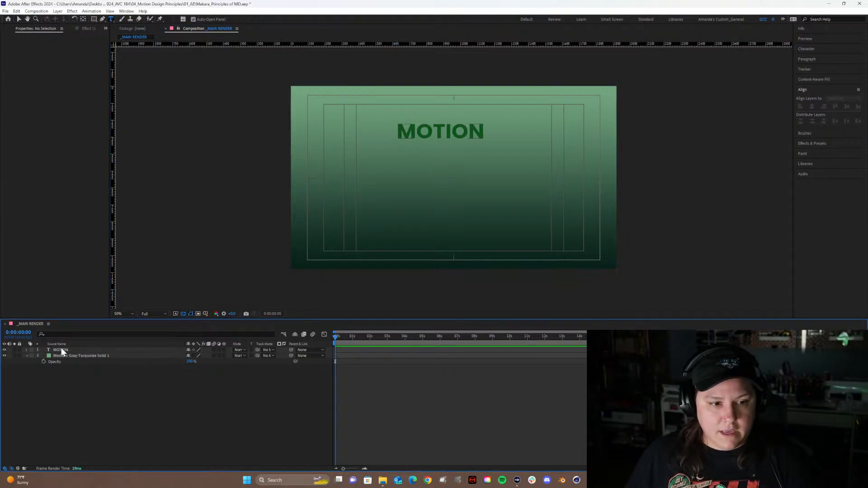
Center the anchor point in the MOTION text layer and align the layer horizontally and vertically to the composition's center.
{"action": "left_click", "coordinate": [61, 349]}
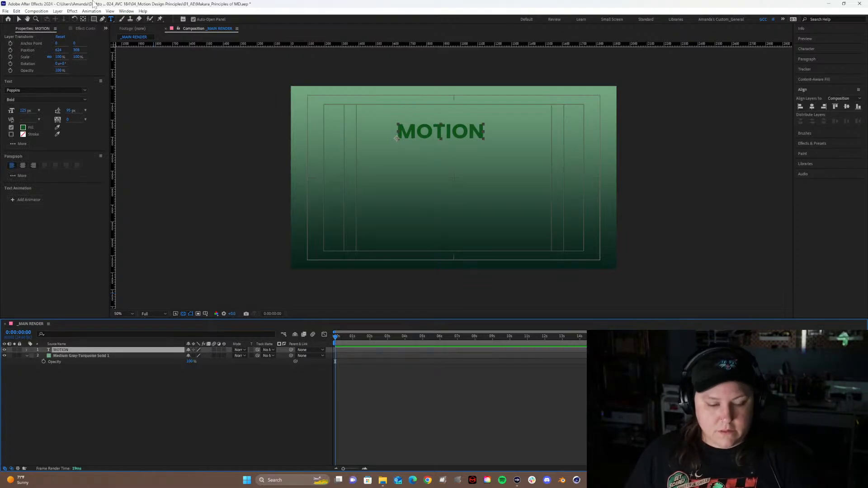
{"action": "left_click", "coordinate": [18, 20]}
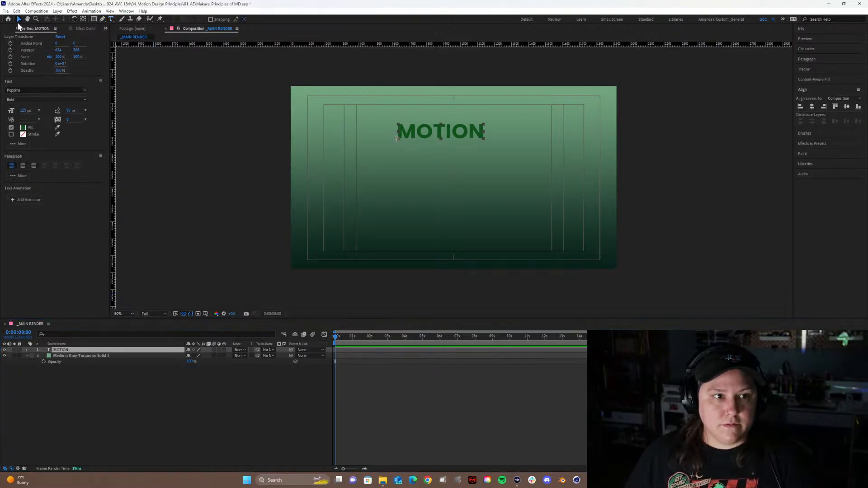
{"action": "left_click", "coordinate": [83, 20]}
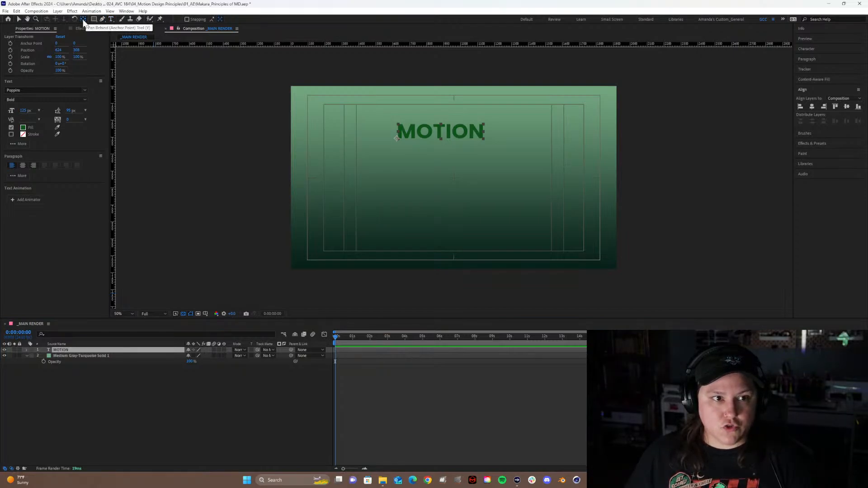
{"action": "key", "text": "ctrl+alt+Home"}
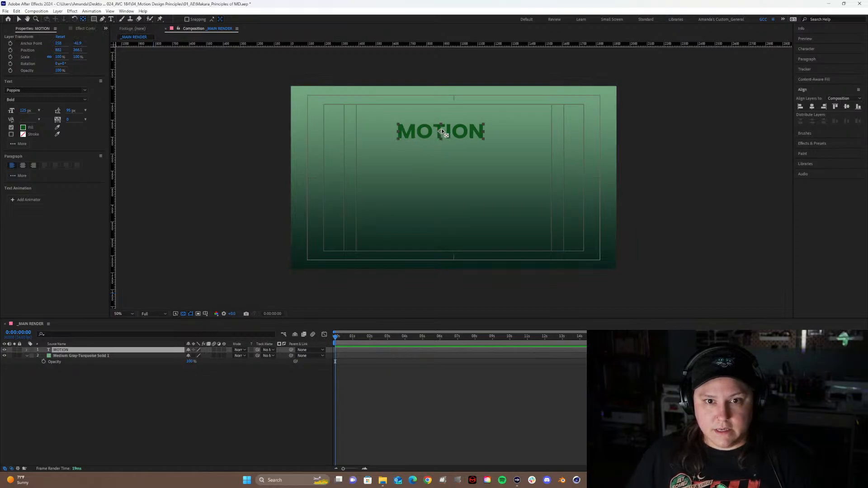
{"action": "left_click", "coordinate": [811, 108]}
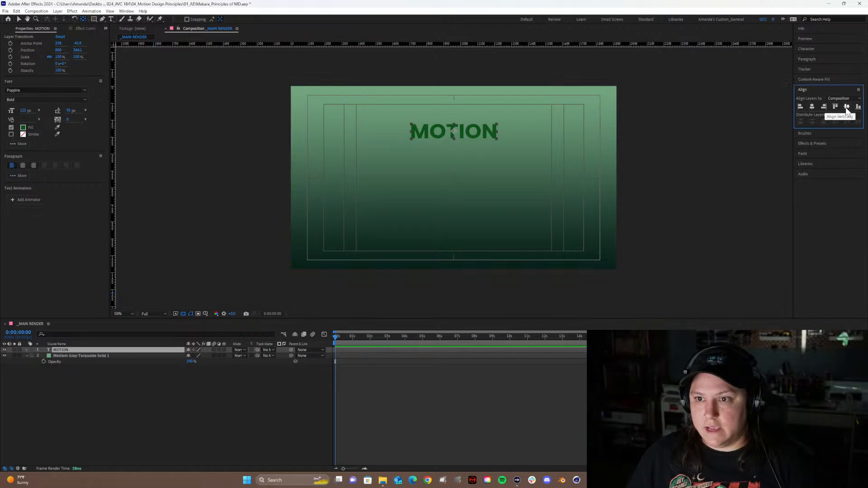
{"action": "left_click", "coordinate": [846, 107]}
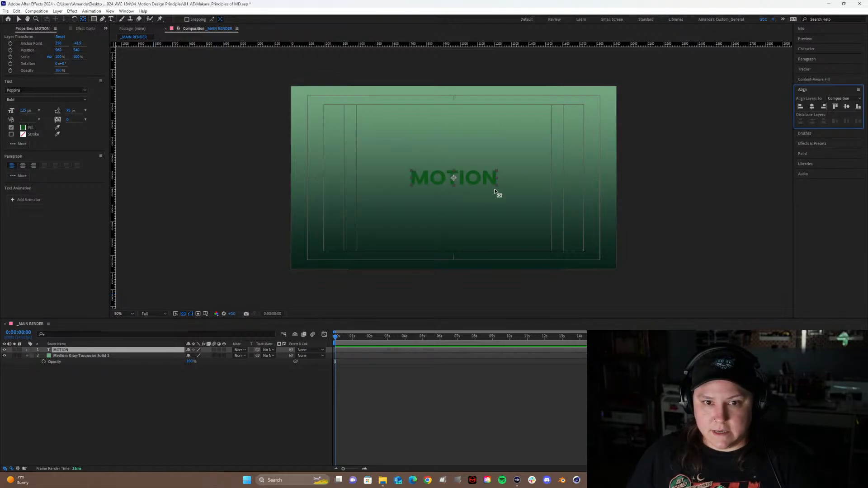
Try duplicating the MOTION text layer and editing the copy, then delete the duplicate.
{"action": "left_click", "coordinate": [67, 351]}
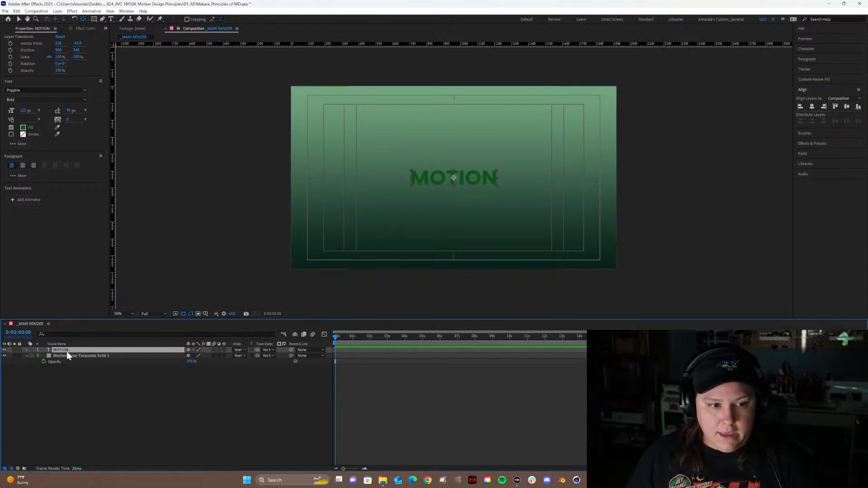
{"action": "key", "text": "p"}
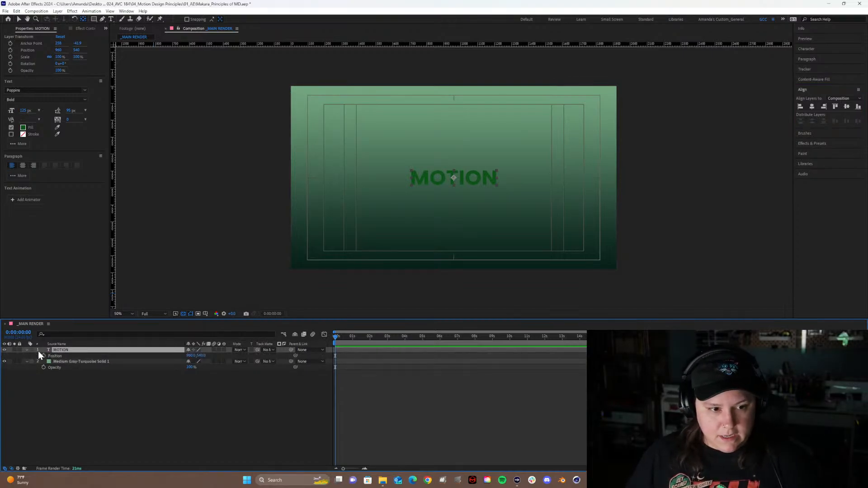
{"action": "key", "text": "ctrl+d"}
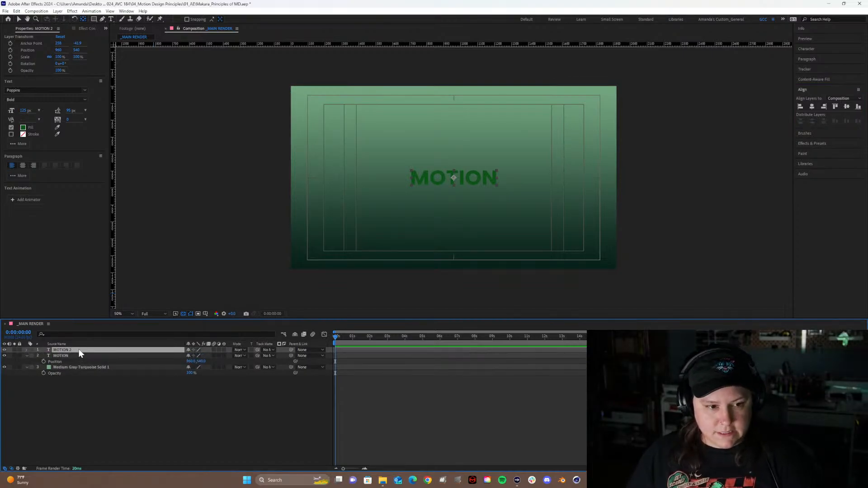
{"action": "key", "text": "ctrl+t"}
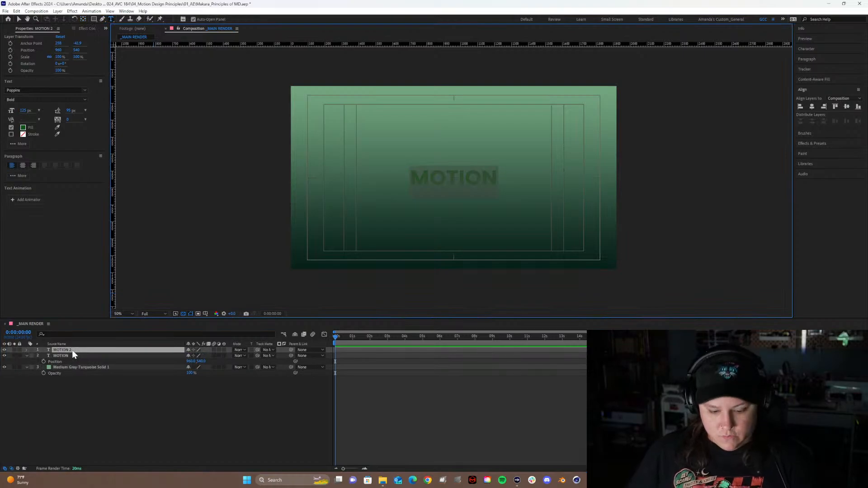
{"action": "left_click", "coordinate": [99, 403]}
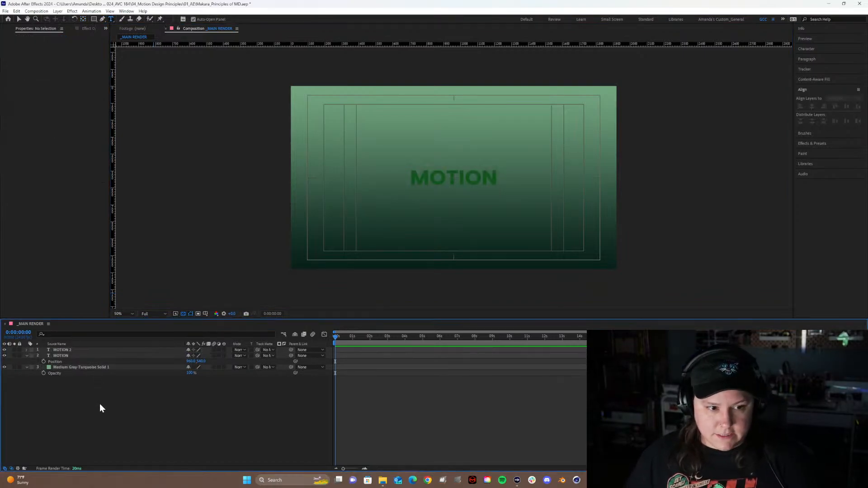
{"action": "left_click", "coordinate": [65, 349]}
{"action": "key", "text": "Delete"}
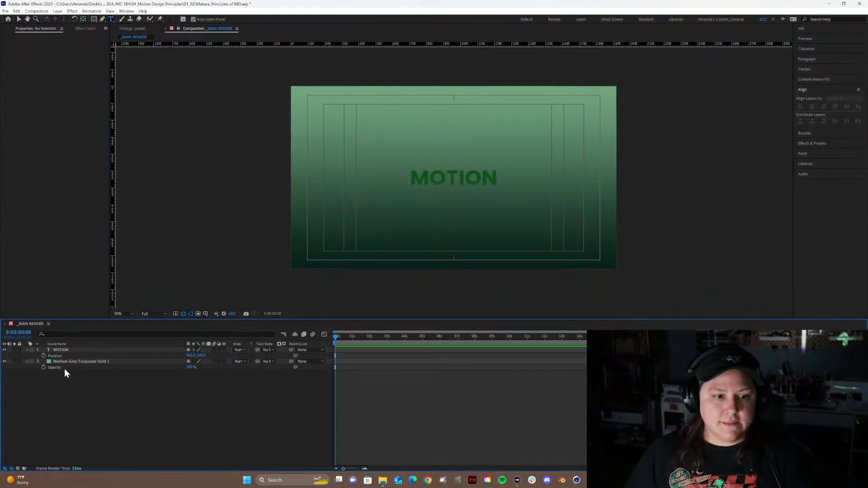
Dock the Properties panel as its own column between the Effect Controls and the composition view.
{"action": "left_click", "coordinate": [64, 349]}
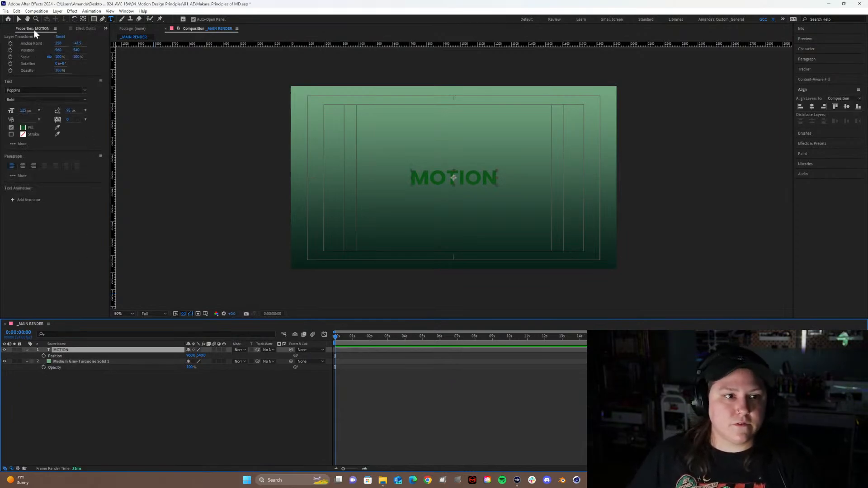
{"action": "left_click_drag", "start_coordinate": [34, 30], "coordinate": [113, 92]}
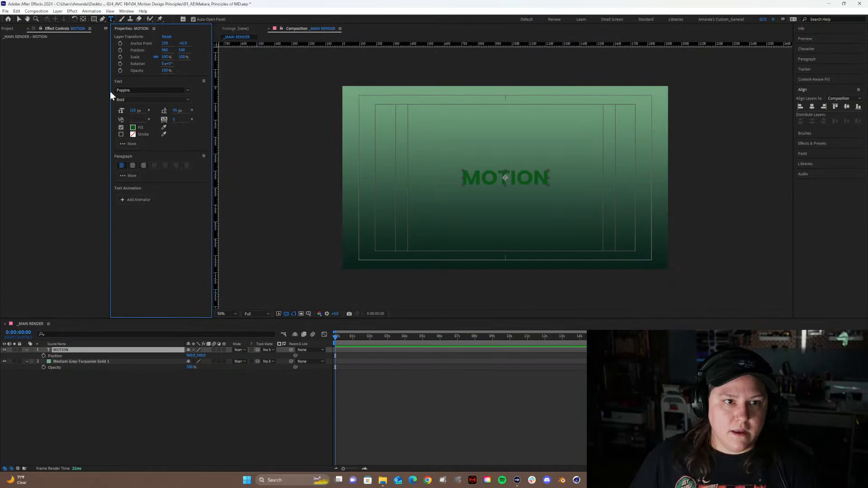
{"action": "left_click", "coordinate": [12, 29]}
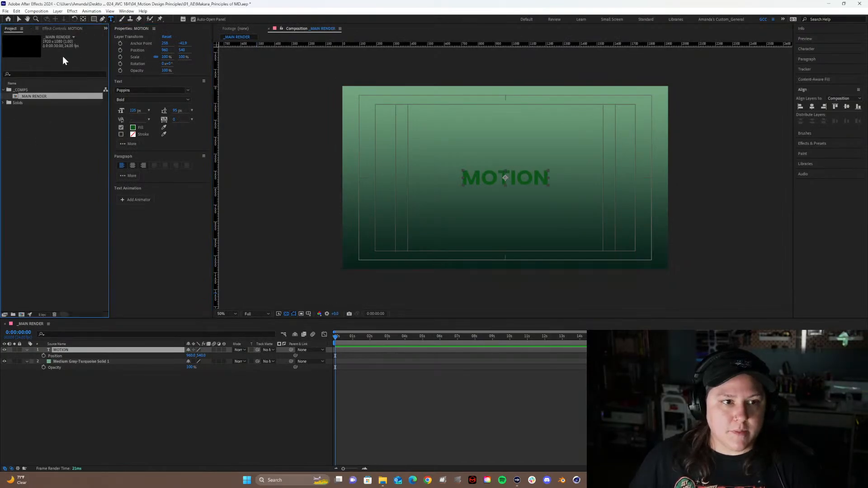
{"action": "left_click", "coordinate": [60, 30]}
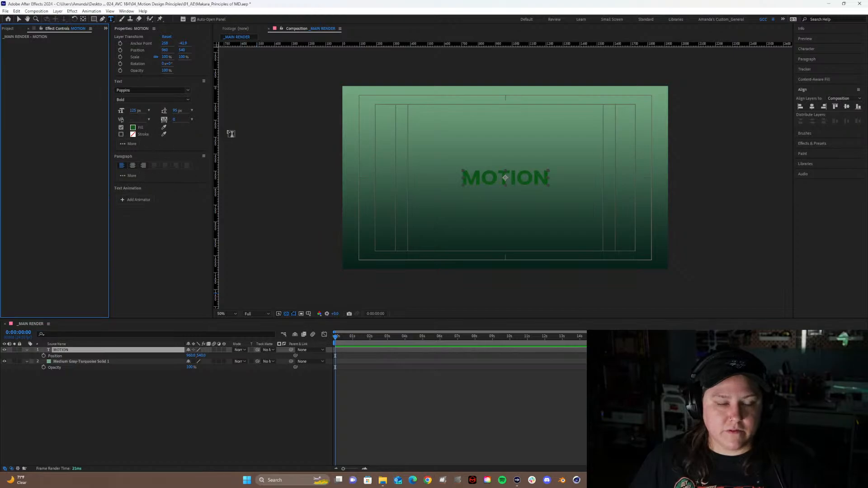
Set the MOTION text's font size to 225 px.
{"action": "left_click_drag", "start_coordinate": [132, 110], "coordinate": [152, 116]}
{"action": "left_click", "coordinate": [136, 111]}
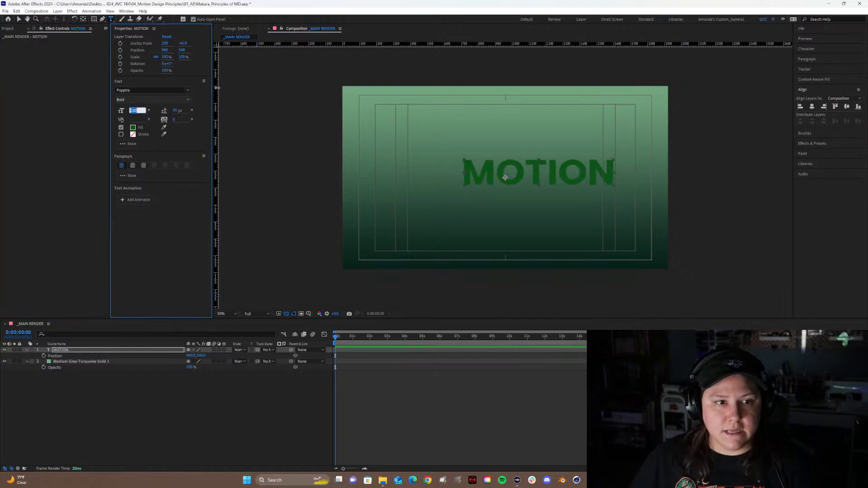
{"action": "type", "text": "225"}
{"action": "key", "text": "Return"}
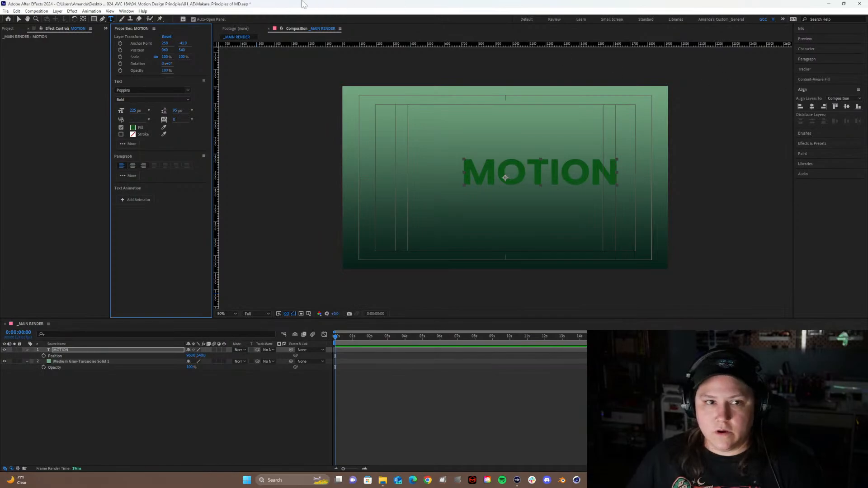
{"action": "left_click", "coordinate": [20, 19]}
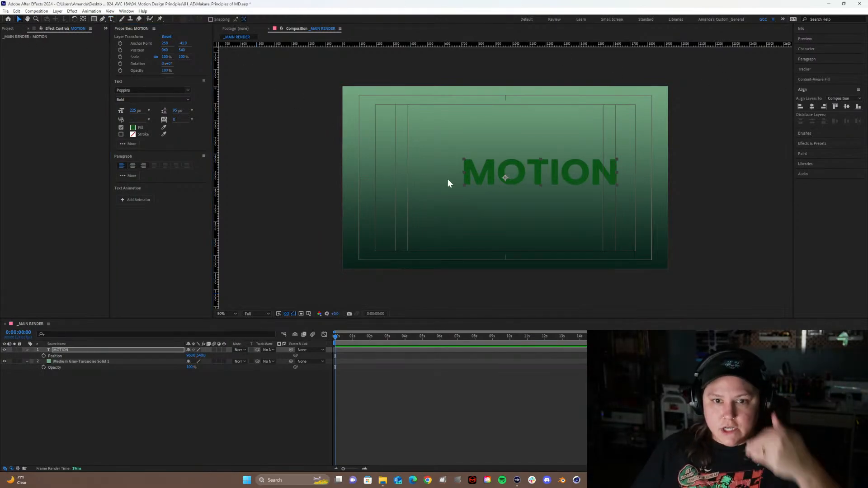
{"action": "double_click", "coordinate": [513, 176]}
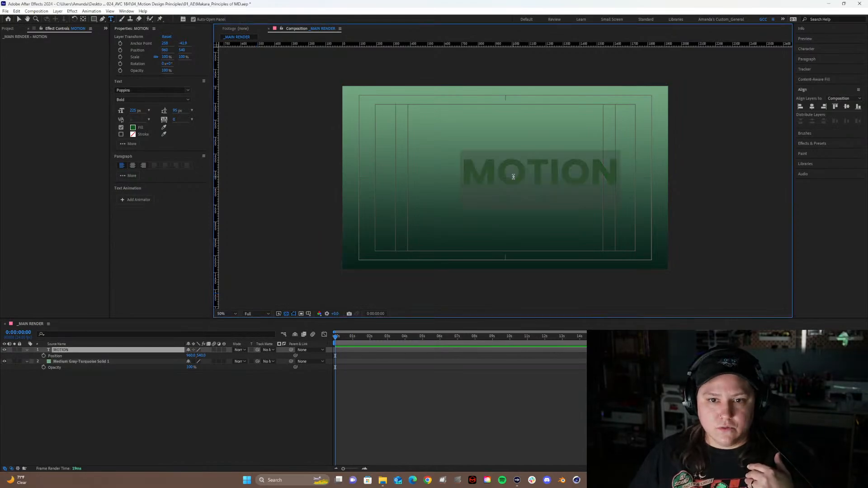
{"action": "left_click", "coordinate": [514, 176]}
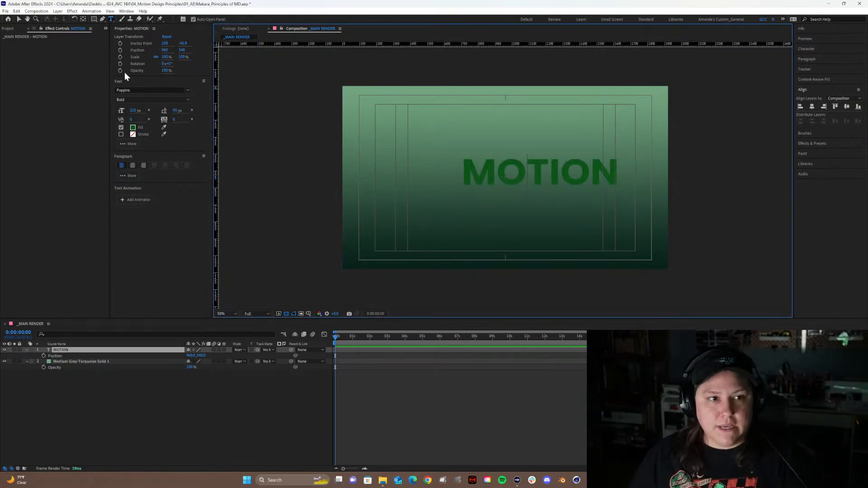
{"action": "type", "text": "v"}
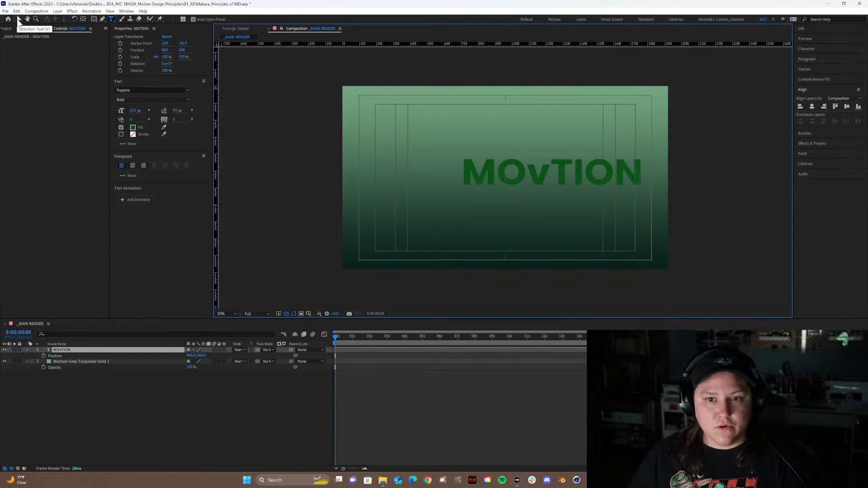
{"action": "key", "text": "BackSpace"}
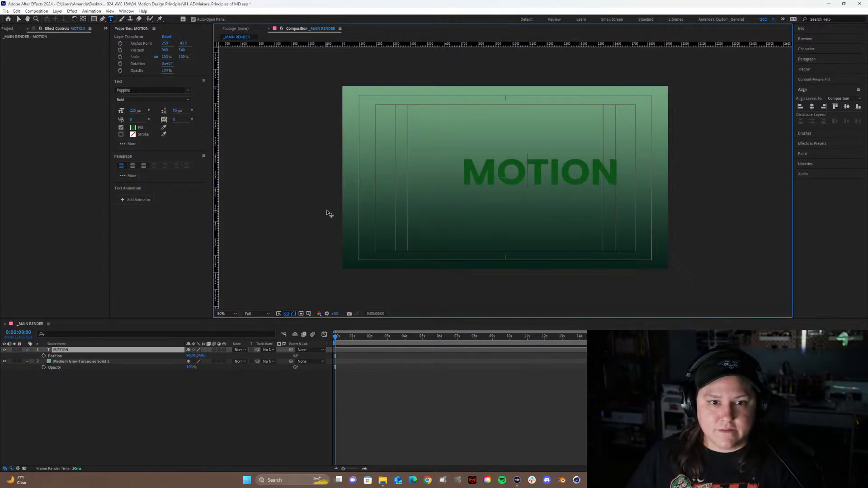
{"action": "left_click", "coordinate": [18, 19]}
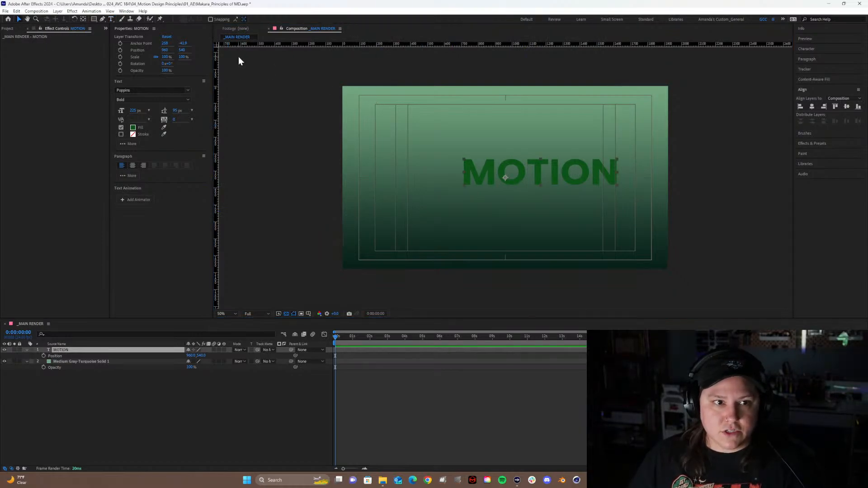
Center the anchor point in the enlarged MOTION text and realign the layer to the composition's horizontal and vertical center.
{"action": "left_click", "coordinate": [84, 19]}
{"action": "key", "text": "ctrl+alt+Home"}
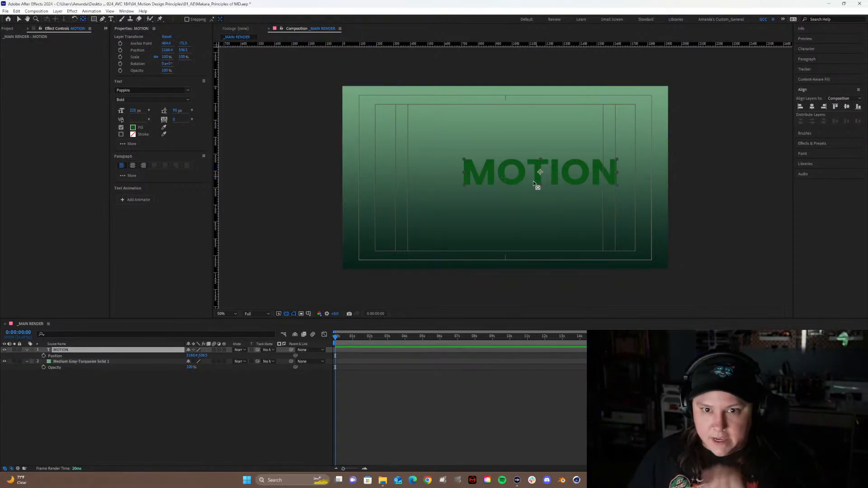
{"action": "left_click", "coordinate": [812, 107]}
{"action": "left_click", "coordinate": [847, 106]}
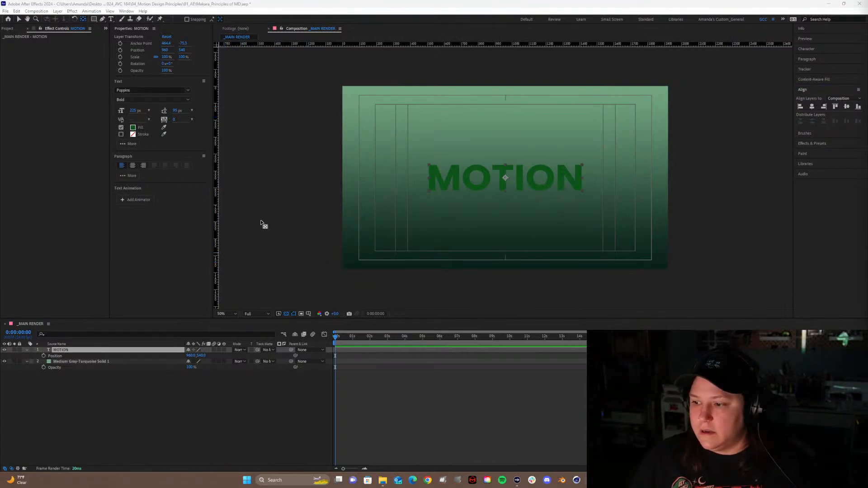
Change the MOTION text's fill color to hex C5C392.
{"action": "left_click", "coordinate": [133, 128]}
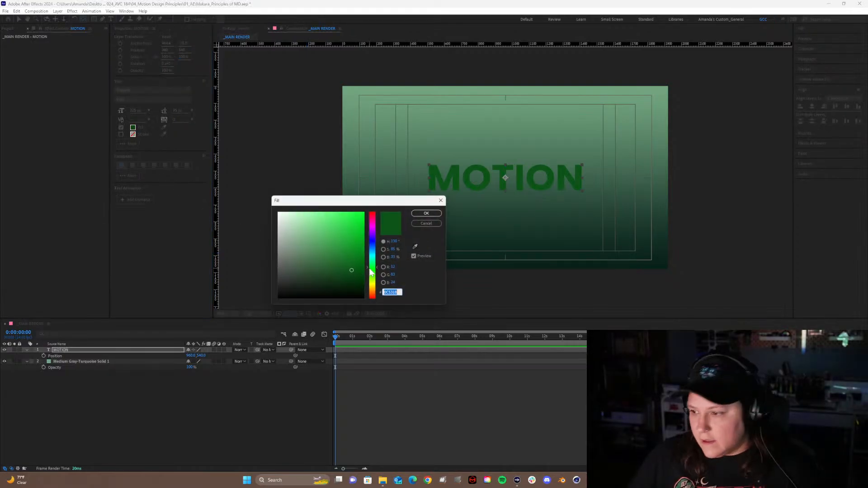
{"action": "type", "text": "C5"}
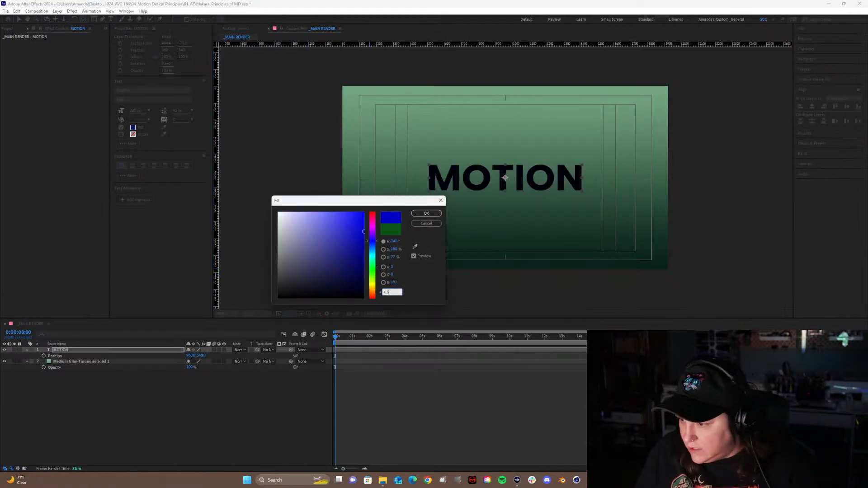
{"action": "type", "text": "C"}
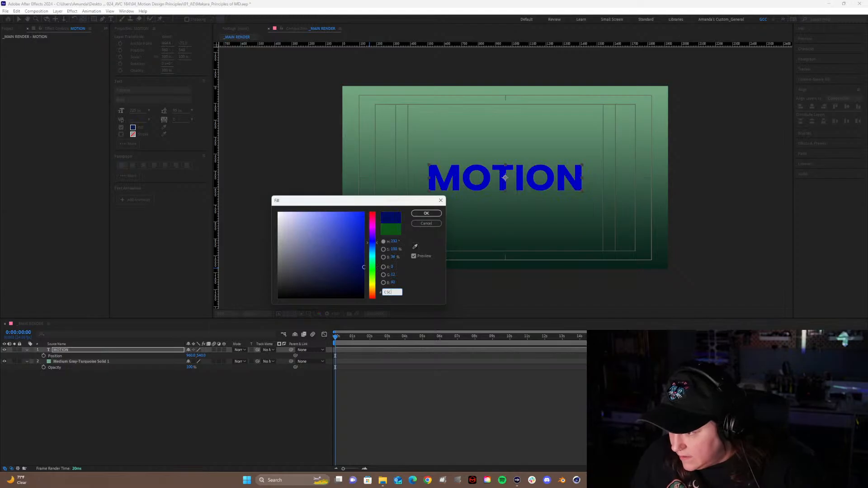
{"action": "type", "text": "3"}
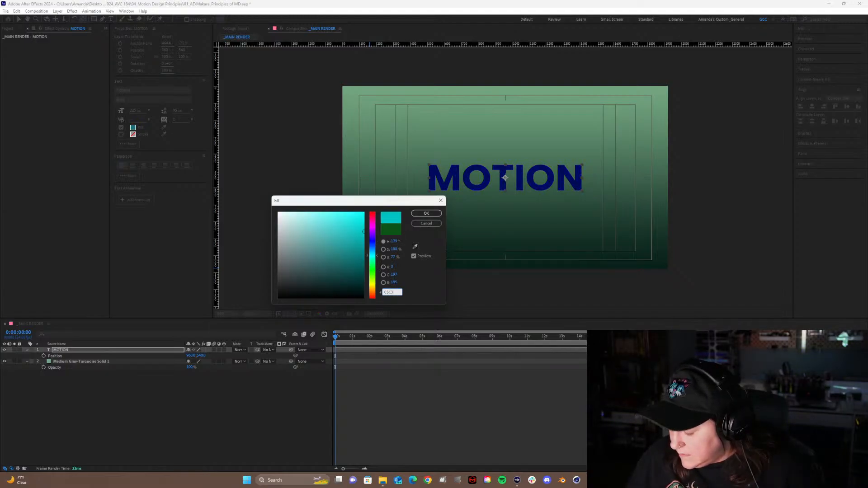
{"action": "type", "text": "92"}
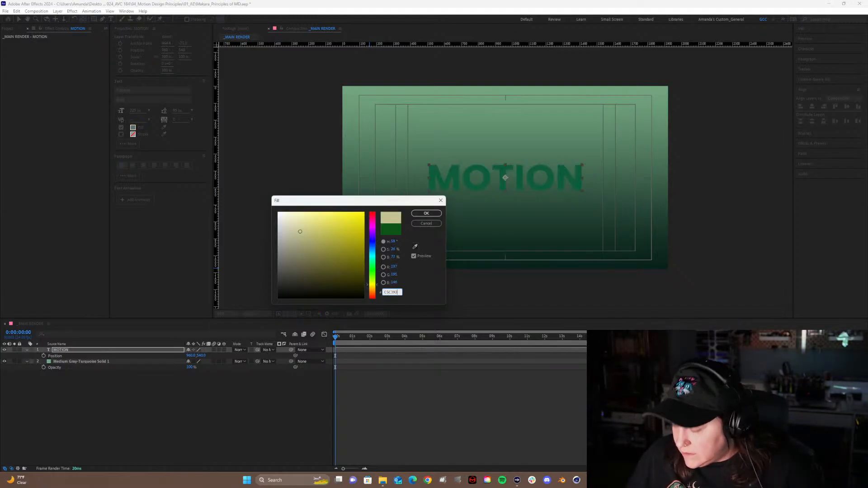
{"action": "left_click", "coordinate": [421, 215]}
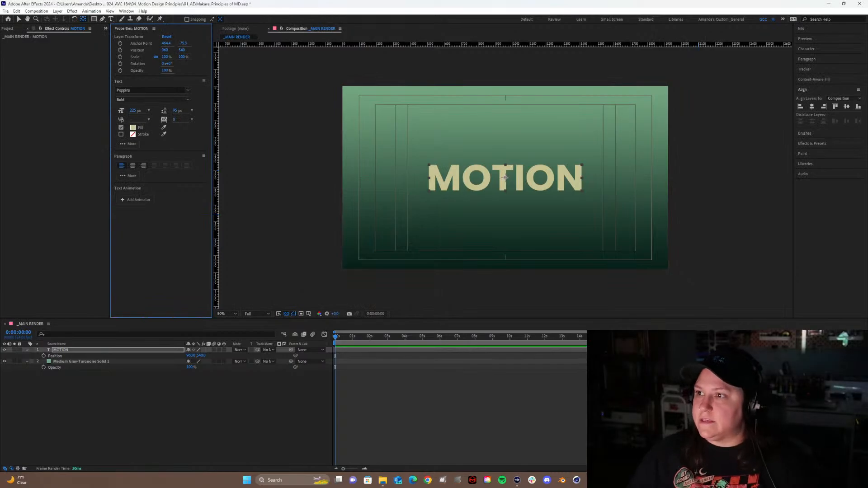
{"action": "key", "text": "alt+Tab"}
{"action": "left_click_drag", "start_coordinate": [488, 173], "coordinate": [528, 47]}
{"action": "key", "text": "alt+Tab"}
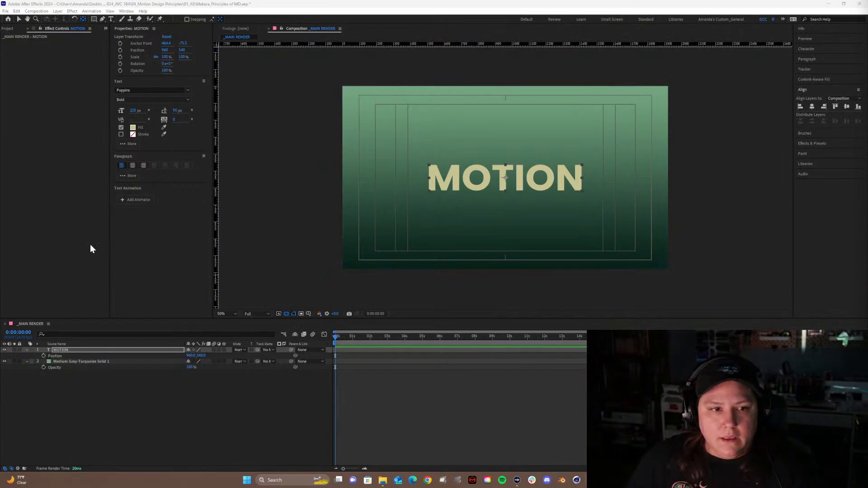
Duplicate the MOTION text layer, then give the copy a Green label and the original an Orange label.
{"action": "left_click", "coordinate": [60, 350]}
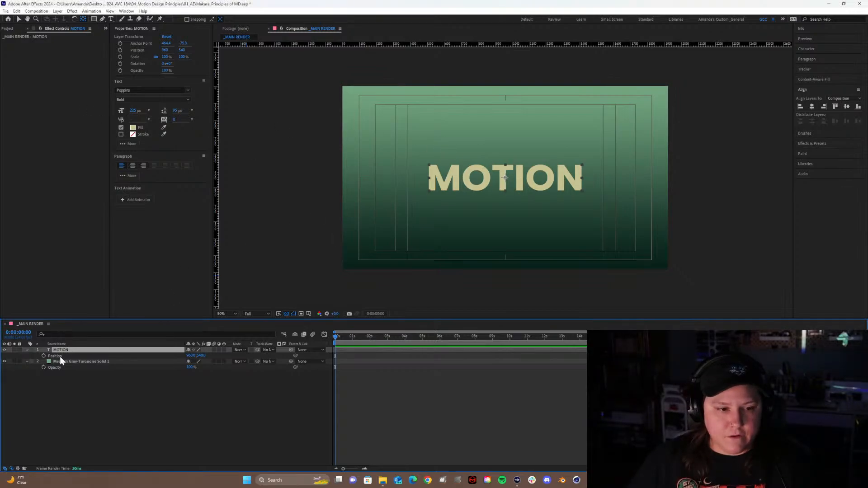
{"action": "key", "text": "ctrl+d"}
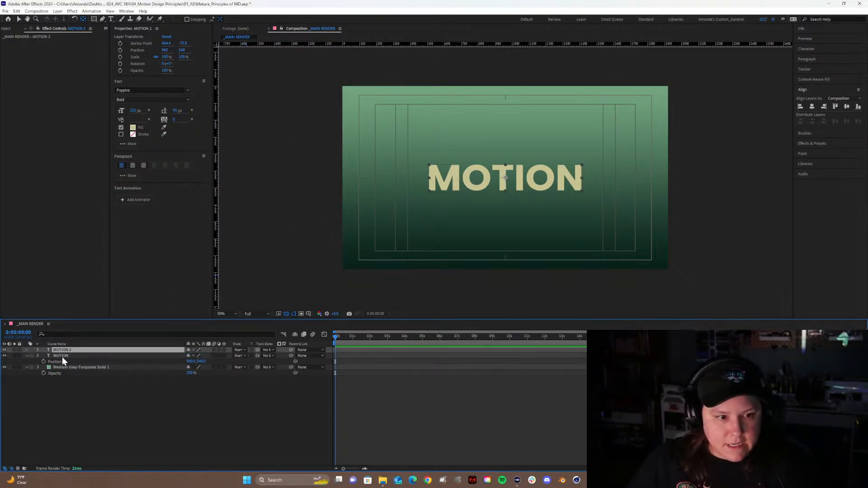
{"action": "left_click", "coordinate": [19, 19]}
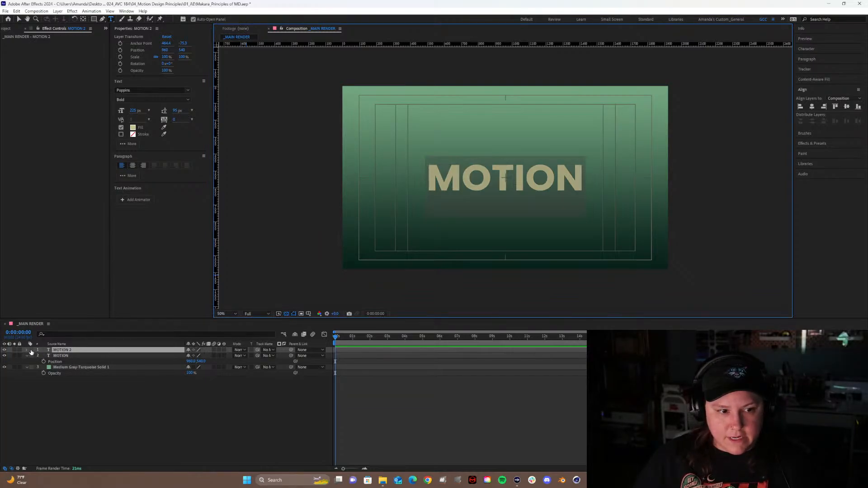
{"action": "left_click", "coordinate": [30, 351]}
{"action": "left_click", "coordinate": [47, 310]}
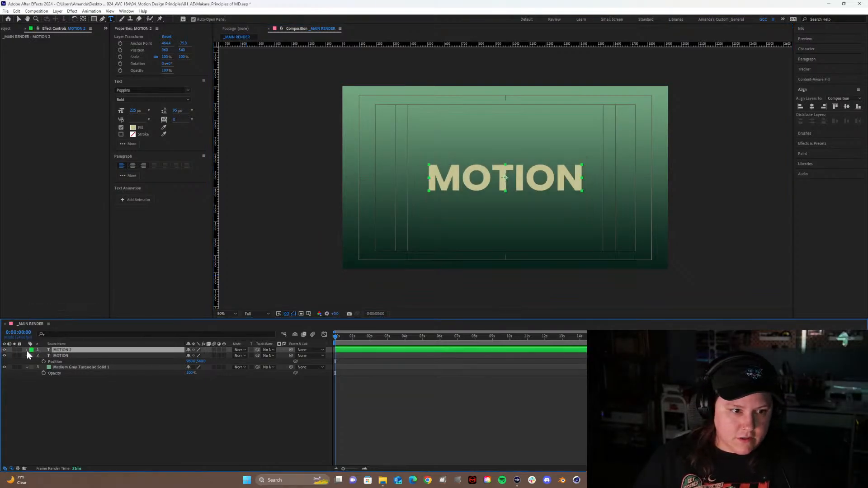
{"action": "left_click", "coordinate": [31, 356]}
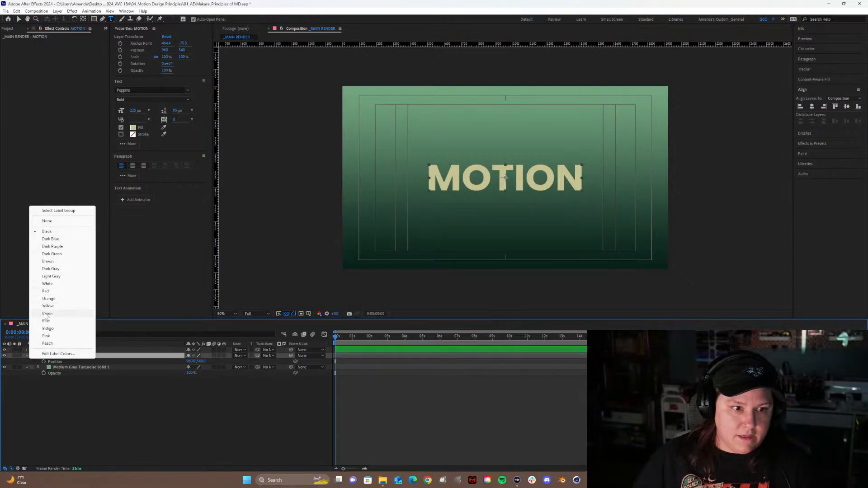
{"action": "left_click", "coordinate": [47, 299]}
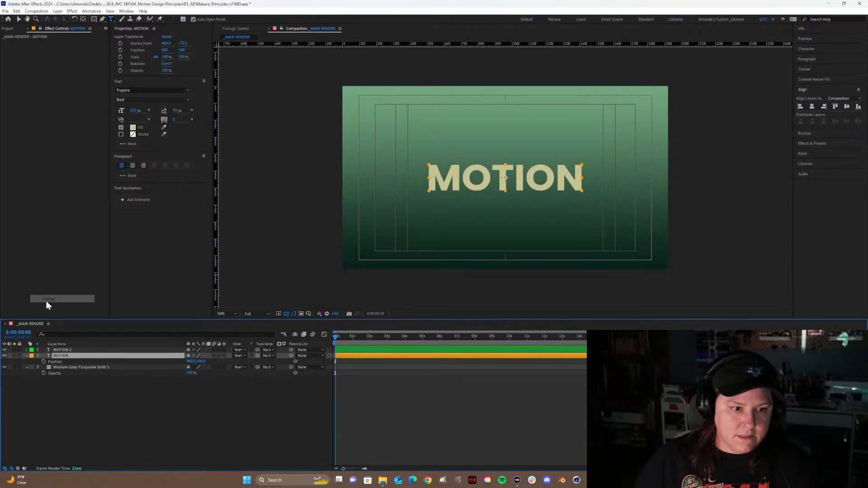
{"action": "left_click", "coordinate": [113, 397]}
Replace the text of the green-labeled copy with "DESIGN" in all capitals.
{"action": "left_click", "coordinate": [61, 349]}
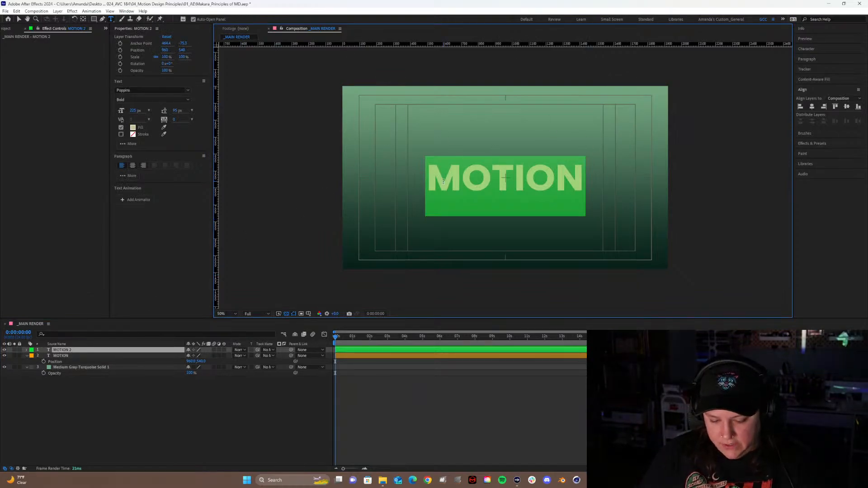
{"action": "type", "text": "DES"}
{"action": "key", "text": "BackSpace"}
{"action": "key", "text": "BackSpace"}
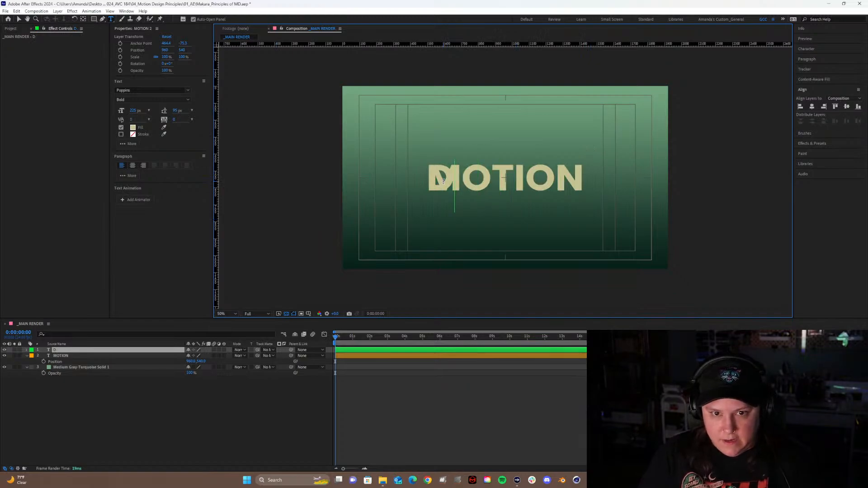
{"action": "key", "text": "Caps_Lock"}
{"action": "type", "text": "ESIGN"}
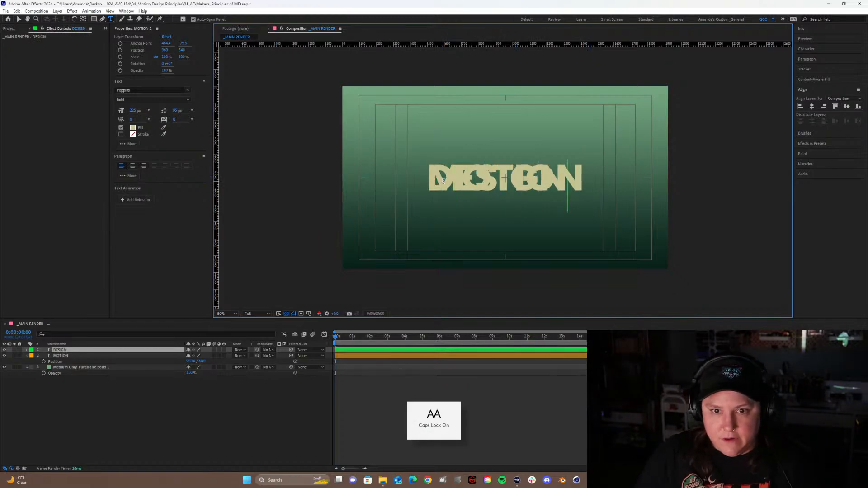
{"action": "key", "text": "Caps_Lock"}
{"action": "left_click", "coordinate": [133, 425]}
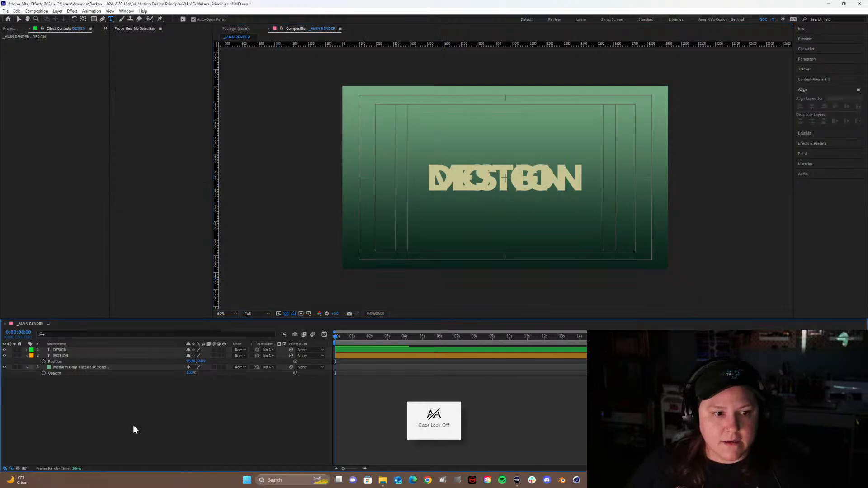
Duplicate the DESIGN text layer and replace the copy's text with "PRINCIPLES" in all capitals.
{"action": "left_click", "coordinate": [58, 349]}
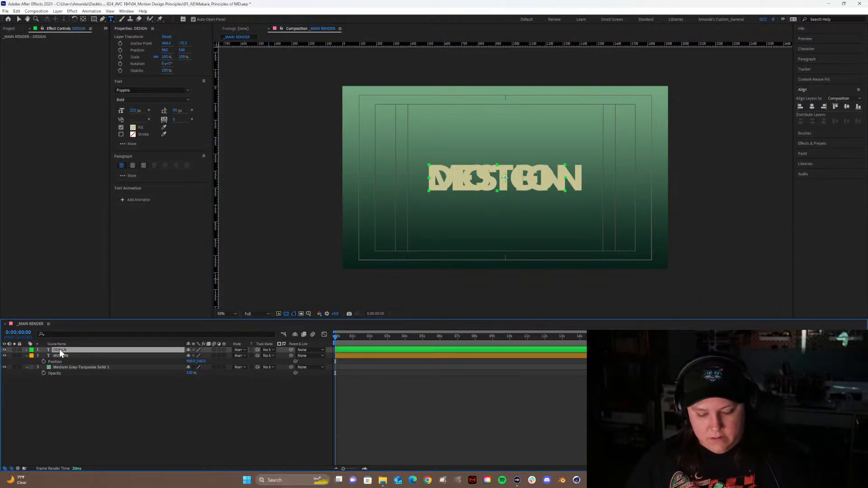
{"action": "key", "text": "ctrl+d"}
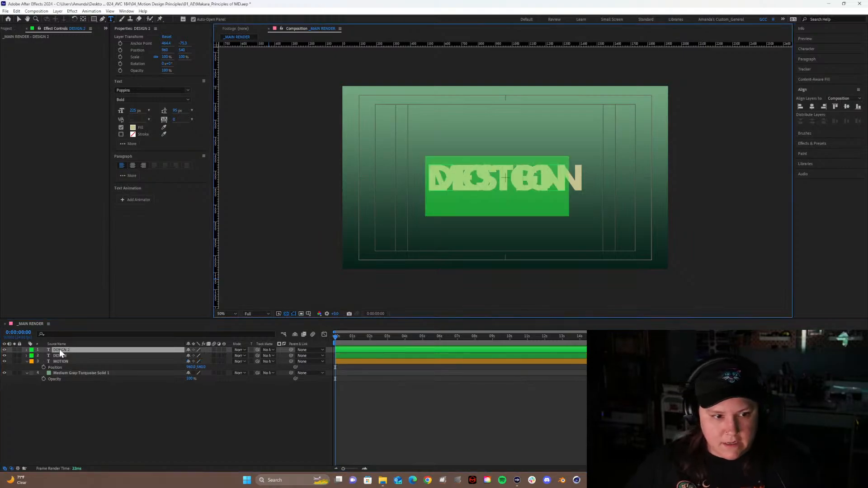
{"action": "type", "text": "PRIN"}
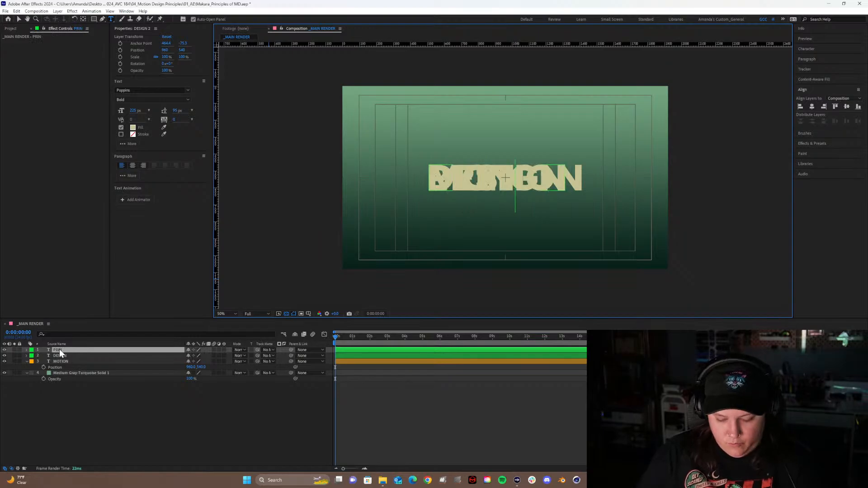
{"action": "type", "text": "CIPO"}
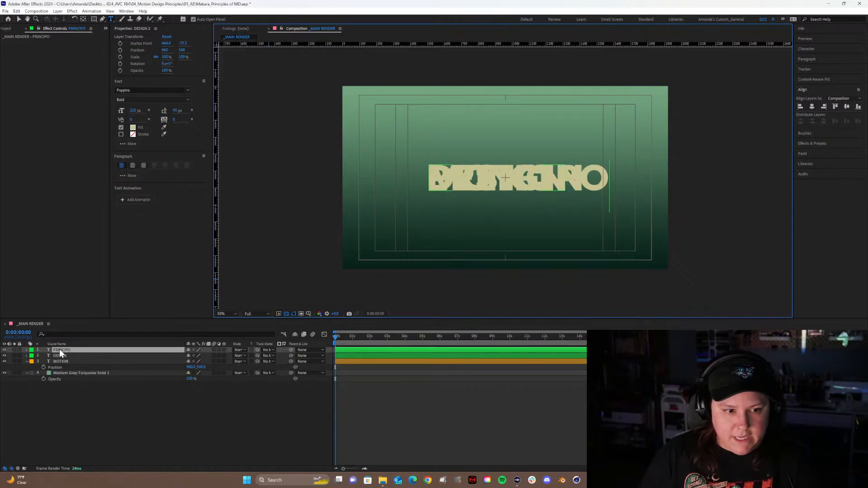
{"action": "key", "text": "BackSpace"}
{"action": "type", "text": "LES"}
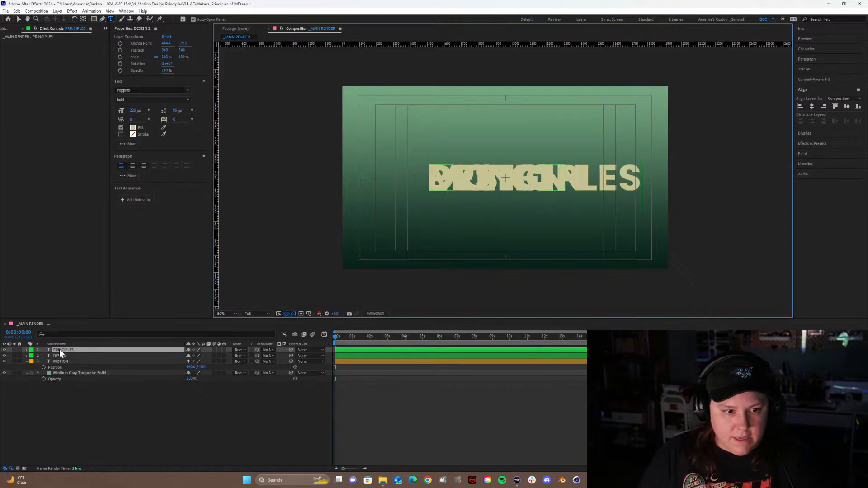
{"action": "left_click", "coordinate": [82, 423]}
Give the PRINCIPLES text layer a Red label.
{"action": "left_click", "coordinate": [57, 349]}
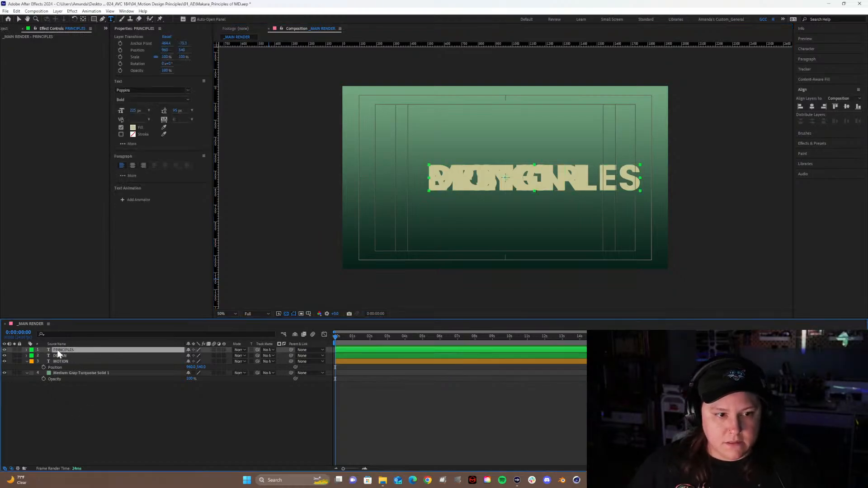
{"action": "left_click", "coordinate": [57, 356]}
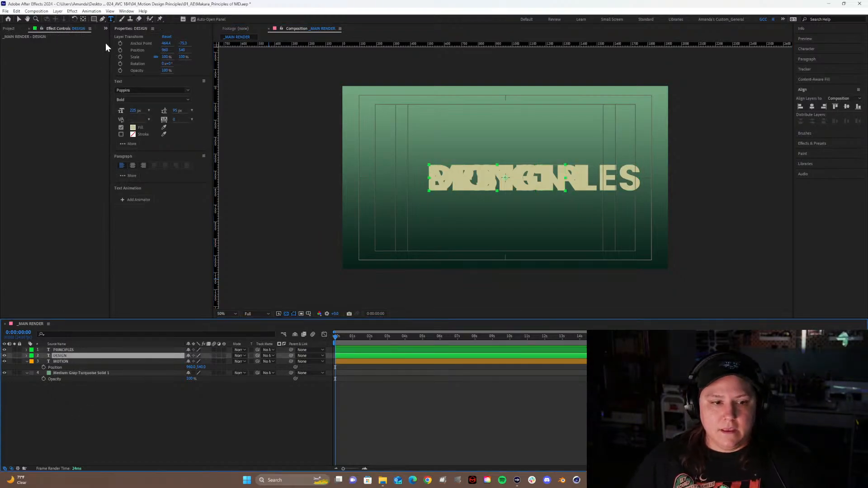
{"action": "left_click", "coordinate": [32, 351]}
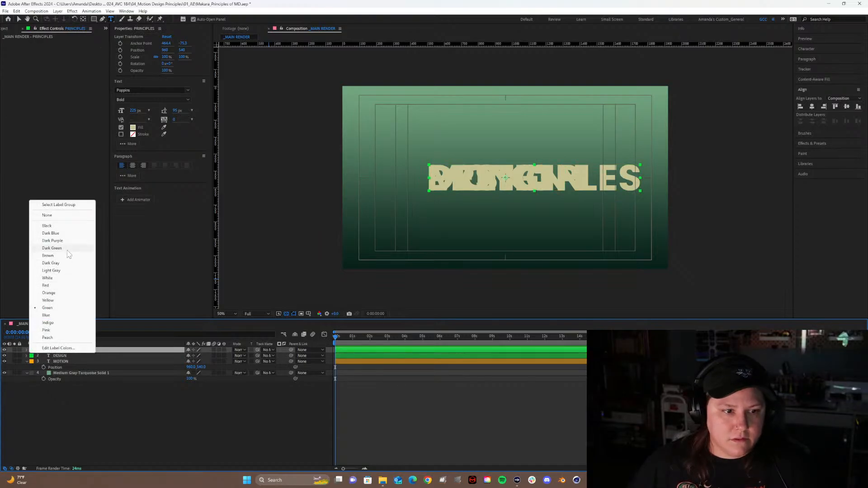
{"action": "left_click", "coordinate": [46, 286]}
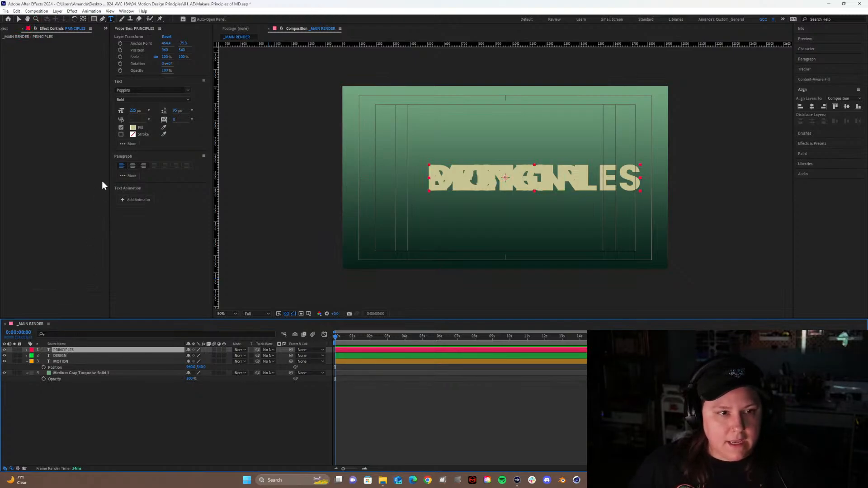
Center the anchor points of the PRINCIPLES and DESIGN layers within their text.
{"action": "left_click", "coordinate": [83, 19]}
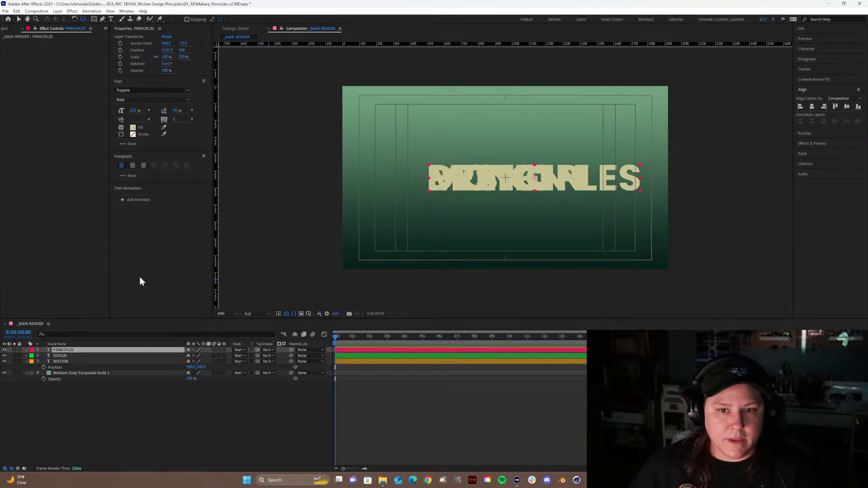
{"action": "left_click", "coordinate": [58, 356]}
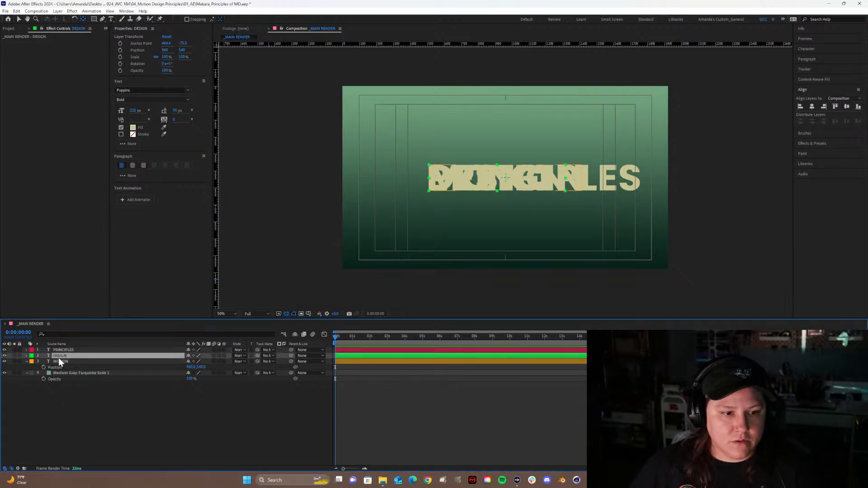
{"action": "double_click", "coordinate": [82, 19]}
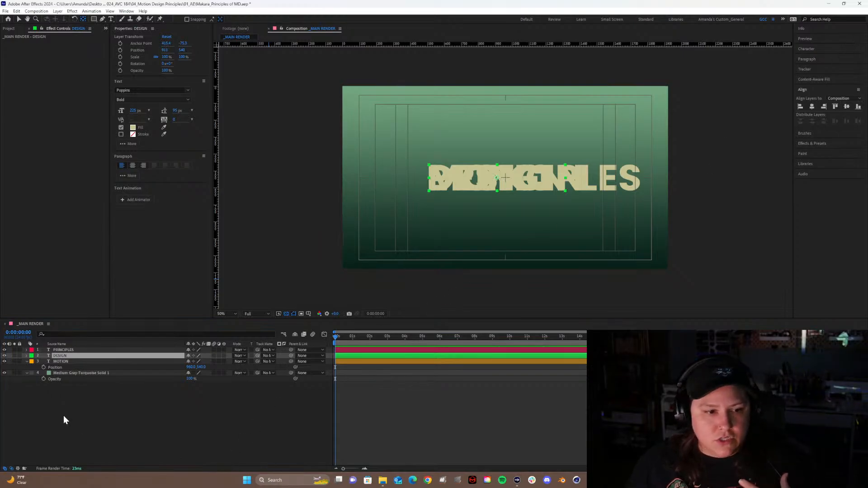
Align the MOTION, DESIGN and PRINCIPLES layers horizontally to the center of the composition.
{"action": "left_click", "coordinate": [56, 362]}
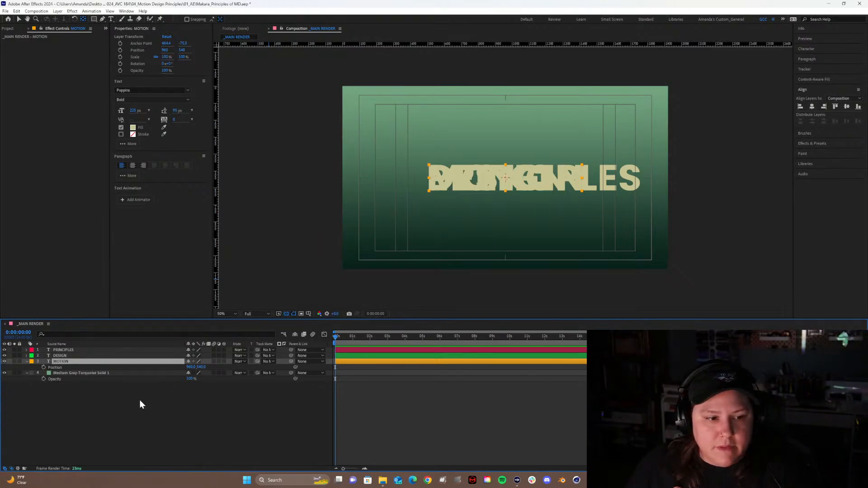
{"action": "left_click", "coordinate": [71, 349], "text": "shift"}
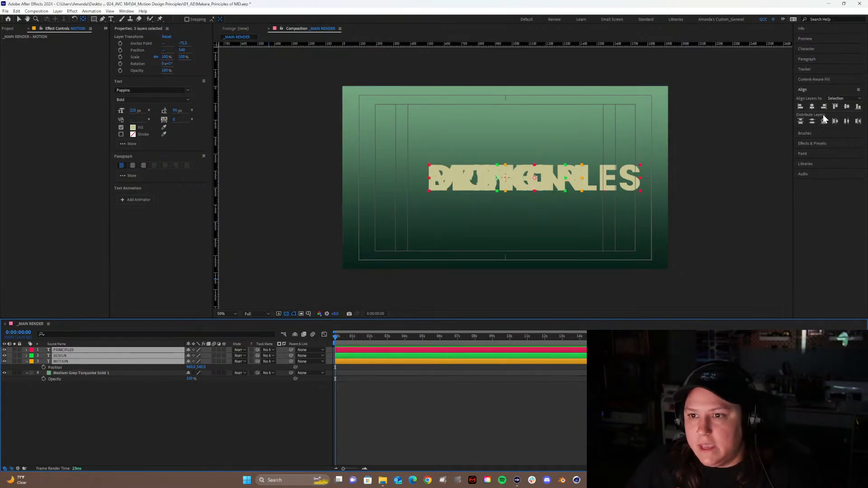
{"action": "left_click", "coordinate": [811, 107]}
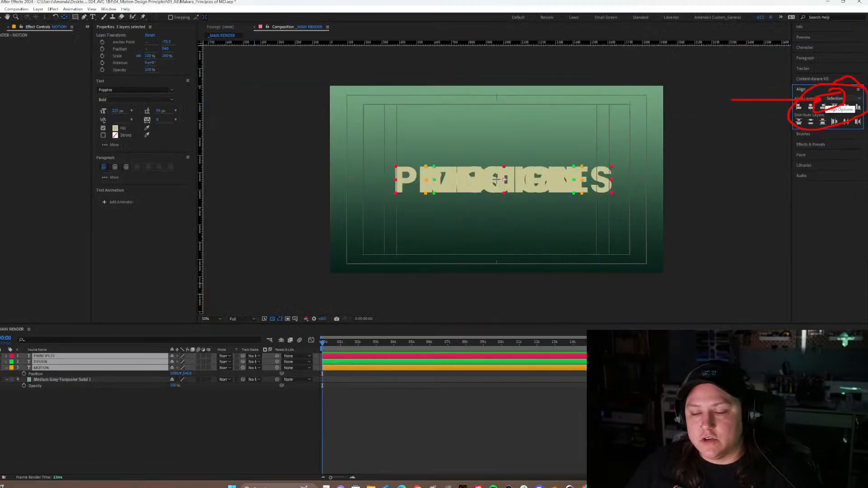
{"action": "left_click", "coordinate": [843, 98]}
{"action": "left_click", "coordinate": [836, 110]}
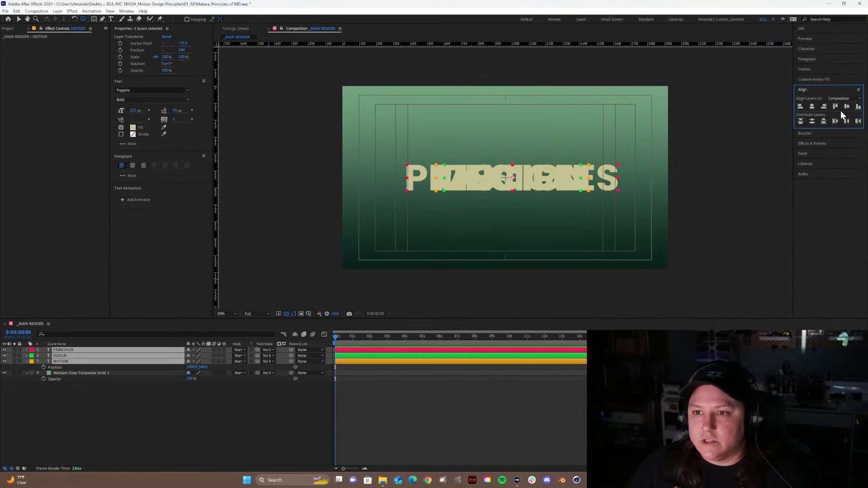
{"action": "left_click", "coordinate": [813, 106]}
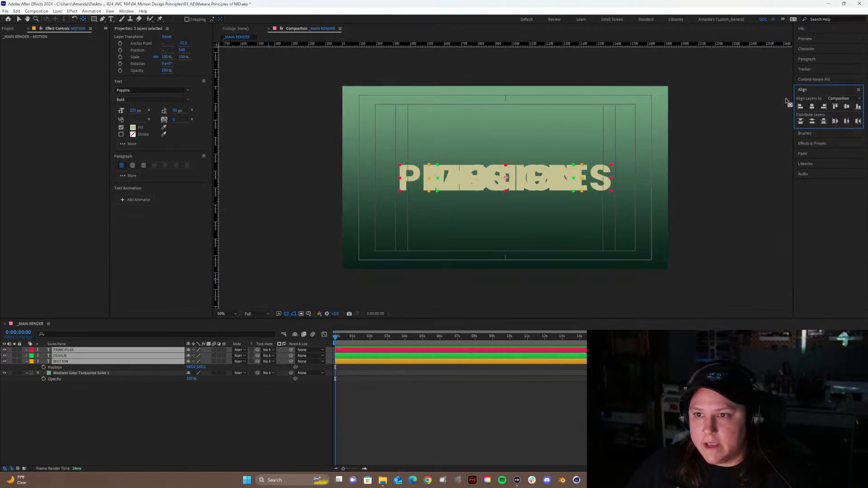
{"action": "left_click", "coordinate": [837, 98]}
{"action": "left_click", "coordinate": [837, 104]}
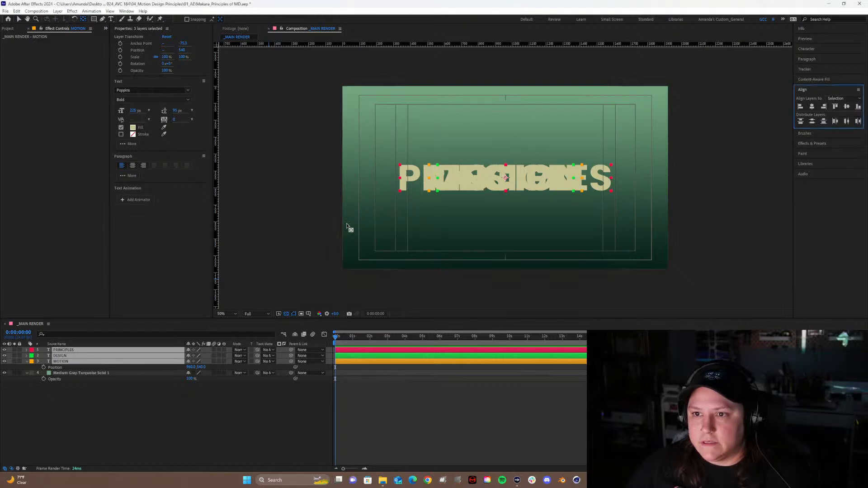
{"action": "left_click", "coordinate": [68, 392]}
Raise the MOTION text so it sits on its own line above DESIGN, changing only its vertical position.
{"action": "left_click", "coordinate": [61, 361]}
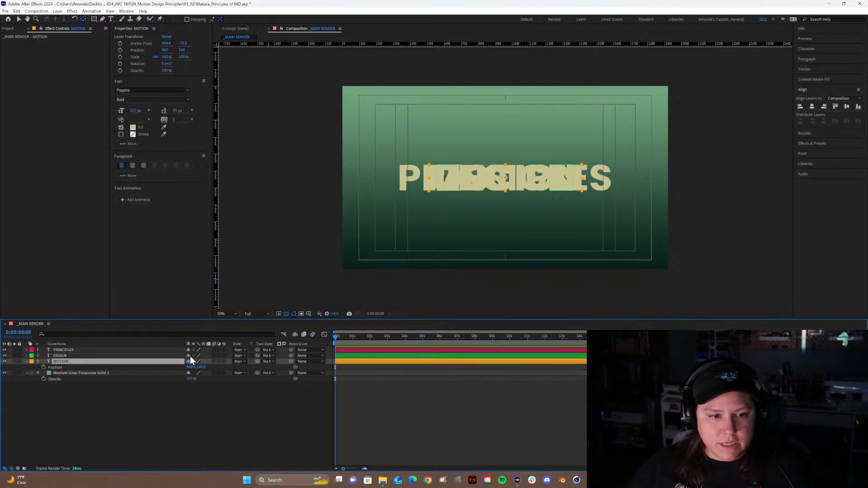
{"action": "left_click", "coordinate": [201, 366]}
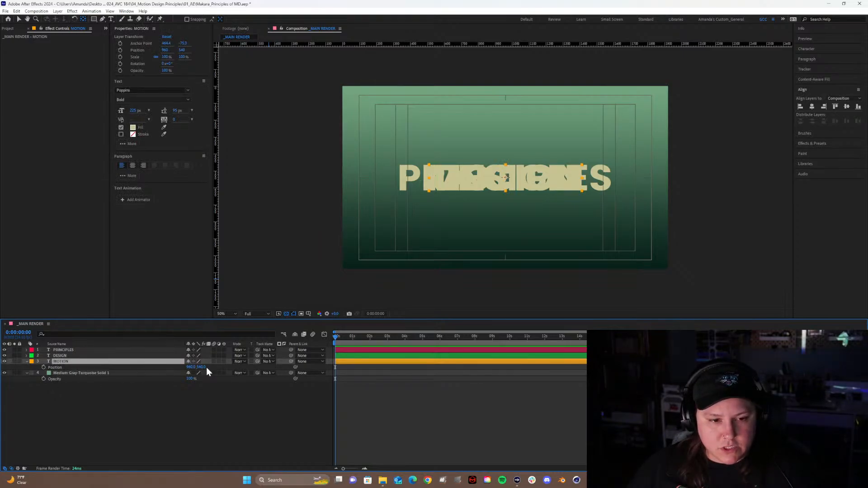
{"action": "left_click_drag", "start_coordinate": [206, 367], "coordinate": [117, 375]}
{"action": "left_click", "coordinate": [68, 361]}
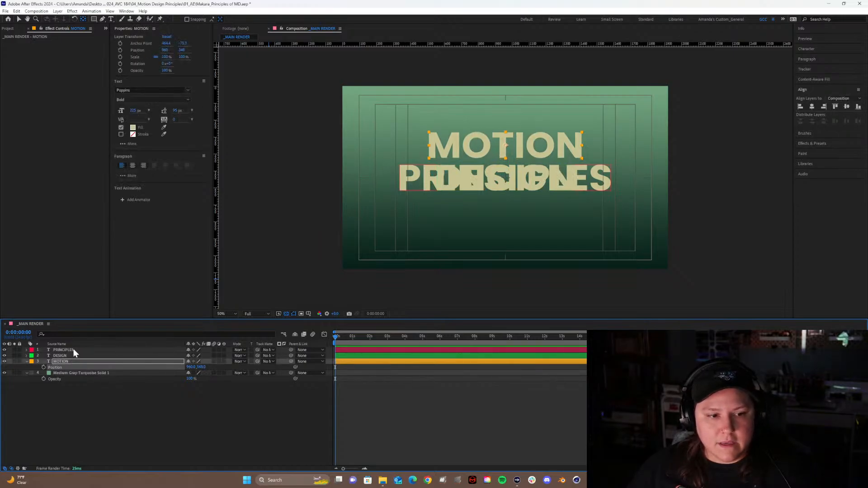
Reveal the PRINCIPLES layer's position and lower the text vertically onto its own line below DESIGN.
{"action": "left_click", "coordinate": [74, 349]}
{"action": "key", "text": "p"}
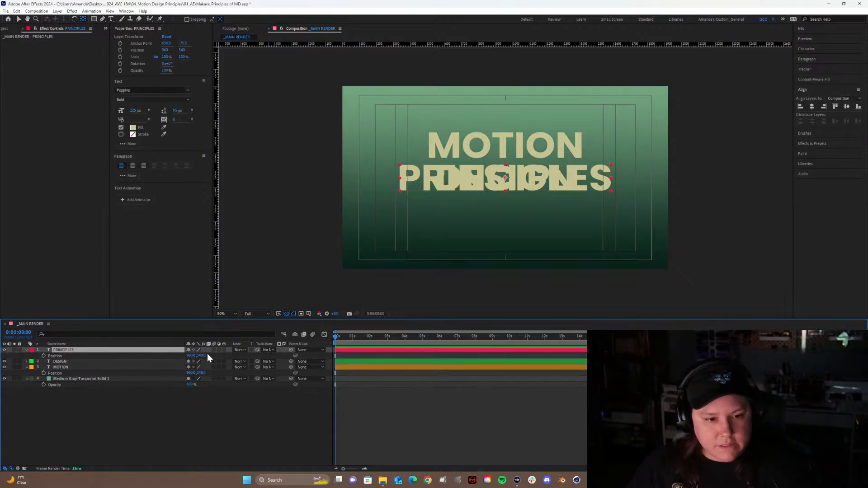
{"action": "left_click_drag", "start_coordinate": [205, 356], "coordinate": [300, 330]}
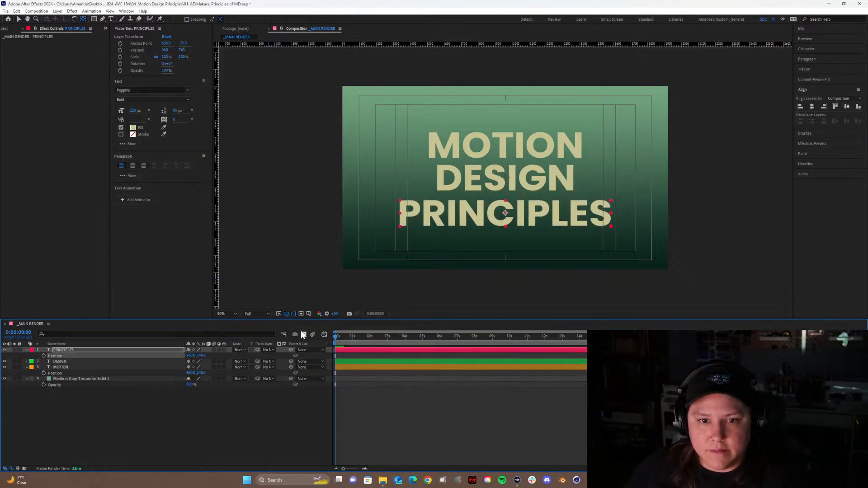
Nudge the MOTION text slightly higher and compare the line gaps above and below DESIGN.
{"action": "left_click", "coordinate": [192, 372]}
{"action": "left_click_drag", "start_coordinate": [192, 372], "coordinate": [191, 373]}
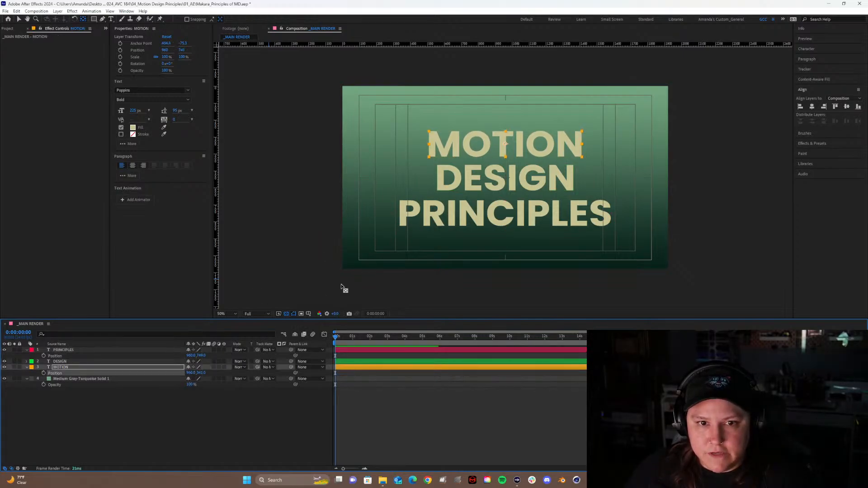
{"action": "left_click", "coordinate": [75, 362]}
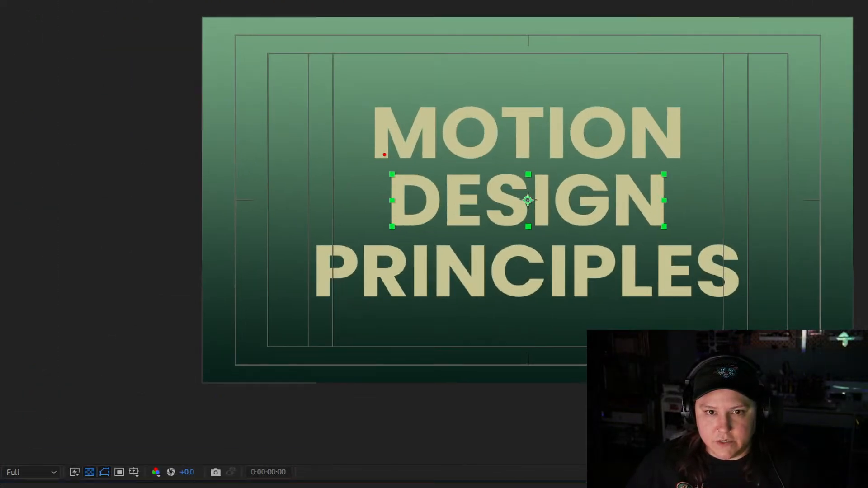
{"action": "left_click_drag", "start_coordinate": [381, 159], "coordinate": [422, 178]}
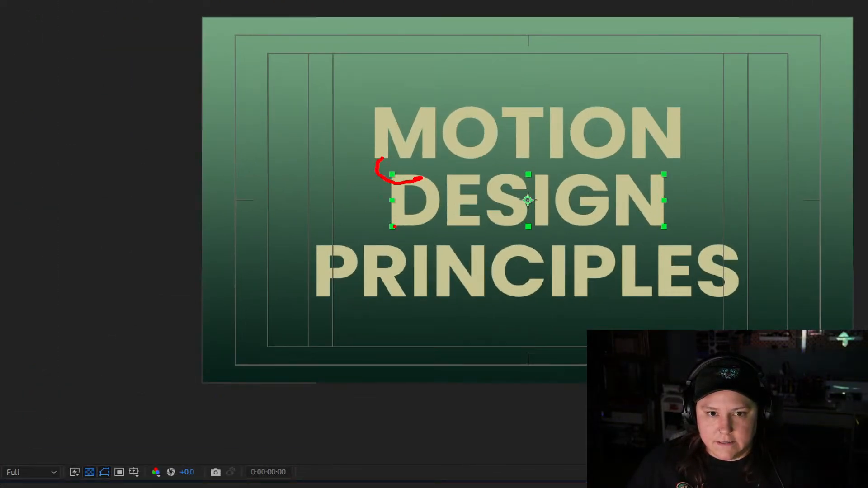
{"action": "mouse_move", "coordinate": [394, 226]}
{"action": "left_mouse_down"}
{"action": "mouse_move", "coordinate": [376, 249]}
{"action": "mouse_move", "coordinate": [395, 254]}
{"action": "left_mouse_up"}
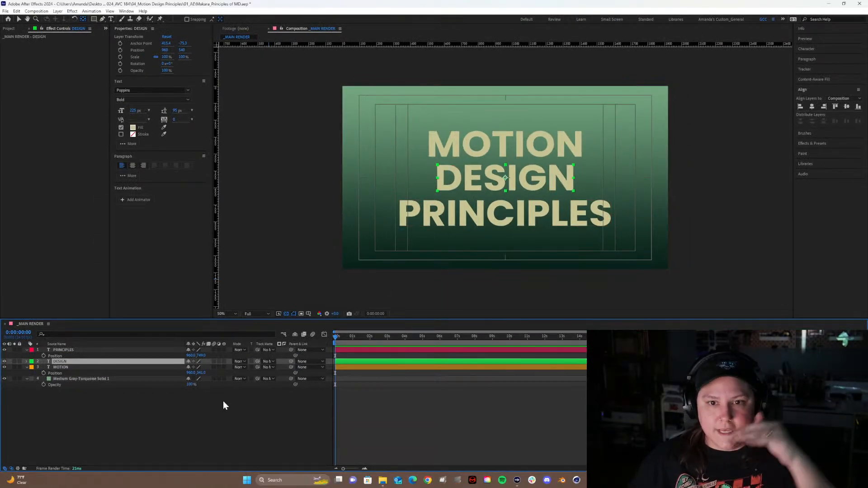
Reduce the PRINCIPLES text's font size to 150 px.
{"action": "left_click", "coordinate": [66, 345]}
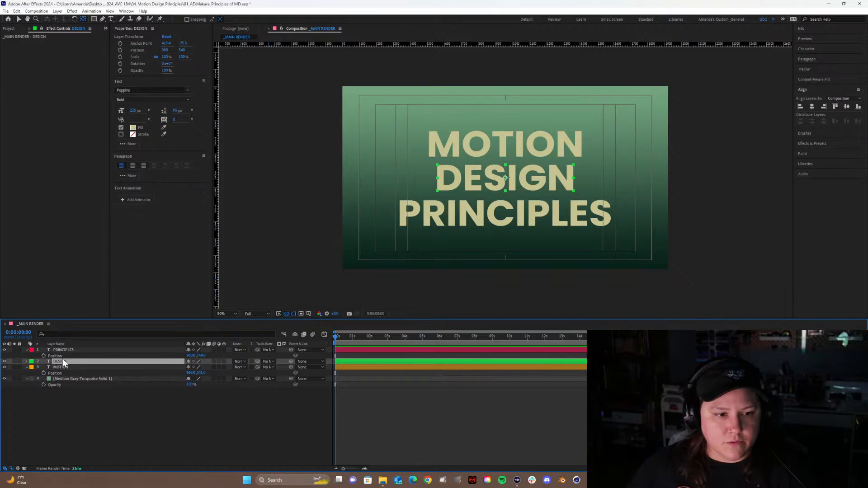
{"action": "left_click", "coordinate": [66, 349]}
{"action": "key", "text": "ctrl+t"}
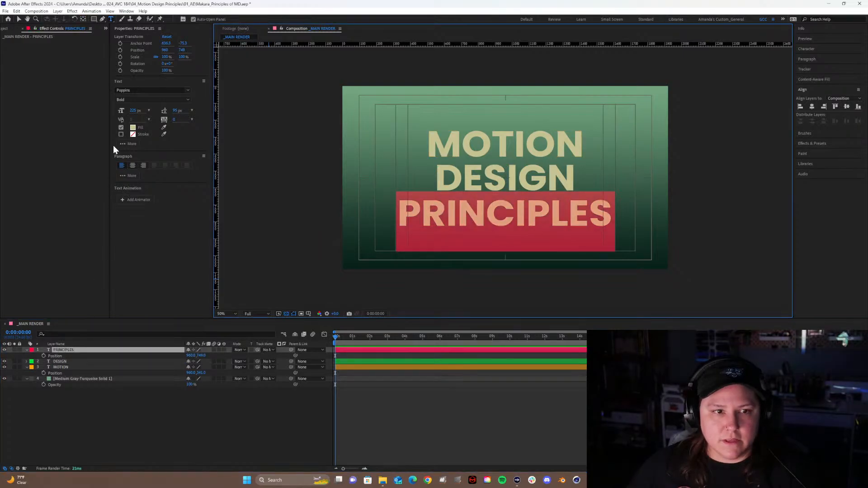
{"action": "left_click", "coordinate": [132, 110]}
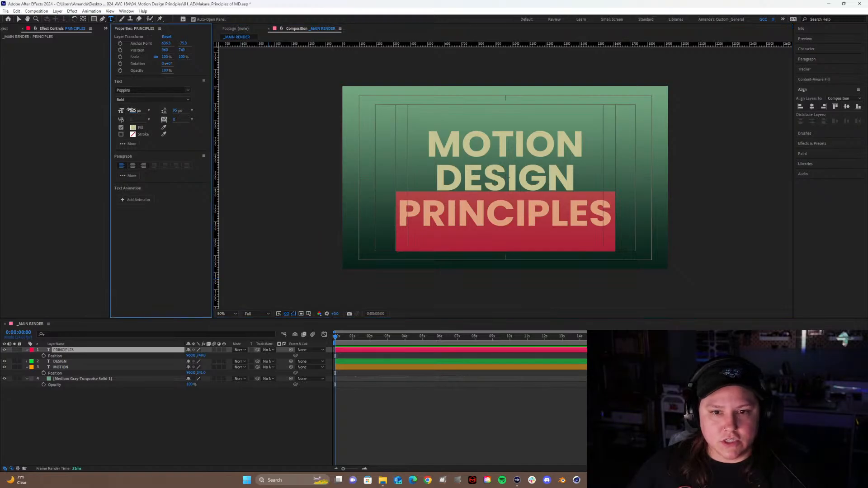
{"action": "left_click_drag", "start_coordinate": [131, 110], "coordinate": [116, 120]}
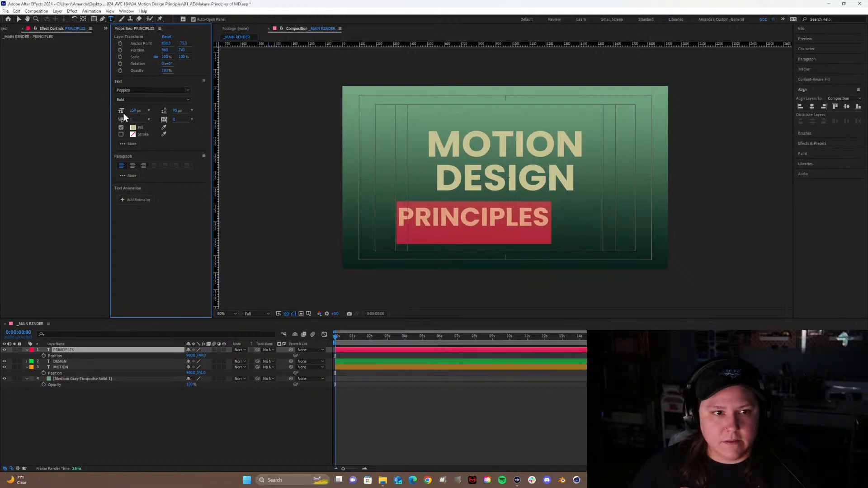
{"action": "left_click", "coordinate": [132, 111]}
{"action": "type", "text": "150"}
{"action": "key", "text": "Return"}
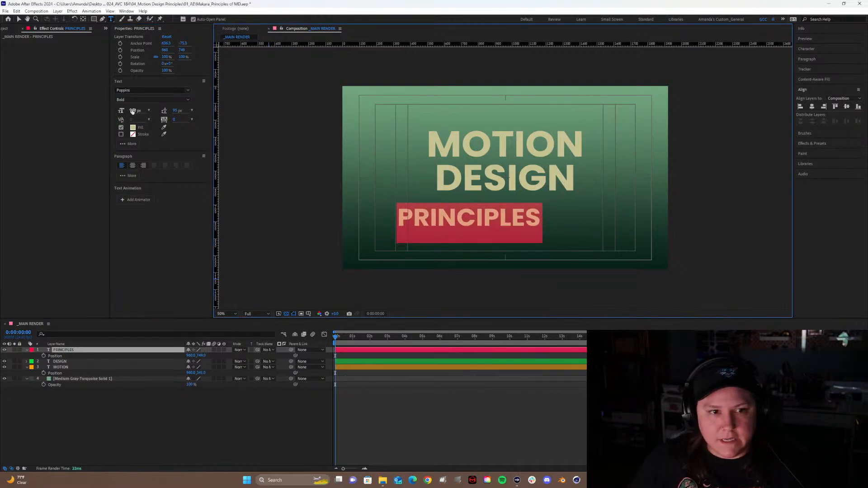
{"action": "left_click", "coordinate": [58, 409]}
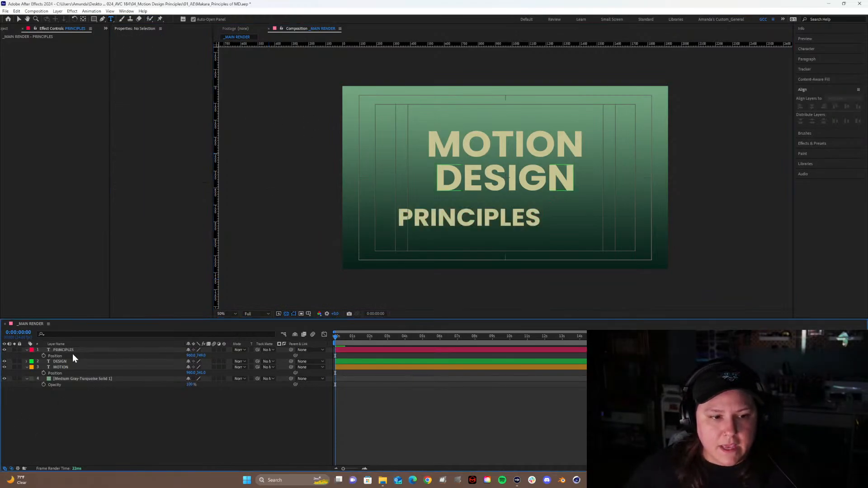
Recenter the PRINCIPLES layer's anchor point and move the text so it sits centered closely beneath DESIGN.
{"action": "left_click", "coordinate": [70, 350]}
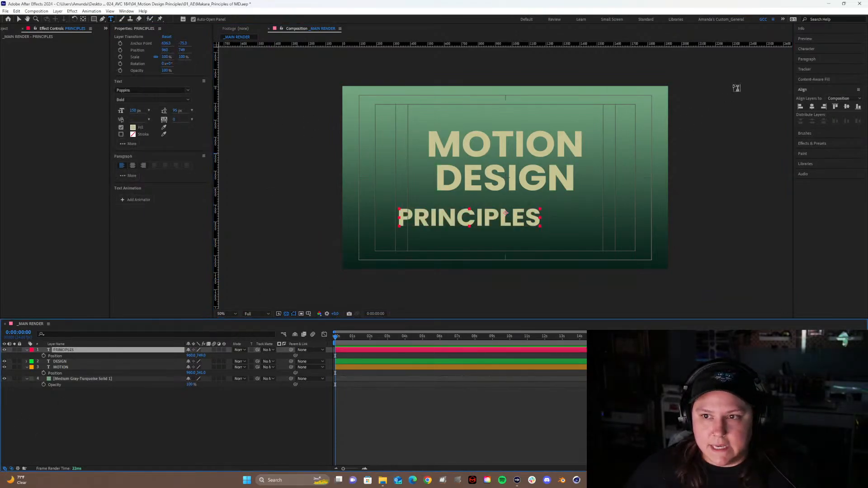
{"action": "left_click", "coordinate": [83, 20]}
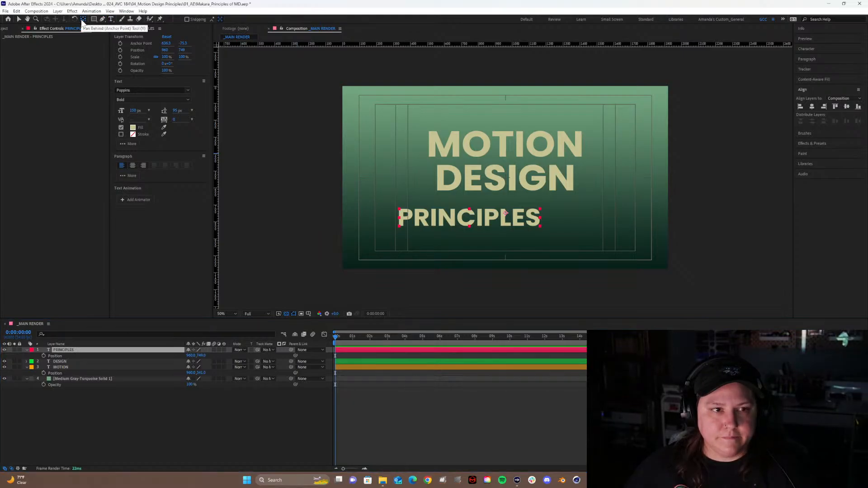
{"action": "key", "text": "ctrl+alt+Home"}
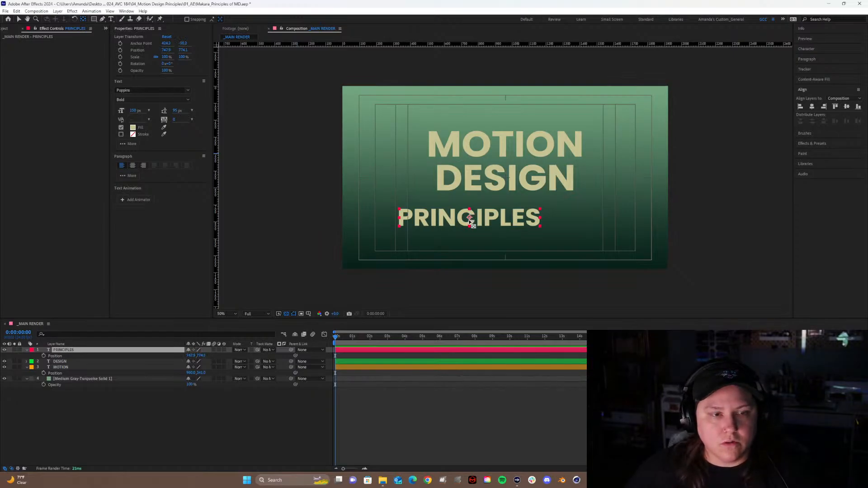
{"action": "key", "text": "v"}
{"action": "left_click_drag", "start_coordinate": [470, 220], "coordinate": [504, 211]}
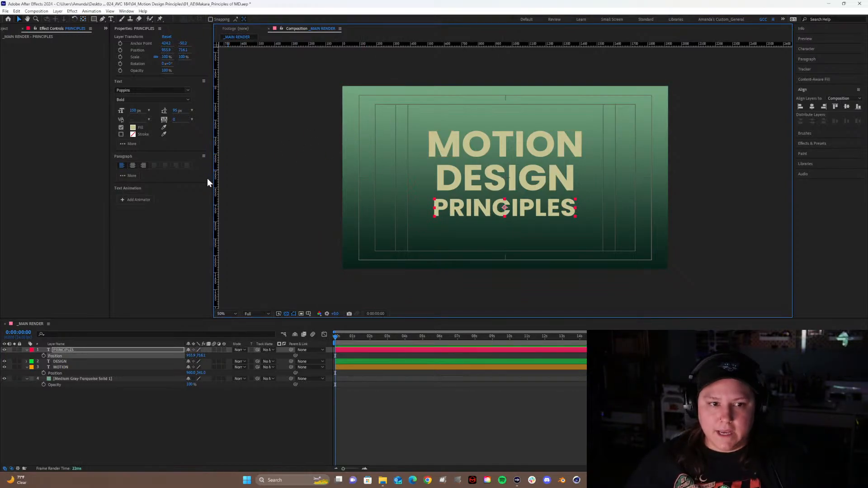
Place a vertical ruler guide along the left edge of the D in DESIGN.
{"action": "left_click_drag", "start_coordinate": [218, 173], "coordinate": [438, 167]}
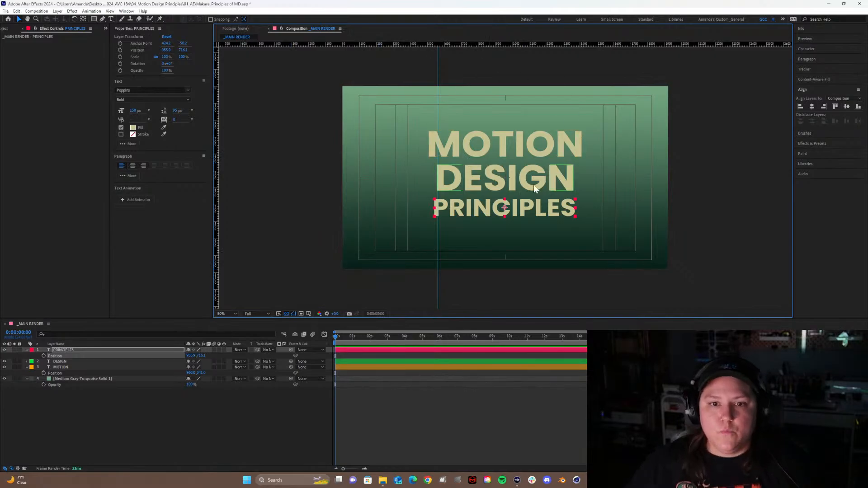
{"action": "left_click_drag", "start_coordinate": [523, 147], "coordinate": [477, 145]}
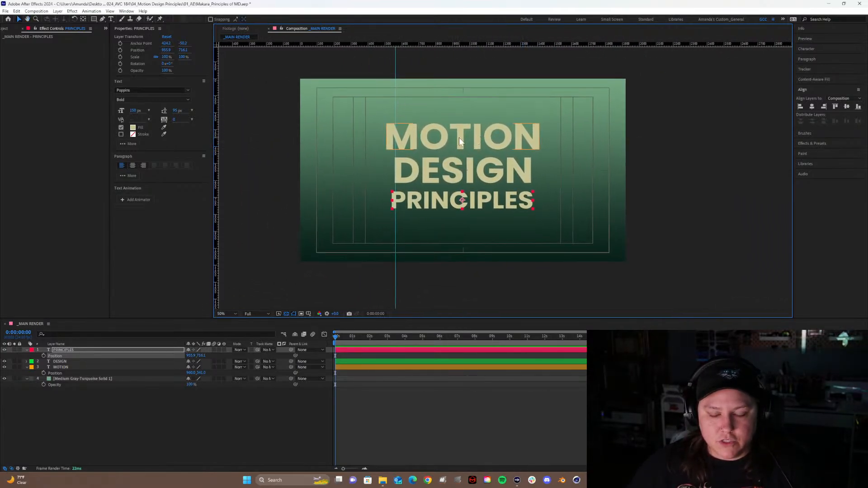
{"action": "key", "text": "comma"}
{"action": "key", "text": "period"}
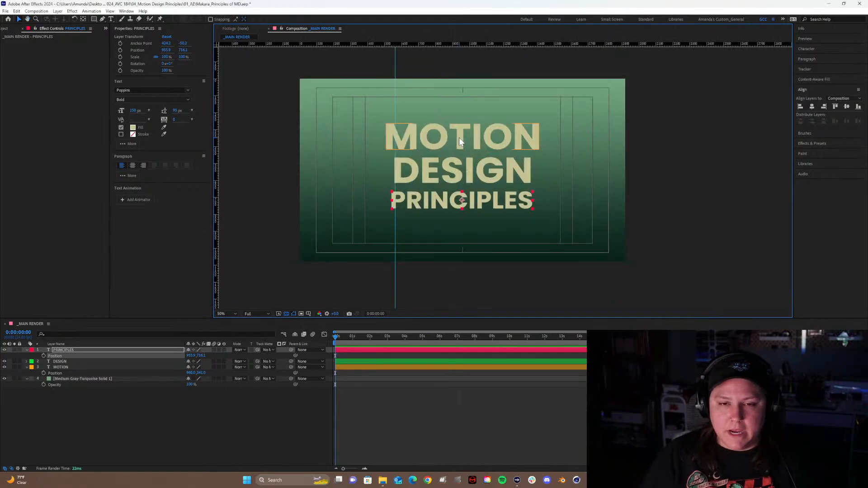
Move the vertical guide flush with the left edge of the D in DESIGN and place a second guide along the N's right edge.
{"action": "key", "text": "period"}
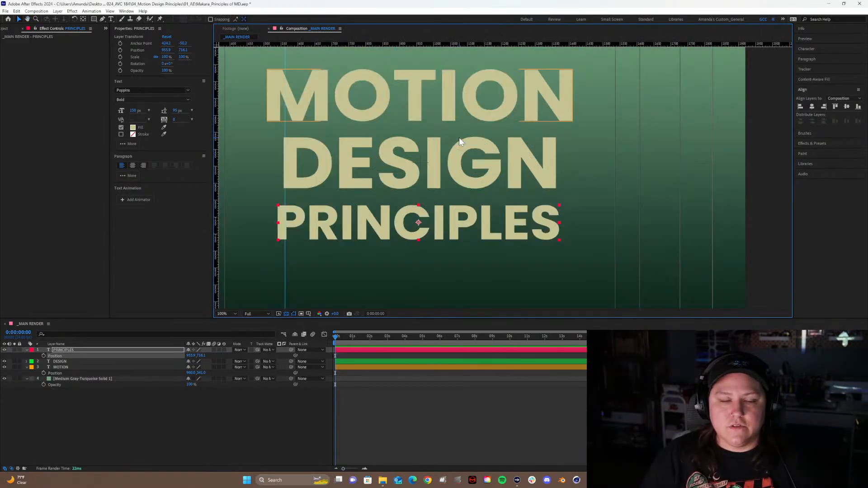
{"action": "left_click_drag", "start_coordinate": [432, 168], "coordinate": [507, 176]}
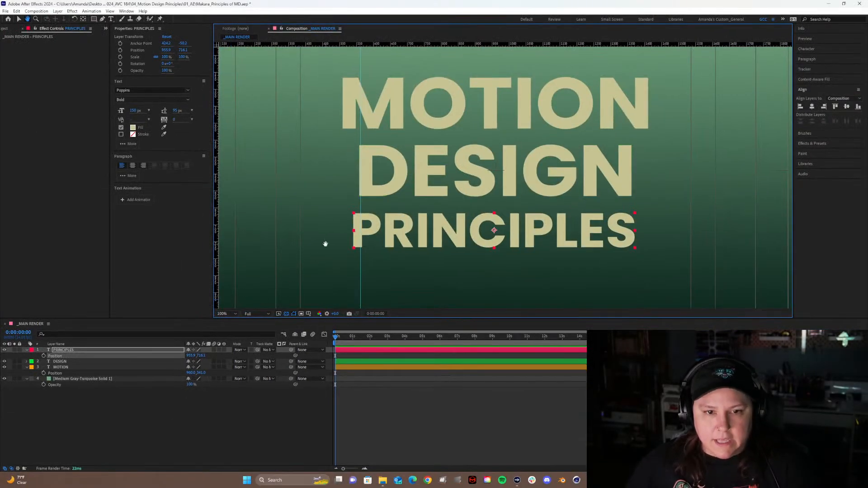
{"action": "key", "text": "comma"}
{"action": "key", "text": "comma"}
{"action": "key", "text": "period"}
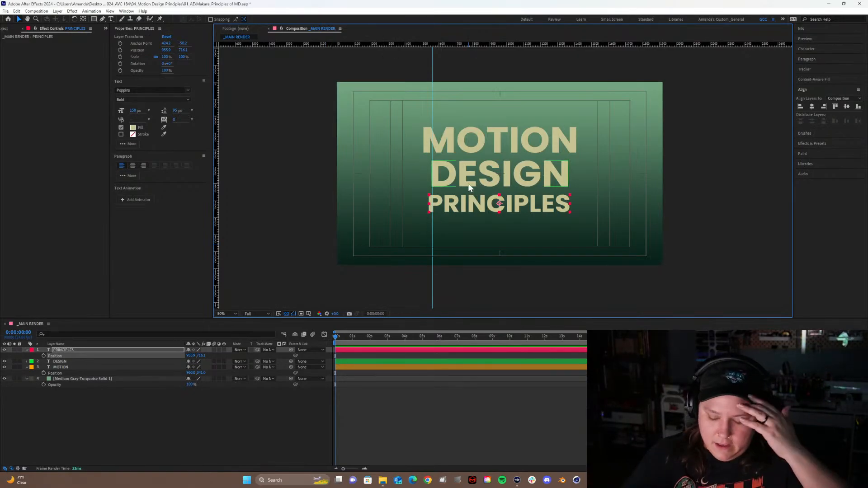
{"action": "scroll", "coordinate": [467, 183], "scroll_direction": "up", "scroll_amount": 5}
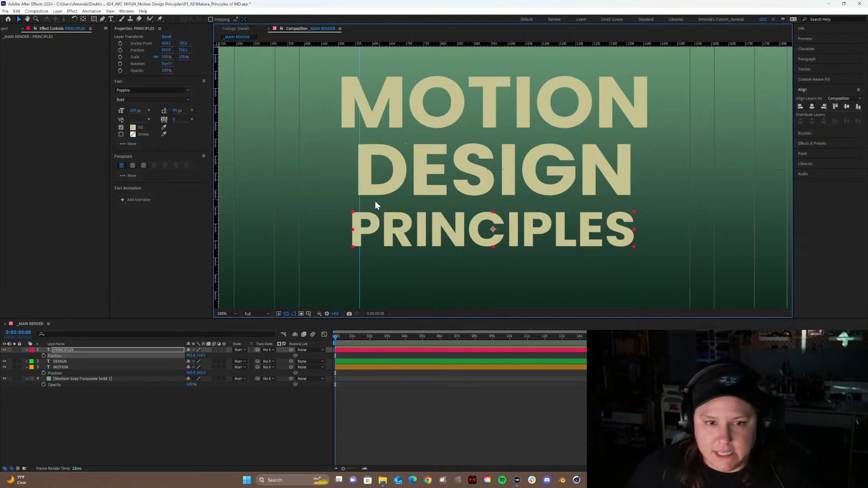
{"action": "left_click_drag", "start_coordinate": [360, 205], "coordinate": [358, 208]}
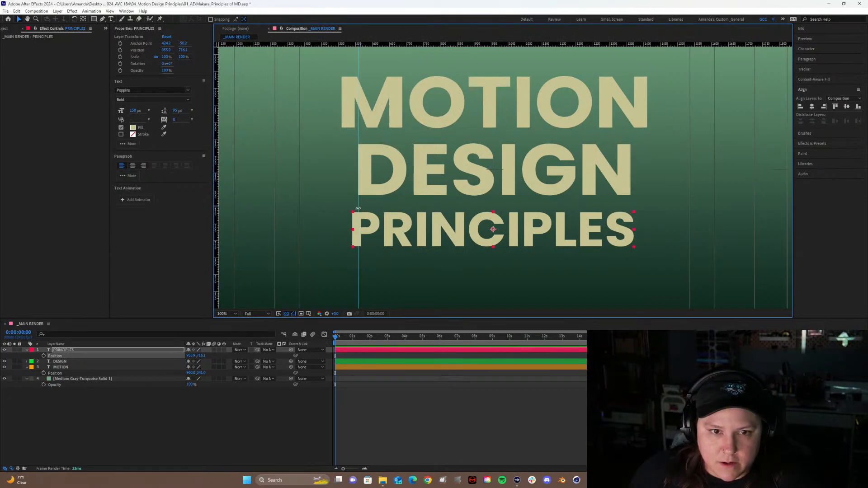
{"action": "left_click_drag", "start_coordinate": [216, 162], "coordinate": [630, 194]}
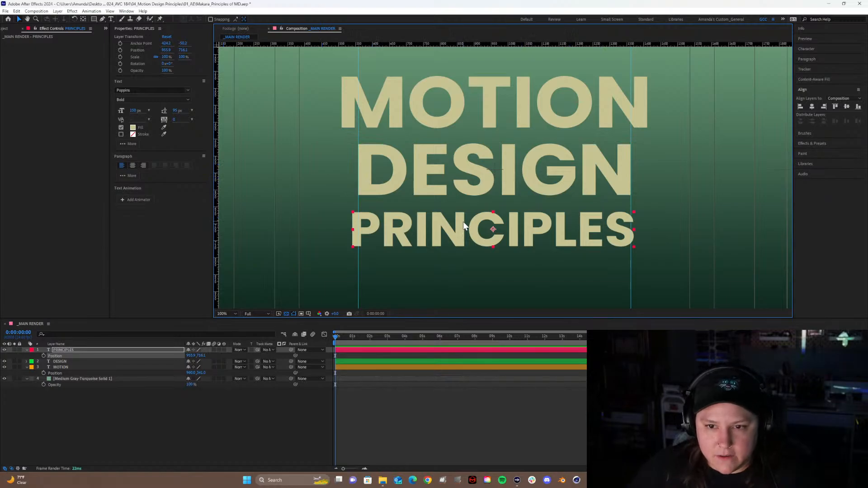
Set the PRINCIPLES font size to 125 px, recenter its anchor point and center the text horizontally in the composition.
{"action": "left_click", "coordinate": [62, 349]}
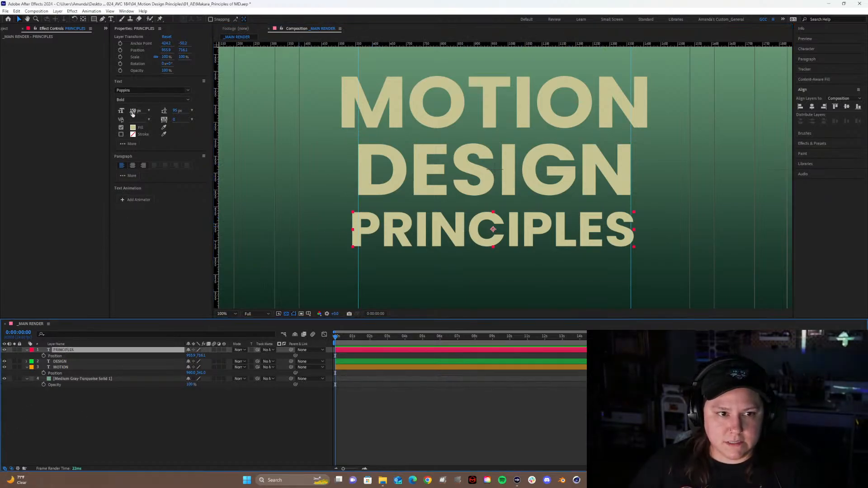
{"action": "left_click_drag", "start_coordinate": [133, 113], "coordinate": [128, 113]}
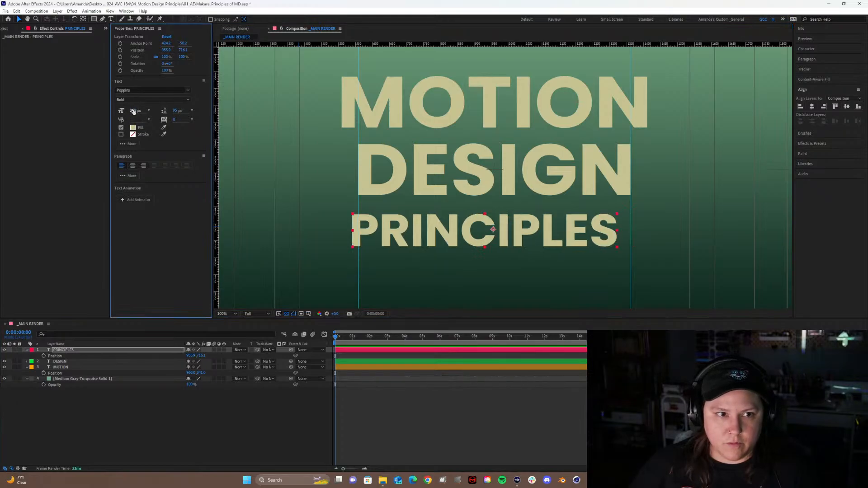
{"action": "left_click", "coordinate": [132, 110]}
{"action": "type", "text": "125"}
{"action": "key", "text": "Return"}
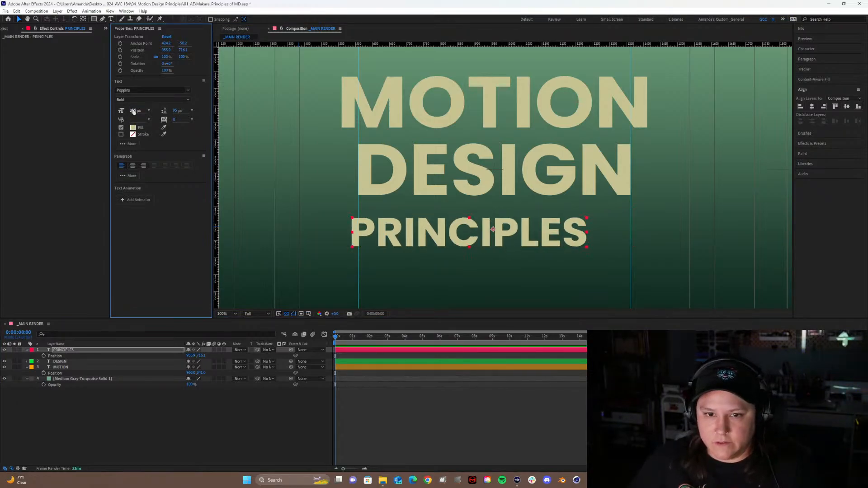
{"action": "double_click", "coordinate": [85, 17]}
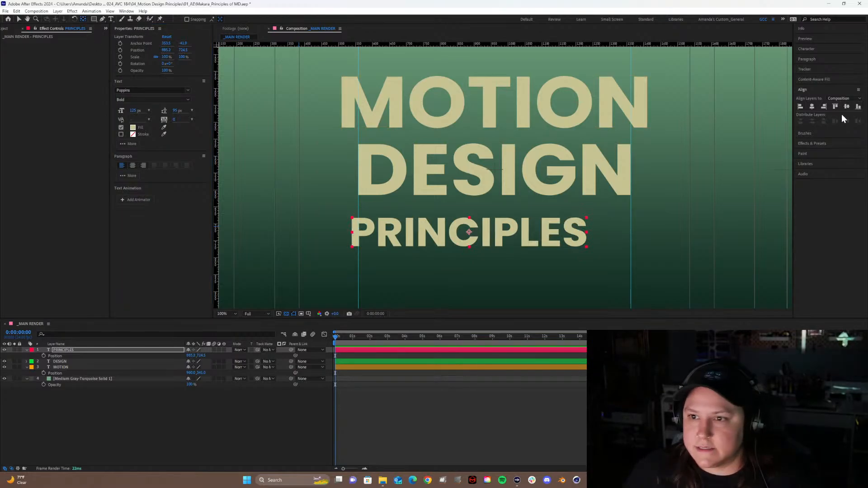
{"action": "left_click", "coordinate": [813, 106]}
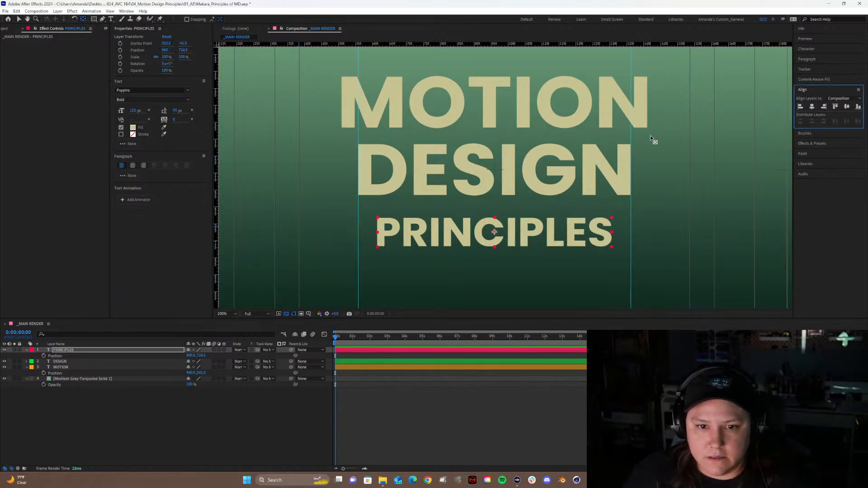
Enlarge the PRINCIPLES text to 147 px and snap its left edge to the left guide, checking the Snap to Guides option.
{"action": "left_click_drag", "start_coordinate": [130, 112], "coordinate": [416, 170]}
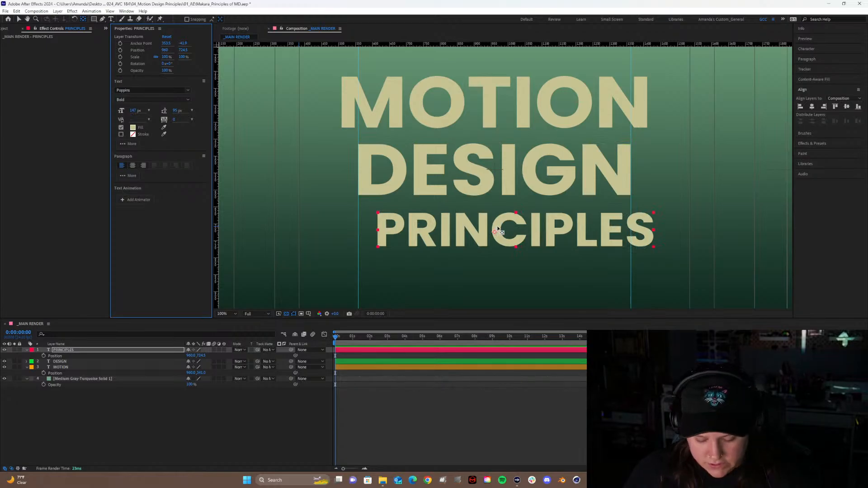
{"action": "left_click_drag", "start_coordinate": [496, 232], "coordinate": [476, 231]}
{"action": "left_click", "coordinate": [110, 11]}
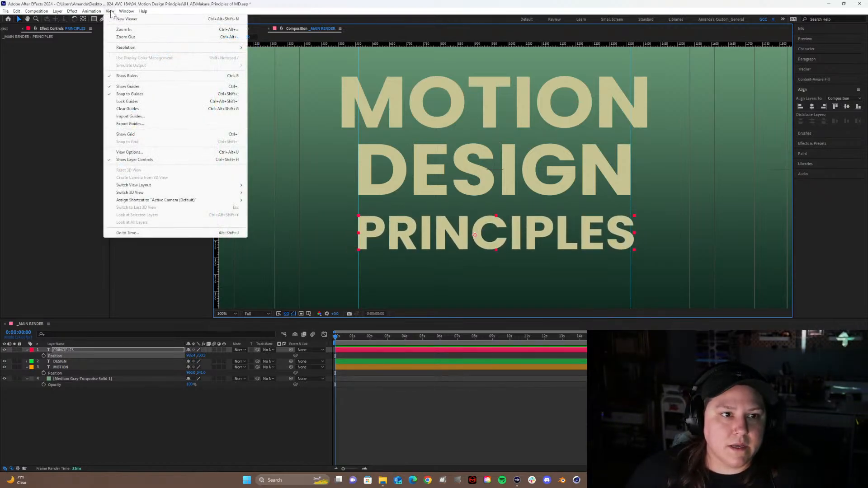
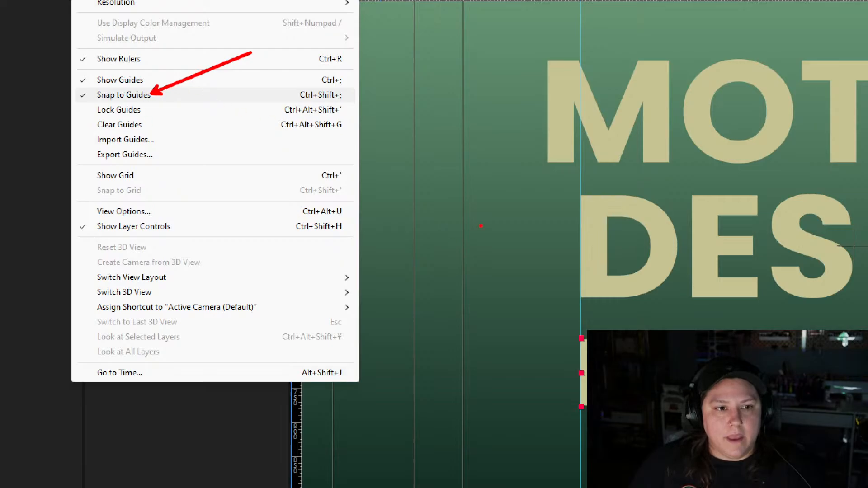
{"action": "left_click", "coordinate": [123, 94]}
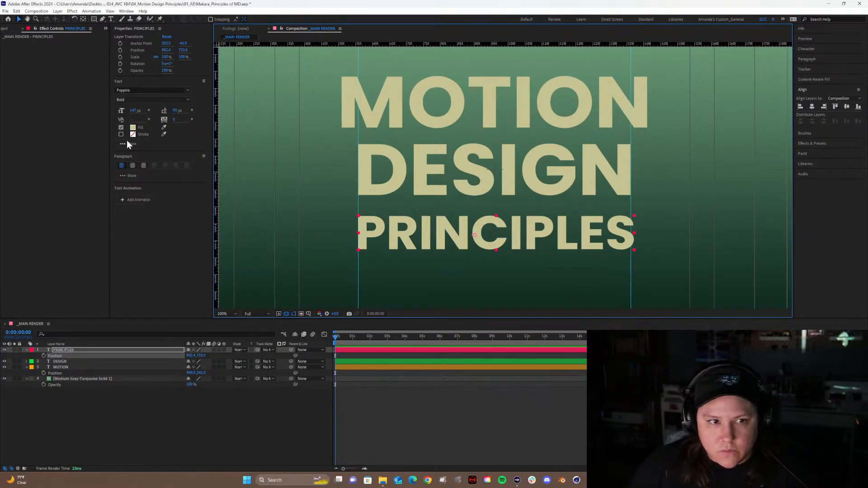
Try a 145 px font size for PRINCIPLES, settle on 146 px, and recenter the layer's anchor point.
{"action": "left_click", "coordinate": [135, 116]}
{"action": "left_click", "coordinate": [134, 111]}
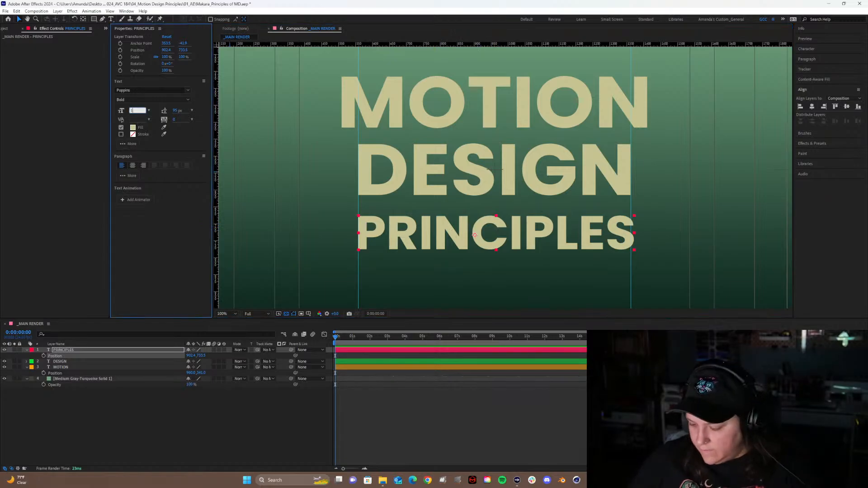
{"action": "type", "text": "145"}
{"action": "key", "text": "Return"}
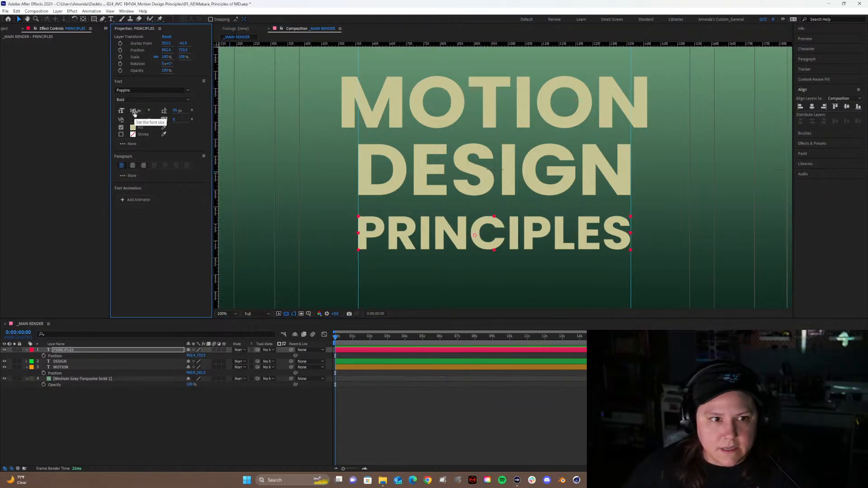
{"action": "left_click", "coordinate": [135, 111]}
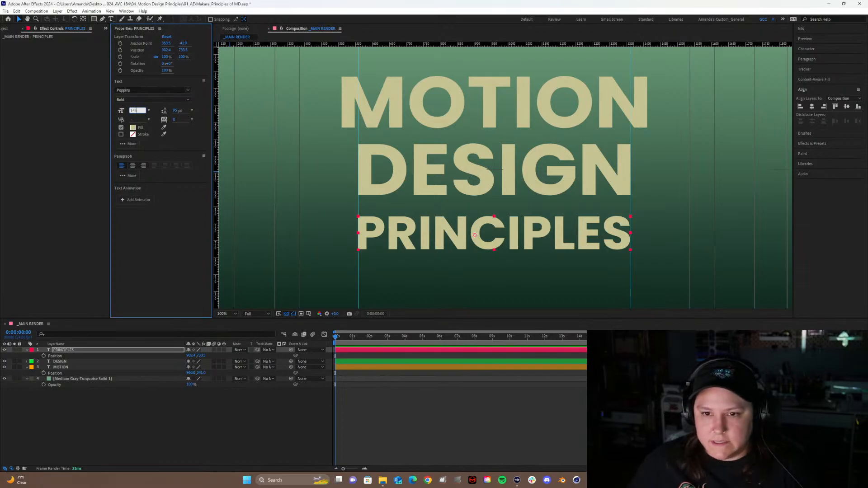
{"action": "type", "text": "146"}
{"action": "key", "text": "Return"}
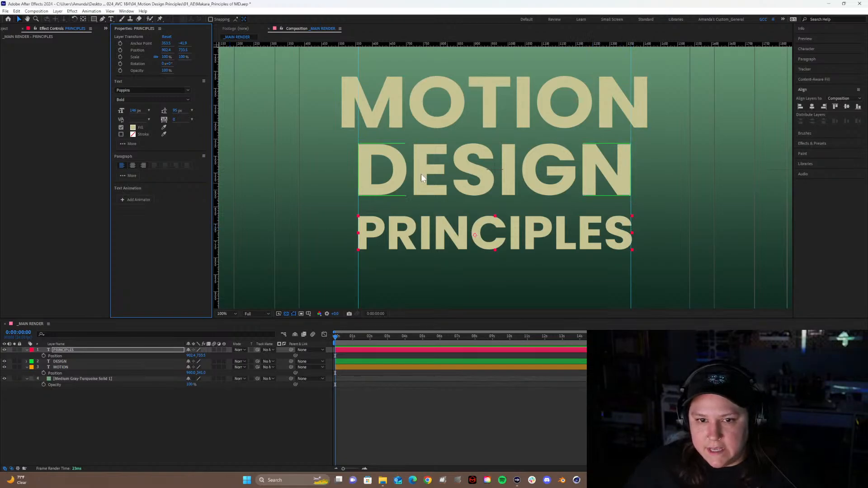
{"action": "left_click", "coordinate": [83, 19]}
{"action": "key", "text": "ctrl+alt+Home"}
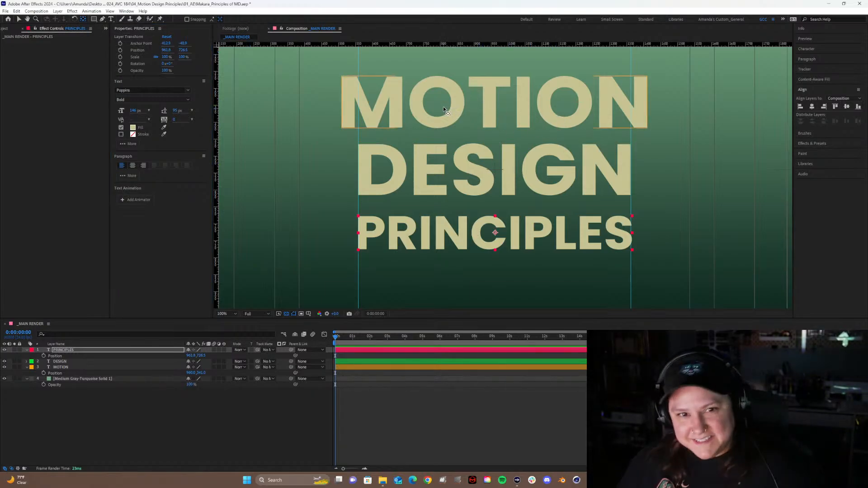
Reduce the MOTION text's font size to 175 px and snap its left edge to the left guide.
{"action": "left_click", "coordinate": [58, 367]}
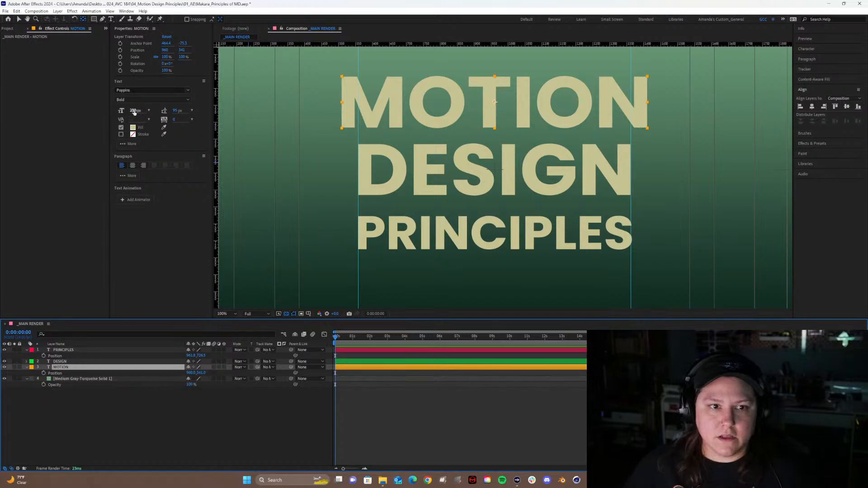
{"action": "left_click_drag", "start_coordinate": [133, 111], "coordinate": [113, 111]}
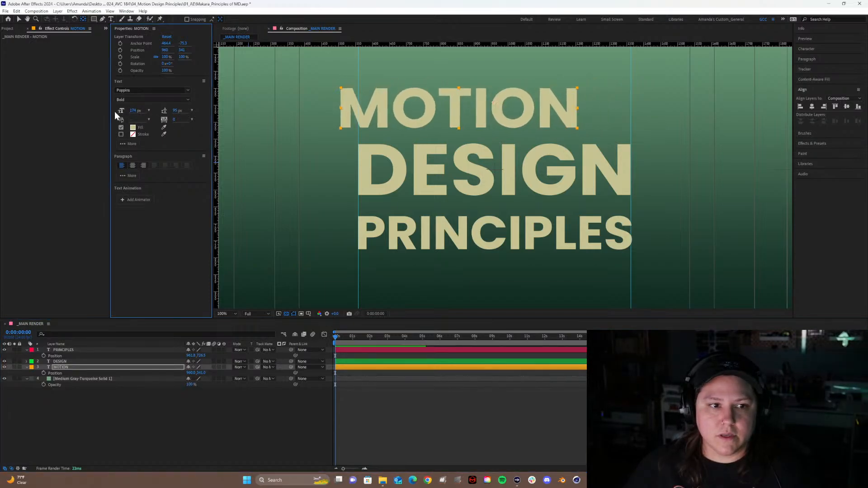
{"action": "left_click", "coordinate": [136, 110]}
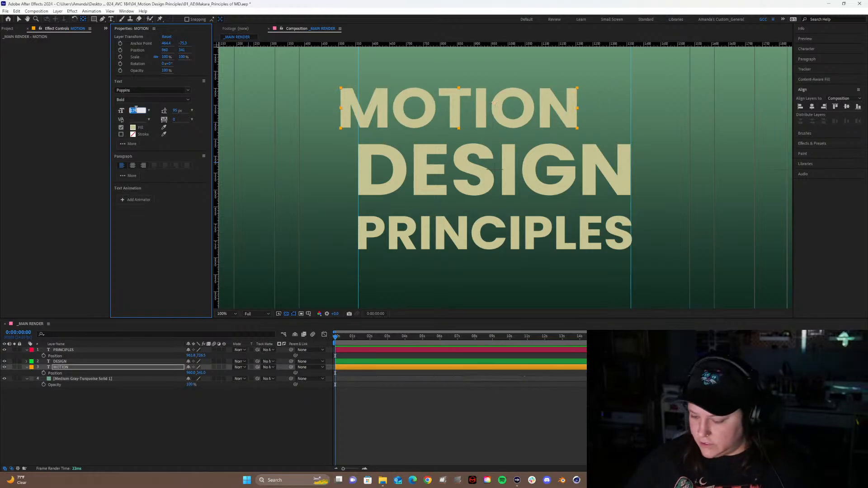
{"action": "type", "text": "175"}
{"action": "key", "text": "Return"}
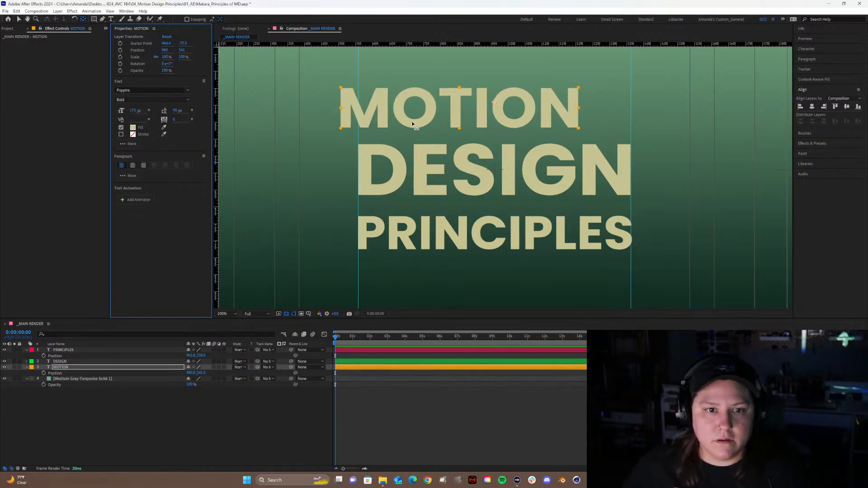
{"action": "key", "text": "v"}
{"action": "left_click_drag", "start_coordinate": [417, 124], "coordinate": [435, 124]}
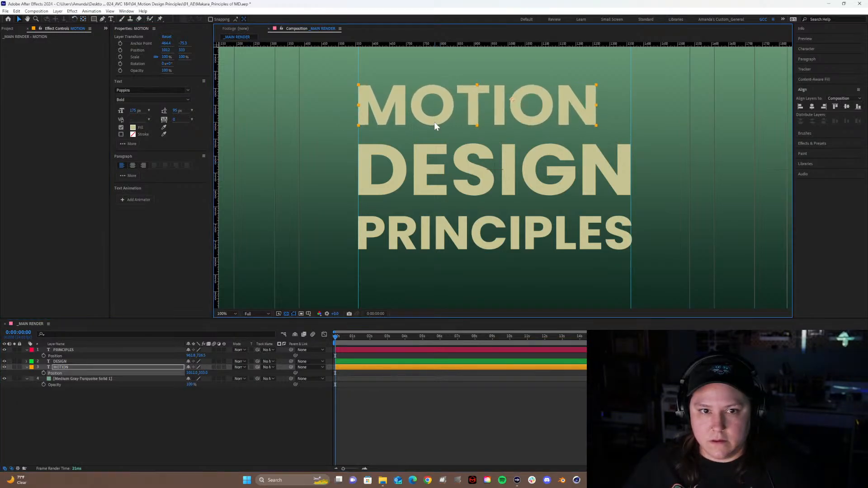
Enlarge the MOTION text to span both guides, trying 200 px and settling on a font size of 201 px.
{"action": "left_click", "coordinate": [136, 111]}
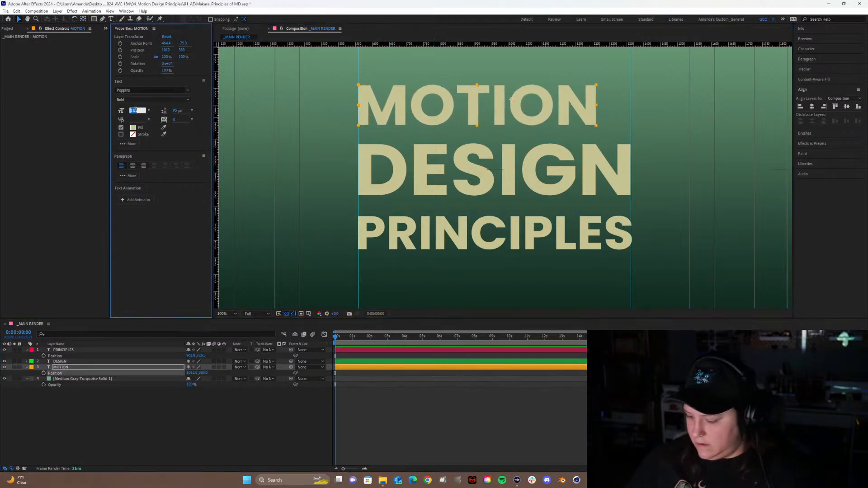
{"action": "type", "text": "200"}
{"action": "key", "text": "Return"}
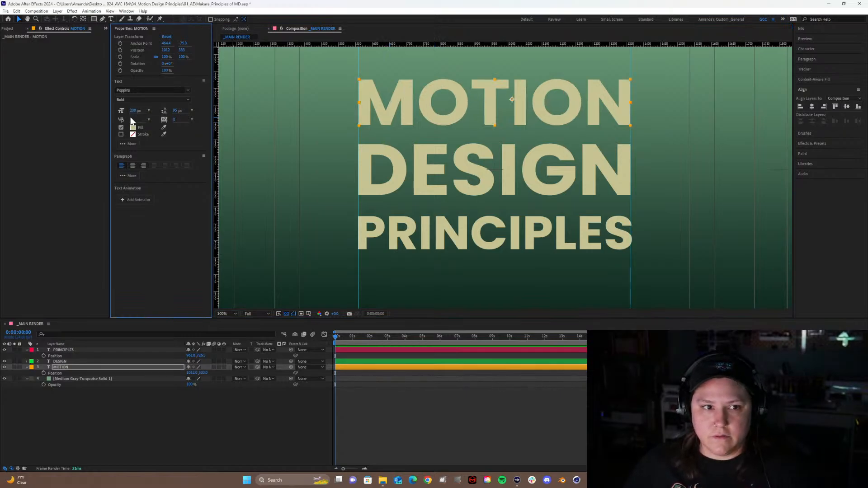
{"action": "left_click", "coordinate": [133, 111]}
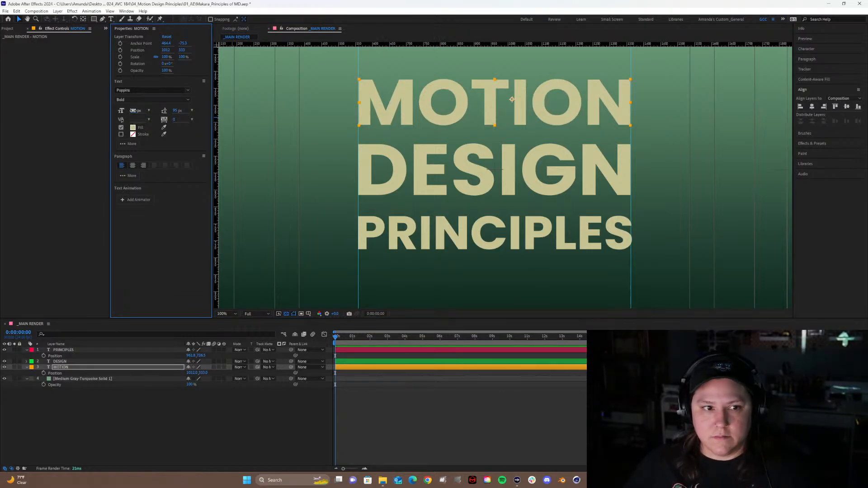
{"action": "type", "text": "201"}
{"action": "key", "text": "Return"}
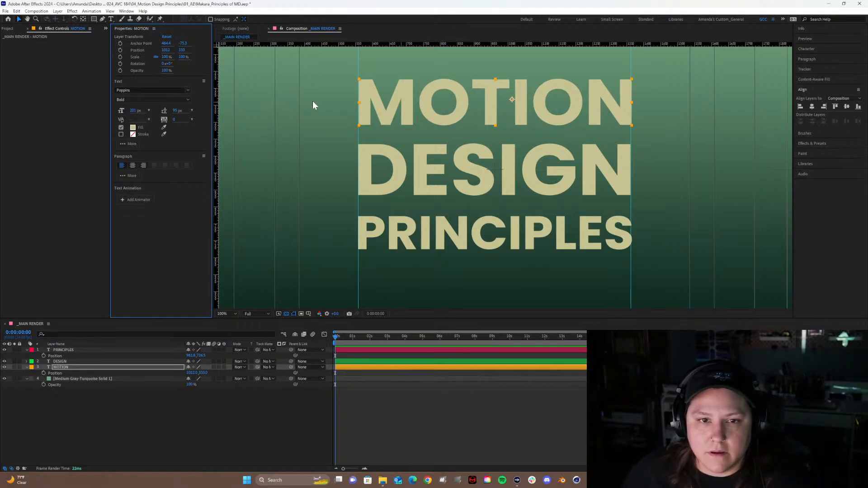
Recenter the MOTION layer's anchor point and center the text horizontally in the composition.
{"action": "left_click", "coordinate": [80, 20]}
{"action": "key", "text": "ctrl+alt+Home"}
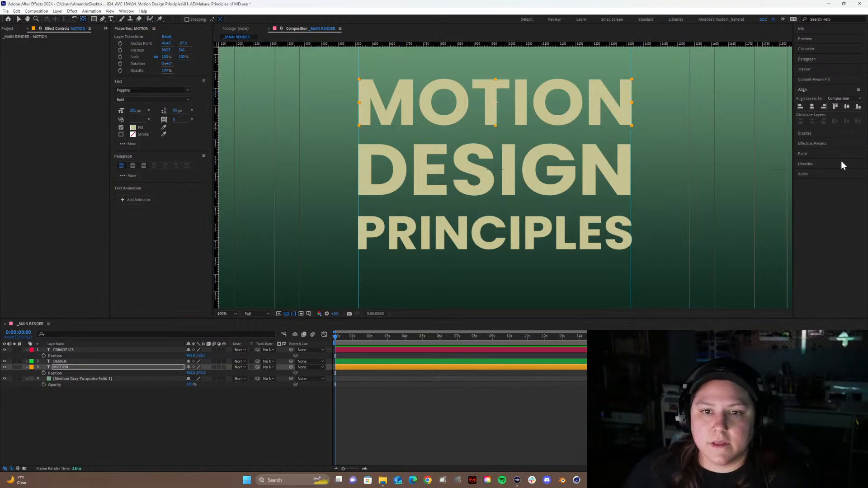
{"action": "left_click", "coordinate": [811, 106]}
Remove both vertical guides from the composition.
{"action": "left_click", "coordinate": [717, 164]}
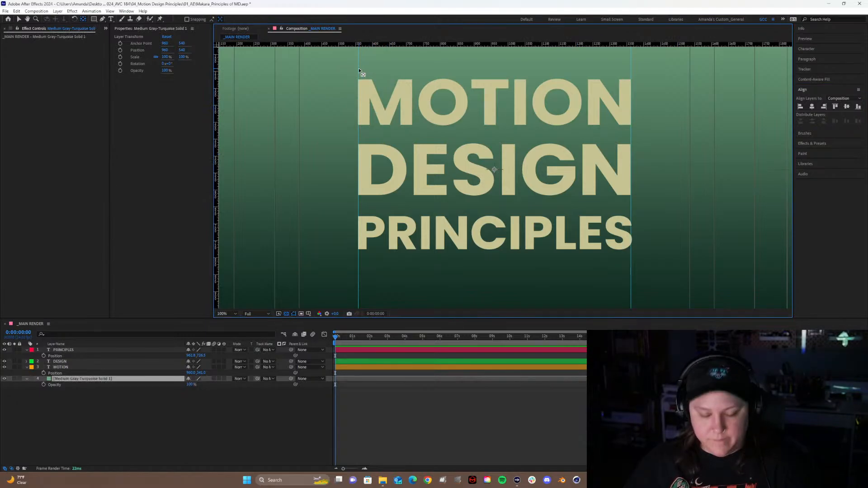
{"action": "key", "text": "v"}
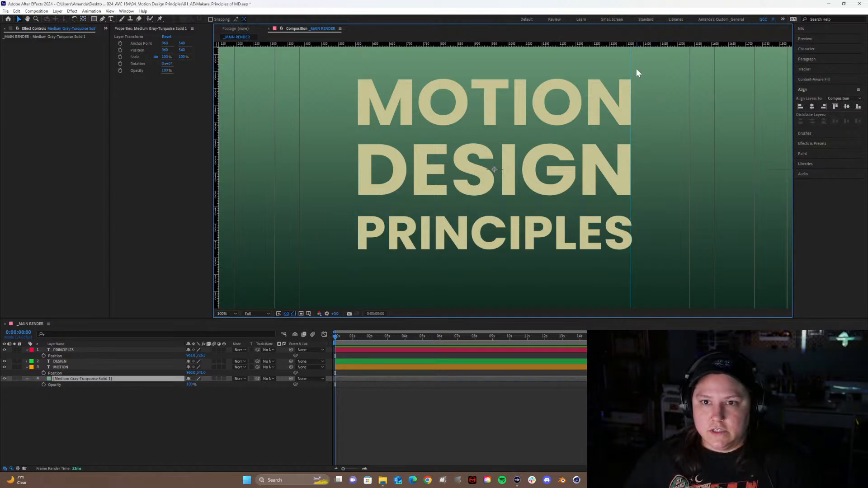
{"action": "left_click_drag", "start_coordinate": [629, 70], "coordinate": [626, 43]}
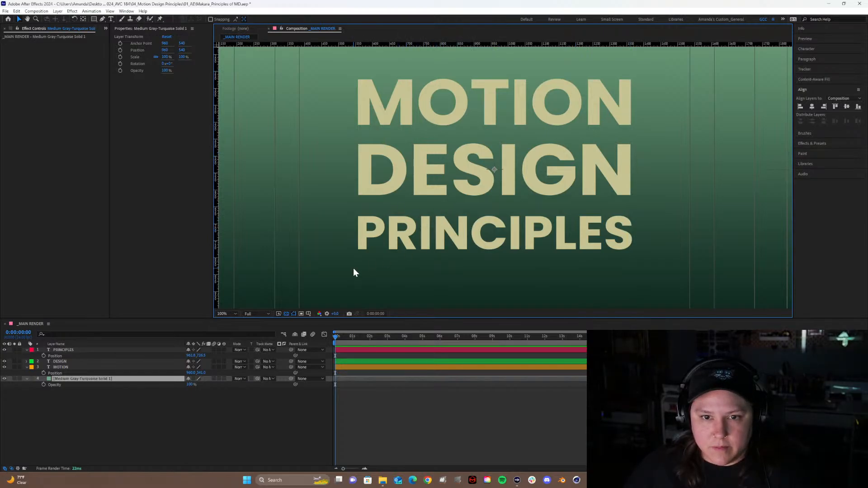
Raise the PRINCIPLES text closer beneath DESIGN by changing its Y position to about 702.
{"action": "left_click", "coordinate": [99, 351]}
{"action": "left_click", "coordinate": [197, 356]}
{"action": "left_click_drag", "start_coordinate": [198, 355], "coordinate": [215, 354]}
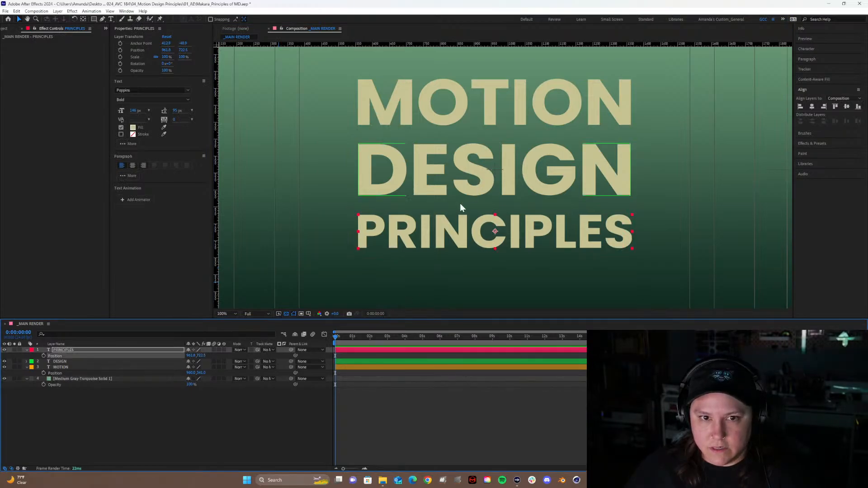
{"action": "left_click_drag", "start_coordinate": [198, 355], "coordinate": [199, 355]}
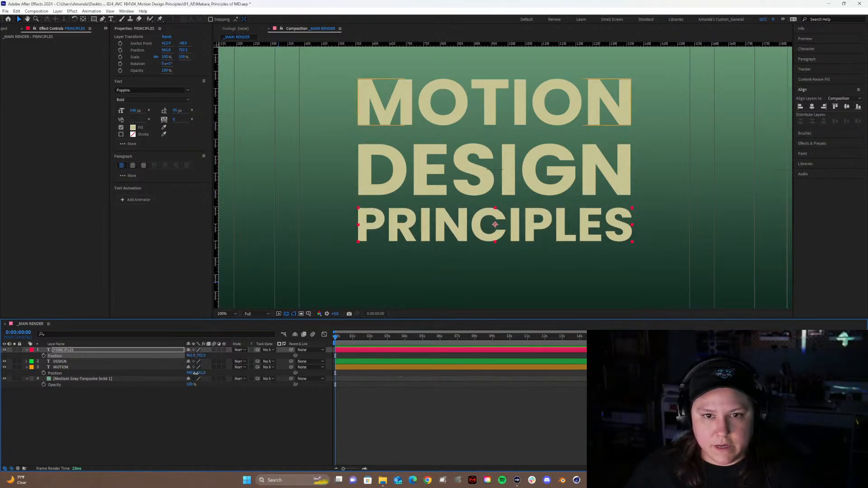
Lower the MOTION text closer to DESIGN by changing its Y position to about 359, and save the project.
{"action": "left_click_drag", "start_coordinate": [201, 373], "coordinate": [207, 372]}
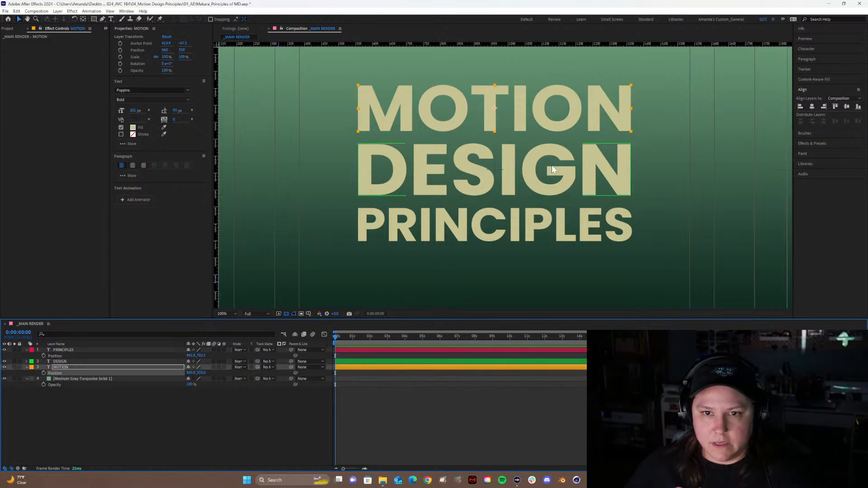
{"action": "scroll", "coordinate": [506, 155], "scroll_direction": "down", "scroll_amount": 2}
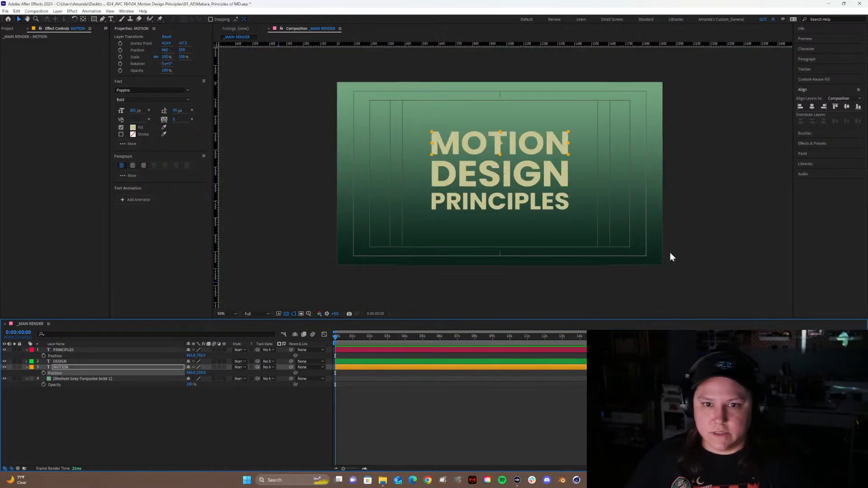
{"action": "left_click", "coordinate": [756, 217]}
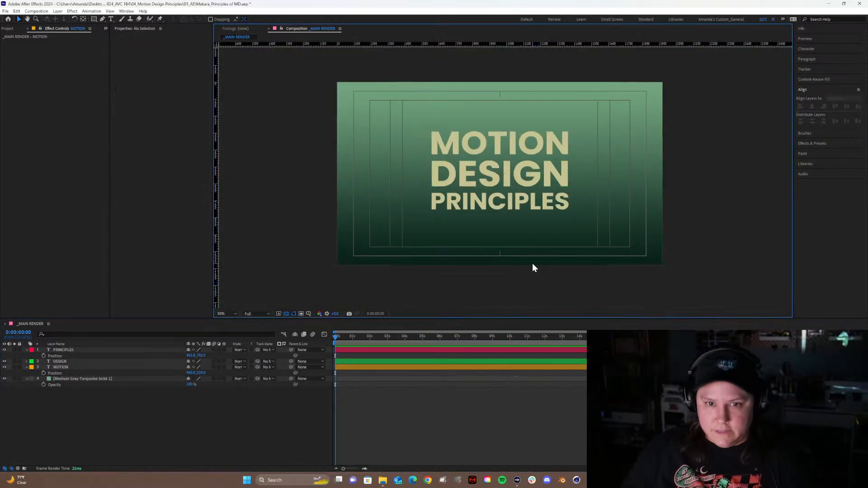
{"action": "key", "text": "ctrl+s"}
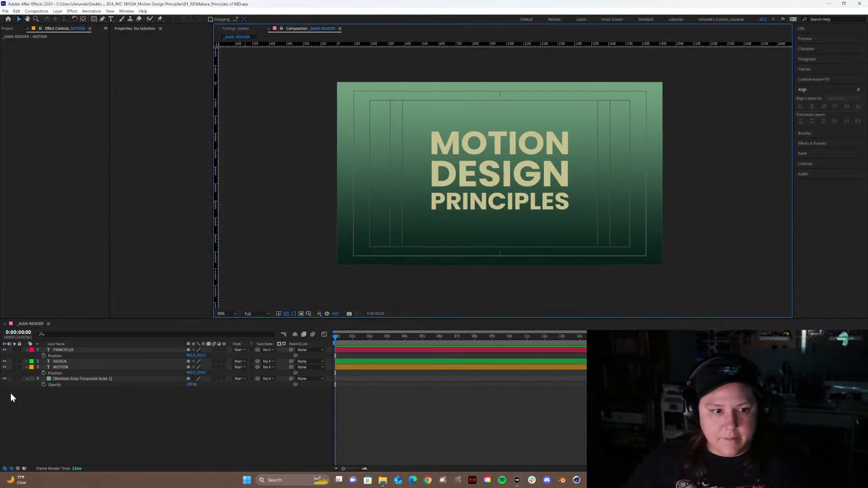
Collapse the expanded Position properties of the PRINCIPLES and MOTION layers.
{"action": "left_click", "coordinate": [27, 353]}
{"action": "left_click", "coordinate": [27, 350]}
{"action": "left_click", "coordinate": [26, 362]}
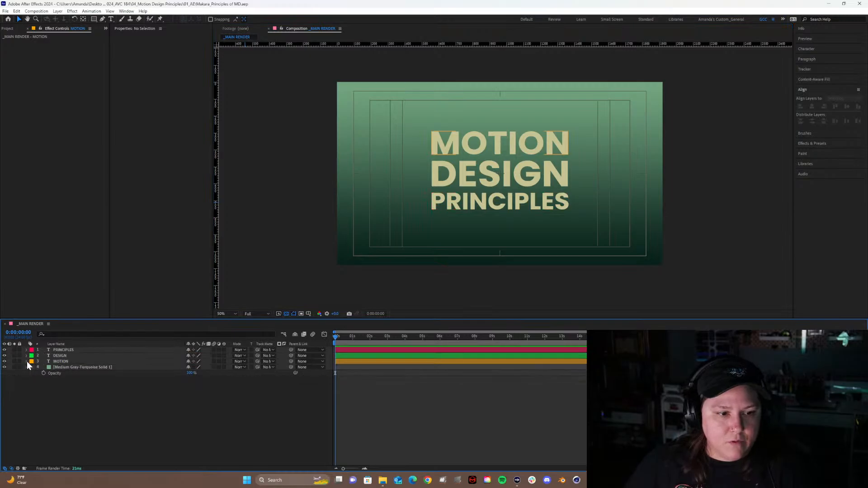
{"action": "left_click", "coordinate": [59, 350]}
{"action": "left_click", "coordinate": [56, 361], "text": "shift"}
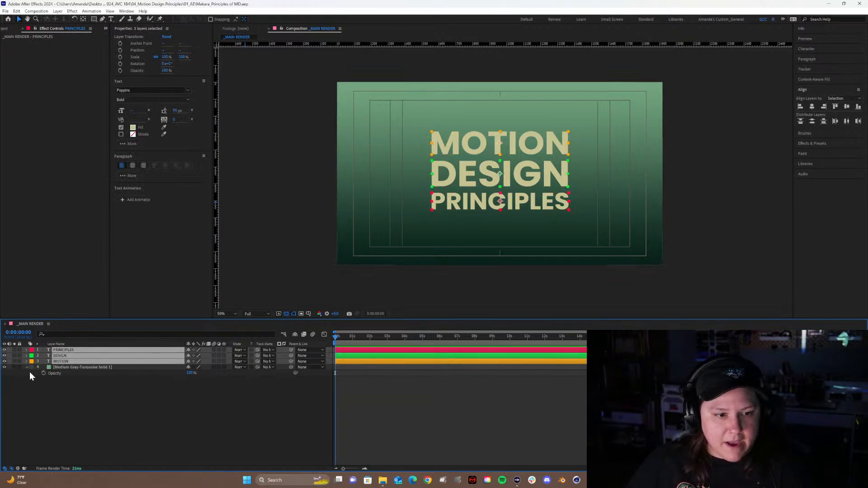
Rename the Medium Gray-Turquoise Solid 1 background layer as BG and lock it.
{"action": "left_click", "coordinate": [62, 367]}
{"action": "key", "text": "Return"}
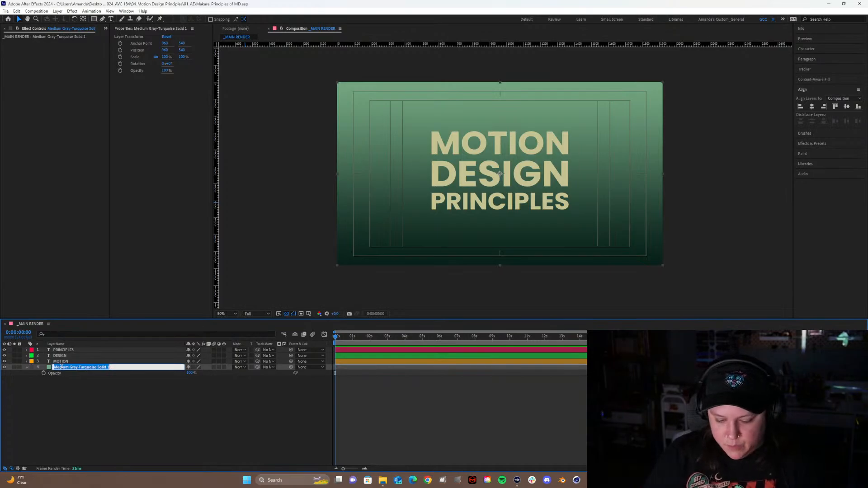
{"action": "type", "text": "BG"}
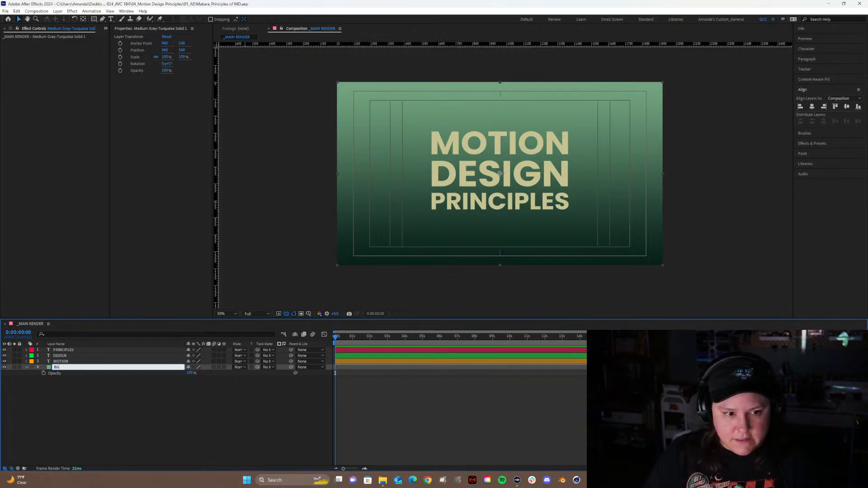
{"action": "left_click", "coordinate": [47, 406]}
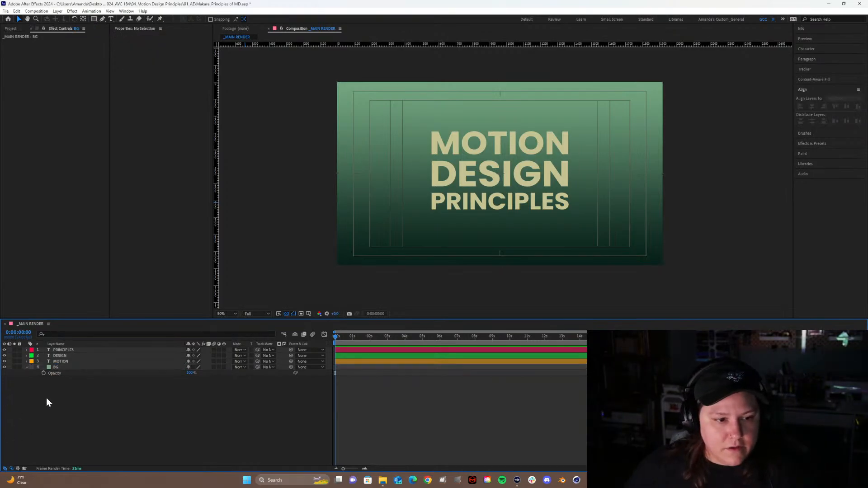
{"action": "left_click", "coordinate": [18, 367]}
Pre-compose the PRINCIPLES, DESIGN and MOTION layers into a new composition named Title PRECOMP.
{"action": "left_click", "coordinate": [62, 361]}
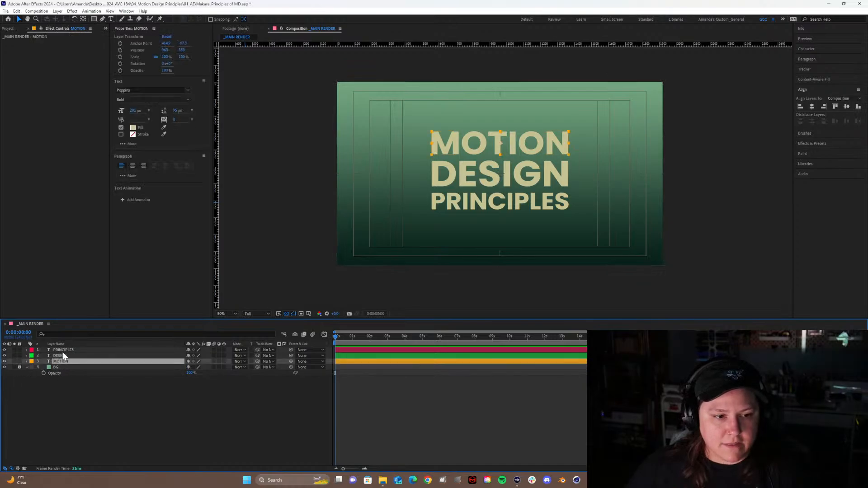
{"action": "left_click", "coordinate": [63, 351], "text": "shift"}
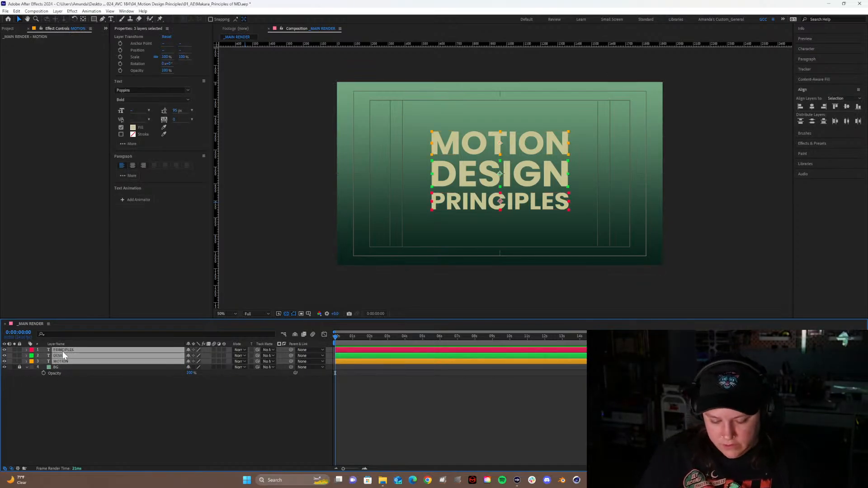
{"action": "key", "text": "ctrl+shift+c"}
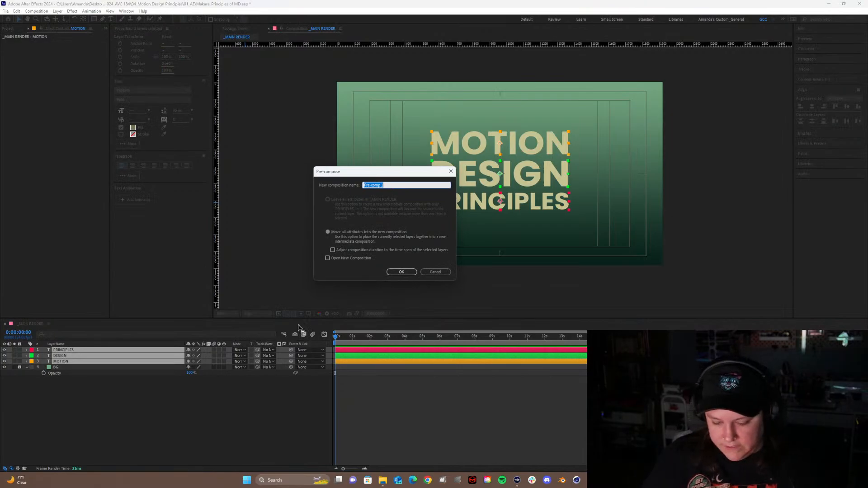
{"action": "type", "text": "Title P"}
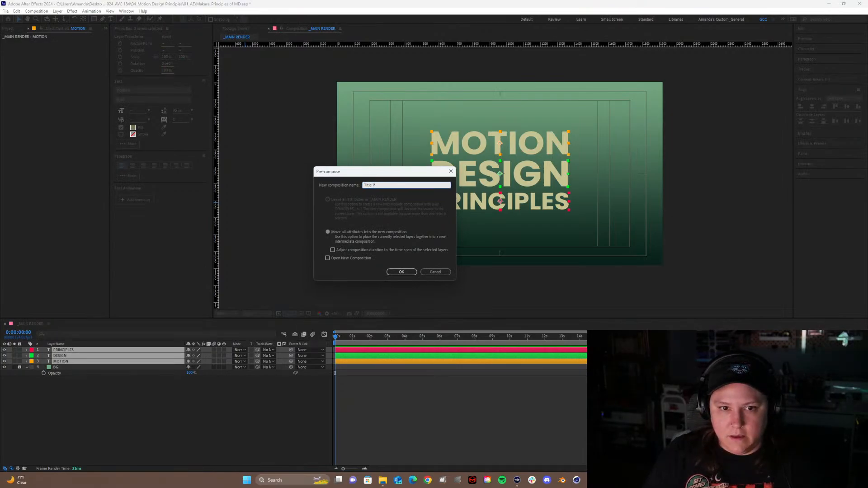
{"action": "type", "text": "RECO"}
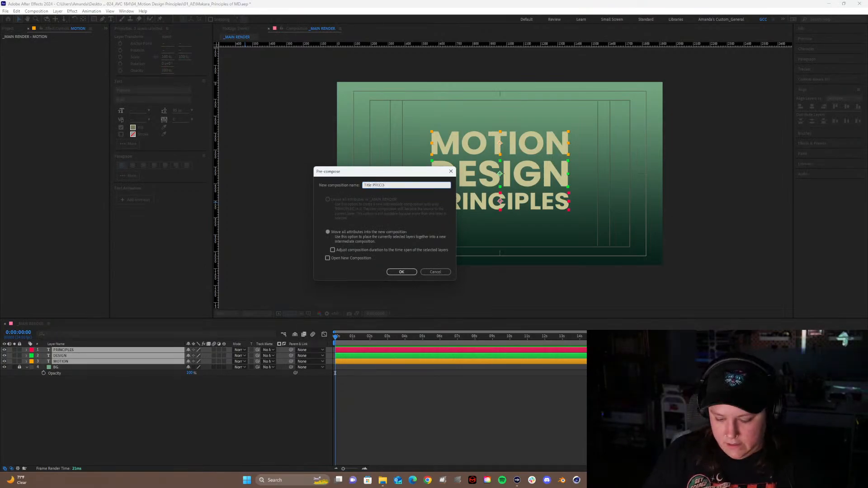
{"action": "type", "text": "MP"}
{"action": "key", "text": "Return"}
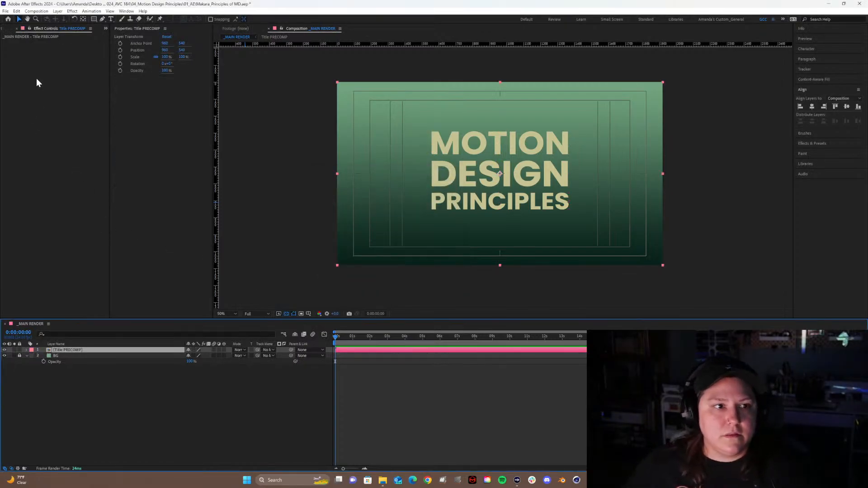
Create a folder named _PRECOMPS inside the project's _COMPS folder.
{"action": "left_click", "coordinate": [3, 29]}
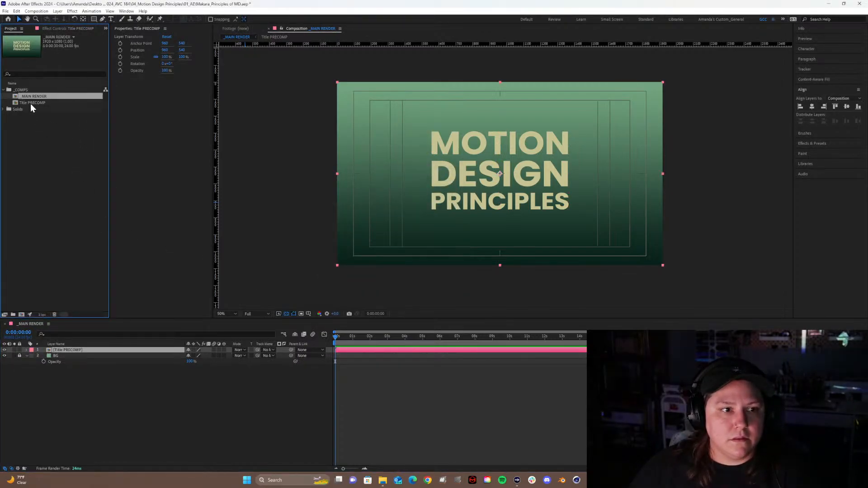
{"action": "left_click", "coordinate": [22, 90]}
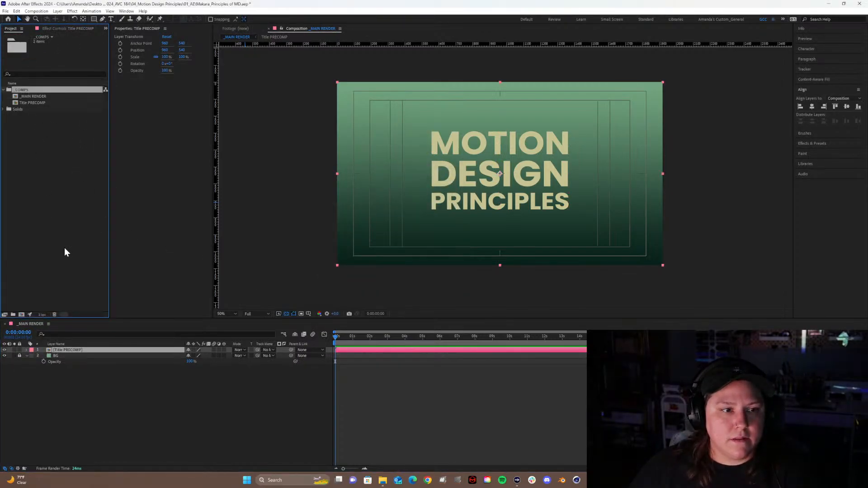
{"action": "left_click", "coordinate": [14, 315]}
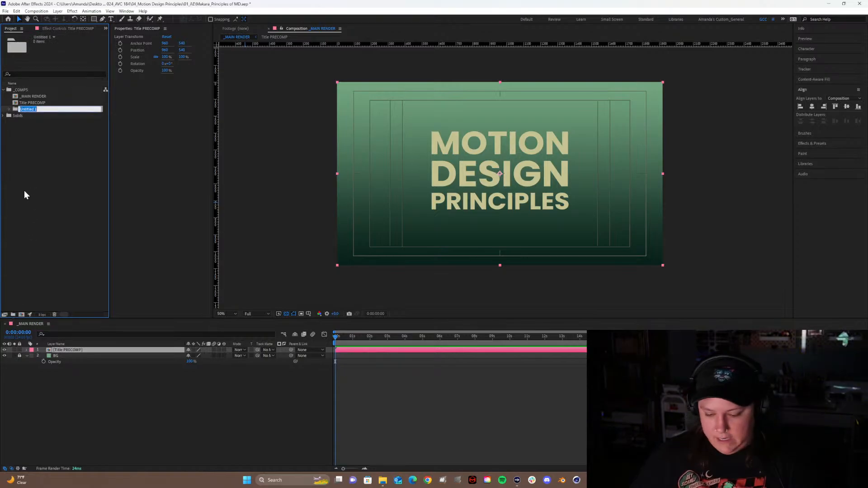
{"action": "type", "text": "PRECOMPS"}
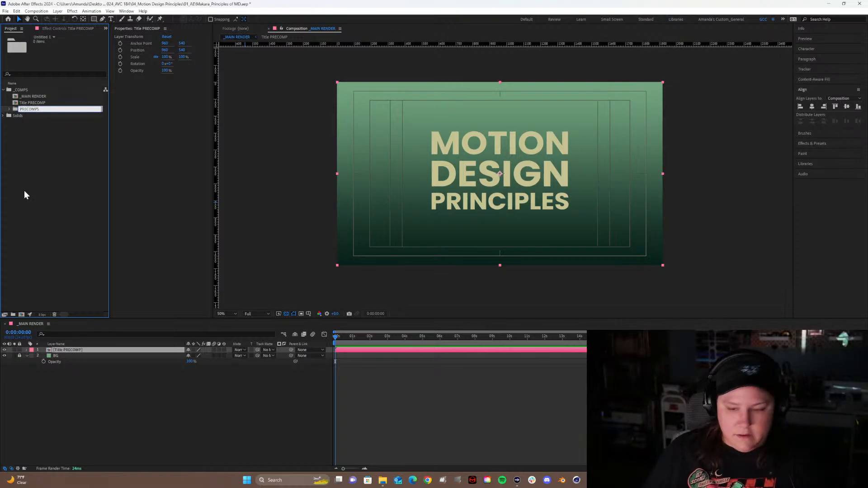
{"action": "key", "text": "Home"}
{"action": "type", "text": "_"}
{"action": "left_click", "coordinate": [23, 192]}
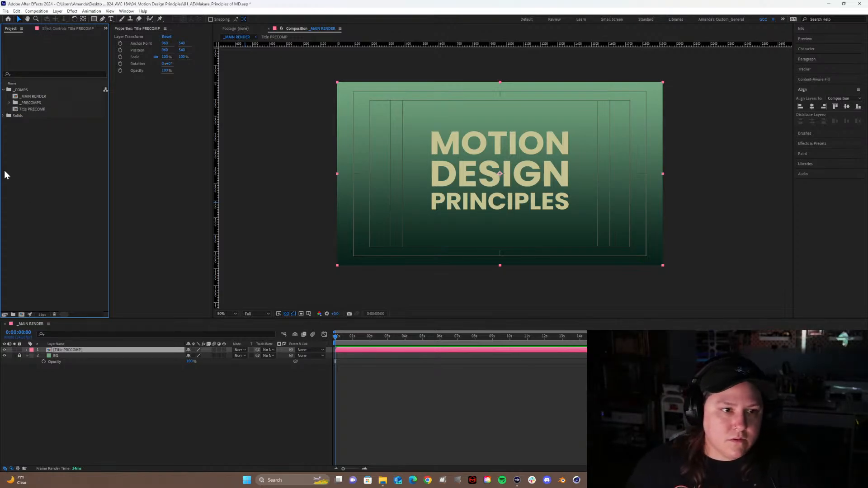
Remove the stray solid layer from Title PRECOMP and undo the creation of the _PRECOMPS folder.
{"action": "double_click", "coordinate": [25, 107]}
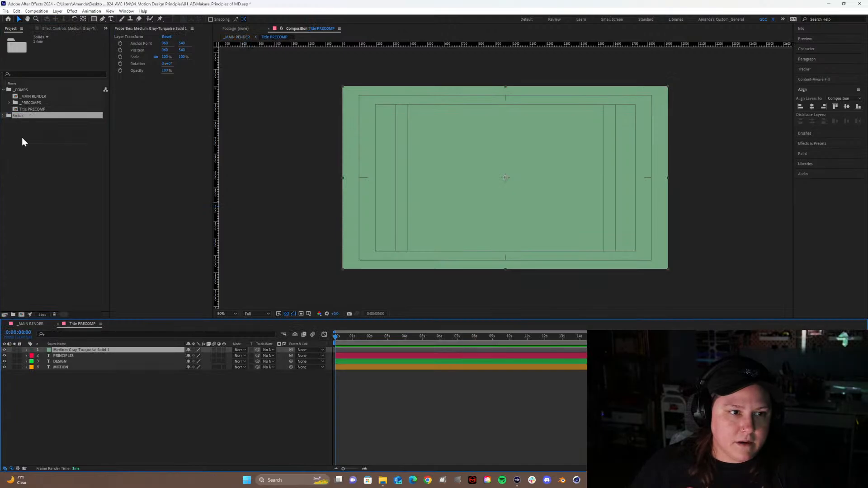
{"action": "left_click_drag", "start_coordinate": [25, 109], "coordinate": [26, 103]}
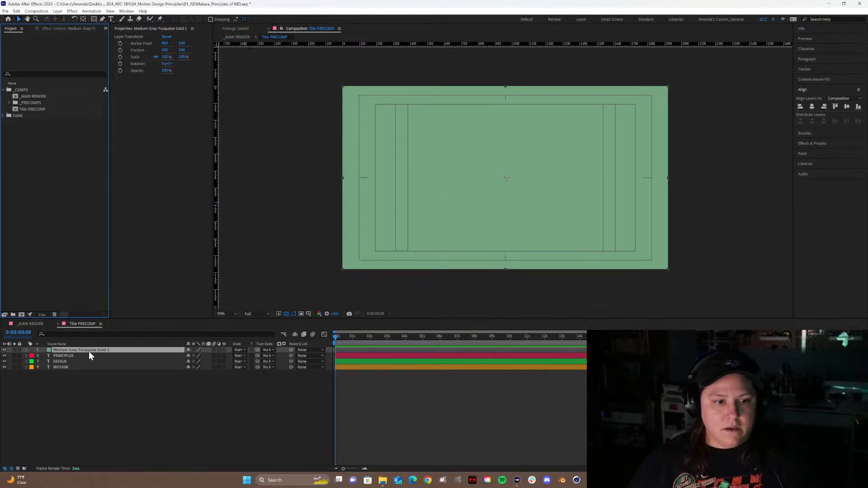
{"action": "key", "text": "Delete"}
{"action": "key", "text": "ctrl+z"}
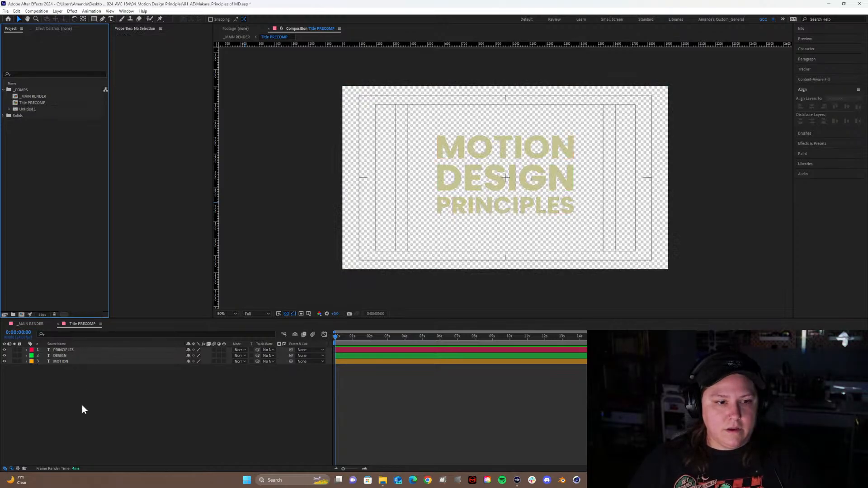
{"action": "key", "text": "ctrl+z"}
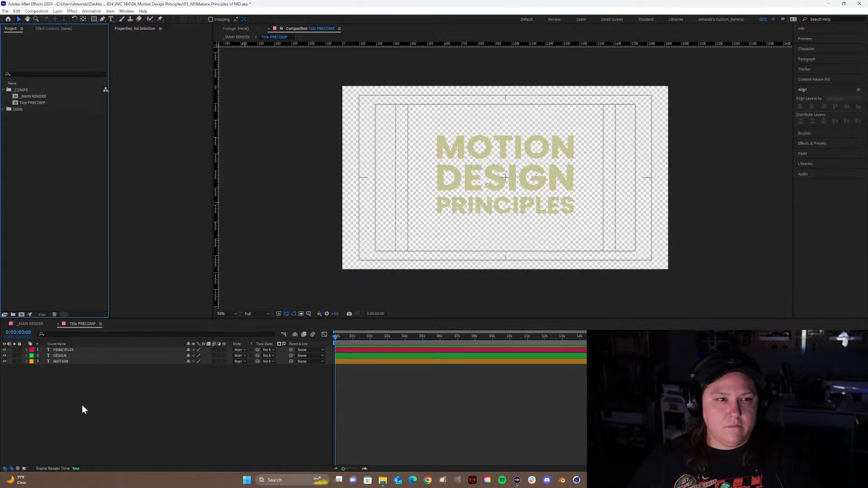
Try placing Medium Gray-Turquoise Solid 1 beneath the text in Title PRECOMP, delete that layer, and return to the _MAIN RENDER composition.
{"action": "left_click", "coordinate": [3, 110]}
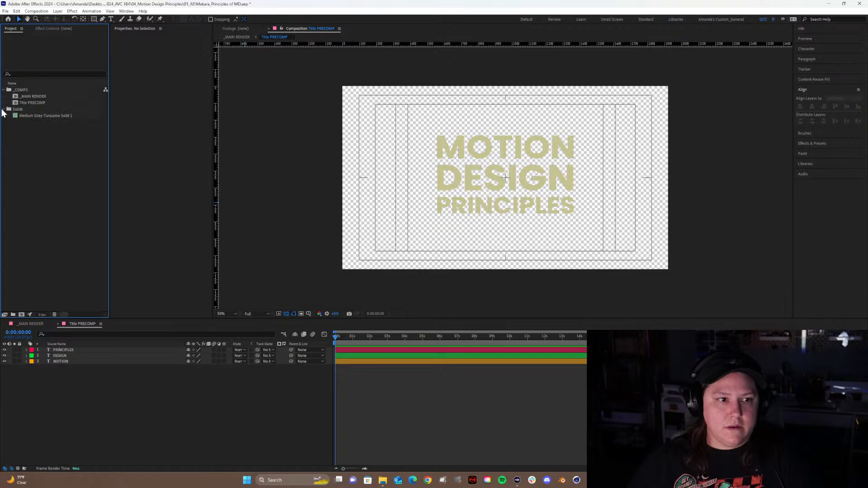
{"action": "left_click", "coordinate": [32, 115]}
{"action": "left_click_drag", "start_coordinate": [32, 115], "coordinate": [71, 392]}
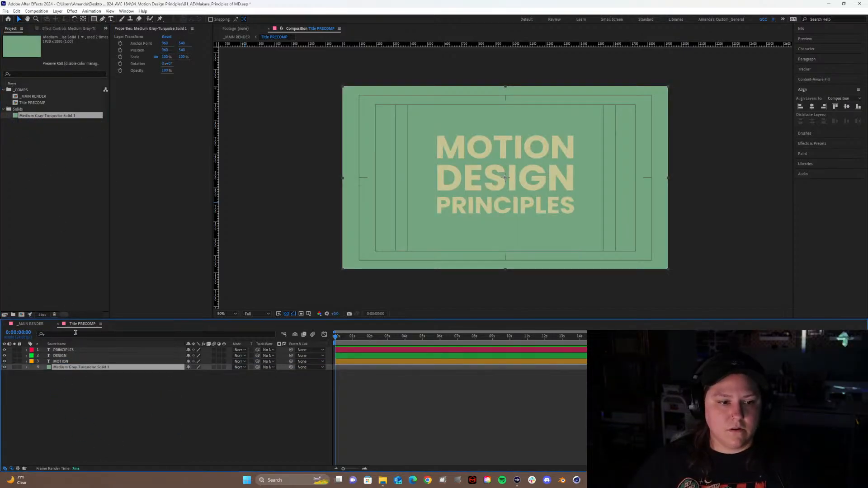
{"action": "key", "text": "Delete"}
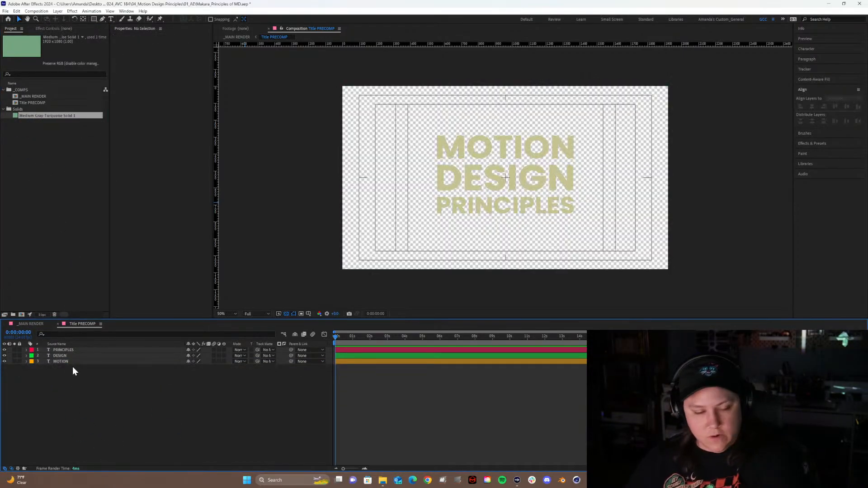
{"action": "left_click", "coordinate": [12, 325]}
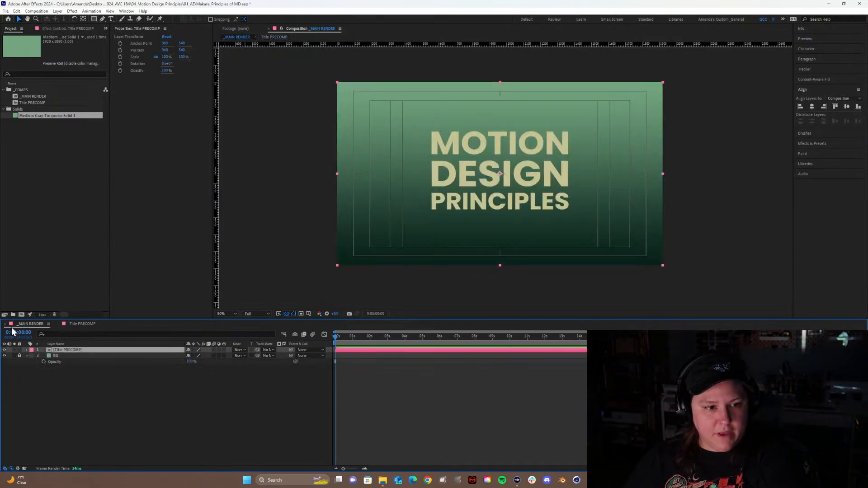
Add a new subfolder to _COMPS in the project and name it _PRECOMPS.
{"action": "left_click", "coordinate": [20, 90]}
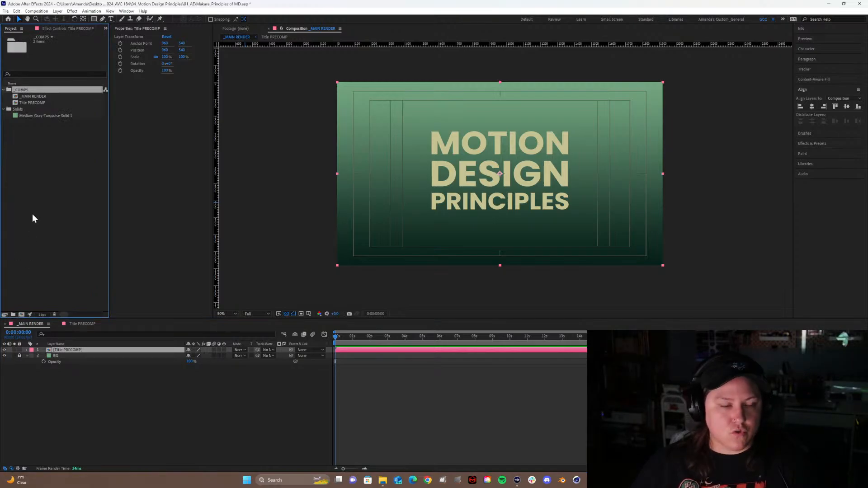
{"action": "left_click", "coordinate": [30, 174]}
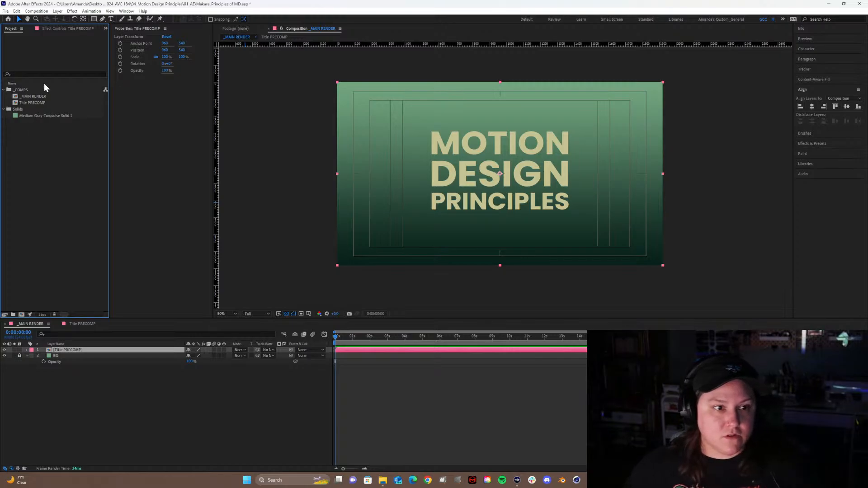
{"action": "left_click", "coordinate": [23, 90]}
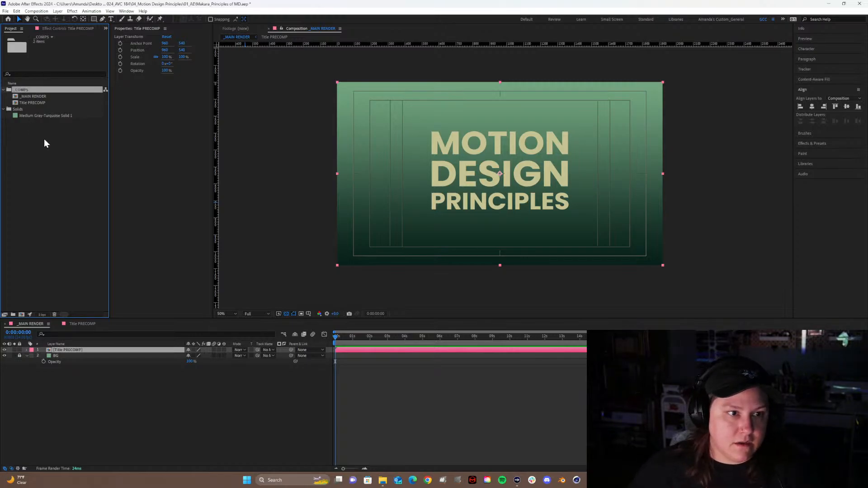
{"action": "left_click", "coordinate": [13, 315]}
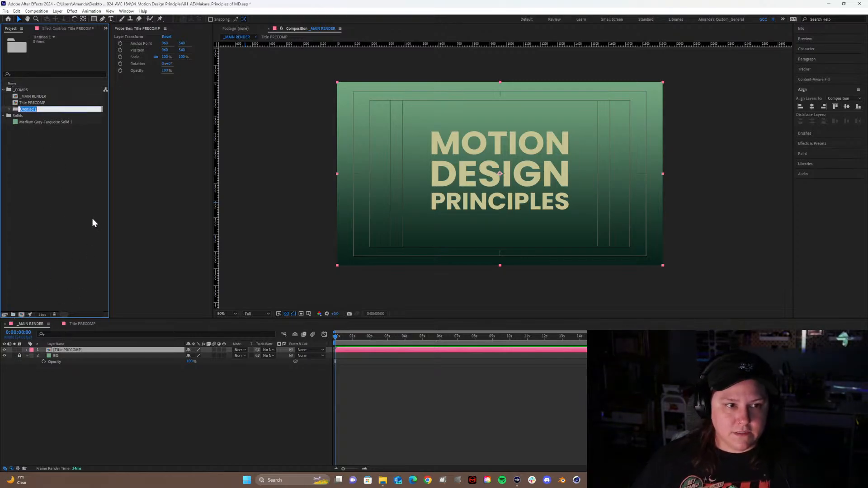
{"action": "type", "text": "_PRECOMPS"}
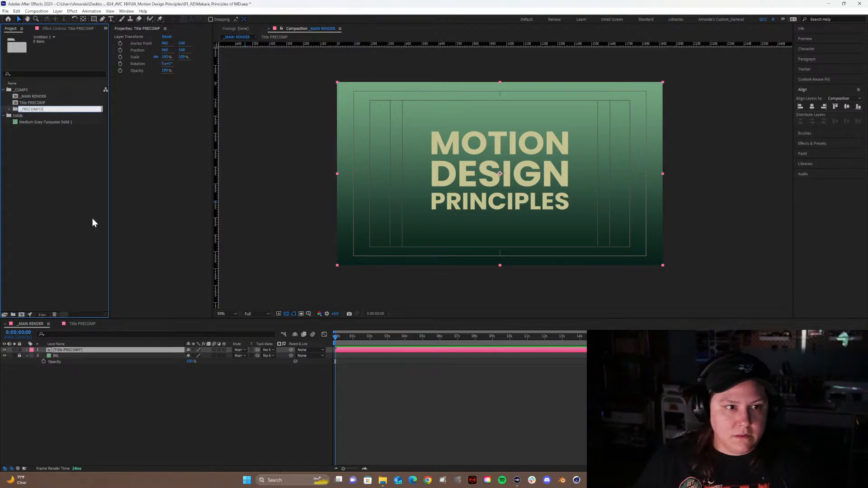
{"action": "key", "text": "BackSpace"}
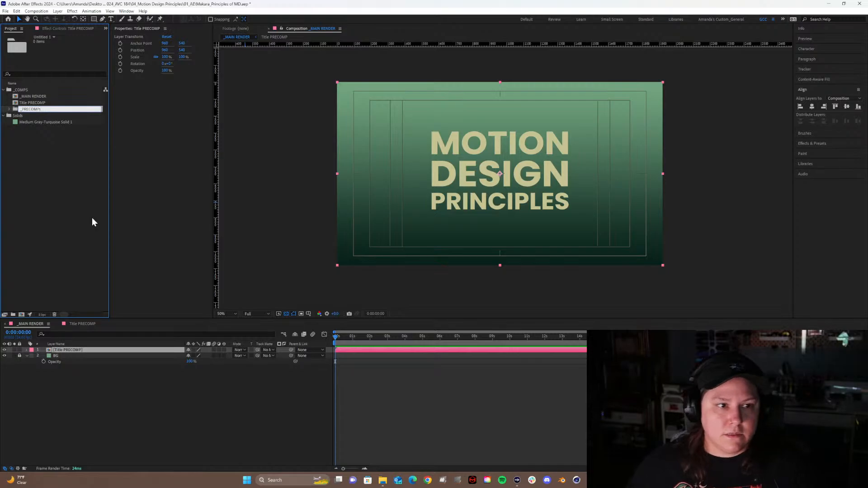
{"action": "type", "text": "S"}
{"action": "left_click", "coordinate": [36, 169]}
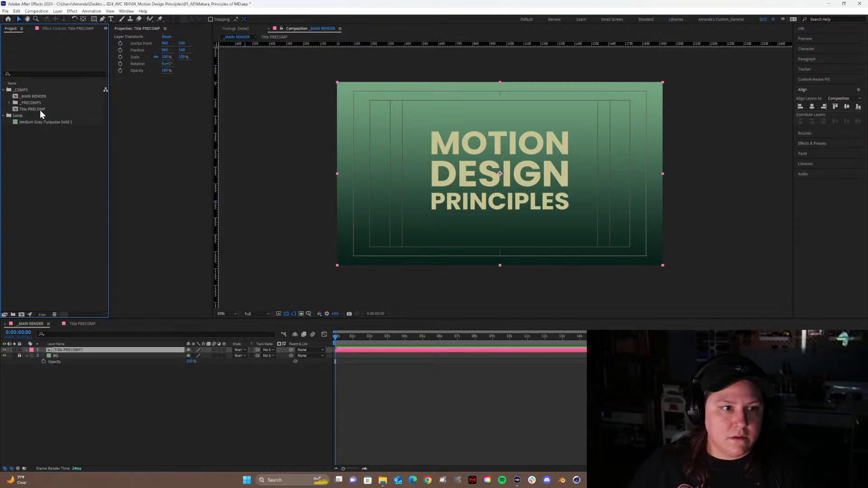
Move the Title PRECOMP composition into the _PRECOMPS folder, collapse the Solids folder, and save the project.
{"action": "left_click_drag", "start_coordinate": [38, 109], "coordinate": [39, 101]}
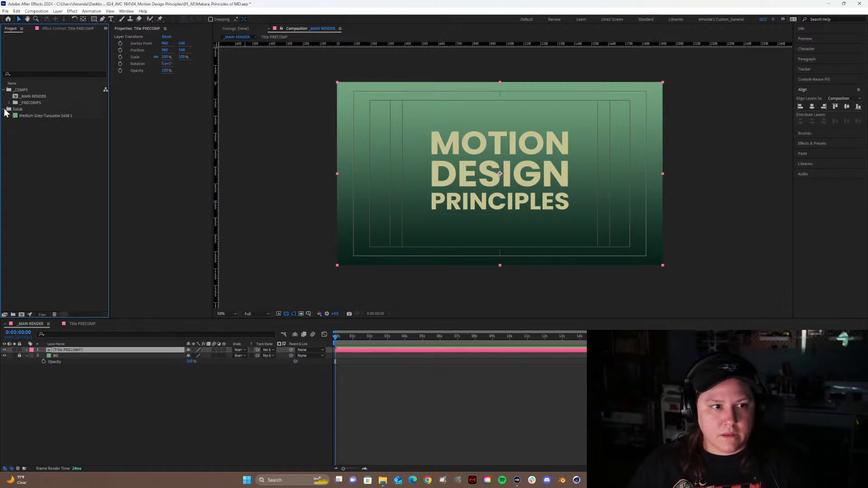
{"action": "left_click", "coordinate": [4, 109]}
{"action": "key", "text": "ctrl+s"}
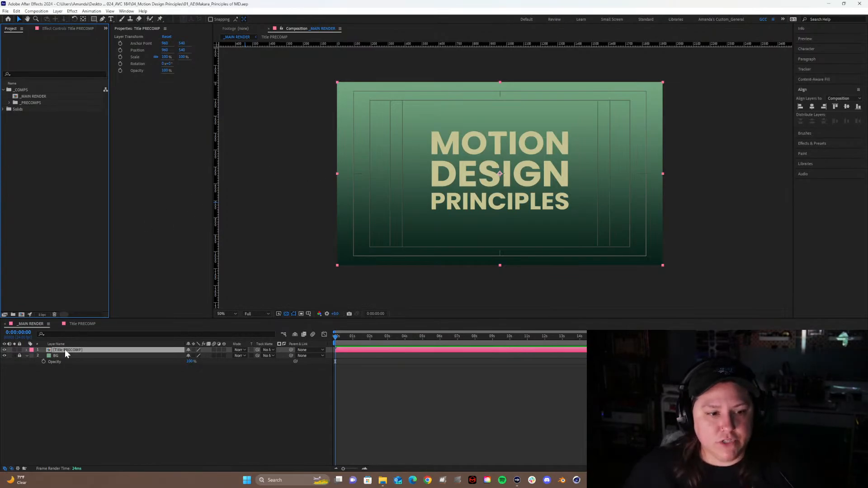
Open the Title PRECOMP composition and turn off its transparency grid.
{"action": "left_click", "coordinate": [64, 322]}
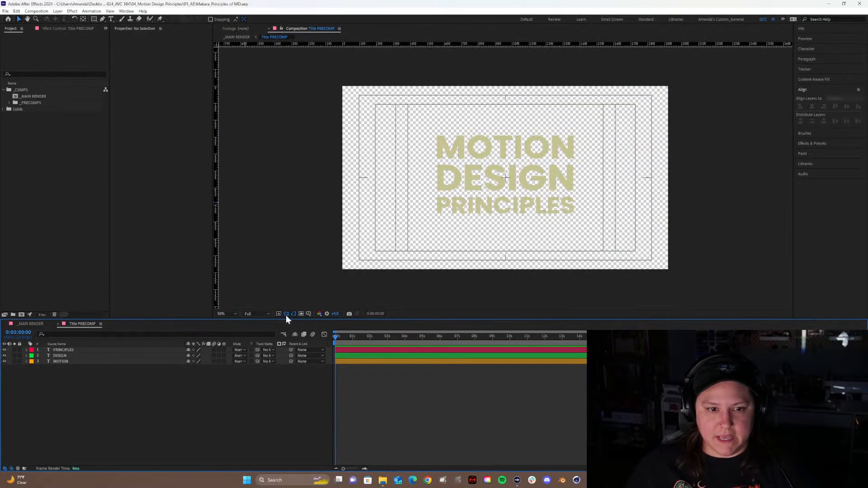
{"action": "left_click", "coordinate": [286, 314]}
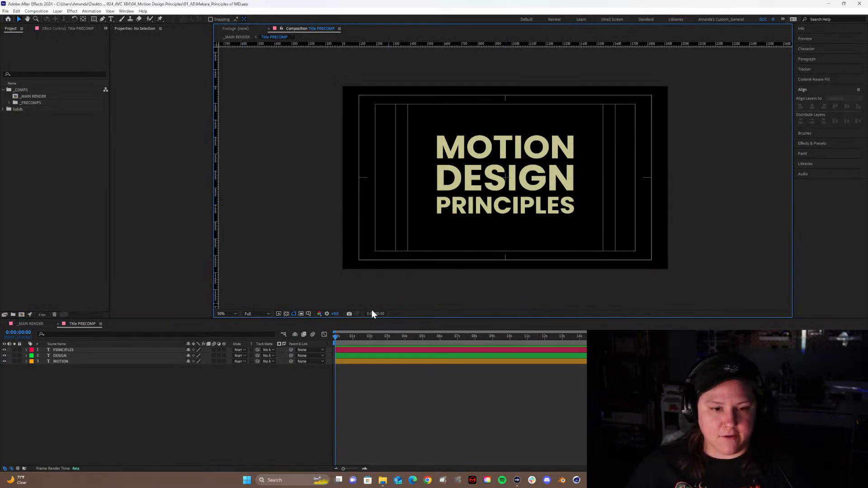
{"action": "left_click", "coordinate": [30, 324]}
{"action": "left_click", "coordinate": [89, 323]}
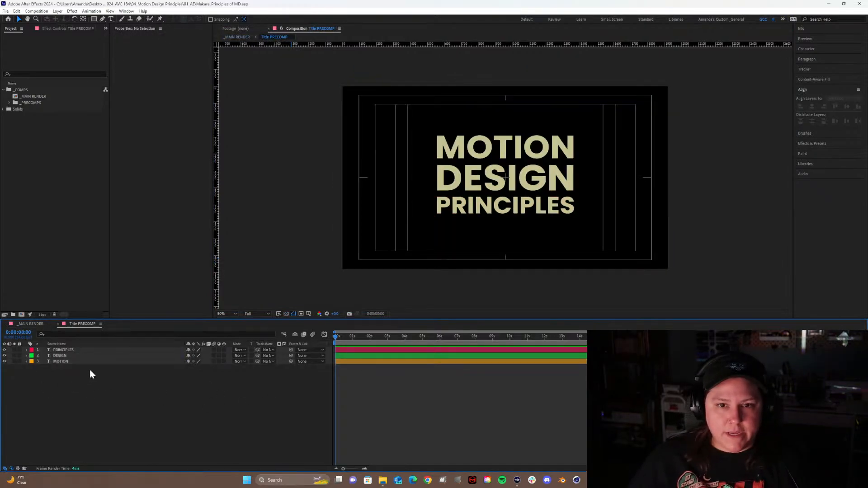
Reveal the Position property of the MOTION, DESIGN and PRINCIPLES text layers.
{"action": "left_click", "coordinate": [57, 360]}
{"action": "left_click", "coordinate": [63, 351], "text": "shift"}
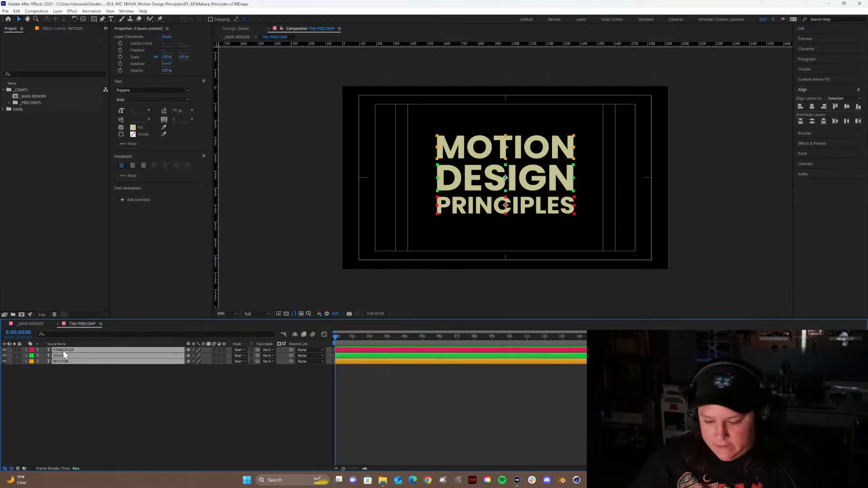
{"action": "key", "text": "p"}
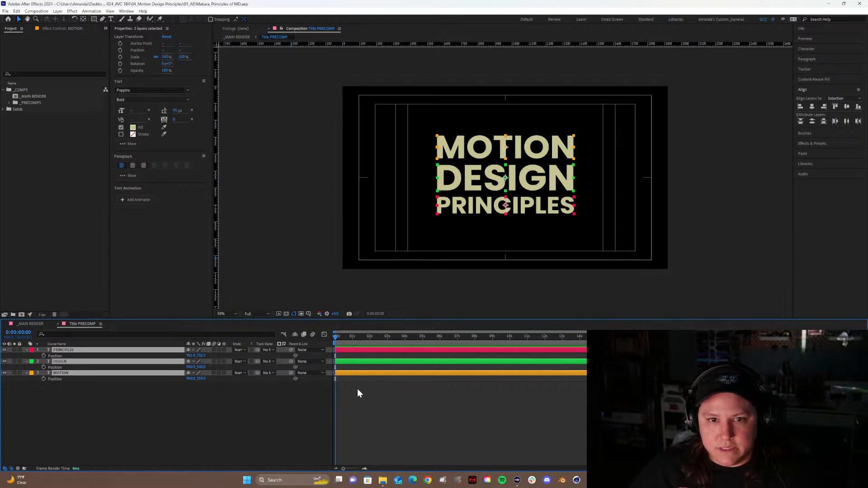
Set the Title PRECOMP composition's duration to 0:00:05:00 and preview it.
{"action": "key", "text": "ctrl+k"}
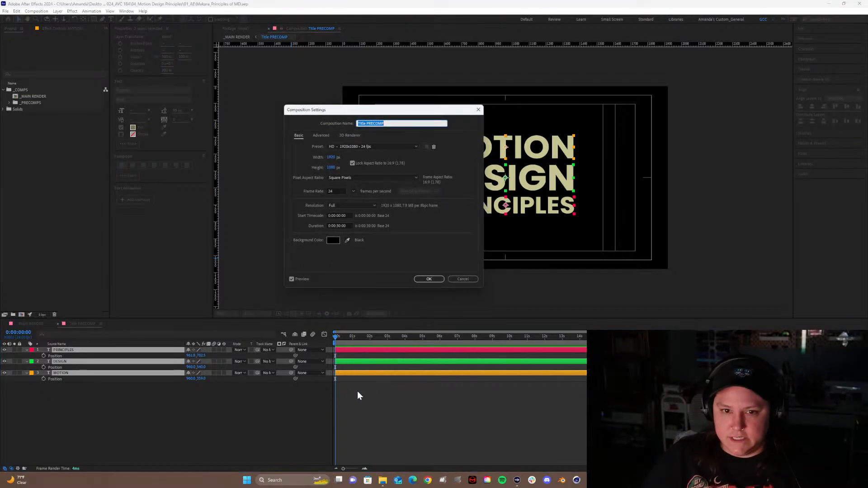
{"action": "left_click", "coordinate": [339, 226]}
{"action": "key", "text": "BackSpace"}
{"action": "key", "text": "BackSpace"}
{"action": "type", "text": "05"}
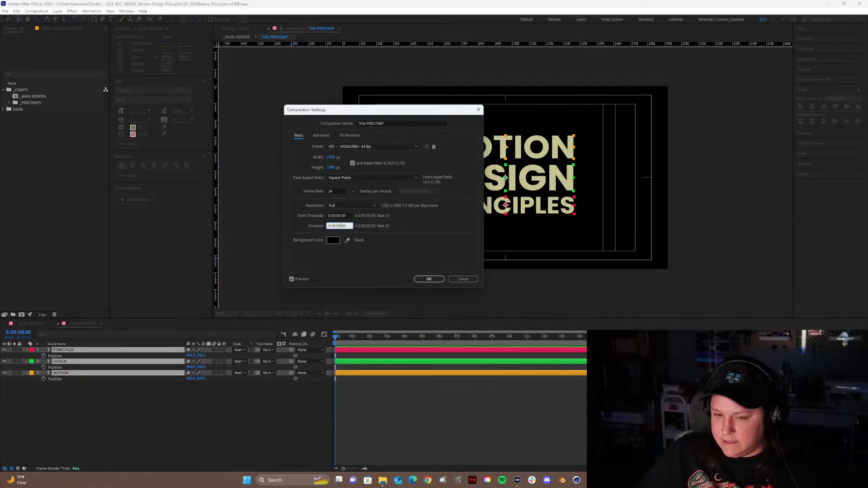
{"action": "key", "text": "Return"}
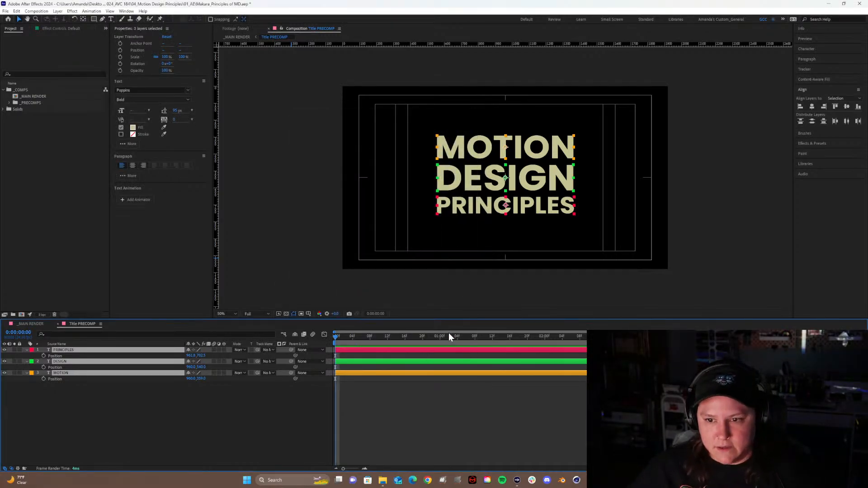
{"action": "key", "text": "space"}
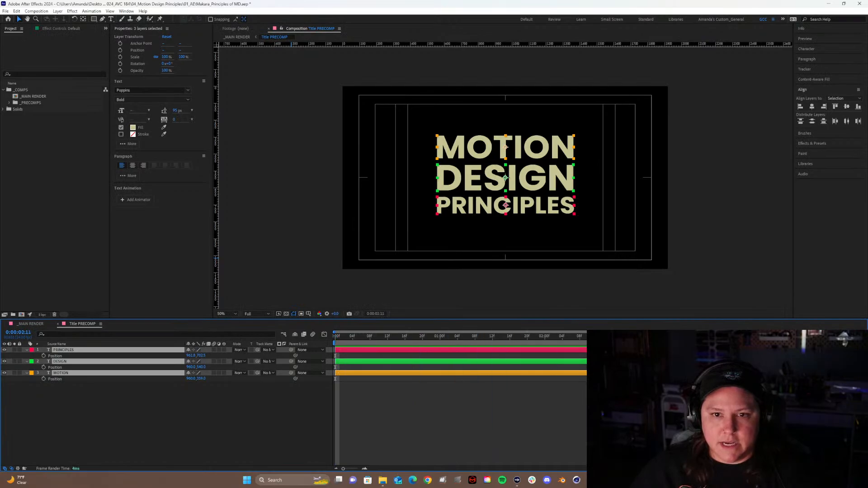
{"action": "key", "text": "space"}
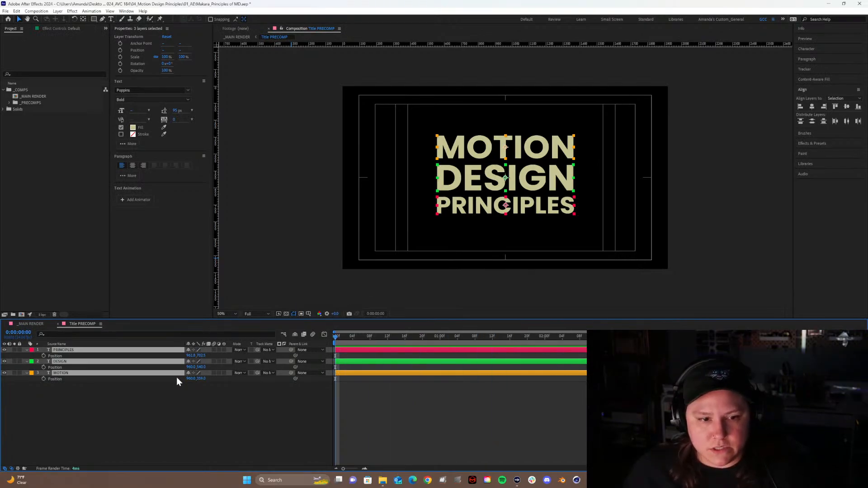
Move the current time to 0:00:01:00 in Title PRECOMP and deselect all layers.
{"action": "left_click", "coordinate": [400, 338]}
{"action": "left_click_drag", "start_coordinate": [415, 341], "coordinate": [442, 354]}
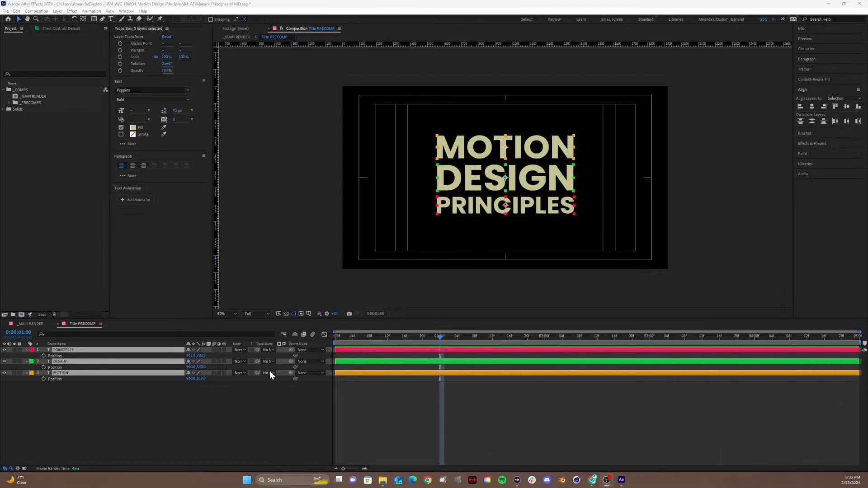
{"action": "mouse_move", "coordinate": [448, 337]}
{"action": "left_mouse_down"}
{"action": "mouse_move", "coordinate": [440, 341]}
{"action": "mouse_move", "coordinate": [465, 338]}
{"action": "mouse_move", "coordinate": [438, 338]}
{"action": "left_mouse_up"}
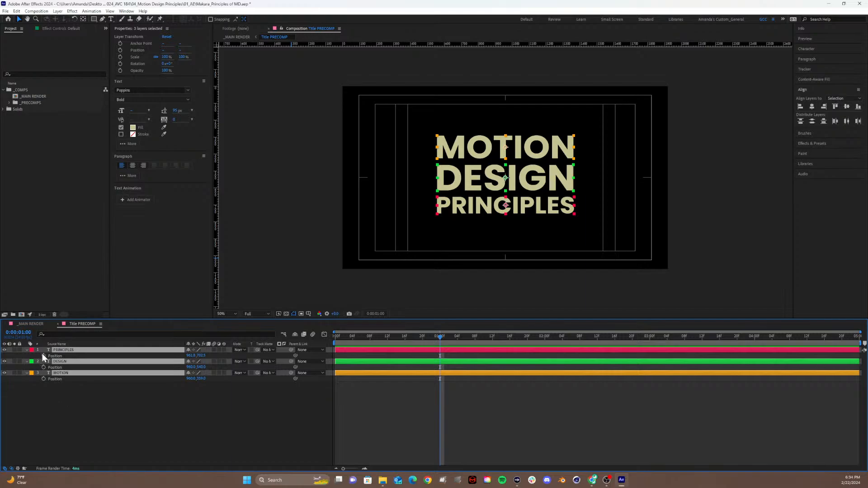
{"action": "left_click", "coordinate": [108, 419]}
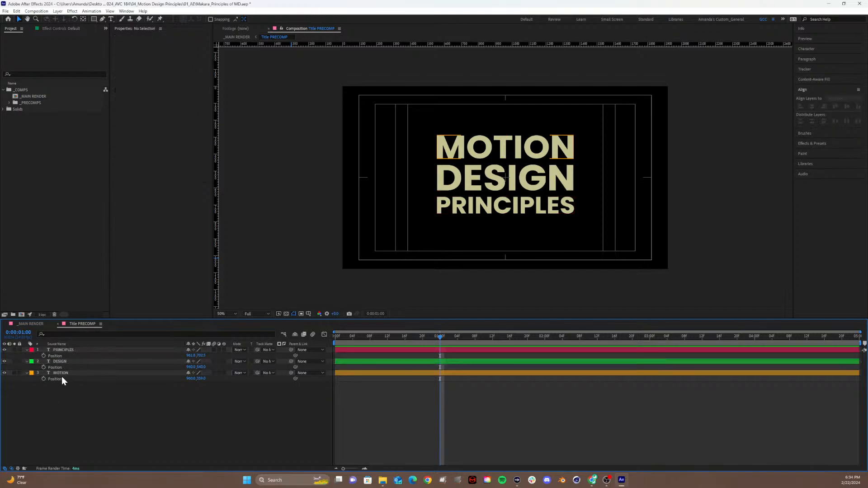
Reorder the text layers so the stack reads MOTION, DESIGN, PRINCIPLES from top to bottom.
{"action": "left_click", "coordinate": [67, 351]}
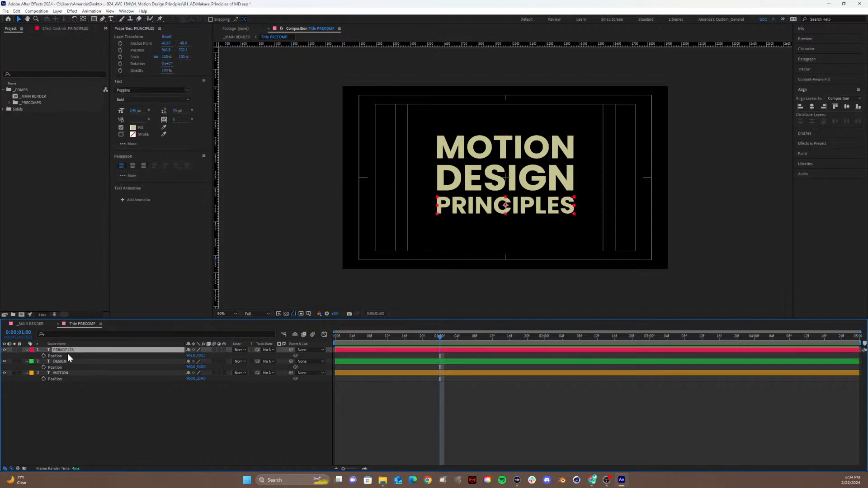
{"action": "left_click", "coordinate": [66, 361]}
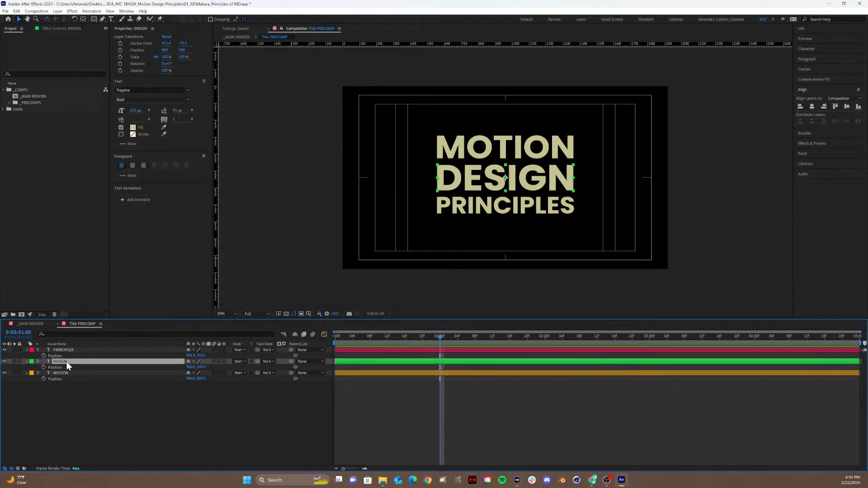
{"action": "left_click", "coordinate": [65, 374]}
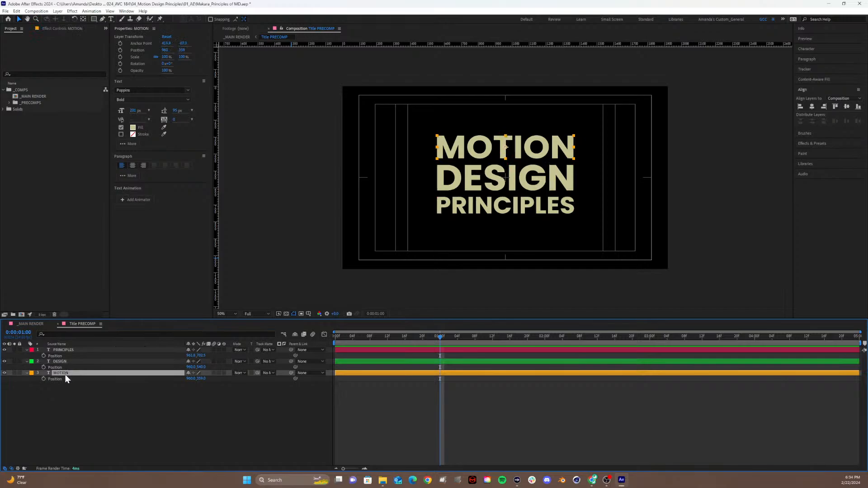
{"action": "left_click_drag", "start_coordinate": [65, 374], "coordinate": [63, 357]}
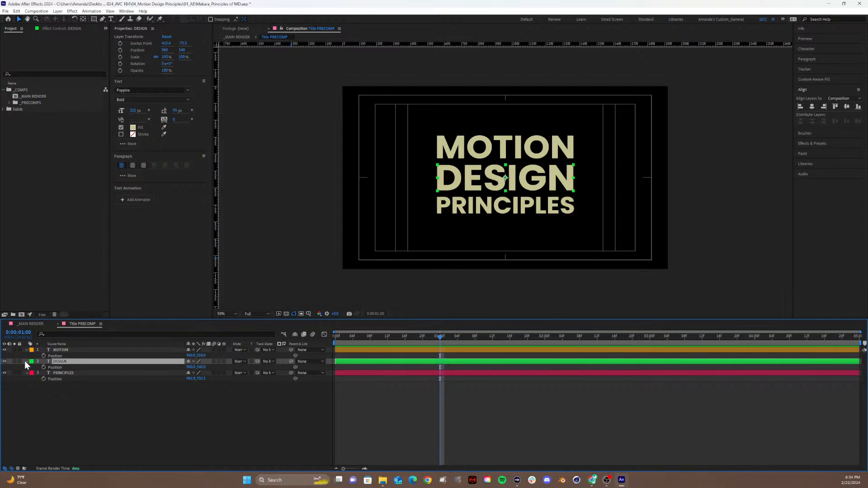
Separate the Position dimensions of the MOTION, DESIGN and PRINCIPLES layers into X and Y.
{"action": "left_click", "coordinate": [60, 349]}
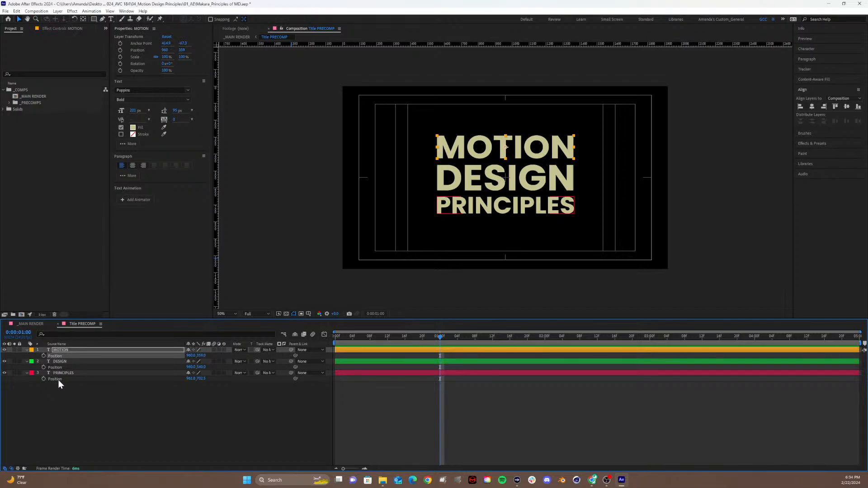
{"action": "left_click", "coordinate": [59, 373], "text": "ctrl"}
{"action": "left_click", "coordinate": [59, 368], "text": "ctrl"}
{"action": "right_click", "coordinate": [59, 367]}
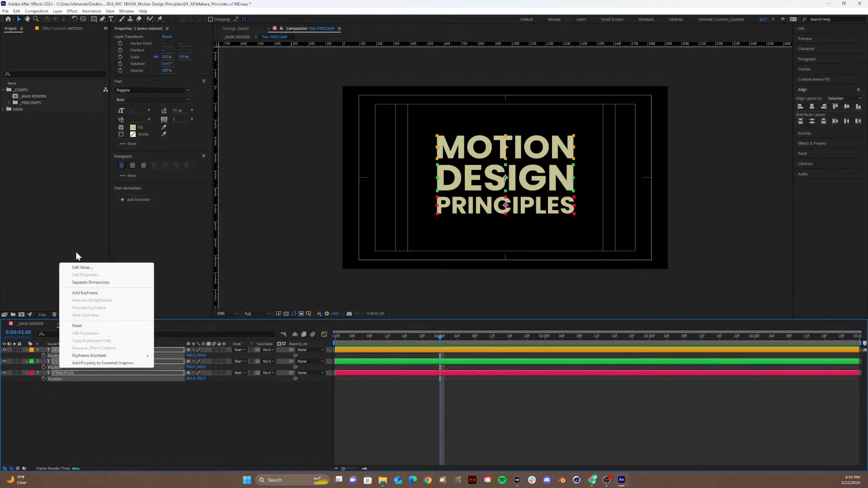
{"action": "left_click", "coordinate": [78, 282]}
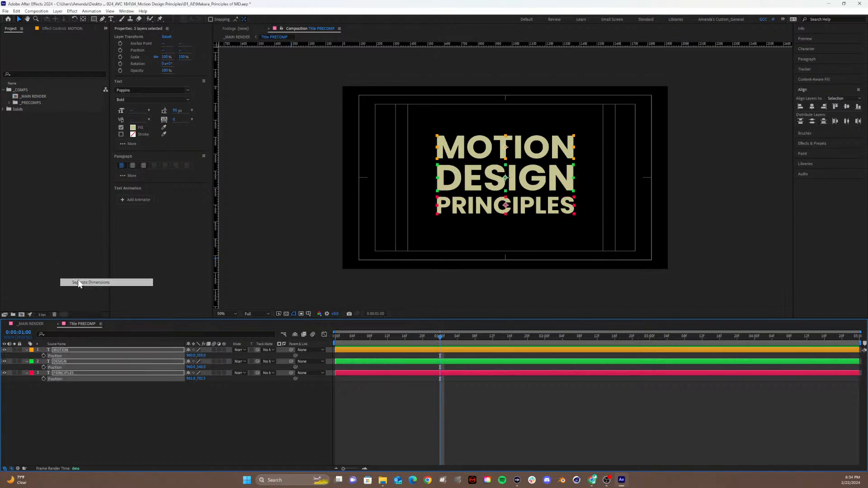
{"action": "left_click", "coordinate": [75, 440]}
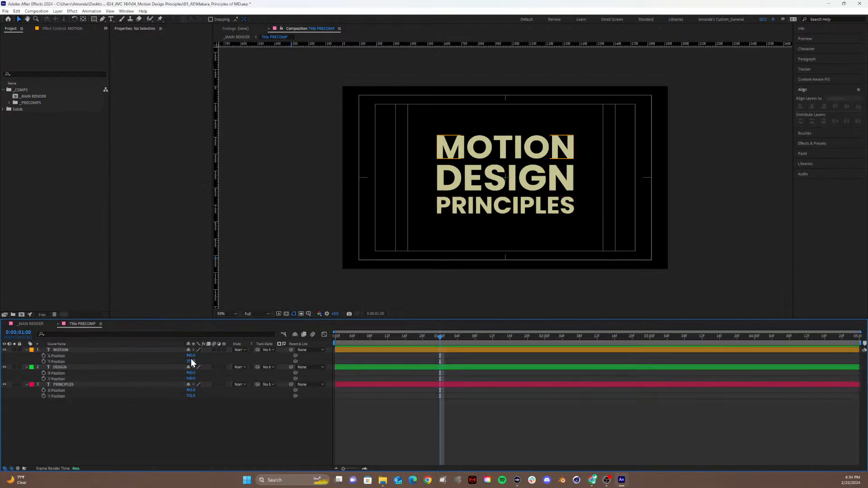
Add keyframes at 0:00:01:00 for MOTION's Y Position, DESIGN's X Position and PRINCIPLES' Y Position.
{"action": "left_click", "coordinate": [43, 362]}
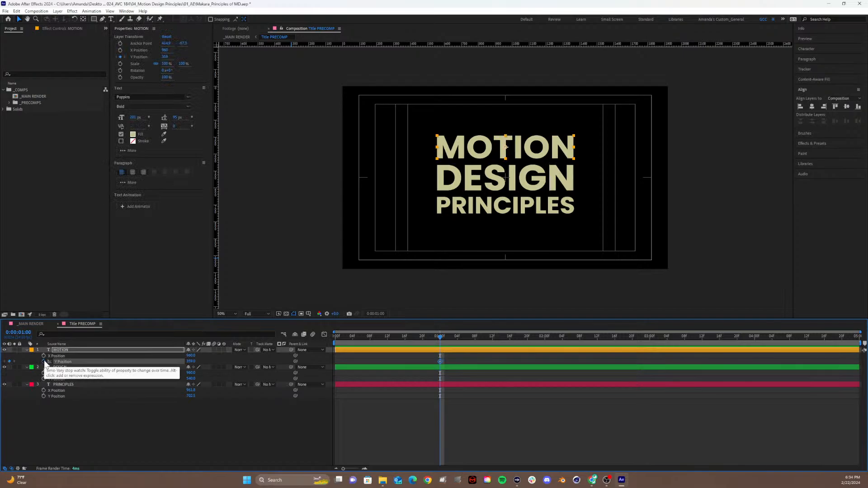
{"action": "left_click", "coordinate": [43, 373]}
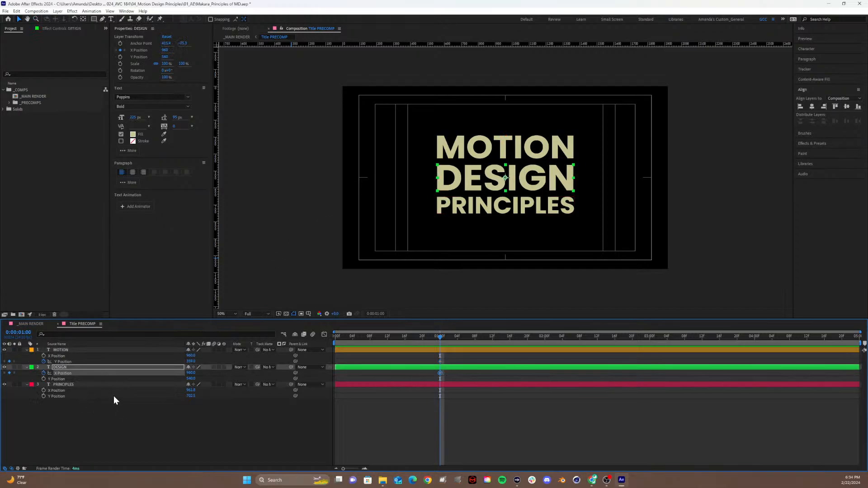
{"action": "left_click", "coordinate": [42, 396]}
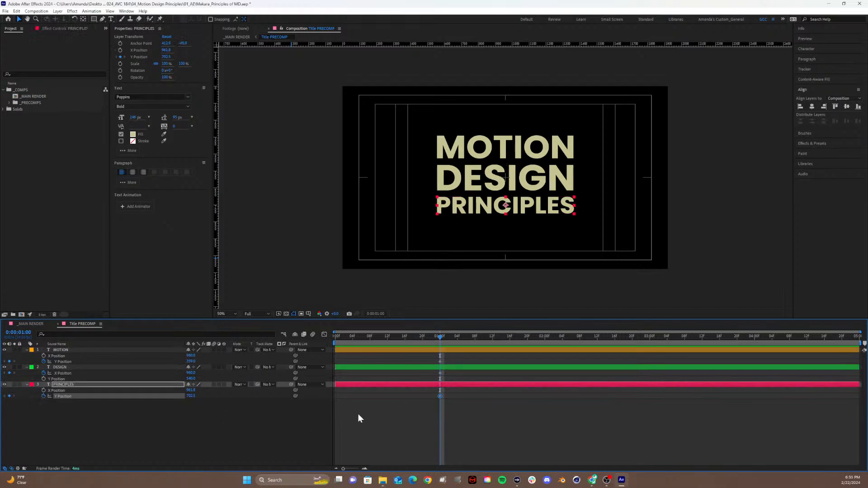
At 0:00:00:00, show only the keyframed properties and set MOTION's Y Position to about -172, above the frame.
{"action": "left_click_drag", "start_coordinate": [437, 337], "coordinate": [274, 359]}
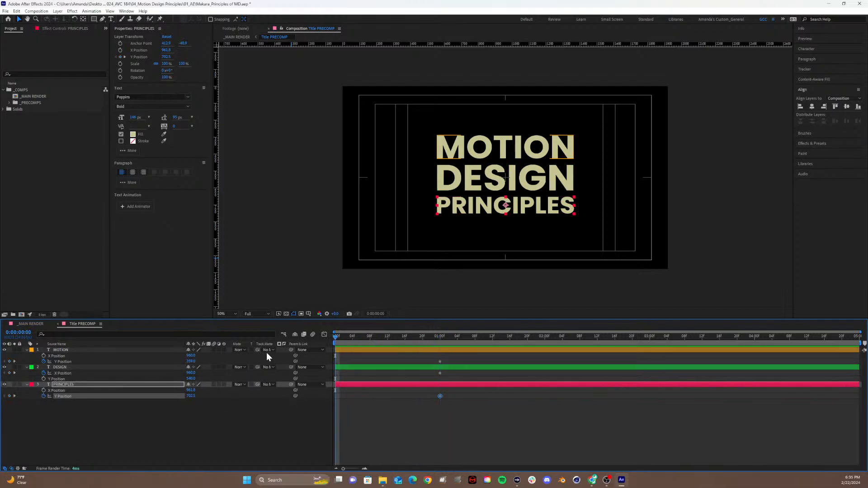
{"action": "left_click", "coordinate": [88, 351], "text": "shift"}
{"action": "key", "text": "u"}
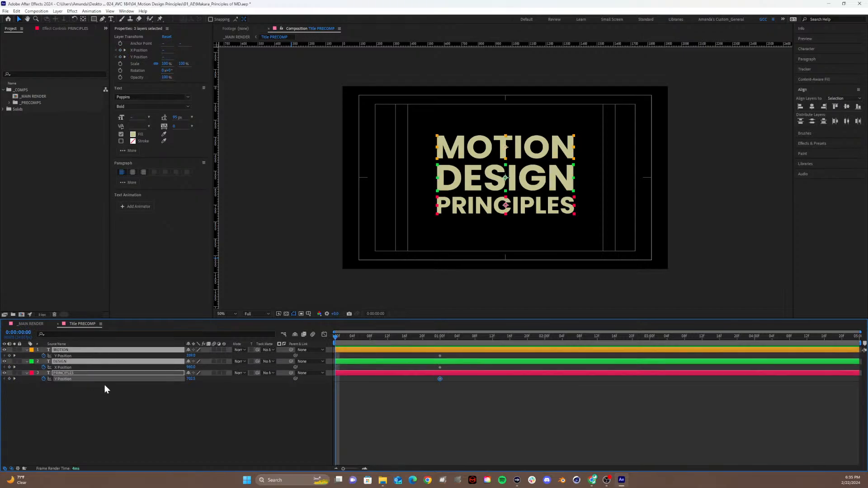
{"action": "left_click", "coordinate": [132, 411]}
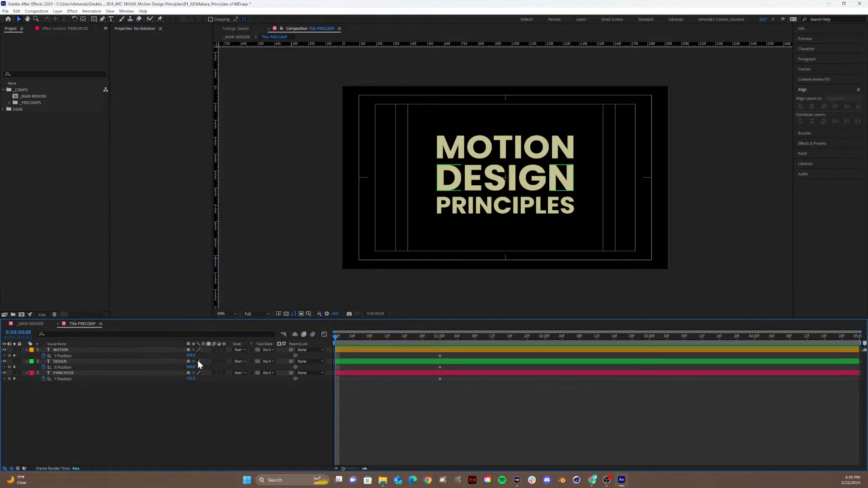
{"action": "left_click_drag", "start_coordinate": [191, 355], "coordinate": [57, 378]}
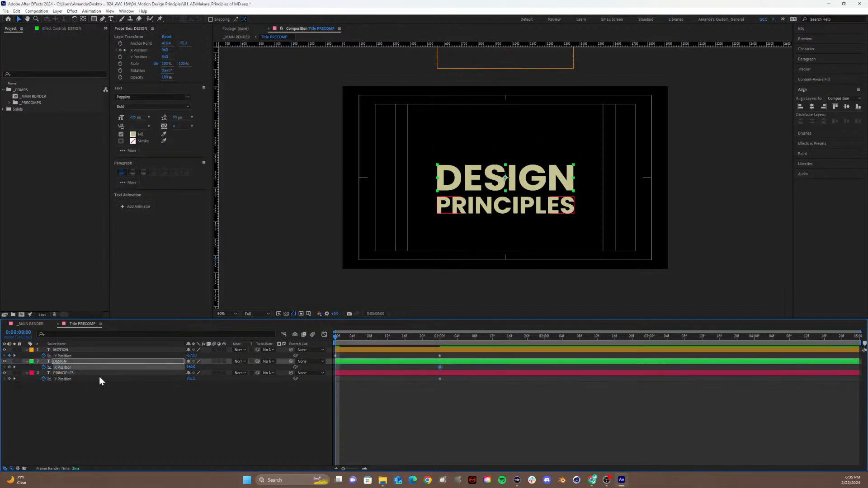
Set DESIGN's X Position to -550 at 0:00:00:00, then try moving the layer in the viewer and undo that move.
{"action": "left_click_drag", "start_coordinate": [190, 367], "coordinate": [3, 336]}
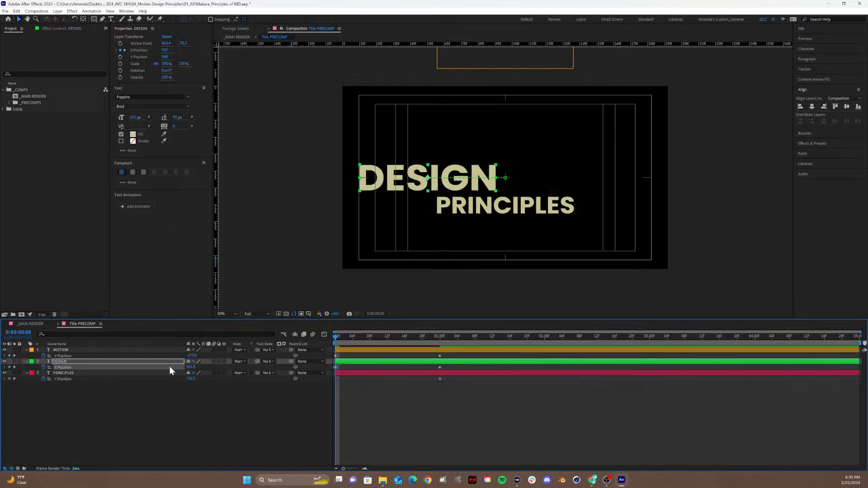
{"action": "left_click_drag", "start_coordinate": [190, 367], "coordinate": [136, 367]}
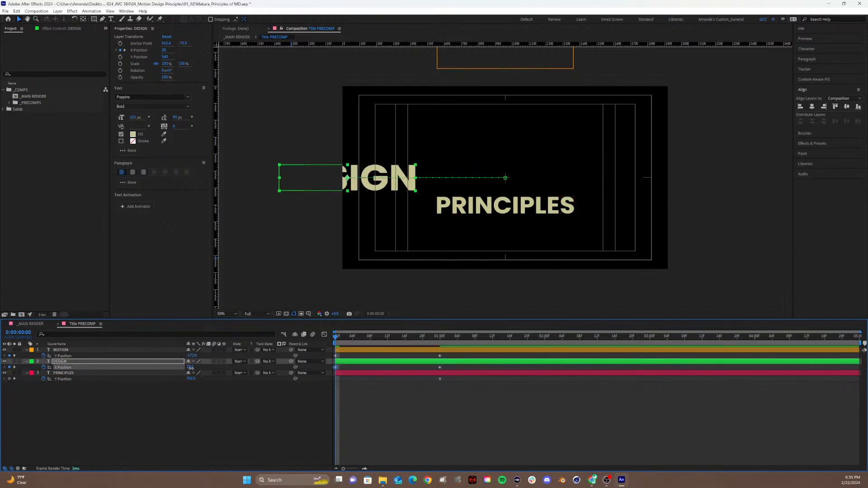
{"action": "mouse_move", "coordinate": [190, 367]}
{"action": "left_mouse_down"}
{"action": "mouse_move", "coordinate": [159, 375]}
{"action": "mouse_move", "coordinate": [193, 368]}
{"action": "mouse_move", "coordinate": [179, 369]}
{"action": "left_mouse_up"}
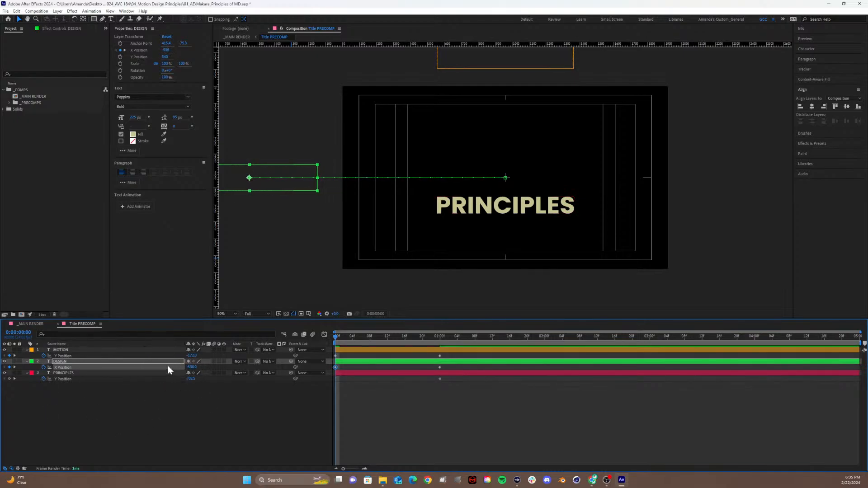
{"action": "left_click", "coordinate": [192, 367]}
{"action": "type", "text": "-550.0"}
{"action": "key", "text": "Return"}
{"action": "left_click_drag", "start_coordinate": [245, 181], "coordinate": [298, 186]}
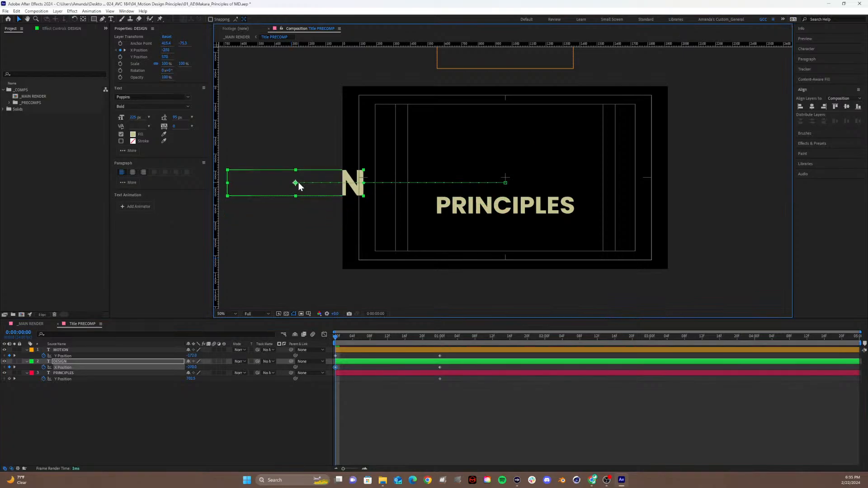
{"action": "key", "text": "ctrl+z"}
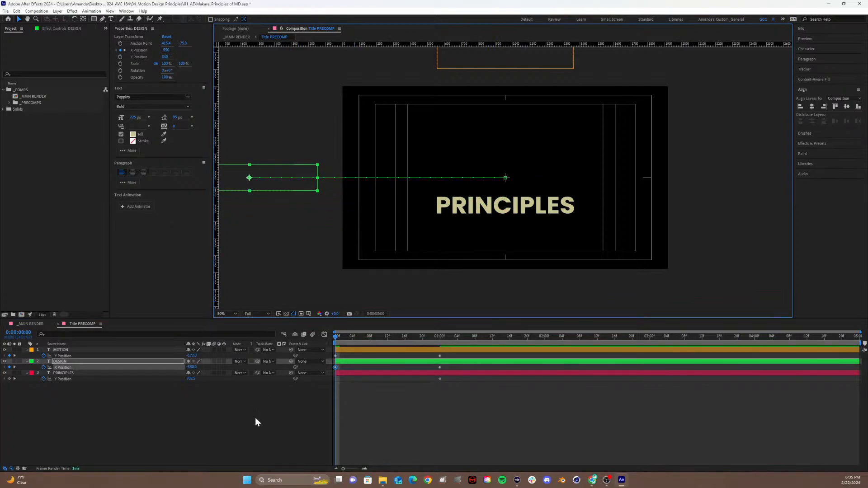
At 0:00:00:00, set the PRINCIPLES layer's Y Position so the word sits below the frame, and preview the entrance animation.
{"action": "left_click", "coordinate": [202, 404]}
{"action": "left_click", "coordinate": [85, 372]}
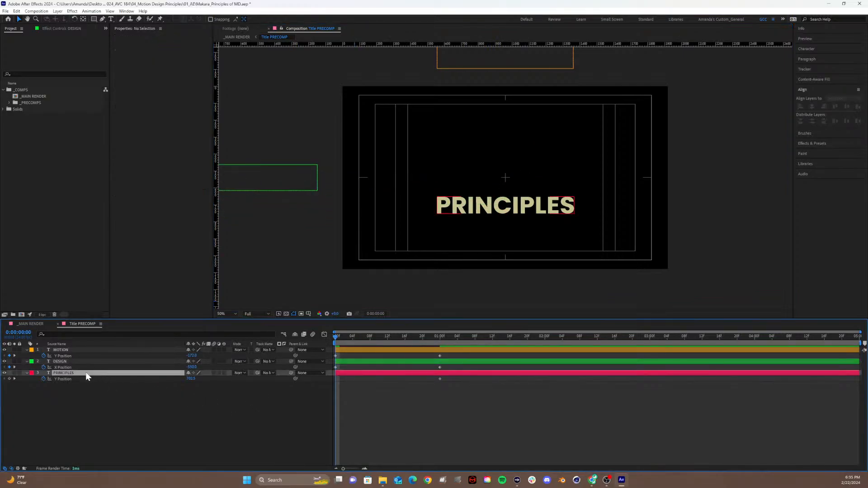
{"action": "left_click", "coordinate": [194, 379]}
{"action": "left_click_drag", "start_coordinate": [194, 381], "coordinate": [370, 365]}
{"action": "key", "text": "space"}
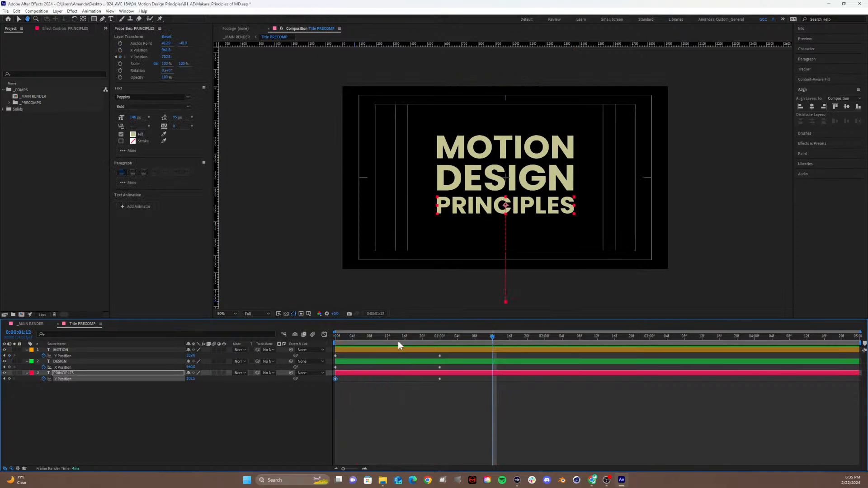
{"action": "left_click_drag", "start_coordinate": [398, 341], "coordinate": [527, 380]}
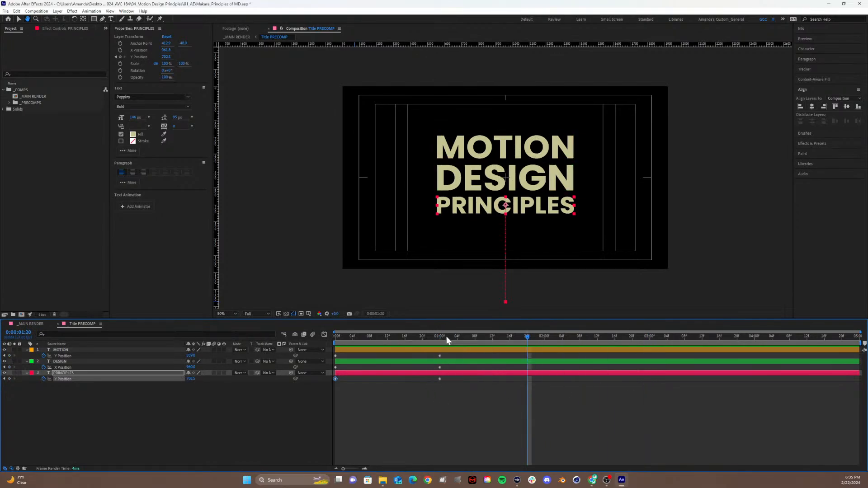
Copy the 0:00:01:00 position keyframes of MOTION, DESIGN and PRINCIPLES to 0:00:04:00, and scrub through the animation.
{"action": "left_click_drag", "start_coordinate": [446, 336], "coordinate": [753, 349]}
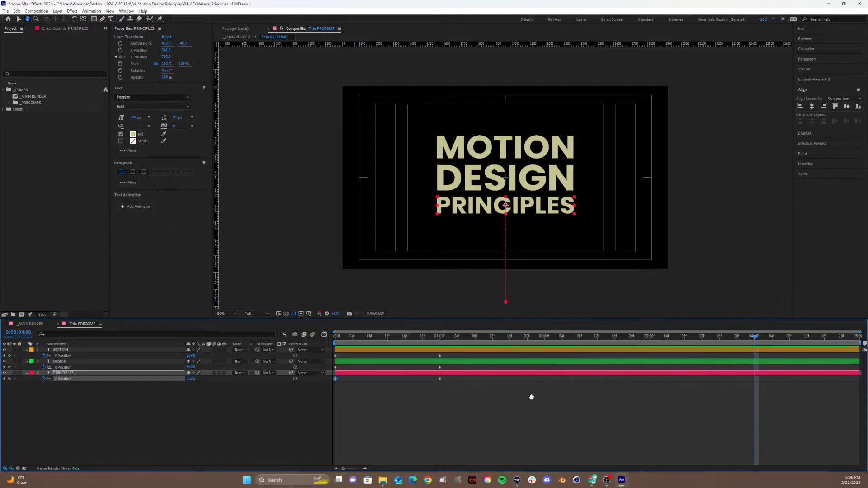
{"action": "left_click", "coordinate": [439, 356]}
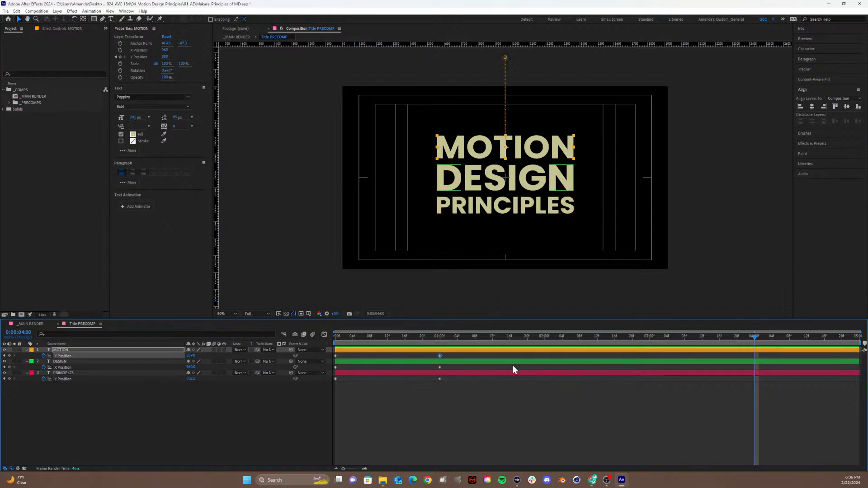
{"action": "left_click", "coordinate": [440, 367]}
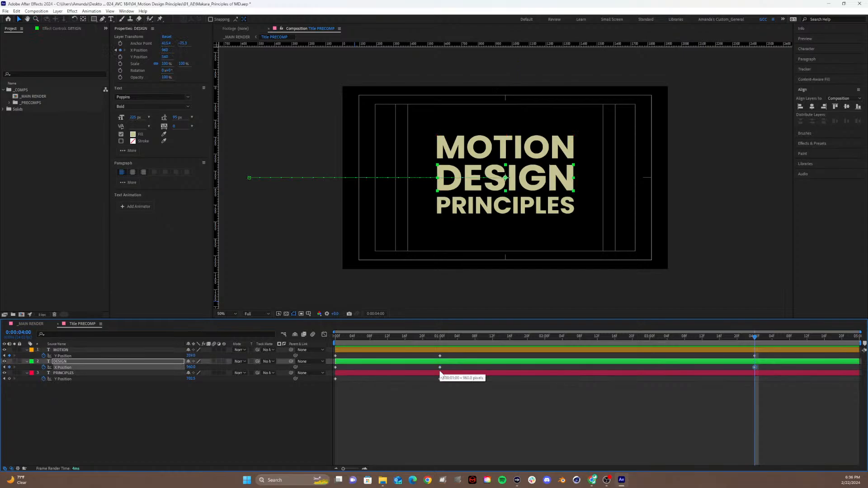
{"action": "left_click", "coordinate": [439, 379]}
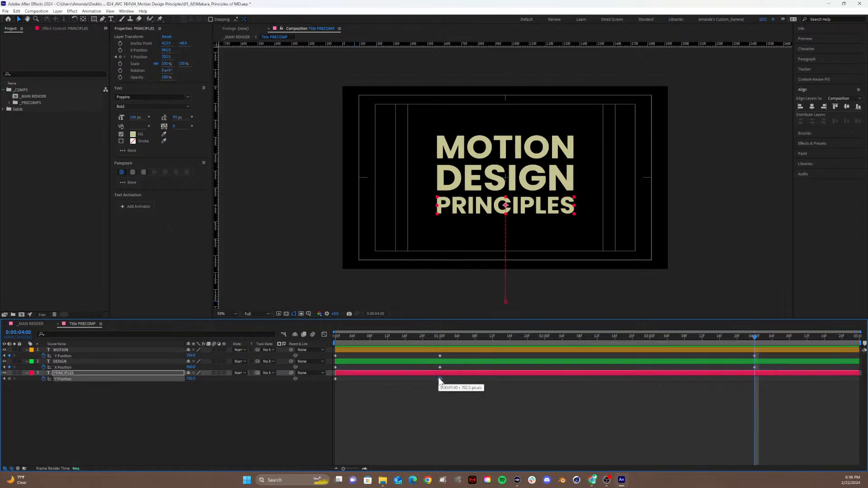
{"action": "left_click", "coordinate": [401, 336]}
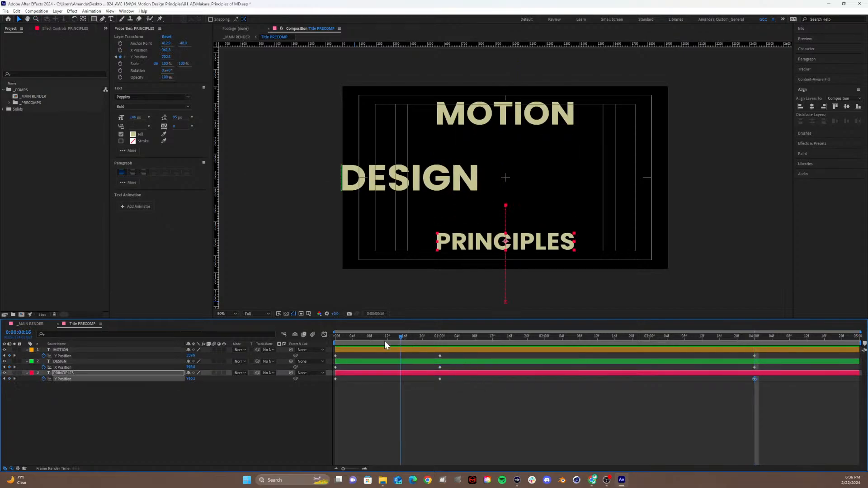
{"action": "left_click_drag", "start_coordinate": [384, 342], "coordinate": [765, 333]}
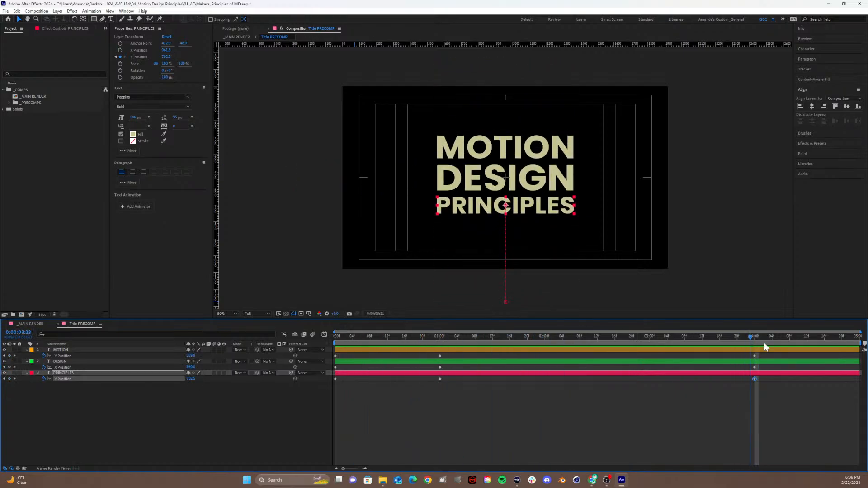
At the last frame, 0:00:04:23, move PRINCIPLES below the frame by raising its Y Position value.
{"action": "key", "text": "End"}
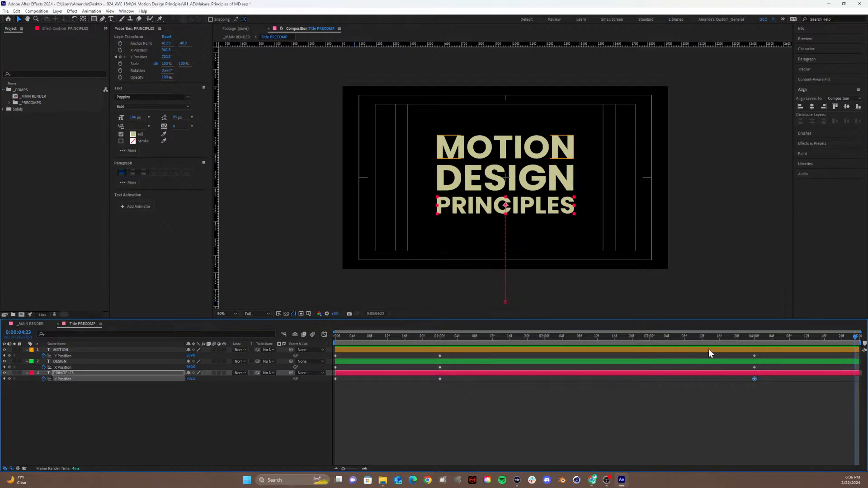
{"action": "left_click_drag", "start_coordinate": [750, 337], "coordinate": [856, 336]}
{"action": "left_click", "coordinate": [754, 349]}
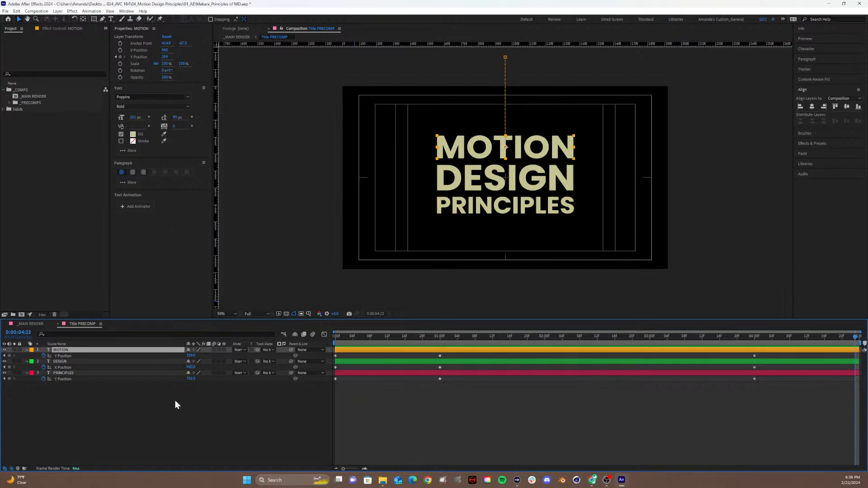
{"action": "left_click_drag", "start_coordinate": [188, 379], "coordinate": [346, 375]}
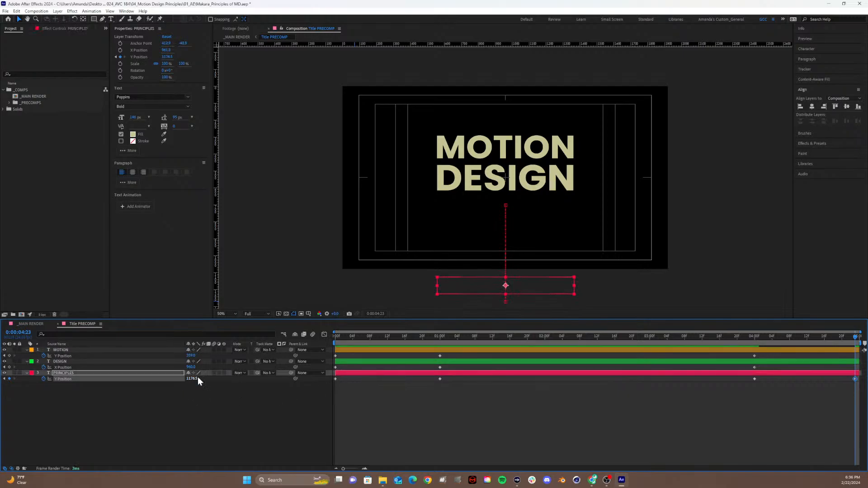
At 0:00:04:23, move DESIGN off the right of the frame (X about 2475) and MOTION above it (Y about -183), then preview.
{"action": "left_click_drag", "start_coordinate": [190, 367], "coordinate": [657, 333]}
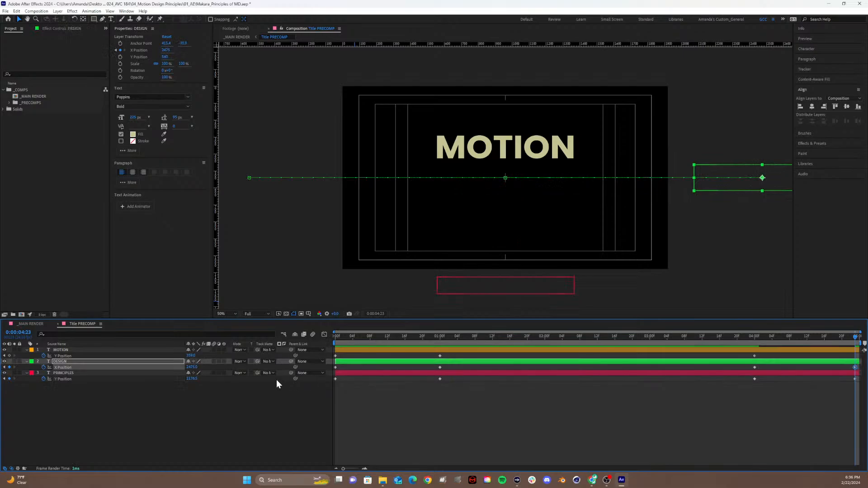
{"action": "left_click_drag", "start_coordinate": [189, 357], "coordinate": [39, 369]}
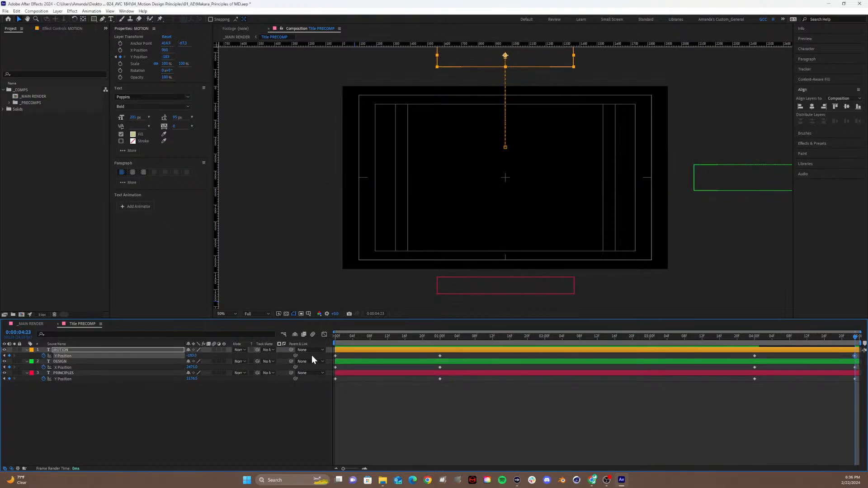
{"action": "left_click_drag", "start_coordinate": [370, 336], "coordinate": [269, 362]}
{"action": "key", "text": "space"}
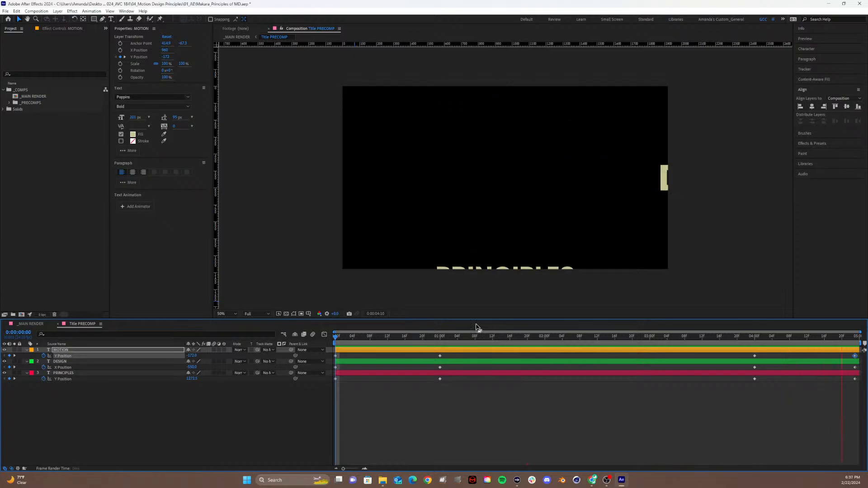
{"action": "key", "text": "space"}
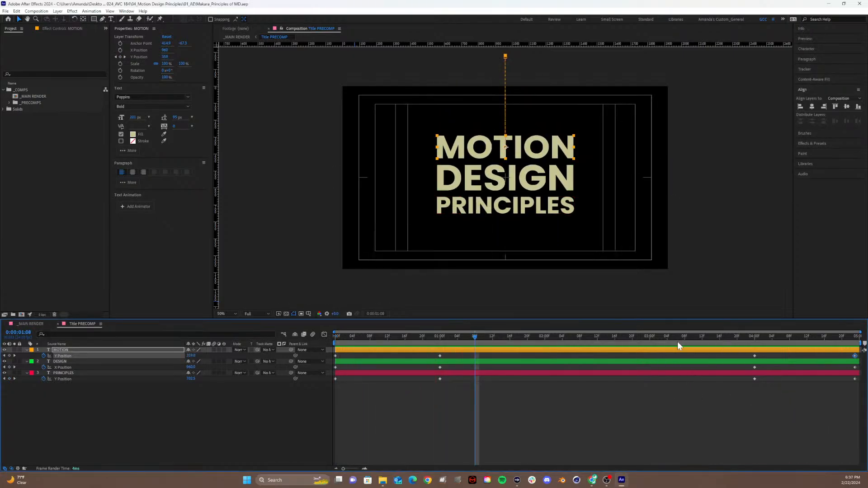
Shift the last two position keyframes of all three text layers one second earlier so the exit starts at 3:00.
{"action": "mouse_move", "coordinate": [667, 341]}
{"action": "left_mouse_down"}
{"action": "mouse_move", "coordinate": [645, 351]}
{"action": "mouse_move", "coordinate": [651, 342]}
{"action": "left_mouse_up"}
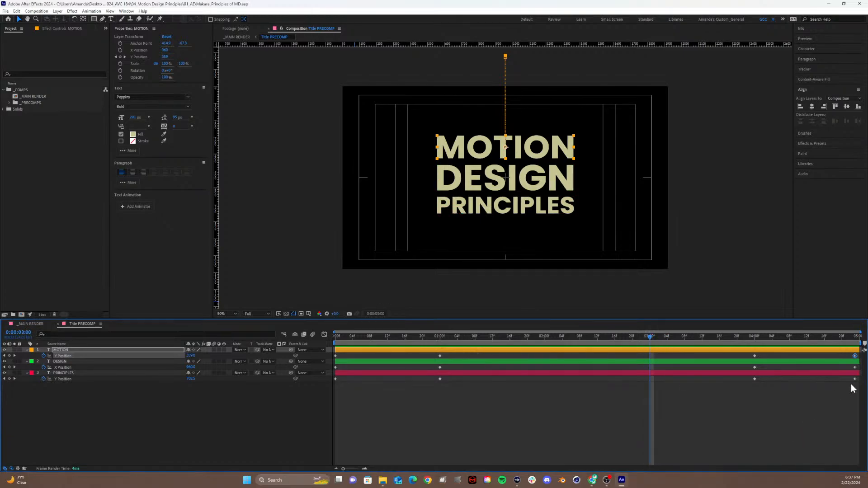
{"action": "left_click_drag", "start_coordinate": [748, 353], "coordinate": [860, 391]}
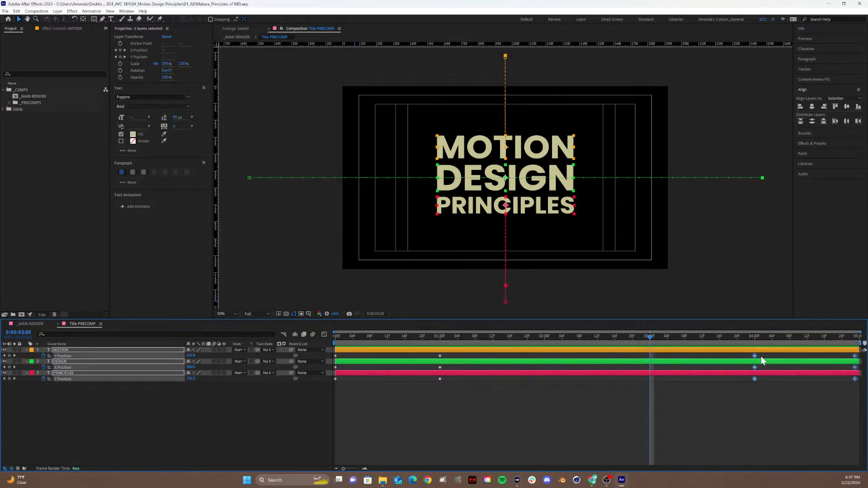
{"action": "left_click_drag", "start_coordinate": [755, 356], "coordinate": [755, 338]}
End the work area at 0:00:04:00 and preview the title animation.
{"action": "left_click_drag", "start_coordinate": [733, 376], "coordinate": [752, 357]}
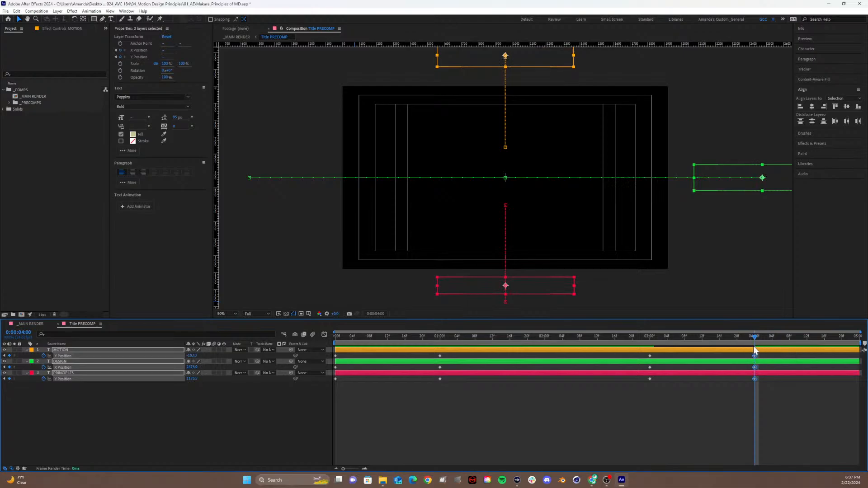
{"action": "key", "text": "n"}
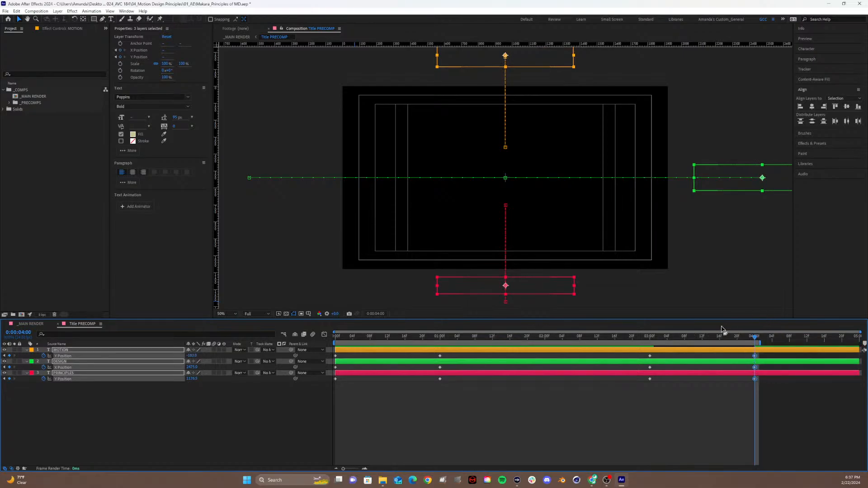
{"action": "key", "text": "space"}
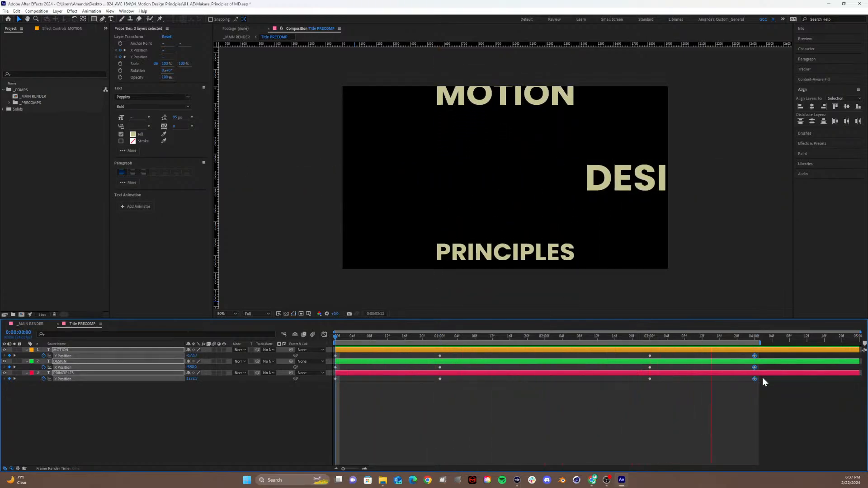
Apply Easy Ease to the 1:00 and 3:00 position keyframes of all three text layers and open the Graph Editor.
{"action": "left_click_drag", "start_coordinate": [668, 392], "coordinate": [364, 344]}
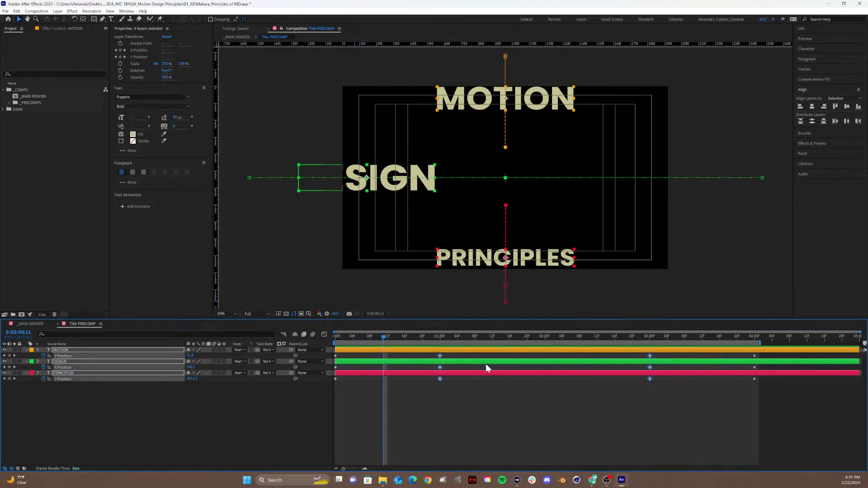
{"action": "key", "text": "F9"}
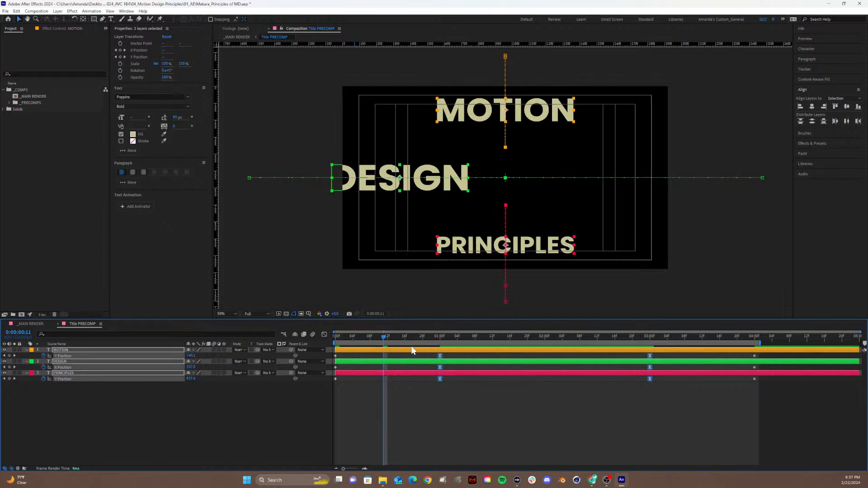
{"action": "left_click", "coordinate": [324, 335]}
{"action": "left_click", "coordinate": [400, 361]}
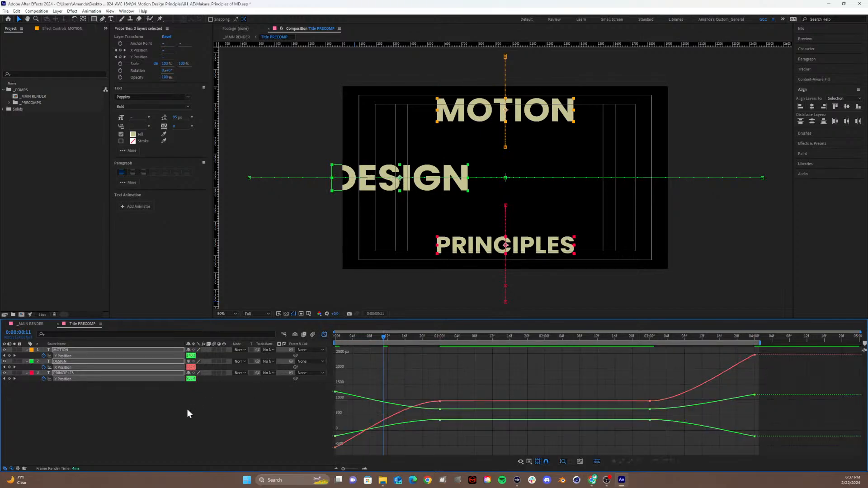
In MOTION's Y Position value graph, lengthen the 1:00 keyframe's incoming handle back to about 0:05 and preview the motion.
{"action": "left_click", "coordinate": [187, 409]}
{"action": "left_click", "coordinate": [62, 356]}
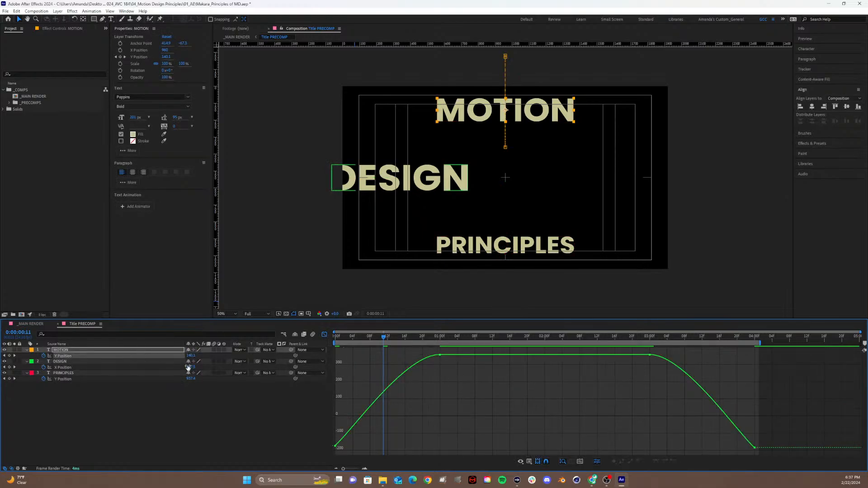
{"action": "double_click", "coordinate": [426, 361]}
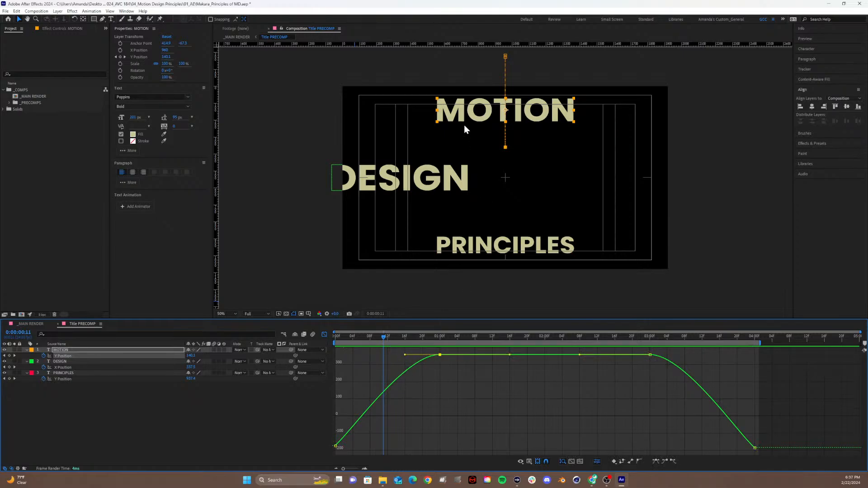
{"action": "left_click", "coordinate": [404, 355]}
{"action": "left_click", "coordinate": [447, 357]}
{"action": "right_click", "coordinate": [457, 385]}
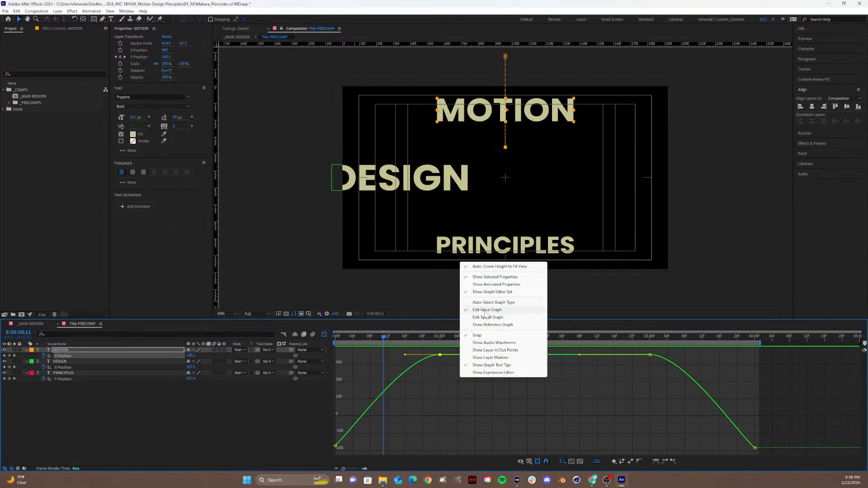
{"action": "left_click", "coordinate": [434, 377]}
{"action": "left_click", "coordinate": [444, 355]}
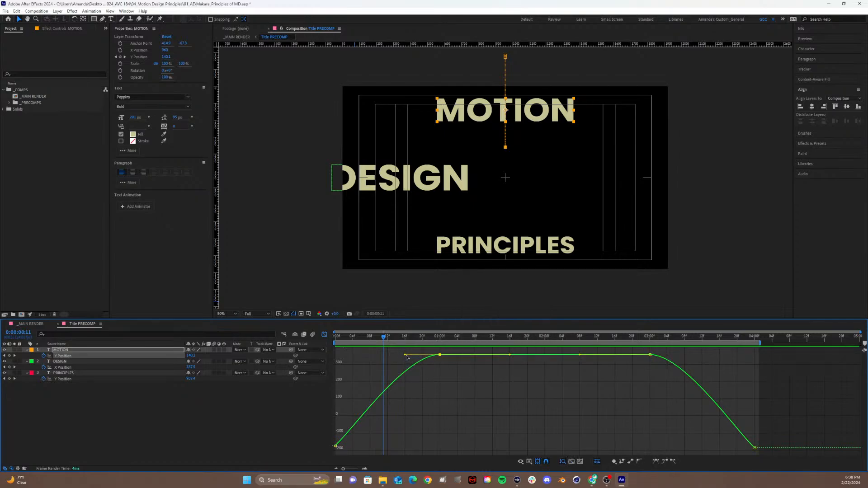
{"action": "left_click_drag", "start_coordinate": [405, 355], "coordinate": [353, 338]}
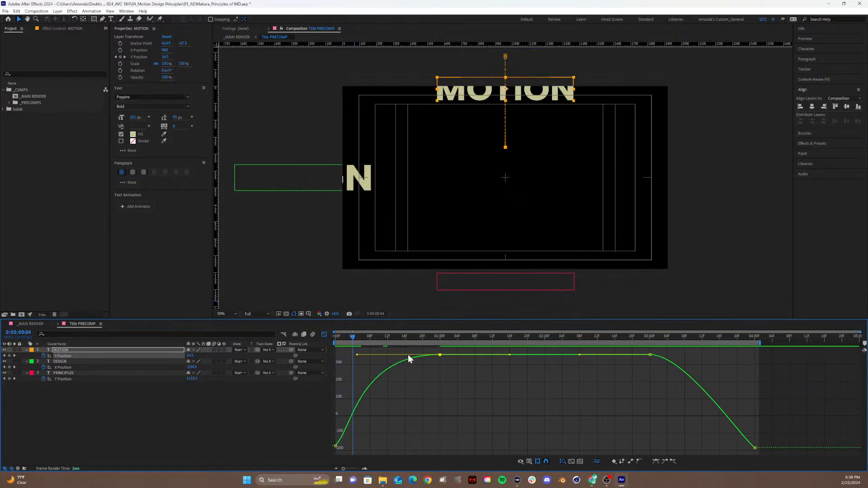
{"action": "left_click_drag", "start_coordinate": [353, 338], "coordinate": [286, 346]}
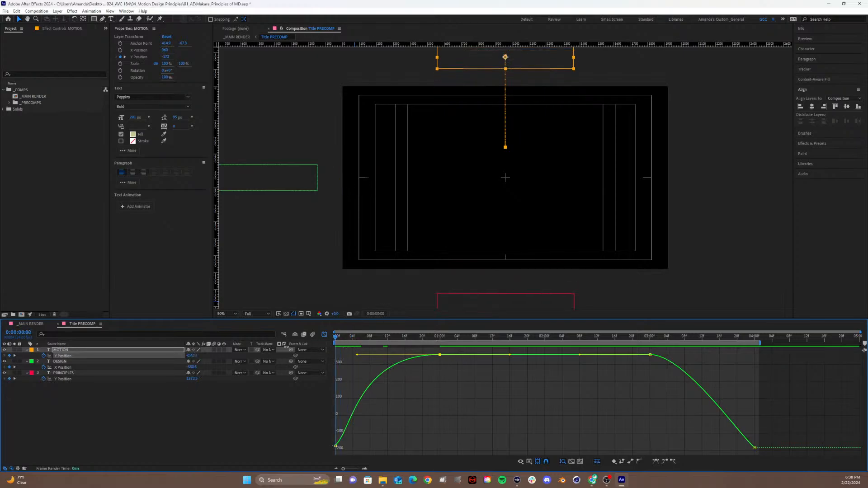
{"action": "key", "text": "space"}
Extend the outgoing handle of MOTION's 3:00 Y Position keyframe to about 3:16 and preview the exit.
{"action": "left_click_drag", "start_coordinate": [404, 337], "coordinate": [651, 352]}
{"action": "left_click_drag", "start_coordinate": [671, 381], "coordinate": [633, 346]}
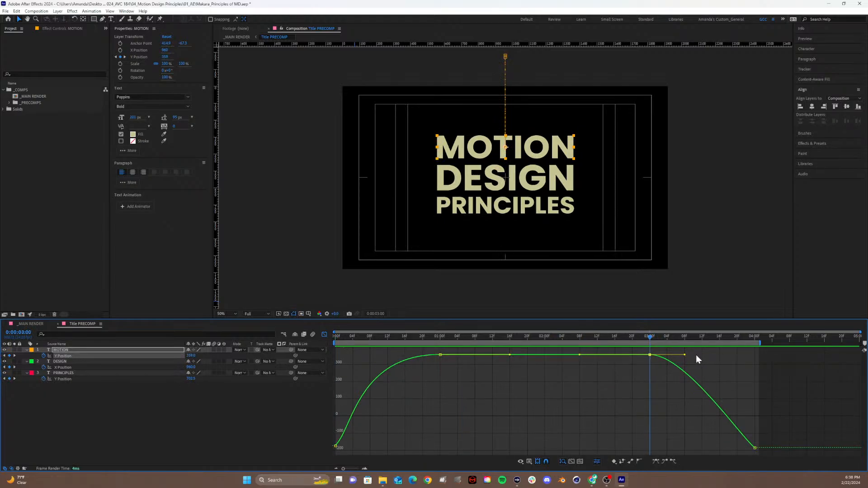
{"action": "left_click_drag", "start_coordinate": [696, 355], "coordinate": [720, 355]}
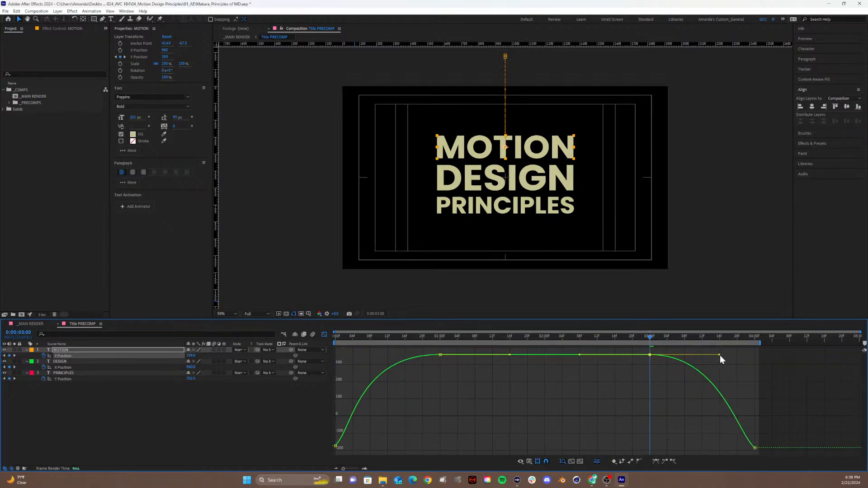
{"action": "key", "text": "space"}
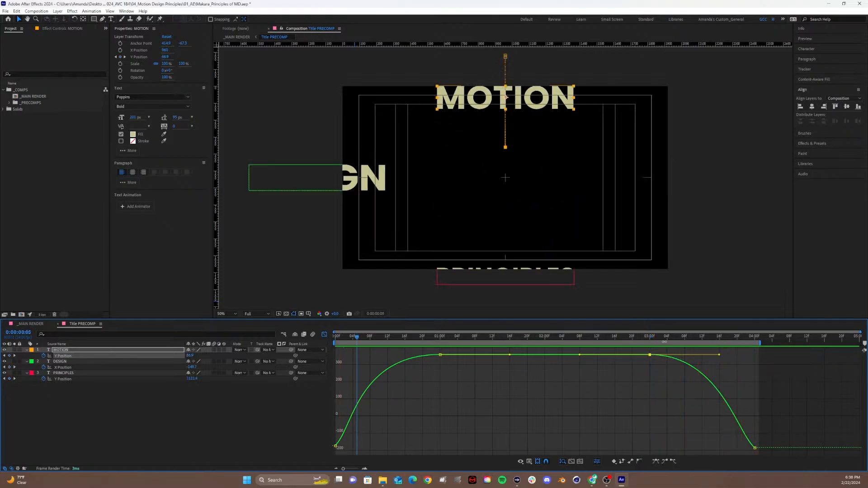
{"action": "left_click_drag", "start_coordinate": [631, 343], "coordinate": [522, 352]}
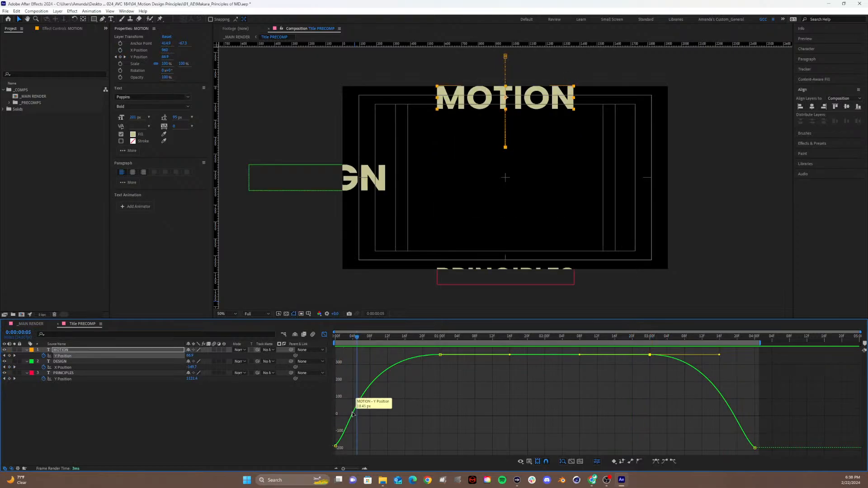
Compare MOTION's first and last Y Position keyframes with its eased ones in both graph and keyframe views, and preview the motion.
{"action": "left_click_drag", "start_coordinate": [366, 448], "coordinate": [302, 441]}
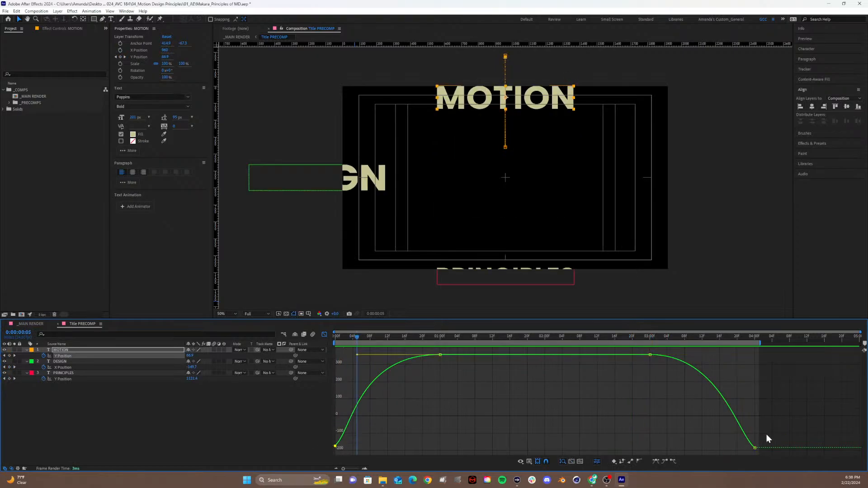
{"action": "left_click_drag", "start_coordinate": [755, 436], "coordinate": [739, 451]}
{"action": "left_click", "coordinate": [324, 335]}
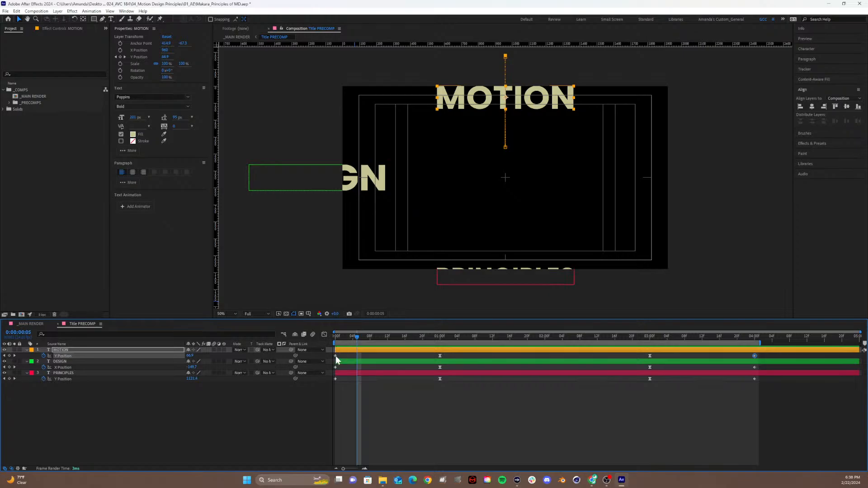
{"action": "mouse_move", "coordinate": [335, 356]}
{"action": "left_click", "coordinate": [324, 338]}
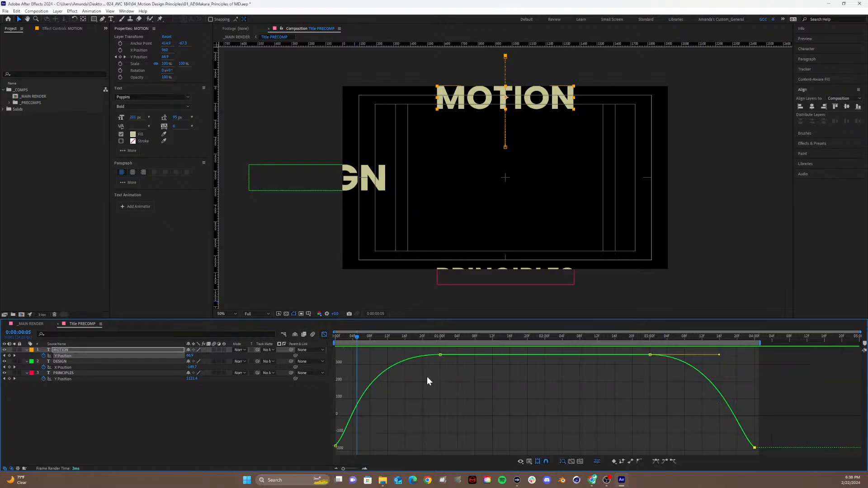
{"action": "left_click_drag", "start_coordinate": [428, 350], "coordinate": [427, 350]}
{"action": "left_click", "coordinate": [649, 354], "text": "shift"}
{"action": "left_click", "coordinate": [335, 446]}
{"action": "key", "text": "space"}
{"action": "key", "text": "space"}
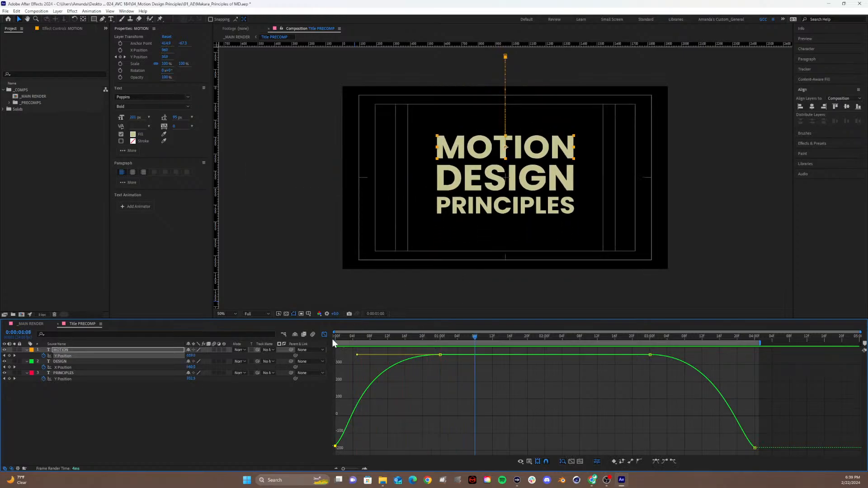
{"action": "left_click", "coordinate": [322, 335]}
{"action": "left_click", "coordinate": [322, 335]}
In DESIGN's X Position graph, lengthen the 1:00 keyframe's incoming handle back to about 0:07.
{"action": "left_click", "coordinate": [102, 367]}
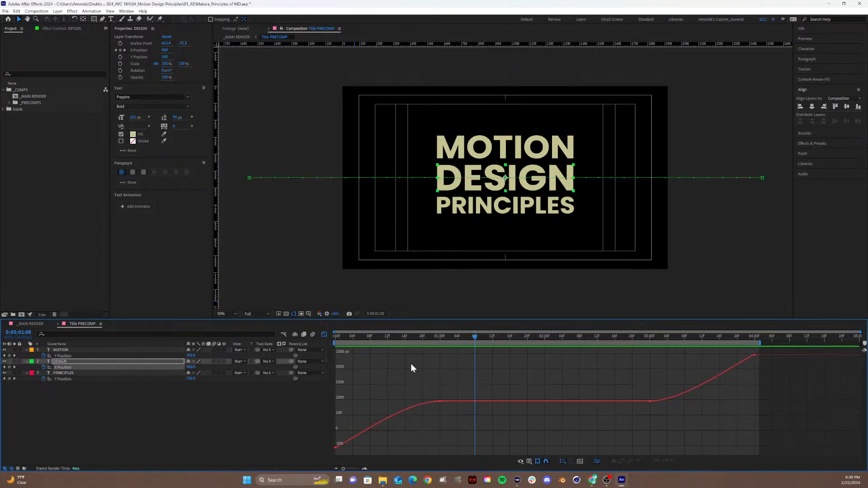
{"action": "left_click_drag", "start_coordinate": [410, 383], "coordinate": [490, 417]}
{"action": "left_click_drag", "start_coordinate": [406, 403], "coordinate": [365, 403]}
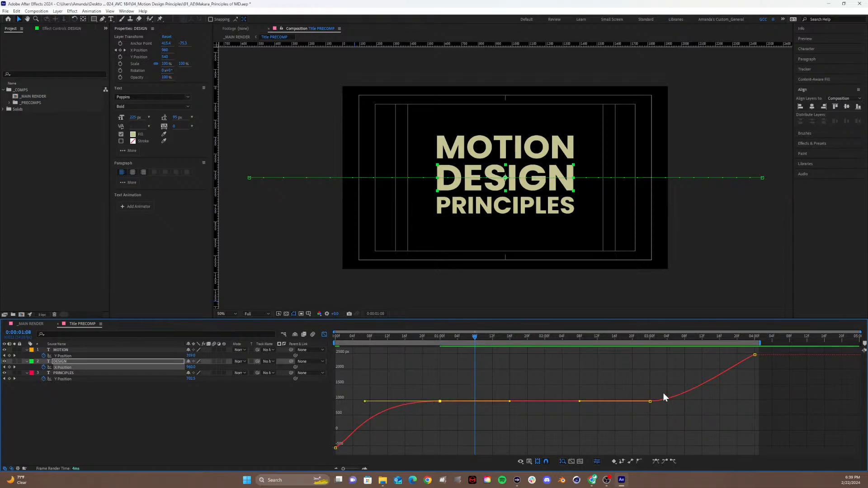
Extend the outgoing handle of DESIGN's 3:00 X Position keyframe to about 3:17 and preview the animation.
{"action": "left_click_drag", "start_coordinate": [664, 386], "coordinate": [647, 431]}
{"action": "mouse_move", "coordinate": [442, 336]}
{"action": "left_mouse_down"}
{"action": "mouse_move", "coordinate": [351, 348]}
{"action": "mouse_move", "coordinate": [439, 342]}
{"action": "left_mouse_up"}
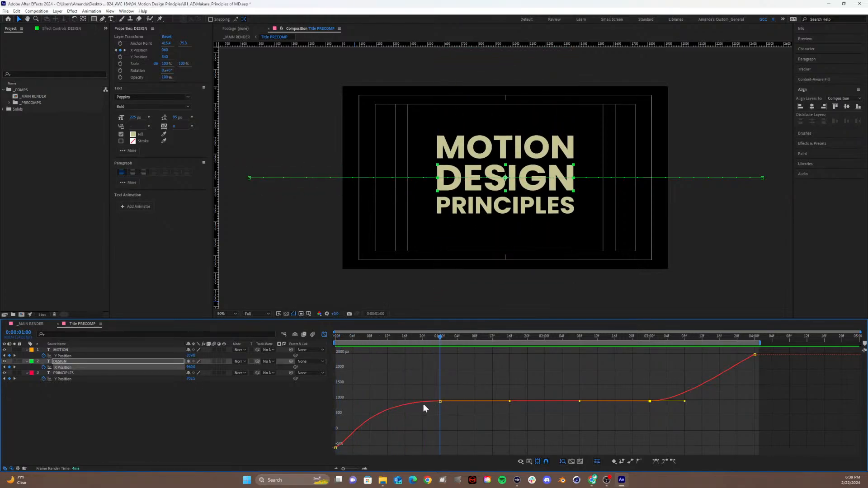
{"action": "mouse_move", "coordinate": [479, 407]}
{"action": "left_click", "coordinate": [650, 338]}
{"action": "left_click_drag", "start_coordinate": [649, 337], "coordinate": [681, 336]}
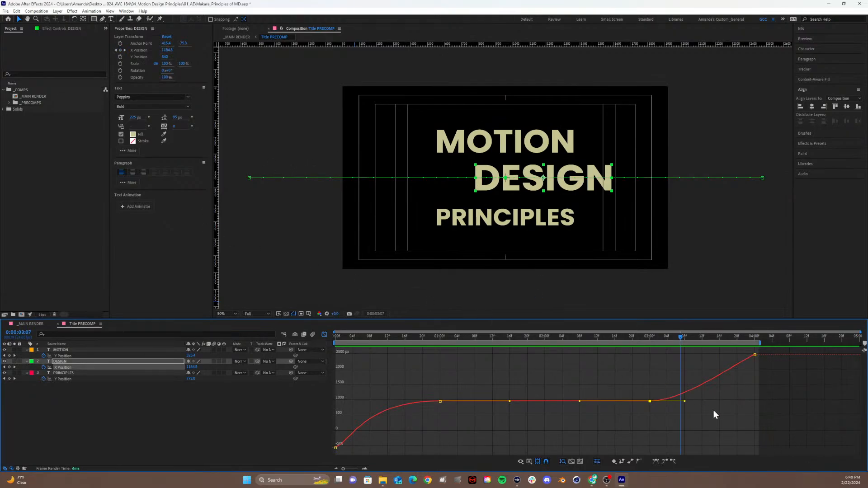
{"action": "left_click", "coordinate": [645, 385]}
{"action": "left_click_drag", "start_coordinate": [660, 411], "coordinate": [660, 411]}
{"action": "left_click_drag", "start_coordinate": [685, 401], "coordinate": [725, 400]}
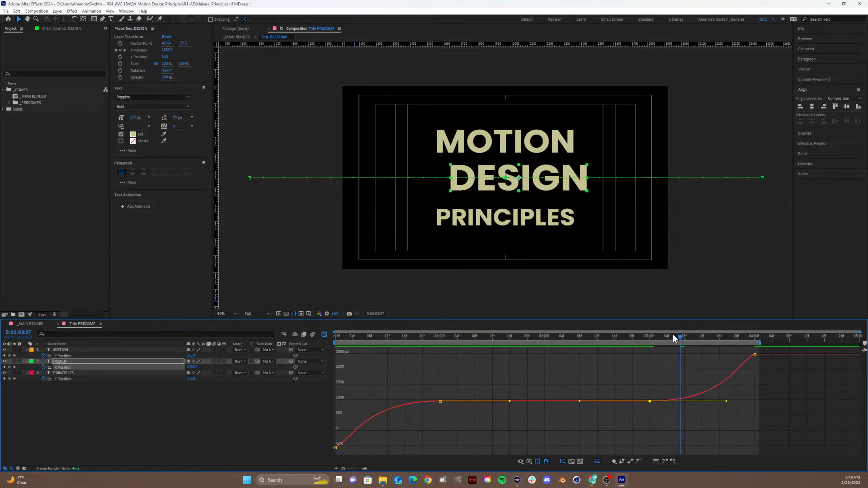
{"action": "left_click_drag", "start_coordinate": [673, 338], "coordinate": [564, 340]}
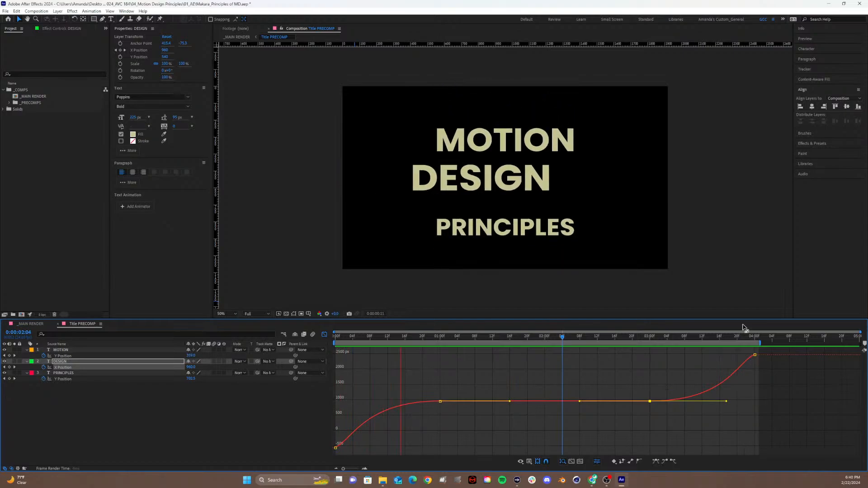
{"action": "left_click_drag", "start_coordinate": [458, 337], "coordinate": [206, 377]}
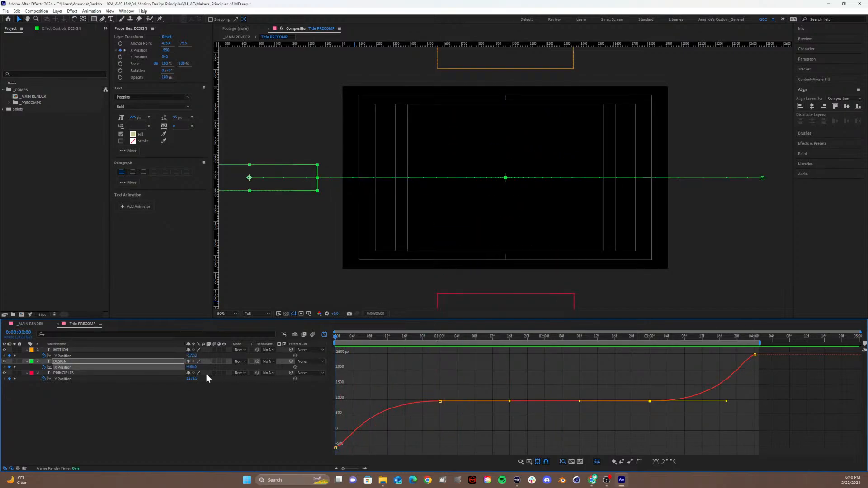
In PRINCIPLES's Y Position graph, lengthen the 1:00 keyframe's incoming handle back to about 0:04.
{"action": "left_click", "coordinate": [89, 378]}
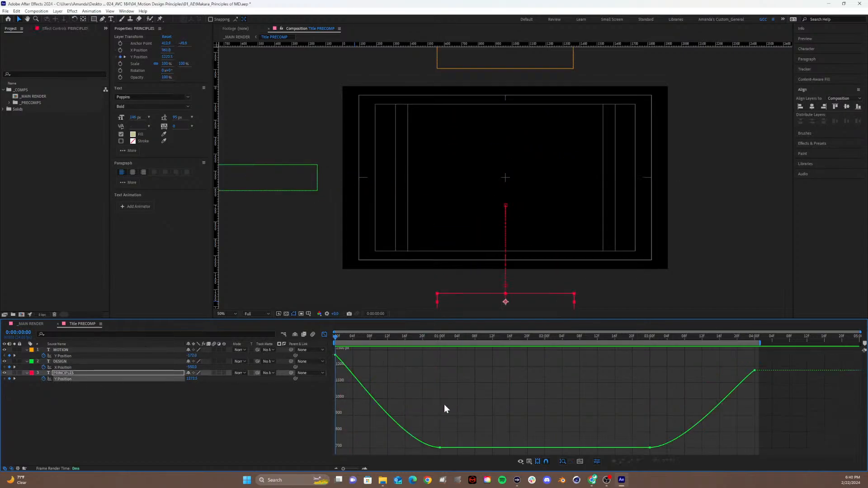
{"action": "left_click_drag", "start_coordinate": [456, 433], "coordinate": [420, 416]}
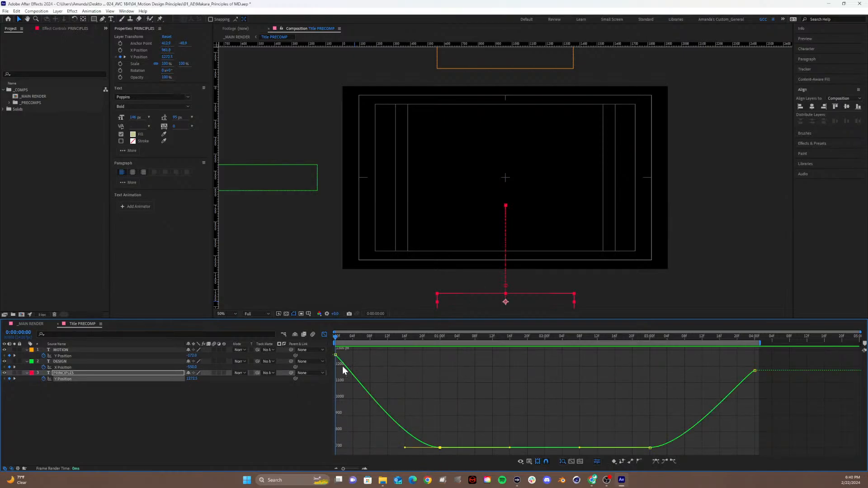
{"action": "left_click_drag", "start_coordinate": [377, 336], "coordinate": [311, 341]}
{"action": "mouse_move", "coordinate": [337, 355]}
{"action": "left_click_drag", "start_coordinate": [405, 447], "coordinate": [370, 449]}
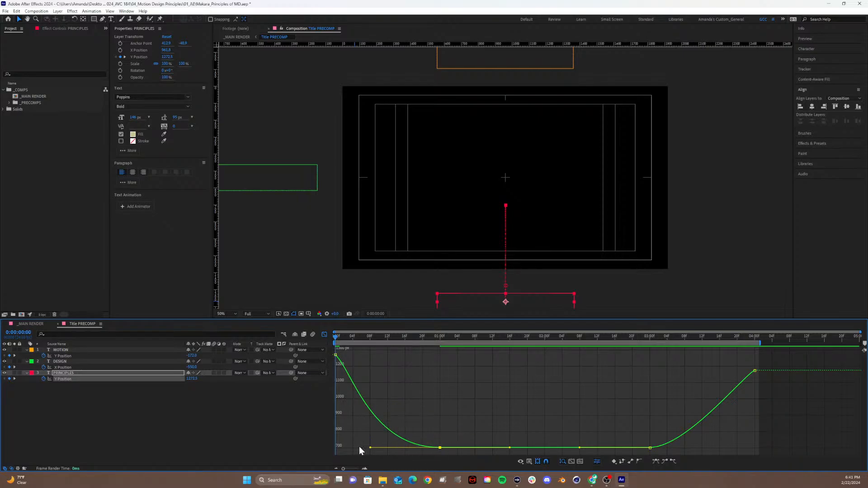
{"action": "left_click_drag", "start_coordinate": [361, 449], "coordinate": [353, 449]}
Extend the outgoing handle of PRINCIPLES's 3:00 Y Position keyframe to about 3:20 and preview the full title animation.
{"action": "left_click_drag", "start_coordinate": [640, 431], "coordinate": [737, 449]}
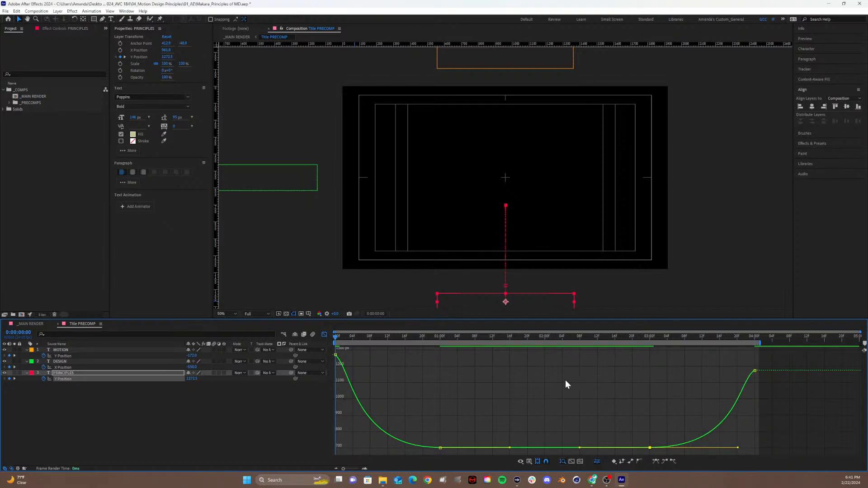
{"action": "key", "text": "space"}
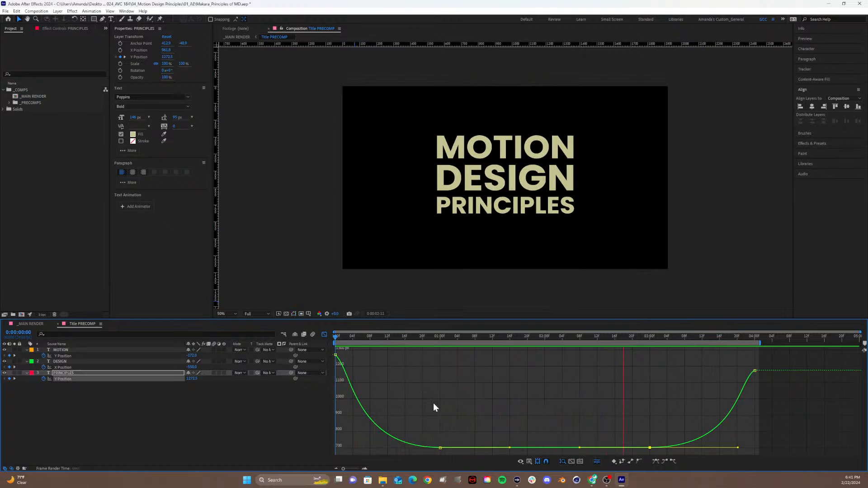
{"action": "key", "text": "space"}
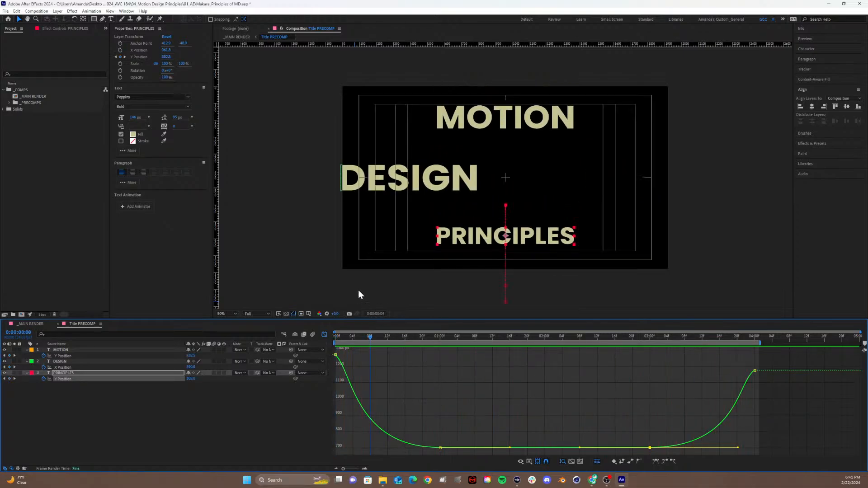
Enable motion blur on the MOTION, DESIGN and PRINCIPLES layers.
{"action": "left_click", "coordinate": [213, 350]}
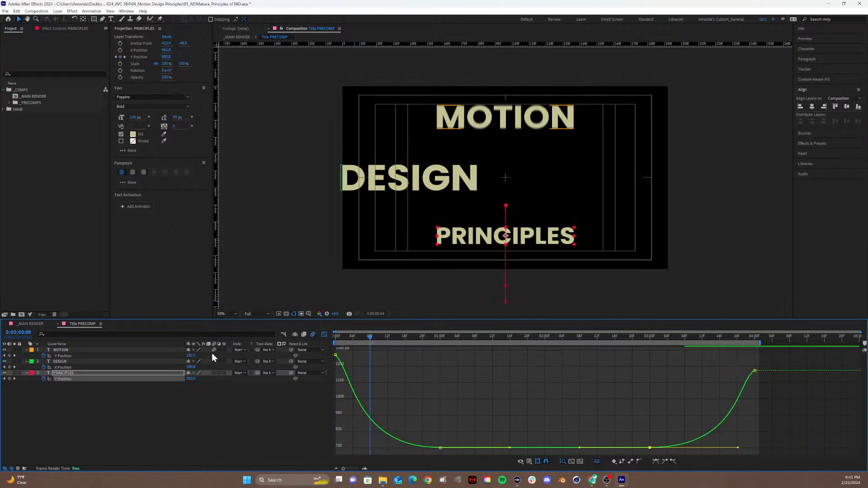
{"action": "left_click", "coordinate": [213, 362]}
{"action": "left_click", "coordinate": [213, 373]}
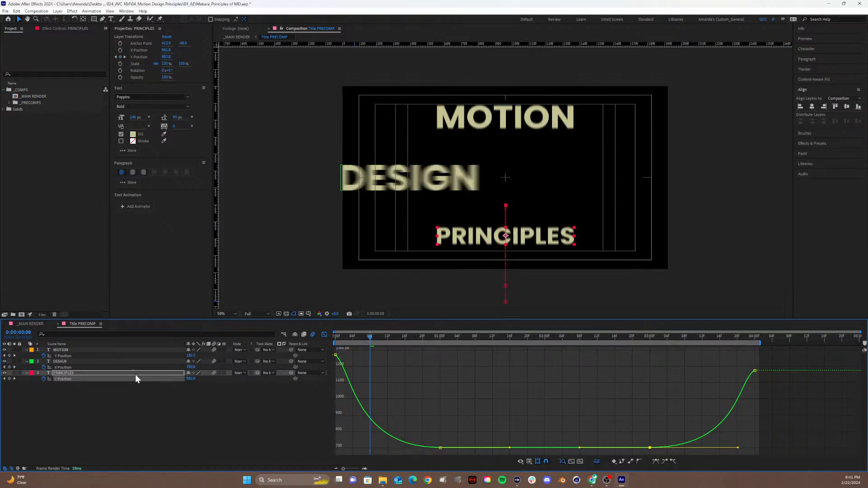
Collapse the properties of all three title layers, deselect them and preview the animation from the start.
{"action": "left_click", "coordinate": [25, 361]}
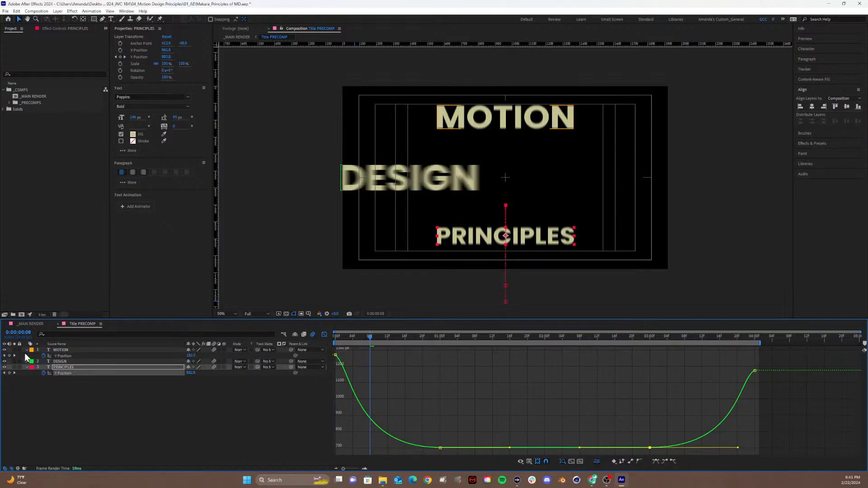
{"action": "left_click", "coordinate": [26, 350]}
{"action": "left_click", "coordinate": [26, 361]}
{"action": "left_click", "coordinate": [180, 387]}
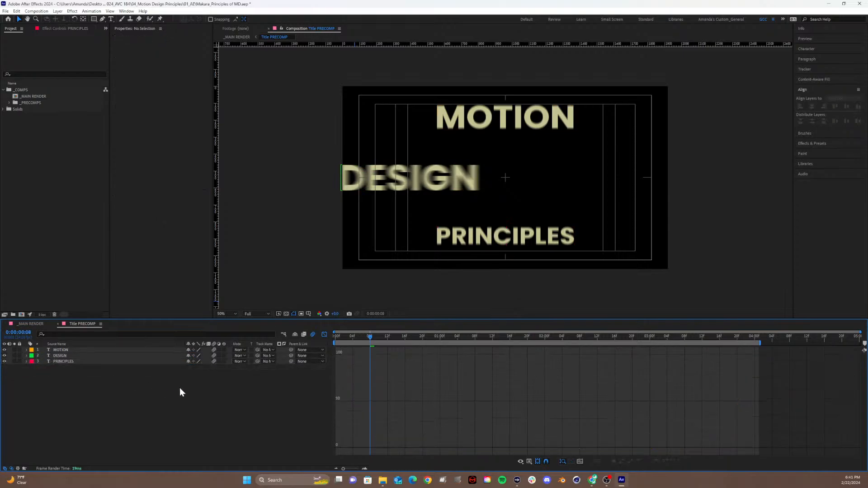
{"action": "left_click_drag", "start_coordinate": [371, 336], "coordinate": [336, 337]}
{"action": "key", "text": "space"}
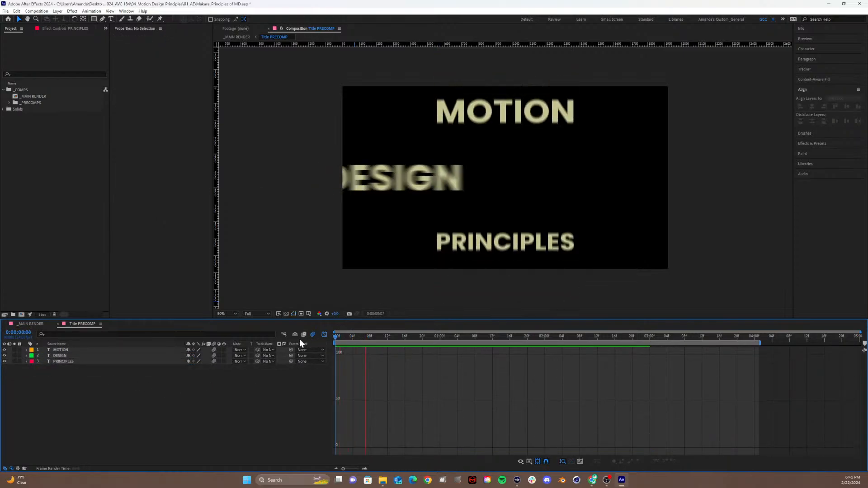
Preview the title in _MAIN RENDER and enable motion blur for both the Title PRECOMP layer and the composition.
{"action": "left_click", "coordinate": [18, 323]}
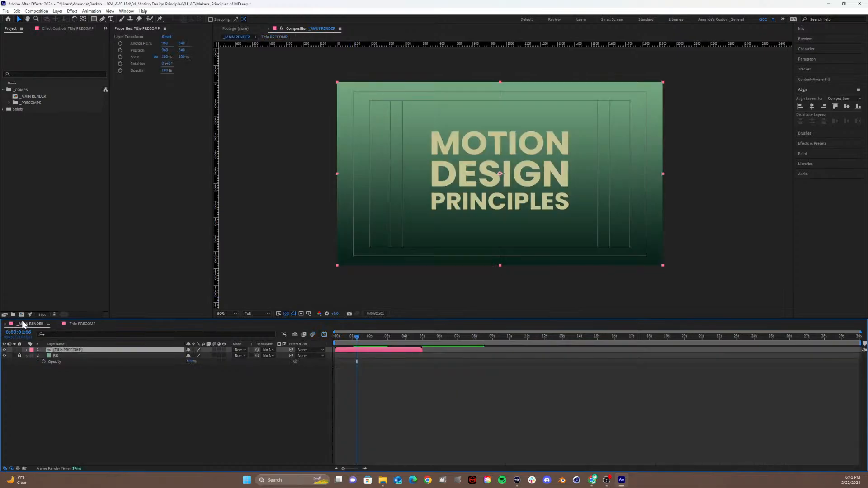
{"action": "key", "text": "space"}
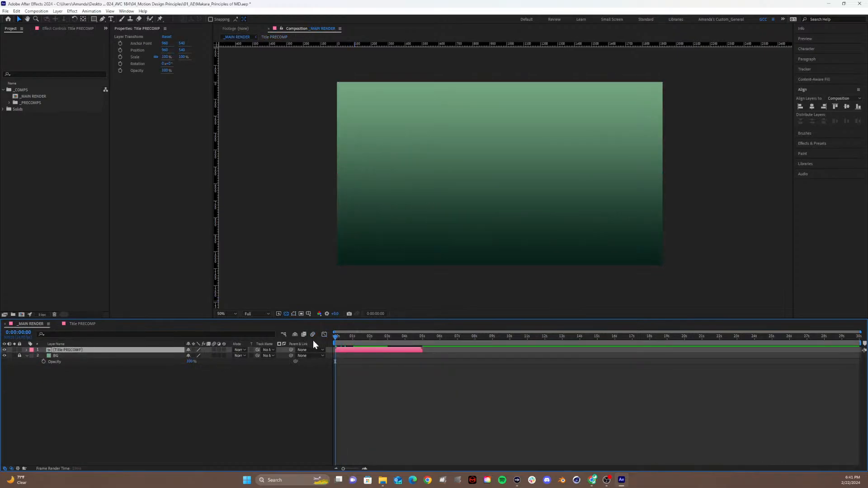
{"action": "key", "text": "space"}
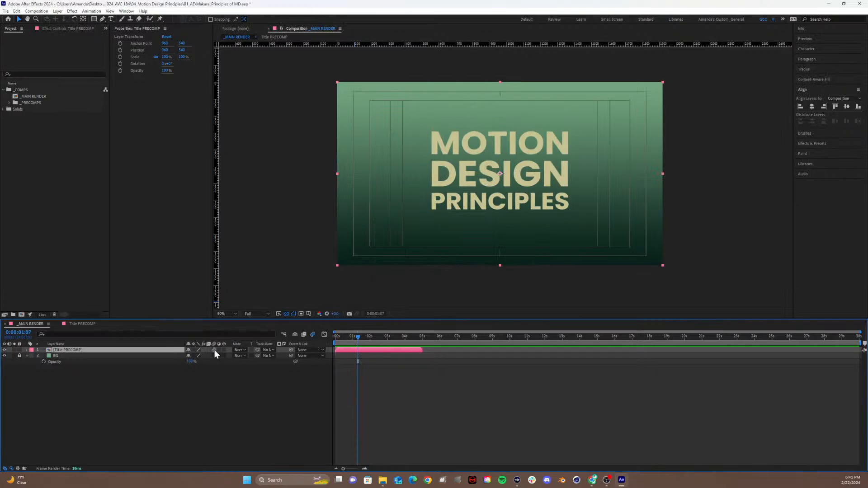
{"action": "left_click", "coordinate": [214, 350]}
{"action": "left_click", "coordinate": [312, 334]}
{"action": "mouse_move", "coordinate": [346, 339]}
{"action": "left_mouse_down"}
{"action": "mouse_move", "coordinate": [315, 341]}
{"action": "mouse_move", "coordinate": [351, 342]}
{"action": "mouse_move", "coordinate": [300, 355]}
{"action": "mouse_move", "coordinate": [334, 342]}
{"action": "left_mouse_up"}
{"action": "left_click", "coordinate": [311, 334]}
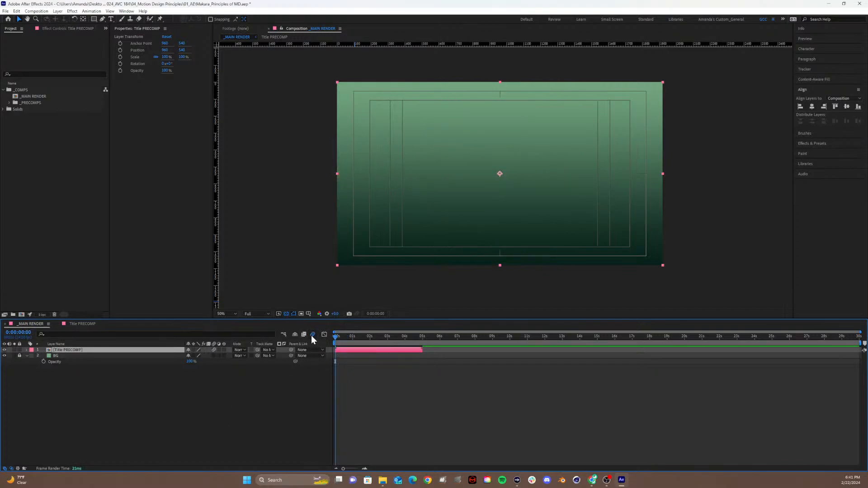
Switch Title PRECOMP from the Graph Editor back to layer bars, and scrub the title in _MAIN RENDER to 2:11.
{"action": "left_click", "coordinate": [80, 325]}
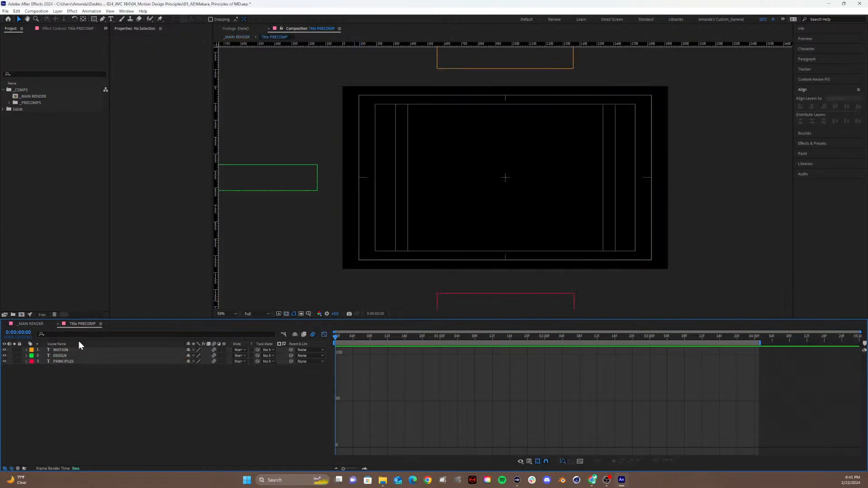
{"action": "left_click", "coordinate": [324, 334]}
{"action": "left_click_drag", "start_coordinate": [370, 336], "coordinate": [307, 343]}
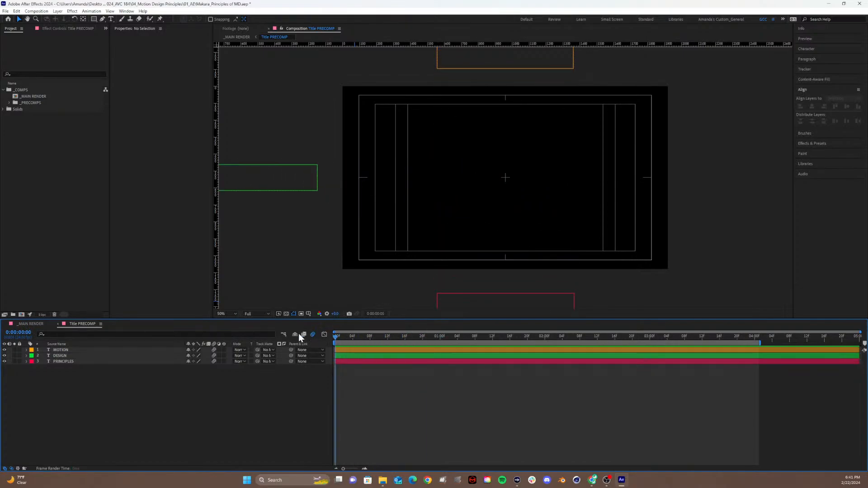
{"action": "left_click", "coordinate": [29, 325]}
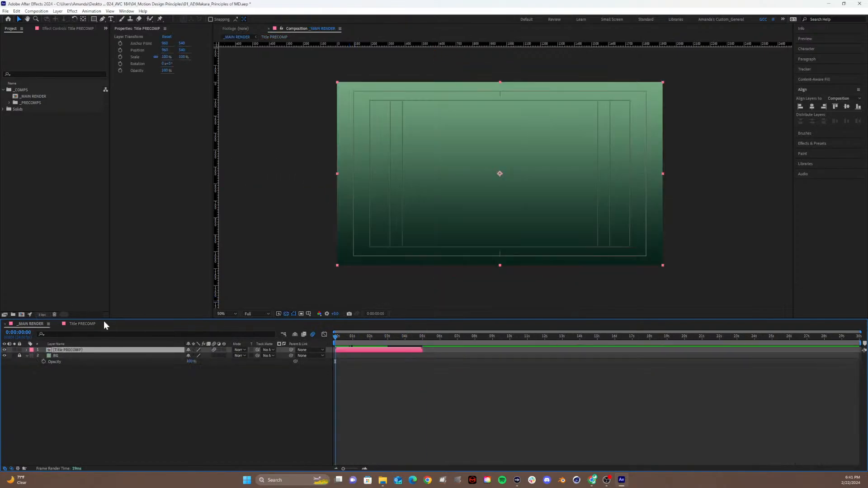
{"action": "left_click_drag", "start_coordinate": [353, 337], "coordinate": [378, 340]}
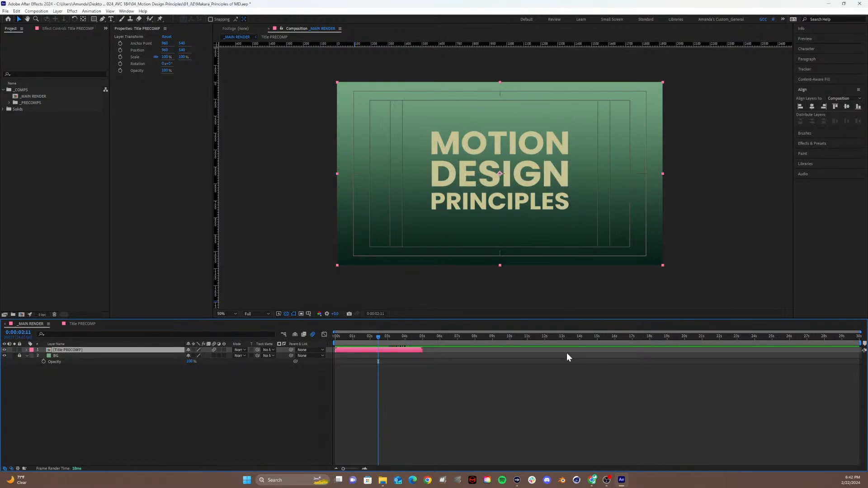
Switch to the assignment page in Chrome, review the example video's title, bounce, squash and impact scenes, and return to After Effects.
{"action": "left_click", "coordinate": [593, 480]}
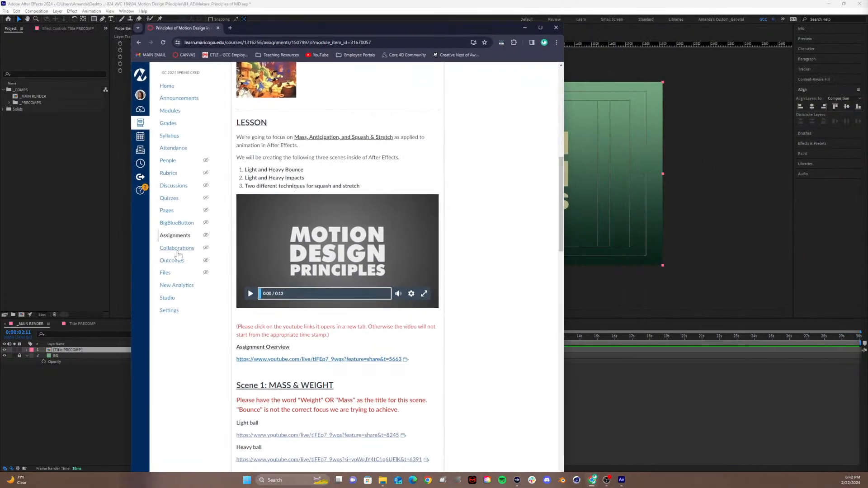
{"action": "left_click", "coordinate": [250, 294]}
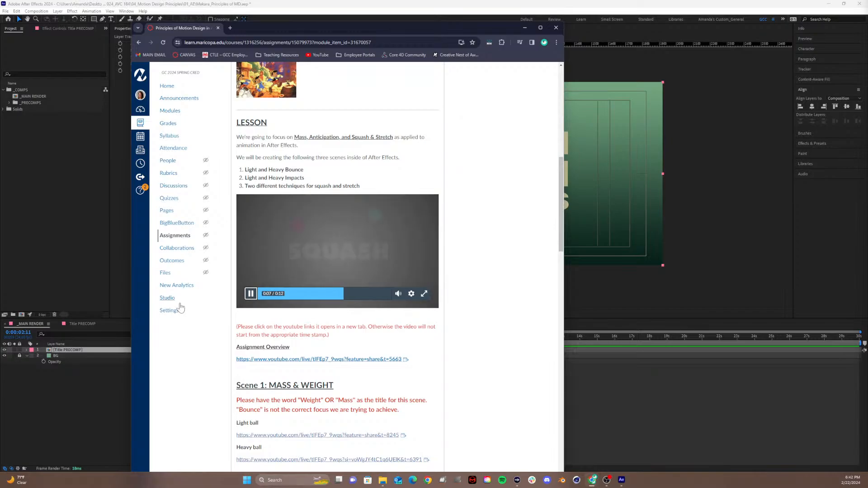
{"action": "left_click_drag", "start_coordinate": [298, 298], "coordinate": [240, 298]}
{"action": "left_click", "coordinate": [250, 293]}
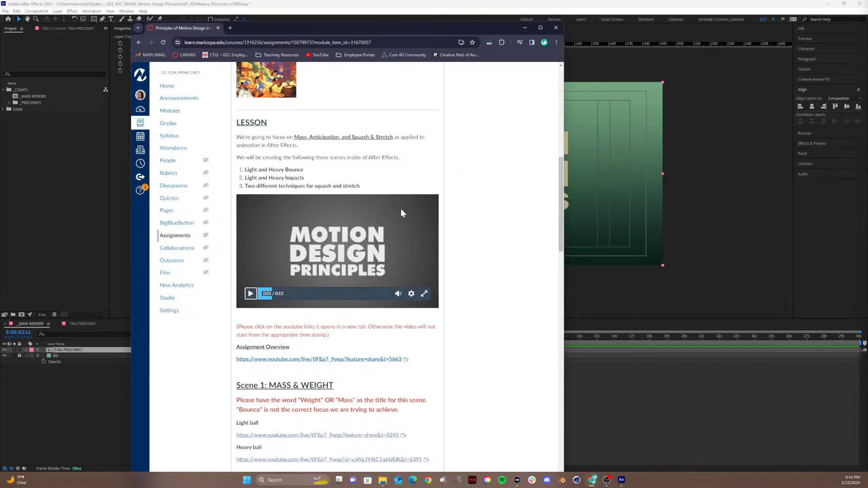
{"action": "left_click", "coordinate": [249, 294]}
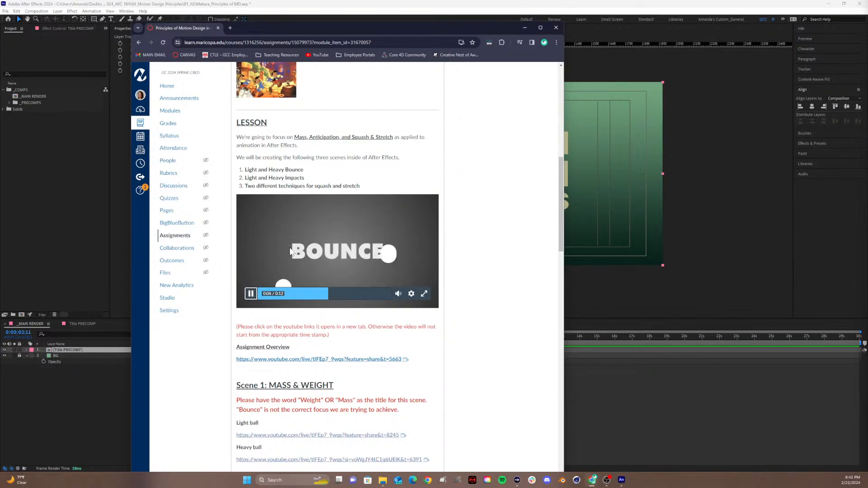
{"action": "left_click", "coordinate": [251, 296]}
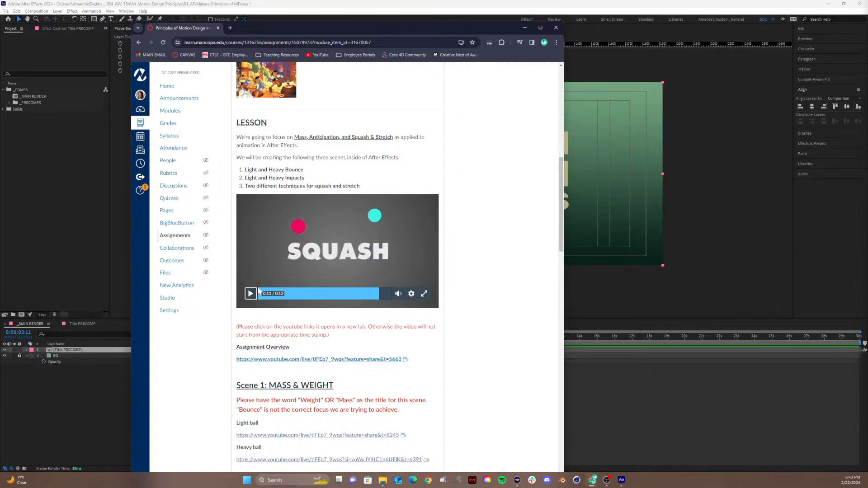
{"action": "left_click", "coordinate": [274, 295]}
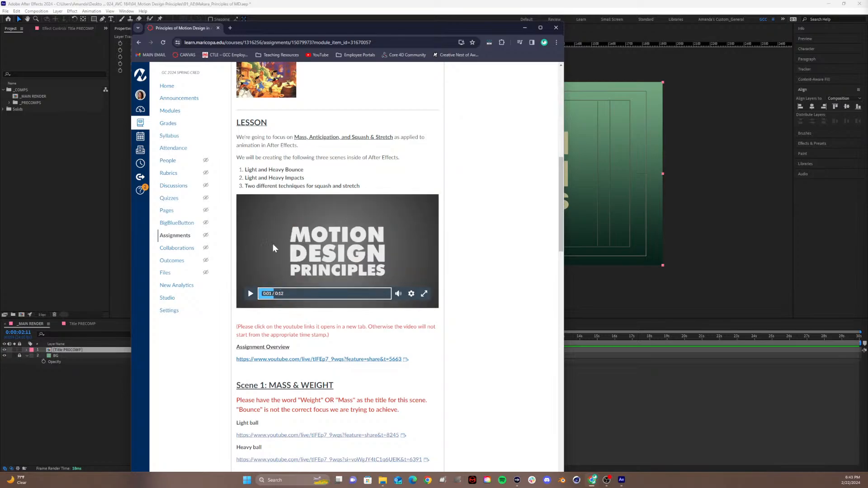
{"action": "left_click", "coordinate": [281, 296]}
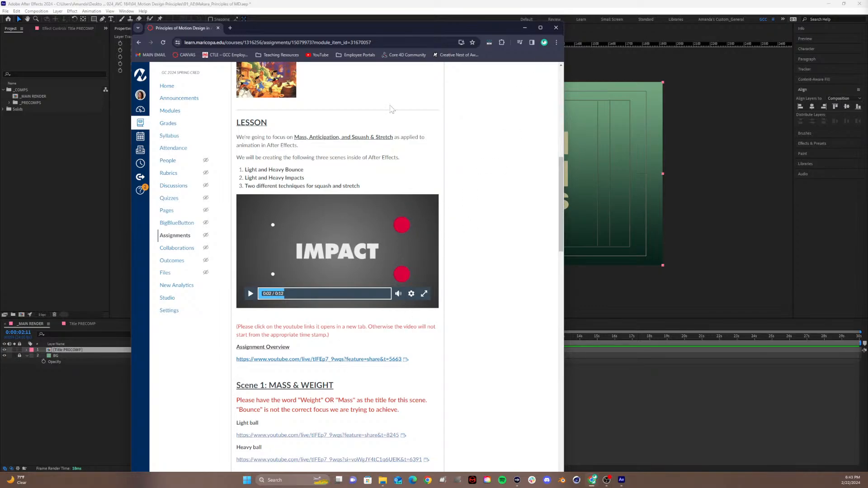
{"action": "left_click", "coordinate": [524, 28]}
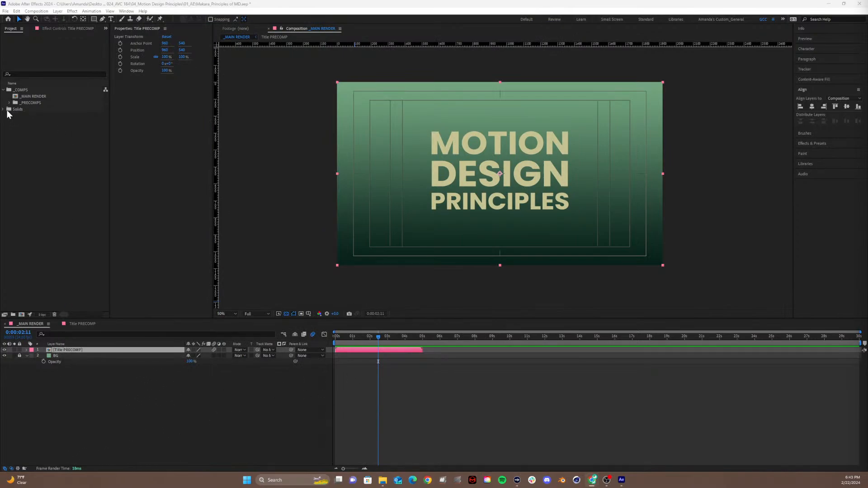
Create a 1920x1080, 24 fps, 15-second composition named Anticipation_Impact in the _COMPS folder and turn off its transparency grid.
{"action": "left_click", "coordinate": [21, 92]}
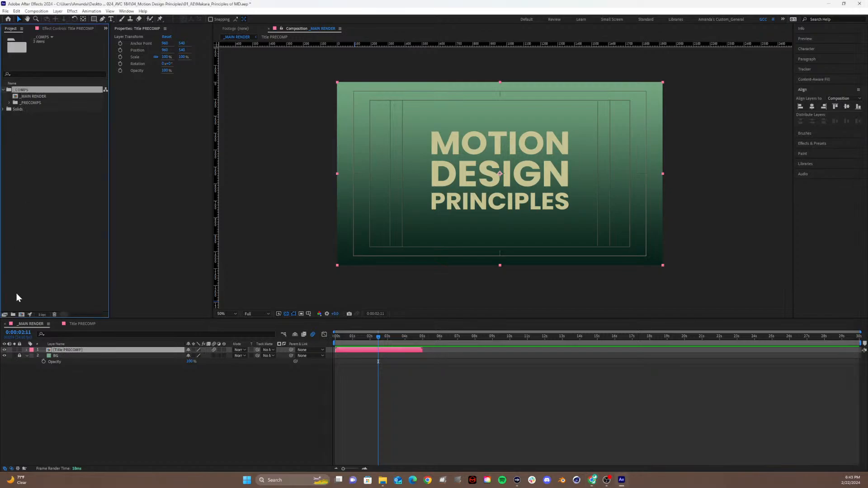
{"action": "left_click", "coordinate": [21, 314]}
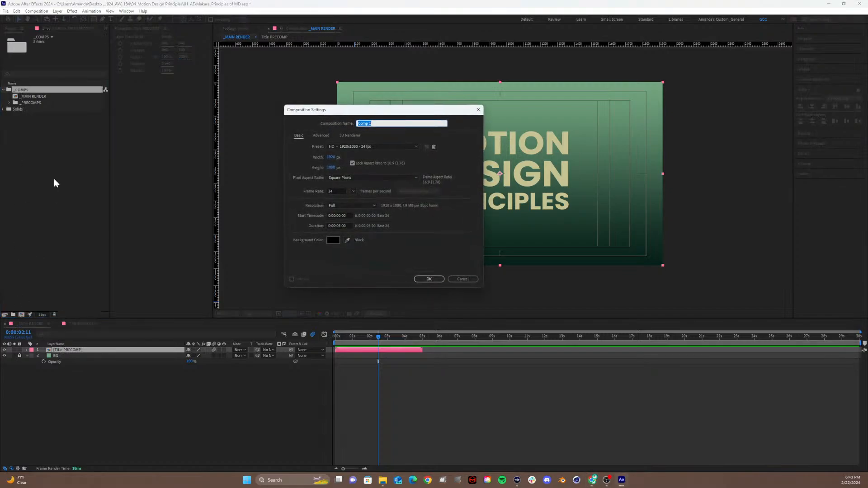
{"action": "type", "text": "IMPA"}
{"action": "key", "text": "BackSpace"}
{"action": "key", "text": "BackSpace"}
{"action": "key", "text": "BackSpace"}
{"action": "key", "text": "BackSpace"}
{"action": "key", "text": "BackSpace"}
{"action": "key", "text": "BackSpace"}
{"action": "type", "text": "Anticipa"}
{"action": "left_click", "coordinate": [338, 226]}
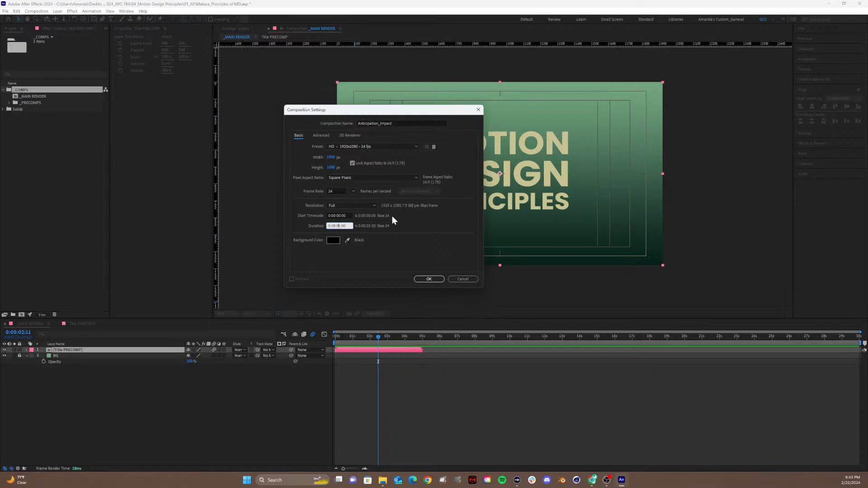
{"action": "key", "text": "Return"}
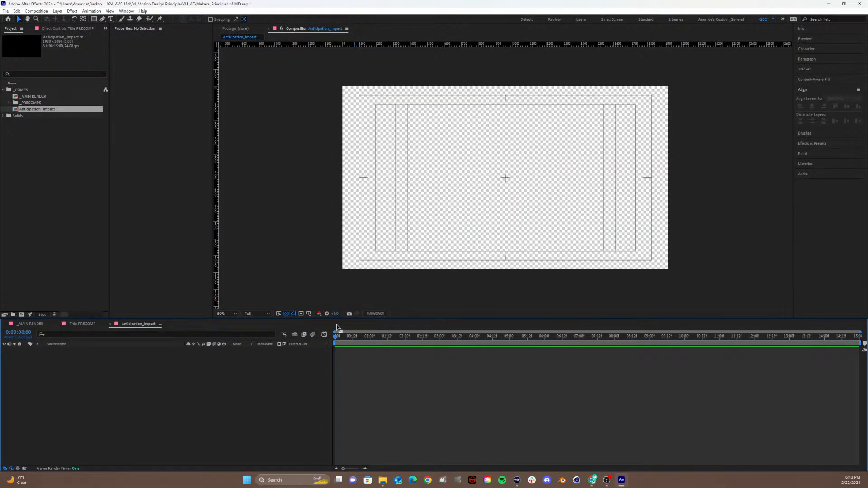
{"action": "left_click", "coordinate": [286, 314]}
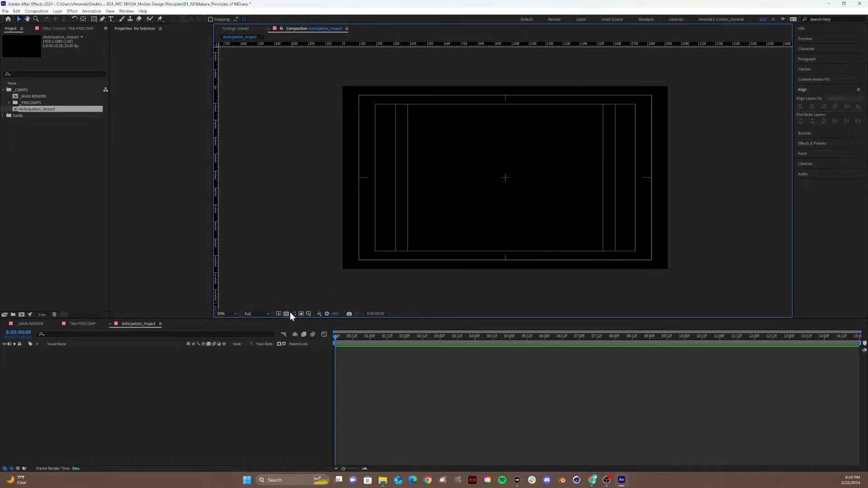
Close the Title PRECOMP timeline and add Anticipation_Impact to _MAIN RENDER between the Title PRECOMP and BG layers.
{"action": "left_click", "coordinate": [29, 323]}
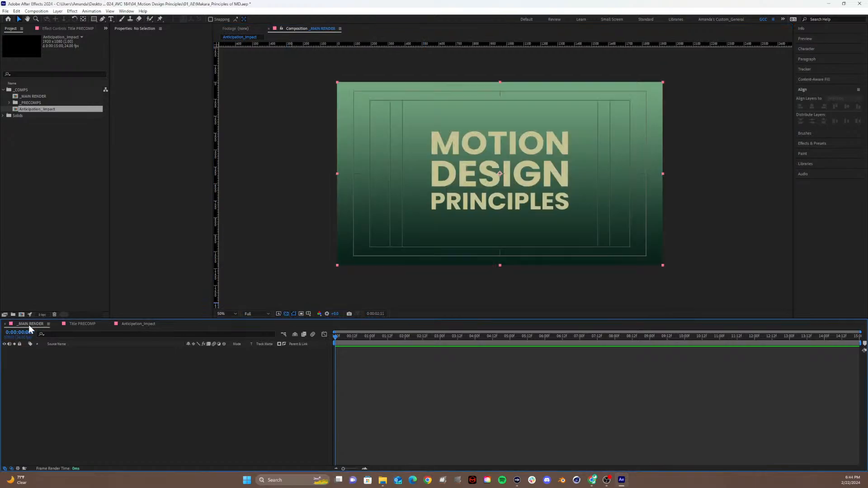
{"action": "left_click", "coordinate": [56, 325]}
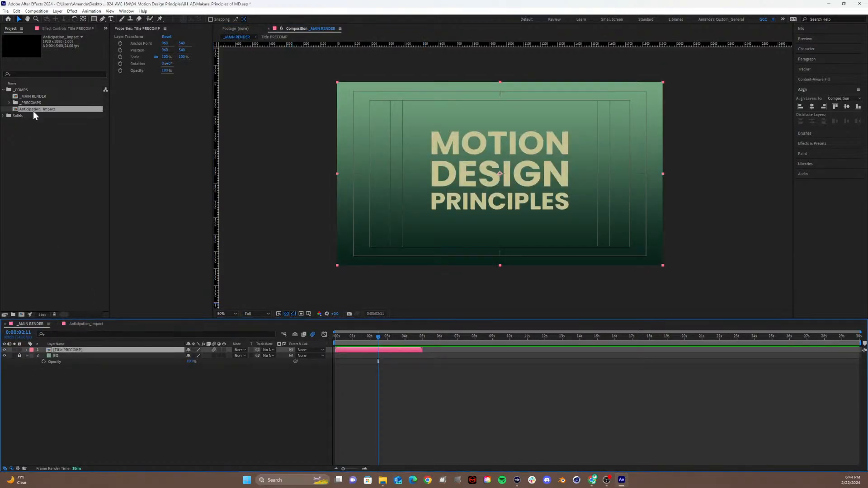
{"action": "left_click_drag", "start_coordinate": [35, 110], "coordinate": [59, 351]}
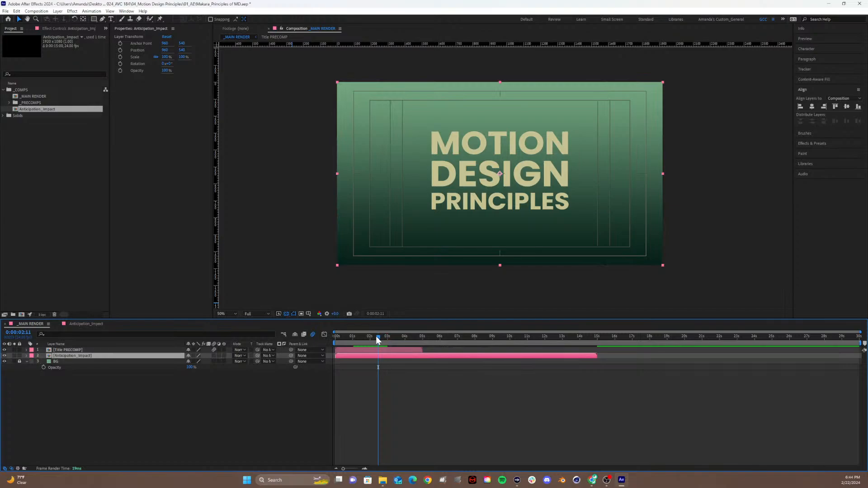
Extend the Title PRECOMP work area to about 4:08 and trim the composition to it.
{"action": "left_click_drag", "start_coordinate": [378, 339], "coordinate": [404, 356]}
{"action": "double_click", "coordinate": [400, 348]}
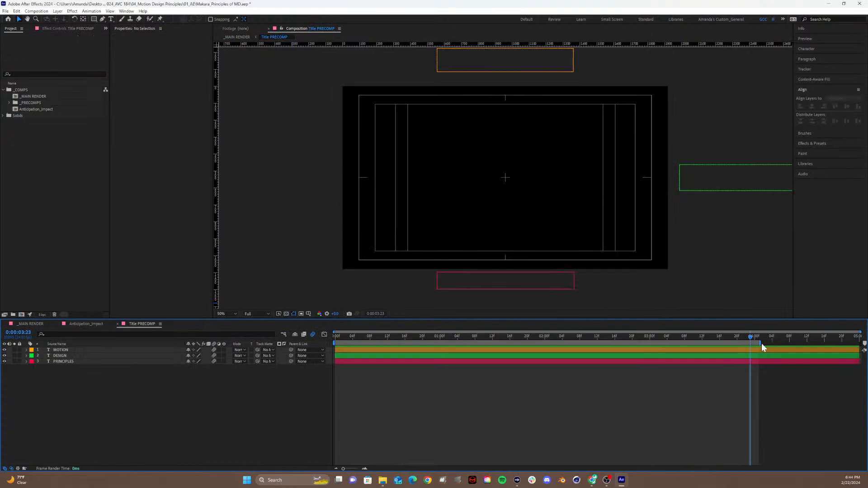
{"action": "left_click_drag", "start_coordinate": [761, 343], "coordinate": [790, 342]}
{"action": "right_click", "coordinate": [764, 344]}
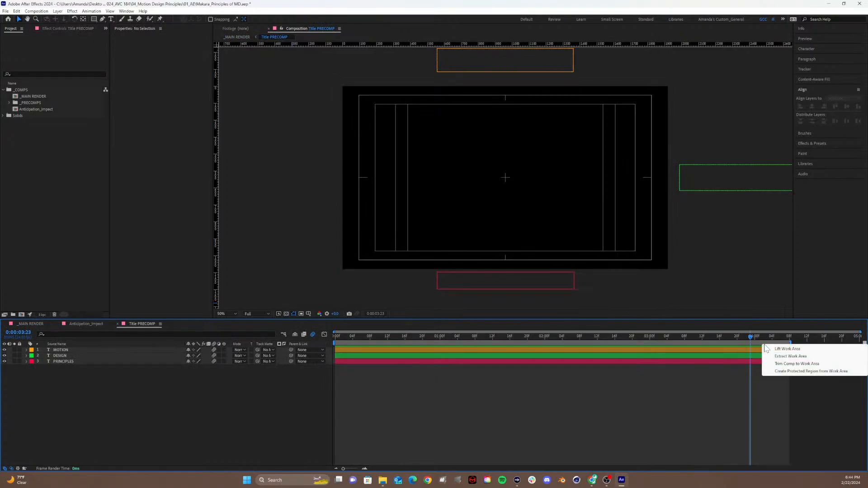
{"action": "left_click", "coordinate": [791, 365]}
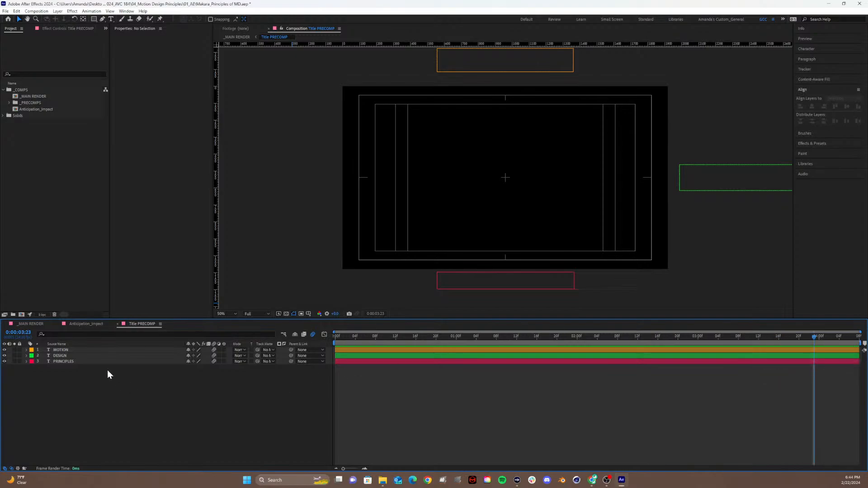
Close the Title PRECOMP timeline and shift the Anticipation_Impact layer in _MAIN RENDER to start at 3:23.
{"action": "left_click", "coordinate": [82, 324]}
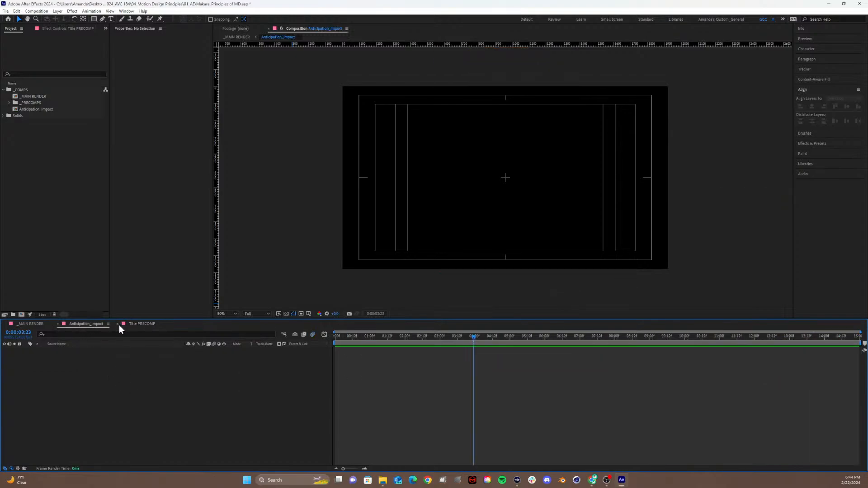
{"action": "left_click", "coordinate": [111, 324]}
{"action": "left_click", "coordinate": [118, 323]}
{"action": "left_click", "coordinate": [117, 324]}
{"action": "left_click", "coordinate": [34, 321]}
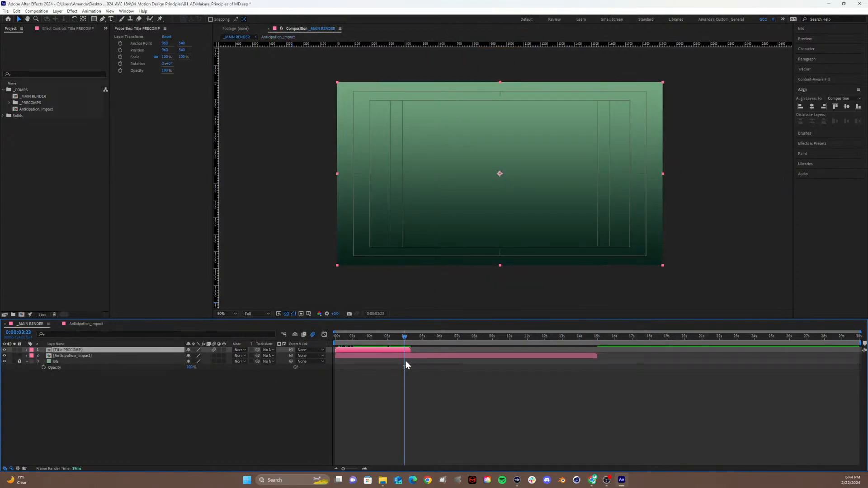
{"action": "left_click_drag", "start_coordinate": [411, 356], "coordinate": [478, 357]}
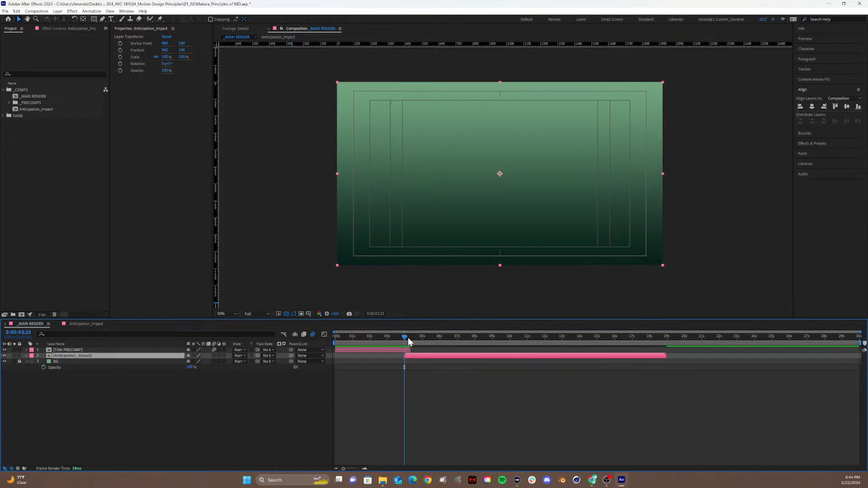
{"action": "mouse_move", "coordinate": [408, 337]}
{"action": "left_mouse_down"}
{"action": "mouse_move", "coordinate": [423, 336]}
{"action": "mouse_move", "coordinate": [408, 341]}
{"action": "left_mouse_up"}
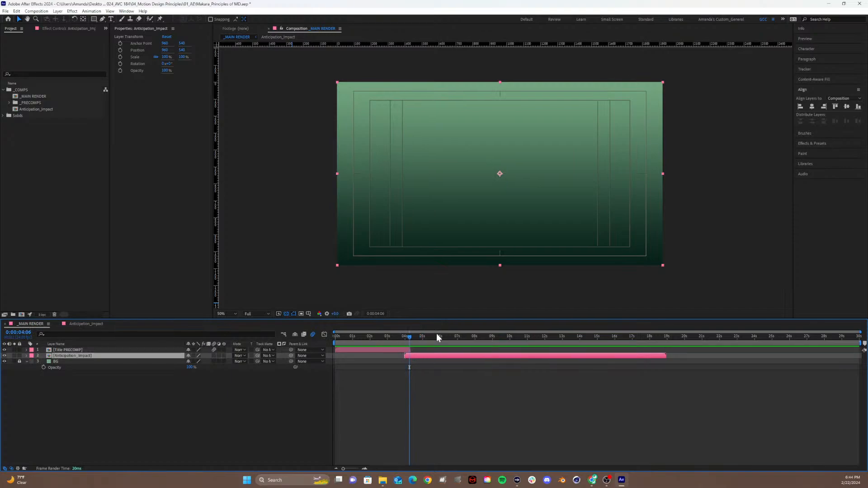
Draw a teal test rectangle about 480 by 420 px in Anticipation_Impact and check how it shows in _MAIN RENDER.
{"action": "left_click", "coordinate": [72, 324]}
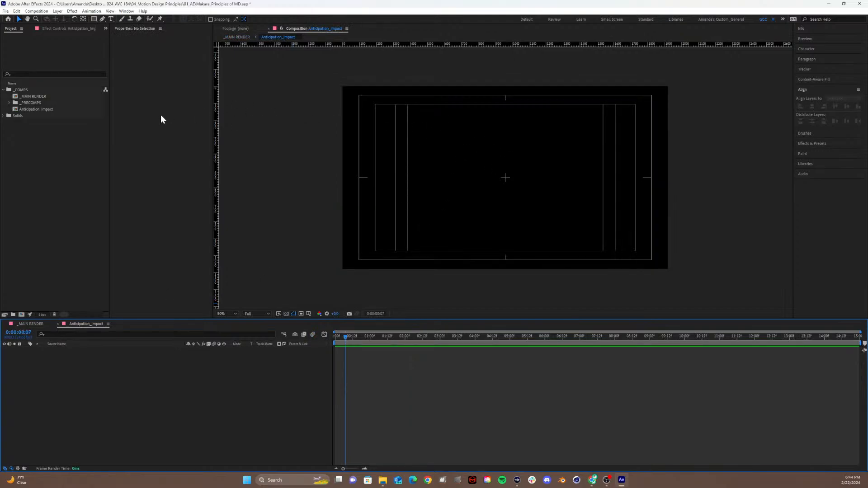
{"action": "left_click", "coordinate": [93, 19]}
{"action": "left_click_drag", "start_coordinate": [490, 131], "coordinate": [572, 202]}
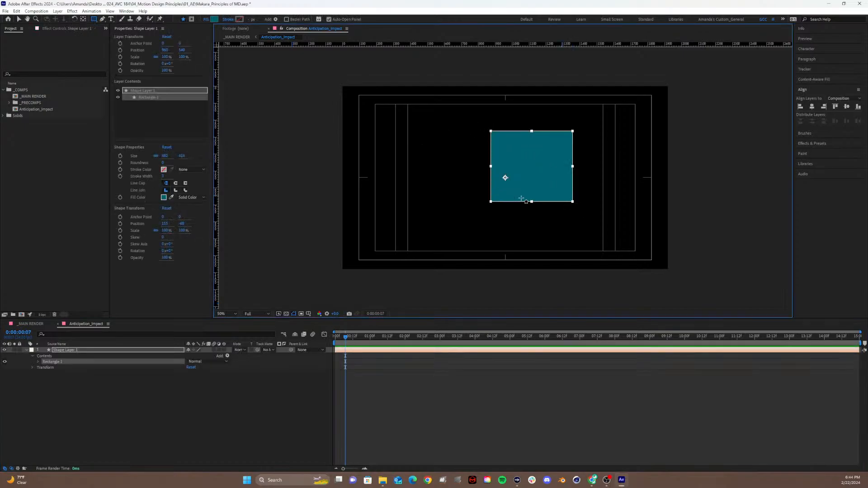
{"action": "left_click", "coordinate": [24, 324]}
{"action": "mouse_move", "coordinate": [408, 340]}
{"action": "left_mouse_down"}
{"action": "mouse_move", "coordinate": [395, 343]}
{"action": "mouse_move", "coordinate": [405, 342]}
{"action": "left_mouse_up"}
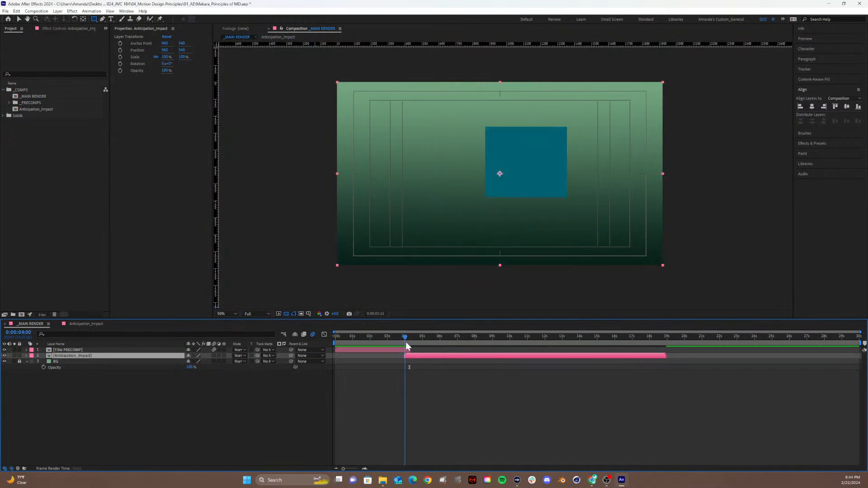
Return to the Anticipation_Impact composition and delete the test rectangle's shape layer.
{"action": "left_click", "coordinate": [83, 324]}
{"action": "left_click", "coordinate": [57, 349]}
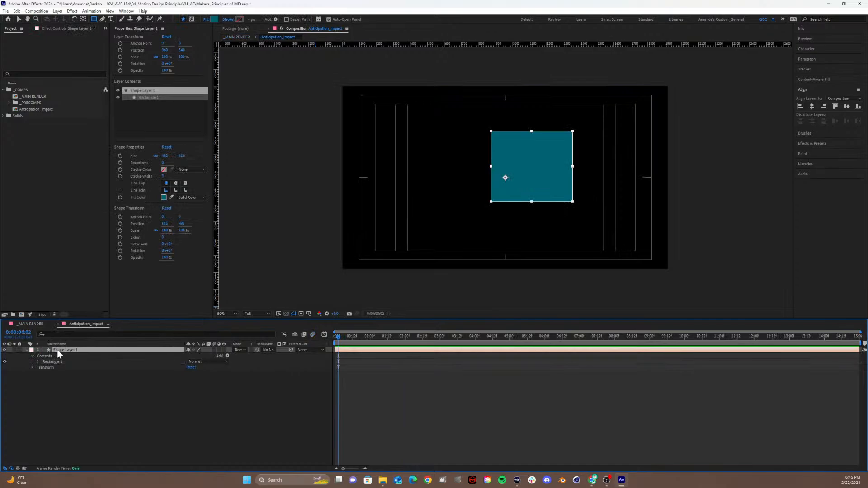
{"action": "key", "text": "Delete"}
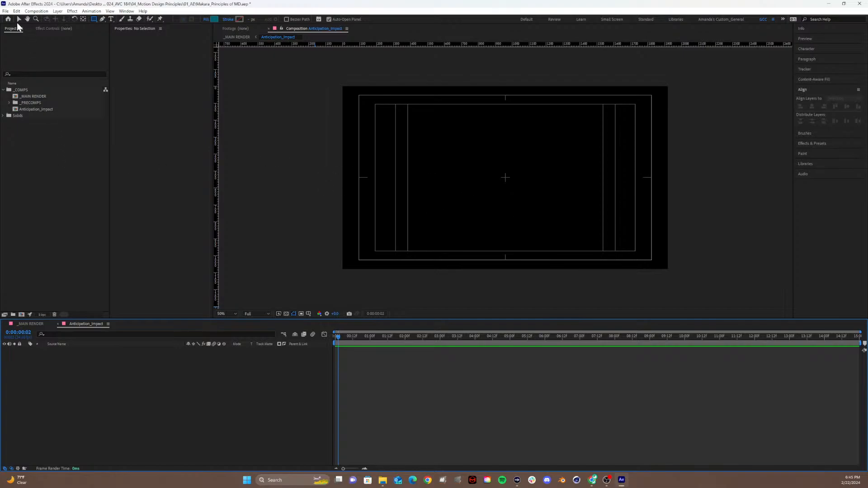
Draw a teal circle about 394 px in diameter near the middle of Anticipation_Impact with the Ellipse tool.
{"action": "left_click", "coordinate": [93, 19]}
{"action": "left_click", "coordinate": [116, 34]}
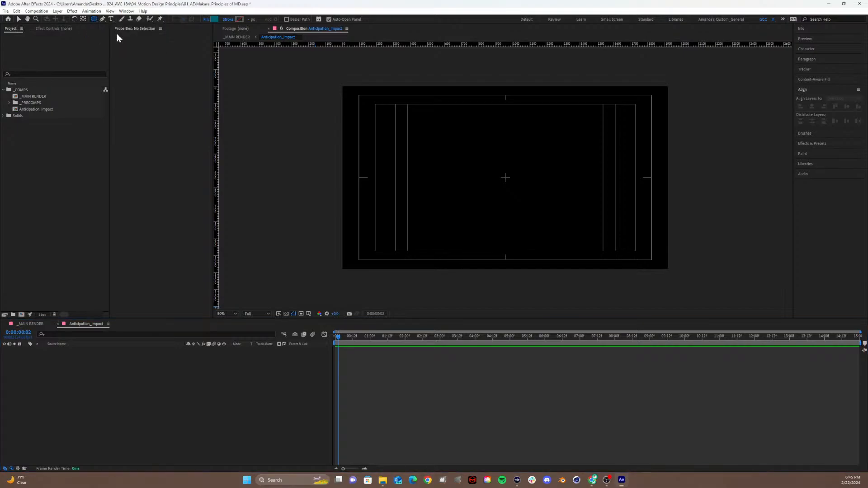
{"action": "left_click_drag", "start_coordinate": [482, 157], "coordinate": [548, 205]}
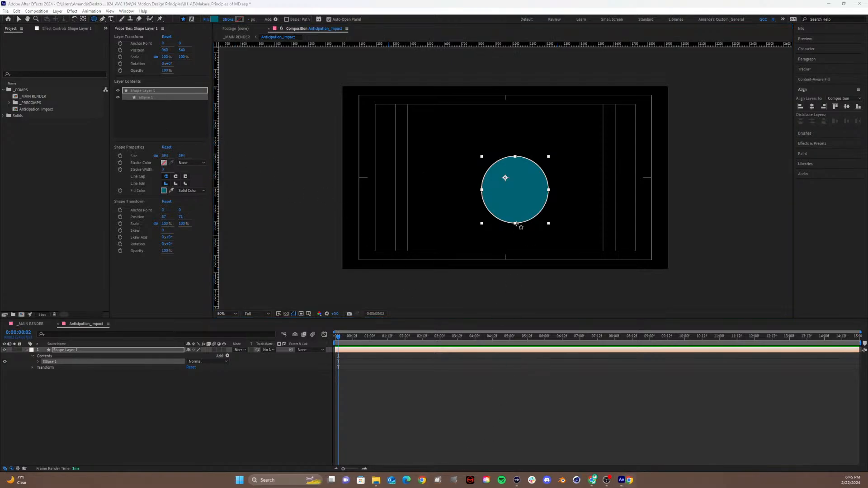
Open Chrome with the GCC profile and search Google Images for "motion design with noise".
{"action": "left_click_drag", "start_coordinate": [527, 109], "coordinate": [303, 46]}
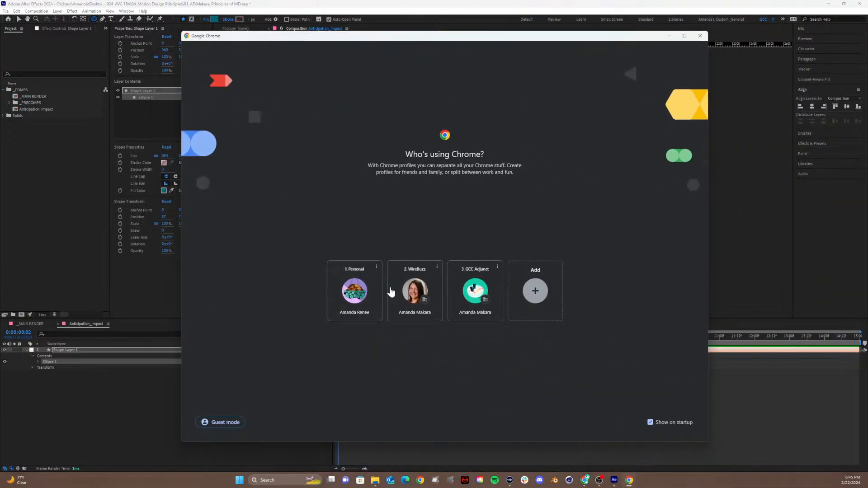
{"action": "left_click", "coordinate": [459, 299]}
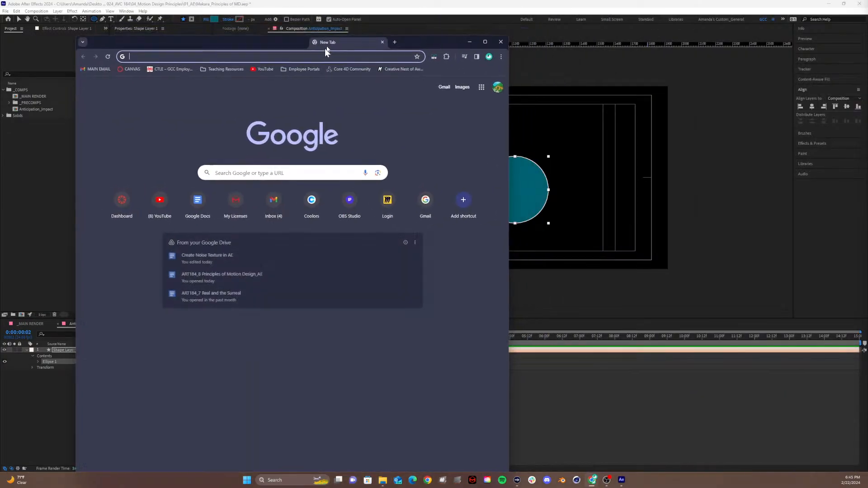
{"action": "left_click_drag", "start_coordinate": [325, 48], "coordinate": [426, 25]}
{"action": "left_click", "coordinate": [407, 154]}
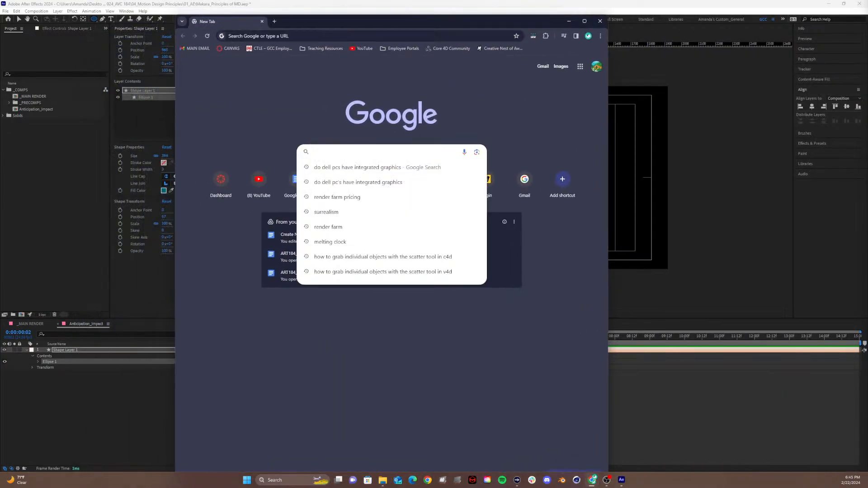
{"action": "type", "text": "noise"}
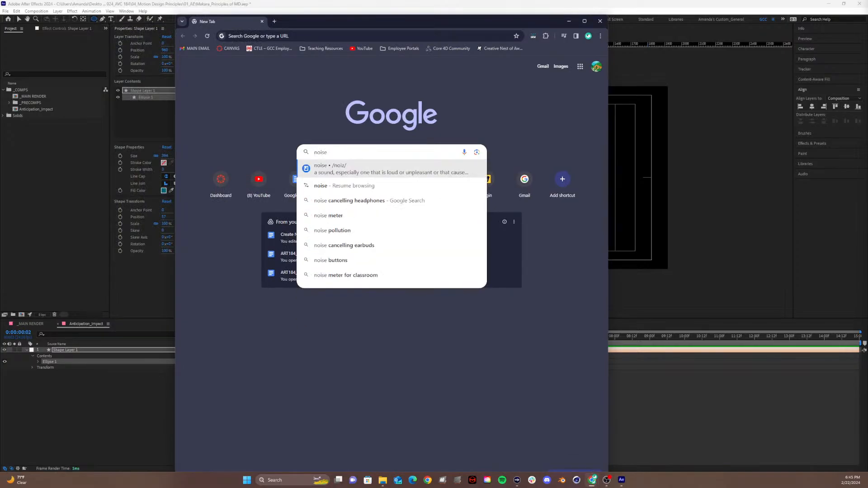
{"action": "key", "text": "Escape"}
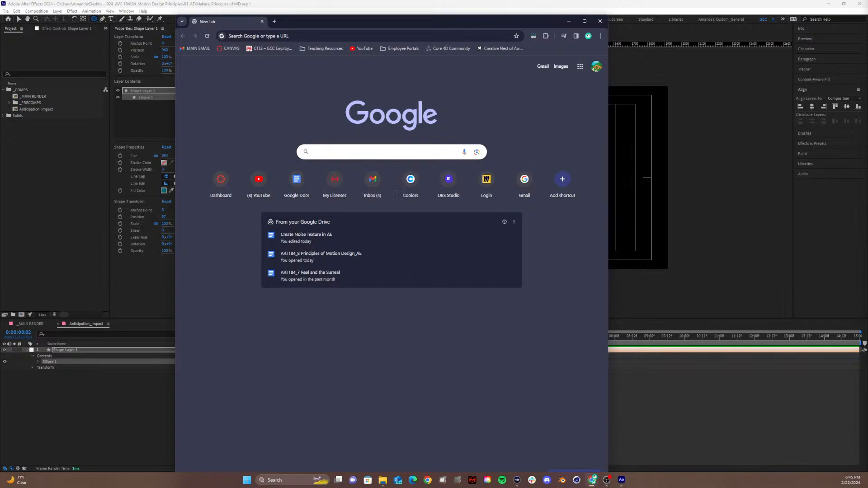
{"action": "type", "text": "motion de"}
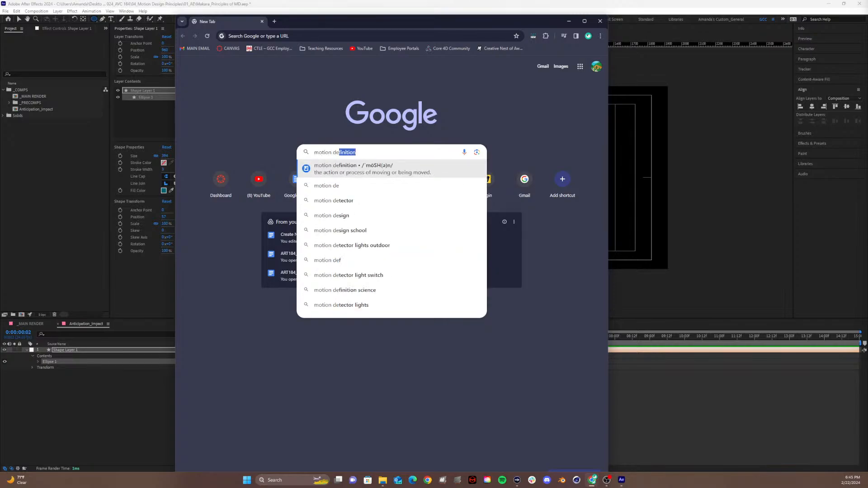
{"action": "type", "text": "sign with n"}
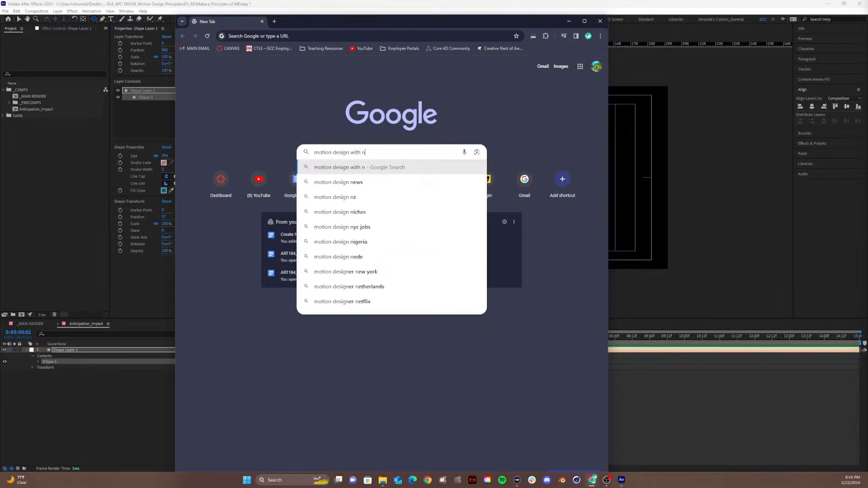
{"action": "type", "text": "oise"}
{"action": "key", "text": "Return"}
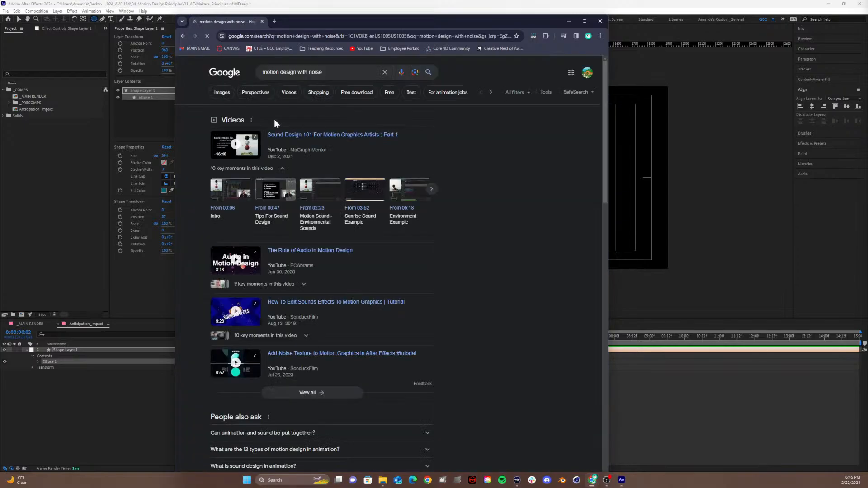
{"action": "left_click", "coordinate": [221, 92]}
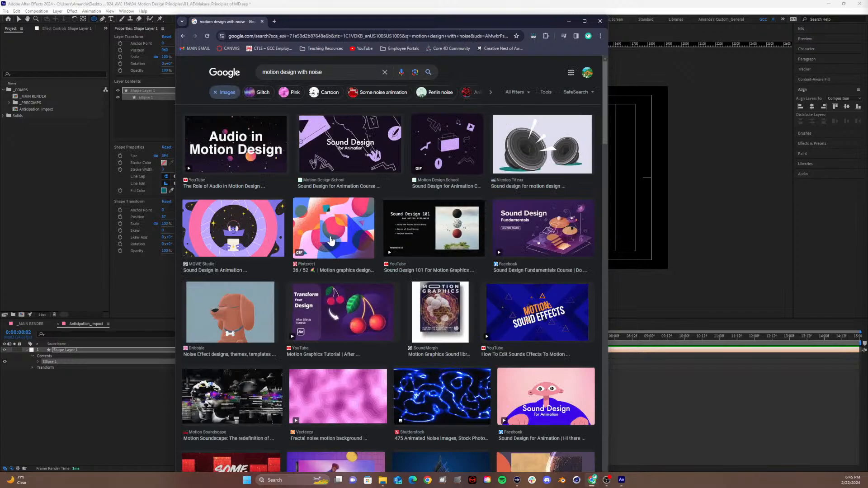
Preview the colorful Pinterest motion graphics image as a noise texture reference, and close Chrome to return to After Effects.
{"action": "left_click", "coordinate": [330, 240]}
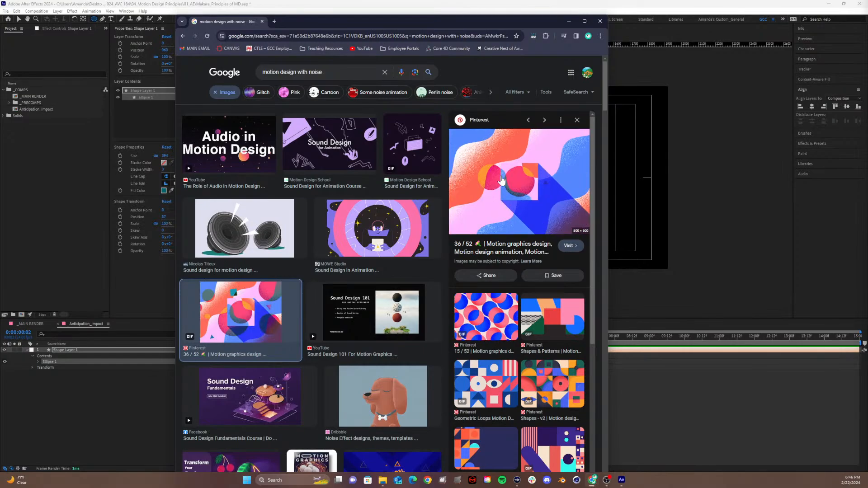
{"action": "left_click", "coordinate": [576, 120]}
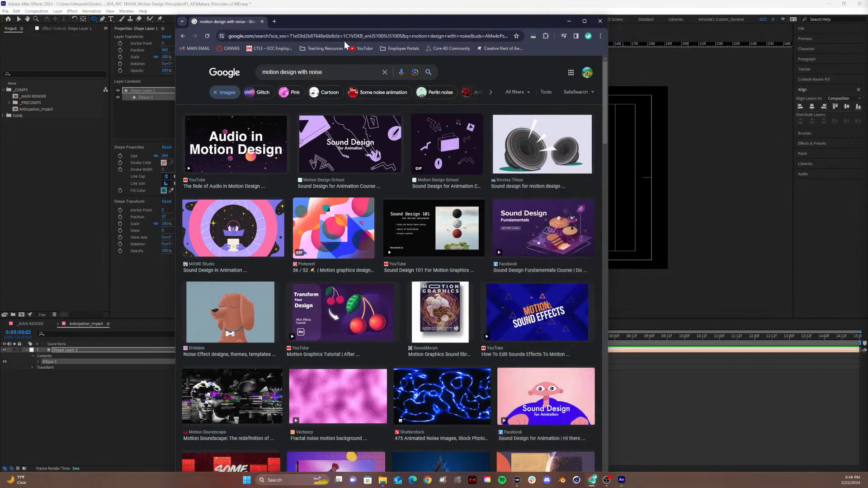
{"action": "left_click", "coordinate": [599, 21]}
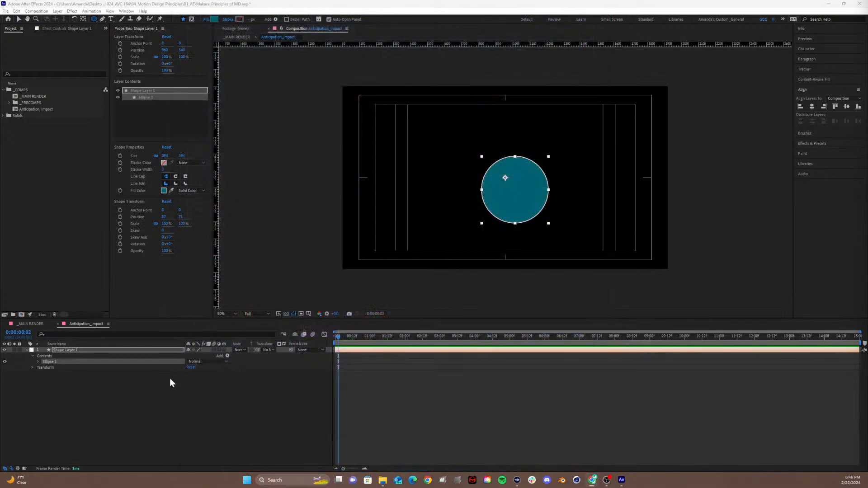
Rename the circle's shape layer as Ball and collapse its properties in the timeline.
{"action": "left_click", "coordinate": [63, 354]}
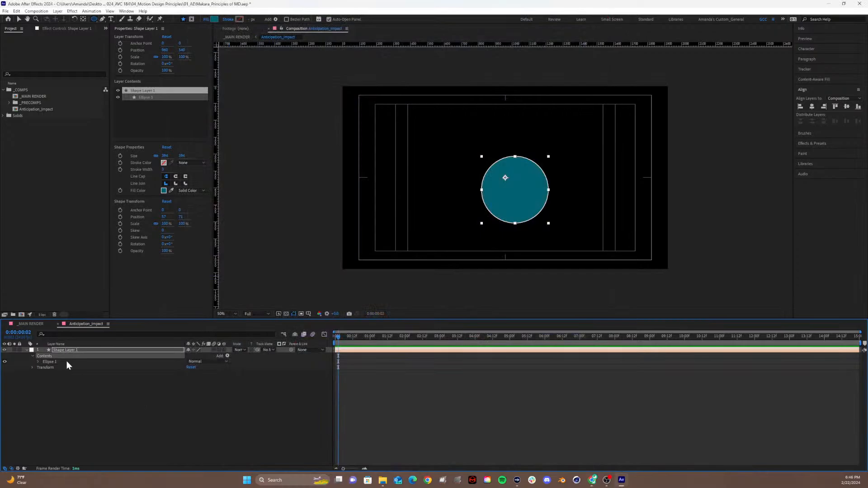
{"action": "left_click", "coordinate": [75, 351]}
{"action": "key", "text": "Return"}
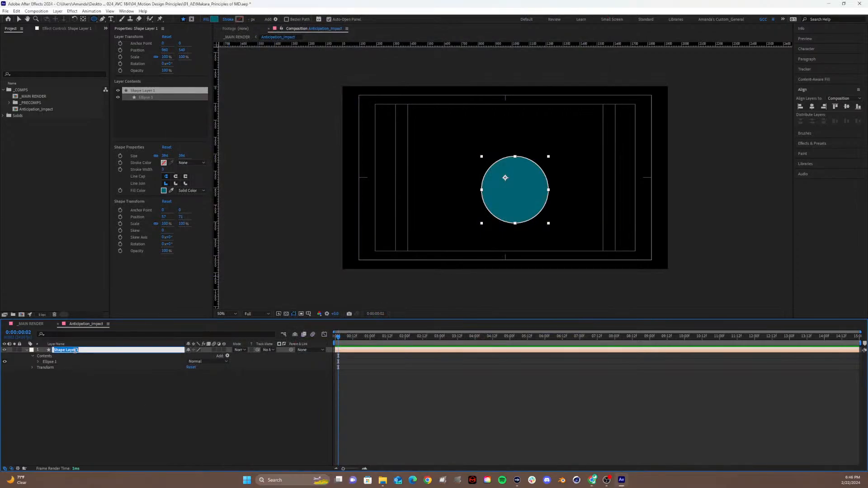
{"action": "type", "text": "Ball"}
{"action": "left_click", "coordinate": [47, 403]}
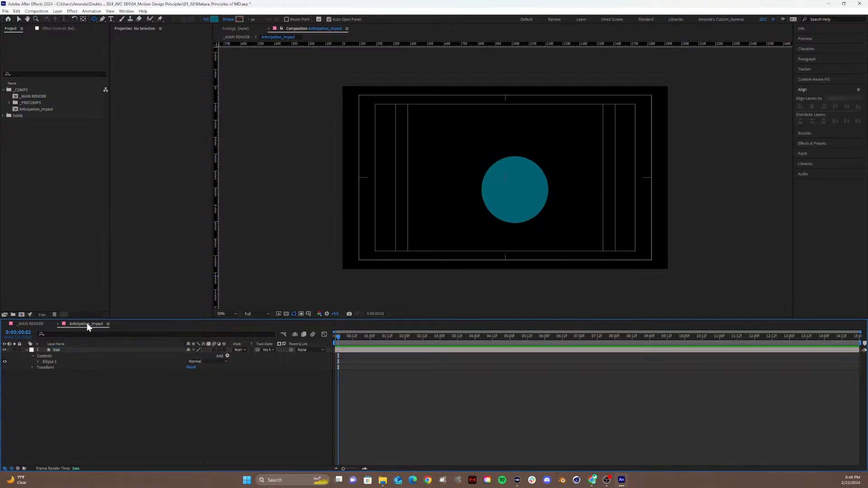
{"action": "left_click", "coordinate": [27, 349]}
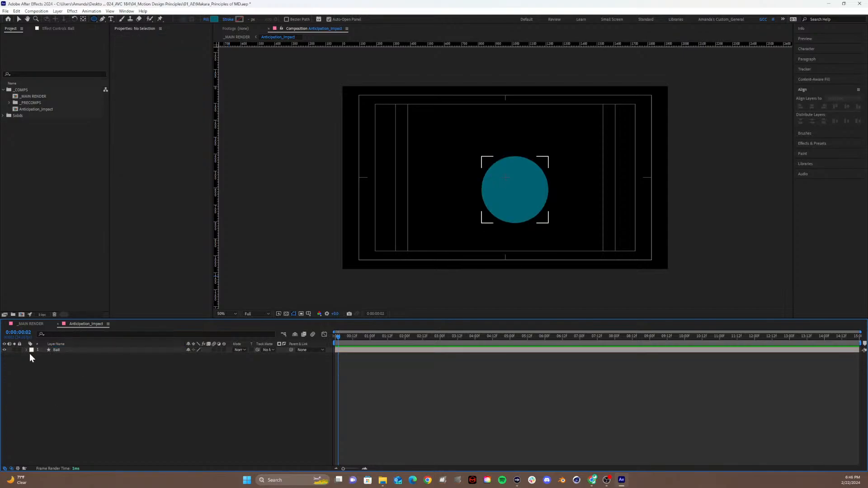
Center the Ball layer's anchor point on the circle and align the layer to the composition's horizontal center.
{"action": "left_click", "coordinate": [75, 349]}
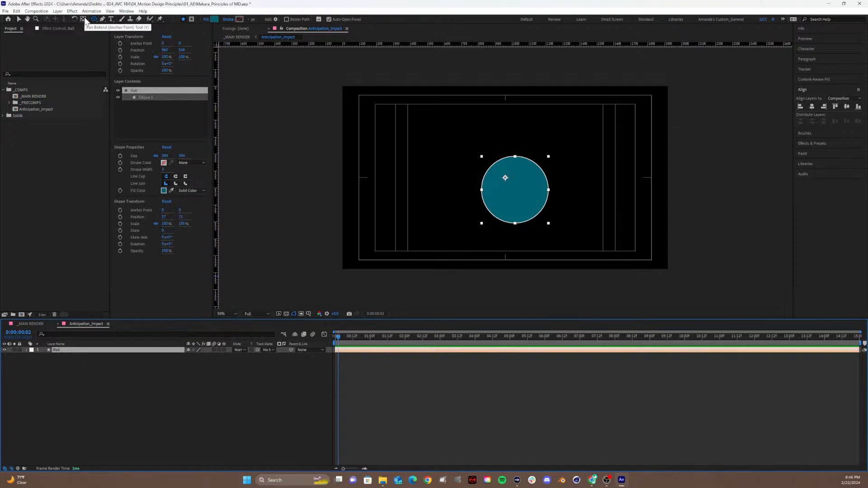
{"action": "left_click", "coordinate": [84, 19]}
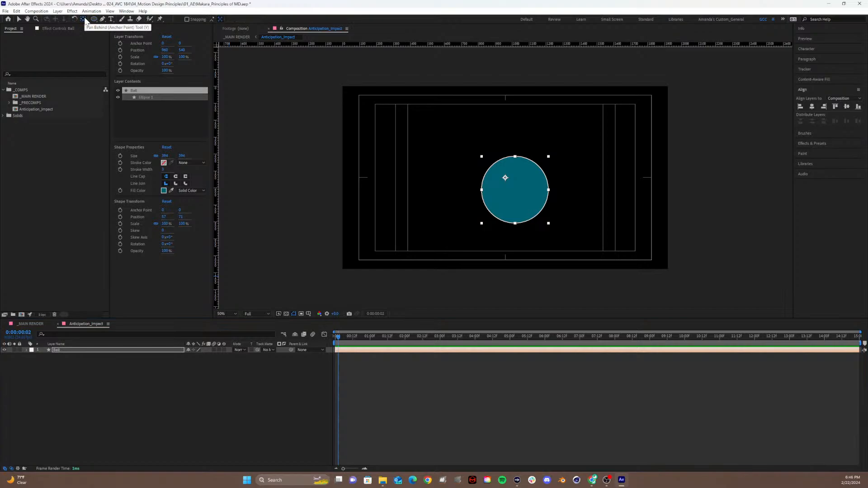
{"action": "left_click", "coordinate": [70, 351]}
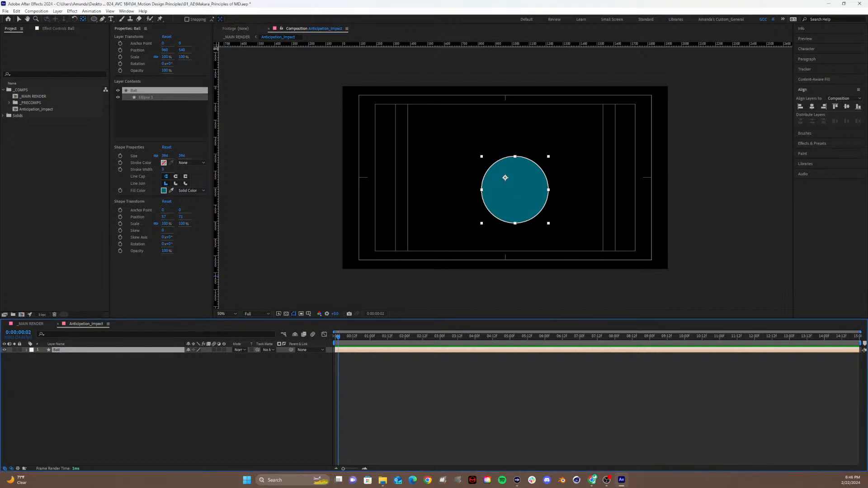
{"action": "double_click", "coordinate": [83, 20]}
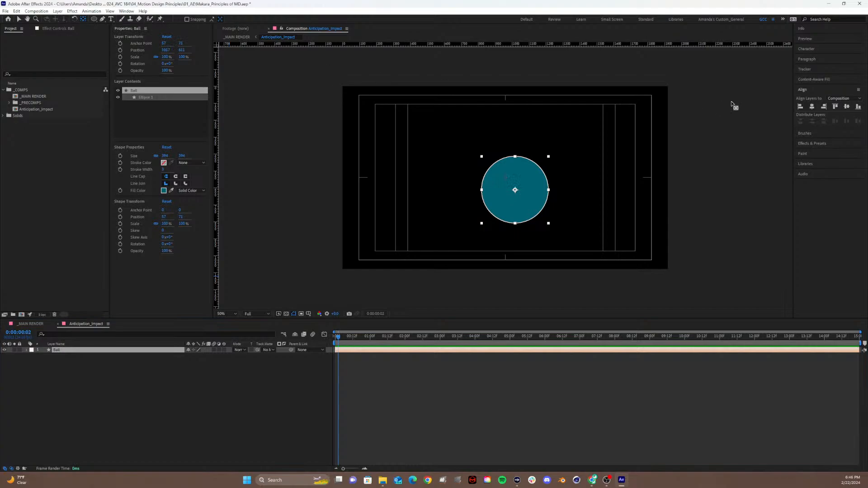
{"action": "left_click", "coordinate": [812, 106]}
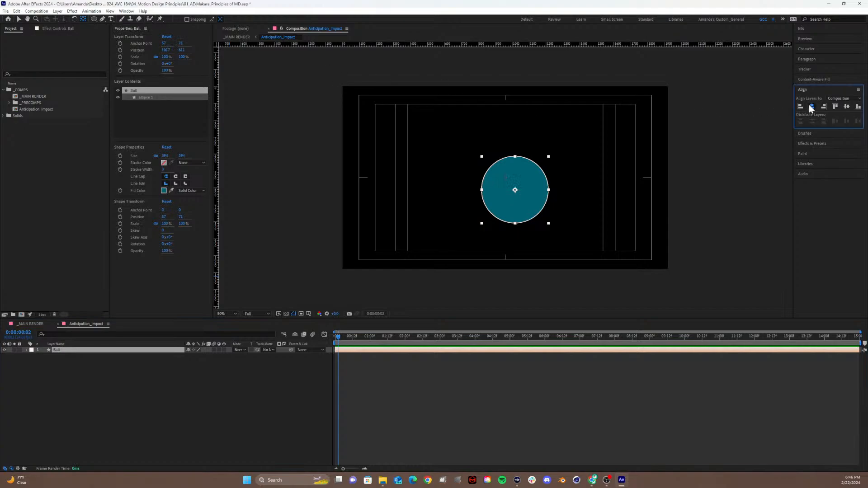
Align the Ball layer to the composition's vertical center and set the circle's size to 200.
{"action": "left_click", "coordinate": [847, 107]}
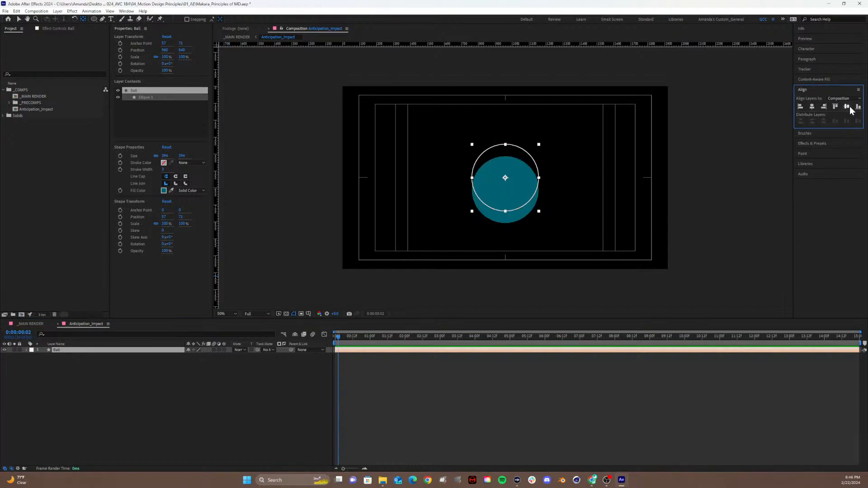
{"action": "left_click", "coordinate": [165, 155]}
{"action": "type", "text": "100"}
{"action": "key", "text": "Return"}
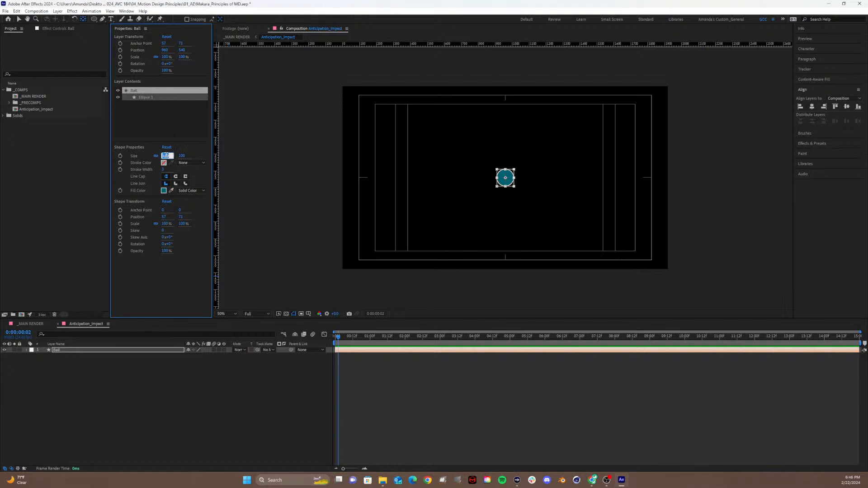
{"action": "key", "text": "Return"}
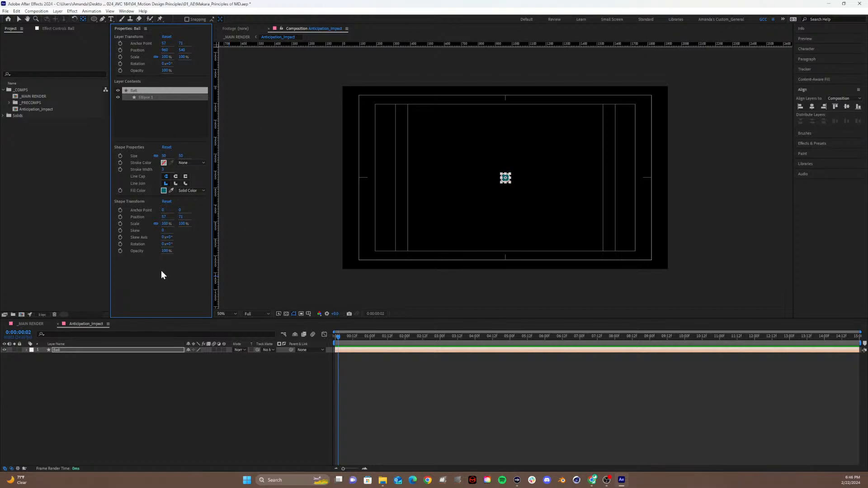
{"action": "left_click", "coordinate": [164, 156]}
{"action": "type", "text": "100"}
{"action": "key", "text": "Return"}
{"action": "type", "text": "200"}
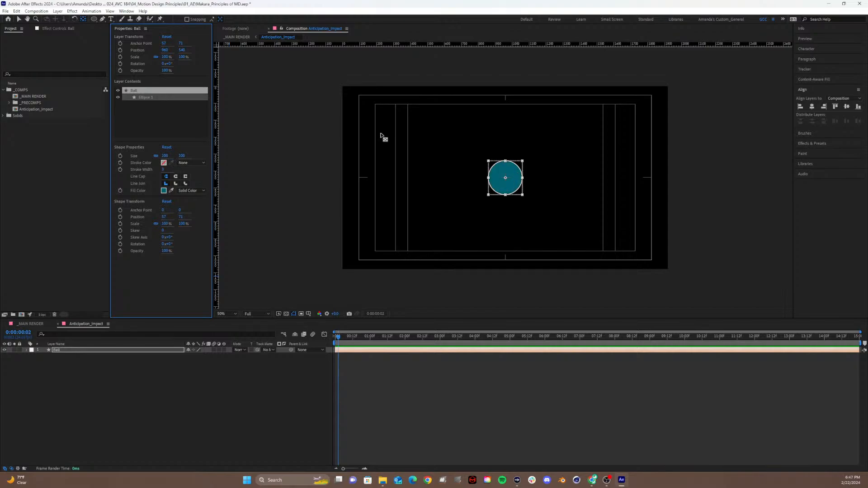
{"action": "key", "text": "Return"}
{"action": "left_click", "coordinate": [132, 377]}
{"action": "left_click", "coordinate": [98, 350]}
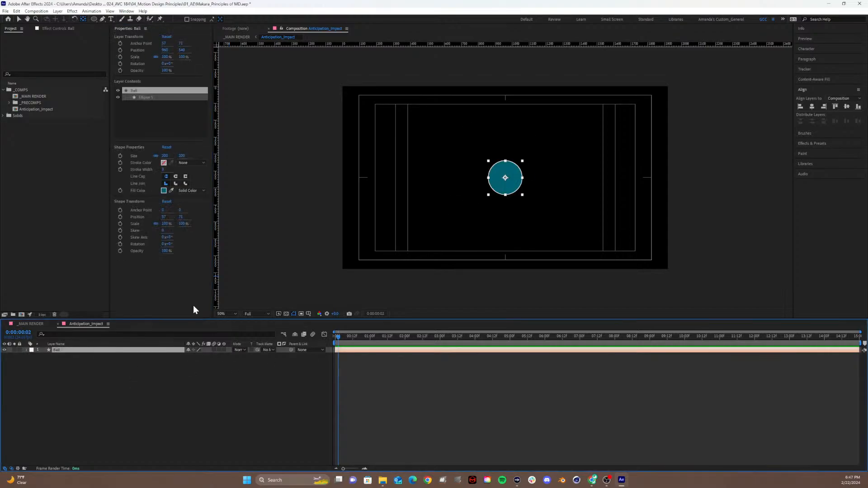
{"action": "key", "text": "alt+Tab"}
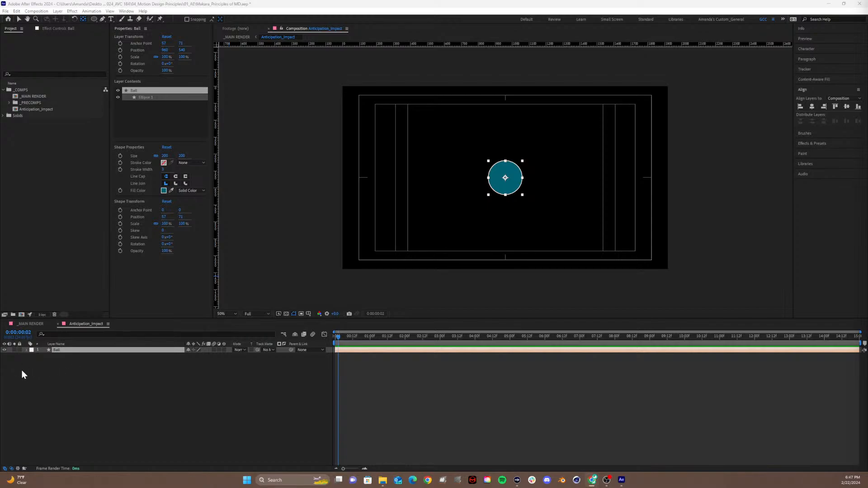
{"action": "right_click", "coordinate": [59, 350]}
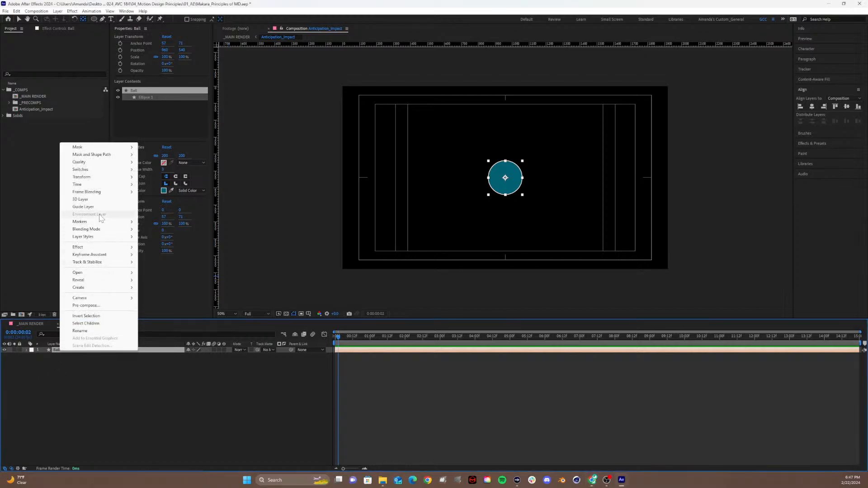
{"action": "left_click", "coordinate": [171, 398]}
{"action": "left_click", "coordinate": [140, 351]}
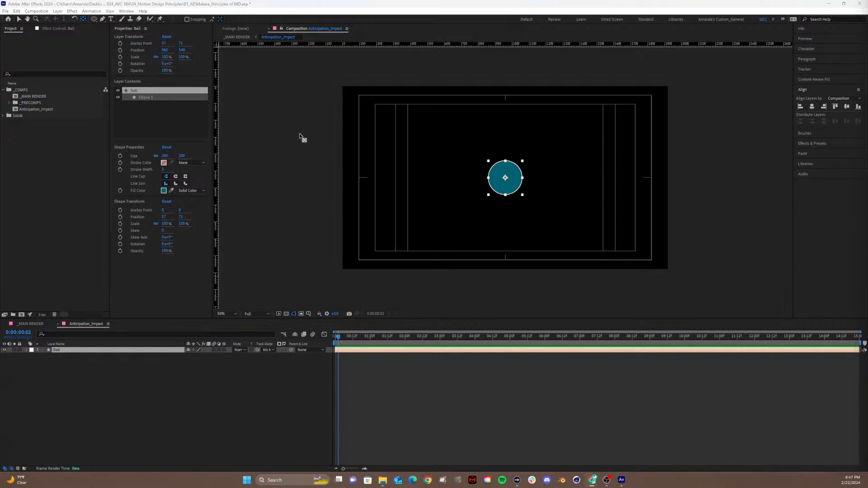
Set the ball's fill color to F48264 and switch to the Selection tool.
{"action": "left_click", "coordinate": [164, 191]}
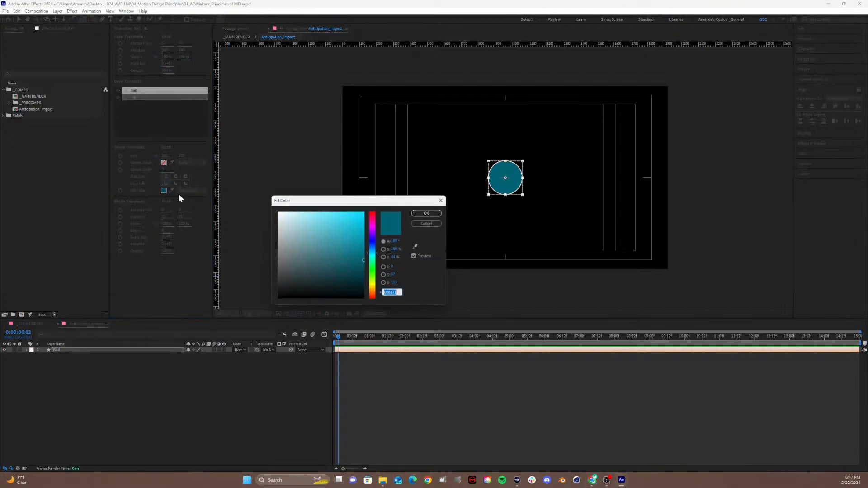
{"action": "type", "text": "f"}
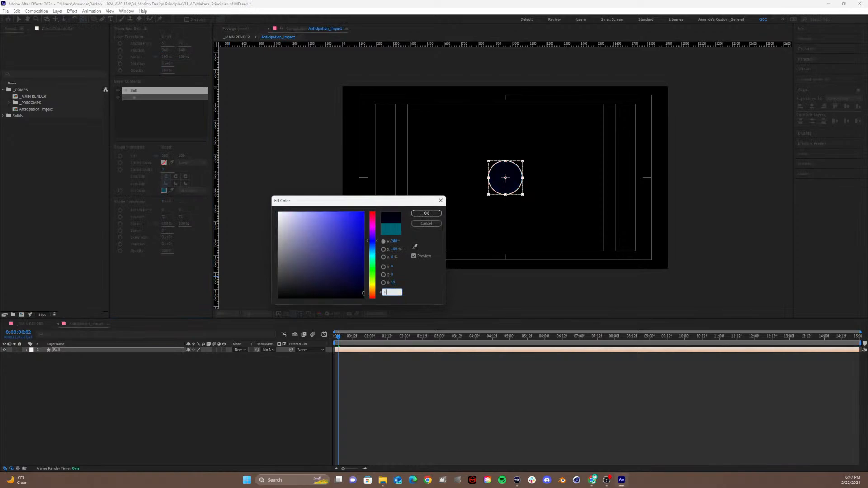
{"action": "type", "text": "4"}
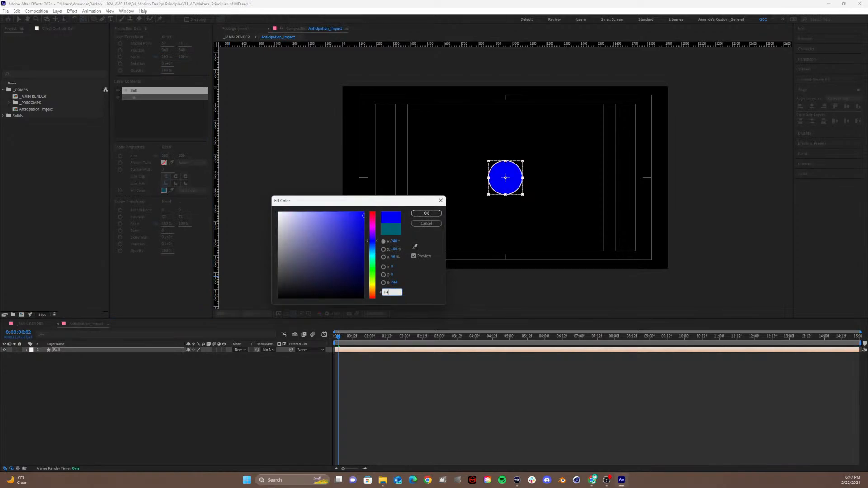
{"action": "type", "text": "8264"}
{"action": "key", "text": "Return"}
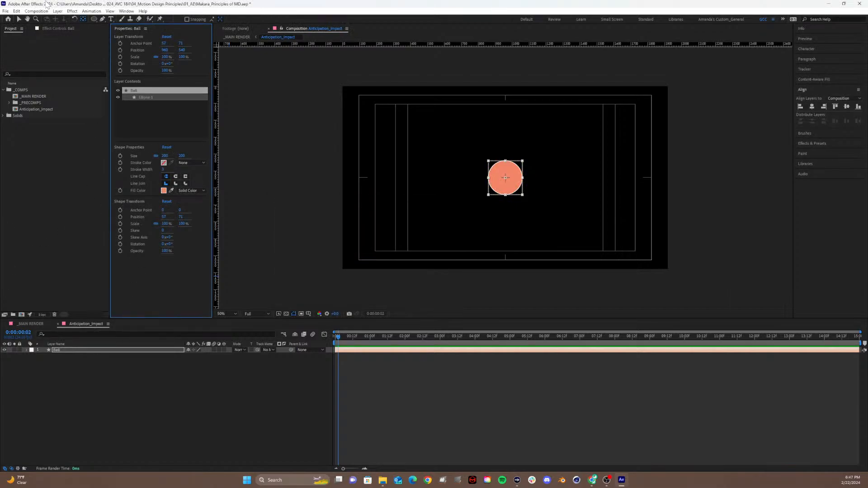
{"action": "left_click", "coordinate": [20, 18]}
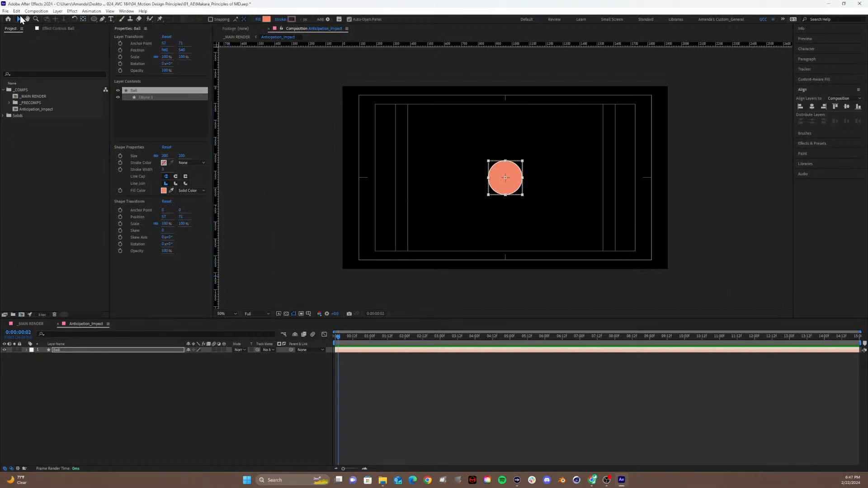
{"action": "left_click", "coordinate": [80, 344]}
{"action": "right_click", "coordinate": [78, 352]}
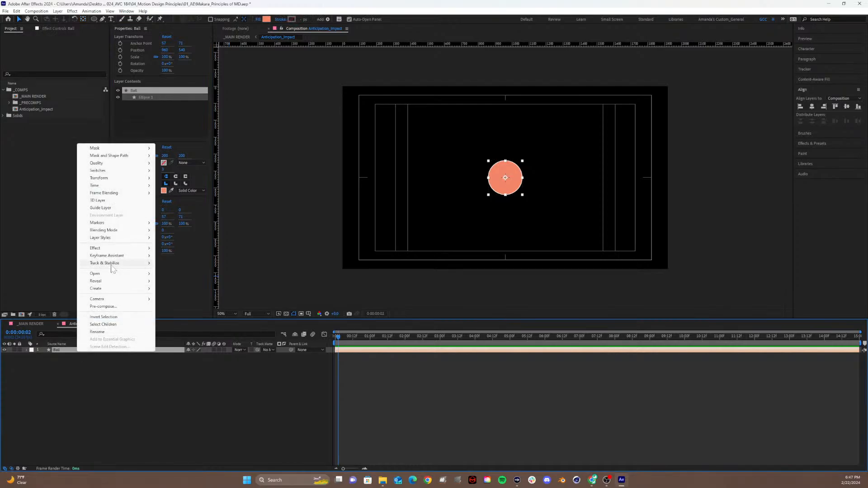
{"action": "mouse_move", "coordinate": [114, 238]}
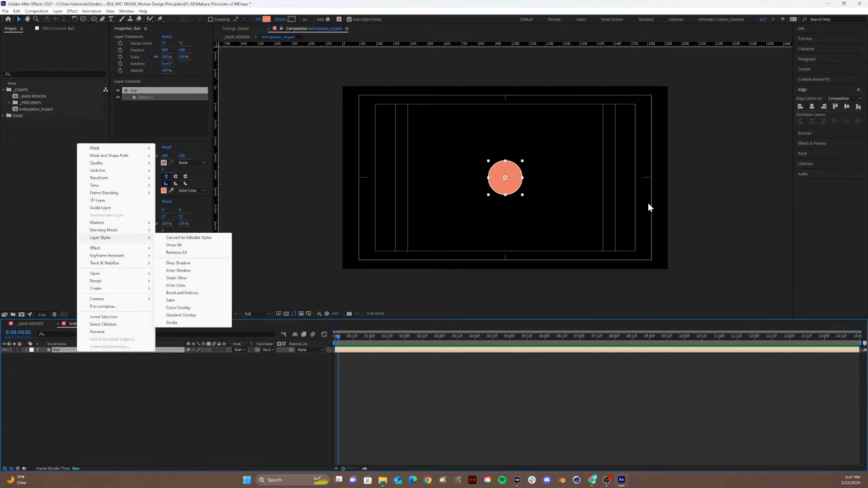
{"action": "key", "text": "Escape"}
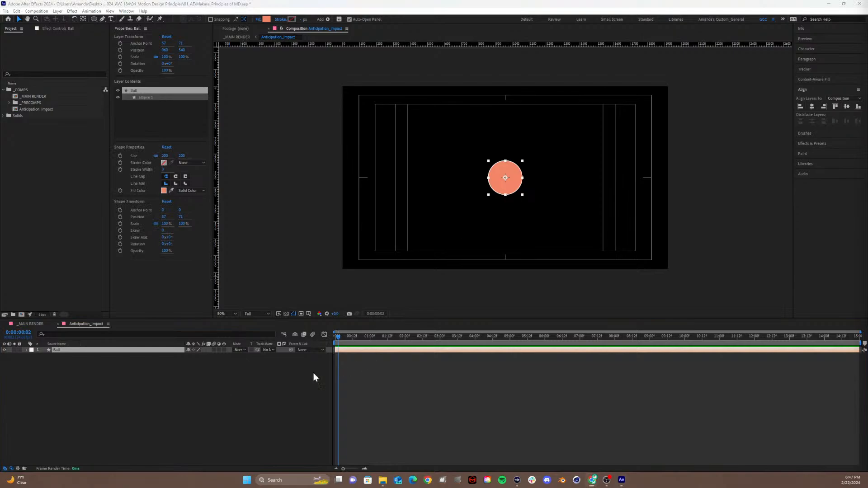
Apply an Inner Shadow layer style to the Ball layer and expand its blending options and shadow properties.
{"action": "right_click", "coordinate": [62, 350]}
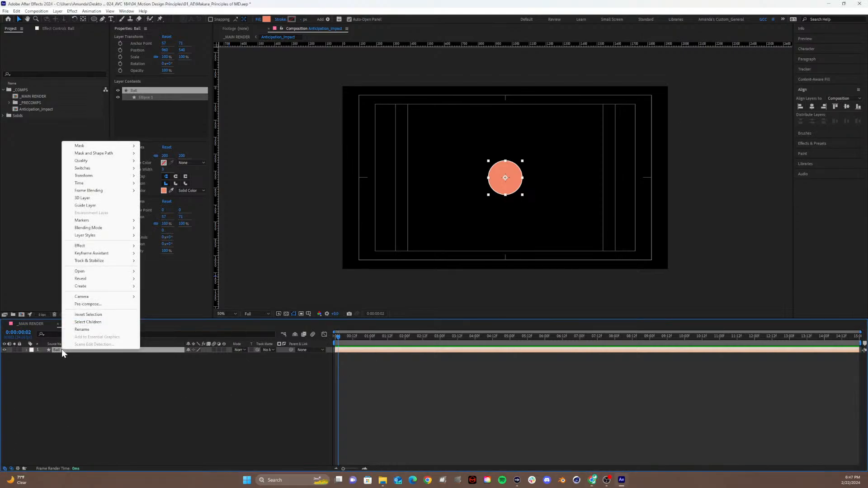
{"action": "mouse_move", "coordinate": [96, 237]}
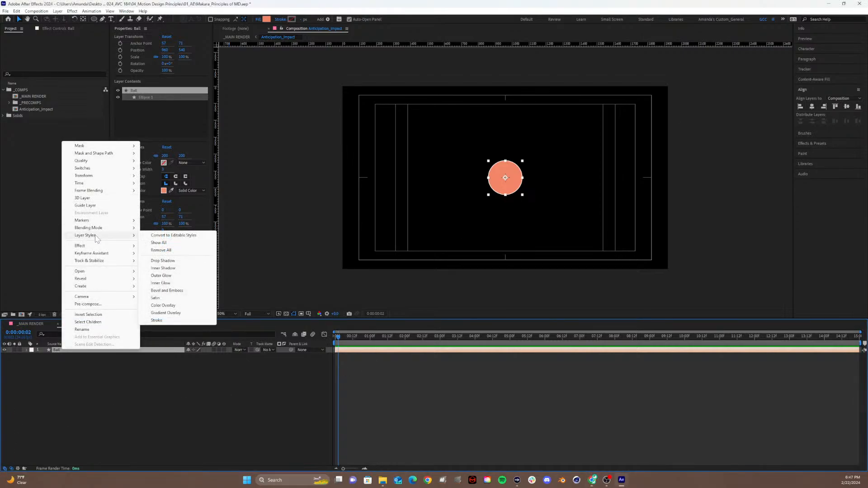
{"action": "left_click", "coordinate": [163, 269]}
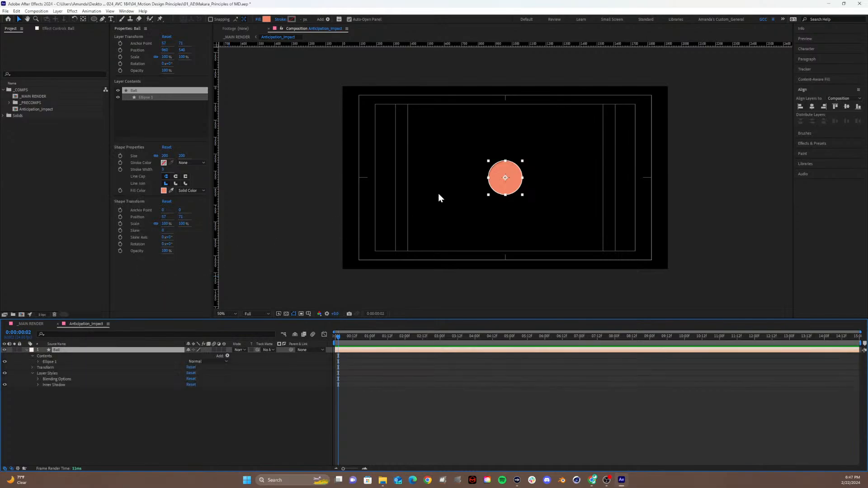
{"action": "scroll", "coordinate": [501, 184], "scroll_direction": "up", "scroll_amount": 4}
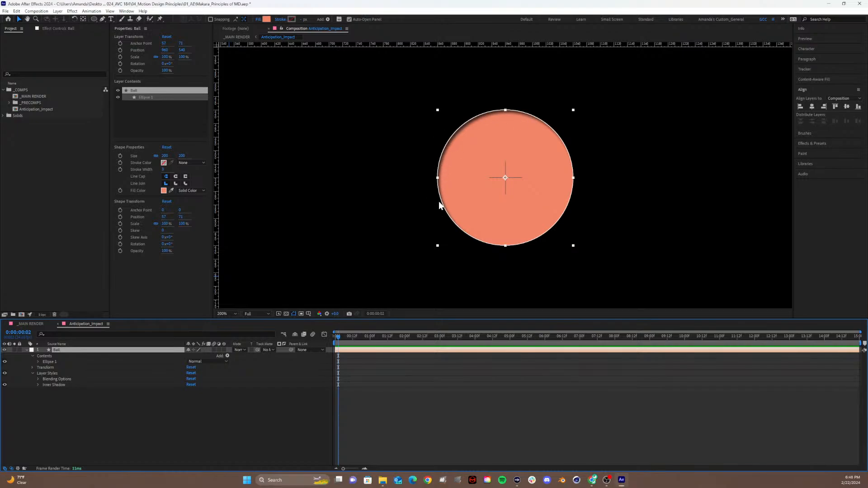
{"action": "left_click", "coordinate": [37, 379]}
{"action": "left_click", "coordinate": [38, 402]}
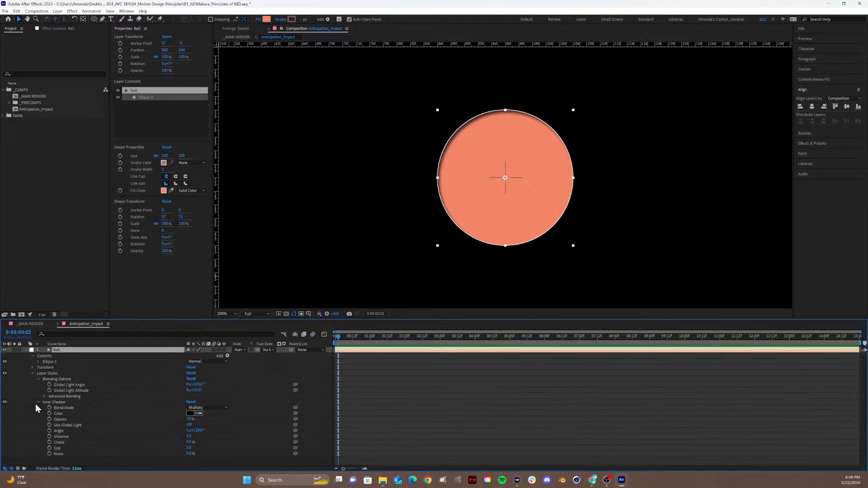
Set the inner shadow's blend mode to Dissolve and its color to white.
{"action": "left_click", "coordinate": [195, 408]}
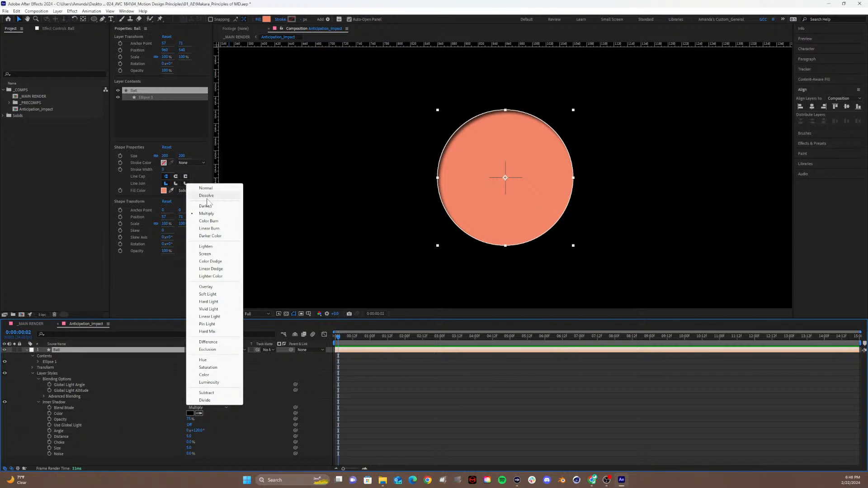
{"action": "left_click", "coordinate": [207, 196]}
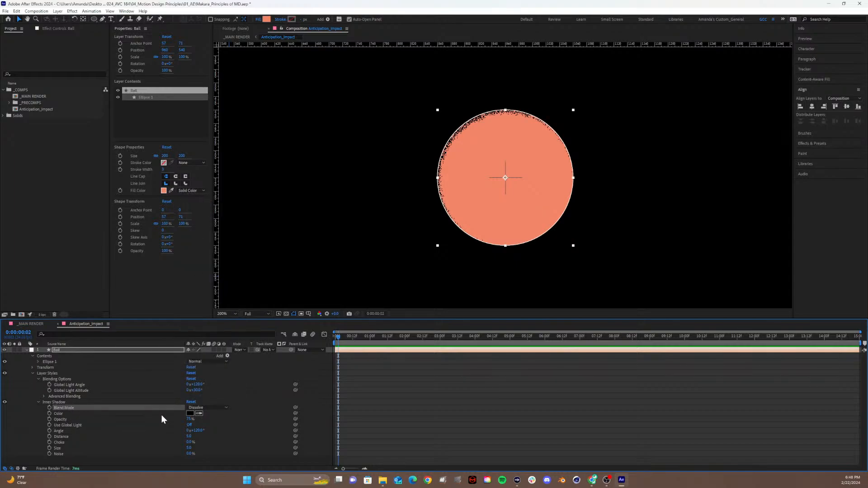
{"action": "left_click", "coordinate": [190, 413]}
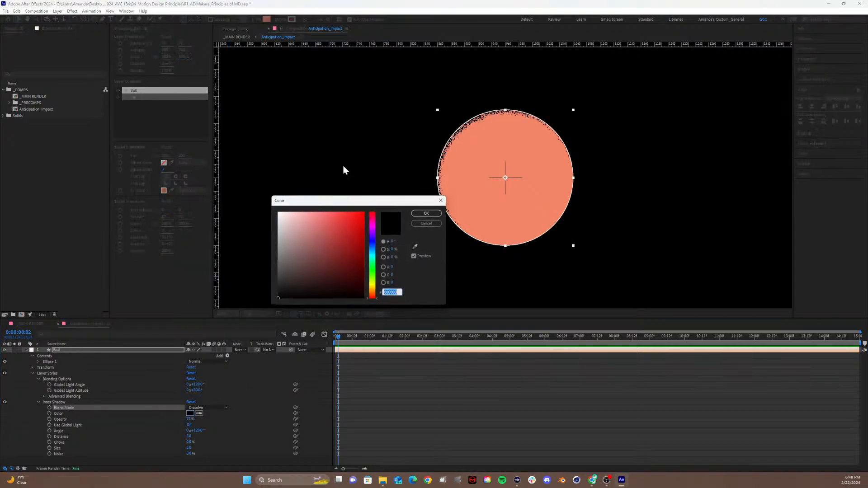
{"action": "left_click", "coordinate": [288, 220]}
{"action": "left_click_drag", "start_coordinate": [289, 220], "coordinate": [244, 178]}
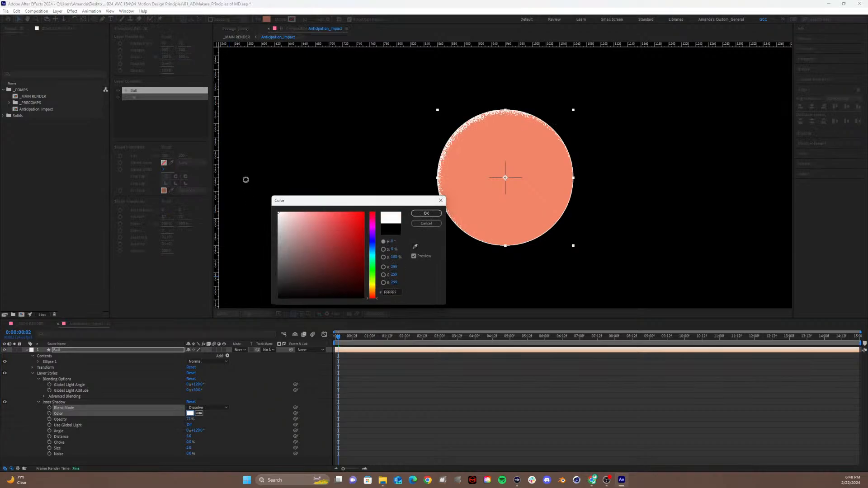
{"action": "left_click", "coordinate": [425, 214]}
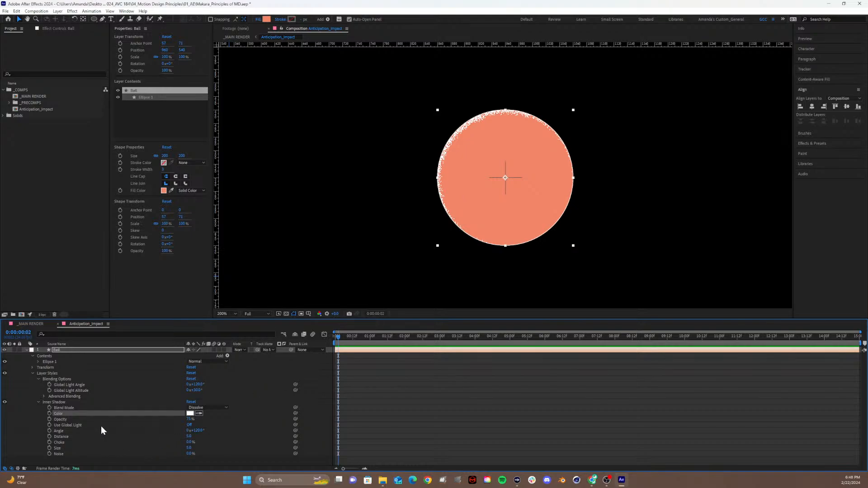
Set the inner shadow's opacity to 99%.
{"action": "left_click", "coordinate": [186, 420]}
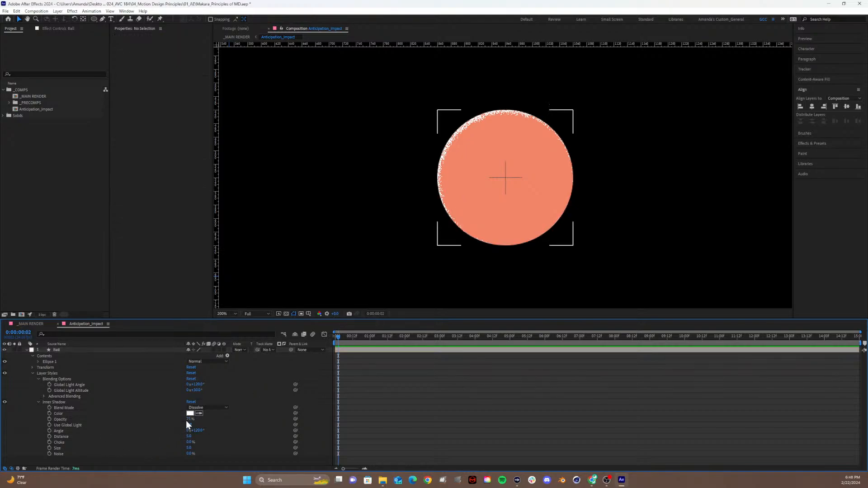
{"action": "left_click", "coordinate": [189, 419]}
{"action": "type", "text": "99"}
{"action": "key", "text": "Return"}
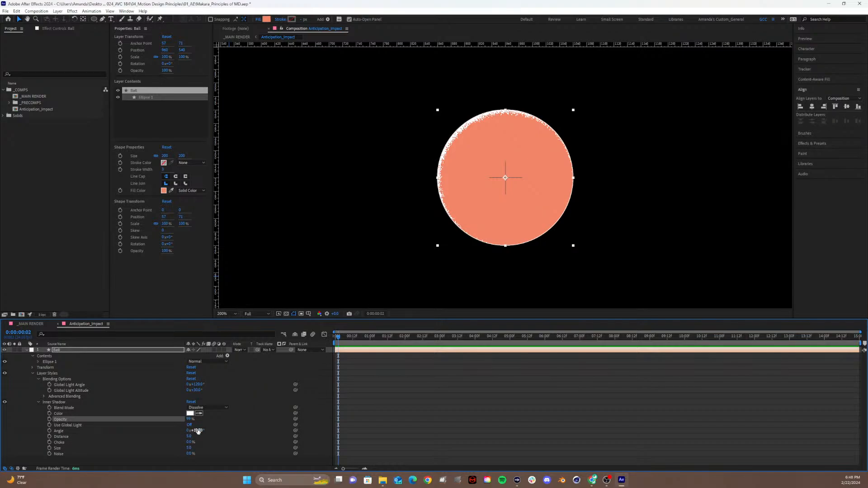
Try changing the inner shadow's angle to put it on the ball's lower-right edge, and undo the change.
{"action": "left_click_drag", "start_coordinate": [197, 429], "coordinate": [140, 424]}
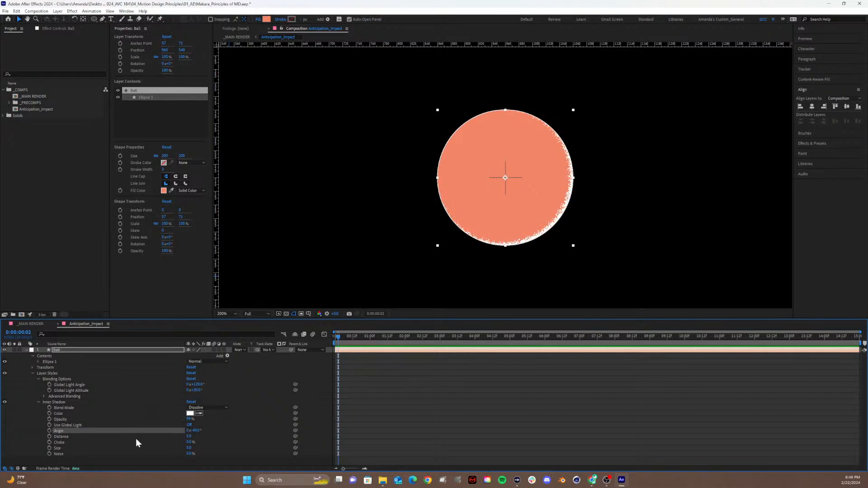
{"action": "key", "text": "ctrl+z"}
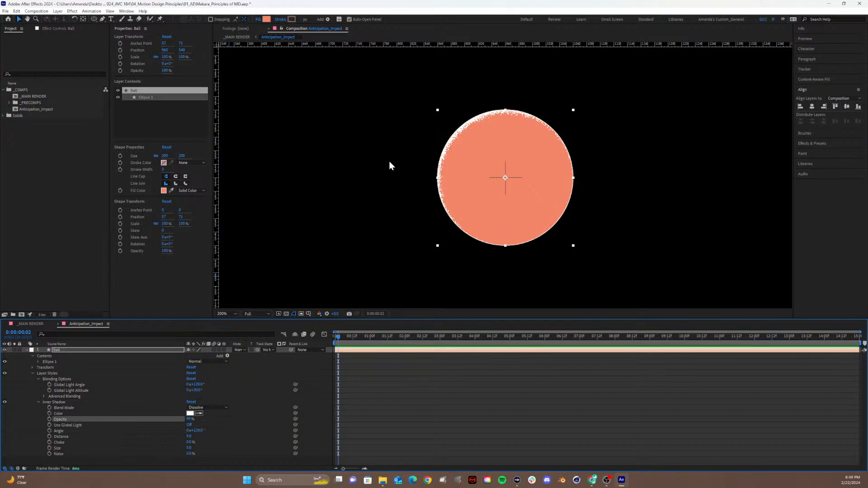
{"action": "key", "text": "comma"}
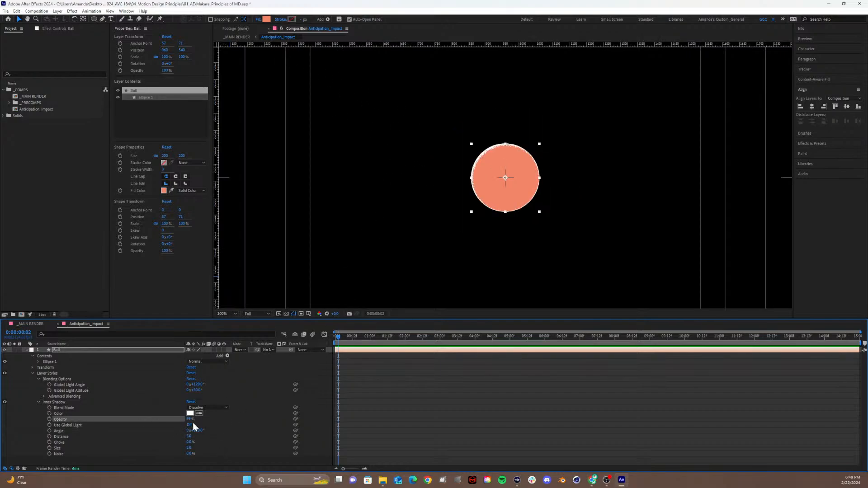
Set the inner shadow's opacity to 100% and its distance to 10.
{"action": "left_click_drag", "start_coordinate": [192, 421], "coordinate": [205, 419]}
{"action": "left_click_drag", "start_coordinate": [189, 436], "coordinate": [196, 437]}
{"action": "left_click", "coordinate": [196, 436]}
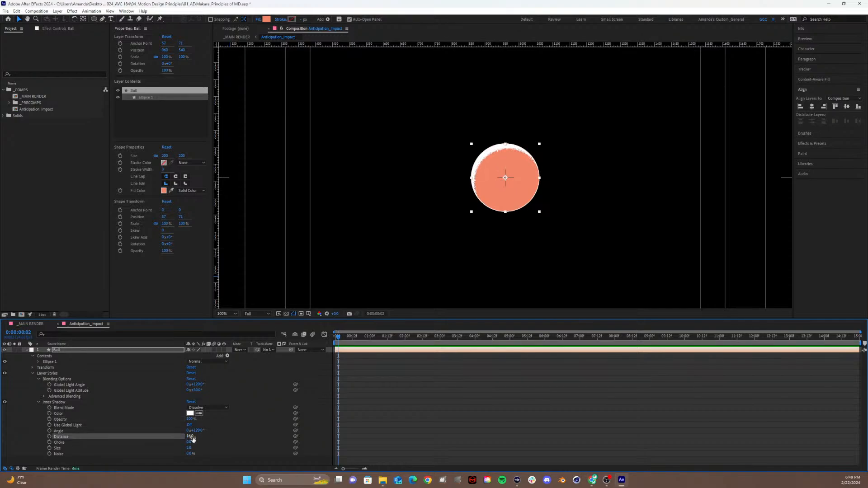
{"action": "type", "text": "1"}
{"action": "key", "text": "Return"}
Set the inner shadow's size to 15 and deselect the Ball layer.
{"action": "mouse_move", "coordinate": [191, 452]}
{"action": "left_mouse_down"}
{"action": "mouse_move", "coordinate": [200, 453]}
{"action": "mouse_move", "coordinate": [190, 454]}
{"action": "left_mouse_up"}
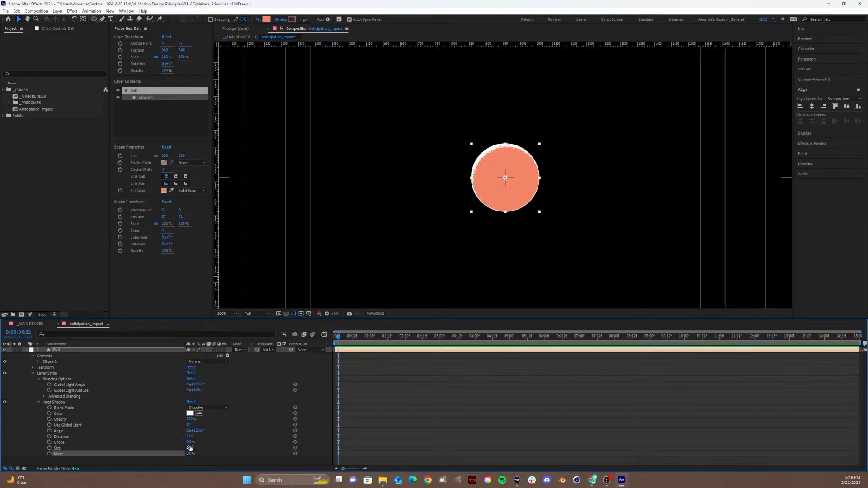
{"action": "left_click", "coordinate": [190, 448]}
{"action": "key", "text": "Return"}
{"action": "left_click_drag", "start_coordinate": [190, 448], "coordinate": [190, 453]}
{"action": "key", "text": "ctrl+z"}
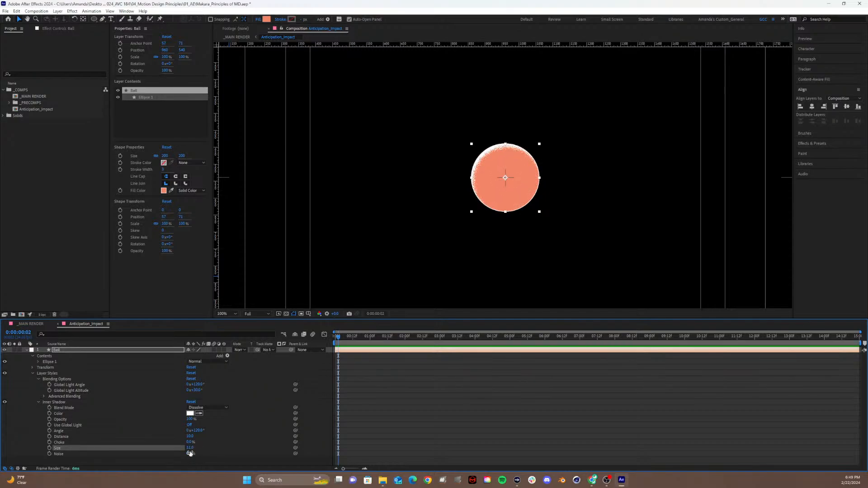
{"action": "left_click", "coordinate": [190, 448]}
{"action": "type", "text": "15"}
{"action": "key", "text": "Return"}
{"action": "left_click", "coordinate": [462, 257]}
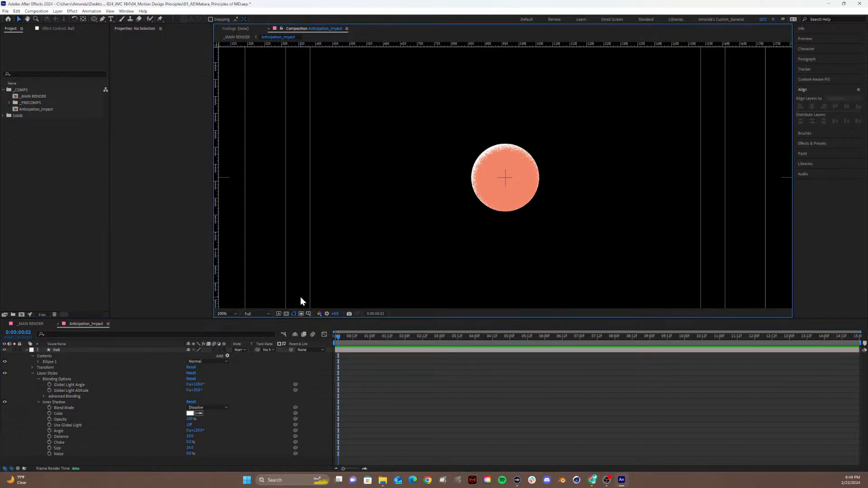
Try adding the Inner Shadow layer style to the Ball again, and look over its layer style settings.
{"action": "left_click", "coordinate": [157, 394]}
{"action": "left_click", "coordinate": [32, 373]}
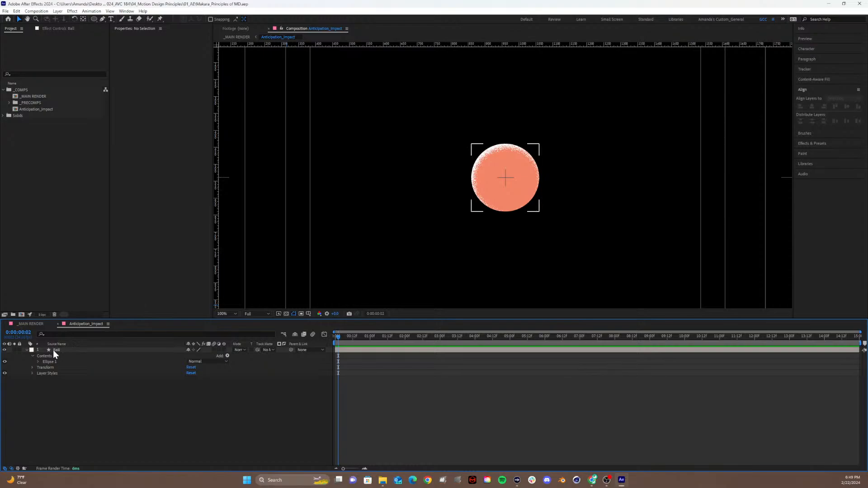
{"action": "left_click", "coordinate": [36, 373]}
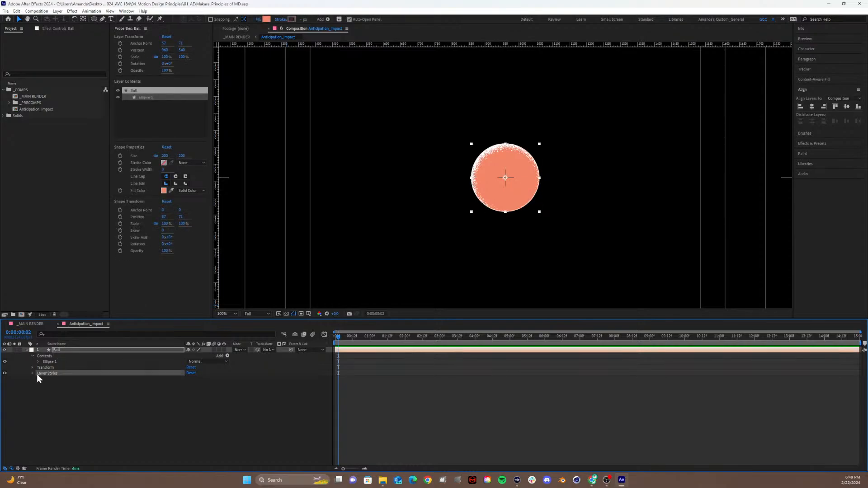
{"action": "left_click", "coordinate": [59, 351]}
{"action": "right_click", "coordinate": [60, 351]}
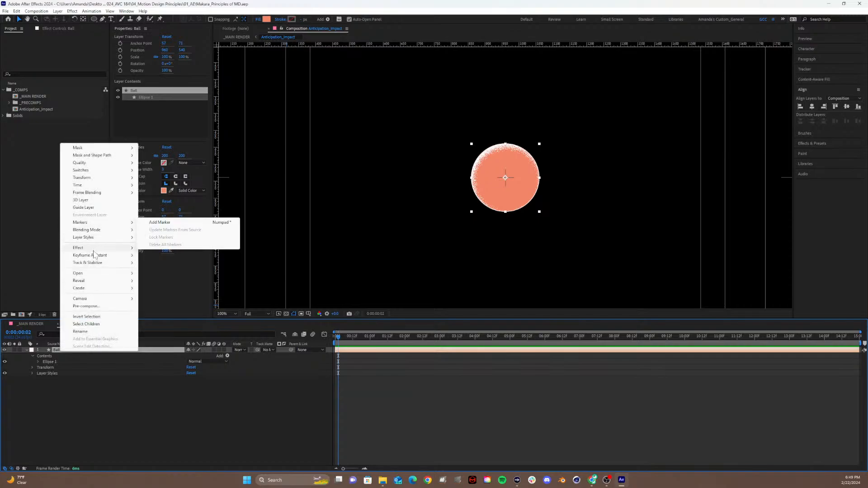
{"action": "mouse_move", "coordinate": [104, 237]}
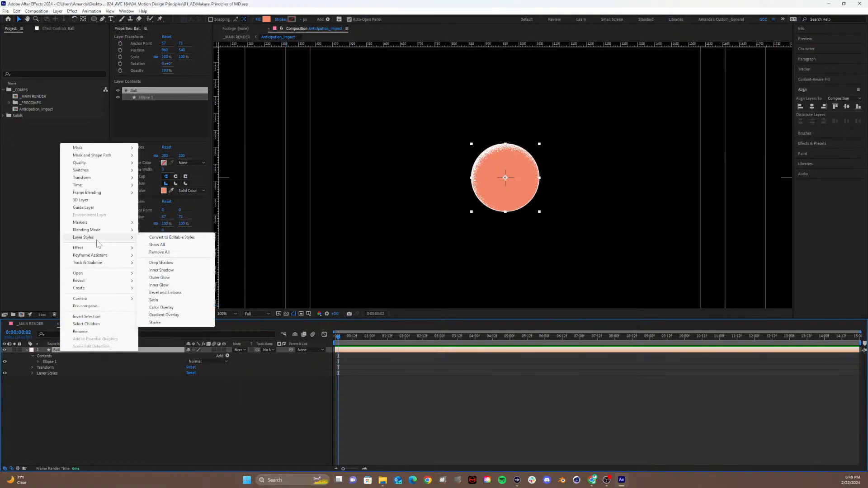
{"action": "left_click", "coordinate": [160, 270]}
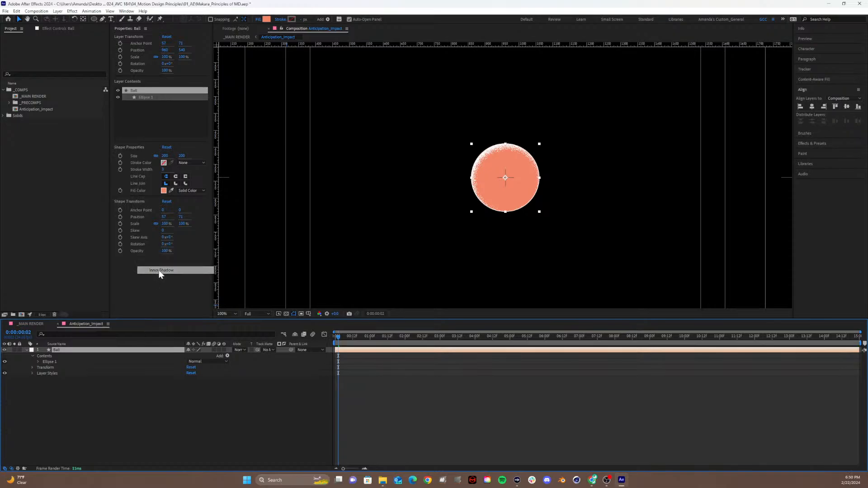
{"action": "left_click", "coordinate": [33, 373]}
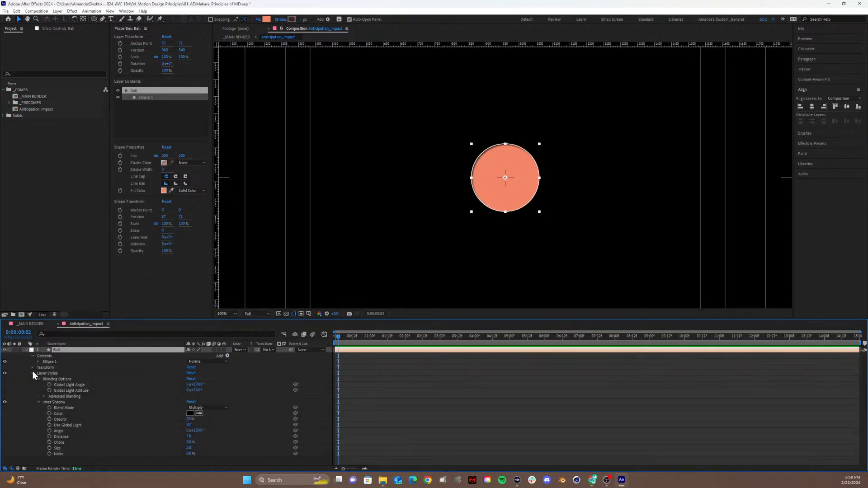
{"action": "left_click", "coordinate": [38, 401]}
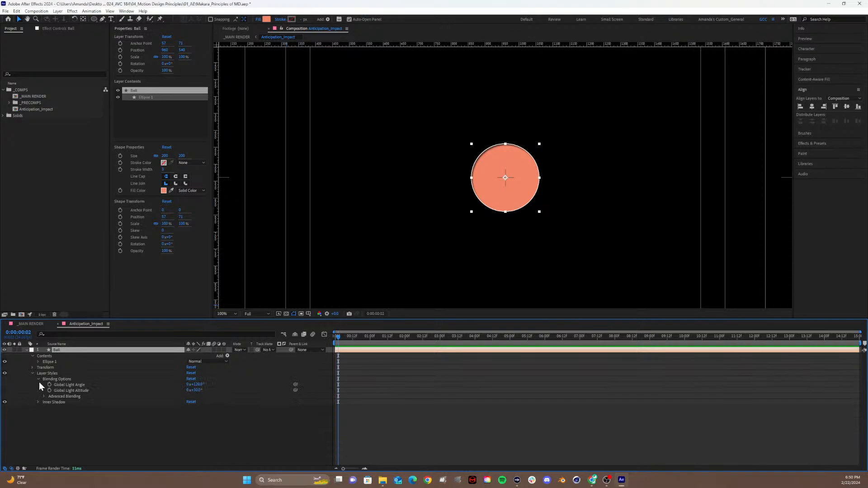
{"action": "left_click", "coordinate": [38, 380]}
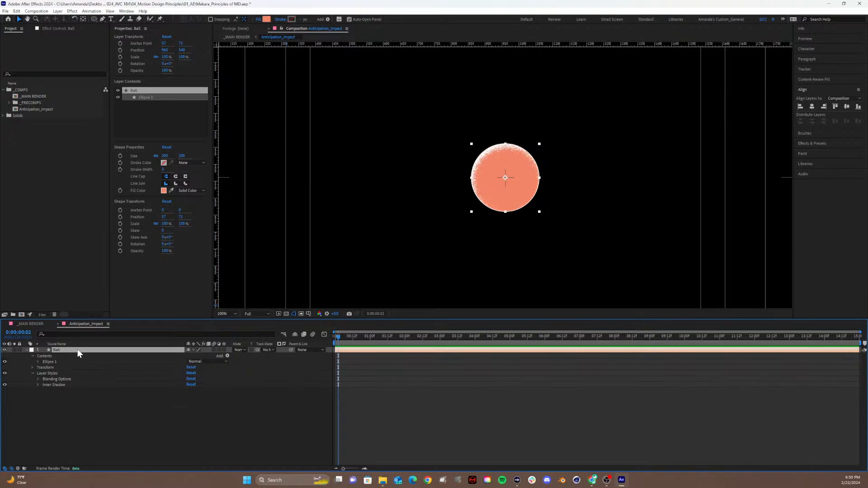
Try lowering the distance of the Ball's inner shadow.
{"action": "left_click", "coordinate": [38, 385]}
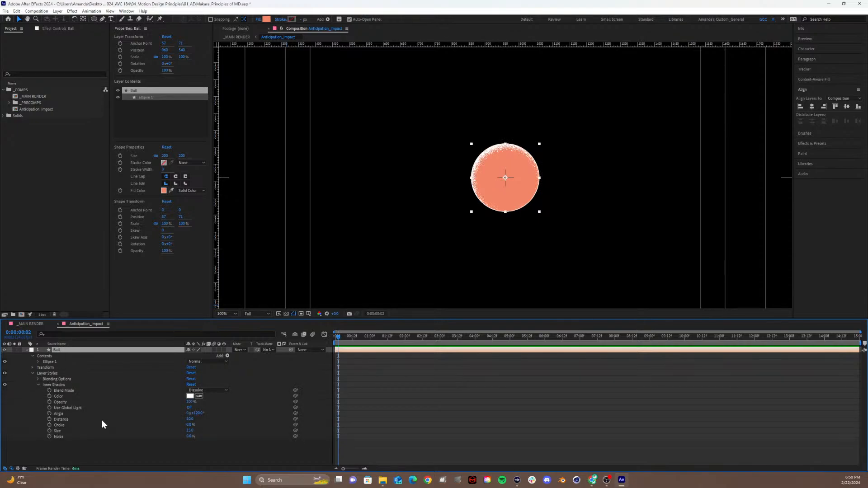
{"action": "left_click", "coordinate": [190, 419]}
{"action": "type", "text": "0"}
{"action": "key", "text": "Return"}
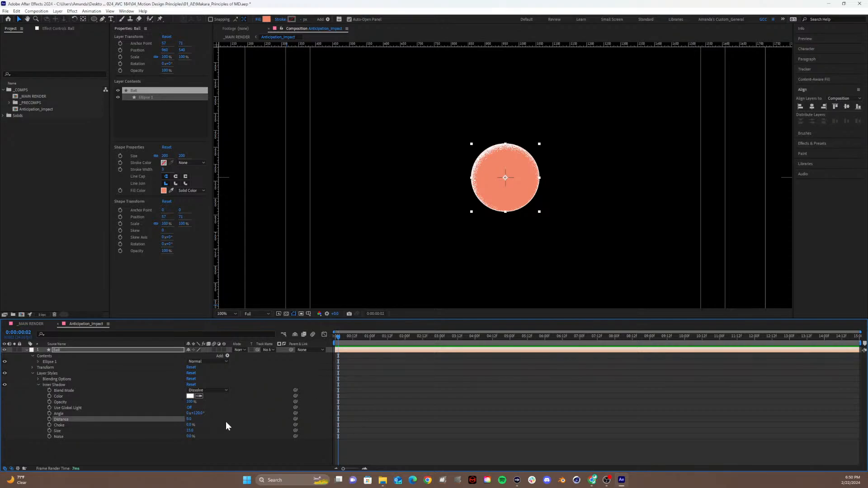
Set the inner shadow's size to 10 and collapse the Ball layer's properties.
{"action": "left_click", "coordinate": [190, 430]}
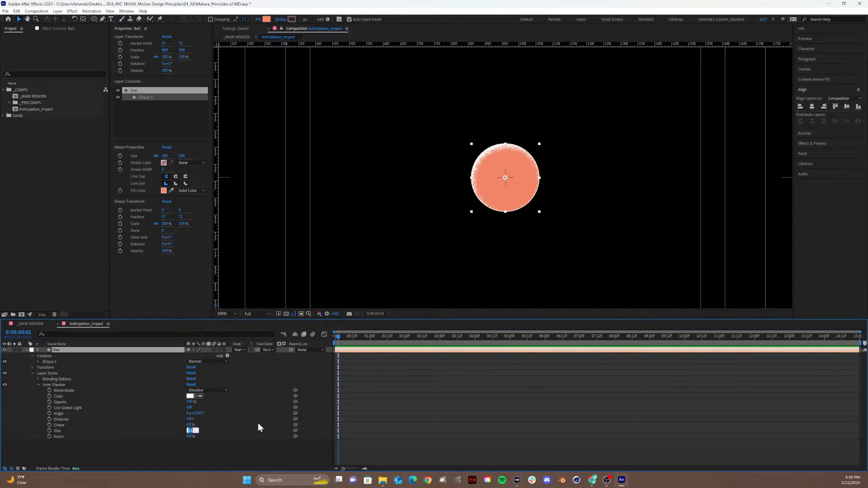
{"action": "type", "text": "10"}
{"action": "key", "text": "Return"}
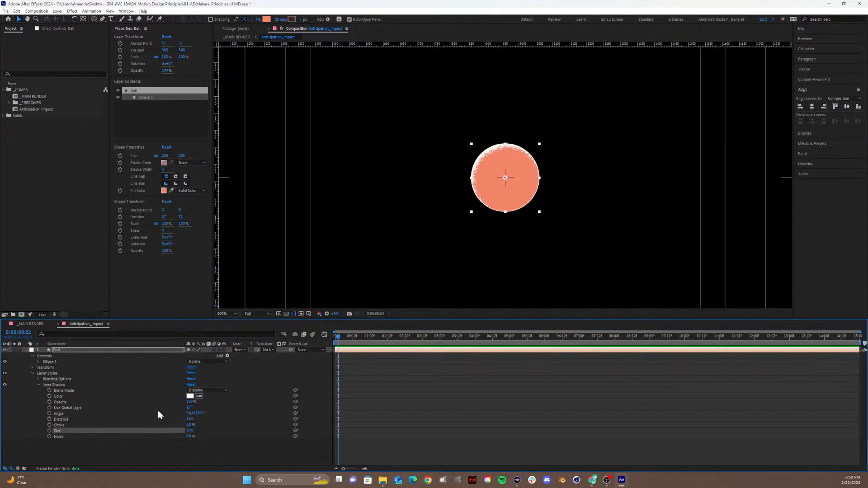
{"action": "left_click", "coordinate": [27, 350]}
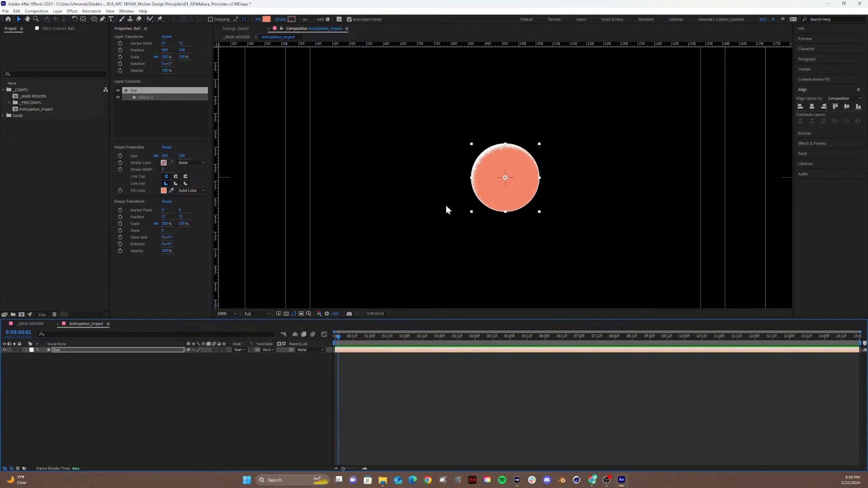
With no layer selected, draw a new Pen shape over the ball's lower-right part, with a curved upper edge crossing the ball.
{"action": "left_click", "coordinate": [102, 19]}
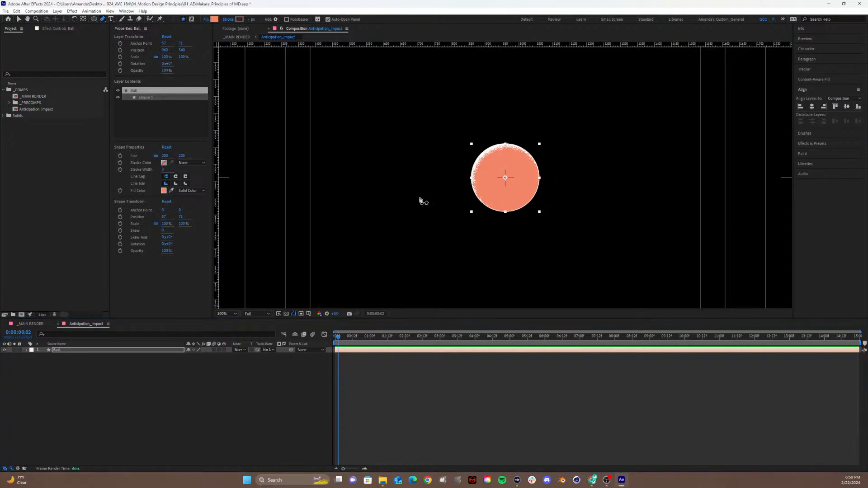
{"action": "left_click", "coordinate": [50, 361]}
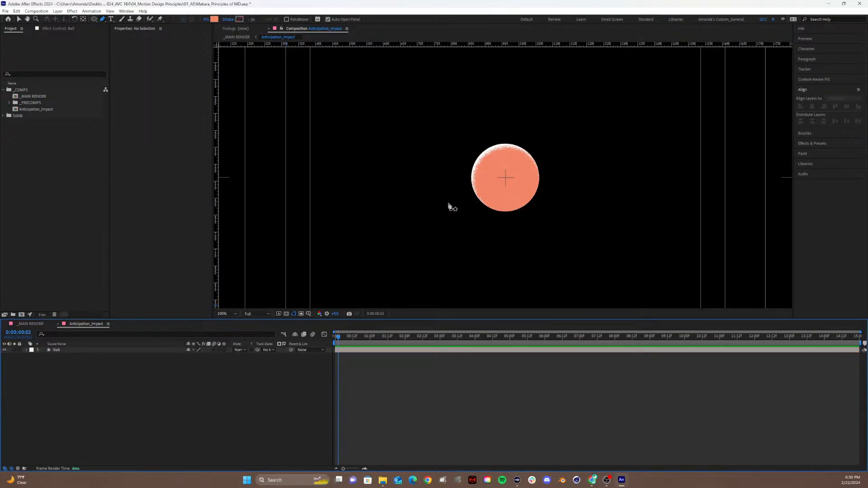
{"action": "left_click", "coordinate": [468, 204]}
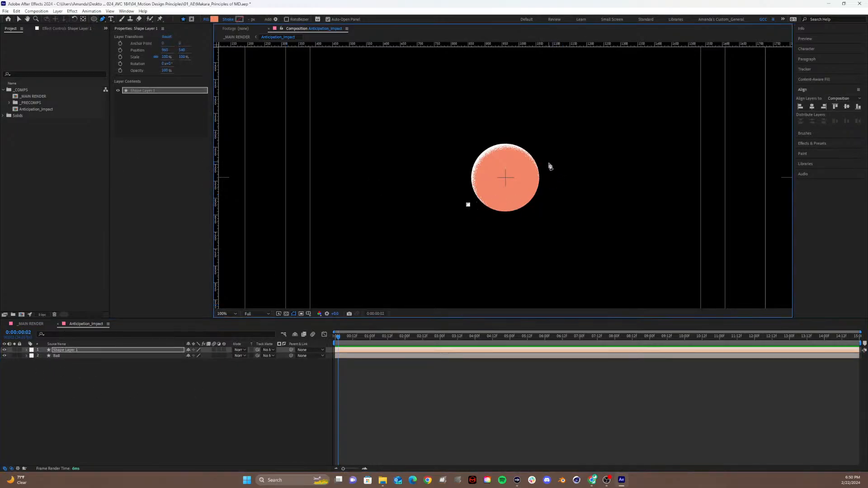
{"action": "left_click_drag", "start_coordinate": [549, 163], "coordinate": [570, 122]}
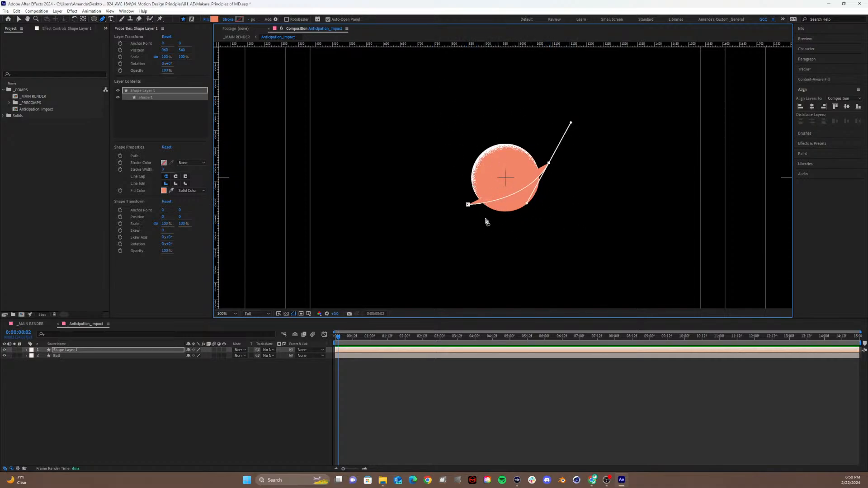
{"action": "left_click", "coordinate": [565, 209]}
{"action": "mouse_move", "coordinate": [497, 237]}
{"action": "left_mouse_down"}
{"action": "mouse_move", "coordinate": [482, 226]}
{"action": "mouse_move", "coordinate": [491, 235]}
{"action": "left_mouse_up"}
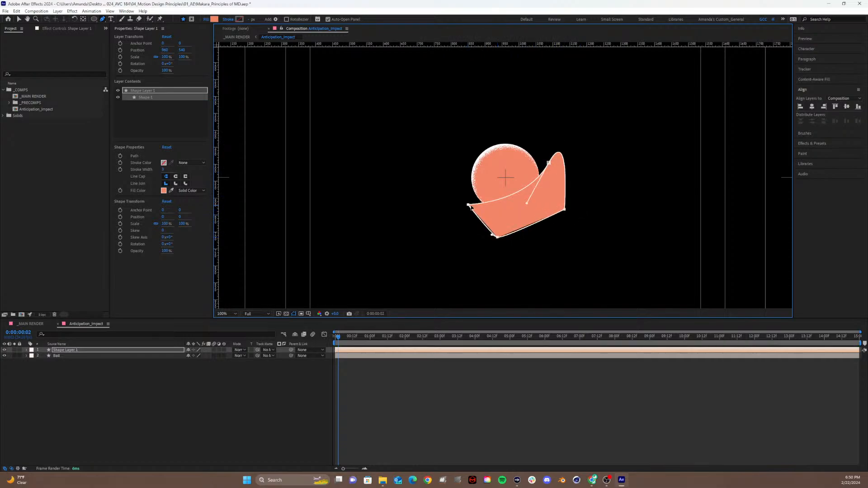
Bend the new shape's right and lower-left sides into outward curves outside the ball.
{"action": "left_click_drag", "start_coordinate": [548, 163], "coordinate": [574, 184]}
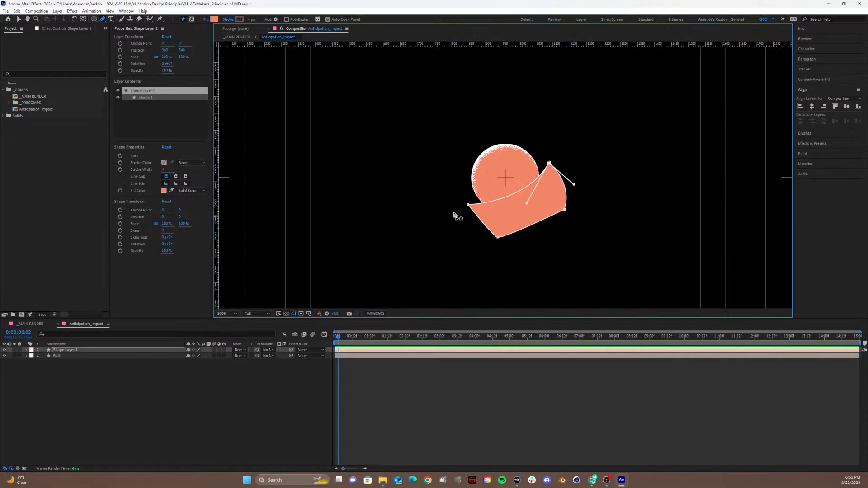
{"action": "left_click", "coordinate": [467, 205]}
{"action": "left_click_drag", "start_coordinate": [496, 236], "coordinate": [463, 231]}
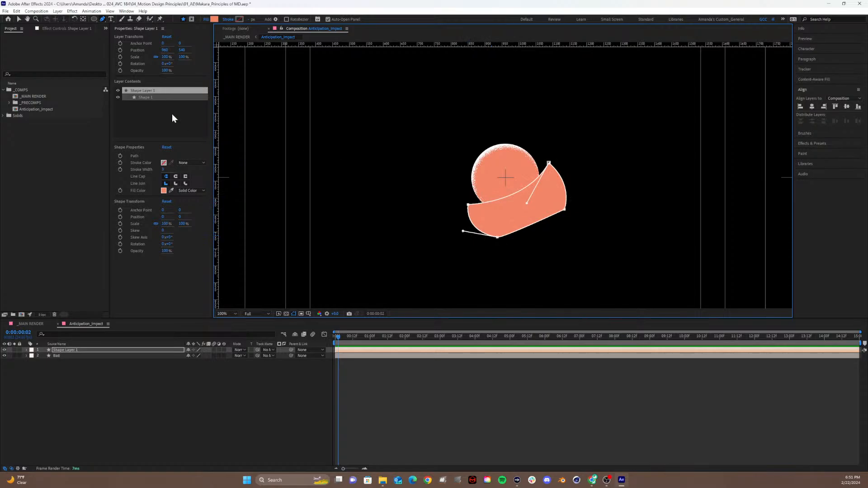
Set the new shape's fill color to the darker coral DD614A.
{"action": "left_click", "coordinate": [163, 190]}
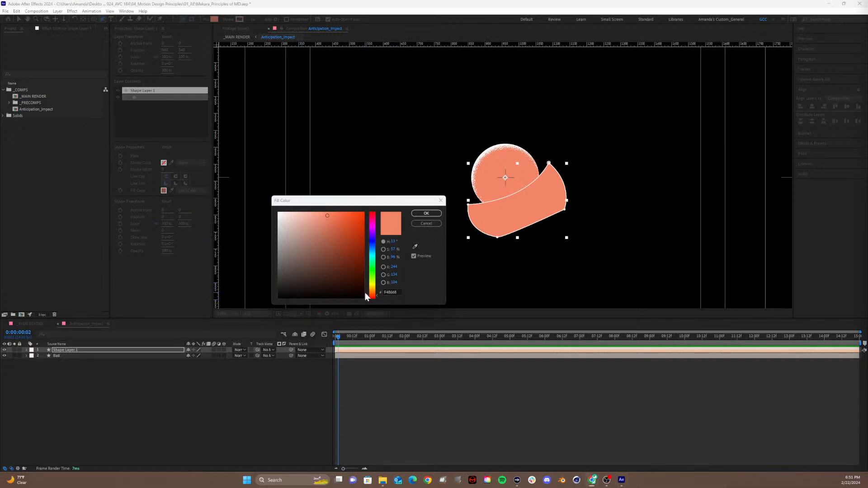
{"action": "left_click", "coordinate": [396, 292]}
{"action": "type", "text": "DD614A"}
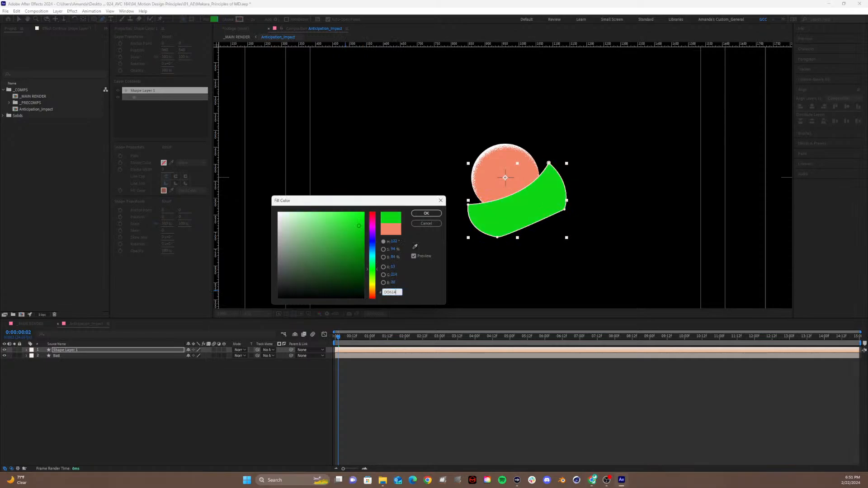
{"action": "left_click", "coordinate": [426, 213]}
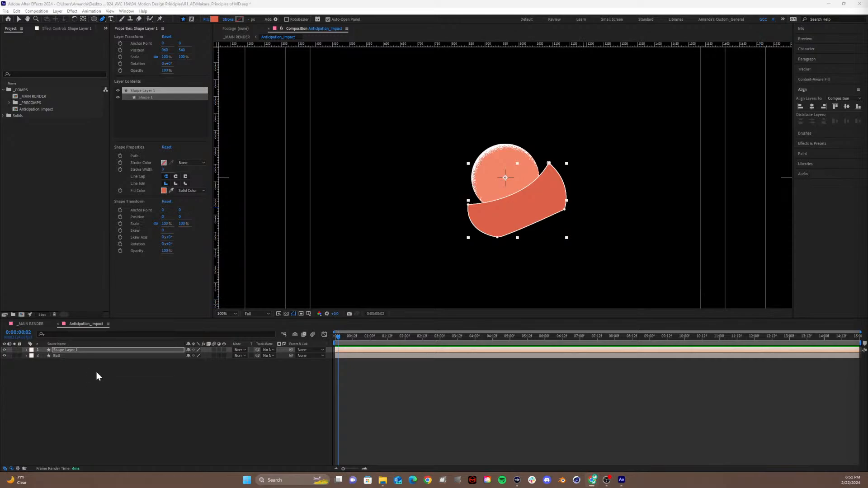
Rename the new shape layer as Shadow and deselect it.
{"action": "left_click", "coordinate": [67, 351]}
{"action": "key", "text": "Return"}
{"action": "type", "text": "Shadpow"}
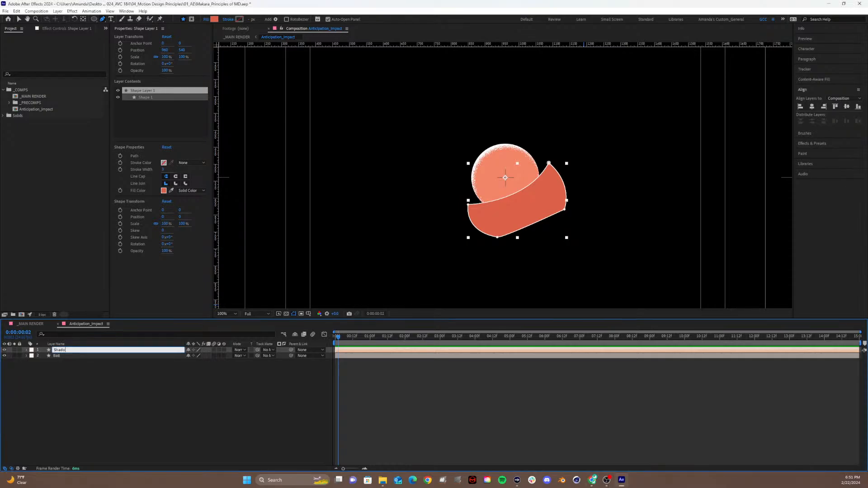
{"action": "left_click", "coordinate": [61, 364]}
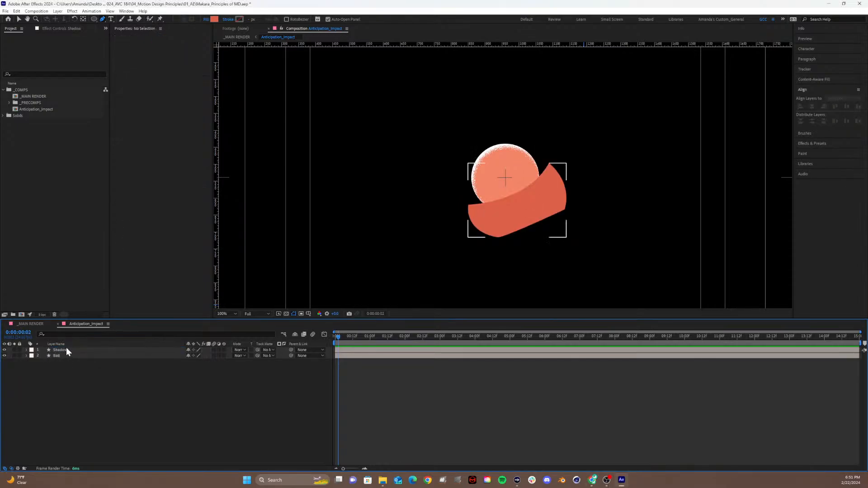
Widen the effects area, find the Gaussian Blur effect, and apply it to the Shadow layer.
{"action": "left_click", "coordinate": [66, 349]}
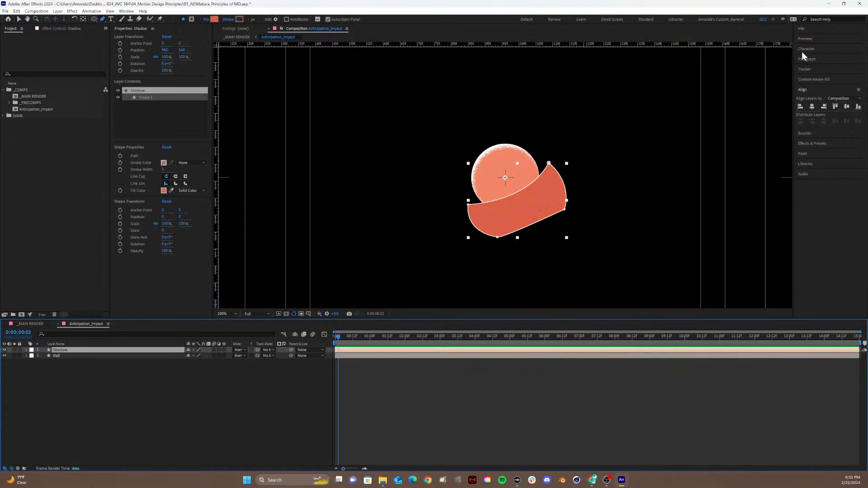
{"action": "left_click_drag", "start_coordinate": [793, 106], "coordinate": [740, 110]}
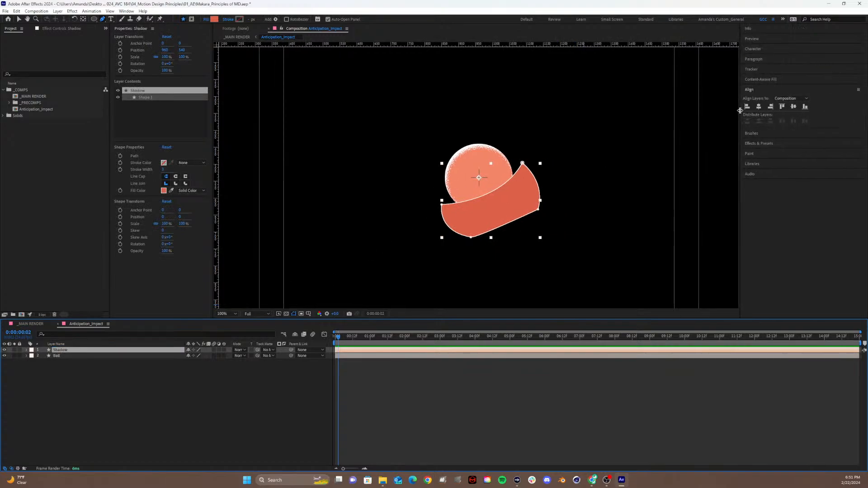
{"action": "left_click", "coordinate": [19, 19]}
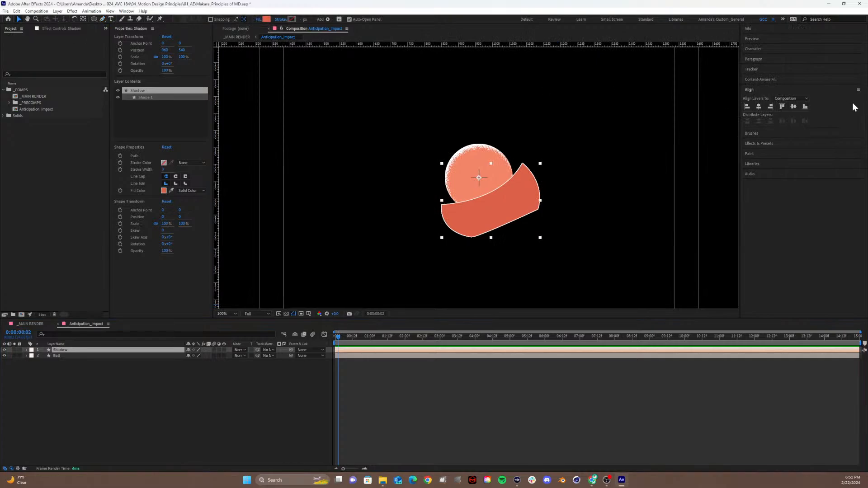
{"action": "left_click", "coordinate": [770, 90]}
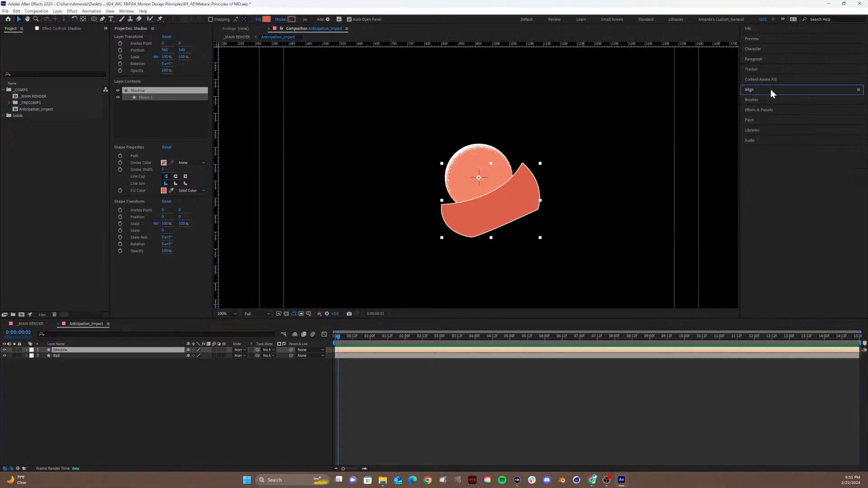
{"action": "left_click", "coordinate": [755, 109]}
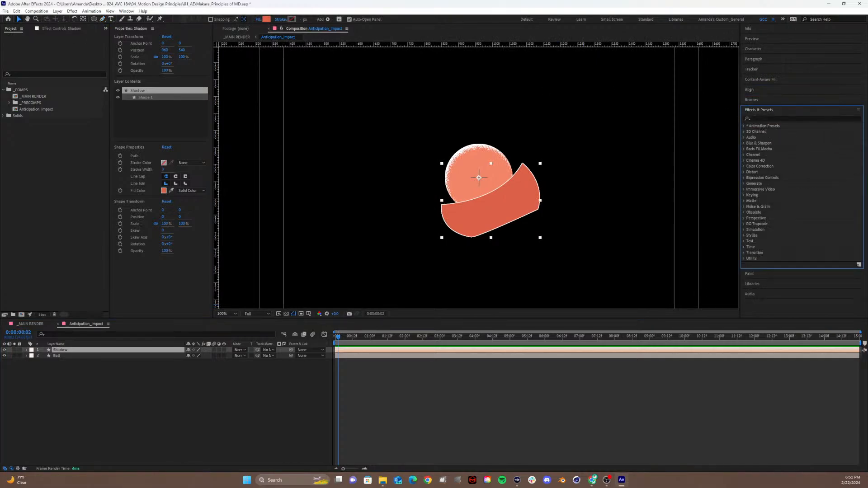
{"action": "left_click", "coordinate": [770, 119]}
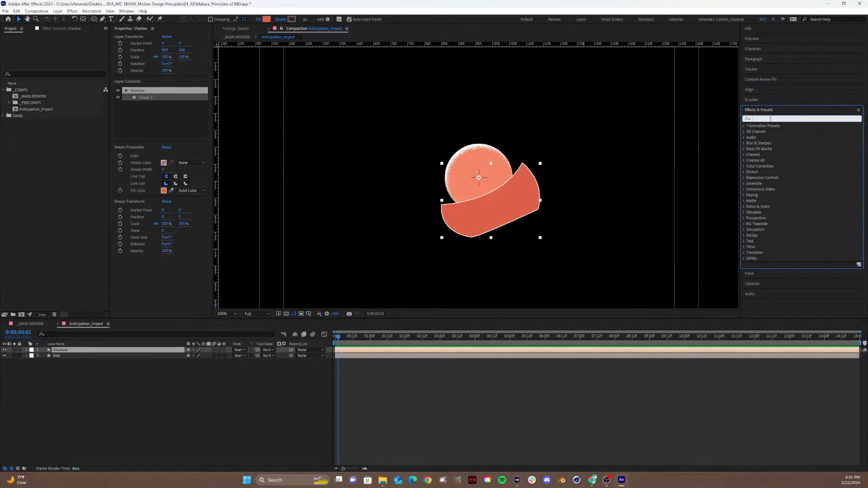
{"action": "type", "text": "gaus"}
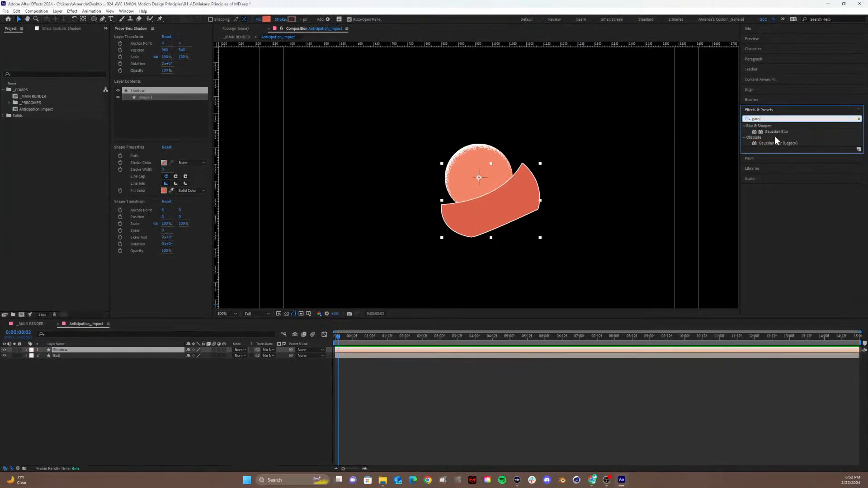
{"action": "left_click_drag", "start_coordinate": [775, 134], "coordinate": [79, 349]}
Set the Gaussian Blur's blurriness on the Shadow layer to 100.
{"action": "mouse_move", "coordinate": [63, 48]}
{"action": "left_mouse_down"}
{"action": "mouse_move", "coordinate": [435, 22]}
{"action": "mouse_move", "coordinate": [68, 48]}
{"action": "left_mouse_up"}
{"action": "left_click", "coordinate": [68, 49]}
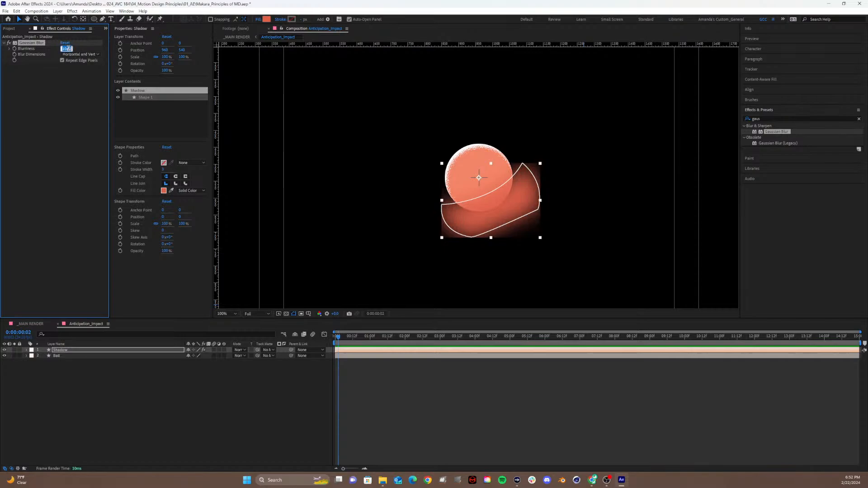
{"action": "type", "text": "100"}
{"action": "key", "text": "Return"}
Find the Set Matte effect and apply it to the Shadow layer below the Gaussian Blur.
{"action": "left_click_drag", "start_coordinate": [763, 119], "coordinate": [739, 119]}
{"action": "type", "text": "se"}
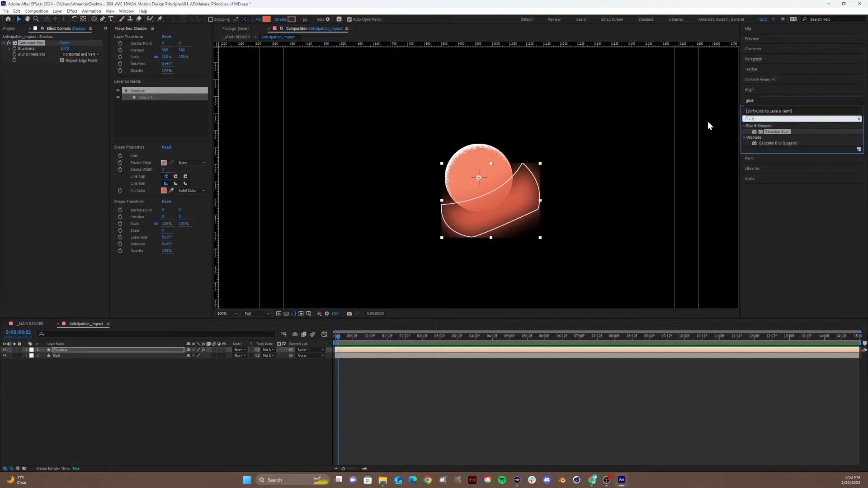
{"action": "type", "text": "t"}
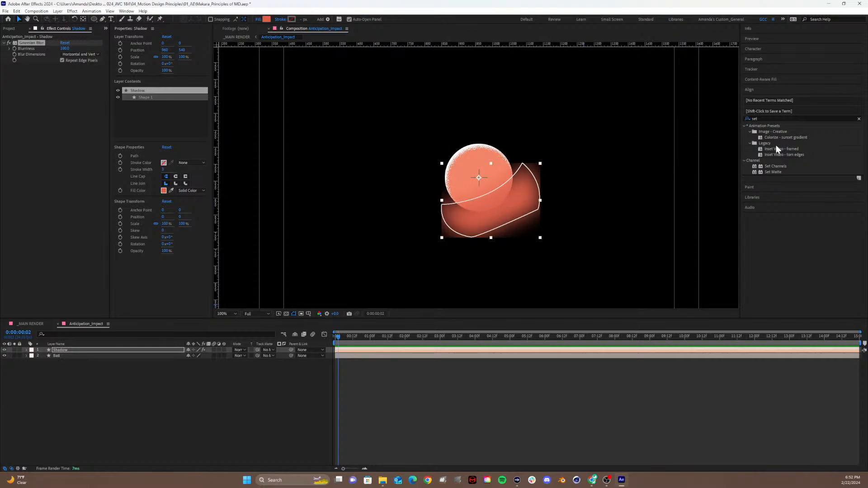
{"action": "left_click_drag", "start_coordinate": [775, 172], "coordinate": [65, 121]}
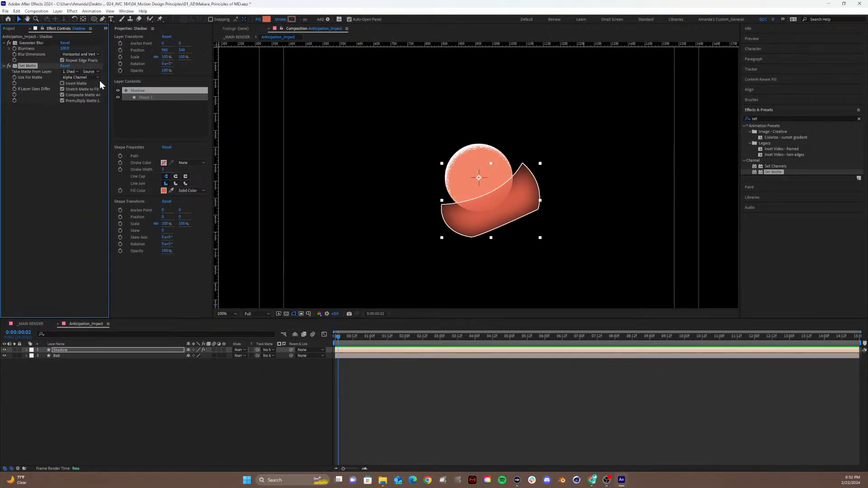
Make the Shadow layer's Set Matte effect take its matte from the Ball layer.
{"action": "left_click", "coordinate": [72, 72]}
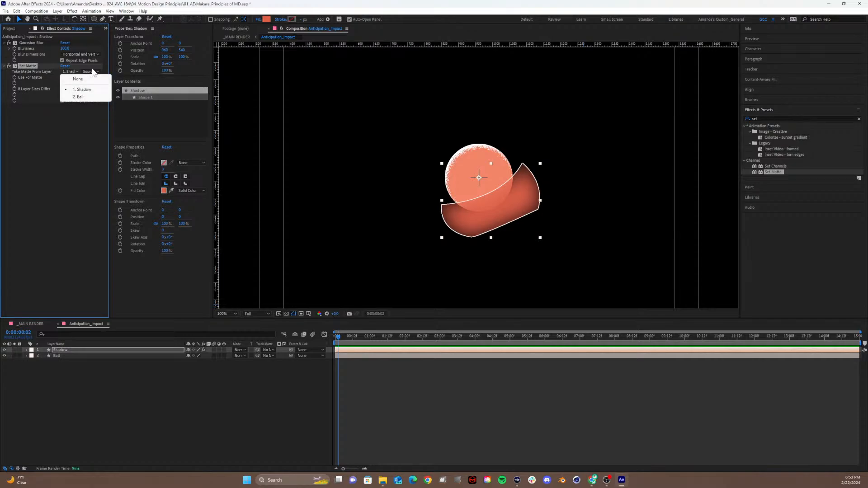
{"action": "left_click", "coordinate": [93, 72]}
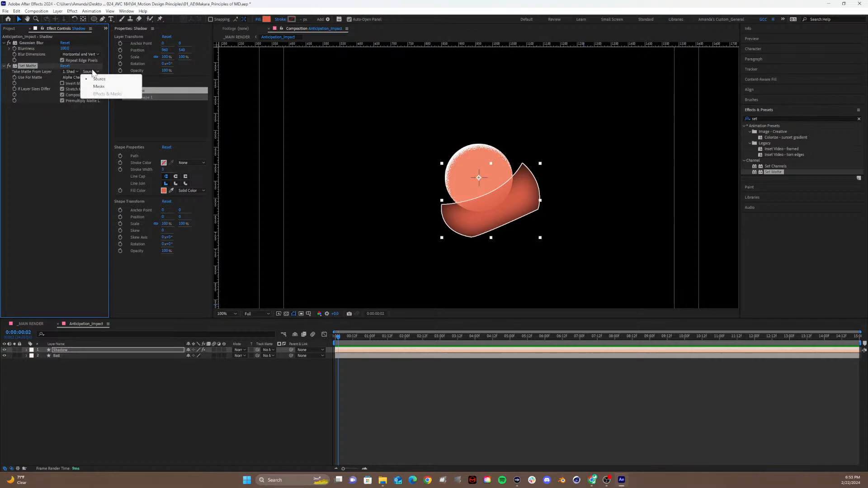
{"action": "left_click", "coordinate": [58, 103]}
{"action": "left_click", "coordinate": [70, 72]}
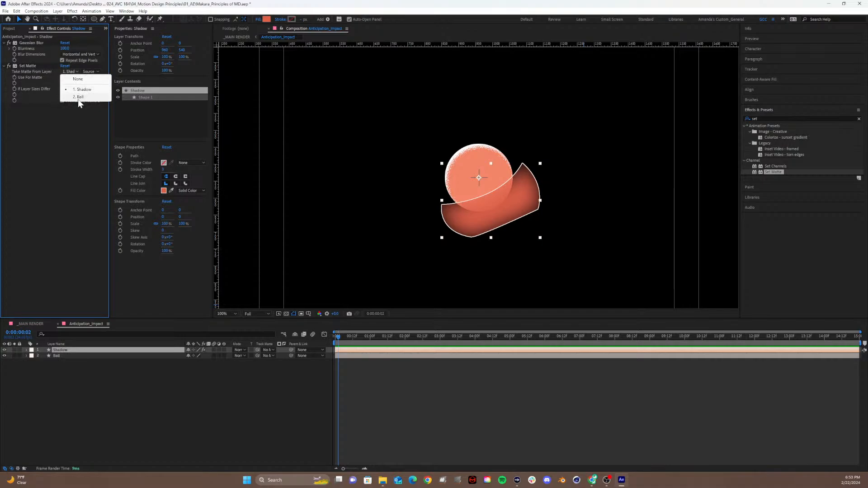
{"action": "left_click", "coordinate": [78, 96]}
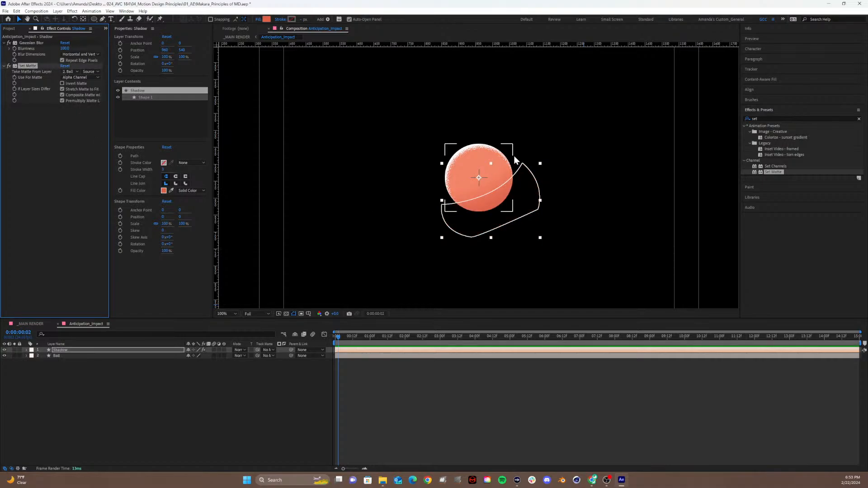
Change the Shadow shape's fill color to the deeper red C4371C.
{"action": "left_click", "coordinate": [266, 19]}
{"action": "left_click", "coordinate": [350, 232]}
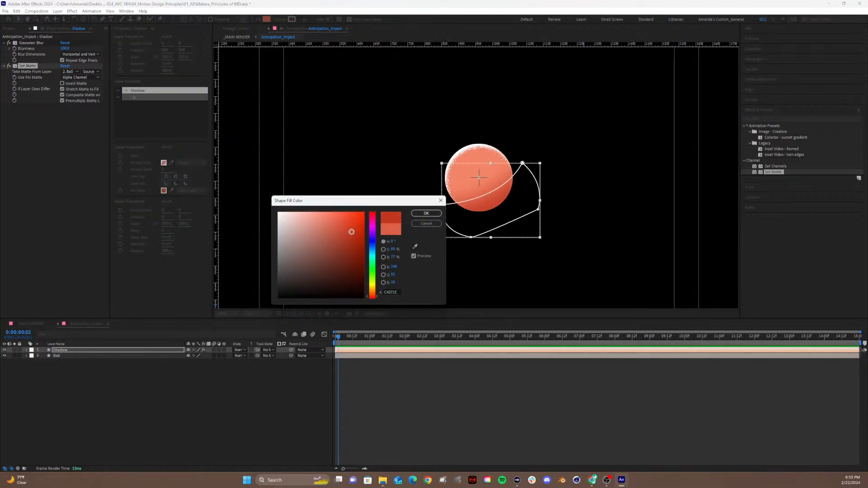
{"action": "left_click", "coordinate": [420, 213]}
Adjust the Shadow path's lower edge, then move the shape off the ball and back over its lower-right side.
{"action": "mouse_move", "coordinate": [510, 226]}
{"action": "left_mouse_down"}
{"action": "mouse_move", "coordinate": [502, 239]}
{"action": "mouse_move", "coordinate": [507, 230]}
{"action": "left_mouse_up"}
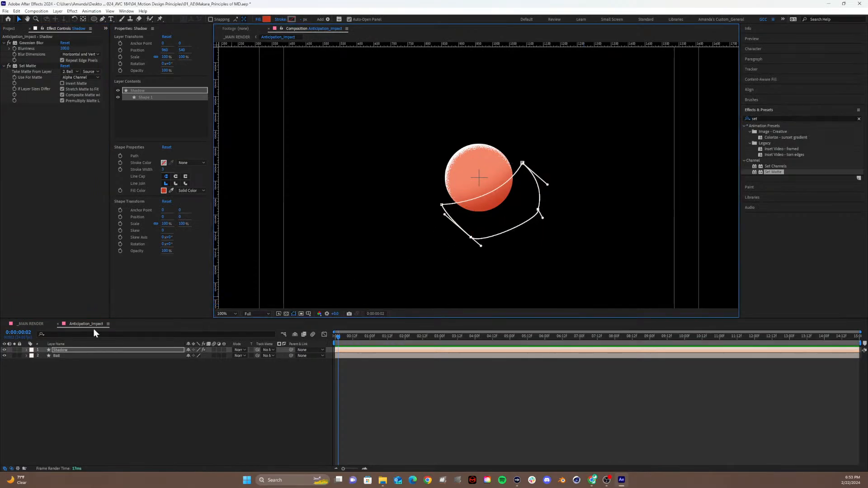
{"action": "left_click", "coordinate": [88, 349]}
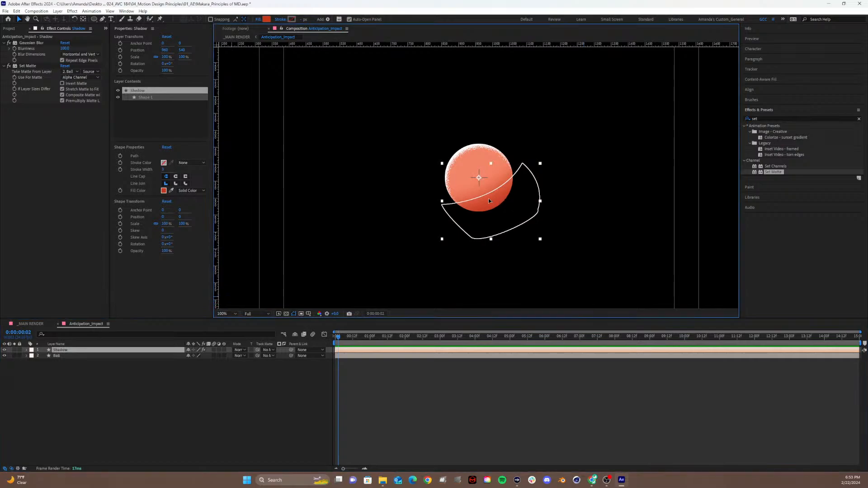
{"action": "left_click_drag", "start_coordinate": [488, 201], "coordinate": [571, 242]}
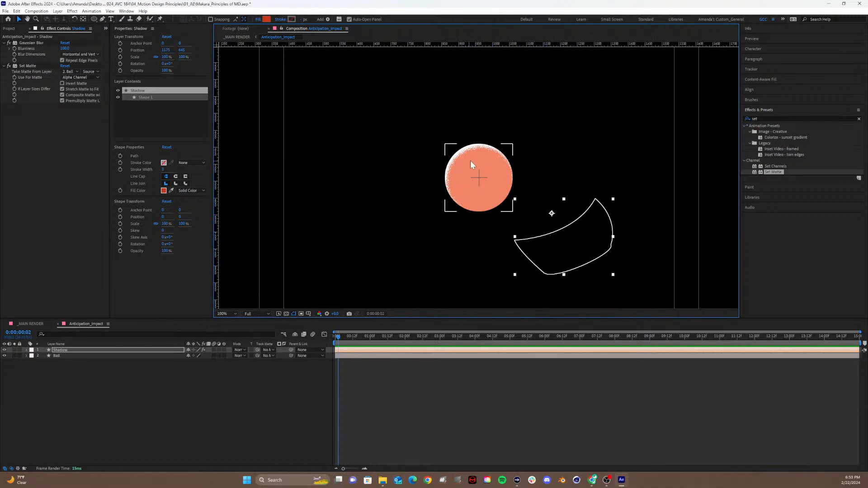
{"action": "left_click_drag", "start_coordinate": [599, 239], "coordinate": [519, 209]}
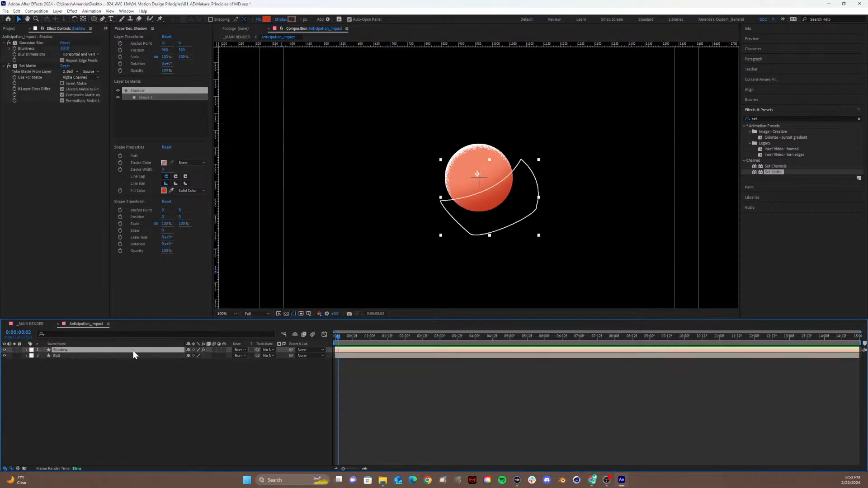
Set the Shadow layer's blending mode to Dissolve.
{"action": "left_click", "coordinate": [243, 349]}
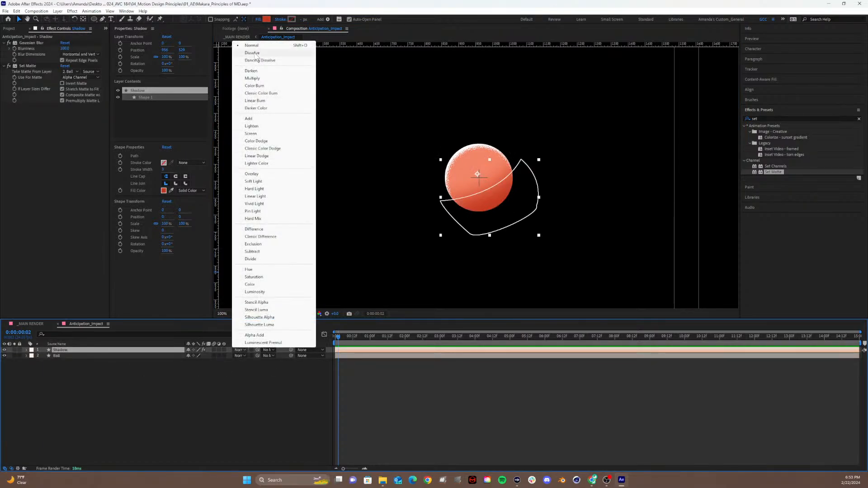
{"action": "left_click", "coordinate": [252, 53]}
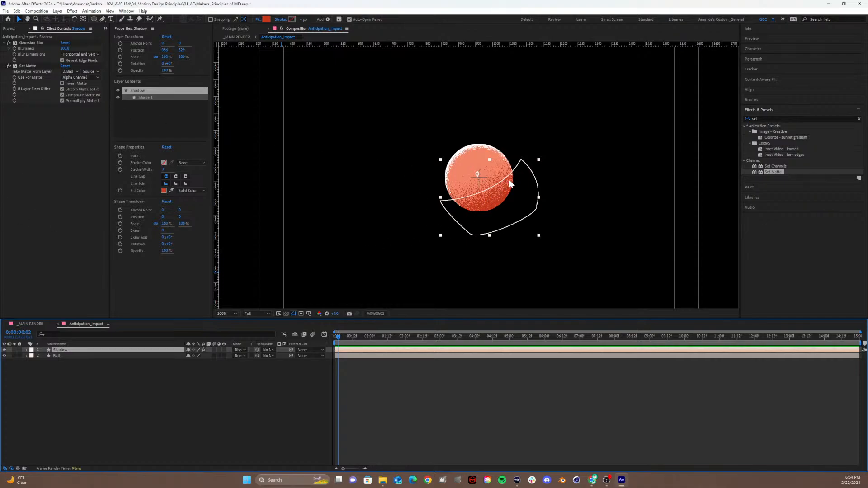
{"action": "left_click", "coordinate": [521, 162]}
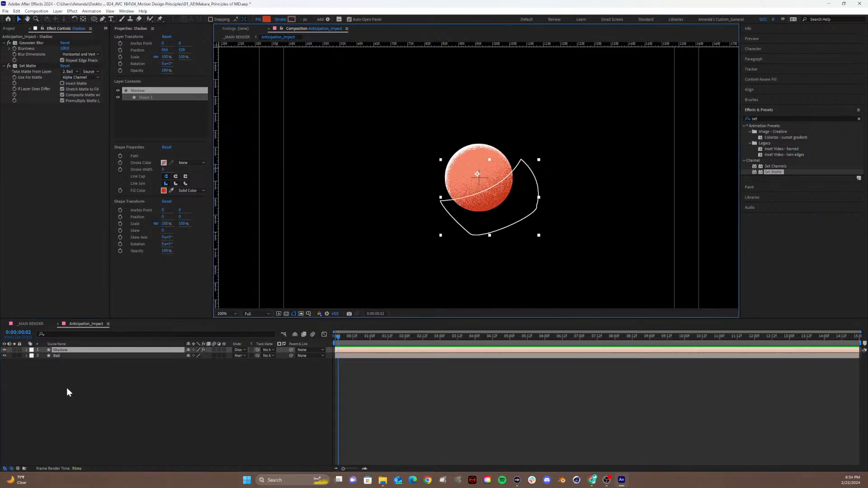
Test a much stronger Gaussian Blur blurriness and 75 on the Shadow layer, and settle on 65.
{"action": "left_click_drag", "start_coordinate": [65, 50], "coordinate": [445, 139]}
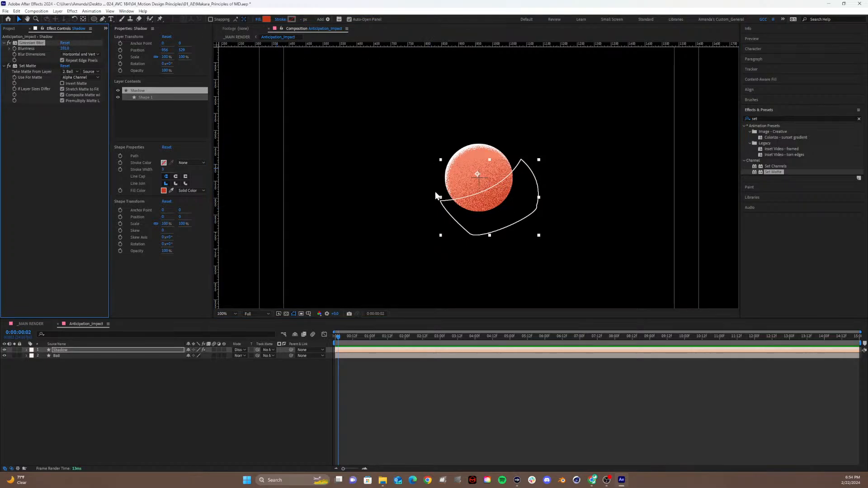
{"action": "left_click", "coordinate": [65, 48]}
{"action": "type", "text": "75"}
{"action": "key", "text": "Return"}
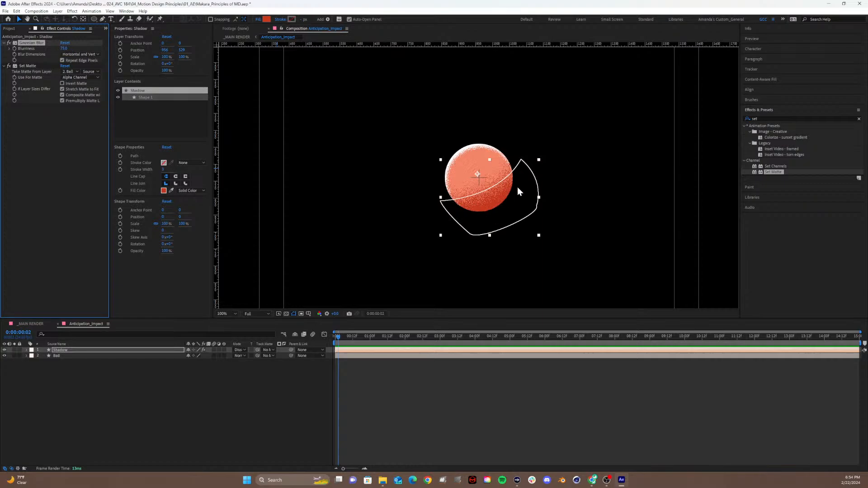
{"action": "left_click", "coordinate": [64, 48]}
{"action": "type", "text": "65"}
{"action": "key", "text": "Return"}
Try inverting the matte in the Shadow layer's Set Matte effect, and turn the inversion back off.
{"action": "left_click", "coordinate": [67, 83]}
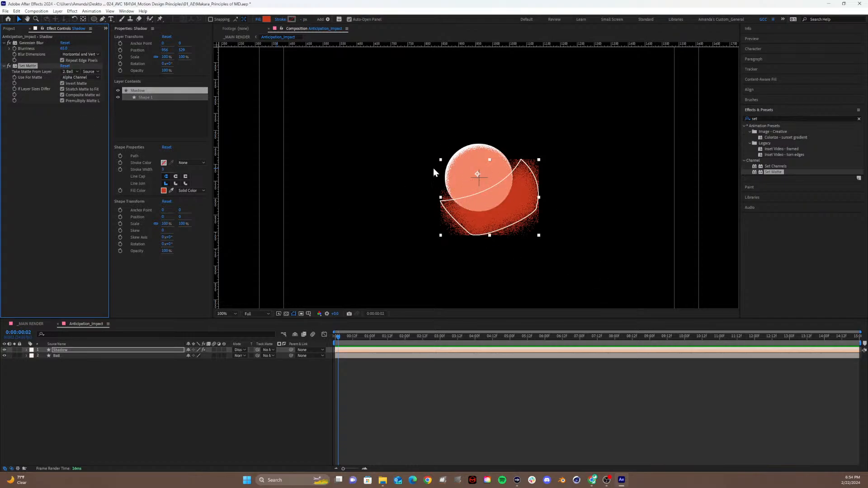
{"action": "left_click", "coordinate": [80, 85]}
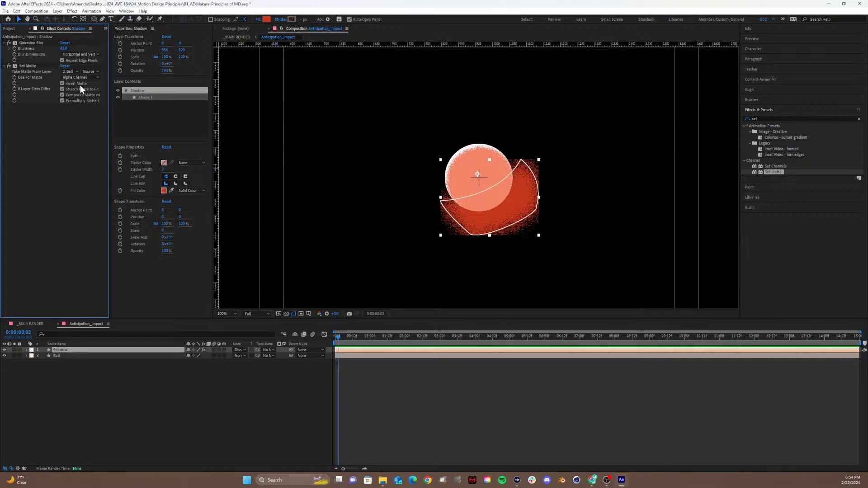
{"action": "left_click", "coordinate": [62, 84]}
Try the Red and Green Channels as the Set Matte source, and return it to Alpha Channel.
{"action": "left_click", "coordinate": [69, 78]}
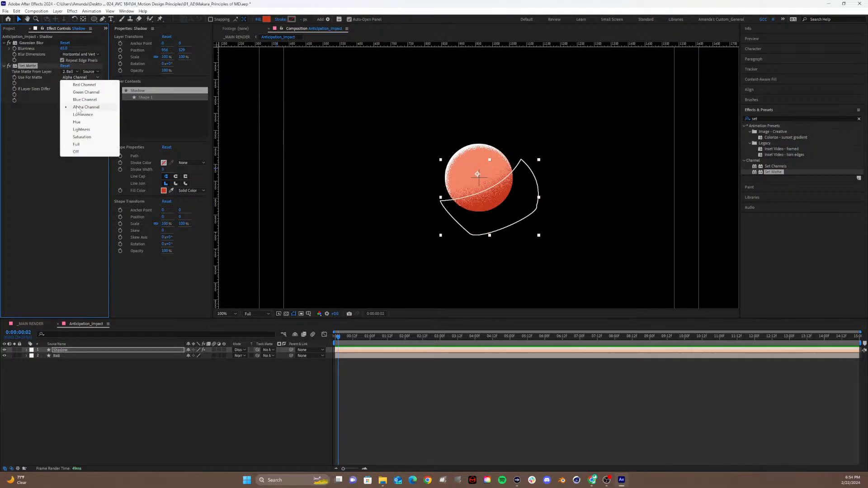
{"action": "left_click", "coordinate": [77, 84]}
{"action": "left_click", "coordinate": [78, 77]}
{"action": "left_click", "coordinate": [82, 92]}
{"action": "left_click", "coordinate": [80, 78]}
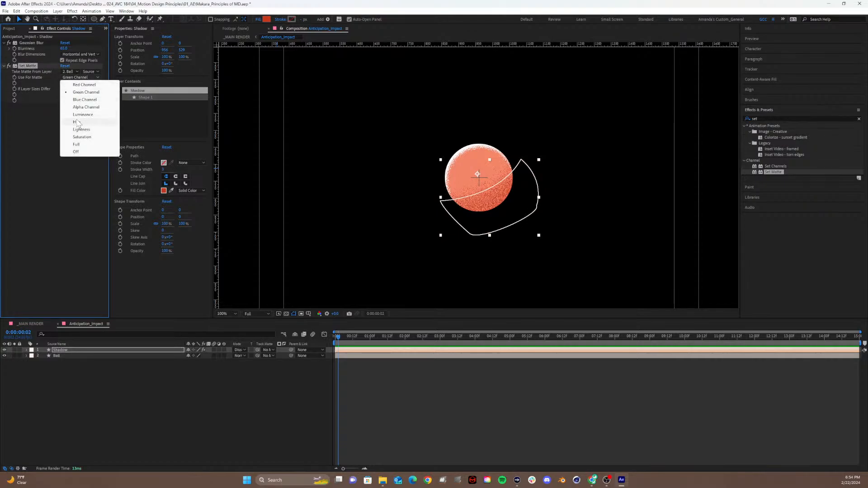
{"action": "left_click", "coordinate": [81, 108]}
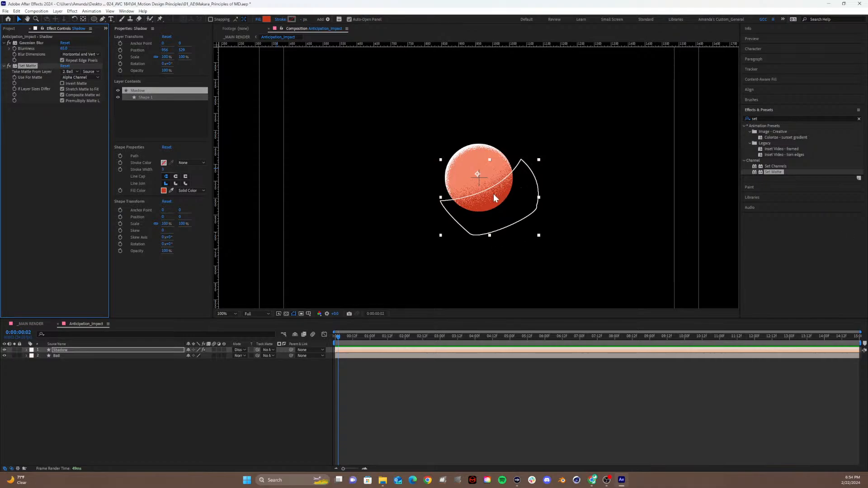
Nudge the Shadow shape slightly downward, and set the Ball layer's Inner Shadow opacity to 75%.
{"action": "left_click_drag", "start_coordinate": [493, 194], "coordinate": [494, 195]}
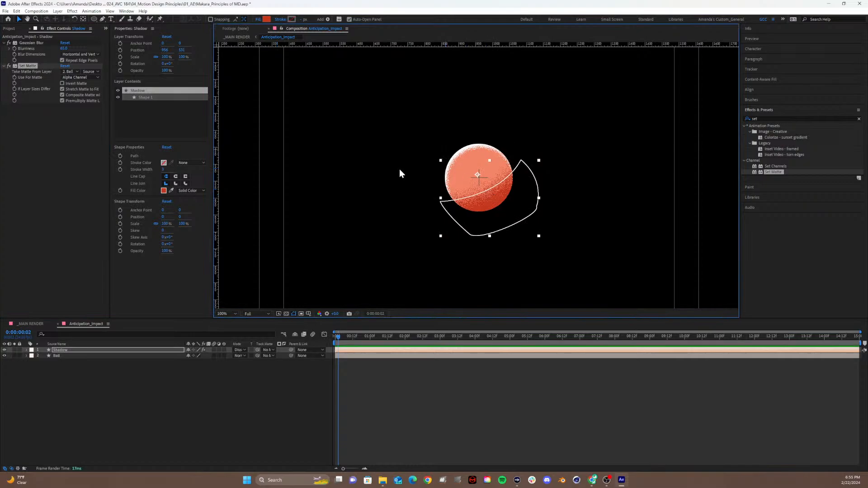
{"action": "left_click", "coordinate": [68, 356]}
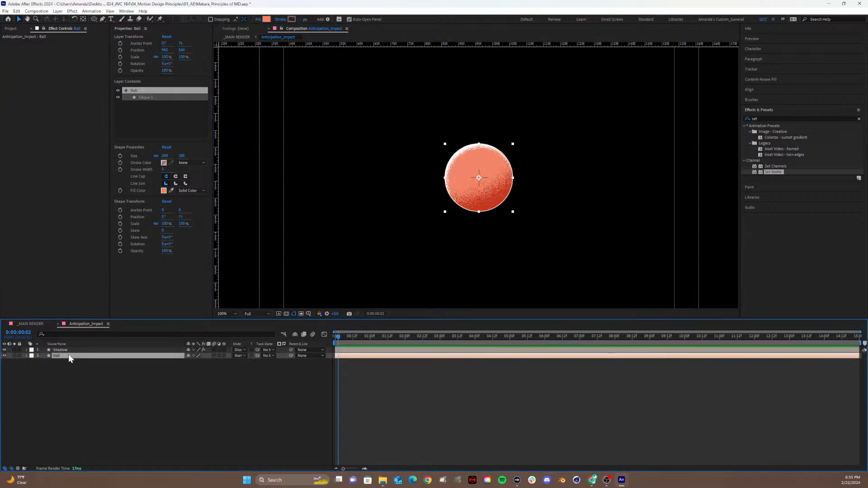
{"action": "left_click", "coordinate": [25, 356]}
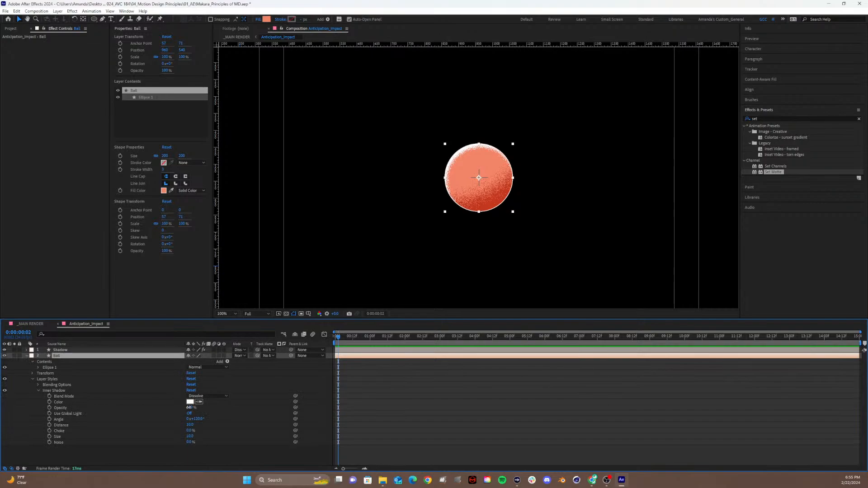
{"action": "left_click", "coordinate": [190, 408]}
{"action": "type", "text": "75"}
{"action": "key", "text": "Return"}
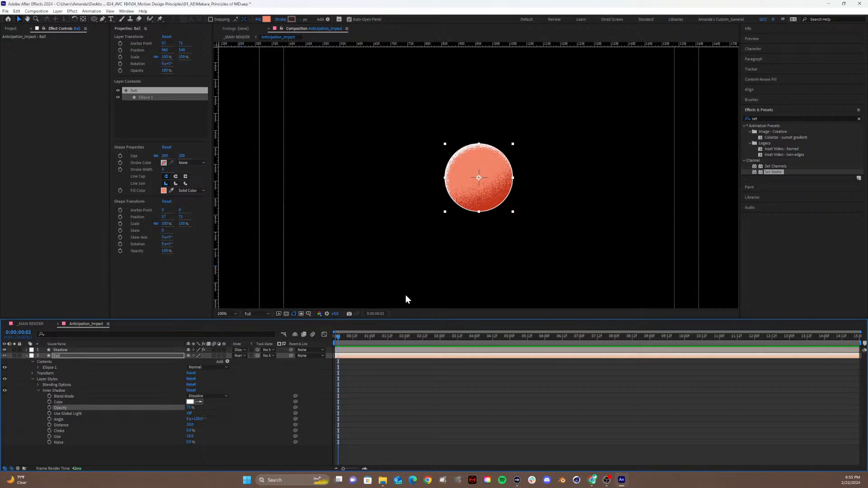
Deselect the layers and save the project.
{"action": "left_click", "coordinate": [429, 269]}
{"action": "key", "text": "ctrl+s"}
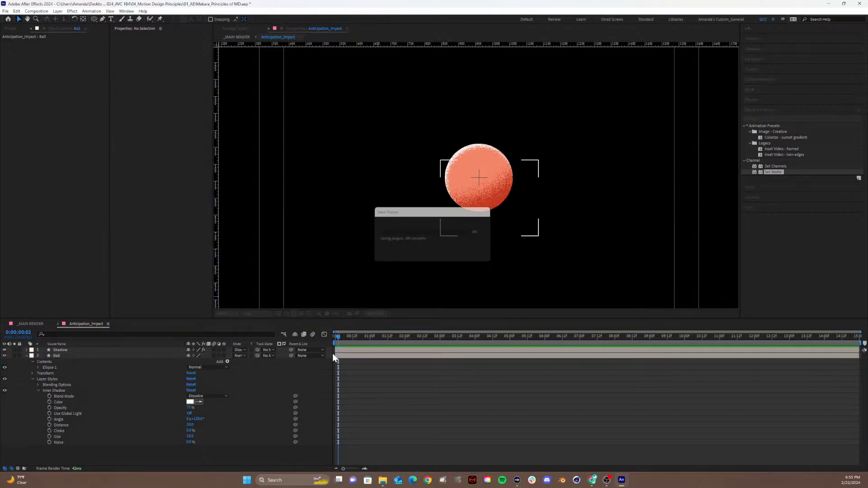
Try changing the Fill Opacity in the Ball's Advanced Blending options, restore it to 100%, and collapse the layer's style and content groups.
{"action": "left_click", "coordinate": [38, 390]}
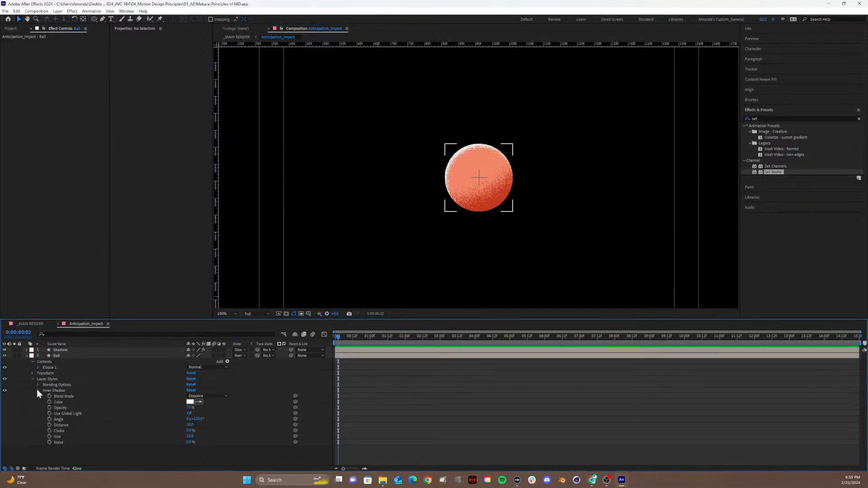
{"action": "left_click", "coordinate": [38, 385]}
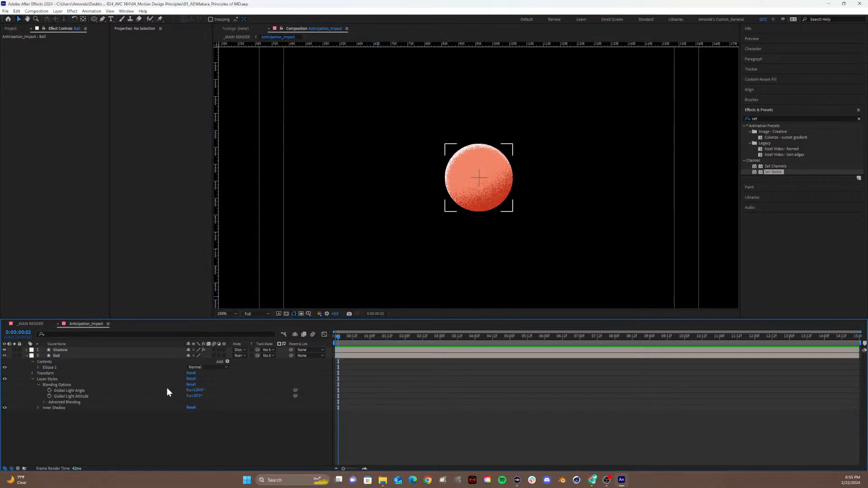
{"action": "left_click", "coordinate": [44, 402]}
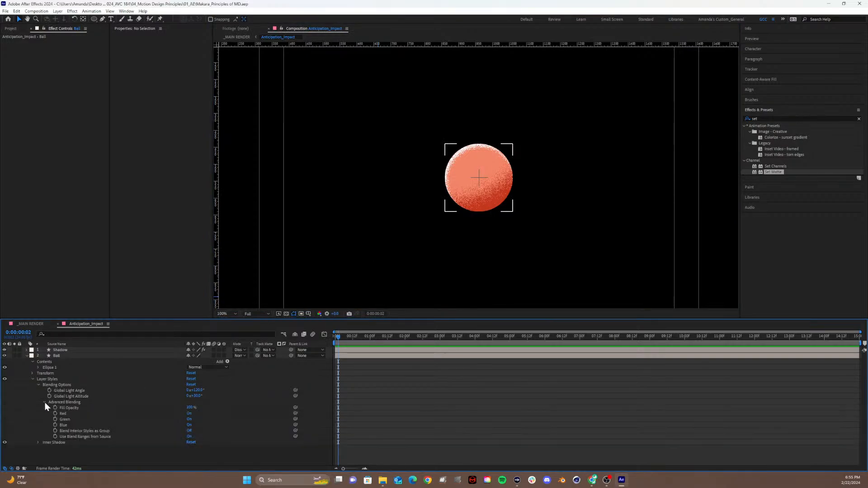
{"action": "mouse_move", "coordinate": [187, 408]}
{"action": "left_mouse_down"}
{"action": "mouse_move", "coordinate": [168, 405]}
{"action": "mouse_move", "coordinate": [273, 398]}
{"action": "left_mouse_up"}
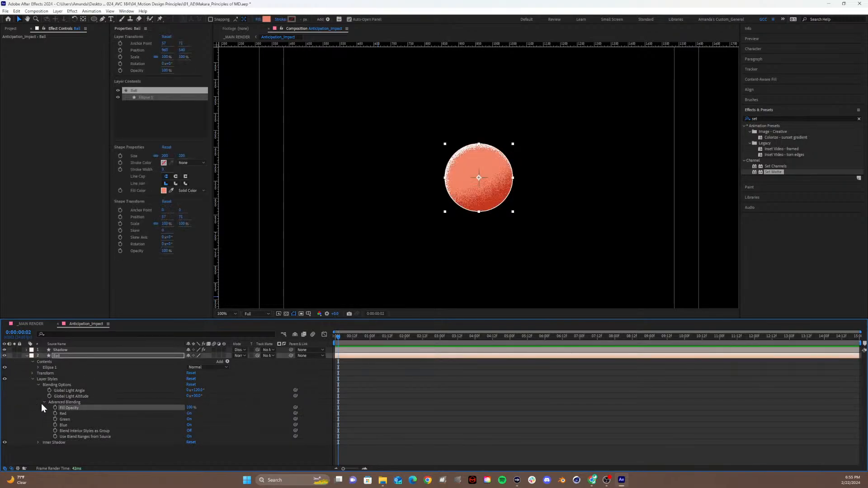
{"action": "left_click", "coordinate": [37, 383]}
{"action": "left_click", "coordinate": [33, 378]}
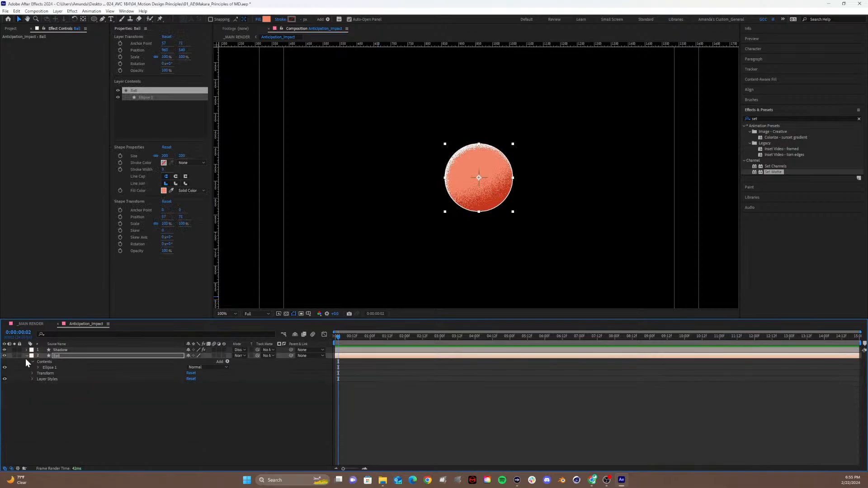
{"action": "left_click", "coordinate": [32, 362]}
Pre-compose the Shadow and Ball layers into a new composition named Ball Base PRECOMP.
{"action": "left_click", "coordinate": [89, 355]}
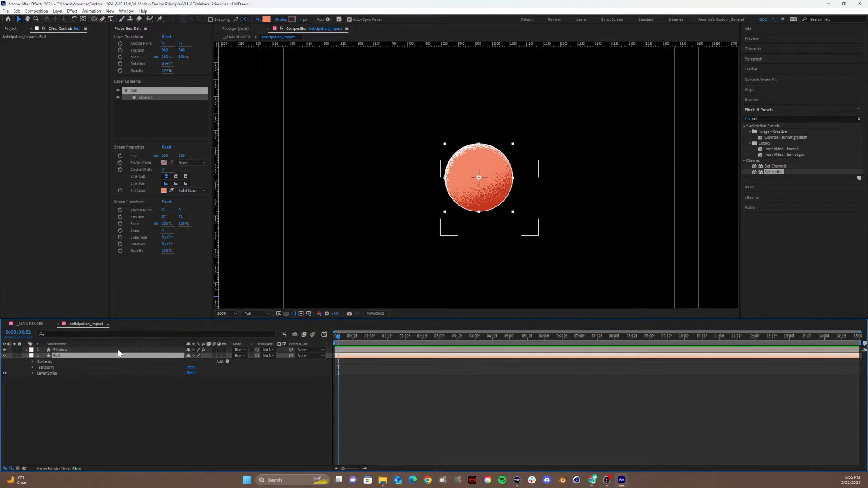
{"action": "left_click", "coordinate": [74, 351], "text": "shift"}
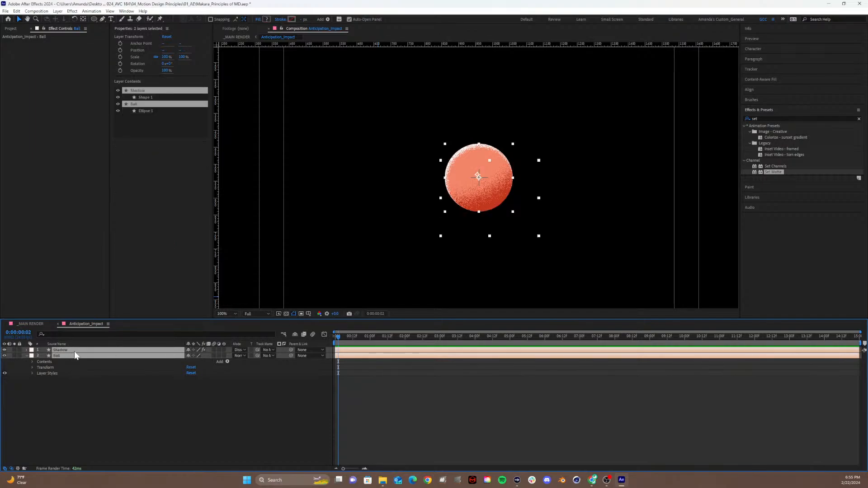
{"action": "key", "text": "ctrl+shift+c"}
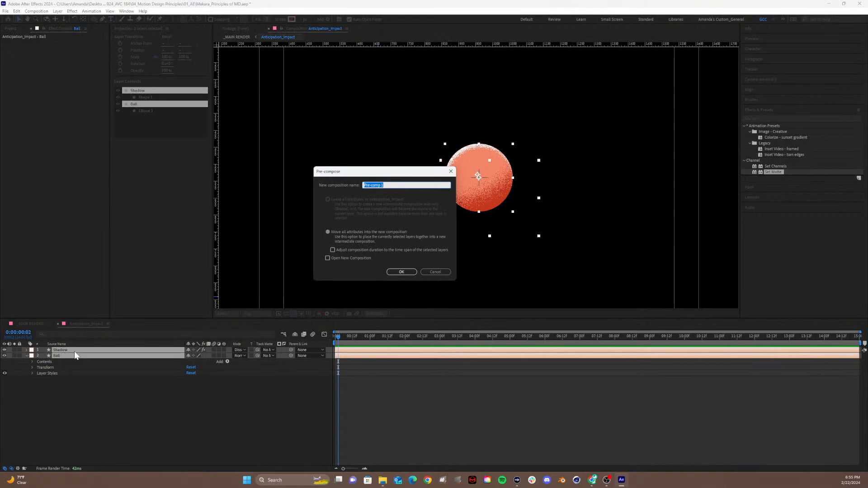
{"action": "key", "text": "BackSpace"}
{"action": "type", "text": "Ball Base B"}
{"action": "type", "text": "RECOMP"}
{"action": "key", "text": "Return"}
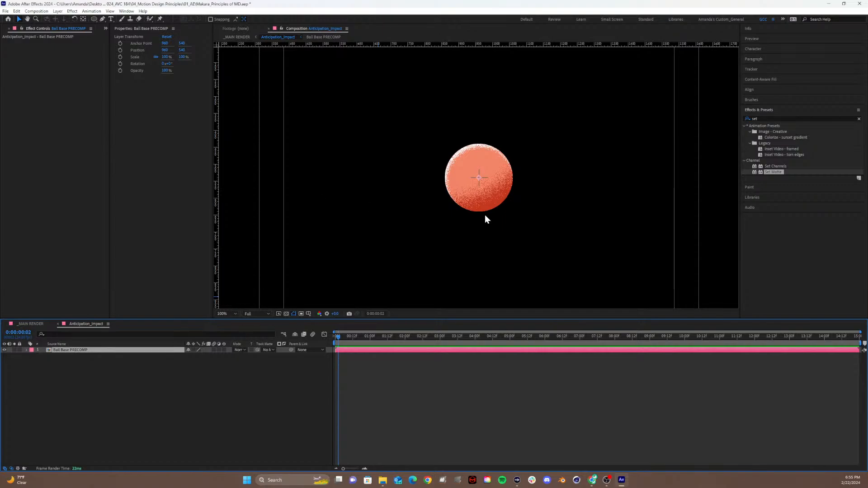
Add an Inner Shadow layer style to Ball Base PRECOMP with Dissolve blending and the ball's light coral as its color.
{"action": "right_click", "coordinate": [85, 351]}
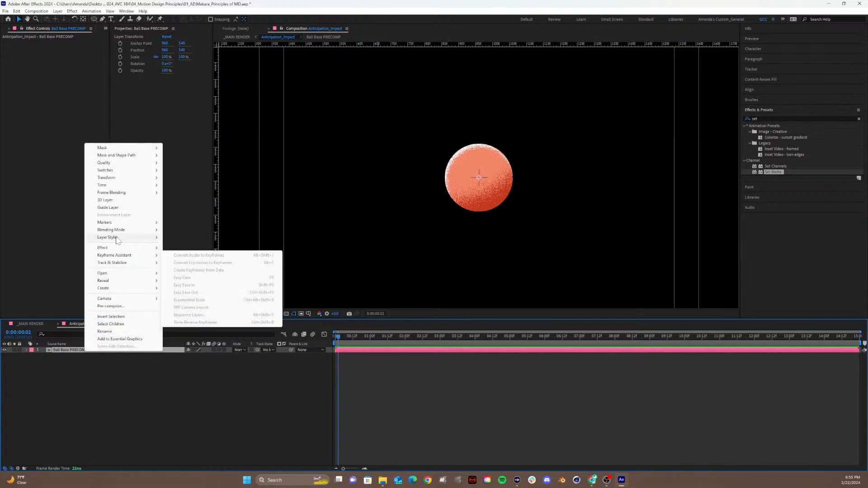
{"action": "mouse_move", "coordinate": [116, 239]}
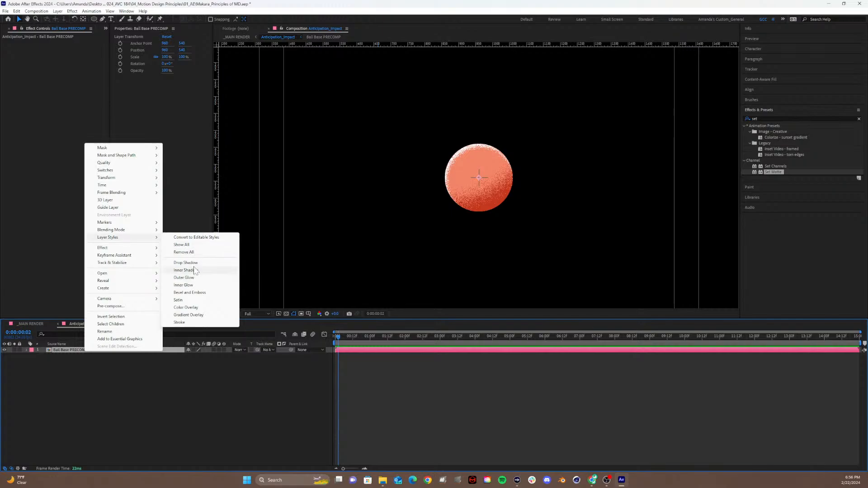
{"action": "left_click", "coordinate": [194, 270]}
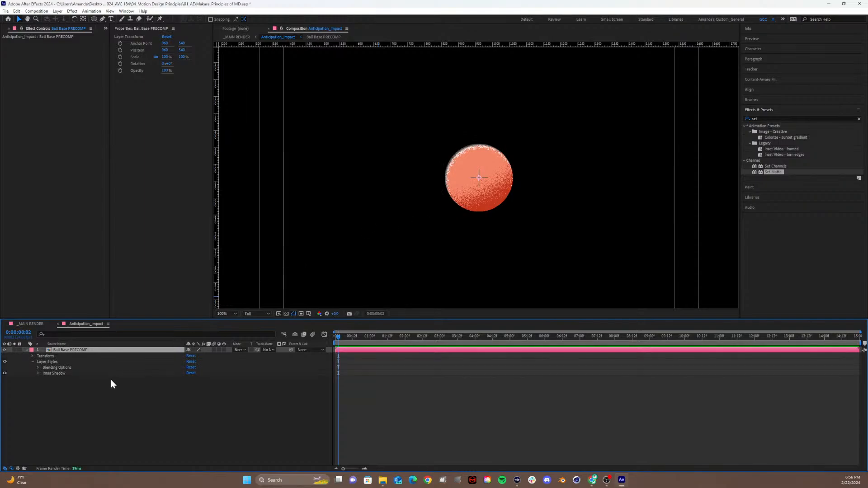
{"action": "left_click", "coordinate": [38, 373]}
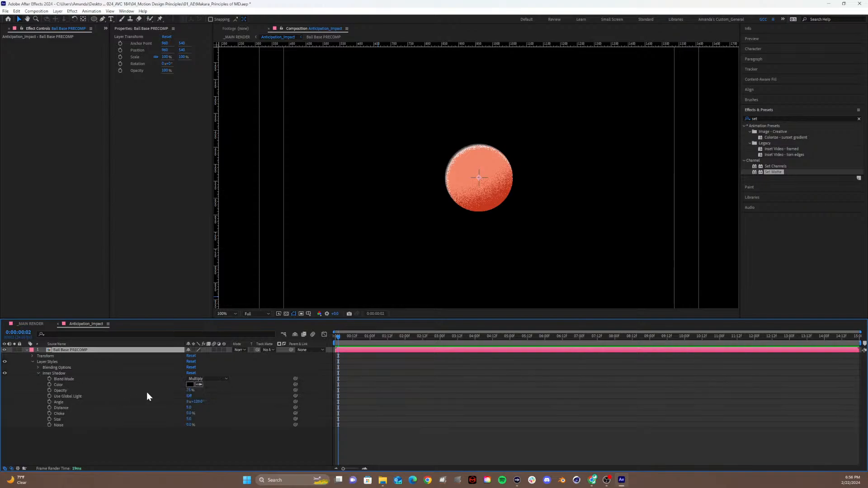
{"action": "left_click", "coordinate": [199, 379]}
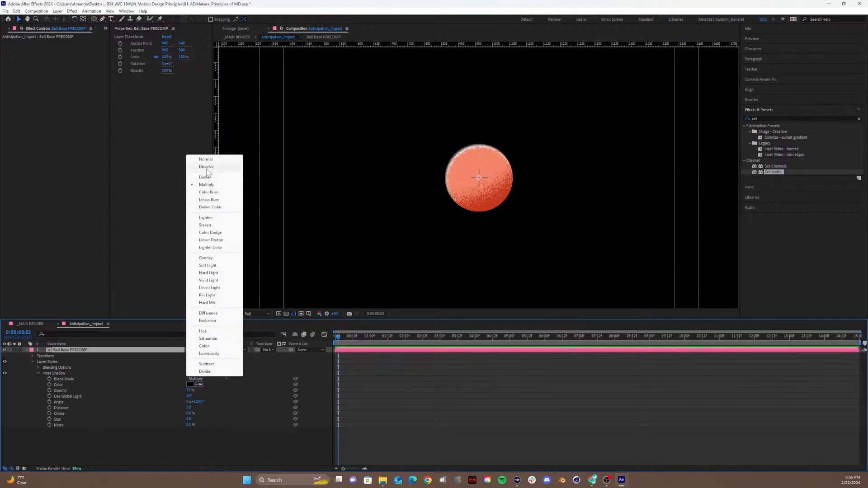
{"action": "left_click", "coordinate": [206, 168]}
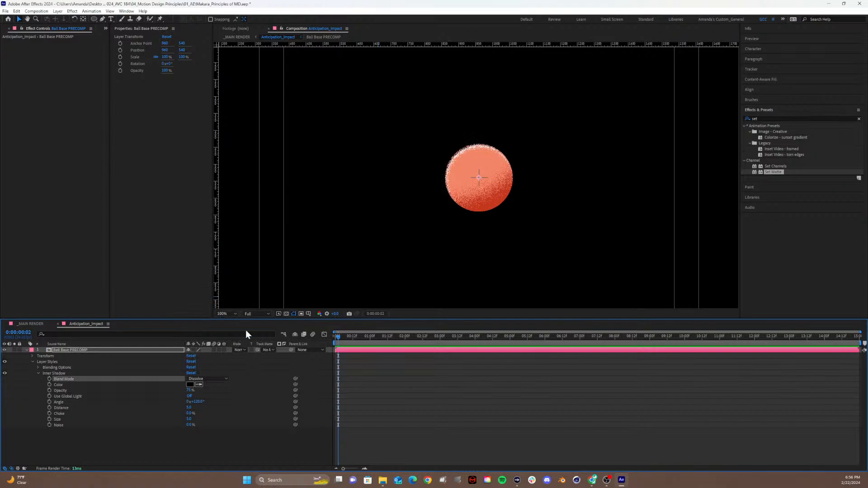
{"action": "left_click", "coordinate": [197, 384]}
{"action": "left_click", "coordinate": [476, 171]}
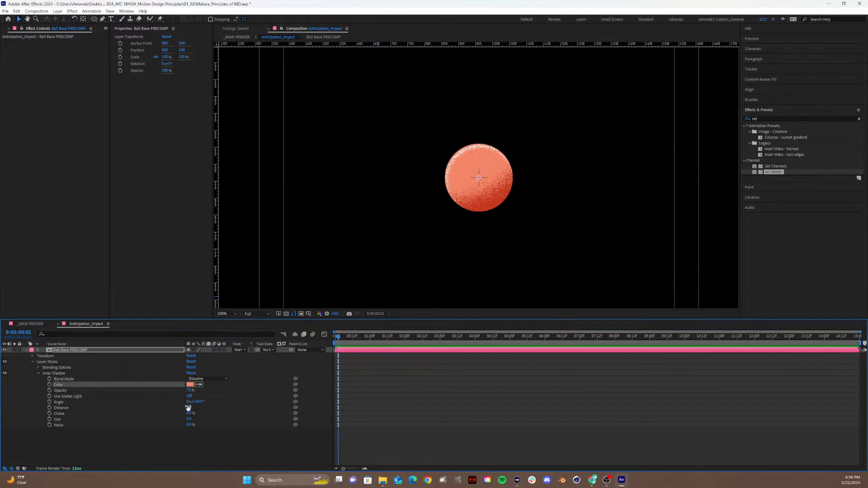
Rotate the Inner Shadow angle to light the ball's lower-right edge, adjust its distance, and set its size to 3.
{"action": "left_click_drag", "start_coordinate": [195, 401], "coordinate": [259, 399]}
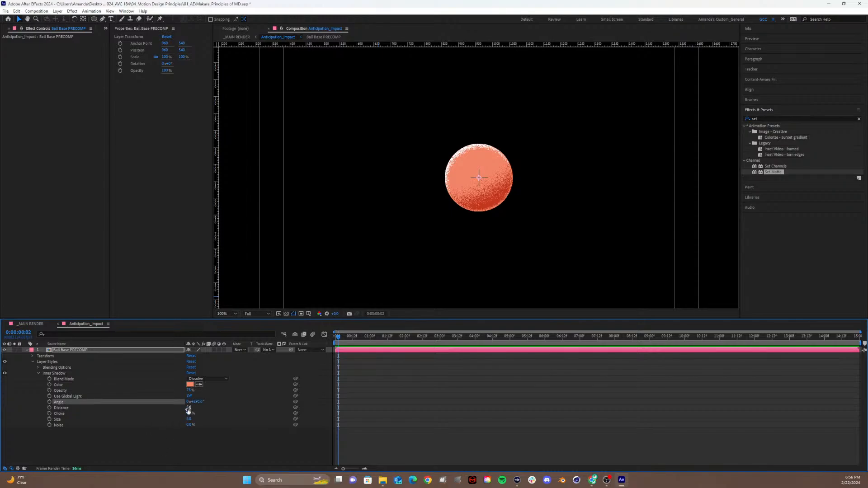
{"action": "left_click_drag", "start_coordinate": [188, 410], "coordinate": [150, 415]}
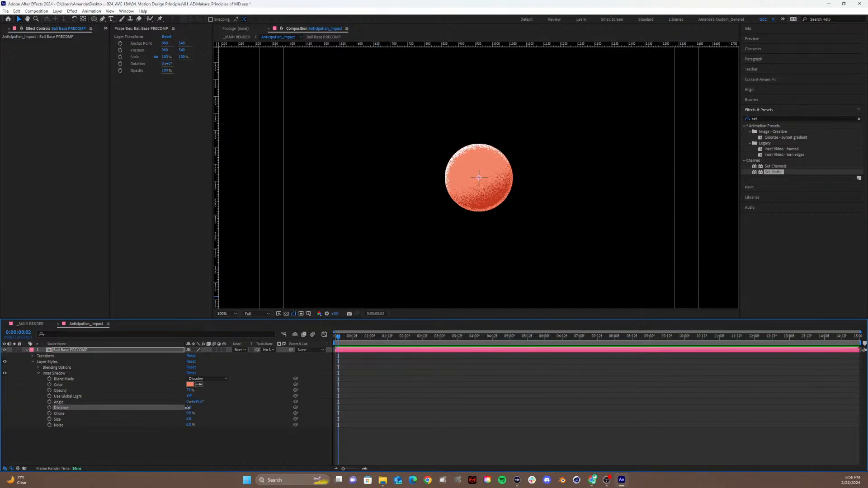
{"action": "left_click", "coordinate": [188, 408]}
{"action": "type", "text": "0"}
{"action": "key", "text": "Return"}
{"action": "left_click", "coordinate": [190, 419]}
{"action": "type", "text": "3"}
{"action": "key", "text": "Return"}
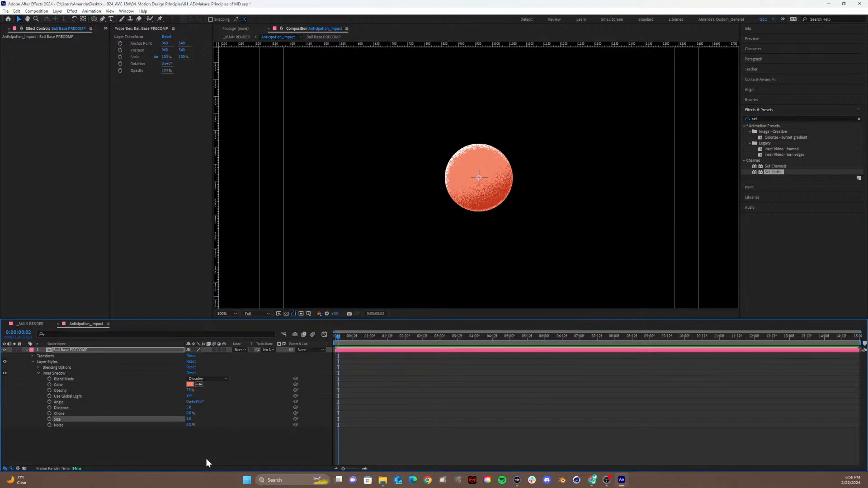
Set the Inner Shadow's opacity to 60% and its size to 2, and deselect the layer.
{"action": "left_click", "coordinate": [190, 391]}
{"action": "type", "text": "60"}
{"action": "left_click", "coordinate": [264, 391]}
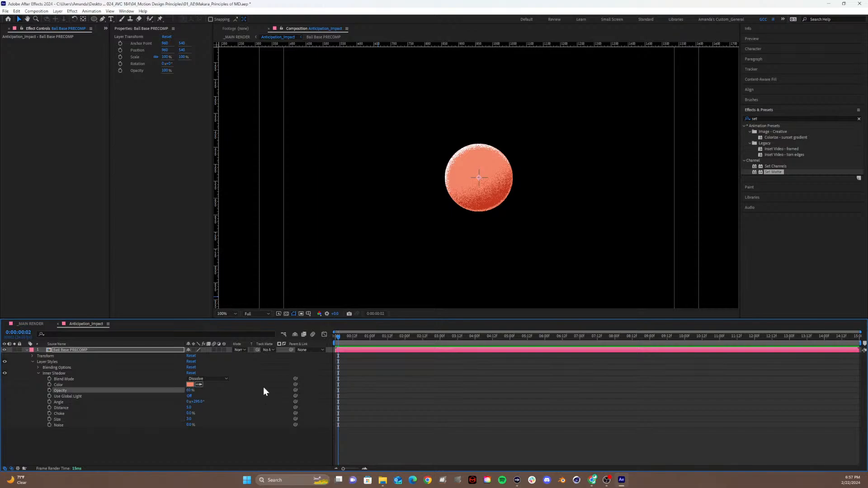
{"action": "left_click", "coordinate": [190, 419]}
{"action": "type", "text": "2"}
{"action": "key", "text": "Return"}
{"action": "left_click", "coordinate": [173, 446]}
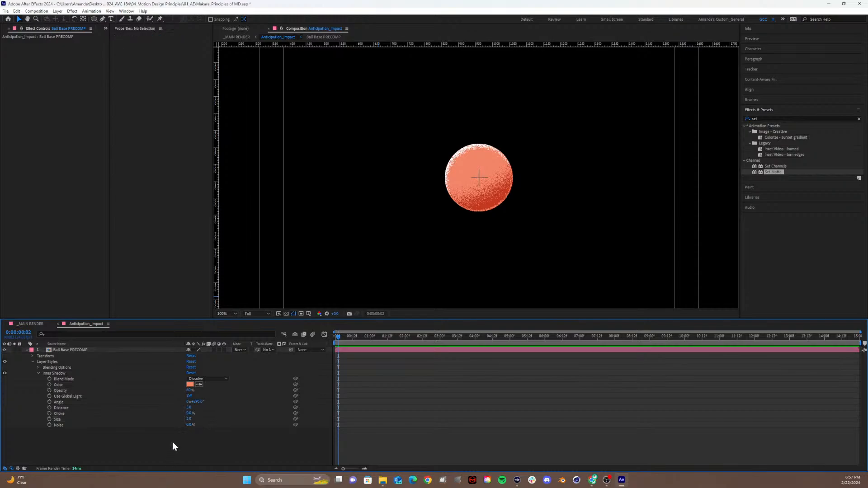
Fine-tune the Inner Shadow's angle, and collapse the precomp's Inner Shadow and Layer Styles groups.
{"action": "type", "text": "224"}
{"action": "key", "text": "Return"}
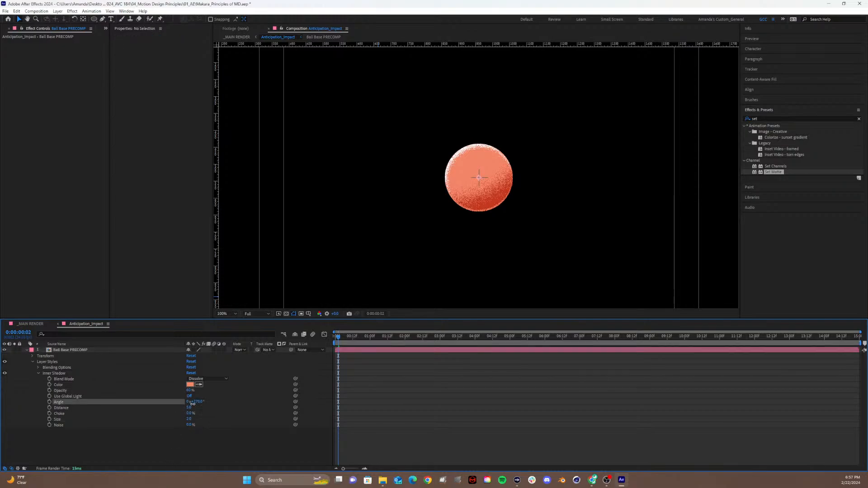
{"action": "left_click_drag", "start_coordinate": [179, 403], "coordinate": [200, 403]}
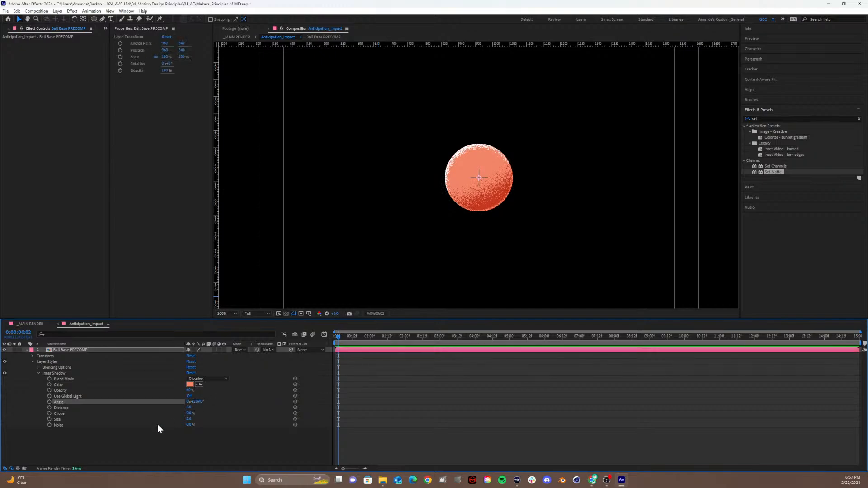
{"action": "left_click", "coordinate": [158, 425]}
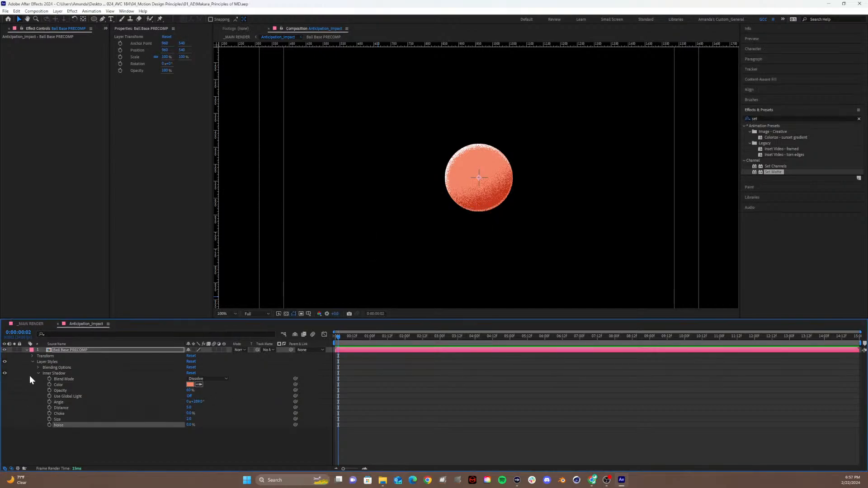
{"action": "left_click", "coordinate": [42, 373]}
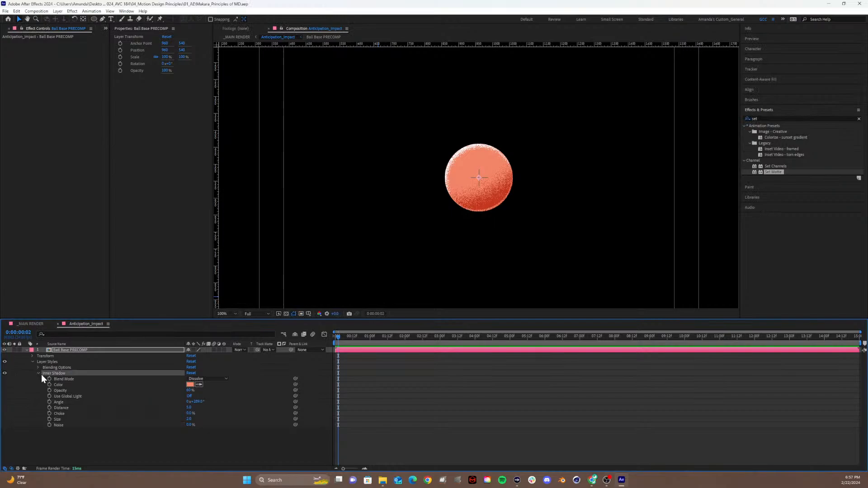
{"action": "left_click", "coordinate": [39, 373]}
{"action": "left_click", "coordinate": [31, 361]}
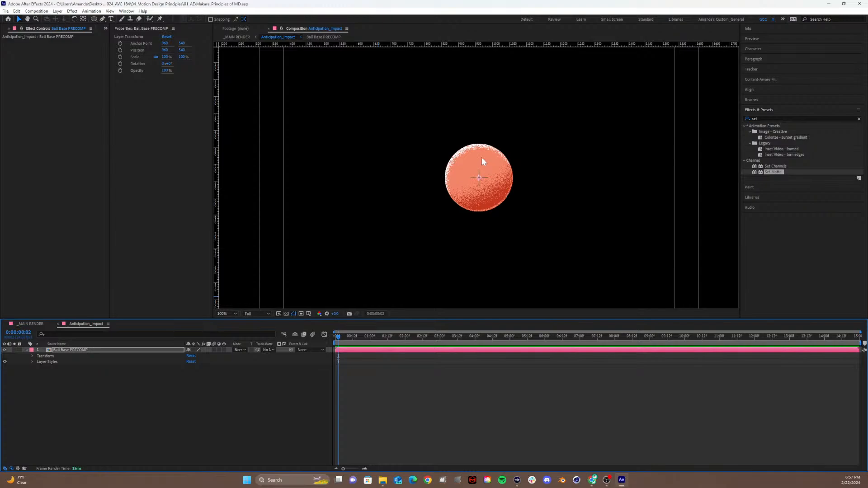
Draw a circle about 74 px wide on the ball's upper left as a new shape layer, and center its anchor point.
{"action": "left_click", "coordinate": [93, 19]}
{"action": "left_click", "coordinate": [70, 394]}
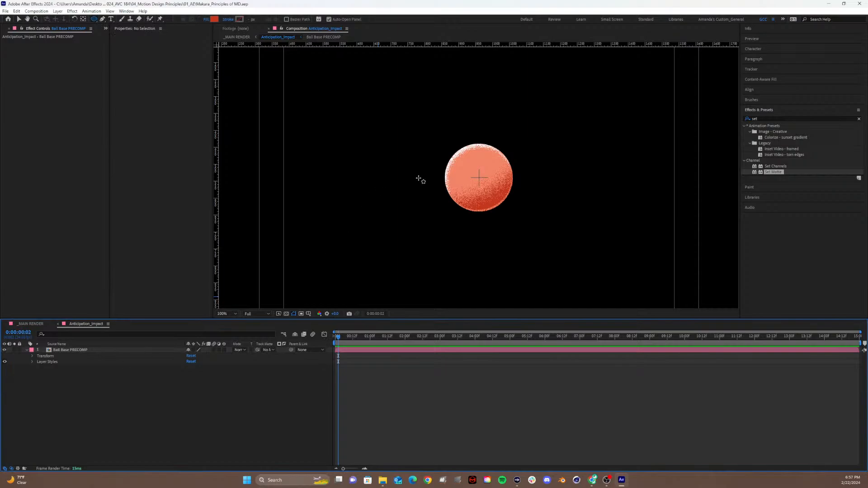
{"action": "left_click", "coordinate": [467, 157]}
{"action": "left_click_drag", "start_coordinate": [466, 157], "coordinate": [486, 180]}
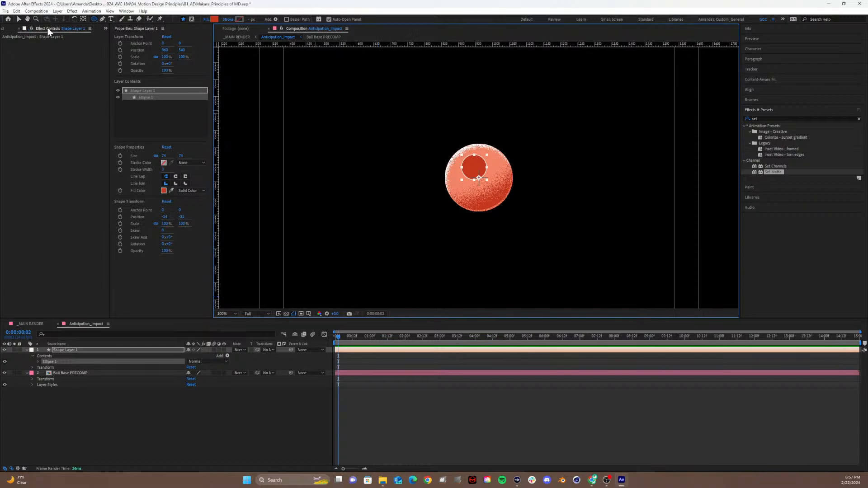
{"action": "left_click", "coordinate": [83, 20]}
{"action": "double_click", "coordinate": [83, 20], "text": "ctrl"}
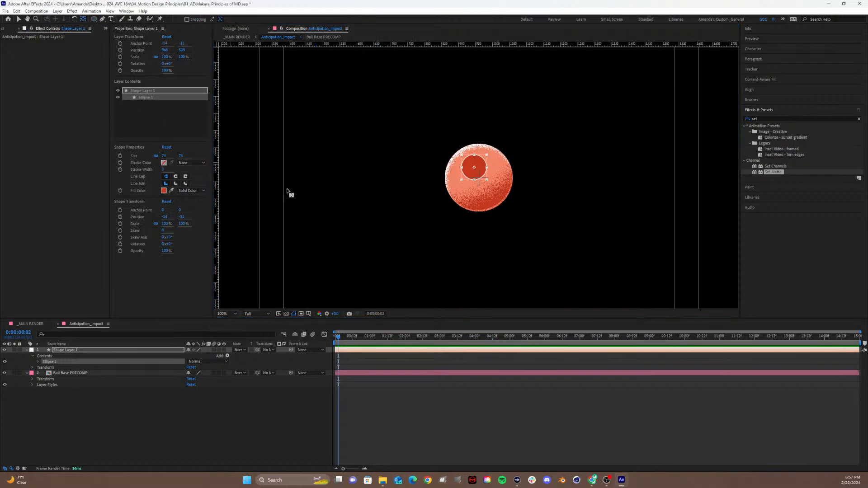
Rename the new circle's shape layer as Ball Highlight.
{"action": "left_click", "coordinate": [86, 350]}
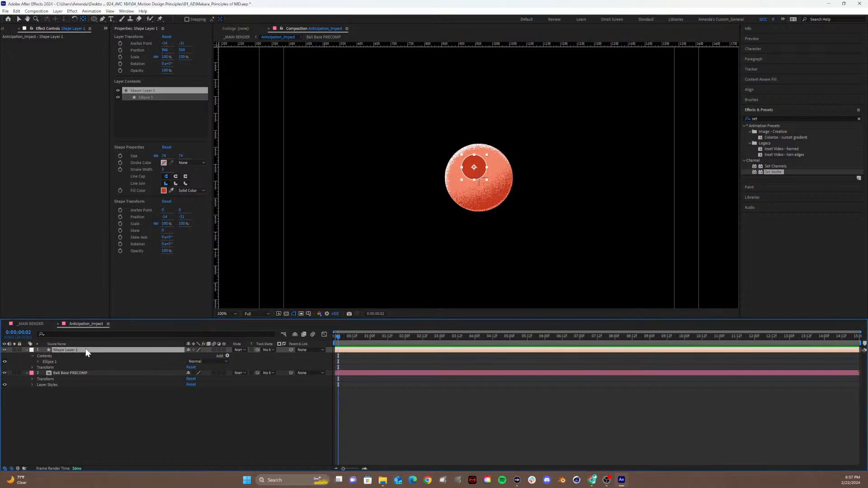
{"action": "key", "text": "Return"}
{"action": "type", "text": "Ball Highl"}
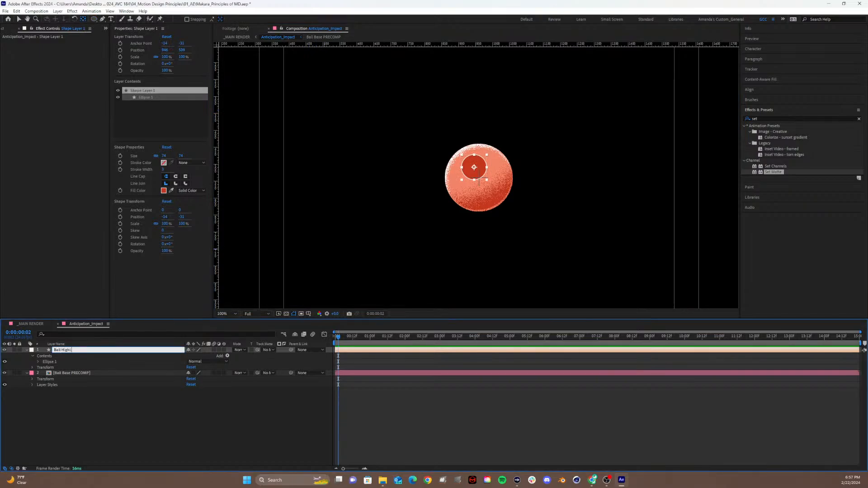
{"action": "type", "text": "ight"}
{"action": "left_click", "coordinate": [62, 403]}
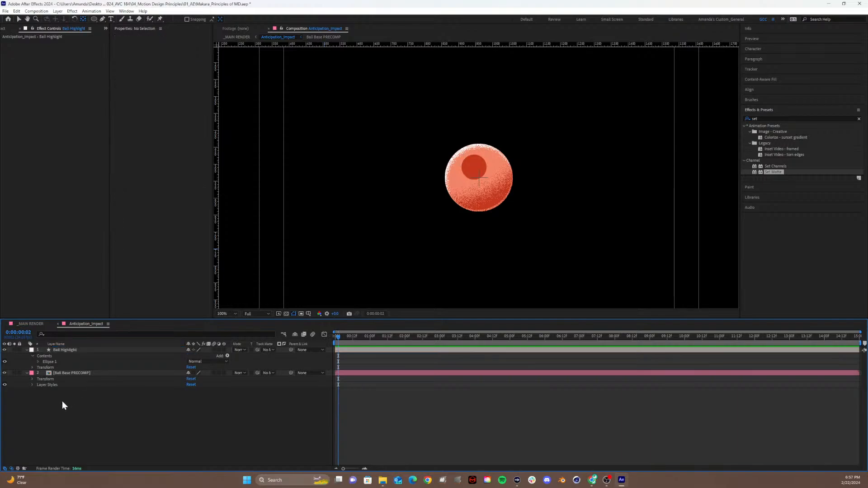
Set the Ball Highlight fill to pale peach F0CFBC, and shift the circle slightly toward the ball's upper-left edge.
{"action": "left_click", "coordinate": [73, 354]}
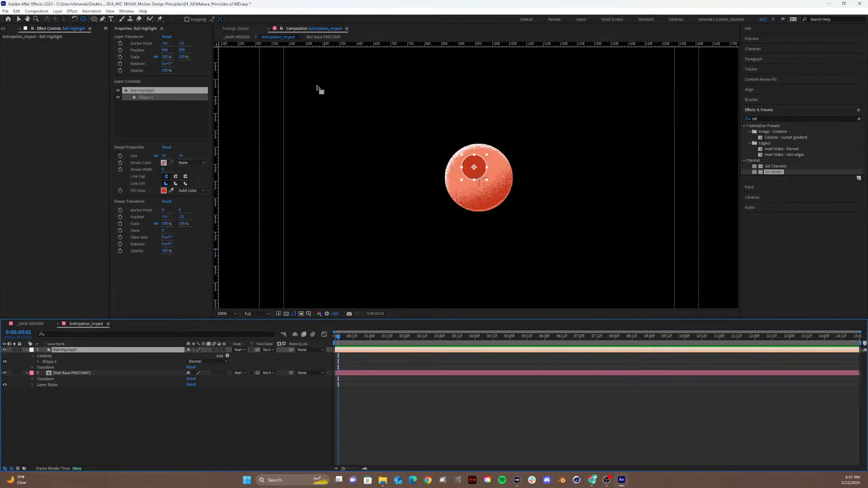
{"action": "left_click", "coordinate": [172, 191]}
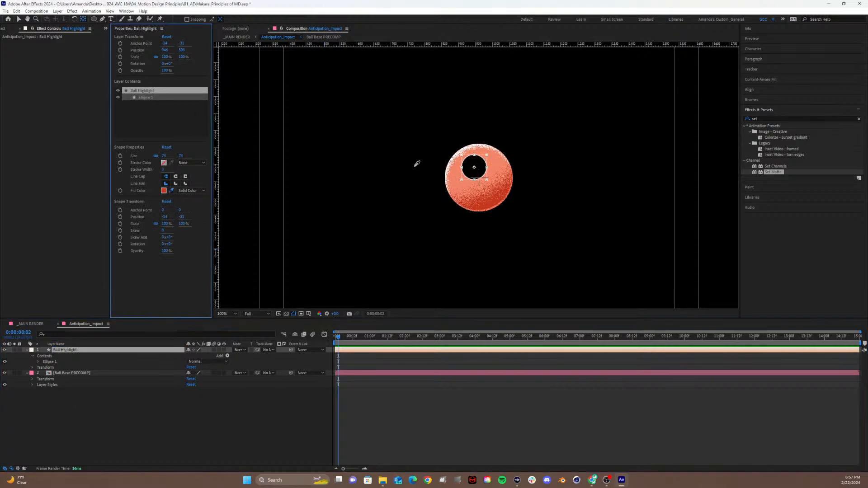
{"action": "left_click", "coordinate": [455, 175]}
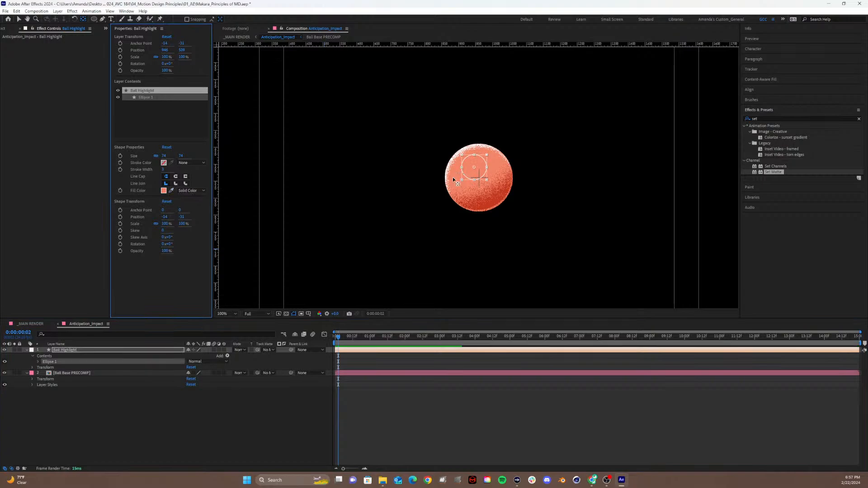
{"action": "left_click", "coordinate": [164, 190]}
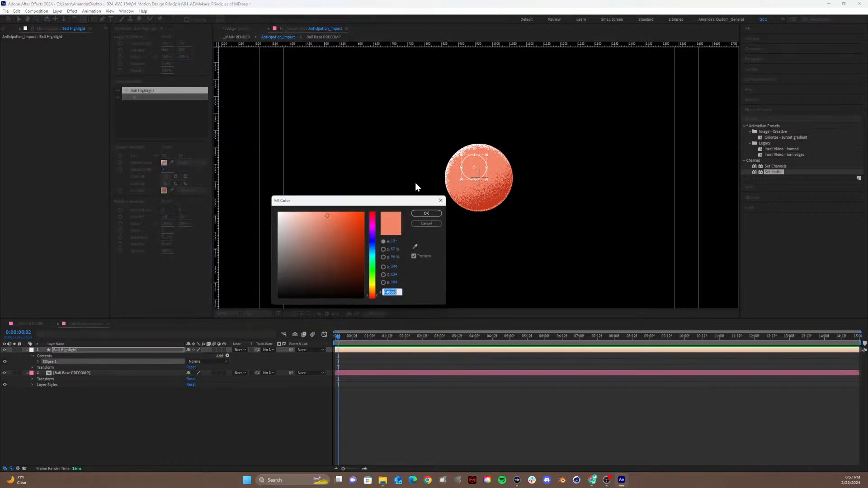
{"action": "left_click", "coordinate": [299, 213]}
{"action": "left_click", "coordinate": [296, 217]}
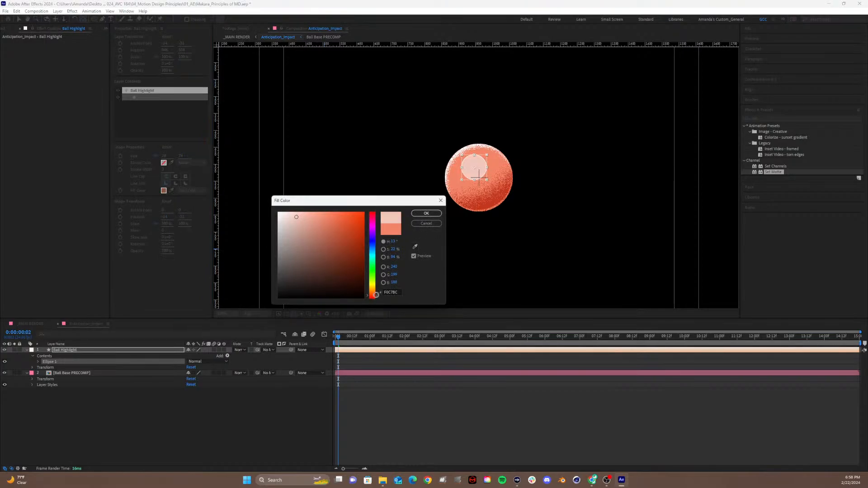
{"action": "left_click", "coordinate": [376, 293]}
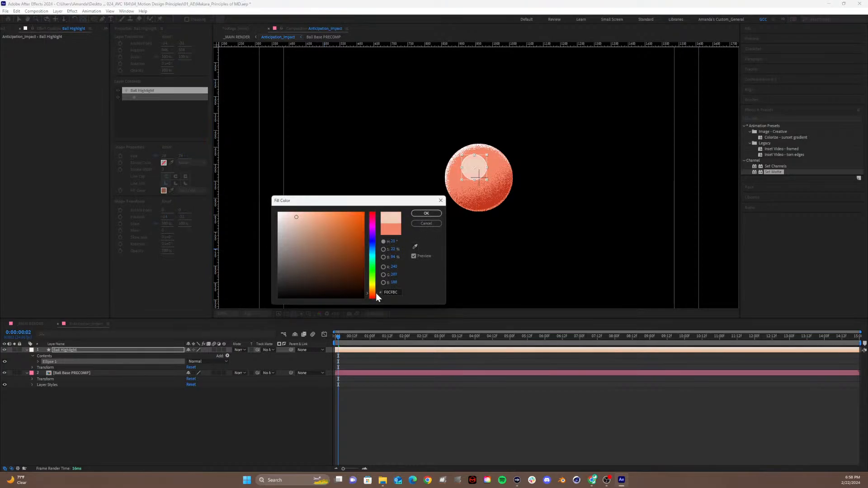
{"action": "left_click", "coordinate": [426, 214]}
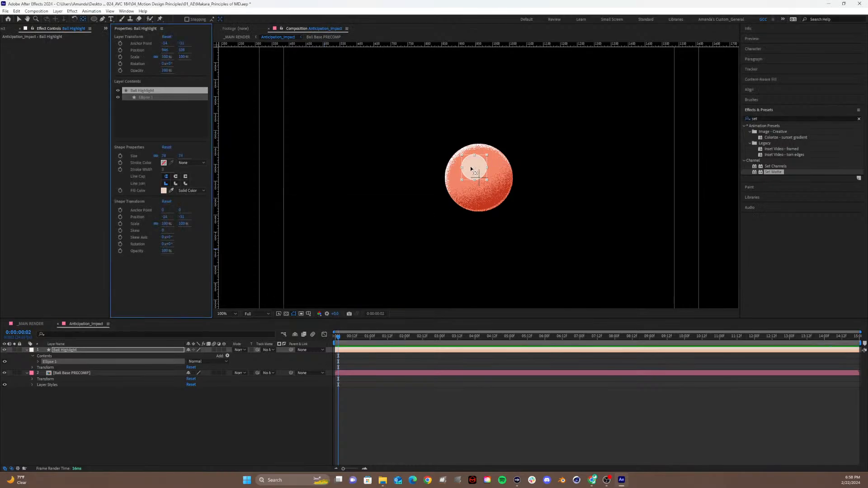
{"action": "left_click_drag", "start_coordinate": [474, 166], "coordinate": [466, 165]}
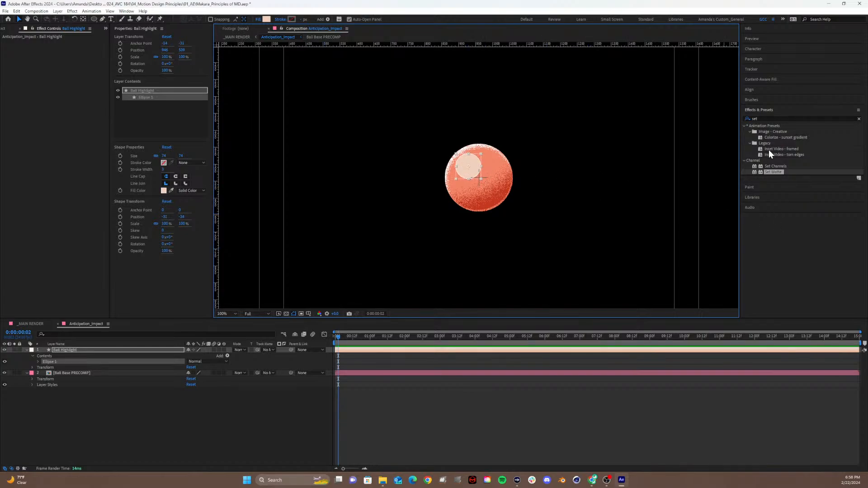
Apply Set Matte to the Ball Highlight layer, and add a Gaussian Blur effect above it.
{"action": "left_click", "coordinate": [774, 116]}
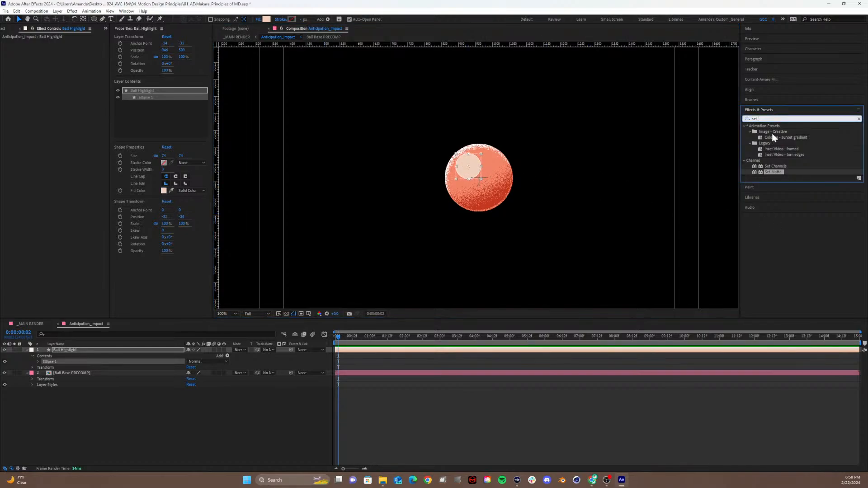
{"action": "left_click_drag", "start_coordinate": [767, 170], "coordinate": [95, 124]}
{"action": "left_click", "coordinate": [775, 118]}
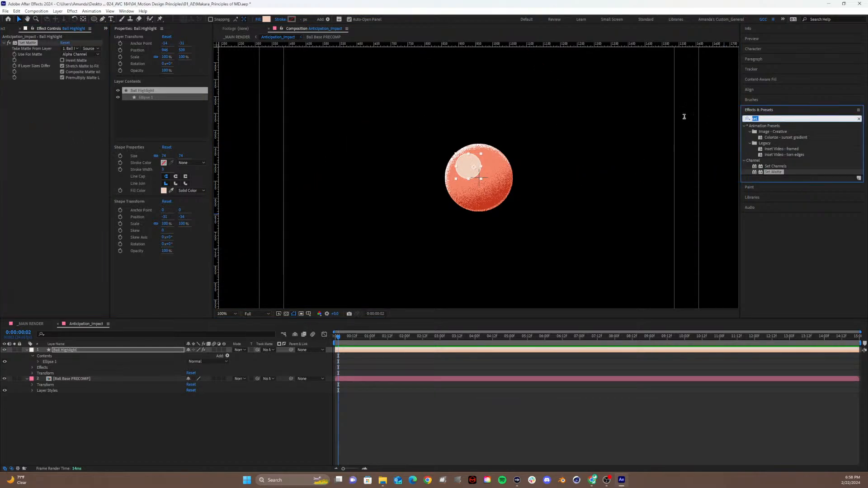
{"action": "type", "text": "Gau"}
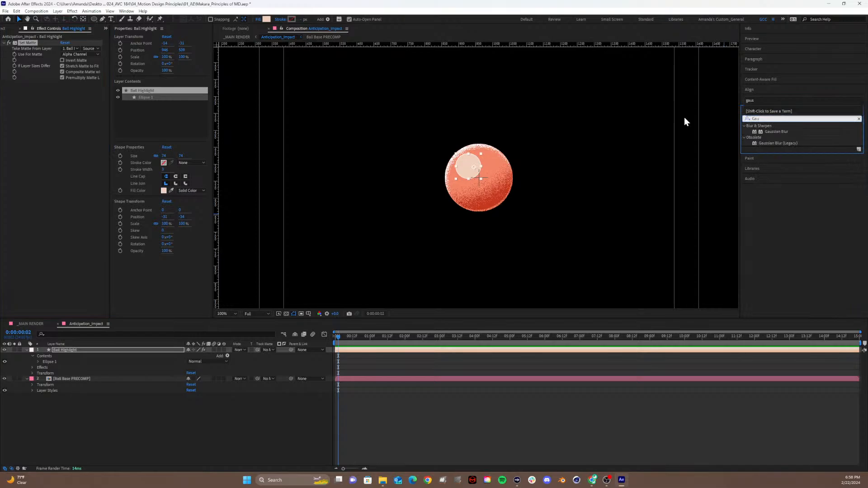
{"action": "left_click_drag", "start_coordinate": [782, 133], "coordinate": [48, 42]}
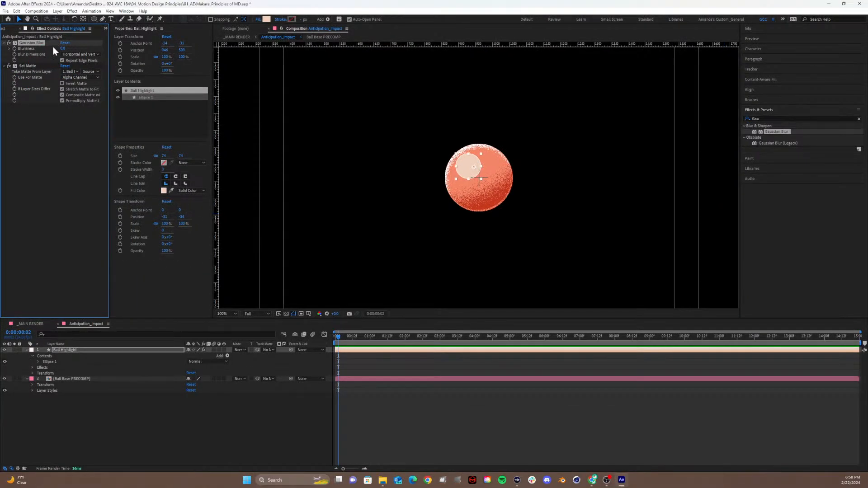
Raise the Gaussian Blur blurriness on Ball Highlight to about 76.
{"action": "left_click_drag", "start_coordinate": [62, 48], "coordinate": [68, 48]}
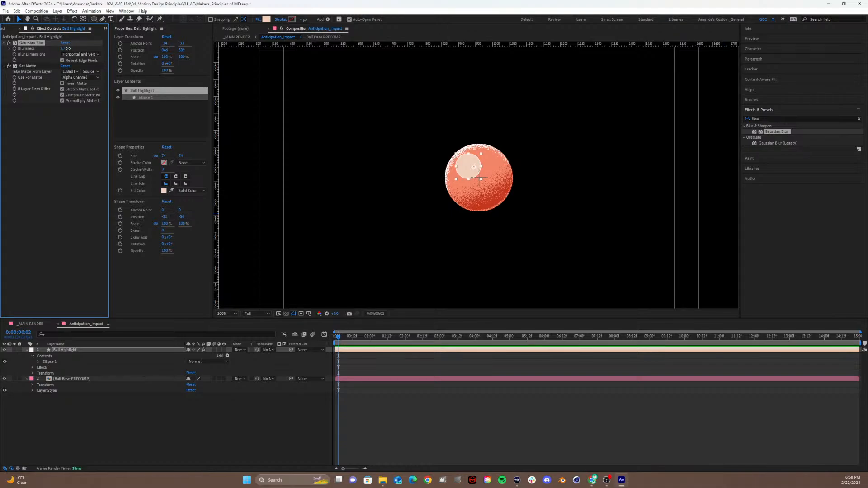
{"action": "left_click", "coordinate": [164, 419]}
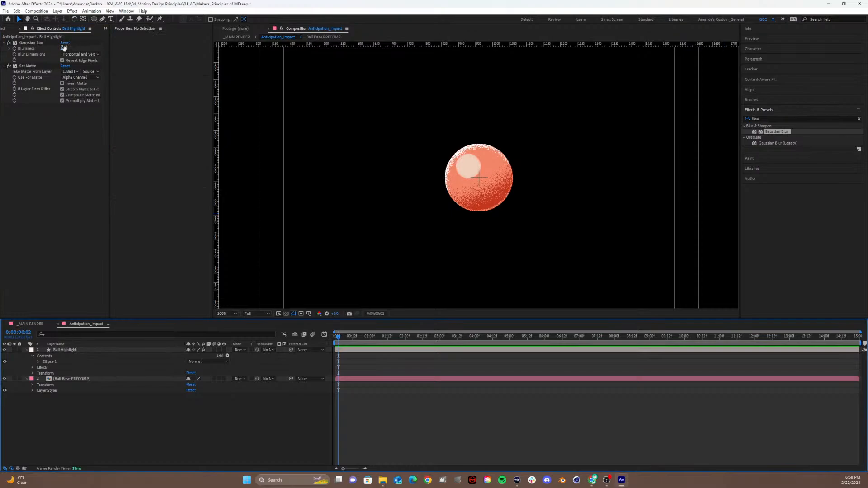
{"action": "left_click_drag", "start_coordinate": [64, 47], "coordinate": [327, 342]}
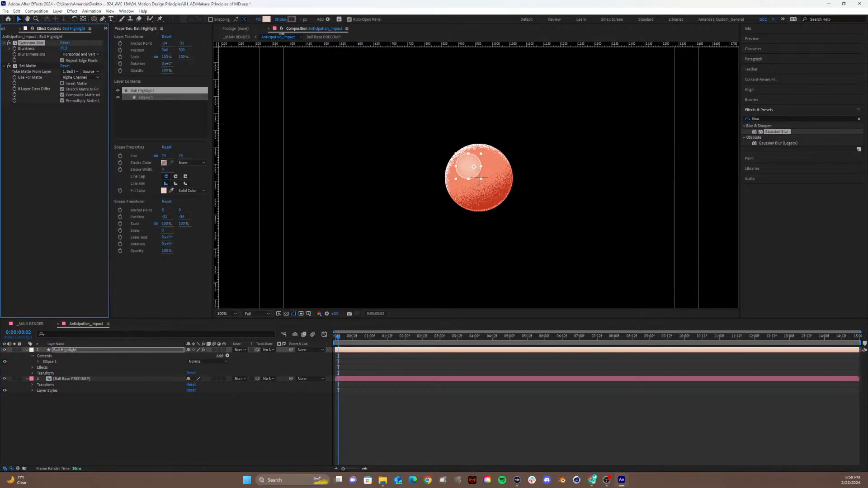
{"action": "left_click", "coordinate": [233, 432]}
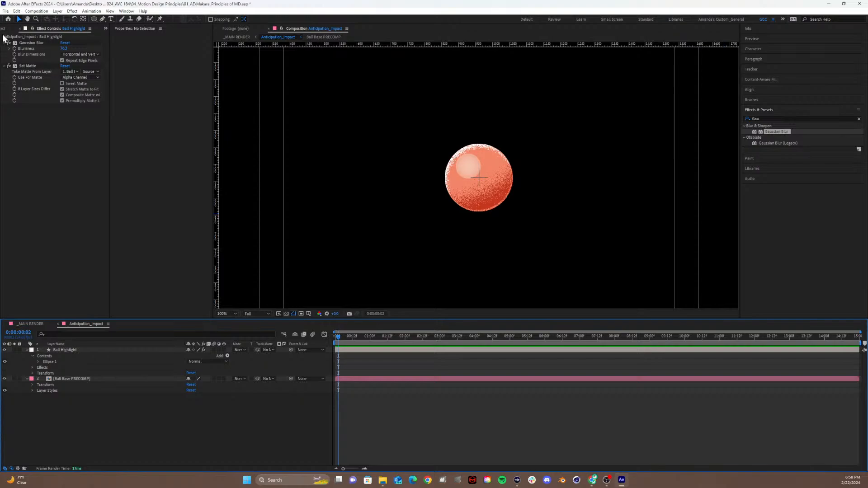
Set Ball Highlight's Set Matte to take its matte from Ball Base PRECOMP, and nudge the circle slightly up and right.
{"action": "left_click", "coordinate": [69, 72]}
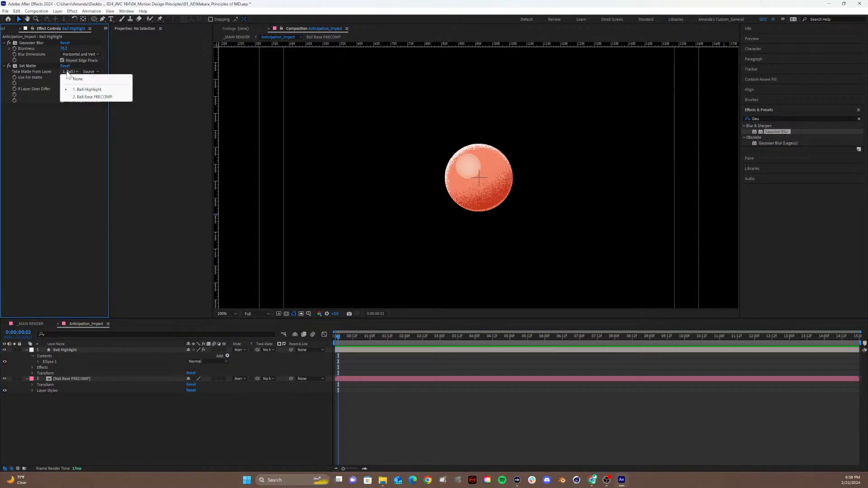
{"action": "left_click", "coordinate": [94, 97]}
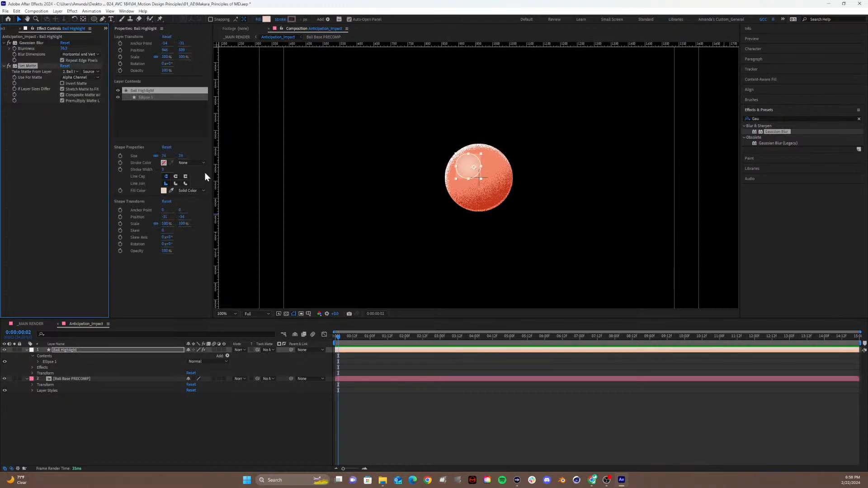
{"action": "mouse_move", "coordinate": [470, 175]}
{"action": "left_mouse_down"}
{"action": "mouse_move", "coordinate": [446, 171]}
{"action": "mouse_move", "coordinate": [471, 168]}
{"action": "left_mouse_up"}
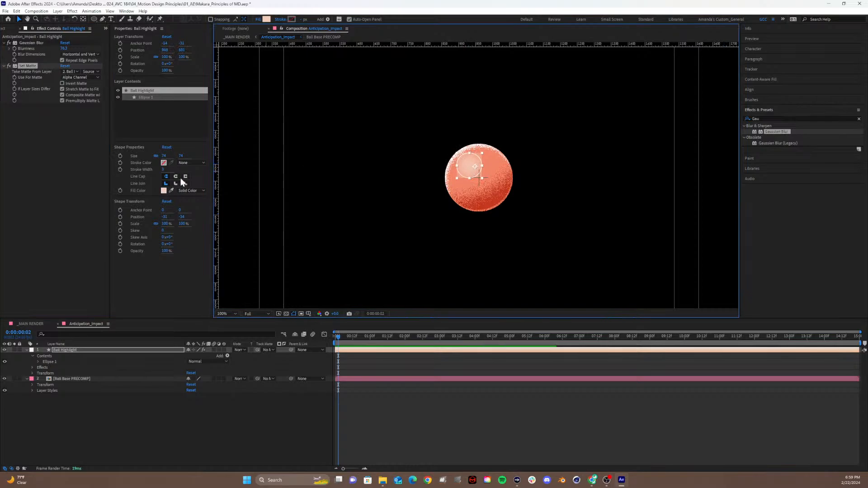
Set Ball Highlight's Gaussian Blur blurriness to 10.
{"action": "left_click_drag", "start_coordinate": [63, 49], "coordinate": [1, 58]}
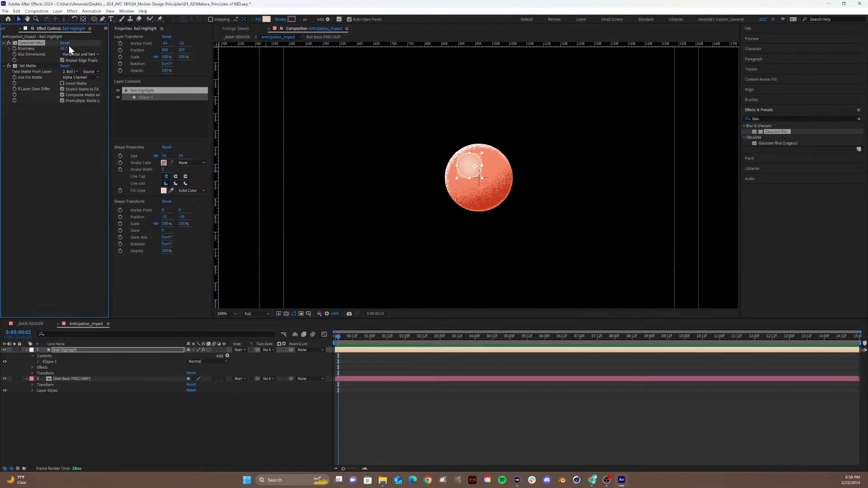
{"action": "left_click_drag", "start_coordinate": [65, 49], "coordinate": [33, 48]}
{"action": "left_click", "coordinate": [65, 49]}
{"action": "type", "text": "10"}
{"action": "key", "text": "Return"}
{"action": "left_click", "coordinate": [424, 208]}
{"action": "left_click", "coordinate": [484, 159]}
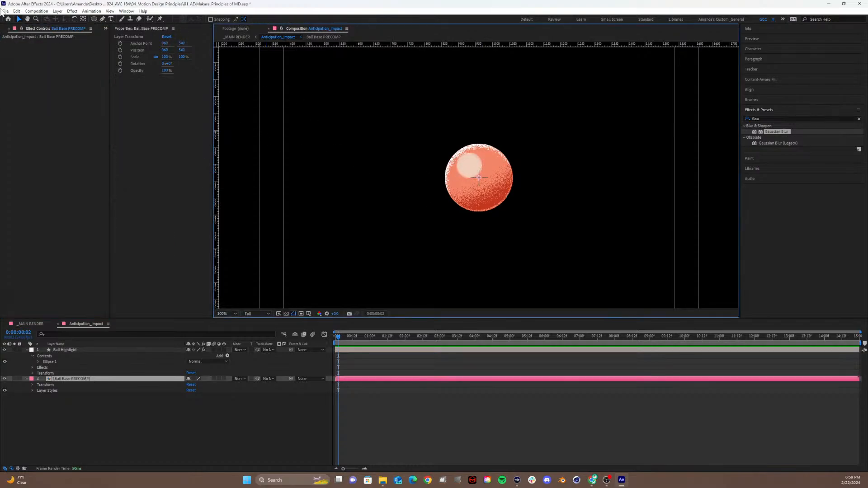
Try stronger Gaussian Blur amounts on Ball Highlight, ending with a blurriness of about 60.
{"action": "left_click", "coordinate": [36, 29]}
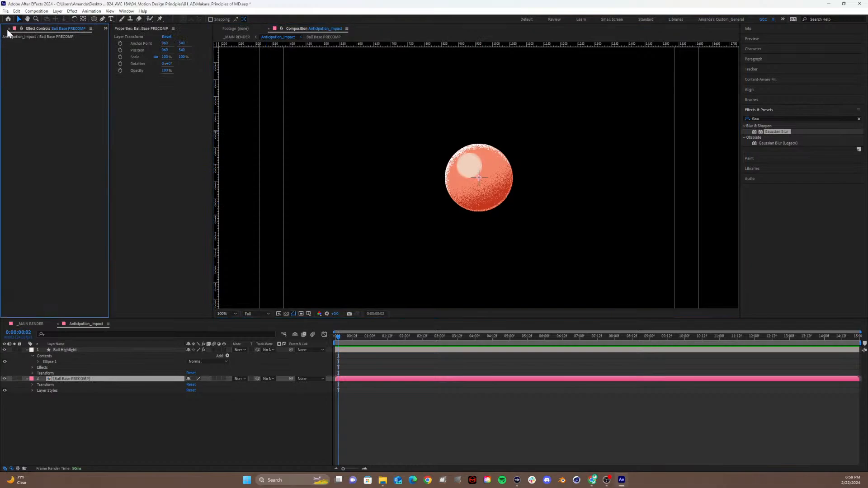
{"action": "left_click", "coordinate": [77, 351]}
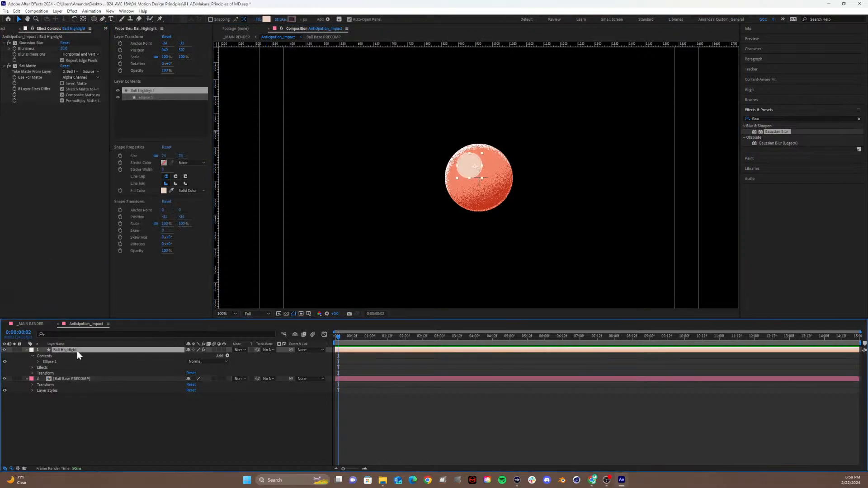
{"action": "left_click", "coordinate": [74, 378]}
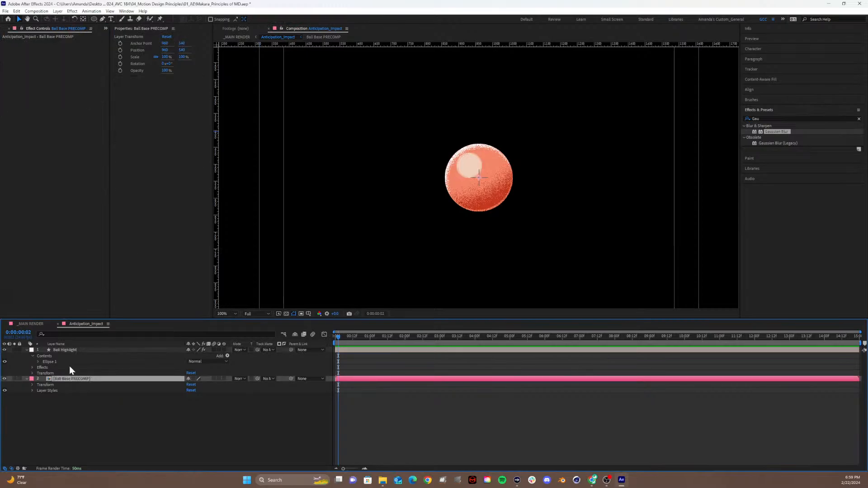
{"action": "left_click", "coordinate": [65, 350]}
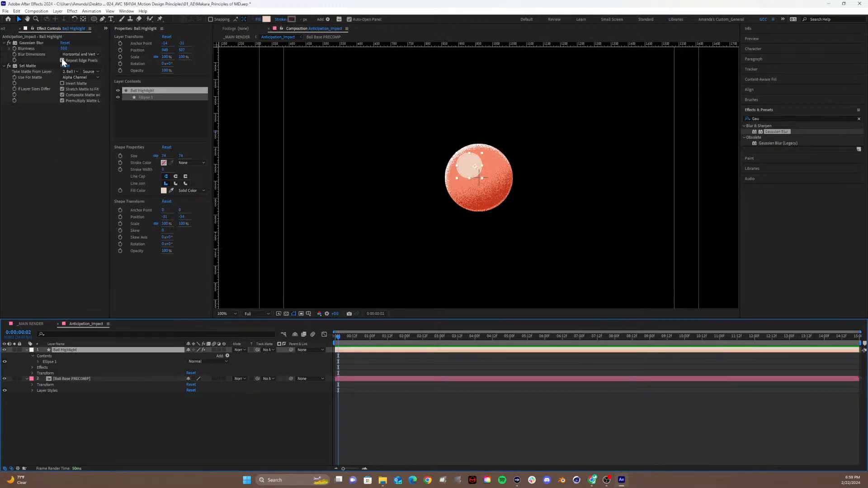
{"action": "left_click_drag", "start_coordinate": [64, 49], "coordinate": [779, 11]}
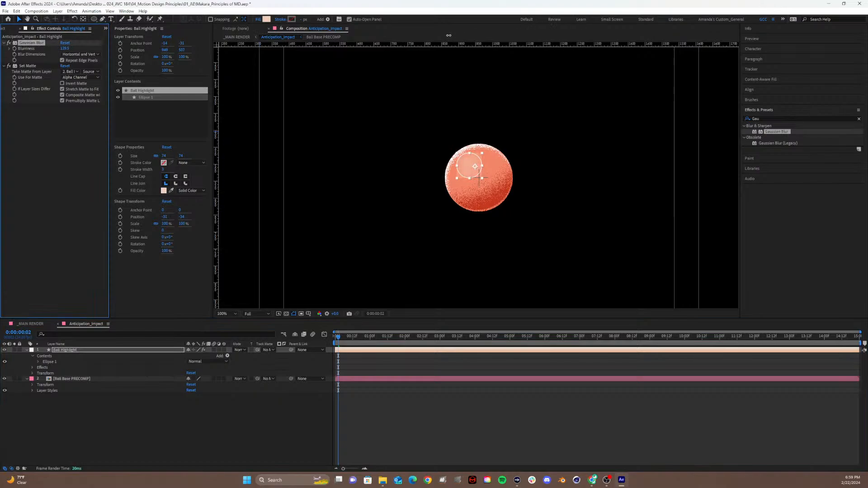
{"action": "left_click_drag", "start_coordinate": [330, 45], "coordinate": [225, 54]}
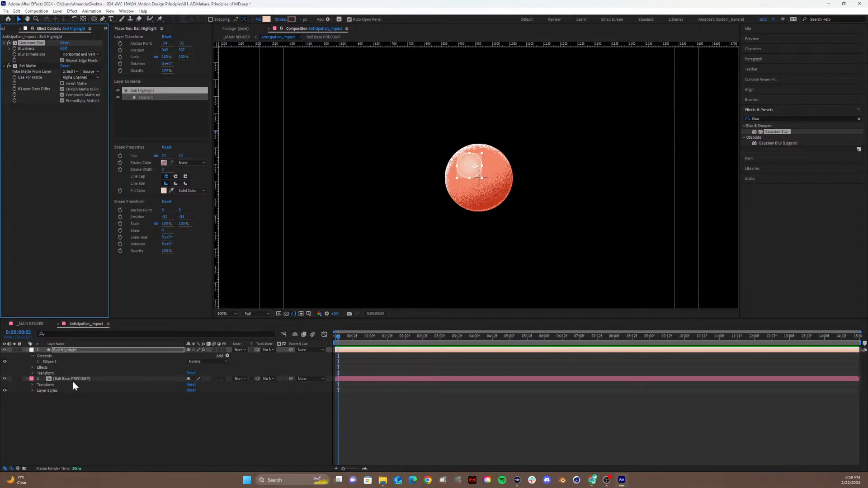
Set the Ball Highlight layer's blending mode to Dissolve.
{"action": "left_click", "coordinate": [82, 350]}
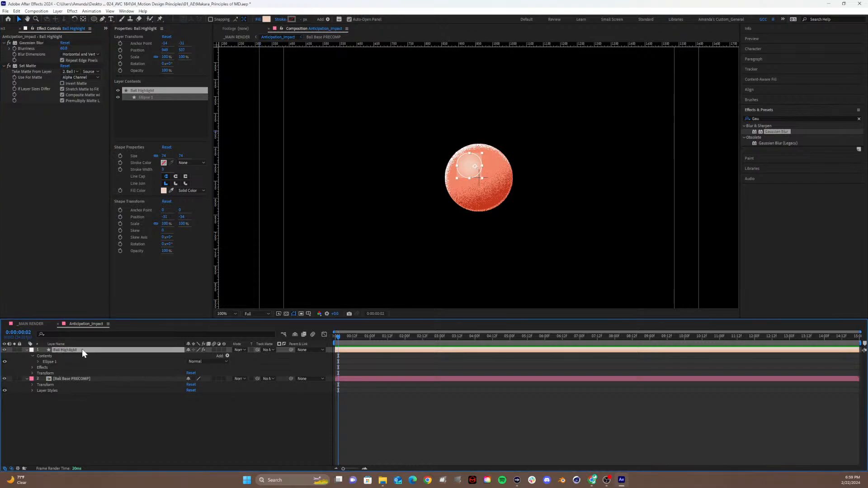
{"action": "left_click", "coordinate": [237, 349]}
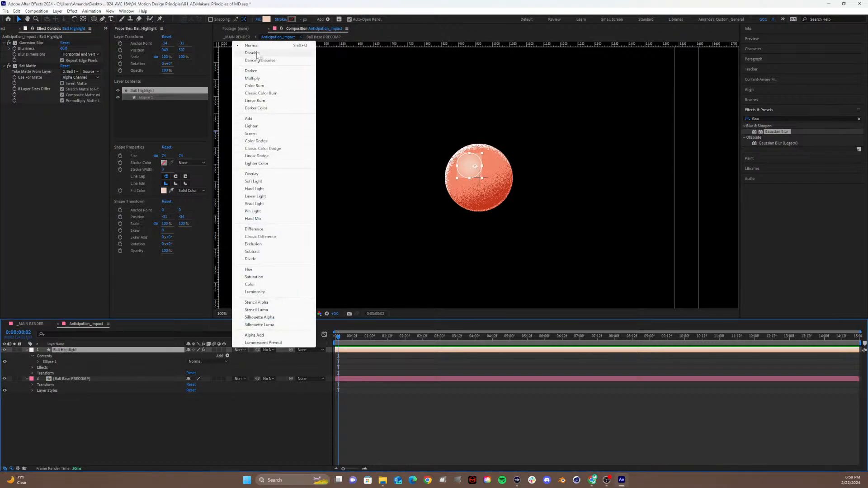
{"action": "left_click", "coordinate": [256, 53]}
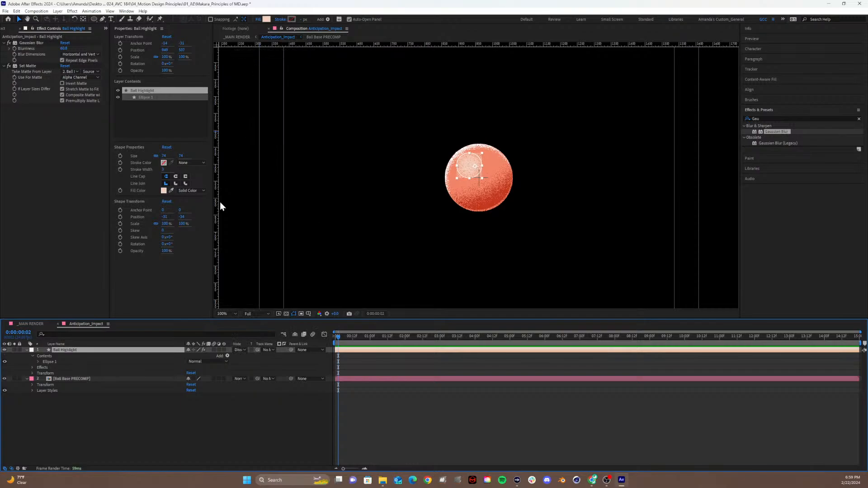
Lower Ball Highlight's Gaussian Blur blurriness so that the dissolved circle has only a narrow grainy edge.
{"action": "left_click_drag", "start_coordinate": [63, 48], "coordinate": [122, 64]}
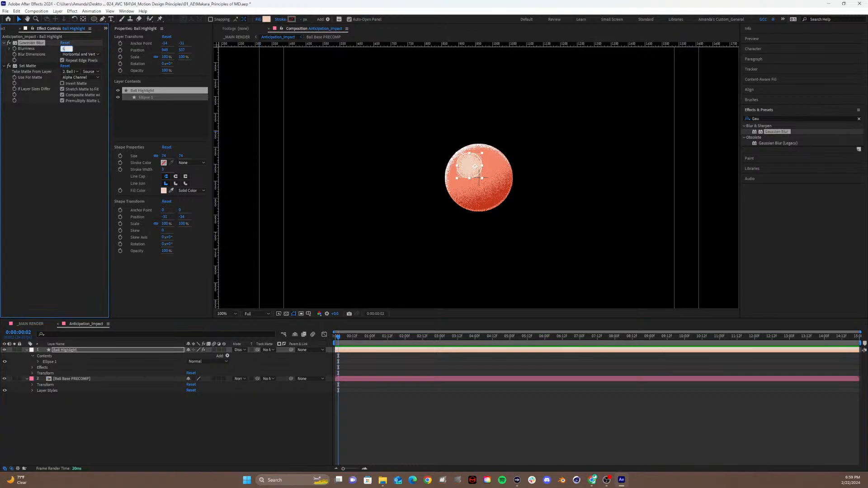
{"action": "left_click_drag", "start_coordinate": [63, 49], "coordinate": [61, 49]}
{"action": "left_click", "coordinate": [62, 49]}
{"action": "type", "text": "20"}
{"action": "key", "text": "Return"}
{"action": "left_click", "coordinate": [410, 441]}
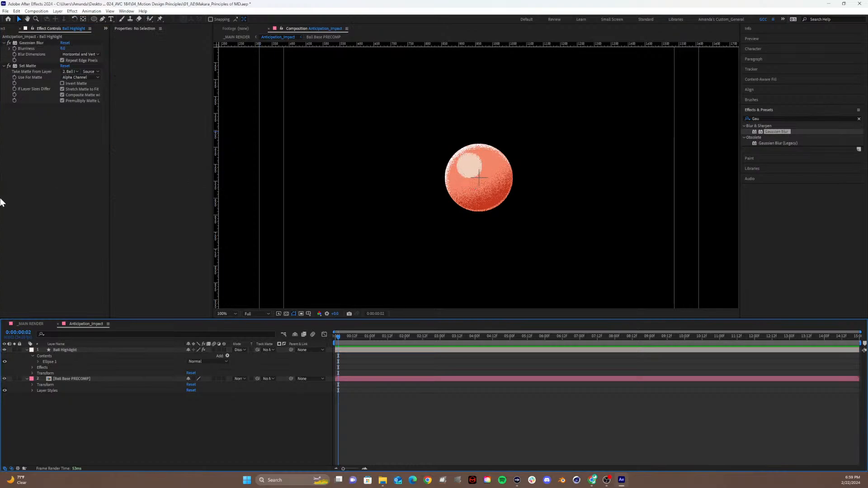
Nudge the highlight circle slightly toward the ball's left edge, and center its anchor point on the circle.
{"action": "mouse_move", "coordinate": [465, 166]}
{"action": "left_mouse_down"}
{"action": "mouse_move", "coordinate": [452, 149]}
{"action": "mouse_move", "coordinate": [463, 178]}
{"action": "mouse_move", "coordinate": [479, 168]}
{"action": "mouse_move", "coordinate": [457, 168]}
{"action": "mouse_move", "coordinate": [454, 152]}
{"action": "mouse_move", "coordinate": [462, 166]}
{"action": "mouse_move", "coordinate": [443, 173]}
{"action": "mouse_move", "coordinate": [469, 160]}
{"action": "mouse_move", "coordinate": [464, 169]}
{"action": "left_mouse_up"}
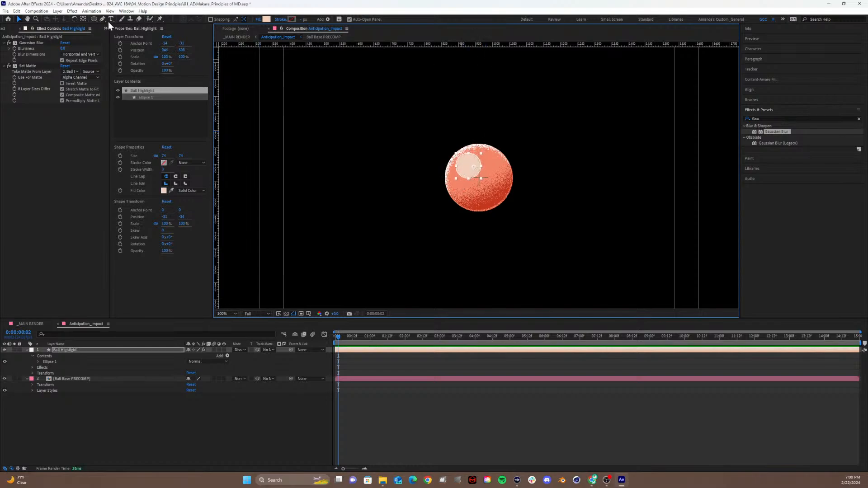
{"action": "left_click", "coordinate": [83, 19]}
{"action": "key", "text": "ctrl+alt+Home"}
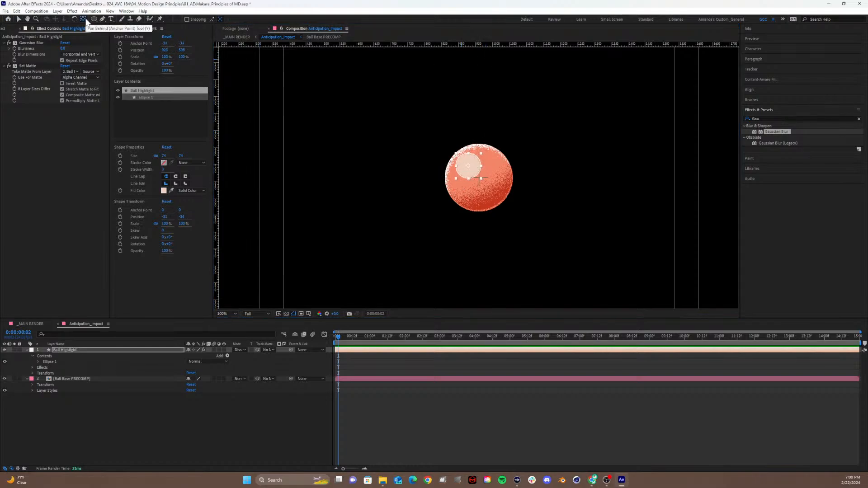
Set the Ball Highlight layer's opacity to 25%.
{"action": "left_click", "coordinate": [102, 351]}
{"action": "key", "text": "t"}
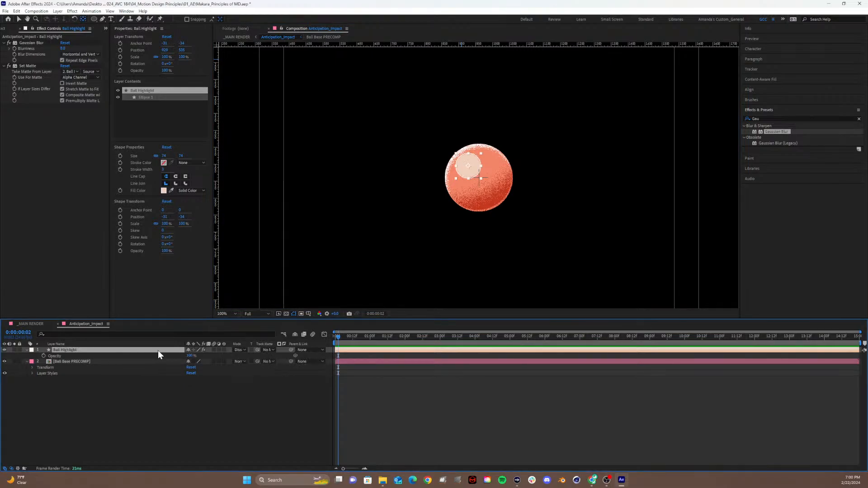
{"action": "left_click_drag", "start_coordinate": [188, 355], "coordinate": [160, 360]}
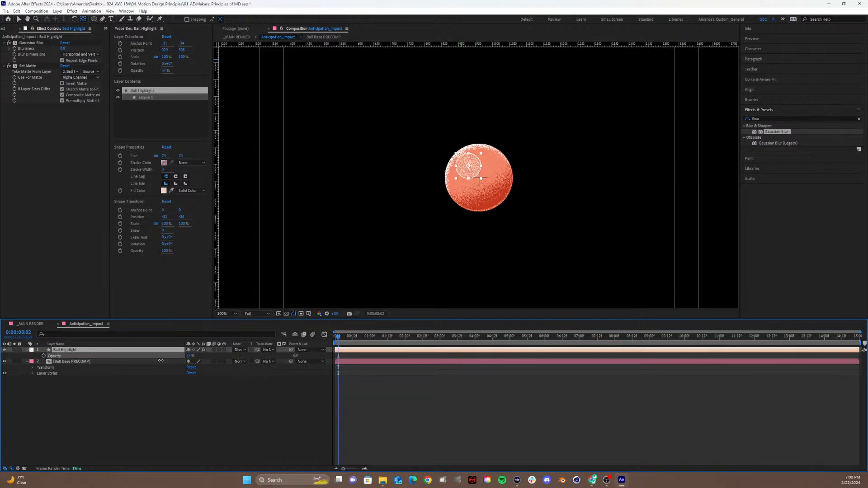
{"action": "left_click", "coordinate": [190, 356]}
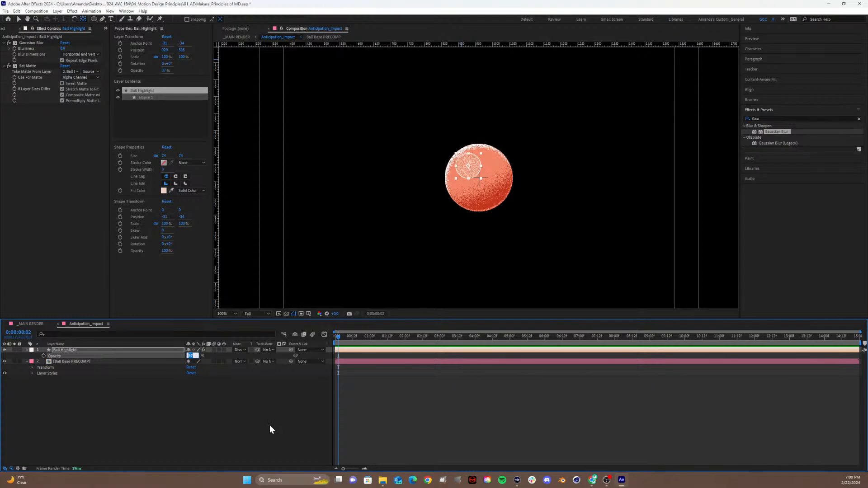
{"action": "type", "text": "25"}
{"action": "key", "text": "Return"}
Set Ball Highlight's Gaussian Blur blurriness to 5.
{"action": "left_click_drag", "start_coordinate": [62, 48], "coordinate": [40, 55]}
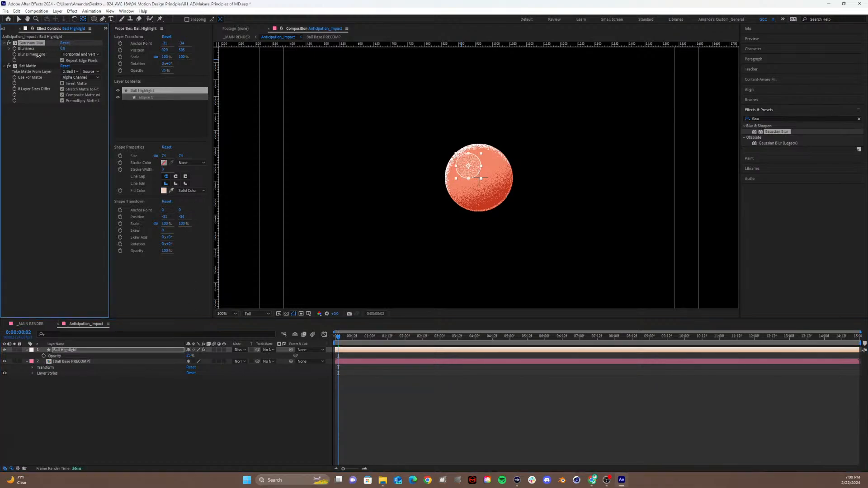
{"action": "left_click", "coordinate": [63, 48]}
{"action": "type", "text": "5"}
{"action": "key", "text": "Return"}
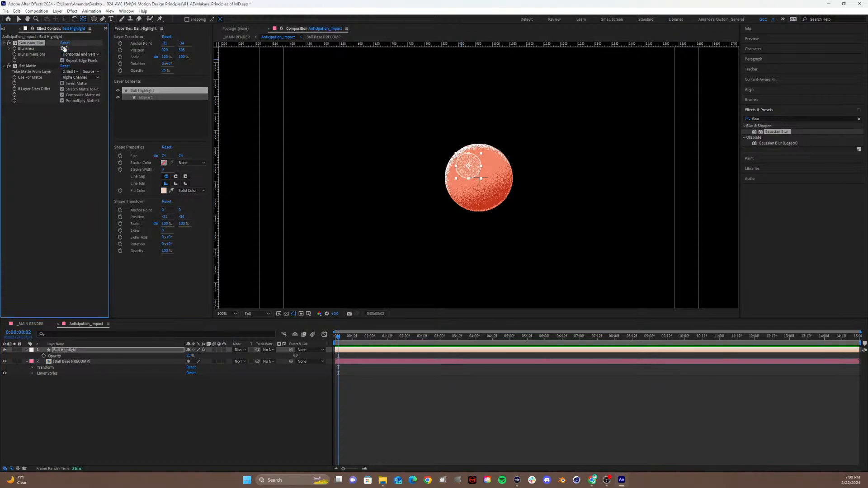
Return the Ball Highlight layer's blending mode to Normal.
{"action": "left_click", "coordinate": [237, 349]}
{"action": "left_click", "coordinate": [262, 44]}
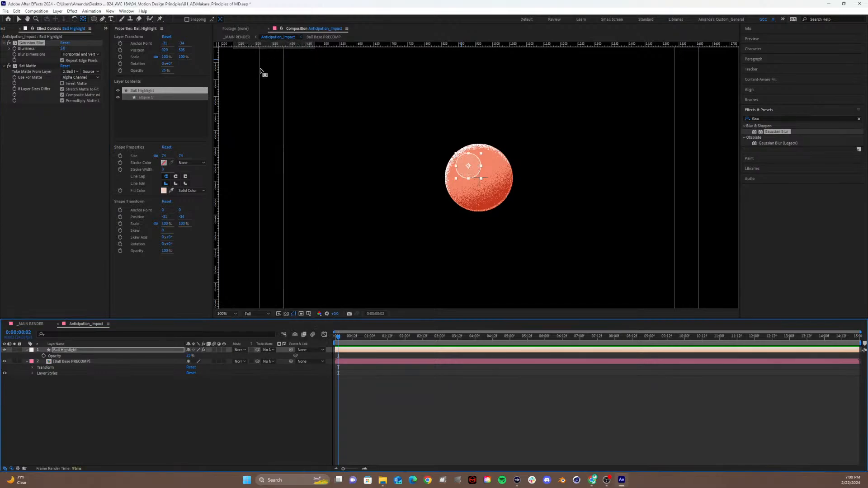
{"action": "left_click", "coordinate": [267, 420]}
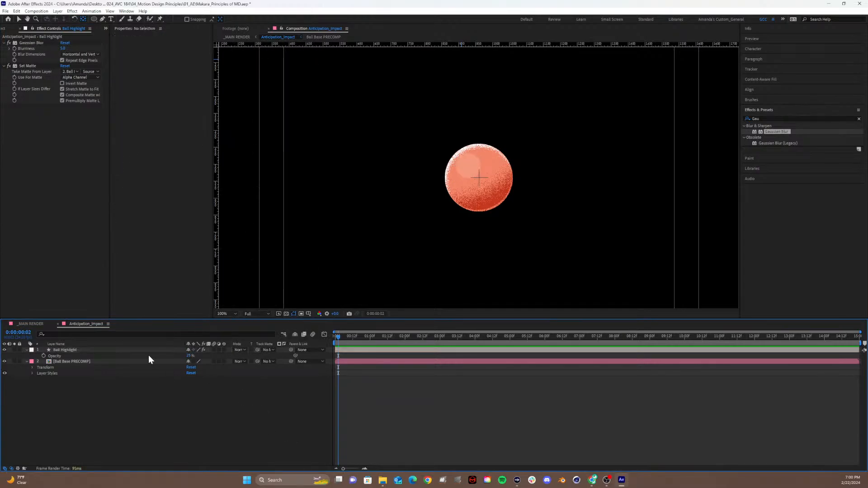
{"action": "right_click", "coordinate": [101, 350]}
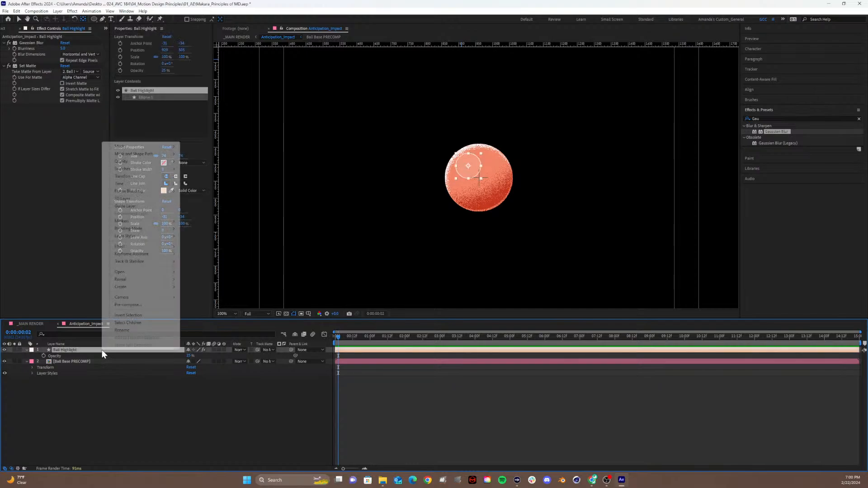
{"action": "mouse_move", "coordinate": [127, 261]}
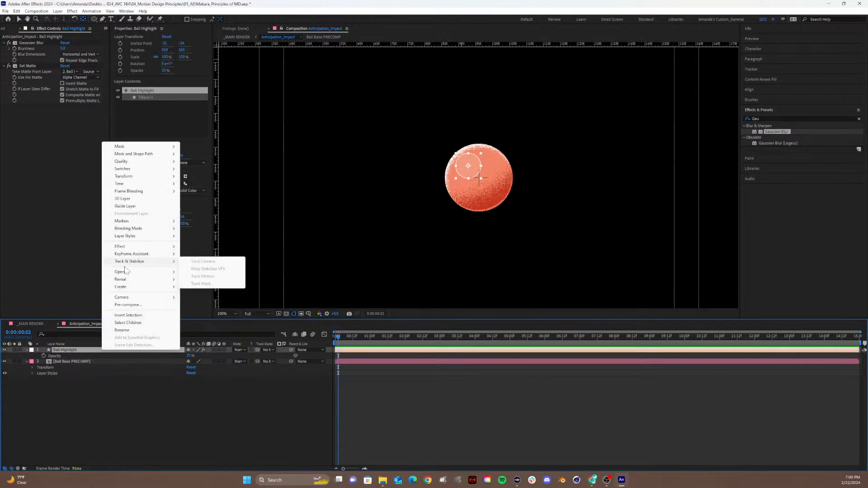
{"action": "mouse_move", "coordinate": [123, 239]}
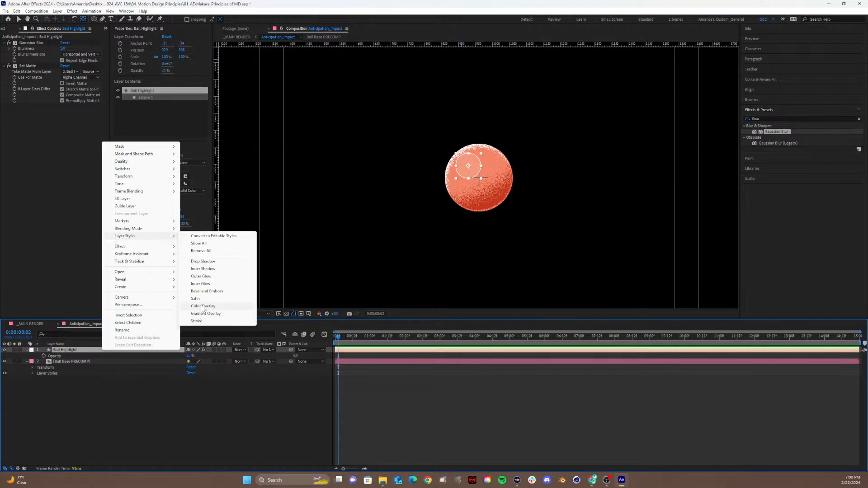
{"action": "left_click", "coordinate": [199, 390]}
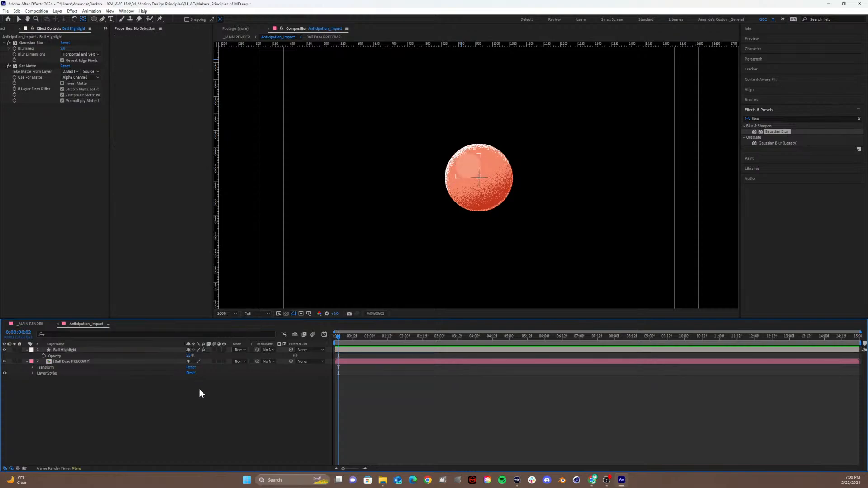
Set the Ball Highlight layer's blending mode to Dissolve and raise its opacity to 79%.
{"action": "left_click", "coordinate": [94, 350]}
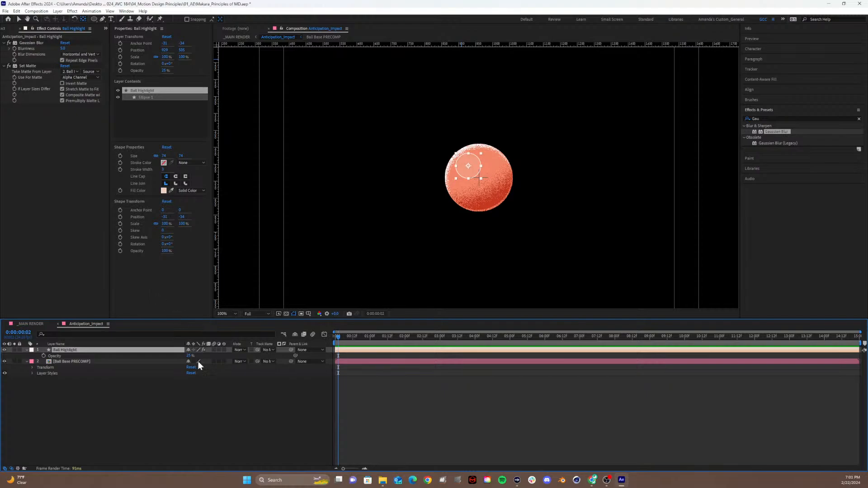
{"action": "left_click", "coordinate": [241, 349]}
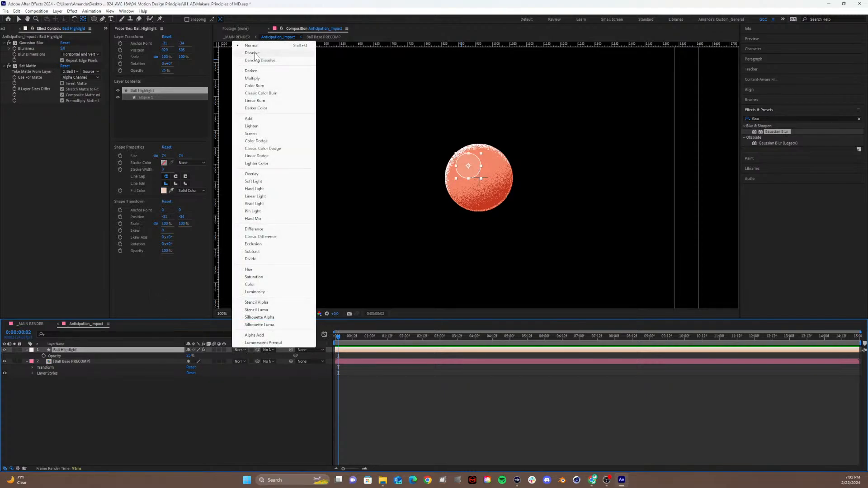
{"action": "left_click", "coordinate": [252, 53]}
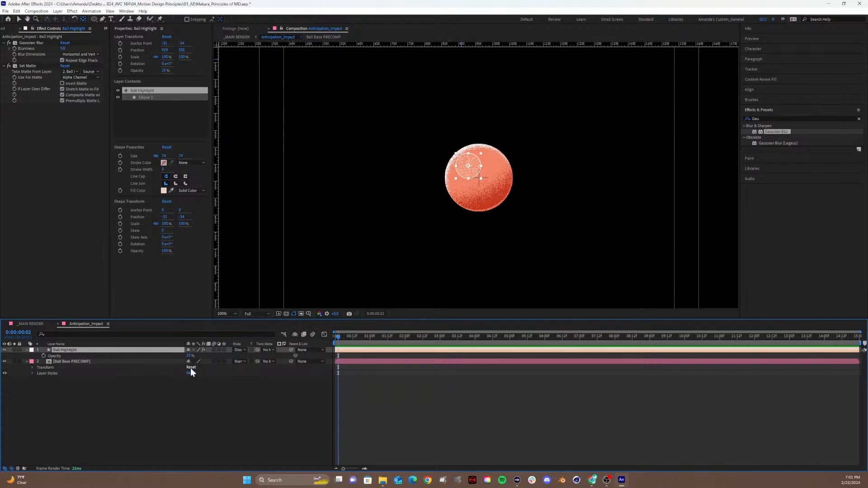
{"action": "left_click_drag", "start_coordinate": [190, 355], "coordinate": [233, 356]}
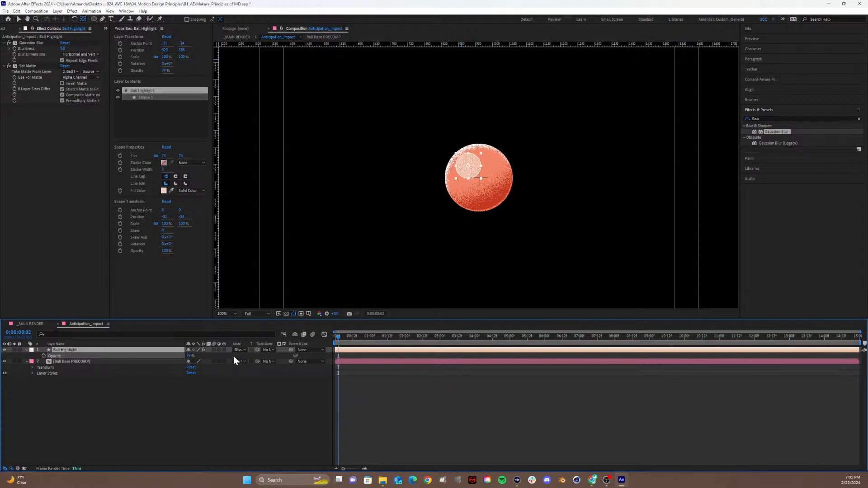
Try a Turbulent Noise effect on the Ball Highlight layer, and remove the effect again.
{"action": "left_click", "coordinate": [767, 118]}
{"action": "key", "text": "BackSpace"}
{"action": "key", "text": "BackSpace"}
{"action": "key", "text": "BackSpace"}
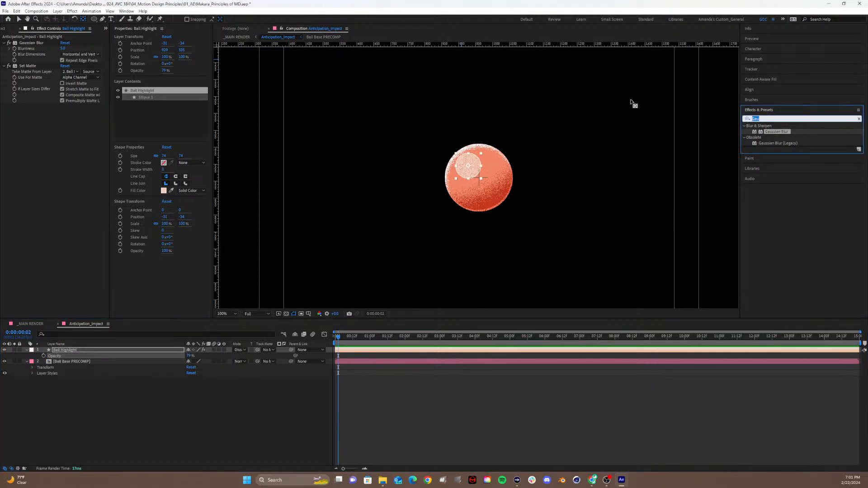
{"action": "type", "text": "nois"}
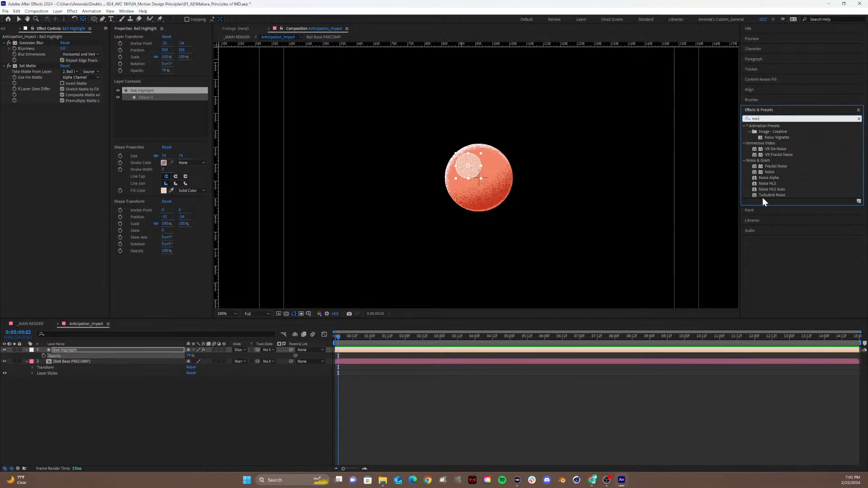
{"action": "left_click_drag", "start_coordinate": [763, 196], "coordinate": [61, 181]}
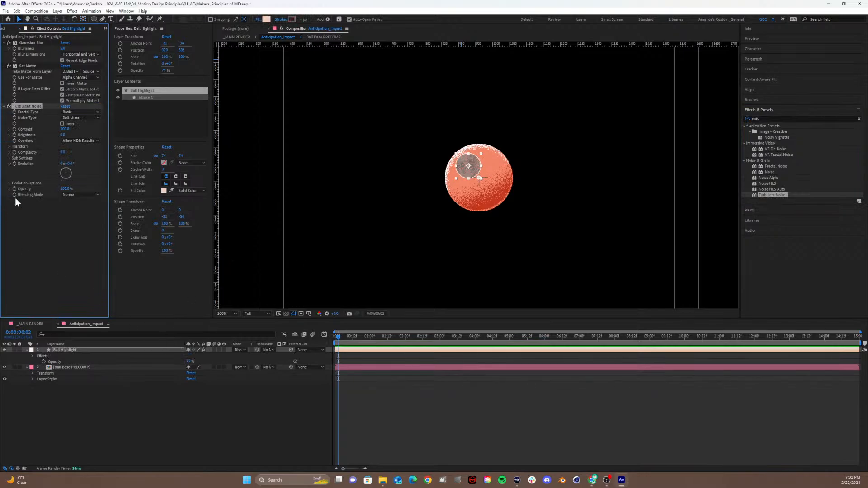
{"action": "left_click", "coordinate": [69, 112]}
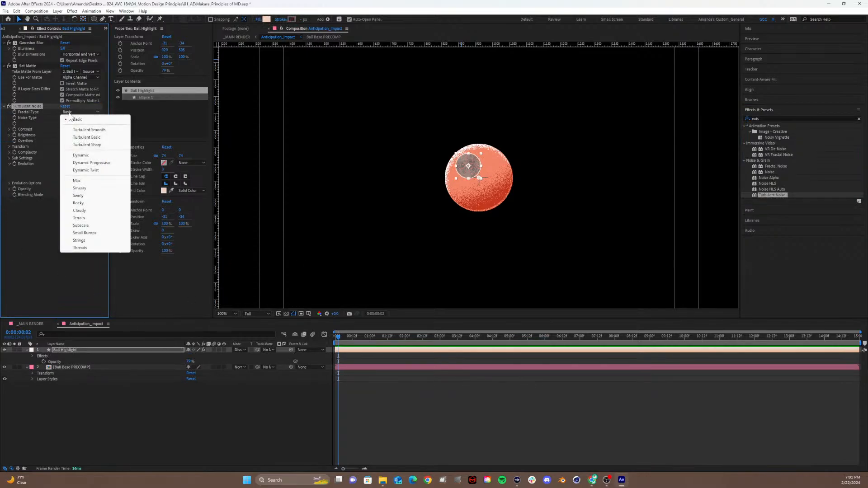
{"action": "left_click", "coordinate": [28, 130]}
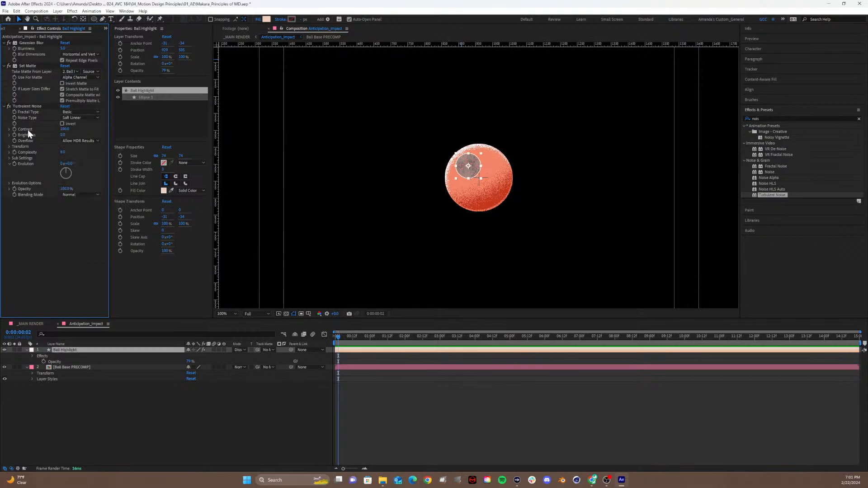
{"action": "left_click", "coordinate": [29, 106]}
{"action": "key", "text": "Delete"}
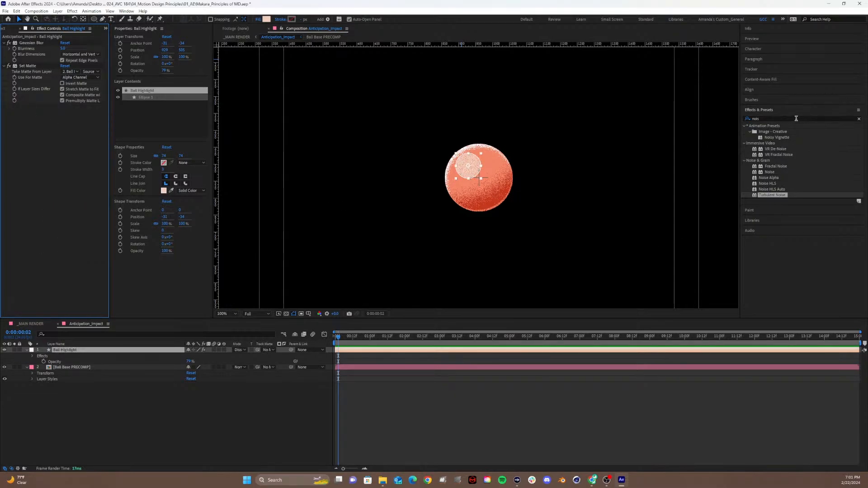
Find the Blend effect and apply it to the Ball Highlight layer.
{"action": "key", "text": "ctrl+5"}
{"action": "type", "text": "blend"}
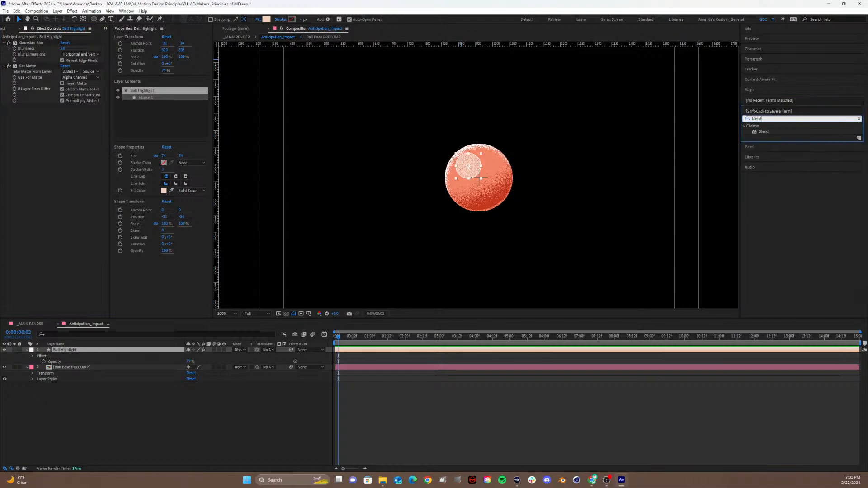
{"action": "left_click", "coordinate": [764, 130]}
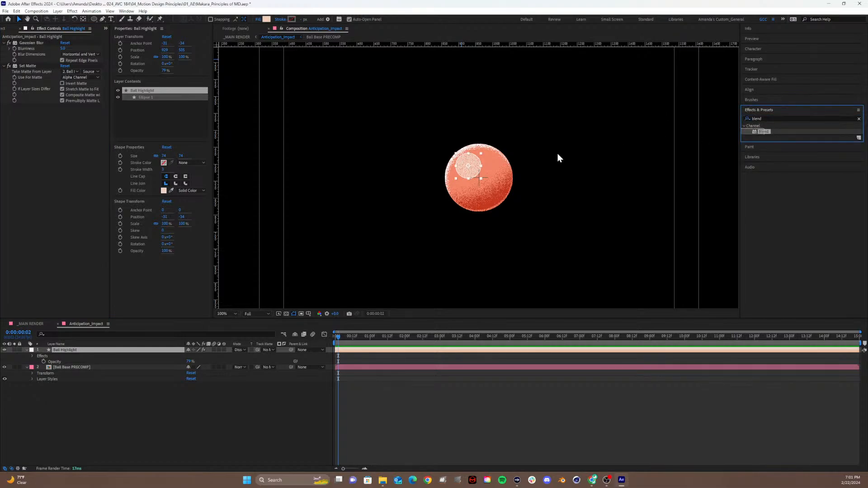
{"action": "left_click_drag", "start_coordinate": [763, 132], "coordinate": [37, 169]}
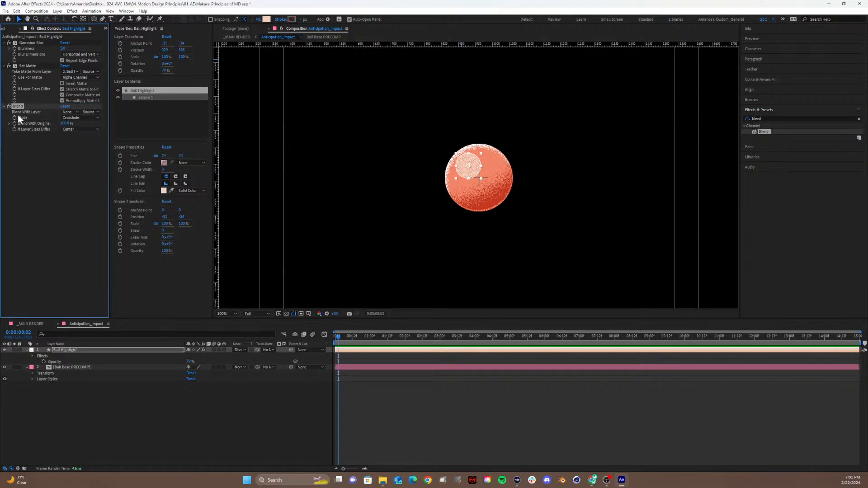
{"action": "left_click", "coordinate": [76, 119]}
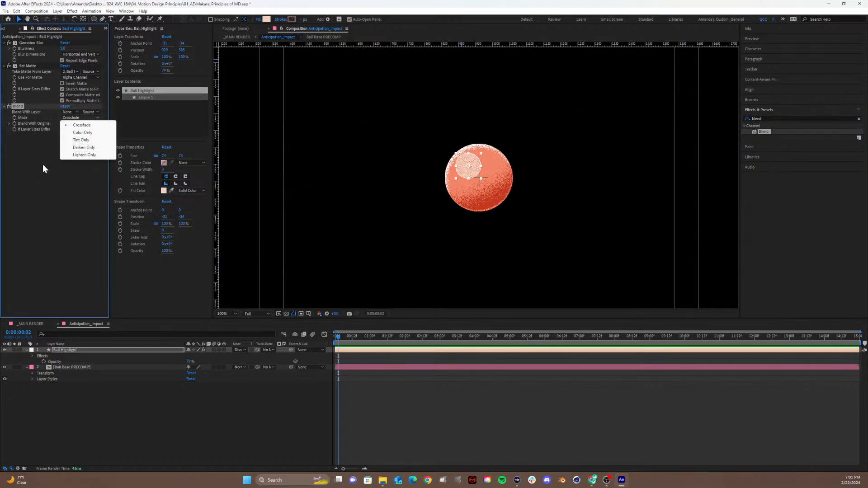
{"action": "left_click", "coordinate": [43, 165]}
Set the Blend effect to blend with the Ball Base PRECOMP layer, using its Source.
{"action": "left_click", "coordinate": [70, 110]}
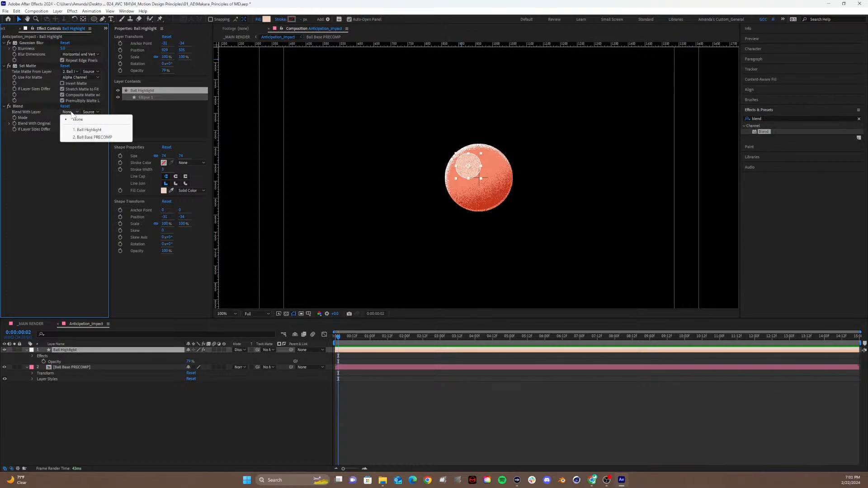
{"action": "left_click", "coordinate": [86, 139]}
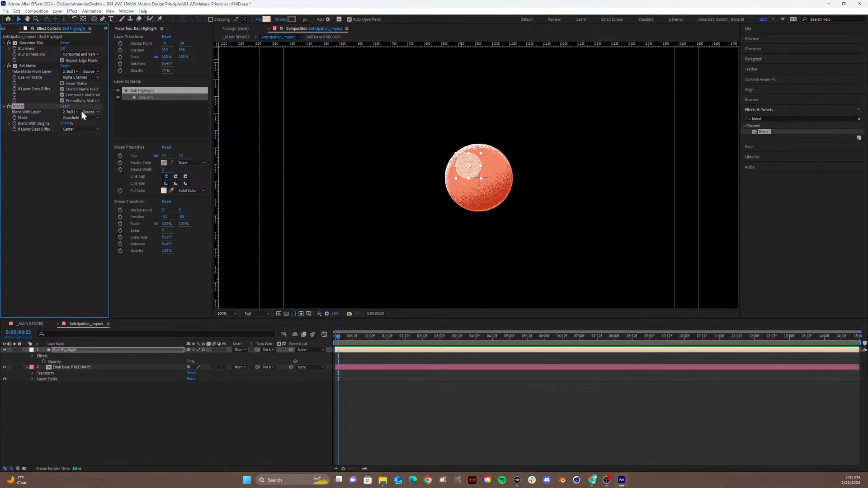
{"action": "left_click", "coordinate": [81, 112]}
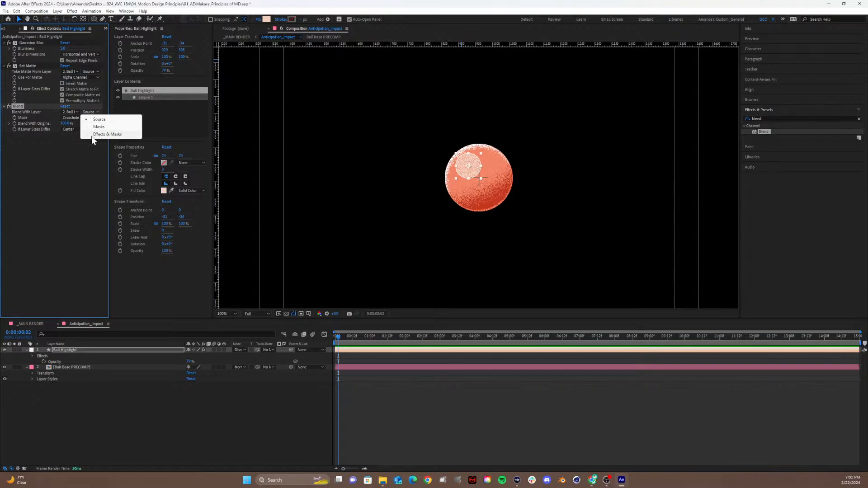
{"action": "left_click", "coordinate": [80, 133]}
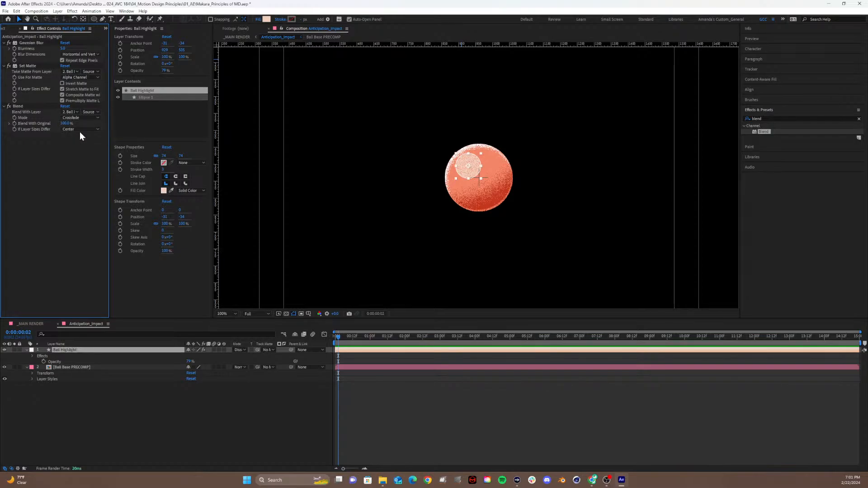
Lower the Blend With Original percentage in Ball Highlight's Blend effect, keeping the Crossfade mode.
{"action": "left_click", "coordinate": [69, 117]}
{"action": "left_click", "coordinate": [53, 137]}
{"action": "left_click_drag", "start_coordinate": [64, 126], "coordinate": [32, 126]}
{"action": "left_click", "coordinate": [56, 207]}
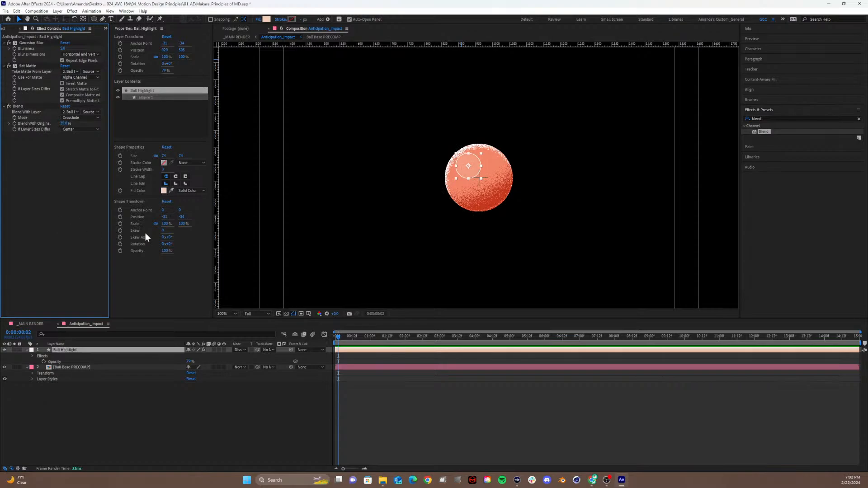
{"action": "left_click", "coordinate": [351, 255]}
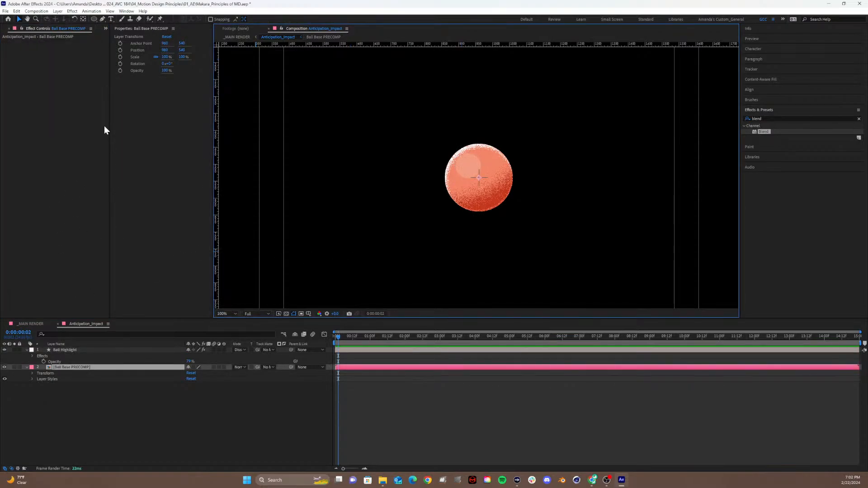
Increase the Gaussian Blur blurriness on Ball Highlight to soften the circle's edge.
{"action": "left_click", "coordinate": [89, 350]}
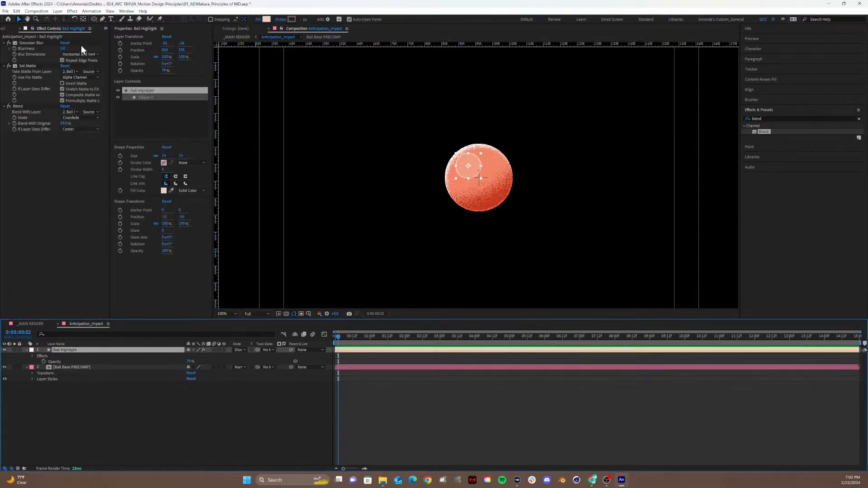
{"action": "left_click", "coordinate": [61, 47]}
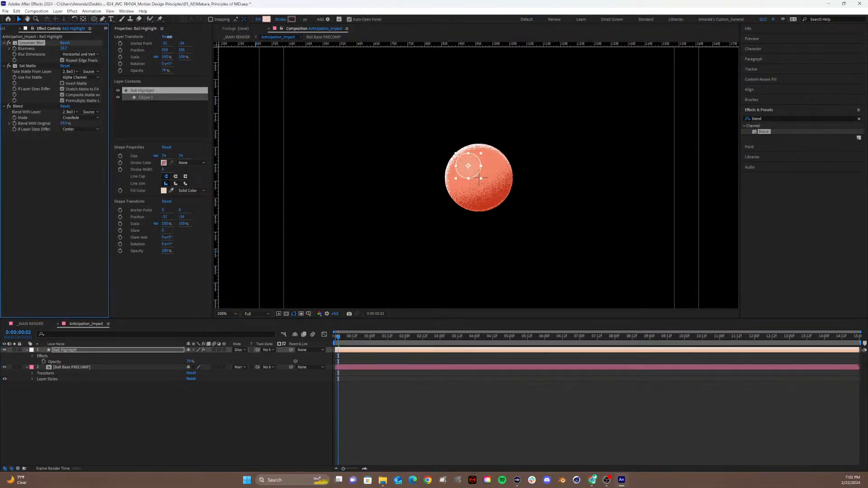
{"action": "left_click", "coordinate": [382, 159]}
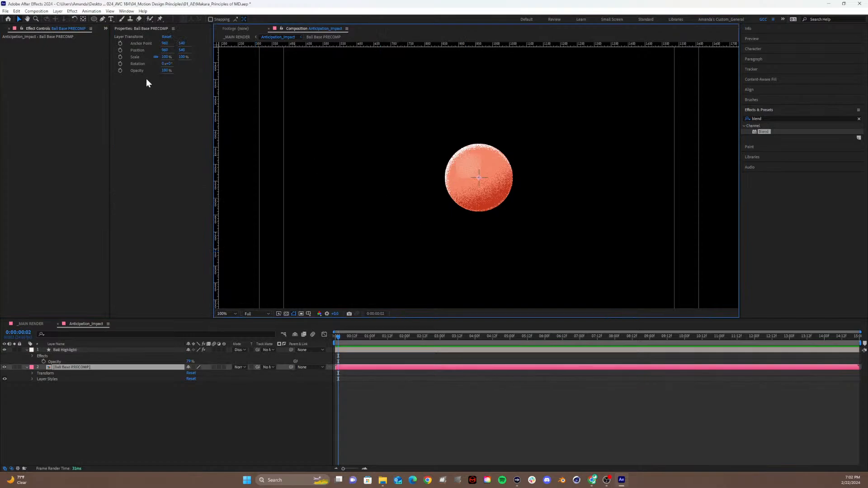
Return the Ball Highlight layer's blending mode from Dissolve to Normal.
{"action": "left_click", "coordinate": [6, 29]}
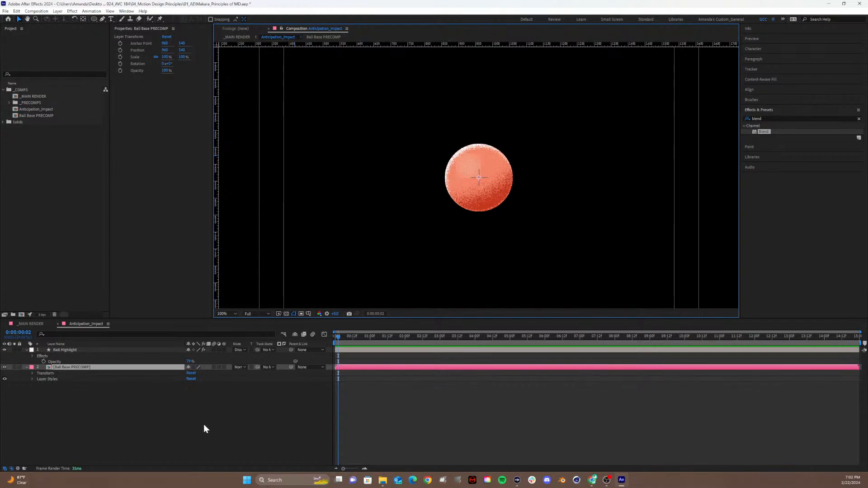
{"action": "key", "text": "comma"}
{"action": "key", "text": "comma"}
{"action": "key", "text": "comma"}
{"action": "key", "text": "comma"}
{"action": "key", "text": "period"}
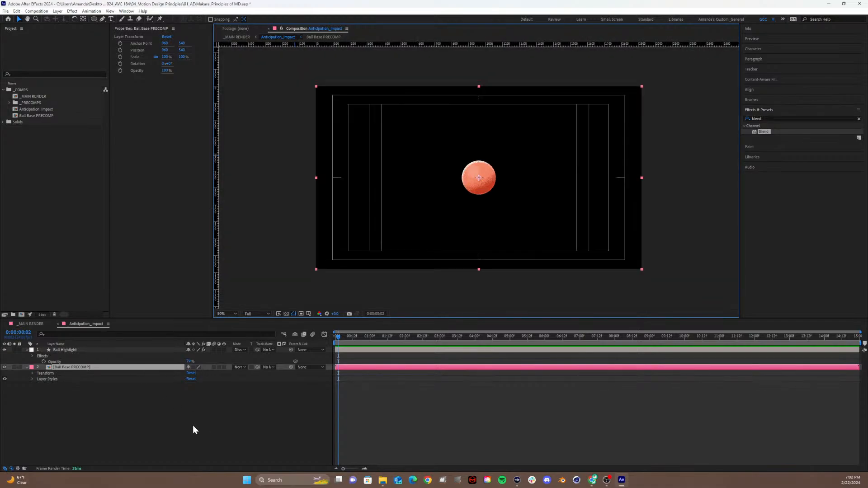
{"action": "left_click", "coordinate": [62, 344]}
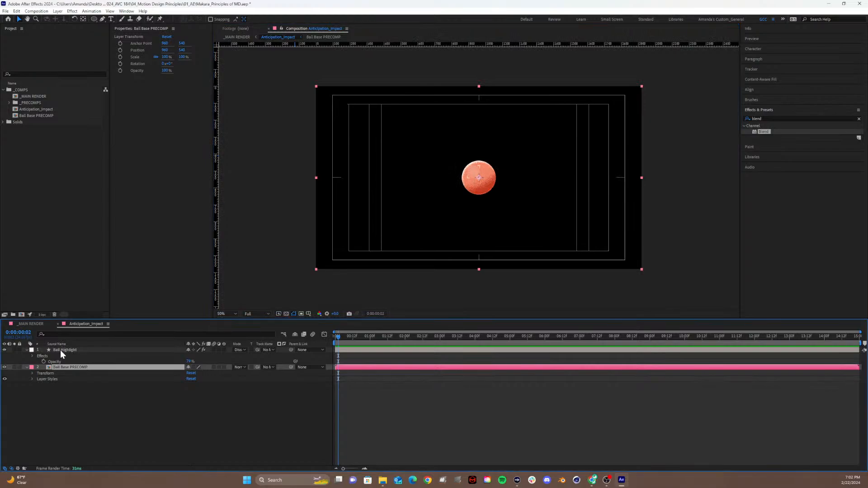
{"action": "left_click", "coordinate": [61, 349]}
{"action": "left_click", "coordinate": [238, 349]}
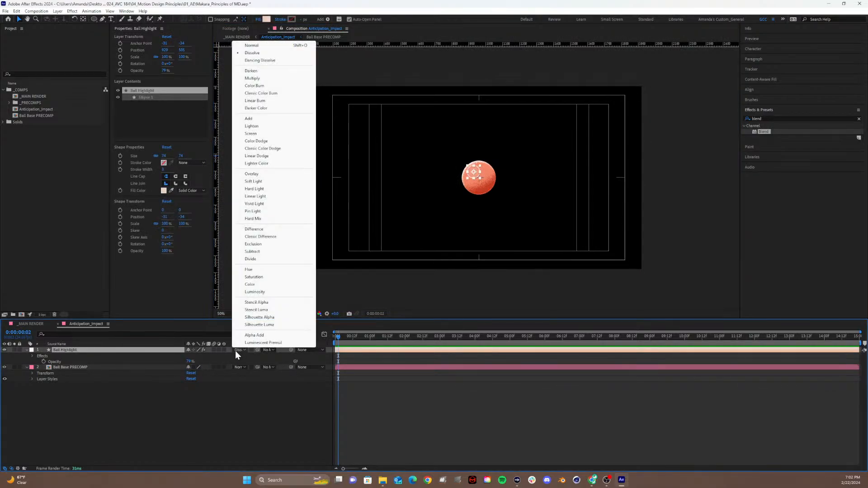
{"action": "left_click", "coordinate": [253, 46]}
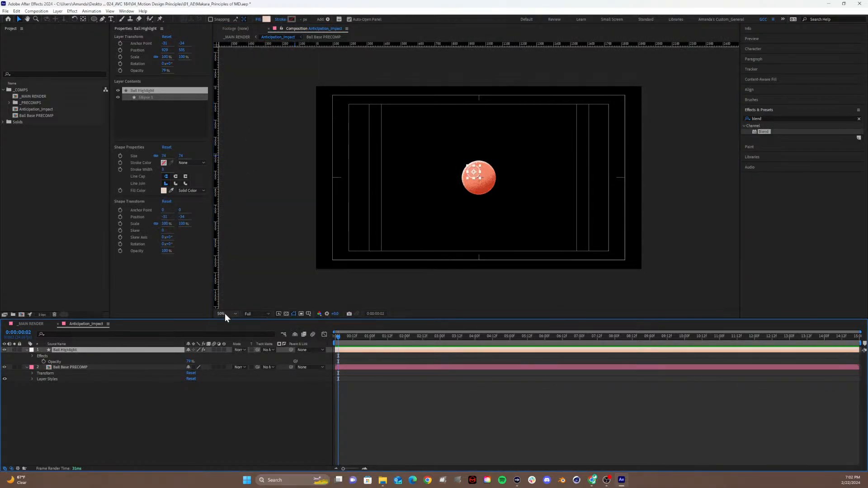
Change the Ball Highlight layer's blending mode to Overlay.
{"action": "left_click", "coordinate": [244, 350]}
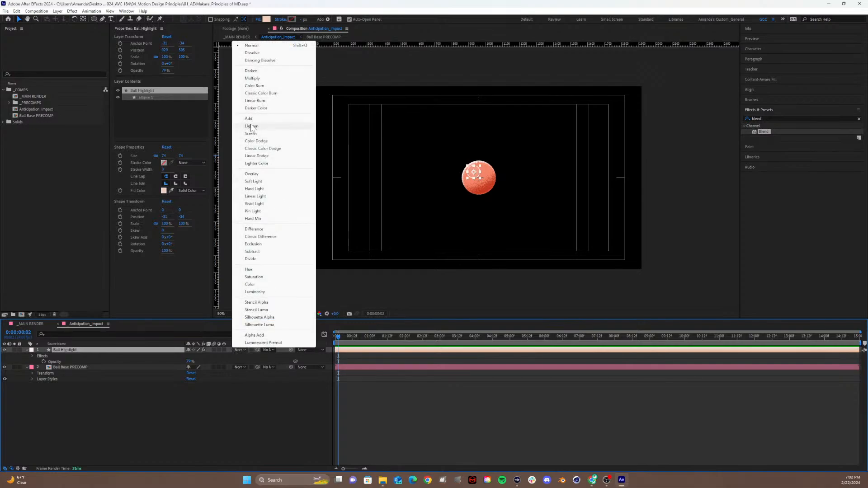
{"action": "left_click", "coordinate": [253, 174]}
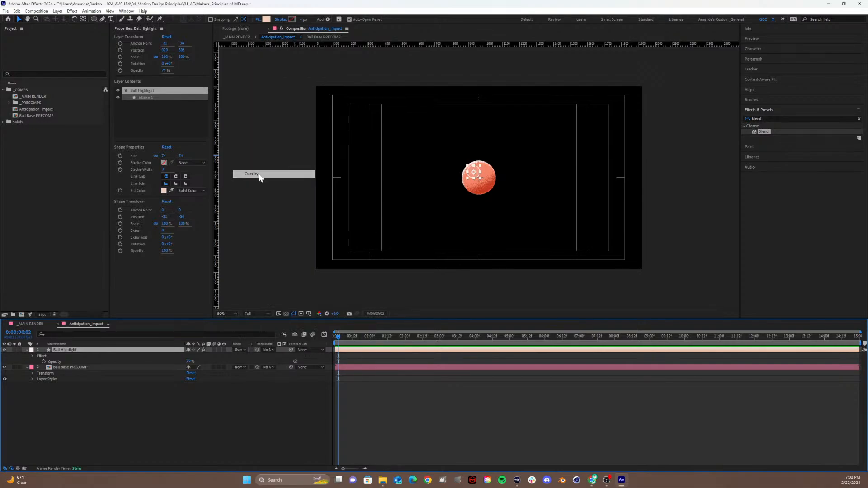
{"action": "left_click", "coordinate": [241, 391]}
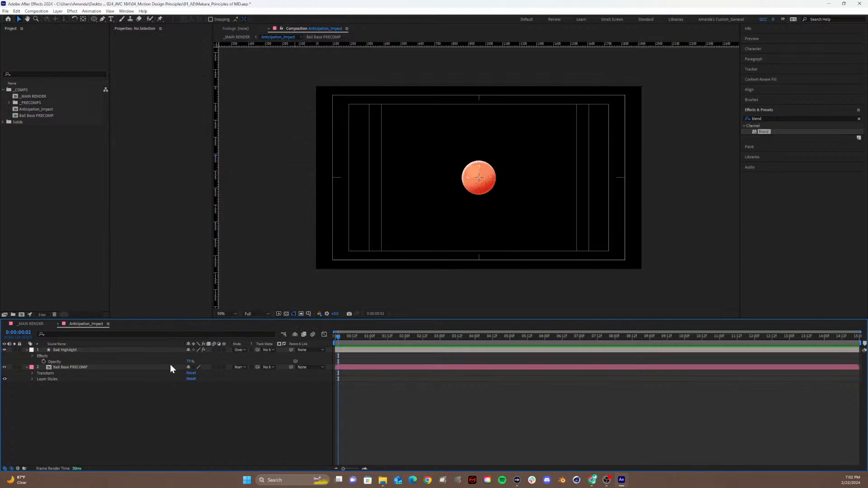
Change the Ball Highlight layer's blending mode to Screen.
{"action": "left_click", "coordinate": [243, 350]}
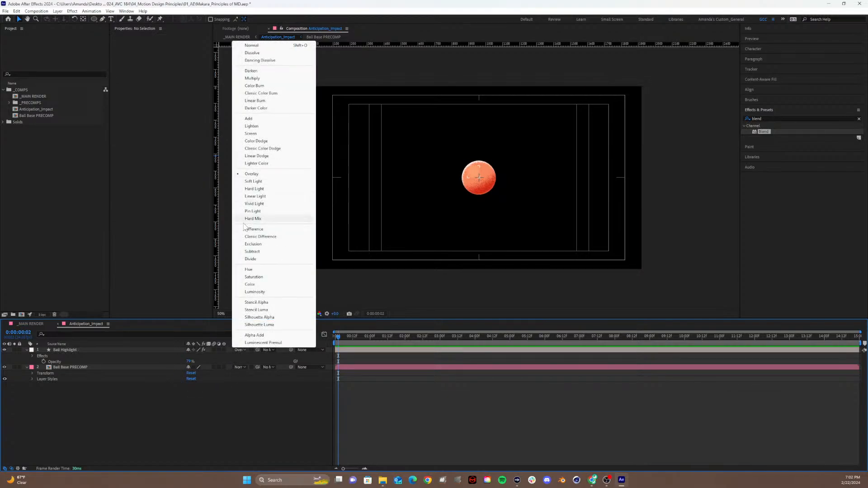
{"action": "left_click", "coordinate": [251, 133]}
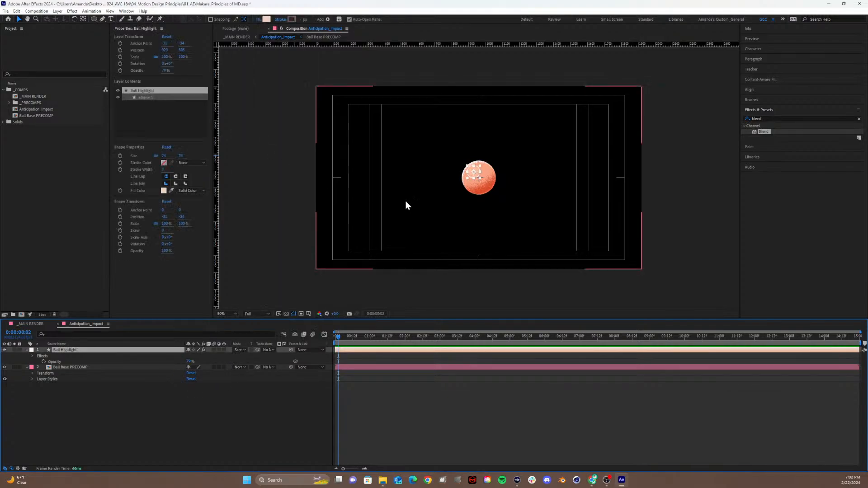
{"action": "scroll", "coordinate": [482, 189], "scroll_direction": "up", "scroll_amount": 2}
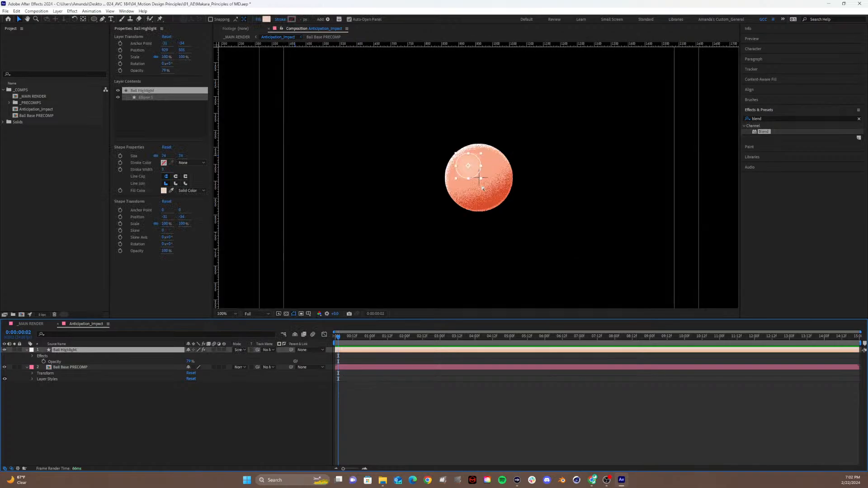
{"action": "left_click", "coordinate": [248, 406]}
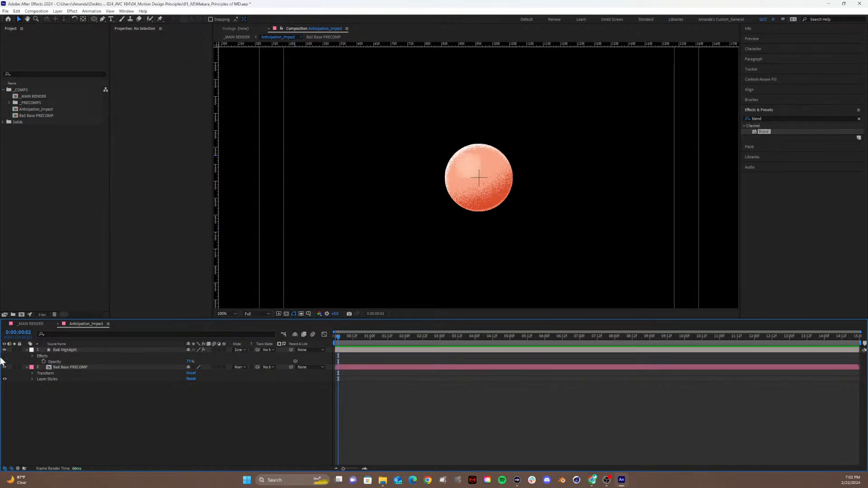
Show the Ball Highlight layer's effect controls and delete its Blend effect.
{"action": "left_click", "coordinate": [65, 349]}
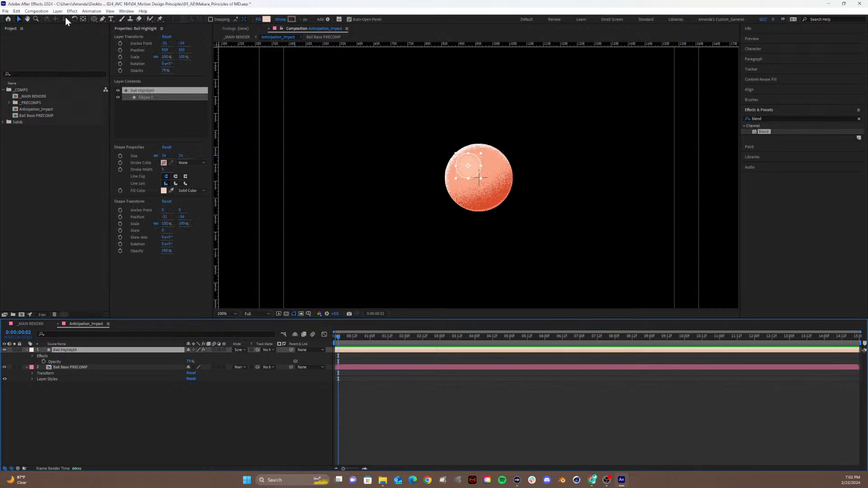
{"action": "left_click", "coordinate": [123, 18]}
{"action": "left_click", "coordinate": [126, 11]}
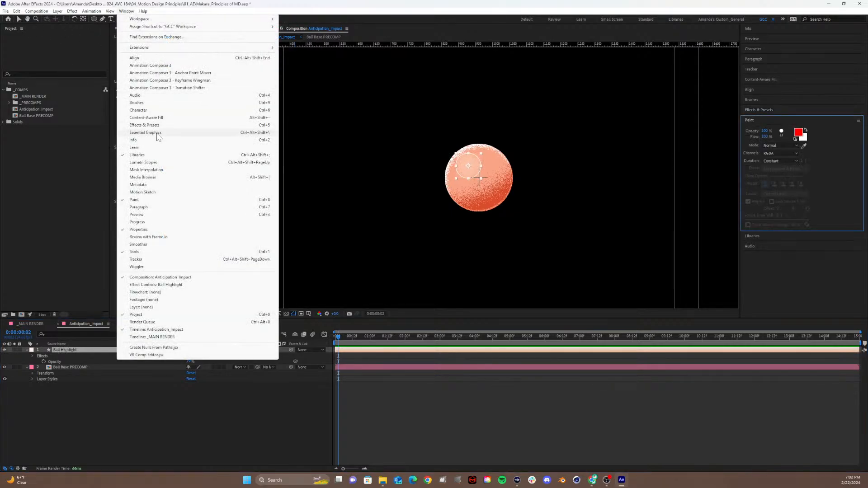
{"action": "left_click", "coordinate": [134, 286]}
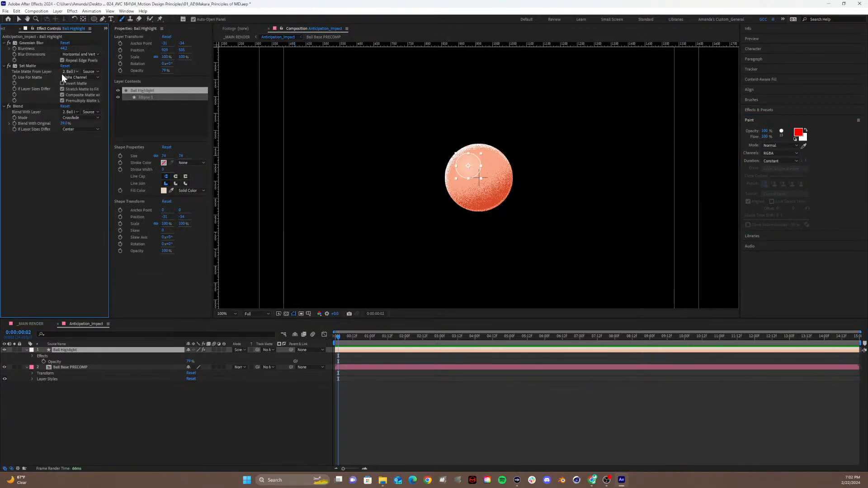
{"action": "left_click", "coordinate": [17, 20]}
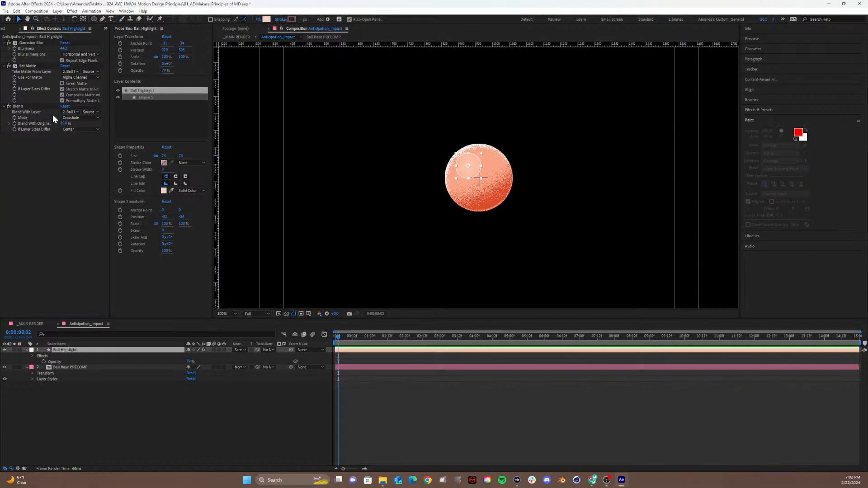
{"action": "left_click", "coordinate": [38, 107]}
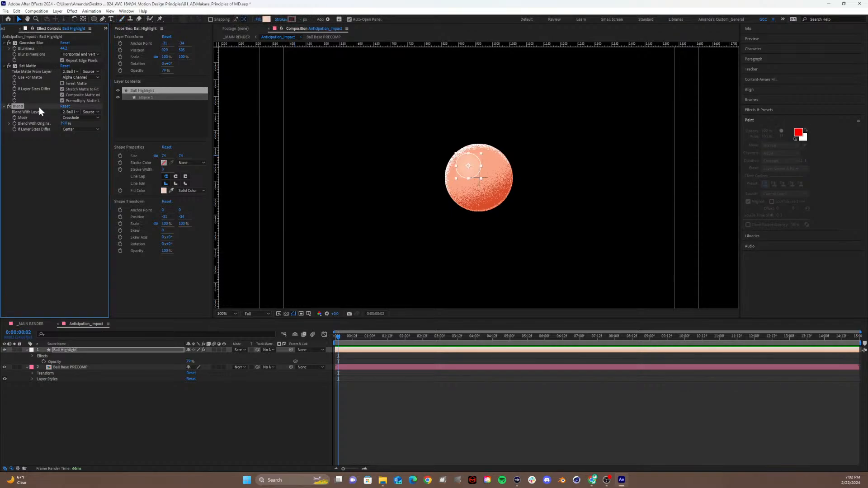
{"action": "key", "text": "Delete"}
Lower the Gaussian Blur blurriness on Ball Highlight to sharpen the circle's edge.
{"action": "left_click_drag", "start_coordinate": [66, 47], "coordinate": [58, 49]}
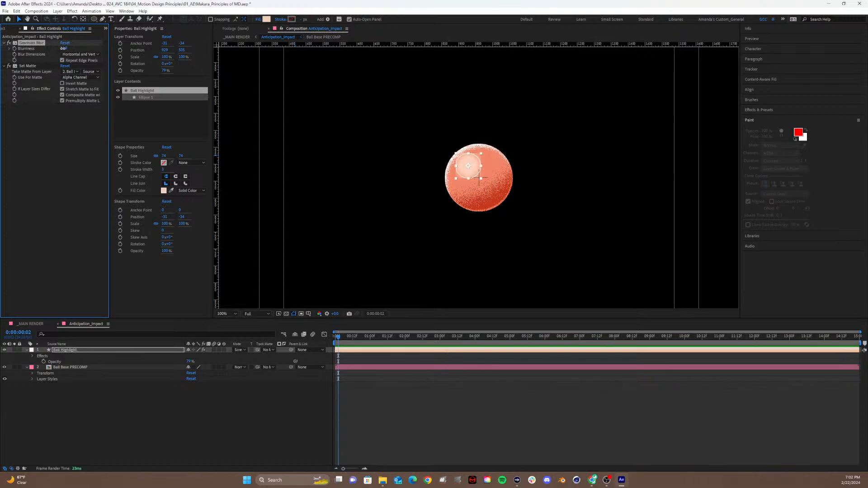
{"action": "left_click", "coordinate": [64, 48]}
{"action": "type", "text": "6"}
{"action": "key", "text": "Return"}
{"action": "left_click", "coordinate": [150, 419]}
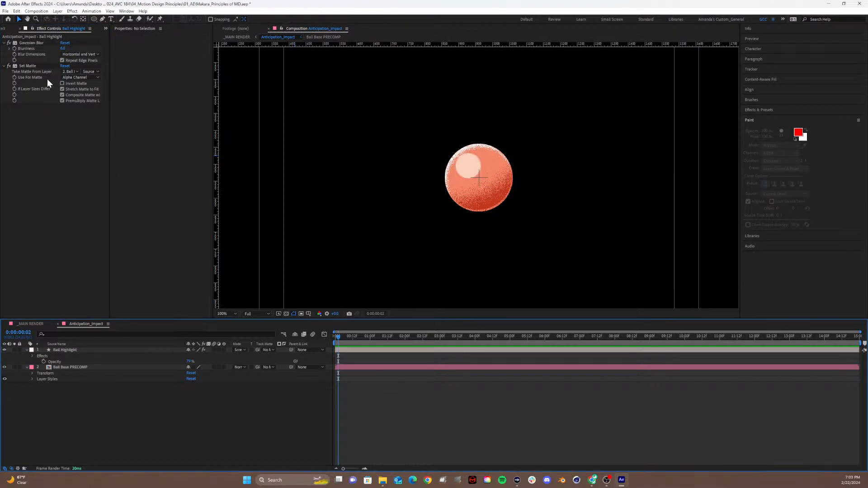
Raise Ball Highlight's Gaussian Blur blurriness to 47.7 and turn off Repeat Edge Pixels.
{"action": "left_click_drag", "start_coordinate": [63, 49], "coordinate": [195, 35]}
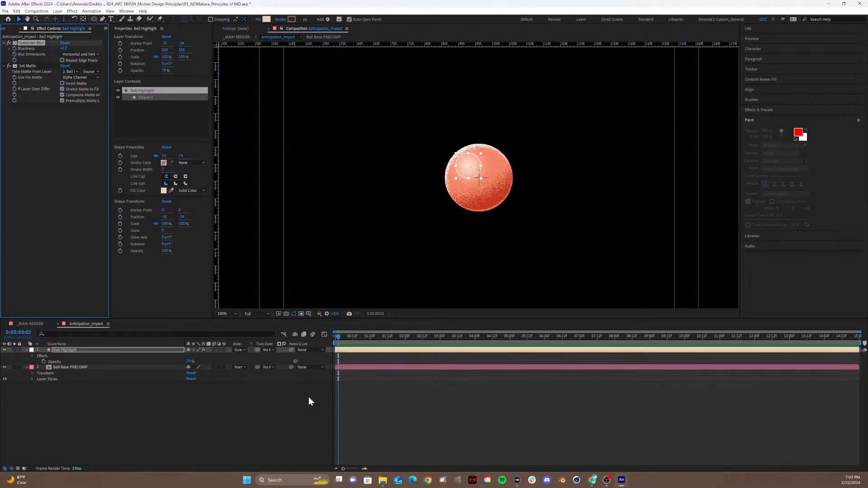
{"action": "left_click", "coordinate": [319, 392]}
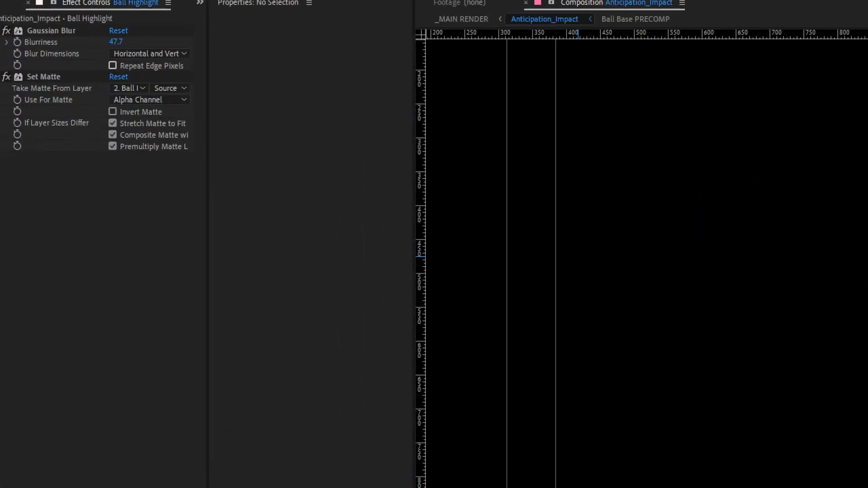
{"action": "left_click_drag", "start_coordinate": [130, 53], "coordinate": [93, 67]}
{"action": "key", "text": "Escape"}
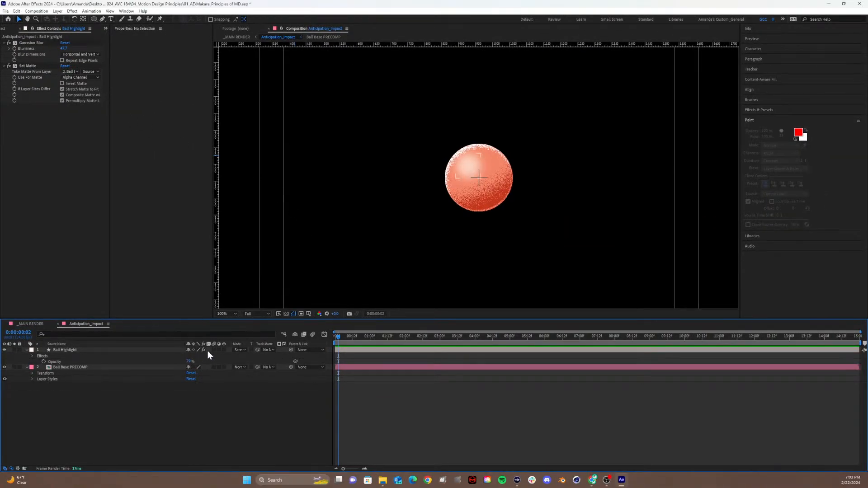
Change the Ball Highlight layer's blending mode to Dissolve and set its Gaussian Blur blurriness to 35.
{"action": "left_click", "coordinate": [239, 349]}
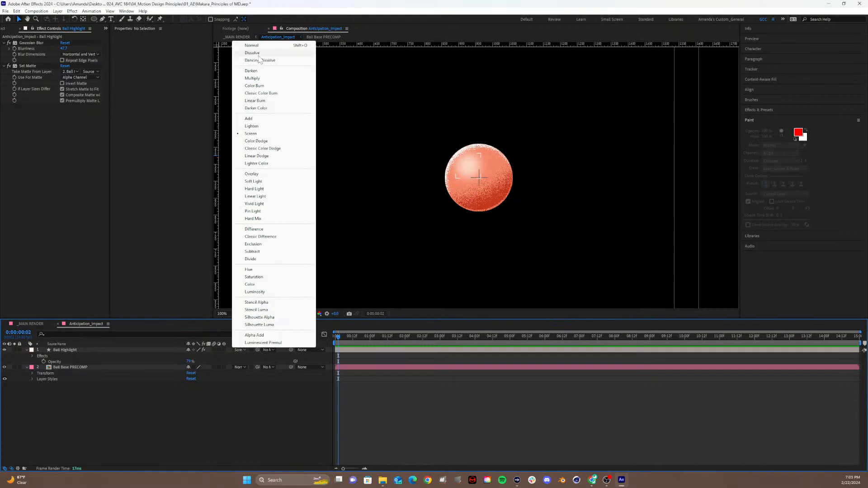
{"action": "left_click", "coordinate": [260, 53]}
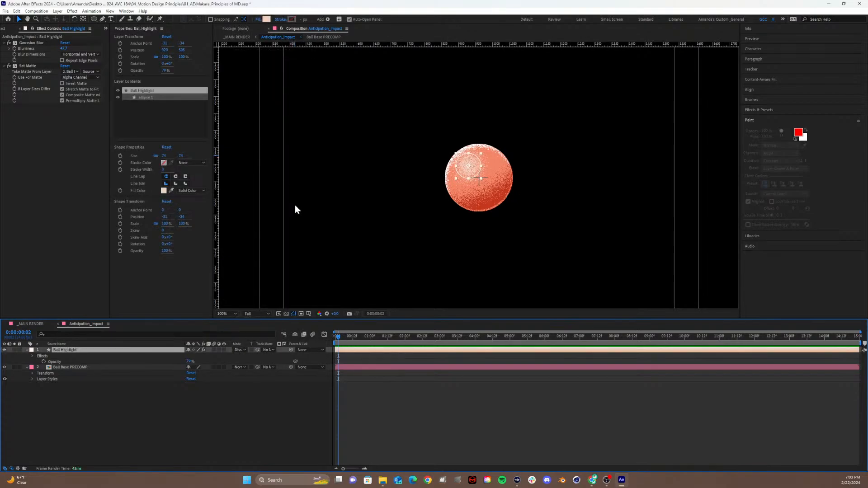
{"action": "left_click_drag", "start_coordinate": [63, 48], "coordinate": [79, 47]}
{"action": "left_click", "coordinate": [65, 48]}
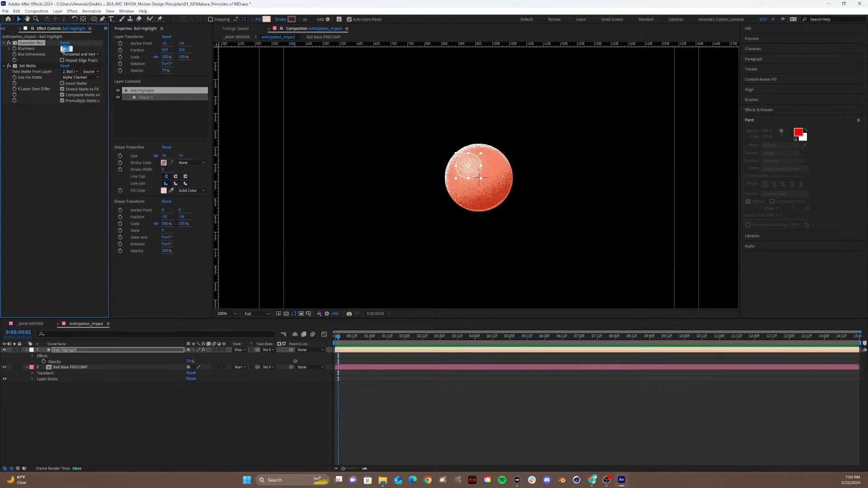
{"action": "type", "text": "35"}
{"action": "key", "text": "Return"}
Raise the Ball Highlight layer's opacity to 100% and change its blending mode to Screen.
{"action": "left_click_drag", "start_coordinate": [189, 361], "coordinate": [216, 365]}
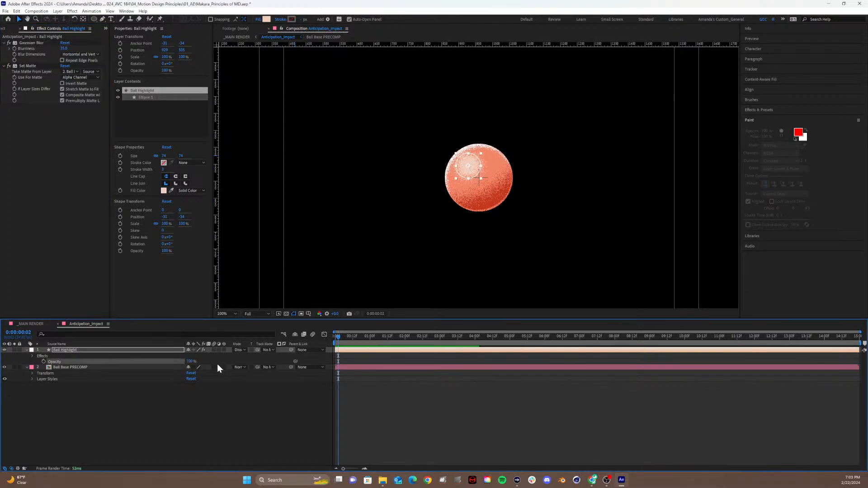
{"action": "left_click", "coordinate": [245, 351]}
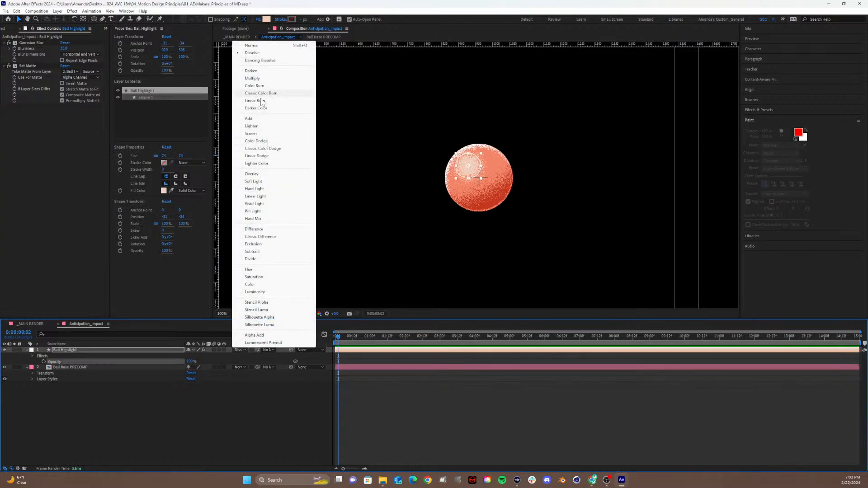
{"action": "left_click", "coordinate": [260, 134]}
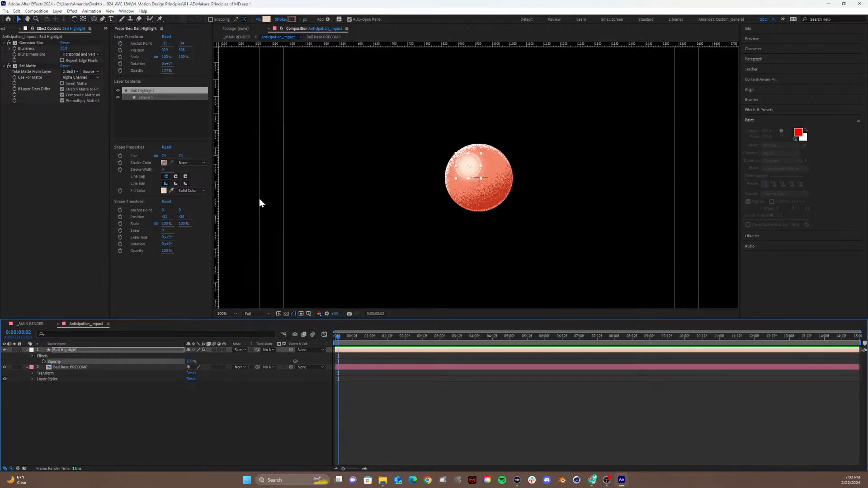
Switch the Ball Highlight layer's blending mode from Screen to Overlay.
{"action": "left_click", "coordinate": [238, 350]}
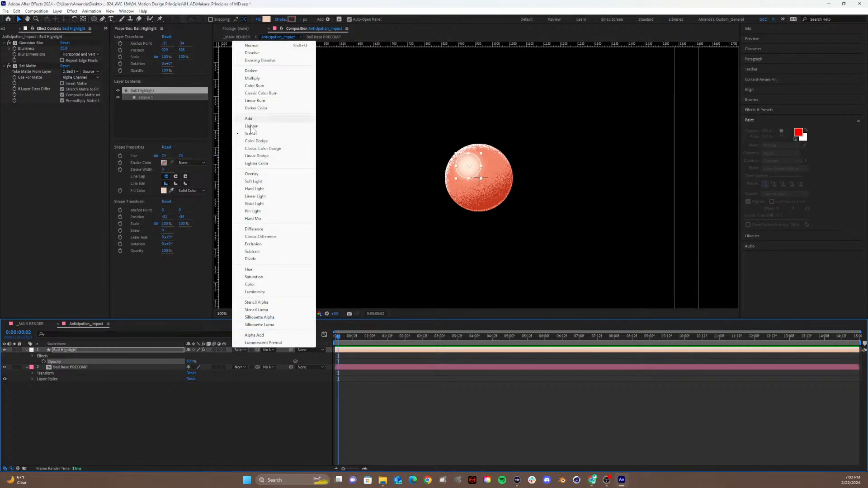
{"action": "left_click", "coordinate": [250, 175]}
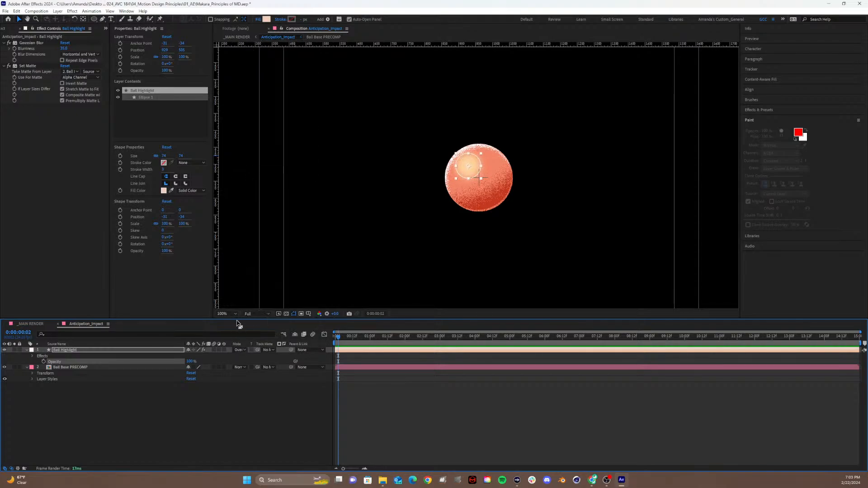
{"action": "left_click", "coordinate": [223, 401]}
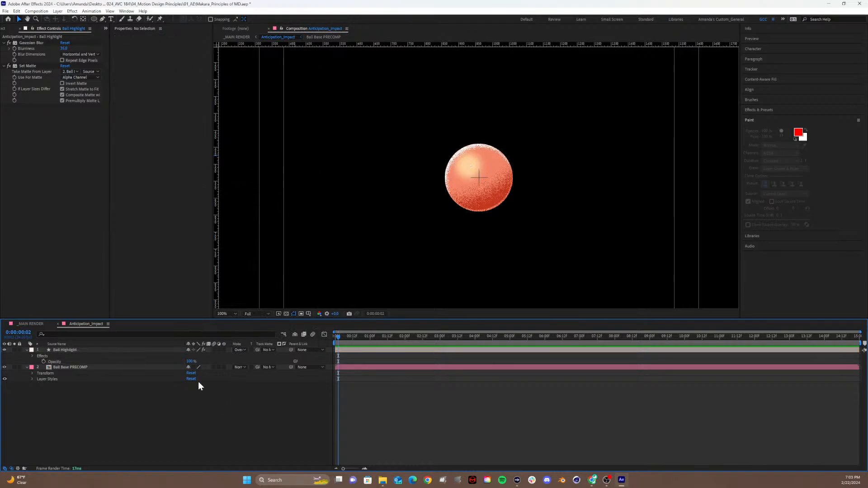
Set the Ball Highlight layer's opacity to 60%.
{"action": "left_click", "coordinate": [187, 361]}
{"action": "type", "text": "60"}
{"action": "key", "text": "Return"}
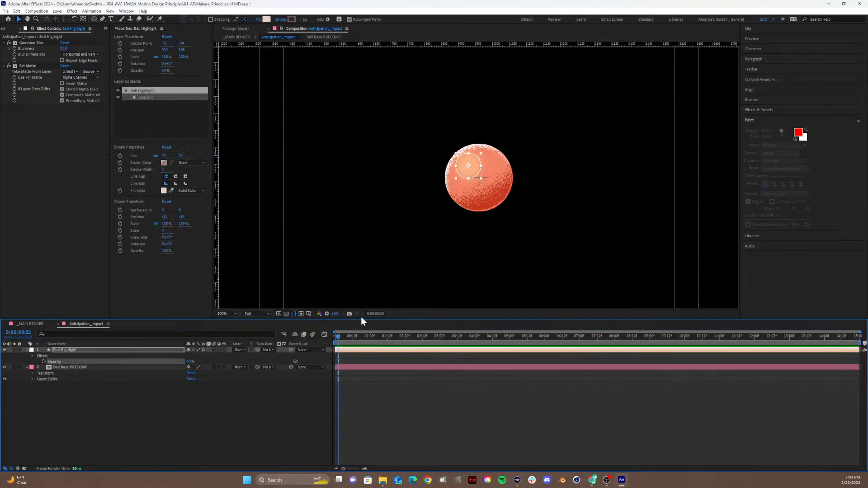
{"action": "left_click", "coordinate": [238, 424]}
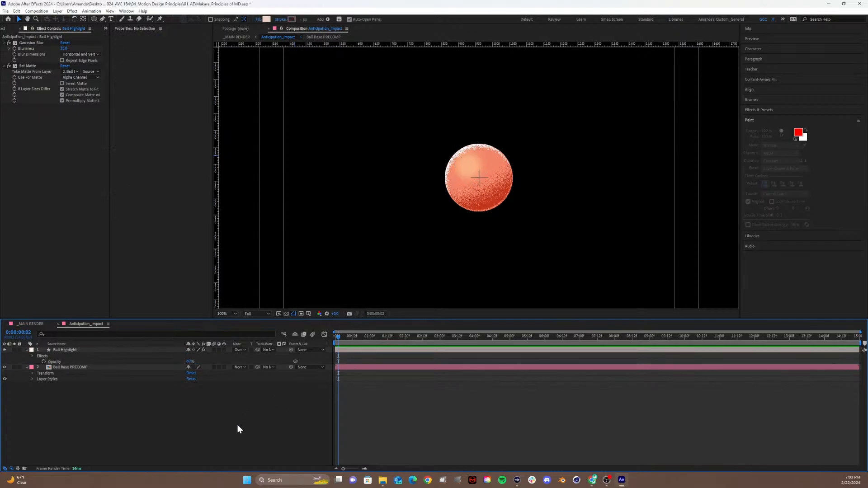
Set the Ball Highlight layer's opacity to 50%.
{"action": "left_click", "coordinate": [190, 362]}
{"action": "type", "text": "50"}
{"action": "key", "text": "Return"}
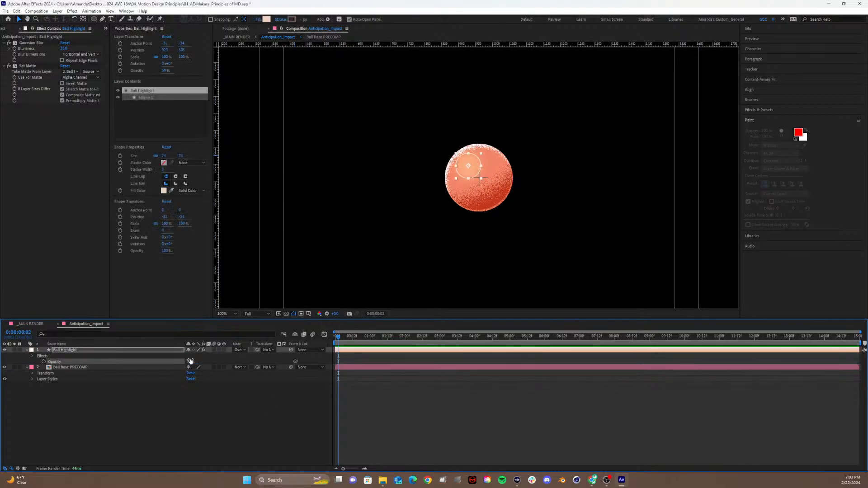
{"action": "left_click", "coordinate": [177, 395]}
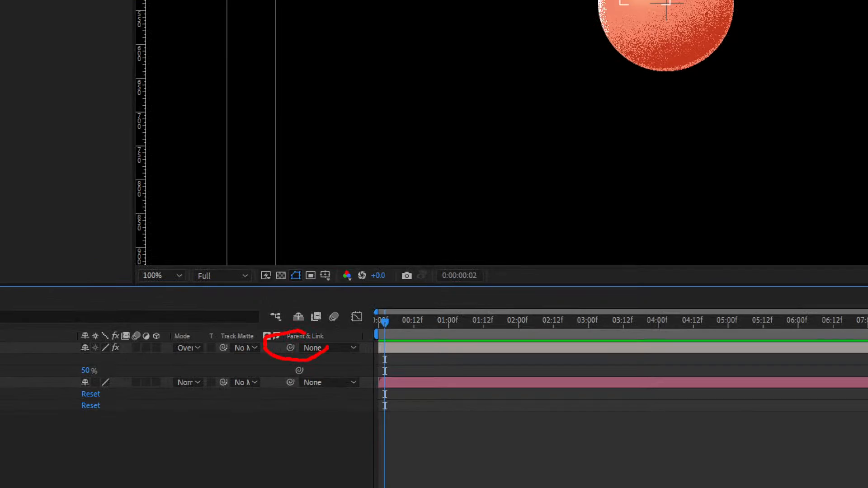
Parent the Ball Highlight layer to Ball Base PRECOMP and test the link by moving the base.
{"action": "left_click_drag", "start_coordinate": [328, 348], "coordinate": [298, 321]}
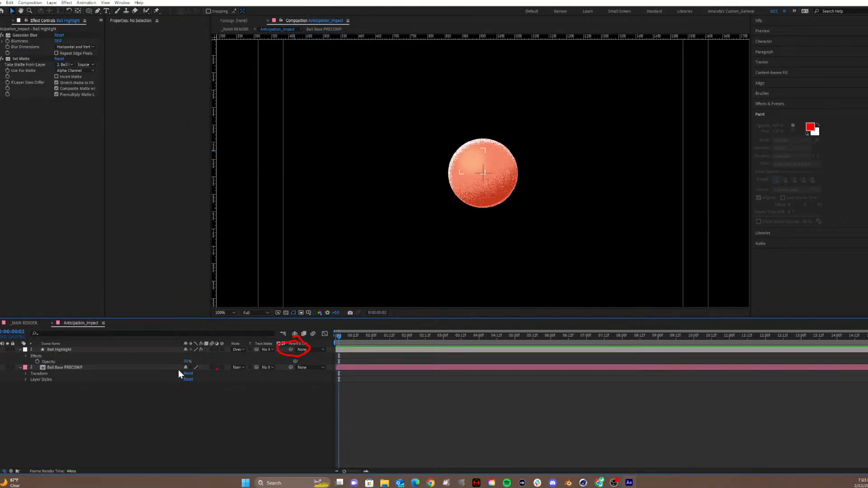
{"action": "left_click", "coordinate": [99, 368]}
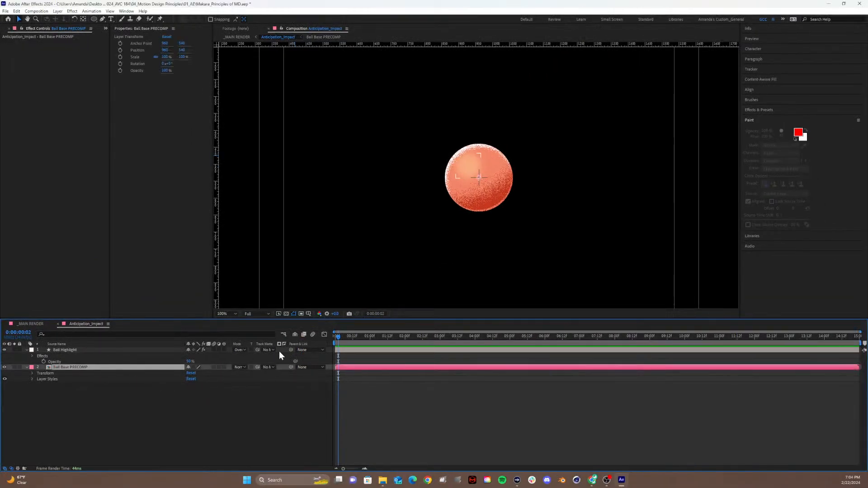
{"action": "left_click_drag", "start_coordinate": [289, 349], "coordinate": [99, 368]}
{"action": "mouse_move", "coordinate": [476, 185]}
{"action": "left_mouse_down"}
{"action": "mouse_move", "coordinate": [585, 186]}
{"action": "mouse_move", "coordinate": [498, 224]}
{"action": "mouse_move", "coordinate": [498, 175]}
{"action": "mouse_move", "coordinate": [481, 174]}
{"action": "mouse_move", "coordinate": [472, 190]}
{"action": "left_mouse_up"}
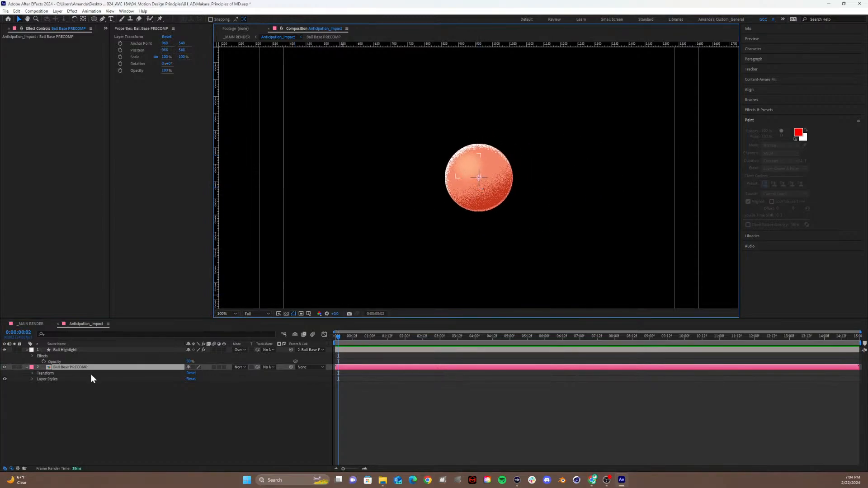
Check the Set Matte source options on Ball Highlight and collapse its Set Matte and Gaussian Blur effects.
{"action": "left_click", "coordinate": [65, 350]}
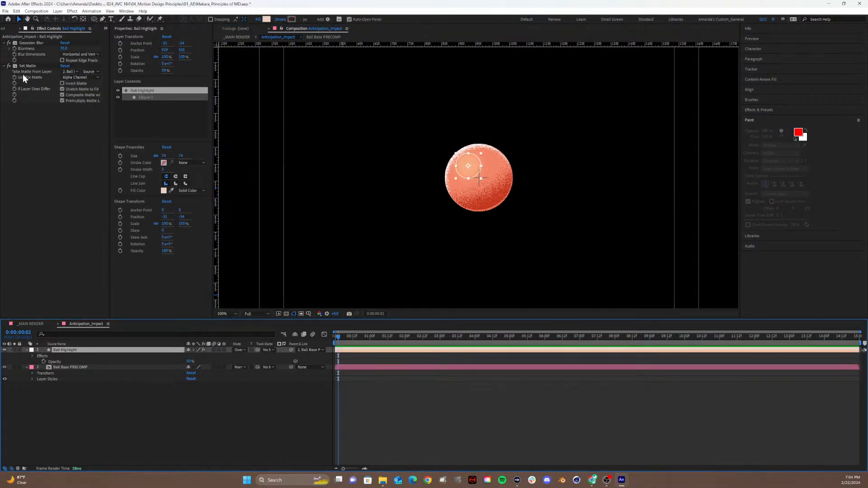
{"action": "left_click", "coordinate": [88, 71]}
{"action": "left_click", "coordinate": [38, 179]}
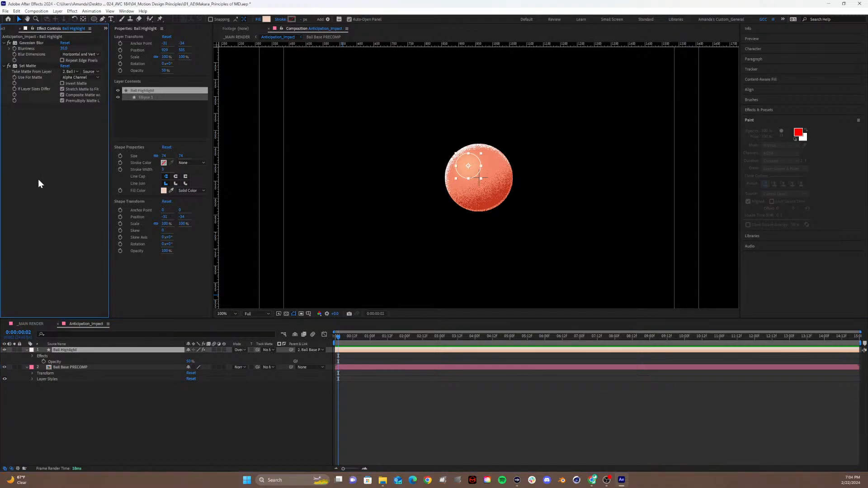
{"action": "left_click", "coordinate": [4, 66]}
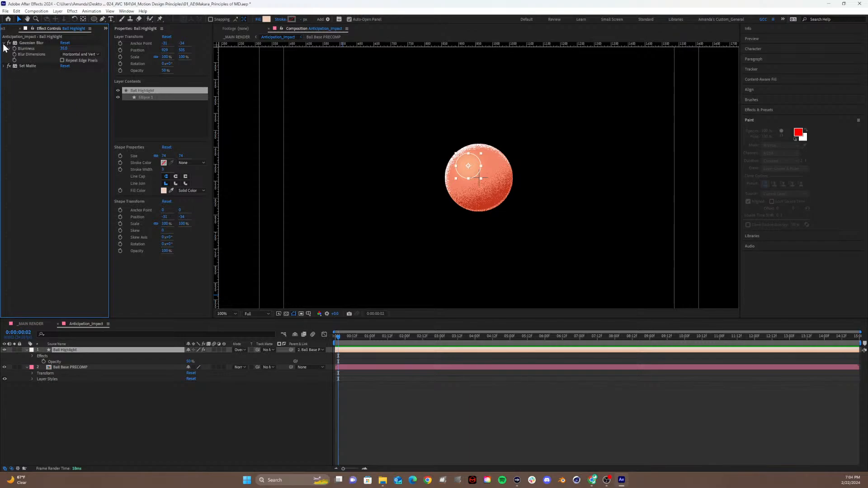
{"action": "left_click", "coordinate": [4, 42]}
Move the Ball Base PRECOMP composition into the _PRECOMPS folder of the project.
{"action": "left_click", "coordinate": [3, 30]}
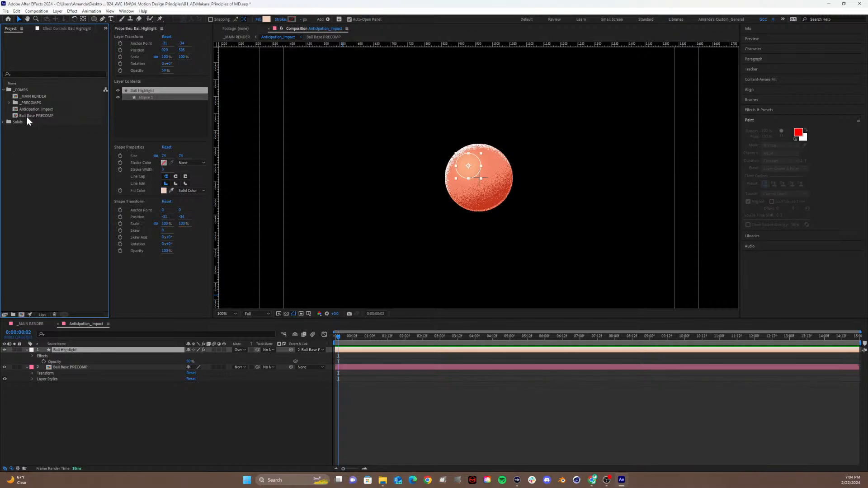
{"action": "left_click_drag", "start_coordinate": [26, 116], "coordinate": [30, 103]}
Precompose Ball Highlight and Ball Base PRECOMP together as Ball Main PRECOMP and file the new composition in the _PRECOMPS folder.
{"action": "left_click", "coordinate": [75, 367], "text": "shift"}
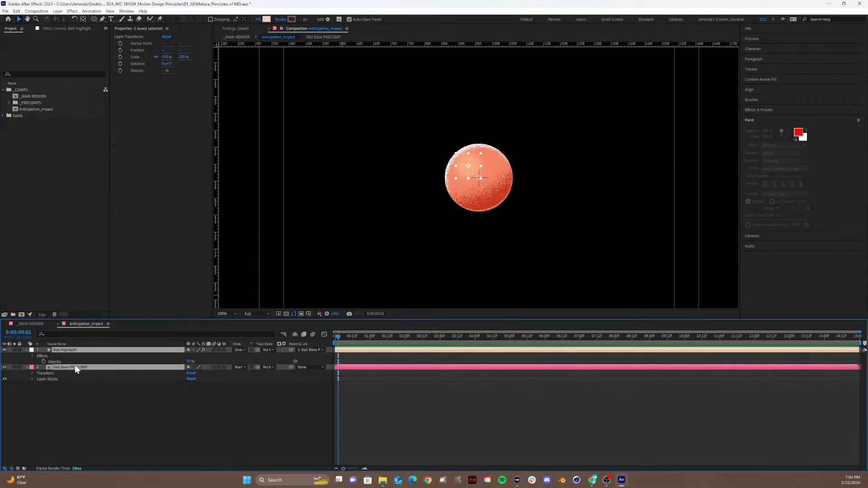
{"action": "key", "text": "ctrl+shift+c"}
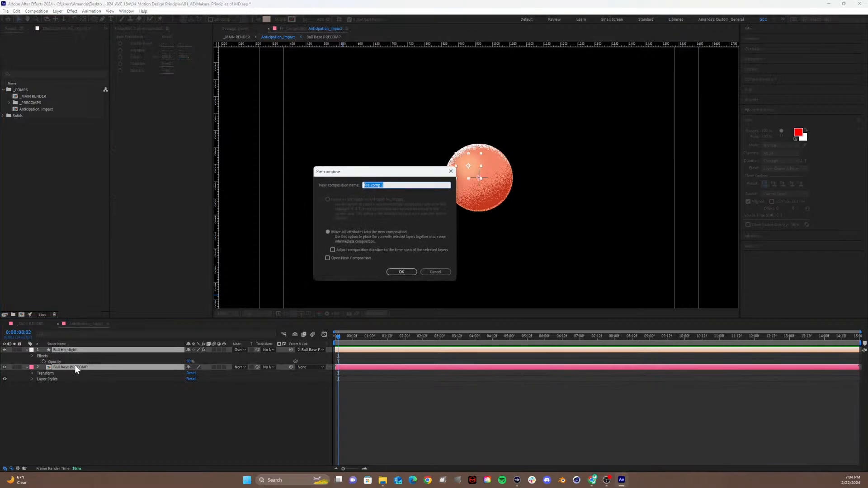
{"action": "type", "text": "Ball"}
{"action": "type", "text": "Main PRECOMP"}
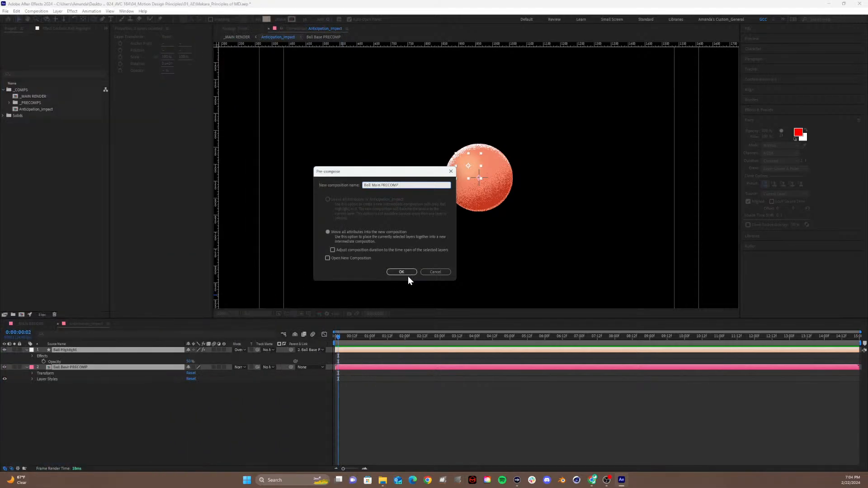
{"action": "left_click", "coordinate": [409, 273]}
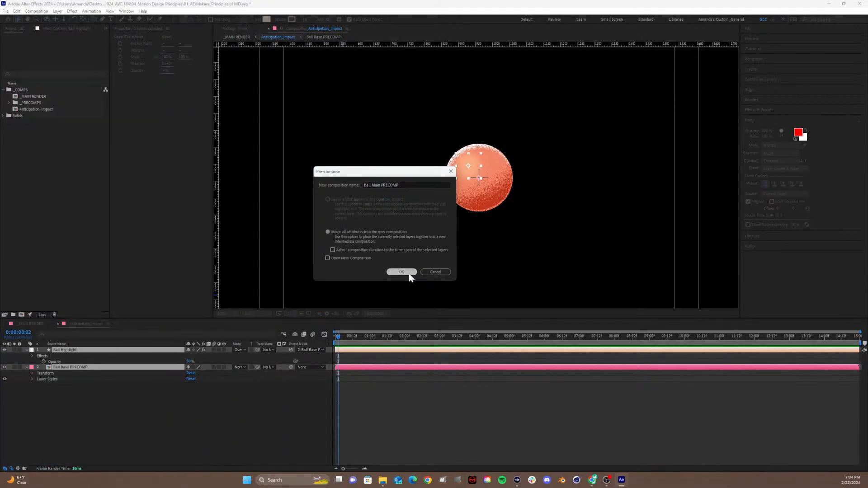
{"action": "left_click", "coordinate": [34, 117]}
{"action": "left_click_drag", "start_coordinate": [34, 117], "coordinate": [34, 102]}
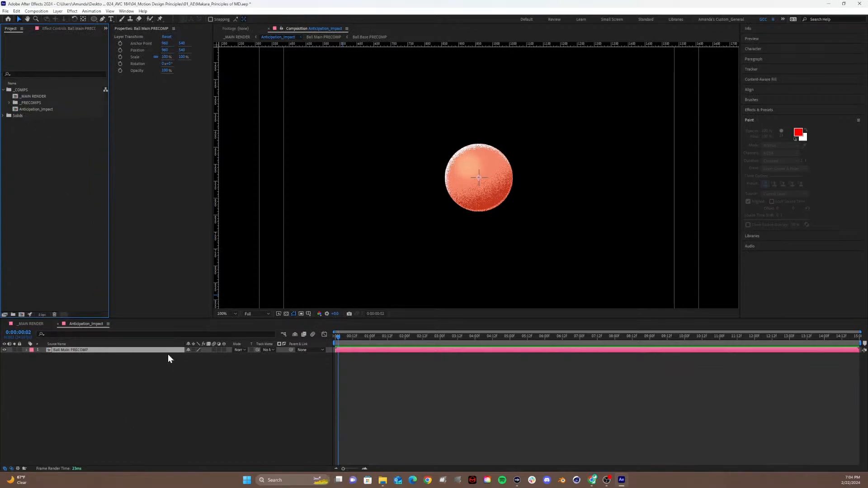
Move the Ball Main PRECOMP layer around the frame to test it as one object, leaving it slightly left of centre.
{"action": "mouse_move", "coordinate": [470, 202]}
{"action": "left_mouse_down"}
{"action": "mouse_move", "coordinate": [514, 200]}
{"action": "mouse_move", "coordinate": [540, 215]}
{"action": "mouse_move", "coordinate": [472, 188]}
{"action": "left_mouse_up"}
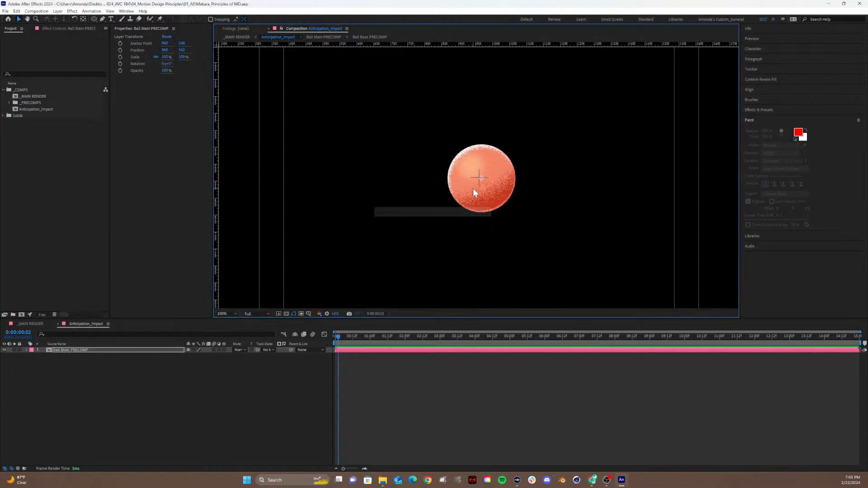
{"action": "key", "text": "comma"}
{"action": "key", "text": "comma"}
{"action": "key", "text": "comma"}
{"action": "key", "text": "comma"}
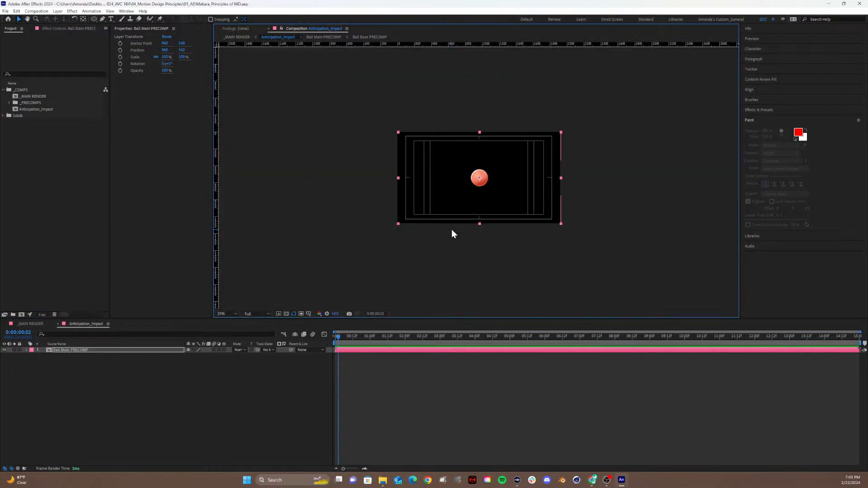
{"action": "key", "text": "period"}
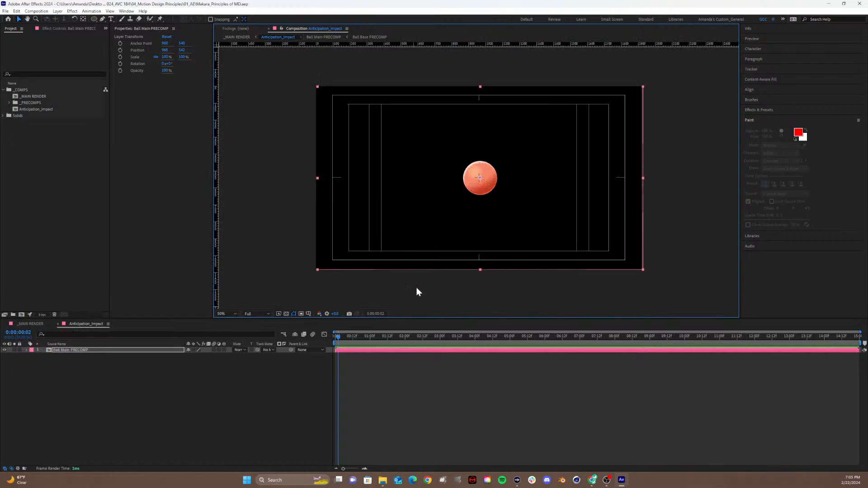
{"action": "left_click", "coordinate": [214, 447]}
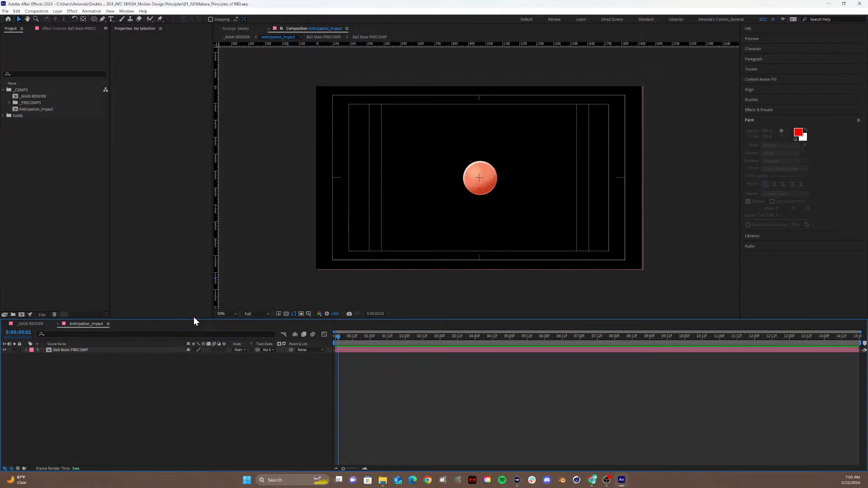
{"action": "left_click_drag", "start_coordinate": [477, 178], "coordinate": [459, 181]}
{"action": "left_click_drag", "start_coordinate": [506, 162], "coordinate": [423, 159]}
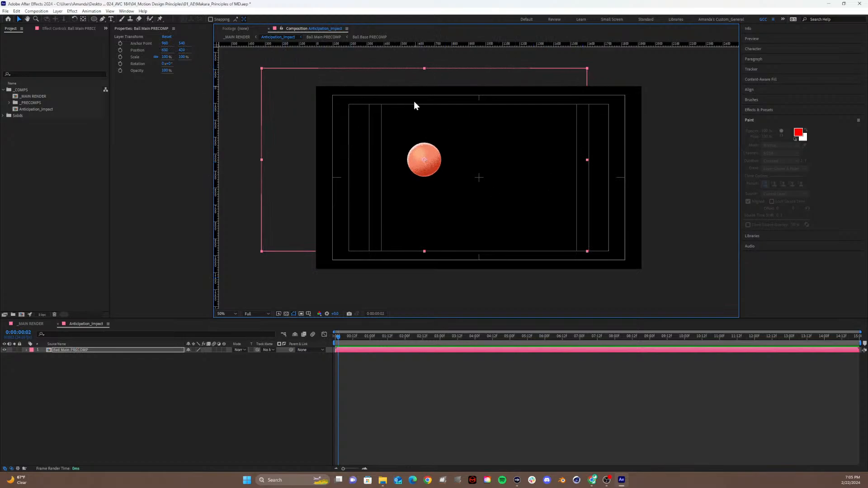
{"action": "left_click_drag", "start_coordinate": [417, 169], "coordinate": [471, 186]}
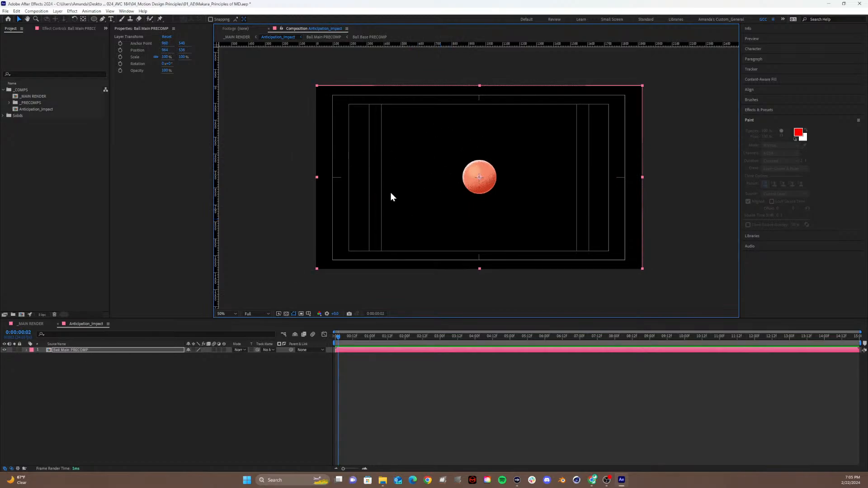
{"action": "mouse_move", "coordinate": [481, 176]}
{"action": "left_mouse_down"}
{"action": "mouse_move", "coordinate": [481, 195]}
{"action": "mouse_move", "coordinate": [469, 173]}
{"action": "mouse_move", "coordinate": [485, 176]}
{"action": "left_mouse_up"}
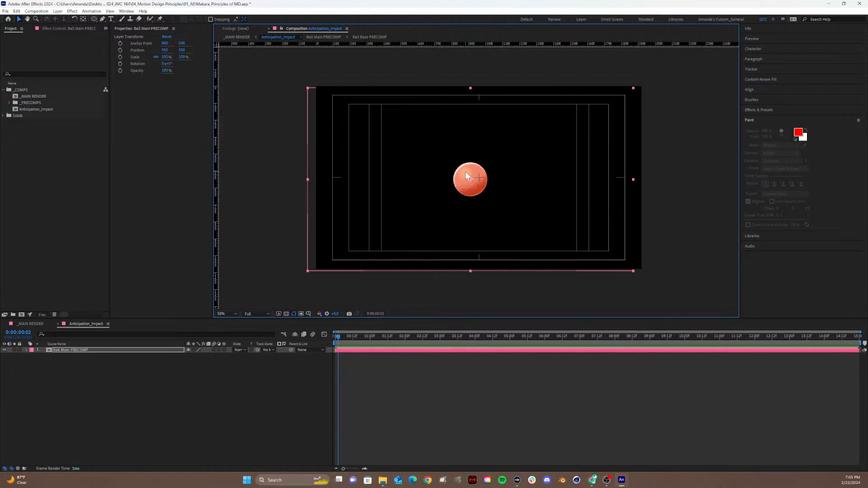
Inside the Ball Main PRECOMP composition, hide the title/action safe guides and display the grid over the ball.
{"action": "double_click", "coordinate": [76, 351]}
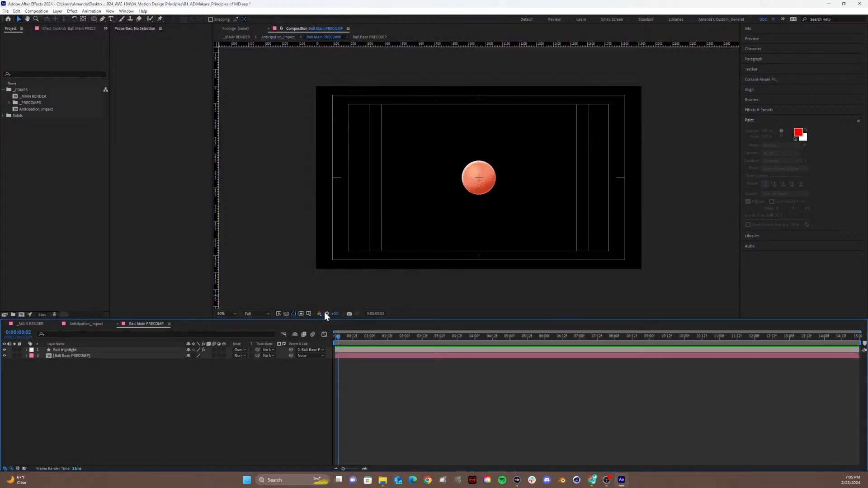
{"action": "left_click", "coordinate": [308, 313]}
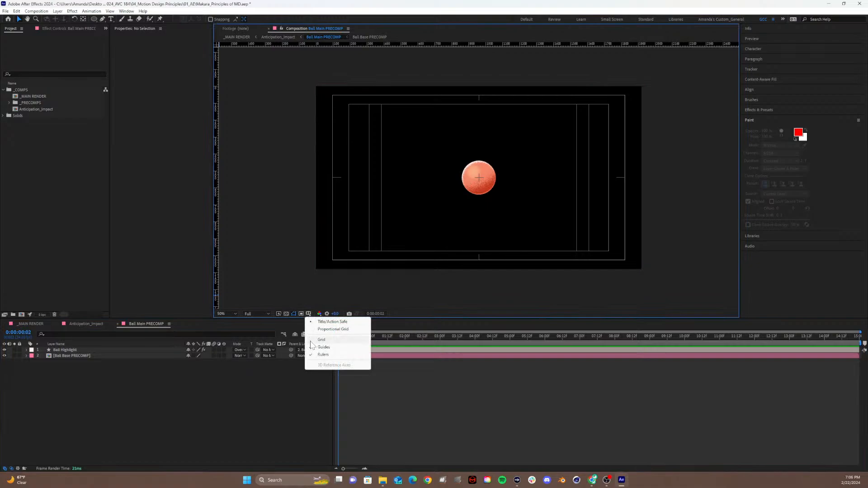
{"action": "left_click", "coordinate": [327, 321]}
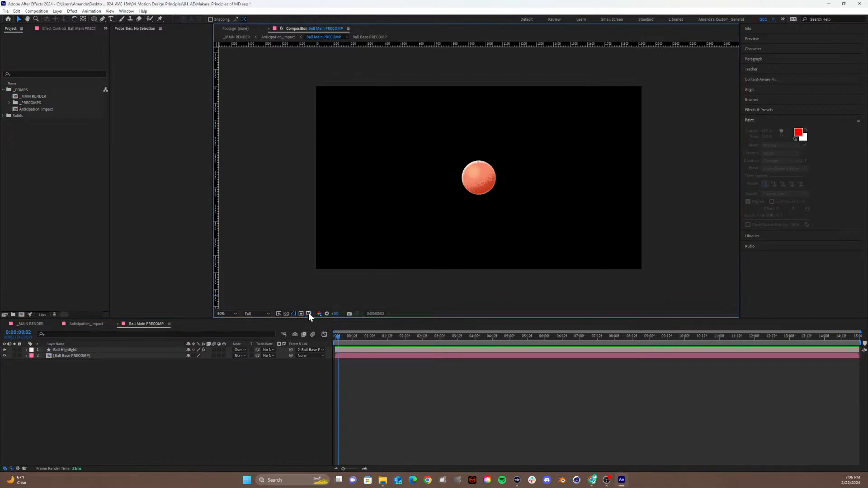
{"action": "left_click", "coordinate": [308, 314]}
{"action": "left_click", "coordinate": [321, 339]}
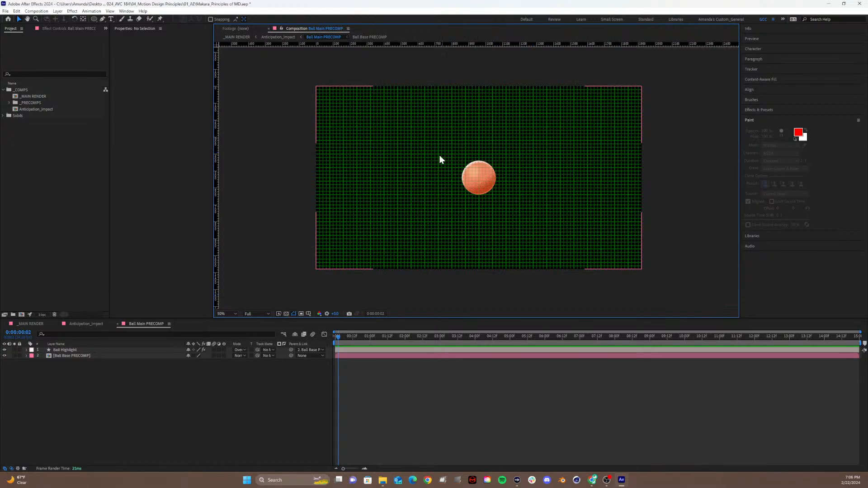
{"action": "key", "text": "period"}
{"action": "key", "text": "period"}
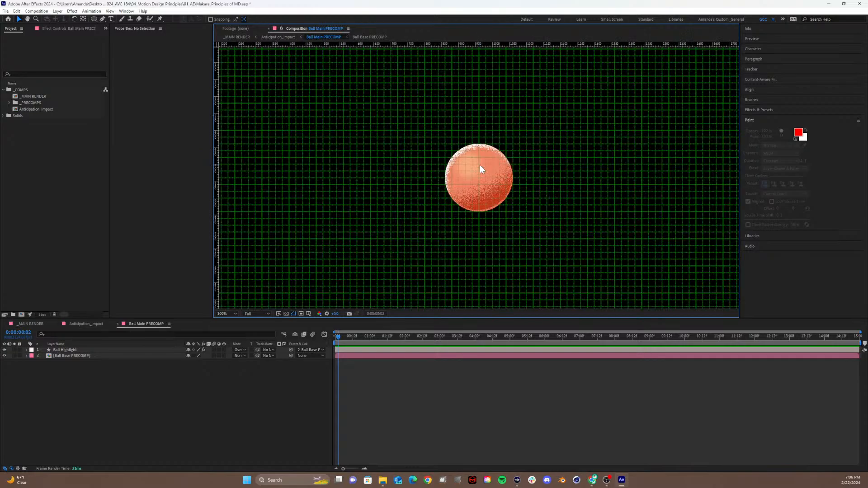
{"action": "key", "text": "period"}
{"action": "key", "text": "period"}
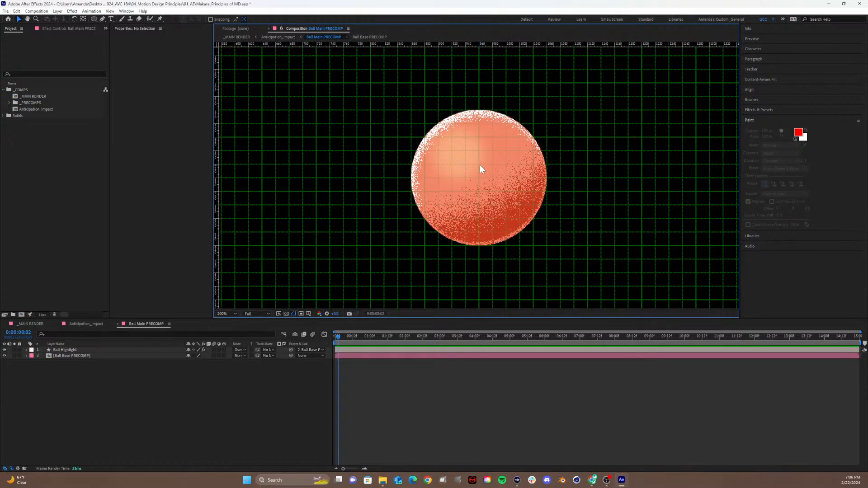
{"action": "key", "text": "comma"}
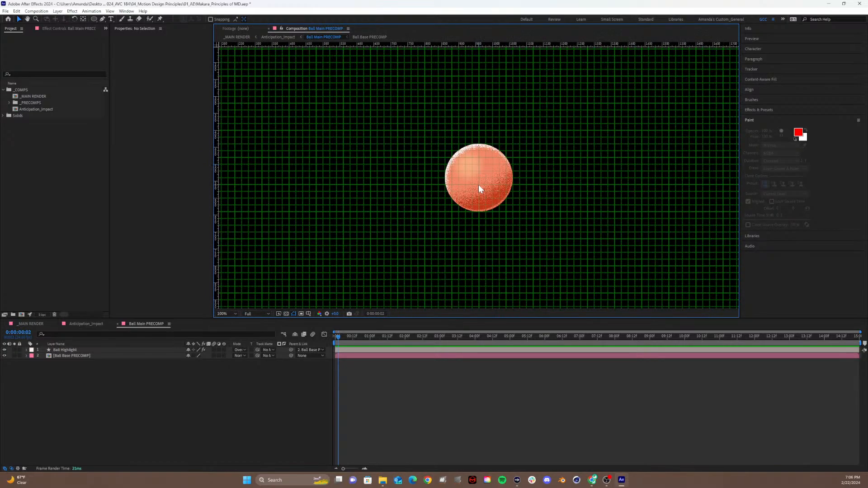
Crop the Ball Main PRECOMP composition to a region of interest drawn closely around the ball.
{"action": "mouse_move", "coordinate": [478, 185]}
{"action": "left_mouse_down"}
{"action": "mouse_move", "coordinate": [522, 186]}
{"action": "mouse_move", "coordinate": [485, 197]}
{"action": "mouse_move", "coordinate": [479, 190]}
{"action": "left_mouse_up"}
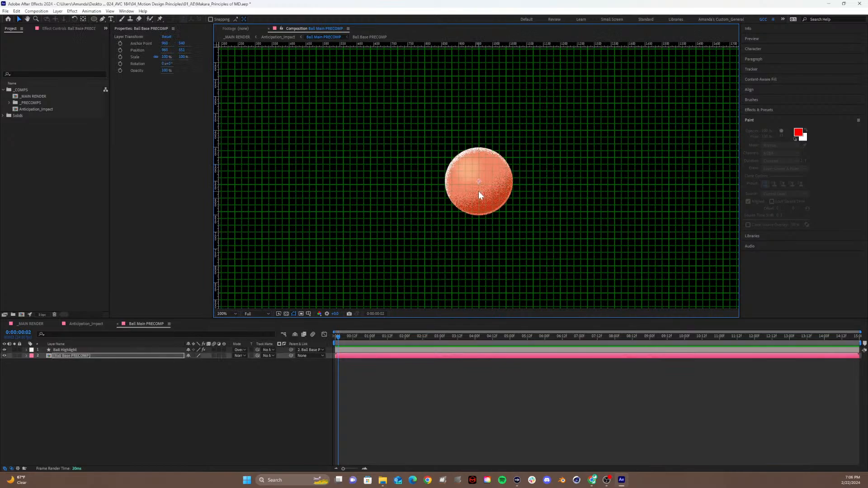
{"action": "key", "text": "ctrl+z"}
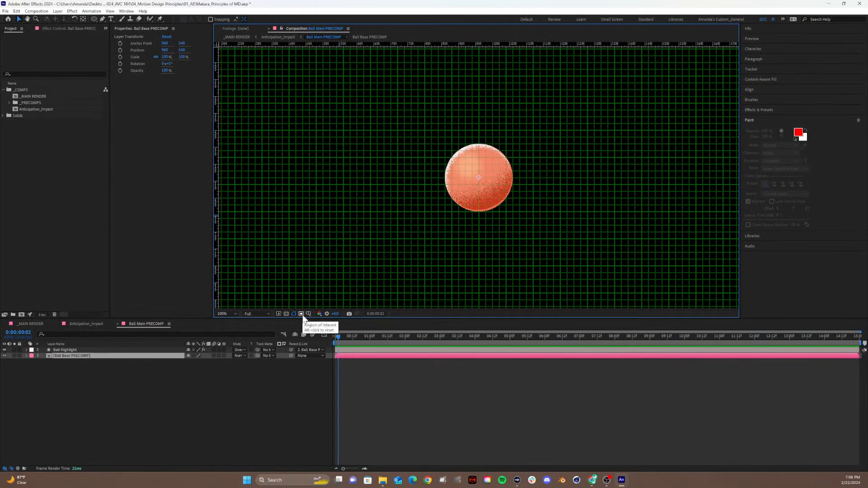
{"action": "left_click", "coordinate": [301, 314]}
{"action": "left_click_drag", "start_coordinate": [424, 129], "coordinate": [535, 225]}
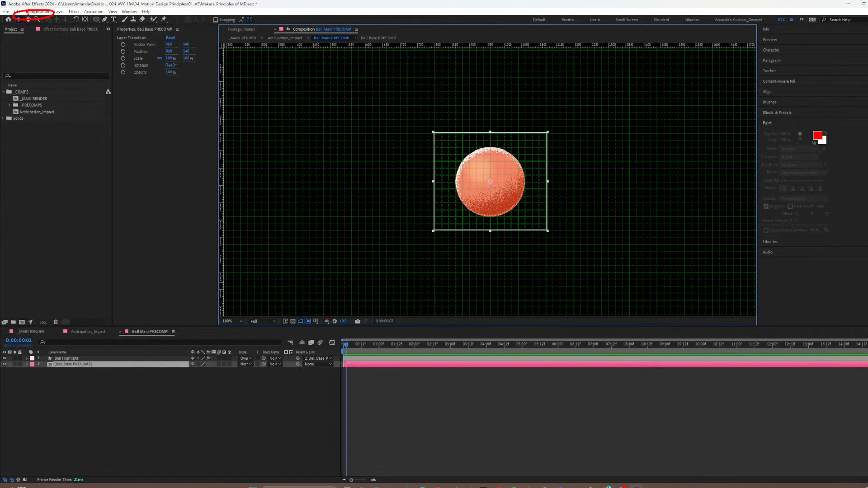
{"action": "left_click", "coordinate": [38, 11]}
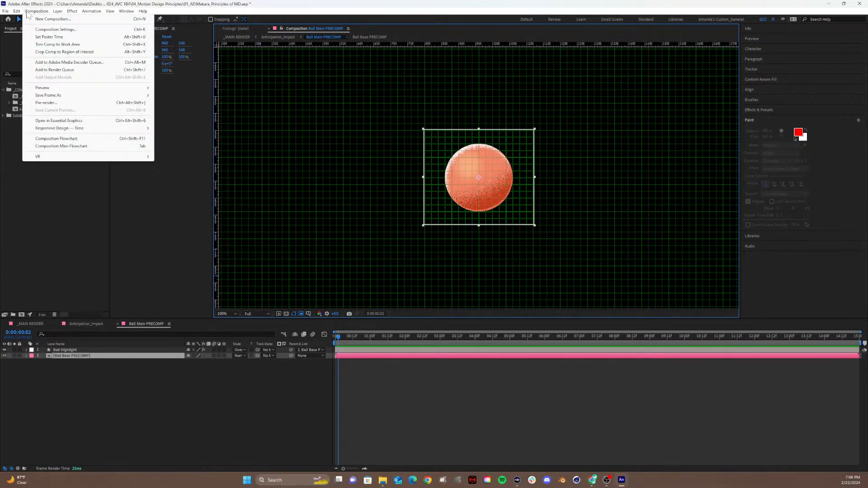
{"action": "left_click", "coordinate": [54, 52]}
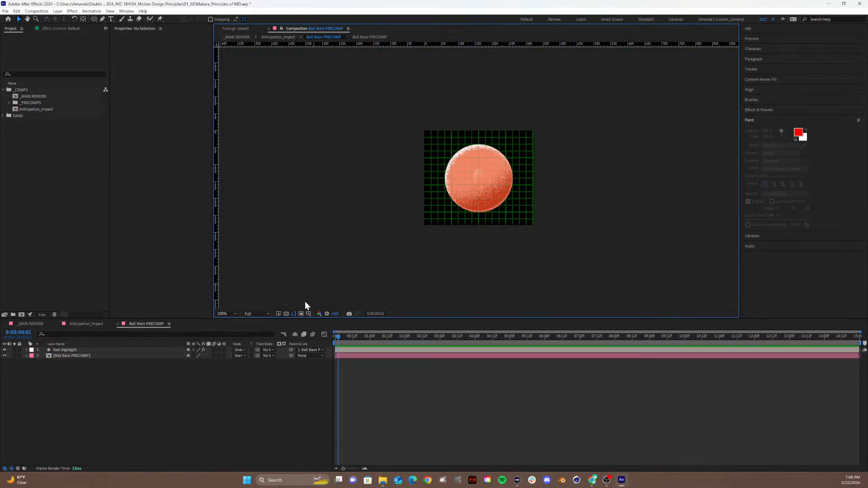
Try moving the Ball Highlight layer around inside the ball to test how its matte follows.
{"action": "left_click", "coordinate": [70, 350]}
{"action": "left_click_drag", "start_coordinate": [470, 179], "coordinate": [492, 183]}
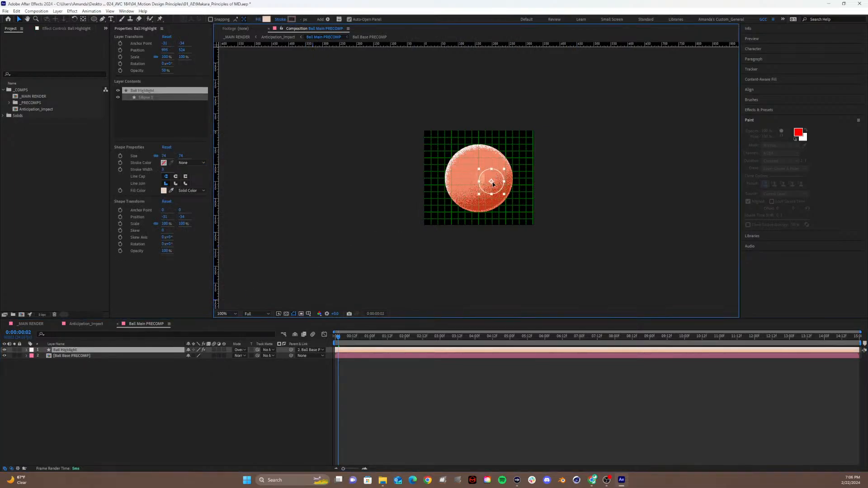
{"action": "left_click", "coordinate": [63, 349]}
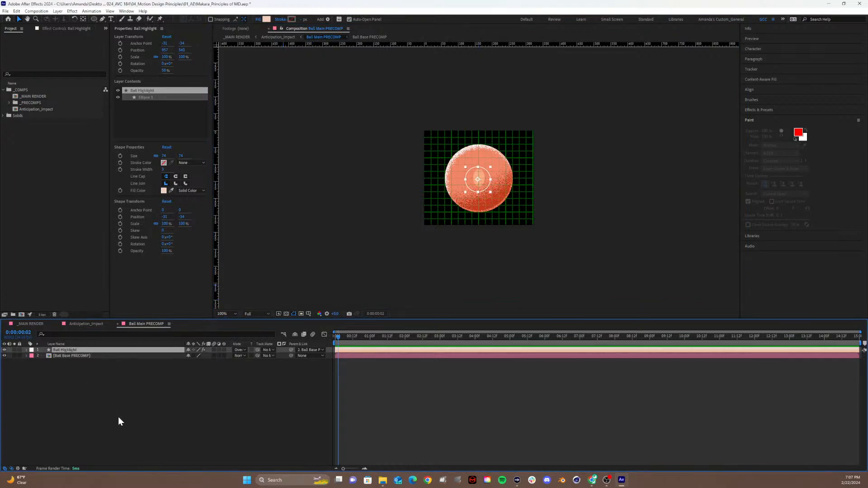
Delete the Set Matte effect from the Ball Highlight layer.
{"action": "left_click", "coordinate": [63, 28]}
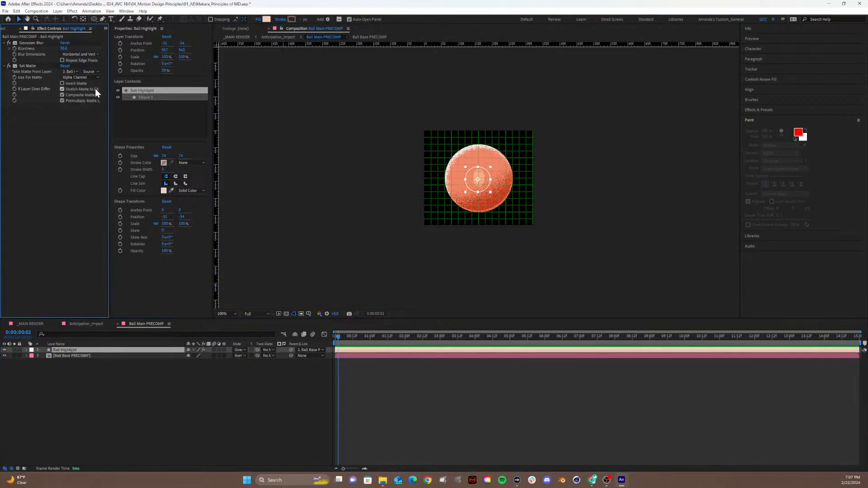
{"action": "left_click", "coordinate": [89, 72]}
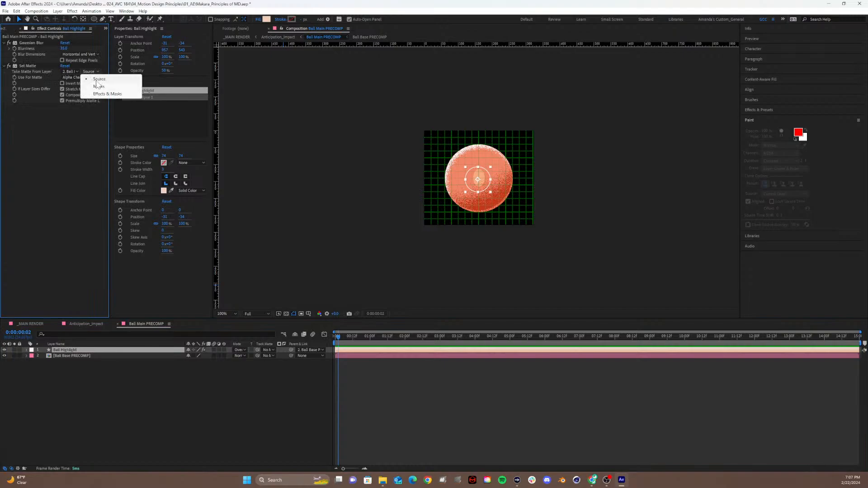
{"action": "left_click", "coordinate": [22, 66]}
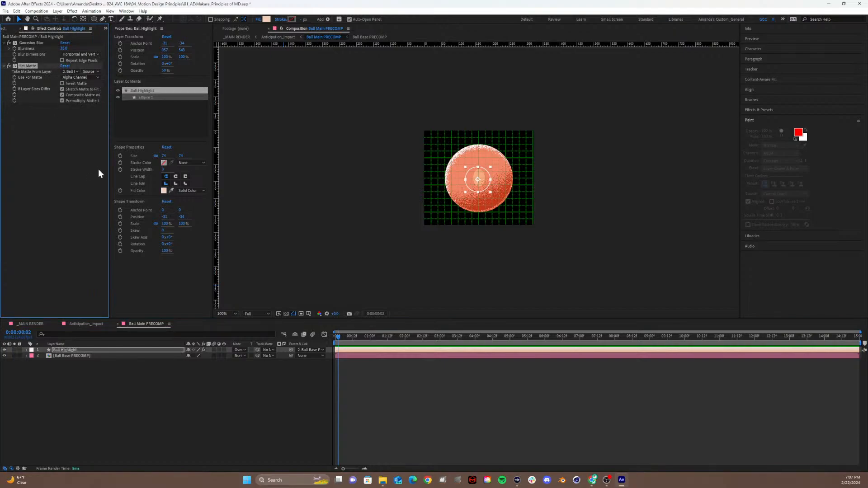
{"action": "key", "text": "Delete"}
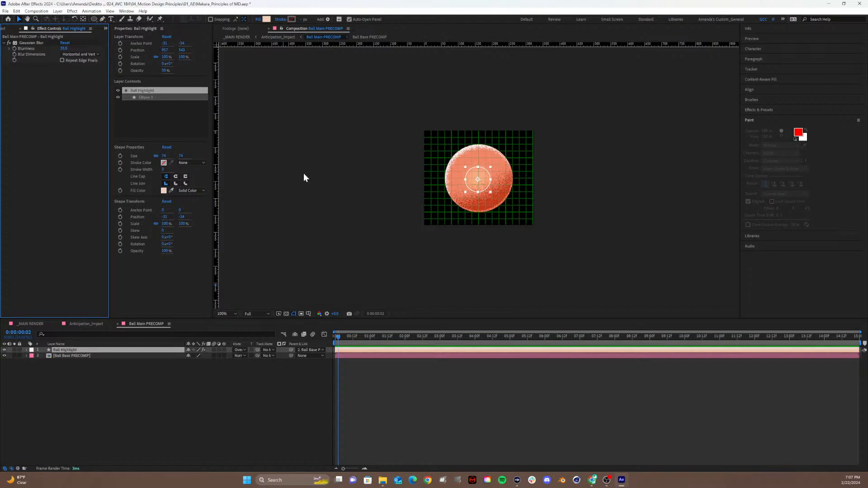
Move the highlight to the ball's upper-left area and apply a fresh Set Matte effect to Ball Highlight.
{"action": "left_click_drag", "start_coordinate": [478, 180], "coordinate": [470, 166]}
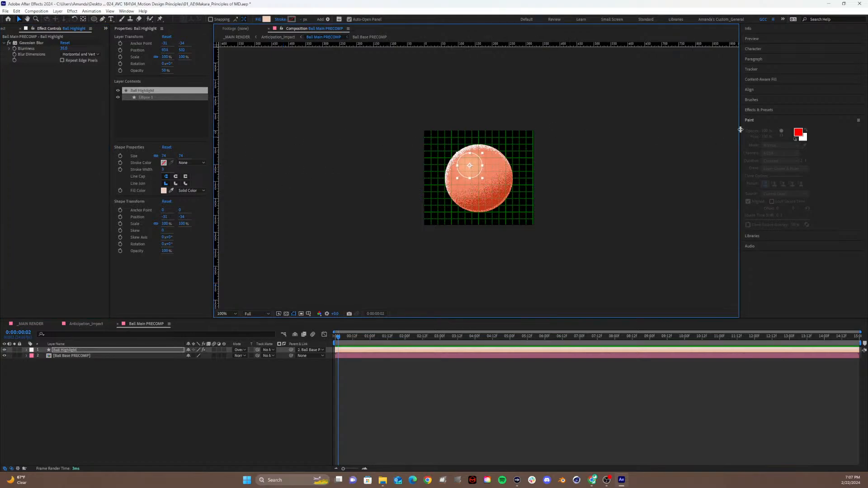
{"action": "left_click", "coordinate": [760, 109]}
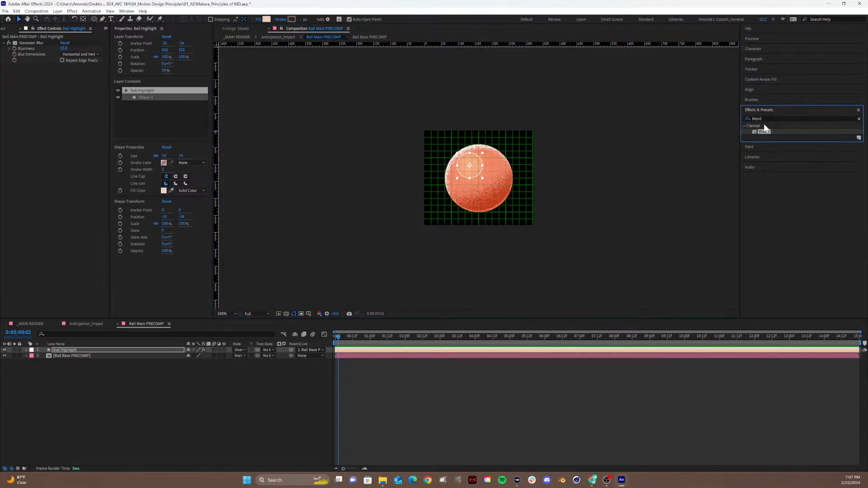
{"action": "left_click", "coordinate": [762, 119]}
{"action": "type", "text": "set"}
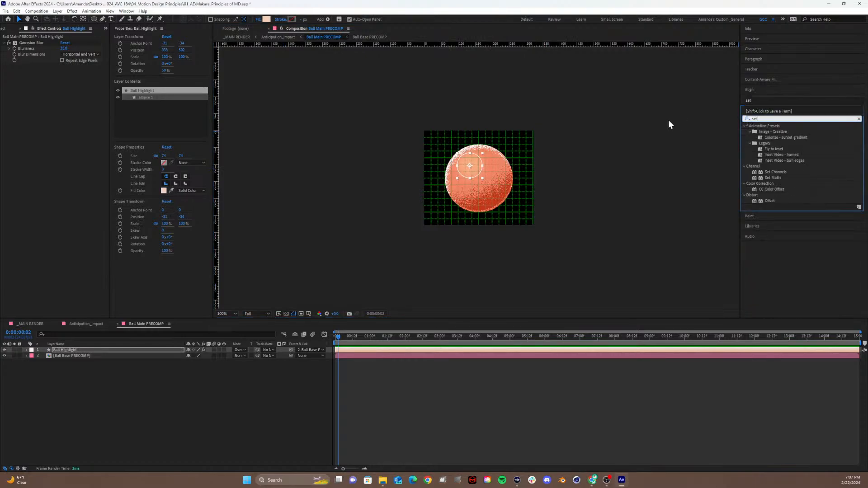
{"action": "left_click_drag", "start_coordinate": [507, 190], "coordinate": [57, 181]}
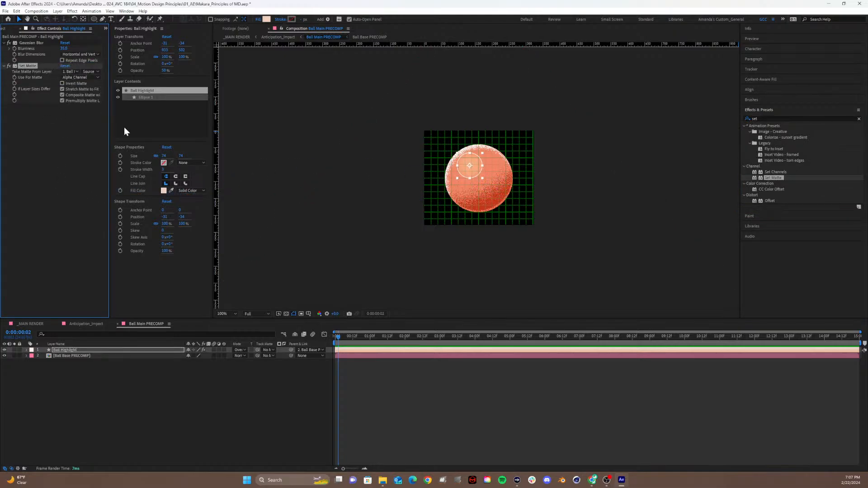
Set the Set Matte effect to take its matte from the Ball Base PRECOMP layer and test-move the highlight.
{"action": "mouse_move", "coordinate": [467, 168]}
{"action": "left_mouse_down"}
{"action": "mouse_move", "coordinate": [457, 168]}
{"action": "mouse_move", "coordinate": [470, 169]}
{"action": "left_mouse_up"}
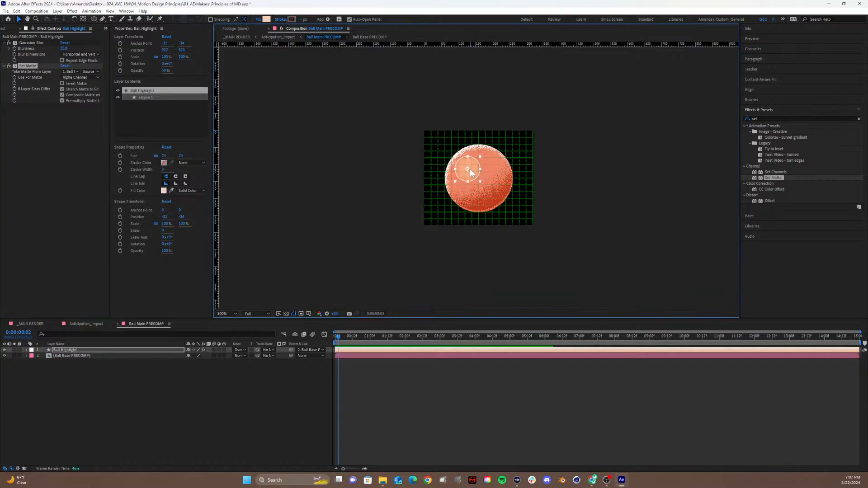
{"action": "left_click", "coordinate": [65, 73]}
{"action": "left_click", "coordinate": [81, 94]}
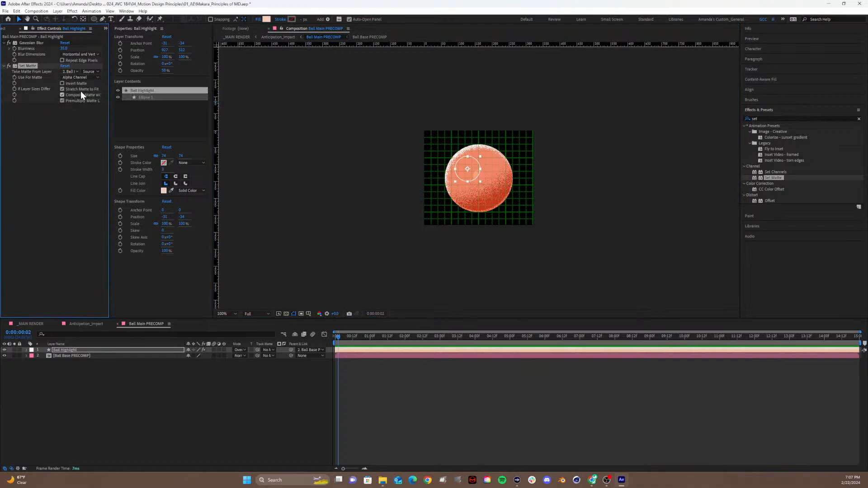
{"action": "mouse_move", "coordinate": [462, 168]}
{"action": "left_mouse_down"}
{"action": "mouse_move", "coordinate": [475, 182]}
{"action": "mouse_move", "coordinate": [445, 150]}
{"action": "mouse_move", "coordinate": [479, 181]}
{"action": "mouse_move", "coordinate": [464, 178]}
{"action": "left_mouse_up"}
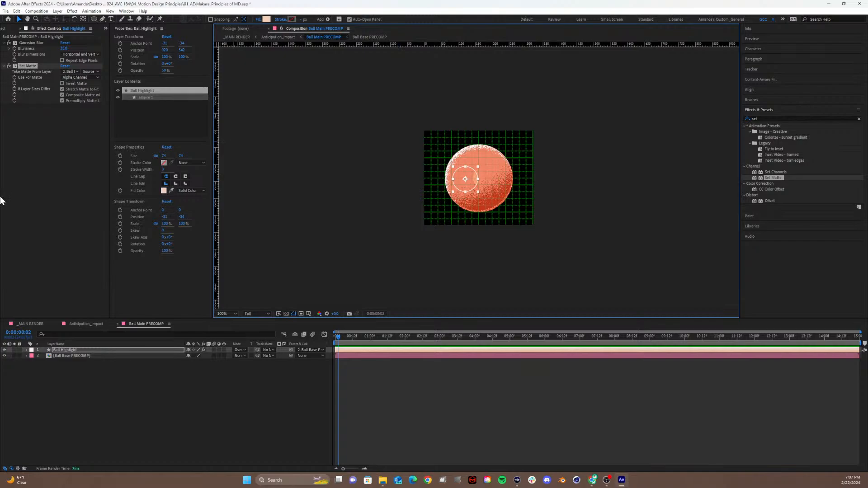
Save the project, move the highlight back to the ball's upper-left area and deselect the layer.
{"action": "key", "text": "ctrl+s"}
{"action": "left_click", "coordinate": [9, 66]}
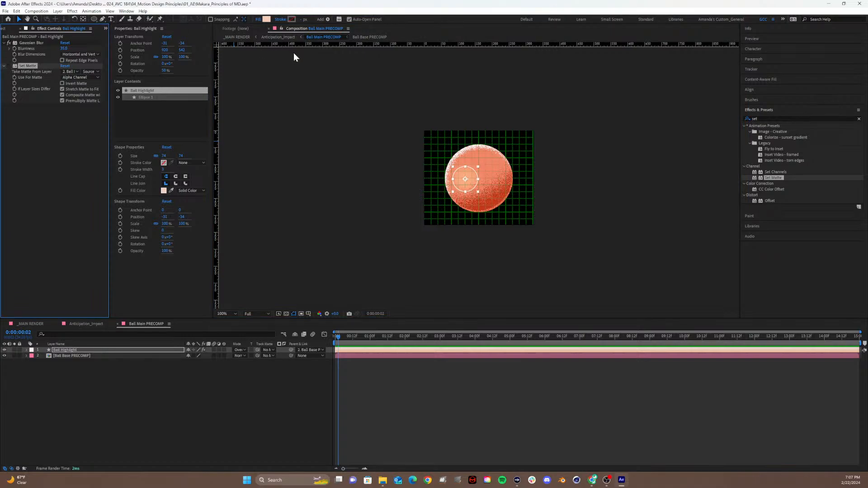
{"action": "left_click_drag", "start_coordinate": [469, 183], "coordinate": [470, 166]}
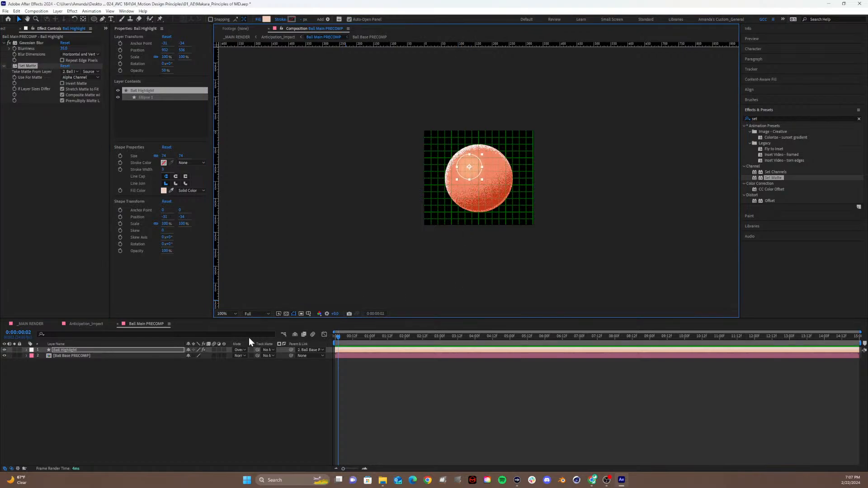
{"action": "left_click", "coordinate": [127, 378]}
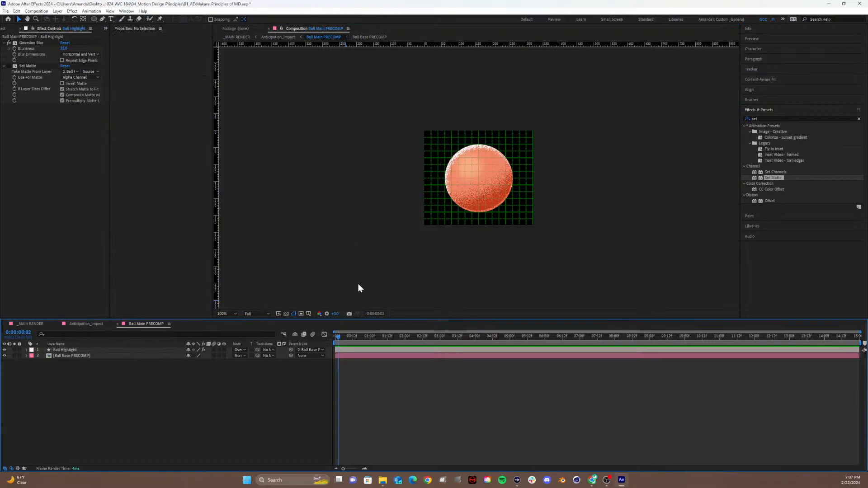
Hide the composition grid and switch to the Anticipation_Impact composition.
{"action": "left_click", "coordinate": [308, 314]}
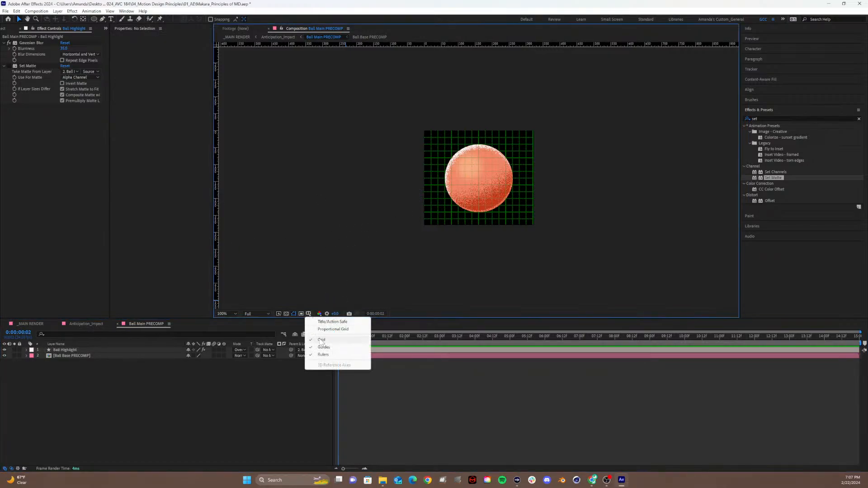
{"action": "left_click", "coordinate": [319, 340]}
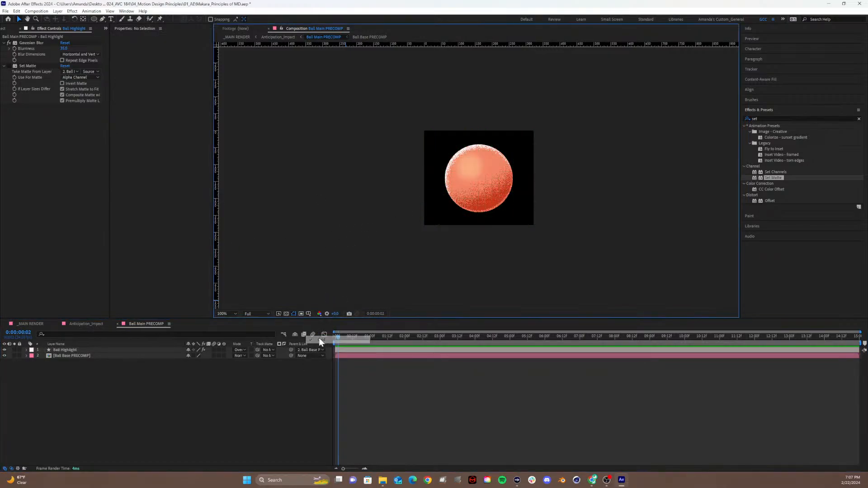
{"action": "left_click", "coordinate": [85, 324]}
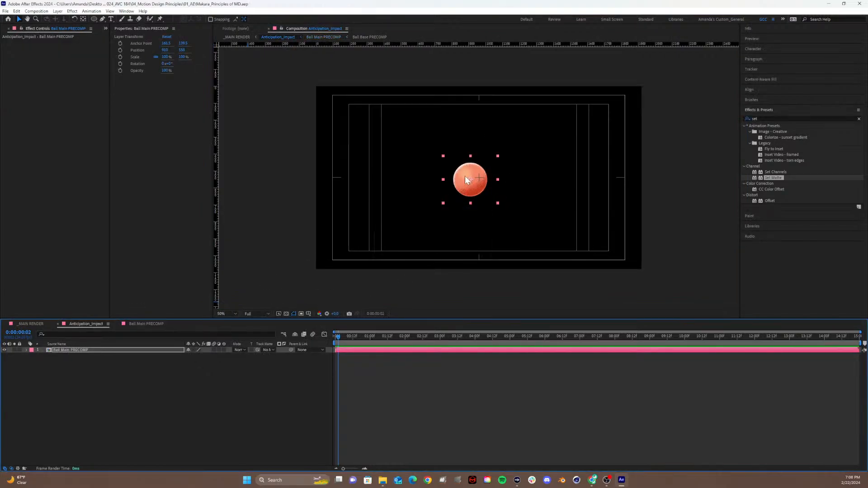
Move the Ball Main PRECOMP layer to the lower-right corner of the title-safe area, at about 1596, 870.
{"action": "left_click_drag", "start_coordinate": [466, 179], "coordinate": [494, 175]}
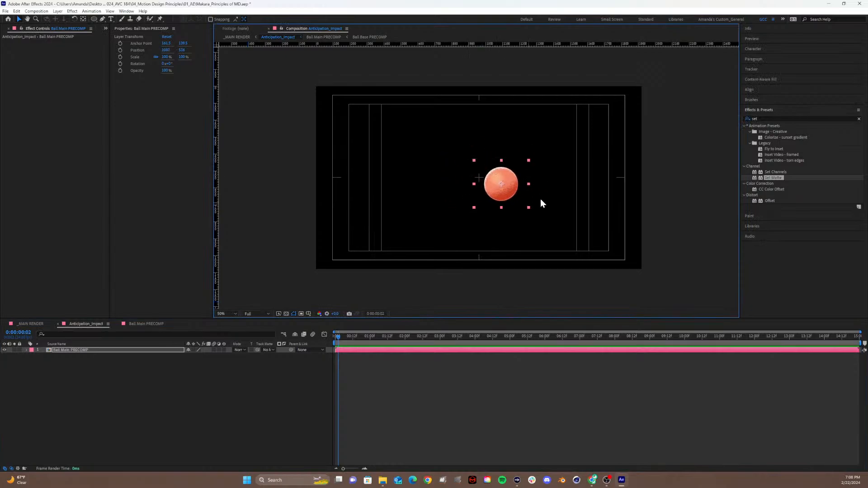
{"action": "key", "text": "shift+Down"}
{"action": "left_click_drag", "start_coordinate": [514, 199], "coordinate": [588, 238]}
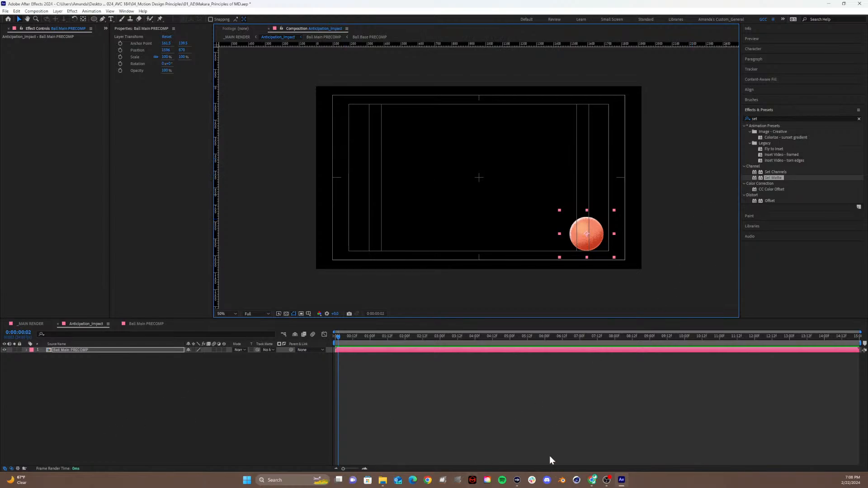
Switch to Chrome to examine the impact scene reference on the assignment page, and return to After Effects.
{"action": "mouse_move", "coordinate": [592, 479]}
{"action": "left_click", "coordinate": [645, 447]}
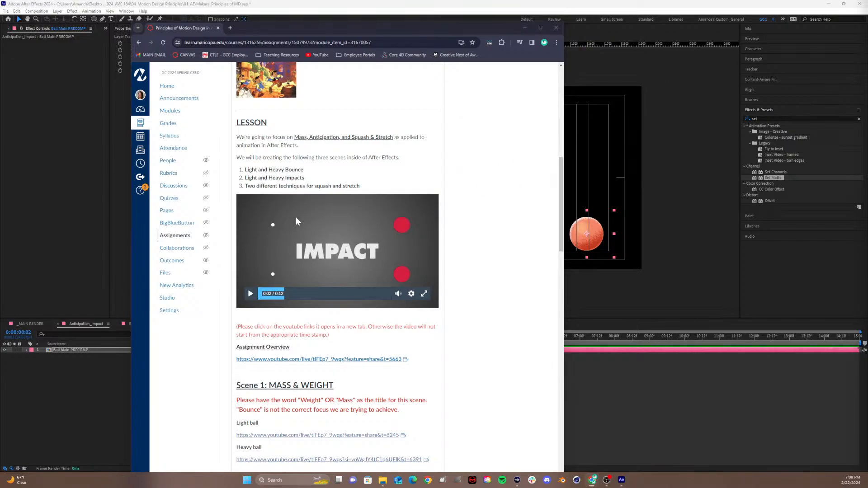
{"action": "left_click", "coordinate": [586, 3]}
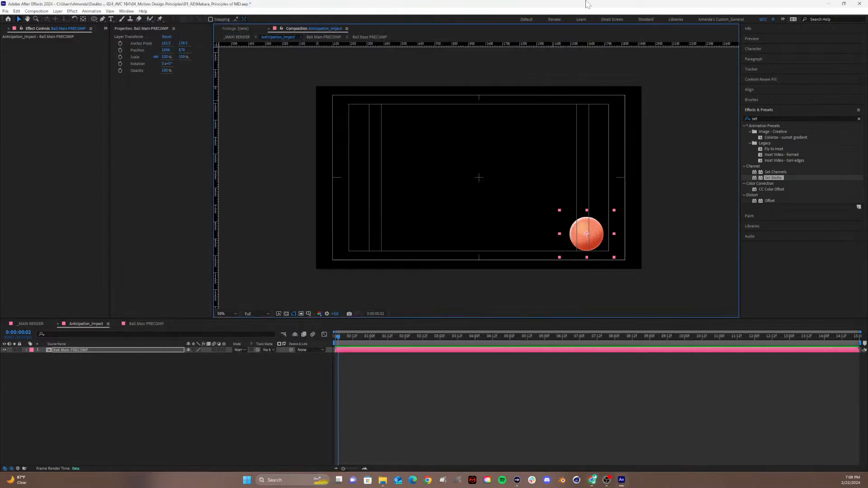
Add a text layer reading "IMPACT" just above the middle of the Anticipation_Impact composition.
{"action": "left_click", "coordinate": [175, 403]}
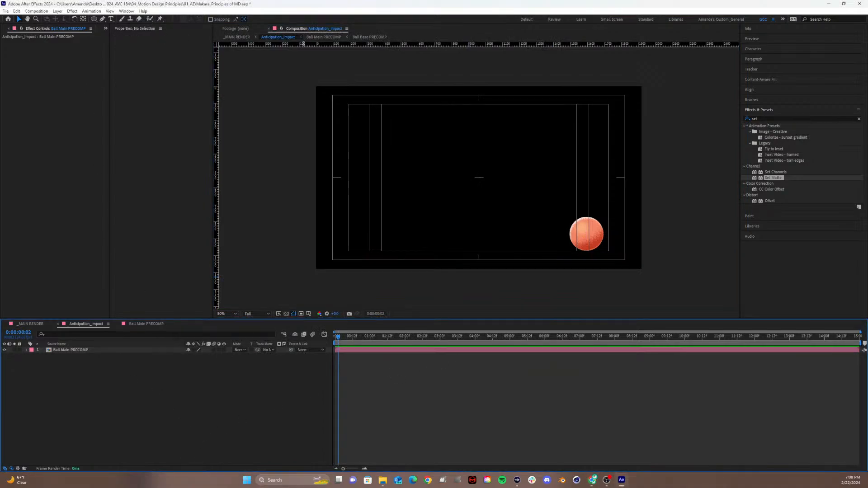
{"action": "left_click", "coordinate": [111, 19]}
{"action": "left_click", "coordinate": [444, 163]}
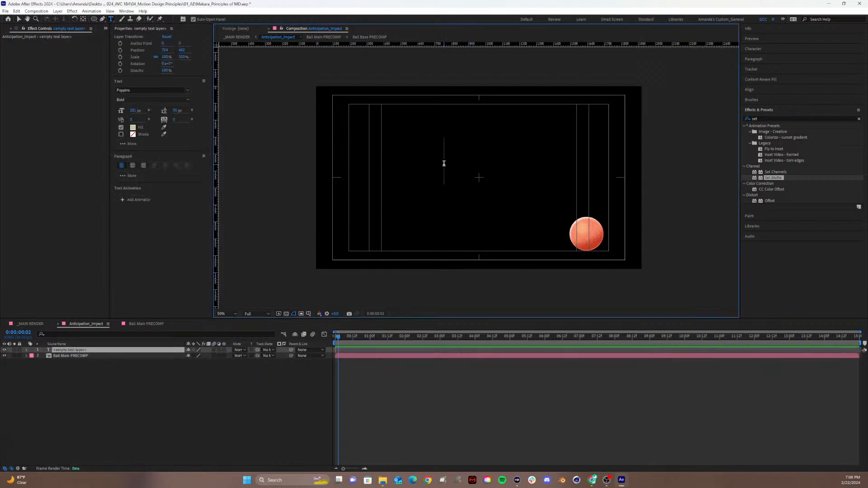
{"action": "type", "text": "IM{A"}
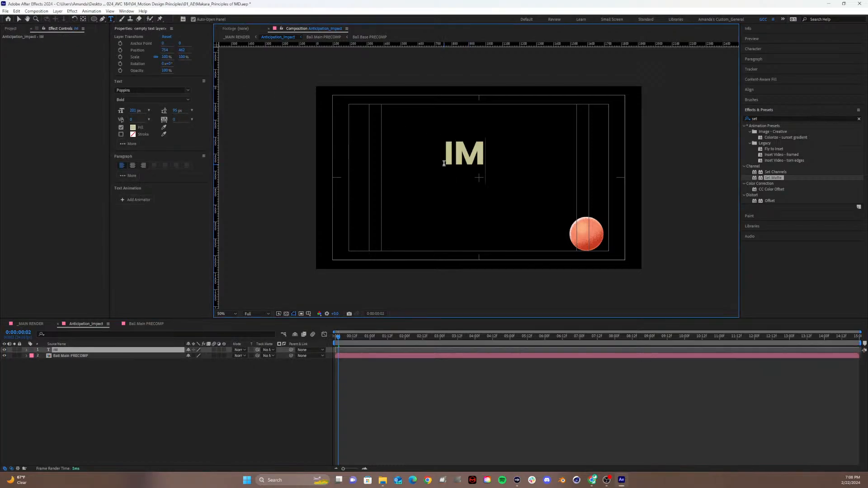
{"action": "key", "text": "BackSpace"}
{"action": "key", "text": "BackSpace"}
{"action": "type", "text": "PACT"}
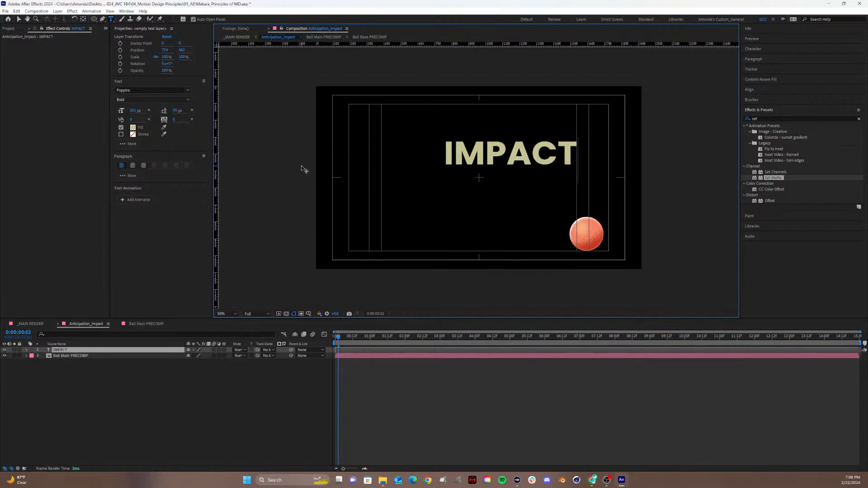
Center the anchor point of the IMPACT text layer in its content.
{"action": "left_click", "coordinate": [18, 20]}
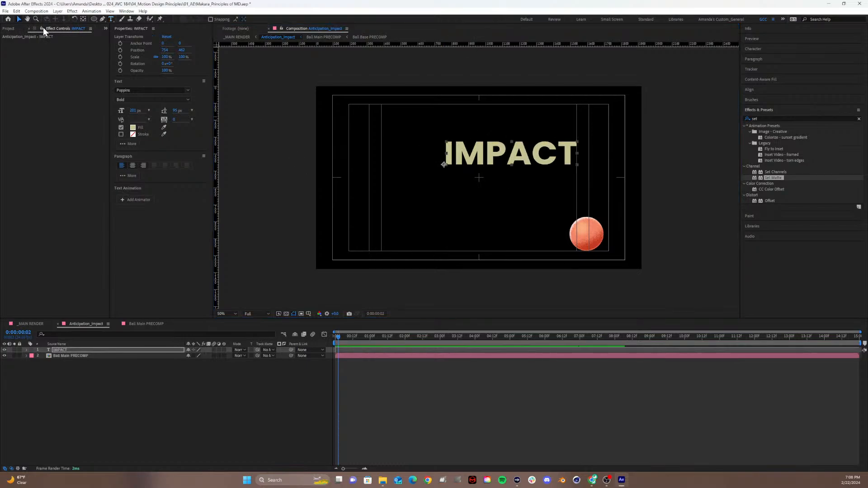
{"action": "left_click", "coordinate": [83, 20]}
{"action": "key", "text": "ctrl+alt+Home"}
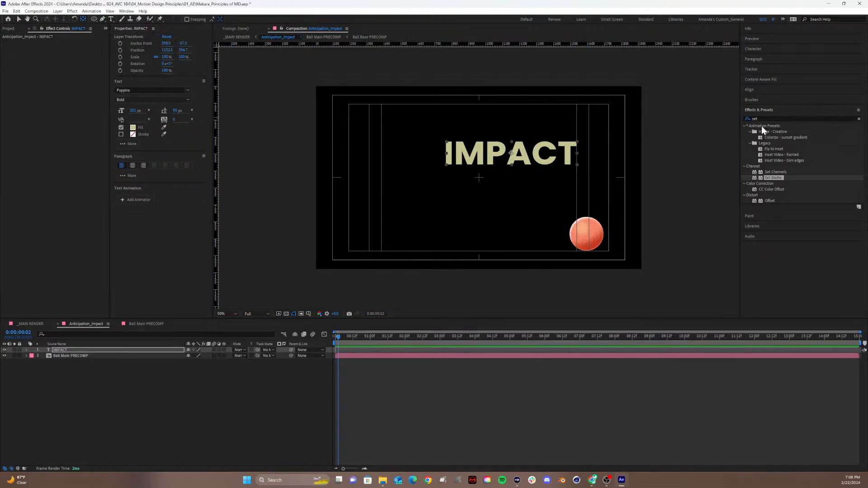
Give the IMPACT text layer a yellow label and place it below the Ball Main PRECOMP layer.
{"action": "left_click", "coordinate": [26, 349]}
{"action": "left_click", "coordinate": [34, 349]}
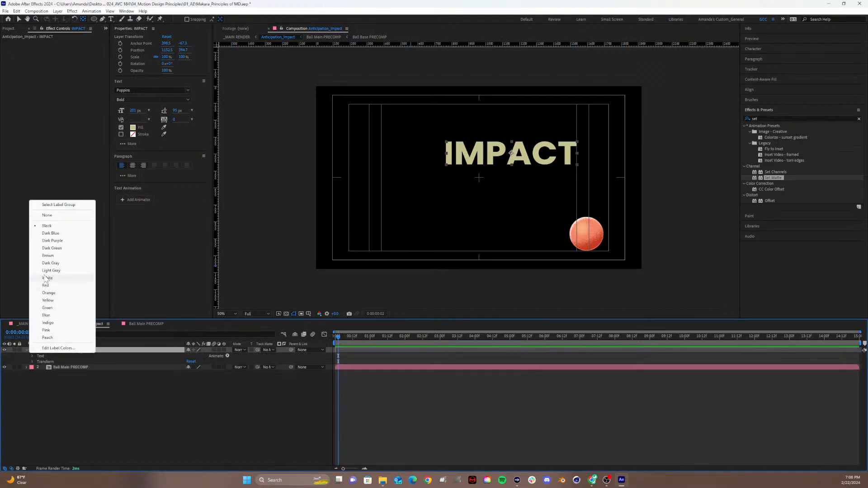
{"action": "left_click", "coordinate": [48, 300]}
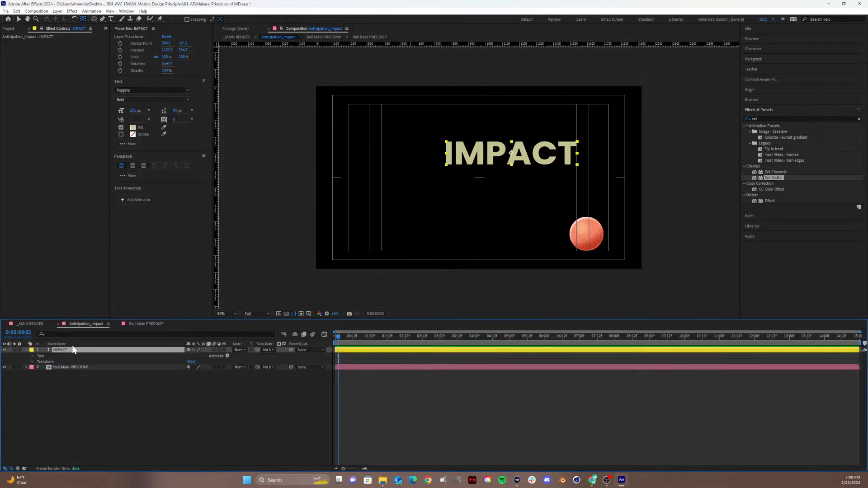
{"action": "left_click_drag", "start_coordinate": [72, 353], "coordinate": [112, 374]}
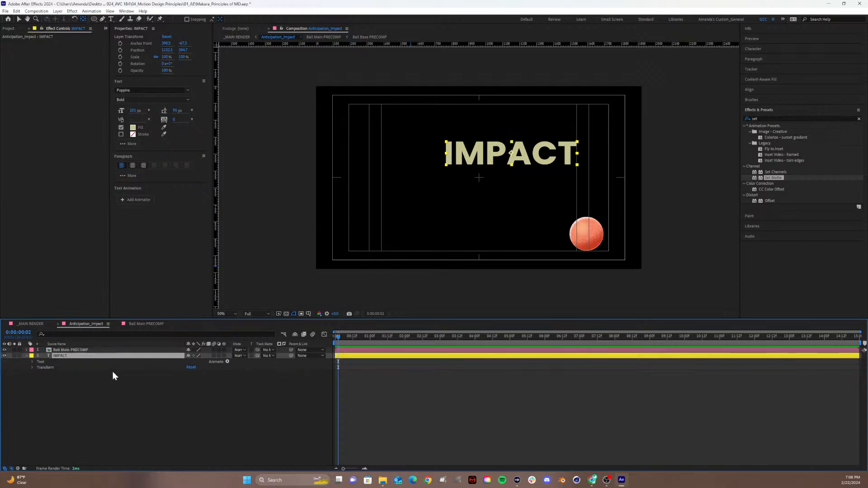
{"action": "left_click", "coordinate": [31, 356]}
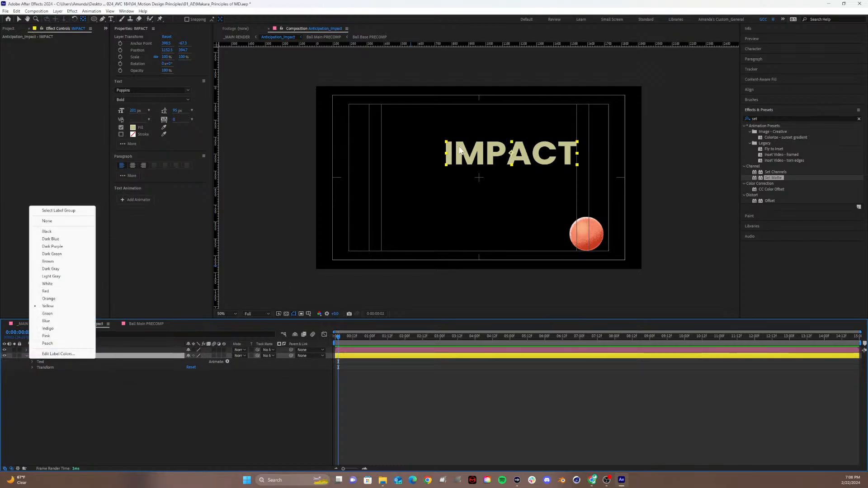
{"action": "left_click", "coordinate": [696, 106]}
Center the IMPACT text horizontally in the composition and raise it to about 960, 213.7.
{"action": "left_click", "coordinate": [777, 92]}
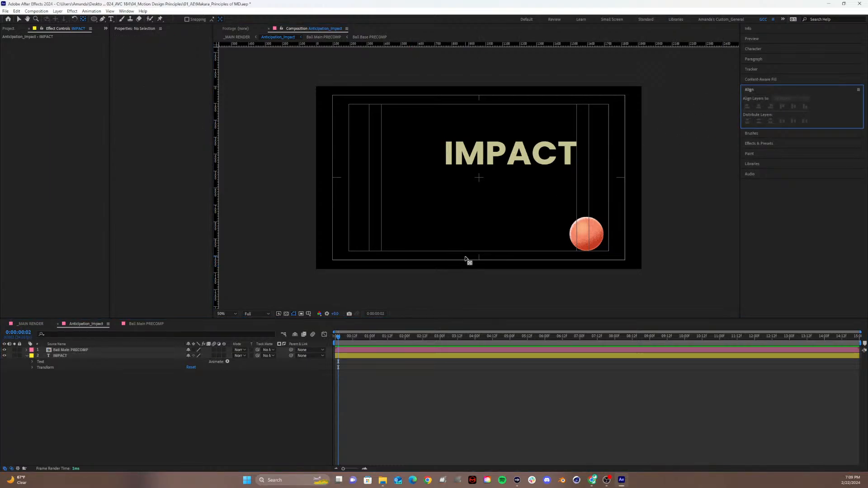
{"action": "left_click", "coordinate": [82, 357]}
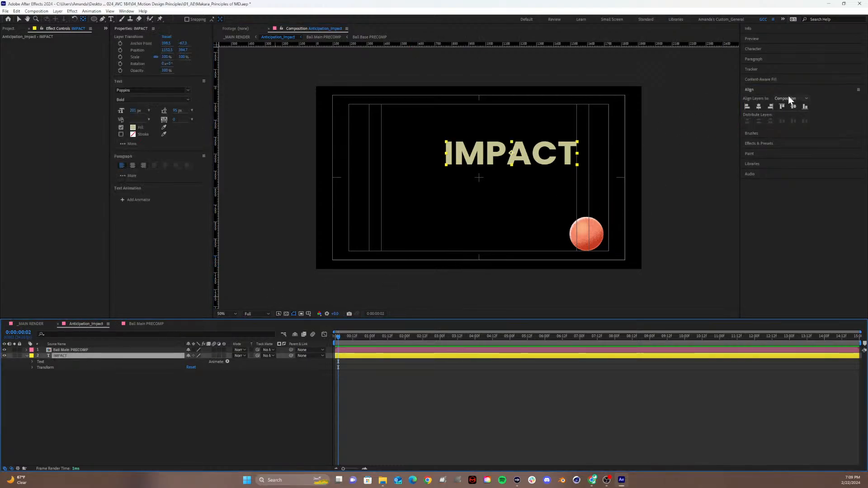
{"action": "left_click", "coordinate": [759, 107]}
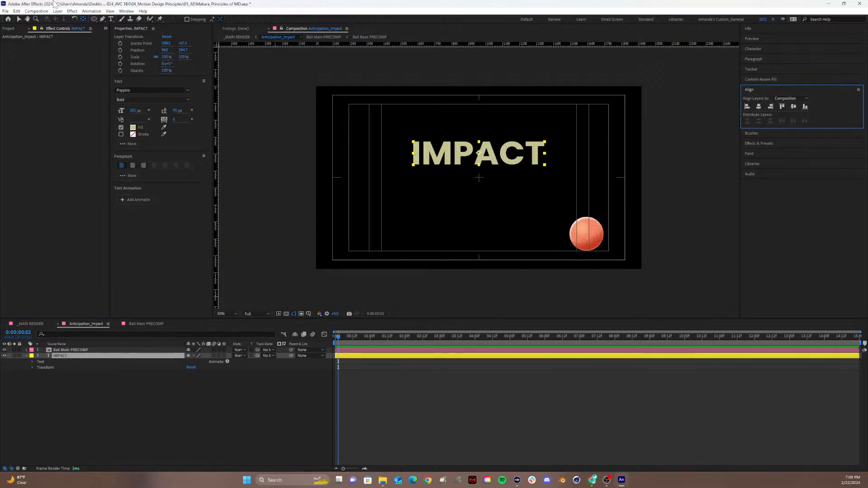
{"action": "left_click", "coordinate": [19, 19]}
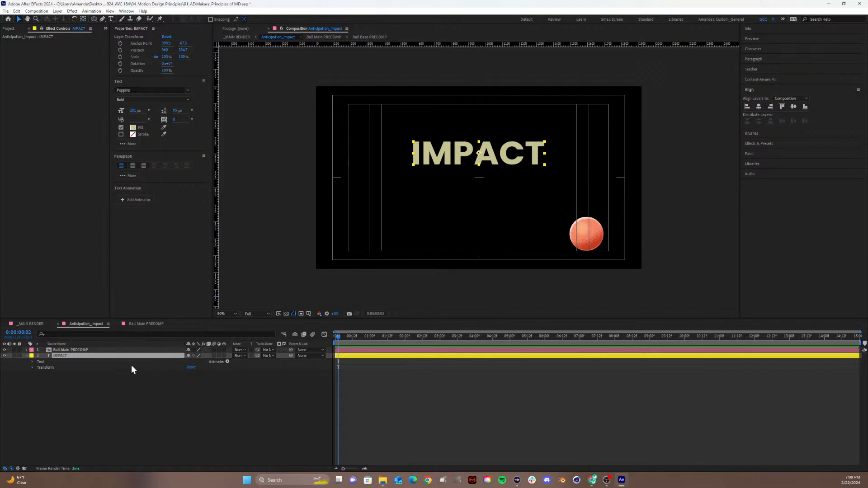
{"action": "left_click", "coordinate": [115, 355]}
{"action": "key", "text": "p"}
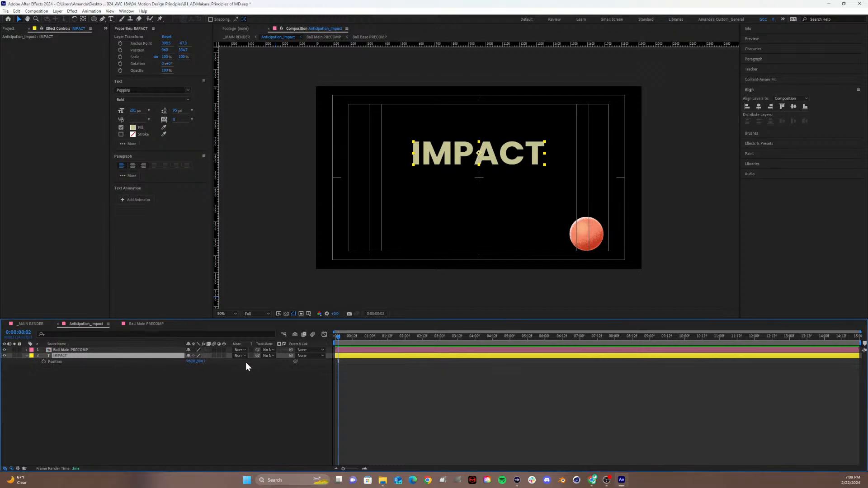
{"action": "left_click_drag", "start_coordinate": [203, 362], "coordinate": [134, 367]}
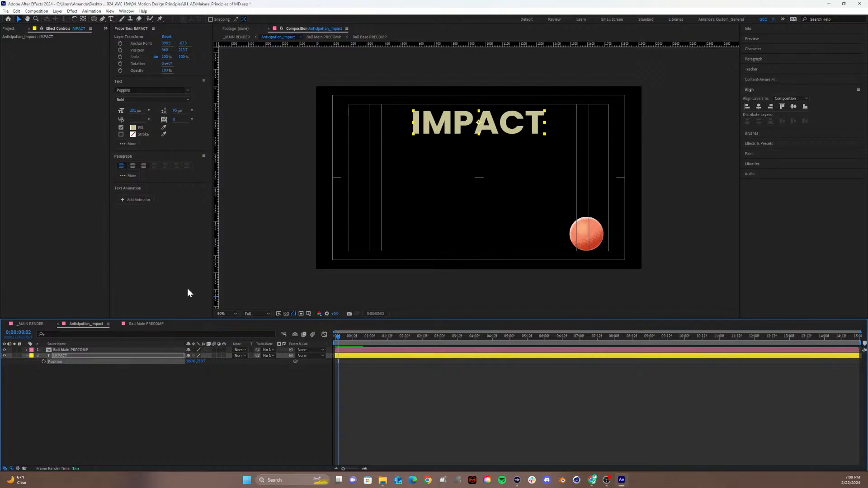
Set the IMPACT text's font size to 250 px.
{"action": "left_click_drag", "start_coordinate": [133, 110], "coordinate": [148, 110]}
{"action": "left_click", "coordinate": [134, 110]}
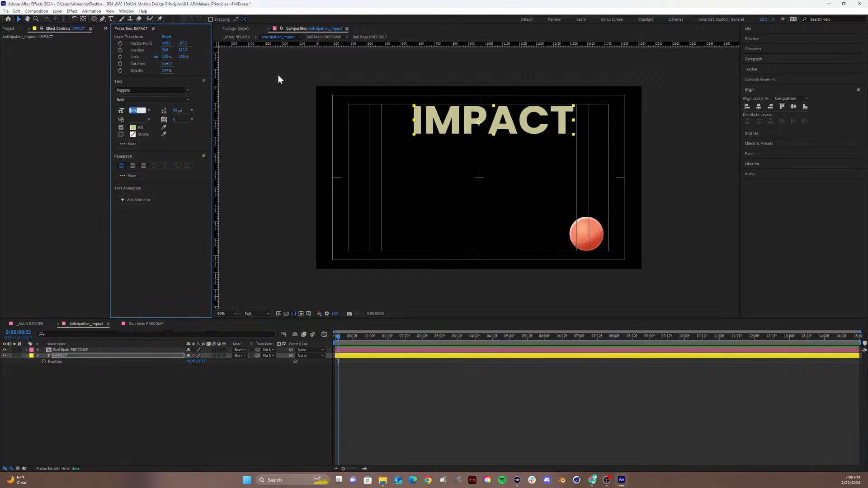
{"action": "type", "text": "250"}
{"action": "key", "text": "Return"}
{"action": "key", "text": "slash"}
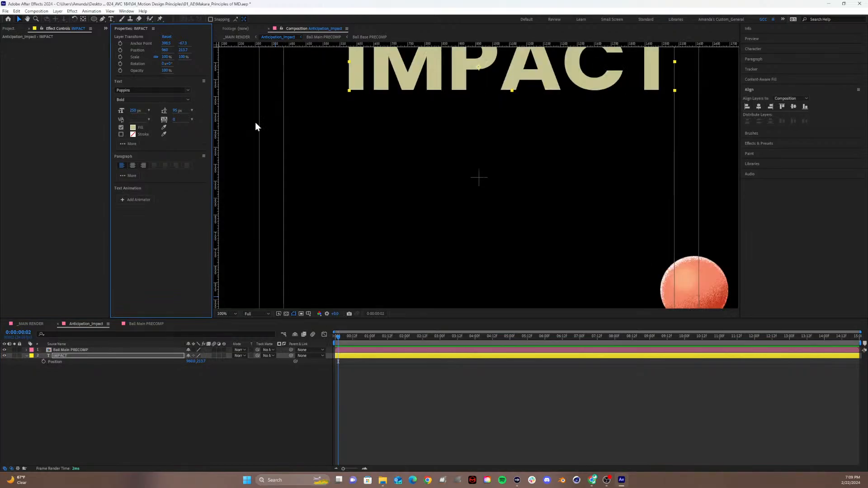
{"action": "key", "text": "comma"}
{"action": "key", "text": "comma"}
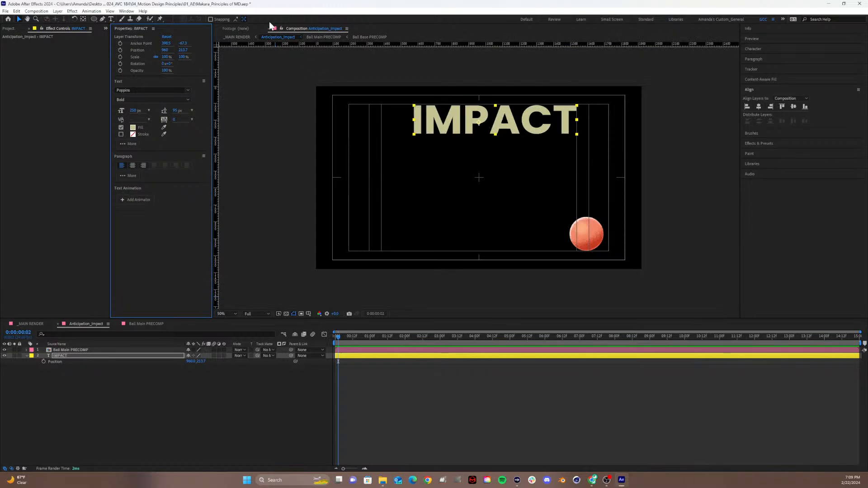
Recenter the IMPACT layer's anchor point in its content and align the text horizontally to the composition's center.
{"action": "left_click", "coordinate": [82, 19]}
{"action": "key", "text": "ctrl+alt+Home"}
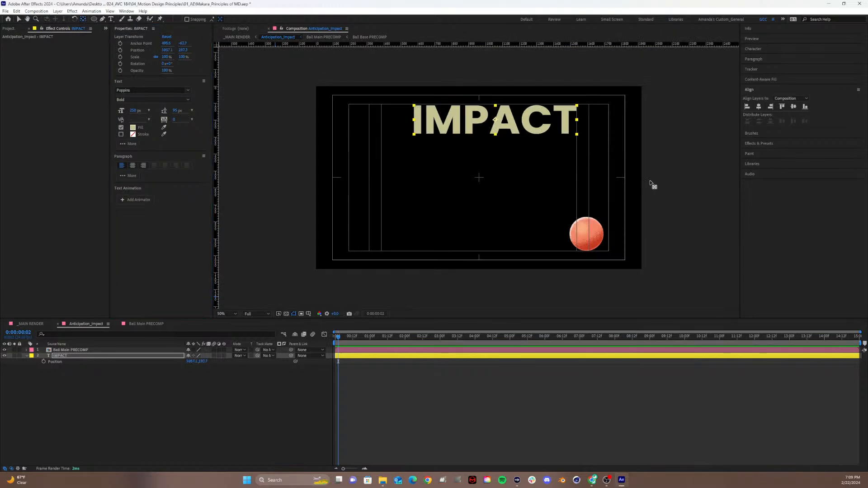
{"action": "scroll", "coordinate": [549, 155], "scroll_direction": "up", "scroll_amount": 2}
{"action": "scroll", "coordinate": [549, 155], "scroll_direction": "down", "scroll_amount": 2}
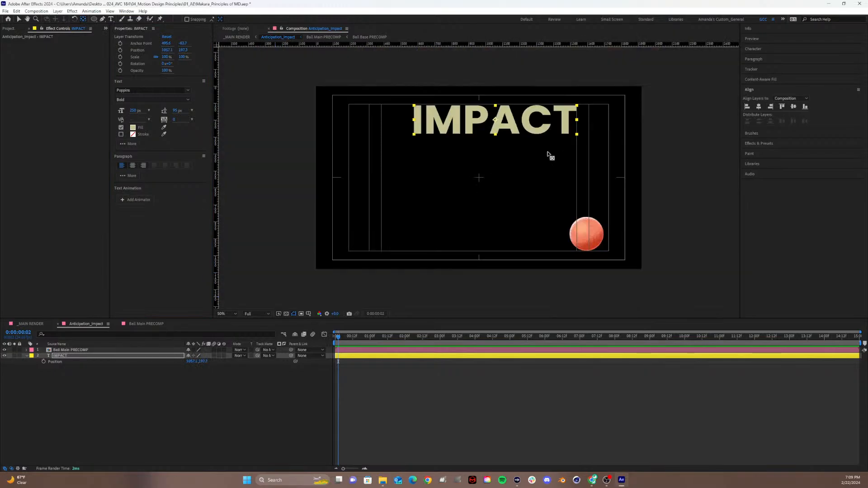
{"action": "left_click", "coordinate": [758, 107]}
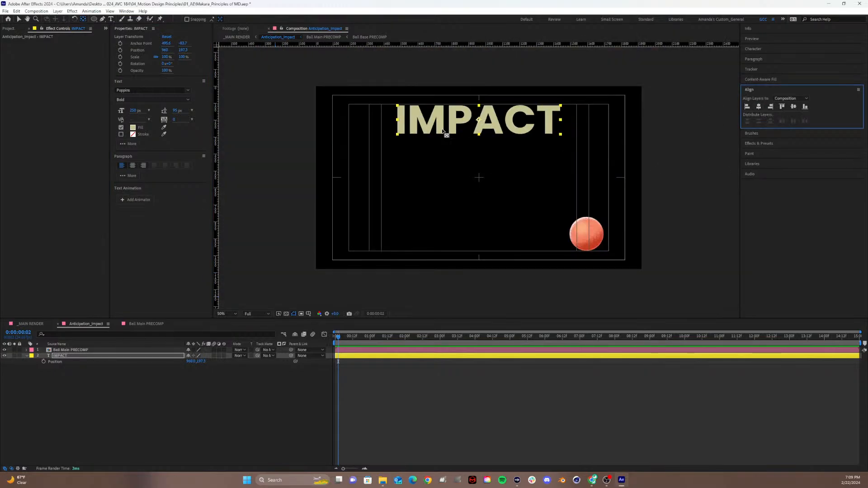
Raise the IMPACT text to the upper title-safe line, at about 960, 193.3, keeping it horizontally centered.
{"action": "key", "text": "v"}
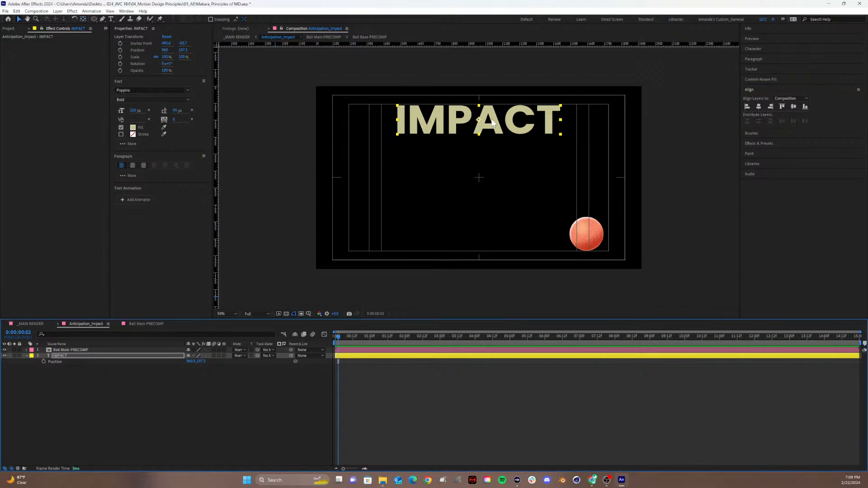
{"action": "mouse_move", "coordinate": [498, 118]}
{"action": "left_mouse_down"}
{"action": "mouse_move", "coordinate": [505, 123]}
{"action": "mouse_move", "coordinate": [490, 119]}
{"action": "left_mouse_up"}
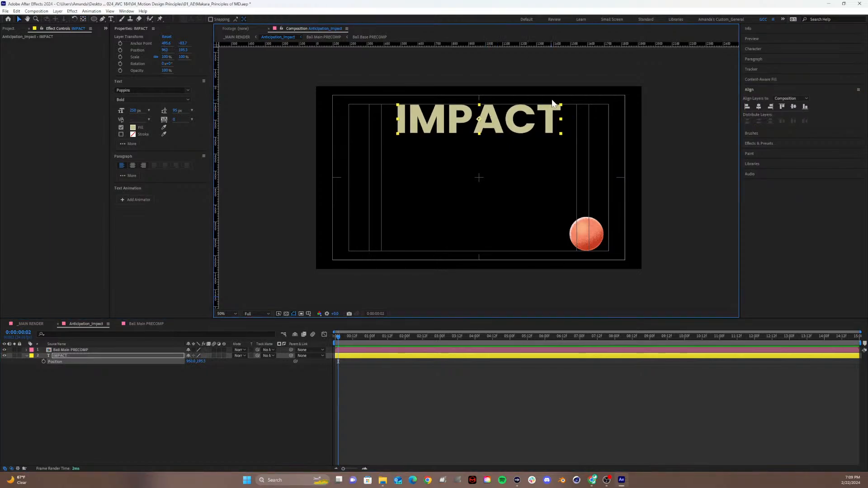
{"action": "left_click", "coordinate": [759, 106]}
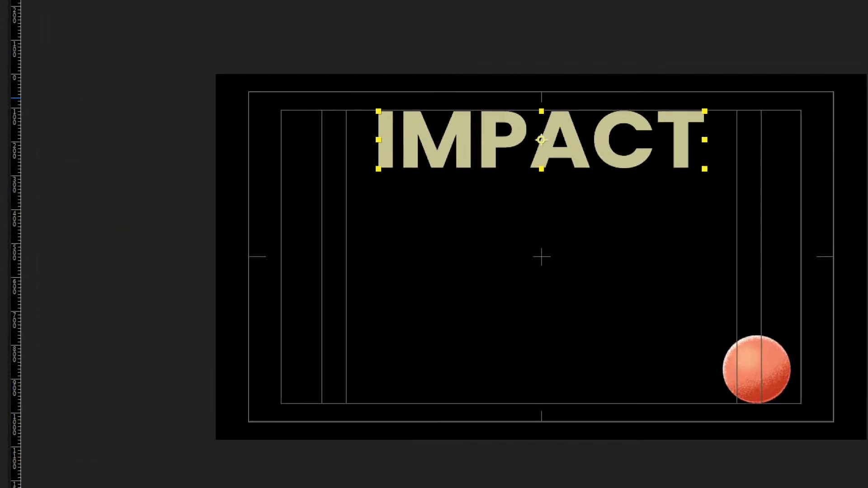
{"action": "mouse_move", "coordinate": [433, 72]}
{"action": "left_mouse_down"}
{"action": "mouse_move", "coordinate": [485, 81]}
{"action": "mouse_move", "coordinate": [420, 67]}
{"action": "left_mouse_up"}
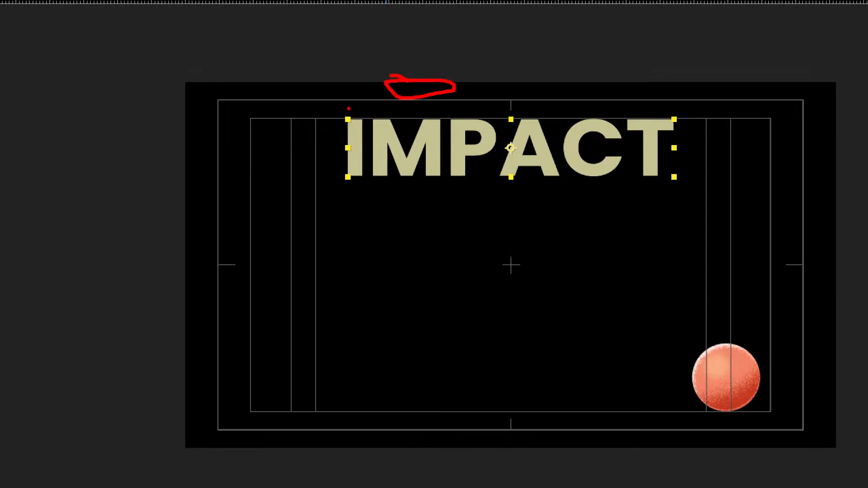
{"action": "left_click_drag", "start_coordinate": [220, 102], "coordinate": [233, 268]}
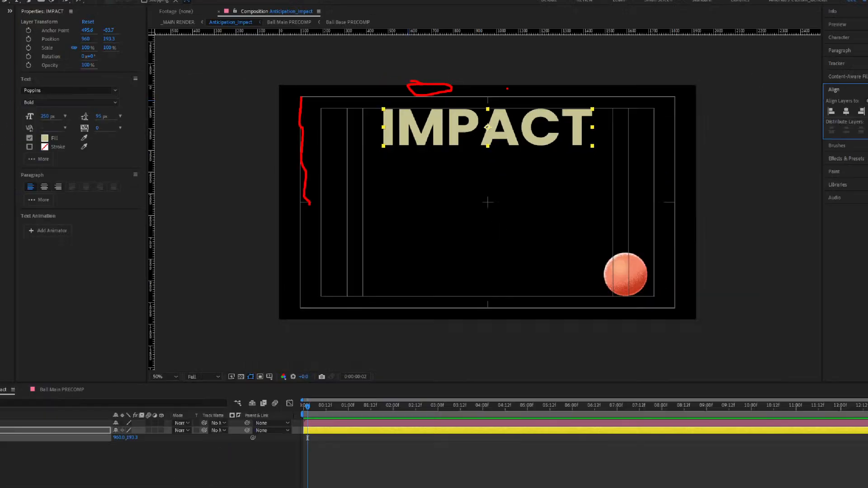
{"action": "key", "text": "Escape"}
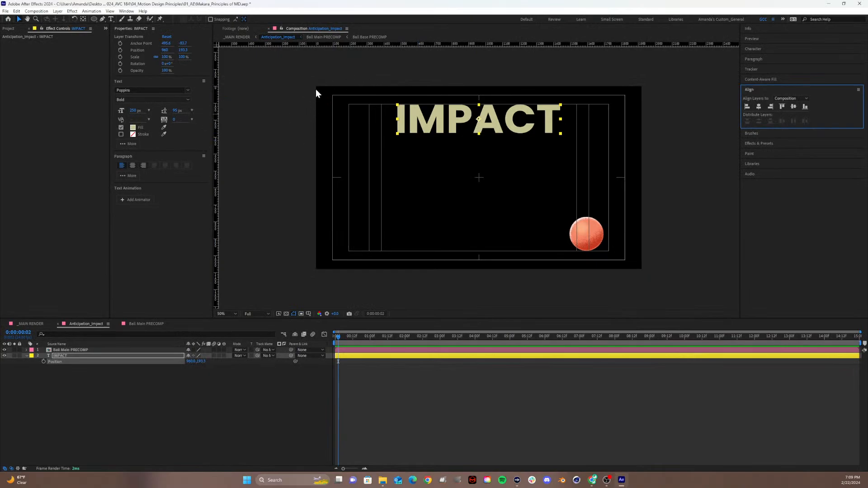
Lower the IMPACT text slightly so it sits just inside the upper title-safe line, and center it horizontally again.
{"action": "mouse_move", "coordinate": [465, 119]}
{"action": "left_mouse_down"}
{"action": "mouse_move", "coordinate": [464, 99]}
{"action": "mouse_move", "coordinate": [473, 99]}
{"action": "mouse_move", "coordinate": [473, 117]}
{"action": "mouse_move", "coordinate": [472, 110]}
{"action": "mouse_move", "coordinate": [465, 117]}
{"action": "left_mouse_up"}
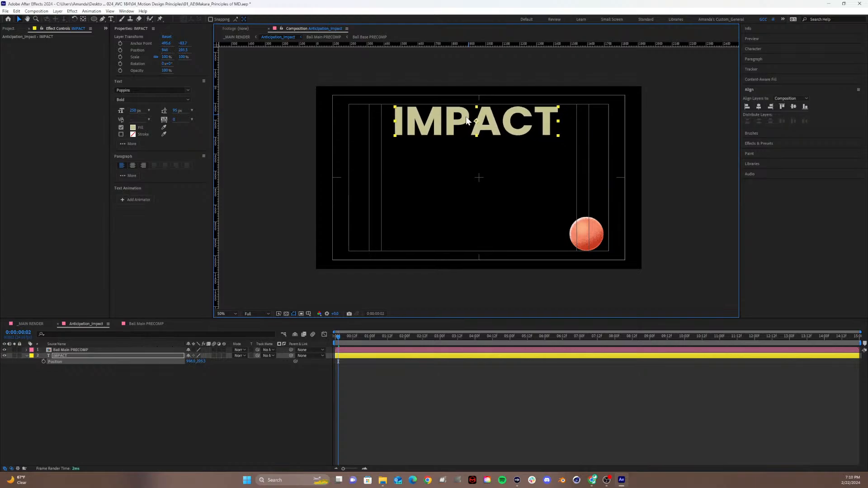
{"action": "left_click", "coordinate": [758, 108]}
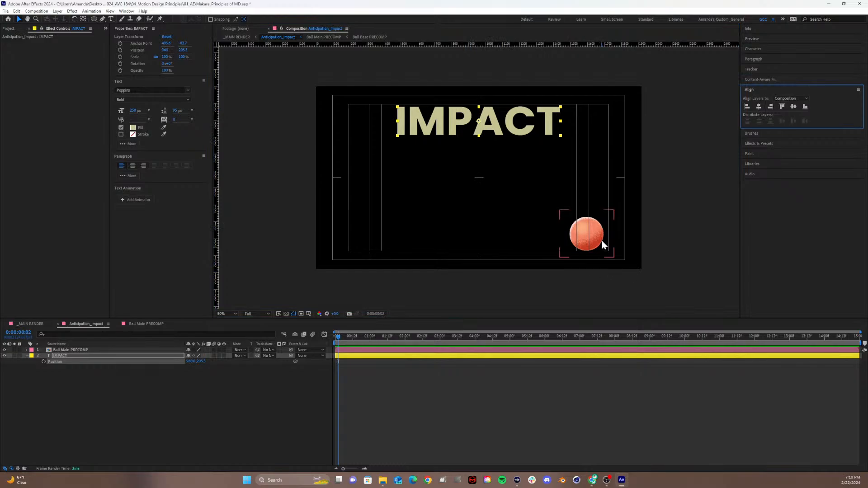
Nudge the Ball Main PRECOMP layer to about 1620, 856 and move its anchor point to the ball's bottom edge.
{"action": "mouse_move", "coordinate": [584, 235]}
{"action": "left_mouse_down"}
{"action": "mouse_move", "coordinate": [531, 239]}
{"action": "mouse_move", "coordinate": [589, 235]}
{"action": "left_mouse_up"}
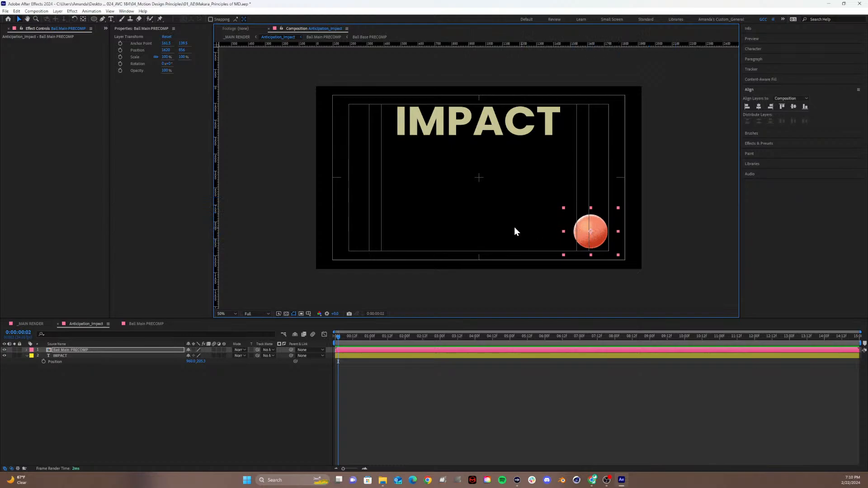
{"action": "key", "text": "y"}
{"action": "left_click_drag", "start_coordinate": [590, 233], "coordinate": [590, 249]}
{"action": "left_click", "coordinate": [18, 19]}
Collapse the IMPACT layer's properties in the timeline and leave that layer selected.
{"action": "left_click", "coordinate": [65, 355]}
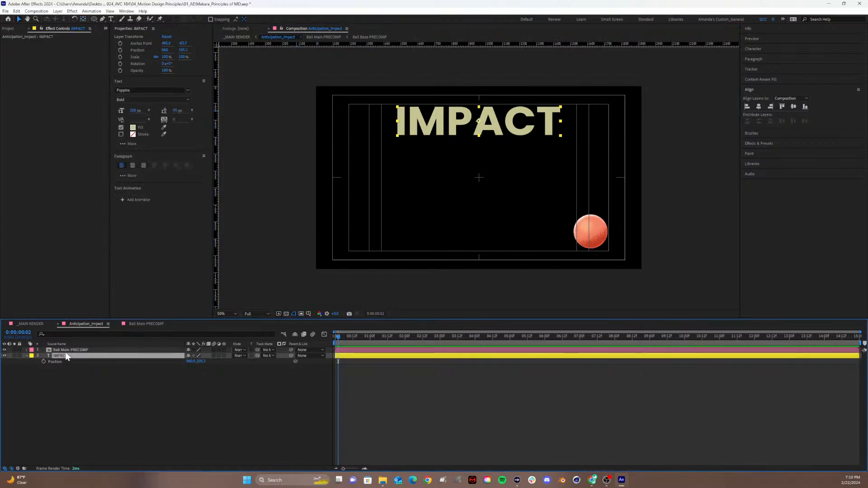
{"action": "left_click", "coordinate": [65, 350]}
{"action": "left_click", "coordinate": [26, 356]}
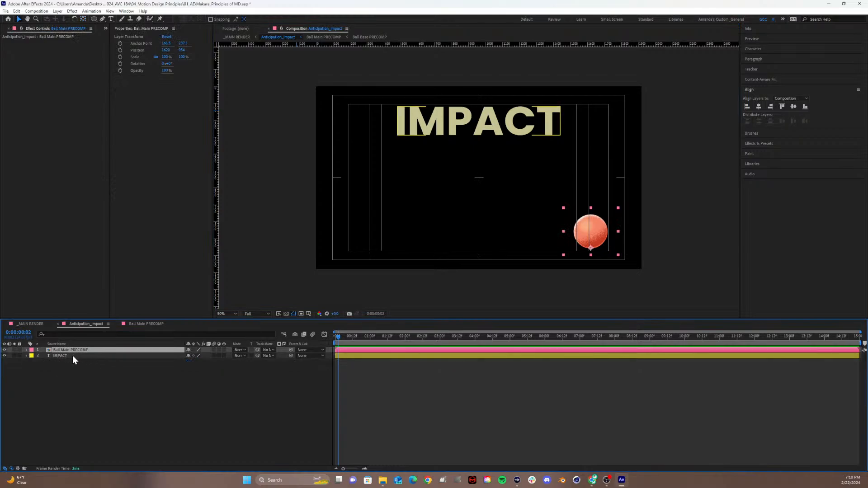
{"action": "left_click", "coordinate": [69, 357]}
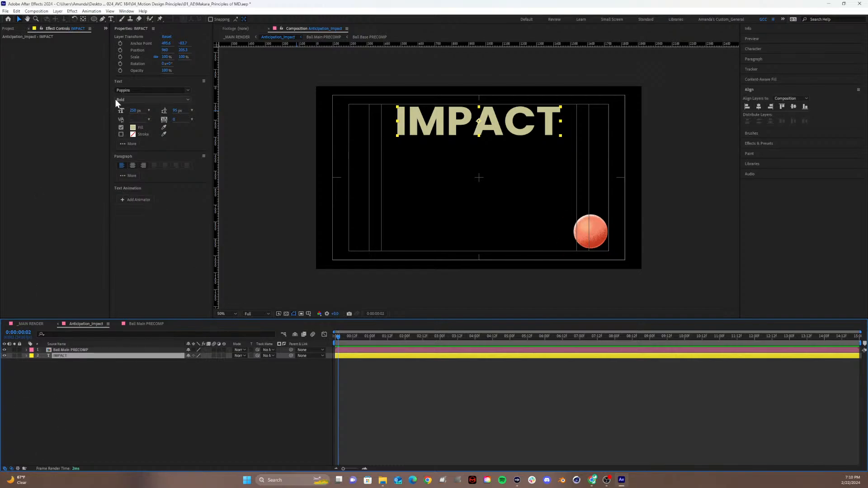
Create a folder named "Ball Comps" inside the _COMPS folder of the project.
{"action": "left_click", "coordinate": [11, 30]}
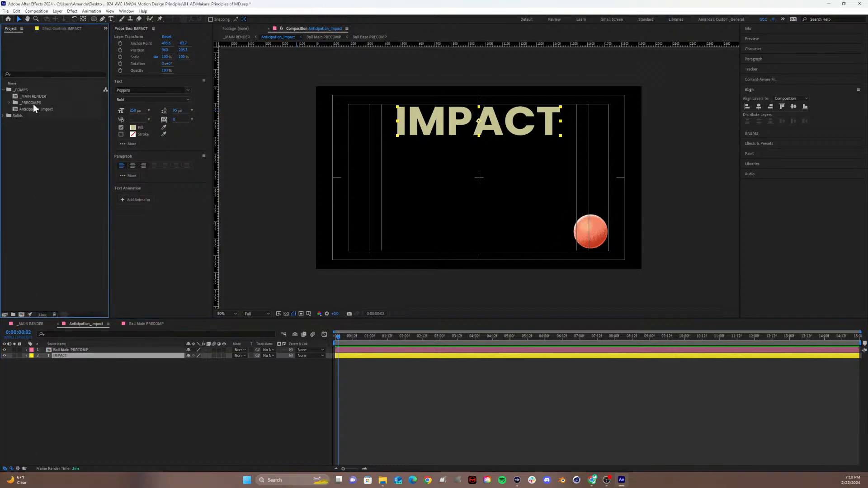
{"action": "left_click", "coordinate": [20, 90]}
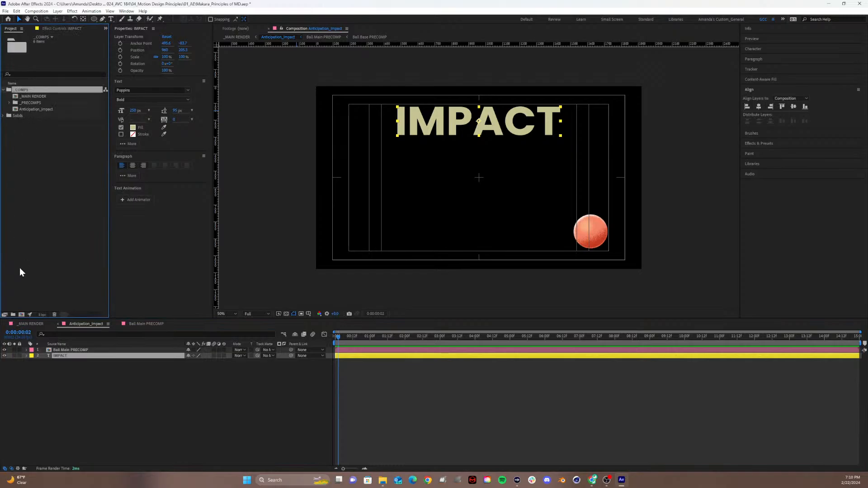
{"action": "left_click", "coordinate": [13, 314]}
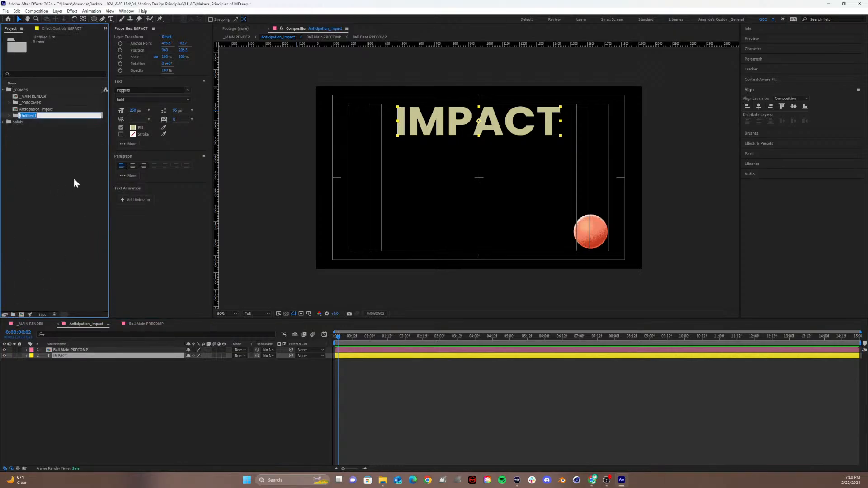
{"action": "type", "text": "Ball Comps"}
{"action": "key", "text": "BackSpace"}
{"action": "key", "text": "BackSpace"}
{"action": "key", "text": "Return"}
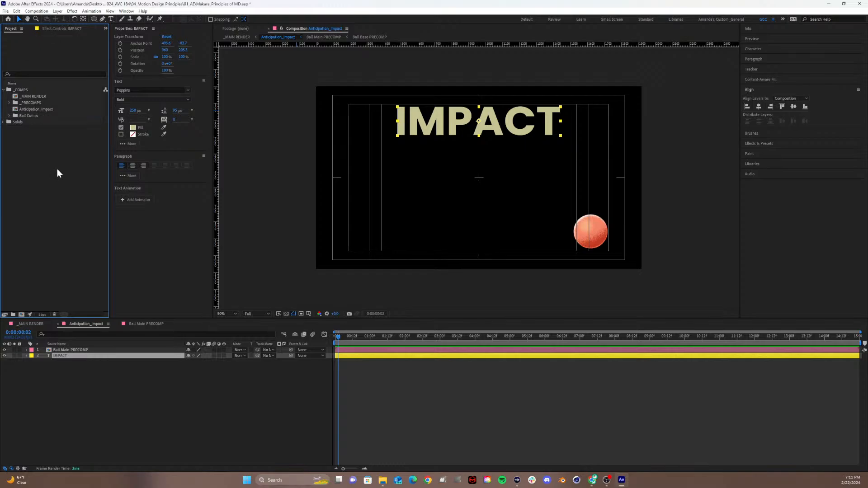
Move Ball Base PRECOMP and Ball Main PRECOMP from _PRECOMPS into the Ball Comps folder, then collapse _PRECOMPS and expand Ball Comps.
{"action": "left_click", "coordinate": [9, 103]}
{"action": "left_click", "coordinate": [32, 109]}
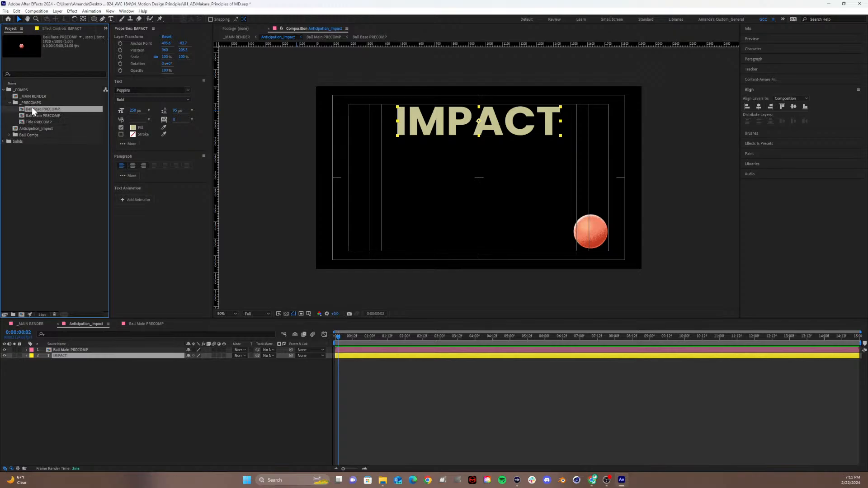
{"action": "left_click", "coordinate": [31, 115], "text": "shift"}
{"action": "left_click_drag", "start_coordinate": [31, 113], "coordinate": [27, 133]}
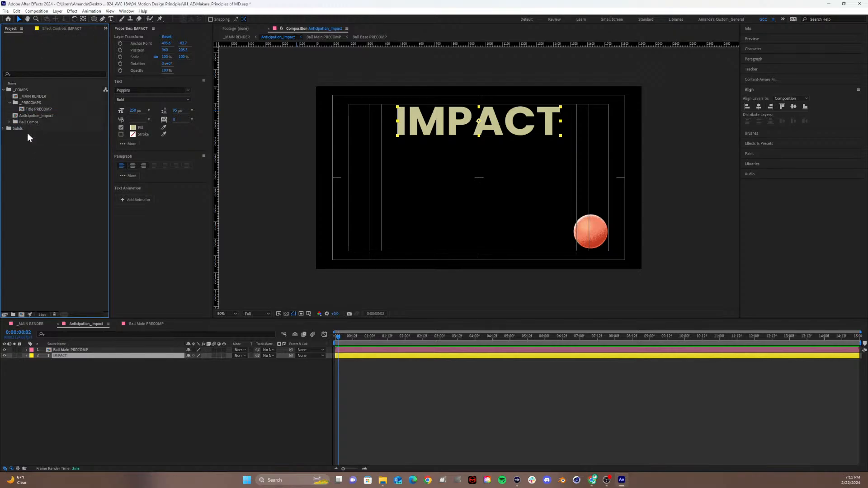
{"action": "left_click", "coordinate": [9, 102]}
{"action": "left_click", "coordinate": [9, 116]}
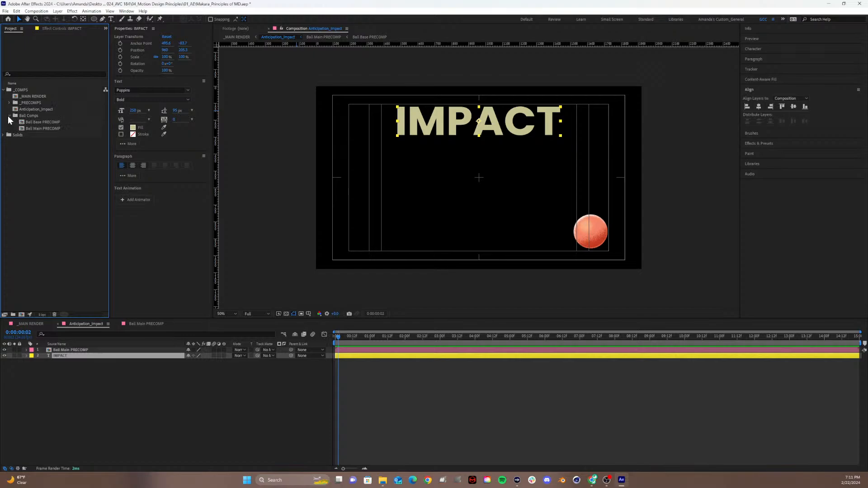
Duplicate Ball Main PRECOMP within the Ball Comps folder of the project.
{"action": "left_click", "coordinate": [34, 128]}
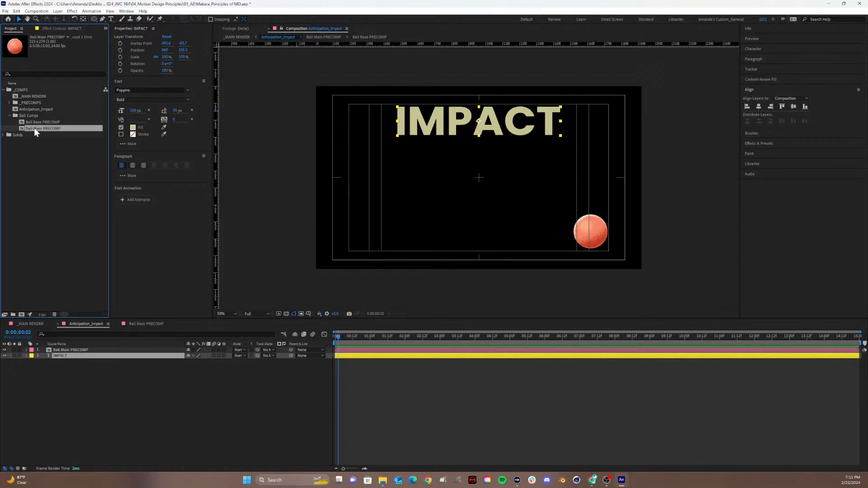
{"action": "left_click", "coordinate": [64, 164]}
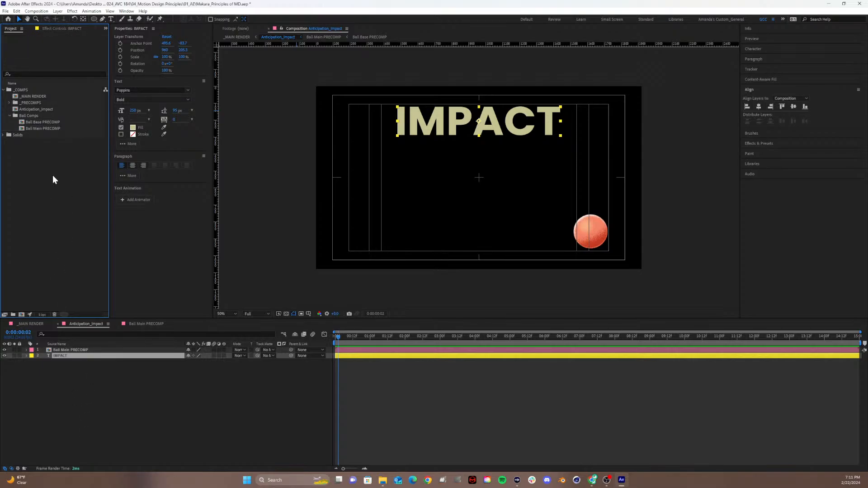
{"action": "left_click", "coordinate": [25, 129]}
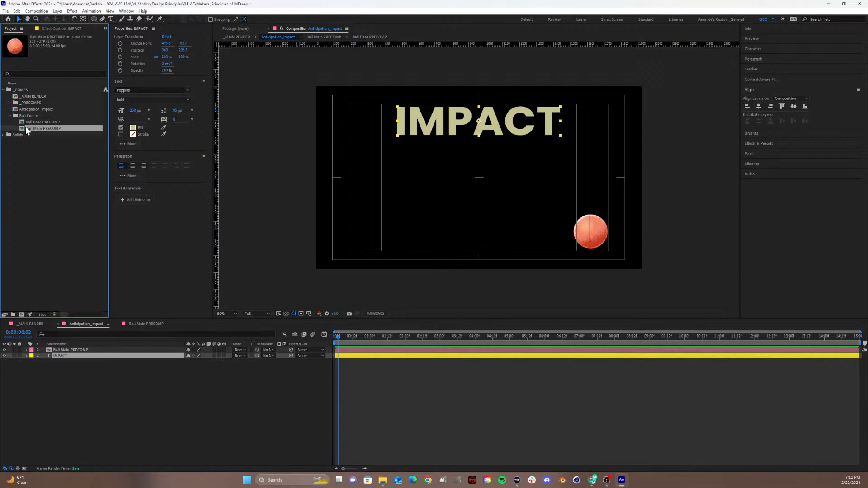
{"action": "key", "text": "ctrl+d"}
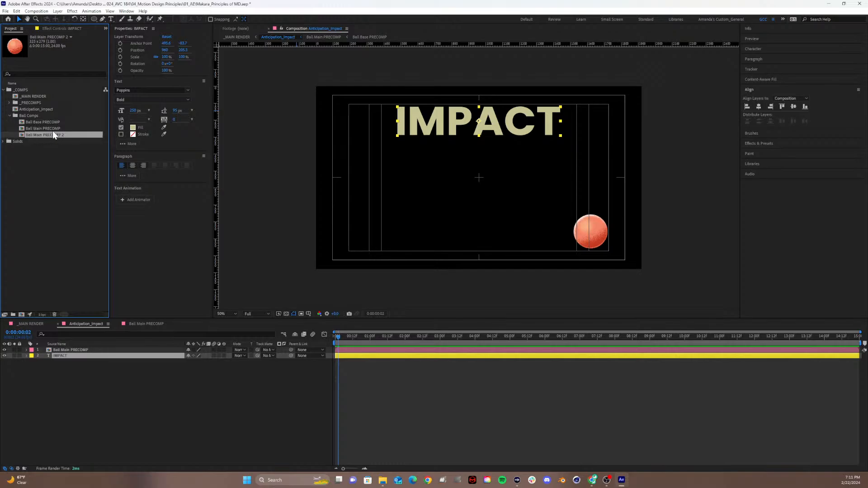
Rename the duplicated Ball Main comp as Projectile Main PRECOMP.
{"action": "key", "text": "Return"}
{"action": "left_click", "coordinate": [42, 134]}
{"action": "key", "text": "BackSpace"}
{"action": "key", "text": "BackSpace"}
{"action": "key", "text": "BackSpace"}
{"action": "key", "text": "BackSpace"}
{"action": "key", "text": "BackSpace"}
{"action": "type", "text": "Project"}
{"action": "key", "text": "BackSpace"}
{"action": "type", "text": "ile"}
{"action": "left_click", "coordinate": [50, 174]}
Add Projectile Main PRECOMP above the other layers, place it in the frame's lower-left corner, and lower Ball Main PRECOMP to the same height.
{"action": "left_click_drag", "start_coordinate": [22, 134], "coordinate": [37, 351]}
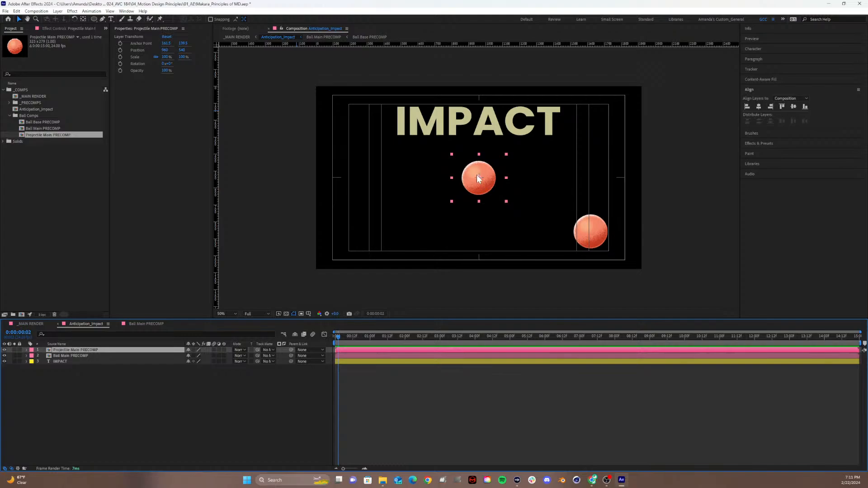
{"action": "left_click_drag", "start_coordinate": [475, 175], "coordinate": [365, 235]}
{"action": "left_click", "coordinate": [594, 228]}
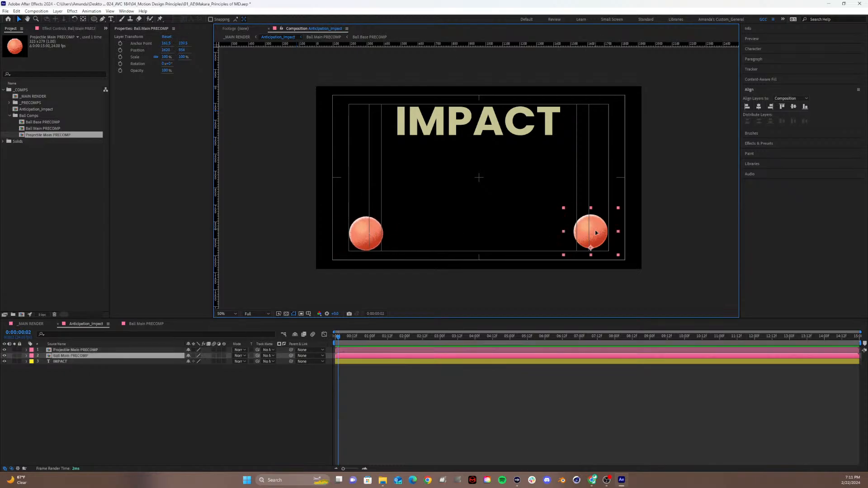
Move the Projectile Main PRECOMP layer's anchor point to the bottom edge of its ball.
{"action": "left_click", "coordinate": [360, 233]}
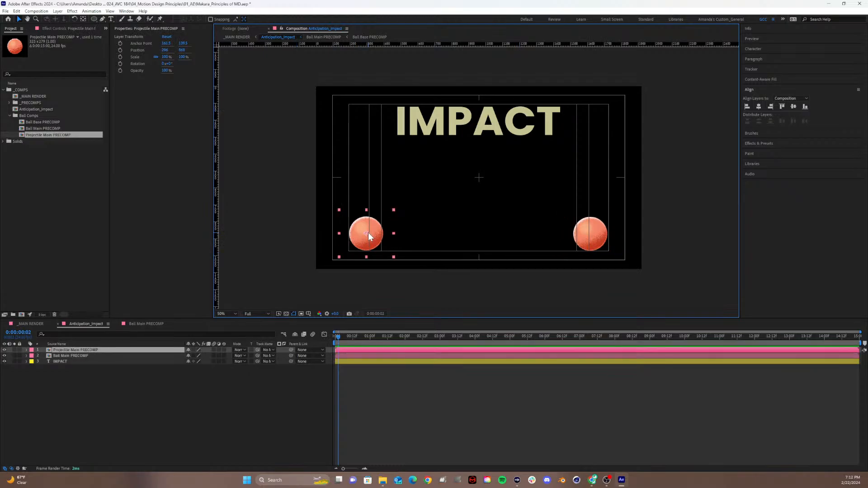
{"action": "key", "text": "y"}
{"action": "left_click_drag", "start_coordinate": [367, 232], "coordinate": [366, 249]}
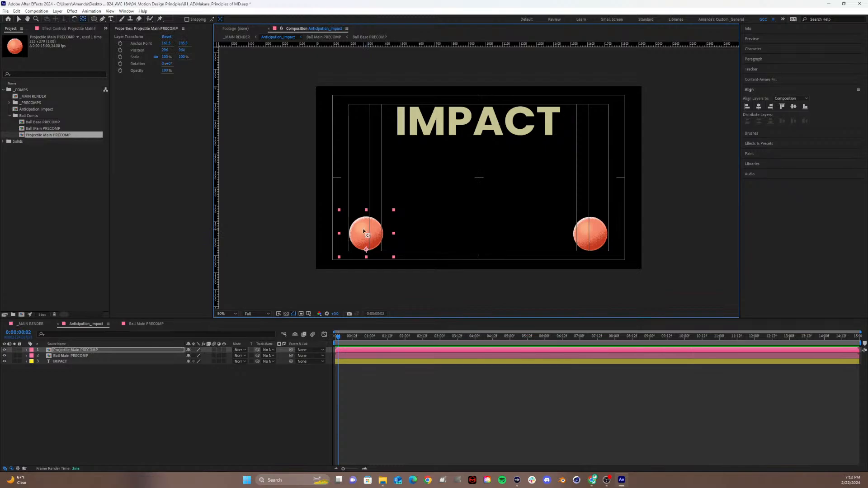
{"action": "left_click", "coordinate": [113, 441]}
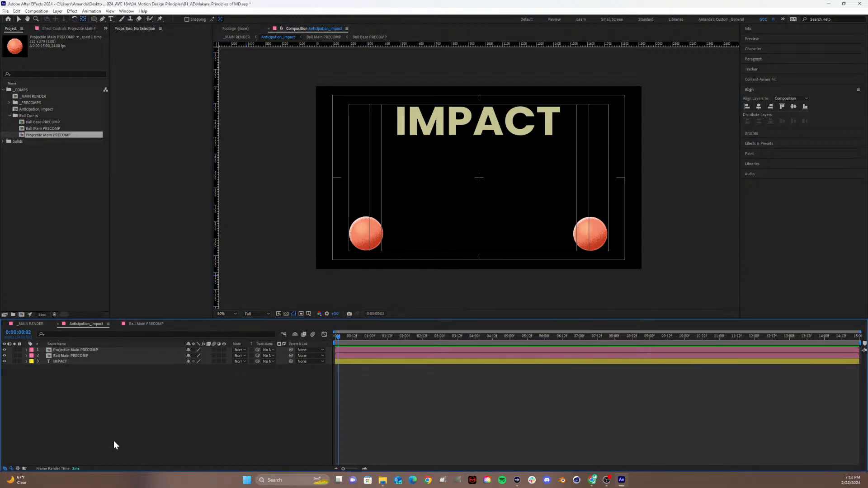
Open the Projectile Main PRECOMP comp and select its nested Ball Base PRECOMP layer.
{"action": "left_click", "coordinate": [77, 352]}
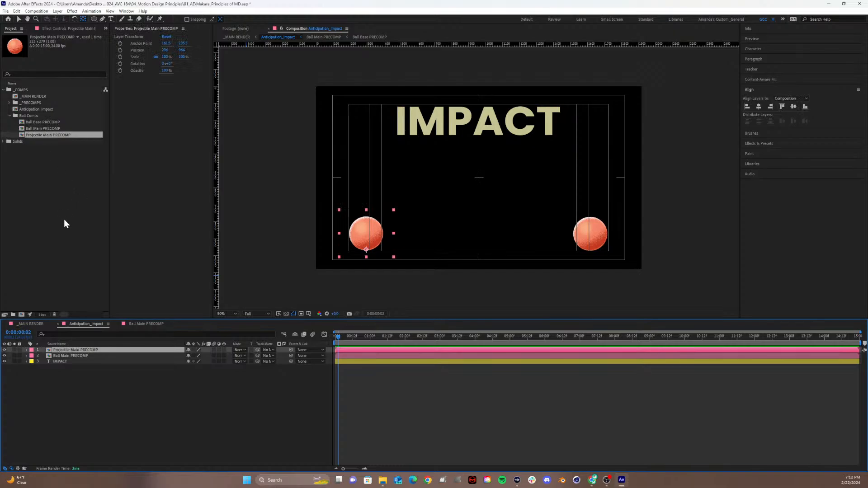
{"action": "double_click", "coordinate": [67, 350]}
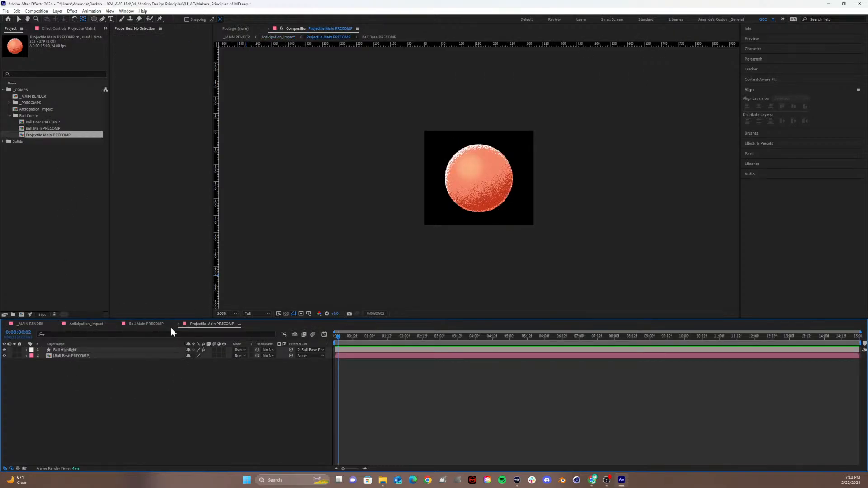
{"action": "key", "text": "comma"}
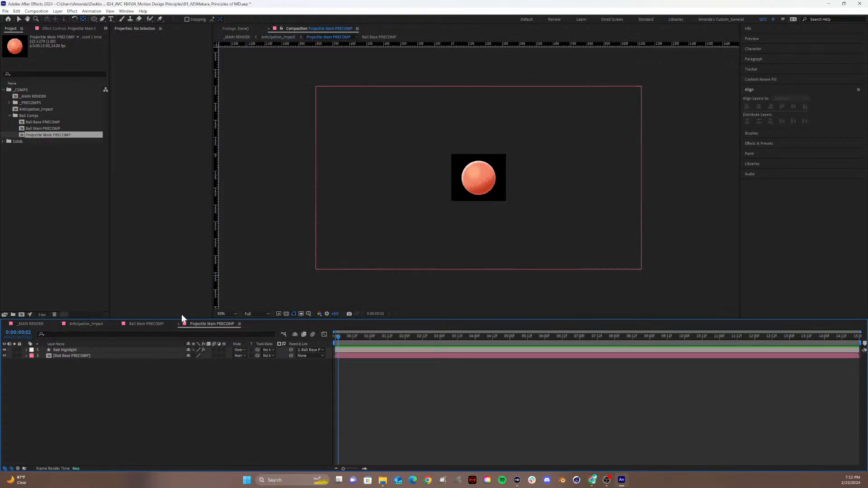
{"action": "key", "text": "period"}
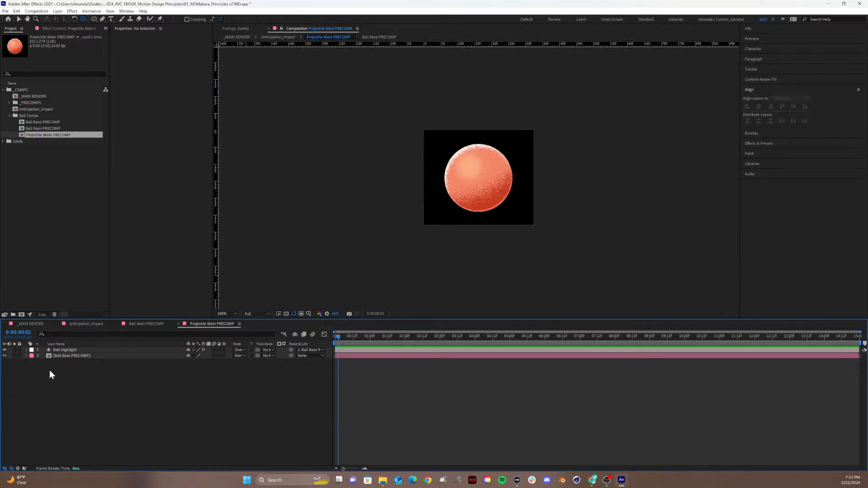
{"action": "left_click", "coordinate": [65, 356]}
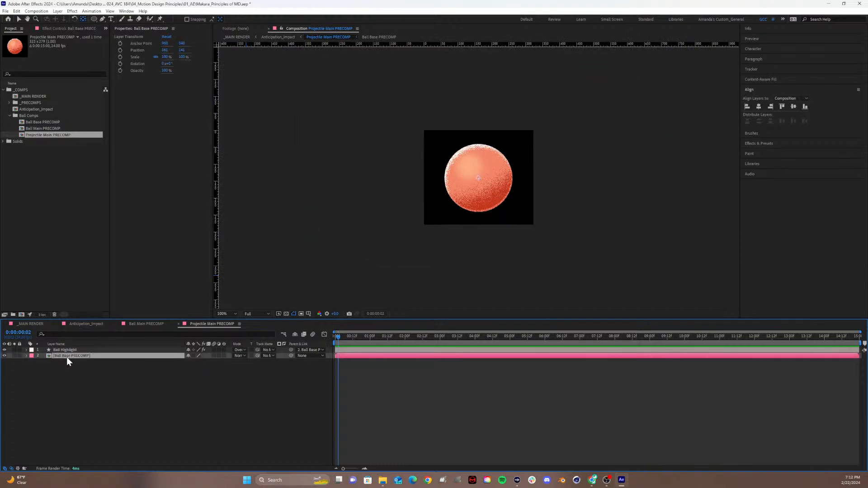
Duplicate Ball Base PRECOMP in the Ball Comps folder, check the copy's contents, and return to Projectile Main PRECOMP.
{"action": "left_click", "coordinate": [27, 123]}
{"action": "key", "text": "ctrl+d"}
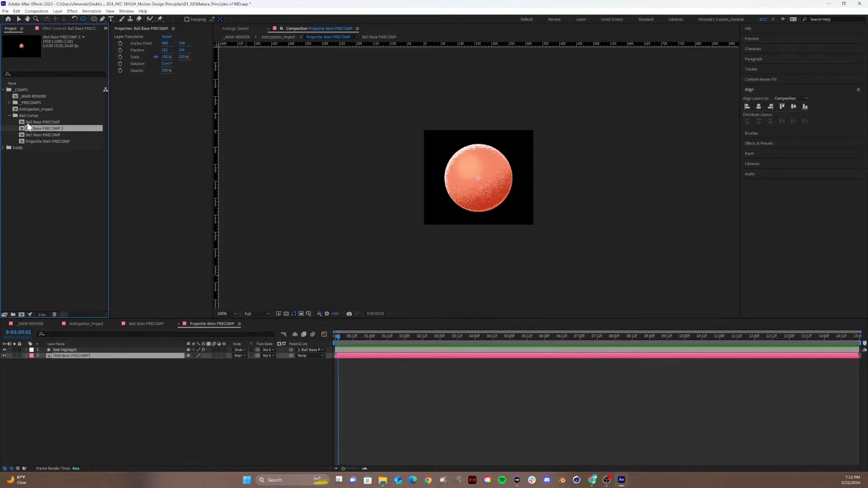
{"action": "double_click", "coordinate": [26, 129]}
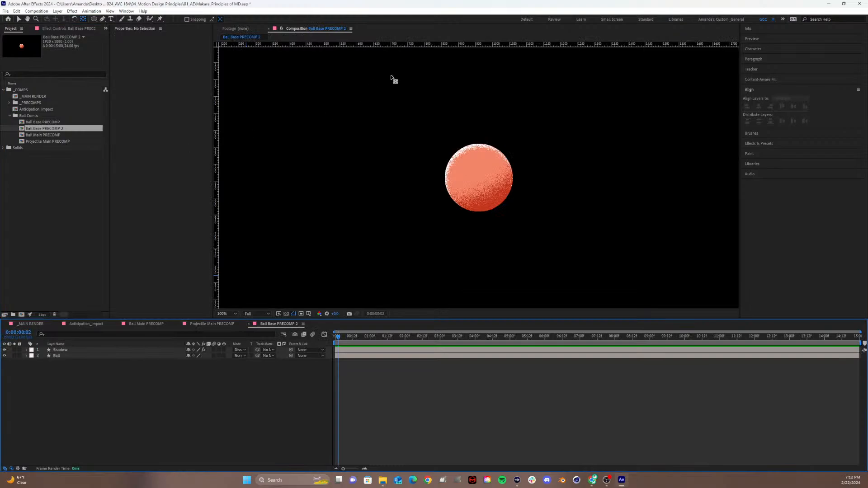
{"action": "left_click", "coordinate": [249, 323]}
Rename the duplicated Ball Base comp as Projectile Base PRECOMP.
{"action": "left_click", "coordinate": [38, 128]}
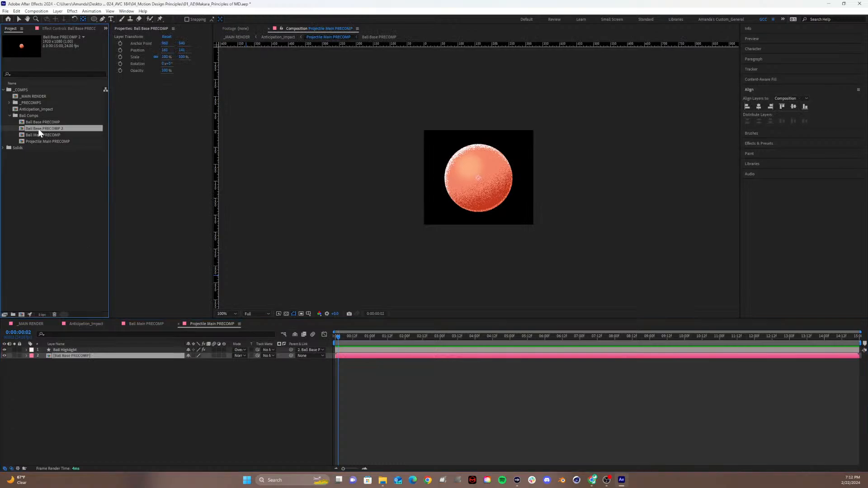
{"action": "key", "text": "Return"}
{"action": "key", "text": "BackSpace"}
{"action": "key", "text": "BackSpace"}
{"action": "key", "text": "BackSpace"}
{"action": "key", "text": "BackSpace"}
{"action": "key", "text": "BackSpace"}
{"action": "type", "text": "Projectile Base"}
{"action": "left_click", "coordinate": [46, 157]}
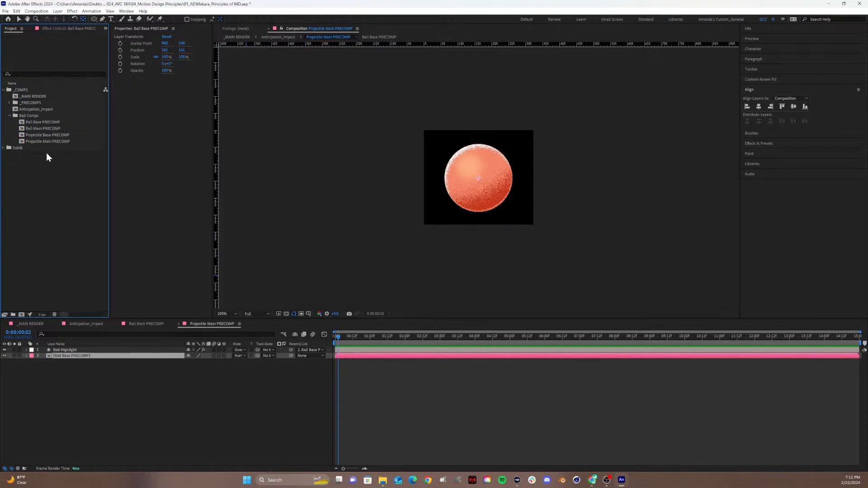
Open Projectile Base PRECOMP and change the Ball layer's fill to a light warm grey.
{"action": "double_click", "coordinate": [30, 134]}
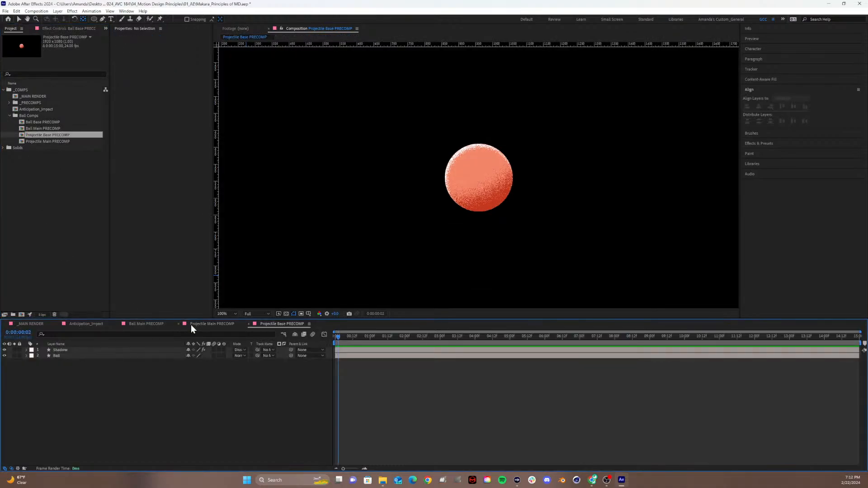
{"action": "left_click", "coordinate": [93, 356]}
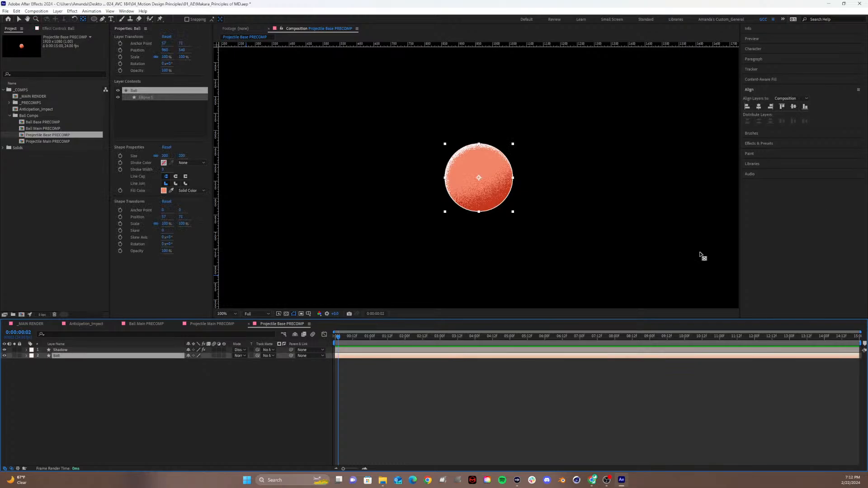
{"action": "left_click", "coordinate": [163, 190]}
{"action": "left_click", "coordinate": [284, 219]}
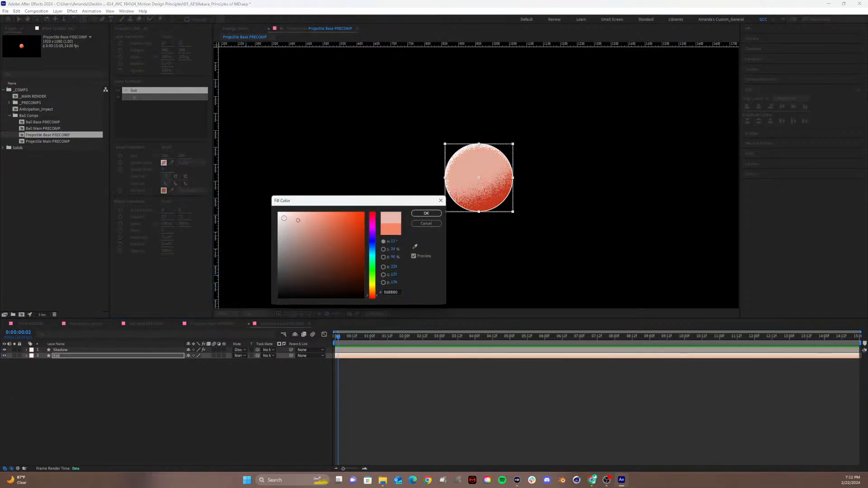
{"action": "left_click_drag", "start_coordinate": [284, 218], "coordinate": [261, 196]}
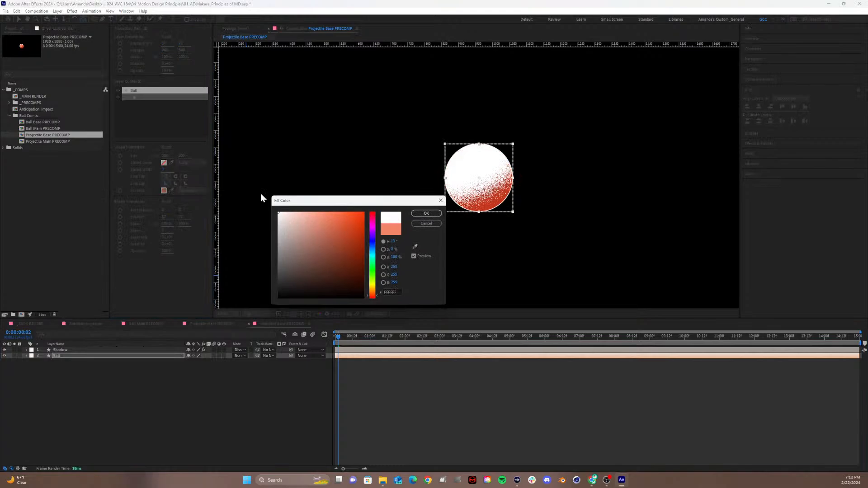
{"action": "left_click", "coordinate": [285, 224]}
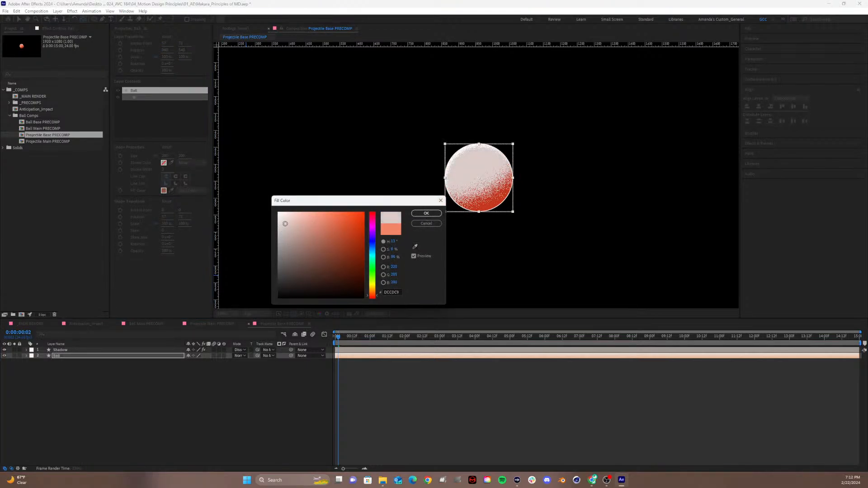
{"action": "left_click_drag", "start_coordinate": [284, 224], "coordinate": [281, 233]}
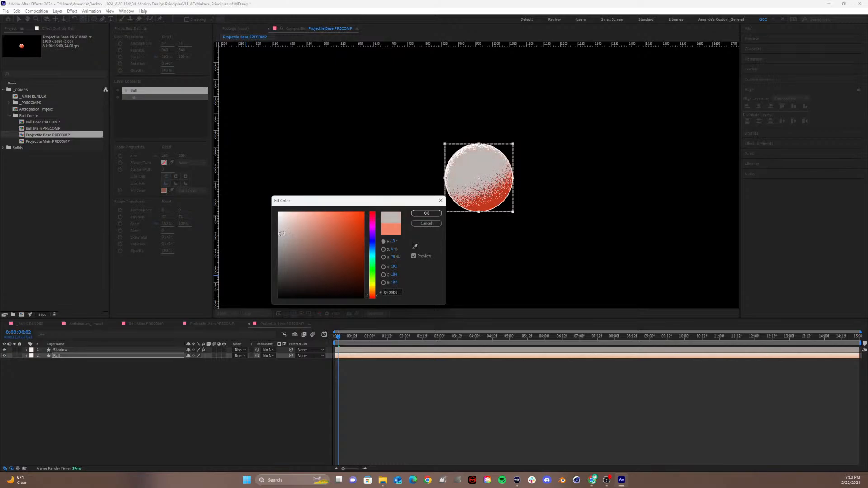
{"action": "left_click", "coordinate": [425, 213]}
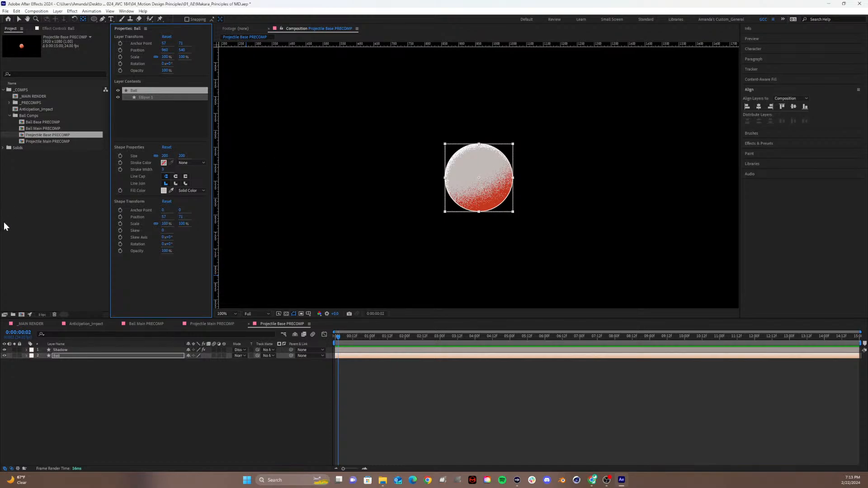
Sample the ball's grey as the Shadow layer's fill, and darken it to the muted purple-grey 726873.
{"action": "left_click", "coordinate": [60, 350]}
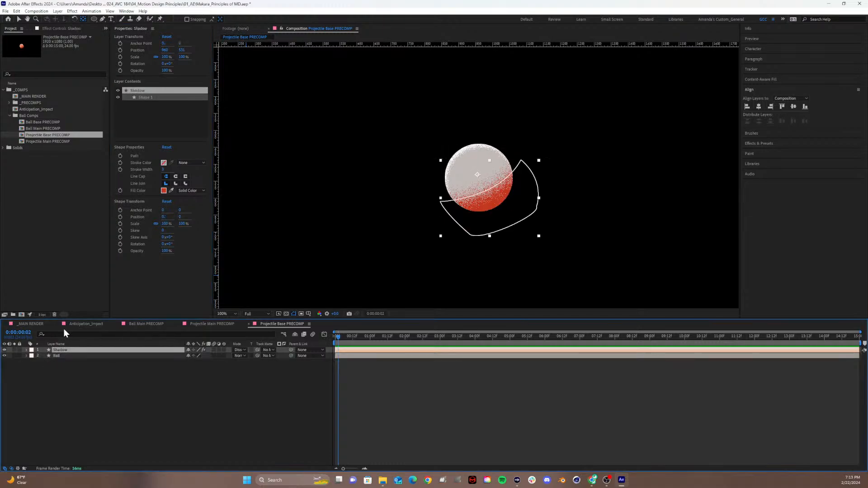
{"action": "left_click", "coordinate": [172, 189]}
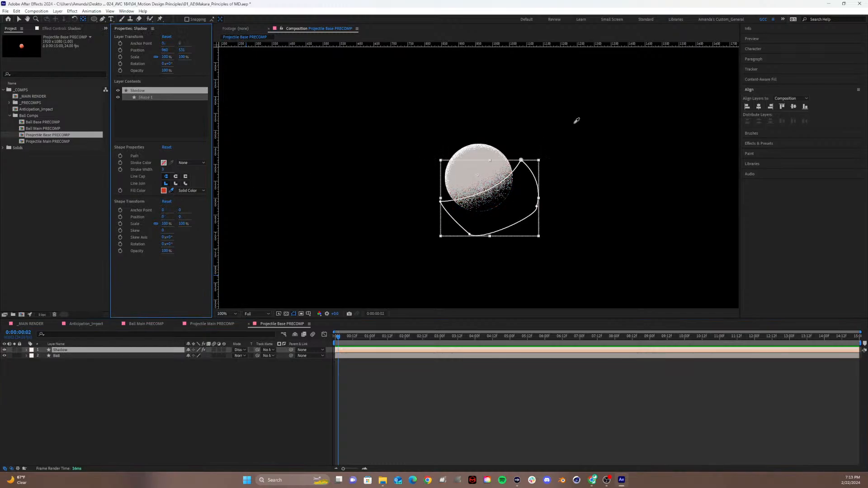
{"action": "left_click", "coordinate": [491, 166]}
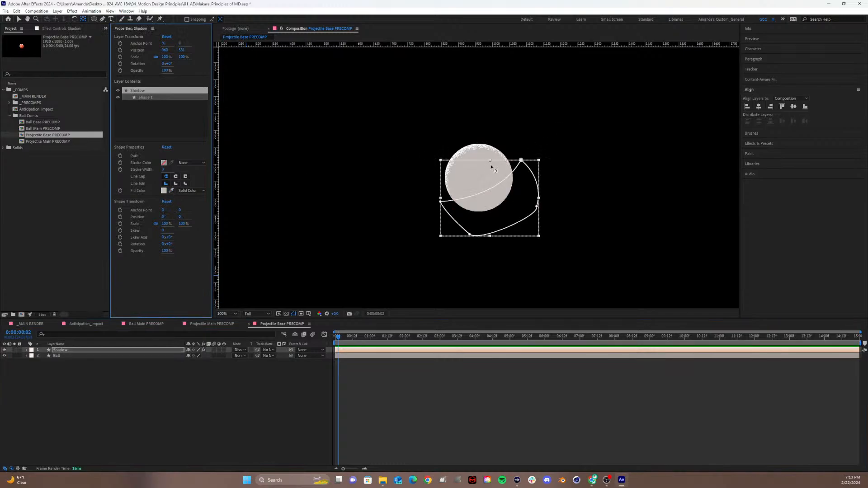
{"action": "left_click", "coordinate": [164, 191]}
{"action": "mouse_move", "coordinate": [278, 245]}
{"action": "left_mouse_down"}
{"action": "mouse_move", "coordinate": [277, 255]}
{"action": "mouse_move", "coordinate": [288, 257]}
{"action": "left_mouse_up"}
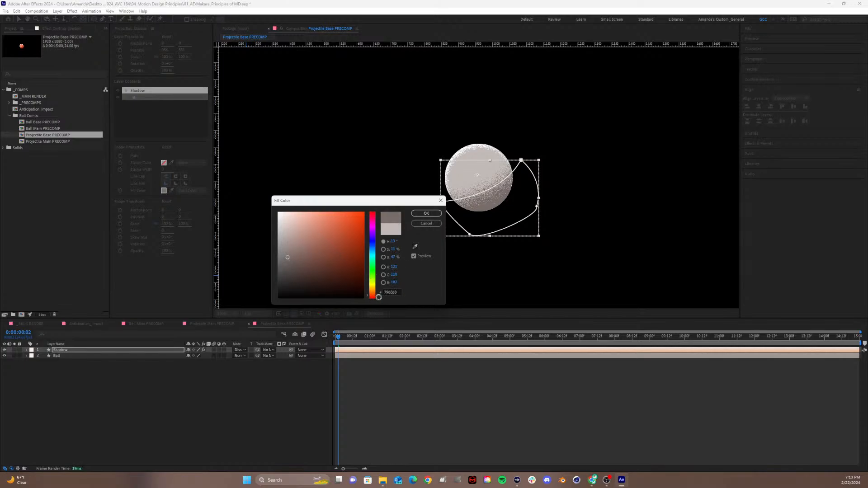
{"action": "left_click", "coordinate": [375, 297]}
{"action": "left_click_drag", "start_coordinate": [375, 295], "coordinate": [374, 231]}
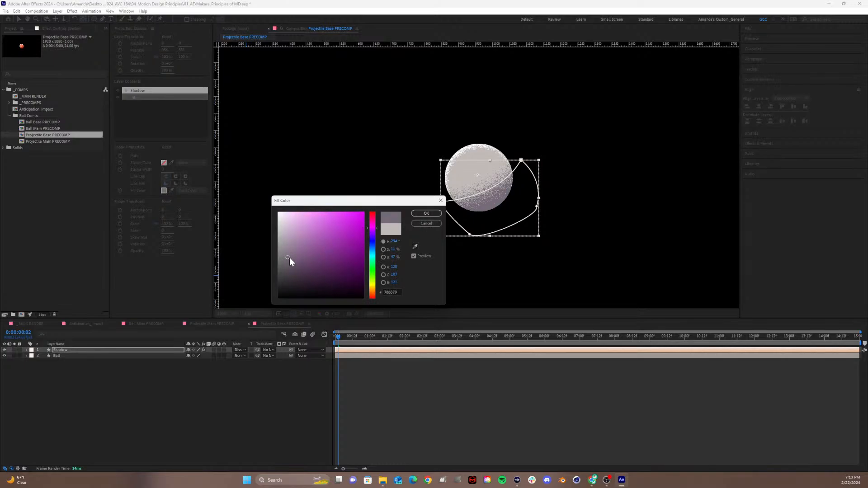
{"action": "left_click_drag", "start_coordinate": [288, 258], "coordinate": [285, 259]}
{"action": "left_click", "coordinate": [423, 217]}
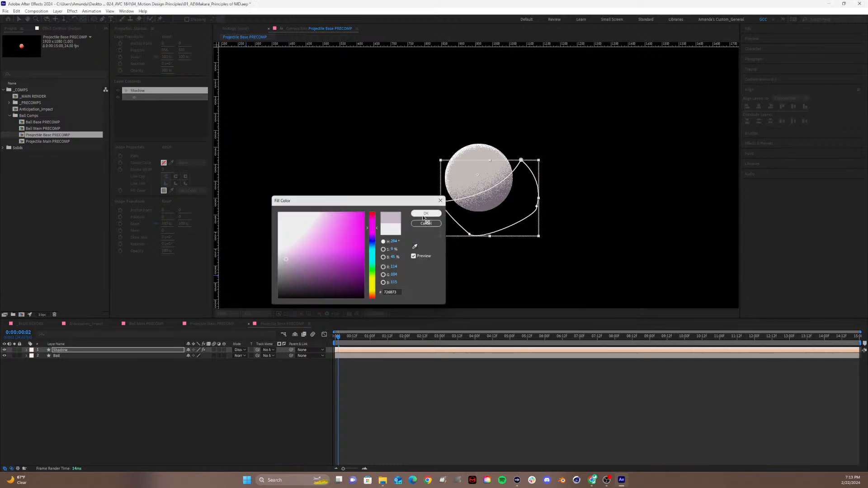
Expand the Ball layer's Inner Shadow style and set its color to the grey sampled from the ball.
{"action": "left_click", "coordinate": [84, 355]}
{"action": "left_click", "coordinate": [26, 356]}
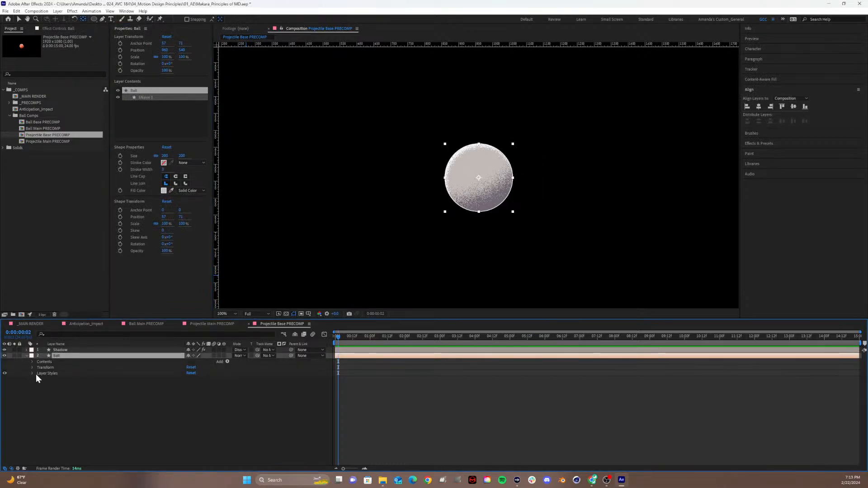
{"action": "left_click", "coordinate": [32, 373]}
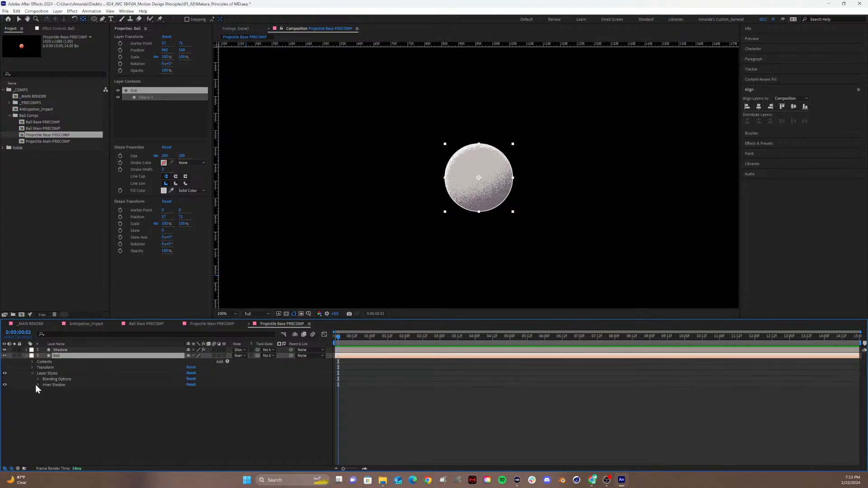
{"action": "left_click", "coordinate": [36, 384]}
{"action": "left_click", "coordinate": [201, 397]}
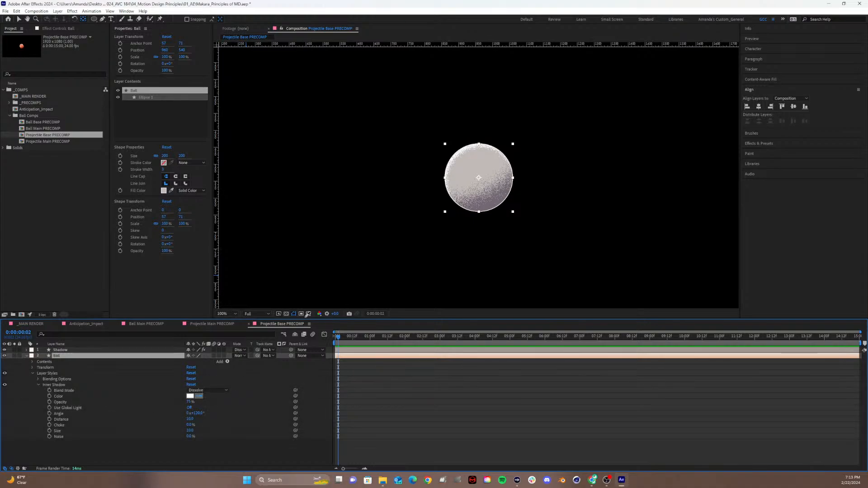
{"action": "left_click", "coordinate": [468, 164]}
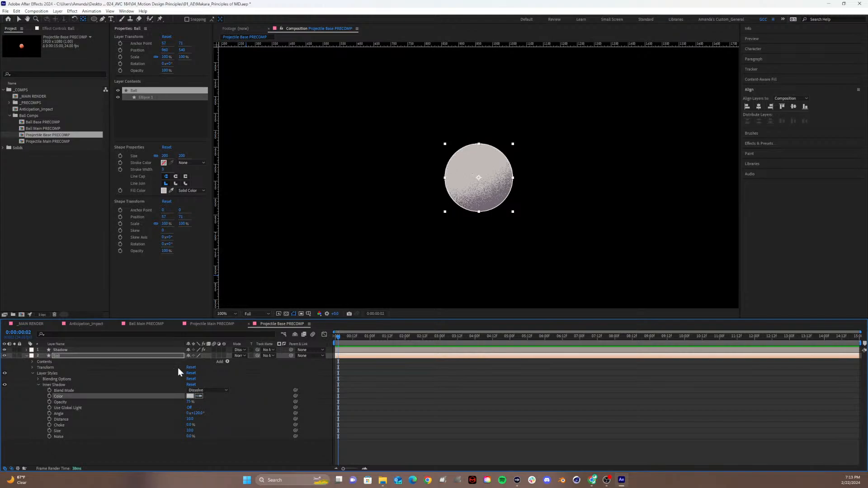
Change the Ball layer's Inner Shadow color to the near-white lavender FDF5FF and slightly reduce the shadow's angle.
{"action": "left_click", "coordinate": [189, 395]}
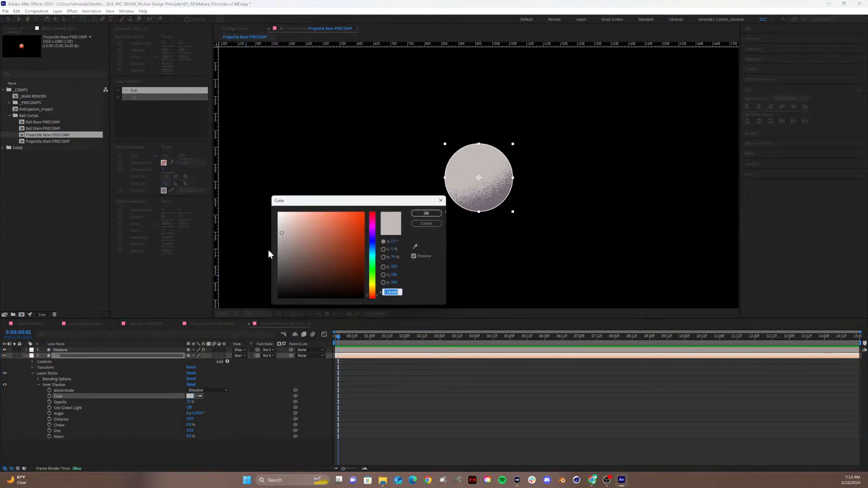
{"action": "left_click", "coordinate": [373, 230]}
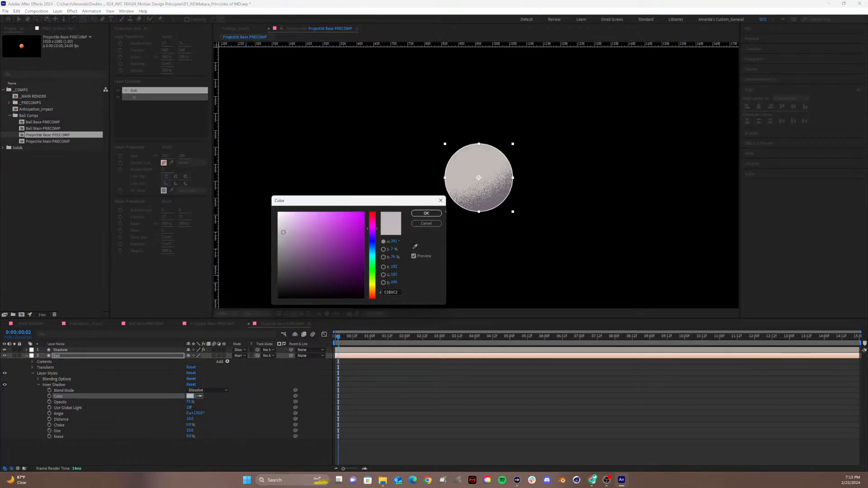
{"action": "left_click_drag", "start_coordinate": [283, 235], "coordinate": [283, 228]}
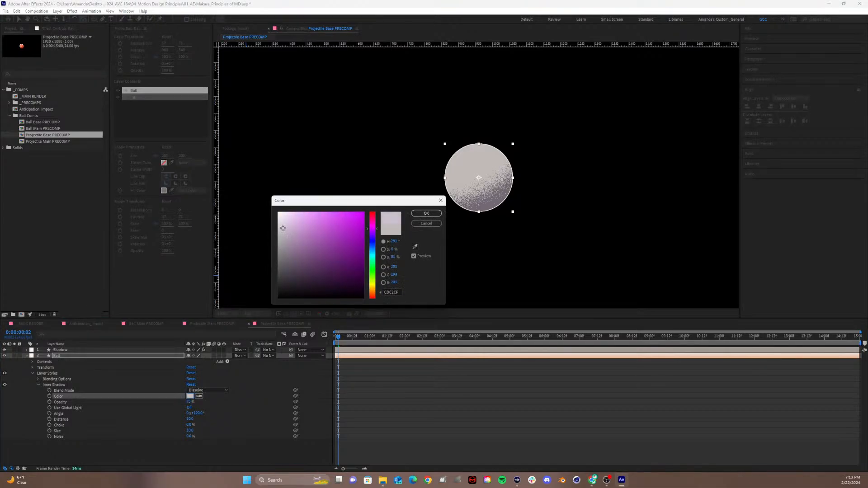
{"action": "left_click", "coordinate": [425, 214]}
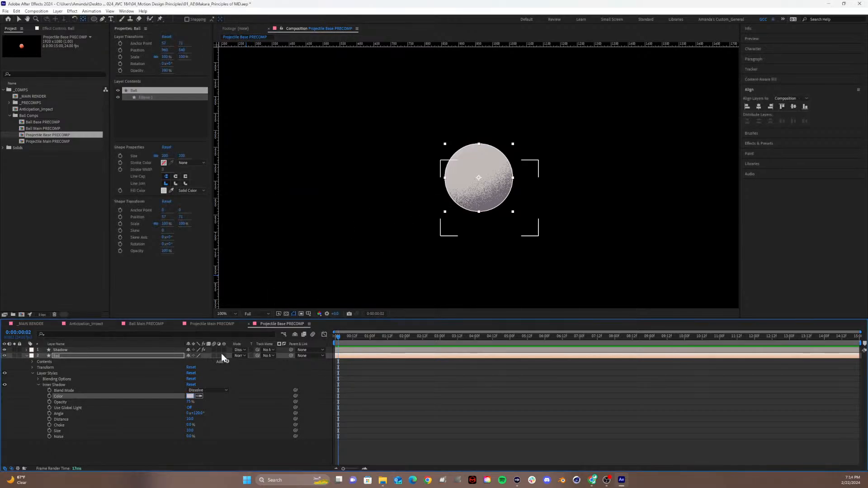
{"action": "left_click", "coordinate": [190, 396]}
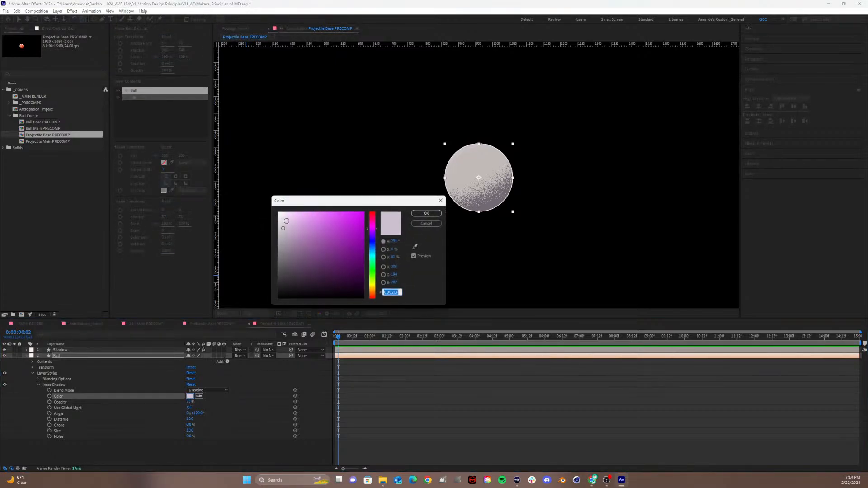
{"action": "left_click", "coordinate": [282, 213]}
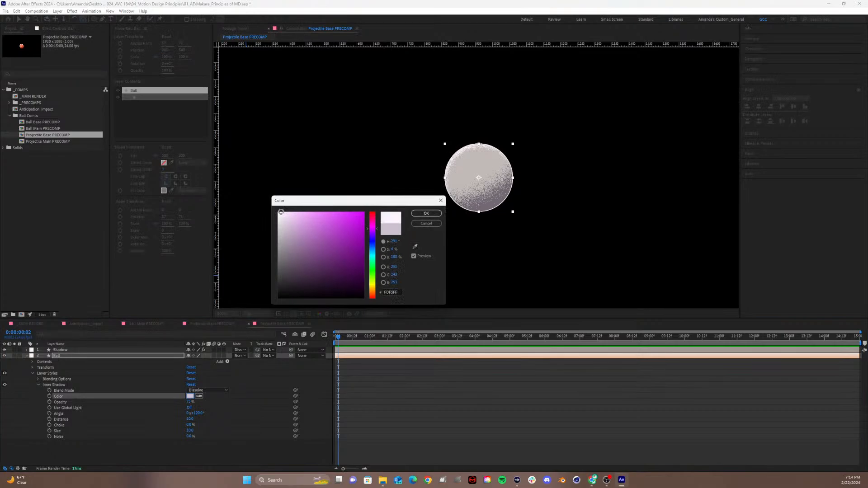
{"action": "left_click", "coordinate": [425, 214]}
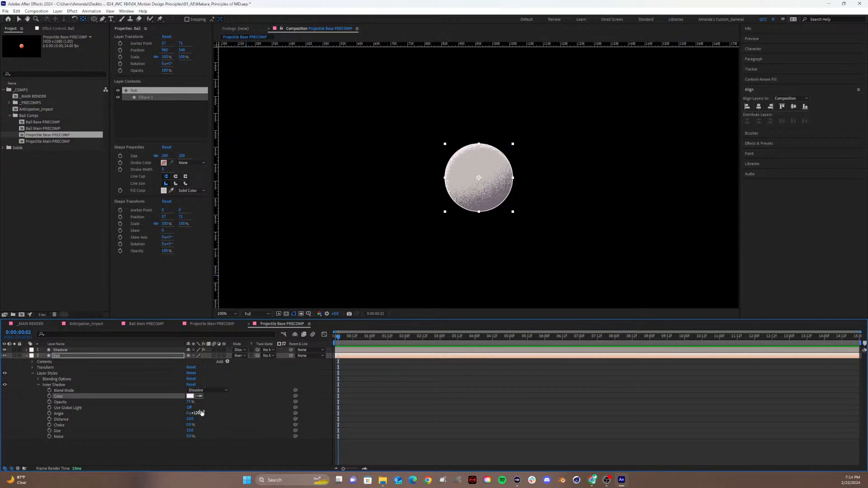
{"action": "left_click_drag", "start_coordinate": [197, 413], "coordinate": [193, 416]}
Collapse the Ball layer's properties and rotate the Shadow layer by about 13° so the shading sits lower on the ball.
{"action": "left_click", "coordinate": [72, 349]}
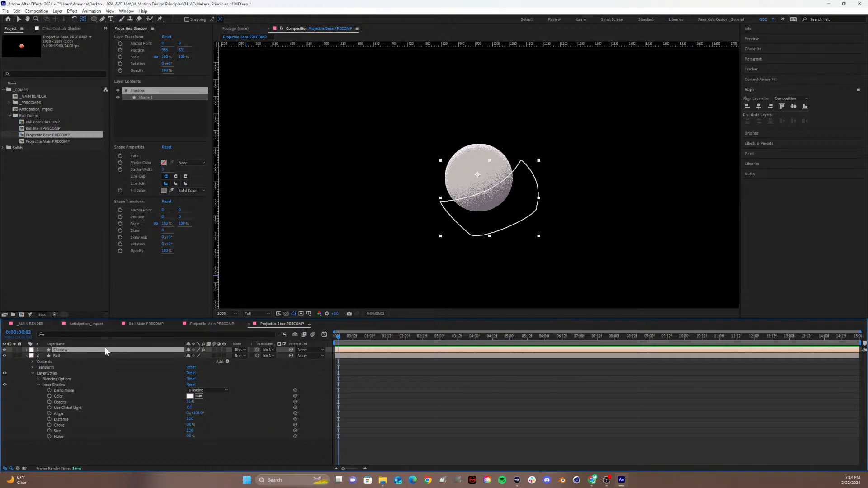
{"action": "left_click", "coordinate": [25, 356]}
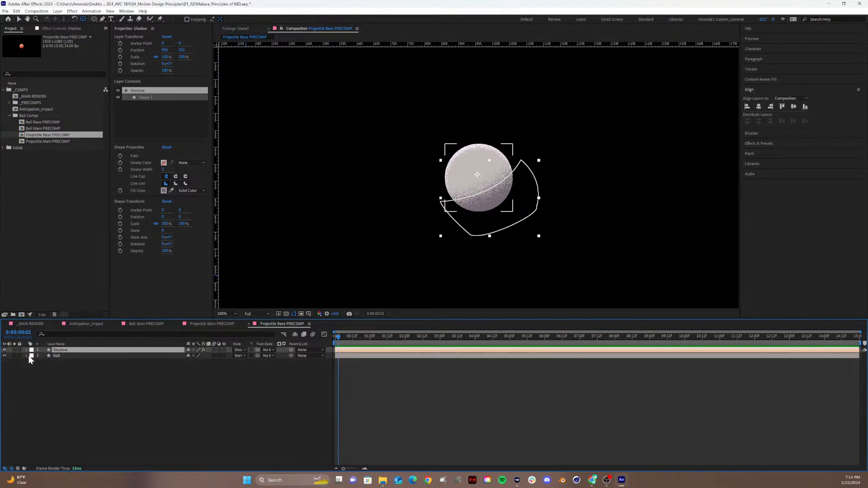
{"action": "key", "text": "r"}
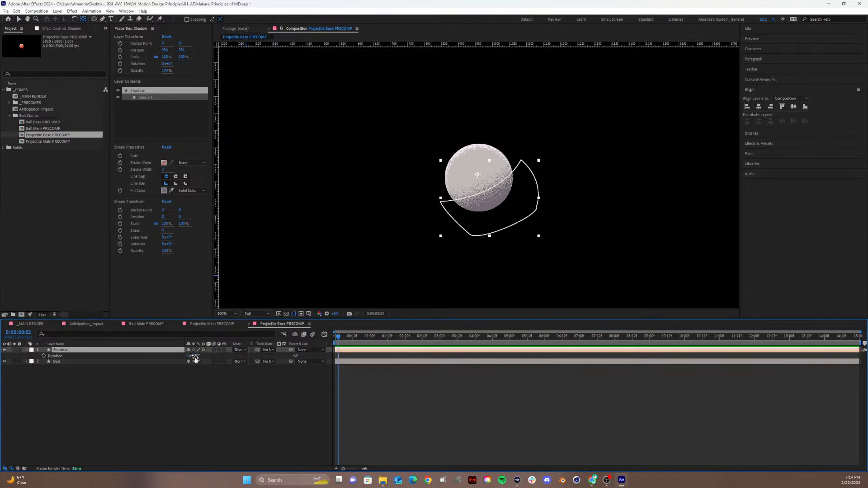
{"action": "left_click_drag", "start_coordinate": [195, 359], "coordinate": [203, 361]}
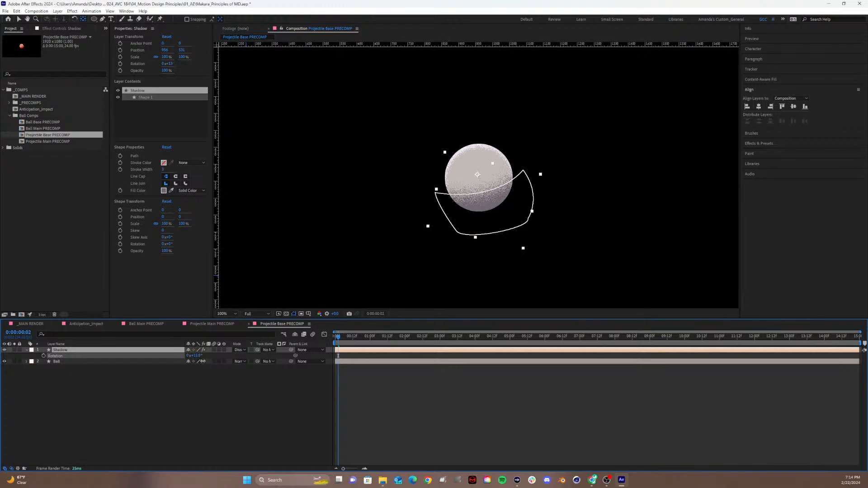
{"action": "left_click", "coordinate": [167, 429]}
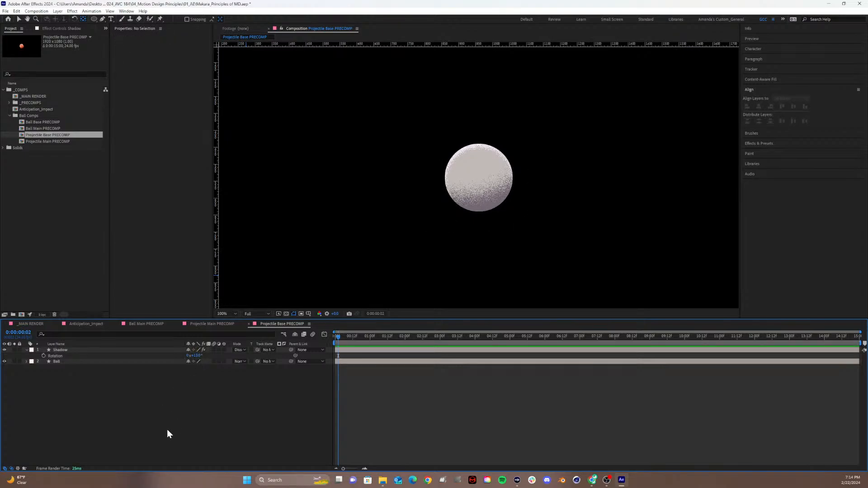
Close Projectile Base PRECOMP and, in Projectile Main PRECOMP, replace the Ball Base PRECOMP layer with Projectile Base PRECOMP.
{"action": "left_click", "coordinate": [248, 323]}
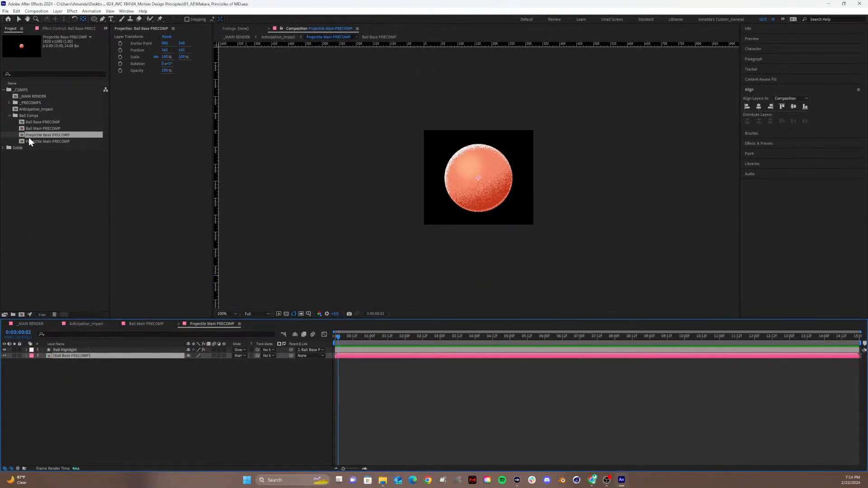
{"action": "left_click", "coordinate": [85, 385]}
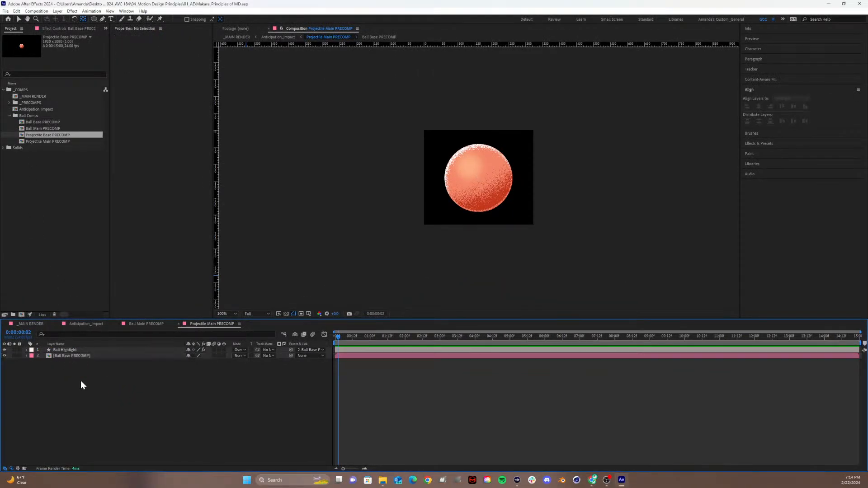
{"action": "left_click", "coordinate": [56, 356]}
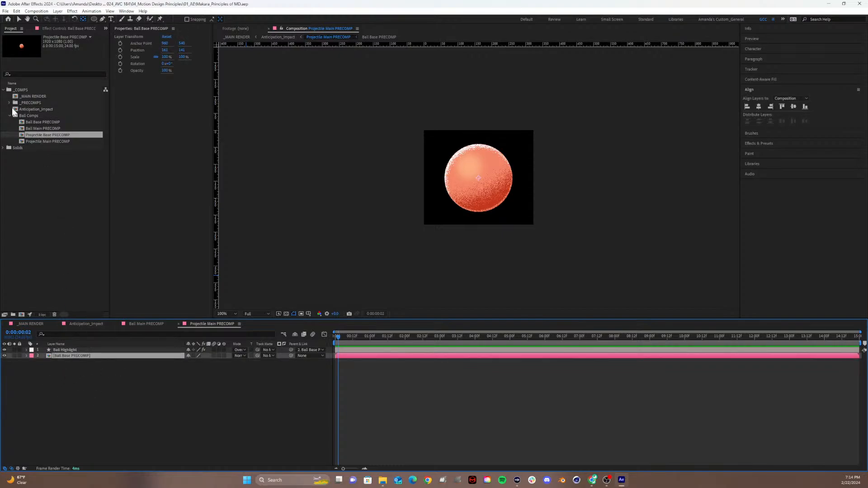
{"action": "left_click", "coordinate": [45, 135]}
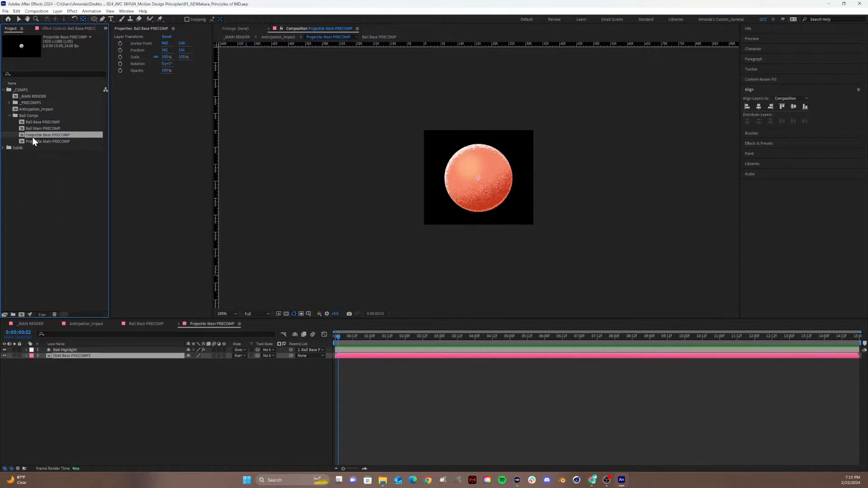
{"action": "mouse_move", "coordinate": [33, 137]}
{"action": "left_mouse_down"}
{"action": "mouse_move", "coordinate": [69, 310]}
{"action": "mouse_move", "coordinate": [66, 358]}
{"action": "mouse_move", "coordinate": [77, 245]}
{"action": "mouse_move", "coordinate": [31, 134]}
{"action": "mouse_move", "coordinate": [49, 140]}
{"action": "mouse_move", "coordinate": [91, 296]}
{"action": "mouse_move", "coordinate": [73, 356]}
{"action": "left_mouse_up"}
{"action": "left_click_drag", "start_coordinate": [73, 356], "coordinate": [73, 355]}
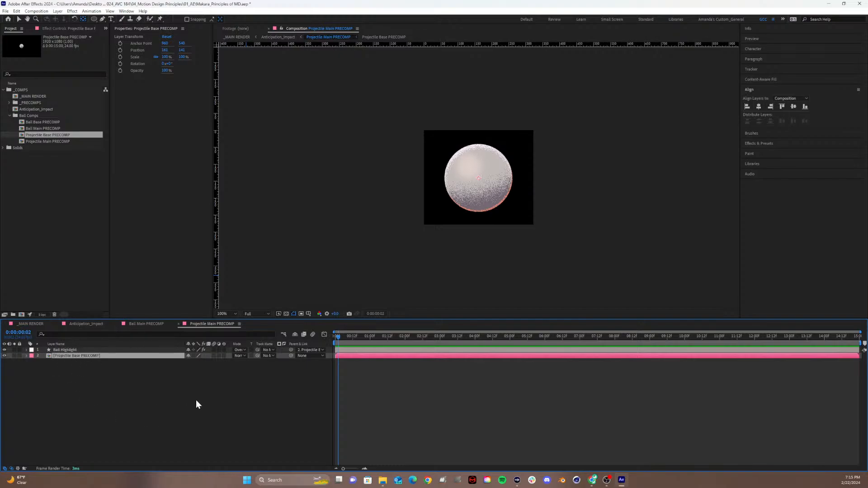
Sample the ball's grey as the Ball Highlight layer's fill, and lighten it to a near-white with a purple hue.
{"action": "left_click", "coordinate": [80, 350]}
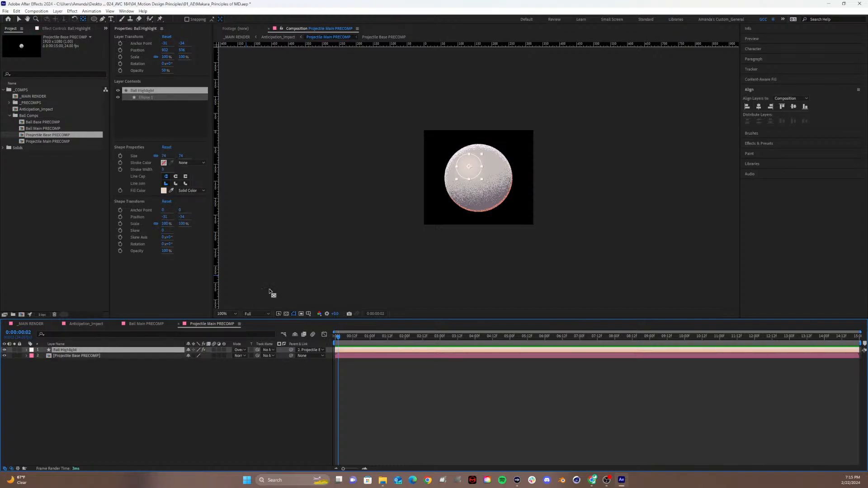
{"action": "left_click", "coordinate": [172, 191]}
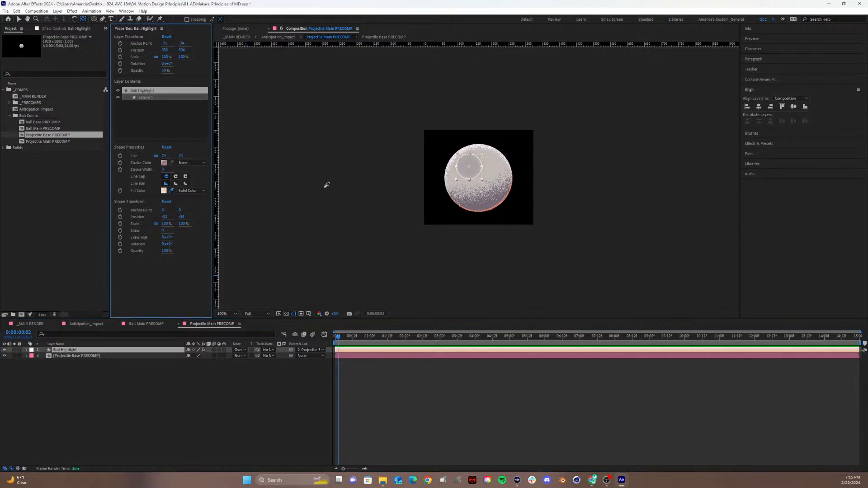
{"action": "left_click", "coordinate": [456, 173]}
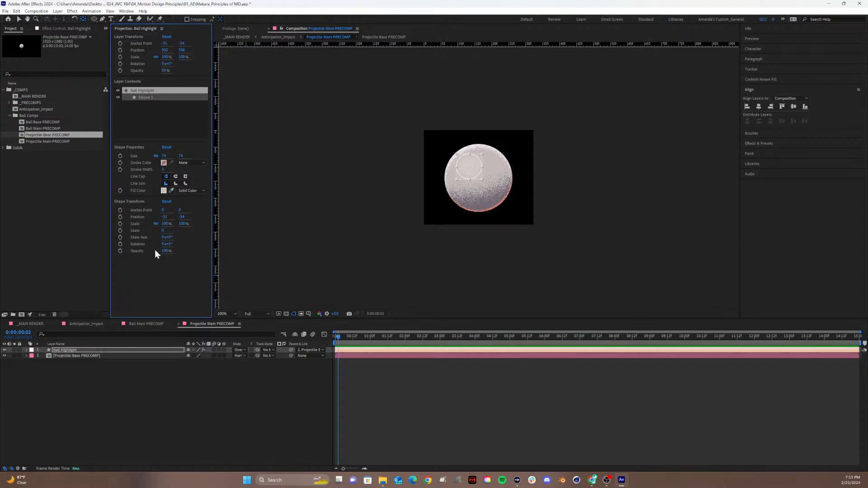
{"action": "left_click", "coordinate": [163, 191]}
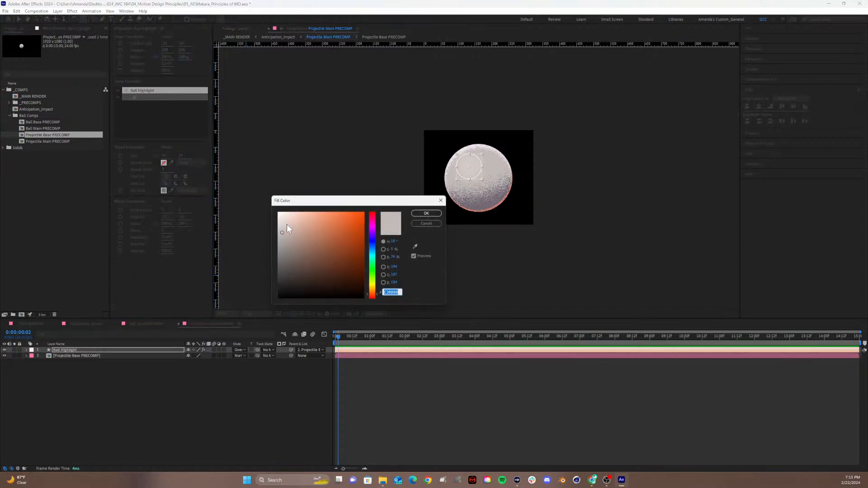
{"action": "left_click", "coordinate": [278, 214]}
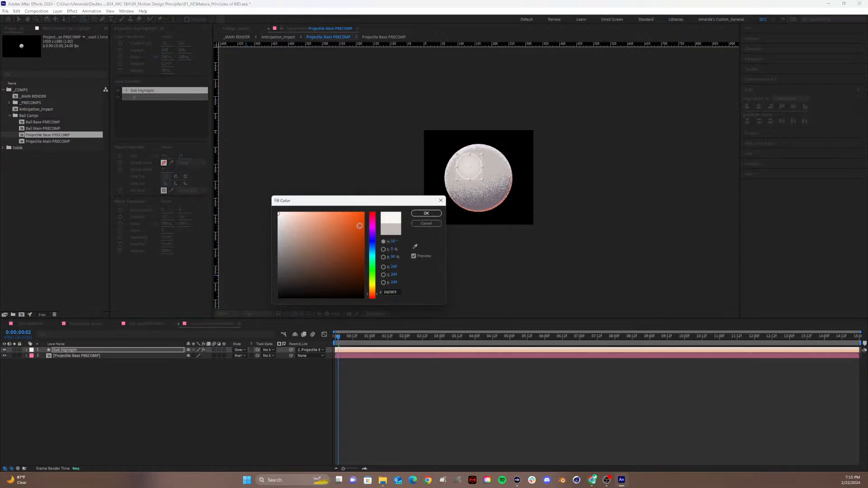
{"action": "left_click_drag", "start_coordinate": [370, 251], "coordinate": [370, 227]}
{"action": "left_click", "coordinate": [425, 214]}
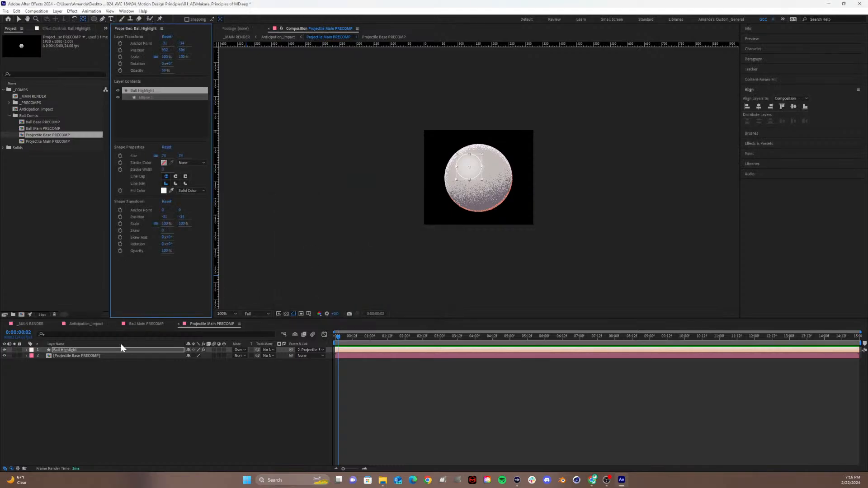
Expand the Inner Shadow style of the Projectile Base PRECOMP layer and change its orange color to a very pale lavender.
{"action": "left_click", "coordinate": [100, 355]}
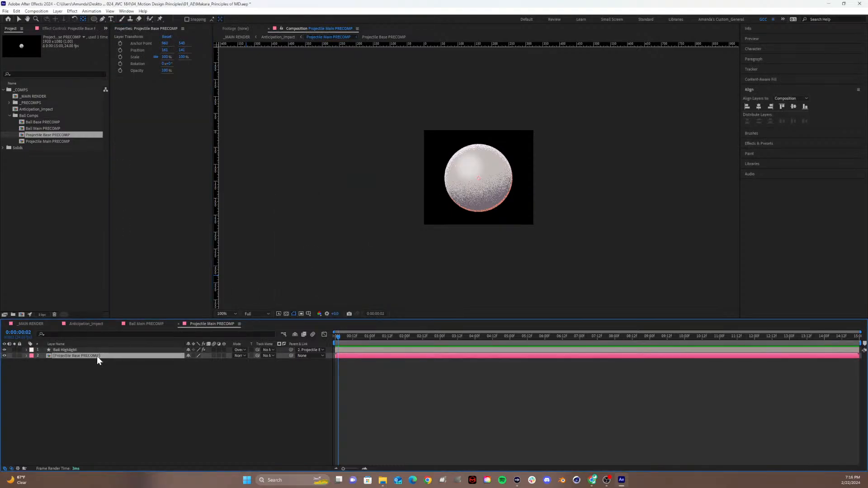
{"action": "left_click", "coordinate": [72, 27]}
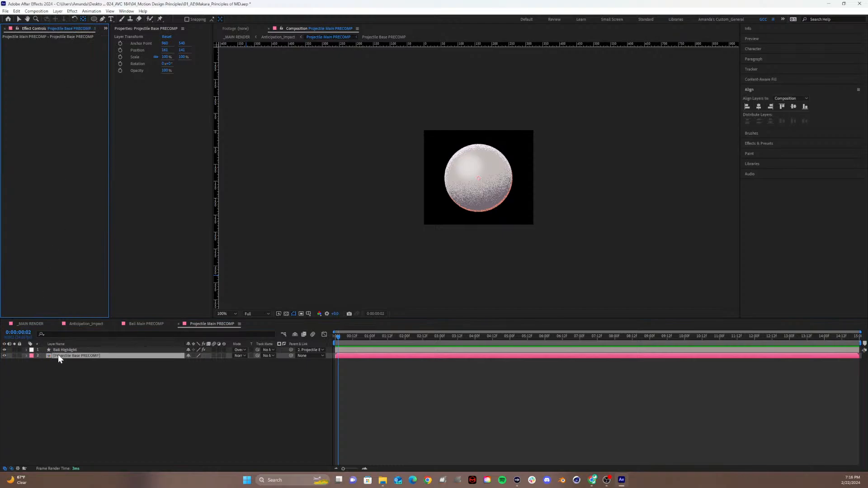
{"action": "left_click", "coordinate": [27, 355]}
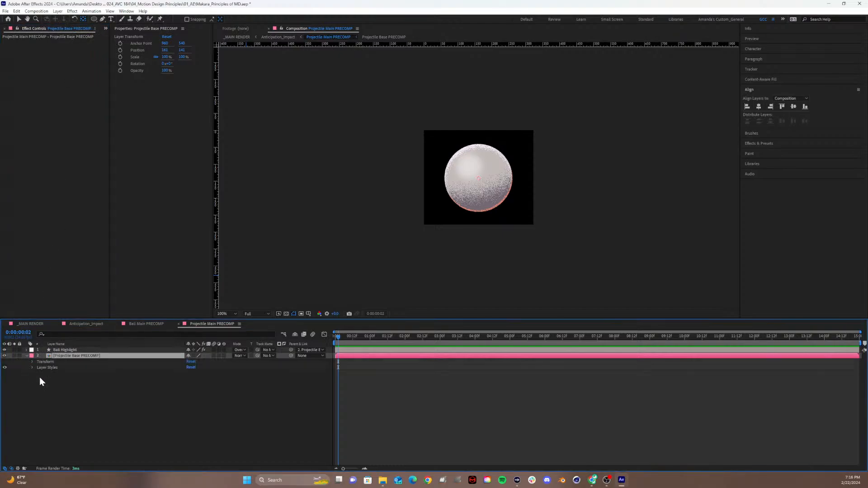
{"action": "left_click", "coordinate": [32, 367]}
{"action": "left_click", "coordinate": [68, 391]}
{"action": "left_click", "coordinate": [39, 378]}
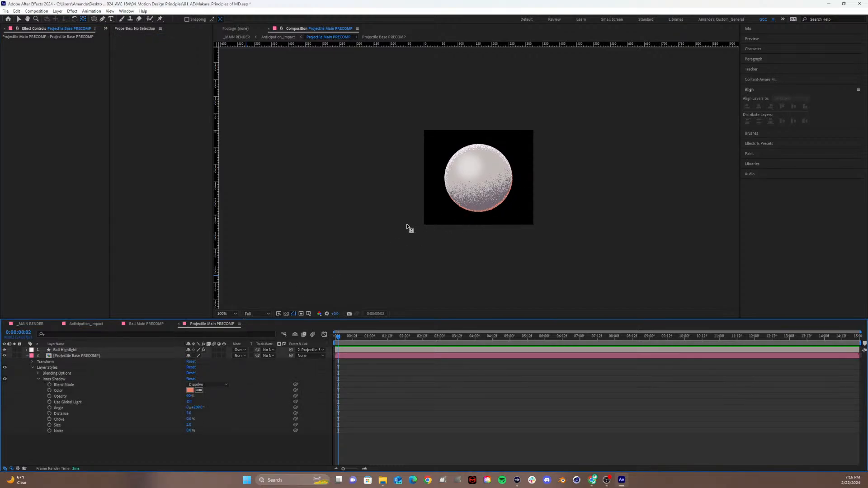
{"action": "left_click", "coordinate": [189, 390]}
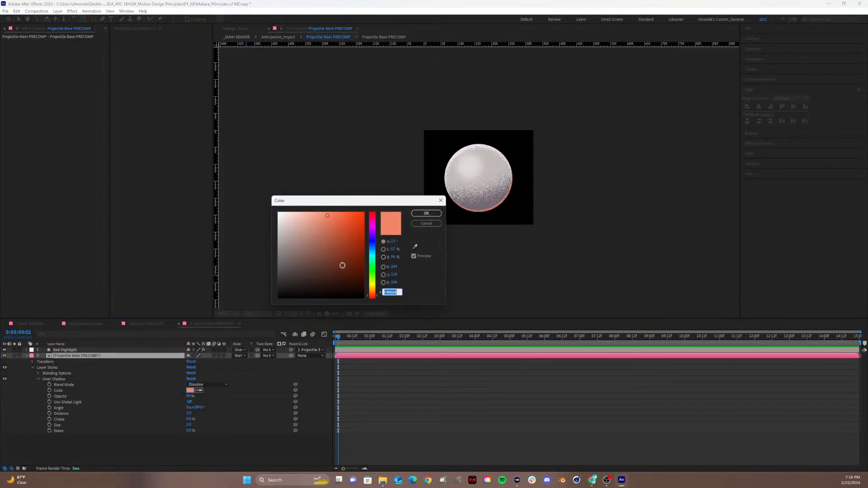
{"action": "mouse_move", "coordinate": [300, 226]}
{"action": "left_mouse_down"}
{"action": "mouse_move", "coordinate": [270, 217]}
{"action": "mouse_move", "coordinate": [317, 210]}
{"action": "mouse_move", "coordinate": [302, 211]}
{"action": "left_mouse_up"}
{"action": "left_click_drag", "start_coordinate": [374, 229], "coordinate": [373, 232]}
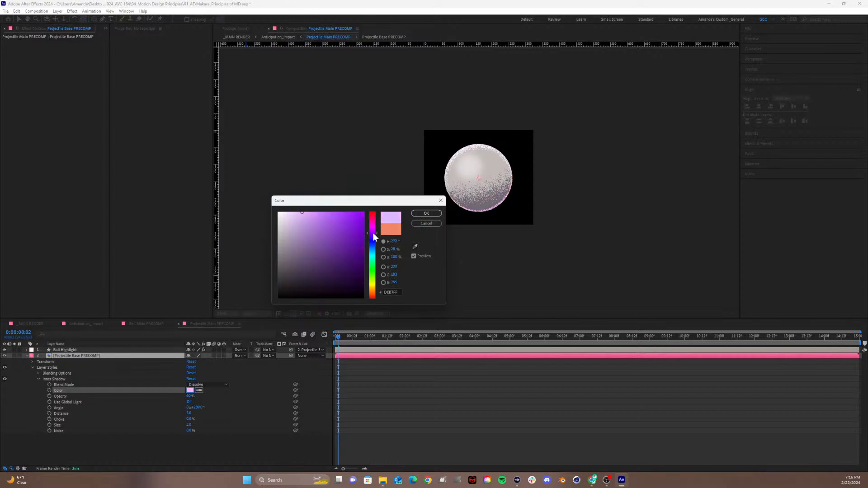
{"action": "left_click", "coordinate": [291, 212]}
{"action": "left_click_drag", "start_coordinate": [291, 212], "coordinate": [286, 215]}
{"action": "left_click", "coordinate": [424, 213]}
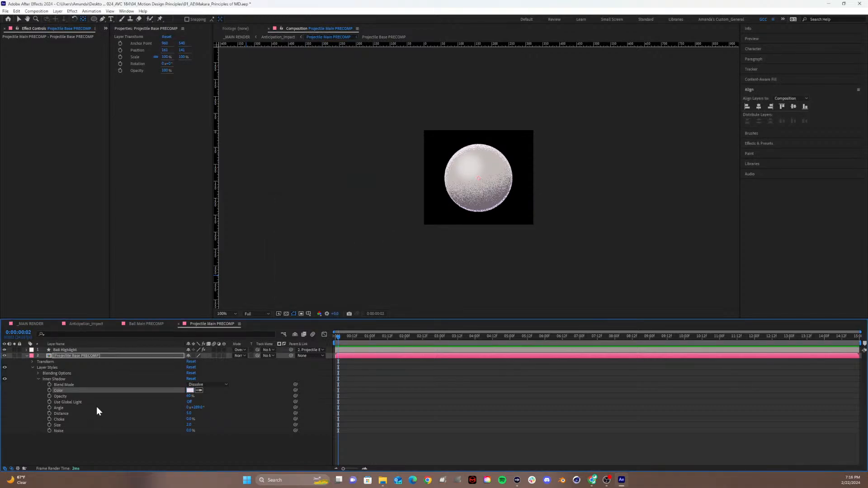
In Projectile Base PRECOMP, recolor the Ball layer's fill to a pale pinkish lavender, about #E0CAE3.
{"action": "double_click", "coordinate": [62, 356]}
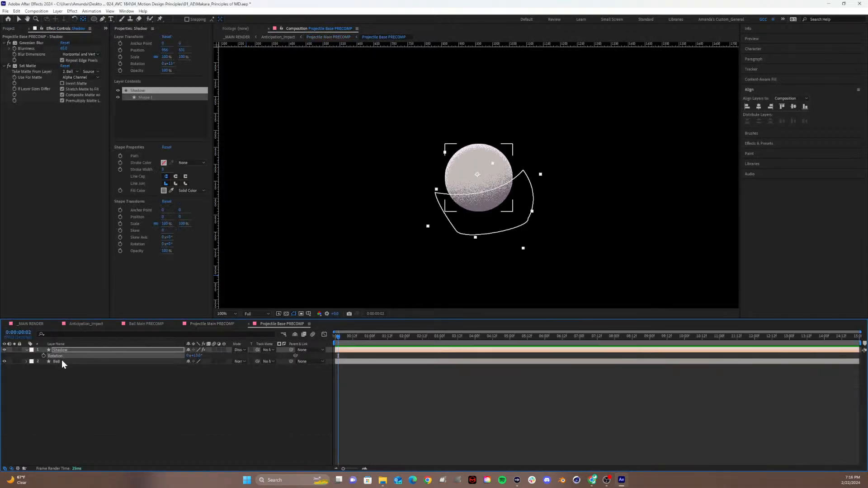
{"action": "left_click", "coordinate": [62, 359]}
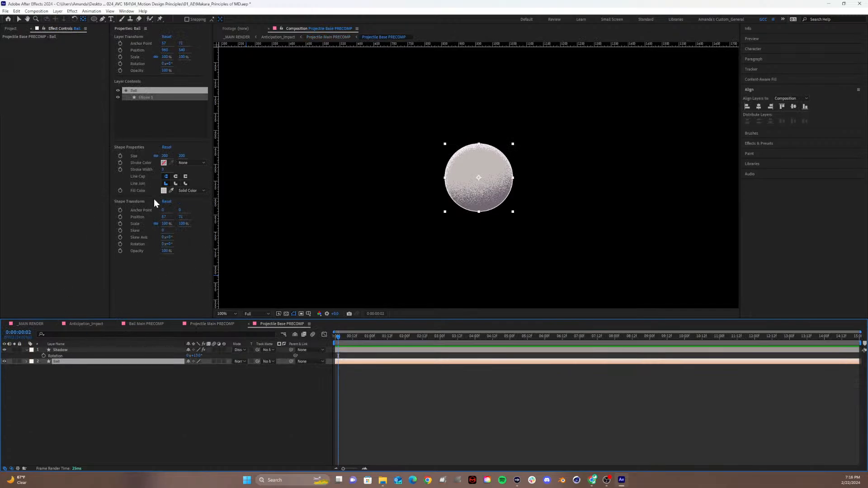
{"action": "left_click", "coordinate": [163, 190]}
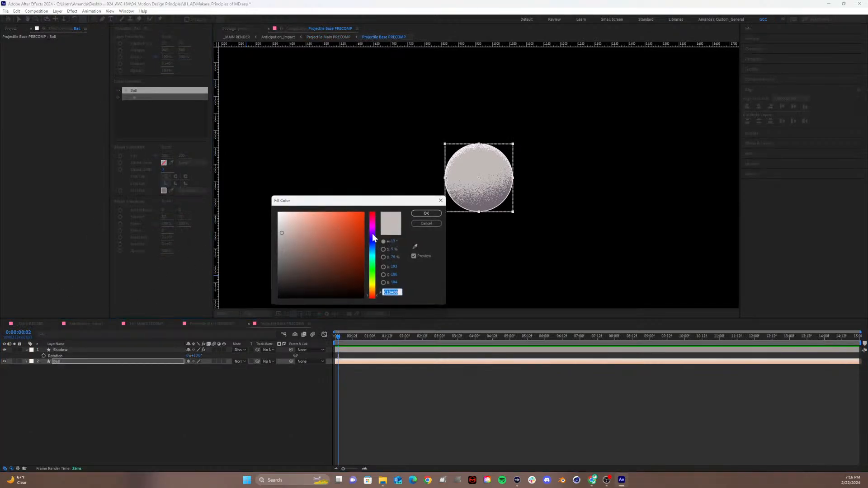
{"action": "mouse_move", "coordinate": [373, 230]}
{"action": "left_mouse_down"}
{"action": "mouse_move", "coordinate": [373, 220]}
{"action": "mouse_move", "coordinate": [372, 232]}
{"action": "left_mouse_up"}
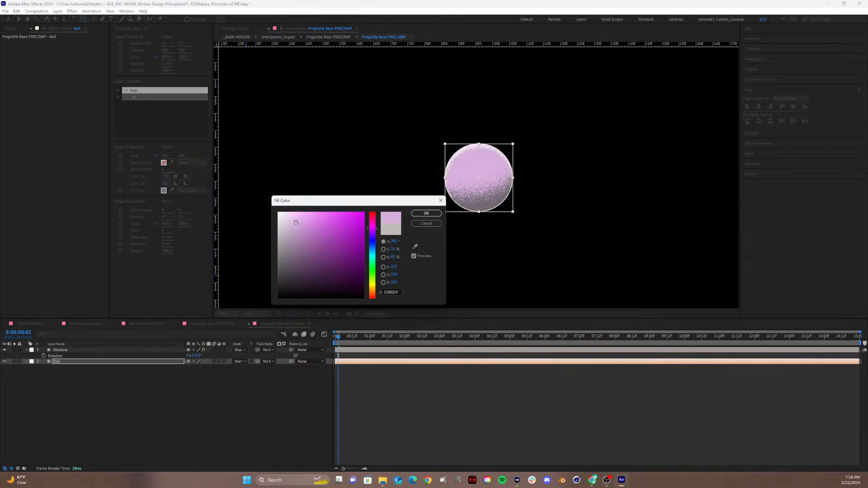
{"action": "left_click_drag", "start_coordinate": [296, 223], "coordinate": [286, 221]}
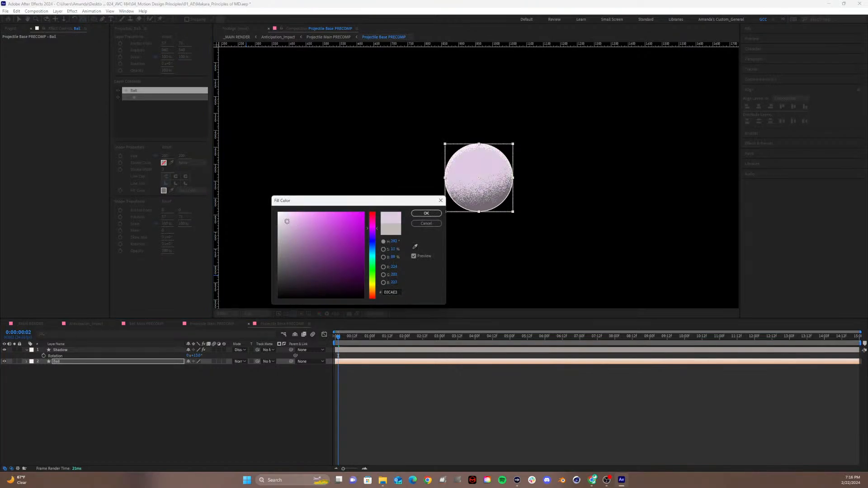
{"action": "left_click", "coordinate": [426, 213]}
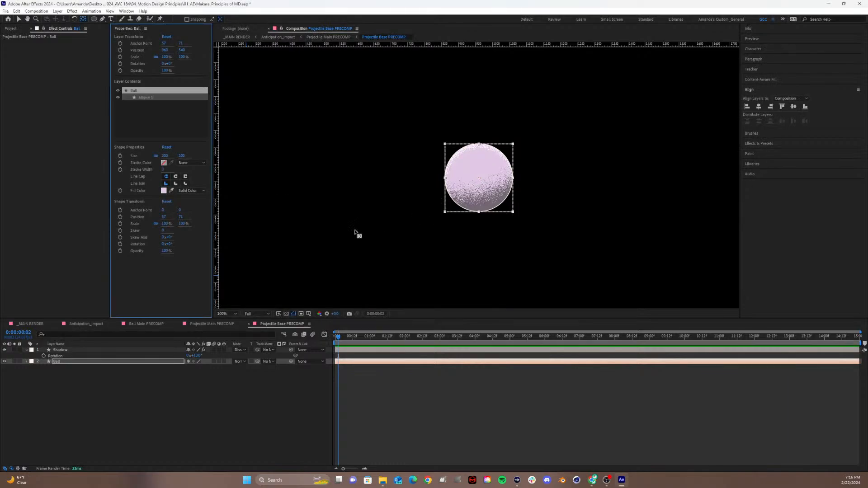
{"action": "left_click", "coordinate": [136, 406]}
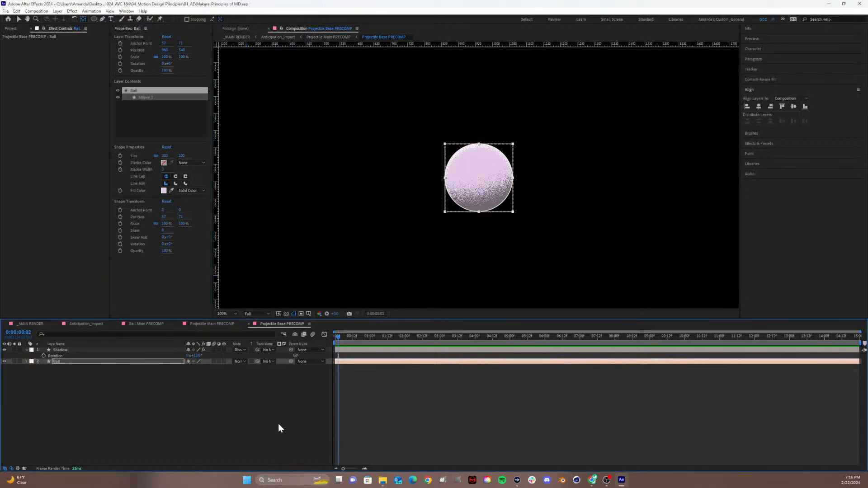
Close the Projectile Base, Projectile Main and Ball Main precomps to return to the Anticipation_Impact comp.
{"action": "left_click", "coordinate": [248, 324]}
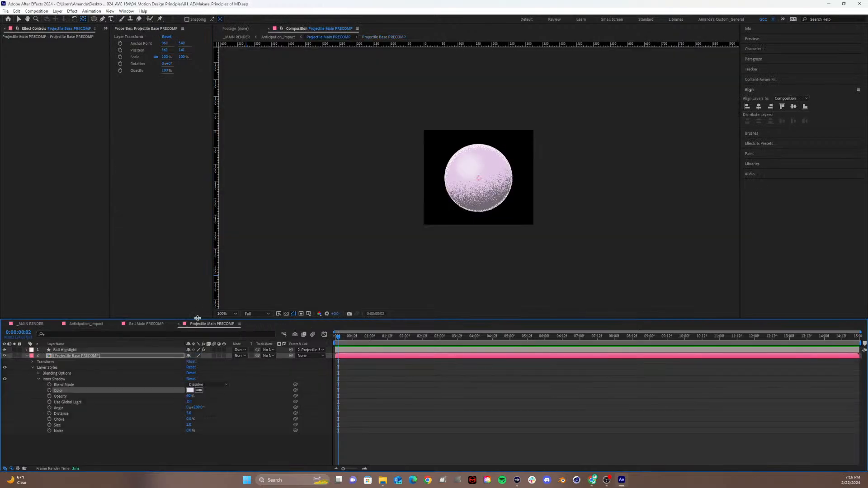
{"action": "left_click", "coordinate": [178, 324]}
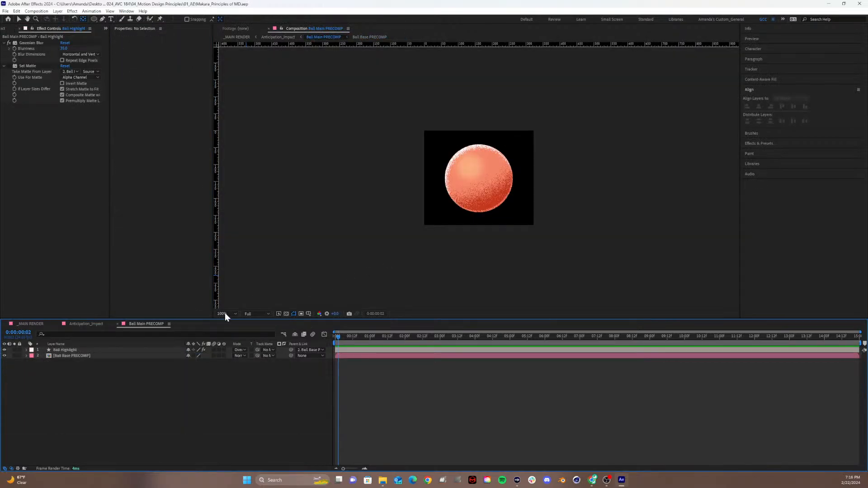
{"action": "left_click", "coordinate": [117, 323]}
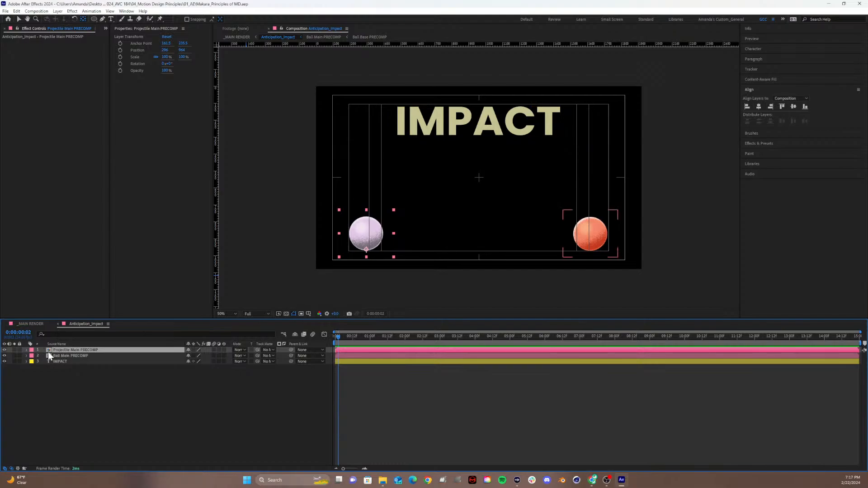
Set the Projectile Main PRECOMP layer's label color to Blue and its scale to 50%.
{"action": "left_click", "coordinate": [32, 350]}
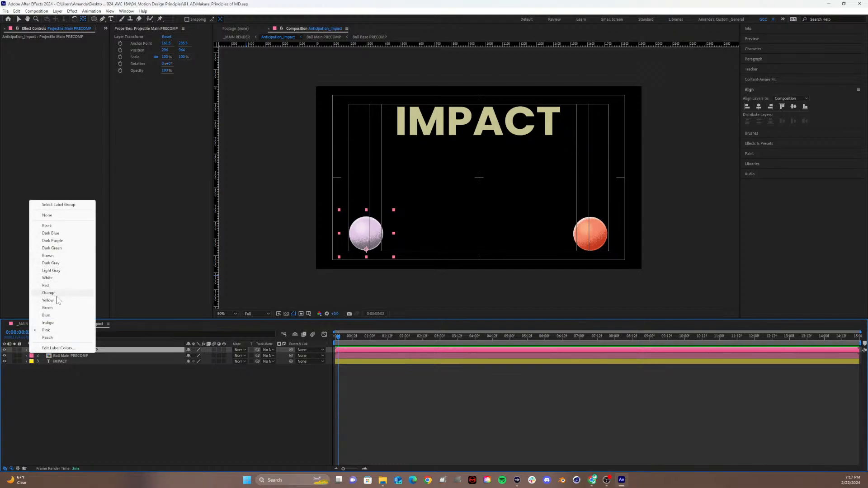
{"action": "left_click", "coordinate": [48, 316]}
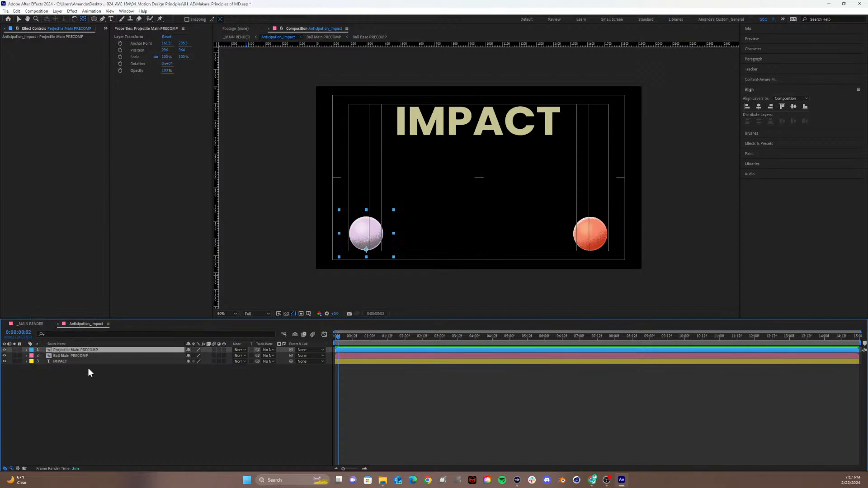
{"action": "key", "text": "s"}
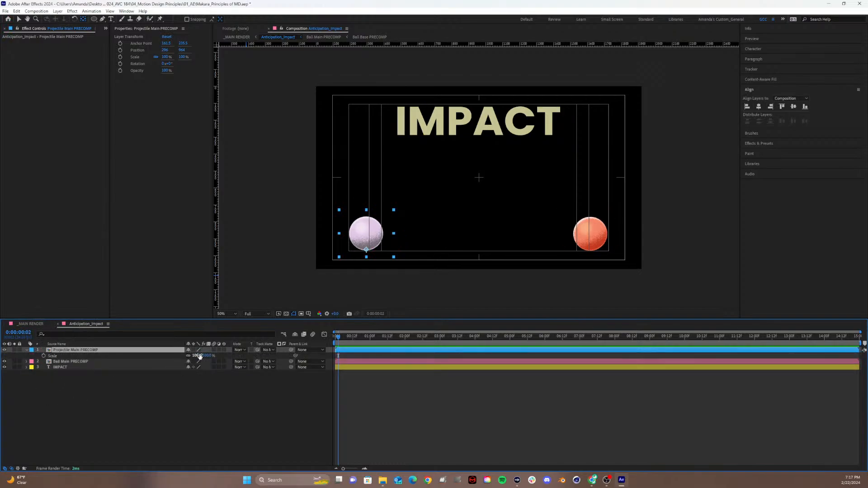
{"action": "type", "text": "50"}
{"action": "key", "text": "Return"}
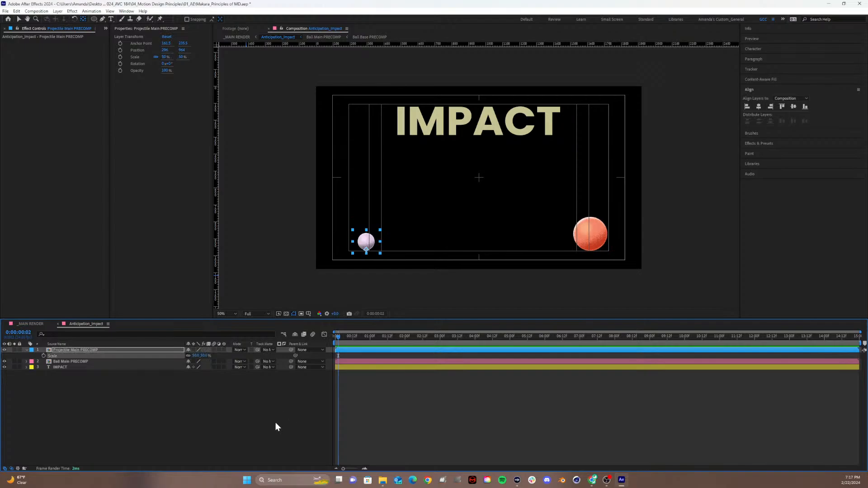
{"action": "left_click", "coordinate": [276, 423]}
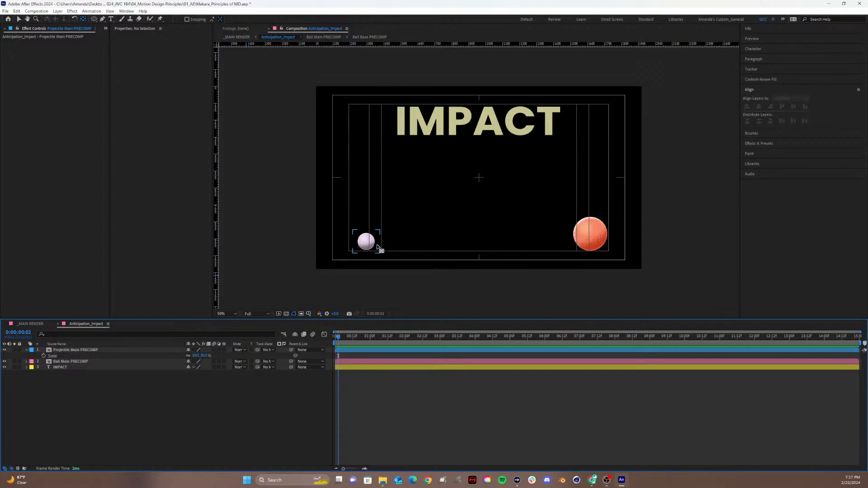
Hide the Title/Action Safe overlay and add a horizontal guide as a ground line across the middle of the orange ball.
{"action": "left_click", "coordinate": [20, 18]}
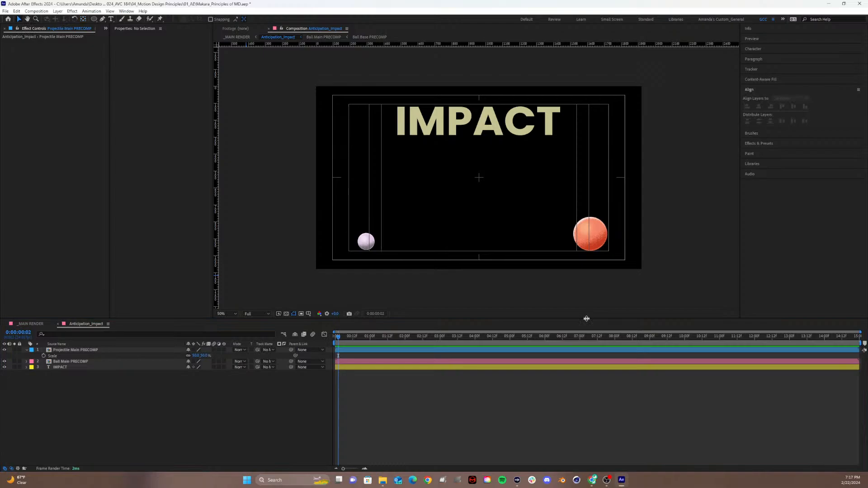
{"action": "left_click", "coordinate": [309, 314]}
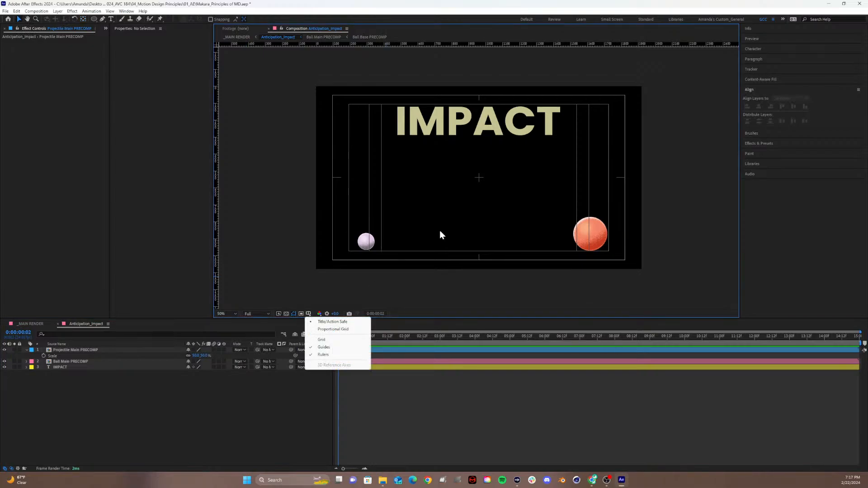
{"action": "left_click", "coordinate": [340, 322]}
{"action": "left_click_drag", "start_coordinate": [458, 44], "coordinate": [447, 235]}
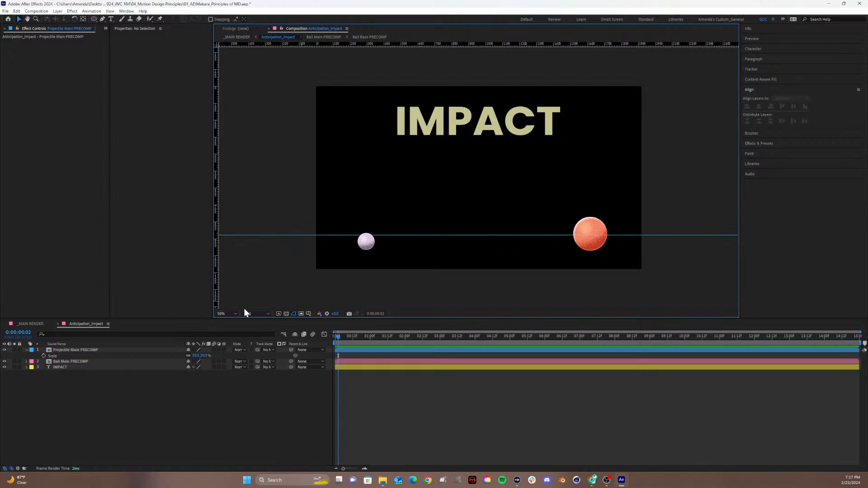
{"action": "left_click", "coordinate": [60, 344]}
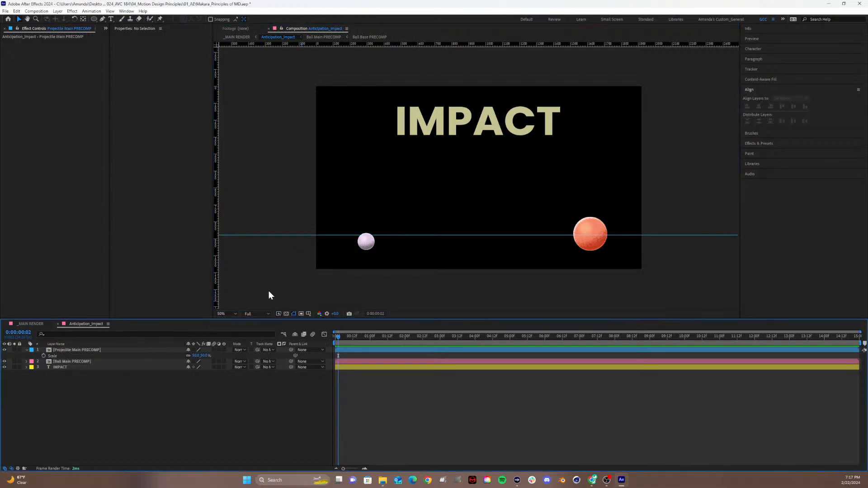
Rest both balls on the guide, with the orange ball at about x 1524 and the small projectile at about x 458.
{"action": "left_click", "coordinate": [587, 241]}
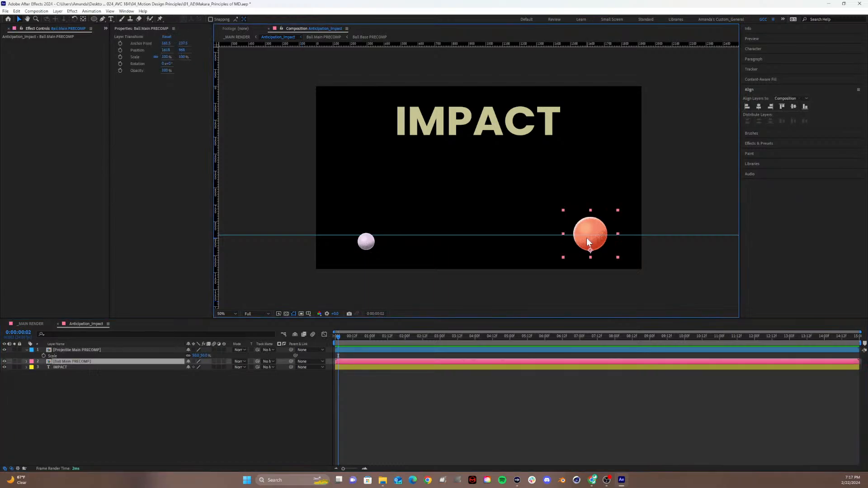
{"action": "left_click_drag", "start_coordinate": [588, 241], "coordinate": [577, 226]}
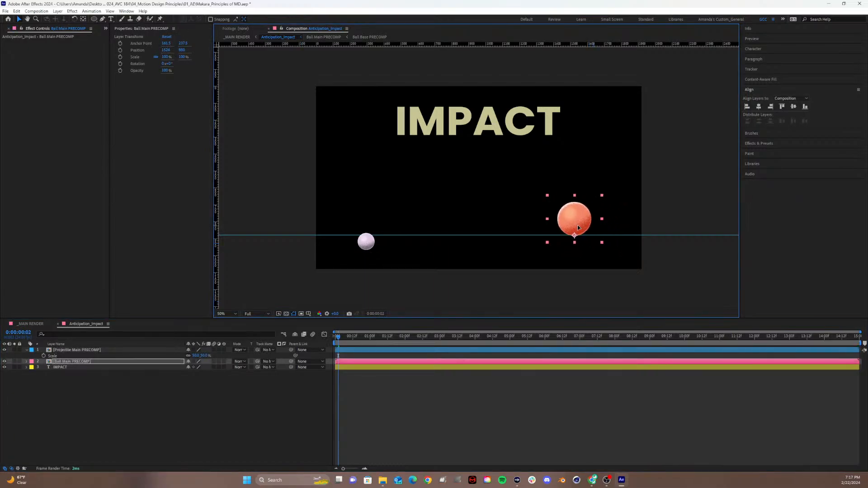
{"action": "left_click", "coordinate": [364, 247]}
{"action": "left_click_drag", "start_coordinate": [365, 250], "coordinate": [369, 230]}
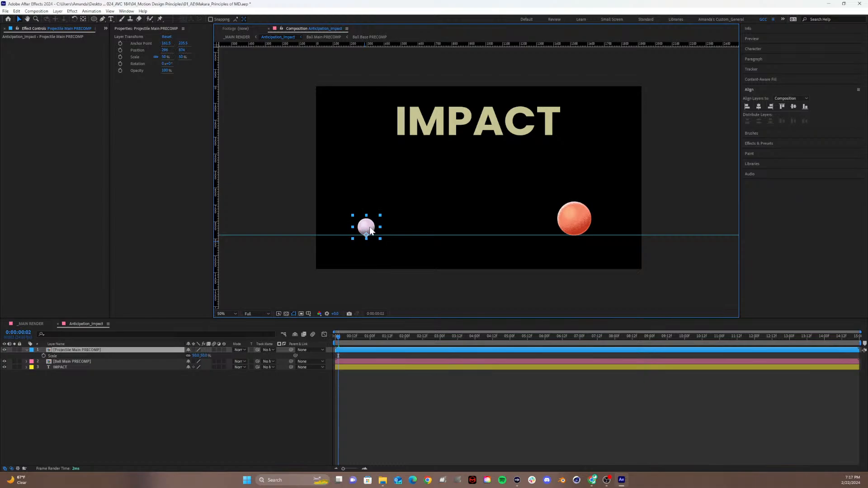
{"action": "left_click_drag", "start_coordinate": [370, 229], "coordinate": [398, 229]}
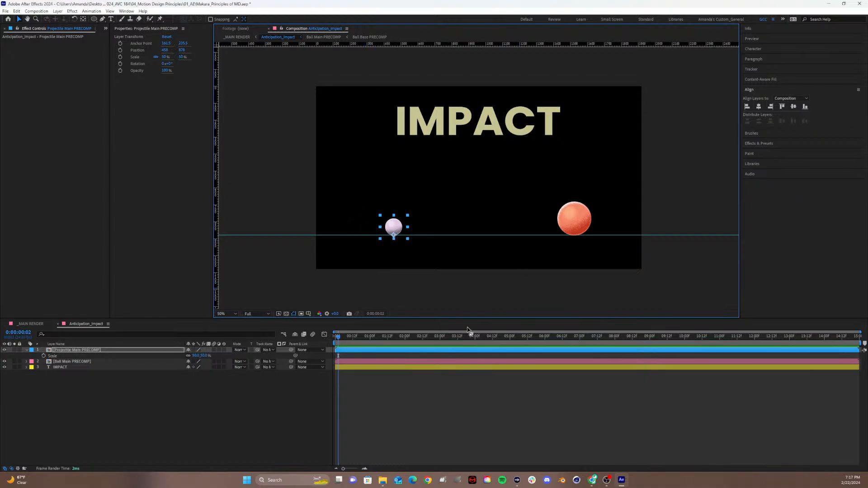
Look over the scene in _MAIN RENDER near 0:00:04:22 and the IMPACT reference on the browser's assignment page, returning to Anticipation_Impact.
{"action": "left_click", "coordinate": [36, 333]}
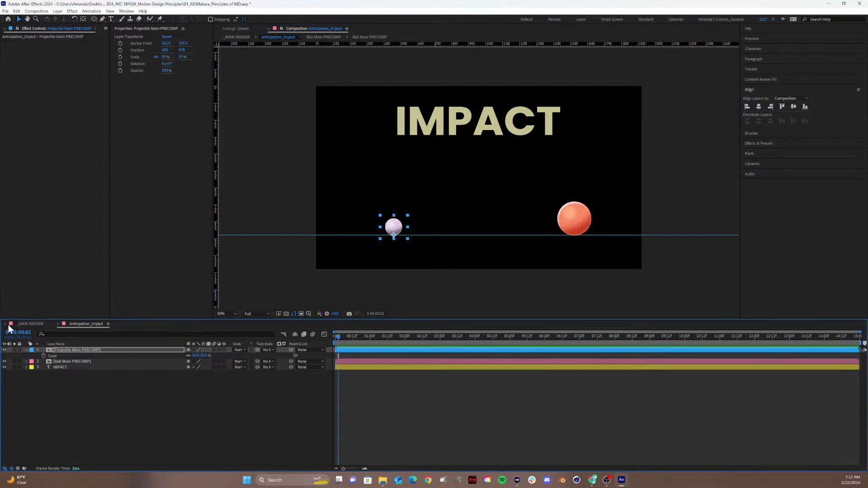
{"action": "left_click", "coordinate": [23, 322]}
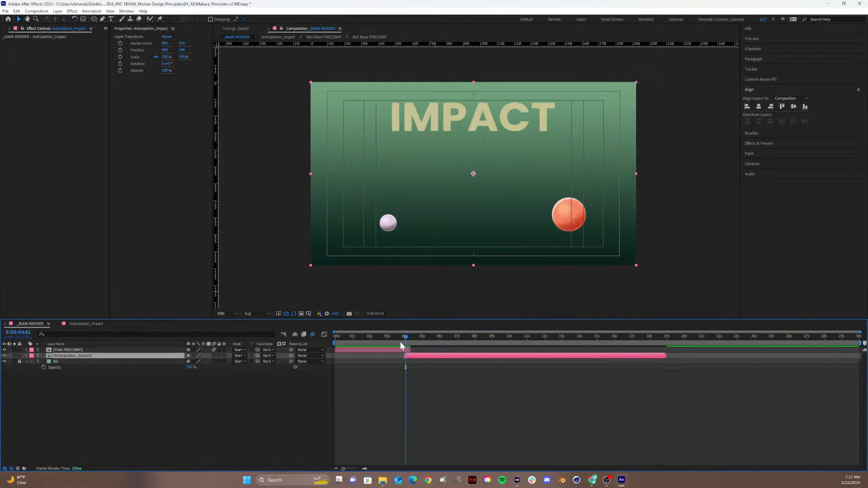
{"action": "mouse_move", "coordinate": [414, 337]}
{"action": "left_mouse_down"}
{"action": "mouse_move", "coordinate": [465, 334]}
{"action": "mouse_move", "coordinate": [403, 343]}
{"action": "mouse_move", "coordinate": [397, 336]}
{"action": "mouse_move", "coordinate": [438, 334]}
{"action": "mouse_move", "coordinate": [421, 329]}
{"action": "left_mouse_up"}
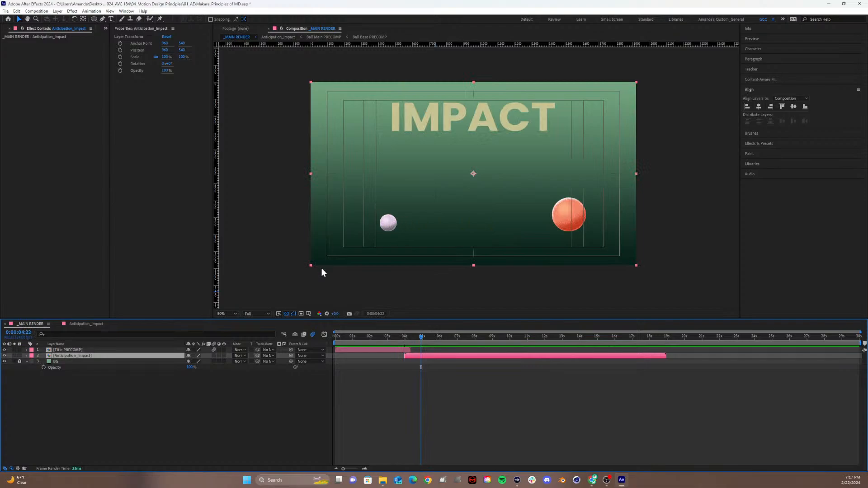
{"action": "left_click", "coordinate": [85, 323]}
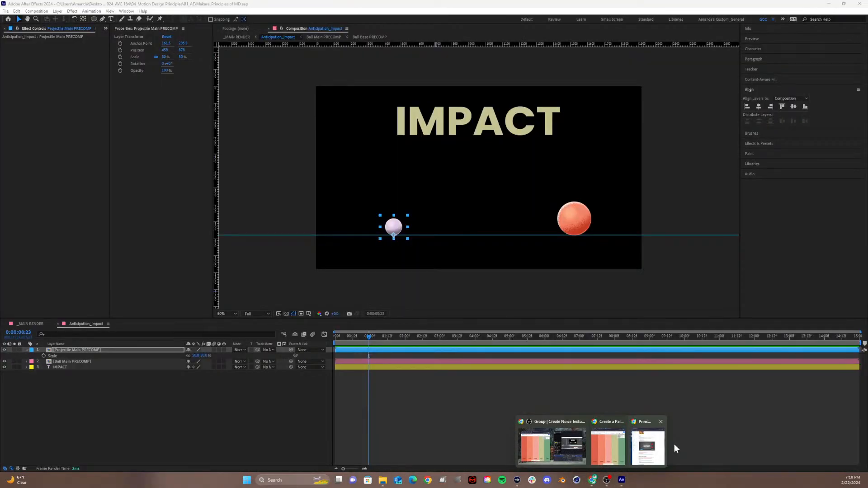
{"action": "left_click", "coordinate": [656, 455]}
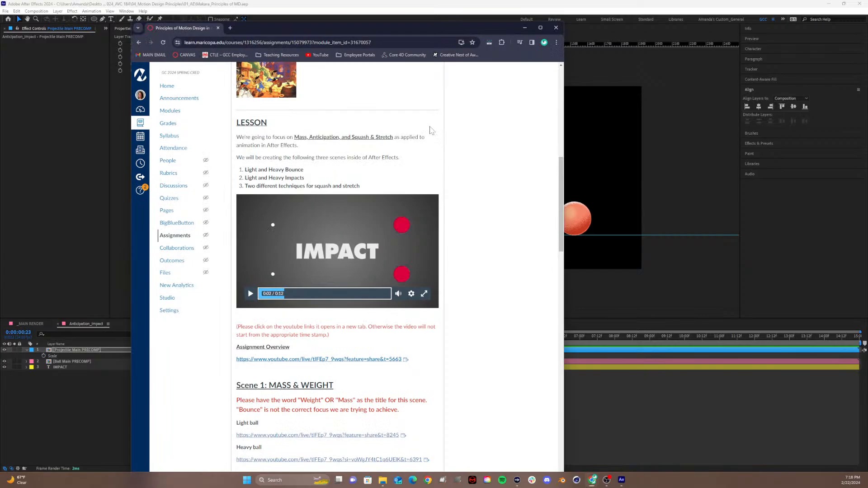
{"action": "left_click", "coordinate": [525, 28]}
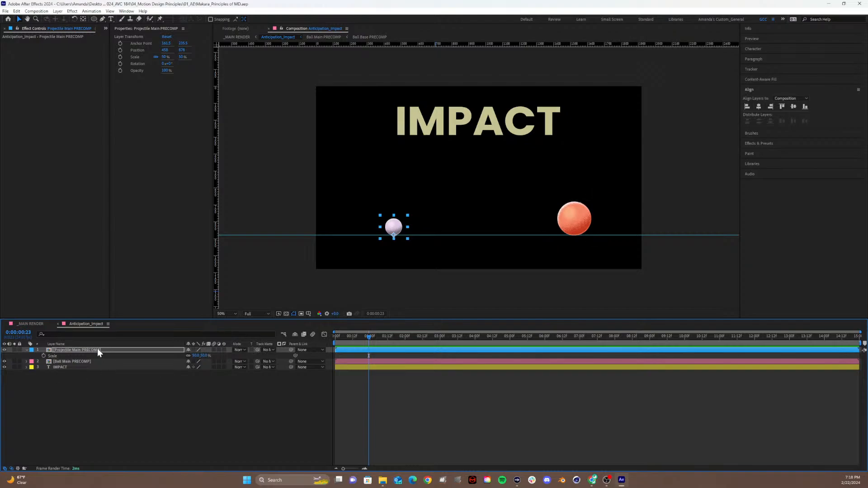
Show the Position property of the Projectile Main PRECOMP layer and move the current time to 0:00:01:00.
{"action": "left_click", "coordinate": [71, 348]}
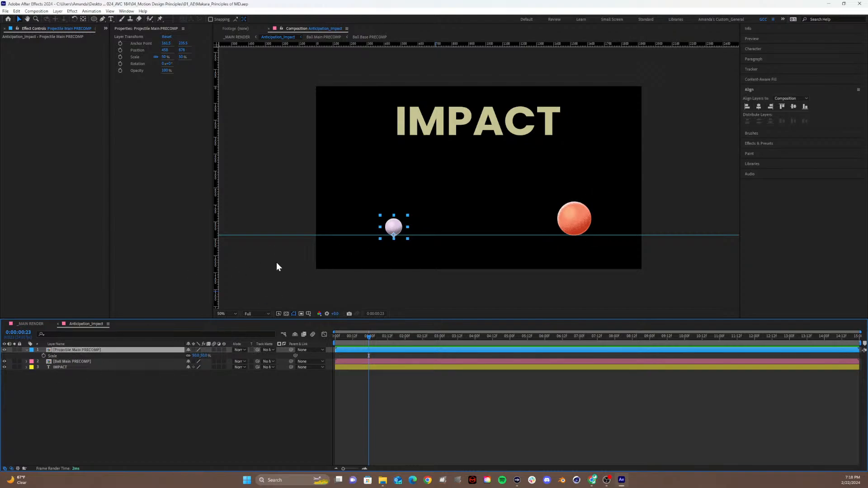
{"action": "key", "text": "p"}
{"action": "left_click_drag", "start_coordinate": [368, 338], "coordinate": [372, 357]}
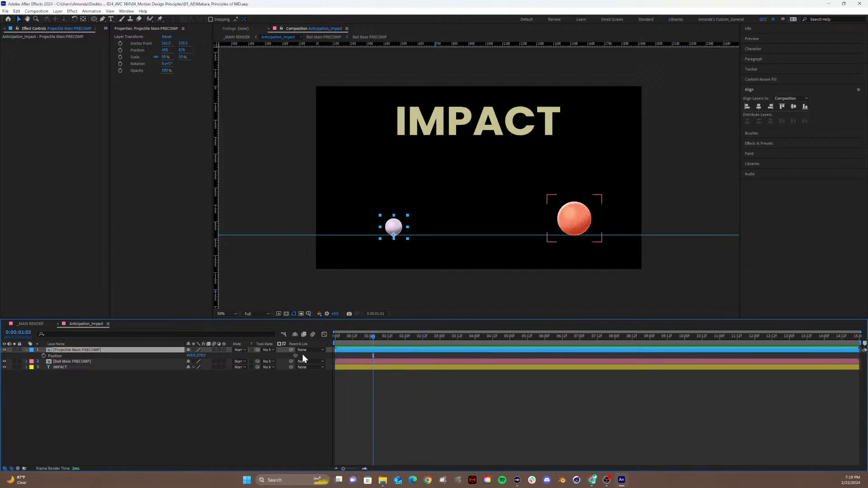
{"action": "left_click", "coordinate": [370, 338]}
Shorten the Anticipation_Impact composition's duration to 10 seconds.
{"action": "key", "text": "ctrl+k"}
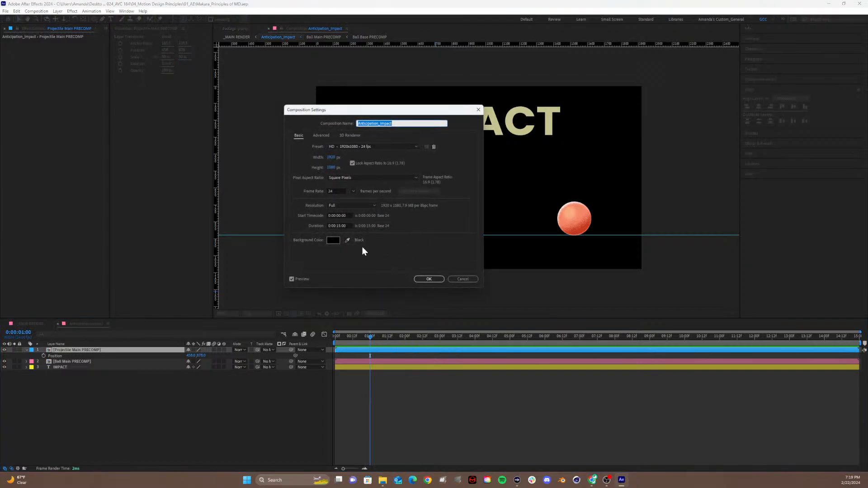
{"action": "left_click", "coordinate": [338, 225]}
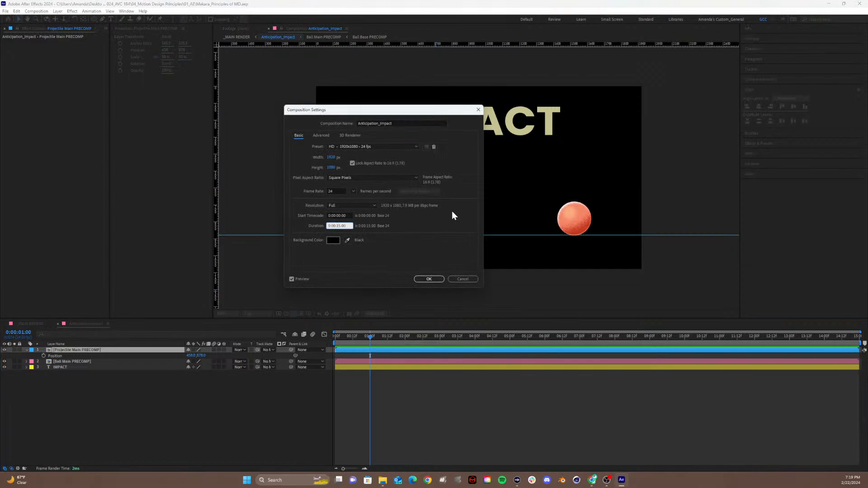
{"action": "key", "text": "Return"}
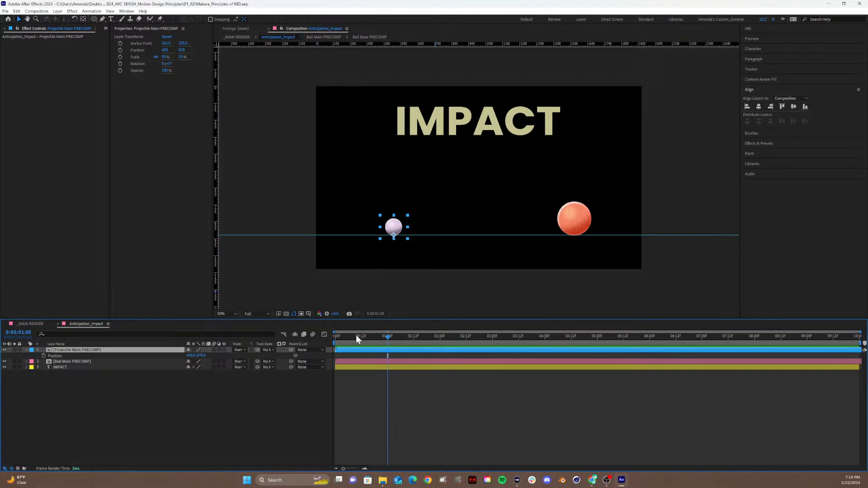
Set a starting Position keyframe on the Projectile Main PRECOMP layer at 0:00:00:00.
{"action": "key", "text": "space"}
{"action": "left_click", "coordinate": [44, 356]}
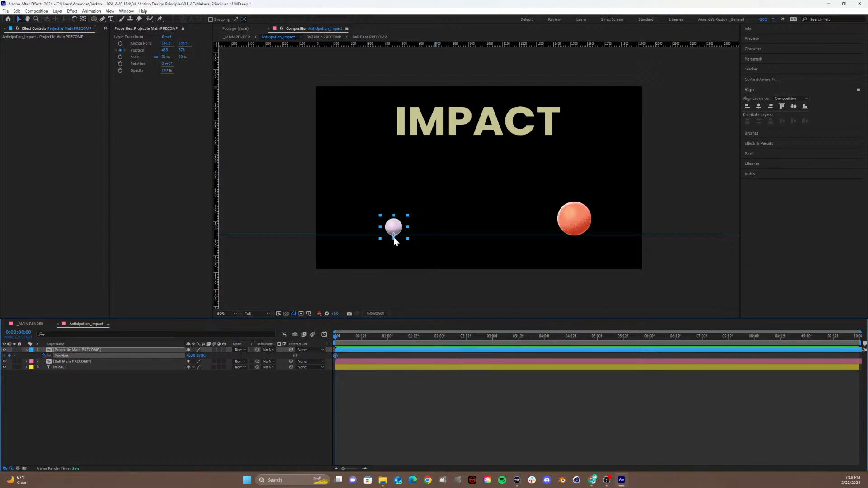
Keyframe the projectile's Position back to X 215 at 0:00:01:00, and forward against the orange ball at 0:00:04:00.
{"action": "left_click_drag", "start_coordinate": [353, 337], "coordinate": [386, 350]}
{"action": "left_click_drag", "start_coordinate": [191, 358], "coordinate": [113, 359]}
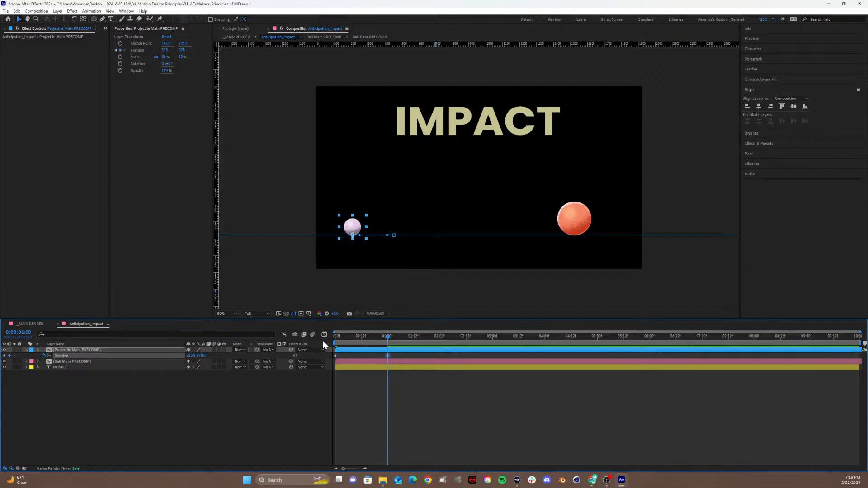
{"action": "left_click_drag", "start_coordinate": [385, 336], "coordinate": [546, 344]}
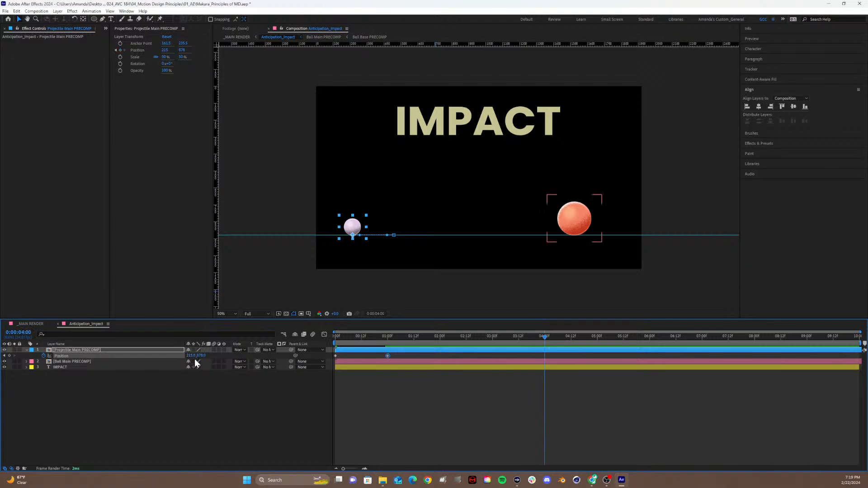
{"action": "left_click_drag", "start_coordinate": [191, 355], "coordinate": [576, 340]}
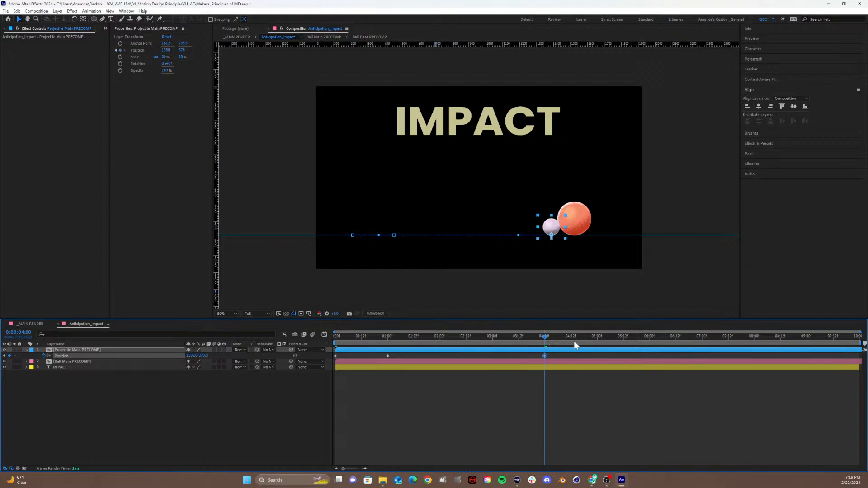
Preview the projectile's wind-up and travel from the start, and scrub through the first second.
{"action": "left_click_drag", "start_coordinate": [433, 337], "coordinate": [308, 343]}
{"action": "key", "text": "space"}
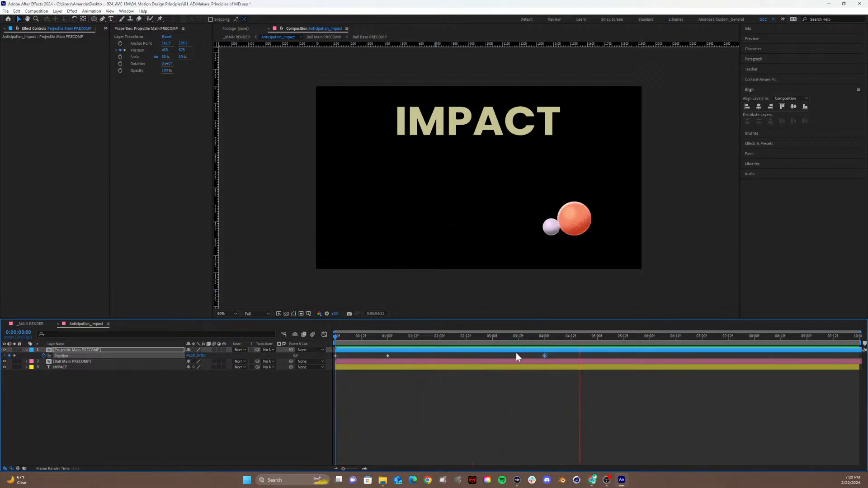
{"action": "key", "text": "space"}
{"action": "left_click_drag", "start_coordinate": [508, 341], "coordinate": [361, 370]}
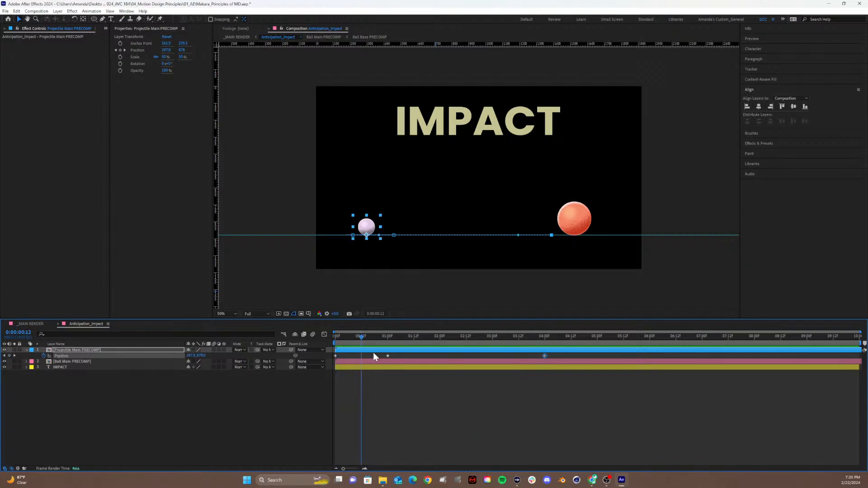
{"action": "left_click_drag", "start_coordinate": [339, 336], "coordinate": [305, 367]}
Compress all the projectile's Position keyframes proportionally so the wind-up falls at 0:00:00:12 and the contact at 0:00:02:00.
{"action": "left_click", "coordinate": [558, 357]}
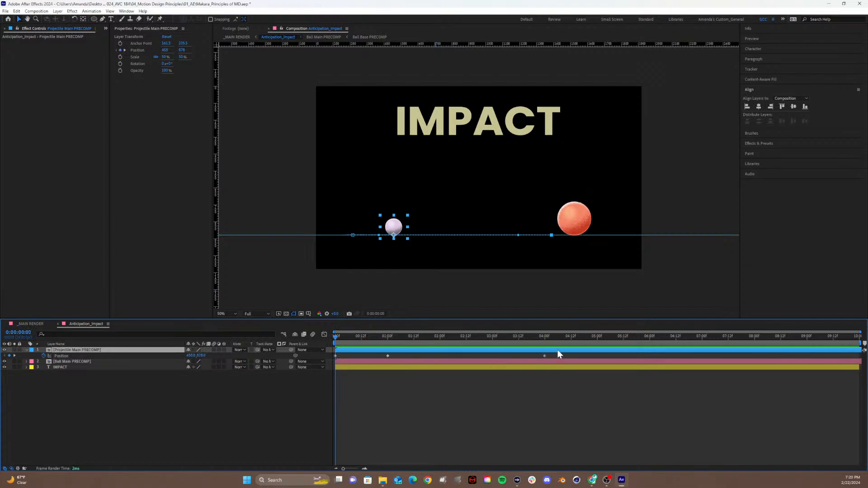
{"action": "left_click", "coordinate": [61, 356]}
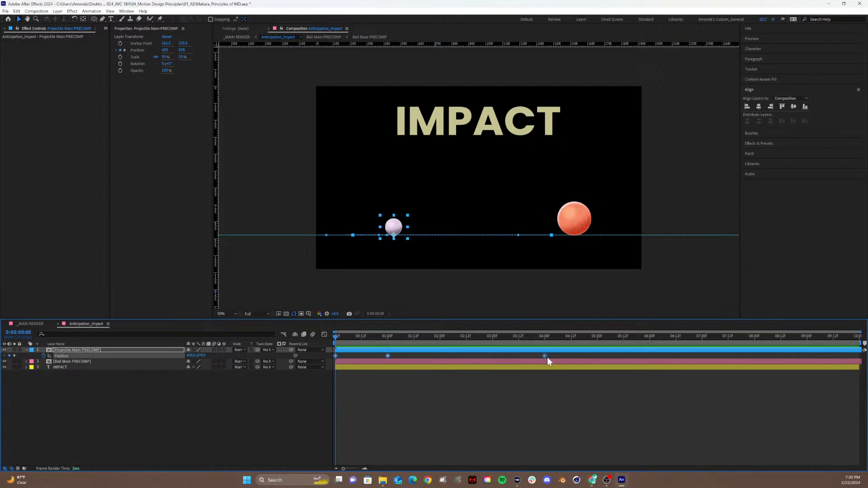
{"action": "left_click_drag", "start_coordinate": [545, 356], "coordinate": [414, 362]}
{"action": "left_click_drag", "start_coordinate": [416, 356], "coordinate": [359, 364]}
{"action": "left_click_drag", "start_coordinate": [402, 362], "coordinate": [439, 358]}
{"action": "left_click_drag", "start_coordinate": [343, 468], "coordinate": [359, 469]}
{"action": "key", "text": "semicolon"}
{"action": "left_click", "coordinate": [355, 468]}
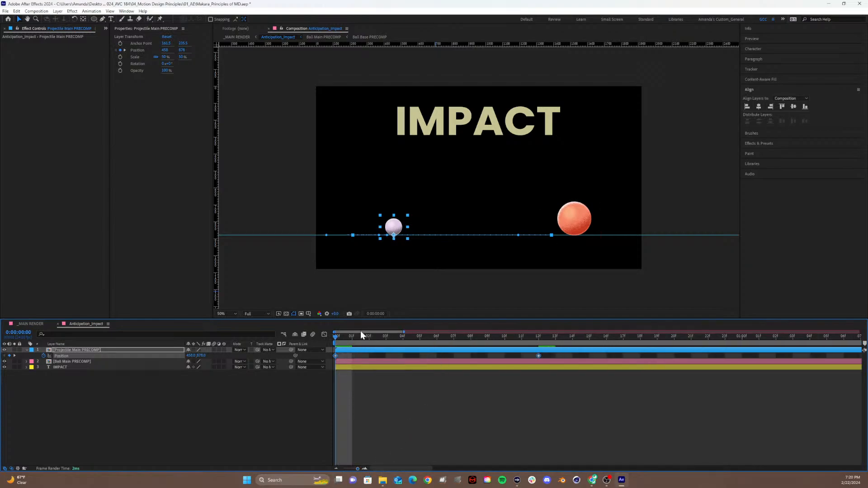
{"action": "left_click_drag", "start_coordinate": [355, 336], "coordinate": [327, 343]}
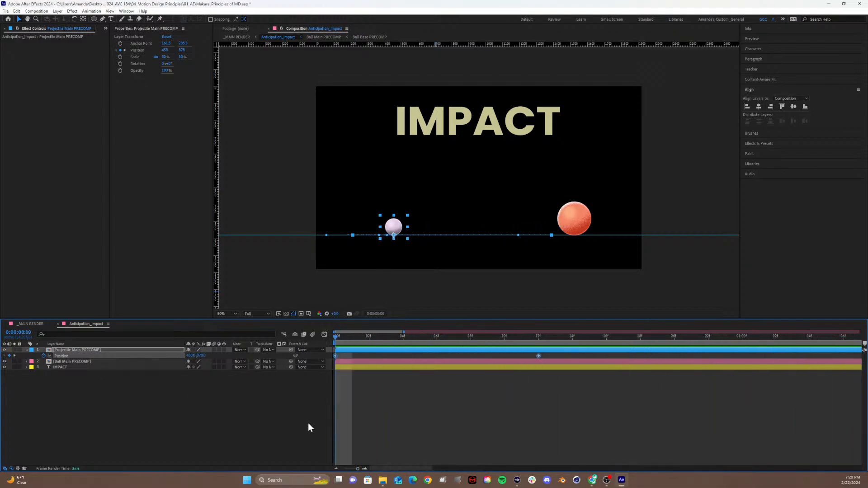
{"action": "left_click_drag", "start_coordinate": [357, 469], "coordinate": [353, 472]}
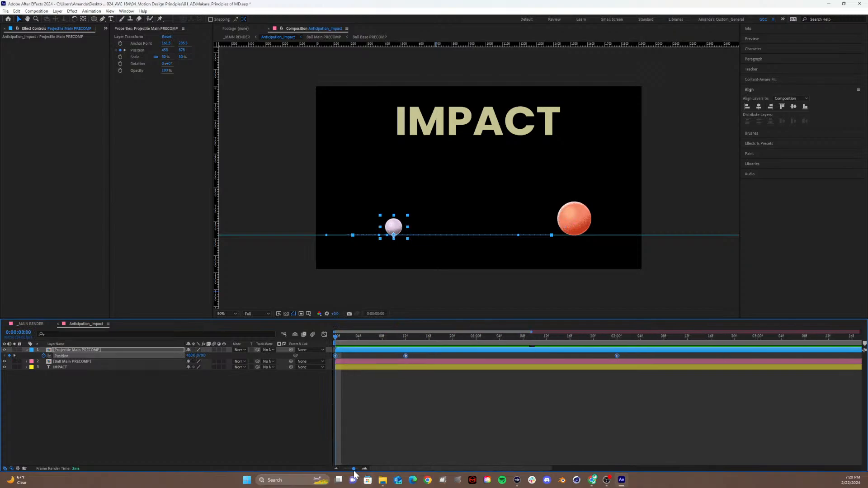
Compress the projectile's Position keyframes further and align the wind-up keyframe to frame 10.
{"action": "left_click_drag", "start_coordinate": [617, 356], "coordinate": [564, 362]}
{"action": "left_click_drag", "start_coordinate": [355, 469], "coordinate": [360, 468]}
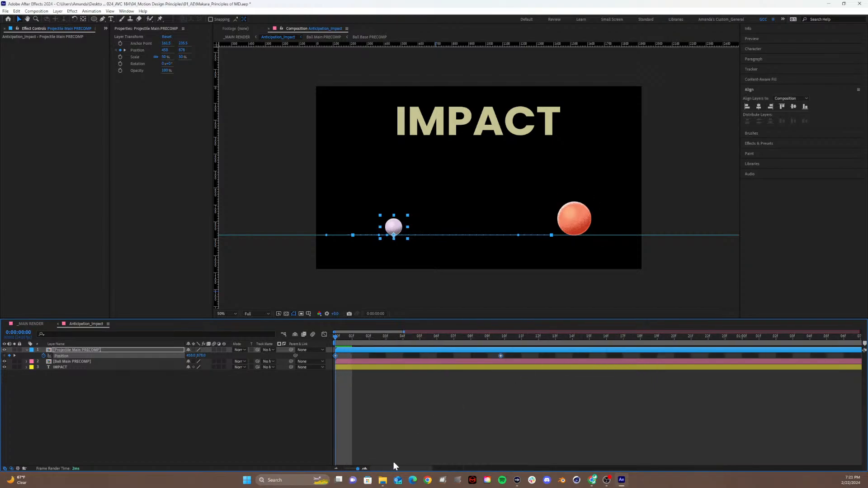
{"action": "key", "text": "minus"}
{"action": "left_click", "coordinate": [361, 468]}
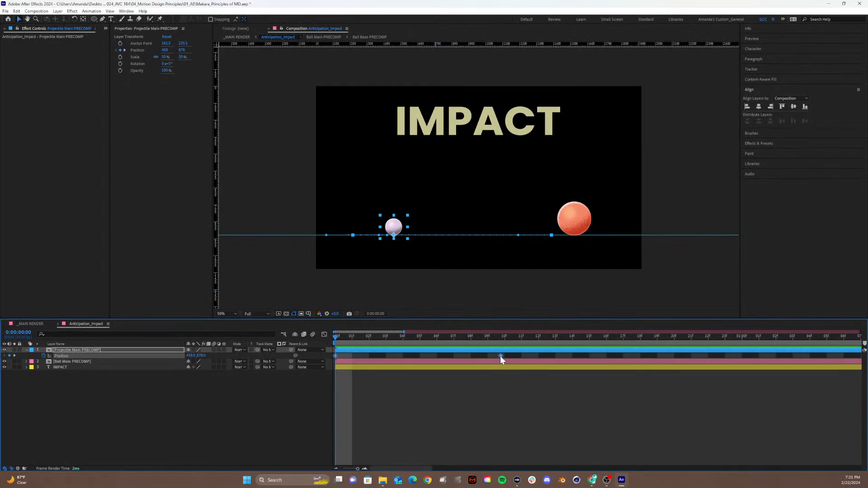
{"action": "left_click_drag", "start_coordinate": [500, 356], "coordinate": [504, 357]}
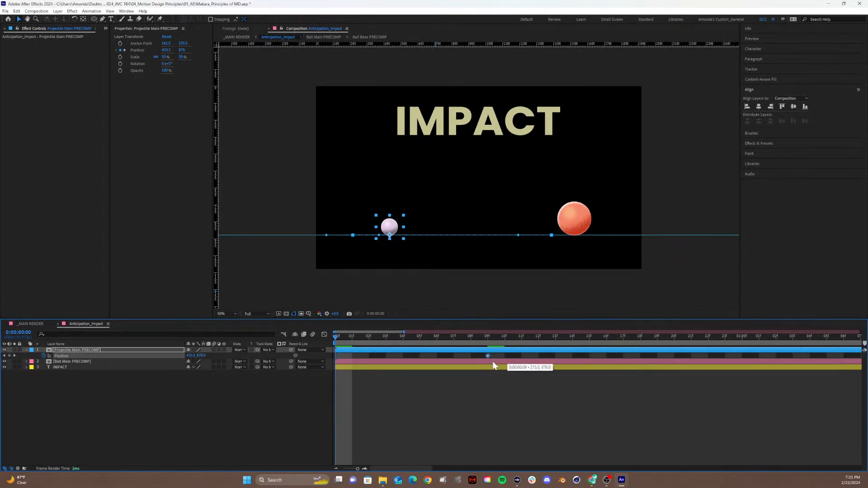
Realign the projectile's first Position keyframe to 0:00:00:00 and place the wind-up keyframe at 0:00:00:12.
{"action": "left_click", "coordinate": [482, 413]}
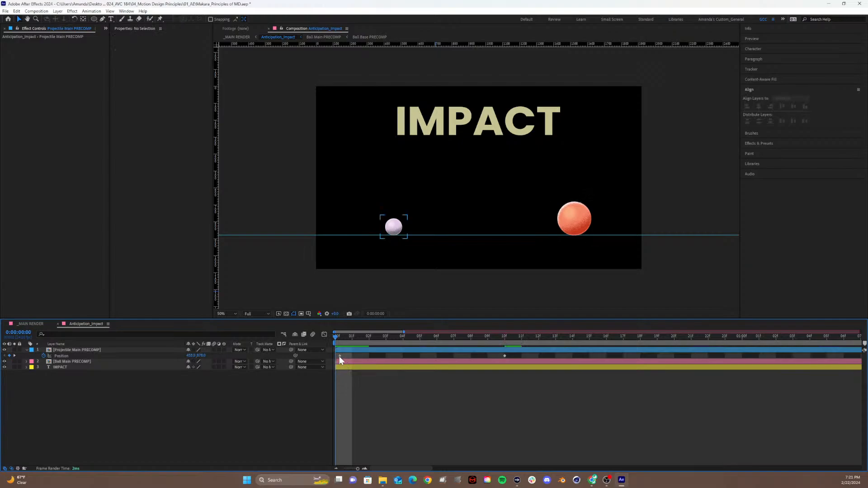
{"action": "left_click_drag", "start_coordinate": [339, 356], "coordinate": [335, 356]}
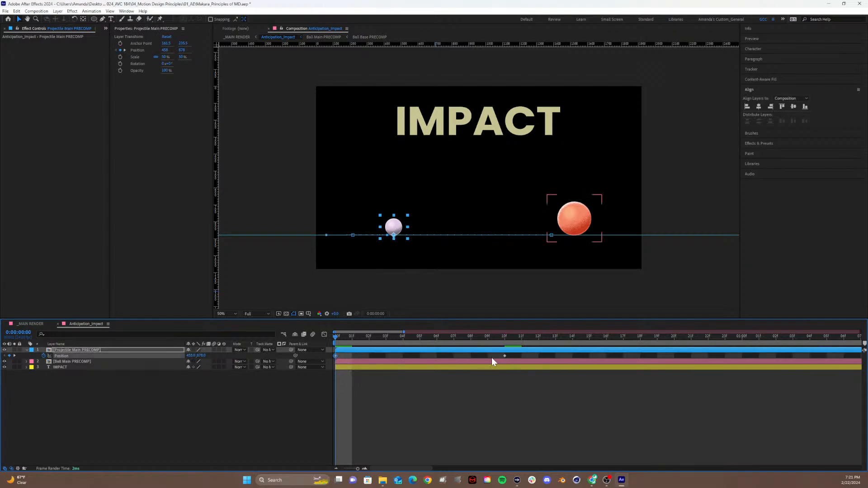
{"action": "left_click", "coordinate": [504, 355]}
{"action": "left_click_drag", "start_coordinate": [512, 357], "coordinate": [540, 357]}
{"action": "left_click", "coordinate": [345, 469]}
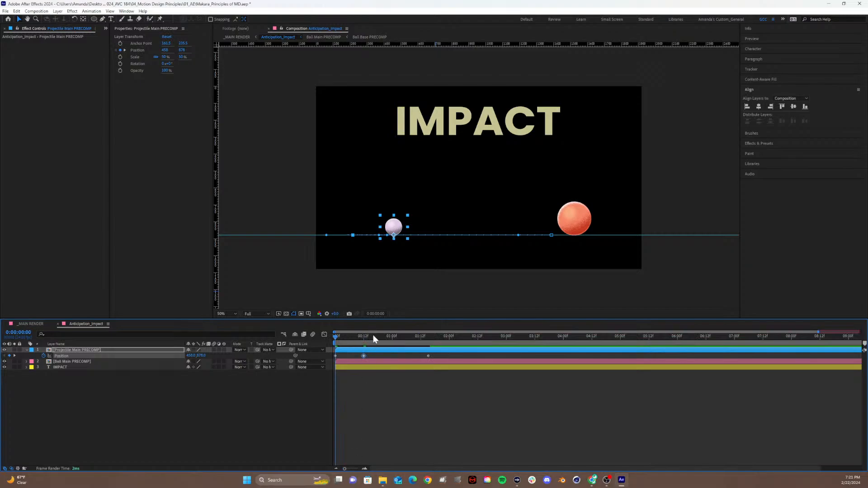
Place the projectile's contact keyframe at 0:00:02:00 and preview the motion from the start.
{"action": "left_click_drag", "start_coordinate": [345, 336], "coordinate": [449, 340]}
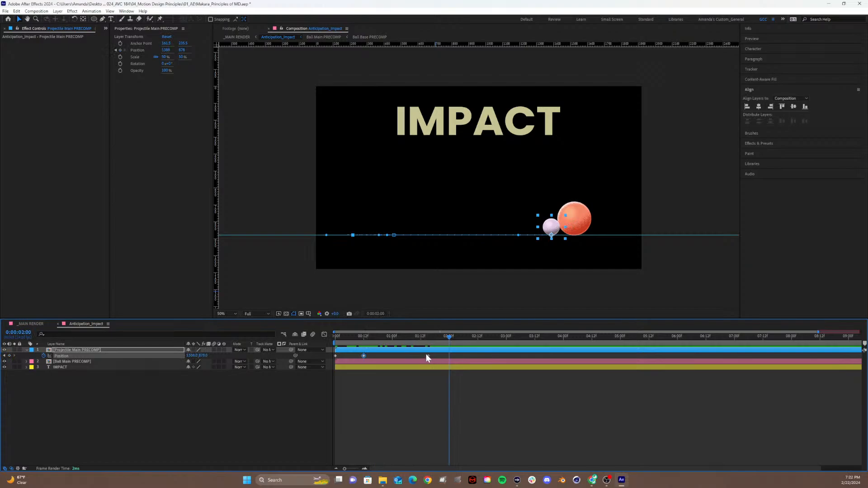
{"action": "key", "text": "alt+shift+p"}
{"action": "key", "text": "space"}
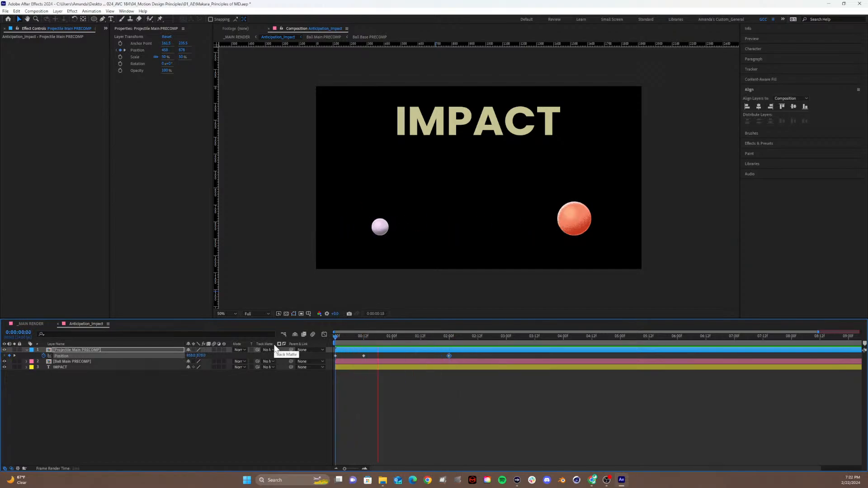
{"action": "key", "text": "space"}
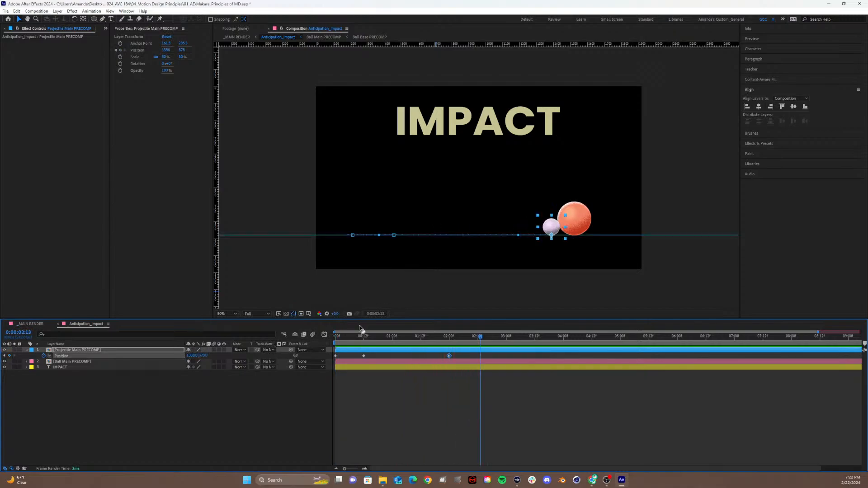
Bring the projectile's contact keyframe forward to 0:00:01:12, preview the faster motion, and park the current time on that keyframe.
{"action": "left_click_drag", "start_coordinate": [413, 337], "coordinate": [390, 347]}
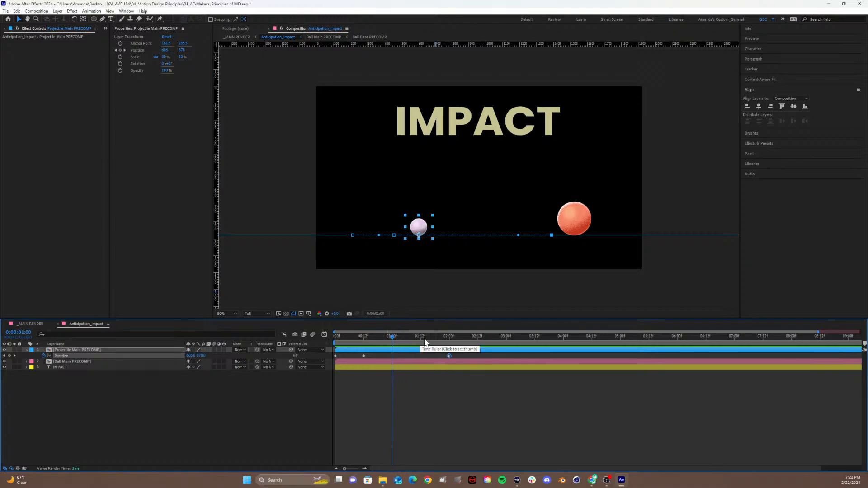
{"action": "left_click_drag", "start_coordinate": [418, 339], "coordinate": [291, 347]}
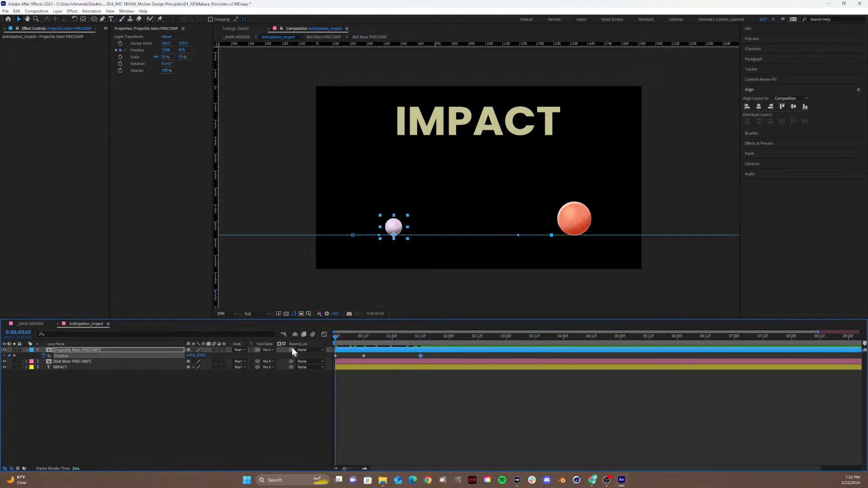
{"action": "key", "text": "space"}
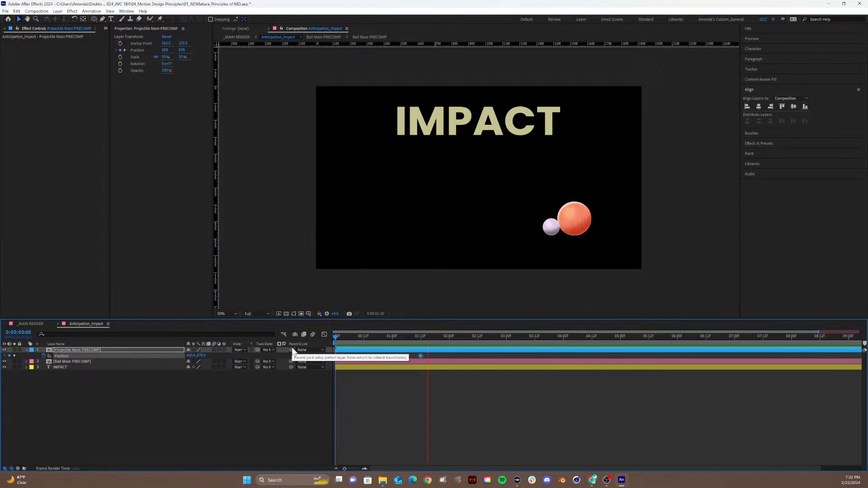
{"action": "key", "text": "space"}
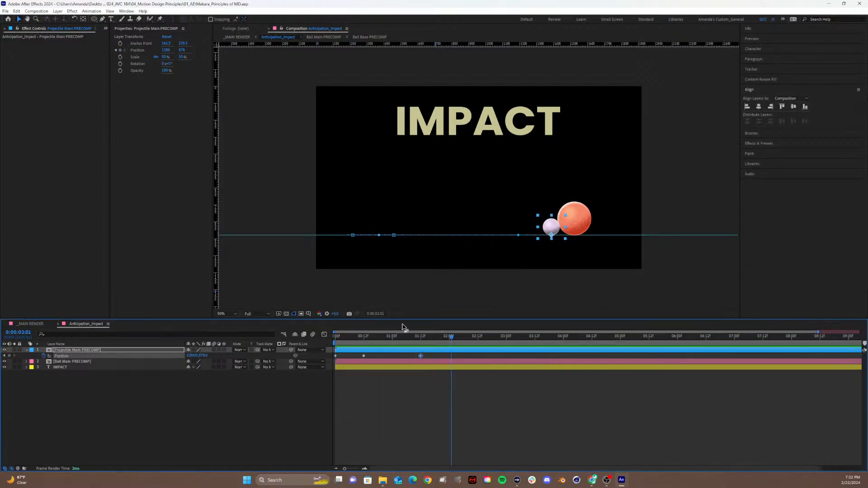
{"action": "left_click_drag", "start_coordinate": [414, 338], "coordinate": [420, 340]}
{"action": "left_click", "coordinate": [405, 358]}
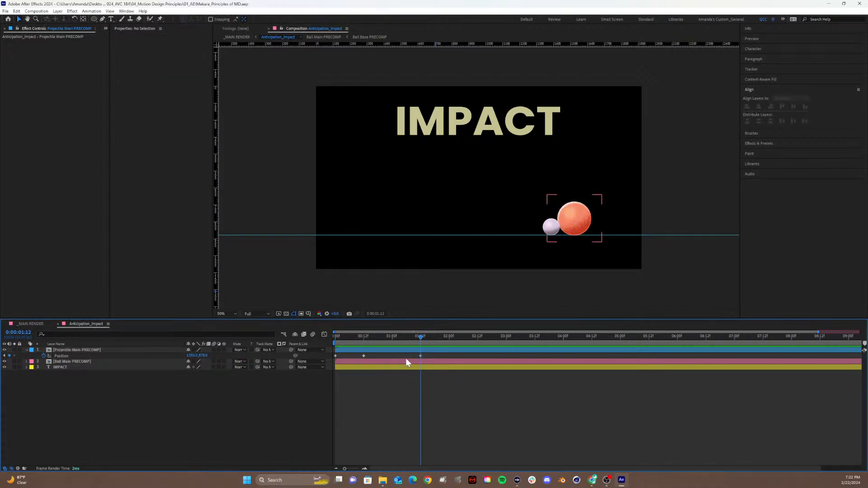
Rename the Ball Main PRECOMP layer to Light Ball PRECOMP.
{"action": "left_click", "coordinate": [84, 361]}
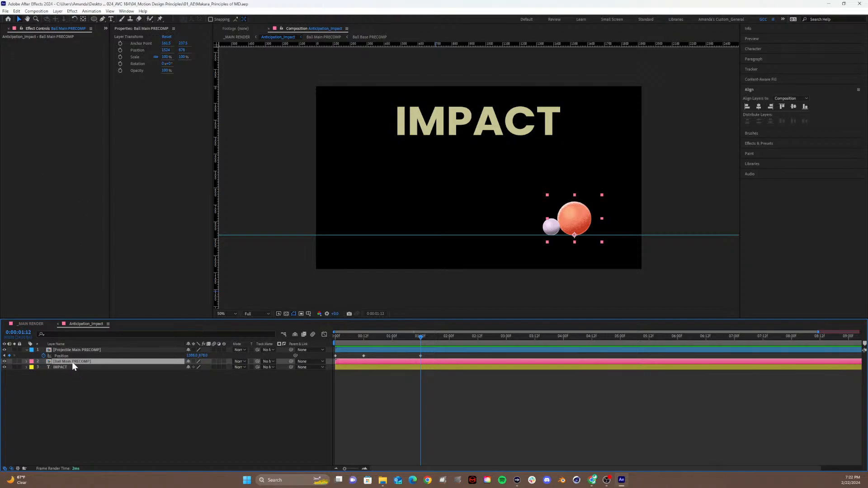
{"action": "key", "text": "Return"}
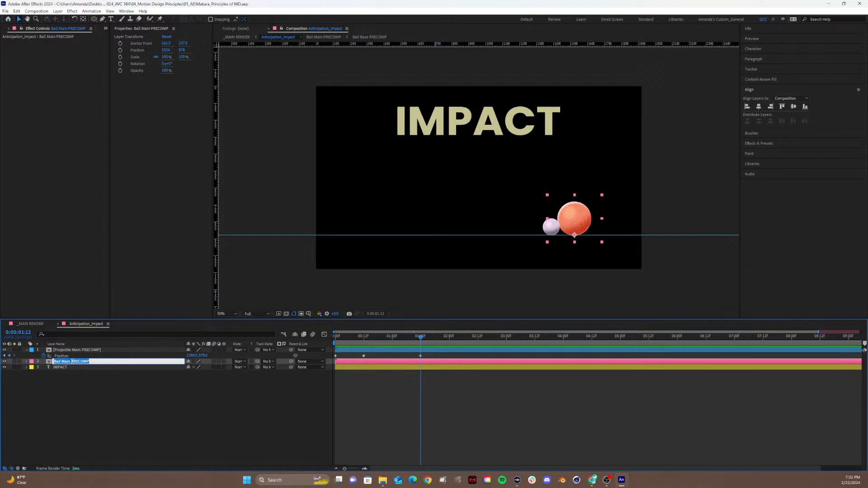
{"action": "type", "text": "Light Ball PRECIO"}
{"action": "left_click", "coordinate": [74, 405]}
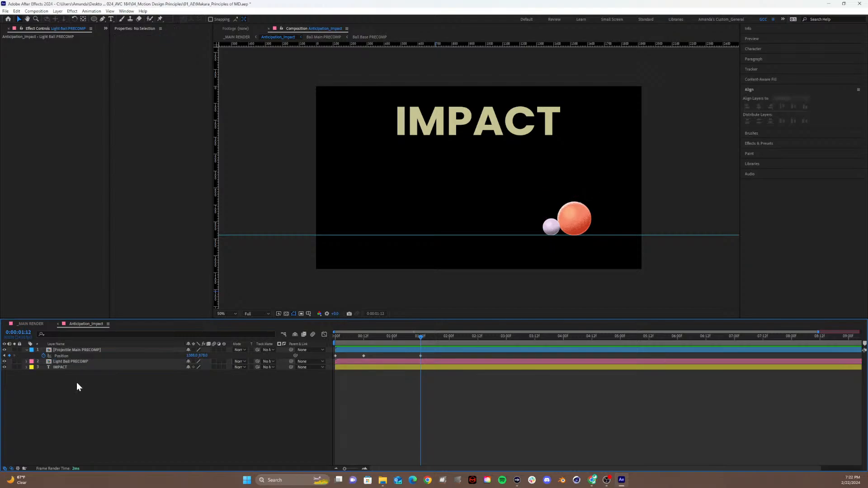
Compare the Light Ball PRECOMP layer's name with the source compositions in the project's Ball Comps folder.
{"action": "left_click", "coordinate": [64, 362]}
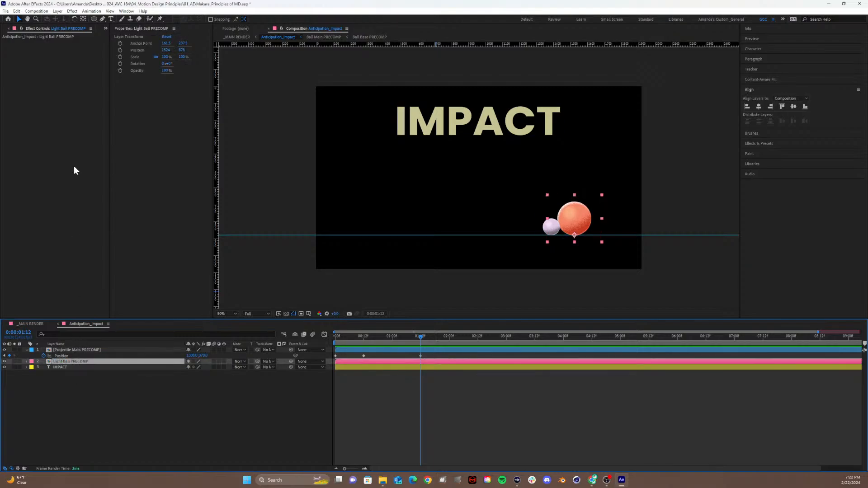
{"action": "left_click", "coordinate": [3, 29]}
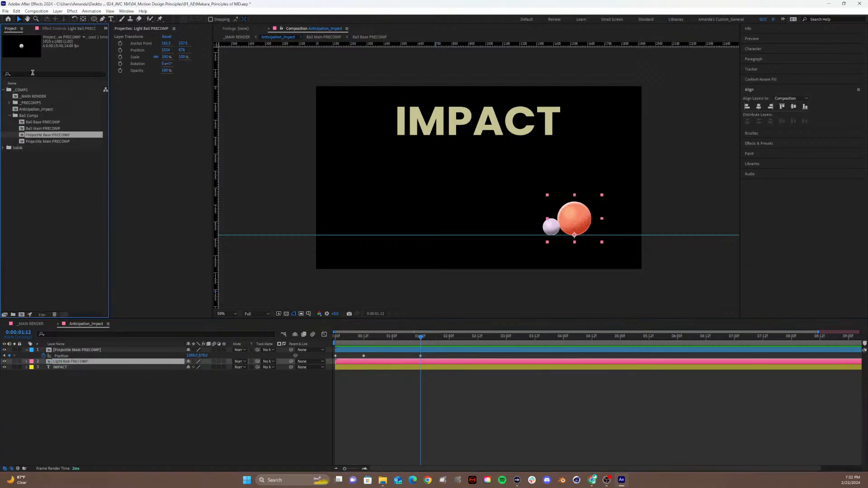
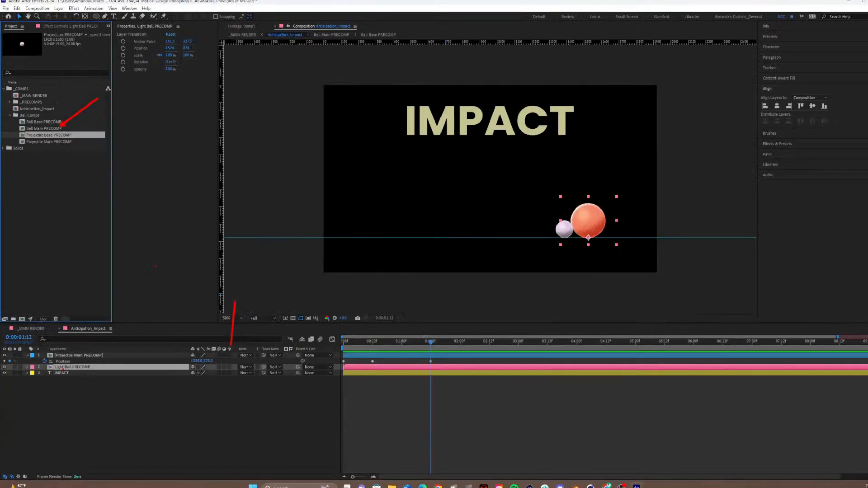
{"action": "left_click", "coordinate": [82, 389]}
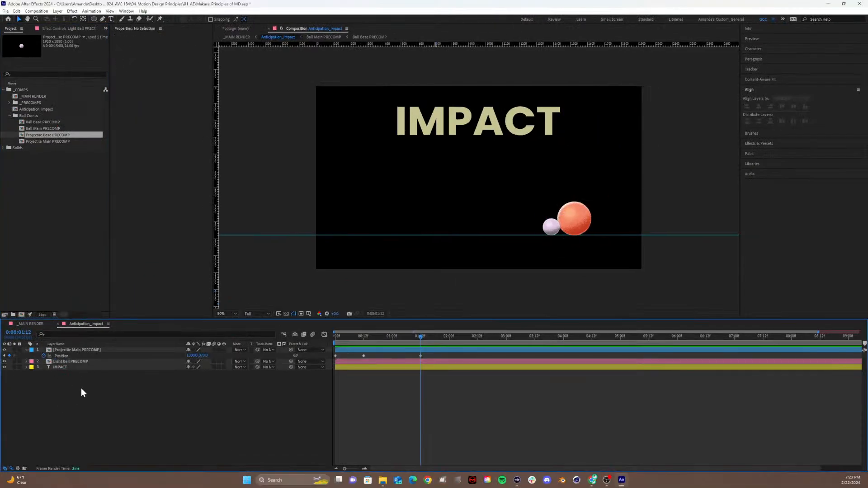
{"action": "left_click", "coordinate": [68, 361]}
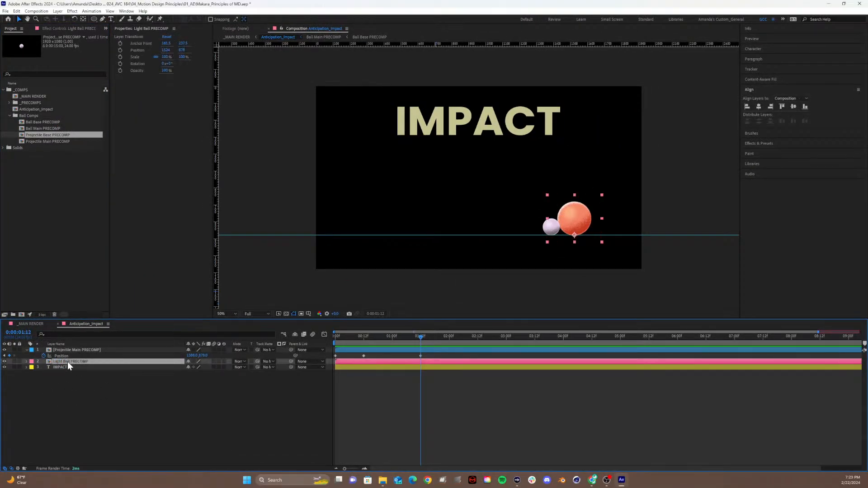
Check the Anticipation_Impact composition settings without changes and open the Light Ball PRECOMP layer's source composition.
{"action": "key", "text": "ctrl+k"}
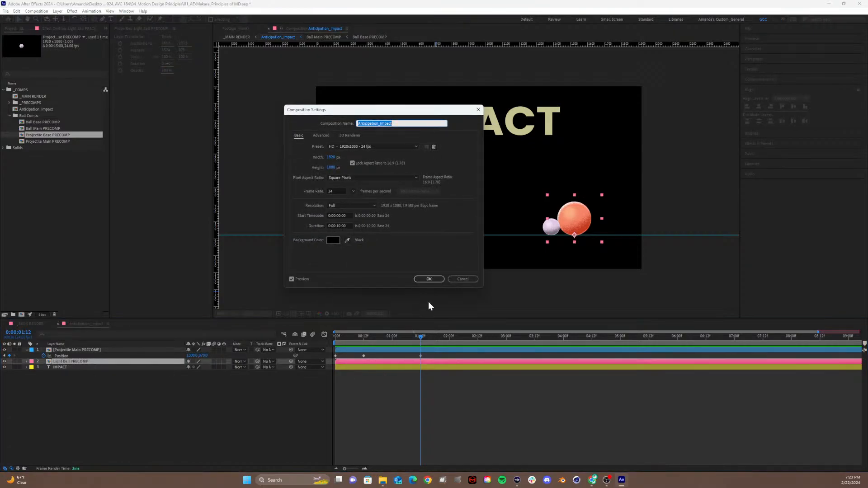
{"action": "left_click", "coordinate": [428, 278]}
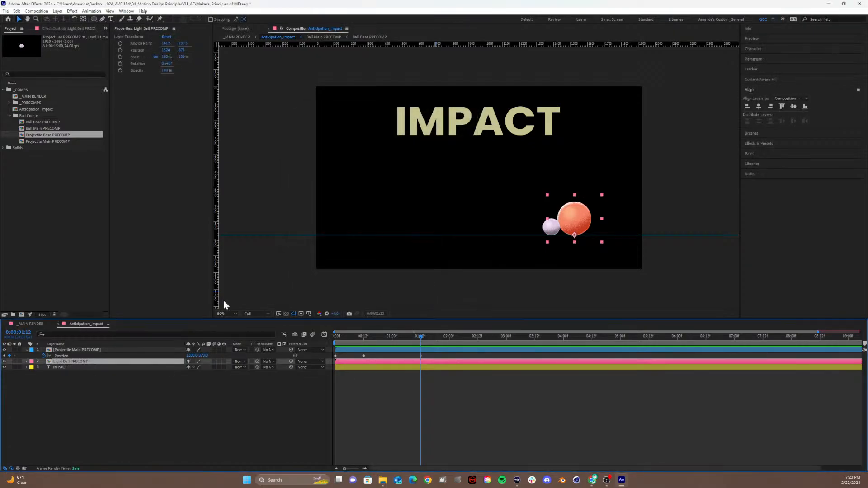
{"action": "left_click", "coordinate": [69, 357]}
{"action": "double_click", "coordinate": [68, 359]}
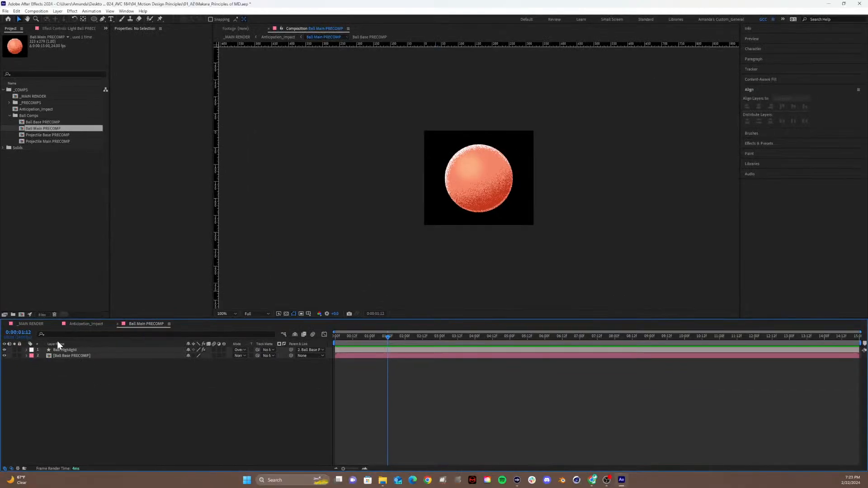
Return to the Anticipation_Impact composition, set the Light Ball PRECOMP's X position to 1528, and keyframe its Position at 0:00:01:12.
{"action": "left_click", "coordinate": [84, 323]}
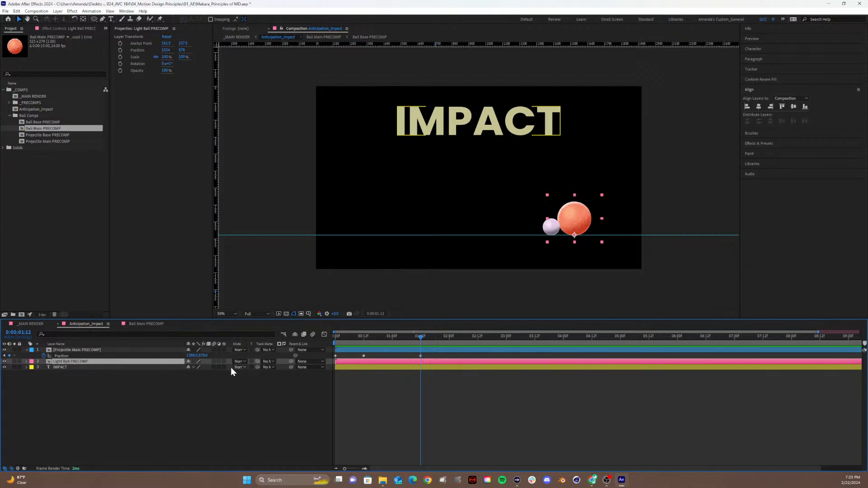
{"action": "key", "text": "p"}
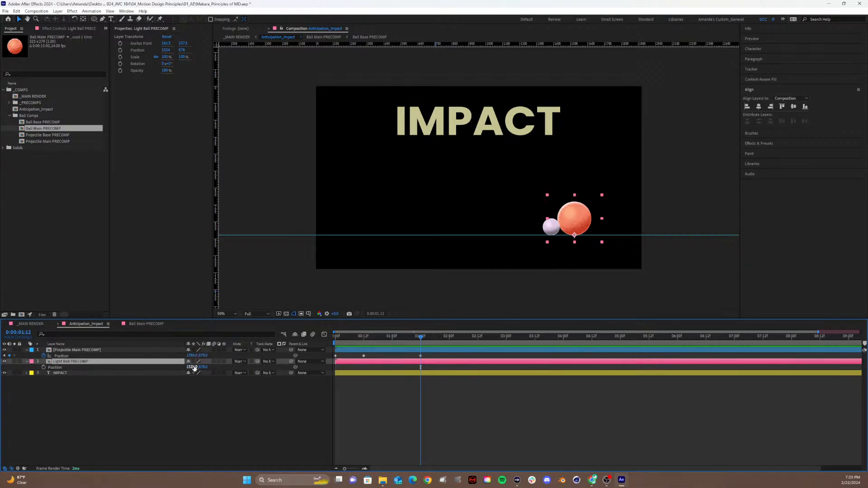
{"action": "left_click_drag", "start_coordinate": [190, 366], "coordinate": [191, 367]}
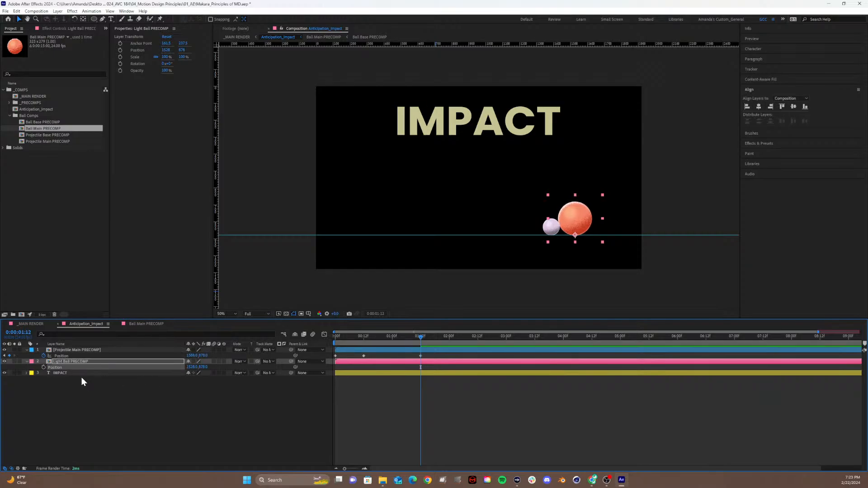
{"action": "left_click", "coordinate": [43, 367]}
Add a Light Ball PRECOMP Position keyframe at 0:00:02:00 that moves the ball horizontally out past the right edge of the frame.
{"action": "left_click_drag", "start_coordinate": [428, 337], "coordinate": [504, 337]}
{"action": "left_click_drag", "start_coordinate": [604, 337], "coordinate": [435, 371]}
{"action": "left_click_drag", "start_coordinate": [355, 472], "coordinate": [349, 471]}
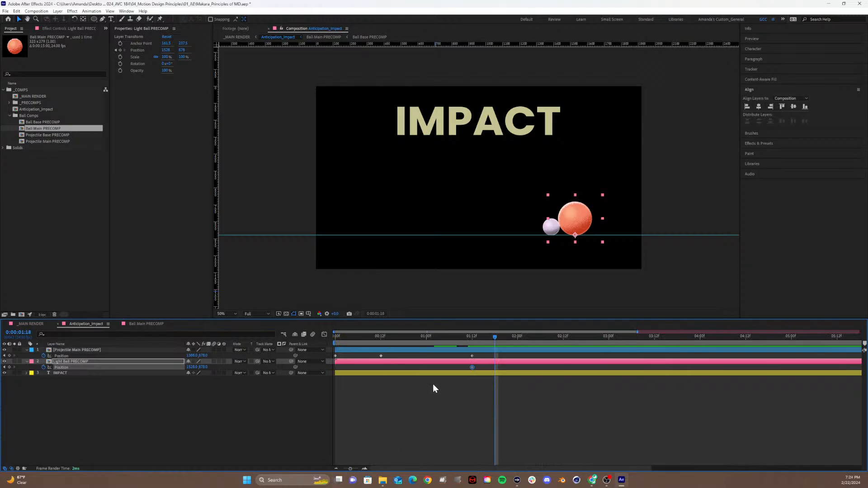
{"action": "left_click_drag", "start_coordinate": [486, 332], "coordinate": [518, 341]}
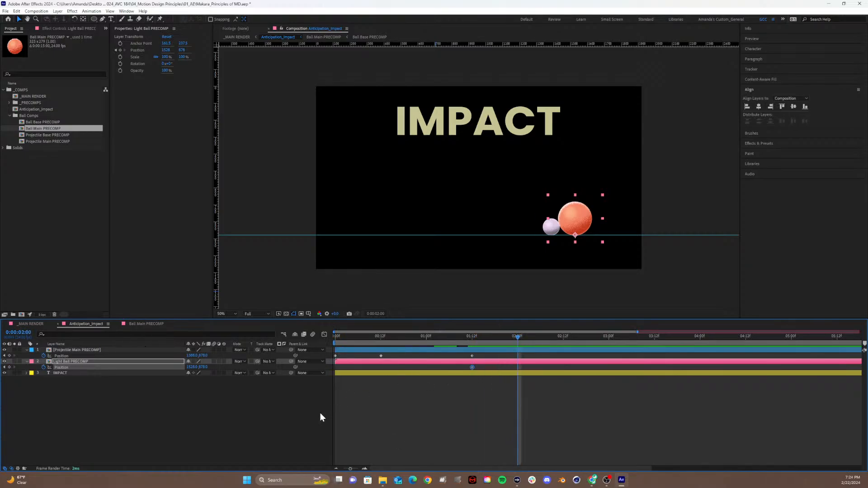
{"action": "left_click_drag", "start_coordinate": [193, 366], "coordinate": [216, 366]}
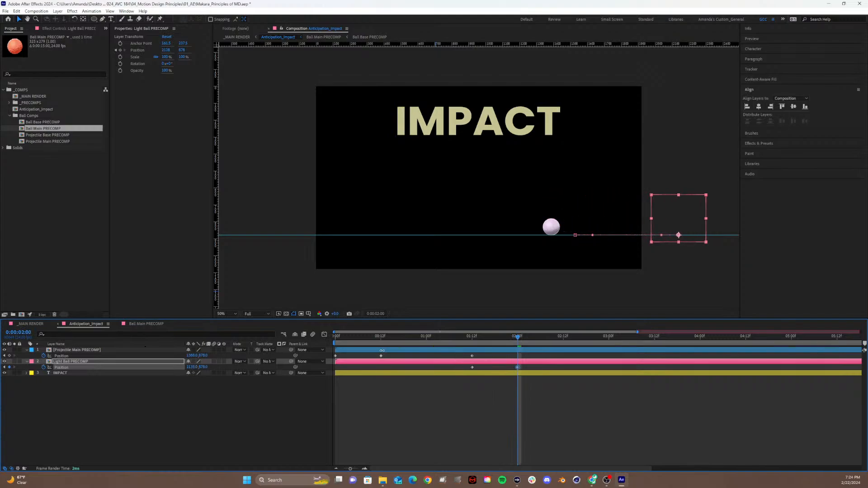
{"action": "left_click_drag", "start_coordinate": [382, 350], "coordinate": [454, 336]}
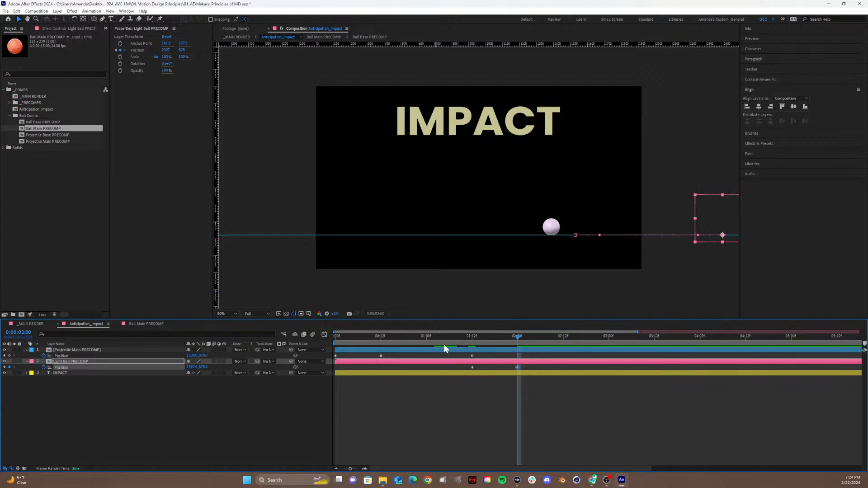
Preview the projectile striking the light ball, and return the current time to the start of the composition.
{"action": "key", "text": "space"}
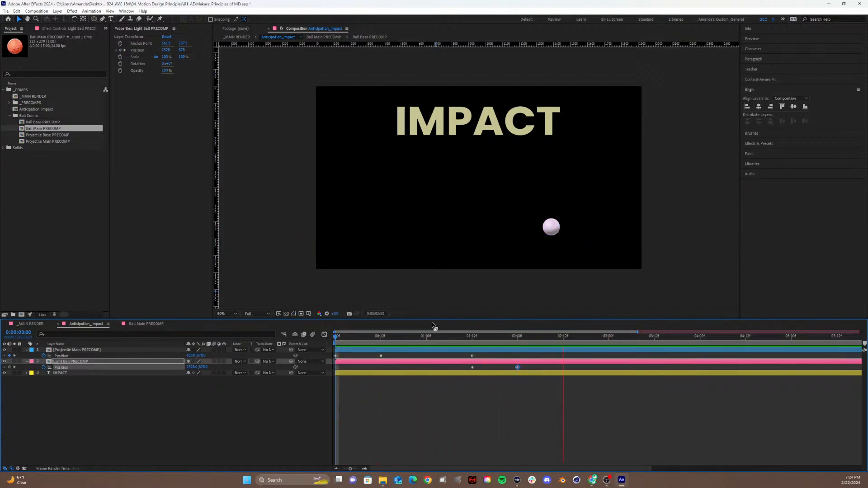
{"action": "key", "text": "space"}
{"action": "key", "text": "space"}
{"action": "left_click_drag", "start_coordinate": [507, 335], "coordinate": [282, 358]}
{"action": "key", "text": "Home"}
Apply Easy Ease to all of the projectile's Position keyframes and display their curves in the Graph Editor.
{"action": "left_click", "coordinate": [472, 355]}
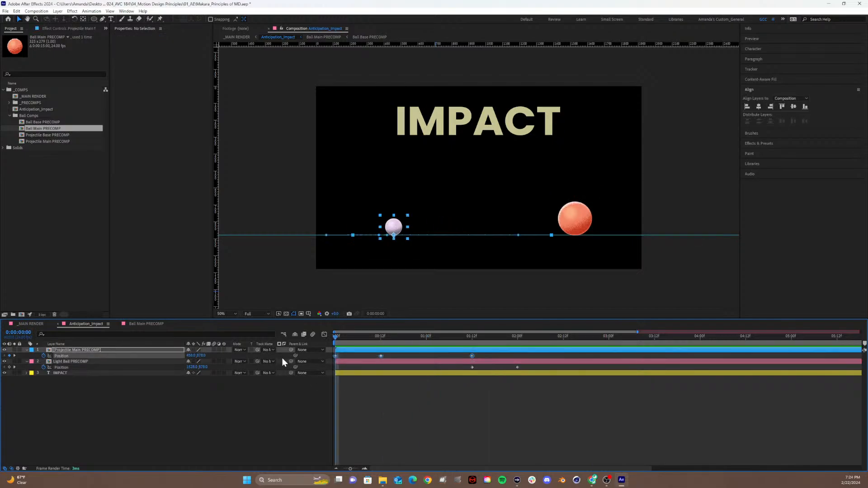
{"action": "left_click", "coordinate": [327, 335]}
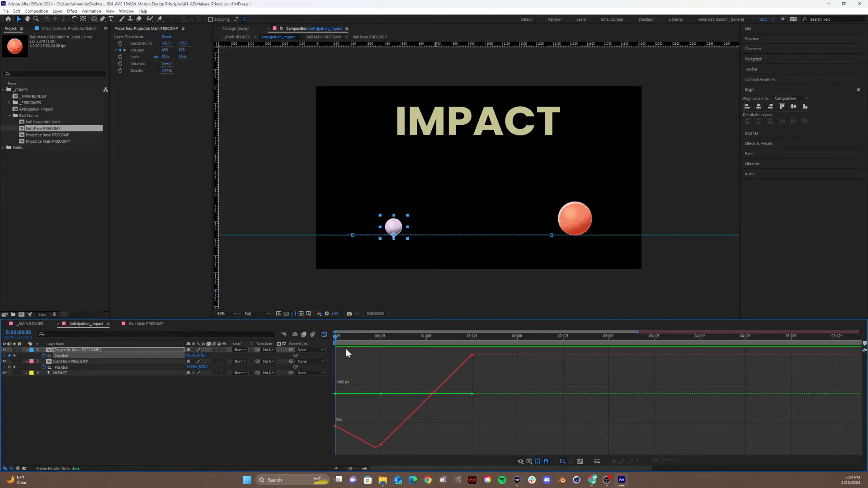
{"action": "left_click", "coordinate": [324, 335]}
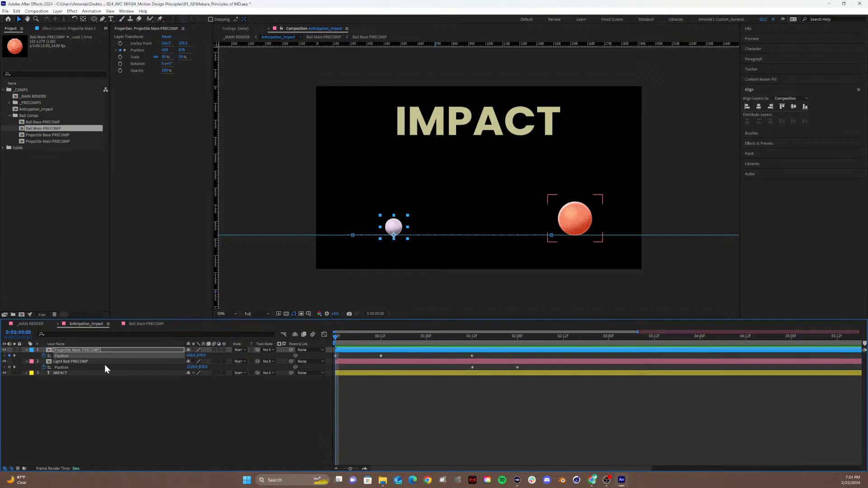
{"action": "left_click", "coordinate": [71, 356]}
{"action": "key", "text": "F9"}
{"action": "left_click", "coordinate": [326, 334]}
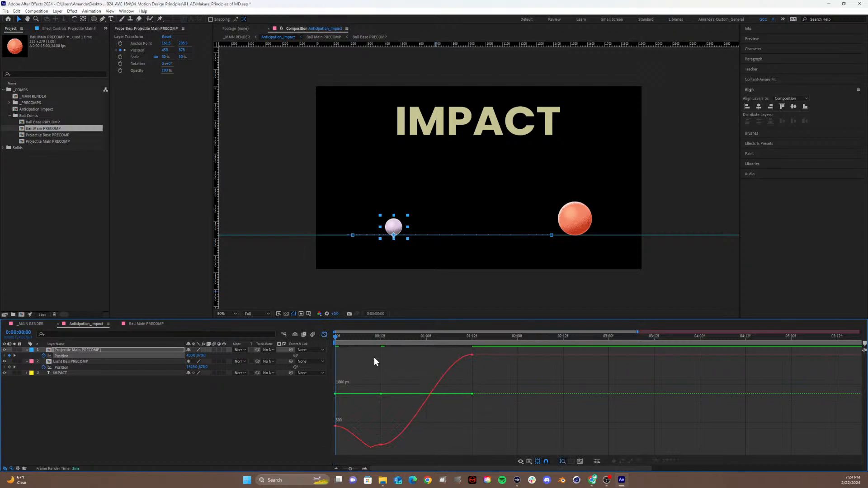
Examine the projectile's Position curve around the wind-up keyframe at 0:00:00:12.
{"action": "mouse_move", "coordinate": [386, 343]}
{"action": "left_mouse_down"}
{"action": "mouse_move", "coordinate": [336, 343]}
{"action": "mouse_move", "coordinate": [374, 346]}
{"action": "left_mouse_up"}
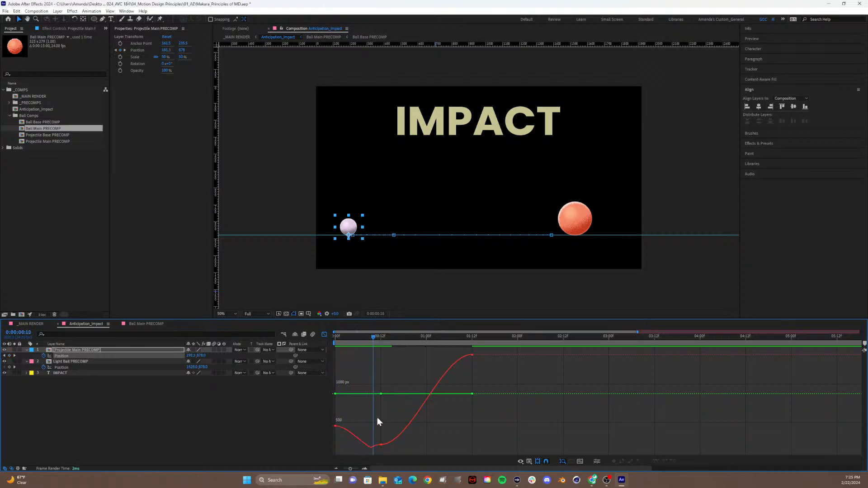
{"action": "left_click", "coordinate": [381, 445]}
{"action": "mouse_move", "coordinate": [370, 337]}
{"action": "left_mouse_down"}
{"action": "mouse_move", "coordinate": [344, 340]}
{"action": "mouse_move", "coordinate": [434, 334]}
{"action": "mouse_move", "coordinate": [317, 355]}
{"action": "mouse_move", "coordinate": [380, 351]}
{"action": "left_mouse_up"}
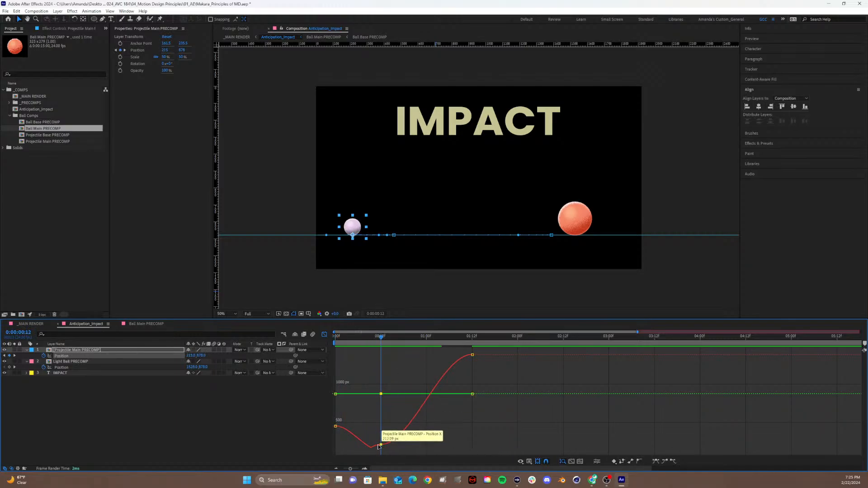
{"action": "left_click_drag", "start_coordinate": [367, 429], "coordinate": [397, 454]}
{"action": "right_click", "coordinate": [427, 413]}
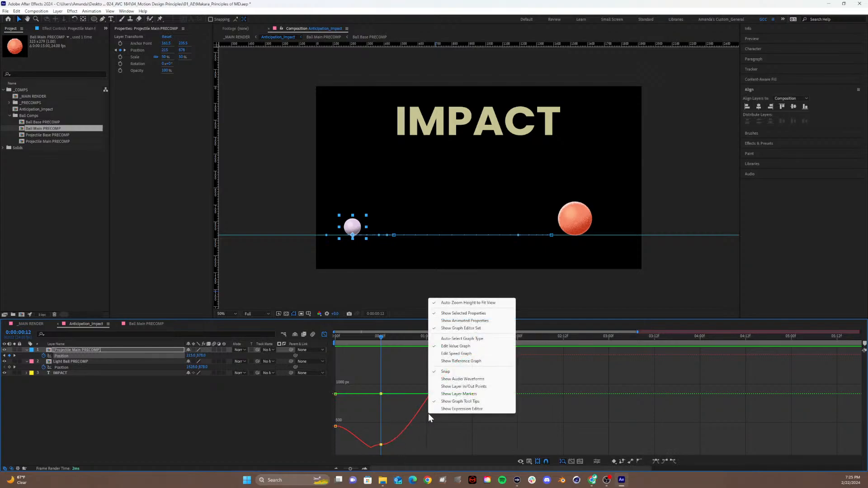
{"action": "left_click", "coordinate": [429, 441]}
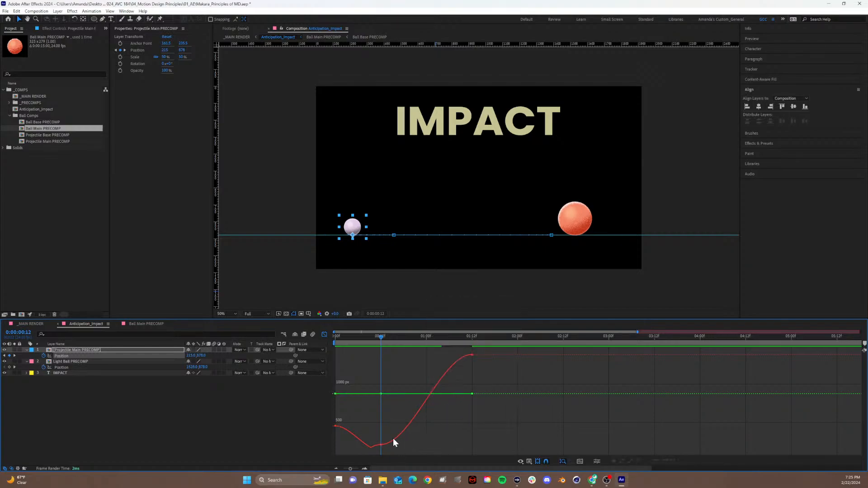
Separate the projectile's Position into X and Y dimensions and remove the keyframes from Y Position.
{"action": "left_click", "coordinate": [320, 419]}
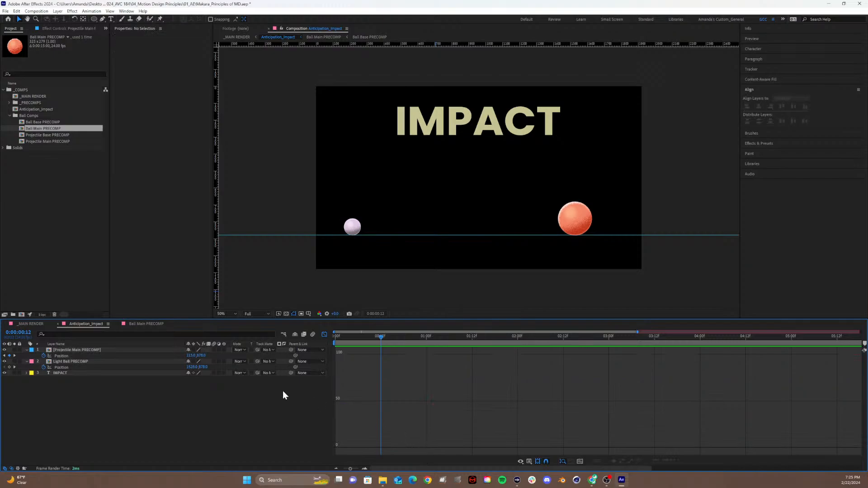
{"action": "left_click", "coordinate": [63, 361]}
{"action": "left_click", "coordinate": [66, 351]}
{"action": "left_click", "coordinate": [65, 349]}
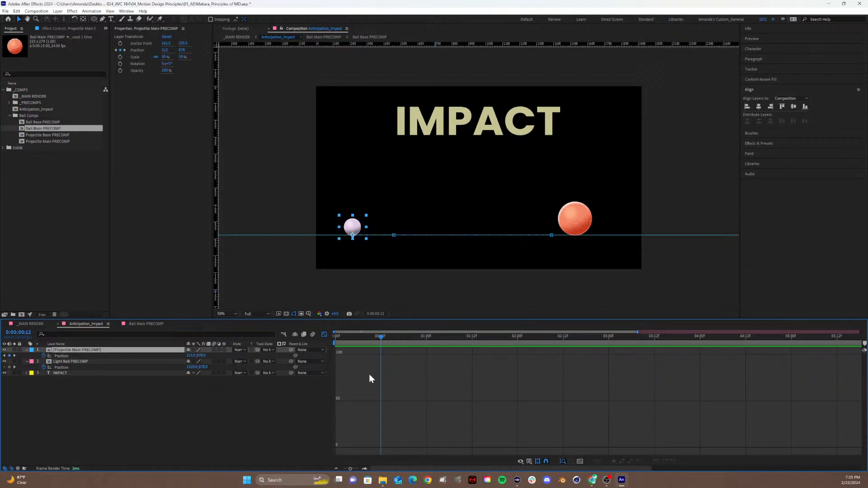
{"action": "left_click", "coordinate": [56, 356]}
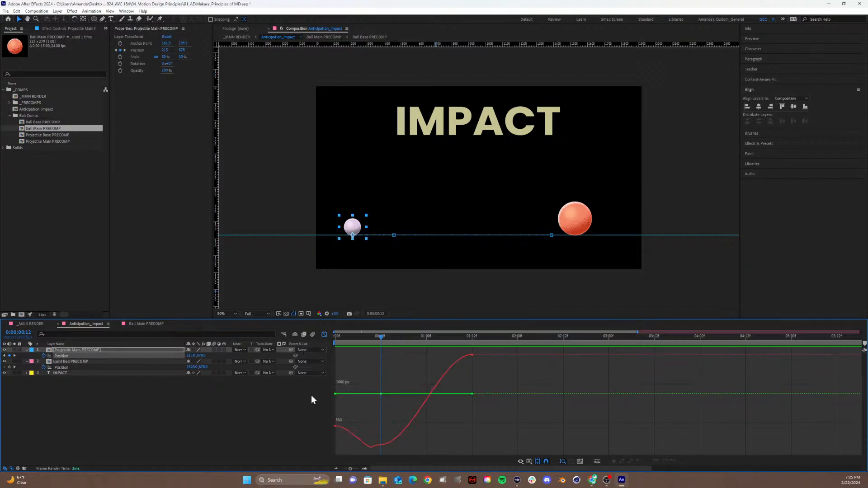
{"action": "left_click", "coordinate": [597, 461]}
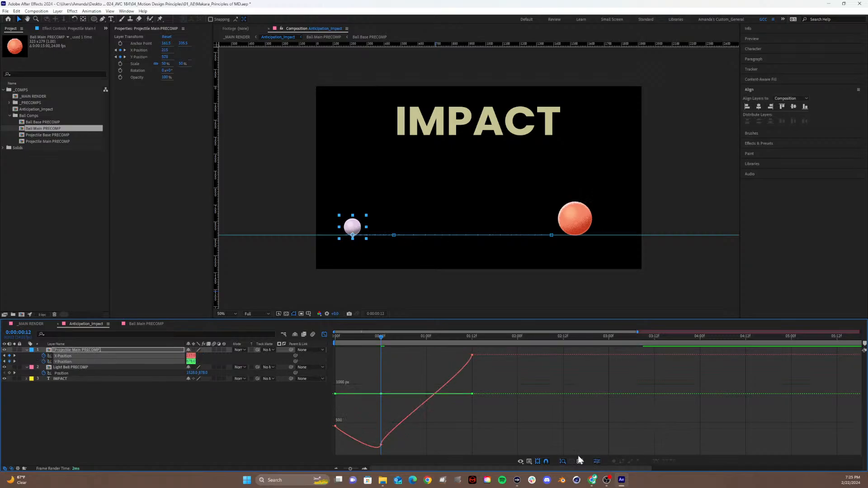
{"action": "left_click", "coordinate": [67, 419]}
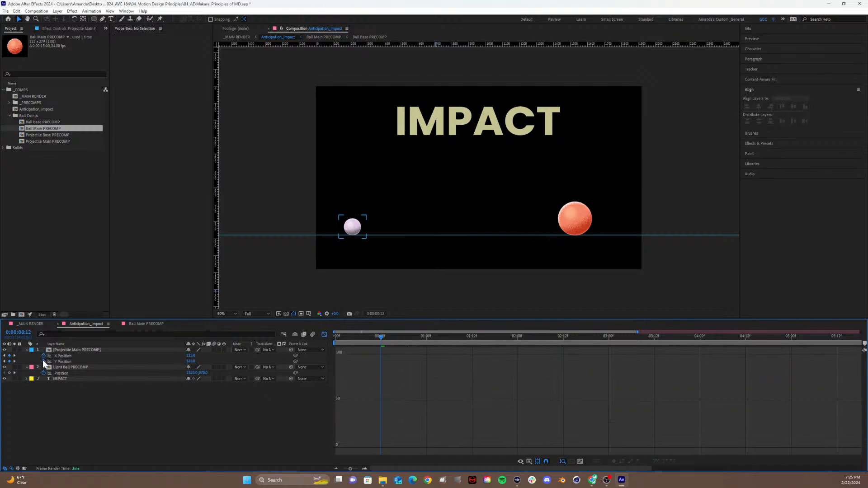
{"action": "left_click", "coordinate": [43, 361]}
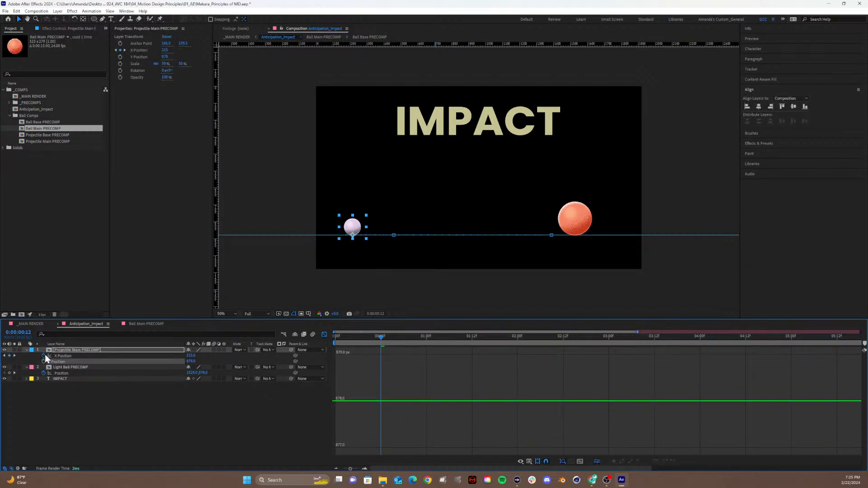
Flatten the projectile's X Position curve at the 0:00:00:12 keyframe and extend the first keyframe's outgoing handle nearly horizontally to ease the wind-up.
{"action": "left_click", "coordinate": [66, 356]}
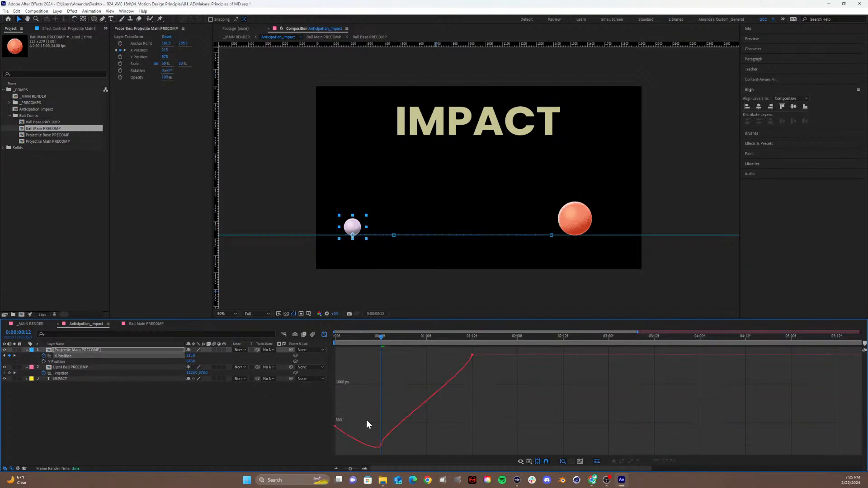
{"action": "left_click_drag", "start_coordinate": [366, 424], "coordinate": [398, 449]}
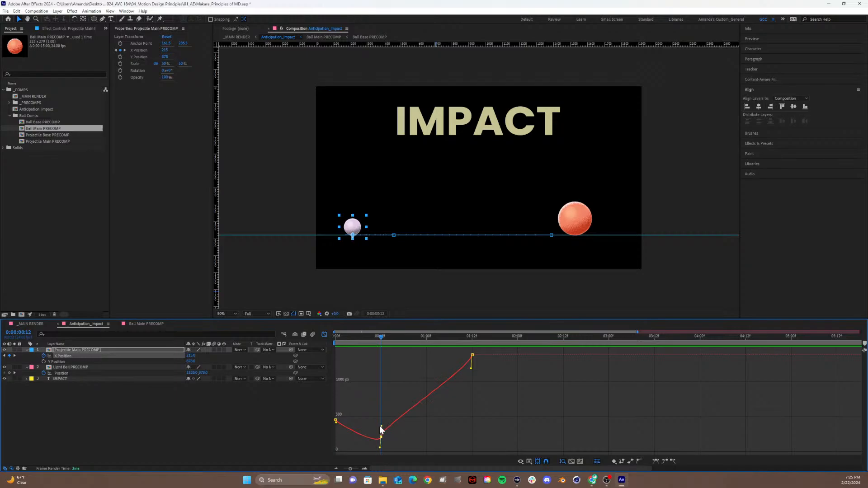
{"action": "left_click_drag", "start_coordinate": [382, 428], "coordinate": [391, 437]}
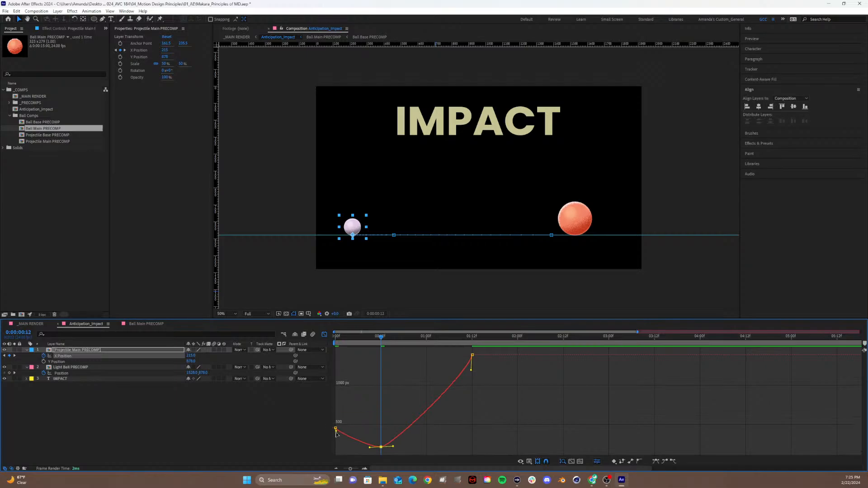
{"action": "left_click", "coordinate": [335, 429]}
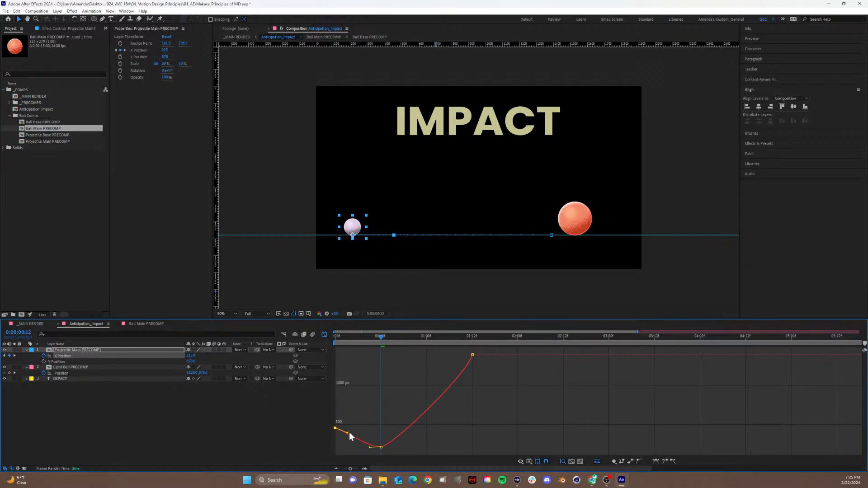
{"action": "left_click_drag", "start_coordinate": [356, 427], "coordinate": [354, 428]}
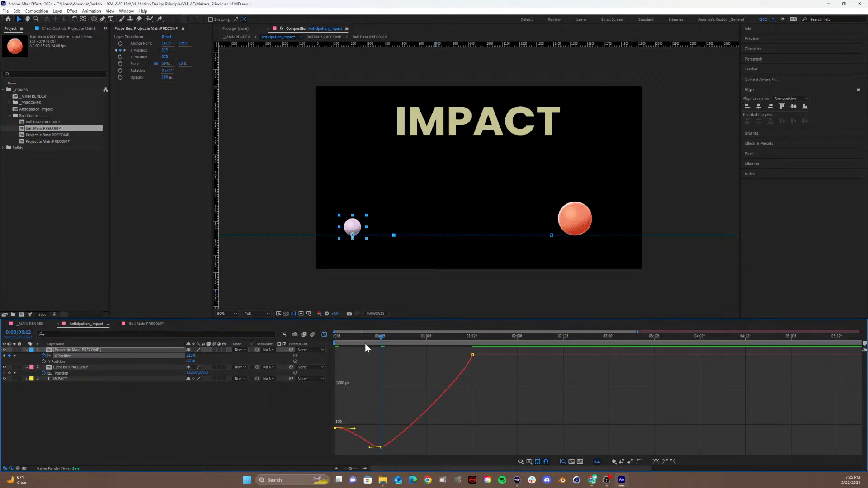
Preview the projectile's eased wind-up from the start, and return the current time to 0:00:00:00.
{"action": "left_click_drag", "start_coordinate": [365, 344], "coordinate": [326, 344]}
{"action": "key", "text": "space"}
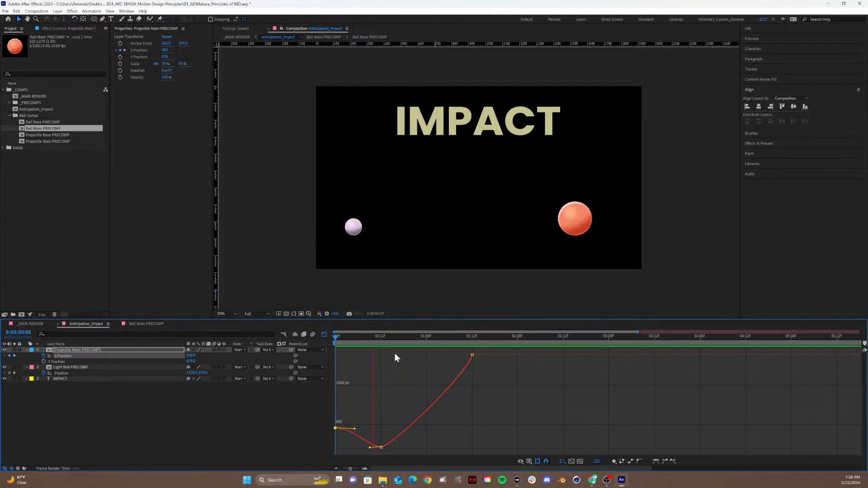
{"action": "key", "text": "space"}
{"action": "left_click_drag", "start_coordinate": [389, 338], "coordinate": [313, 349]}
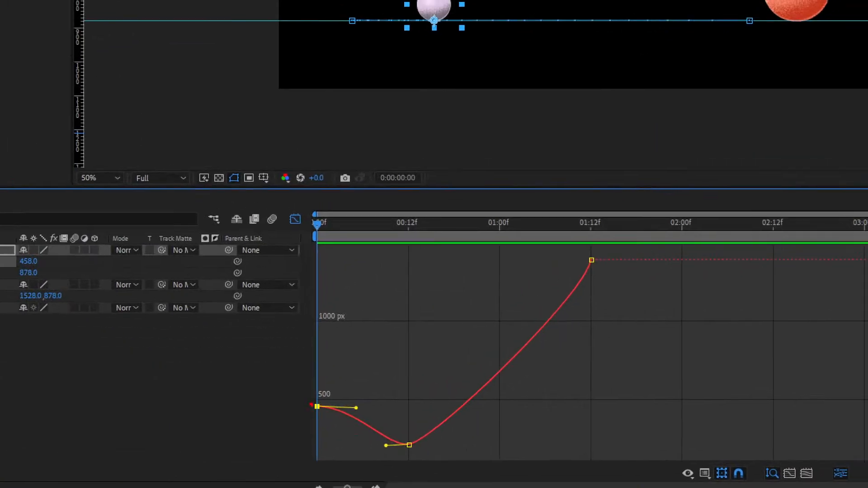
{"action": "mouse_move", "coordinate": [310, 405]}
{"action": "left_mouse_down"}
{"action": "mouse_move", "coordinate": [359, 401]}
{"action": "mouse_move", "coordinate": [441, 447]}
{"action": "left_mouse_up"}
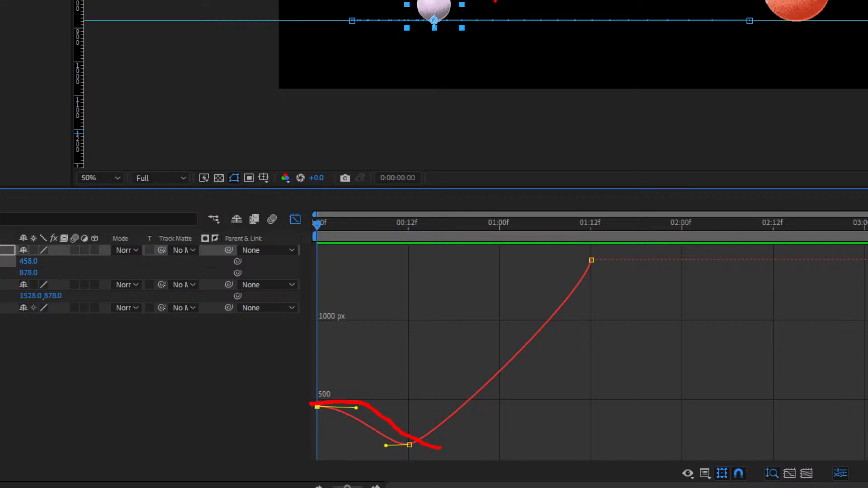
{"action": "mouse_move", "coordinate": [342, 45]}
{"action": "left_mouse_down"}
{"action": "mouse_move", "coordinate": [450, 36]}
{"action": "mouse_move", "coordinate": [462, 51]}
{"action": "left_mouse_up"}
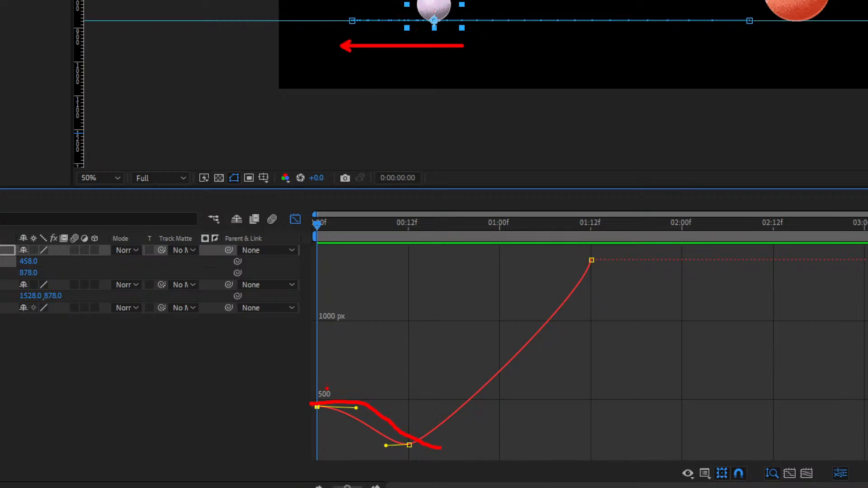
{"action": "mouse_move", "coordinate": [398, 434]}
{"action": "left_mouse_down"}
{"action": "mouse_move", "coordinate": [392, 465]}
{"action": "mouse_move", "coordinate": [445, 435]}
{"action": "mouse_move", "coordinate": [402, 452]}
{"action": "mouse_move", "coordinate": [436, 448]}
{"action": "mouse_move", "coordinate": [421, 421]}
{"action": "mouse_move", "coordinate": [397, 457]}
{"action": "left_mouse_up"}
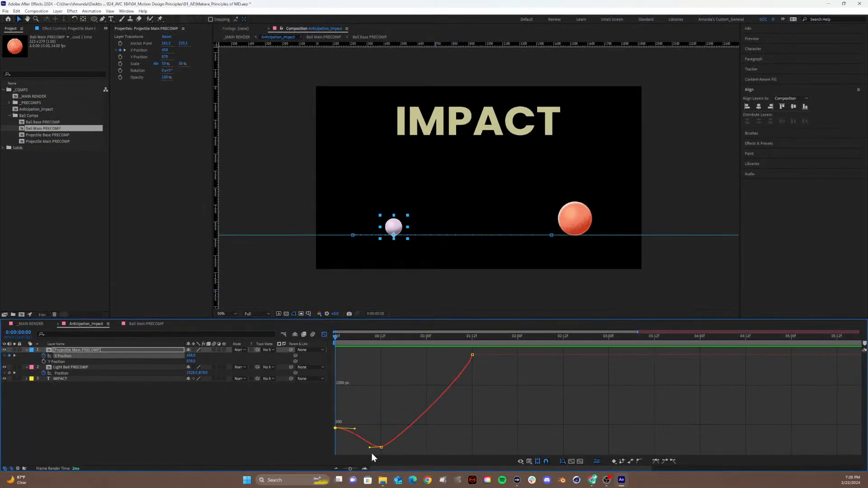
Extend the outgoing handle of the projectile's 0:00:00:12 X Position keyframe horizontally almost to 0:00:01:12 for a slow start and fast strike.
{"action": "mouse_move", "coordinate": [414, 448]}
{"action": "left_click", "coordinate": [382, 448]}
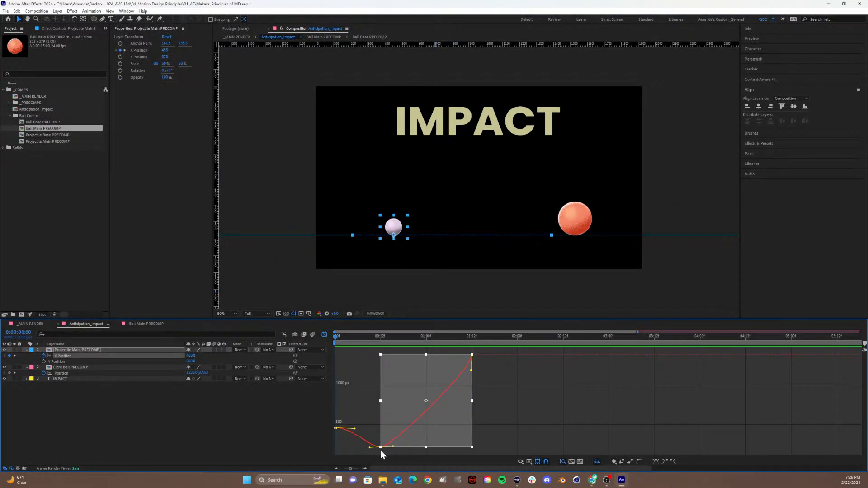
{"action": "left_click", "coordinate": [384, 449]}
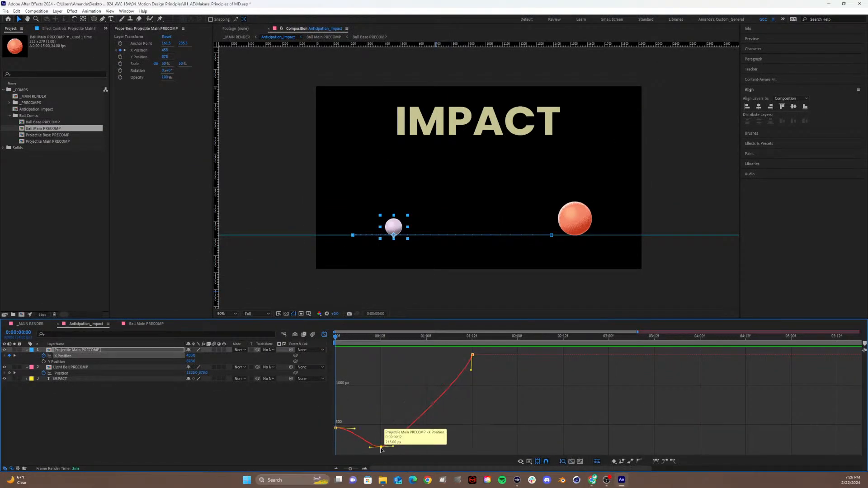
{"action": "left_click_drag", "start_coordinate": [393, 447], "coordinate": [466, 448]}
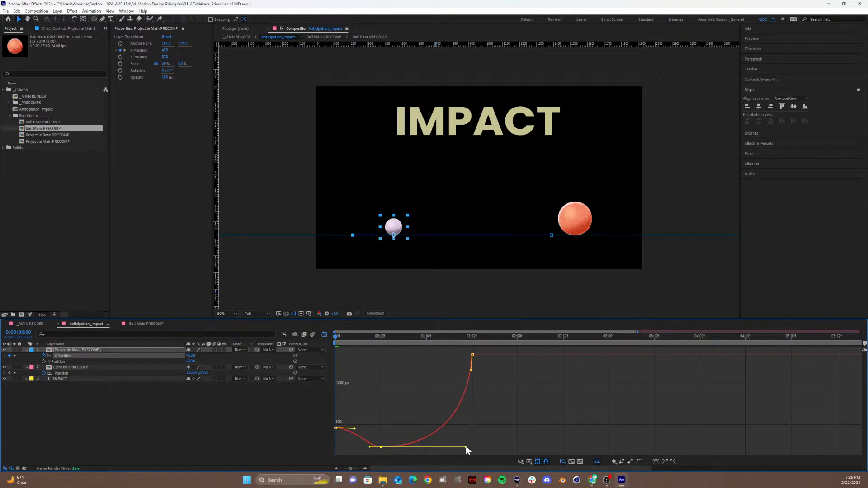
Preview the projectile's strike from the start and scrub the current time to 0:00:00:21.
{"action": "key", "text": "space"}
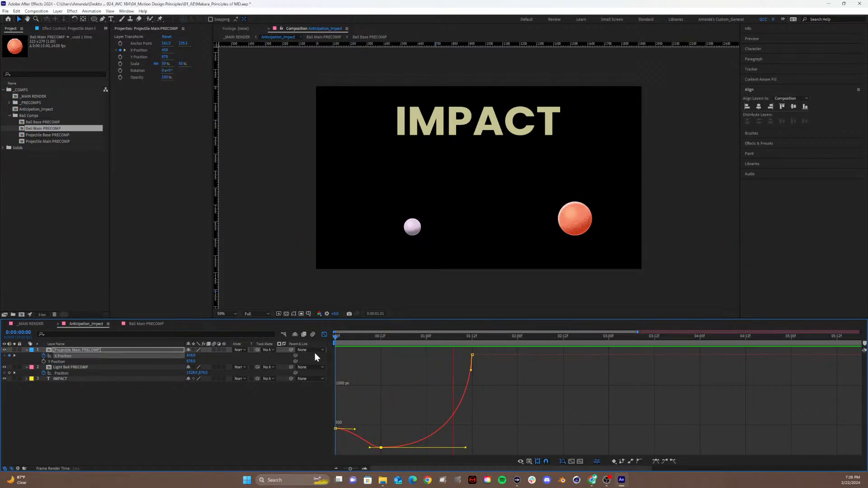
{"action": "key", "text": "space"}
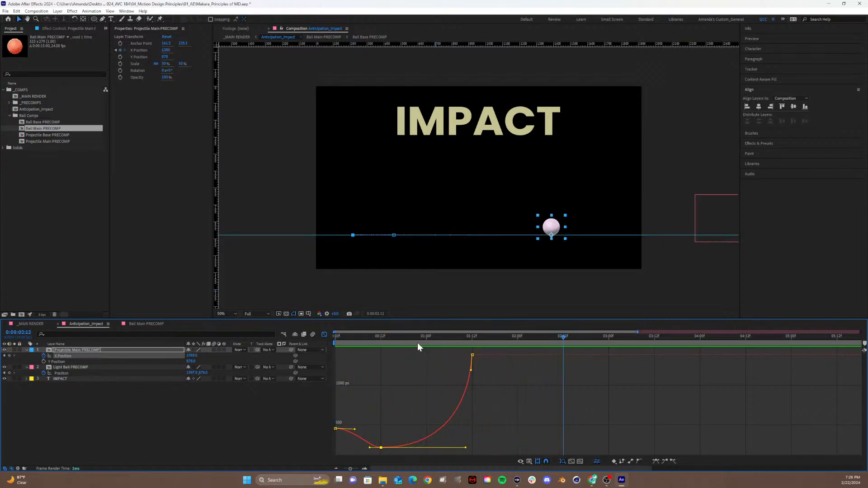
{"action": "mouse_move", "coordinate": [417, 342]}
{"action": "left_mouse_down"}
{"action": "mouse_move", "coordinate": [365, 348]}
{"action": "mouse_move", "coordinate": [414, 344]}
{"action": "left_mouse_up"}
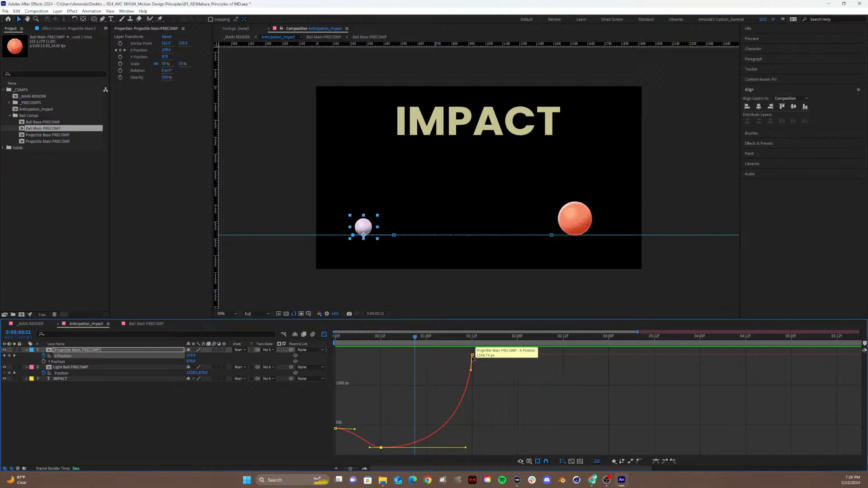
Extend the incoming handle of the projectile's 0:00:01:12 X Position keyframe straight down to about the 500 px level, and preview the sharper strike.
{"action": "left_click_drag", "start_coordinate": [482, 359], "coordinate": [483, 430]}
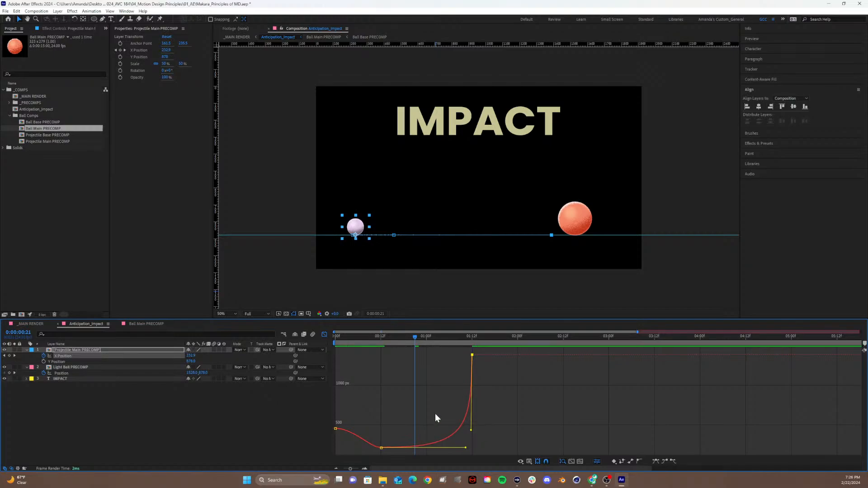
{"action": "key", "text": "space"}
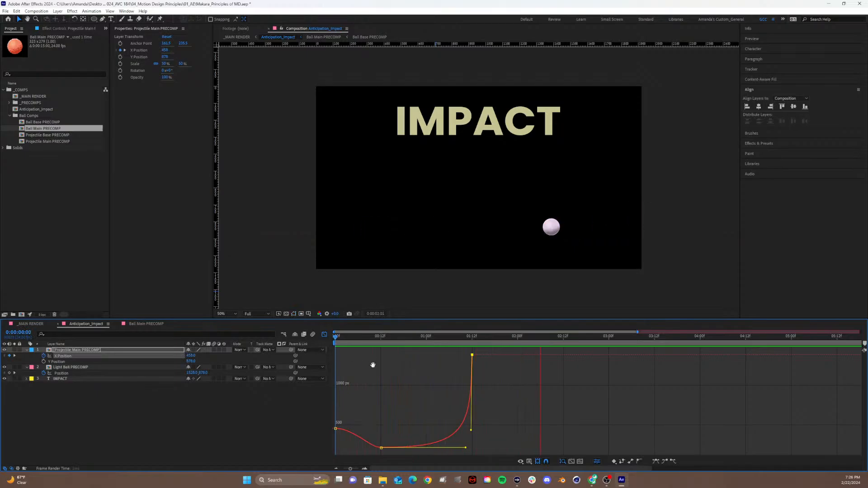
{"action": "key", "text": "space"}
{"action": "key", "text": "Home"}
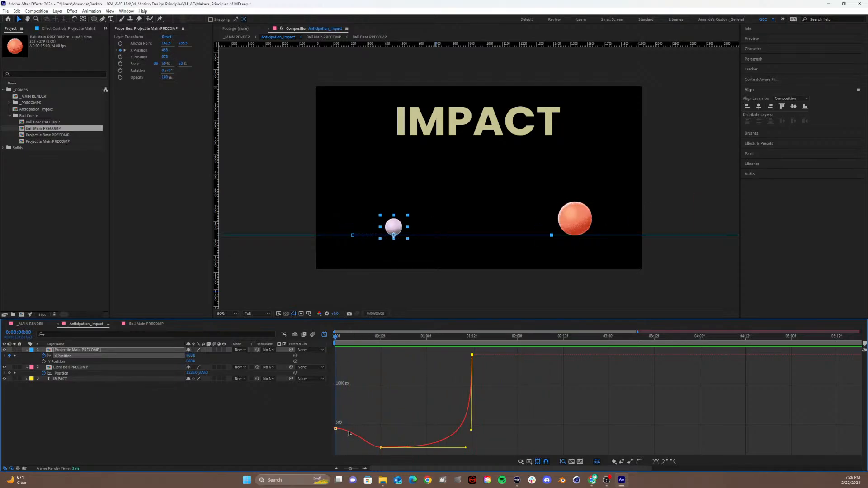
Lengthen the horizontal handles between the projectile's first and 0:00:00:12 X Position keyframes for a stronger wind-up ease, and preview it.
{"action": "left_click", "coordinate": [346, 433]}
{"action": "left_click_drag", "start_coordinate": [355, 429], "coordinate": [358, 429]}
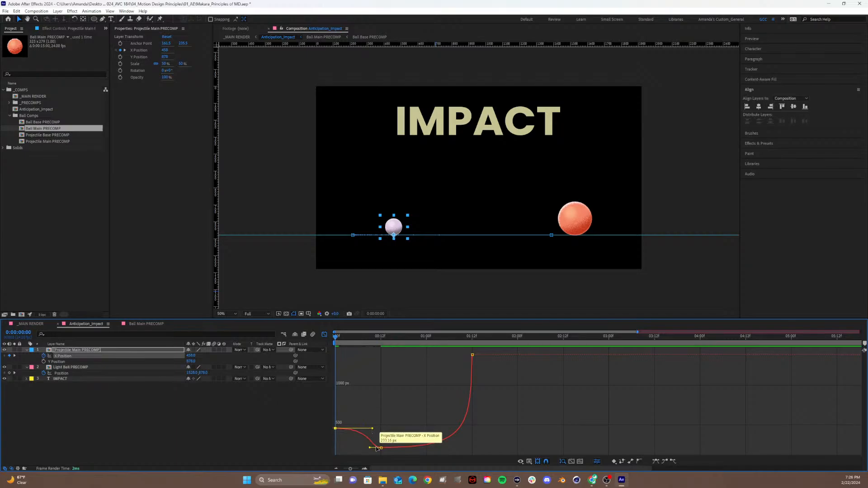
{"action": "left_click_drag", "start_coordinate": [370, 448], "coordinate": [353, 447]}
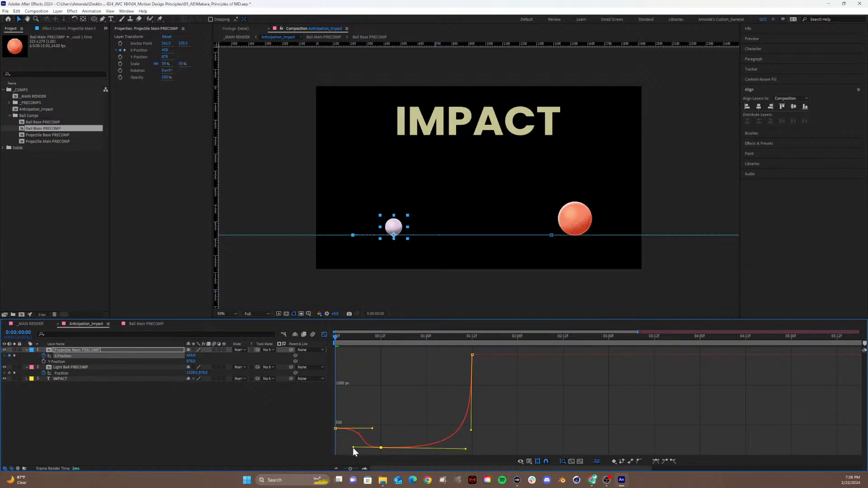
{"action": "left_click", "coordinate": [370, 432]}
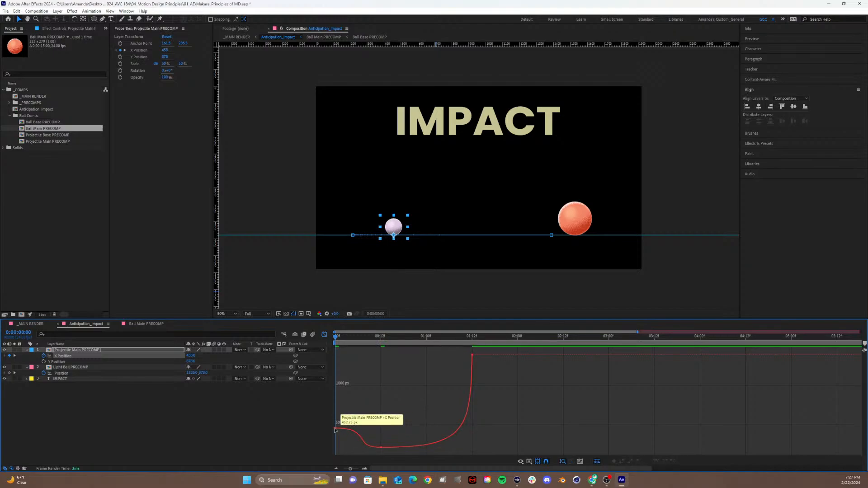
{"action": "left_click", "coordinate": [350, 433]}
{"action": "left_click_drag", "start_coordinate": [372, 429], "coordinate": [355, 428]}
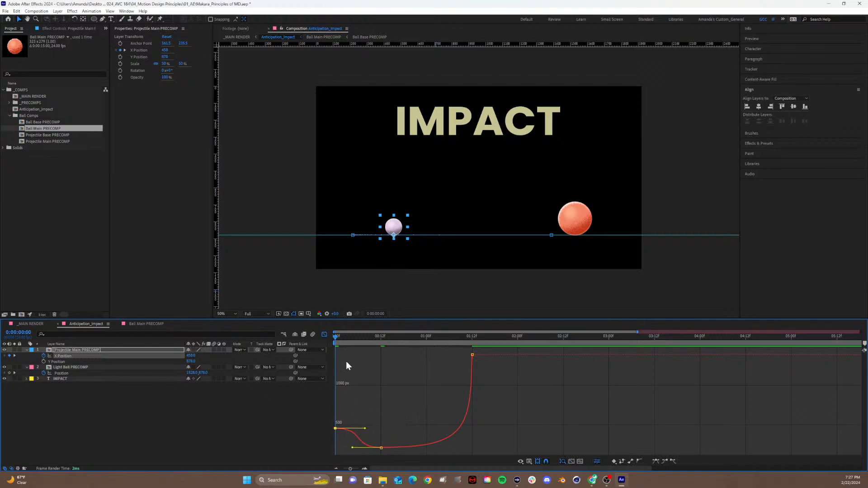
{"action": "key", "text": "space"}
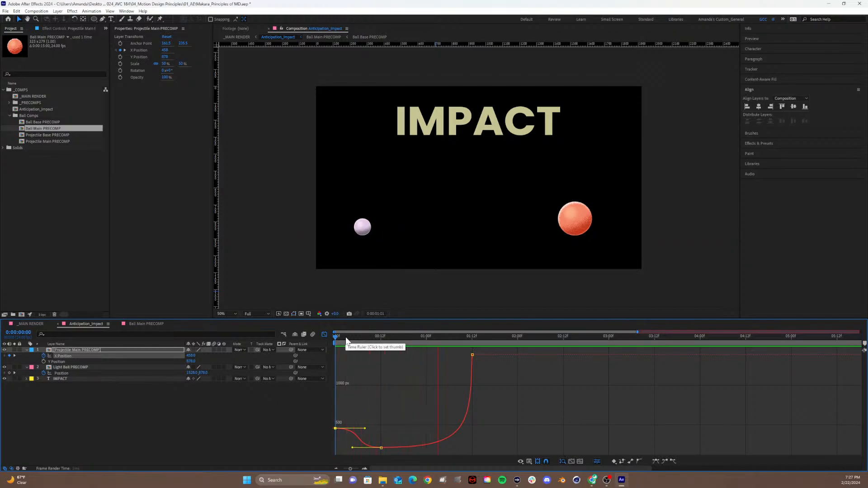
{"action": "key", "text": "space"}
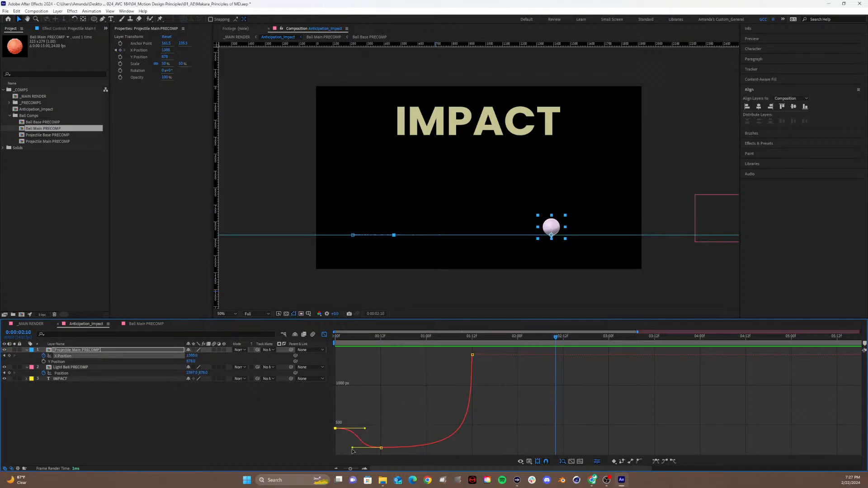
Try tilting the incoming handle of the projectile's 0:00:00:12 X Position keyframe upward for an abrupt wind-up stop, and preview it from the start.
{"action": "left_click_drag", "start_coordinate": [352, 449], "coordinate": [360, 445]}
{"action": "left_click_drag", "start_coordinate": [353, 448], "coordinate": [365, 442]}
{"action": "left_click", "coordinate": [354, 341]}
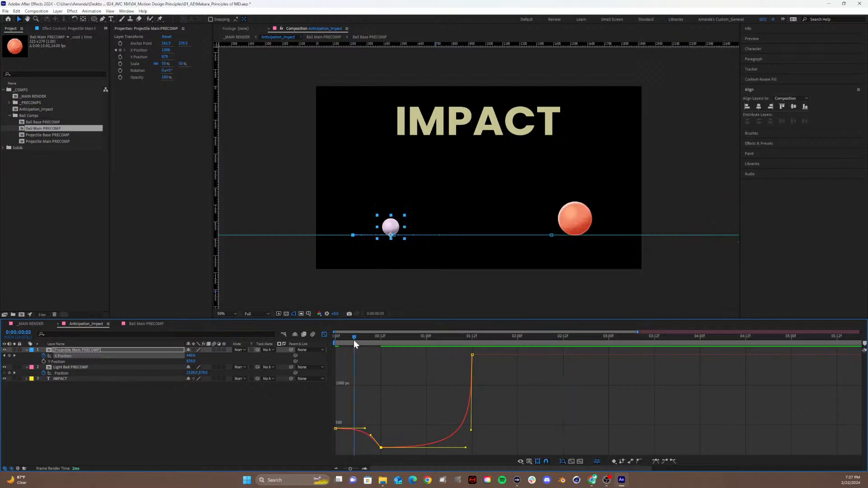
{"action": "left_click_drag", "start_coordinate": [354, 342], "coordinate": [327, 346]}
{"action": "key", "text": "space"}
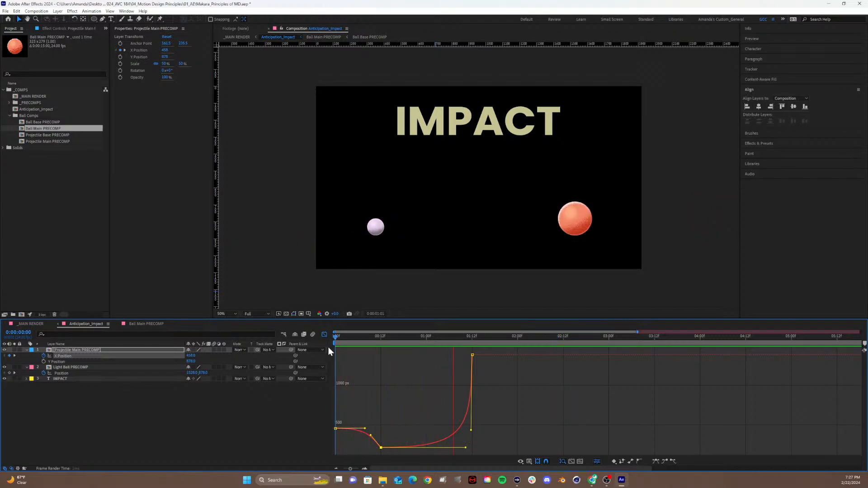
{"action": "key", "text": "space"}
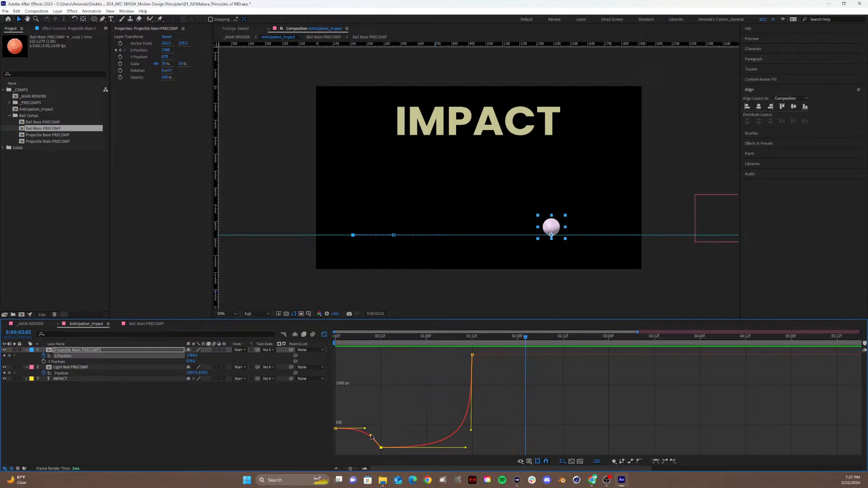
Flatten the incoming handle of the projectile's 0:00:00:12 X Position keyframe back to horizontal and preview the wind-up from the start.
{"action": "left_click_drag", "start_coordinate": [370, 442], "coordinate": [370, 447]}
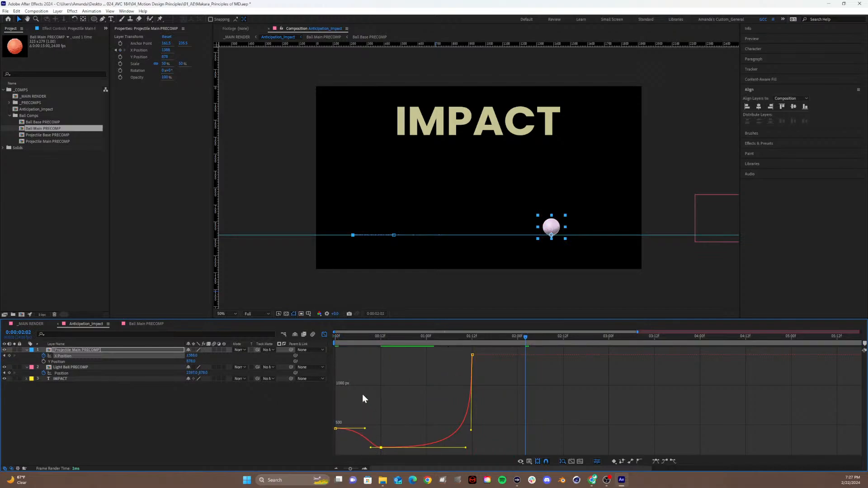
{"action": "left_click", "coordinate": [349, 338]}
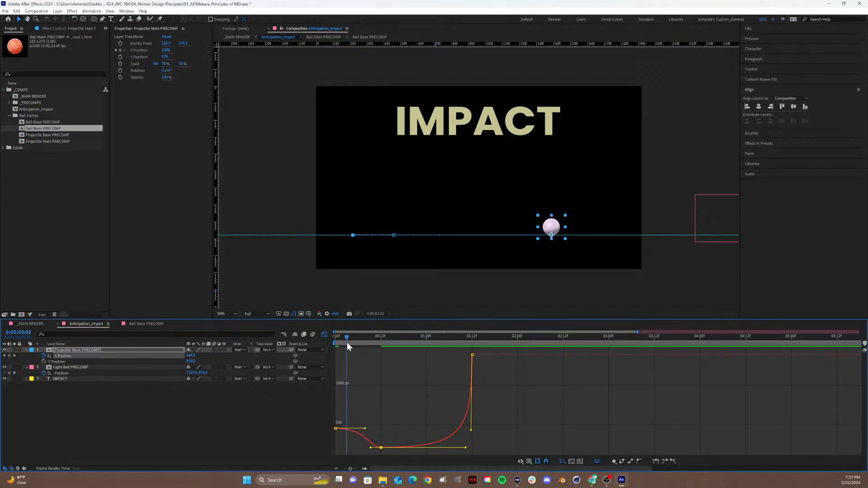
{"action": "key", "text": "space"}
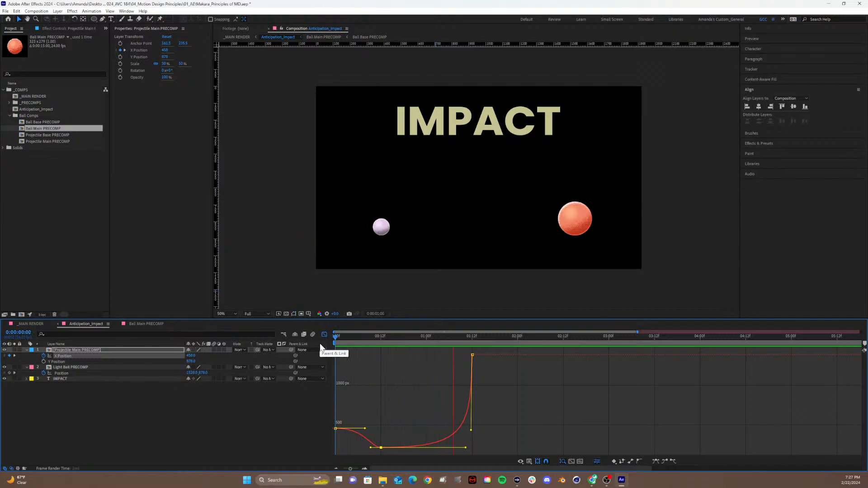
{"action": "key", "text": "space"}
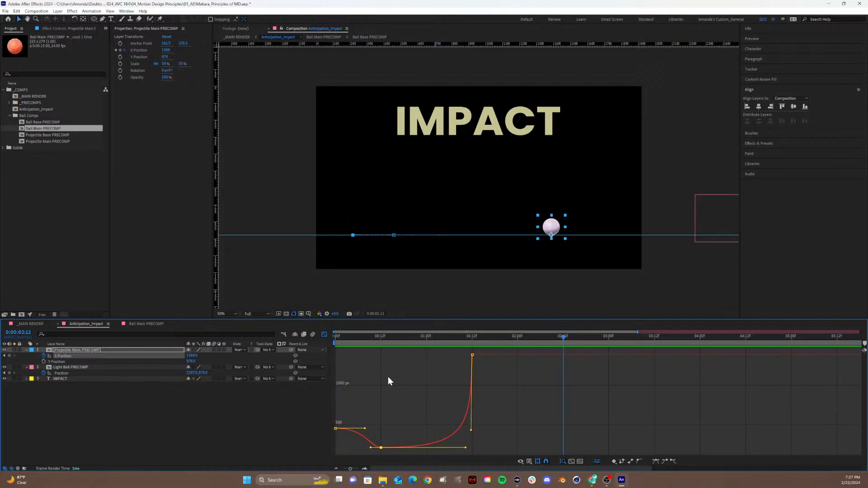
Move the projectile's last X Position keyframe to 0:00:01:06, preview the faster strike, and check the contact with the ball around 0:00:01:07.
{"action": "mouse_move", "coordinate": [472, 356]}
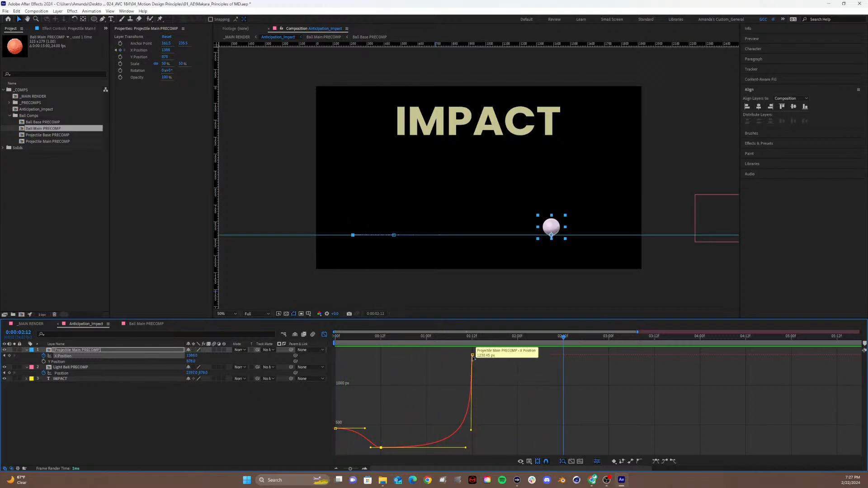
{"action": "left_click_drag", "start_coordinate": [472, 355], "coordinate": [451, 358]}
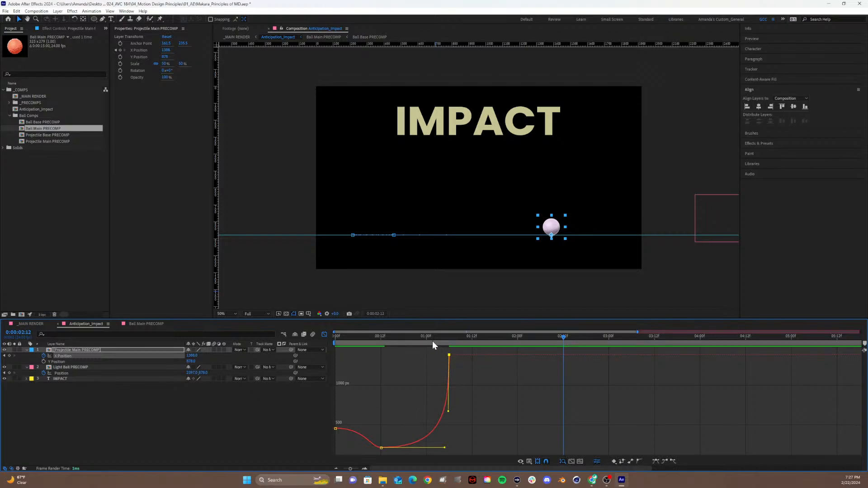
{"action": "key", "text": "space"}
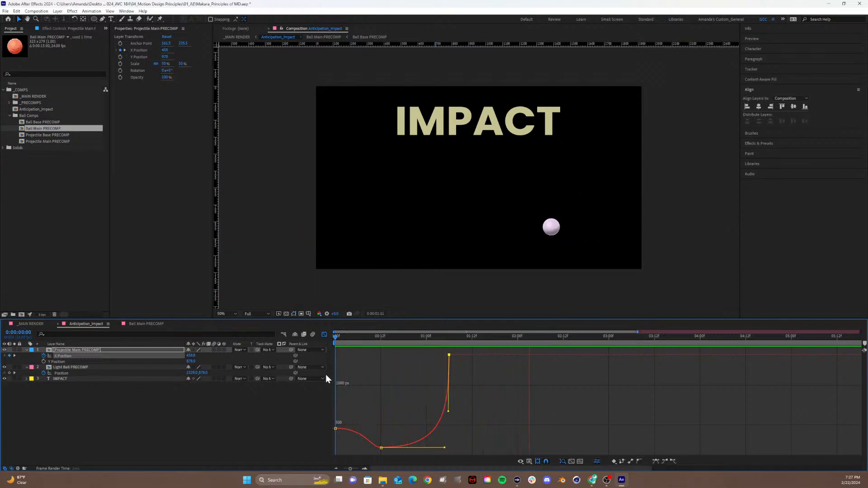
{"action": "key", "text": "space"}
{"action": "left_click_drag", "start_coordinate": [455, 337], "coordinate": [452, 346]}
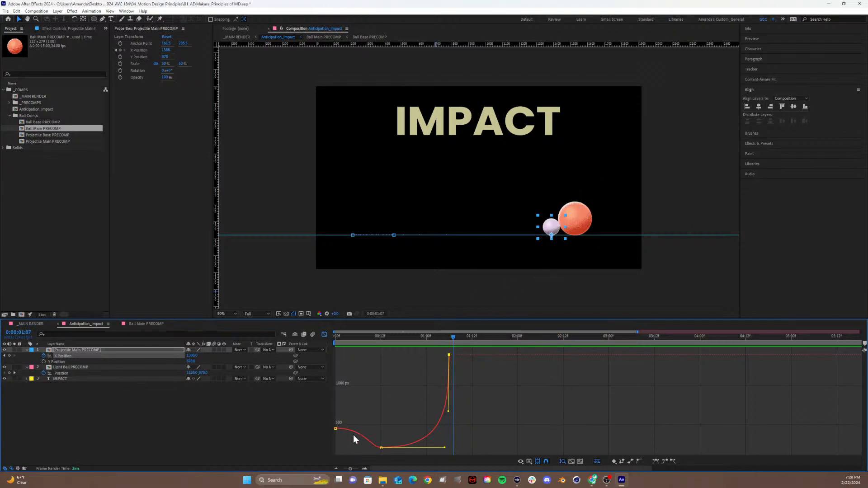
Shorten the first X Position keyframe's outgoing handle, lengthen the 0:00:00:12 keyframe's incoming handle slightly, keep both horizontal, and preview the projectile's motion.
{"action": "mouse_move", "coordinate": [356, 419]}
{"action": "left_mouse_down"}
{"action": "mouse_move", "coordinate": [307, 436]}
{"action": "mouse_move", "coordinate": [354, 429]}
{"action": "left_mouse_up"}
{"action": "left_click_drag", "start_coordinate": [371, 448], "coordinate": [366, 448]}
{"action": "key", "text": "Home"}
{"action": "key", "text": "space"}
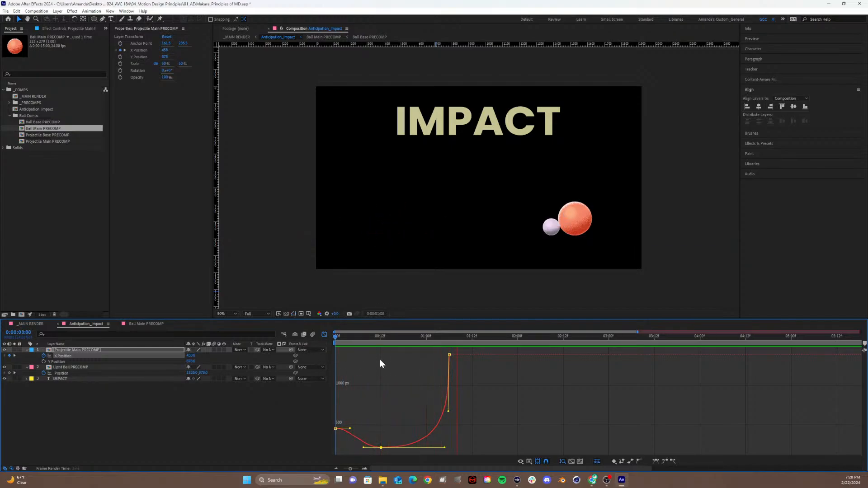
{"action": "key", "text": "space"}
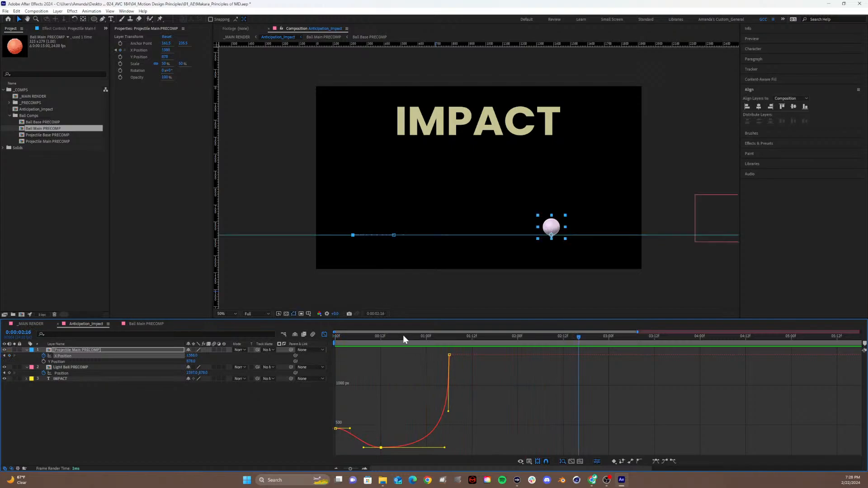
{"action": "key", "text": "Home"}
{"action": "key", "text": "space"}
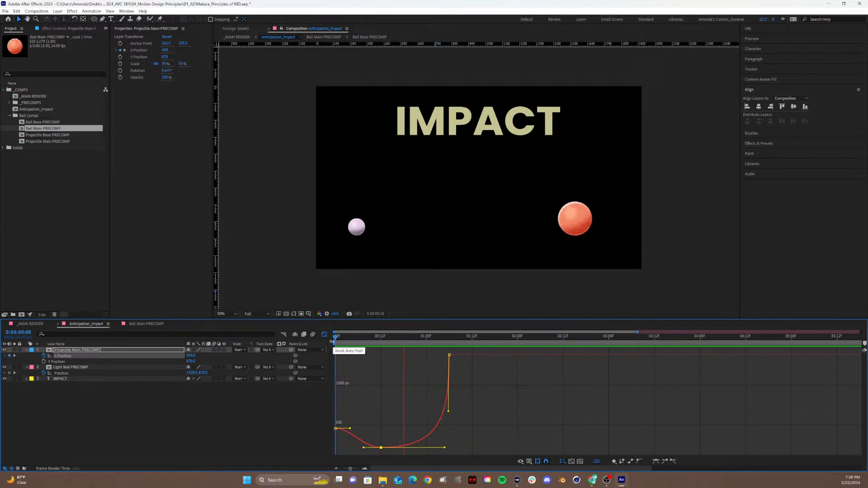
{"action": "key", "text": "space"}
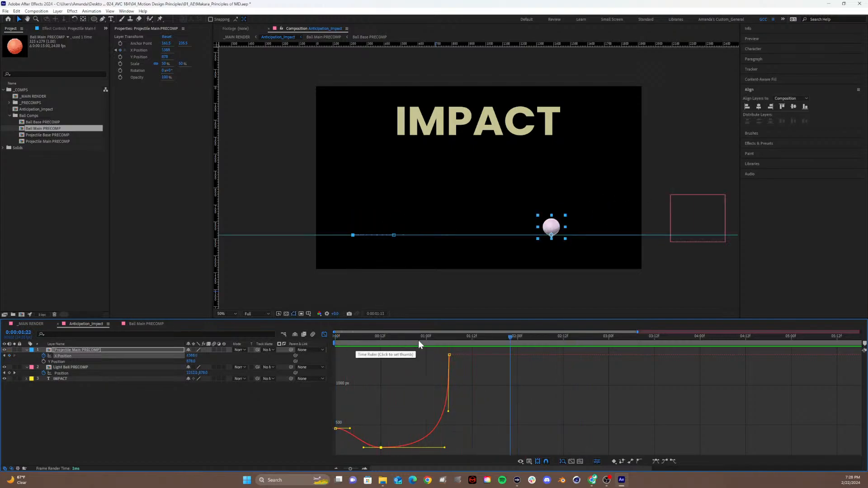
Shift both Light Ball Position keyframes to 0:00:01:06 and 0:00:01:18, aligning the first with the projectile's impact keyframe, and check the contact frame.
{"action": "left_click", "coordinate": [324, 335]}
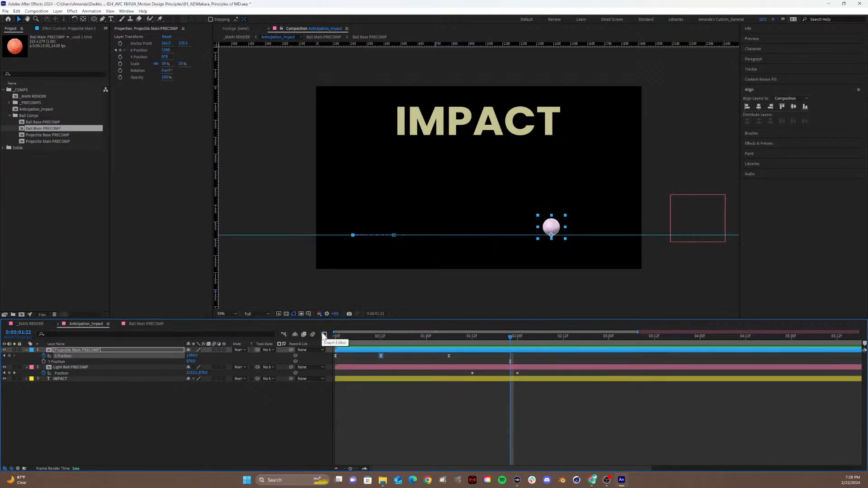
{"action": "left_click", "coordinate": [517, 373]}
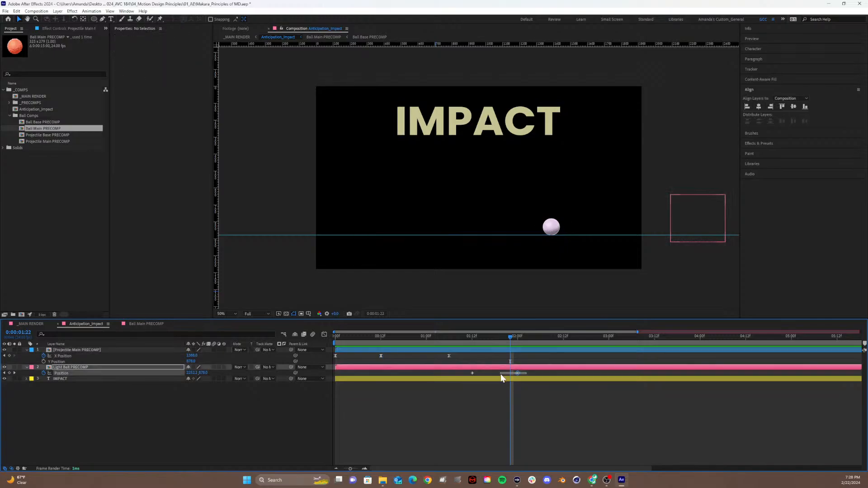
{"action": "left_click", "coordinate": [471, 373], "text": "shift"}
{"action": "left_click_drag", "start_coordinate": [469, 373], "coordinate": [449, 375]}
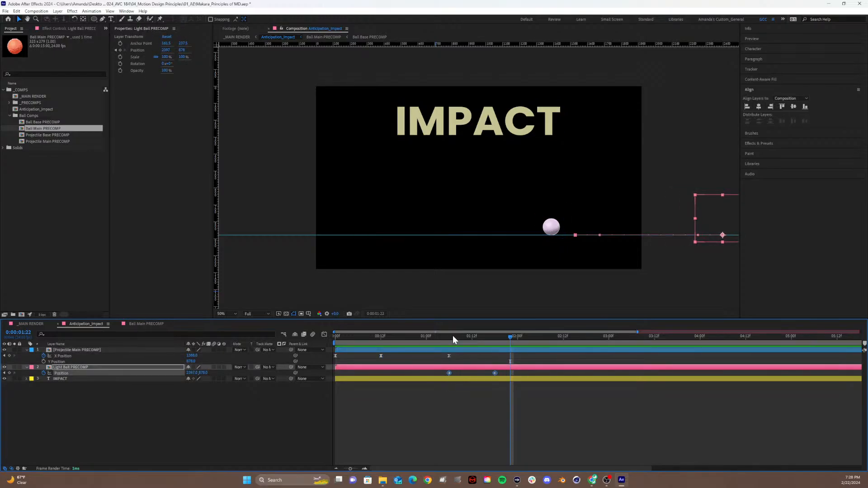
{"action": "left_click_drag", "start_coordinate": [452, 336], "coordinate": [452, 359]}
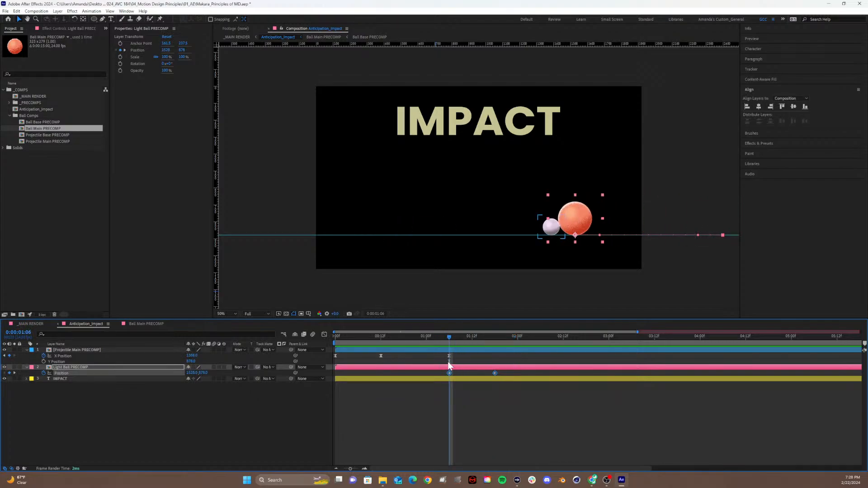
{"action": "left_click", "coordinate": [494, 401]}
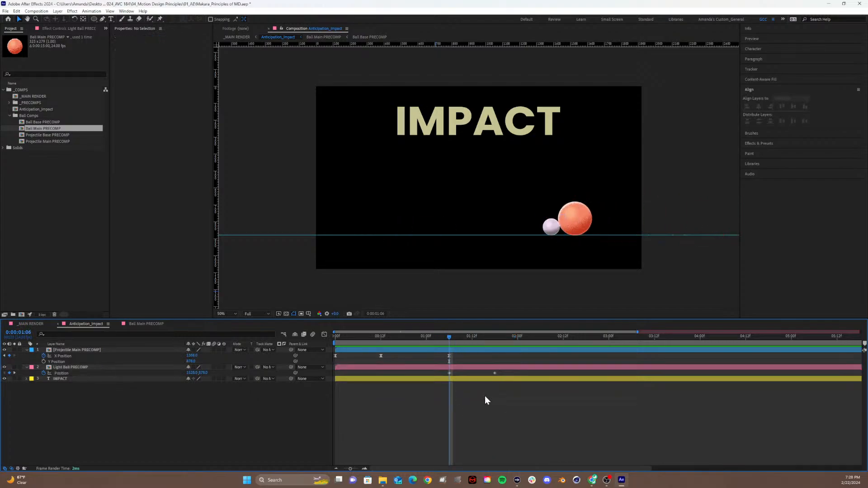
Show the Light Ball's Position in the value graph and separate its dimensions into X and Y.
{"action": "left_click", "coordinate": [449, 373]}
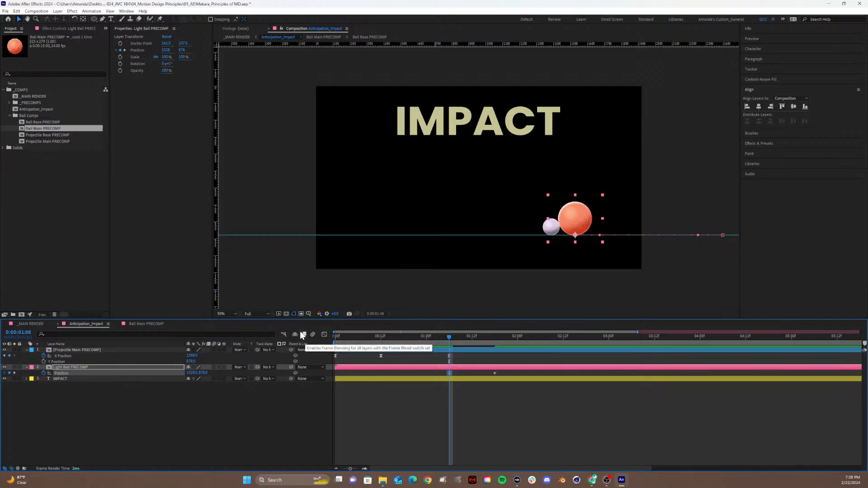
{"action": "left_click", "coordinate": [324, 335]}
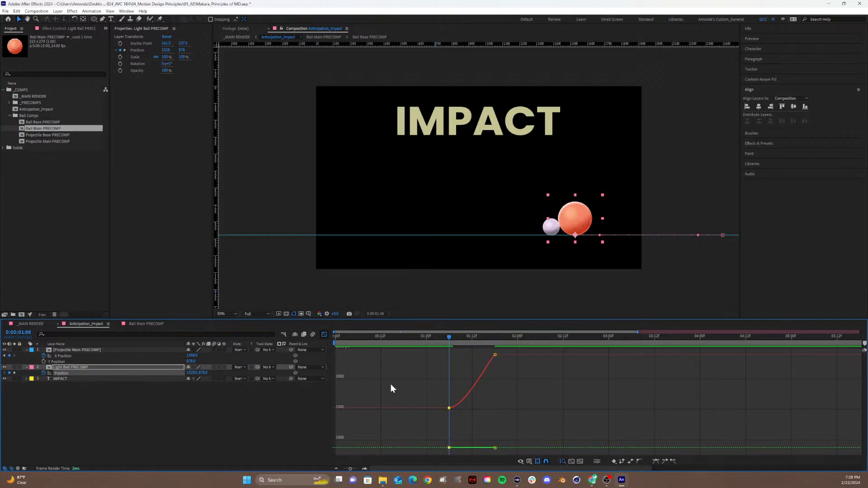
{"action": "right_click", "coordinate": [69, 373]}
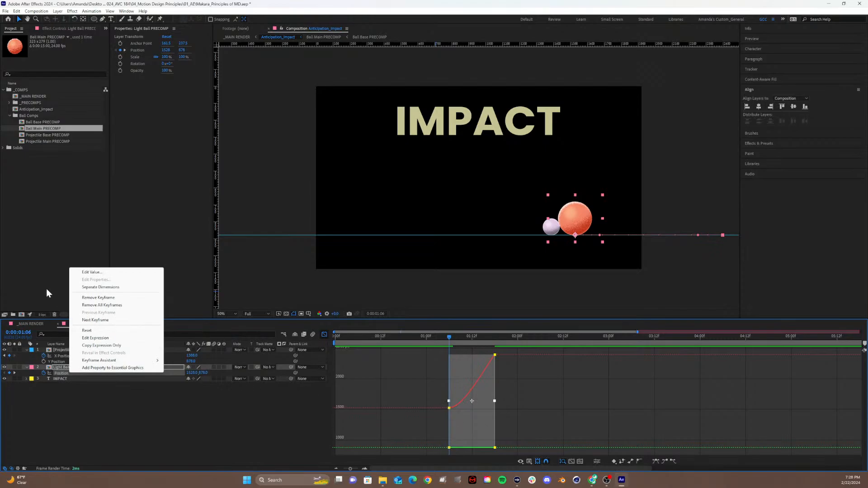
{"action": "left_click", "coordinate": [333, 435]}
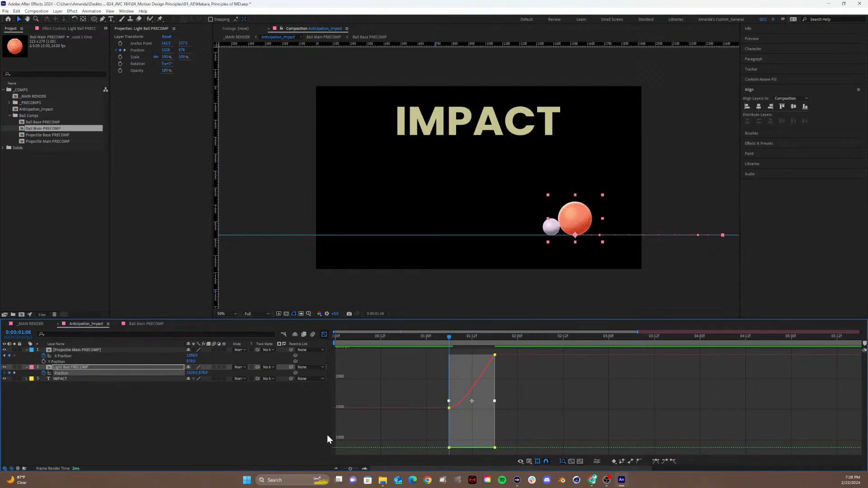
{"action": "left_click", "coordinate": [596, 462]}
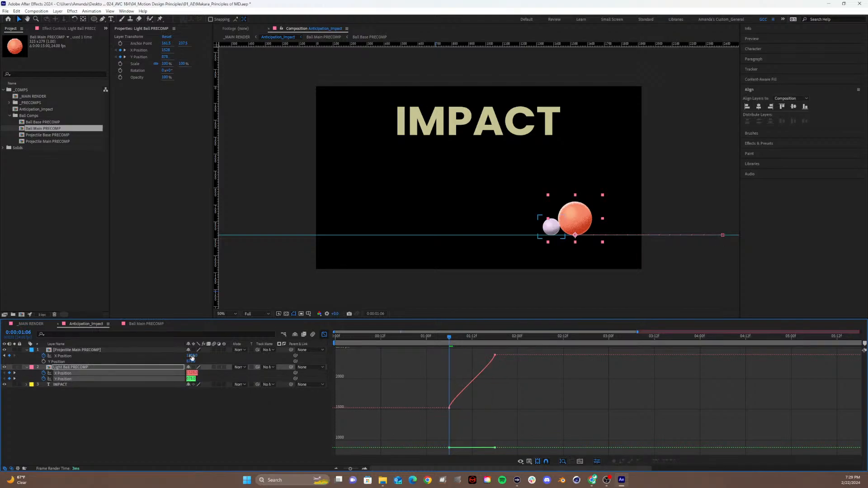
Remove the Y Position animation from the Light Ball, keeping its X Position keyframes, and save the project.
{"action": "left_click", "coordinate": [101, 419]}
{"action": "left_click", "coordinate": [62, 374]}
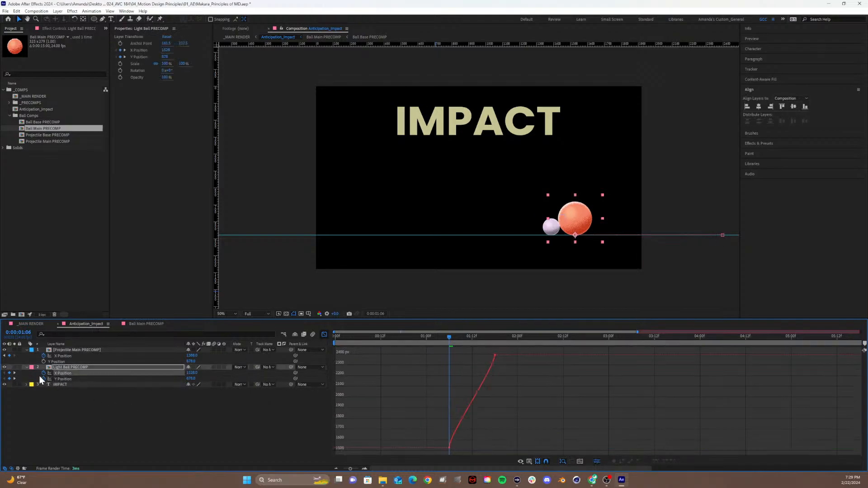
{"action": "left_click", "coordinate": [44, 379]}
{"action": "left_click", "coordinate": [67, 373]}
{"action": "key", "text": "ctrl+s"}
Collapse the Light Ball layer, reveal only its keyframed properties, and display the X Position curve.
{"action": "left_click", "coordinate": [30, 367]}
{"action": "left_click", "coordinate": [26, 367]}
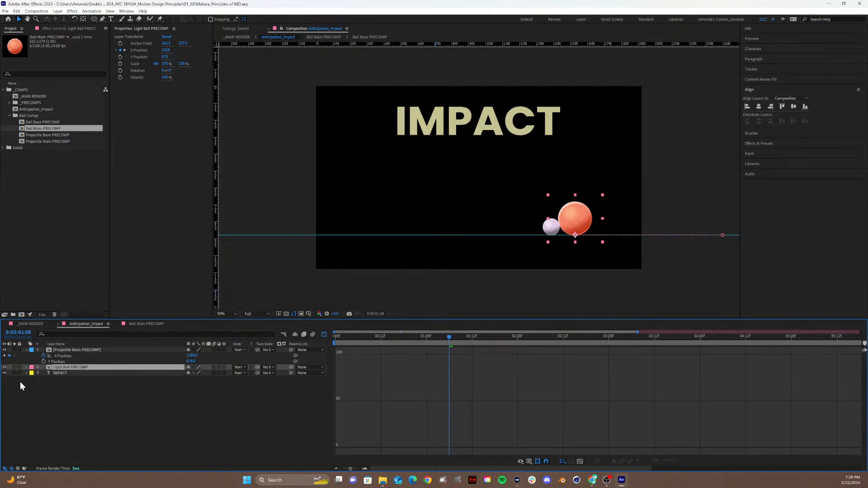
{"action": "key", "text": "u"}
{"action": "left_click", "coordinate": [69, 372]}
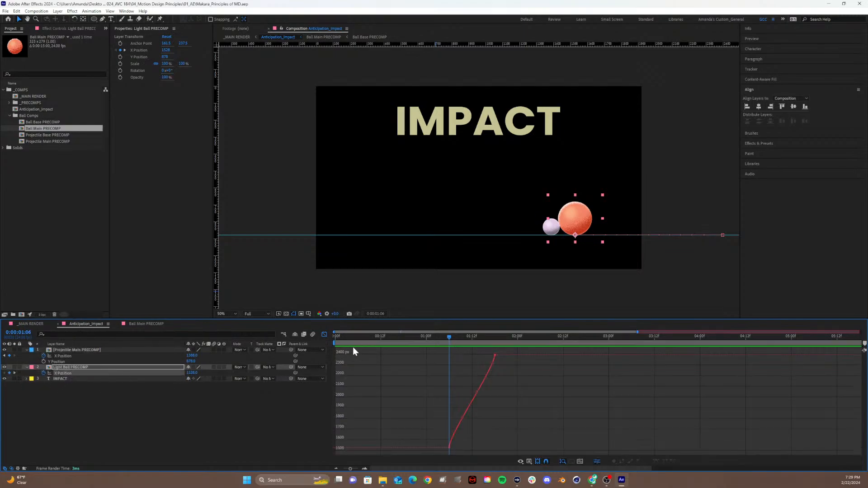
Lengthen the Light Ball's first X Position outgoing handle steeply upward, angle the last keyframe's incoming handle shallower, and preview the hit.
{"action": "left_click_drag", "start_coordinate": [475, 450], "coordinate": [475, 450]}
{"action": "left_click_drag", "start_coordinate": [449, 339], "coordinate": [437, 357]}
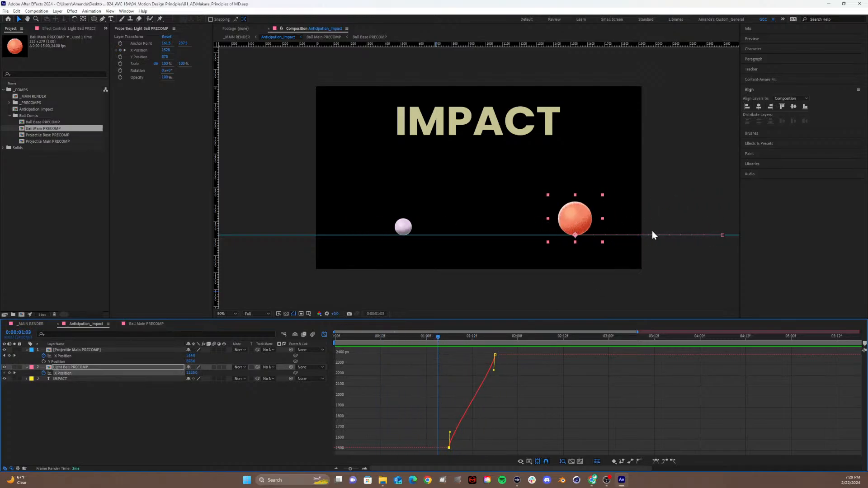
{"action": "left_click_drag", "start_coordinate": [431, 337], "coordinate": [449, 372]}
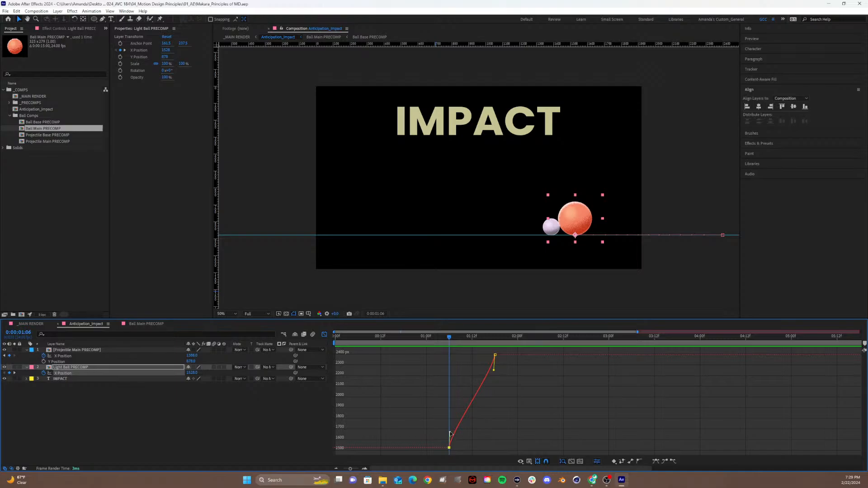
{"action": "left_click_drag", "start_coordinate": [449, 431], "coordinate": [440, 372]}
{"action": "left_click_drag", "start_coordinate": [492, 369], "coordinate": [478, 368]}
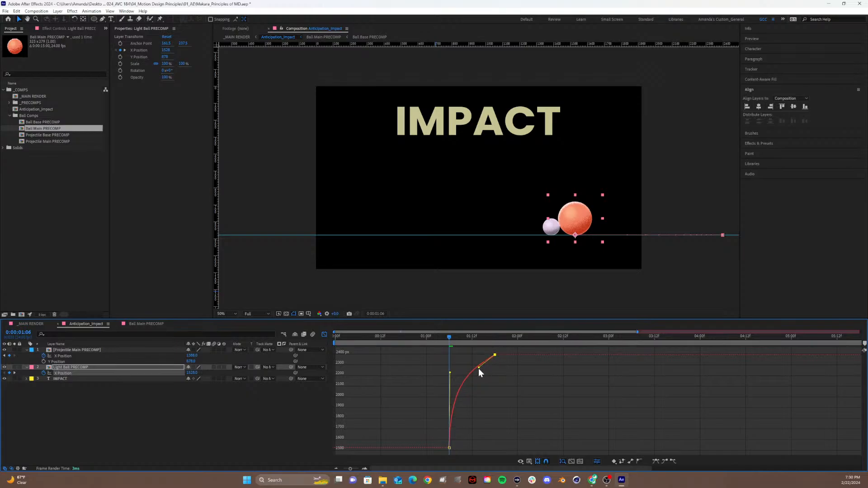
{"action": "key", "text": "space"}
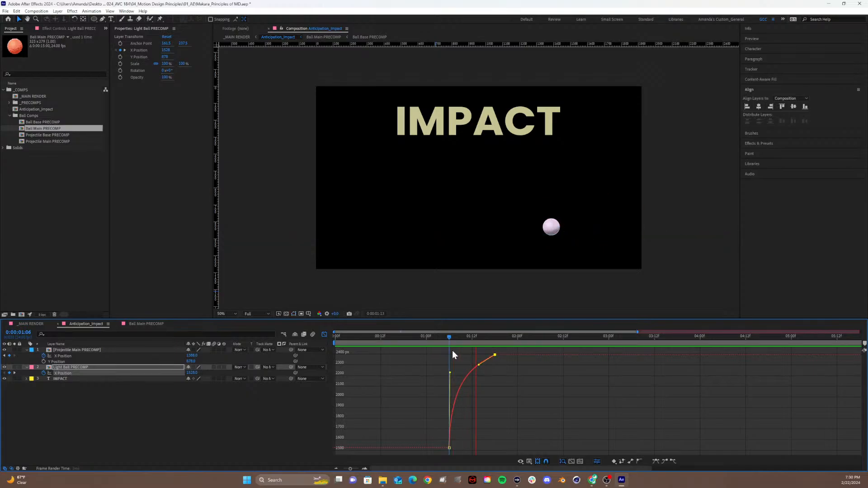
{"action": "left_click", "coordinate": [394, 337]}
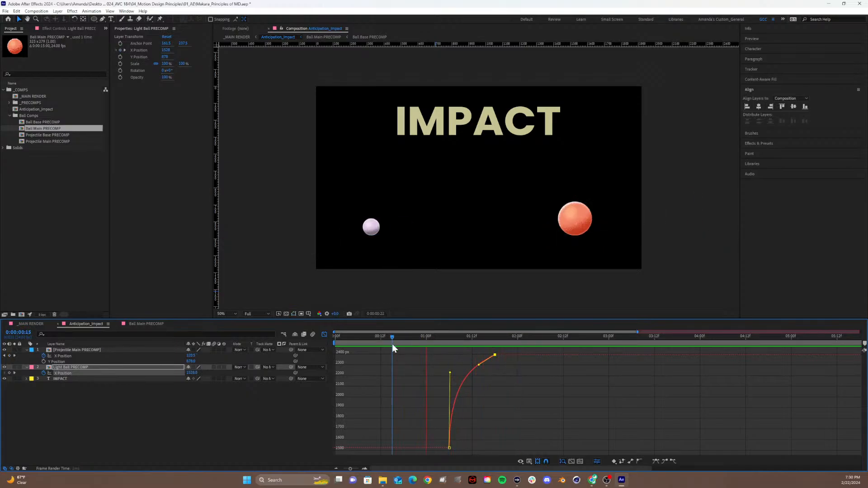
{"action": "left_click_drag", "start_coordinate": [393, 345], "coordinate": [344, 346]}
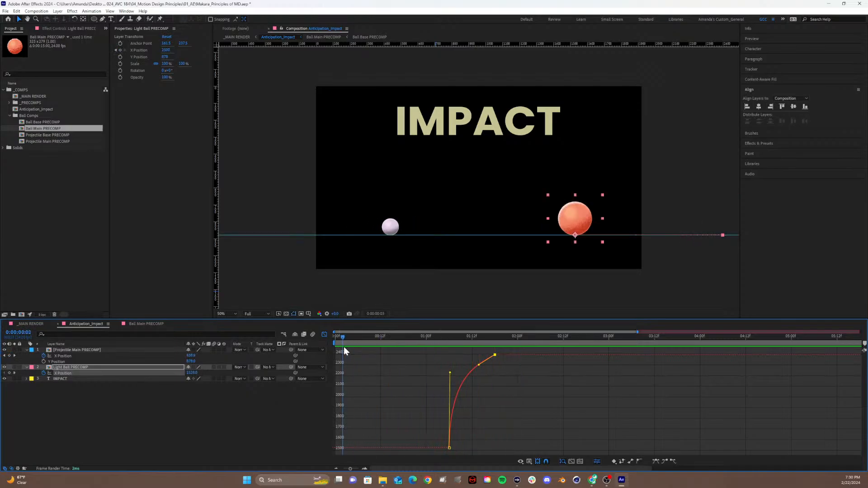
{"action": "key", "text": "space"}
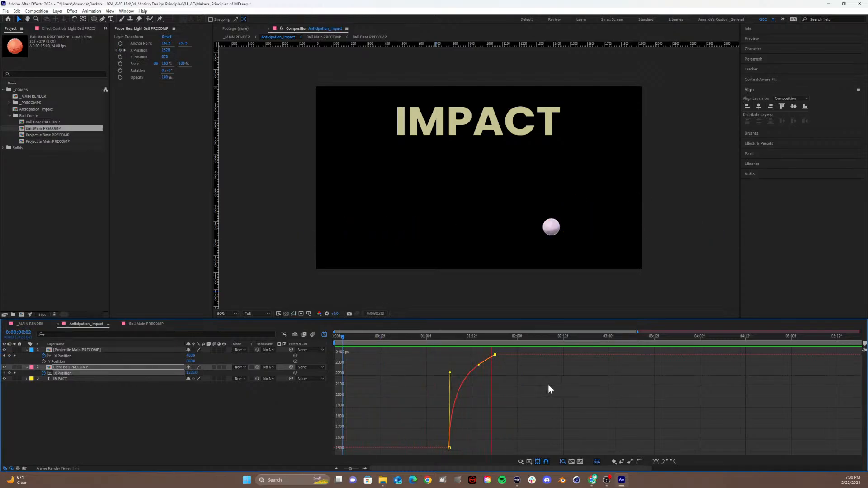
{"action": "key", "text": "space"}
{"action": "left_click_drag", "start_coordinate": [468, 337], "coordinate": [450, 345]}
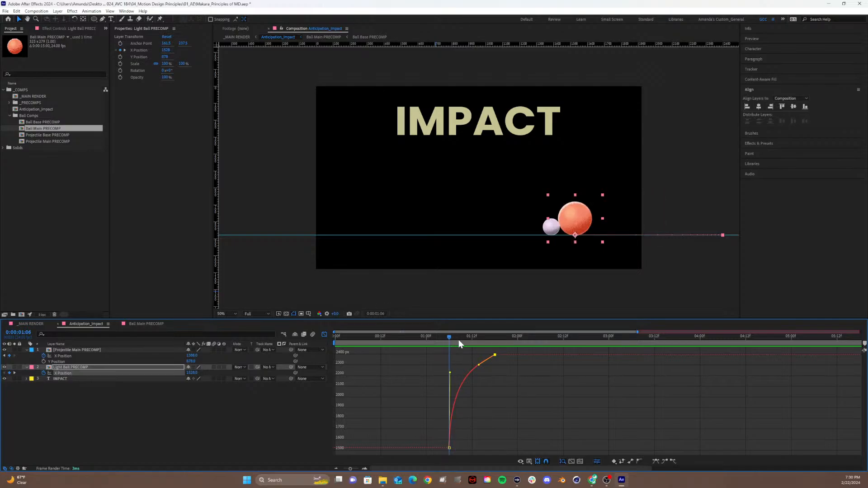
Move the Light Ball's last X Position keyframe to 0:00:02:00, flatten its incoming handle, and adjust the first keyframe's steep outgoing handle.
{"action": "left_click_drag", "start_coordinate": [459, 340], "coordinate": [518, 354]}
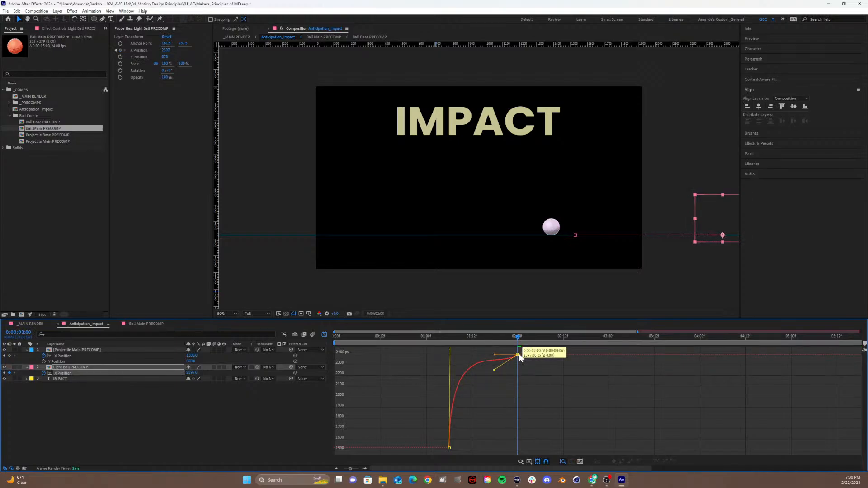
{"action": "mouse_move", "coordinate": [494, 384]}
{"action": "left_mouse_down"}
{"action": "mouse_move", "coordinate": [490, 373]}
{"action": "mouse_move", "coordinate": [478, 373]}
{"action": "mouse_move", "coordinate": [504, 371]}
{"action": "left_mouse_up"}
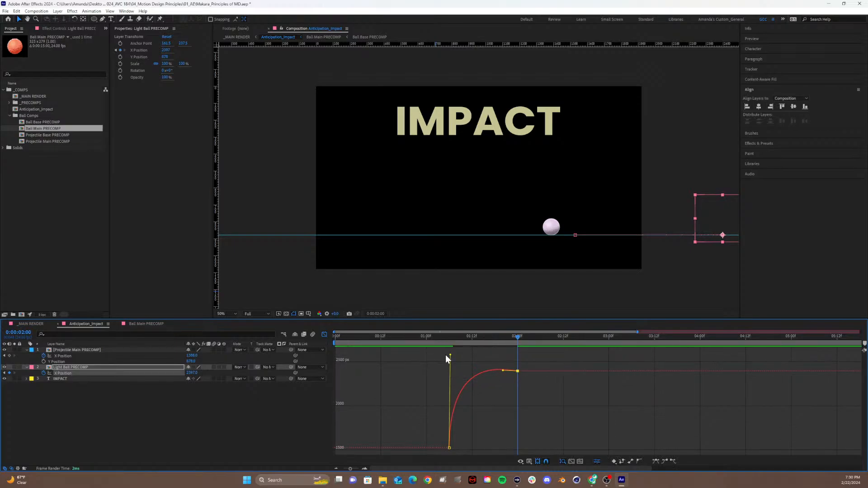
{"action": "left_click_drag", "start_coordinate": [449, 356], "coordinate": [451, 379]}
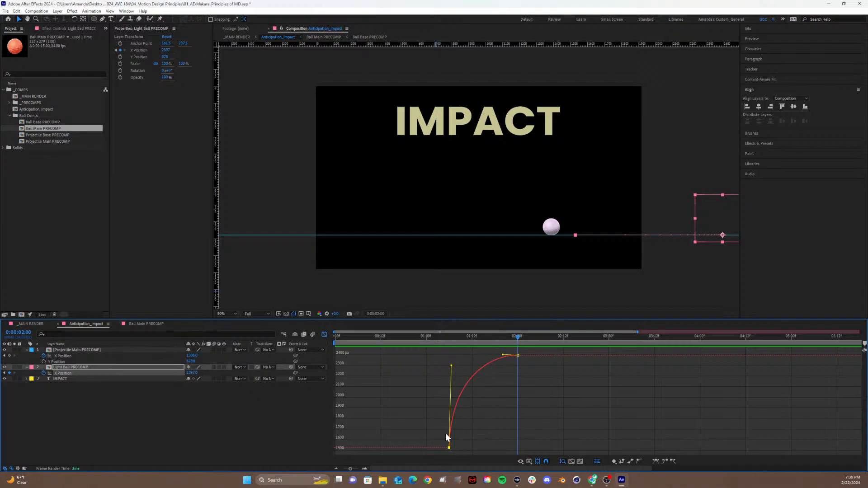
{"action": "left_click", "coordinate": [463, 347]}
Preview the wind-up, strike and Light Ball exit repeatedly to judge the timing of the impact.
{"action": "left_click_drag", "start_coordinate": [455, 343], "coordinate": [358, 340]}
{"action": "key", "text": "space"}
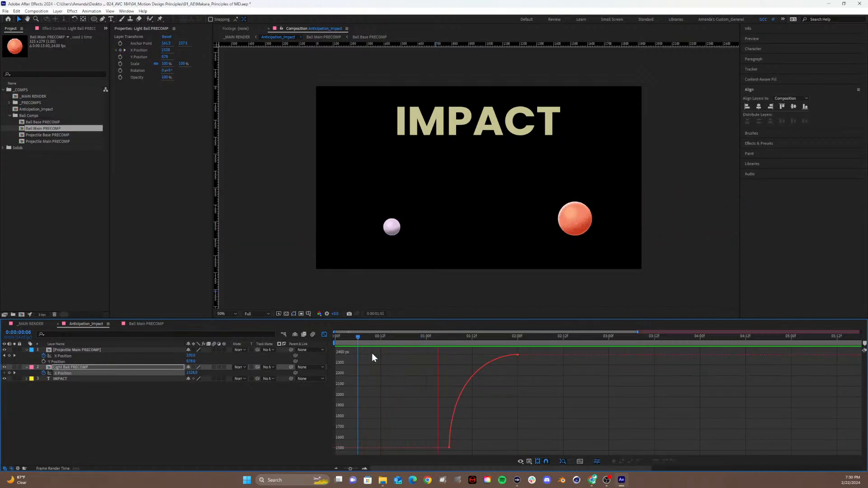
{"action": "key", "text": "space"}
{"action": "left_click_drag", "start_coordinate": [456, 340], "coordinate": [346, 355]}
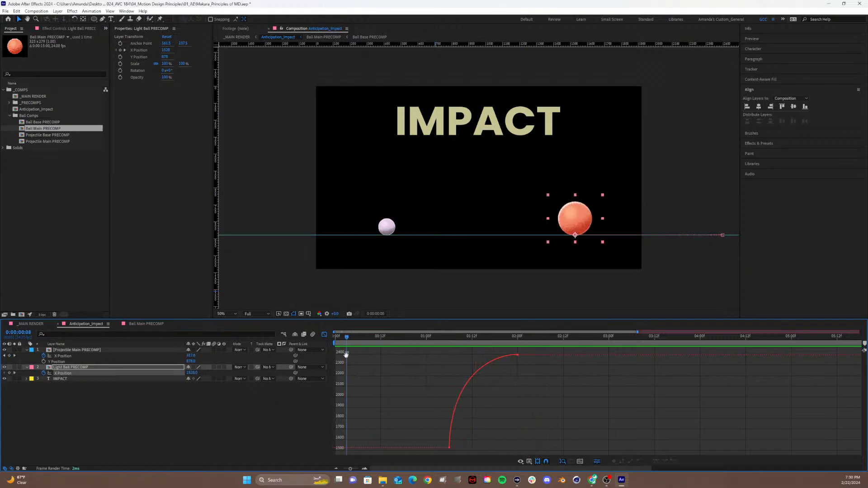
{"action": "key", "text": "space"}
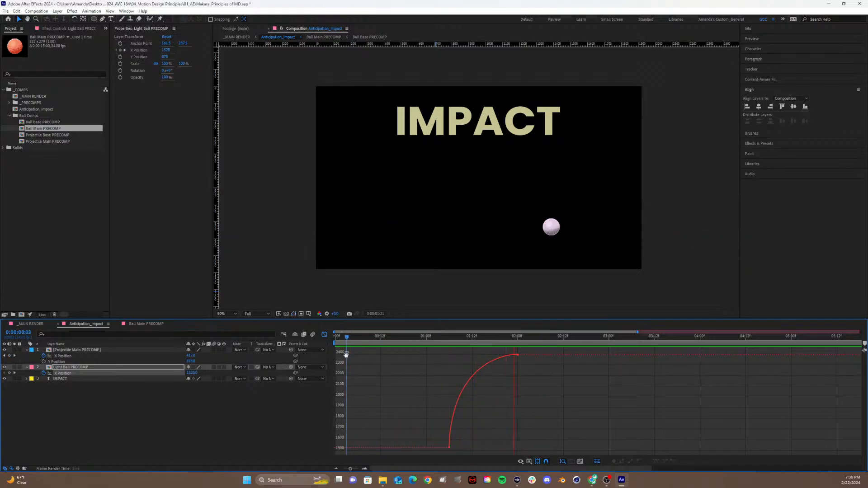
{"action": "left_click", "coordinate": [477, 338]}
{"action": "left_click_drag", "start_coordinate": [477, 338], "coordinate": [410, 353]}
{"action": "key", "text": "space"}
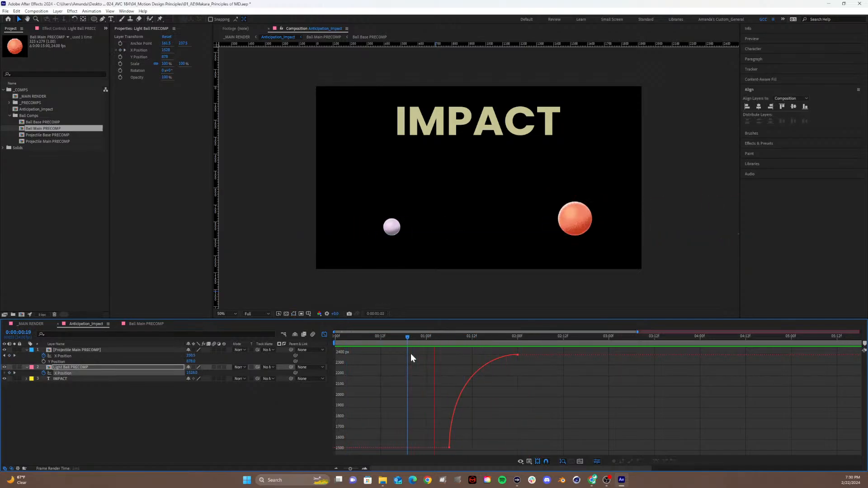
{"action": "left_click", "coordinate": [512, 338]}
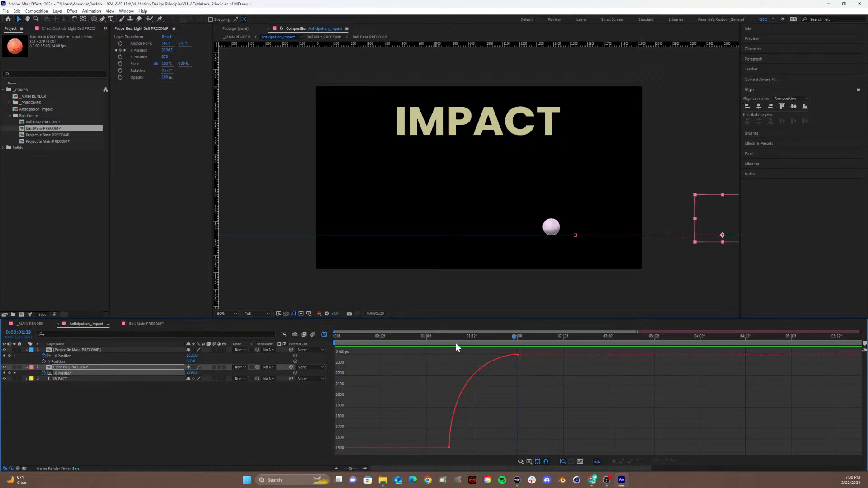
{"action": "left_click_drag", "start_coordinate": [456, 343], "coordinate": [381, 352]}
{"action": "key", "text": "space"}
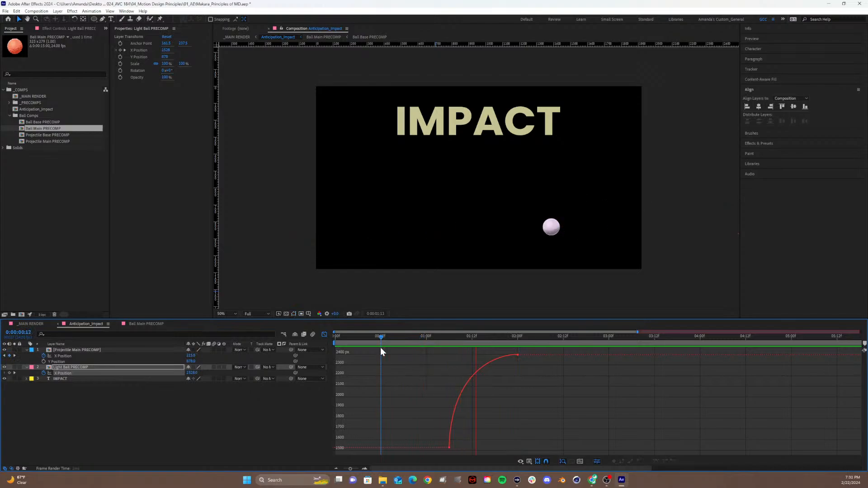
{"action": "key", "text": "space"}
{"action": "left_click_drag", "start_coordinate": [451, 339], "coordinate": [347, 352]}
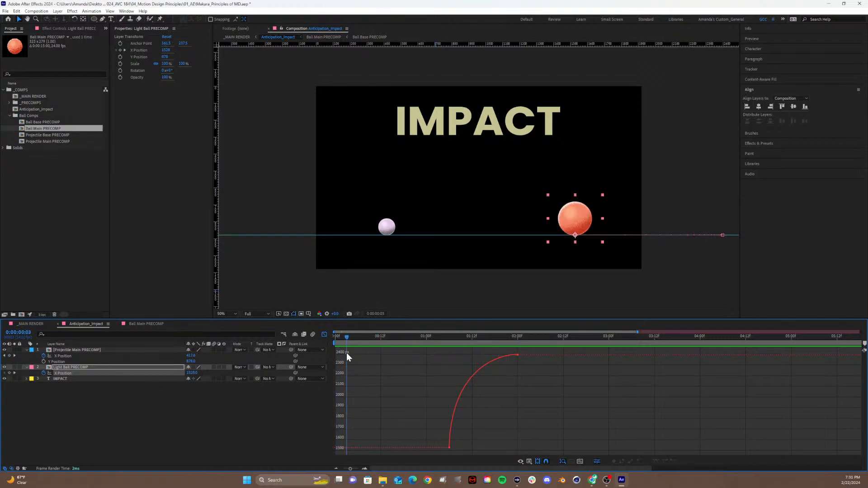
Save the project, return to the layer bar view, and move the Light Ball's first X Position keyframe one frame earlier to 0:00:01:05.
{"action": "key", "text": "ctrl+s"}
{"action": "left_click", "coordinate": [322, 334]}
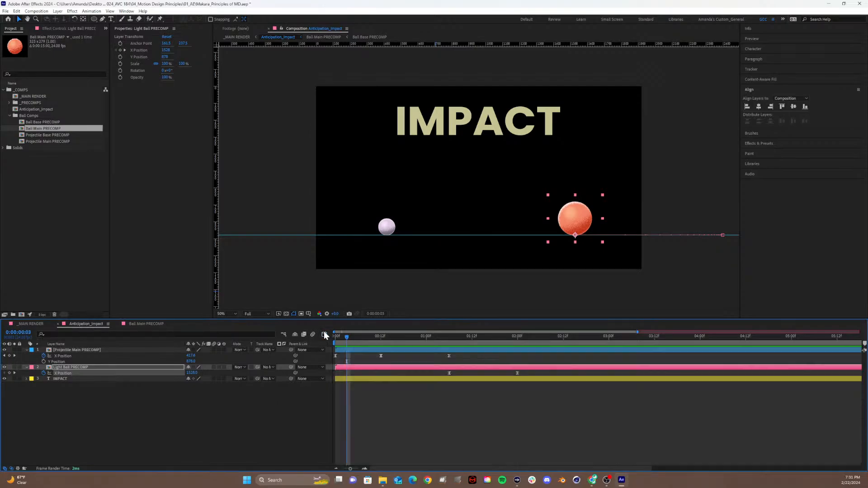
{"action": "left_click", "coordinate": [461, 342]}
{"action": "mouse_move", "coordinate": [440, 344]}
{"action": "left_mouse_down"}
{"action": "mouse_move", "coordinate": [460, 340]}
{"action": "mouse_move", "coordinate": [438, 344]}
{"action": "mouse_move", "coordinate": [457, 342]}
{"action": "mouse_move", "coordinate": [448, 343]}
{"action": "left_mouse_up"}
{"action": "left_click_drag", "start_coordinate": [523, 370], "coordinate": [448, 375]}
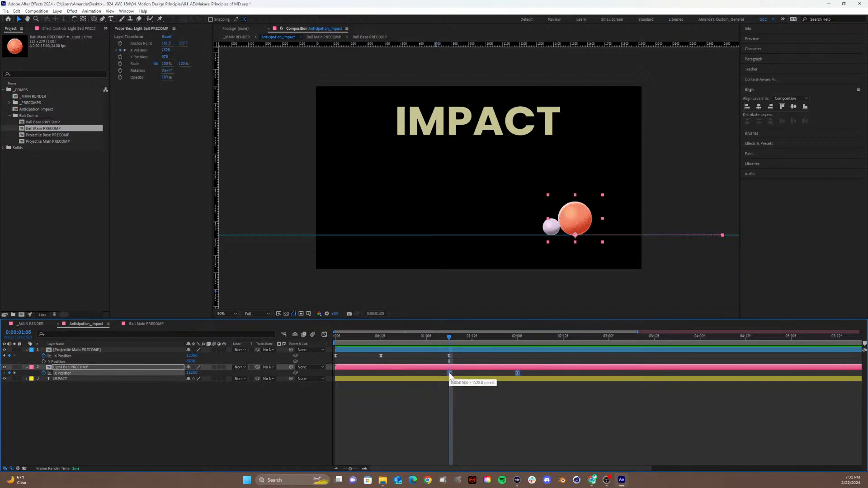
{"action": "left_click_drag", "start_coordinate": [449, 376], "coordinate": [448, 376]}
{"action": "left_click", "coordinate": [446, 374]}
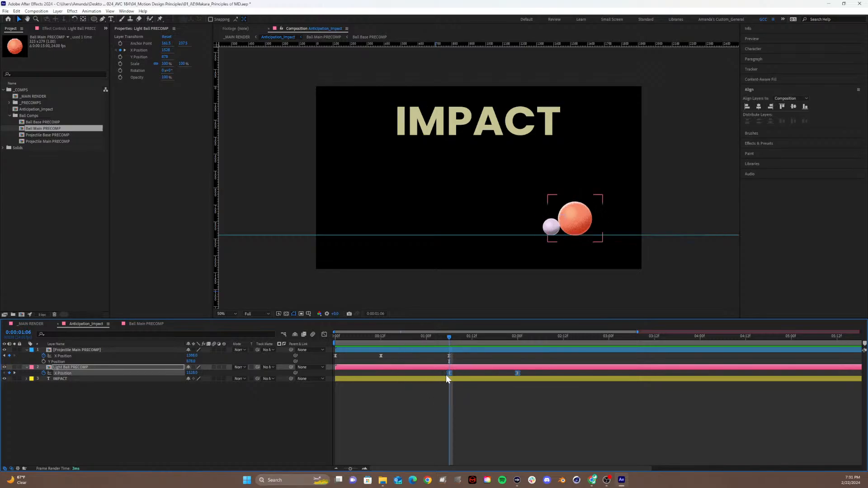
{"action": "left_click_drag", "start_coordinate": [448, 372], "coordinate": [445, 372]}
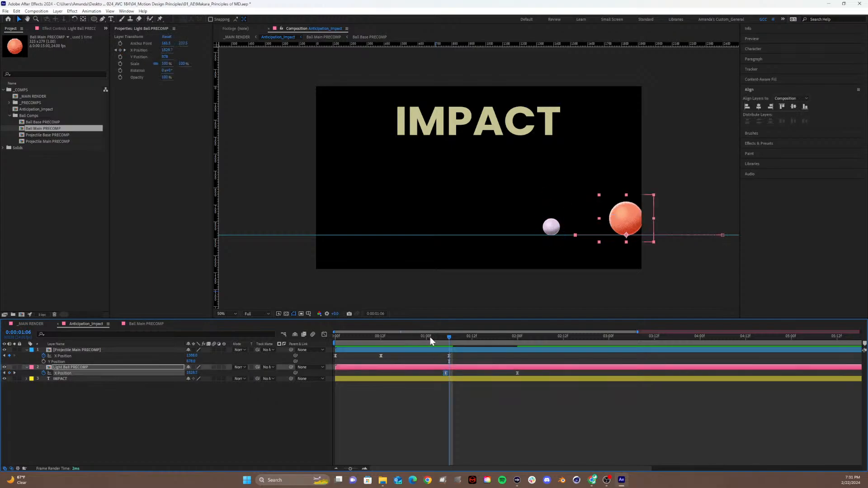
Preview the strike with the earlier ball launch and check the ball's spacing at frames 0:00:01:07 and 0:00:01:06.
{"action": "left_click_drag", "start_coordinate": [430, 337], "coordinate": [353, 334]}
{"action": "key", "text": "space"}
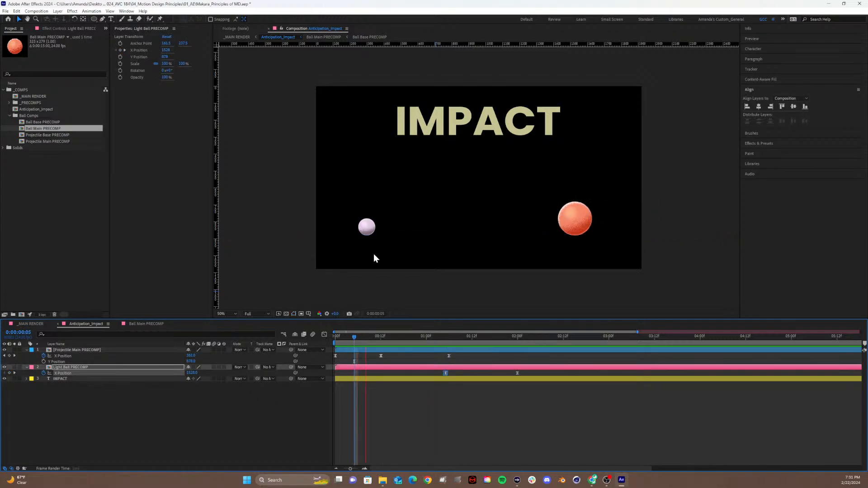
{"action": "key", "text": "space"}
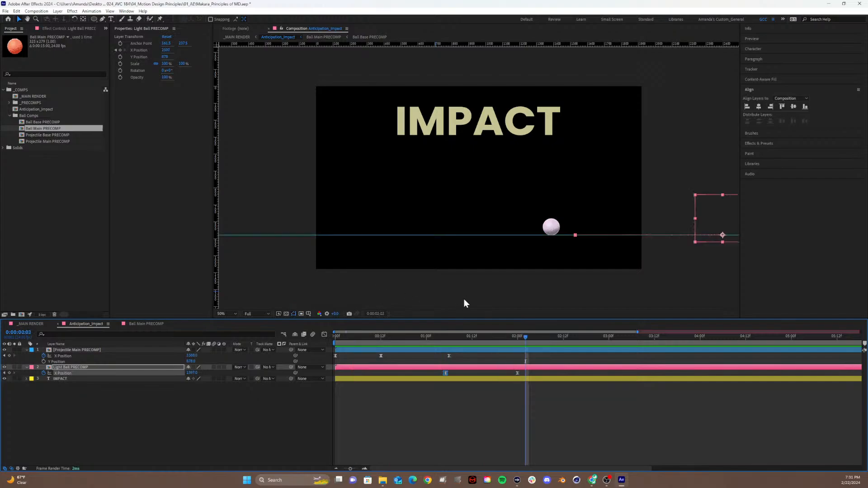
{"action": "left_click", "coordinate": [451, 342]}
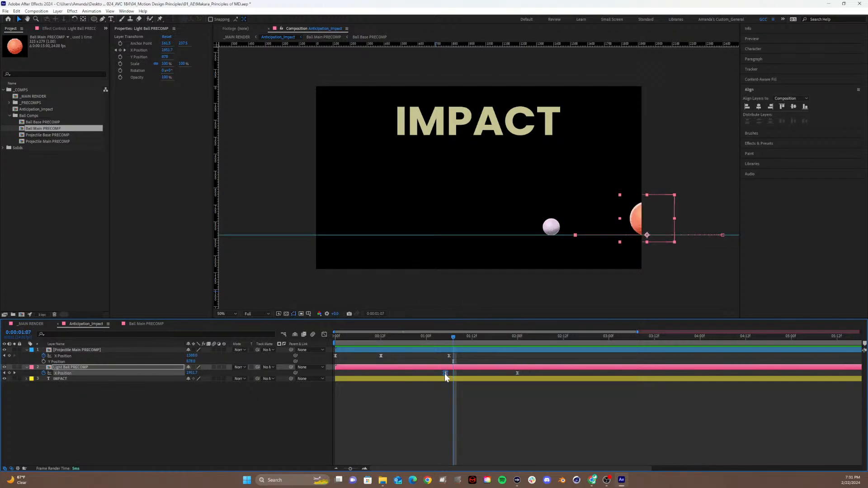
{"action": "left_click", "coordinate": [448, 342]}
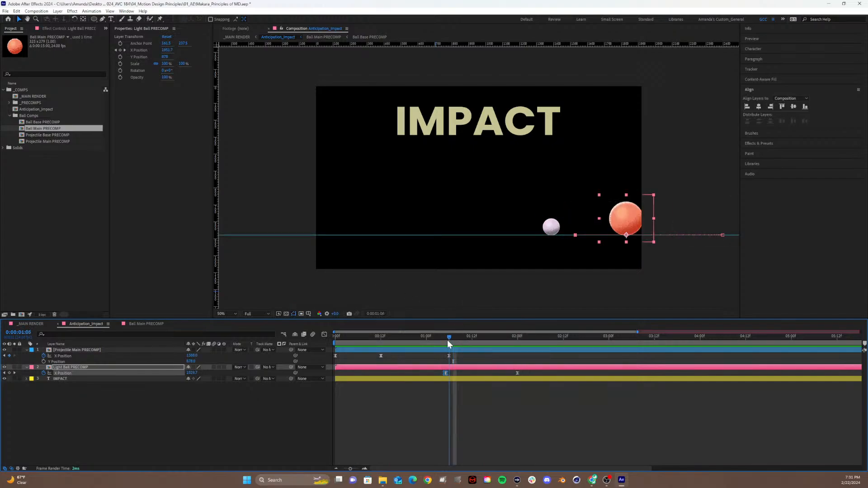
{"action": "mouse_move", "coordinate": [448, 343]}
{"action": "left_mouse_down"}
{"action": "mouse_move", "coordinate": [437, 343]}
{"action": "mouse_move", "coordinate": [449, 344]}
{"action": "left_mouse_up"}
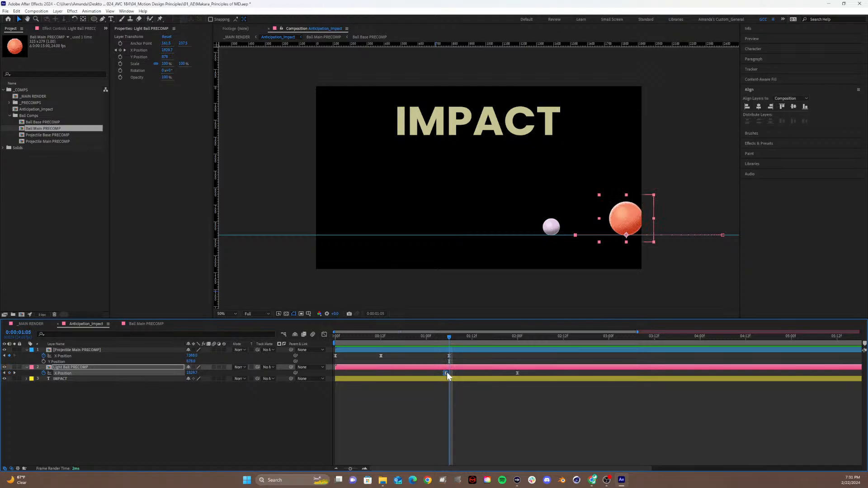
Move the Light Ball's first X Position keyframe to 0:00:01:06 and scrub through the strike to check the launch.
{"action": "left_click_drag", "start_coordinate": [447, 373], "coordinate": [449, 373]}
{"action": "left_click", "coordinate": [457, 397]}
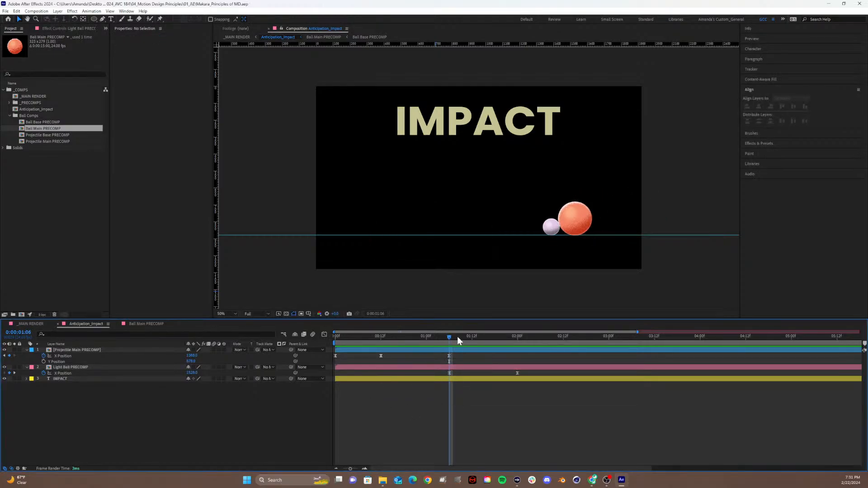
{"action": "left_click_drag", "start_coordinate": [452, 338], "coordinate": [622, 353]}
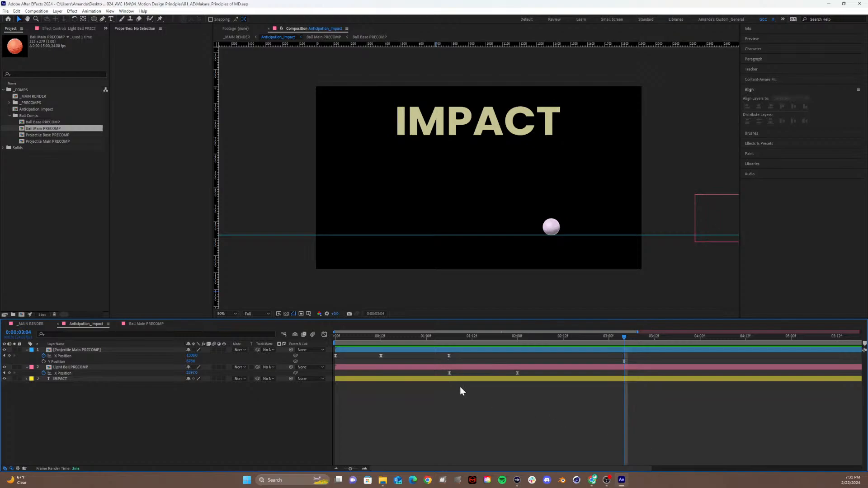
Switch to the course assignment page in the browser, replay the IMPACT, BOUNCE and SQUASH sample video for reference, and return to After Effects.
{"action": "mouse_move", "coordinate": [604, 483]}
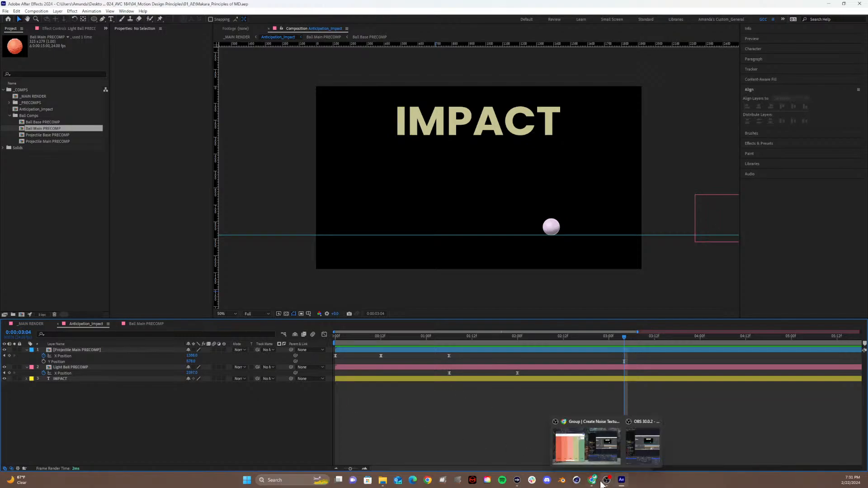
{"action": "left_click", "coordinate": [647, 445]}
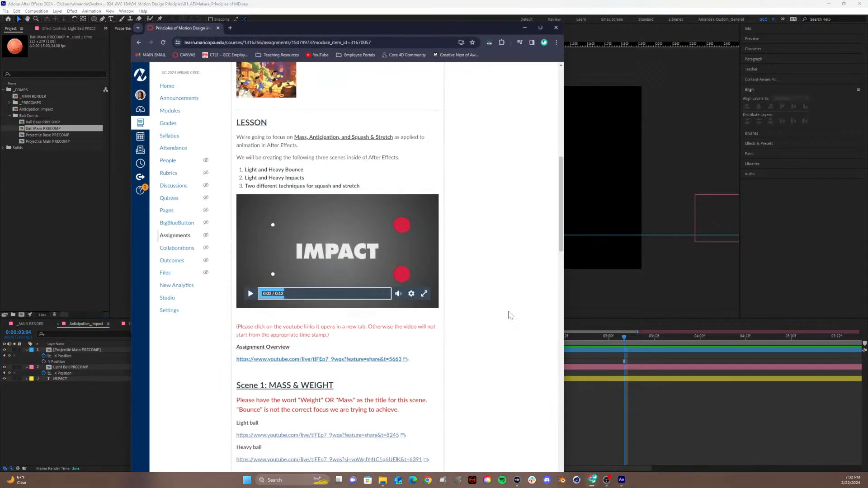
{"action": "left_click", "coordinate": [260, 294]}
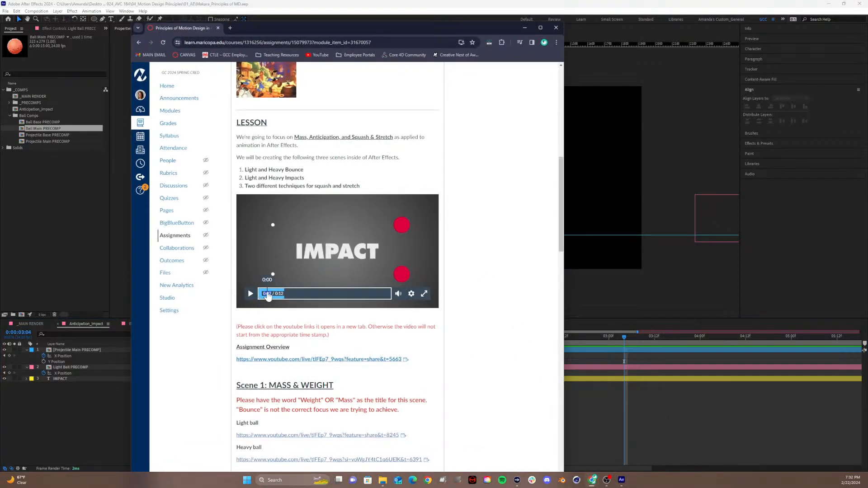
{"action": "left_click", "coordinate": [249, 294]}
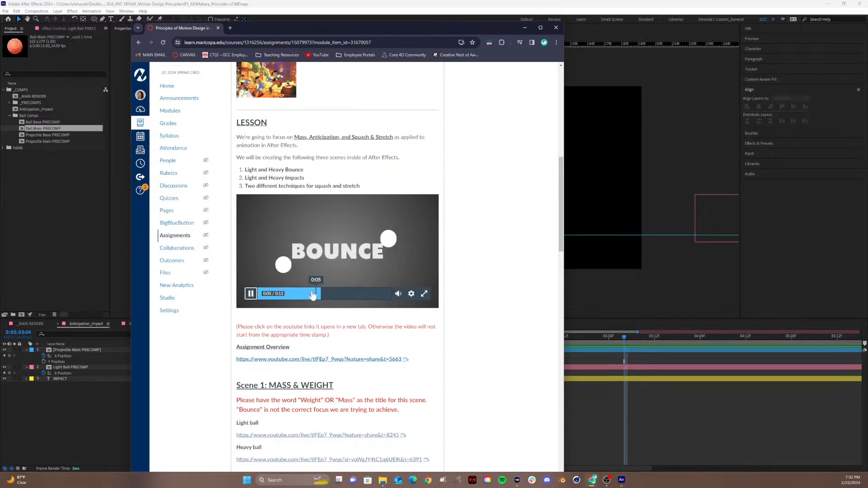
{"action": "left_click", "coordinate": [265, 295]}
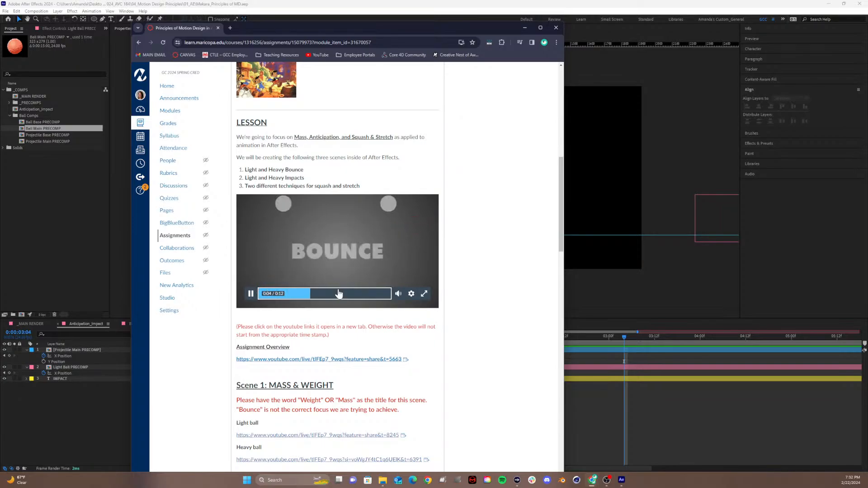
{"action": "left_click", "coordinate": [264, 294]}
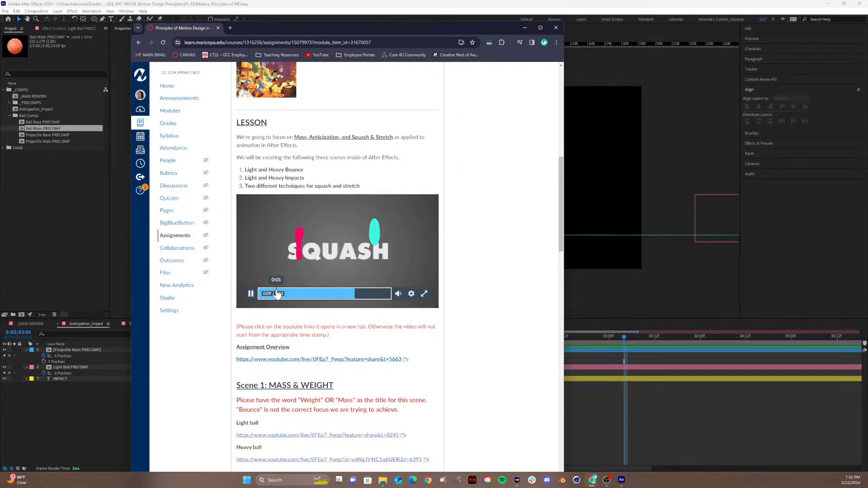
{"action": "left_click", "coordinate": [277, 293]}
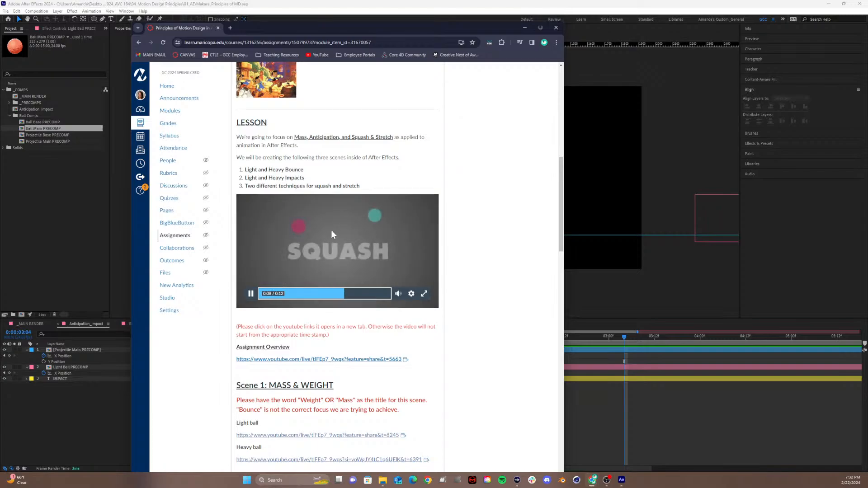
{"action": "left_click", "coordinate": [250, 293]}
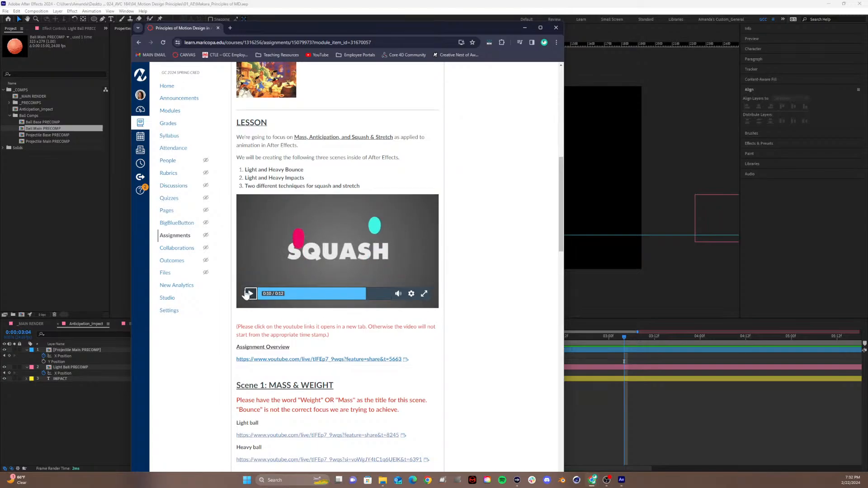
{"action": "left_click", "coordinate": [271, 294]}
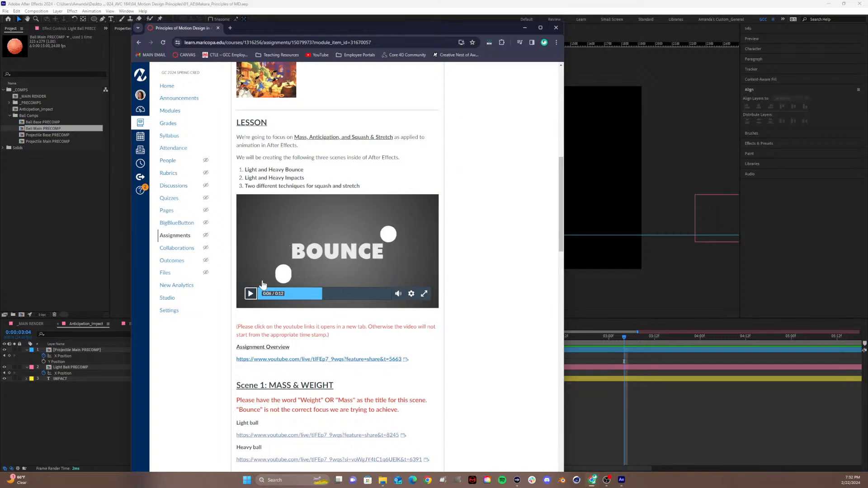
{"action": "left_click", "coordinate": [423, 4]}
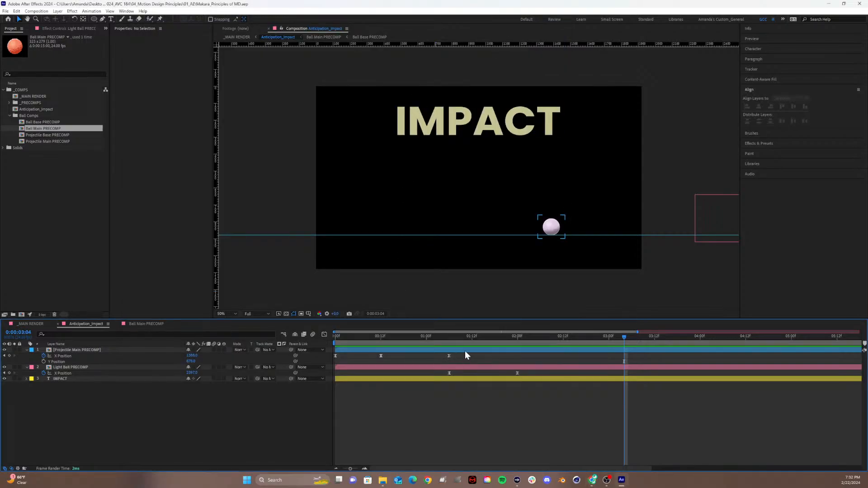
Add a Projectile X Position keyframe of 1241 at 0:00:02:06 so it recoils after impact, and preview from the start.
{"action": "left_click_drag", "start_coordinate": [471, 337], "coordinate": [518, 349]}
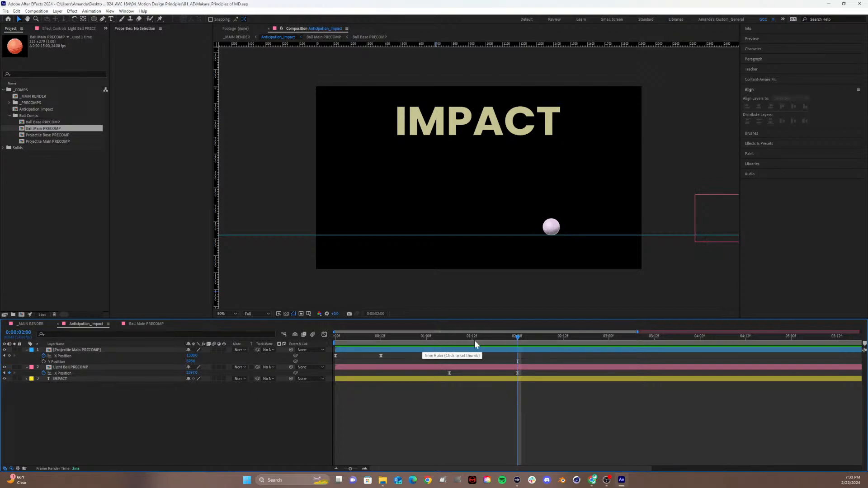
{"action": "left_click", "coordinate": [541, 344]}
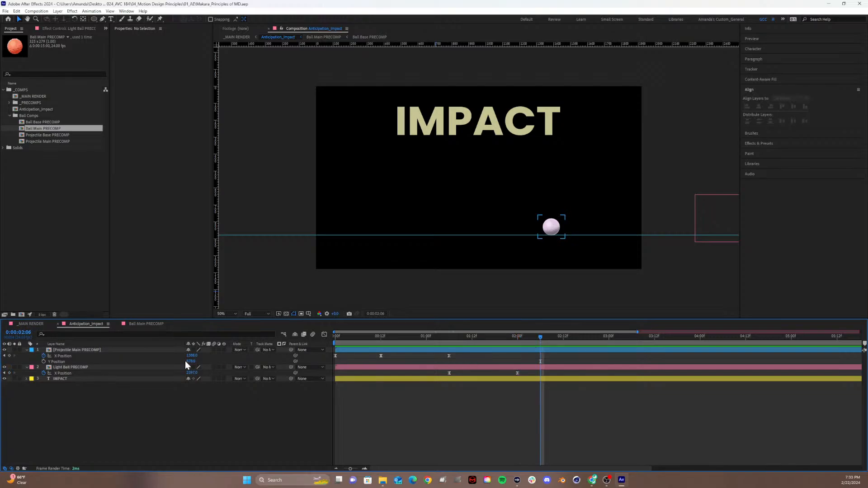
{"action": "left_click_drag", "start_coordinate": [188, 355], "coordinate": [149, 365]}
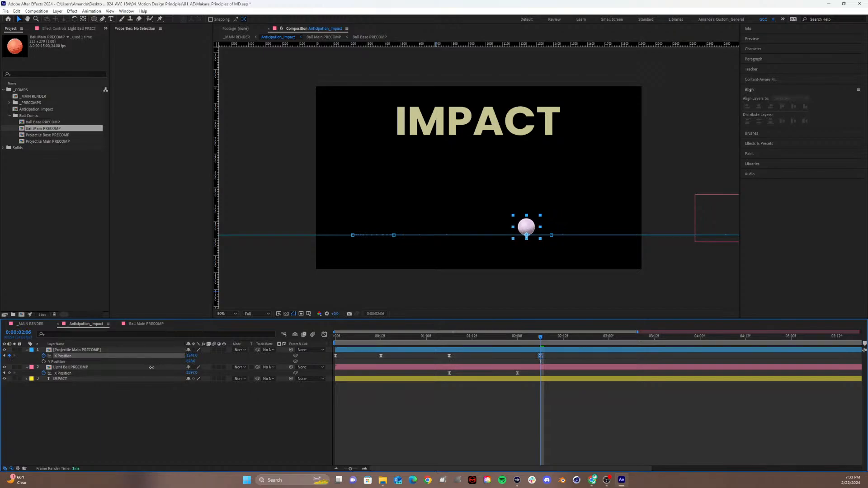
{"action": "left_click", "coordinate": [480, 350]}
{"action": "key", "text": "Home"}
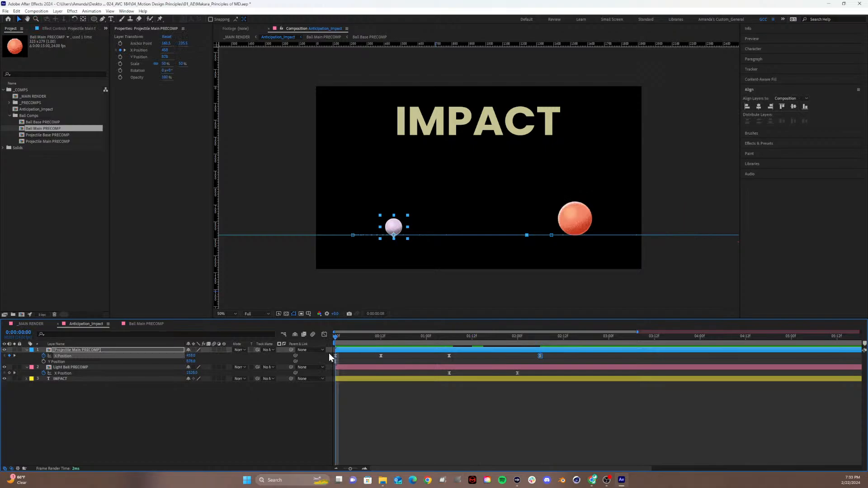
{"action": "key", "text": "space"}
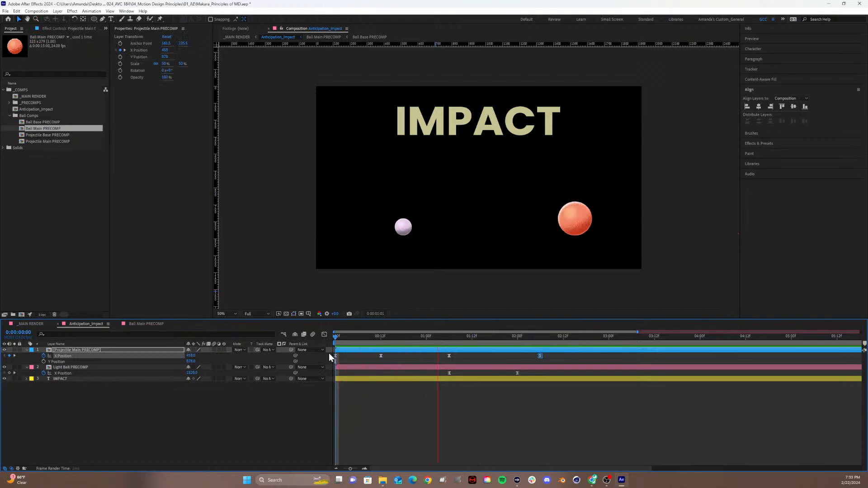
{"action": "key", "text": "space"}
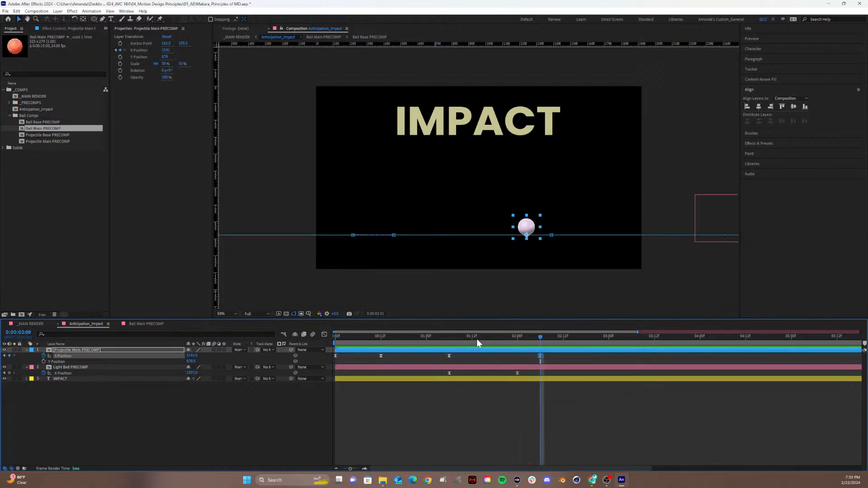
Scrub through the recoil and examine the Projectile's X Position curve between the impact and final keyframes.
{"action": "left_click_drag", "start_coordinate": [477, 339], "coordinate": [542, 349]}
{"action": "left_click", "coordinate": [324, 334]}
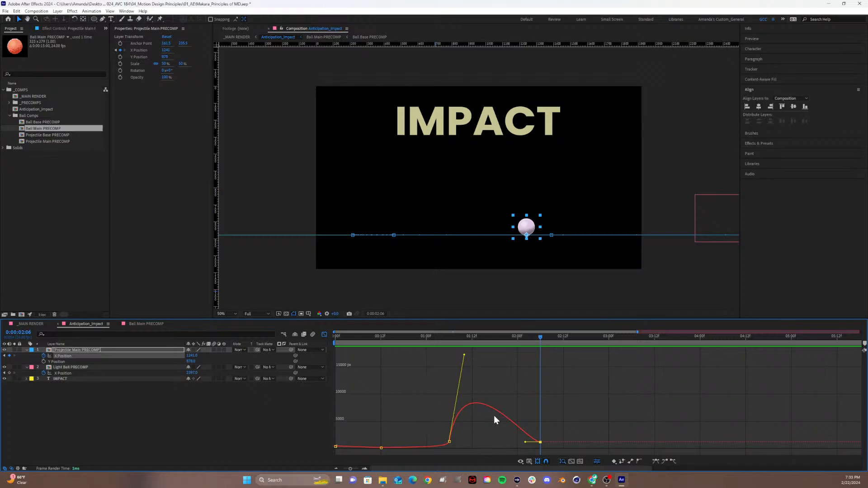
{"action": "left_click", "coordinate": [324, 335]}
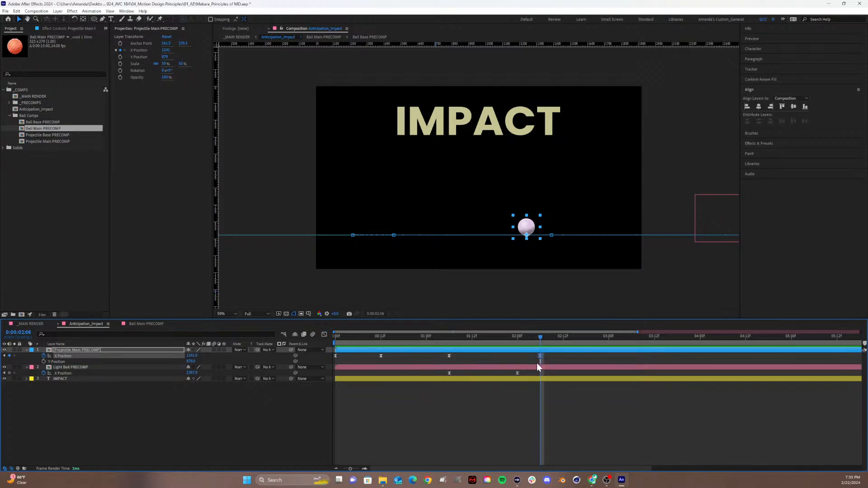
Reset all the Projectile's X Position keyframes to linear, preview the motion, and apply Easy Ease to all of them.
{"action": "left_click_drag", "start_coordinate": [565, 362], "coordinate": [310, 342]}
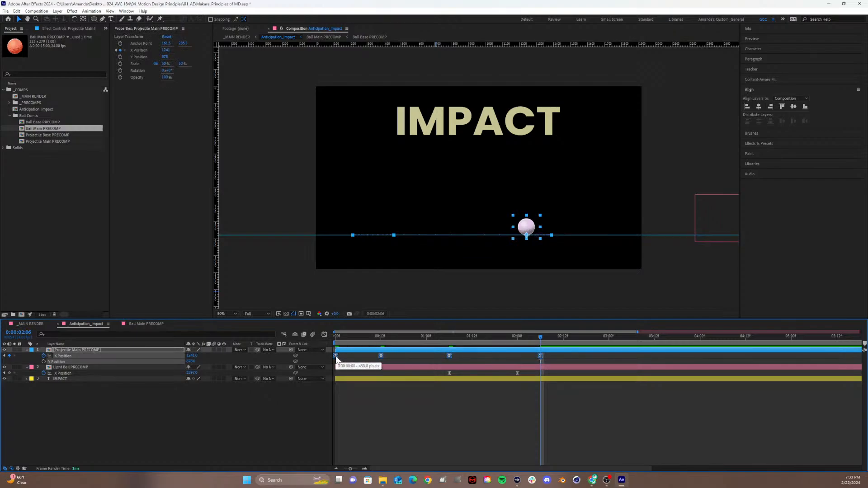
{"action": "left_click", "coordinate": [485, 384]}
{"action": "key", "text": "space"}
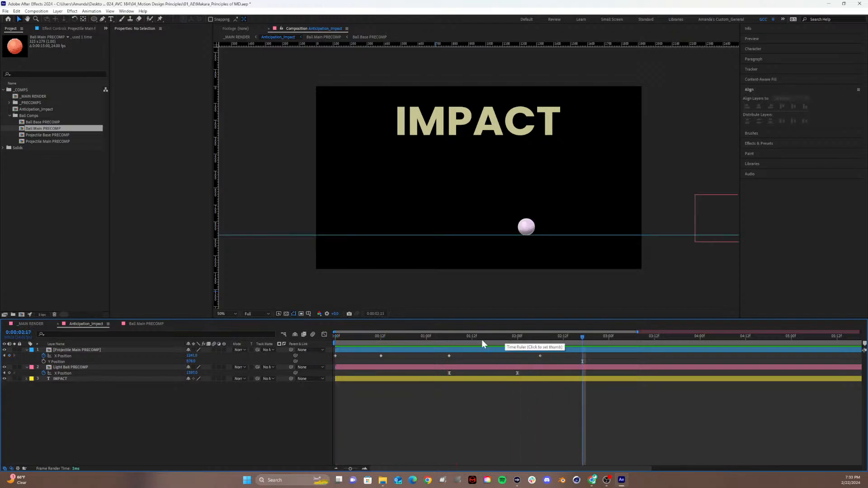
{"action": "key", "text": "space"}
{"action": "key", "text": "space"}
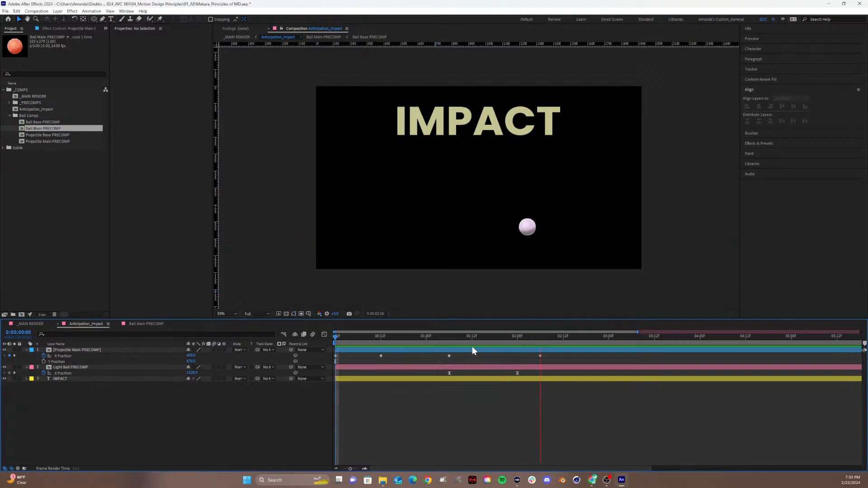
{"action": "left_click", "coordinate": [562, 350]}
{"action": "left_click_drag", "start_coordinate": [552, 358], "coordinate": [326, 350]}
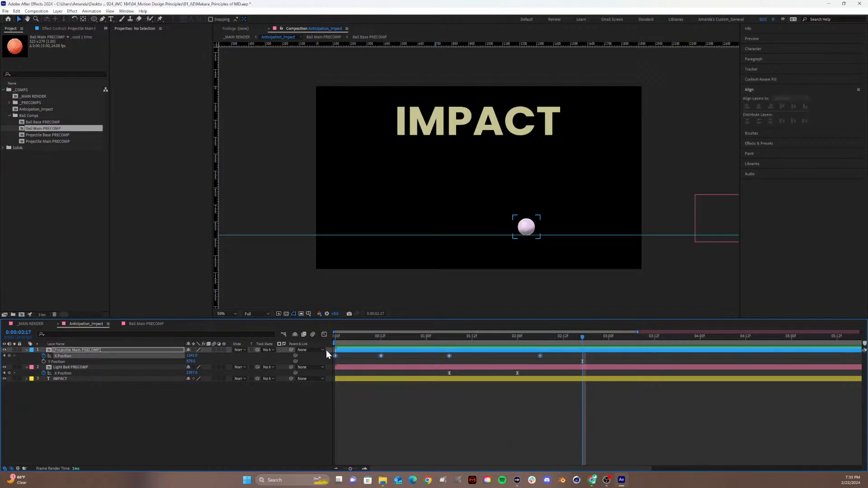
{"action": "key", "text": "F9"}
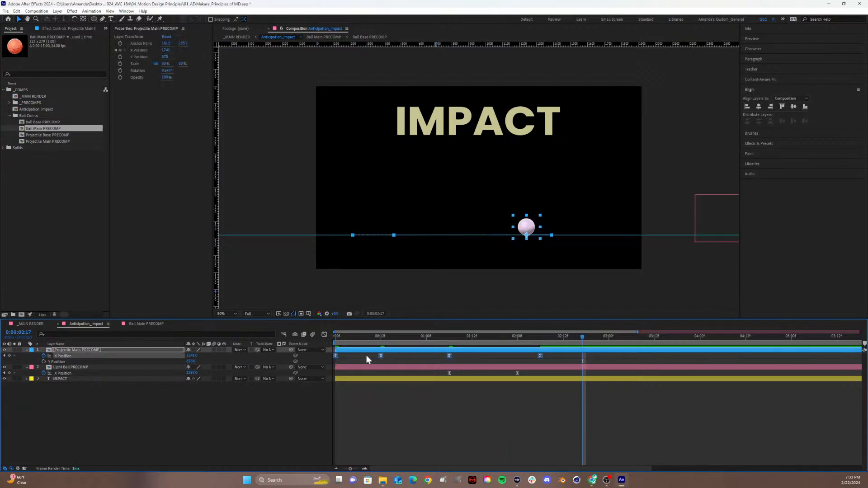
In the Projectile's X Position graph, extend the wind-up keyframe's outgoing handle horizontally to the impact frame at 0:00:01:06.
{"action": "left_click", "coordinate": [321, 334]}
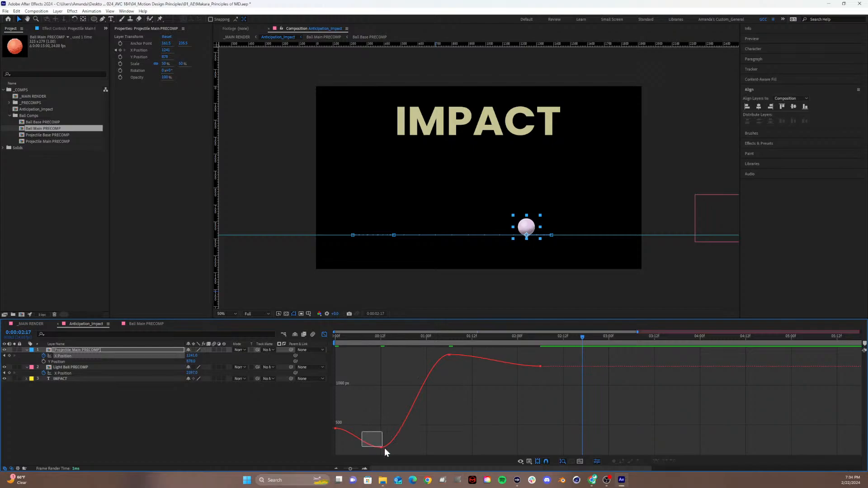
{"action": "left_click_drag", "start_coordinate": [384, 448], "coordinate": [395, 453]}
{"action": "left_click_drag", "start_coordinate": [334, 420], "coordinate": [343, 445]}
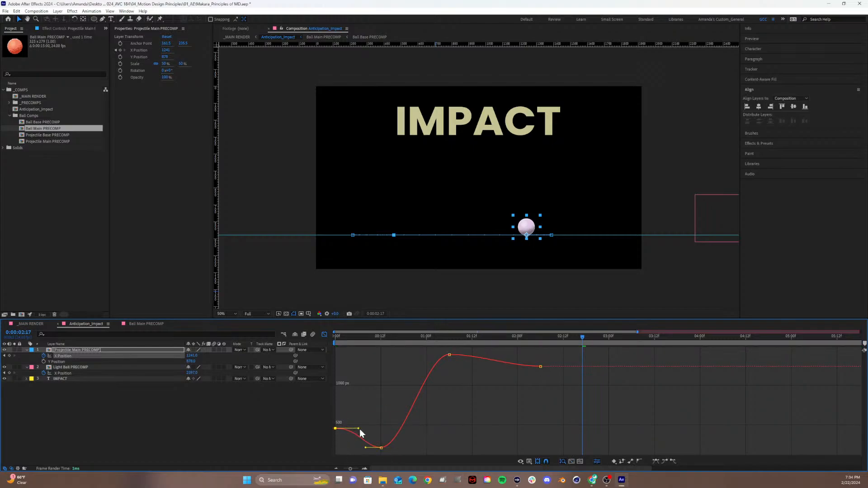
{"action": "left_click_drag", "start_coordinate": [377, 442], "coordinate": [357, 449]}
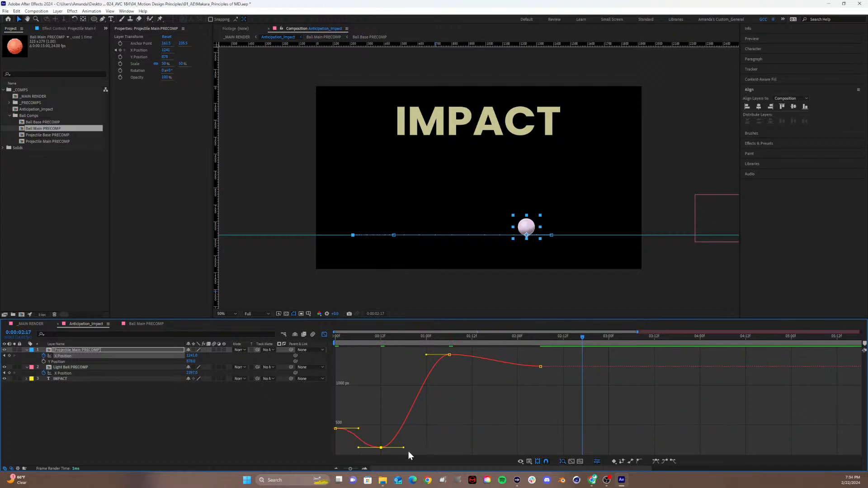
{"action": "left_click_drag", "start_coordinate": [406, 447], "coordinate": [452, 445]}
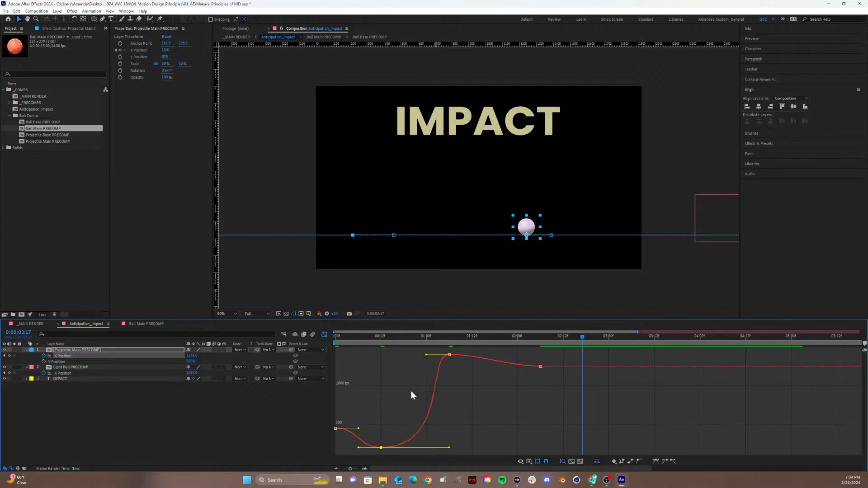
Angle the impact keyframe's incoming handle almost vertically for a sharp hit, and scrub through the wind-up and strike.
{"action": "left_click", "coordinate": [448, 355]}
{"action": "left_click_drag", "start_coordinate": [427, 355], "coordinate": [449, 385]}
{"action": "key", "text": "ctrl+z"}
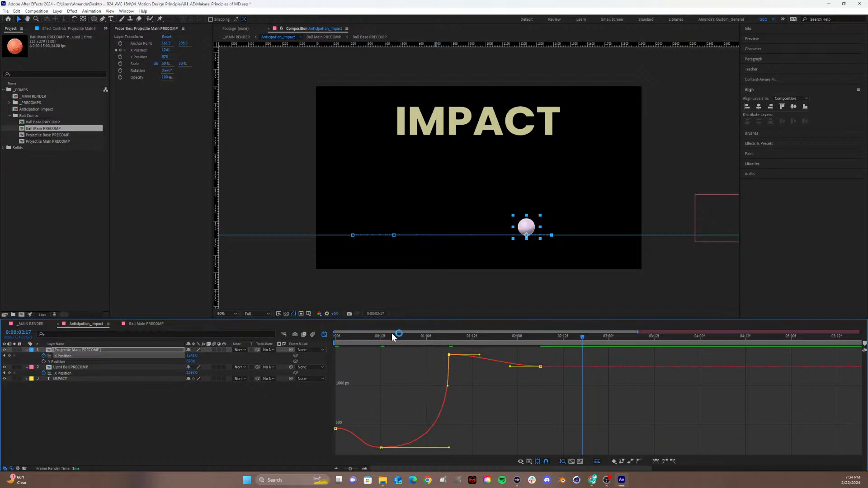
{"action": "left_click_drag", "start_coordinate": [397, 337], "coordinate": [378, 343]}
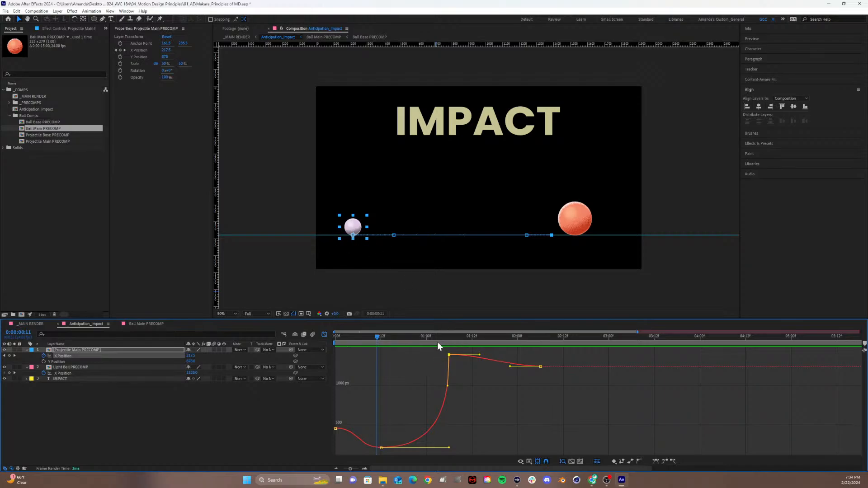
{"action": "left_click_drag", "start_coordinate": [436, 338], "coordinate": [460, 336]}
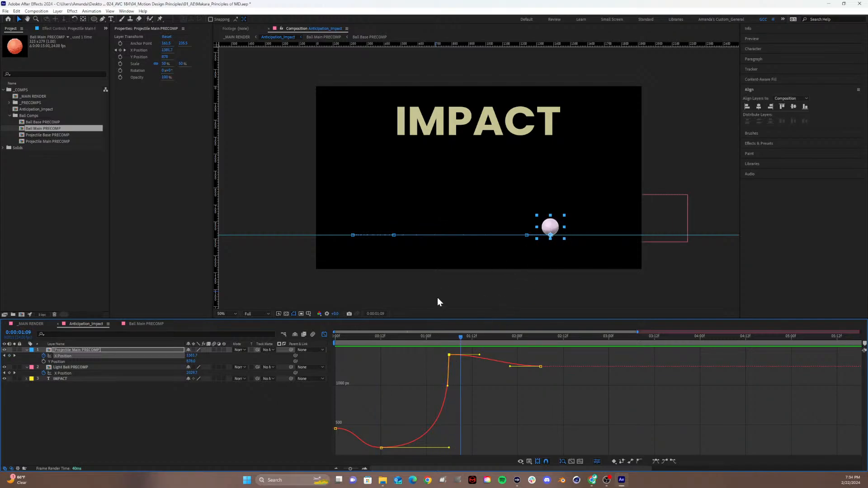
Shorten the Projectile impact keyframe's outgoing X Position handle and angle it downward, and move the final recoil keyframe to 0:00:02:00.
{"action": "left_click", "coordinate": [442, 336]}
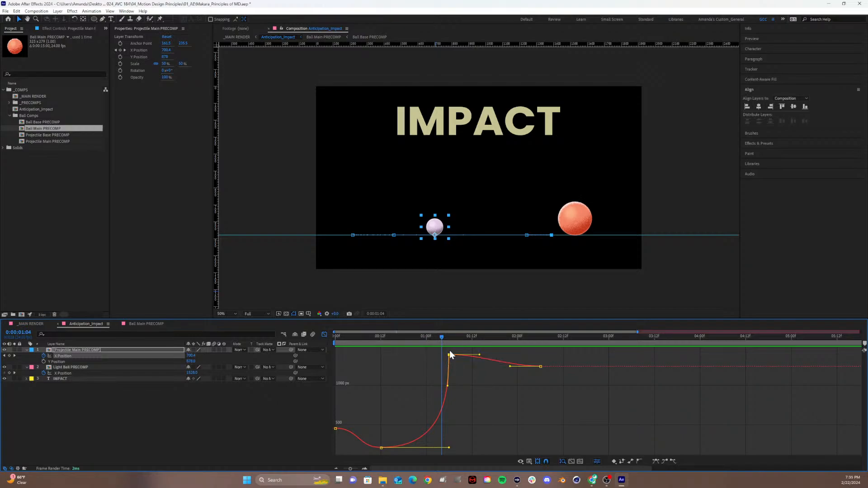
{"action": "left_click_drag", "start_coordinate": [479, 359], "coordinate": [469, 365]}
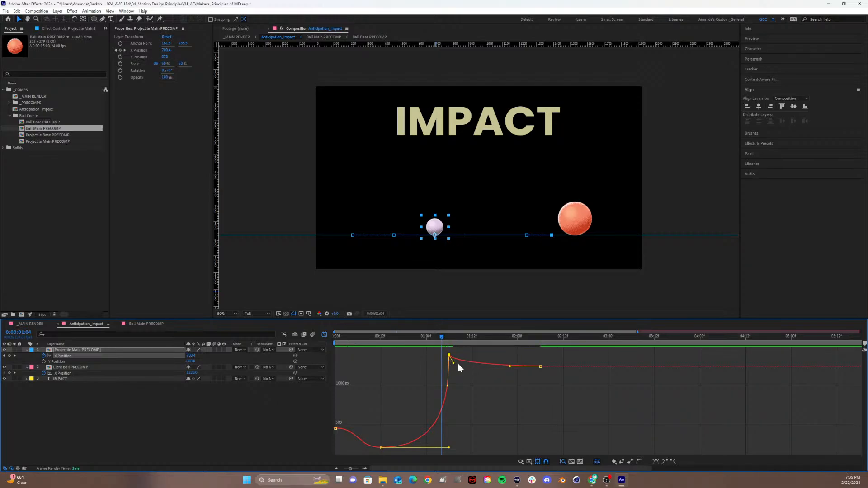
{"action": "left_click", "coordinate": [540, 370]}
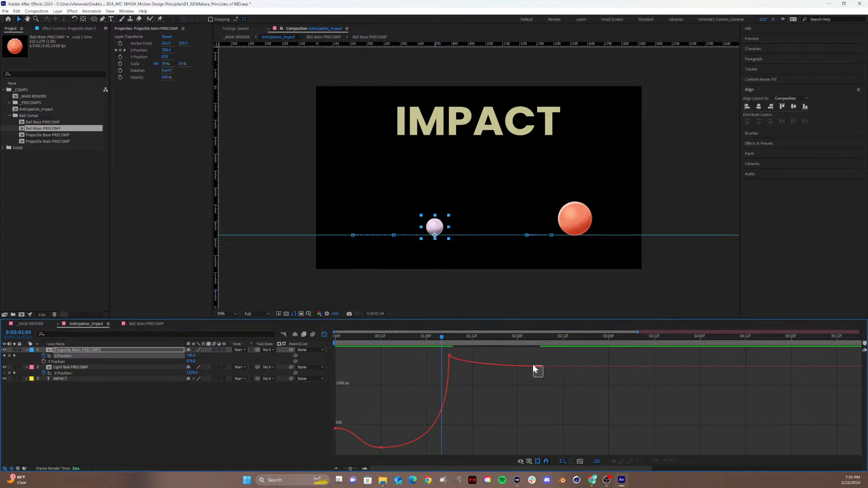
{"action": "mouse_move", "coordinate": [533, 366]}
{"action": "left_mouse_down"}
{"action": "mouse_move", "coordinate": [542, 365]}
{"action": "mouse_move", "coordinate": [517, 366]}
{"action": "left_mouse_up"}
{"action": "left_click", "coordinate": [464, 346]}
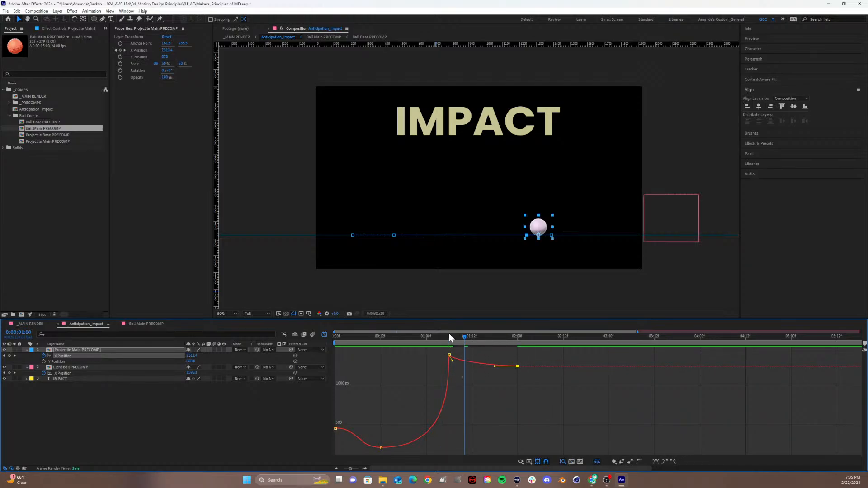
{"action": "left_click", "coordinate": [449, 336]}
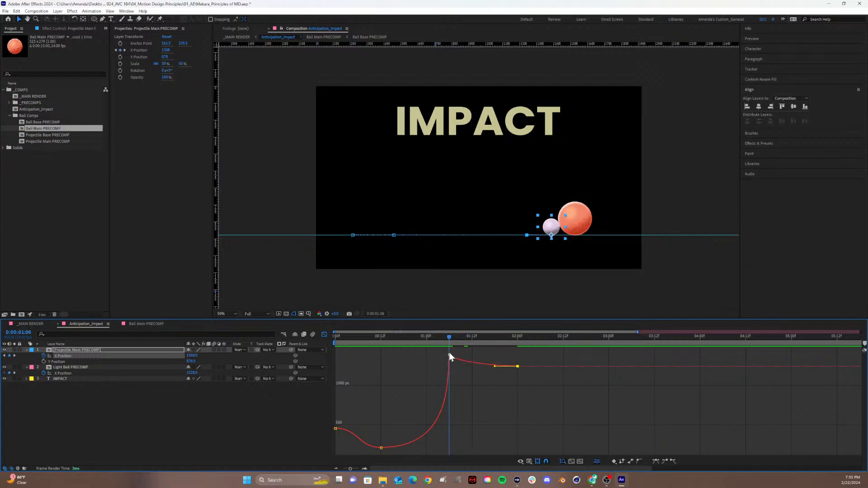
Preview the Anticipation_Impact animation from the start, end the work area at 0:00:02:04, and replay the trimmed range.
{"action": "left_click", "coordinate": [449, 355]}
{"action": "left_click_drag", "start_coordinate": [350, 469], "coordinate": [356, 469]}
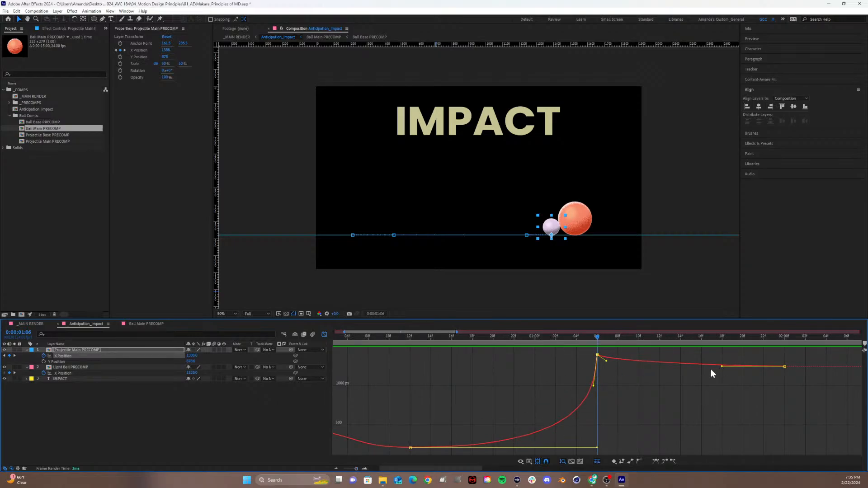
{"action": "left_click_drag", "start_coordinate": [577, 338], "coordinate": [335, 343]}
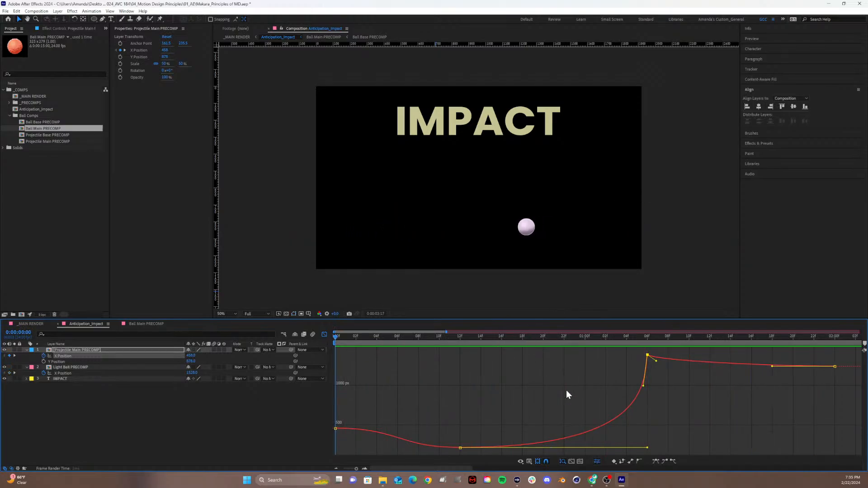
{"action": "key", "text": "space"}
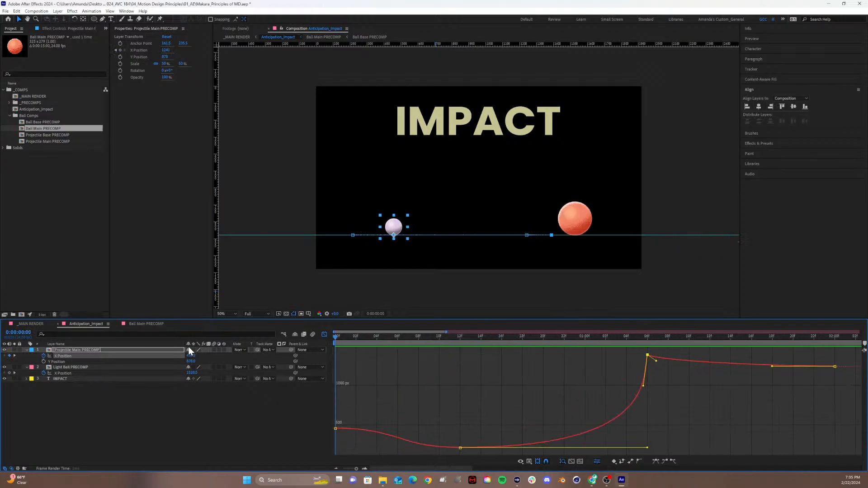
{"action": "key", "text": "space"}
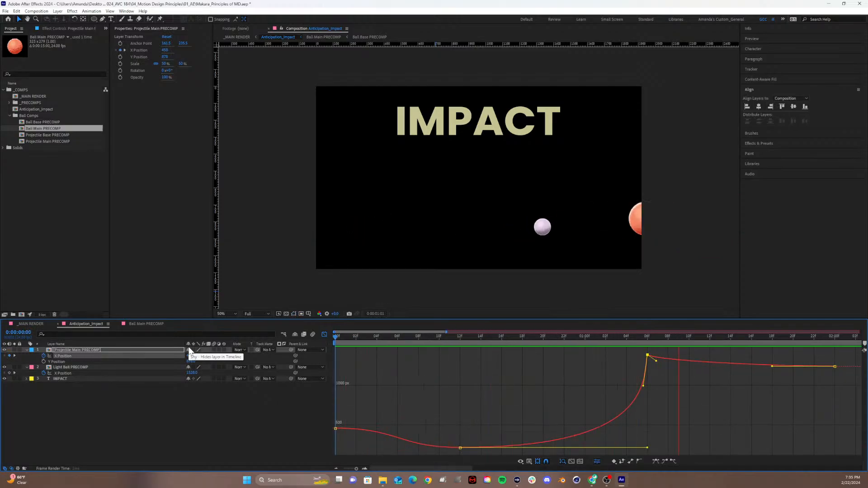
{"action": "key", "text": "space"}
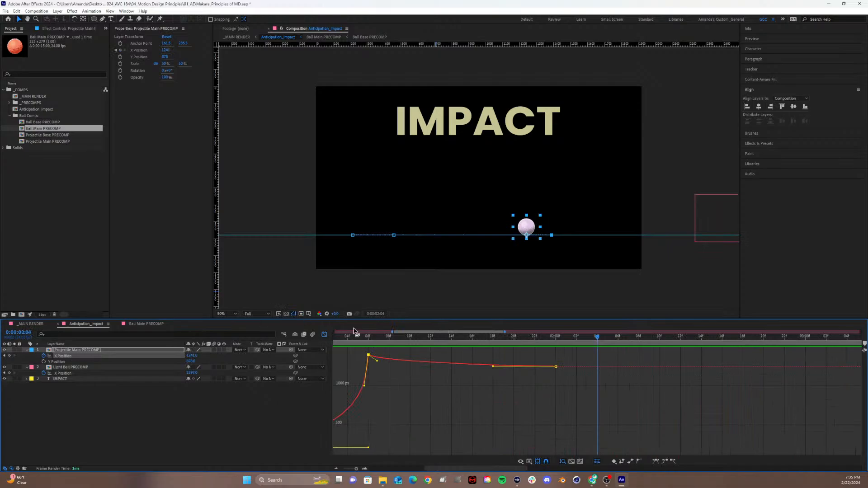
{"action": "key", "text": "n"}
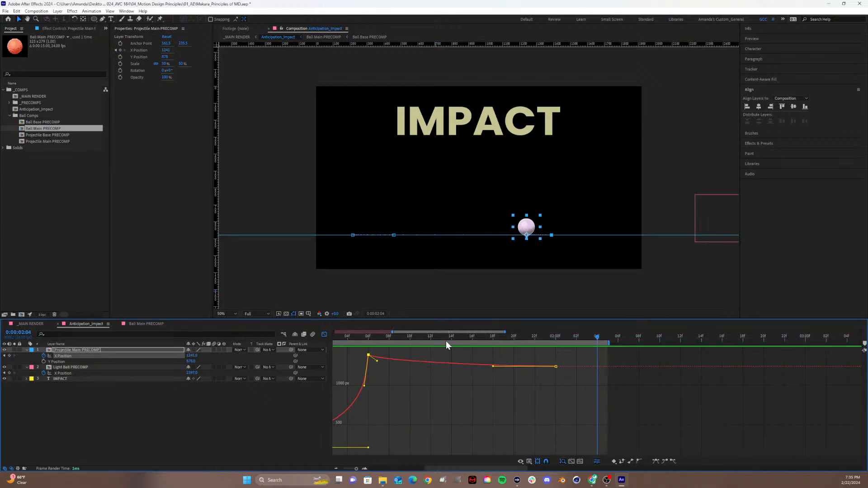
{"action": "key", "text": "space"}
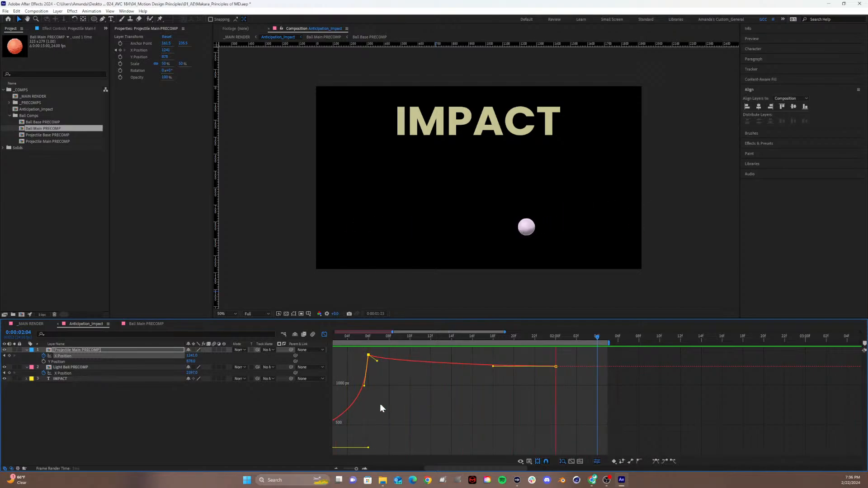
{"action": "key", "text": "space"}
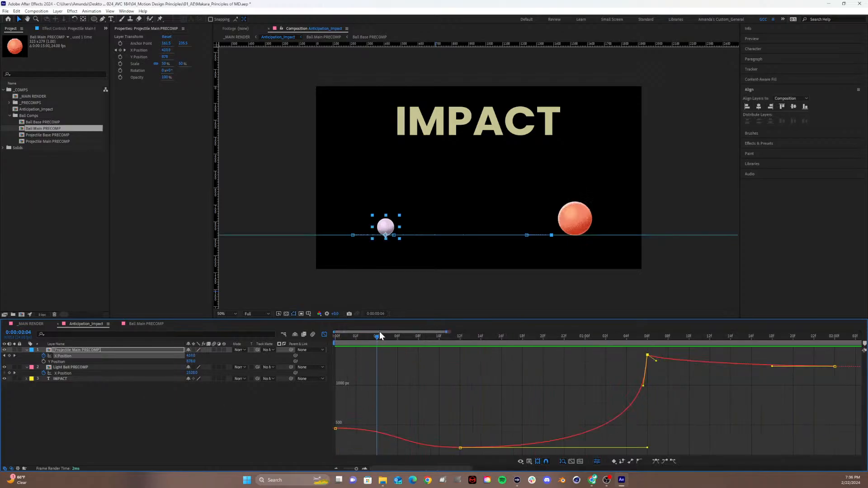
Reveal the Light Ball PRECOMP's X and Y Position and start keyframing its Y Position at the impact frame, 0:00:01:06.
{"action": "left_click_drag", "start_coordinate": [379, 335], "coordinate": [651, 353]}
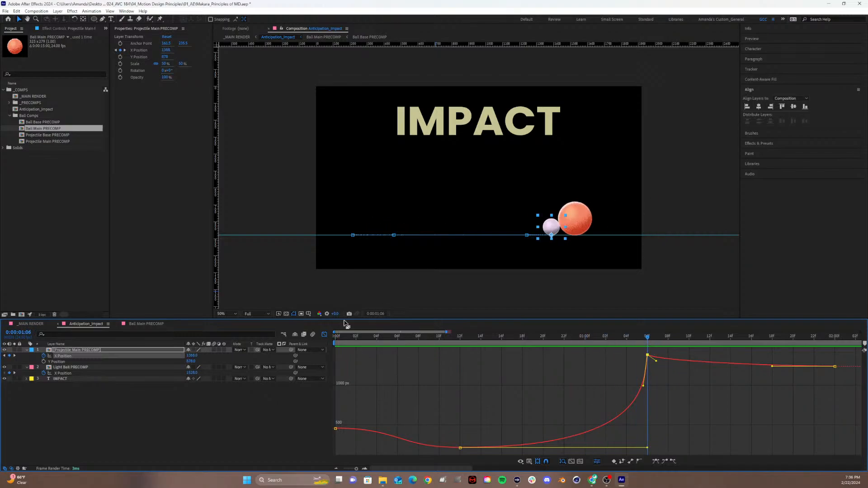
{"action": "left_click", "coordinate": [69, 367]}
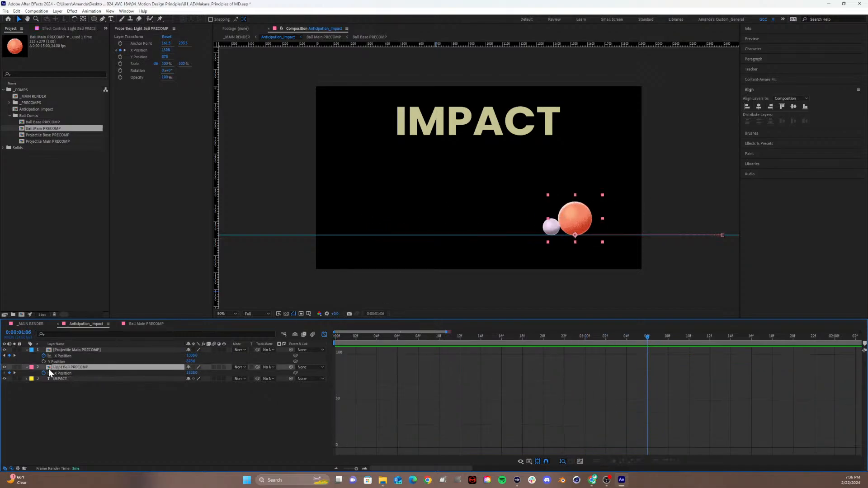
{"action": "key", "text": "y"}
{"action": "key", "text": "u"}
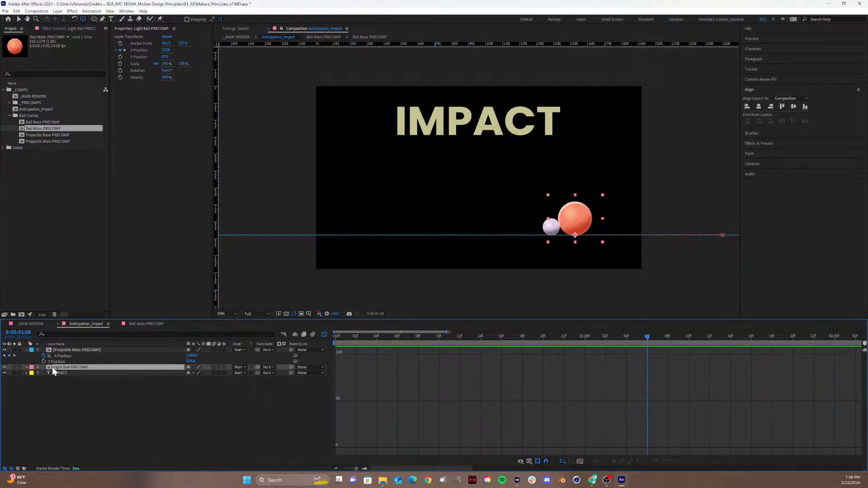
{"action": "key", "text": "u"}
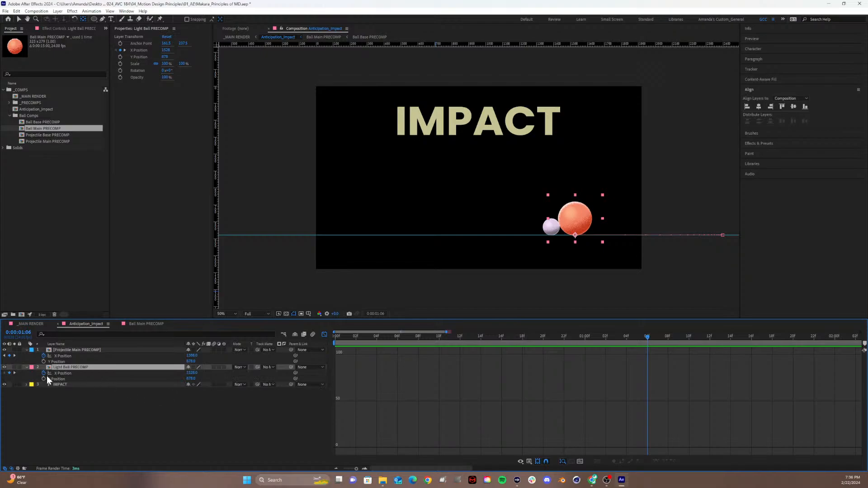
{"action": "left_click", "coordinate": [62, 374]}
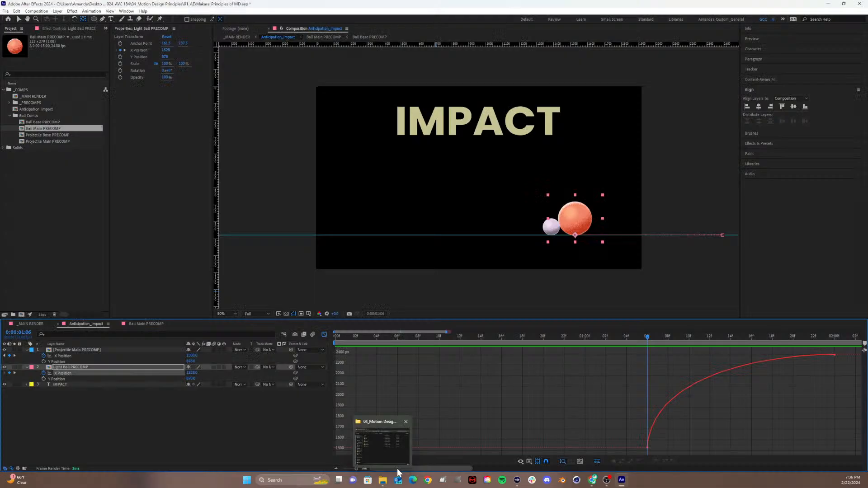
{"action": "left_click_drag", "start_coordinate": [433, 468], "coordinate": [466, 465]}
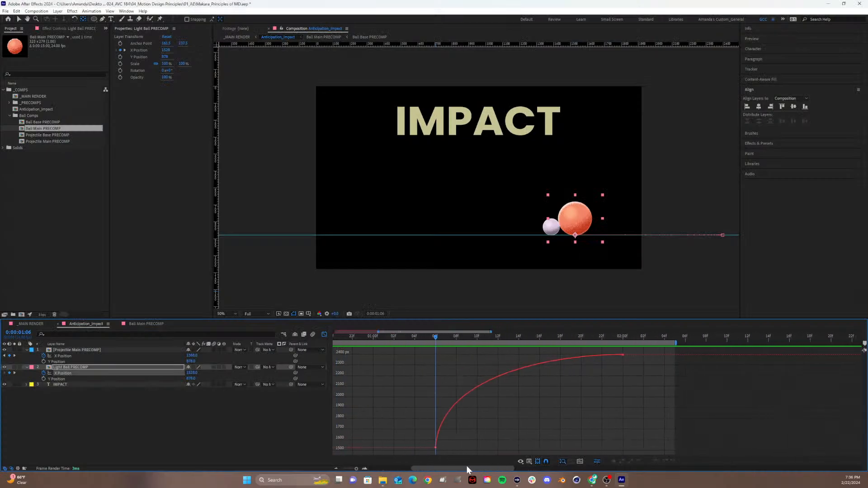
{"action": "left_click", "coordinate": [44, 379]}
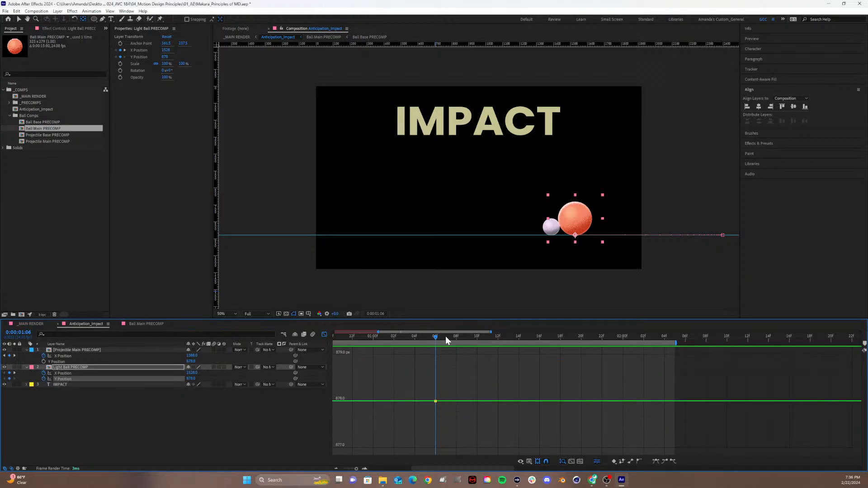
Close the Graph Editor and add an ending Y Position keyframe for the Light Ball layer at 0:00:02:00.
{"action": "left_click_drag", "start_coordinate": [441, 338], "coordinate": [433, 369]}
{"action": "left_click", "coordinate": [325, 335]}
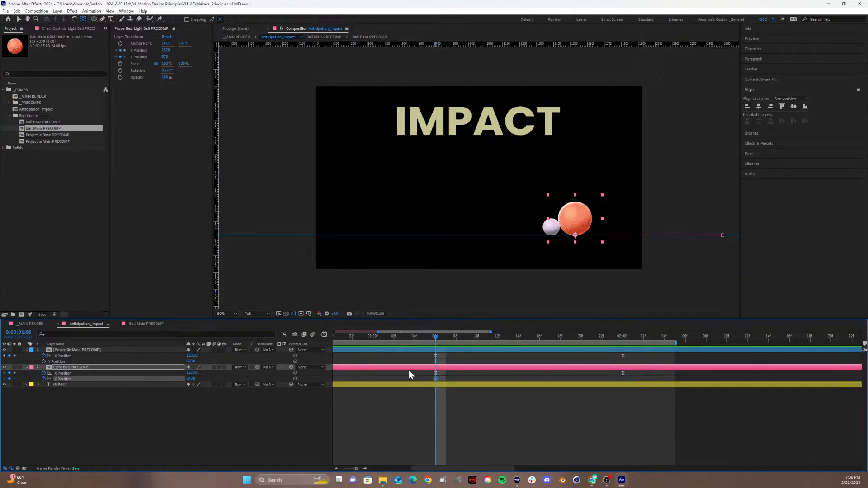
{"action": "left_click_drag", "start_coordinate": [439, 339], "coordinate": [620, 338]}
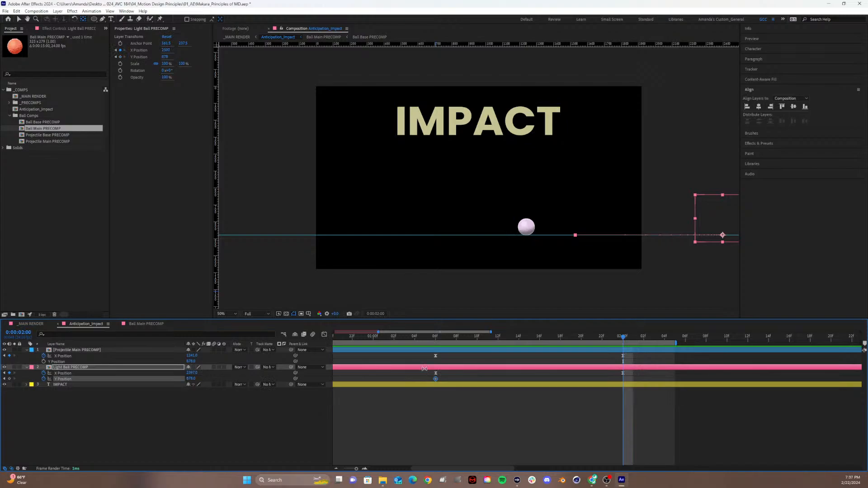
{"action": "left_click_drag", "start_coordinate": [546, 340], "coordinate": [517, 342]}
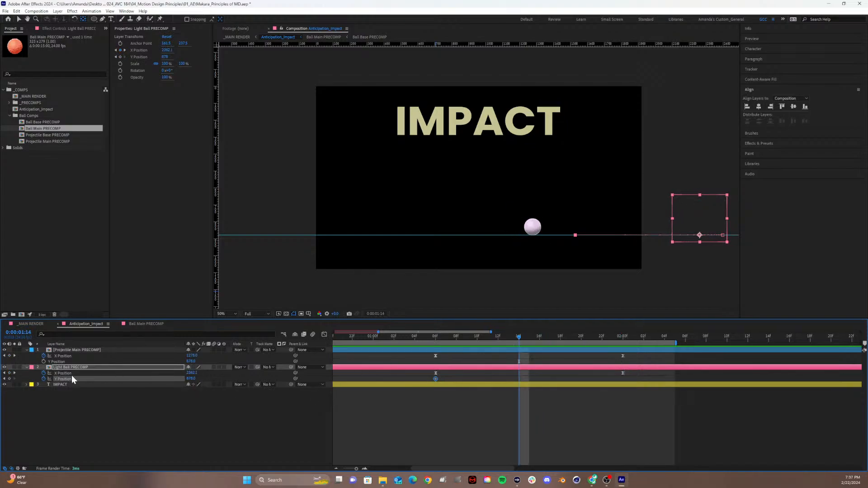
{"action": "left_click", "coordinate": [9, 379]}
{"action": "left_click_drag", "start_coordinate": [518, 379], "coordinate": [623, 379]}
Raise the Light Ball about 75 px with a new Y Position keyframe, and place that keyframe at 0:00:01:08.
{"action": "left_click_drag", "start_coordinate": [518, 339], "coordinate": [532, 381]}
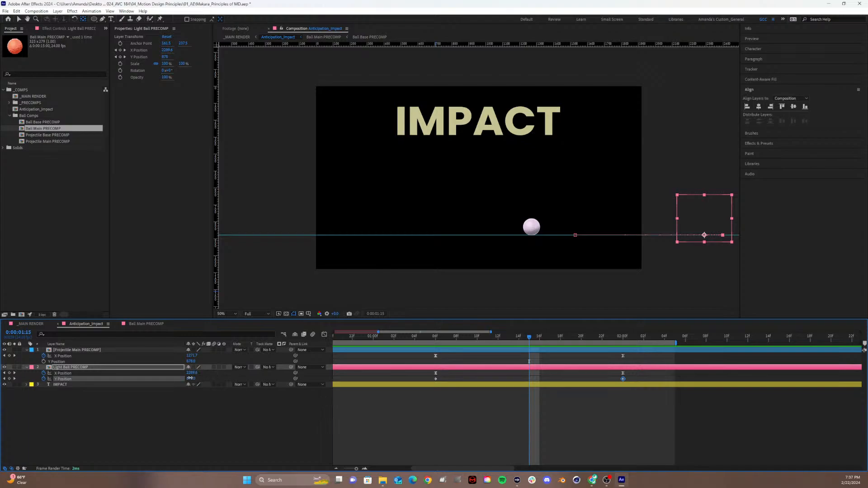
{"action": "left_click_drag", "start_coordinate": [190, 379], "coordinate": [162, 378]}
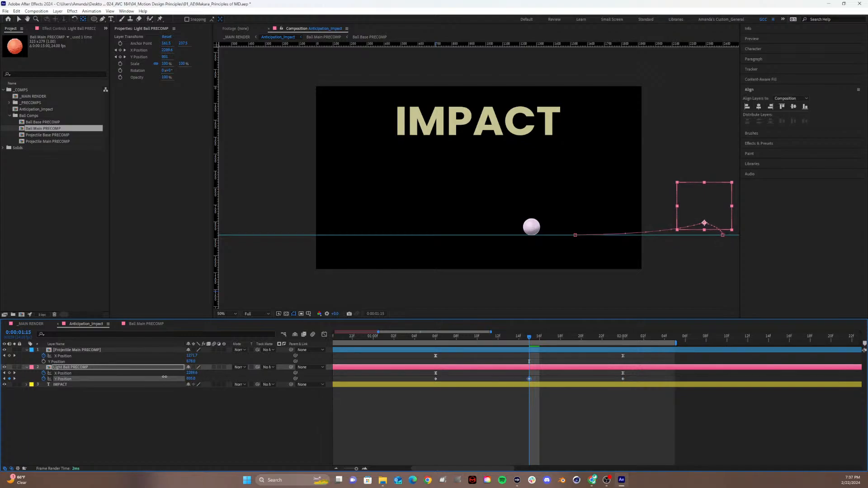
{"action": "left_click", "coordinate": [527, 378]}
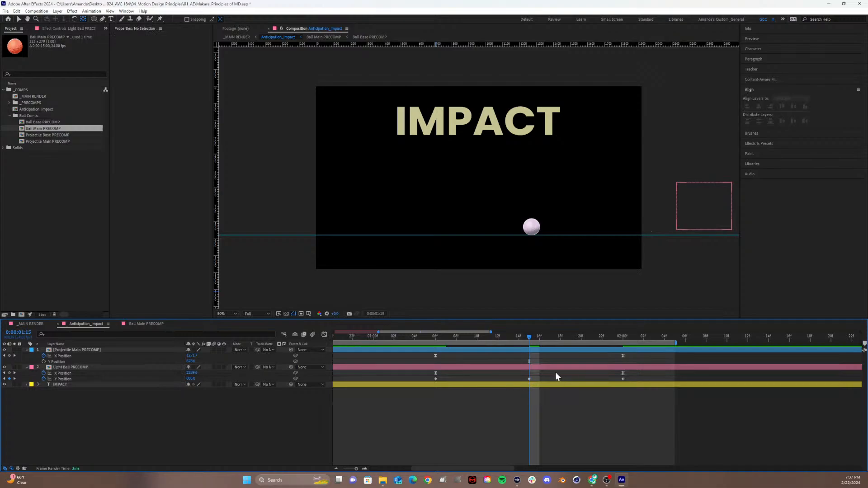
{"action": "left_click", "coordinate": [529, 379]}
{"action": "left_click_drag", "start_coordinate": [530, 378], "coordinate": [460, 386]}
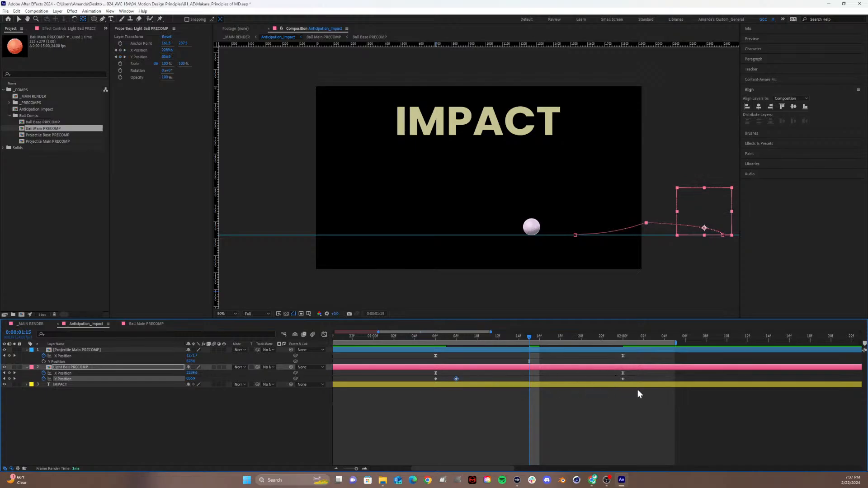
Preview the collision animation from before the projectile hits the Light Ball.
{"action": "left_click_drag", "start_coordinate": [631, 379], "coordinate": [385, 383]}
{"action": "left_click_drag", "start_coordinate": [435, 336], "coordinate": [344, 351]}
{"action": "key", "text": "space"}
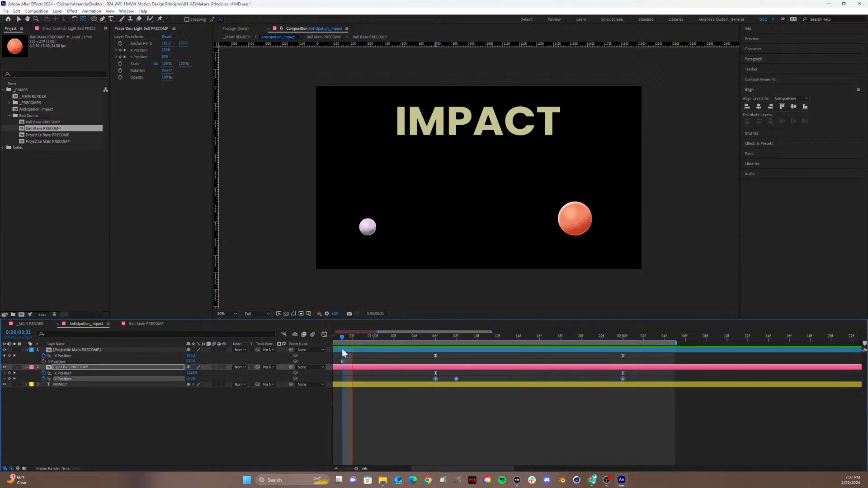
{"action": "key", "text": "space"}
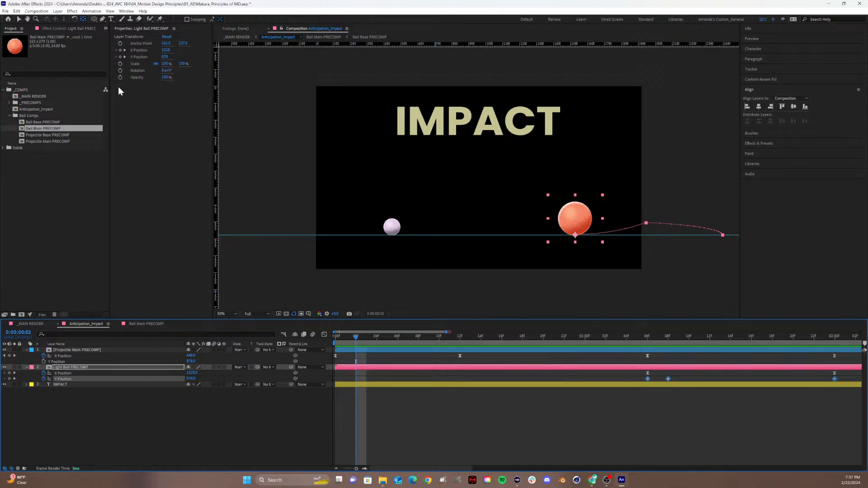
Nudge the middle vertex of the Light Ball's motion path slightly to the left using the Convert Vertex tool.
{"action": "left_click", "coordinate": [19, 20]}
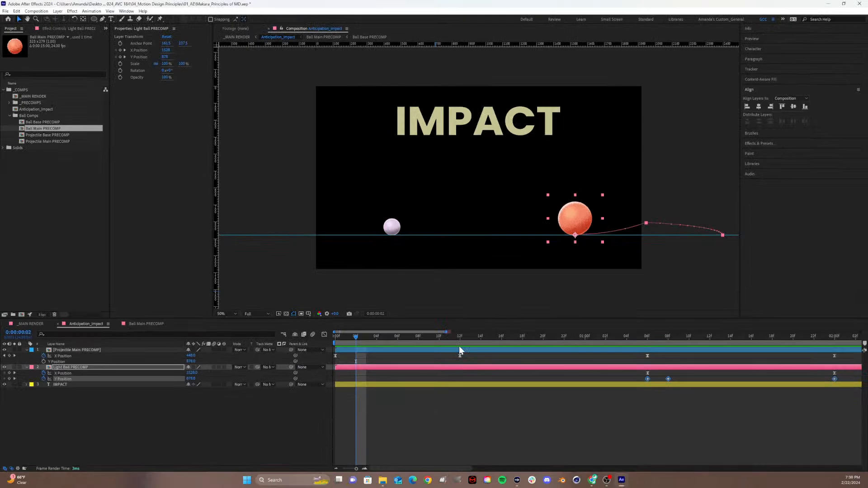
{"action": "left_click", "coordinate": [519, 366]}
{"action": "left_click", "coordinate": [630, 227]}
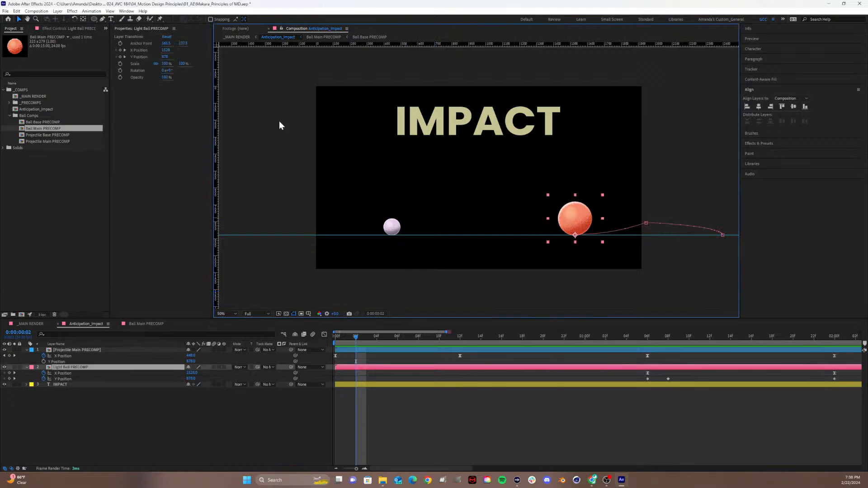
{"action": "left_click", "coordinate": [101, 20]}
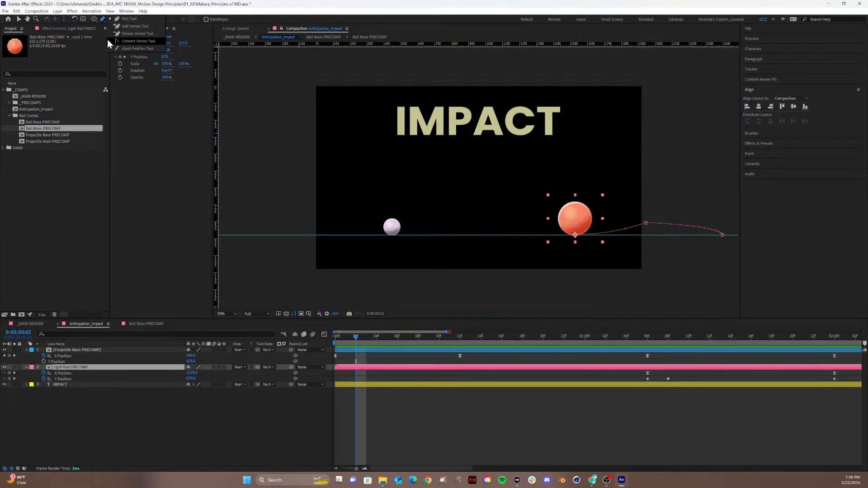
{"action": "left_click", "coordinate": [129, 19]}
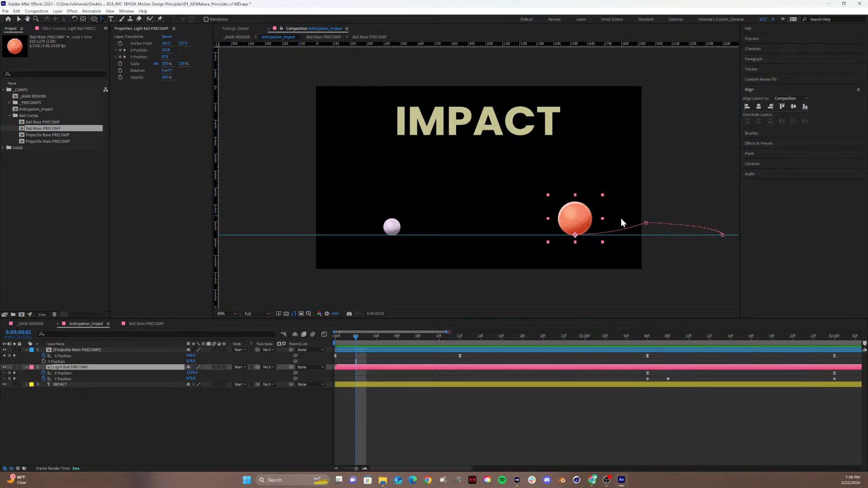
{"action": "left_click_drag", "start_coordinate": [646, 223], "coordinate": [644, 221]}
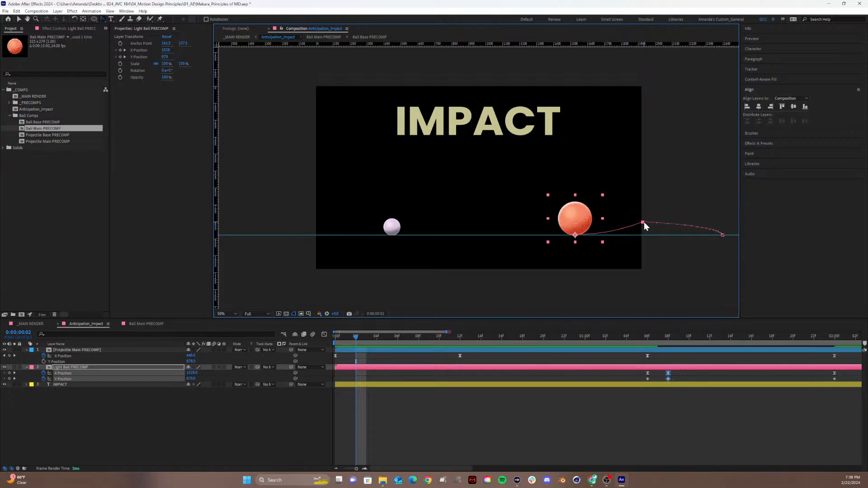
Try to reshape the Light Ball's motion path into a smooth curve at its middle vertex.
{"action": "left_click", "coordinate": [722, 235]}
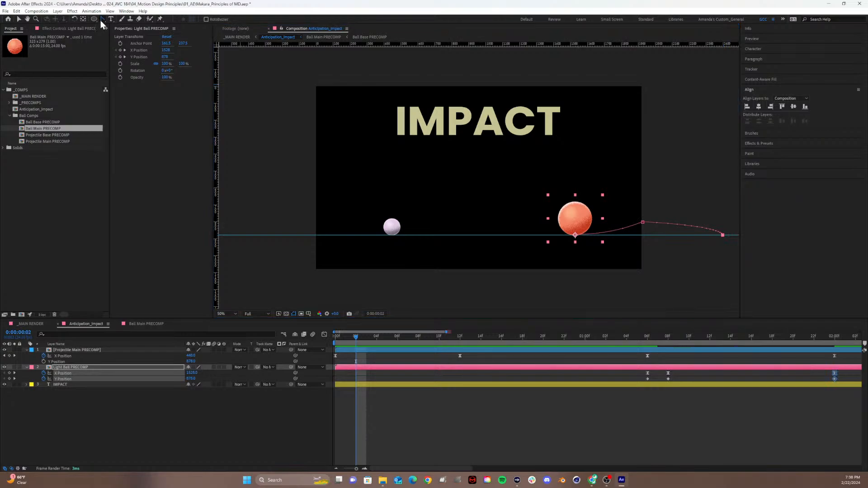
{"action": "left_click", "coordinate": [644, 223]}
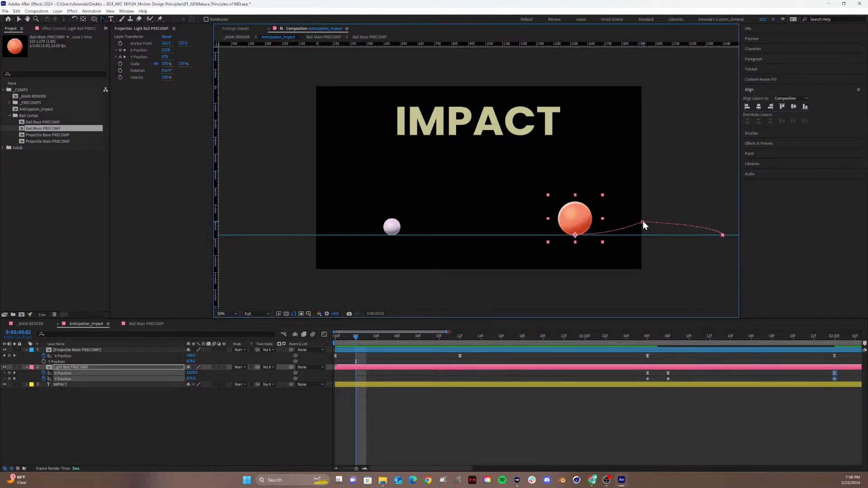
{"action": "mouse_move", "coordinate": [642, 223]}
{"action": "left_mouse_down"}
{"action": "mouse_move", "coordinate": [617, 224]}
{"action": "mouse_move", "coordinate": [632, 221]}
{"action": "left_mouse_up"}
{"action": "left_click", "coordinate": [643, 222]}
{"action": "left_click", "coordinate": [642, 222]}
Lock the IMPACT text layer so it cannot be selected in the timeline.
{"action": "key", "text": "h"}
{"action": "left_click_drag", "start_coordinate": [746, 373], "coordinate": [637, 352]}
{"action": "left_click", "coordinate": [698, 384]}
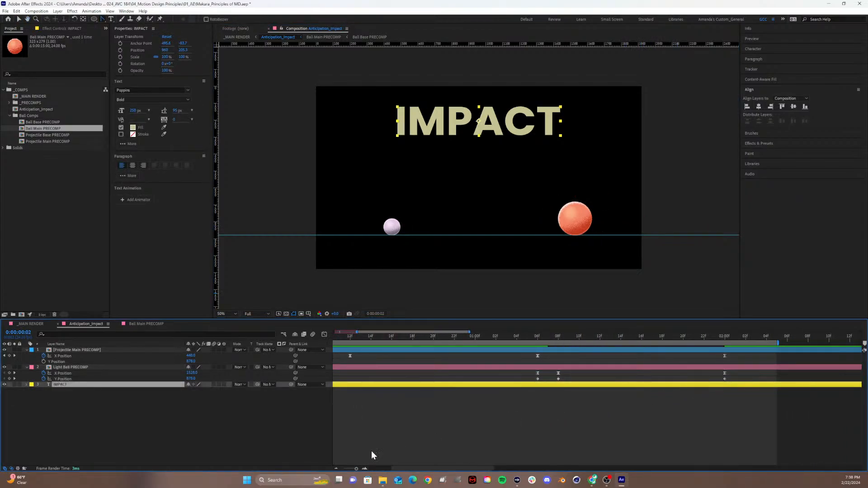
{"action": "left_click_drag", "start_coordinate": [356, 468], "coordinate": [337, 472]}
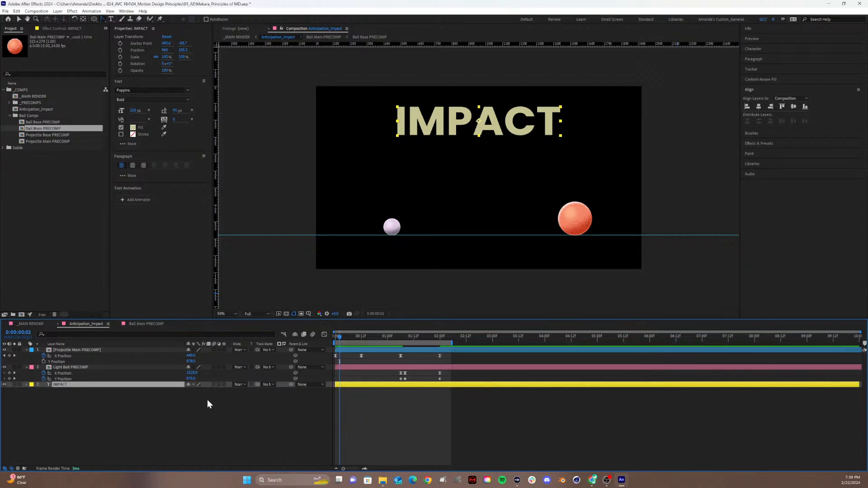
{"action": "left_click", "coordinate": [153, 406]}
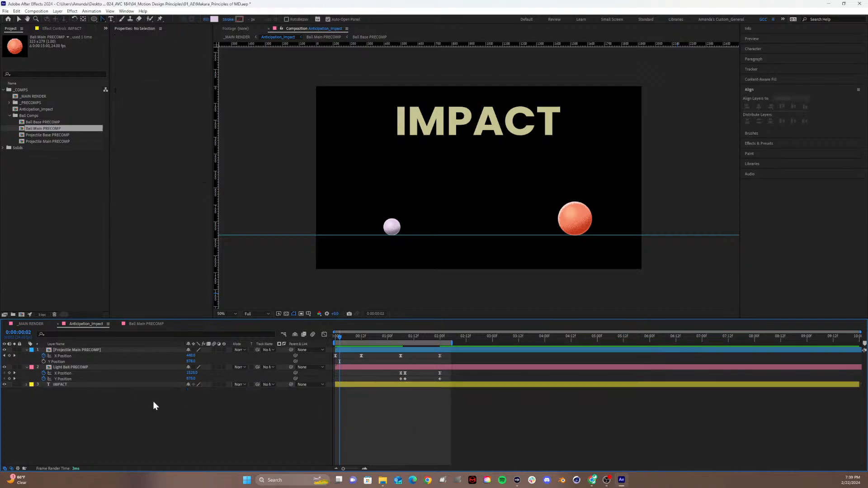
{"action": "left_click", "coordinate": [19, 384]}
Apply Easy Ease to all Y Position keyframes of the Light Ball layer.
{"action": "left_click_drag", "start_coordinate": [445, 377], "coordinate": [392, 386]}
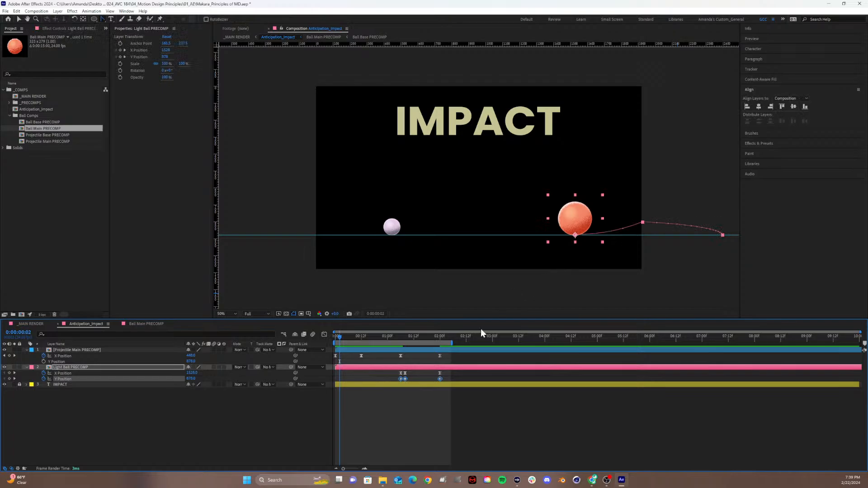
{"action": "key", "text": "F9"}
{"action": "left_click", "coordinate": [443, 380]}
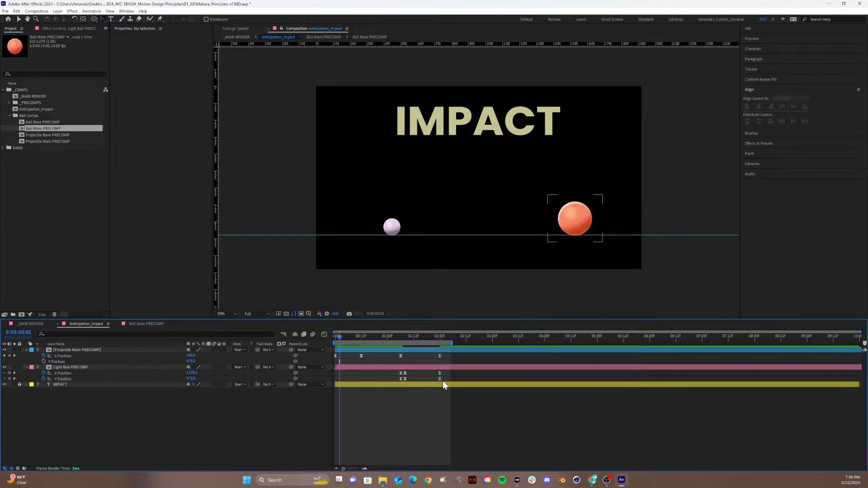
{"action": "left_click", "coordinate": [439, 379]}
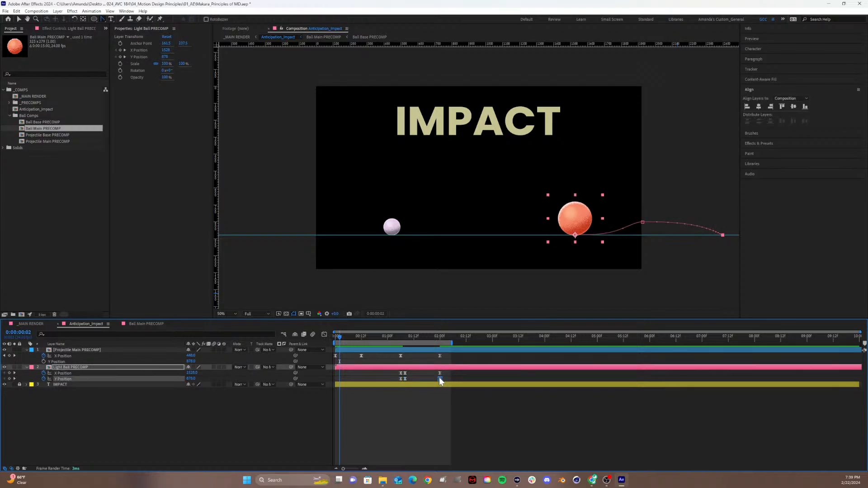
Try to move the motion path's middle vertex closer to the ball with the Pen tool, and undo the move.
{"action": "left_click", "coordinate": [642, 222]}
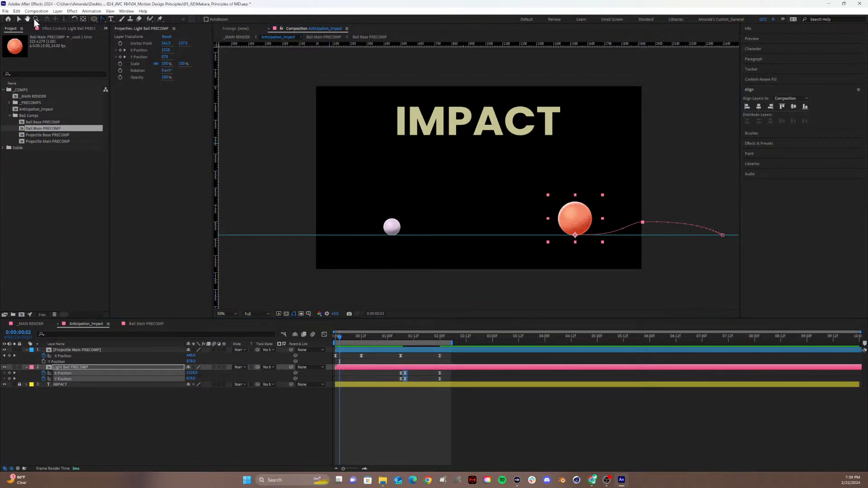
{"action": "left_click_drag", "start_coordinate": [100, 19], "coordinate": [145, 40]}
{"action": "left_click_drag", "start_coordinate": [642, 223], "coordinate": [623, 223]}
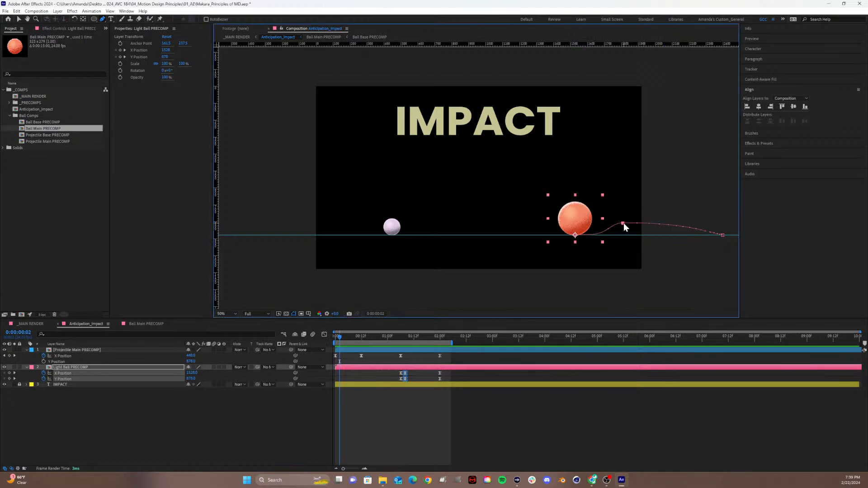
{"action": "key", "text": "ctrl+z"}
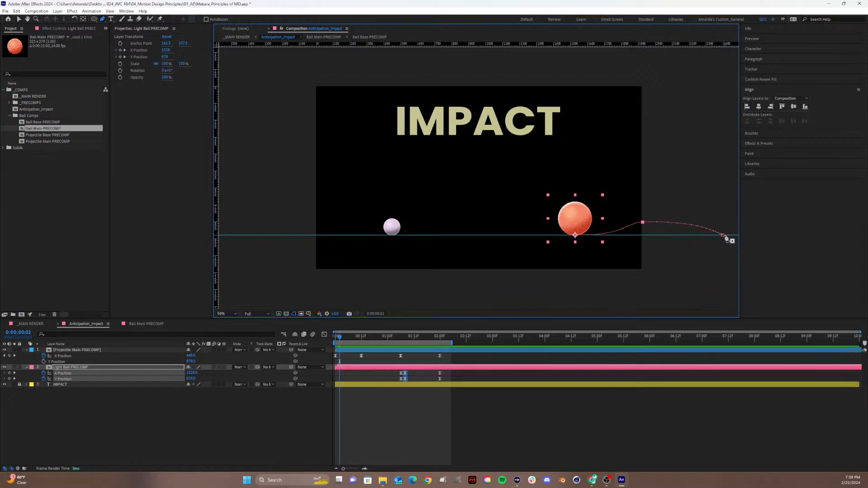
Show the Light Ball's Y Position curve in the Graph Editor.
{"action": "left_click", "coordinate": [324, 334]}
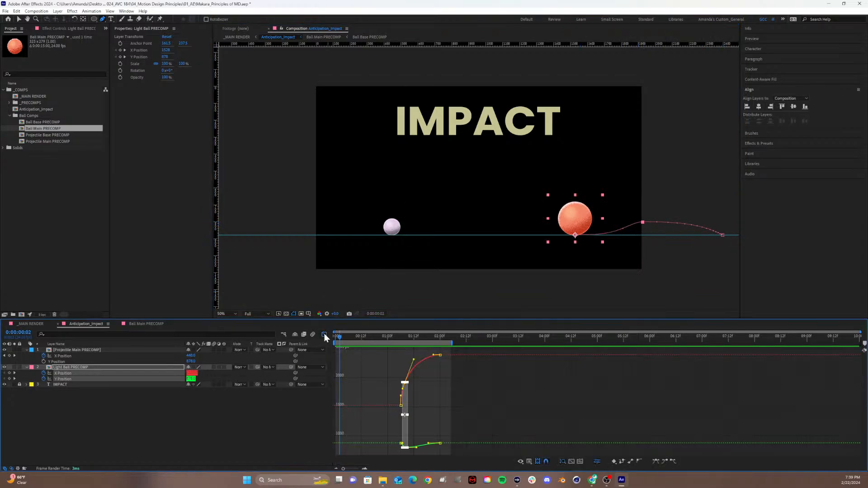
{"action": "left_click", "coordinate": [112, 405]}
{"action": "left_click", "coordinate": [74, 379]}
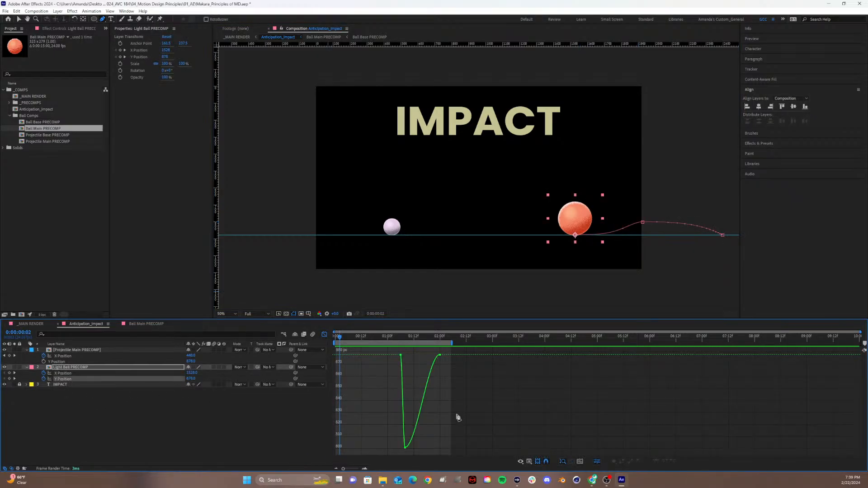
Examine the Light Ball's motion path at 100% magnification and select its middle vertex.
{"action": "key", "text": "slash"}
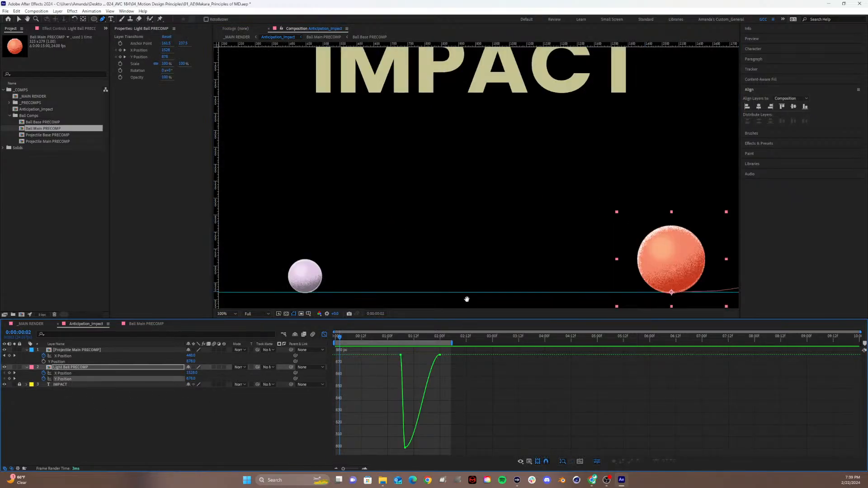
{"action": "key", "text": "h"}
{"action": "left_click_drag", "start_coordinate": [548, 229], "coordinate": [406, 192]}
{"action": "left_click_drag", "start_coordinate": [534, 169], "coordinate": [362, 145]}
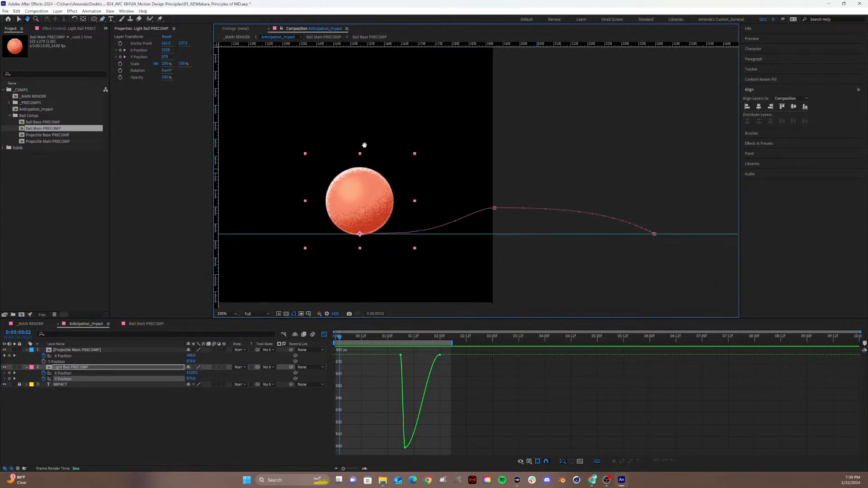
{"action": "left_click_drag", "start_coordinate": [402, 101], "coordinate": [326, 79]}
{"action": "key", "text": "g"}
{"action": "left_click", "coordinate": [19, 19]}
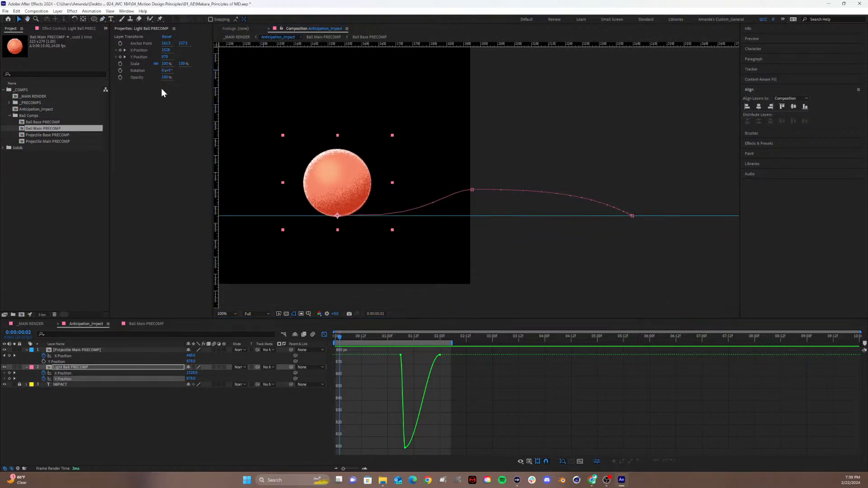
{"action": "left_click", "coordinate": [472, 189]}
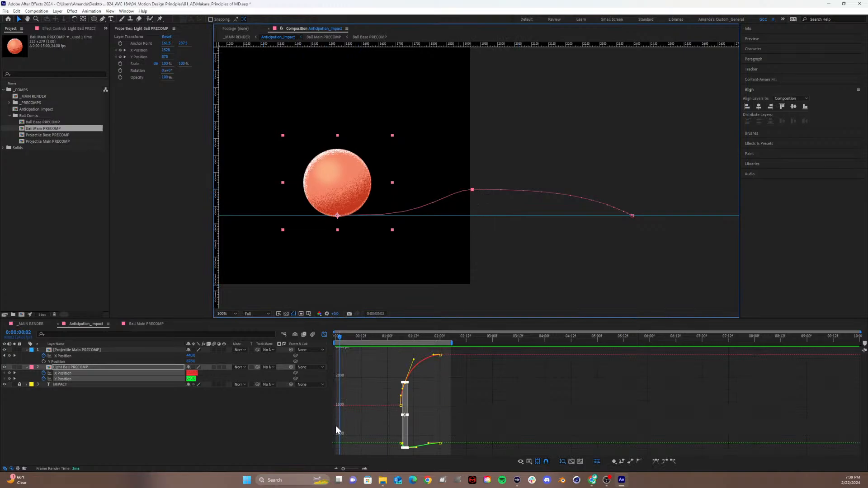
Shift the middle keyframe of the Light Ball's Y Position curve to about 0:00:01:11 in the Graph Editor.
{"action": "left_click", "coordinate": [219, 415]}
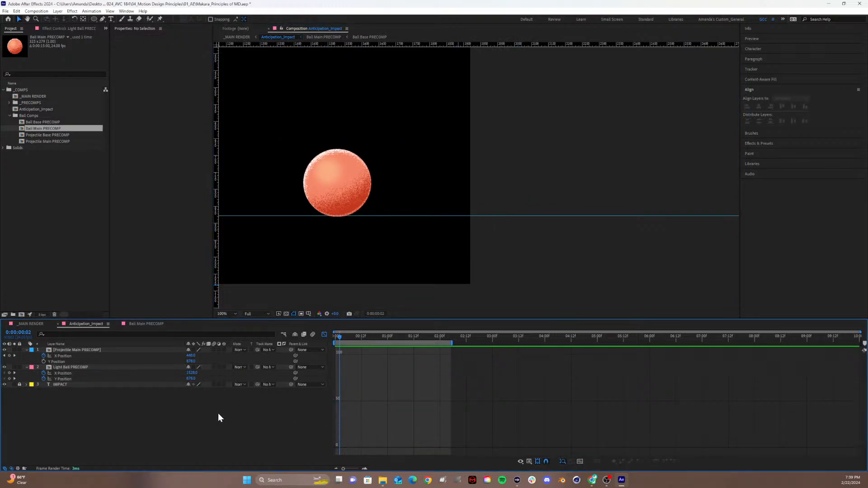
{"action": "left_click", "coordinate": [97, 374]}
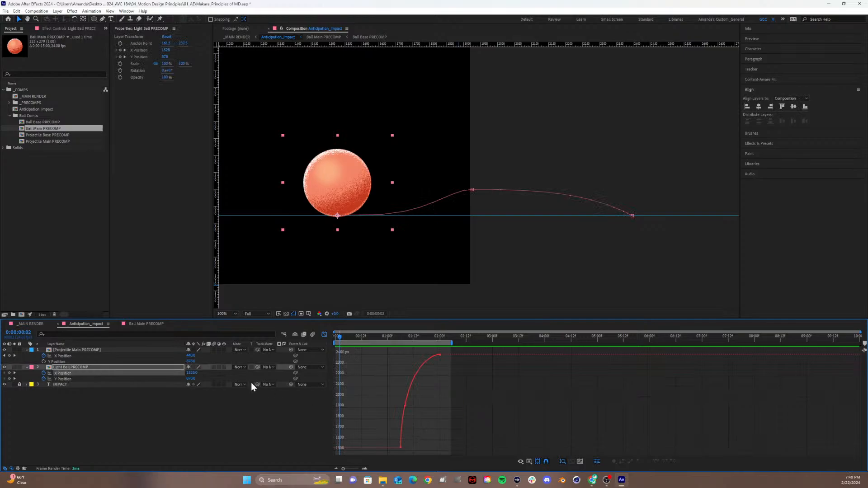
{"action": "left_click", "coordinate": [63, 380]}
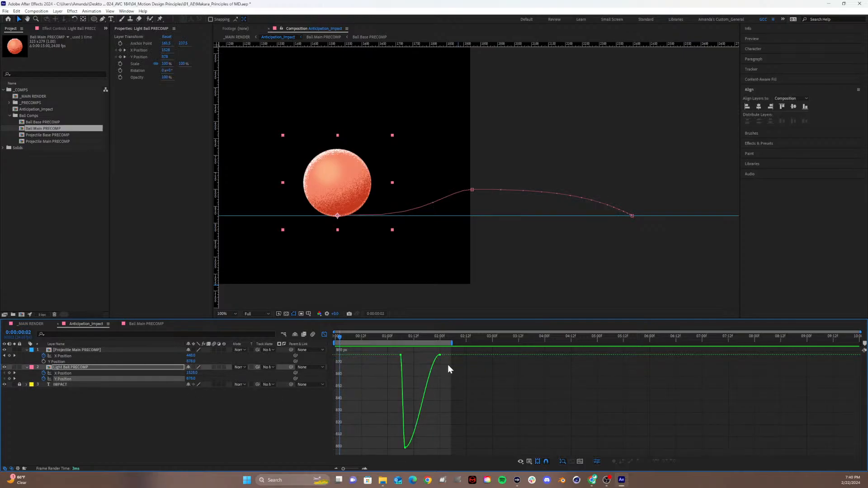
{"action": "left_click_drag", "start_coordinate": [451, 362], "coordinate": [426, 354]}
{"action": "left_click_drag", "start_coordinate": [403, 448], "coordinate": [411, 447]}
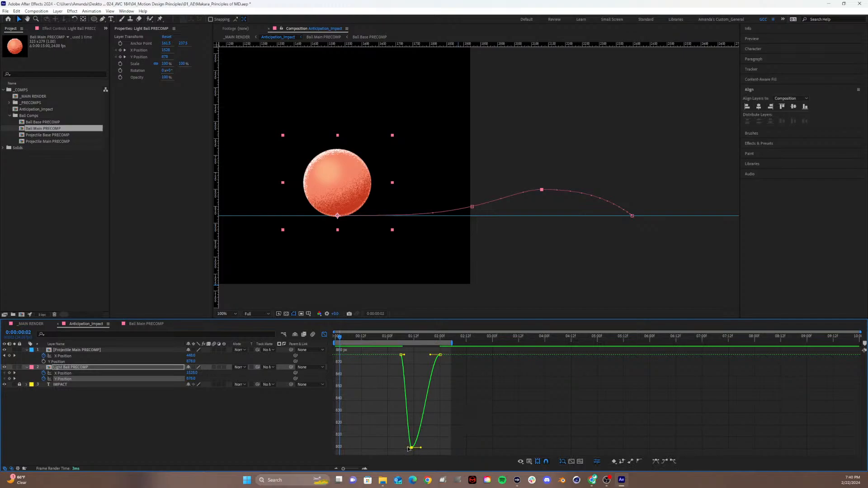
Adjust the keyframe handles of the Light Ball's Y Position curve so the ball leaves the ground immediately in a smooth arc, and preview it.
{"action": "left_click_drag", "start_coordinate": [408, 448], "coordinate": [393, 449]}
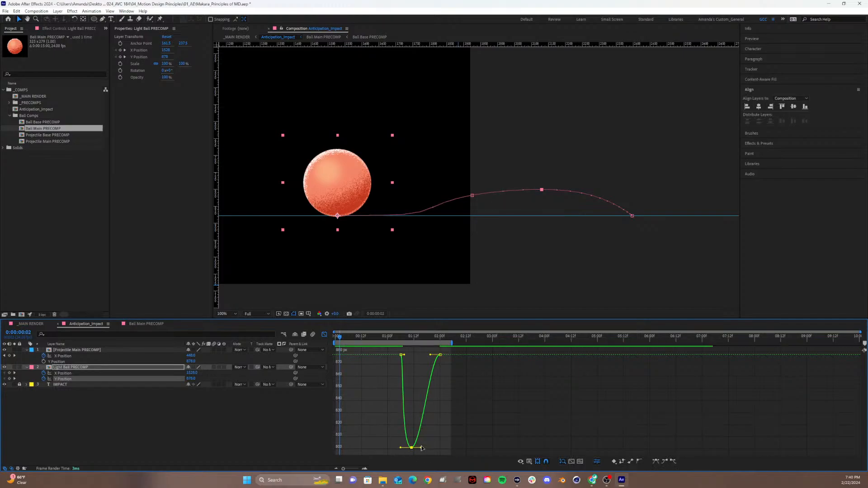
{"action": "mouse_move", "coordinate": [420, 448]}
{"action": "left_mouse_down"}
{"action": "mouse_move", "coordinate": [429, 446]}
{"action": "mouse_move", "coordinate": [413, 447]}
{"action": "left_mouse_up"}
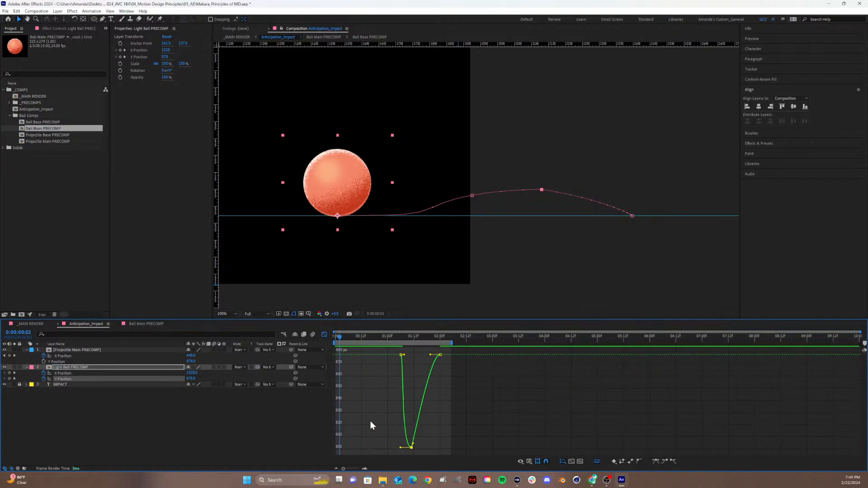
{"action": "mouse_move", "coordinate": [431, 355]}
{"action": "left_mouse_down"}
{"action": "mouse_move", "coordinate": [419, 354]}
{"action": "mouse_move", "coordinate": [445, 360]}
{"action": "mouse_move", "coordinate": [436, 356]}
{"action": "left_mouse_up"}
{"action": "left_click_drag", "start_coordinate": [413, 447], "coordinate": [419, 448]}
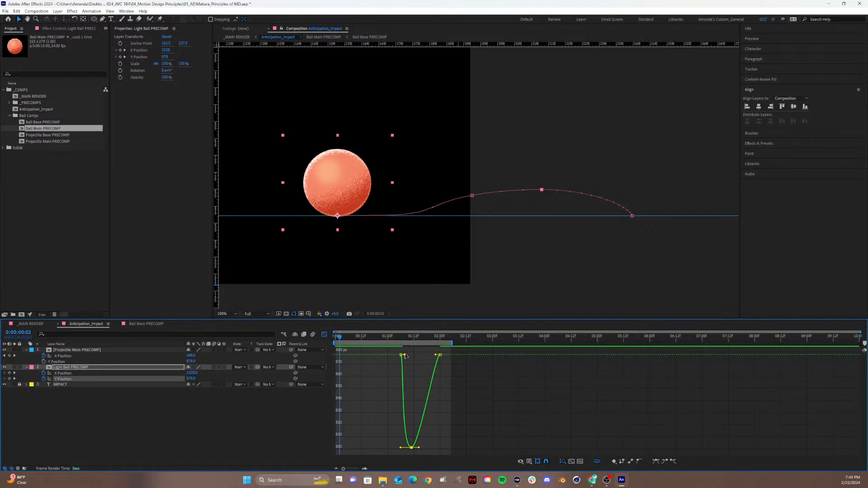
{"action": "left_click_drag", "start_coordinate": [405, 356], "coordinate": [397, 358]}
{"action": "key", "text": "space"}
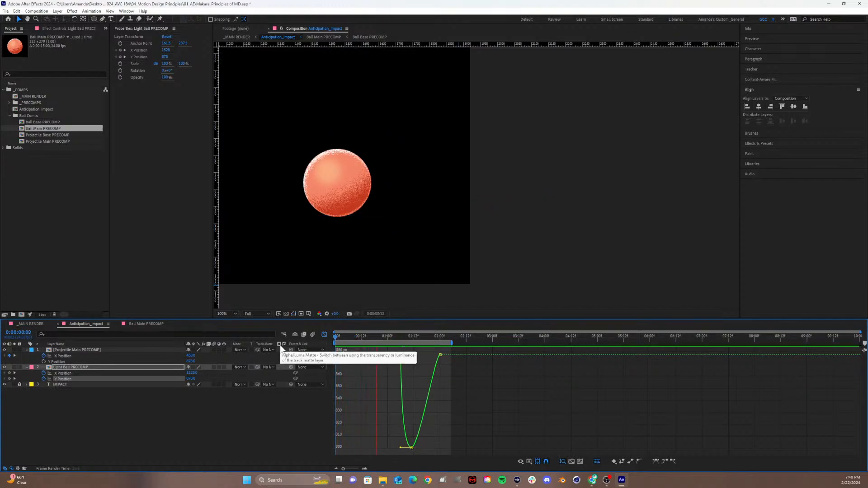
{"action": "key", "text": "space"}
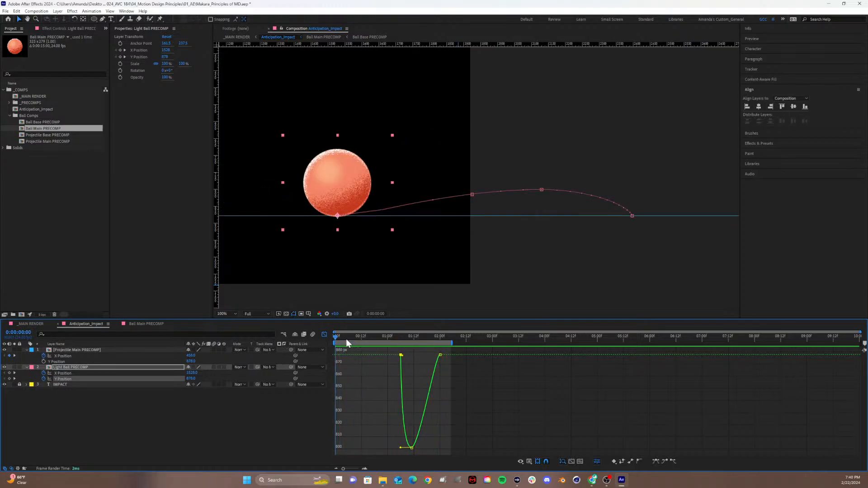
Return to the layer-bar view, bring the whole composition into frame, and replay the projectile's hit on the Light Ball.
{"action": "left_click_drag", "start_coordinate": [398, 338], "coordinate": [397, 341]}
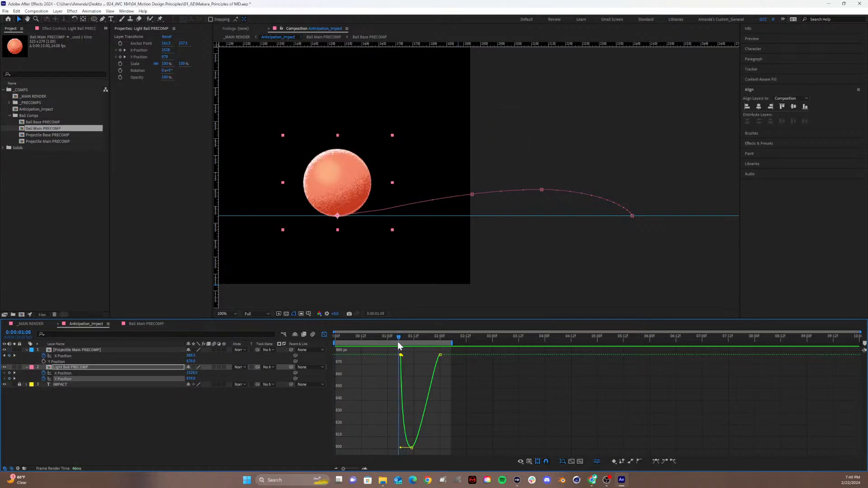
{"action": "left_click", "coordinate": [324, 335]}
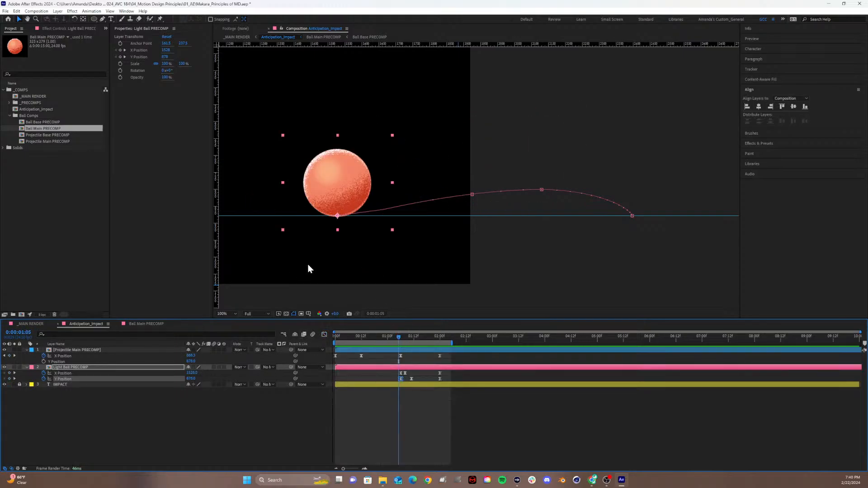
{"action": "left_click_drag", "start_coordinate": [290, 263], "coordinate": [616, 252]}
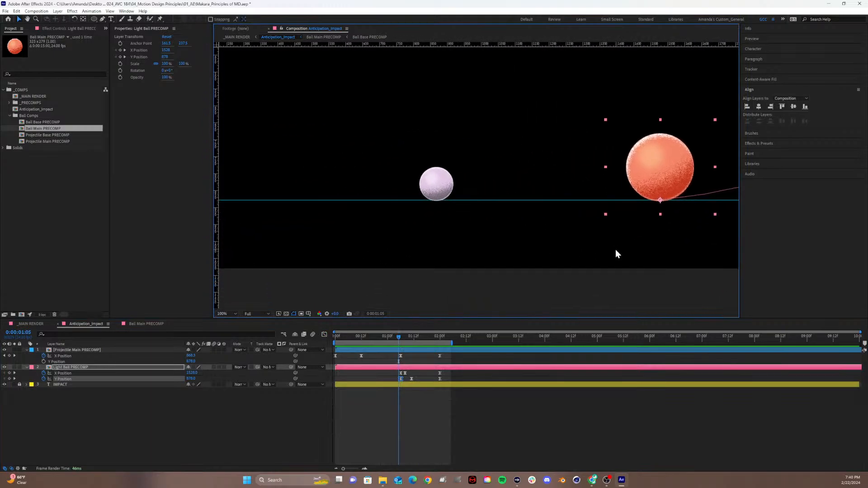
{"action": "key", "text": "comma"}
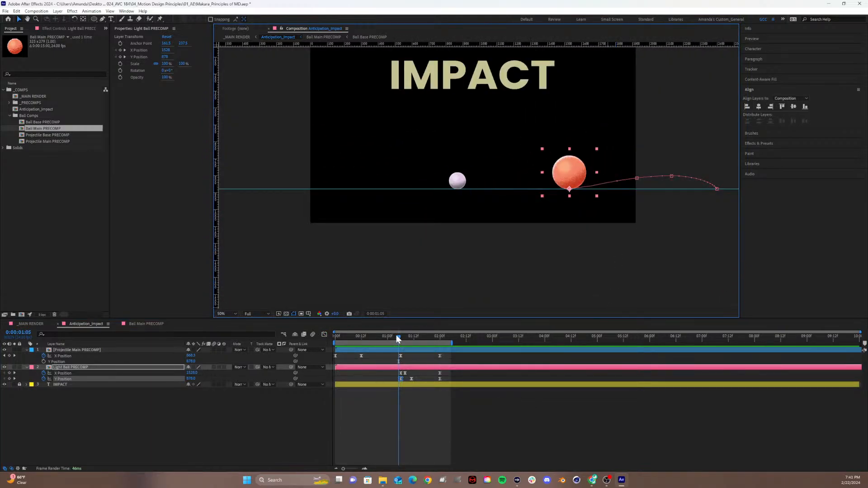
{"action": "left_click_drag", "start_coordinate": [396, 335], "coordinate": [302, 340]}
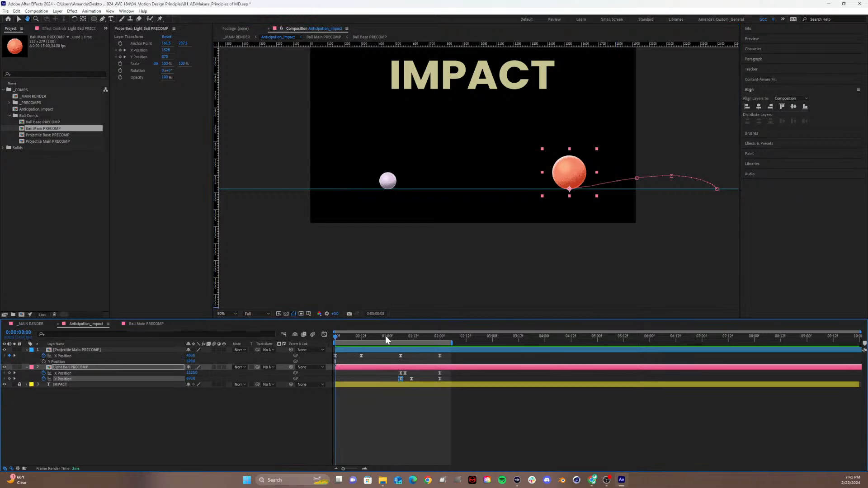
{"action": "key", "text": "space"}
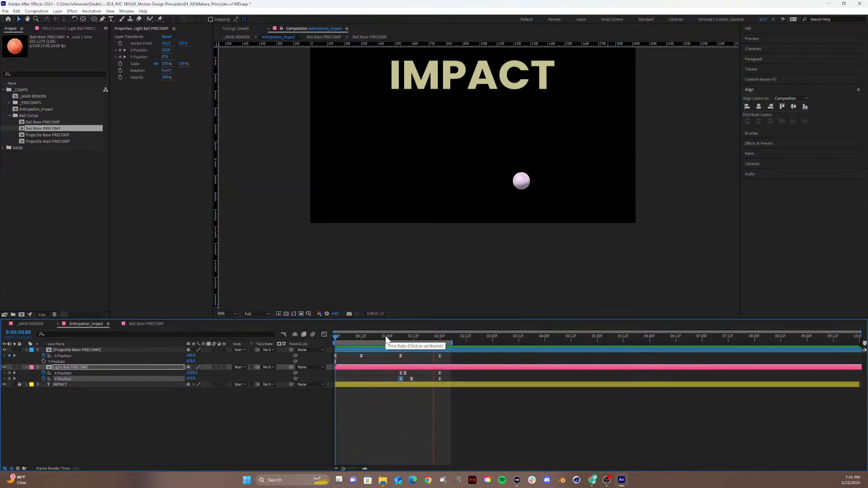
{"action": "key", "text": "space"}
Shift the projectile and Light Ball together toward the middle of the frame at the 0:00:01:06 impact keyframes, and preview the motion.
{"action": "mouse_move", "coordinate": [383, 338]}
{"action": "left_mouse_down"}
{"action": "mouse_move", "coordinate": [370, 335]}
{"action": "mouse_move", "coordinate": [461, 335]}
{"action": "mouse_move", "coordinate": [391, 339]}
{"action": "mouse_move", "coordinate": [400, 341]}
{"action": "left_mouse_up"}
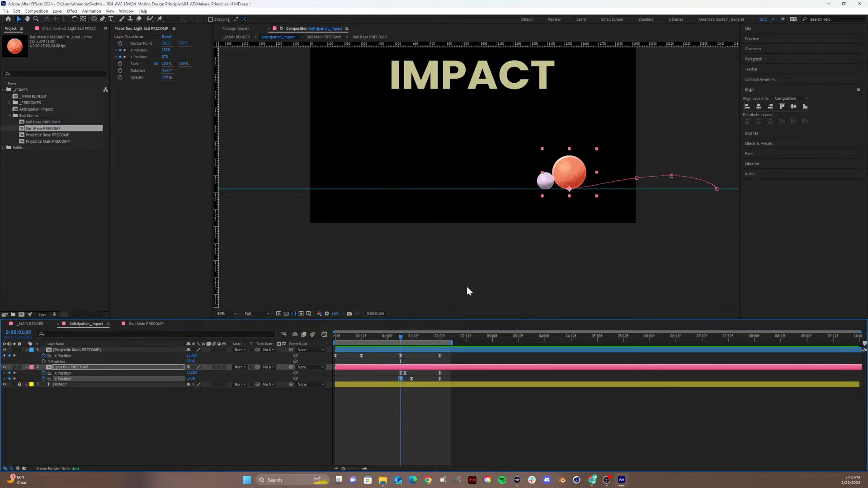
{"action": "left_click", "coordinate": [401, 356]}
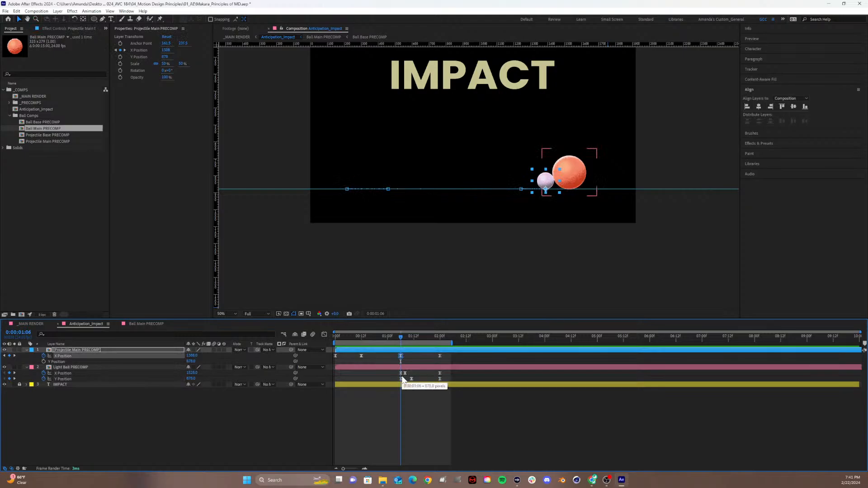
{"action": "left_click", "coordinate": [400, 372], "text": "shift"}
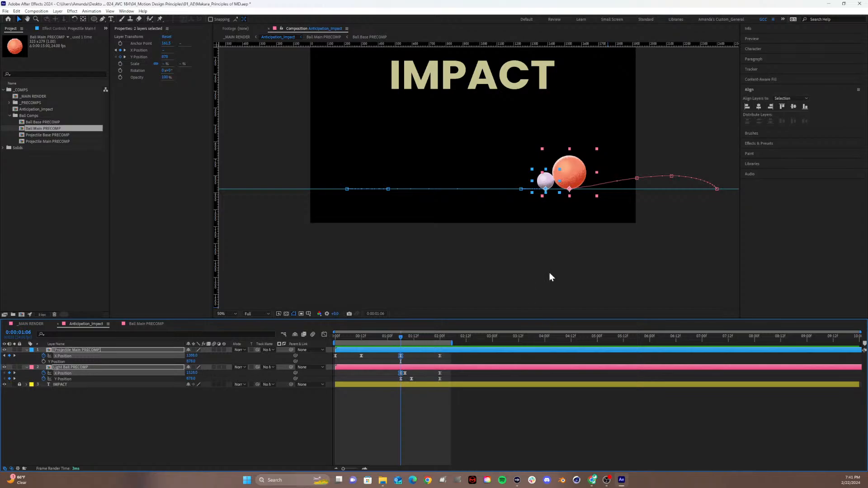
{"action": "left_click_drag", "start_coordinate": [574, 183], "coordinate": [553, 182]}
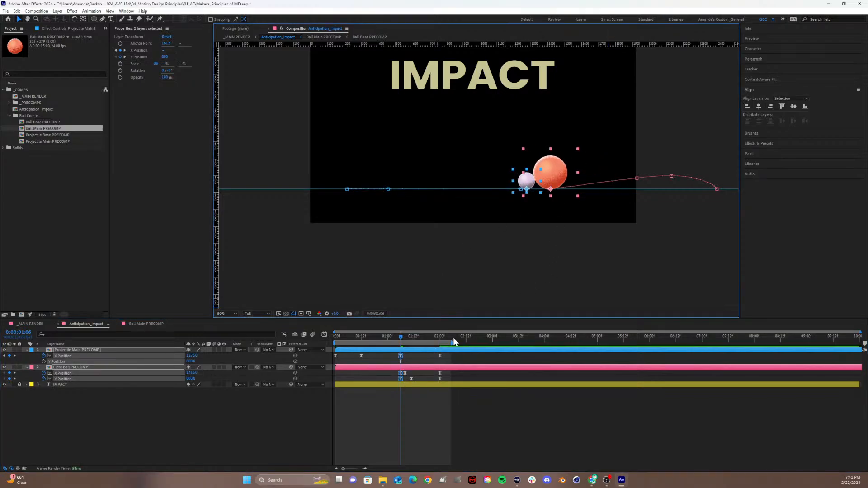
{"action": "key", "text": "space"}
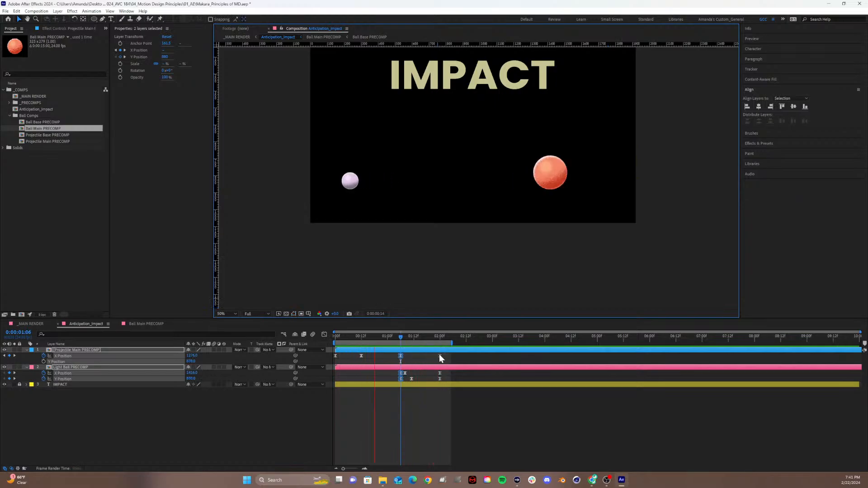
{"action": "key", "text": "space"}
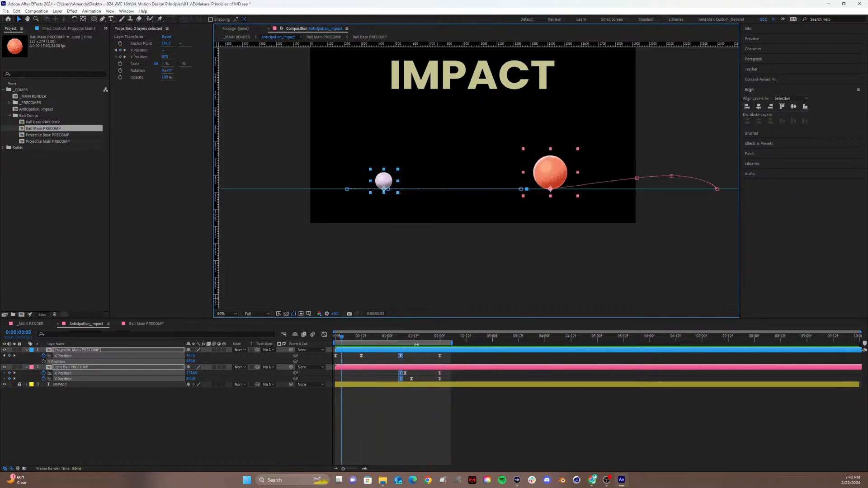
Set the projectile's X Position keyframe at 0:00:02:00 to about 1105, preview the animation, and save the project.
{"action": "left_click_drag", "start_coordinate": [434, 336], "coordinate": [439, 340]}
{"action": "left_click", "coordinate": [438, 356]}
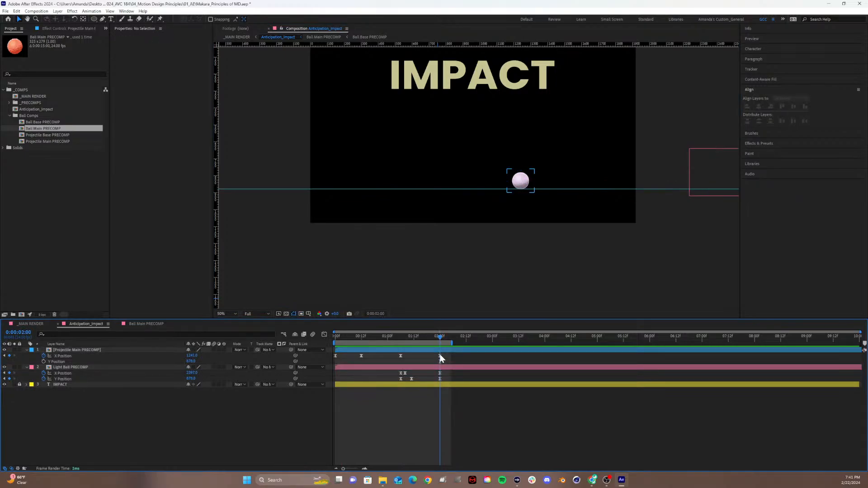
{"action": "left_click", "coordinate": [439, 356]}
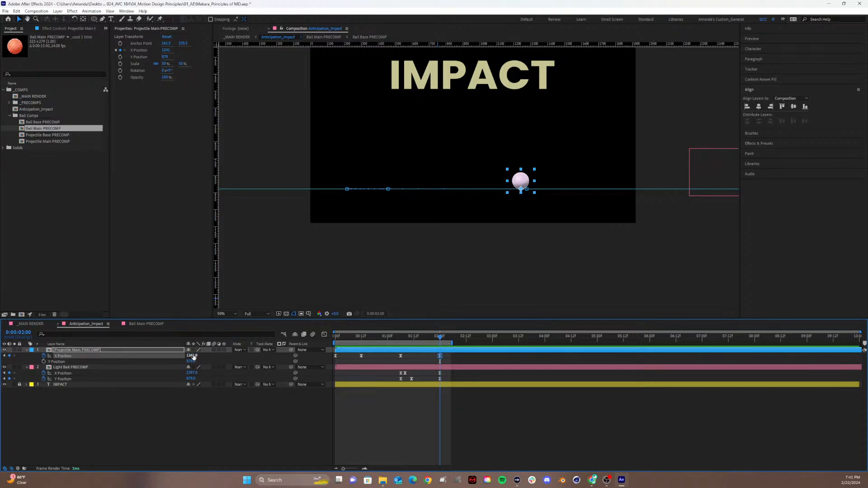
{"action": "left_click_drag", "start_coordinate": [192, 356], "coordinate": [156, 356]}
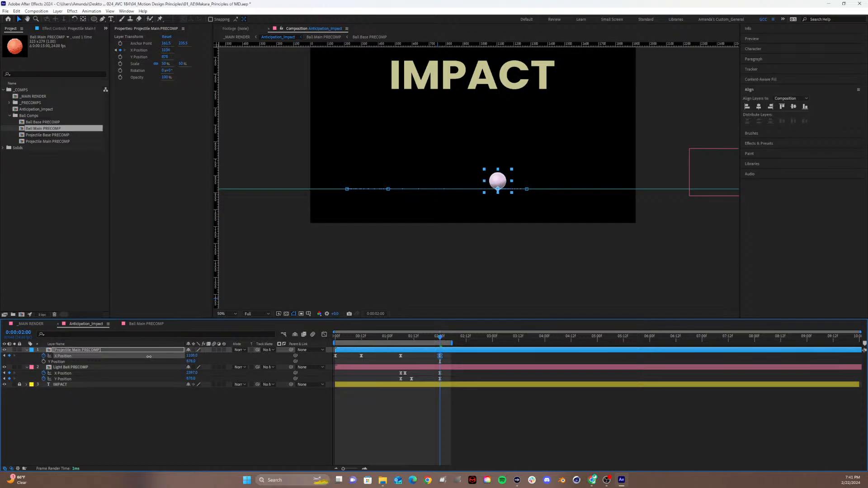
{"action": "left_click_drag", "start_coordinate": [348, 337], "coordinate": [326, 337]}
{"action": "key", "text": "space"}
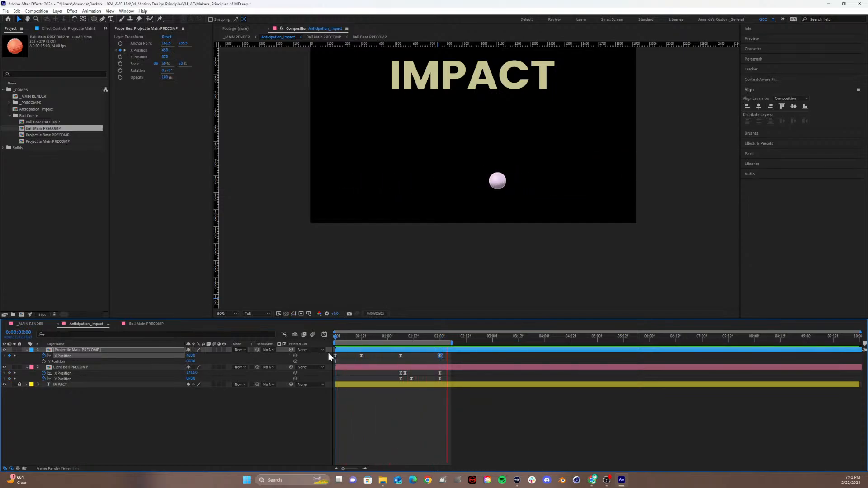
{"action": "key", "text": "space"}
{"action": "key", "text": "ctrl+s"}
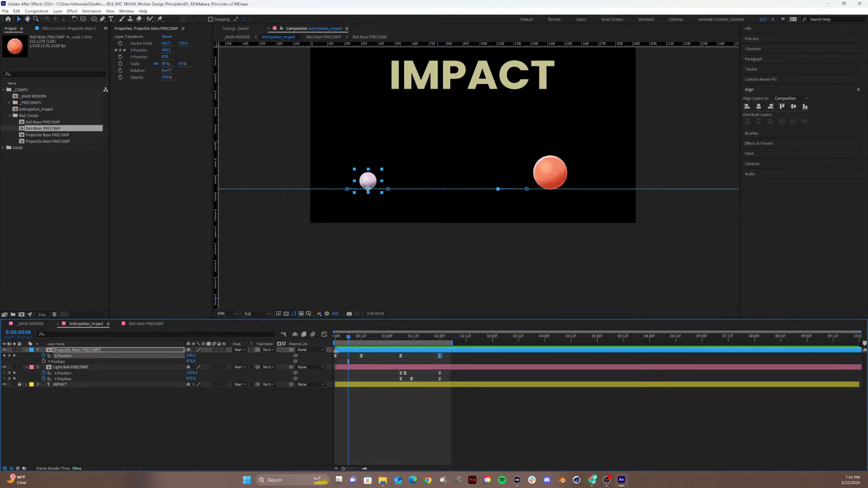
Enable motion blur on the Projectile Main PRECOMP and Light Ball PRECOMP layers and preview the animation from the start.
{"action": "mouse_move", "coordinate": [348, 339]}
{"action": "left_mouse_down"}
{"action": "mouse_move", "coordinate": [402, 339]}
{"action": "mouse_move", "coordinate": [350, 339]}
{"action": "mouse_move", "coordinate": [426, 329]}
{"action": "mouse_move", "coordinate": [351, 332]}
{"action": "mouse_move", "coordinate": [430, 325]}
{"action": "mouse_move", "coordinate": [335, 338]}
{"action": "left_mouse_up"}
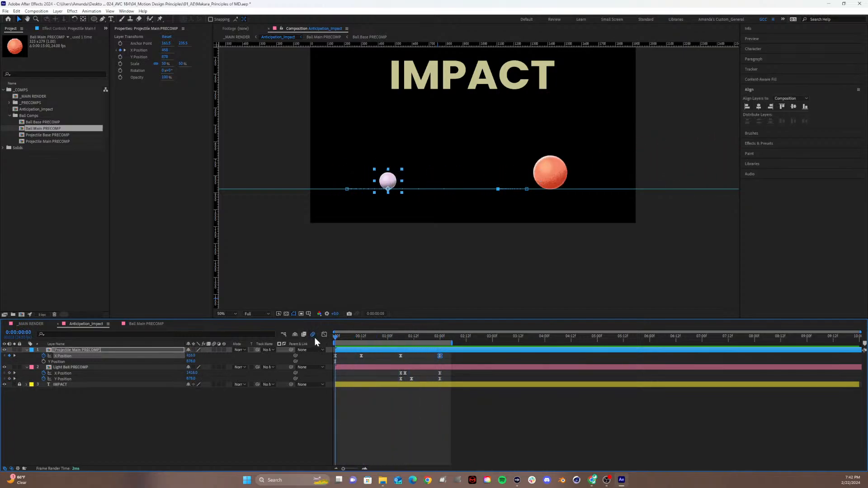
{"action": "left_click", "coordinate": [214, 349]}
{"action": "left_click", "coordinate": [213, 367]}
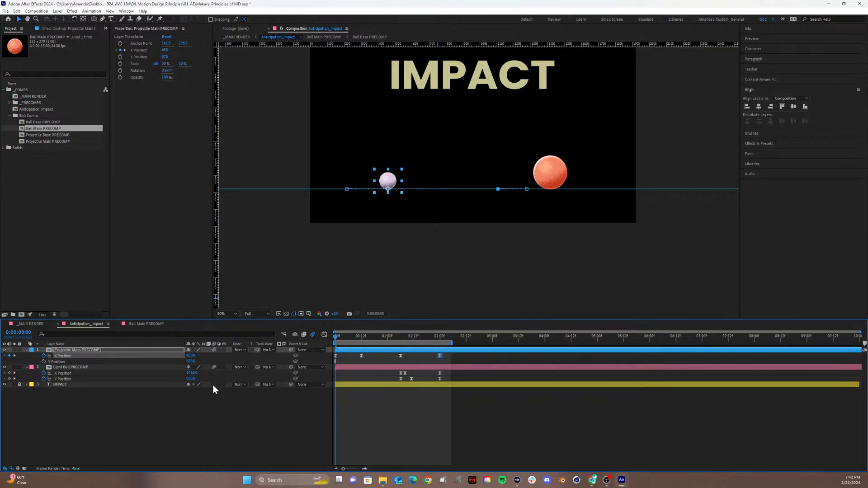
{"action": "key", "text": "space"}
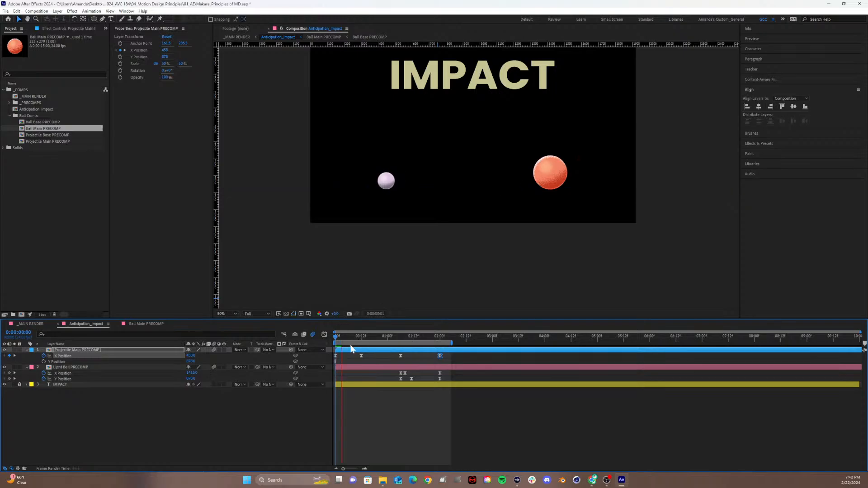
{"action": "key", "text": "space"}
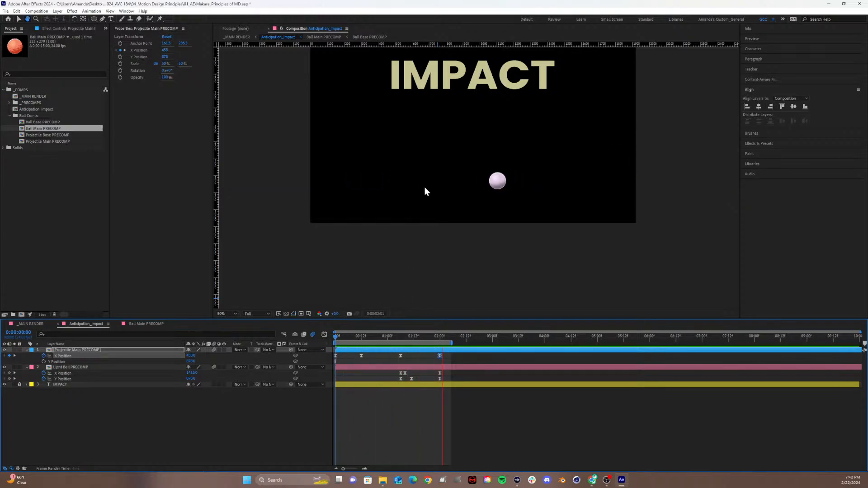
Turn motion blur off again for the composition, the projectile and the Light Ball.
{"action": "left_click_drag", "start_coordinate": [351, 335], "coordinate": [333, 338]}
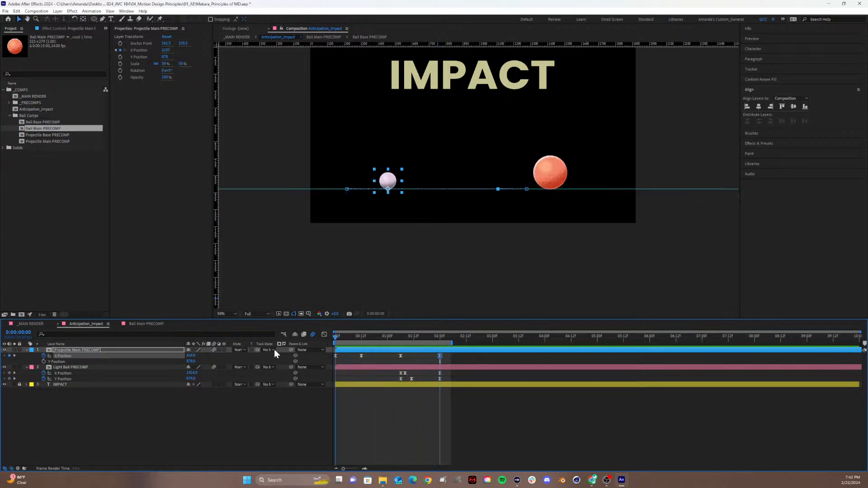
{"action": "left_click", "coordinate": [311, 335]}
{"action": "left_click", "coordinate": [213, 350]}
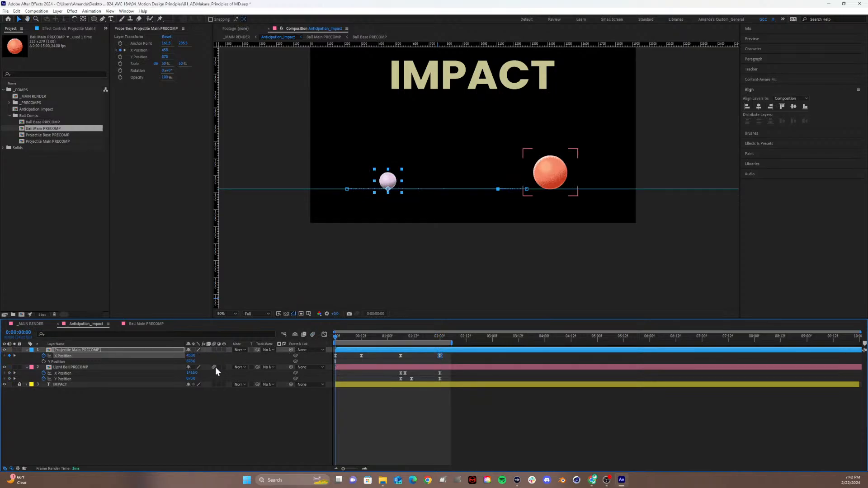
Collapse the properties of the projectile and Light Ball layers and clear the layer selection.
{"action": "left_click", "coordinate": [27, 350]}
{"action": "left_click", "coordinate": [27, 355]}
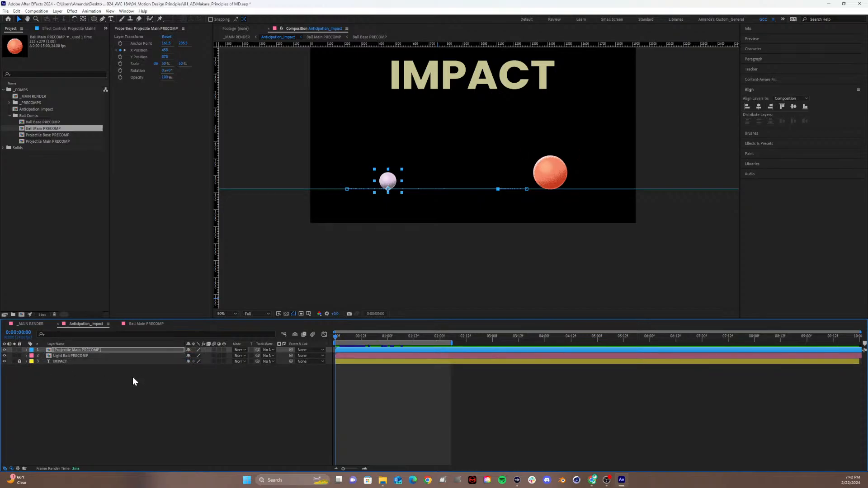
{"action": "left_click", "coordinate": [132, 375]}
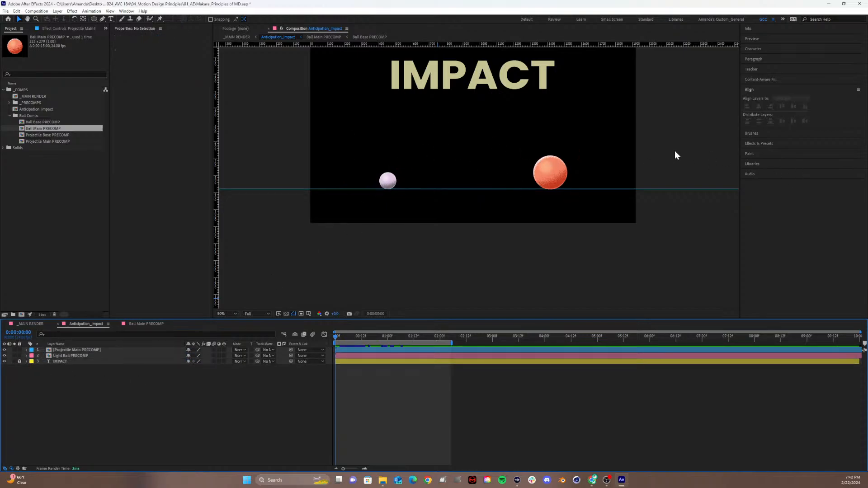
Find the Echo effect and apply it to the Projectile Main PRECOMP layer.
{"action": "left_click", "coordinate": [758, 144]}
{"action": "left_click", "coordinate": [762, 118]}
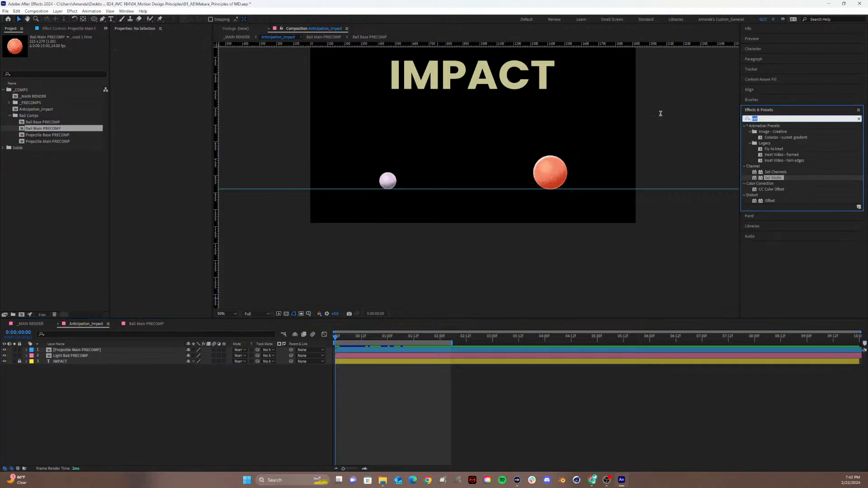
{"action": "type", "text": "echo"}
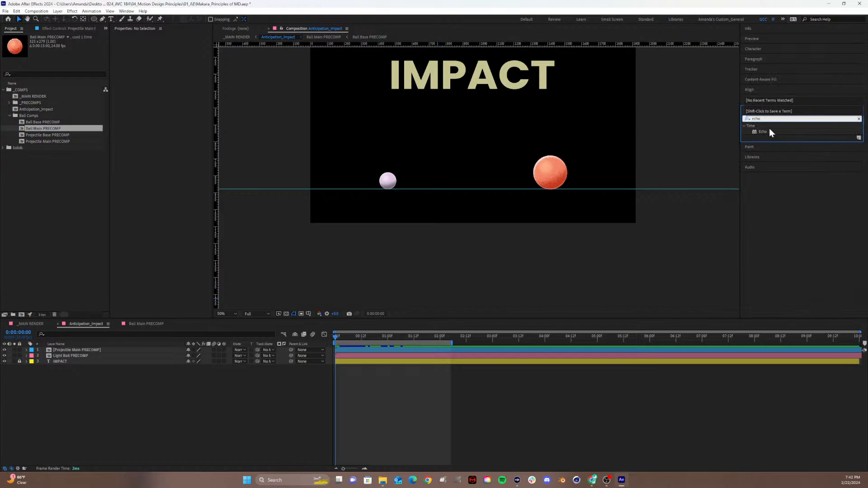
{"action": "left_click_drag", "start_coordinate": [763, 132], "coordinate": [390, 185]}
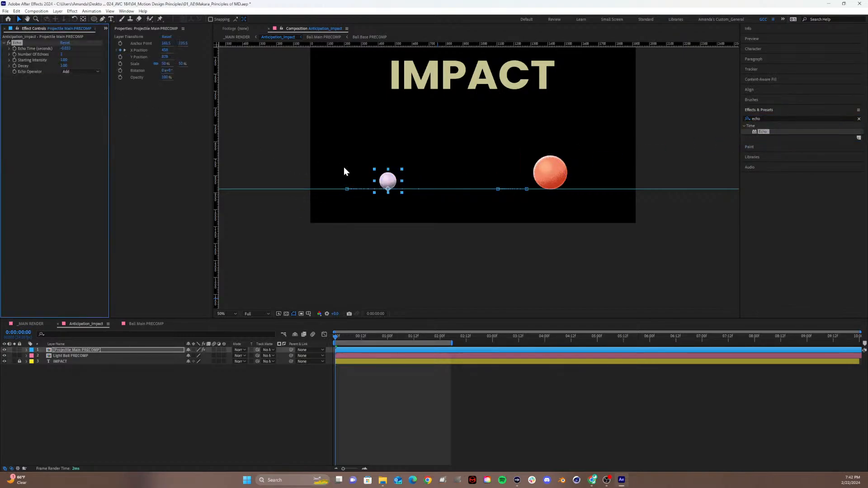
Set the projectile's Echo effect to 10 echoes with the Echo Operator Composite in Back, checking it around 1:03.
{"action": "left_click_drag", "start_coordinate": [344, 342], "coordinate": [394, 337]}
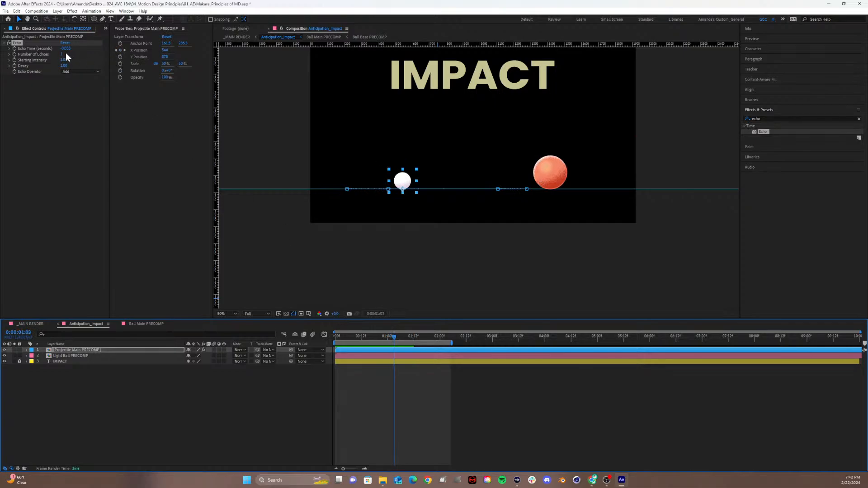
{"action": "left_click_drag", "start_coordinate": [62, 54], "coordinate": [90, 54]}
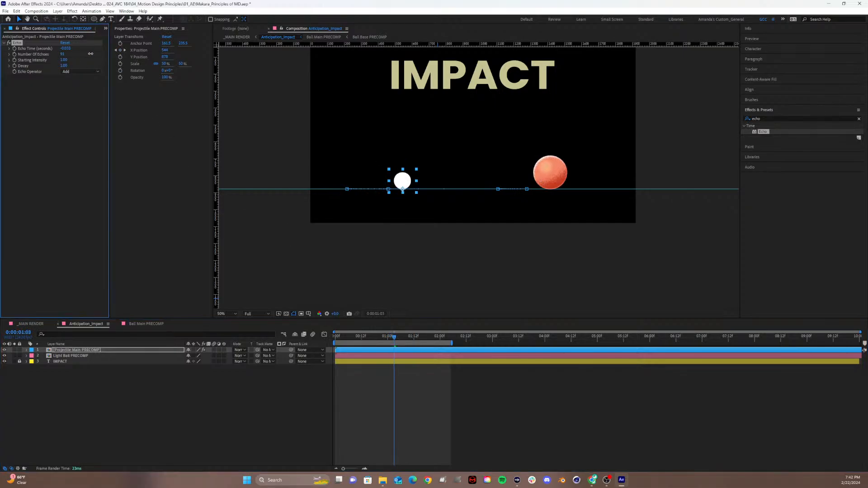
{"action": "left_click", "coordinate": [63, 54]}
{"action": "type", "text": "10"}
{"action": "key", "text": "Return"}
{"action": "left_click_drag", "start_coordinate": [66, 49], "coordinate": [66, 49]}
{"action": "left_click", "coordinate": [67, 72]}
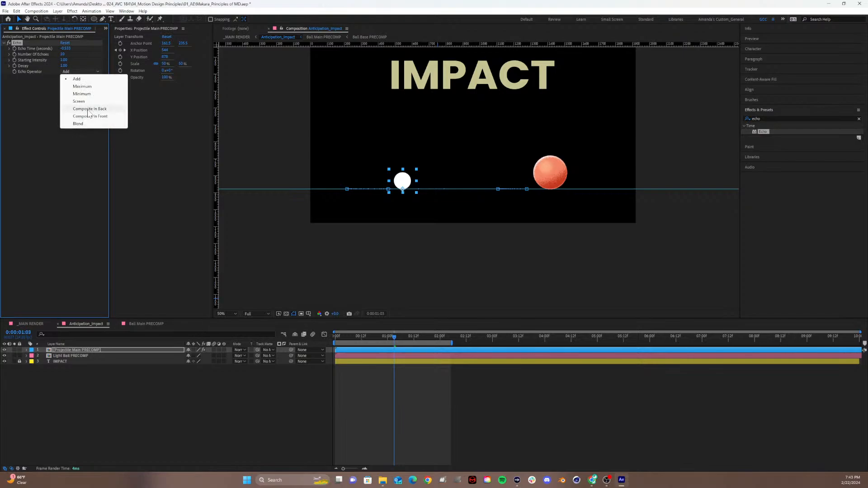
{"action": "left_click", "coordinate": [89, 109]}
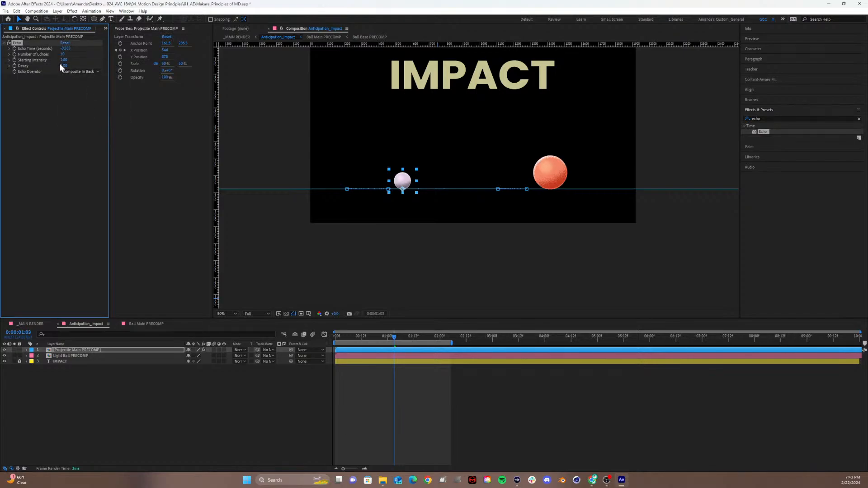
Try a different negative Echo Time on the projectile's Echo effect and scrub through its movement to check the trail.
{"action": "left_click", "coordinate": [66, 48]}
{"action": "type", "text": "-"}
{"action": "key", "text": "BackSpace"}
{"action": "key", "text": "BackSpace"}
{"action": "type", "text": "0"}
{"action": "type", "text": "1"}
{"action": "key", "text": "Return"}
{"action": "mouse_move", "coordinate": [65, 49]}
{"action": "left_mouse_down"}
{"action": "mouse_move", "coordinate": [73, 49]}
{"action": "mouse_move", "coordinate": [54, 50]}
{"action": "left_mouse_up"}
{"action": "left_click_drag", "start_coordinate": [362, 339], "coordinate": [398, 341]}
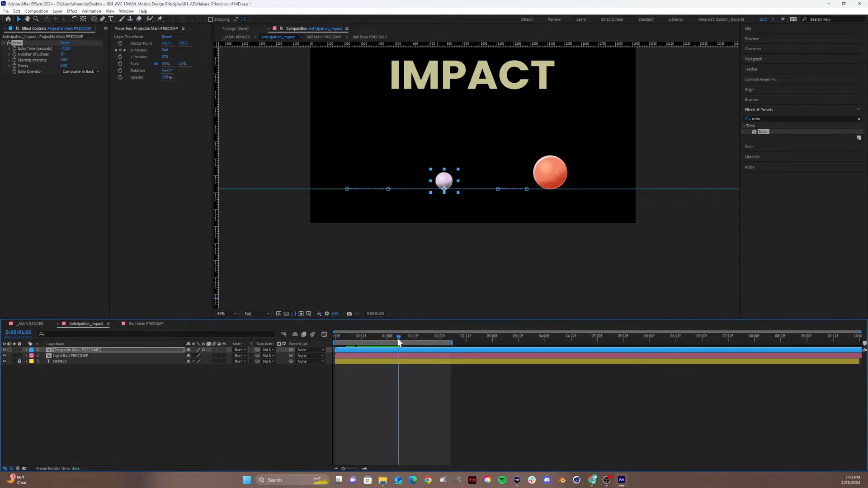
{"action": "left_click", "coordinate": [69, 50]}
{"action": "left_click", "coordinate": [69, 50]}
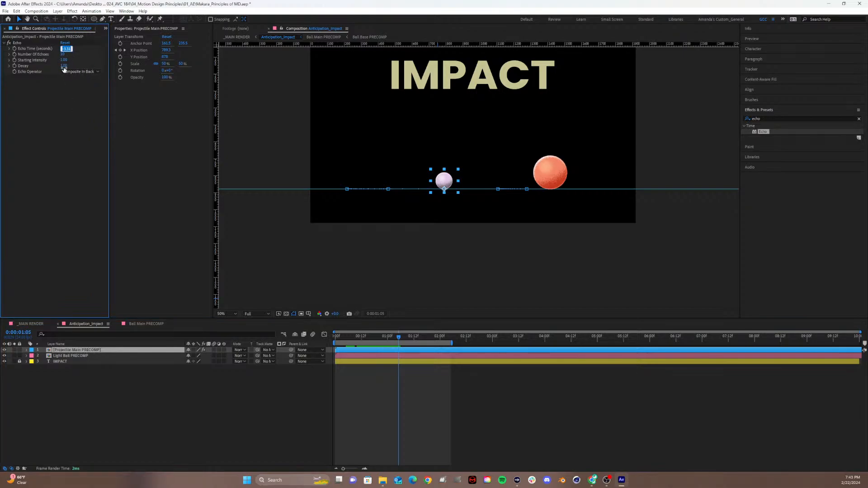
{"action": "key", "text": "Return"}
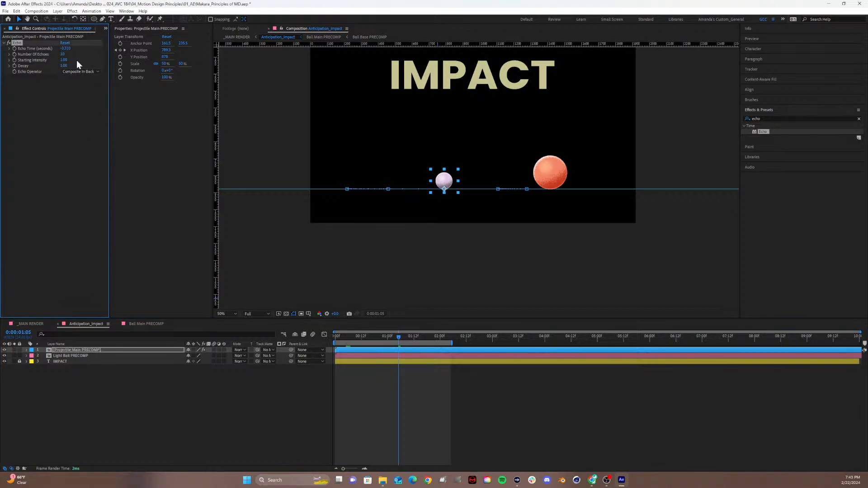
{"action": "left_click", "coordinate": [66, 50]}
Reset the projectile's Echo effect and set its Echo Operator to Composite in Back, comparing it with Add.
{"action": "left_click", "coordinate": [65, 43]}
{"action": "left_click", "coordinate": [66, 49]}
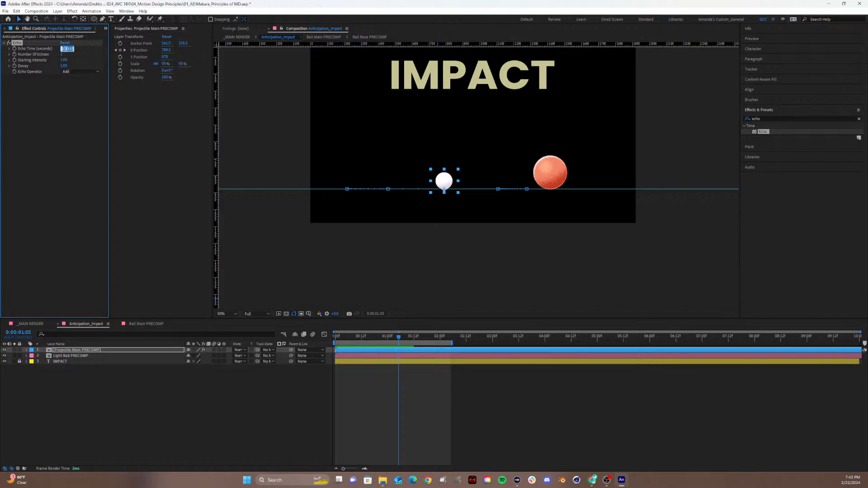
{"action": "key", "text": "Return"}
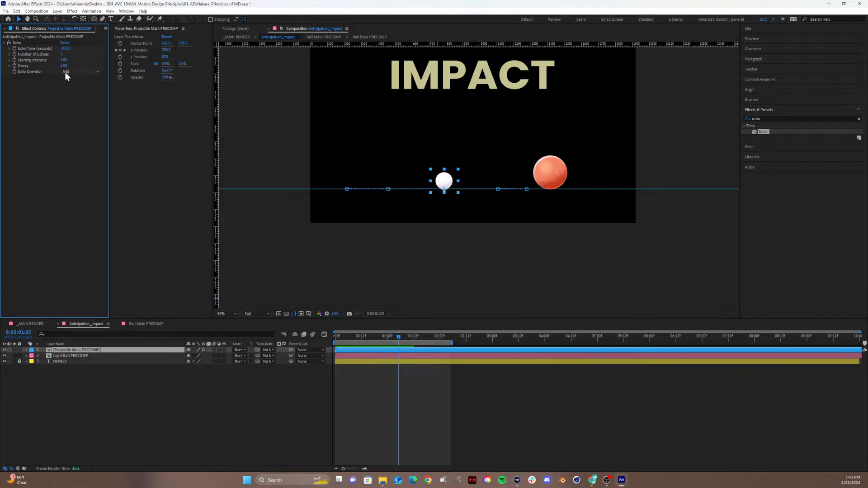
{"action": "left_click", "coordinate": [66, 71]}
{"action": "left_click", "coordinate": [81, 108]}
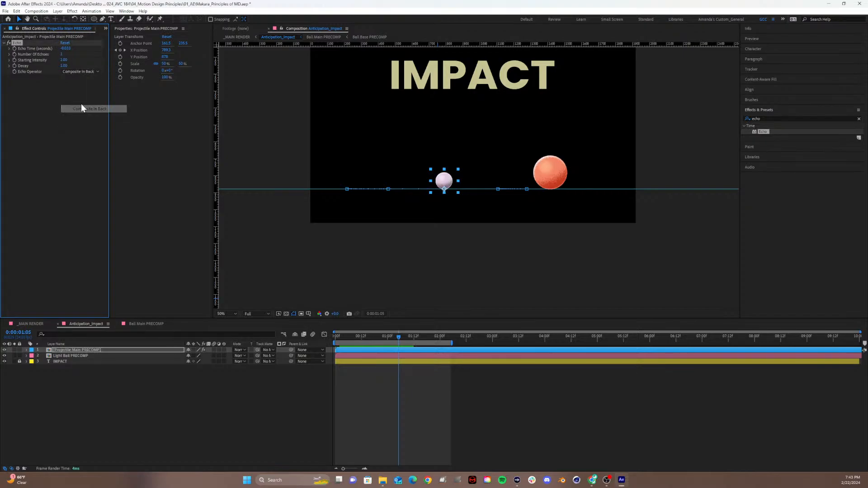
{"action": "left_click", "coordinate": [78, 71]}
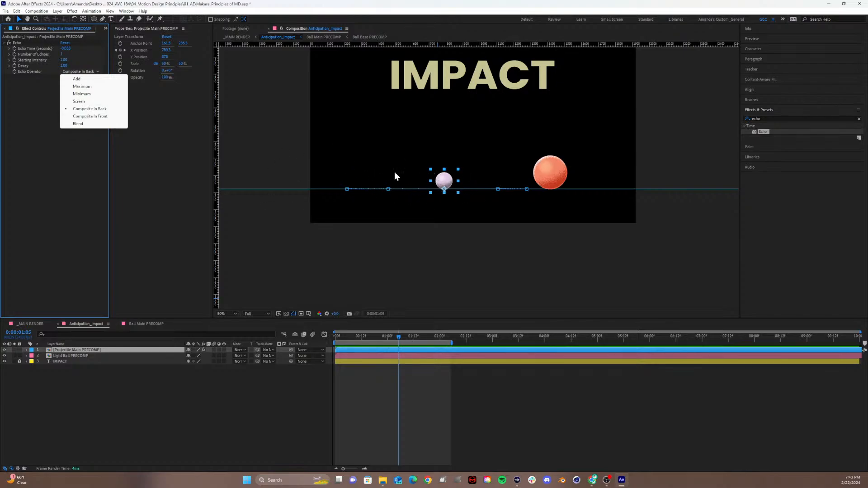
{"action": "left_click", "coordinate": [77, 78]}
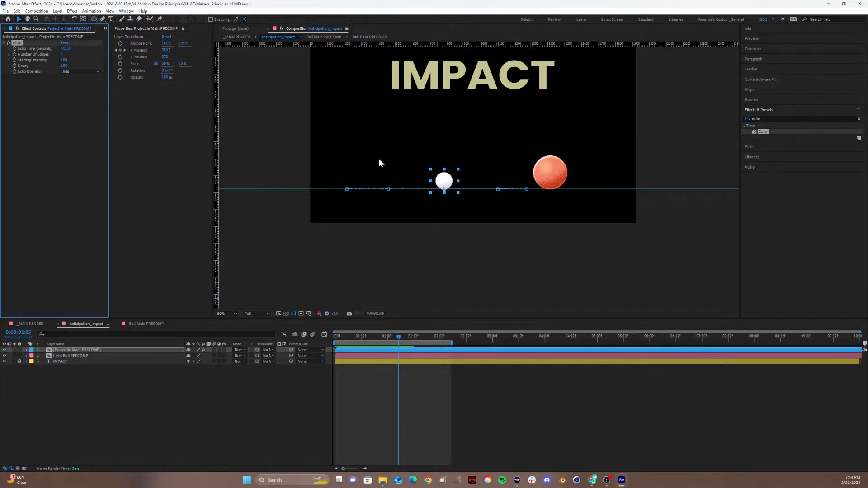
{"action": "left_click", "coordinate": [82, 73]}
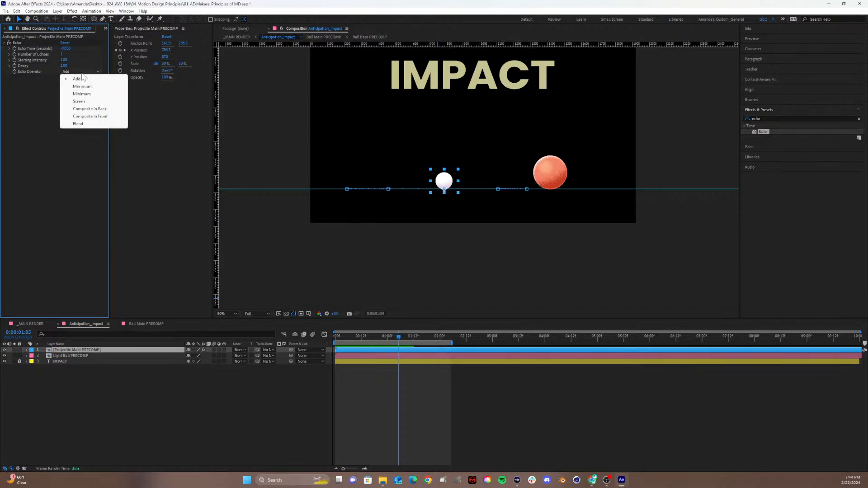
{"action": "left_click", "coordinate": [87, 111]}
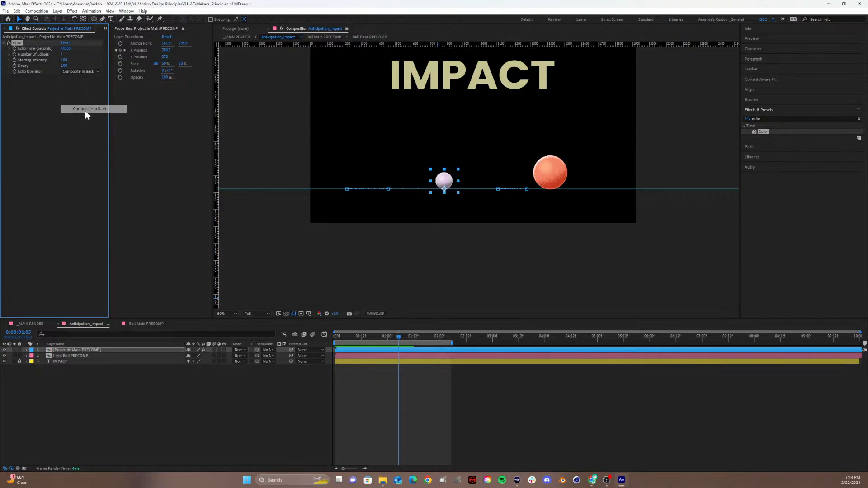
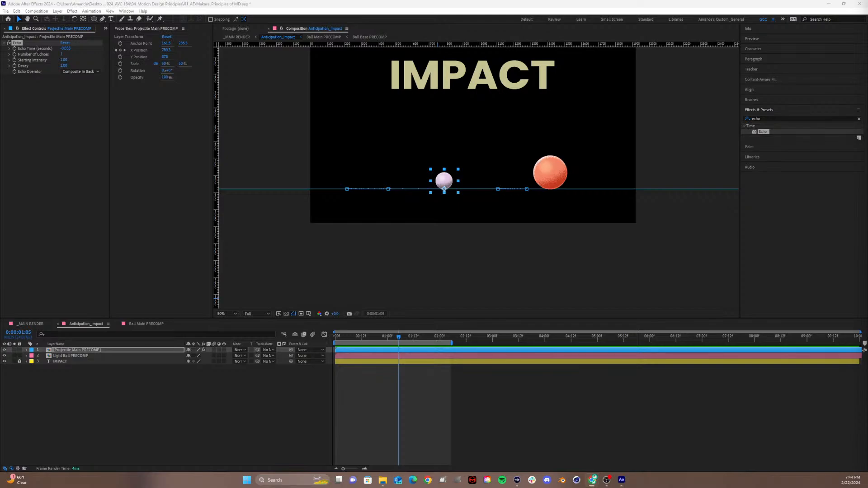
Set the Echo Time of the projectile's Echo effect to -0.001 seconds.
{"action": "left_click", "coordinate": [67, 48]}
{"action": "left_click", "coordinate": [67, 48]}
{"action": "type", "text": "-0"}
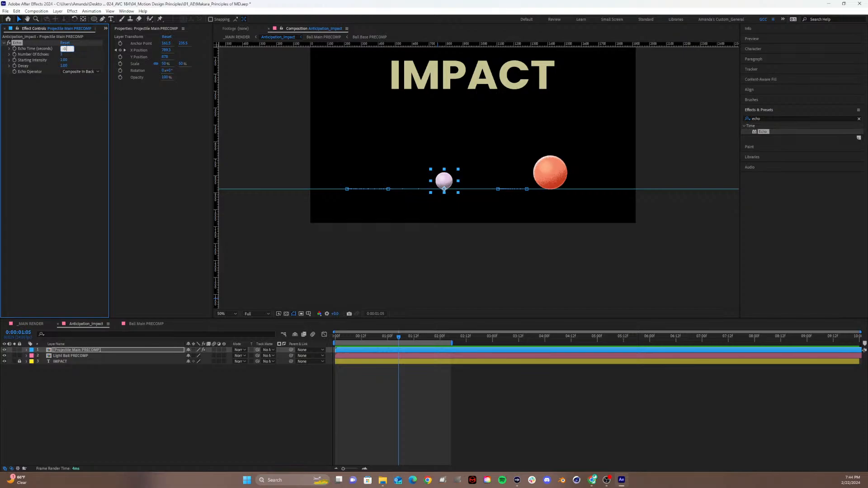
{"action": "key", "text": "Return"}
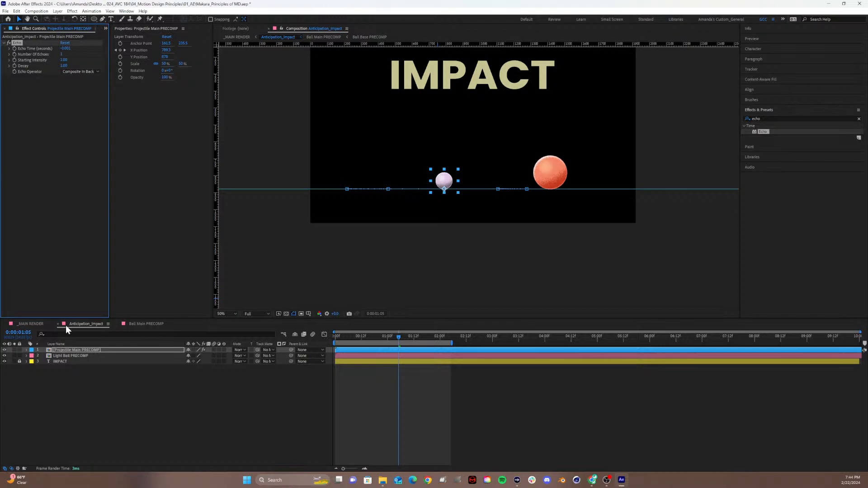
With no layer selected, draw a circle about 252 px wide on a new shape layer above the projectile.
{"action": "left_click", "coordinate": [88, 393]}
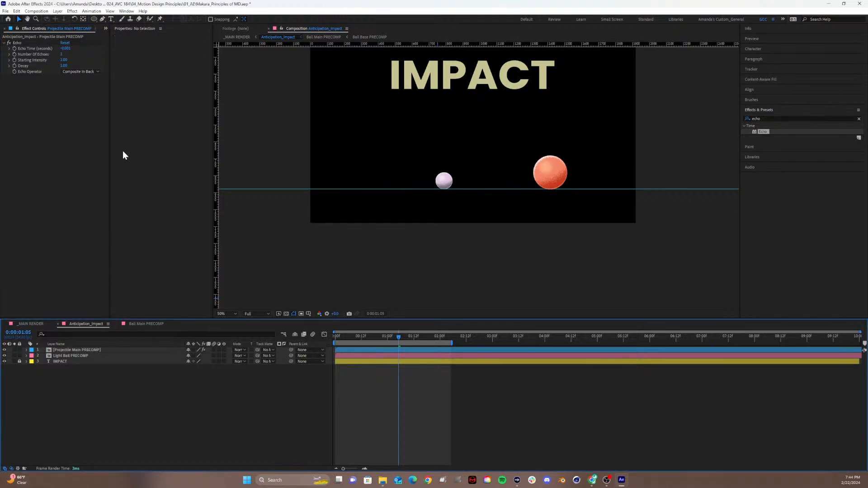
{"action": "left_click", "coordinate": [93, 19]}
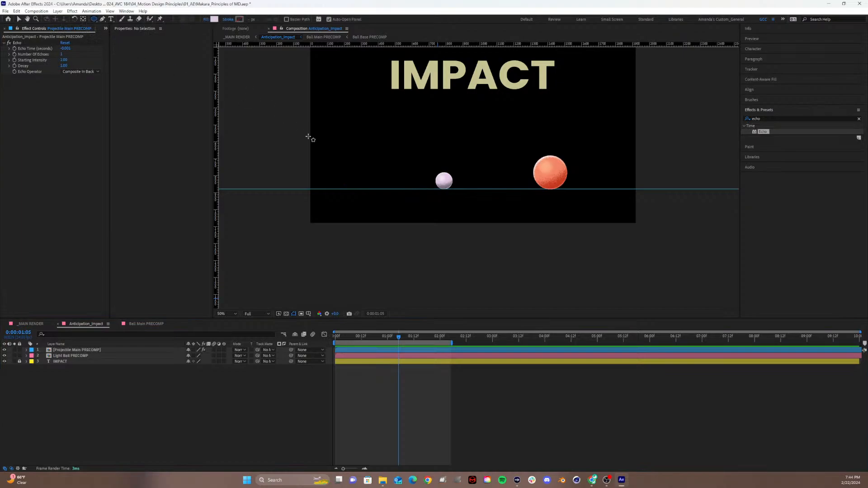
{"action": "mouse_move", "coordinate": [369, 104]}
{"action": "left_mouse_down"}
{"action": "mouse_move", "coordinate": [413, 133]}
{"action": "mouse_move", "coordinate": [411, 147]}
{"action": "left_mouse_up"}
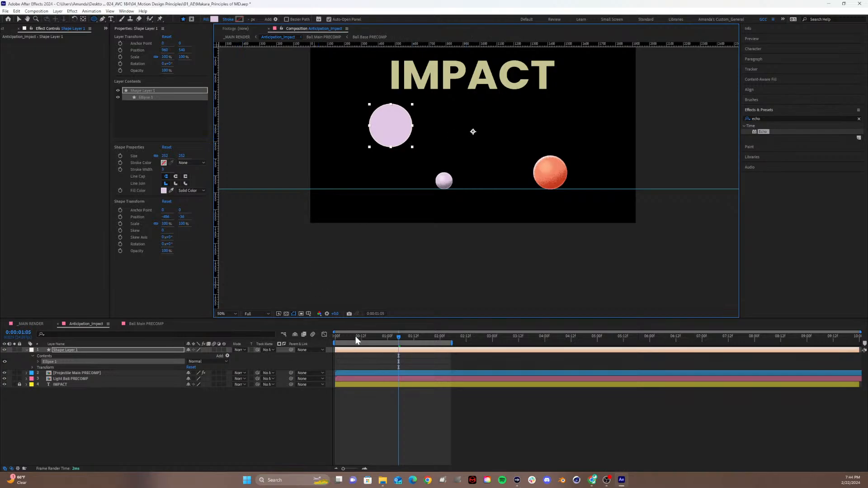
Animate the circle's Position horizontally with keyframes at 0:00 and 1:00, moving its X value to about 1602.
{"action": "left_click", "coordinate": [357, 340]}
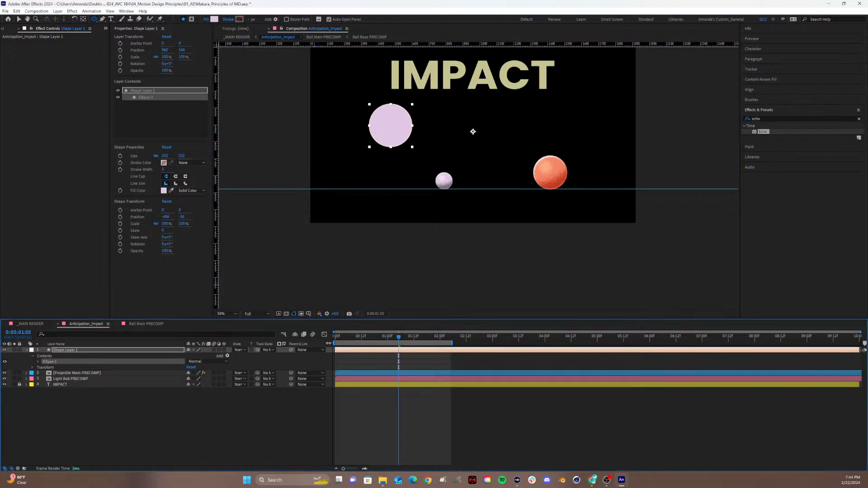
{"action": "key", "text": "Home"}
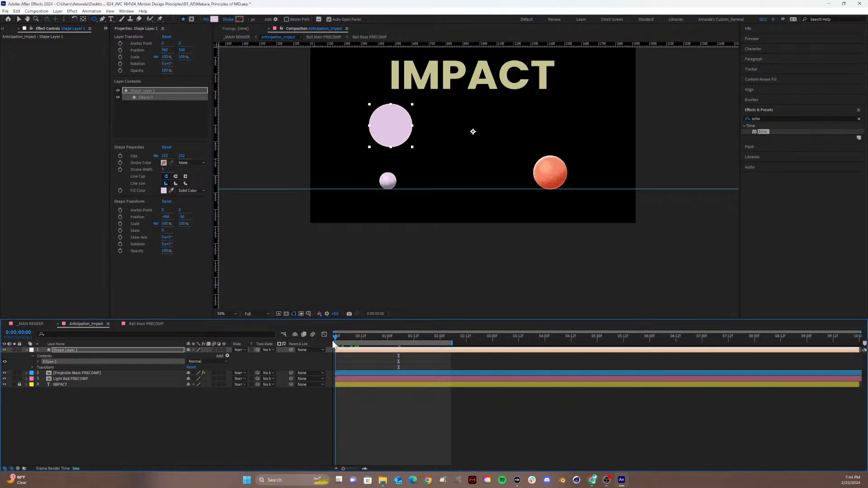
{"action": "left_click", "coordinate": [121, 349]}
{"action": "key", "text": "p"}
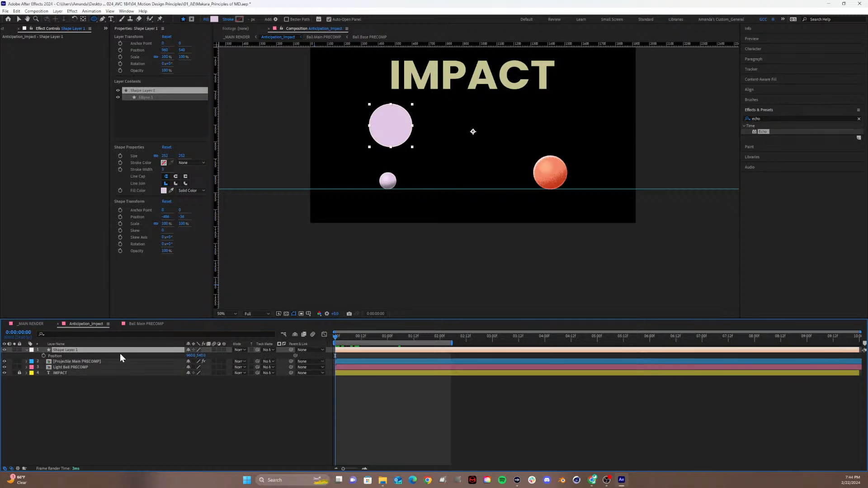
{"action": "left_click", "coordinate": [44, 356]}
{"action": "left_click_drag", "start_coordinate": [352, 336], "coordinate": [387, 355]}
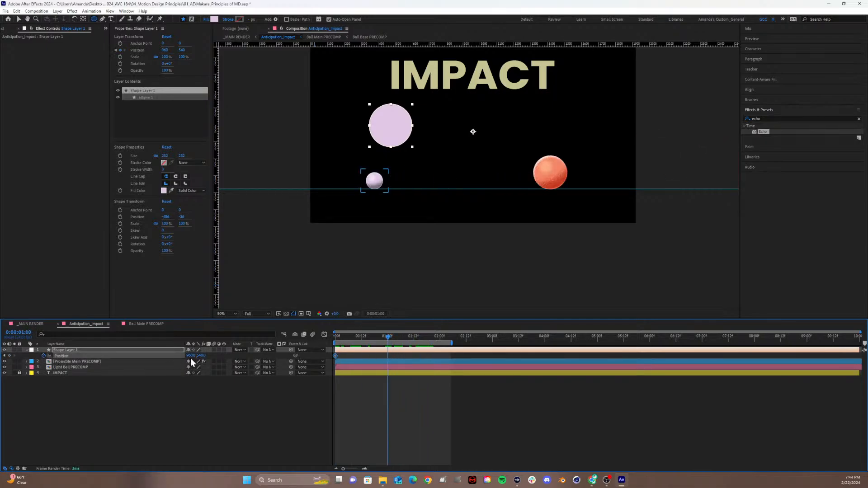
{"action": "left_click_drag", "start_coordinate": [190, 356], "coordinate": [389, 355]}
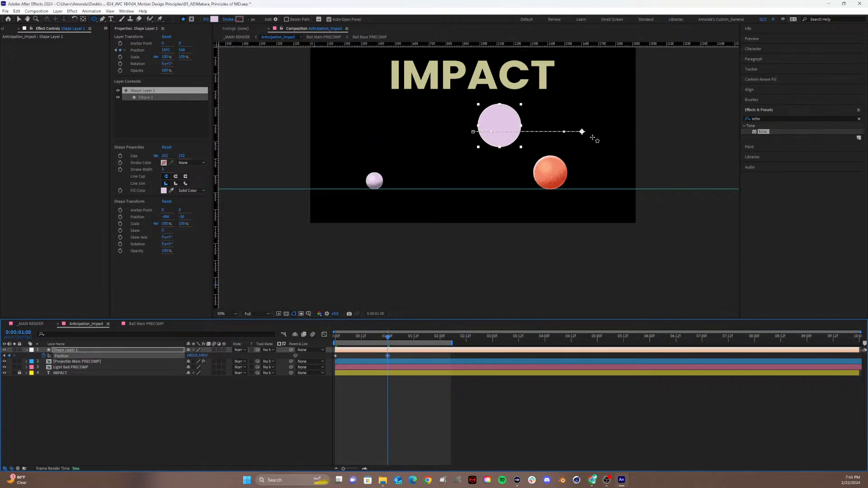
Move the Echo effect from Projectile Main PRECOMP to Shape Layer 1 and scrub through the circle's movement.
{"action": "left_click", "coordinate": [68, 361]}
{"action": "left_click", "coordinate": [22, 44]}
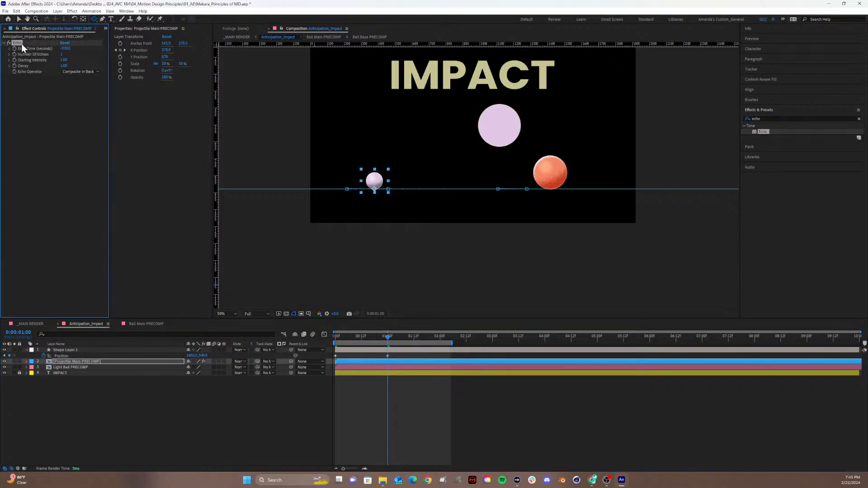
{"action": "key", "text": "Delete"}
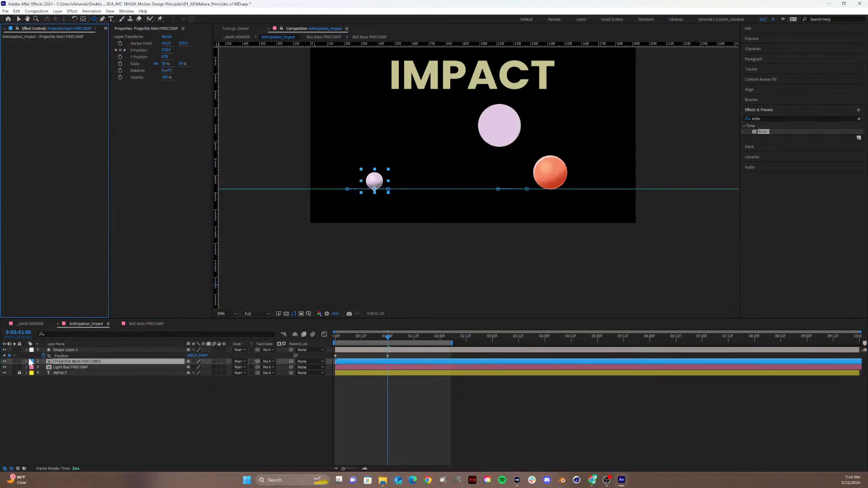
{"action": "left_click", "coordinate": [59, 349]}
{"action": "key", "text": "ctrl+v"}
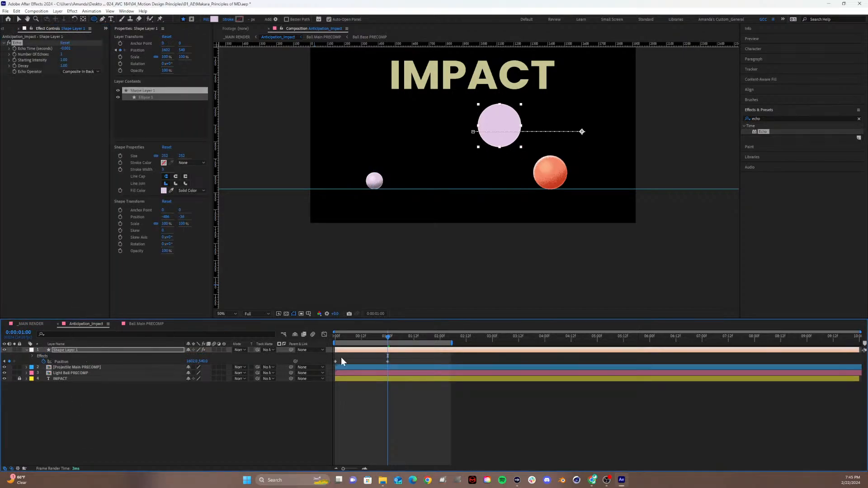
{"action": "mouse_move", "coordinate": [365, 339]}
{"action": "left_mouse_down"}
{"action": "mouse_move", "coordinate": [338, 342]}
{"action": "mouse_move", "coordinate": [378, 347]}
{"action": "left_mouse_up"}
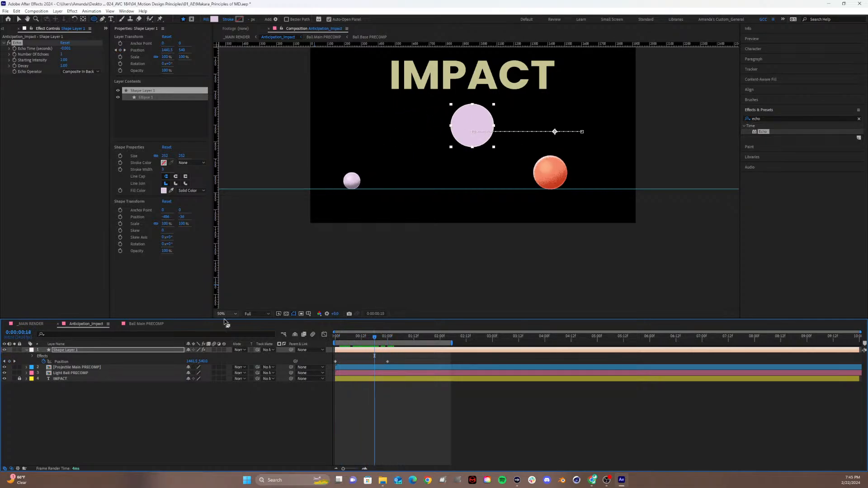
Check the _MAIN RENDER composition, then close the Ball Main PRECOMP timeline and return to Anticipation_Impact.
{"action": "left_click", "coordinate": [37, 323]}
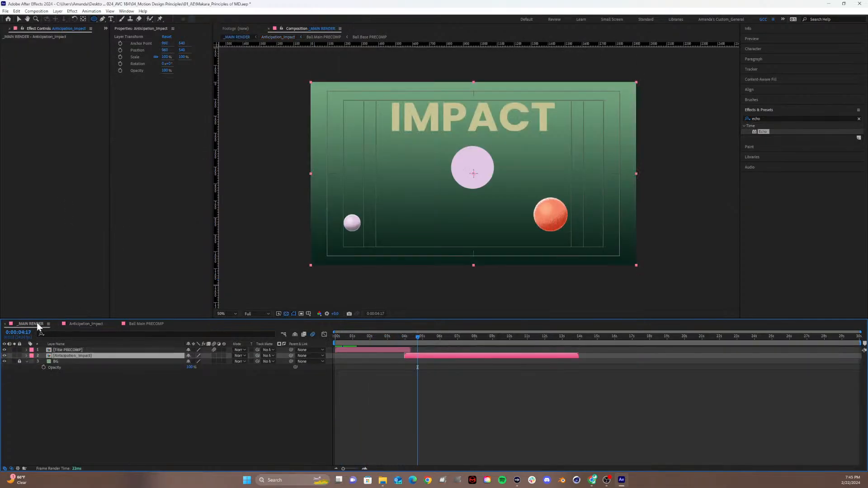
{"action": "left_click", "coordinate": [91, 323]}
{"action": "left_click", "coordinate": [136, 324]}
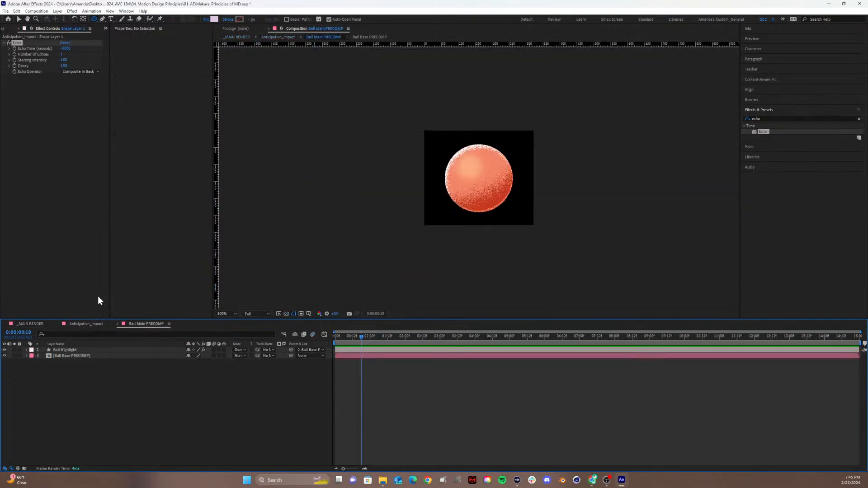
{"action": "left_click", "coordinate": [117, 323]}
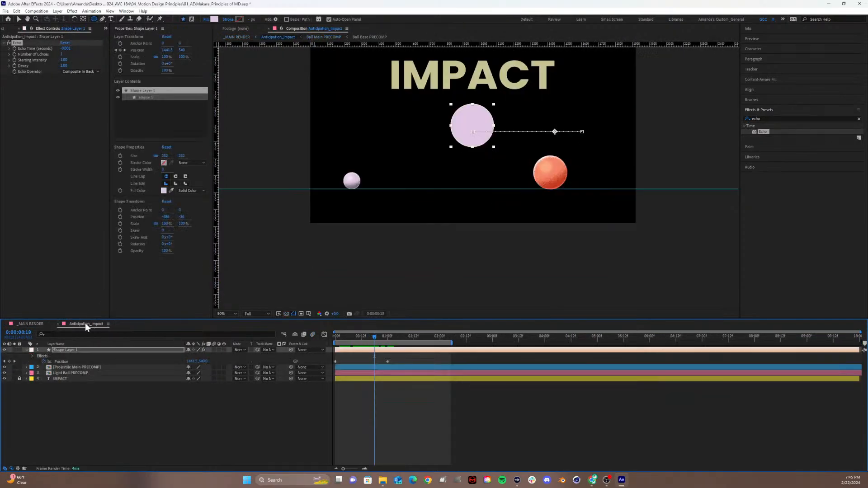
Paste the Echo effect back onto Projectile Main PRECOMP and raise its Number Of Echoes to about 68.
{"action": "left_click", "coordinate": [72, 367]}
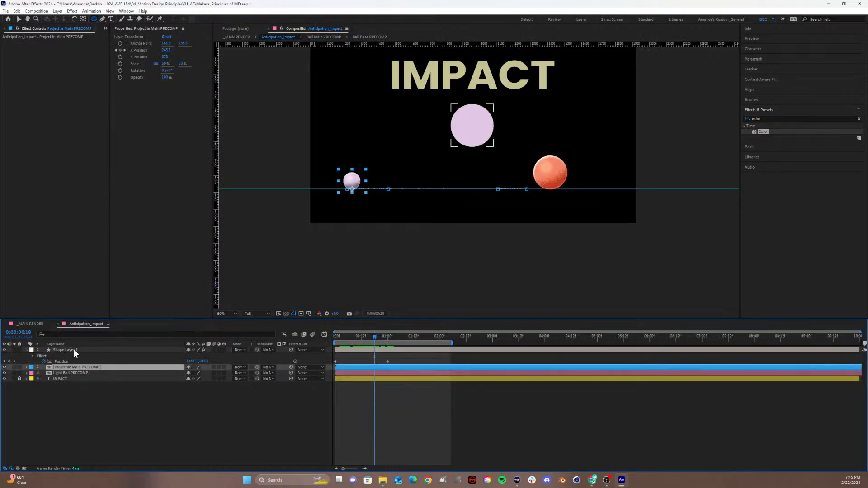
{"action": "key", "text": "ctrl+v"}
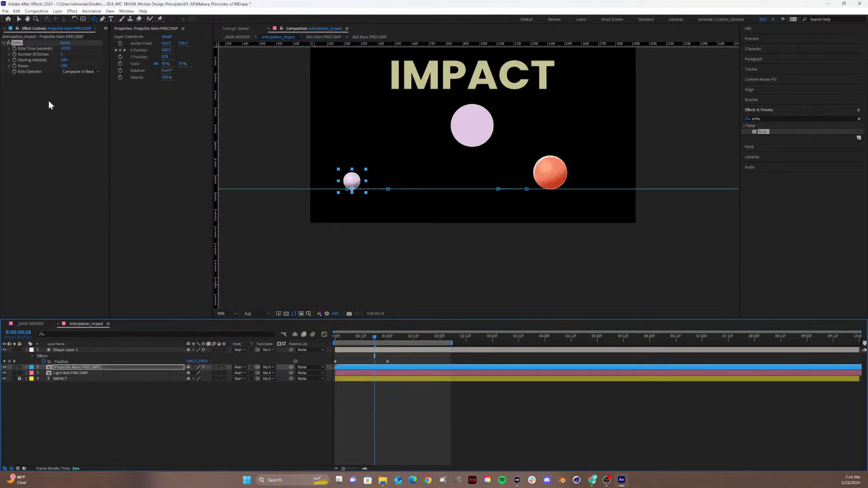
{"action": "left_click_drag", "start_coordinate": [62, 53], "coordinate": [83, 52]}
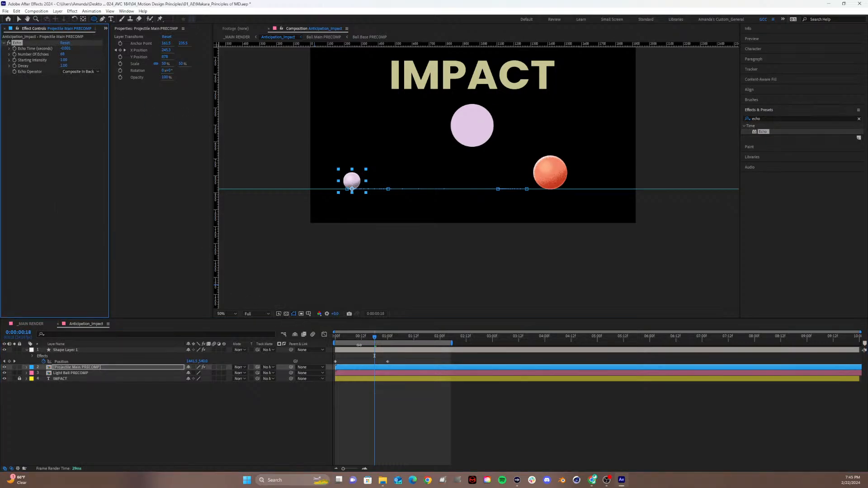
Raise the Number Of Echoes in Shape Layer 1's Echo effect to about 371, with the playhead at 0:00:00:17.
{"action": "mouse_move", "coordinate": [365, 339]}
{"action": "left_mouse_down"}
{"action": "mouse_move", "coordinate": [325, 345]}
{"action": "mouse_move", "coordinate": [390, 336]}
{"action": "mouse_move", "coordinate": [373, 337]}
{"action": "left_mouse_up"}
{"action": "left_click", "coordinate": [343, 351]}
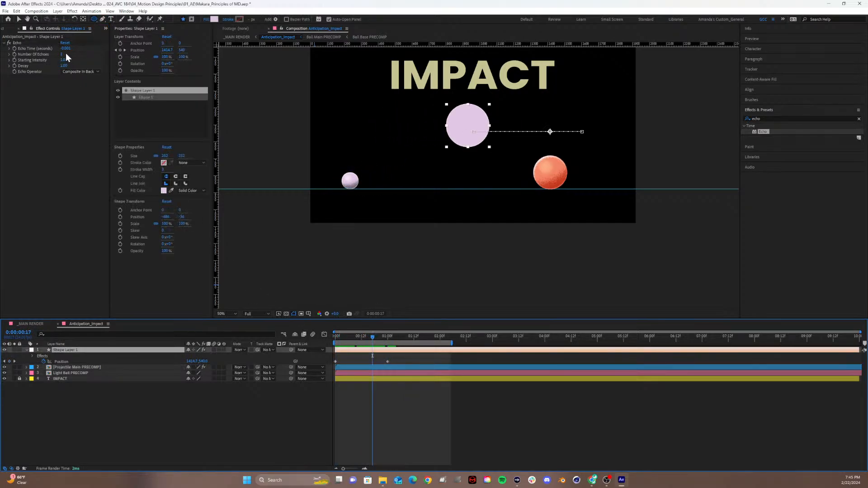
{"action": "left_click_drag", "start_coordinate": [64, 53], "coordinate": [176, 45]}
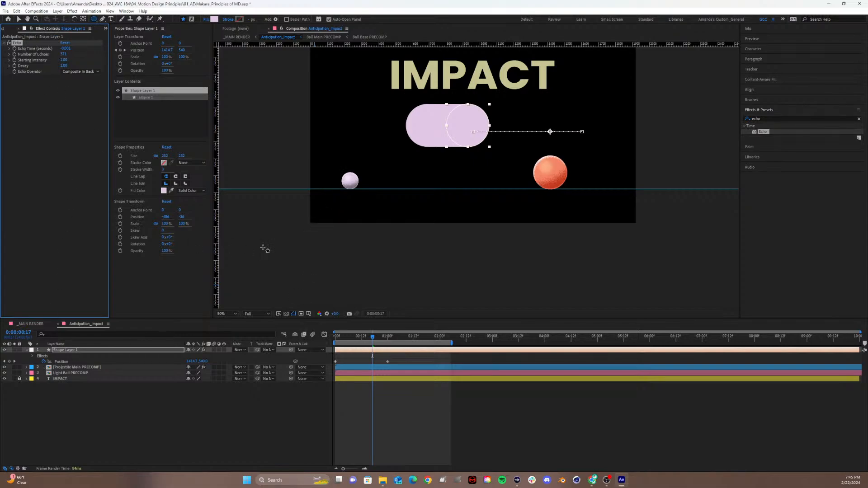
Try the Echo effect on Projectile Base PRECOMP inside Projectile Main PRECOMP with about 52 echoes, and scrub Anticipation_Impact to check it.
{"action": "left_click", "coordinate": [71, 366]}
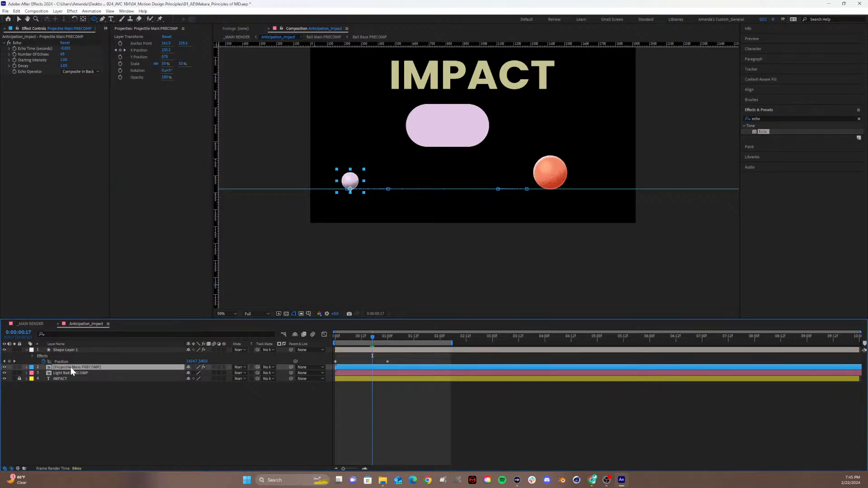
{"action": "double_click", "coordinate": [70, 366]}
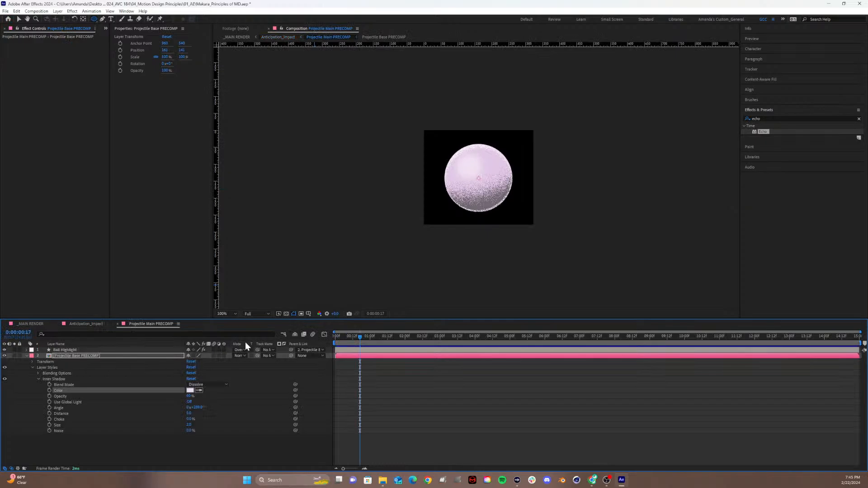
{"action": "left_click", "coordinate": [26, 355]}
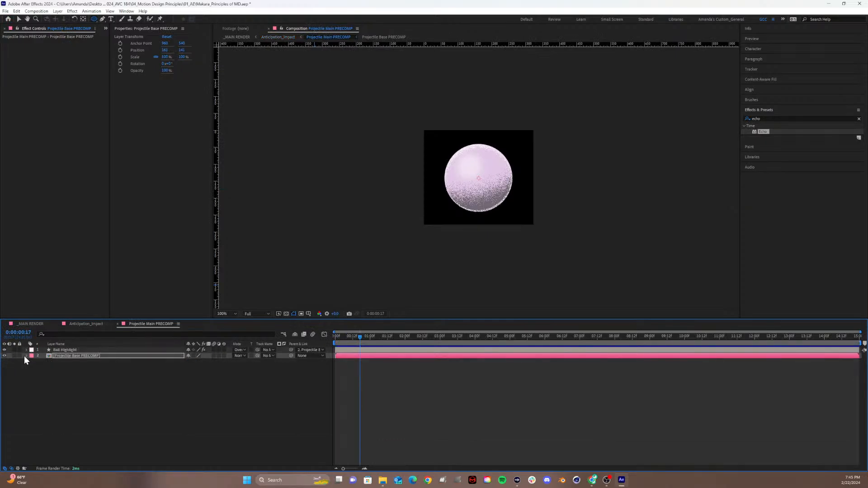
{"action": "left_click", "coordinate": [55, 261]}
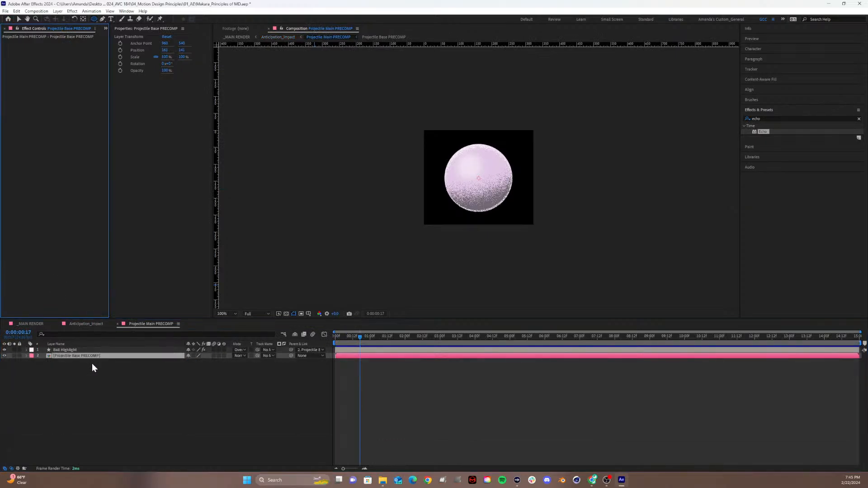
{"action": "left_click_drag", "start_coordinate": [91, 362], "coordinate": [91, 362]}
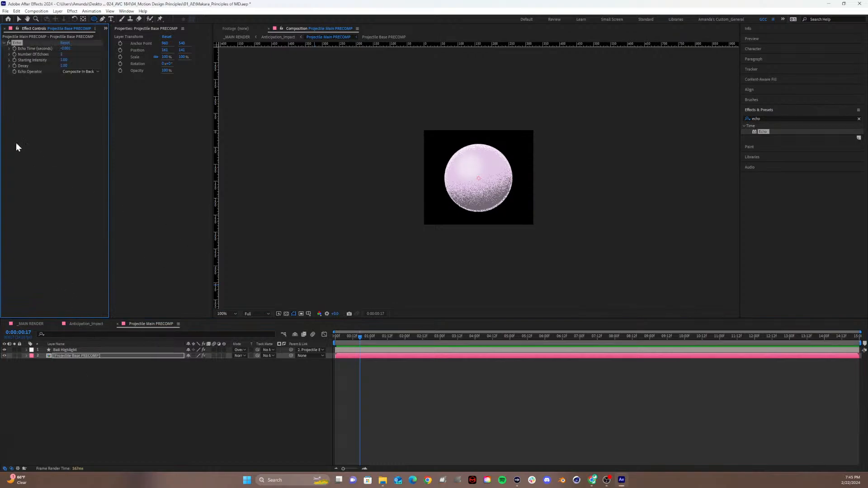
{"action": "left_click_drag", "start_coordinate": [61, 55], "coordinate": [78, 55]}
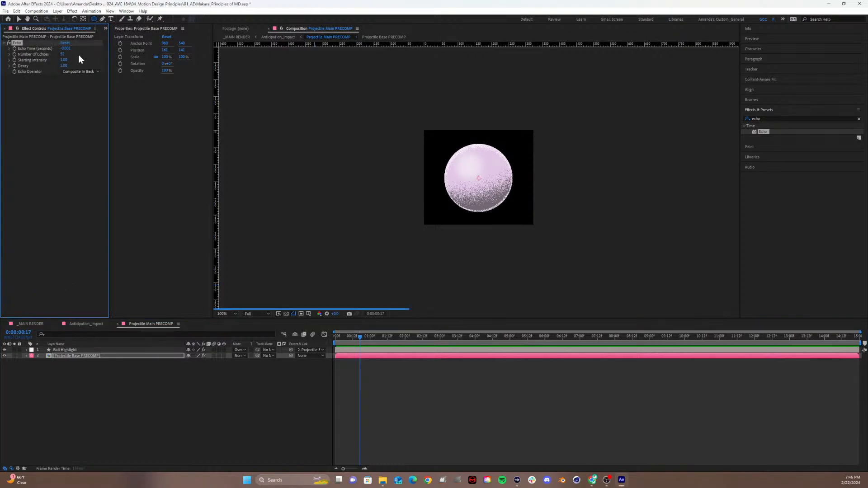
{"action": "left_click", "coordinate": [76, 324]}
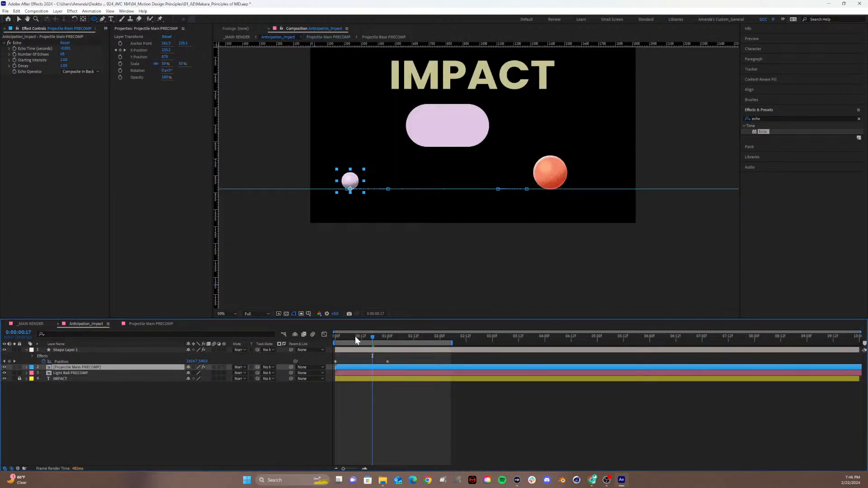
{"action": "mouse_move", "coordinate": [356, 336]}
{"action": "left_mouse_down"}
{"action": "mouse_move", "coordinate": [346, 338]}
{"action": "mouse_move", "coordinate": [419, 330]}
{"action": "mouse_move", "coordinate": [369, 338]}
{"action": "left_mouse_up"}
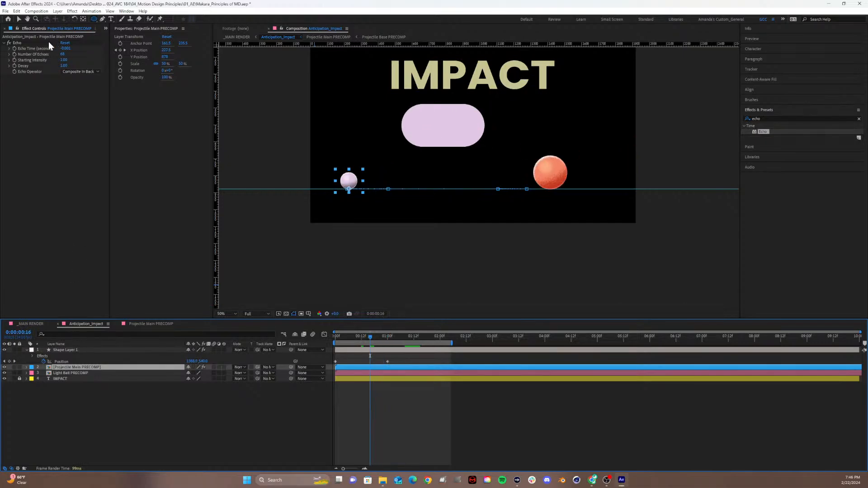
Delete the Echo effects from Projectile Main PRECOMP and its nested Projectile Base PRECOMP, and return to Anticipation_Impact.
{"action": "left_click", "coordinate": [16, 42]}
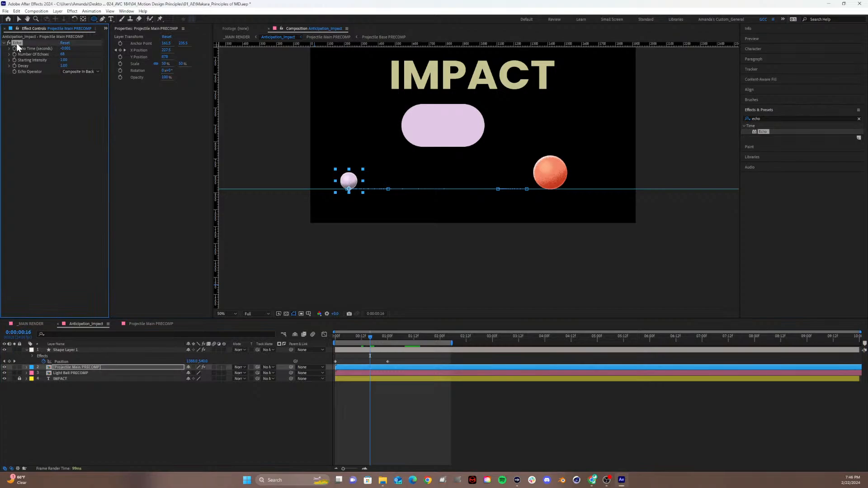
{"action": "key", "text": "Delete"}
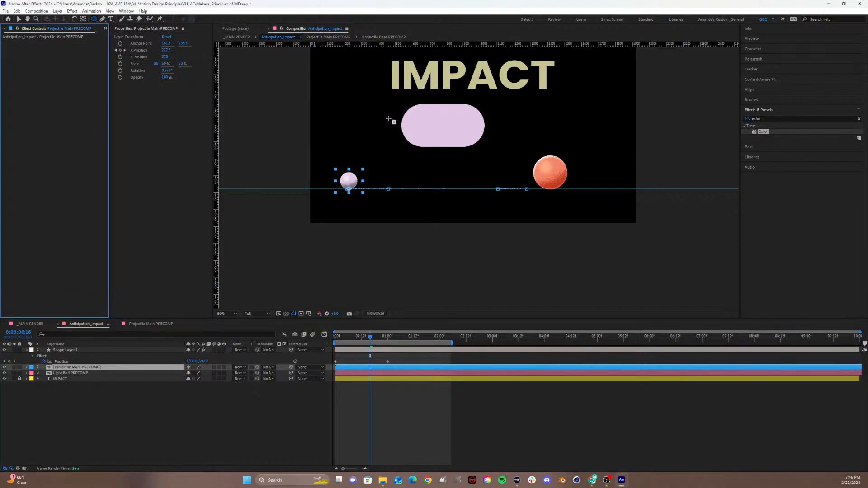
{"action": "left_click", "coordinate": [141, 324]}
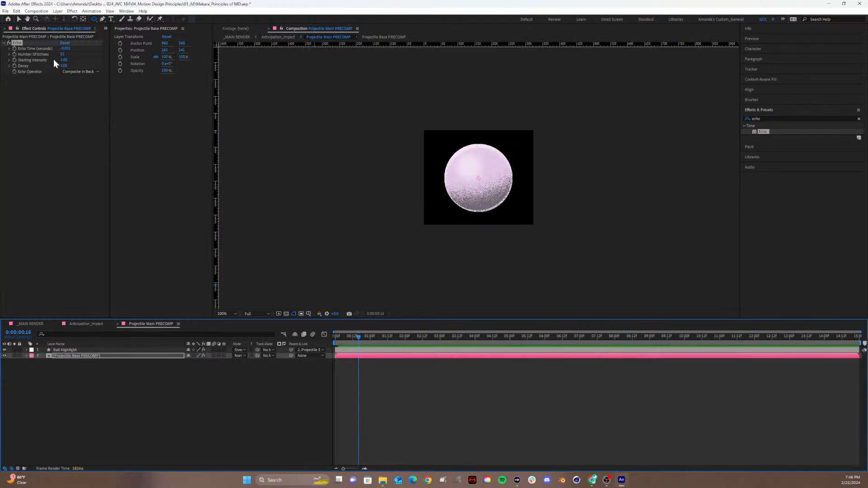
{"action": "left_click", "coordinate": [16, 42]}
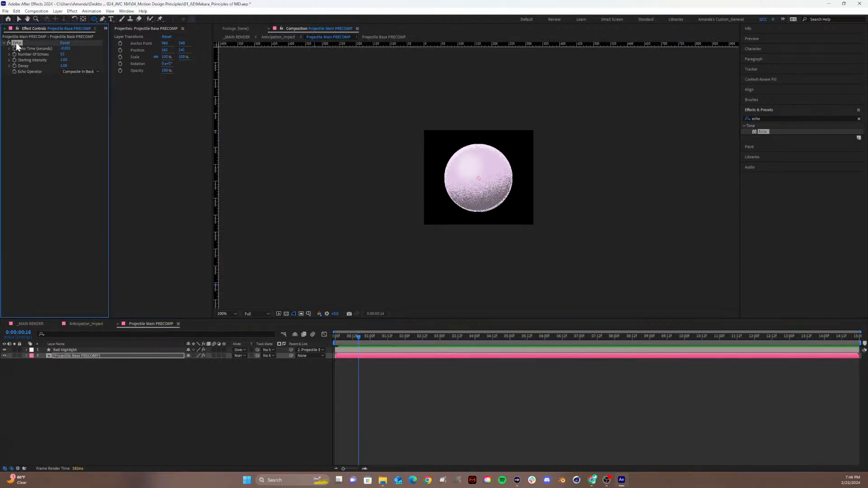
{"action": "key", "text": "Delete"}
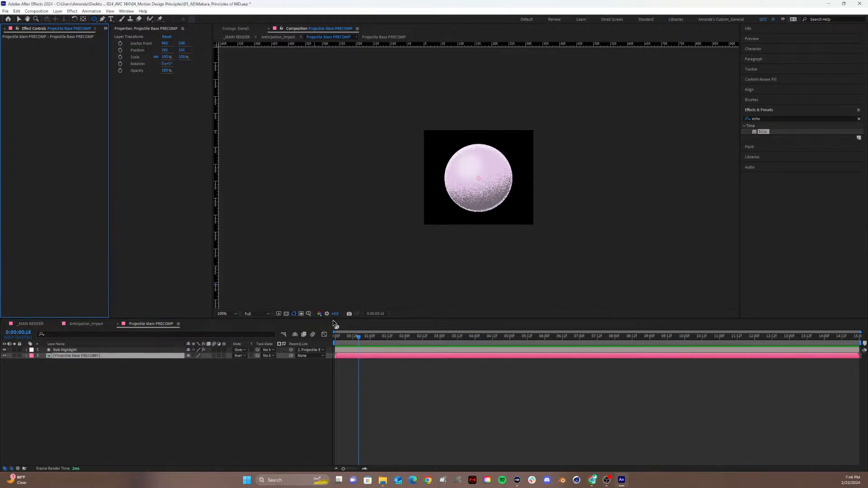
{"action": "left_click", "coordinate": [86, 324]}
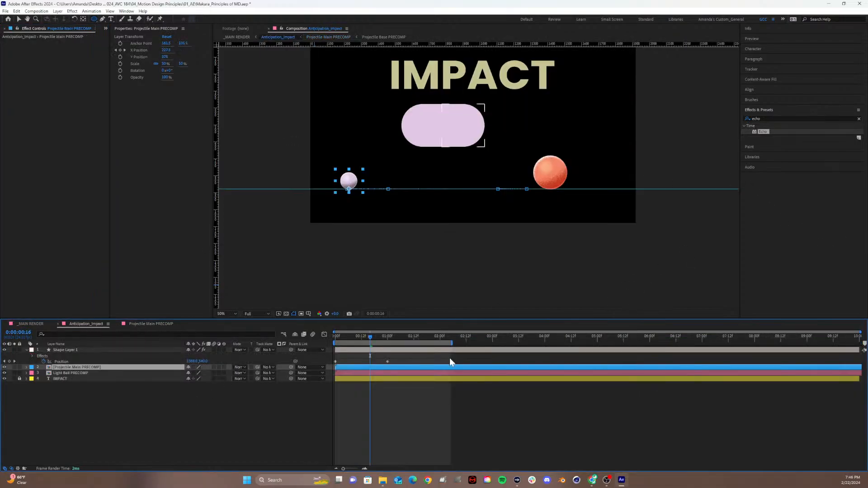
Solo Shape Layer 1 and preview the circle's echo trail from the first frame.
{"action": "left_click", "coordinate": [336, 337]}
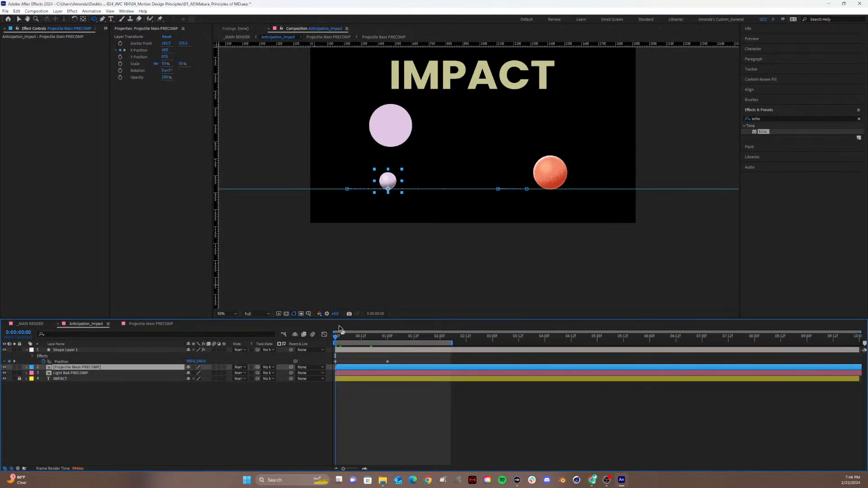
{"action": "left_click", "coordinate": [14, 351]}
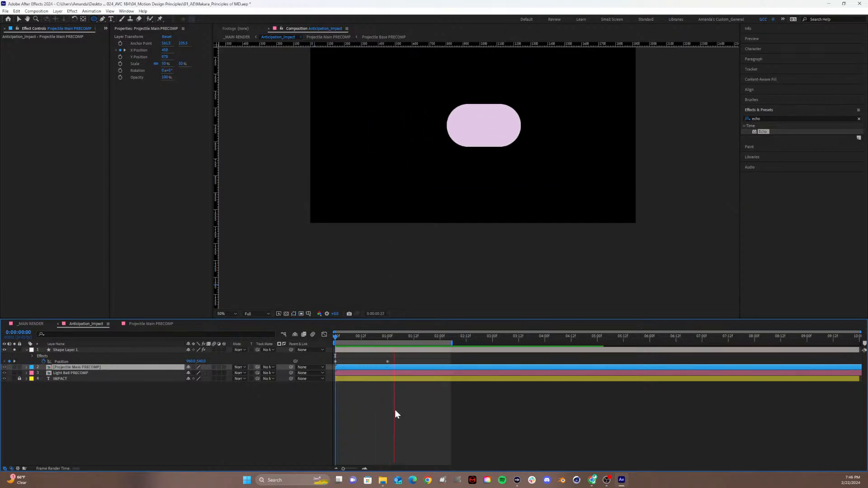
{"action": "left_click", "coordinate": [362, 338]}
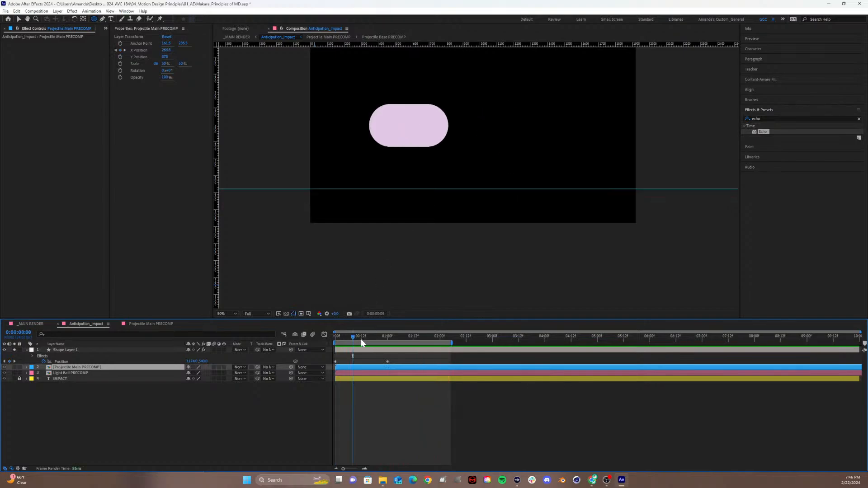
Give the ellipse in Shape Layer 1 a solid black stroke.
{"action": "left_click", "coordinate": [109, 348]}
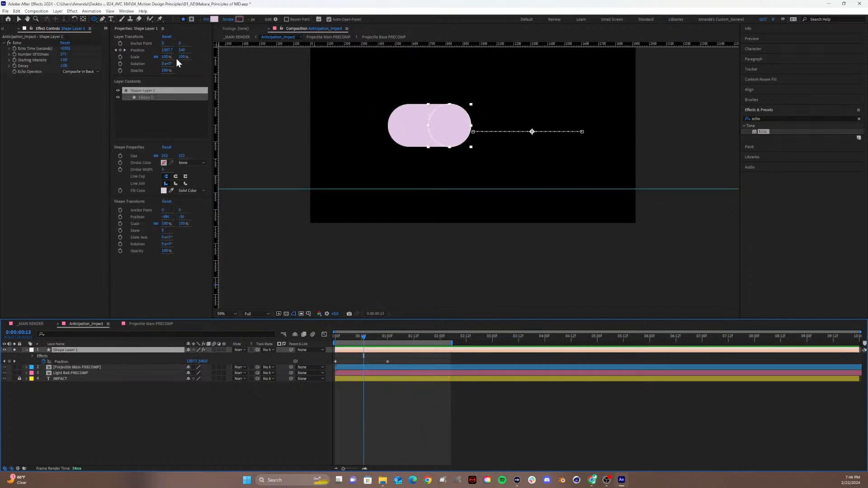
{"action": "left_click", "coordinate": [185, 162]}
{"action": "left_click", "coordinate": [189, 177]}
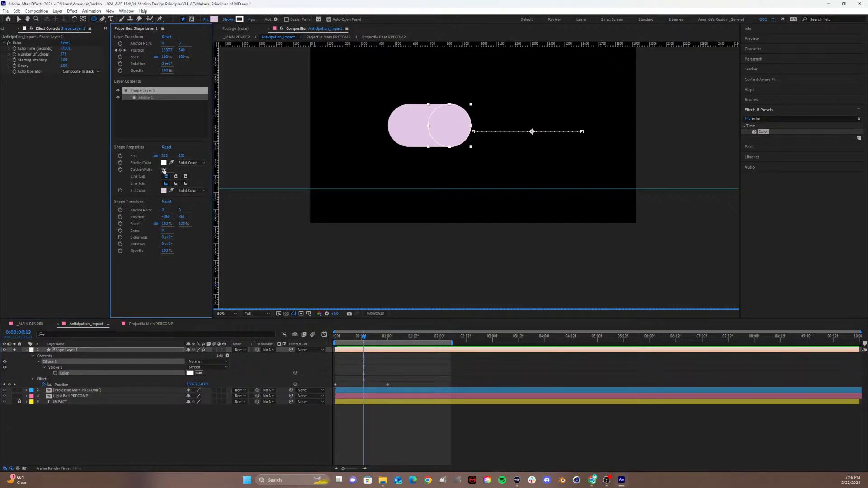
{"action": "left_click", "coordinate": [164, 163]}
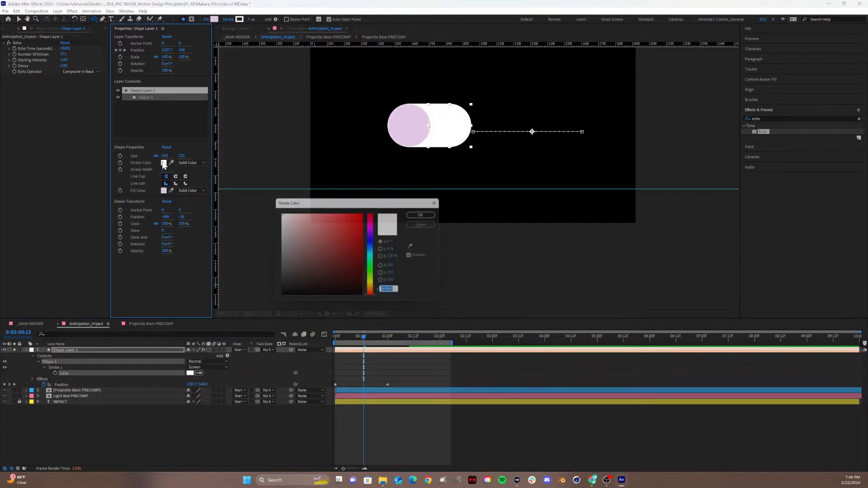
{"action": "left_click", "coordinate": [303, 271]}
{"action": "left_click", "coordinate": [425, 213]}
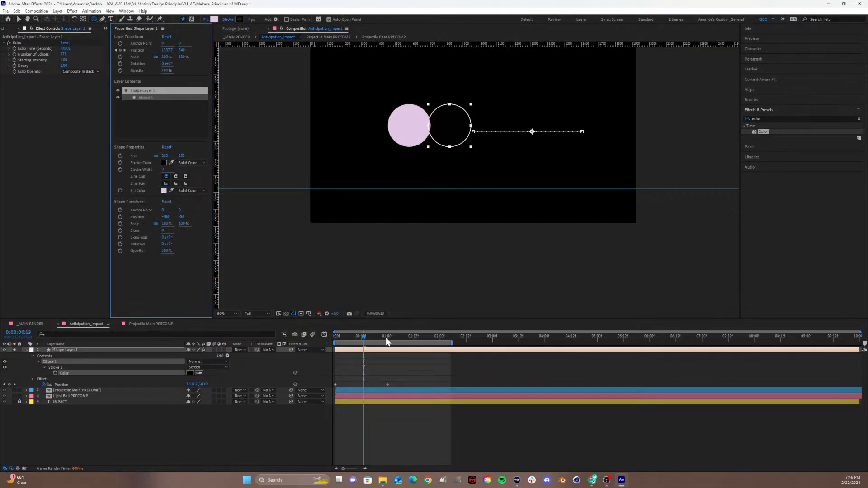
Turn on the transparency grid and preview the outlined circle's echo trail from the first frame.
{"action": "mouse_move", "coordinate": [363, 338]}
{"action": "left_mouse_down"}
{"action": "mouse_move", "coordinate": [335, 337]}
{"action": "mouse_move", "coordinate": [362, 342]}
{"action": "left_mouse_up"}
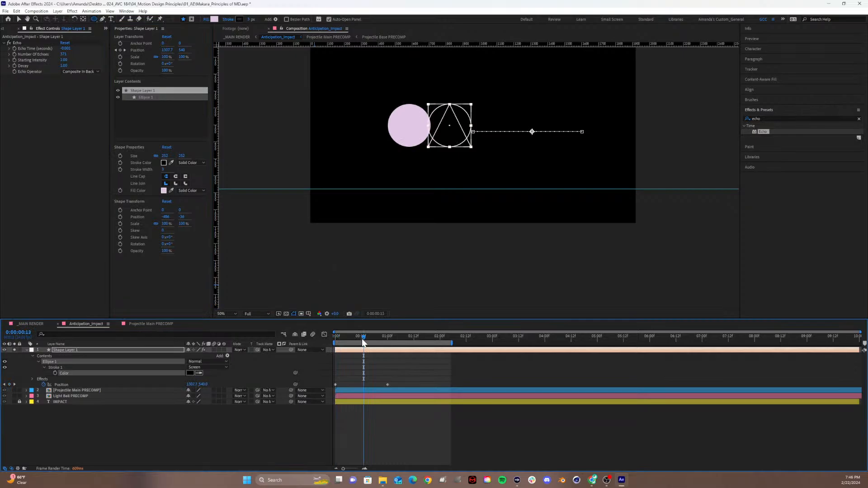
{"action": "left_click", "coordinate": [64, 351]}
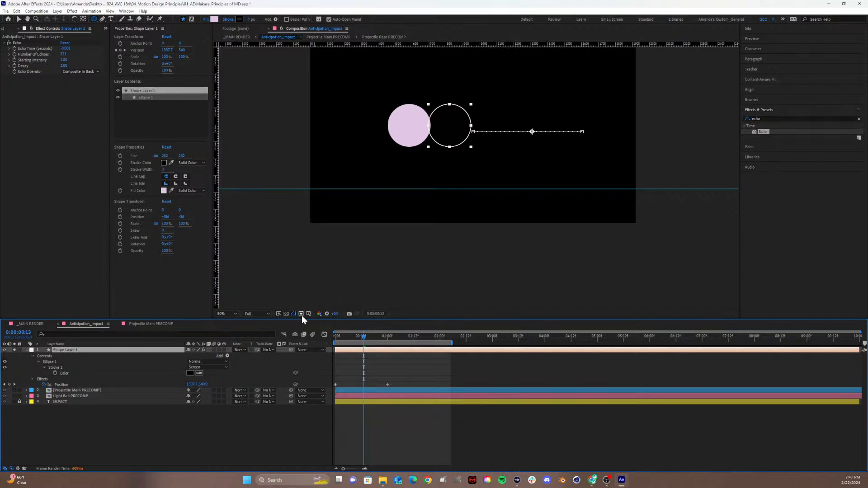
{"action": "left_click", "coordinate": [285, 313]}
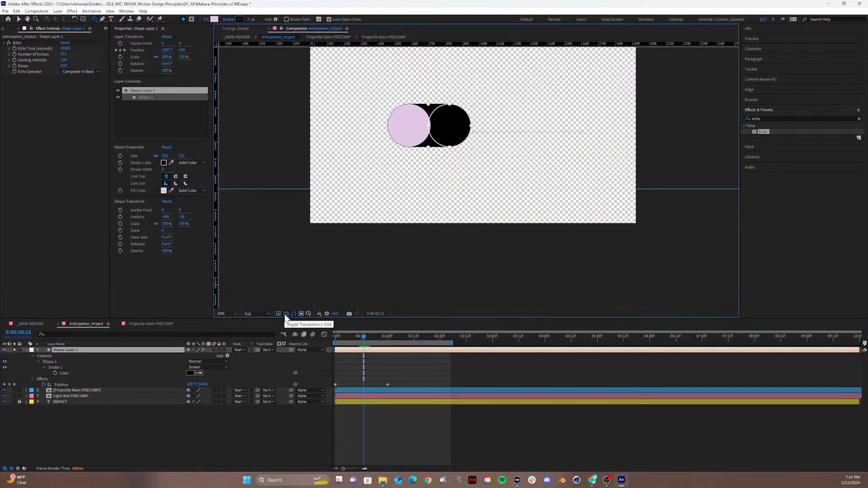
{"action": "left_click_drag", "start_coordinate": [355, 334], "coordinate": [327, 342]}
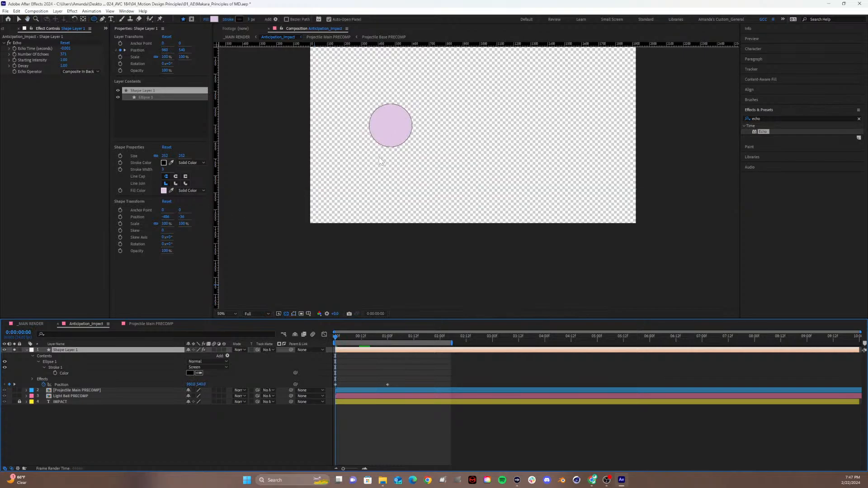
{"action": "key", "text": "space"}
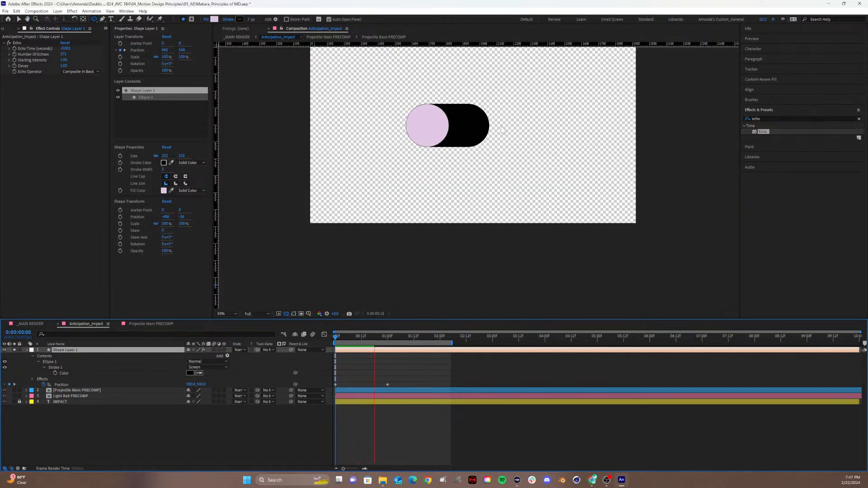
{"action": "key", "text": "space"}
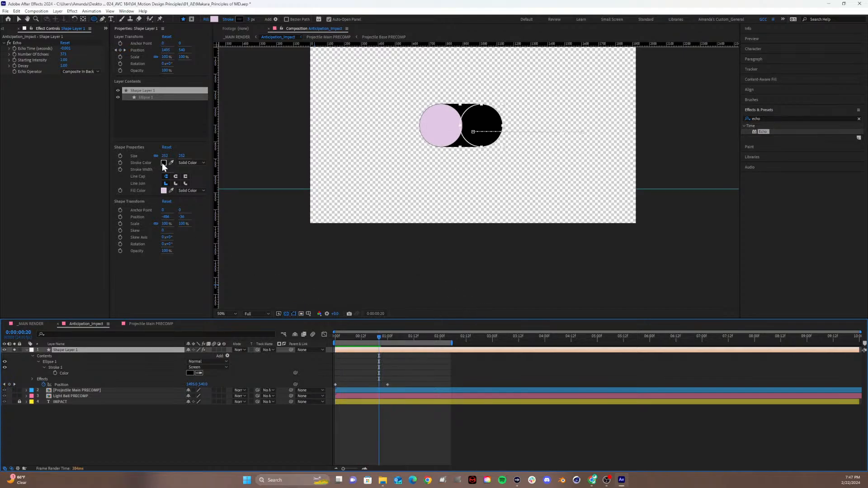
Set Shape Layer 1's Number Of Echoes to 50, try the Blend echo operator, and restore Composite In Back.
{"action": "left_click", "coordinate": [62, 54]}
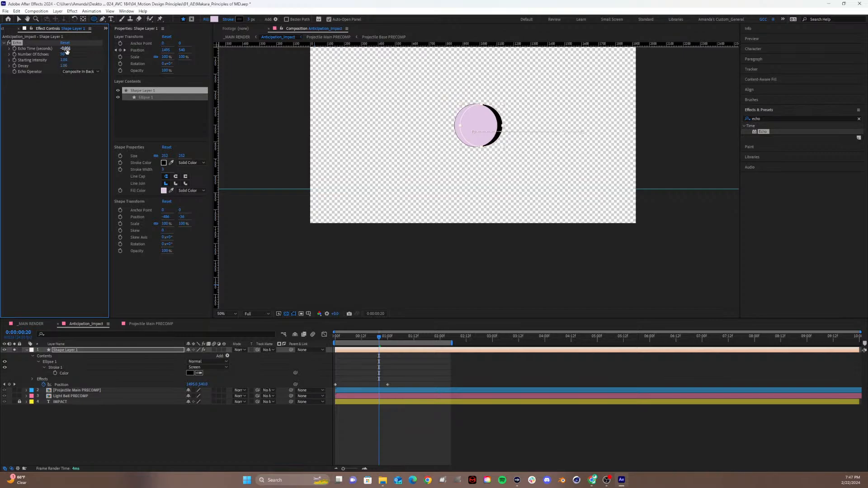
{"action": "left_click", "coordinate": [82, 73]}
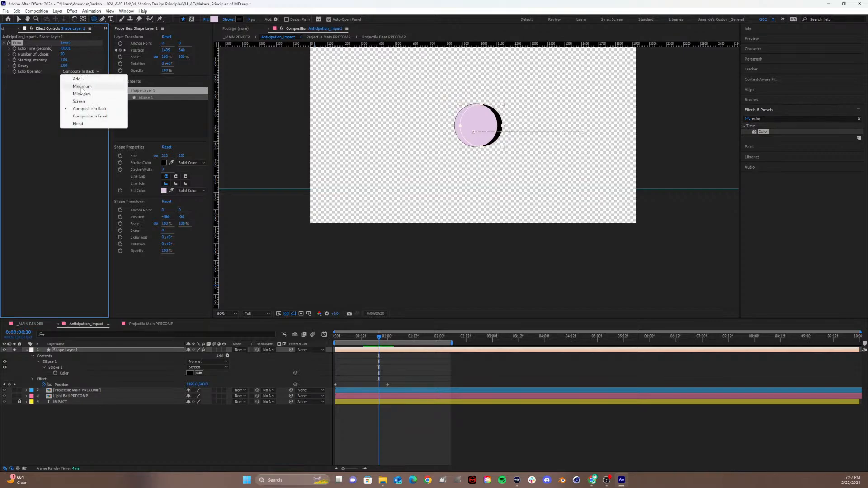
{"action": "left_click", "coordinate": [78, 124]}
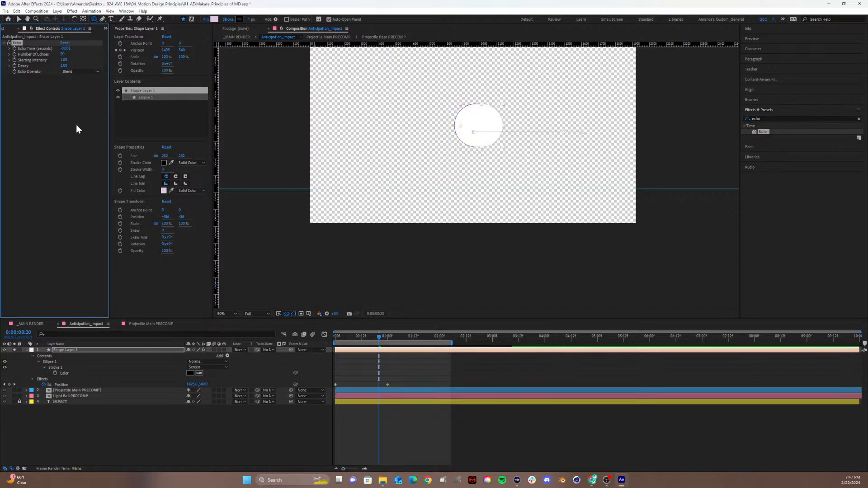
{"action": "left_click", "coordinate": [83, 73]}
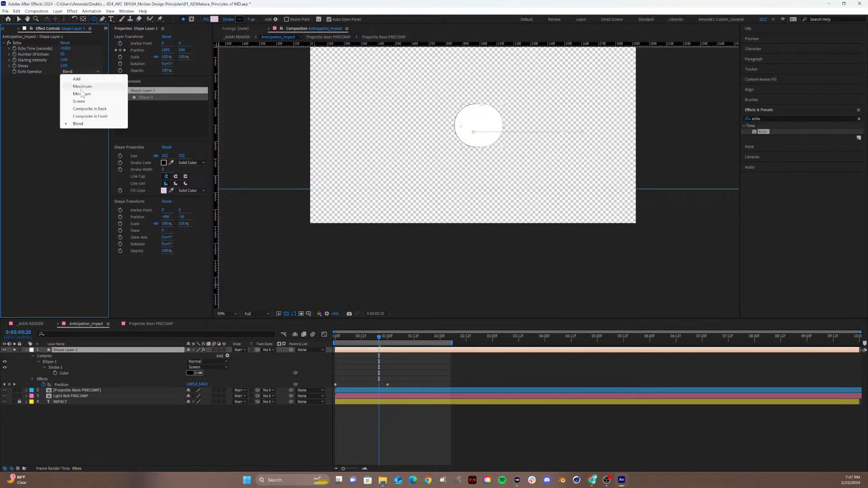
{"action": "left_click", "coordinate": [86, 109]}
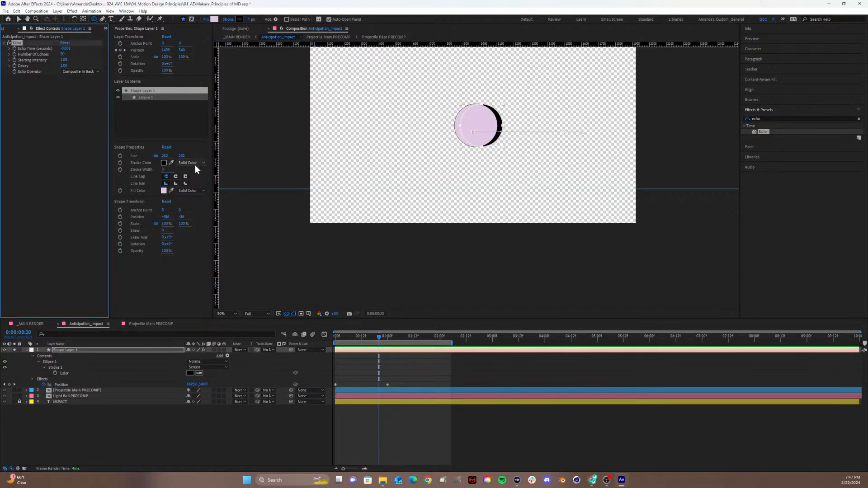
Set the stroke of Shape Layer 1's ellipse back to None.
{"action": "left_click", "coordinate": [191, 163]}
{"action": "left_click", "coordinate": [197, 170]}
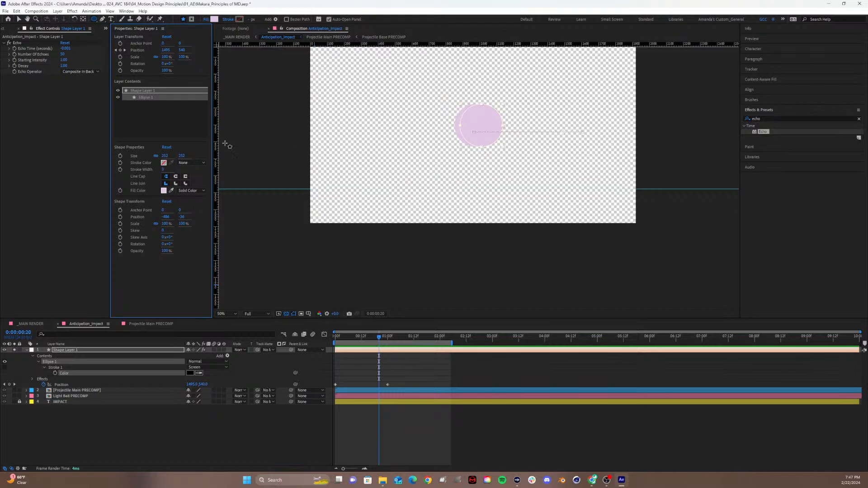
Clear the echo search term from the effects and presets search.
{"action": "left_click", "coordinate": [773, 129]}
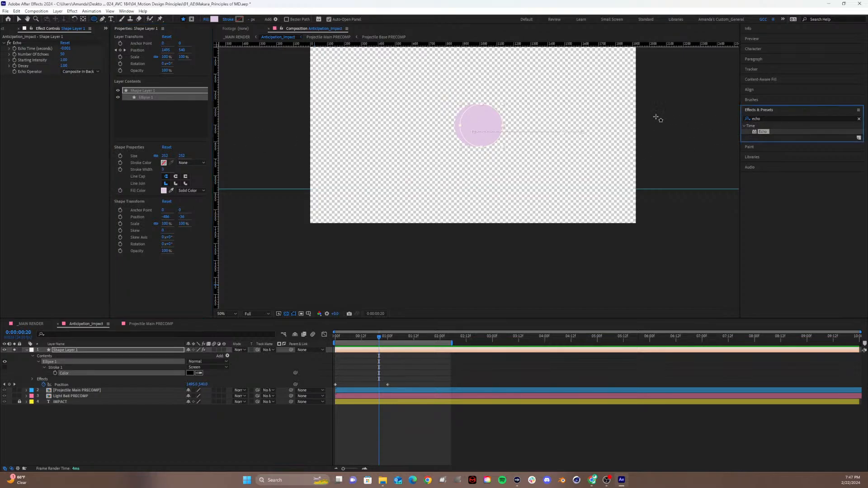
{"action": "left_click", "coordinate": [775, 120]}
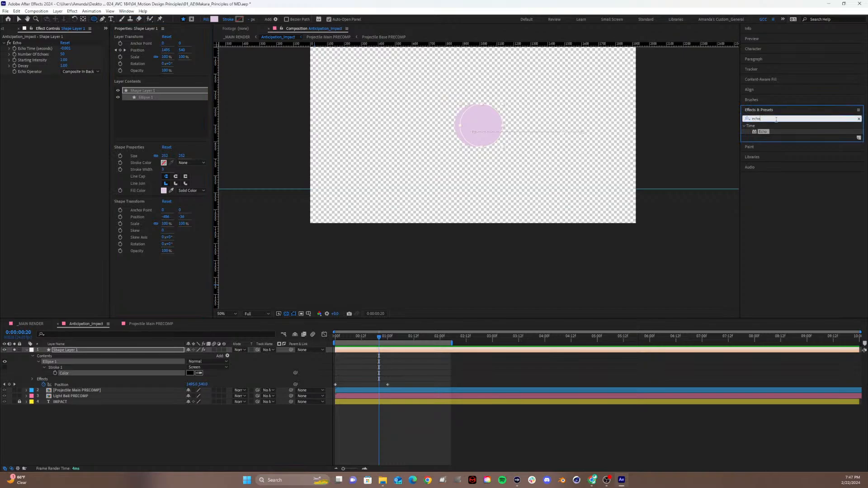
{"action": "key", "text": "BackSpace"}
{"action": "key", "text": "BackSpace"}
{"action": "key", "text": "BackSpace"}
{"action": "key", "text": "BackSpace"}
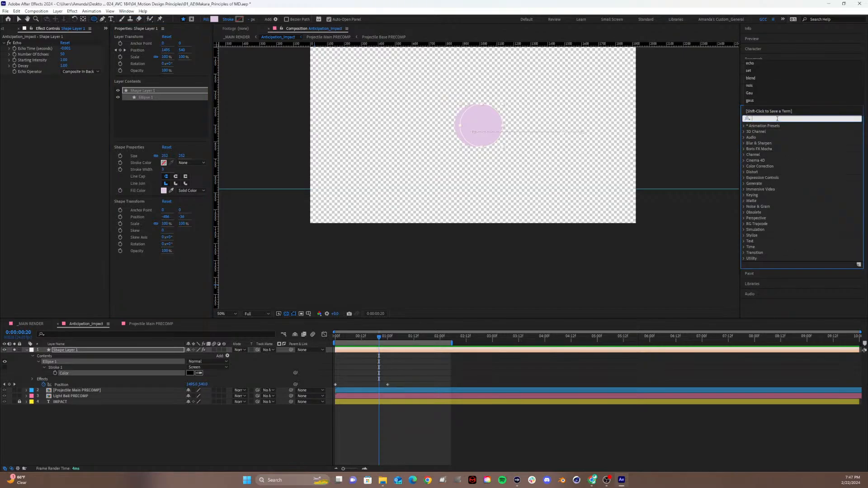
Try a Stroke layer style on Shape Layer 1, then undo it.
{"action": "right_click", "coordinate": [76, 351]}
{"action": "mouse_move", "coordinate": [102, 237]}
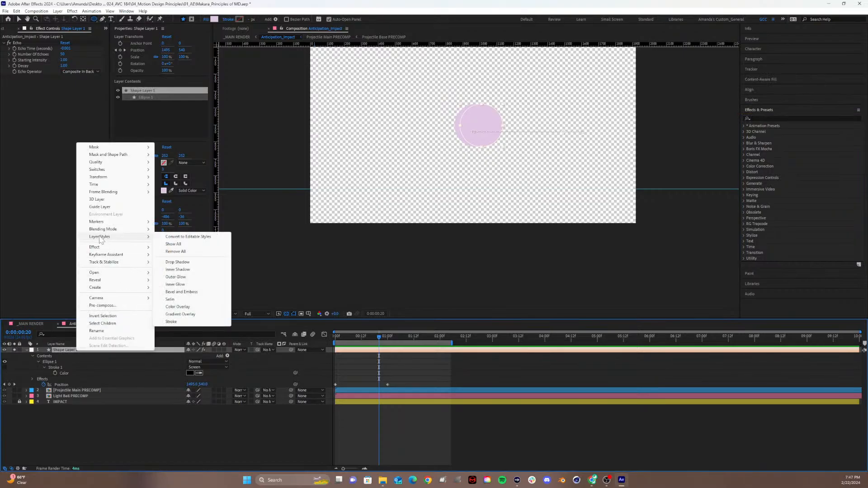
{"action": "left_click", "coordinate": [171, 322]}
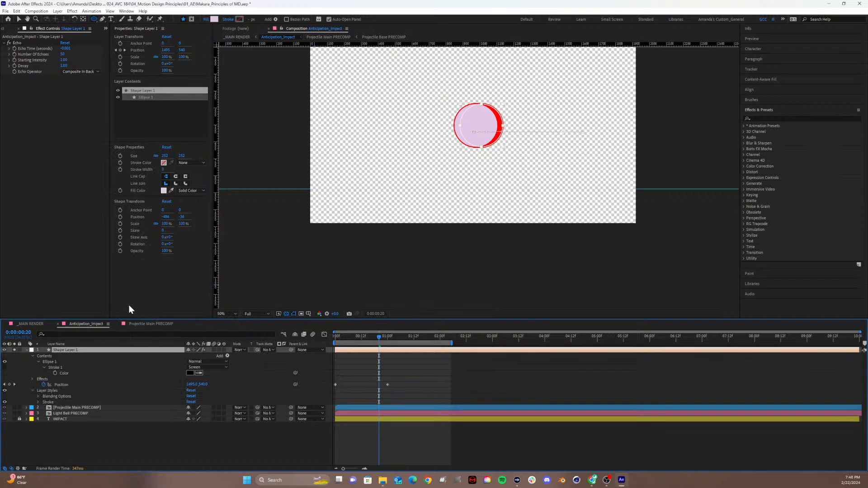
{"action": "key", "text": "ctrl+z"}
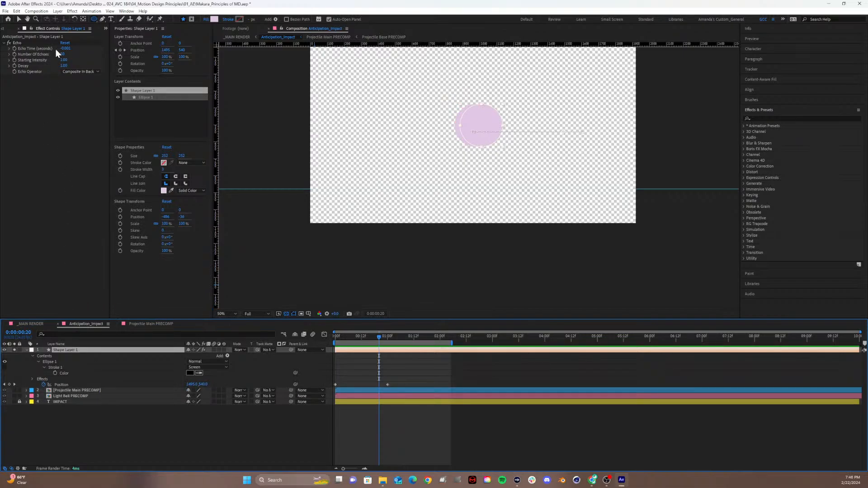
{"action": "left_click", "coordinate": [72, 71]}
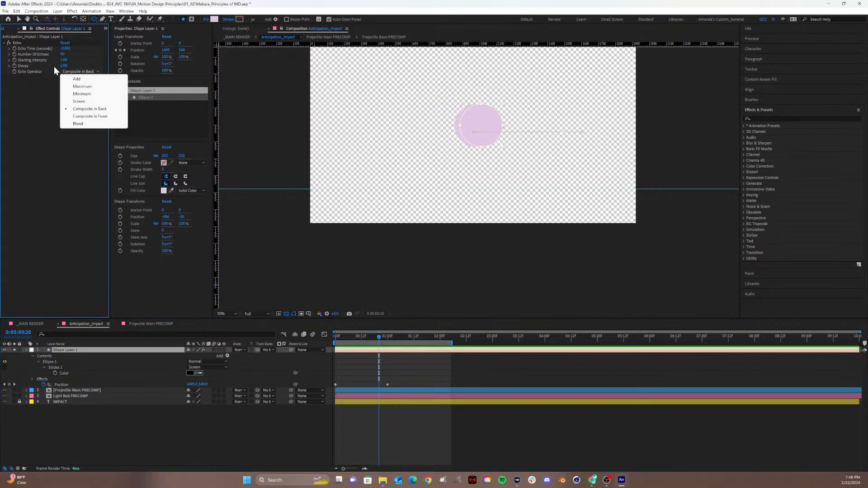
{"action": "key", "text": "Escape"}
{"action": "left_click", "coordinate": [63, 60]}
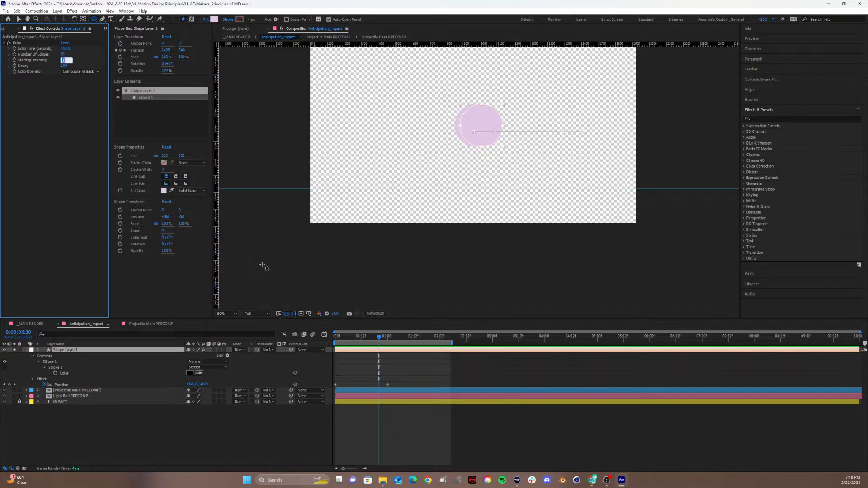
Turn off the composition's transparency grid and raise Shape Layer 1's Number Of Echoes to 272.
{"action": "left_click", "coordinate": [289, 316]}
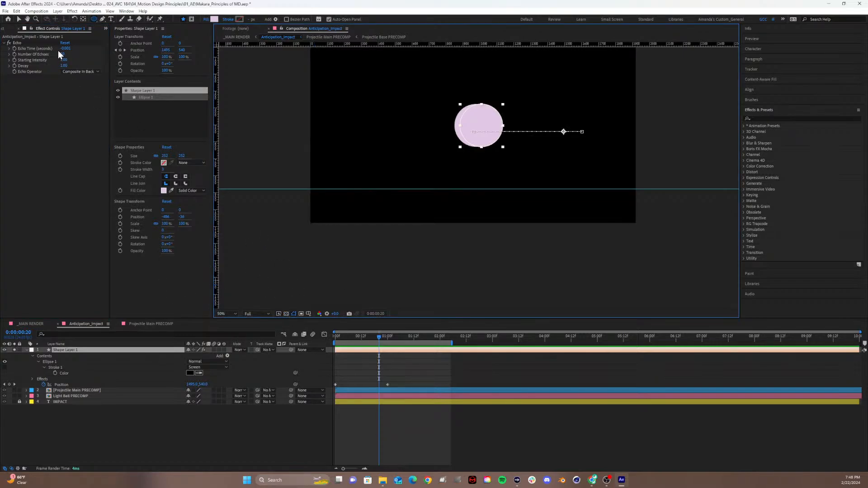
{"action": "left_click_drag", "start_coordinate": [62, 54], "coordinate": [137, 56]}
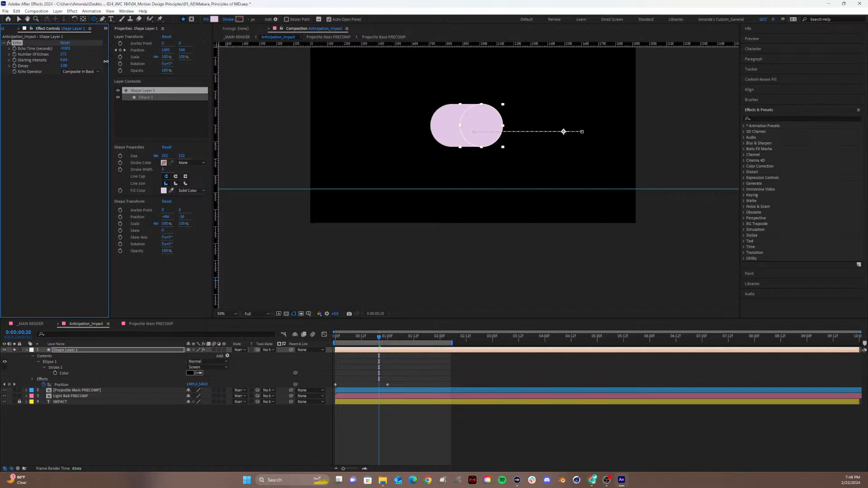
Try lower Starting Intensity values on Shape Layer 1's Echo effect and return the intensity to 1.
{"action": "left_click_drag", "start_coordinate": [106, 61], "coordinate": [90, 68]}
{"action": "left_click_drag", "start_coordinate": [52, 61], "coordinate": [54, 64]}
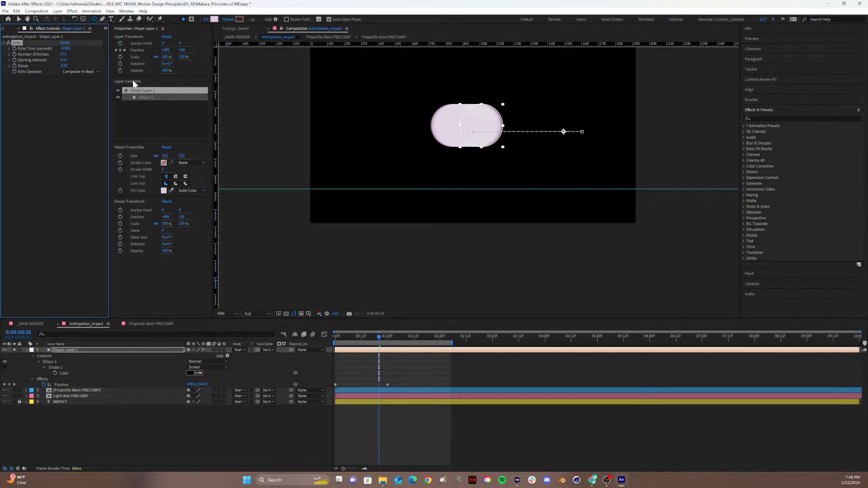
{"action": "mouse_move", "coordinate": [62, 60]}
{"action": "left_mouse_down"}
{"action": "mouse_move", "coordinate": [54, 65]}
{"action": "mouse_move", "coordinate": [66, 66]}
{"action": "left_mouse_up"}
Test the Echo effect's Decay on the circle at 0.5, at 1 and slightly above 1.
{"action": "left_click", "coordinate": [62, 66]}
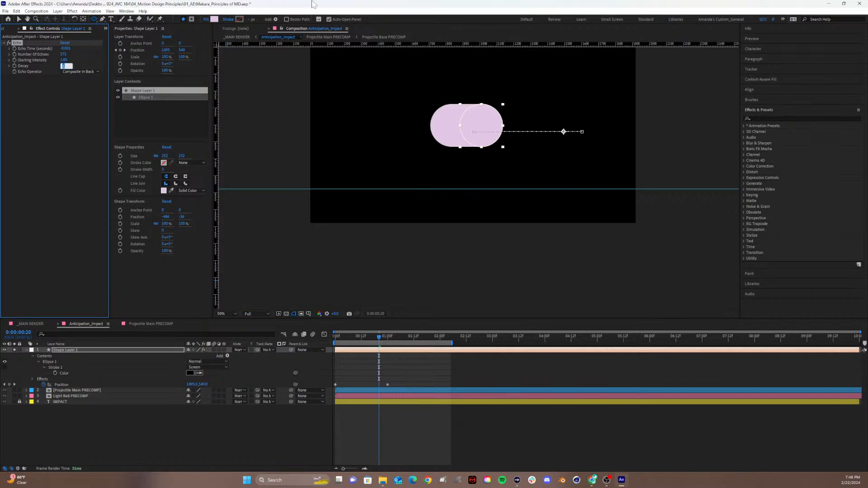
{"action": "type", "text": "0.5"}
{"action": "key", "text": "Return"}
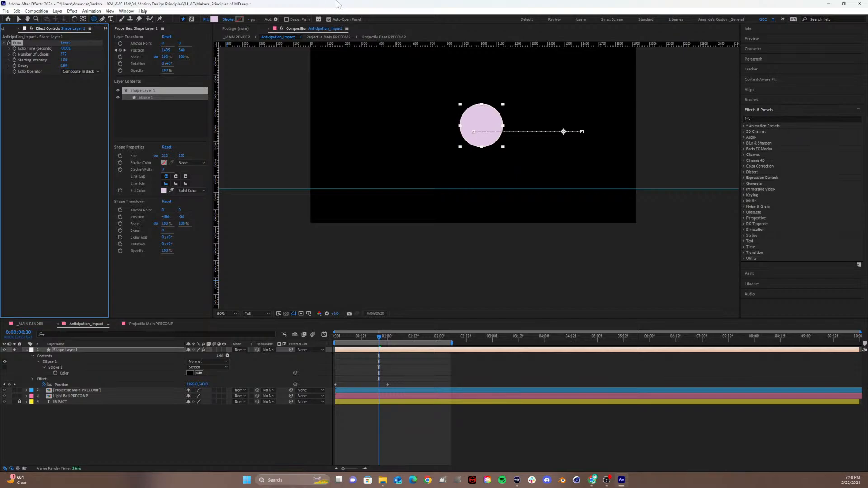
{"action": "left_click", "coordinate": [64, 66]}
{"action": "type", "text": "1"}
{"action": "key", "text": "Return"}
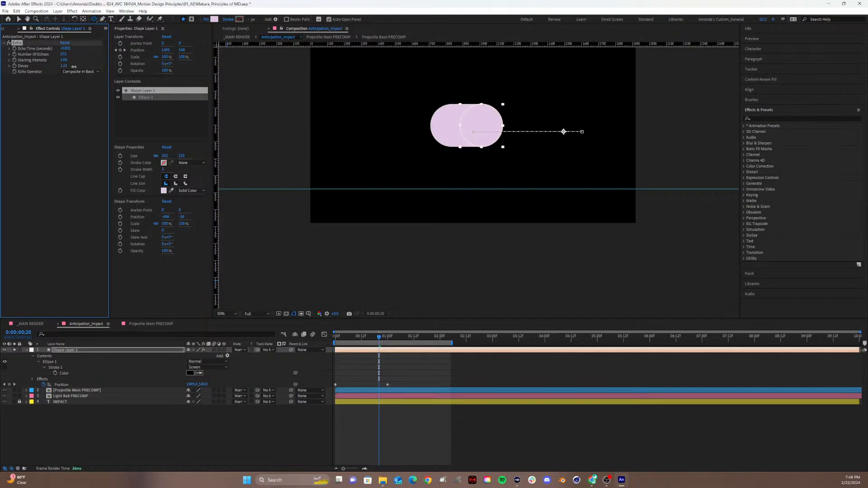
{"action": "left_click_drag", "start_coordinate": [64, 65], "coordinate": [95, 68]}
{"action": "type", "text": "1"}
{"action": "key", "text": "Return"}
{"action": "left_click", "coordinate": [65, 66]}
{"action": "key", "text": "Return"}
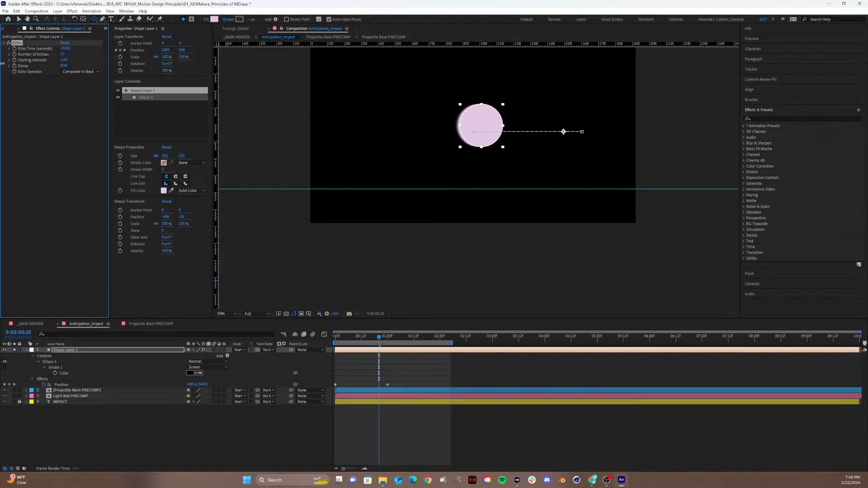
Reset the Echo effect on Shape Layer 1 to its defaults and set Number Of Echoes to 50.
{"action": "left_click_drag", "start_coordinate": [43, 60], "coordinate": [77, 57]}
{"action": "left_click", "coordinate": [63, 60]}
{"action": "left_click", "coordinate": [64, 43]}
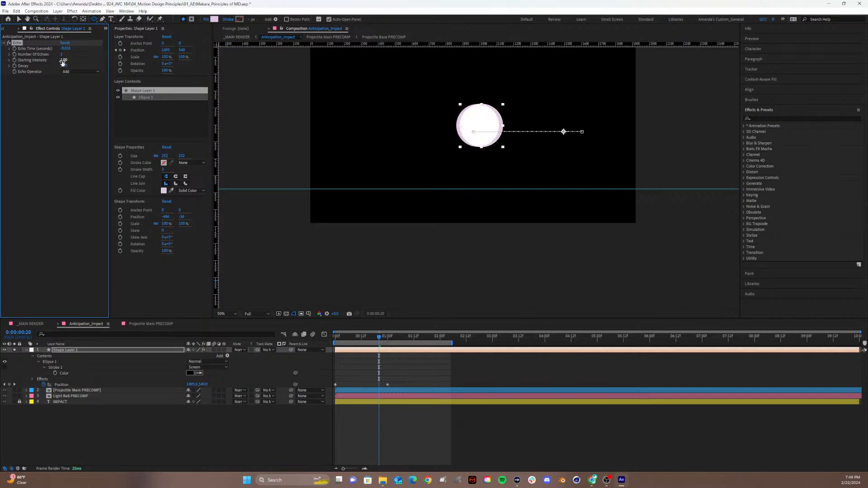
{"action": "left_click", "coordinate": [62, 54]}
{"action": "key", "text": "Return"}
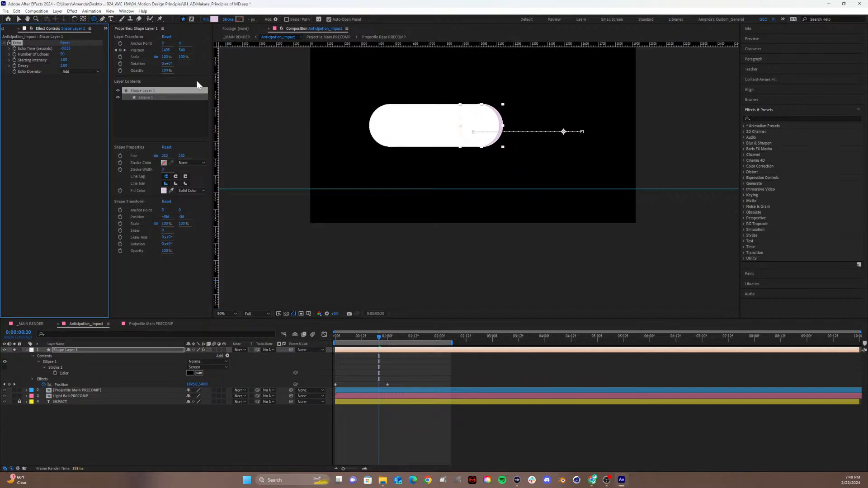
Set the Echo's Starting Intensity to 0.3 and its Echo Operator to Composite In Back.
{"action": "type", "text": "0.3"}
{"action": "key", "text": "Return"}
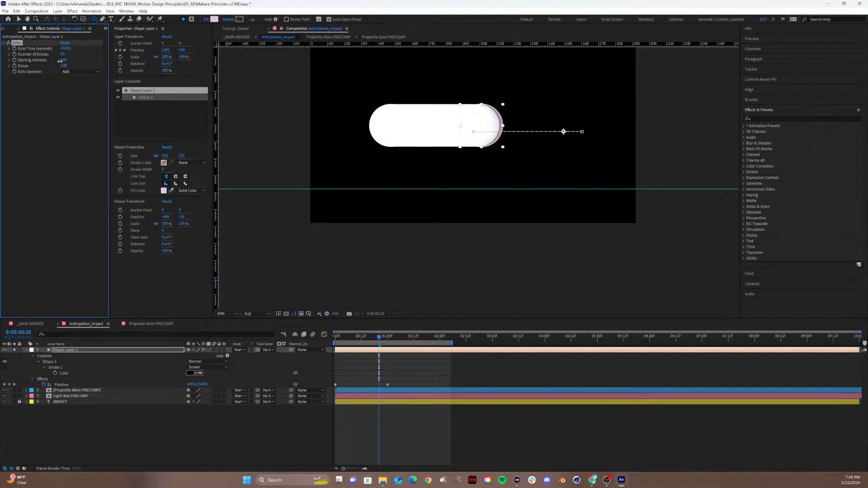
{"action": "left_click", "coordinate": [67, 72]}
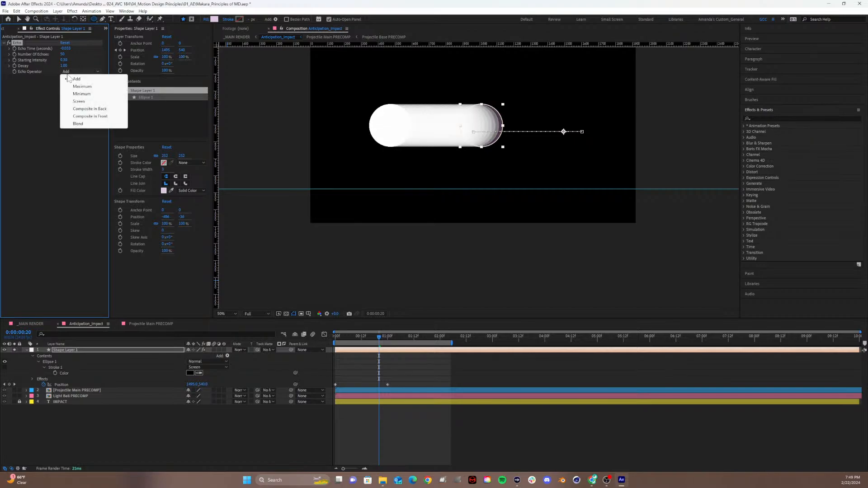
{"action": "left_click", "coordinate": [90, 109]}
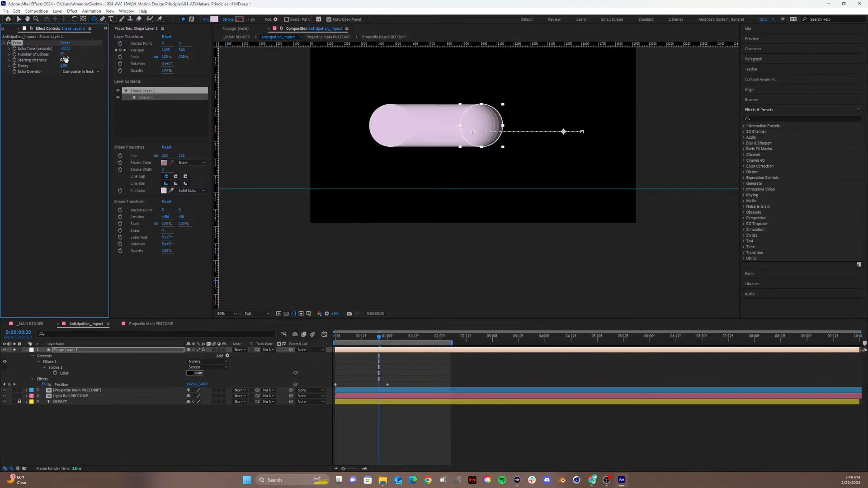
Set the Echo's Starting Intensity to 1 and its Decay to 0.75 for a fading trail.
{"action": "mouse_move", "coordinate": [64, 60]}
{"action": "left_mouse_down"}
{"action": "mouse_move", "coordinate": [55, 69]}
{"action": "mouse_move", "coordinate": [63, 67]}
{"action": "left_mouse_up"}
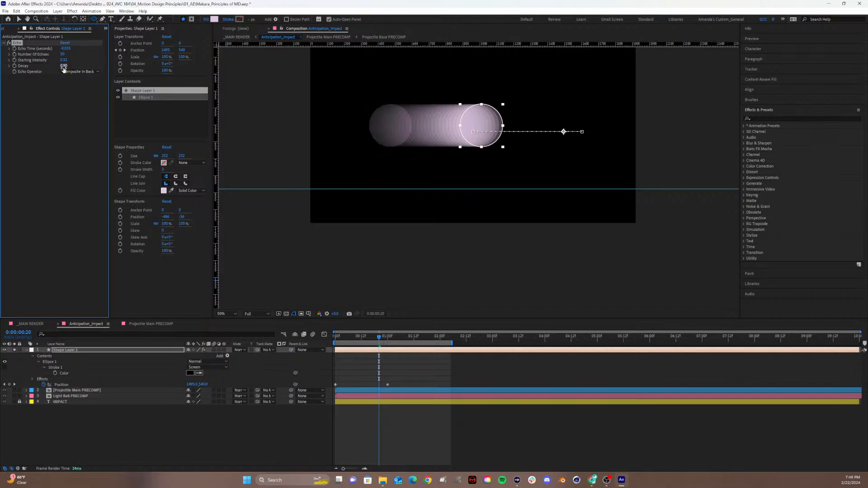
{"action": "left_click_drag", "start_coordinate": [64, 61], "coordinate": [96, 58]}
{"action": "left_click", "coordinate": [67, 67]}
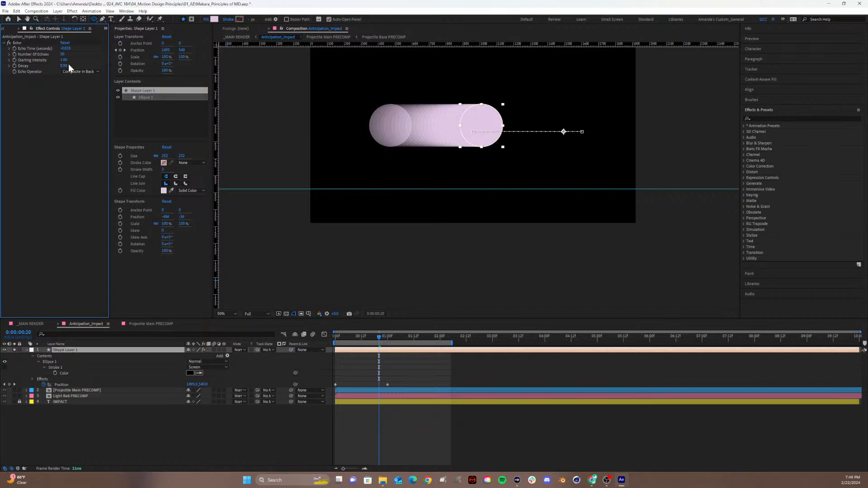
{"action": "left_click_drag", "start_coordinate": [67, 66], "coordinate": [63, 66]}
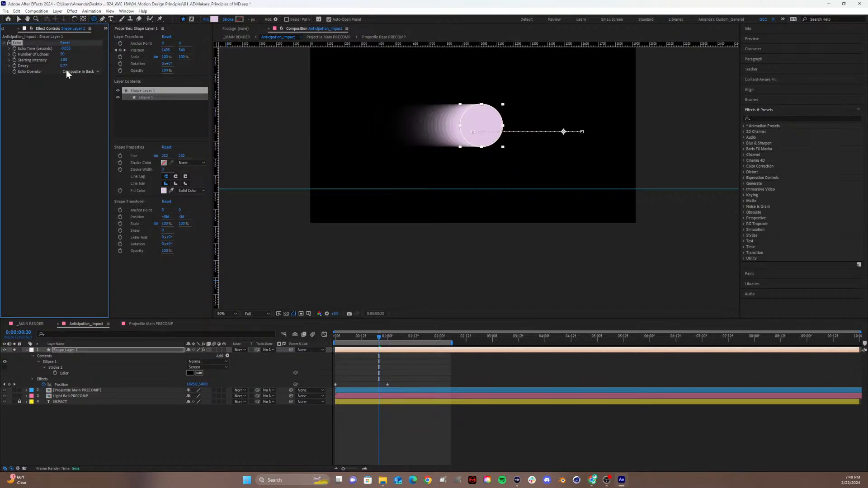
{"action": "left_click", "coordinate": [66, 66]}
{"action": "type", "text": "0.75"}
{"action": "key", "text": "Return"}
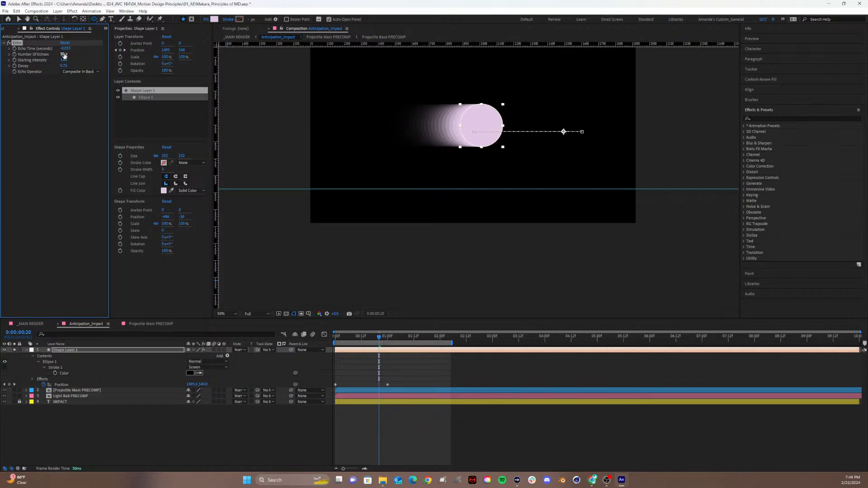
Raise Number Of Echoes into the hundreds and preview the circle's trail from the first frame.
{"action": "left_click_drag", "start_coordinate": [113, 55], "coordinate": [119, 52]}
{"action": "left_click", "coordinate": [358, 343]}
{"action": "left_click_drag", "start_coordinate": [357, 339], "coordinate": [324, 335]}
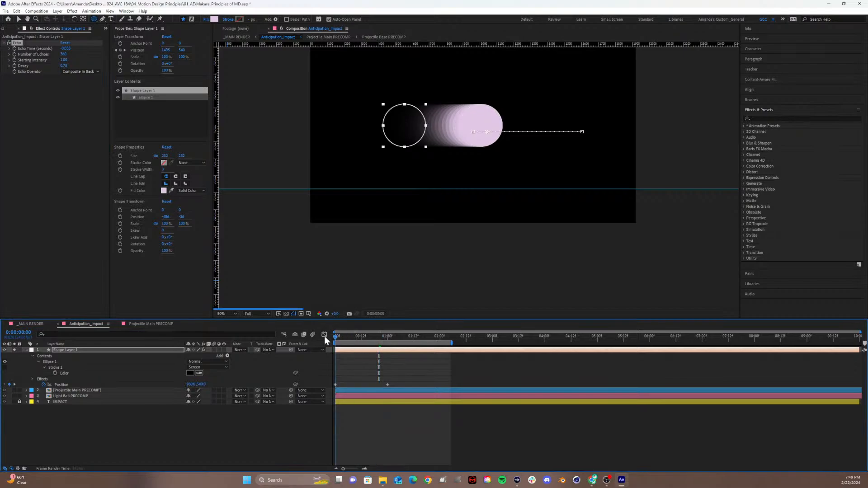
{"action": "key", "text": "space"}
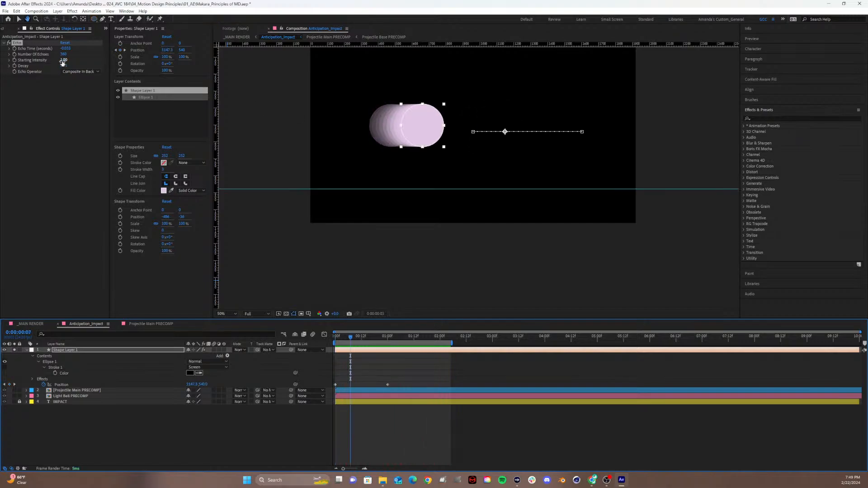
Try a lower Starting Intensity, then set both Starting Intensity and Decay to 1.
{"action": "left_click_drag", "start_coordinate": [63, 60], "coordinate": [67, 61]}
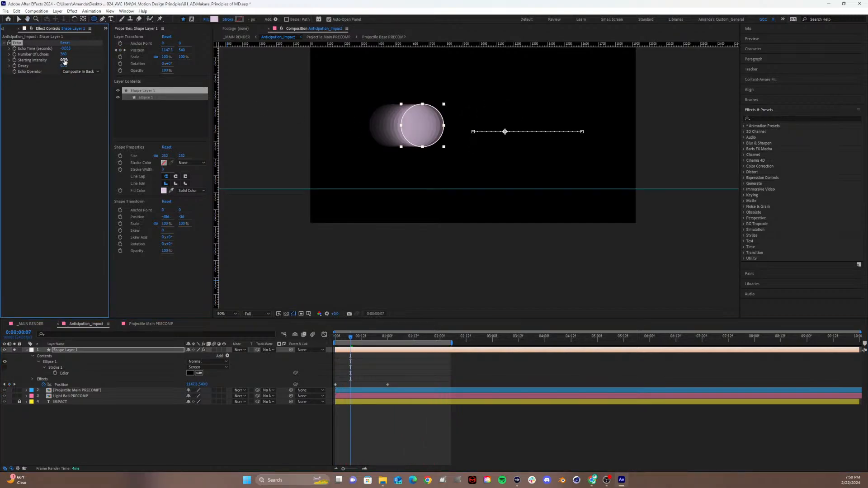
{"action": "left_click", "coordinate": [65, 60]}
{"action": "key", "text": "Tab"}
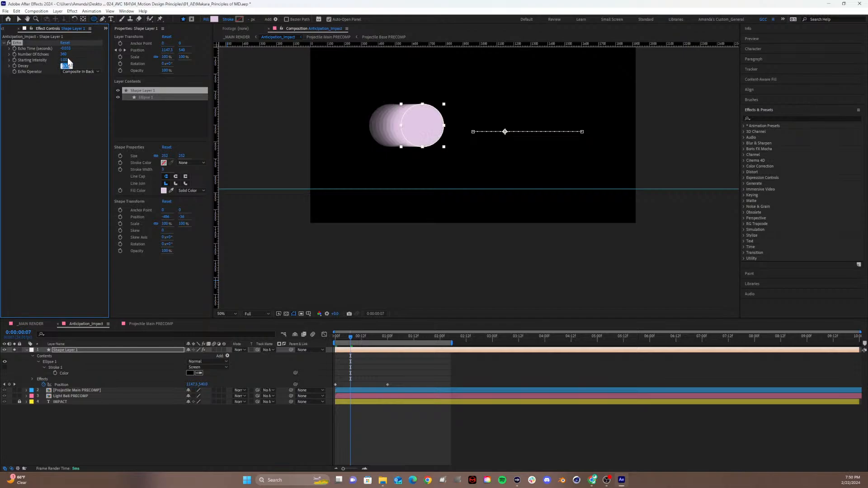
{"action": "type", "text": "1"}
{"action": "key", "text": "Return"}
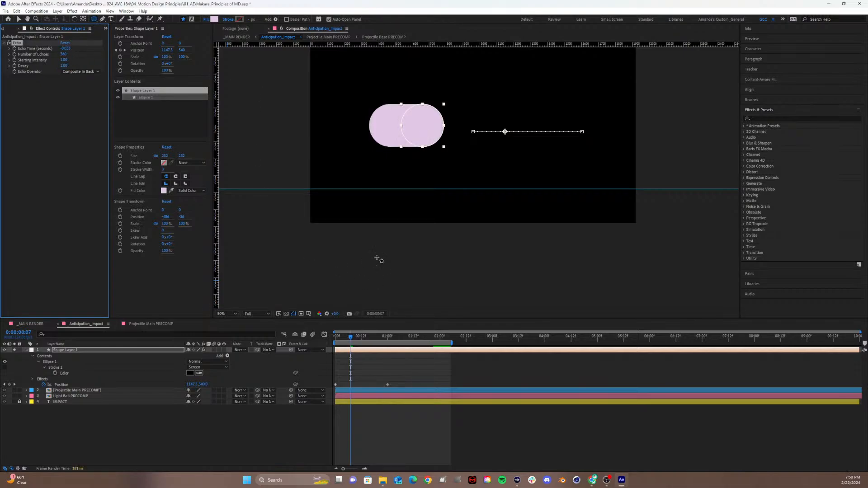
Preview the circle's undecayed echo trail from the start of the composition.
{"action": "left_click", "coordinate": [342, 340]}
{"action": "left_click", "coordinate": [343, 337]}
{"action": "key", "text": "space"}
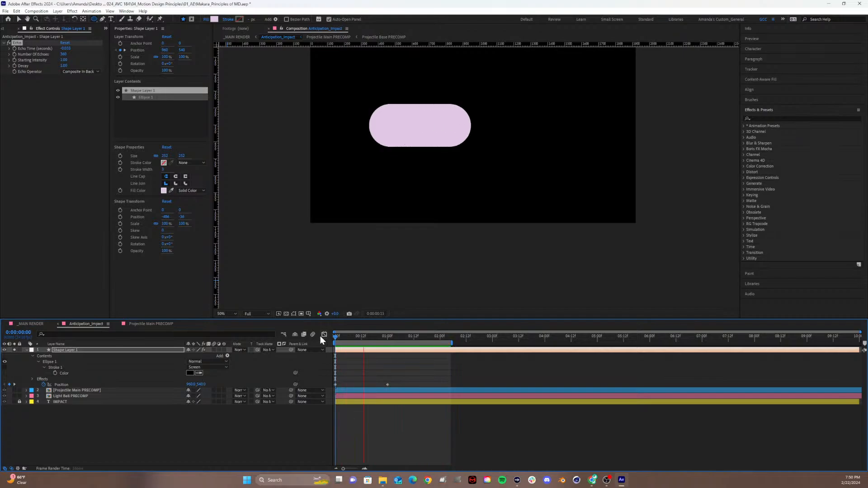
{"action": "key", "text": "space"}
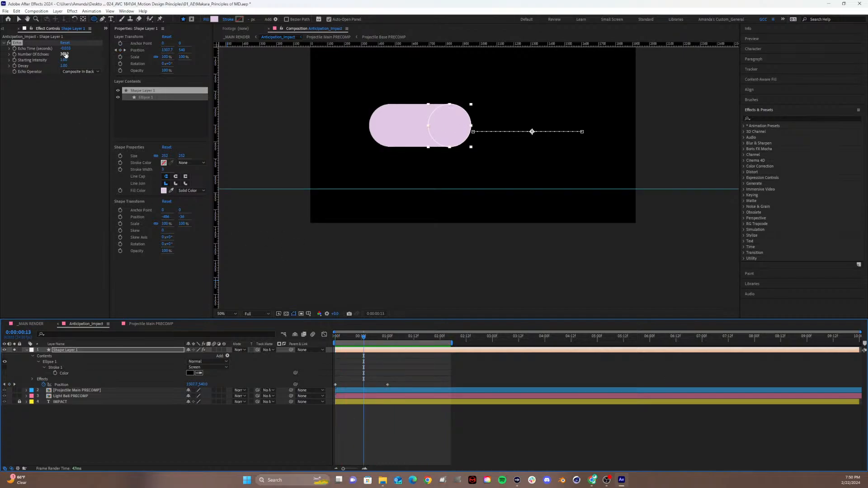
Set the Echo's Number Of Echoes to 50 and preview the trail again from the first frame.
{"action": "left_click", "coordinate": [65, 54]}
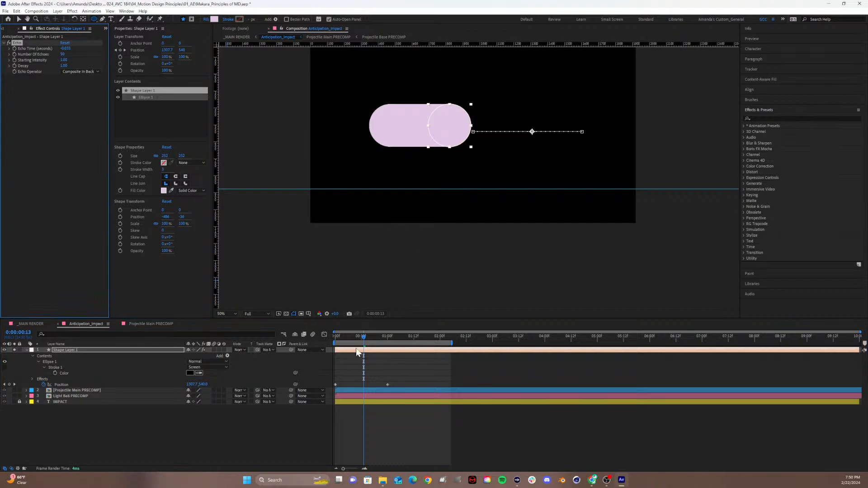
{"action": "key", "text": "space"}
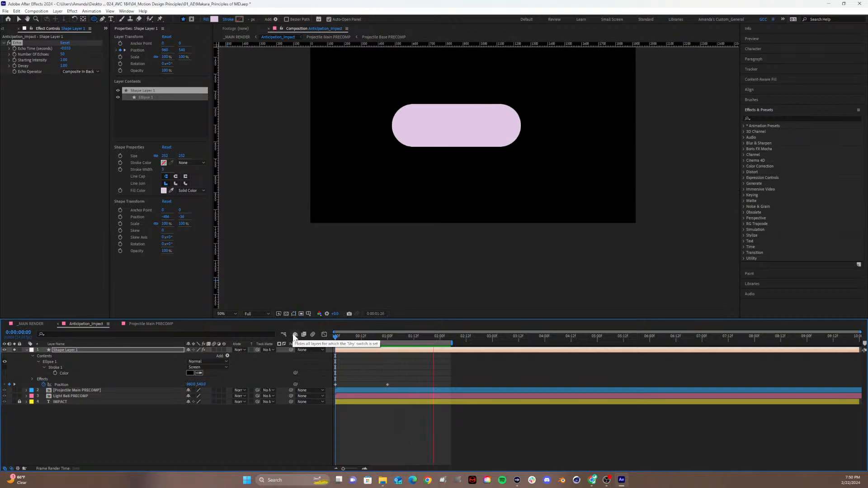
{"action": "key", "text": "space"}
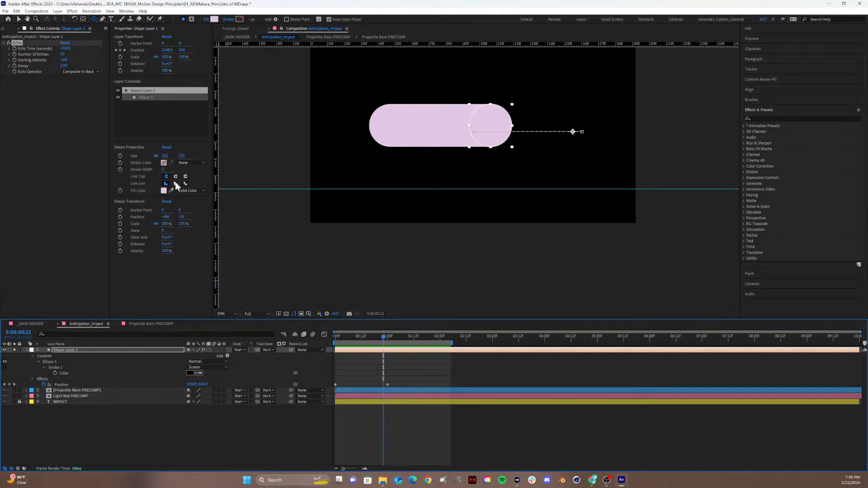
Set the Echo's Number Of Echoes to 30 and preview the circle's shorter trail, checking it mid-movement.
{"action": "left_click", "coordinate": [62, 54]}
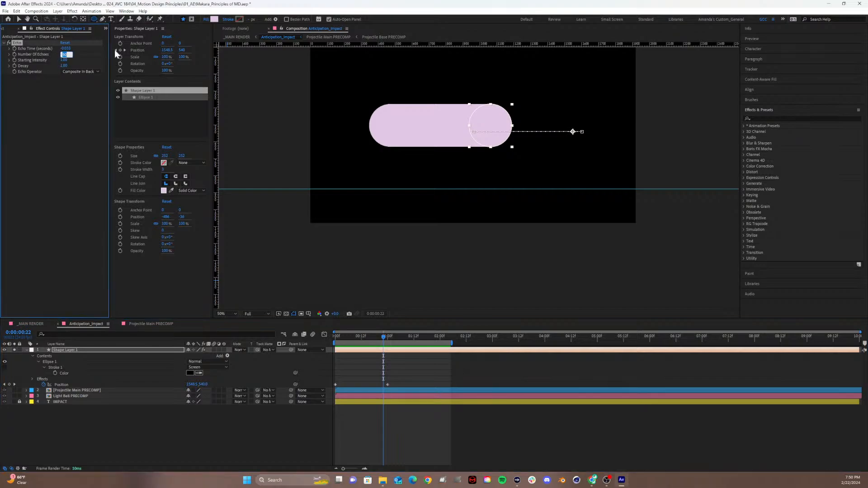
{"action": "type", "text": "30"}
{"action": "key", "text": "Return"}
{"action": "key", "text": "space"}
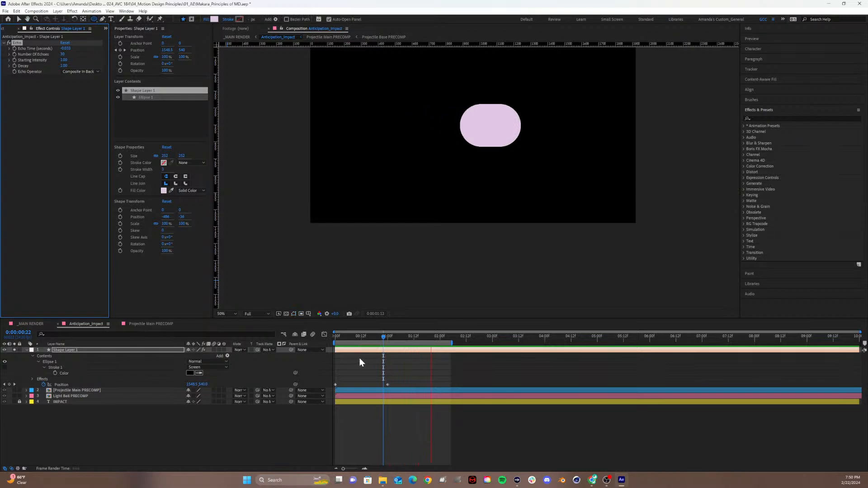
{"action": "key", "text": "space"}
{"action": "left_click", "coordinate": [370, 342]}
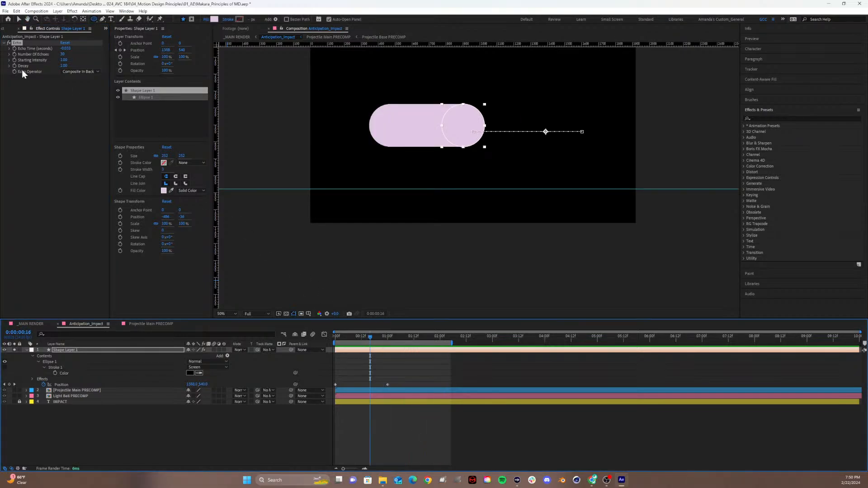
Reduce the Echo's Number Of Echoes to 10 and preview the trail from the first frame.
{"action": "left_click", "coordinate": [63, 54]}
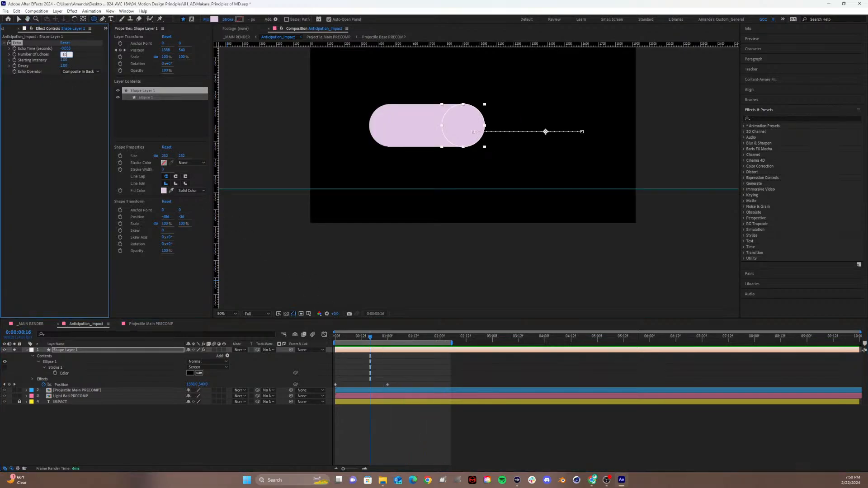
{"action": "key", "text": "Return"}
{"action": "key", "text": "space"}
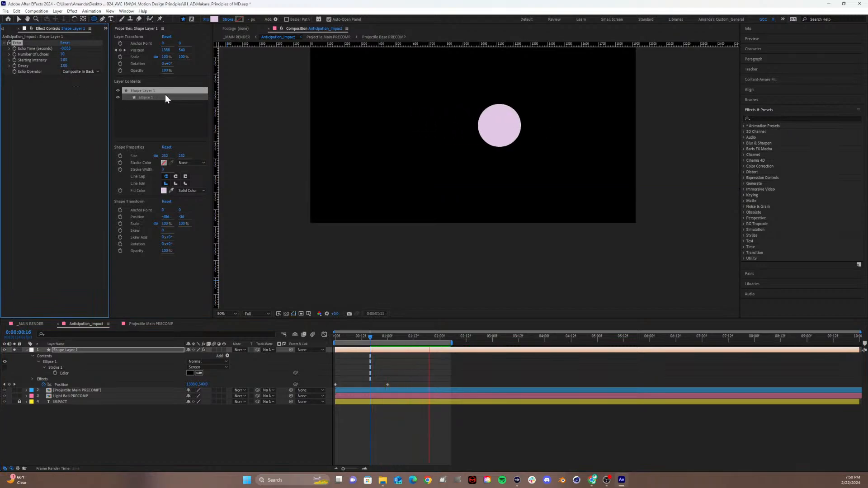
{"action": "left_click_drag", "start_coordinate": [337, 337], "coordinate": [322, 333]}
{"action": "key", "text": "space"}
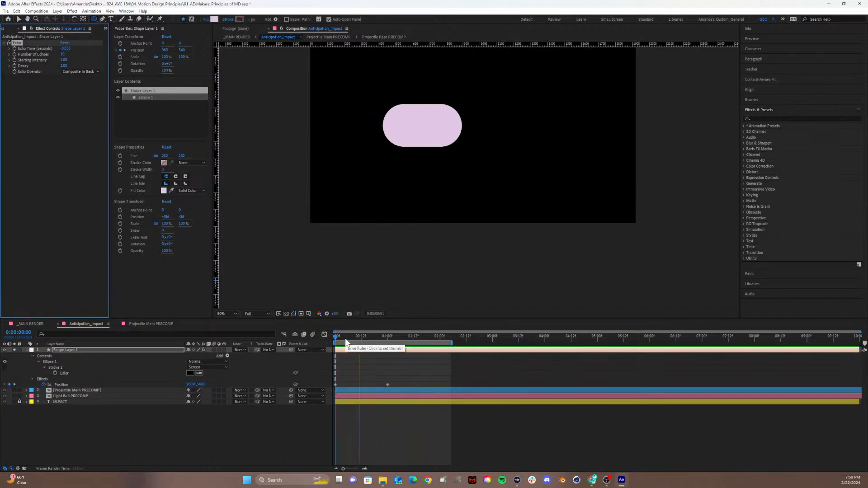
{"action": "key", "text": "space"}
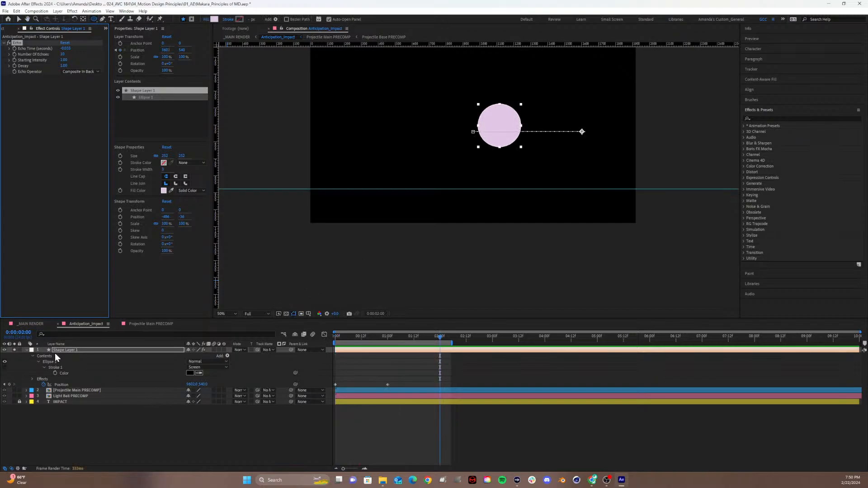
Delete the test circle layer, Shape Layer 1, and preview the projectile impact from the first frame.
{"action": "left_click", "coordinate": [76, 349]}
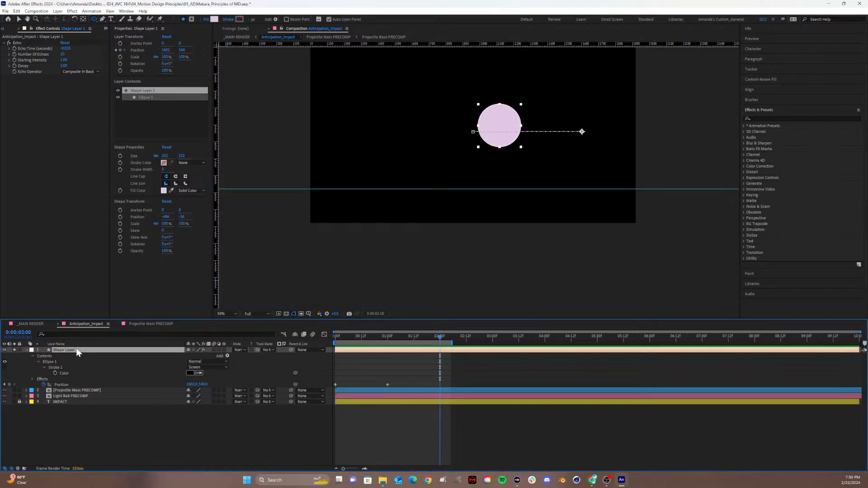
{"action": "key", "text": "Delete"}
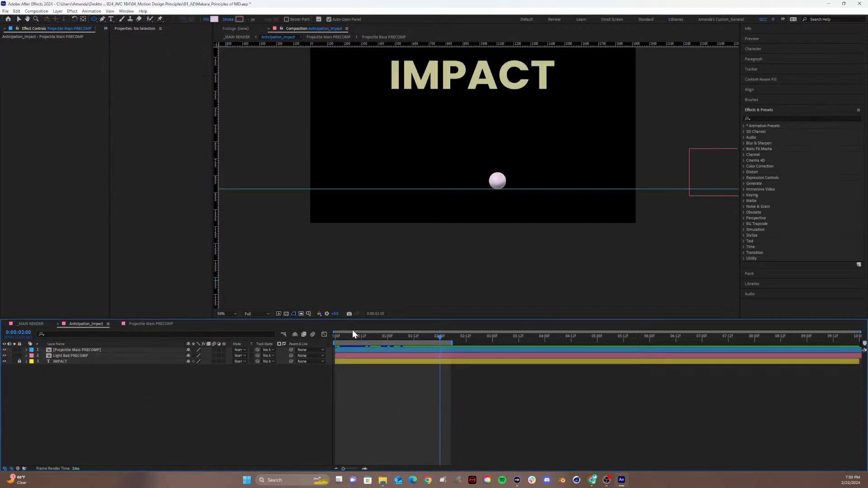
{"action": "left_click_drag", "start_coordinate": [350, 336], "coordinate": [292, 349]}
{"action": "key", "text": "space"}
{"action": "key", "text": "space"}
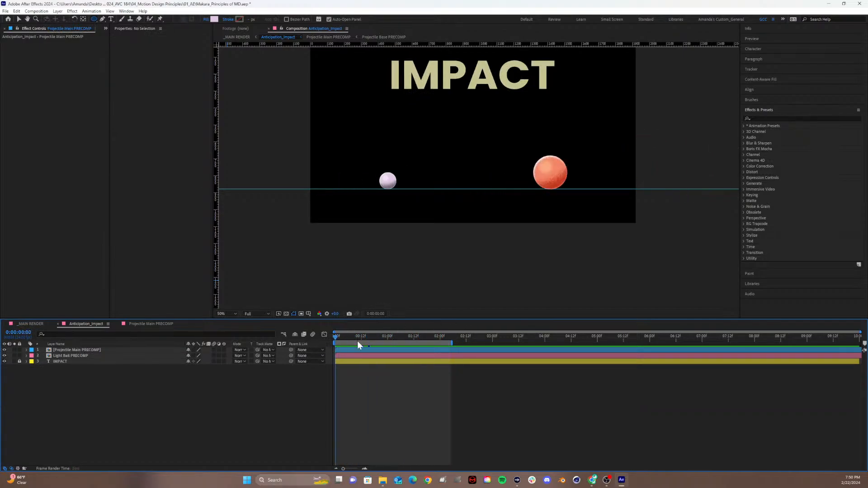
{"action": "key", "text": "space"}
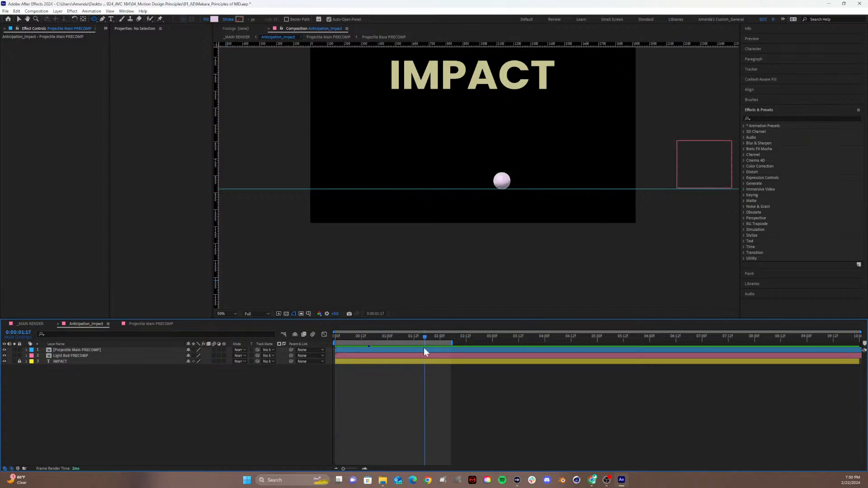
{"action": "key", "text": "space"}
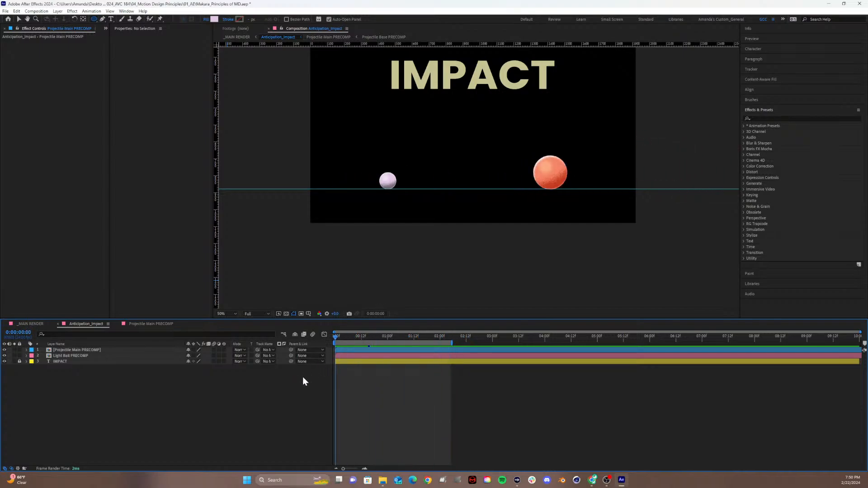
{"action": "key", "text": "space"}
{"action": "key", "text": "space"}
Show the Title/Action Safe guides over the whole composition frame.
{"action": "key", "text": "v"}
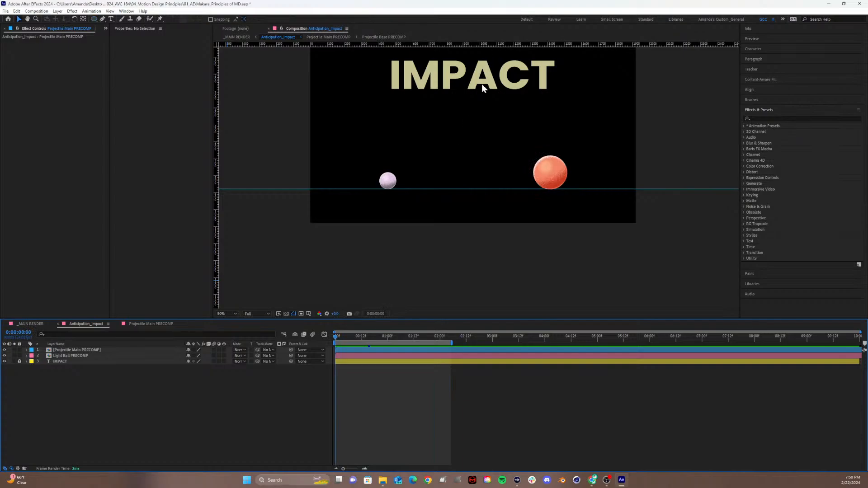
{"action": "scroll", "coordinate": [473, 141], "scroll_direction": "up", "scroll_amount": 3}
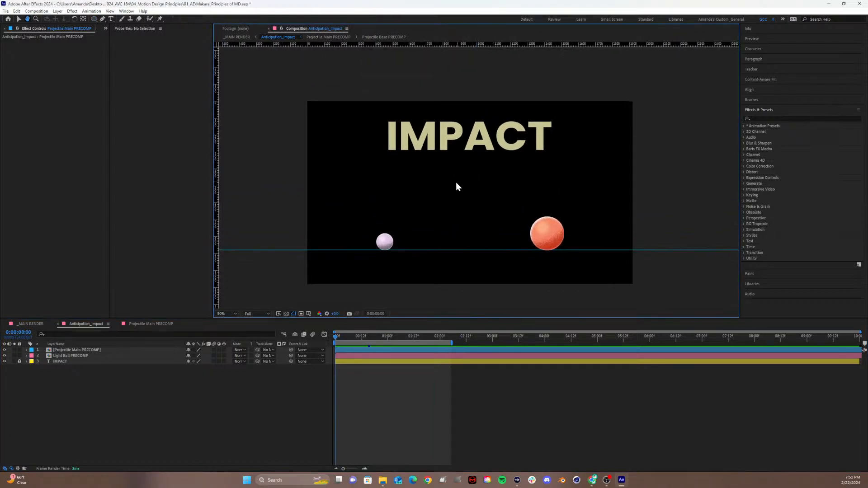
{"action": "left_click", "coordinate": [307, 314]}
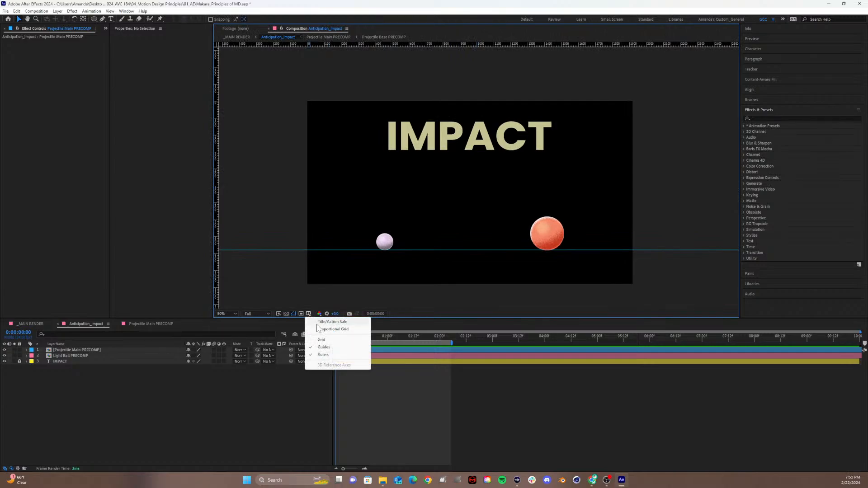
{"action": "left_click", "coordinate": [330, 321]}
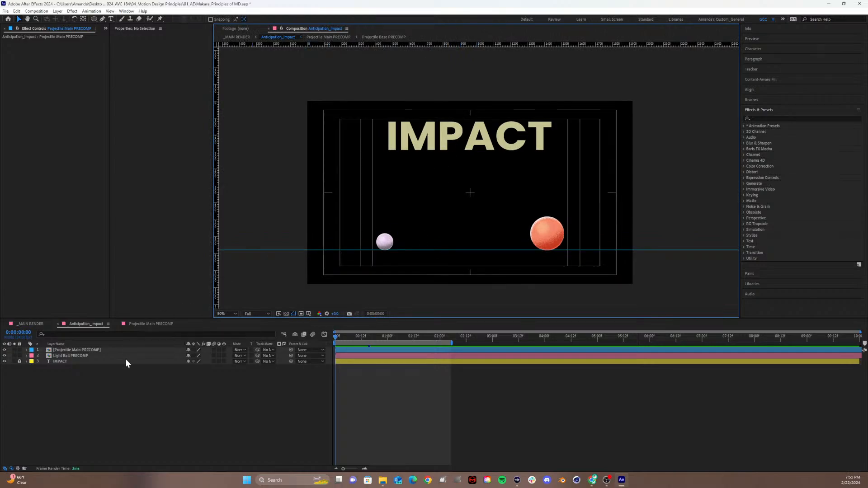
Unlock the IMPACT text layer and move the word straight down to just above the frame's centre.
{"action": "left_click", "coordinate": [19, 361]}
{"action": "left_click", "coordinate": [67, 362]}
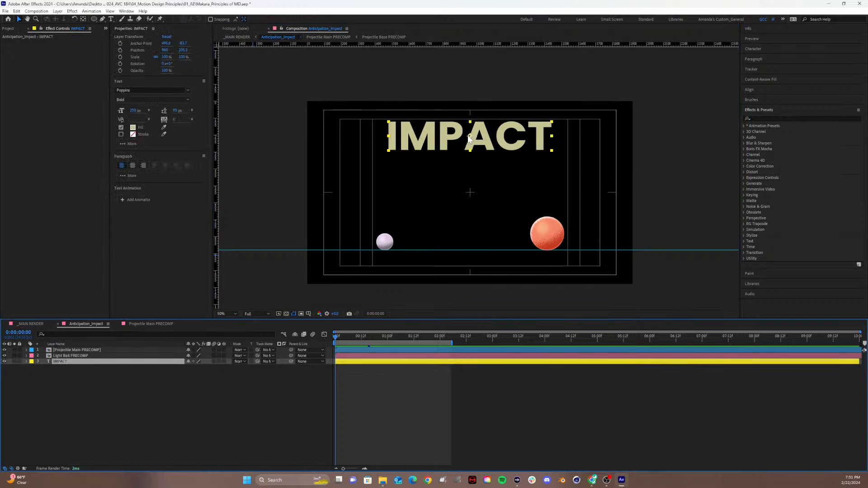
{"action": "left_click_drag", "start_coordinate": [470, 135], "coordinate": [471, 173]}
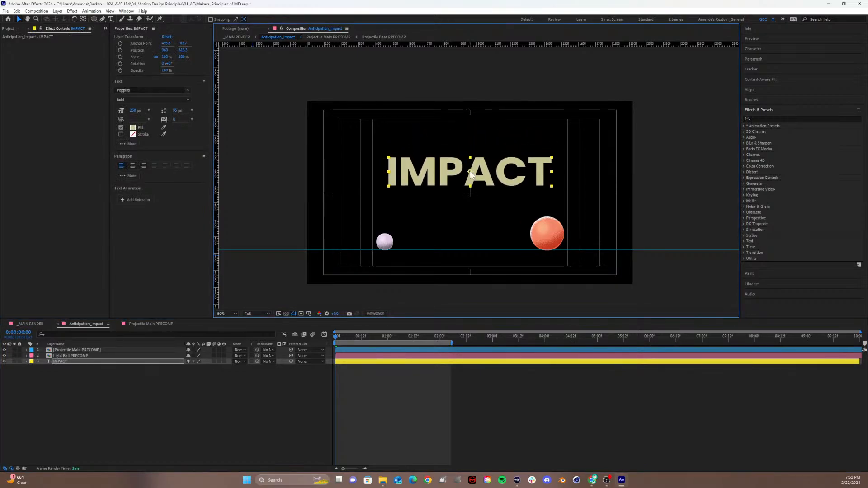
Duplicate the IMPACT text layer and change the copy's text to LIGHT.
{"action": "left_click", "coordinate": [68, 361]}
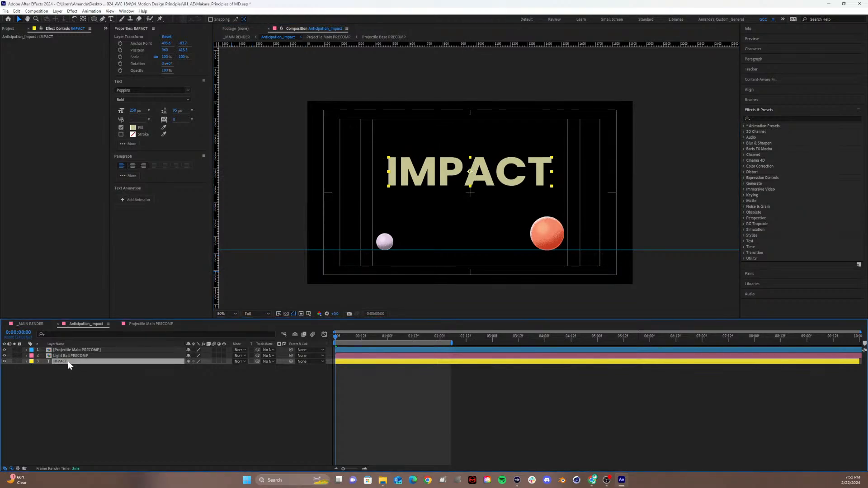
{"action": "key", "text": "ctrl+d"}
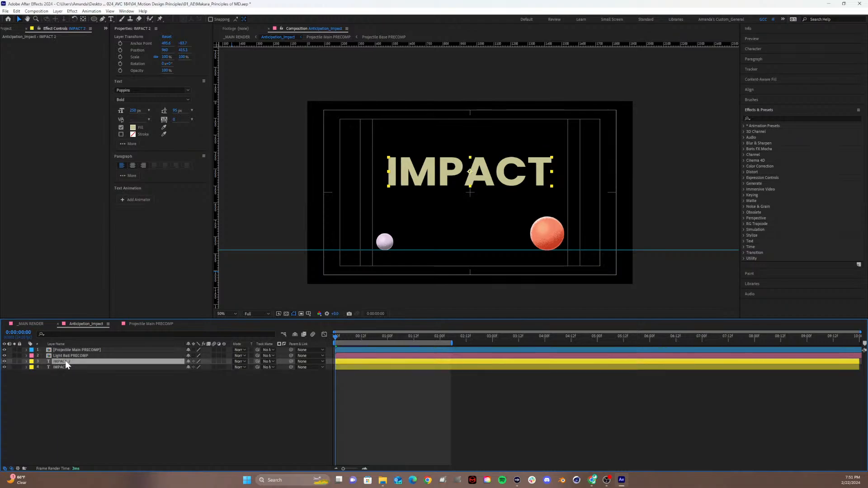
{"action": "double_click", "coordinate": [65, 360]}
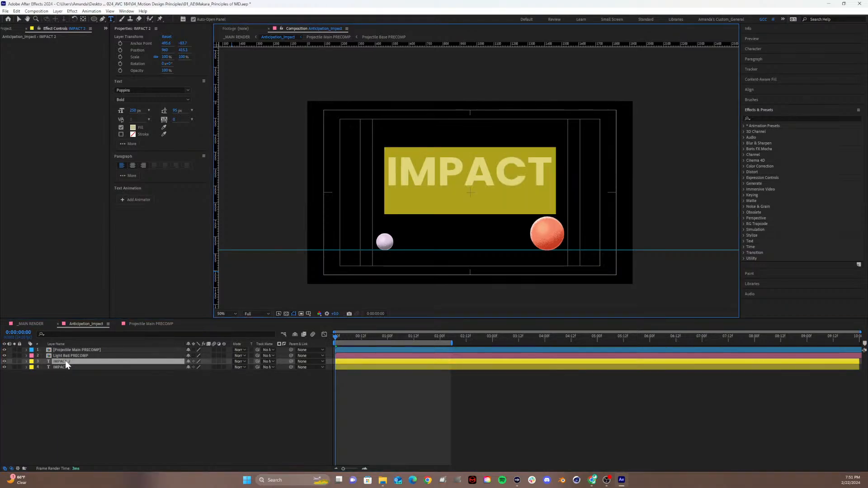
{"action": "type", "text": "L"}
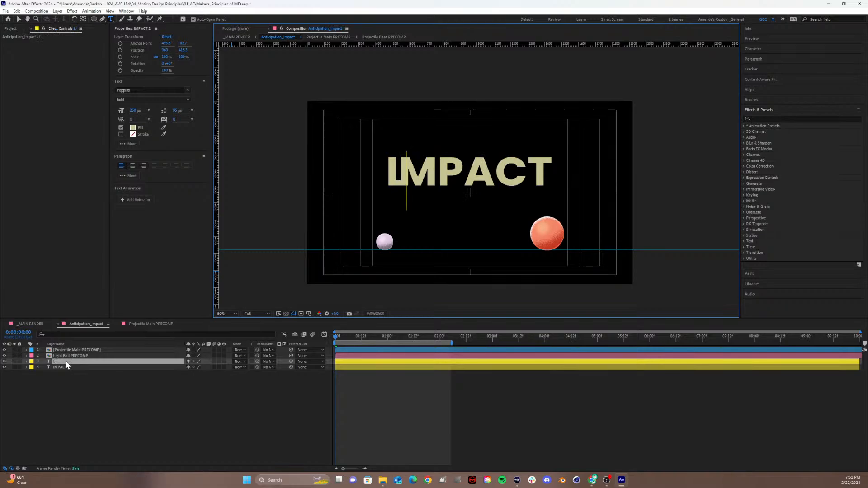
{"action": "type", "text": "IGHT"}
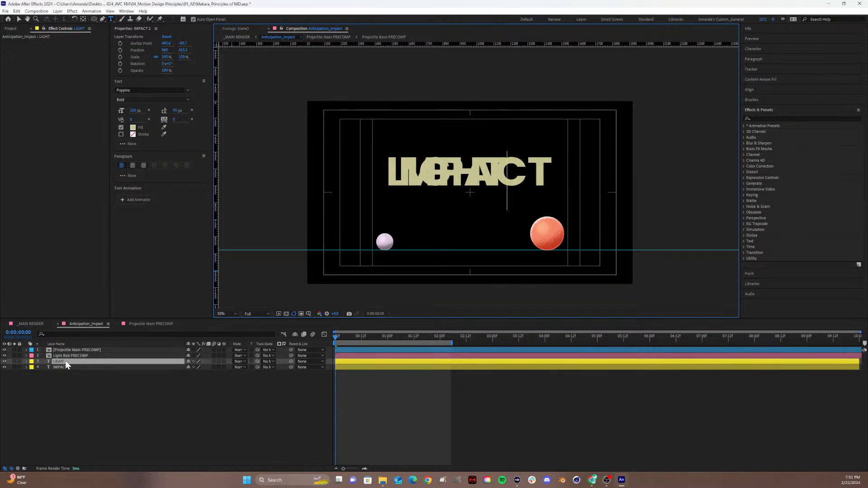
{"action": "left_click", "coordinate": [66, 386]}
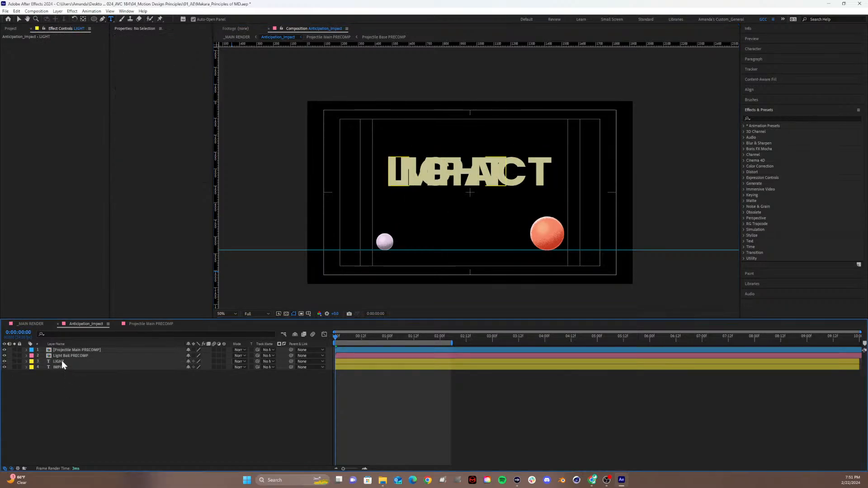
Centre the LIGHT layer's anchor point on its text and align the layer to the composition's horizontal centre.
{"action": "left_click", "coordinate": [61, 361]}
{"action": "left_click", "coordinate": [83, 20]}
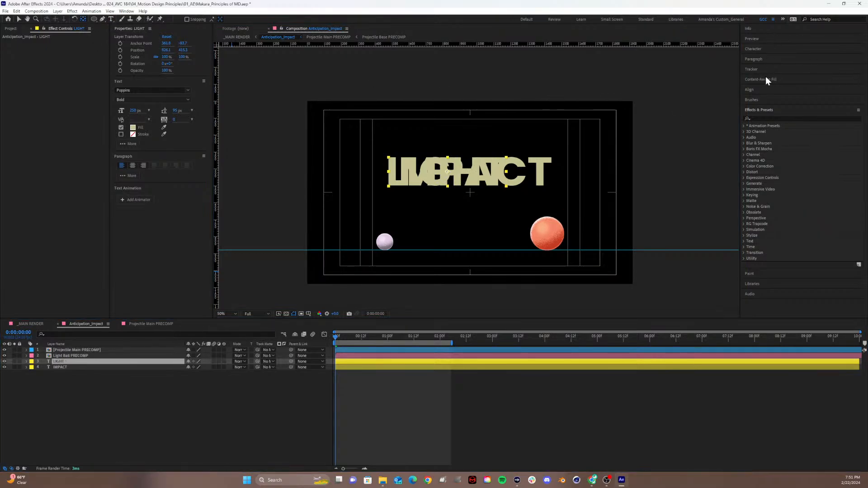
{"action": "left_click", "coordinate": [750, 90]}
{"action": "left_click", "coordinate": [758, 106]}
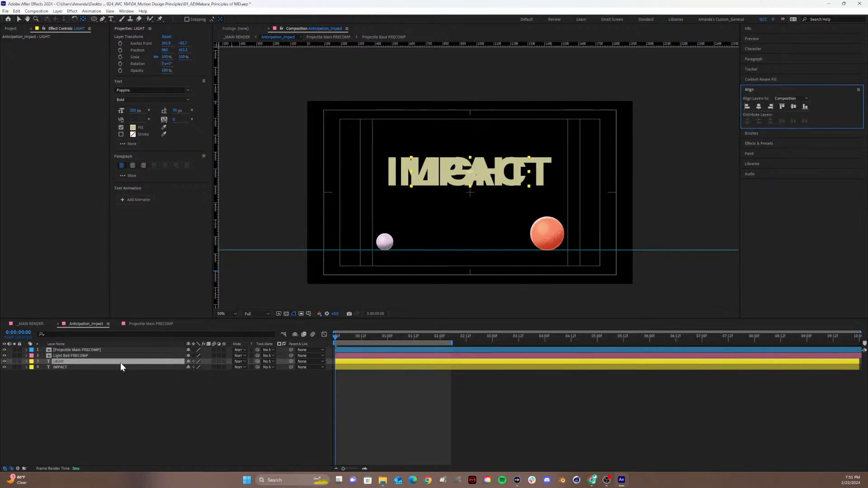
Raise the LIGHT layer's vertical position so the word sits directly above IMPACT, near the upper title-safe line.
{"action": "key", "text": "p"}
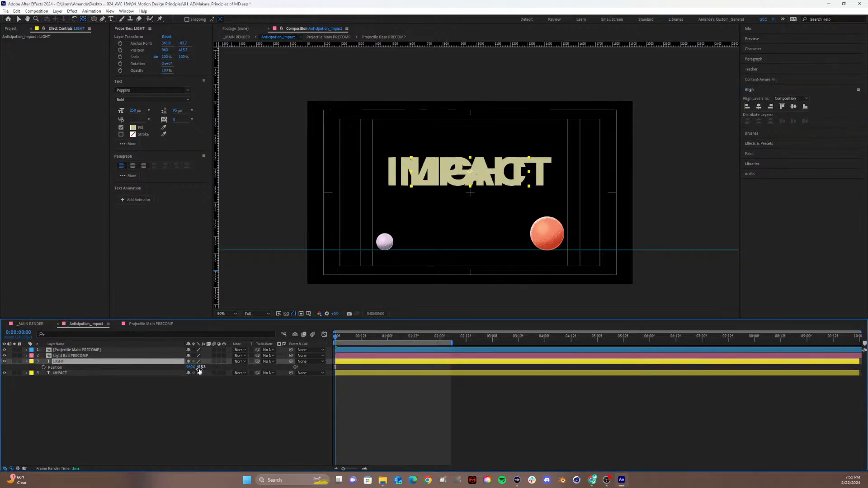
{"action": "left_click_drag", "start_coordinate": [206, 368], "coordinate": [117, 379]}
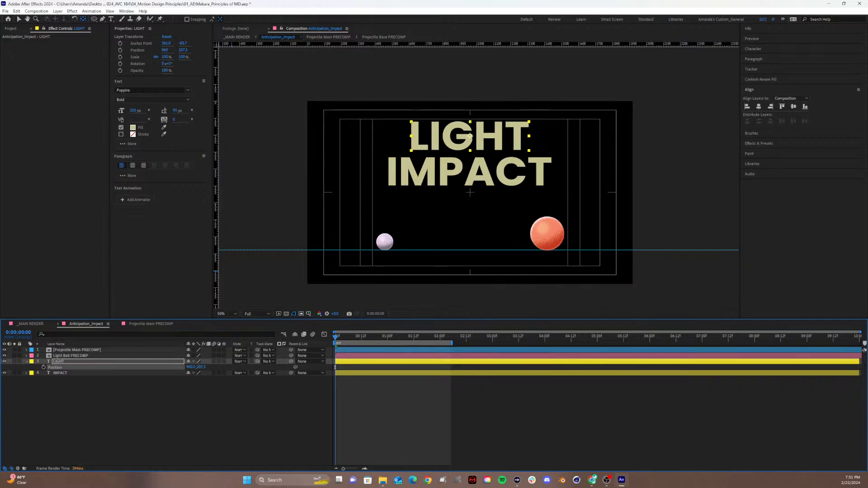
{"action": "left_click_drag", "start_coordinate": [340, 334], "coordinate": [226, 394]}
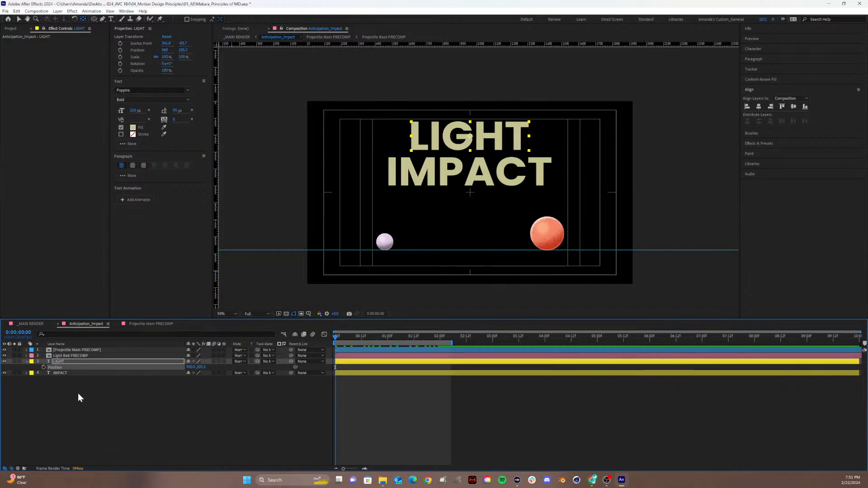
Rename the composition as Anticipation_Light Impact in its composition settings.
{"action": "key", "text": "ctrl+k"}
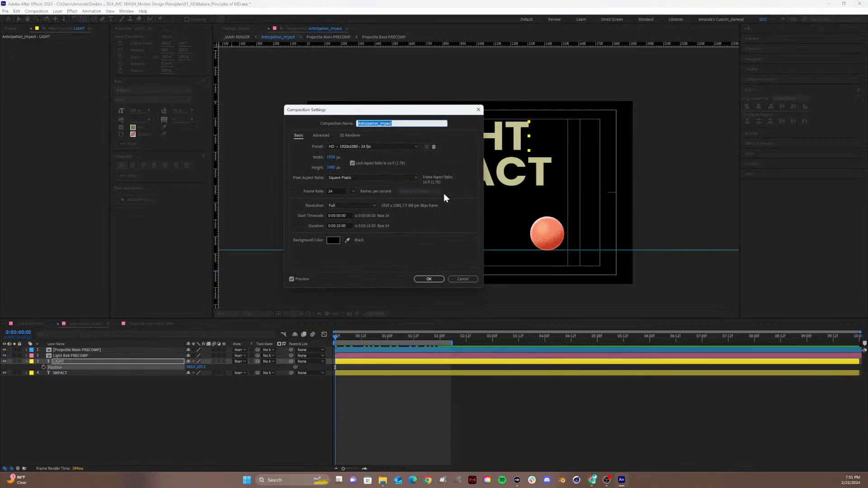
{"action": "left_click", "coordinate": [381, 123]}
{"action": "type", "text": "Light"}
{"action": "key", "text": "Return"}
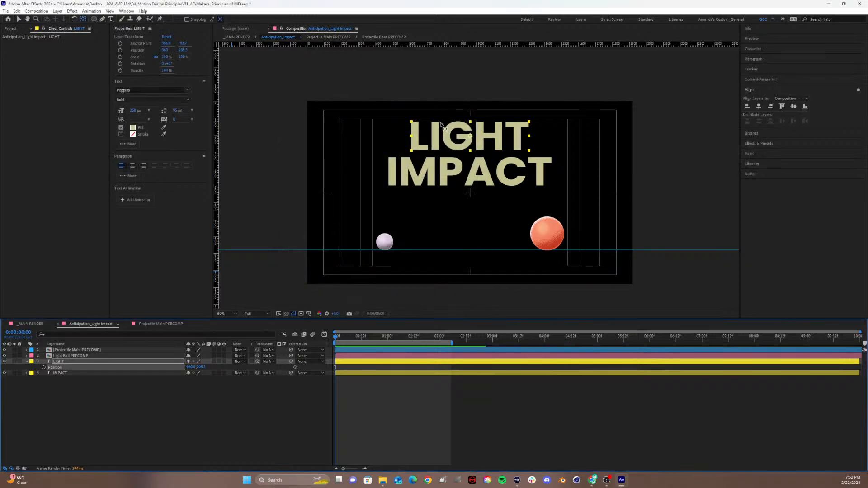
Collapse the Ball Comps folder in the project and duplicate the Anticipation_Light Impact composition.
{"action": "left_click", "coordinate": [8, 30]}
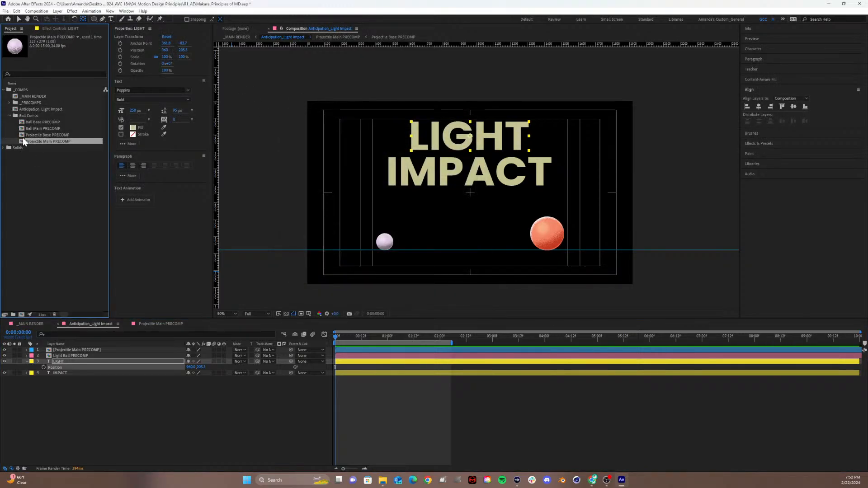
{"action": "left_click", "coordinate": [9, 116]}
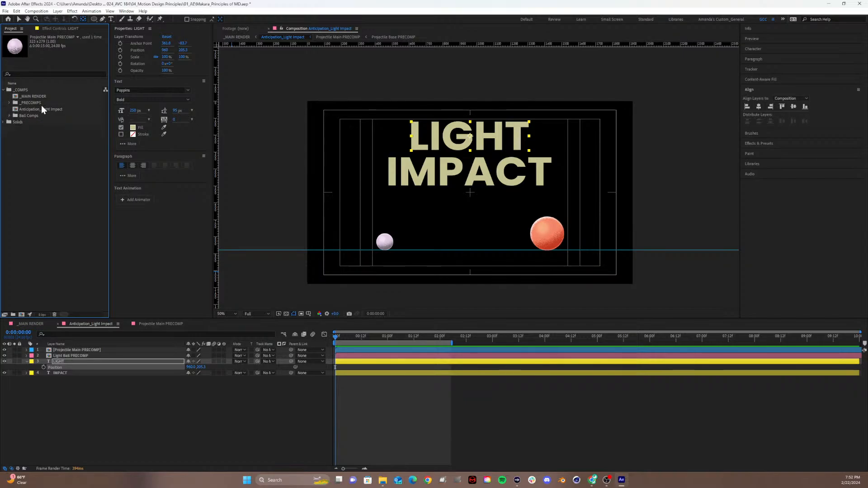
{"action": "left_click", "coordinate": [22, 109]}
{"action": "key", "text": "ctrl+d"}
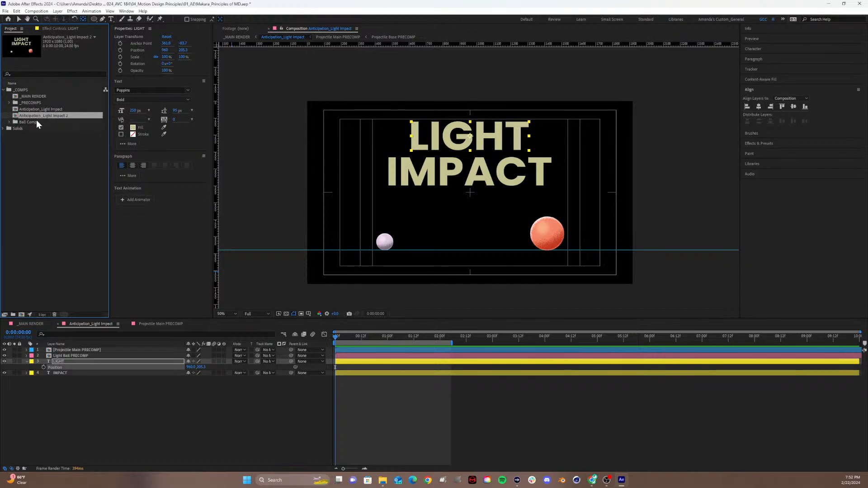
Rename the duplicated Light Impact composition as Anticipation_Heavy Impact in the project.
{"action": "key", "text": "Return"}
{"action": "left_click", "coordinate": [90, 116]}
{"action": "key", "text": "BackSpace"}
{"action": "key", "text": "BackSpace"}
{"action": "key", "text": "BackSpace"}
{"action": "key", "text": "BackSpace"}
{"action": "key", "text": "BackSpace"}
{"action": "key", "text": "BackSpace"}
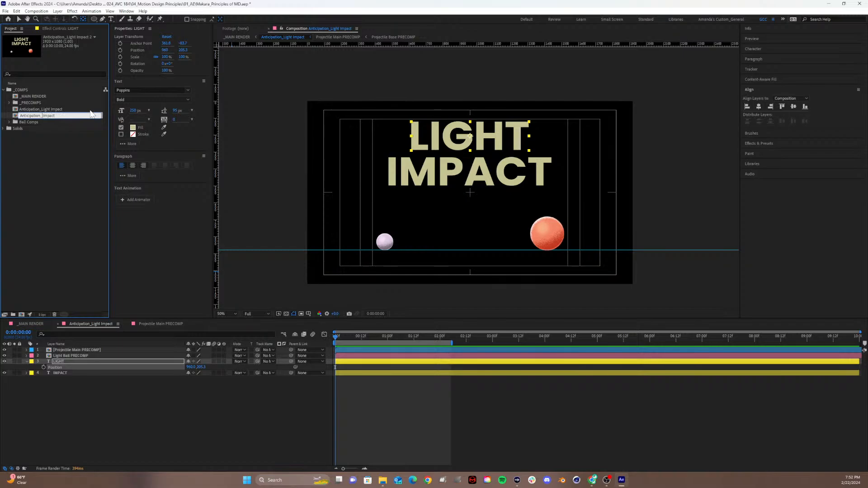
{"action": "type", "text": "Heavy"}
{"action": "key", "text": "Return"}
{"action": "left_click", "coordinate": [61, 128]}
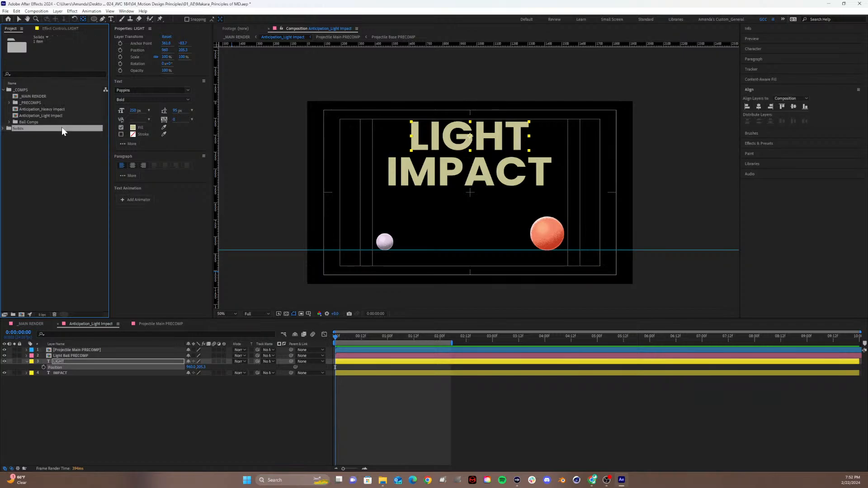
Open the Anticipation_Heavy Impact composition and close the Projectile Main PRECOMP timeline.
{"action": "left_click", "coordinate": [30, 107]}
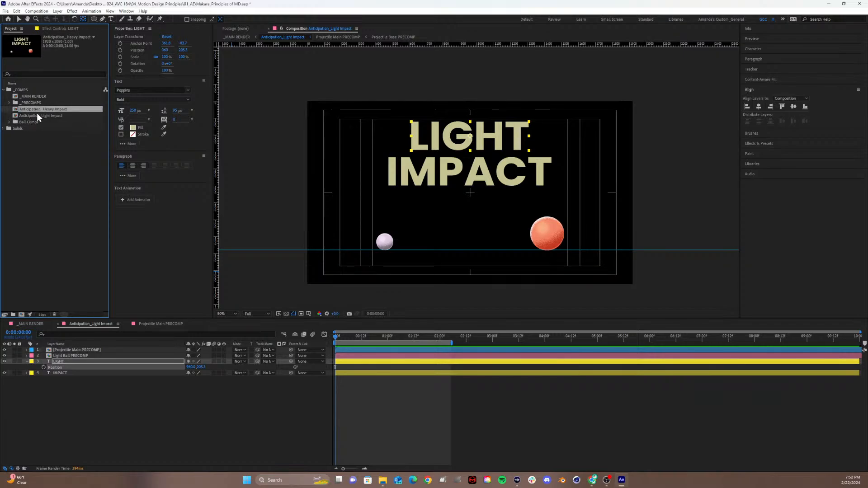
{"action": "double_click", "coordinate": [38, 109]}
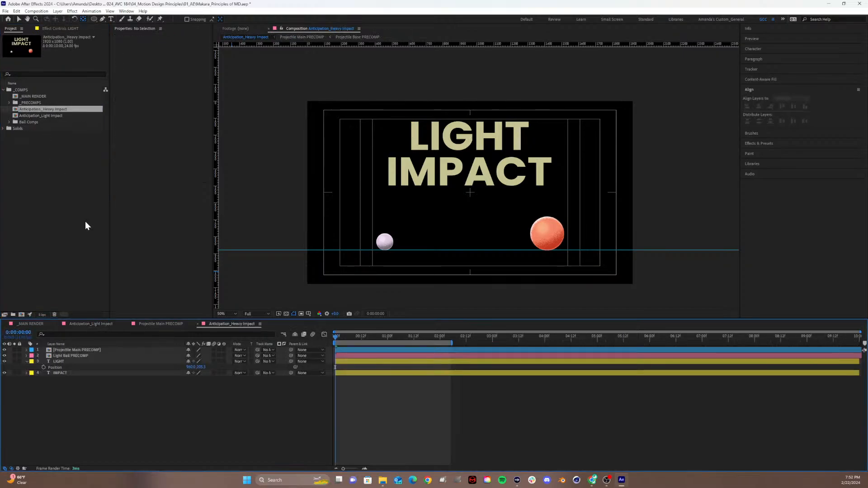
{"action": "left_click", "coordinate": [127, 324]}
{"action": "left_click", "coordinate": [127, 323]}
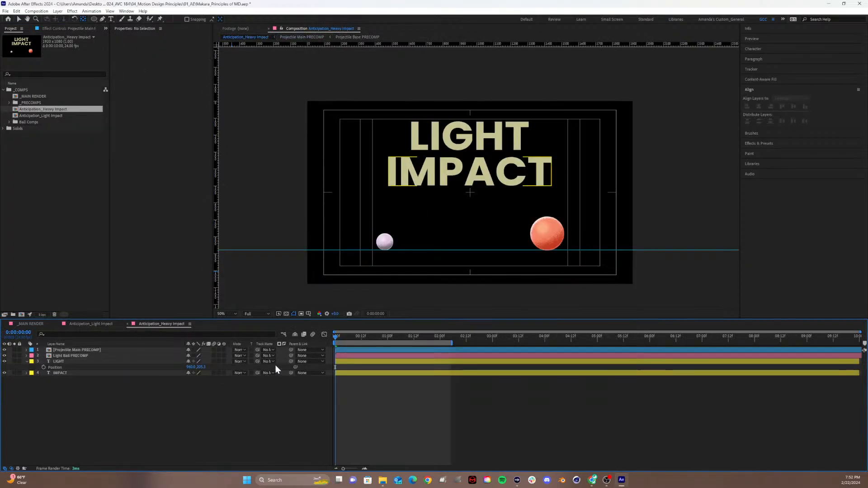
Delete all position keyframes from the Projectile Main PRECOMP and Light Ball PRECOMP layers.
{"action": "left_click_drag", "start_coordinate": [377, 336], "coordinate": [265, 354]}
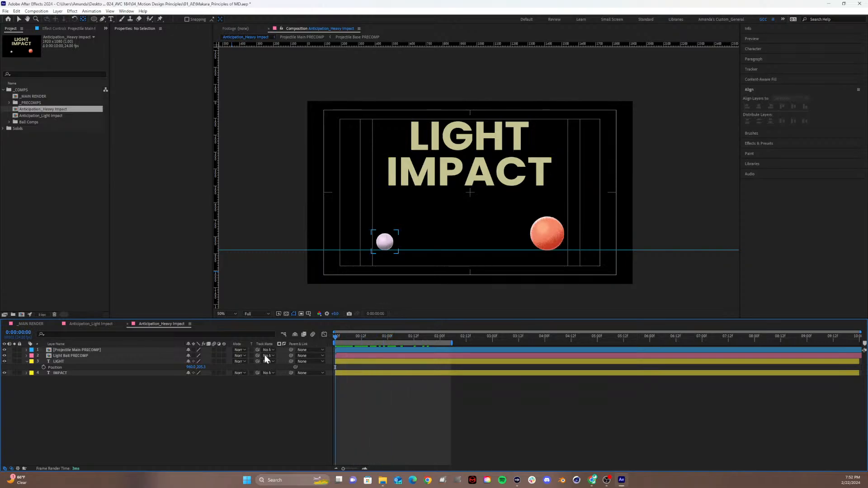
{"action": "left_click", "coordinate": [72, 351]}
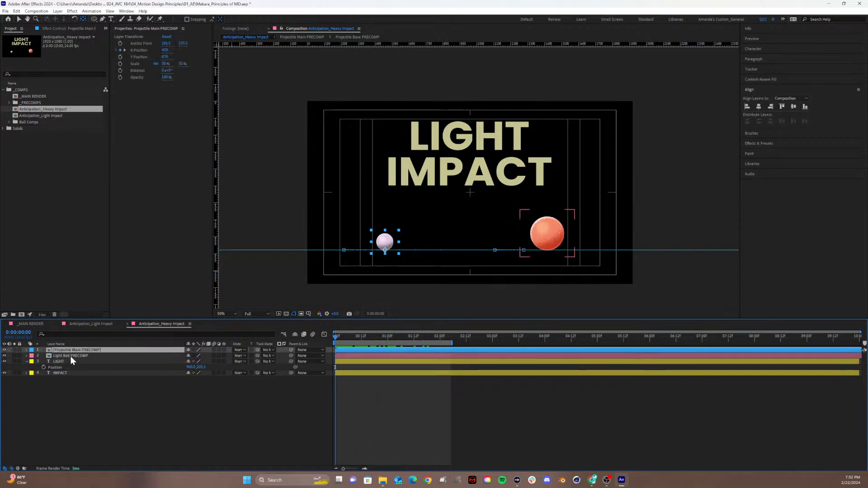
{"action": "left_click", "coordinate": [70, 356], "text": "shift"}
{"action": "key", "text": "u"}
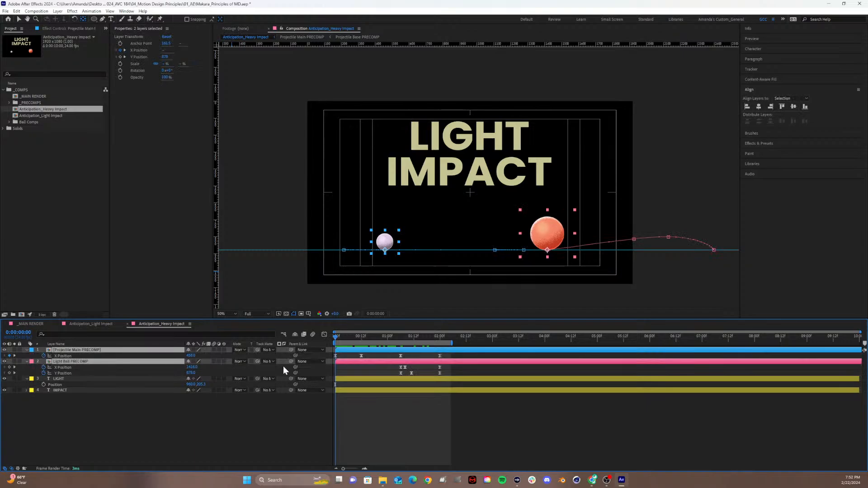
{"action": "left_click_drag", "start_coordinate": [451, 375], "coordinate": [306, 344]}
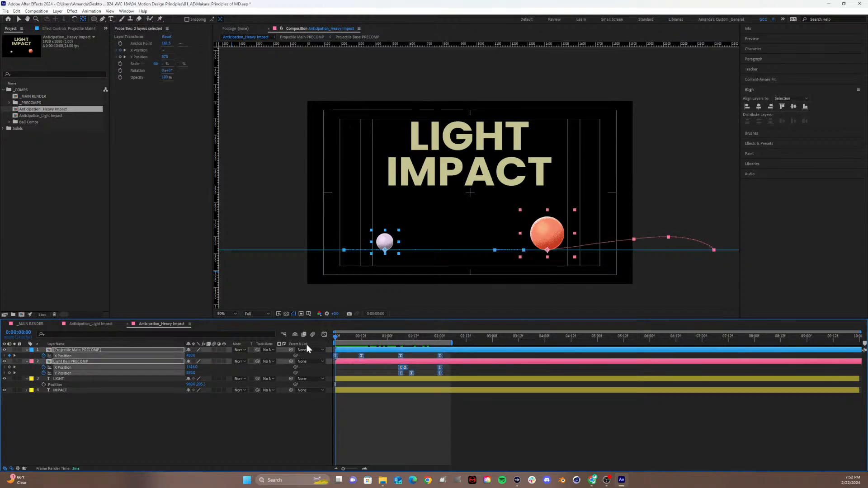
{"action": "key", "text": "Delete"}
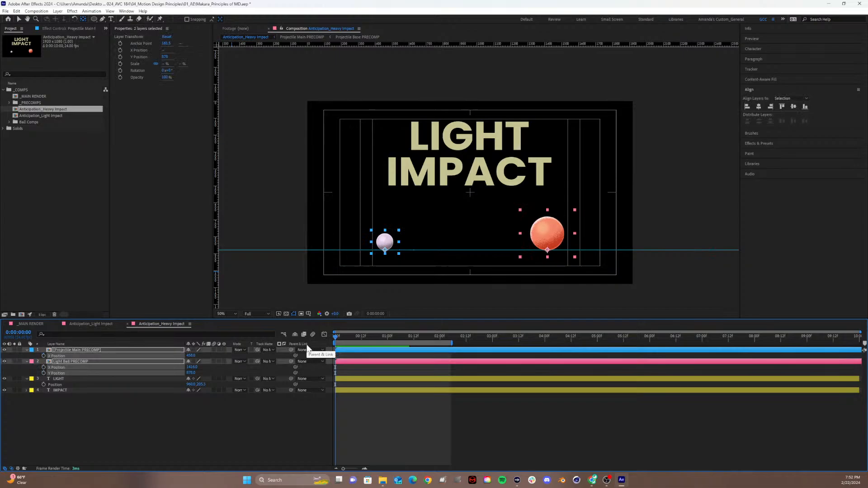
Change the LIGHT text layer's wording to HEAVY.
{"action": "double_click", "coordinate": [55, 379]}
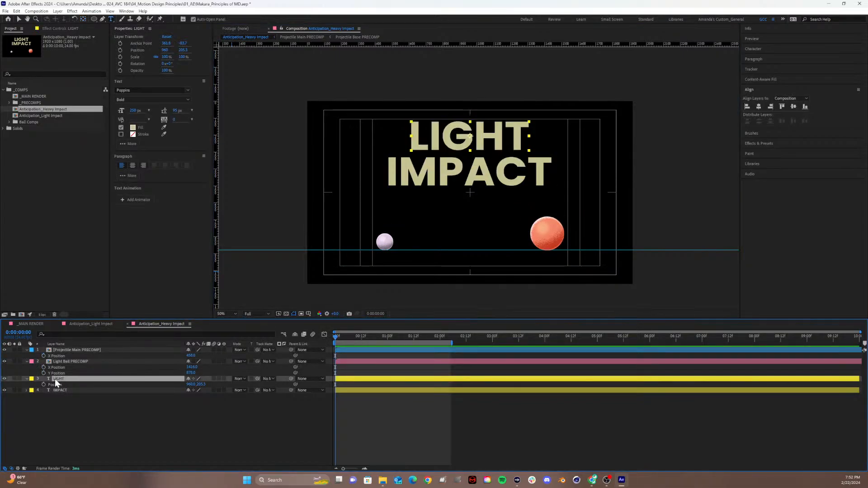
{"action": "type", "text": "HEACTY"}
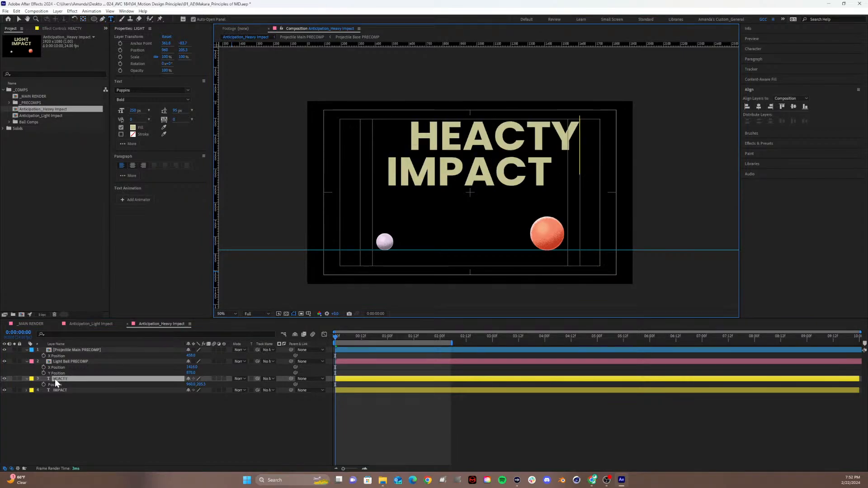
{"action": "key", "text": "BackSpace"}
{"action": "key", "text": "BackSpace"}
{"action": "key", "text": "BackSpace"}
{"action": "type", "text": "V"}
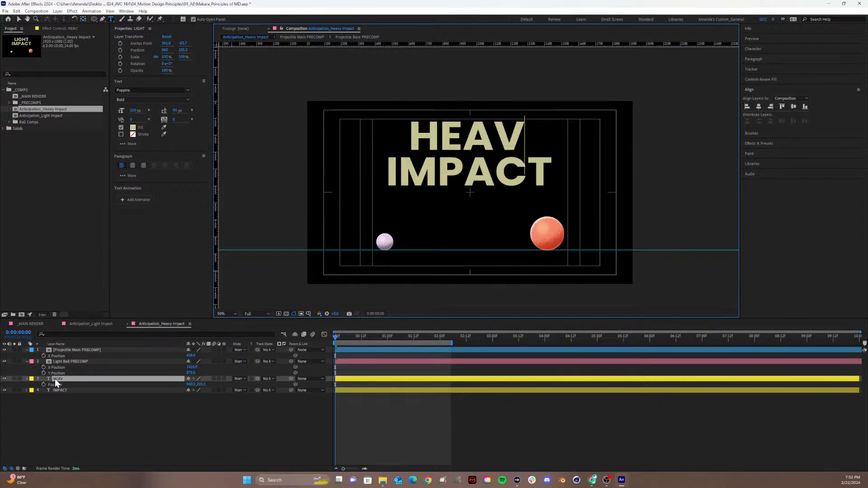
{"action": "type", "text": "Y"}
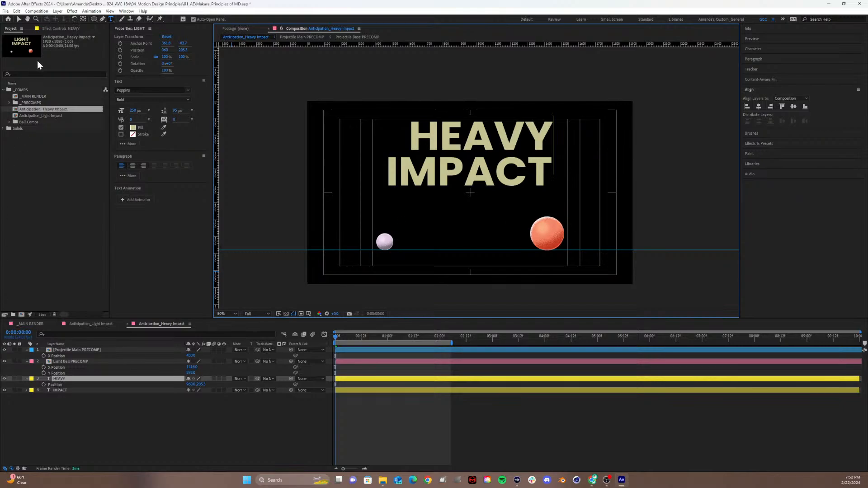
{"action": "left_click", "coordinate": [16, 10]}
{"action": "left_click", "coordinate": [17, 11]}
{"action": "left_click", "coordinate": [17, 18]}
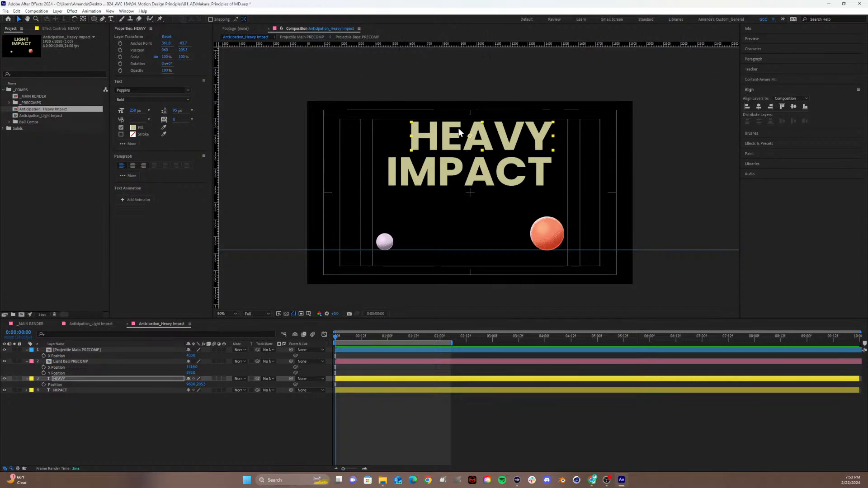
Centre the HEAVY layer's anchor point on its text and align the layer to the composition's horizontal centre.
{"action": "left_click", "coordinate": [83, 19]}
{"action": "key", "text": "ctrl+alt+Home"}
{"action": "left_click", "coordinate": [759, 107]}
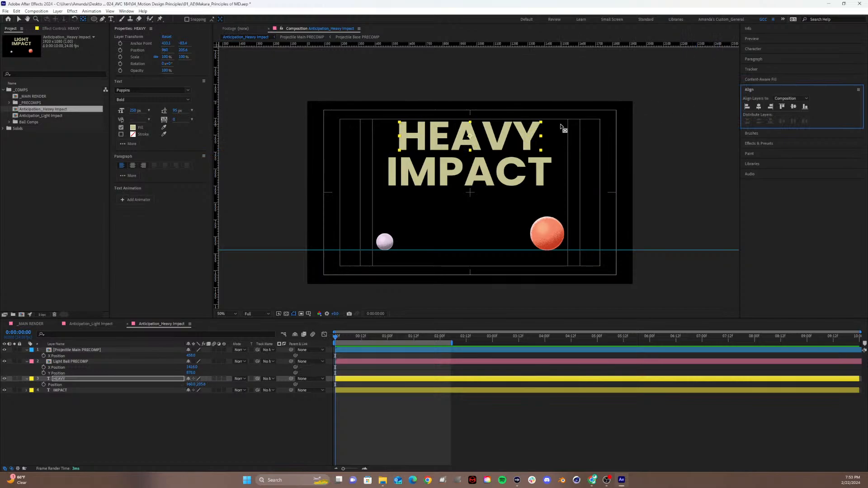
{"action": "left_click", "coordinate": [487, 108]}
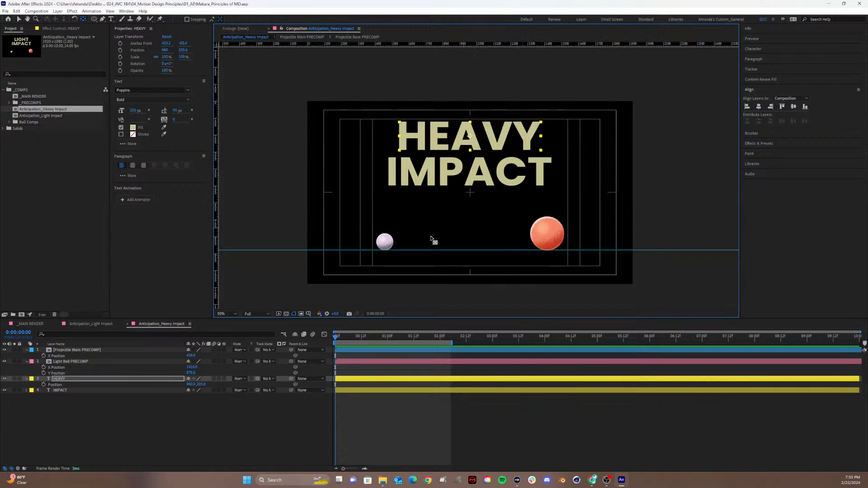
Reveal the Projectile Main PRECOMP layer's X and Y Position and move the small ball horizontally to where the orange ball sits.
{"action": "left_click", "coordinate": [74, 361]}
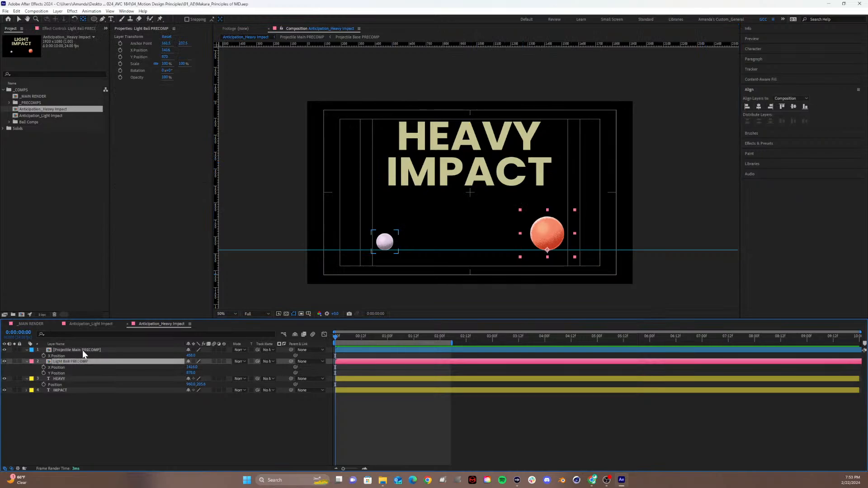
{"action": "left_click", "coordinate": [83, 350]}
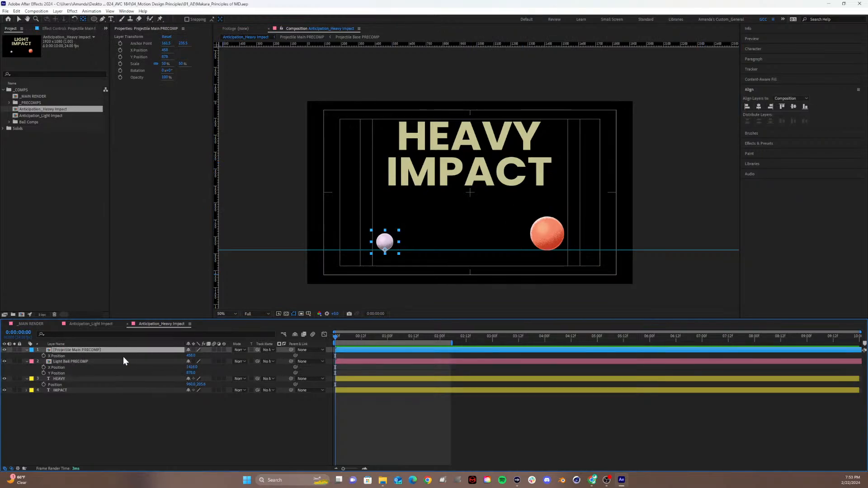
{"action": "key", "text": "u"}
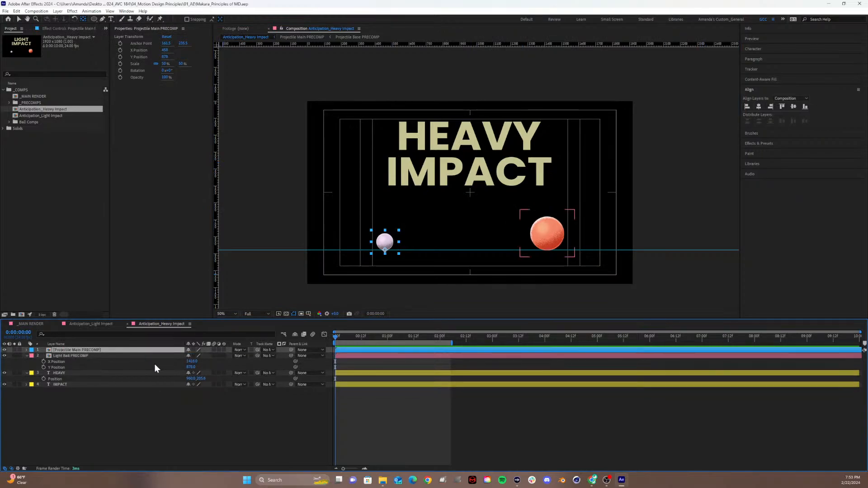
{"action": "key", "text": "u"}
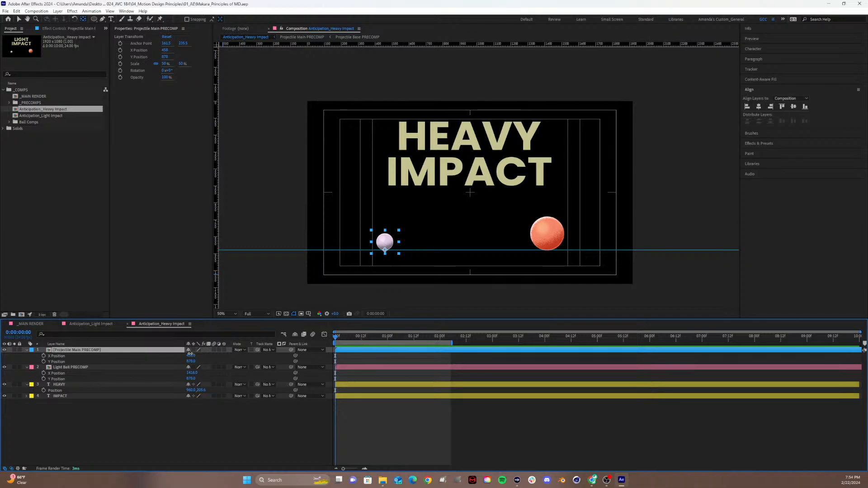
{"action": "left_click", "coordinate": [184, 410]}
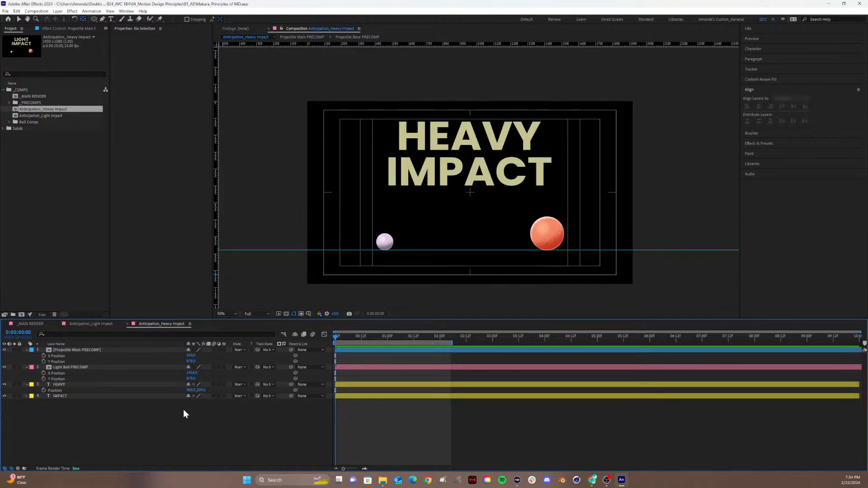
{"action": "left_click", "coordinate": [189, 355]}
{"action": "type", "text": "1155"}
{"action": "key", "text": "Return"}
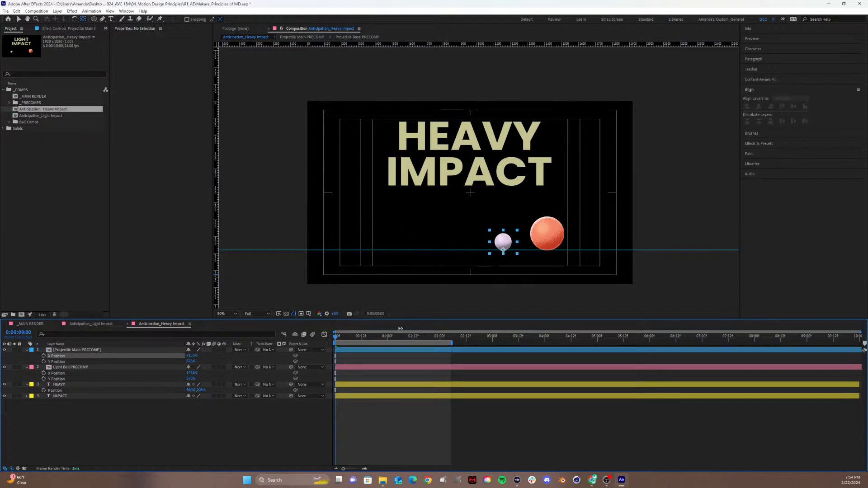
{"action": "left_click_drag", "start_coordinate": [400, 328], "coordinate": [487, 329]}
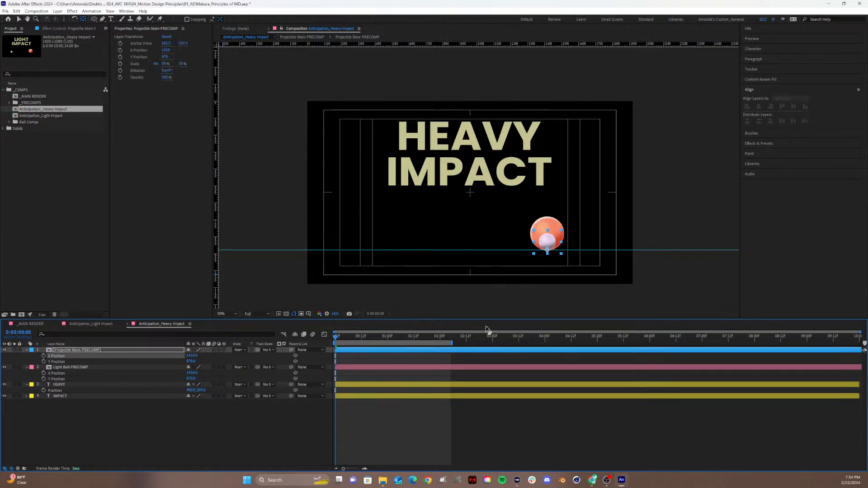
Move the Light Ball PRECOMP layer off-screen past the frame's left edge by setting its X Position to -200.
{"action": "left_click", "coordinate": [190, 372]}
{"action": "type", "text": "1146"}
{"action": "key", "text": "Return"}
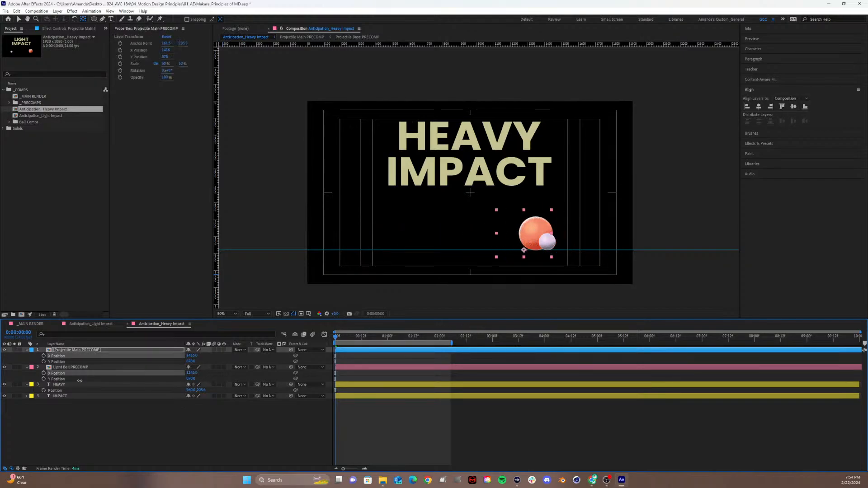
{"action": "left_click_drag", "start_coordinate": [80, 381], "coordinate": [3, 382]}
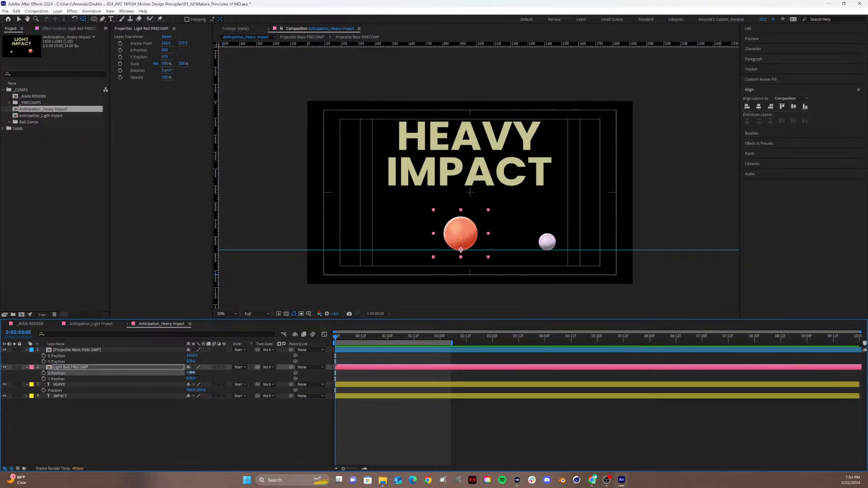
{"action": "left_click_drag", "start_coordinate": [192, 372], "coordinate": [1, 371]}
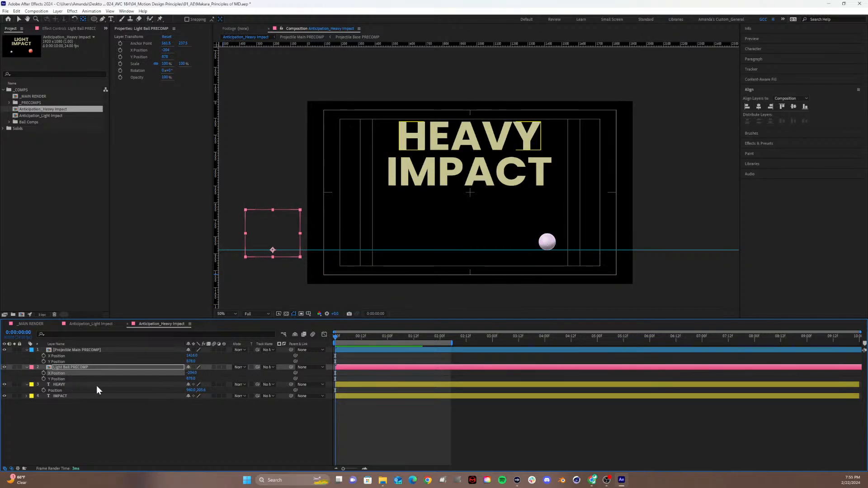
{"action": "left_click", "coordinate": [192, 373]}
{"action": "type", "text": "-200"}
{"action": "key", "text": "Return"}
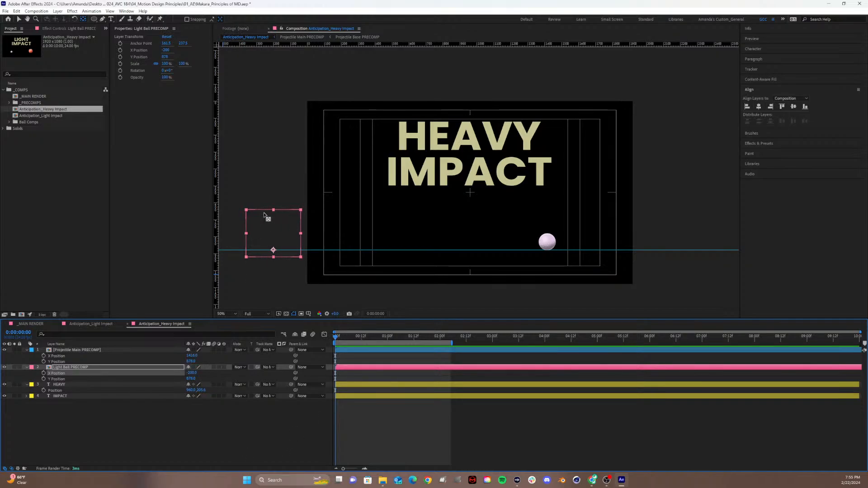
Rename the Light Ball PRECOMP layer as Heavy Ball PRECOMP in the timeline.
{"action": "left_click", "coordinate": [76, 368]}
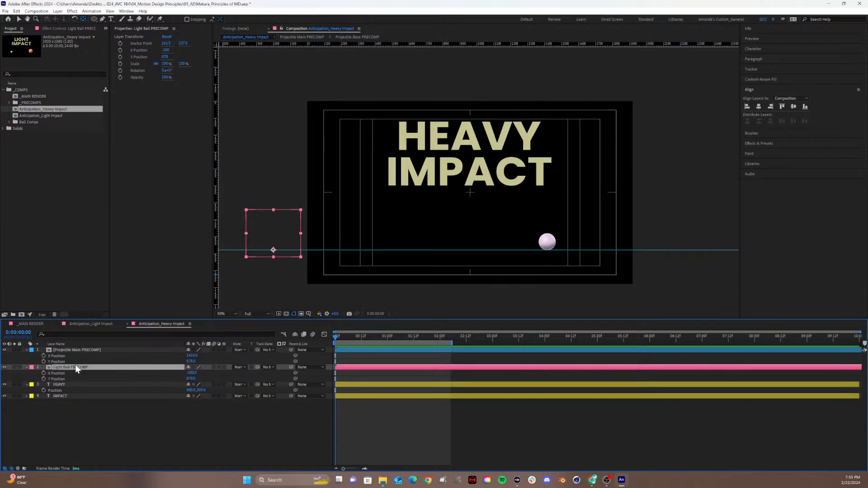
{"action": "key", "text": "Return"}
{"action": "left_click", "coordinate": [57, 367]}
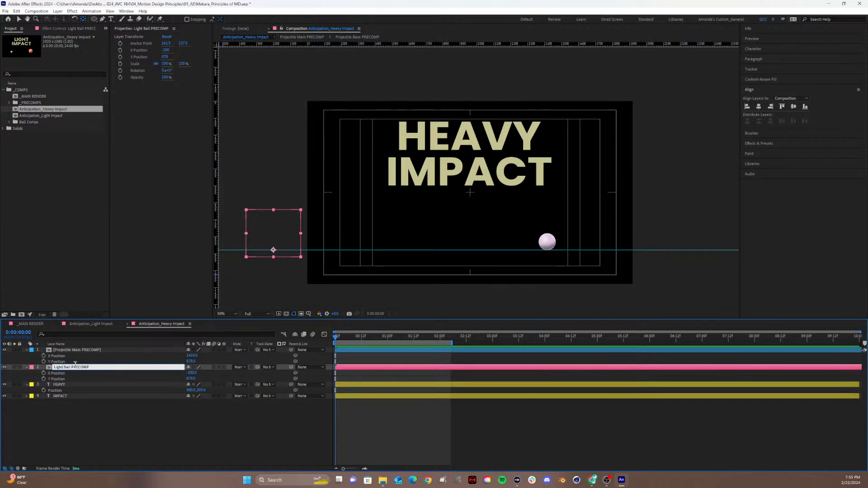
{"action": "key", "text": "BackSpace"}
{"action": "key", "text": "BackSpace"}
{"action": "key", "text": "BackSpace"}
{"action": "key", "text": "BackSpace"}
{"action": "key", "text": "BackSpace"}
{"action": "key", "text": "BackSpace"}
{"action": "type", "text": "Hea"}
{"action": "type", "text": "v"}
{"action": "type", "text": "v"}
{"action": "type", "text": "y"}
{"action": "left_click", "coordinate": [108, 433]}
{"action": "left_click", "coordinate": [62, 367]}
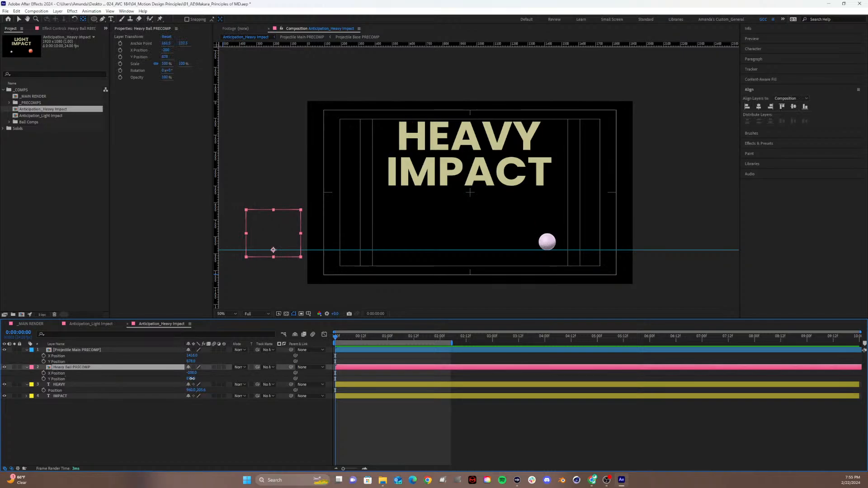
Raise the Heavy Ball PRECOMP layer above the blue floor guide, to a Y Position of about 755.
{"action": "left_click_drag", "start_coordinate": [191, 378], "coordinate": [185, 377]}
{"action": "key", "text": "ctrl+z"}
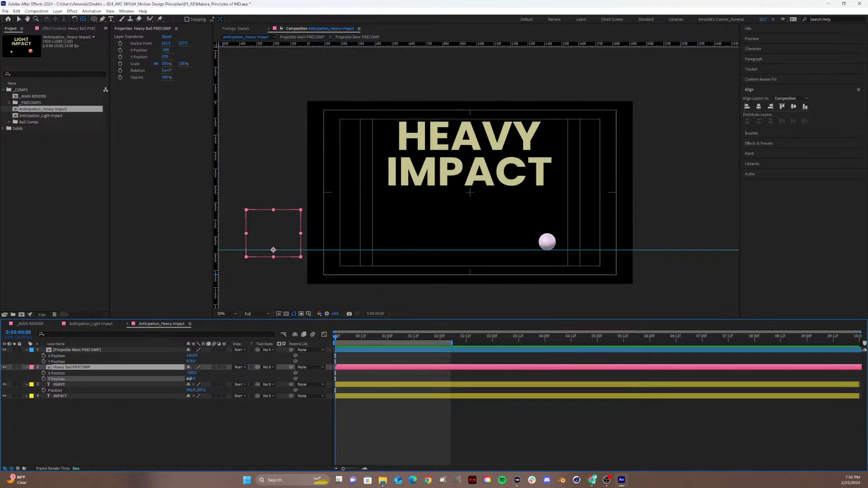
{"action": "left_click_drag", "start_coordinate": [190, 379], "coordinate": [141, 368]}
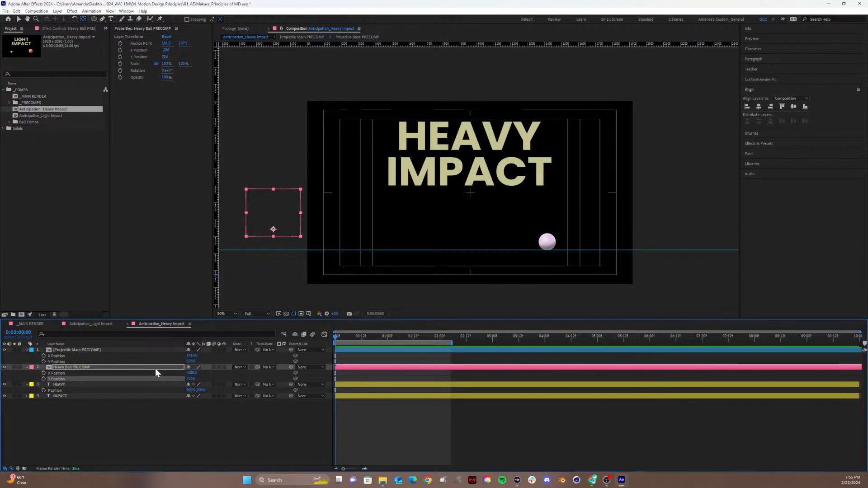
Set Heavy Ball PRECOMP's Y Position to 878 and keyframe its X Position from the first frame to about 491 at 0:00:00:12.
{"action": "left_click", "coordinate": [44, 373]}
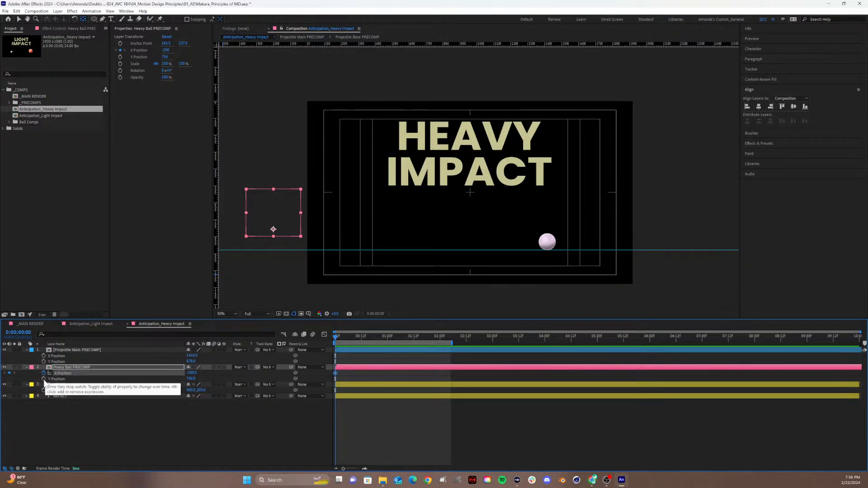
{"action": "left_click", "coordinate": [191, 378]}
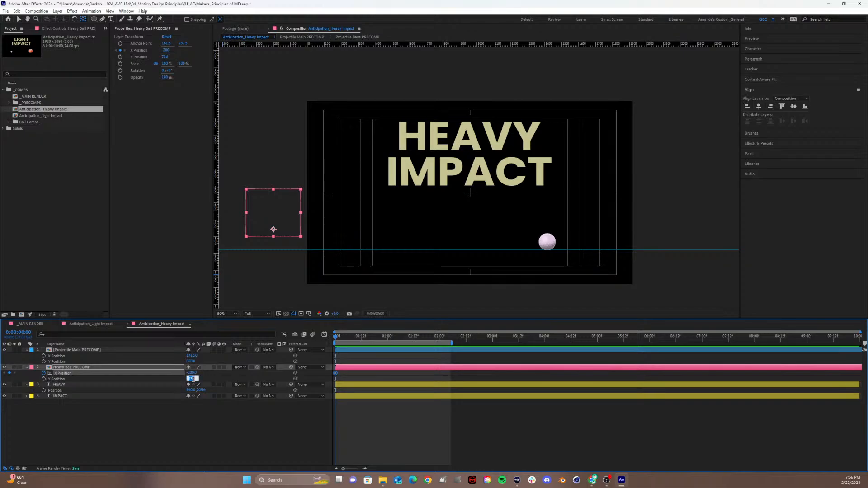
{"action": "type", "text": "878"}
{"action": "key", "text": "Return"}
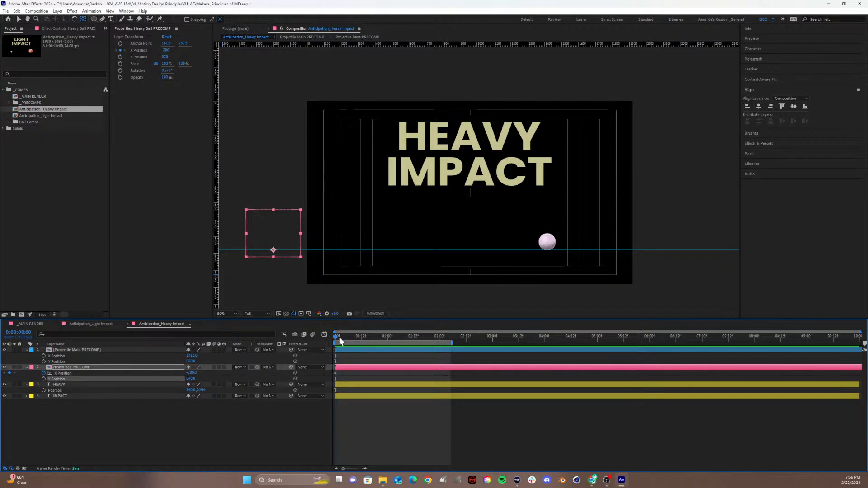
{"action": "left_click_drag", "start_coordinate": [338, 338], "coordinate": [362, 344]}
{"action": "left_click_drag", "start_coordinate": [191, 373], "coordinate": [410, 356]}
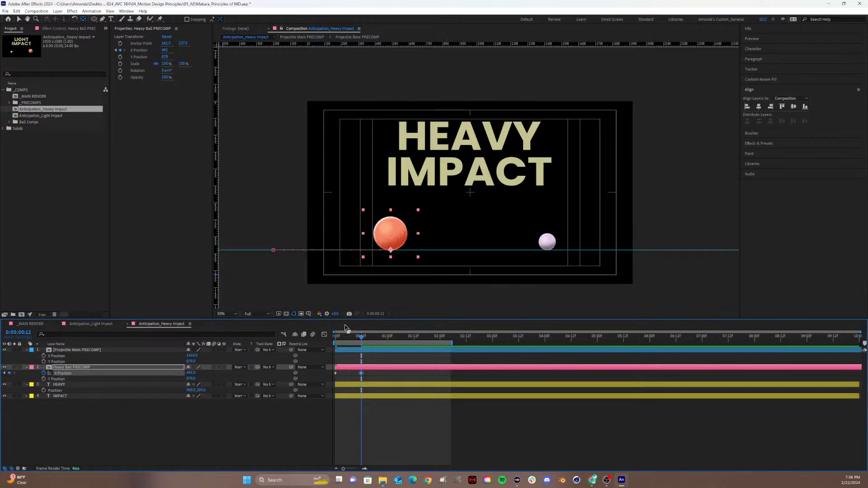
Keyframe Heavy Ball PRECOMP's Y Position from about 737 at the first frame down to the floor guide at 0:00:00:12.
{"action": "left_click_drag", "start_coordinate": [359, 337], "coordinate": [311, 346]}
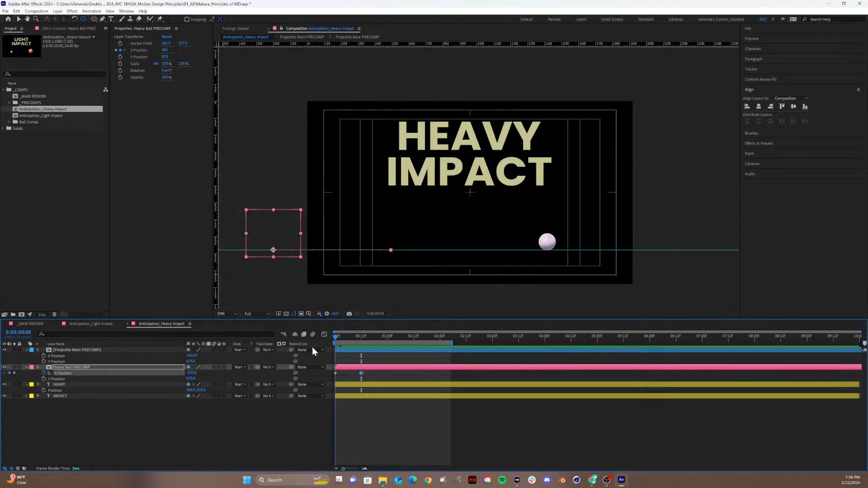
{"action": "left_click", "coordinate": [44, 379]}
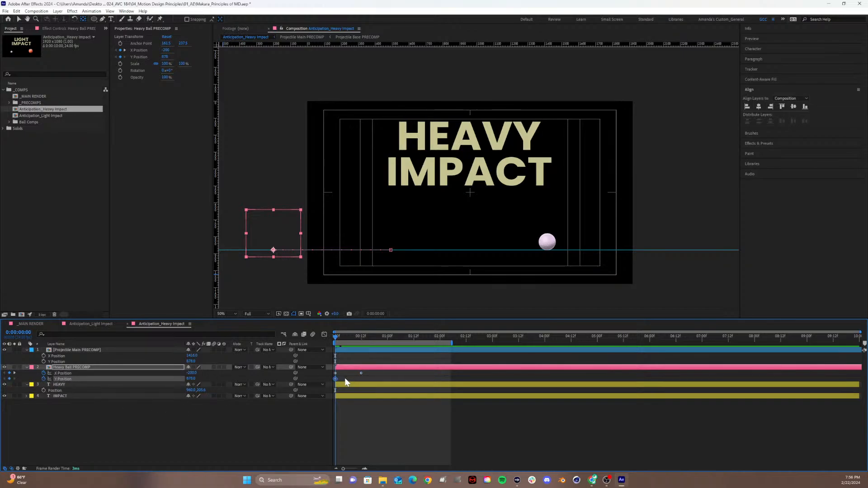
{"action": "left_click_drag", "start_coordinate": [335, 379], "coordinate": [362, 379]}
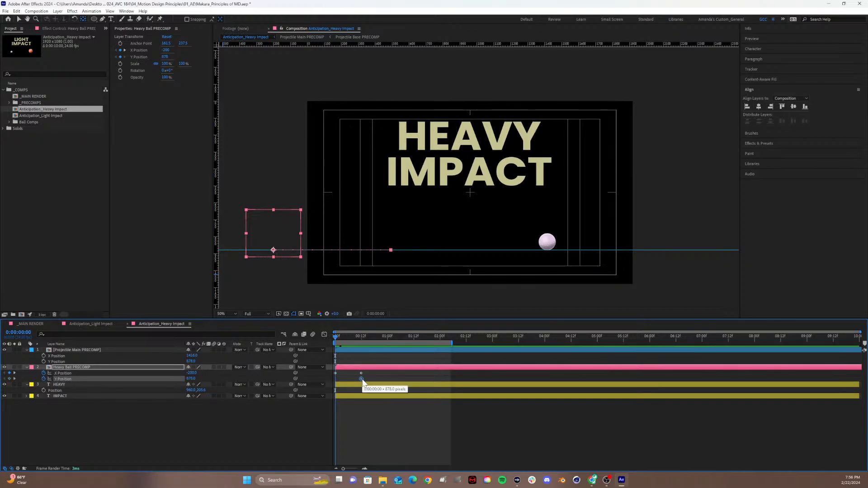
{"action": "left_click", "coordinate": [360, 339]}
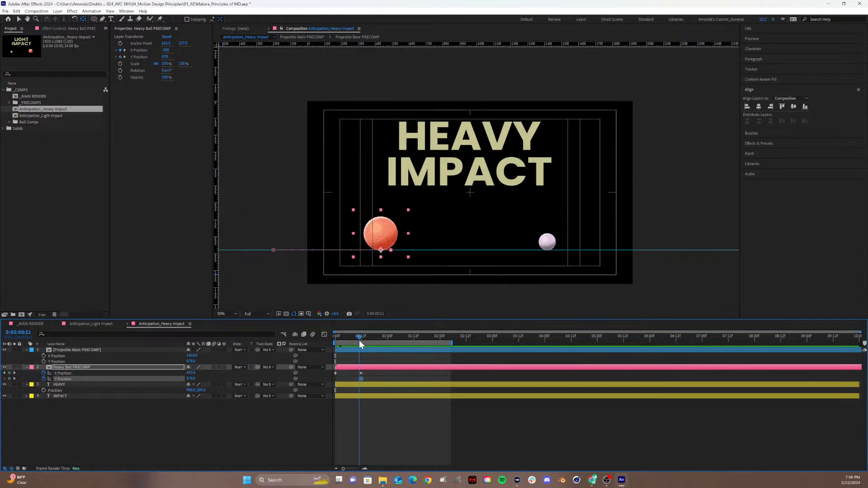
{"action": "left_click_drag", "start_coordinate": [360, 341], "coordinate": [325, 345]}
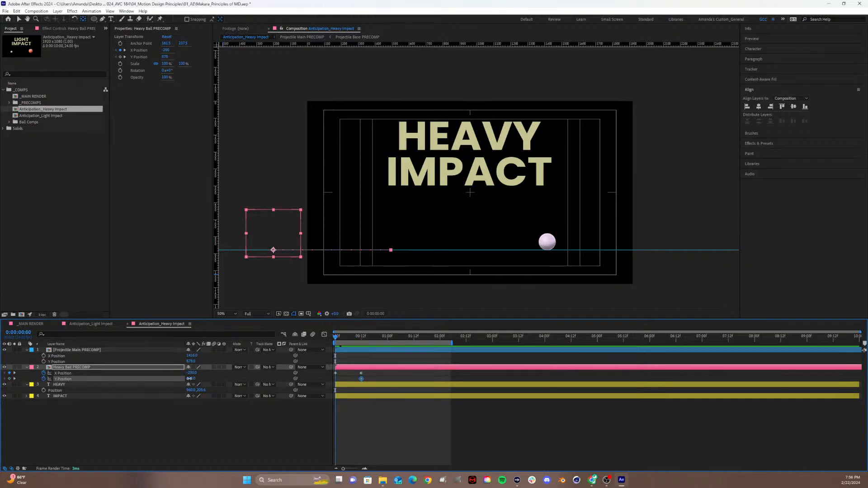
{"action": "left_click_drag", "start_coordinate": [191, 378], "coordinate": [144, 382]}
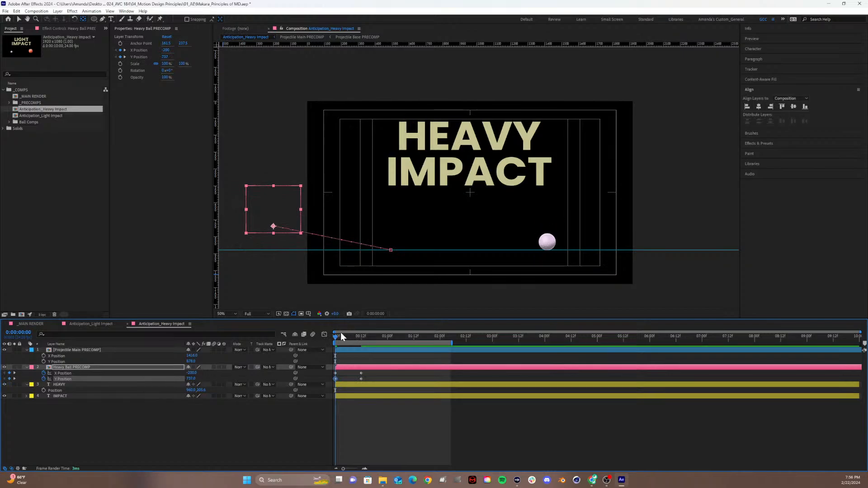
At 0:00:00:12, shorten the ball's horizontal travel by setting Heavy Ball PRECOMP's X Position to about 242.
{"action": "left_click_drag", "start_coordinate": [341, 334], "coordinate": [360, 338]}
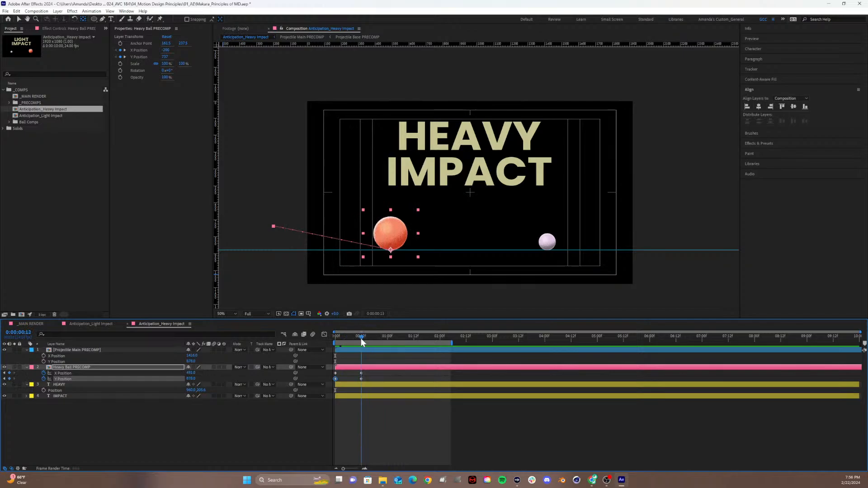
{"action": "key", "text": "Page_Up"}
{"action": "left_click_drag", "start_coordinate": [191, 373], "coordinate": [114, 383]}
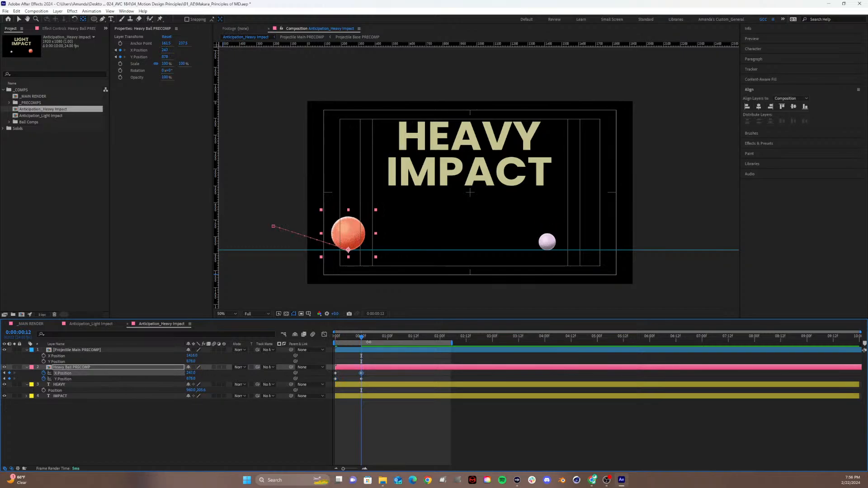
Add a small bounce at 0:00:01:00 by keyframing Heavy Ball PRECOMP at about X 339 and Y 851.
{"action": "mouse_move", "coordinate": [362, 338]}
{"action": "left_mouse_down"}
{"action": "mouse_move", "coordinate": [400, 338]}
{"action": "mouse_move", "coordinate": [363, 346]}
{"action": "left_mouse_up"}
{"action": "left_click_drag", "start_coordinate": [362, 338], "coordinate": [388, 344]}
{"action": "left_click_drag", "start_coordinate": [191, 376], "coordinate": [231, 383]}
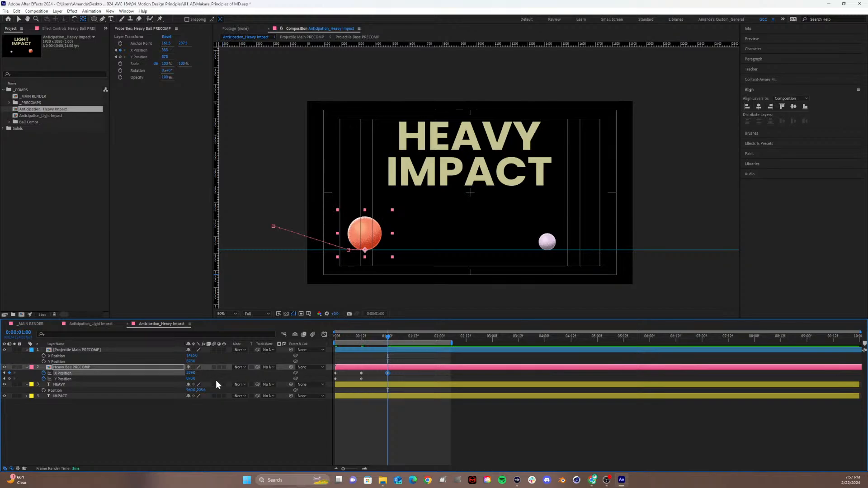
{"action": "left_click_drag", "start_coordinate": [189, 381], "coordinate": [185, 378]}
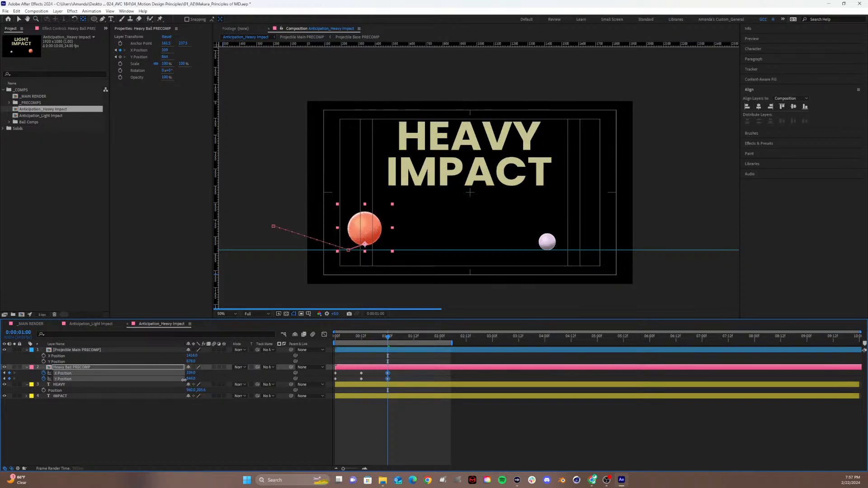
{"action": "left_click_drag", "start_coordinate": [186, 378], "coordinate": [185, 380]}
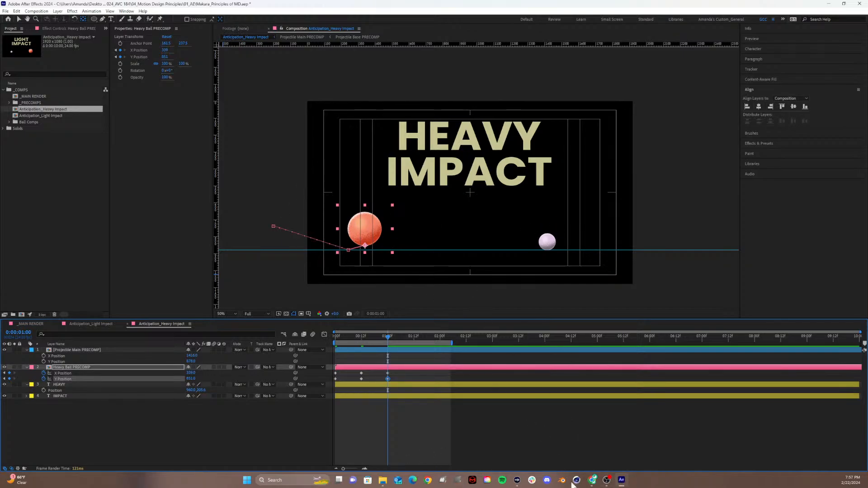
Switch to the Canvas assignment page in the browser and play the lesson's sample video, reviewing the Bounce scene.
{"action": "mouse_move", "coordinate": [591, 481]}
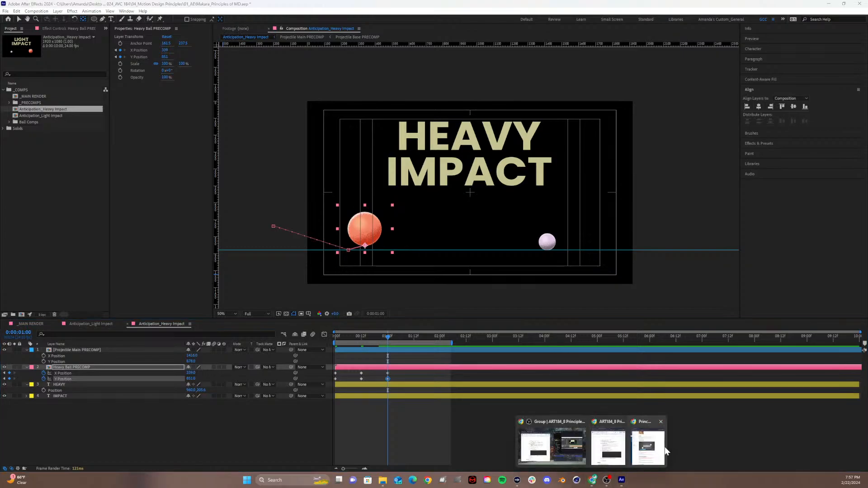
{"action": "left_click", "coordinate": [640, 447]}
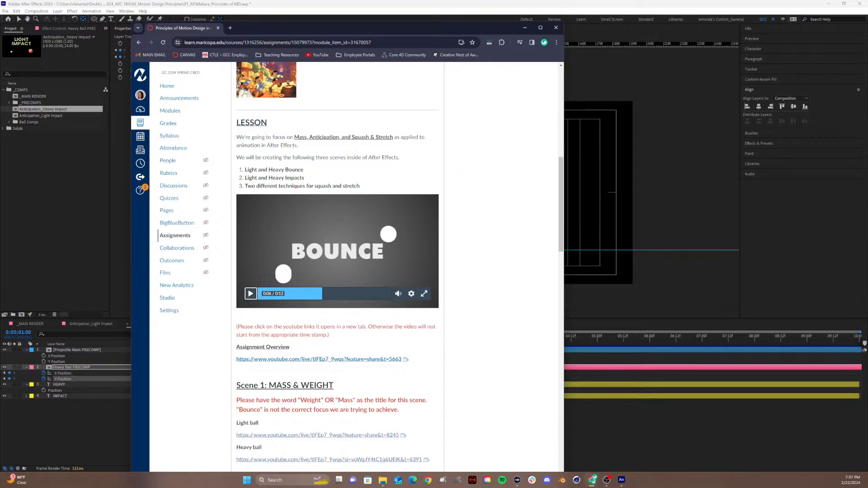
{"action": "left_click_drag", "start_coordinate": [241, 400], "coordinate": [391, 409]}
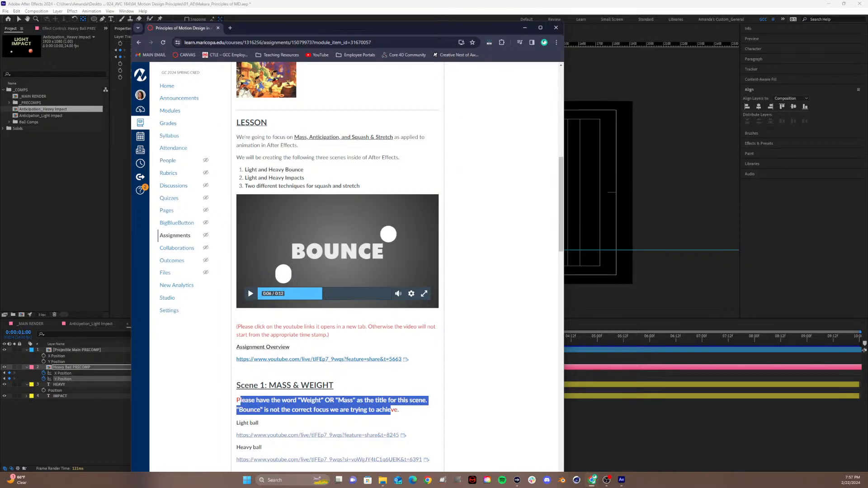
{"action": "left_click", "coordinate": [270, 373]}
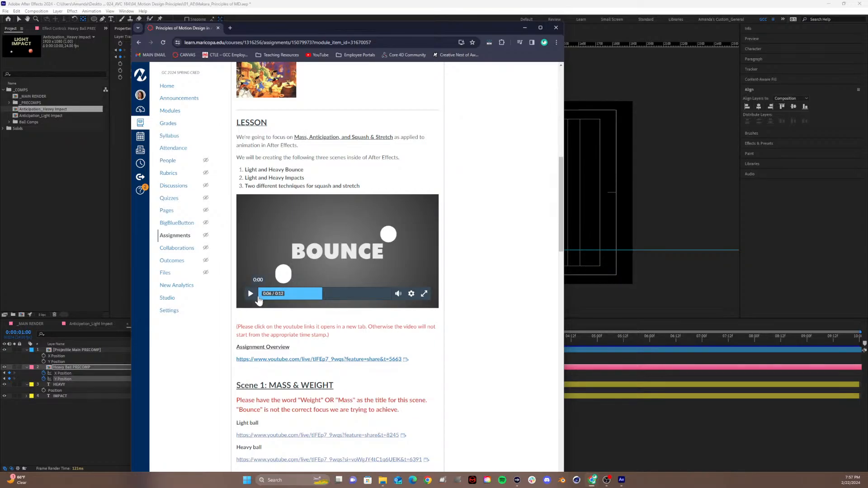
{"action": "left_click", "coordinate": [259, 296]}
{"action": "left_click", "coordinate": [251, 294]}
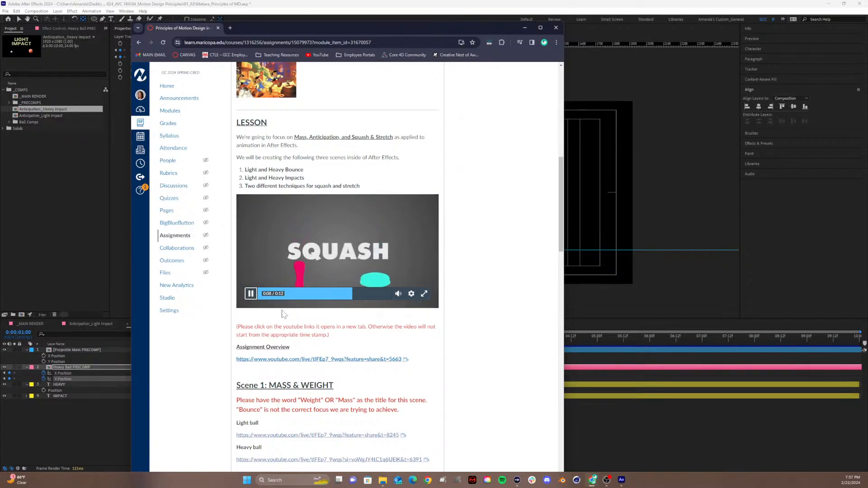
{"action": "left_click", "coordinate": [285, 294]}
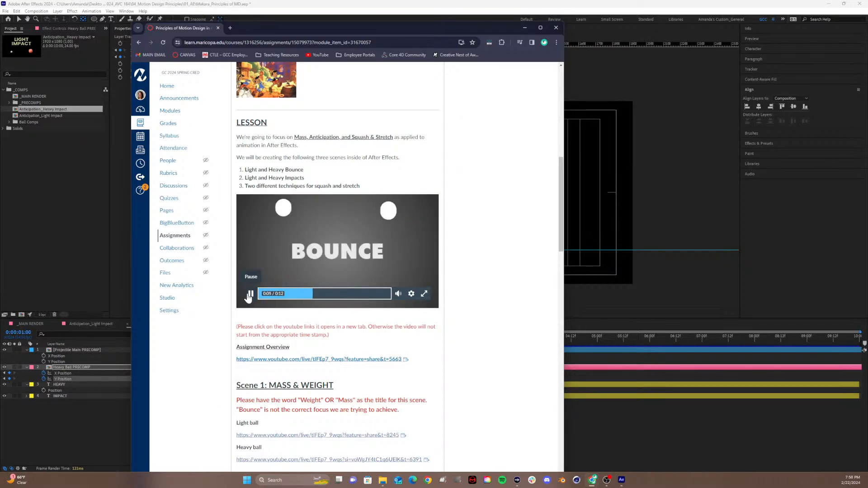
{"action": "left_click", "coordinate": [250, 294]}
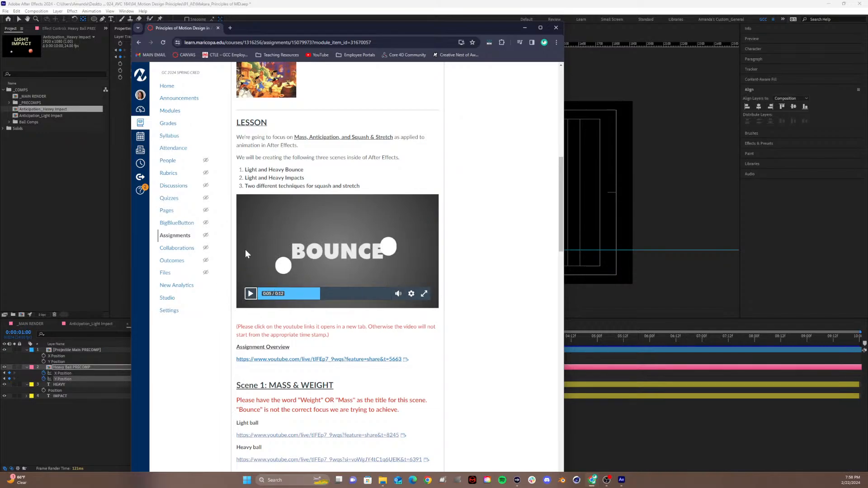
{"action": "key", "text": "alt+Tab"}
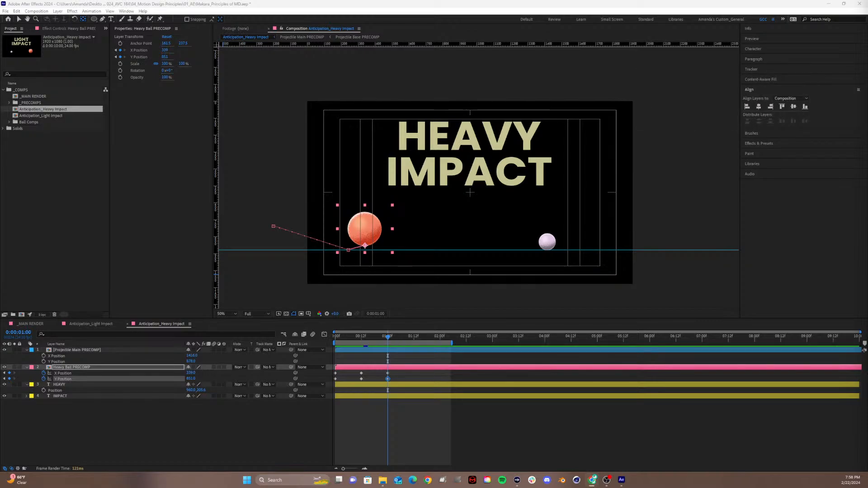
Look up "ball bounce animation reference" on Google and examine the numbered bouncing-ball sketch at full size.
{"action": "left_click_drag", "start_coordinate": [867, 5], "coordinate": [425, 28]}
{"action": "left_click", "coordinate": [211, 167]}
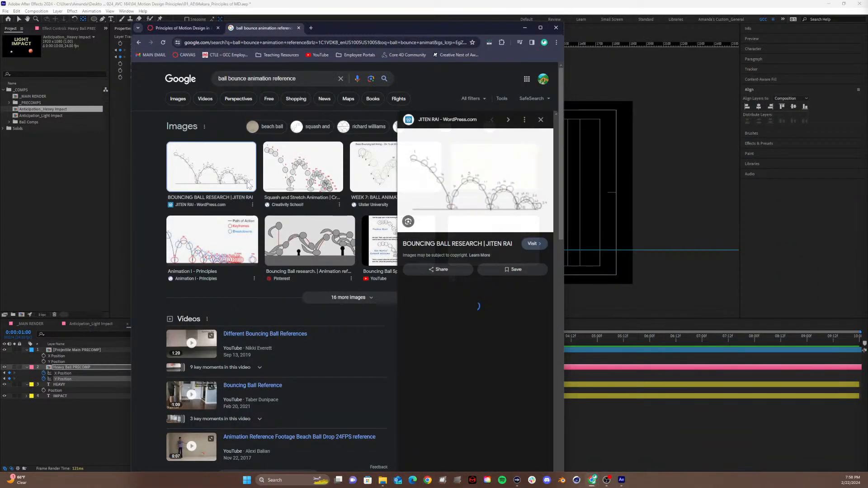
{"action": "left_click", "coordinate": [475, 192]}
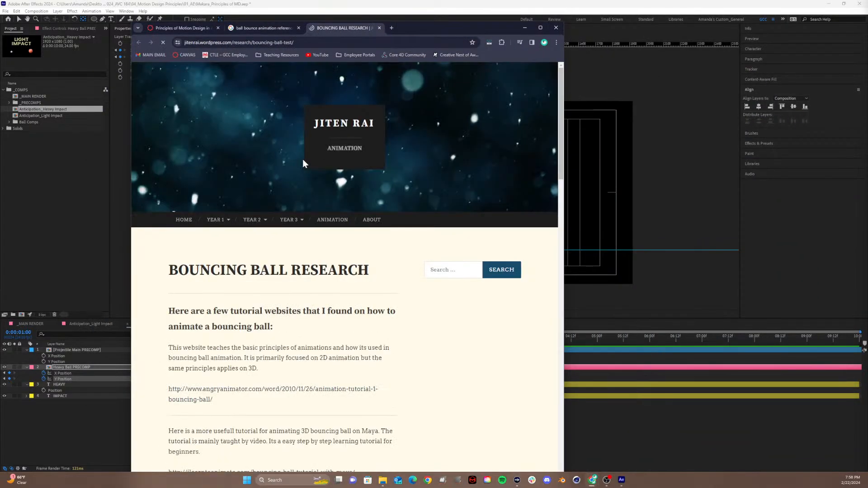
{"action": "scroll", "coordinate": [346, 294], "scroll_direction": "down", "scroll_amount": 5}
{"action": "scroll", "coordinate": [347, 292], "scroll_direction": "down", "scroll_amount": 15}
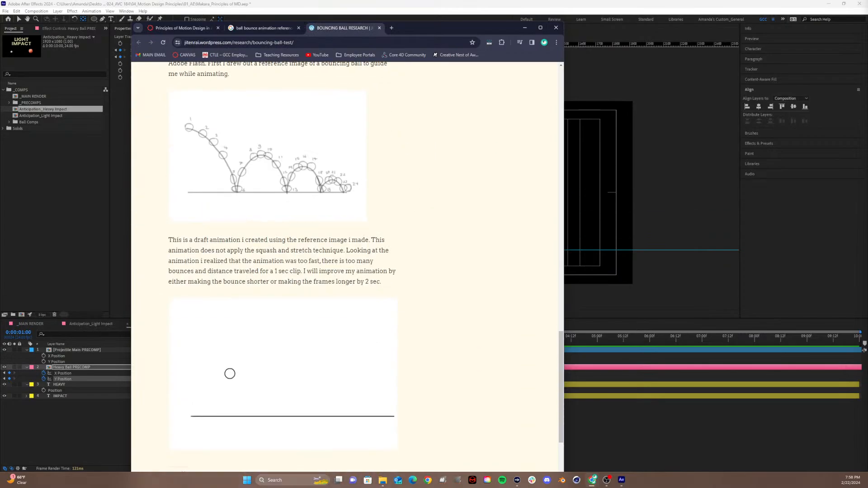
{"action": "left_click", "coordinate": [272, 169]}
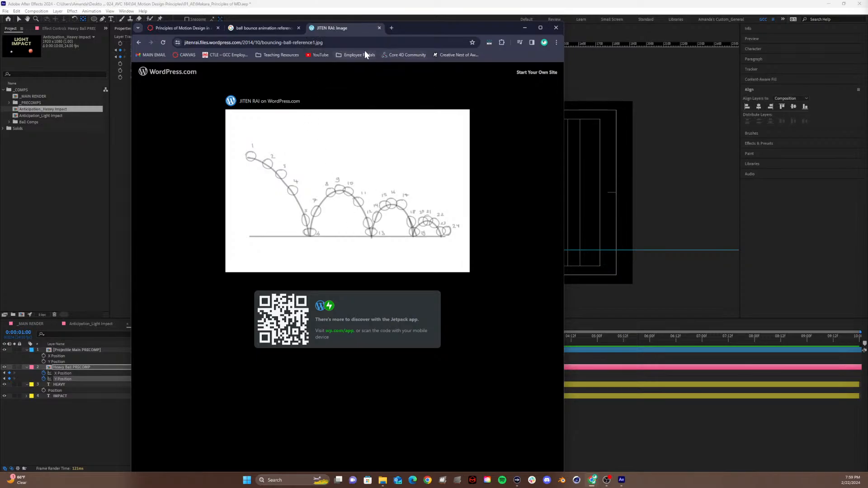
{"action": "left_click", "coordinate": [378, 28]}
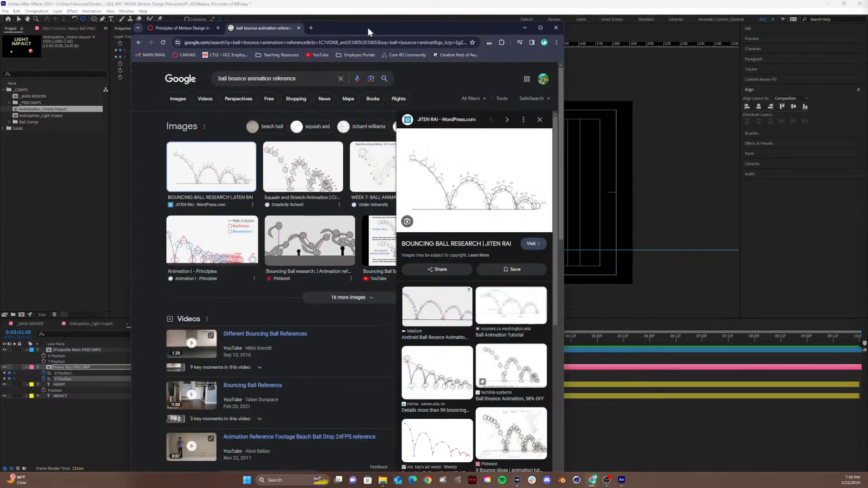
{"action": "left_click", "coordinate": [298, 28]}
{"action": "left_click_drag", "start_coordinate": [196, 28], "coordinate": [606, 48]}
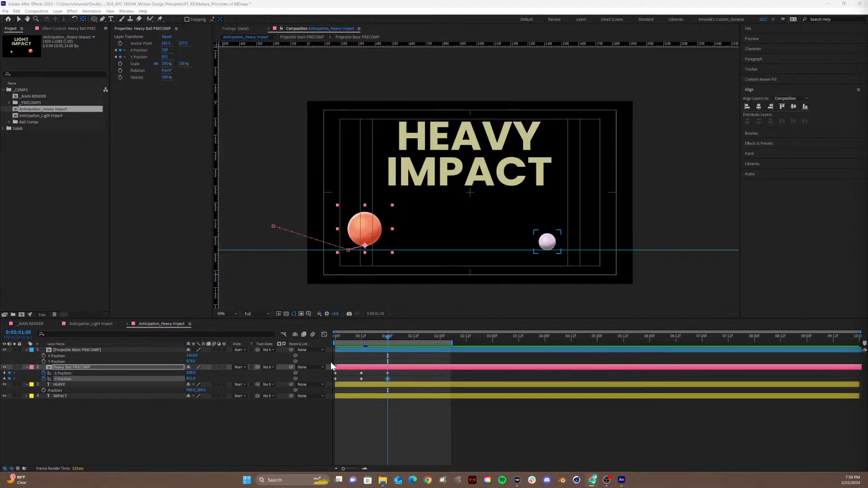
At 0:00:01:12, land Heavy Ball PRECOMP back on the floor guide by keyframing X Position about 455 and Y Position 878.
{"action": "left_click", "coordinate": [19, 20]}
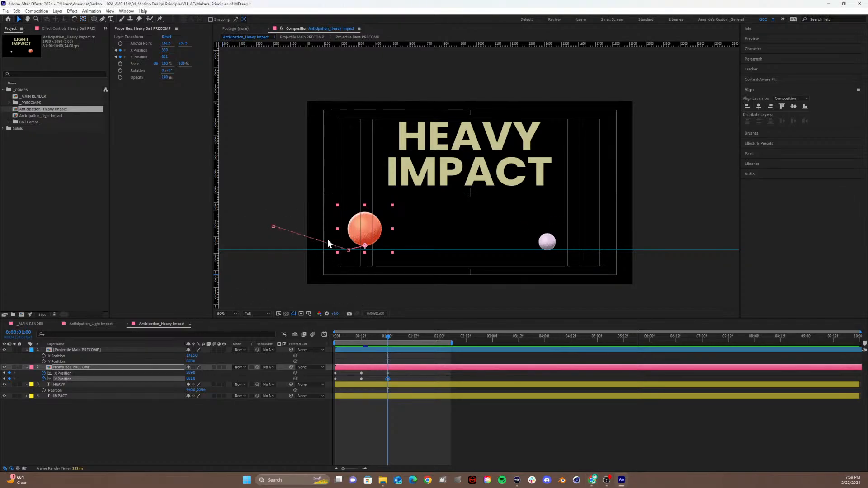
{"action": "left_click", "coordinate": [403, 337]}
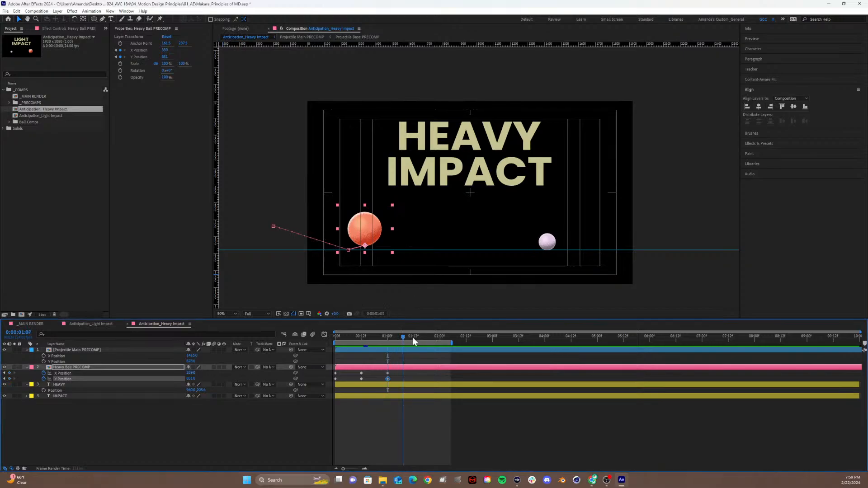
{"action": "left_click_drag", "start_coordinate": [412, 338], "coordinate": [413, 349]}
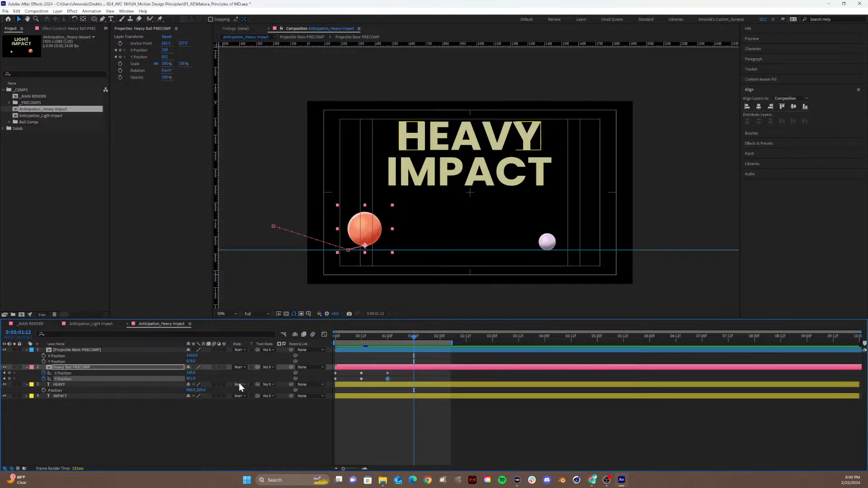
{"action": "left_click_drag", "start_coordinate": [190, 373], "coordinate": [231, 375]}
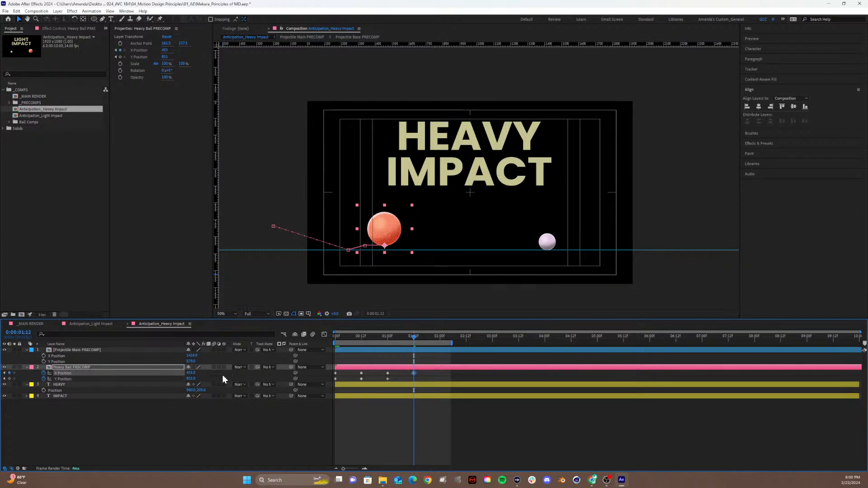
{"action": "mouse_move", "coordinate": [191, 378]}
{"action": "left_mouse_down"}
{"action": "mouse_move", "coordinate": [210, 378]}
{"action": "mouse_move", "coordinate": [202, 378]}
{"action": "left_mouse_up"}
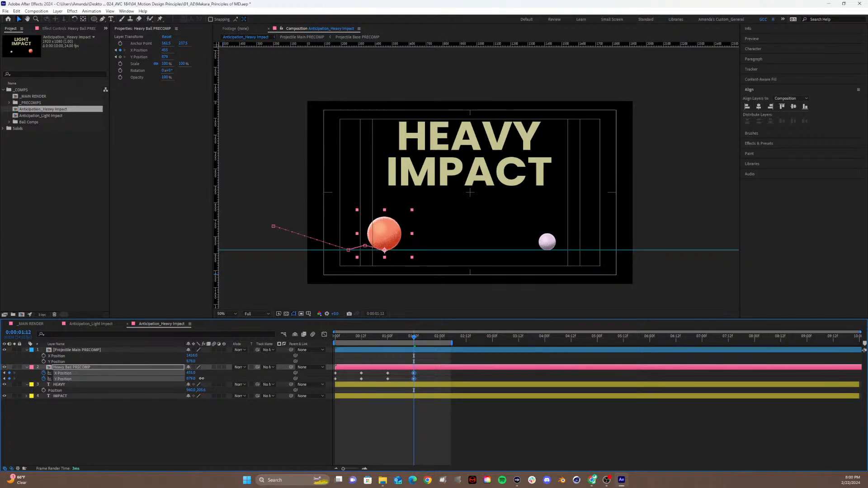
{"action": "left_click", "coordinate": [189, 379]}
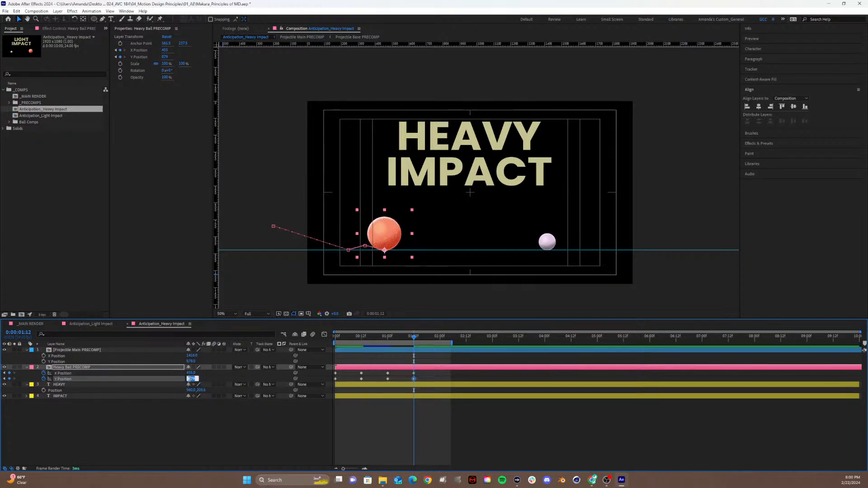
{"action": "type", "text": "878"}
{"action": "key", "text": "Return"}
Add a tiny second bounce at 0:00:02:00 by keyframing Heavy Ball PRECOMP at about X 510 and Y 871.
{"action": "left_click_drag", "start_coordinate": [377, 334], "coordinate": [440, 342]}
{"action": "left_click_drag", "start_coordinate": [202, 373], "coordinate": [210, 373]}
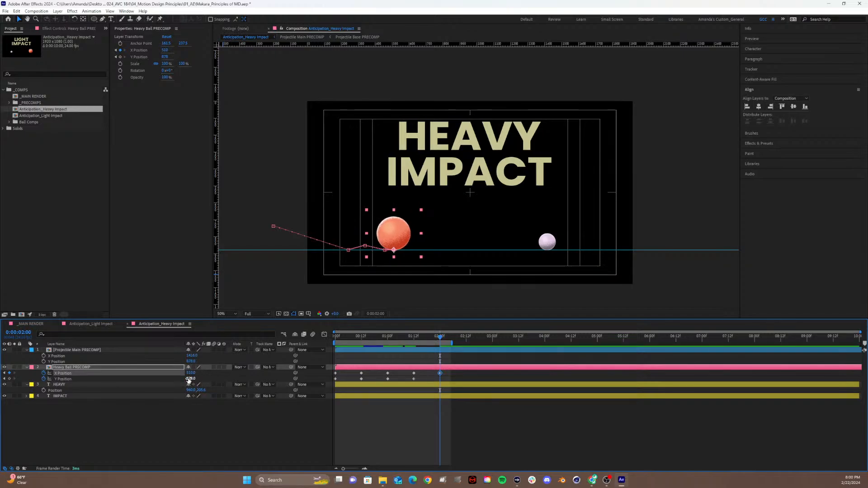
{"action": "left_click_drag", "start_coordinate": [189, 378], "coordinate": [185, 378]}
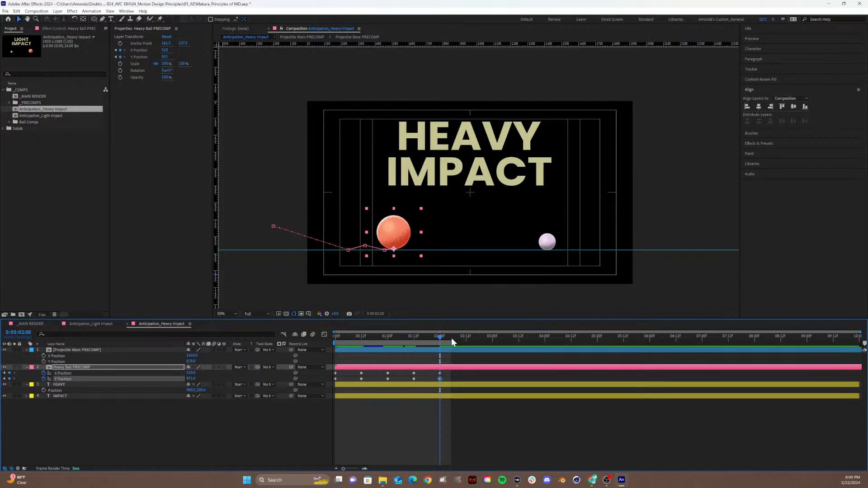
Extend the work area to the composition's end and keyframe Heavy Ball PRECOMP at about X 587 and Y 878 at 0:00:02:12.
{"action": "left_click_drag", "start_coordinate": [453, 345], "coordinate": [860, 345]}
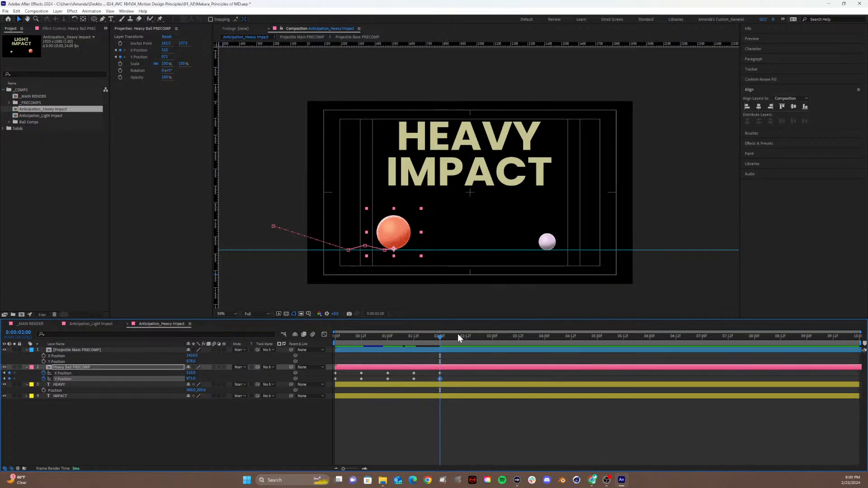
{"action": "left_click_drag", "start_coordinate": [447, 338], "coordinate": [467, 343]}
{"action": "left_click_drag", "start_coordinate": [192, 374], "coordinate": [218, 373]}
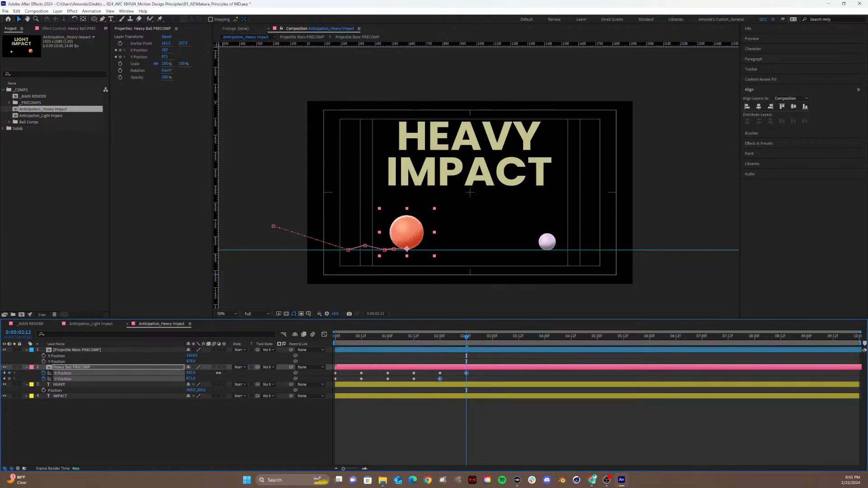
{"action": "left_click", "coordinate": [189, 379]}
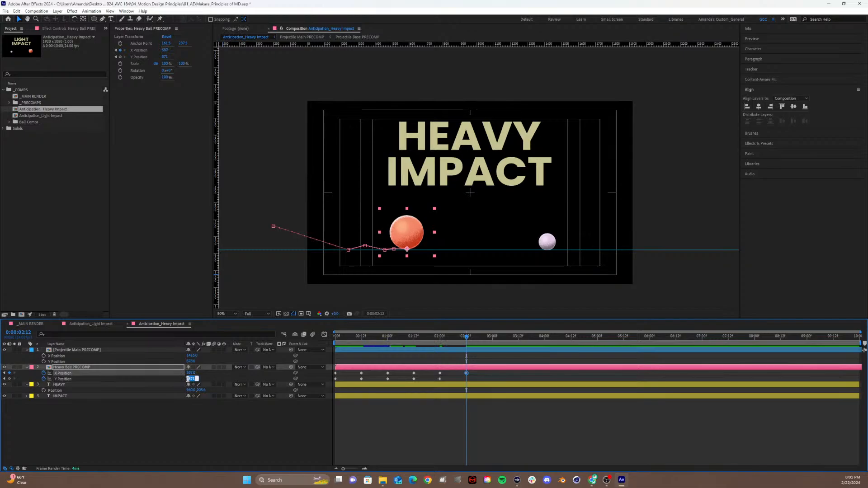
{"action": "type", "text": "878"}
{"action": "key", "text": "Return"}
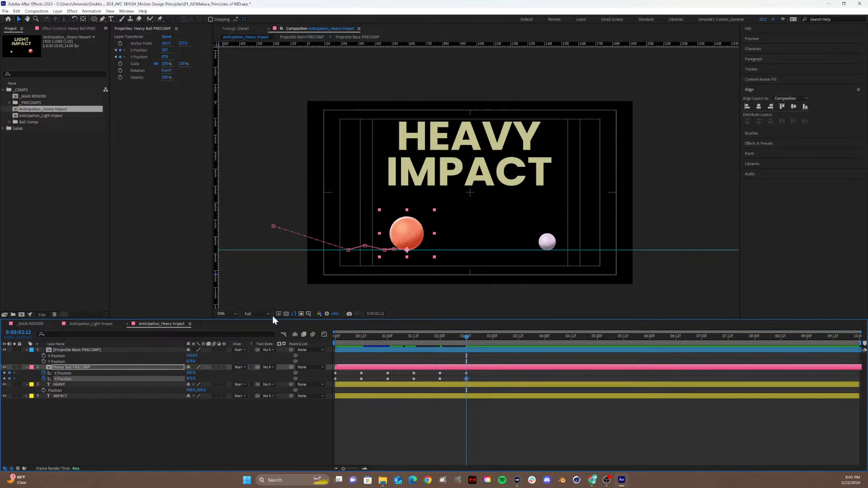
Preview the heavy ball's bounce from the start of the composition.
{"action": "left_click_drag", "start_coordinate": [354, 335], "coordinate": [313, 341]}
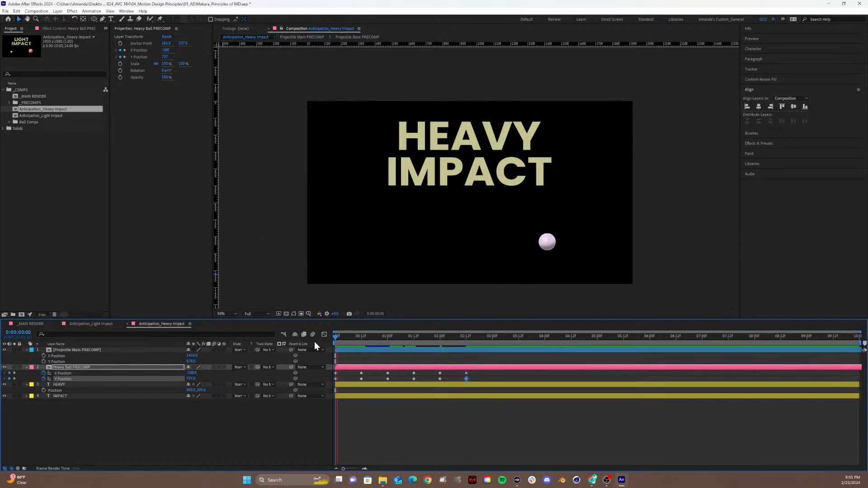
{"action": "key", "text": "space"}
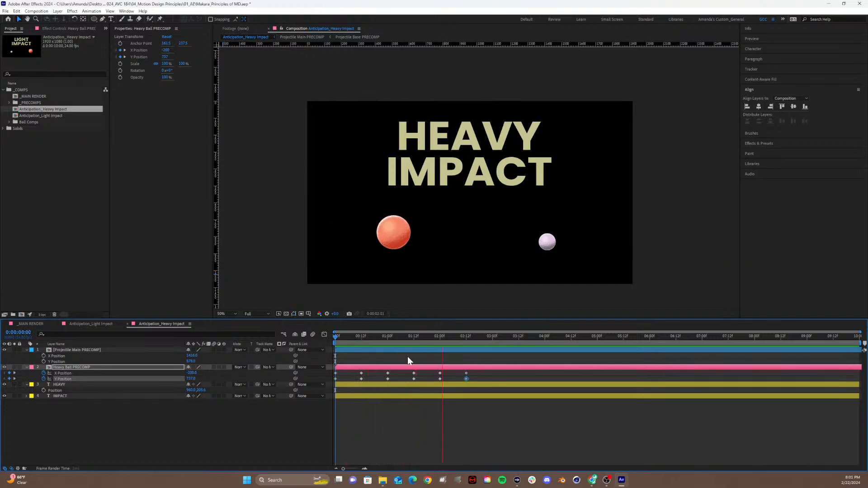
{"action": "key", "text": "space"}
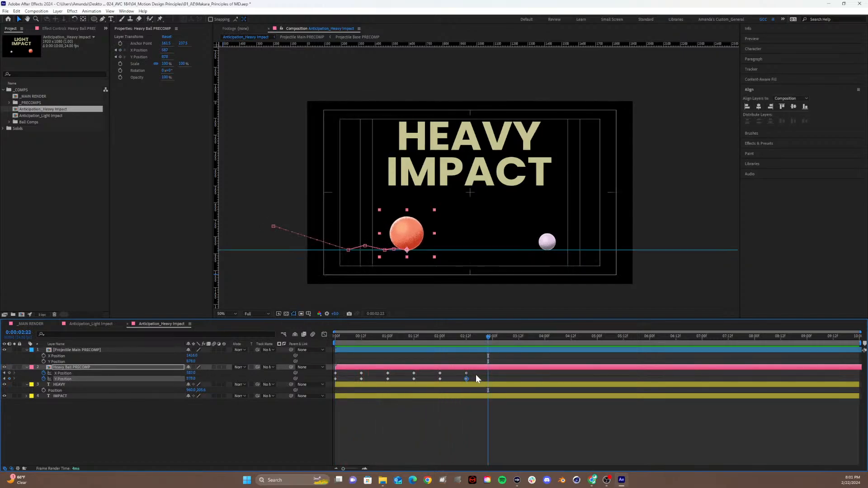
Apply Easy Ease to all of Heavy Ball PRECOMP's X and Y Position keyframes and scrub through the motion.
{"action": "left_click_drag", "start_coordinate": [474, 380], "coordinate": [330, 369]}
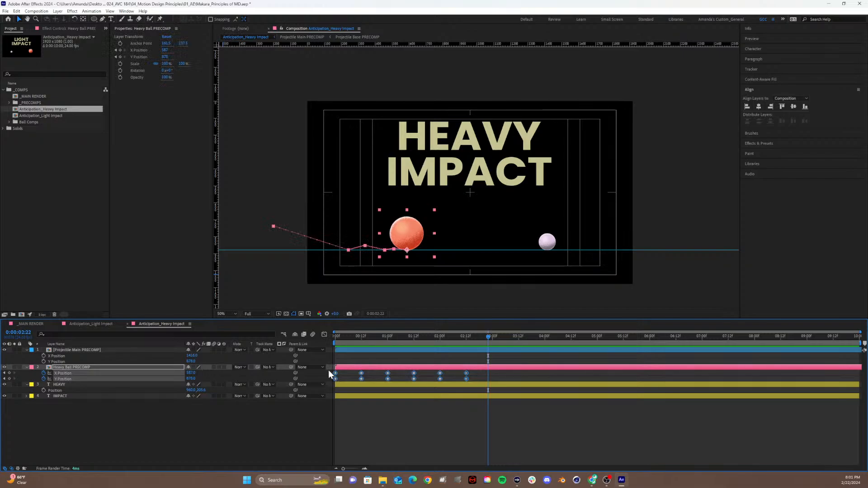
{"action": "key", "text": "F9"}
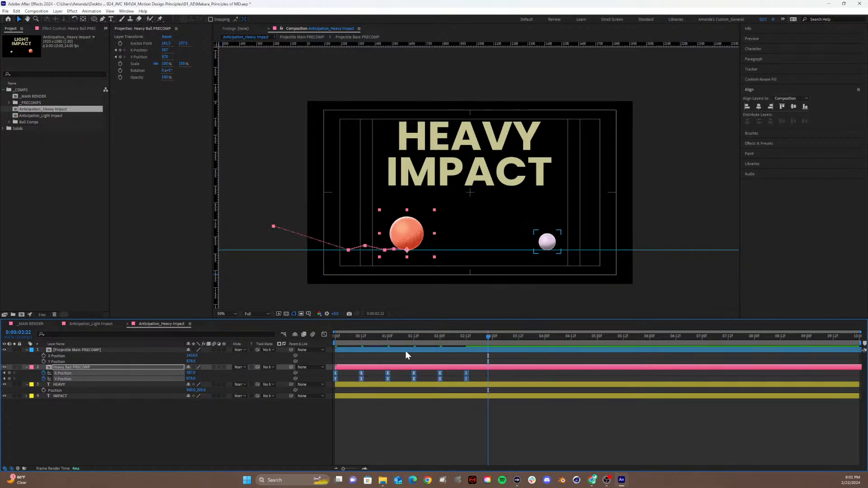
{"action": "left_click_drag", "start_coordinate": [406, 337], "coordinate": [466, 388]}
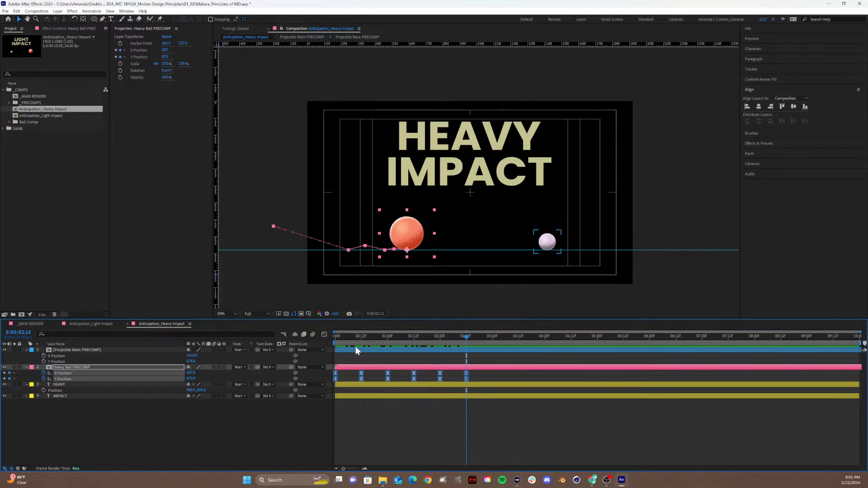
Show Heavy Ball PRECOMP's X Position value graph on its own in the Graph Editor, with the time scale enlarged.
{"action": "left_click", "coordinate": [324, 335]}
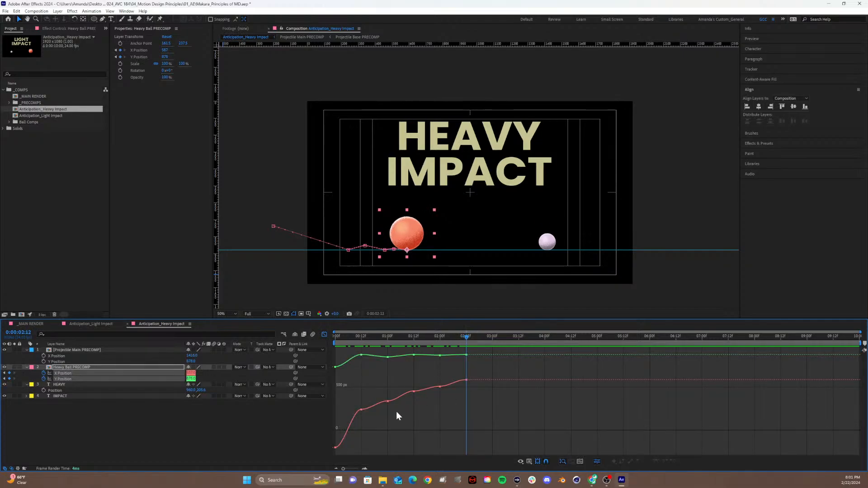
{"action": "left_click", "coordinate": [232, 423]}
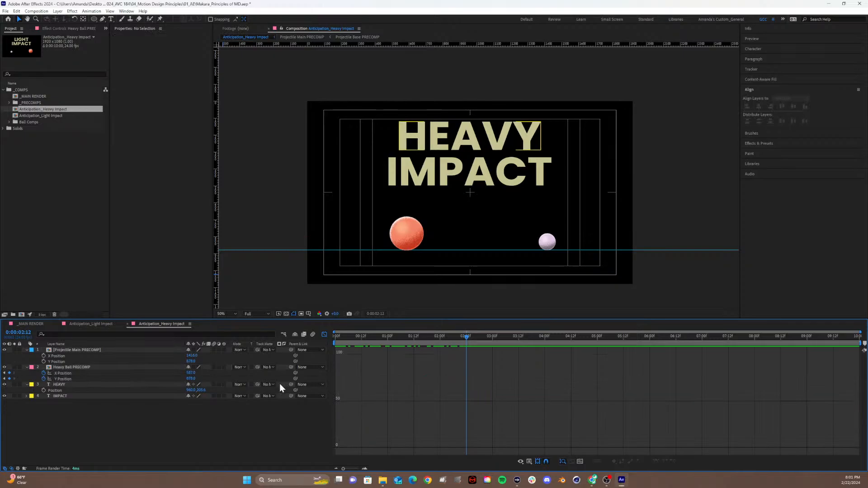
{"action": "right_click", "coordinate": [413, 375]}
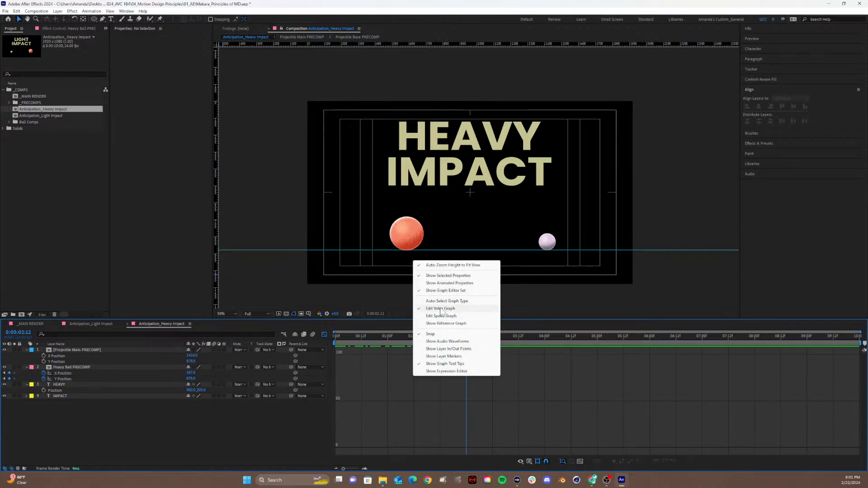
{"action": "left_click", "coordinate": [62, 374]}
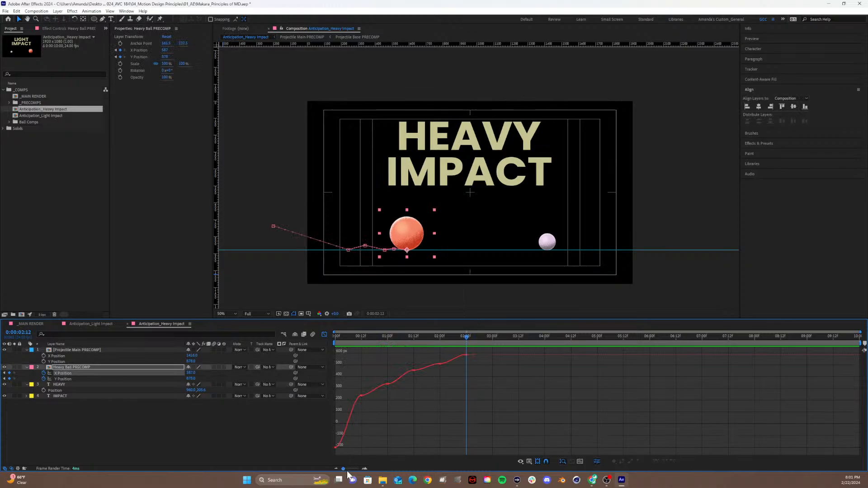
{"action": "left_click_drag", "start_coordinate": [343, 468], "coordinate": [350, 469]}
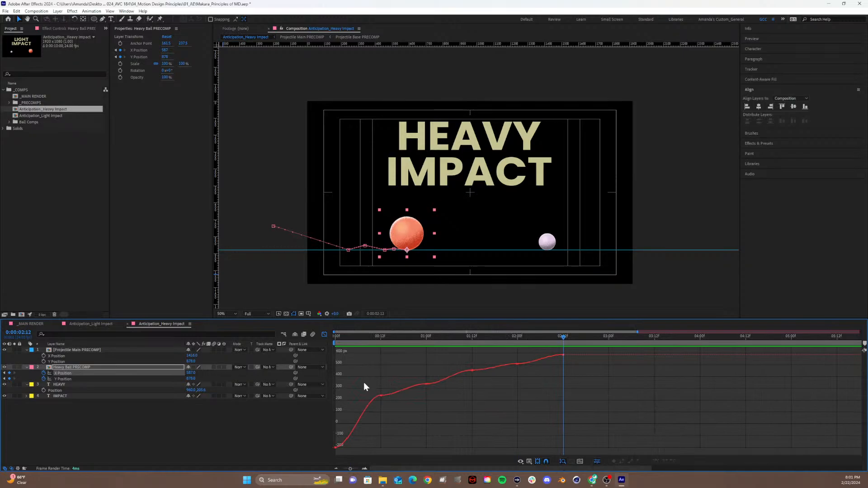
Shorten and steepen the incoming curve handles of the X Position keyframes from 0:00:00:12 through 0:00:02:12, checking the motion in playback.
{"action": "left_click_drag", "start_coordinate": [389, 409], "coordinate": [389, 409]}
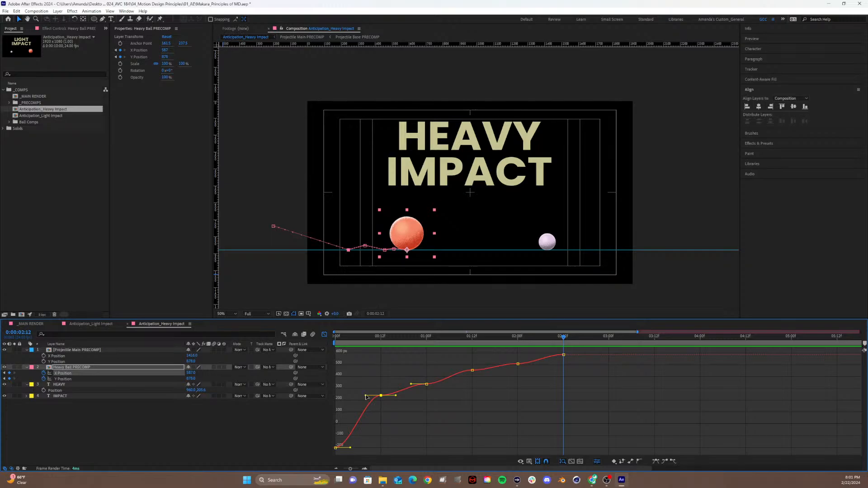
{"action": "left_click_drag", "start_coordinate": [366, 396], "coordinate": [380, 418]}
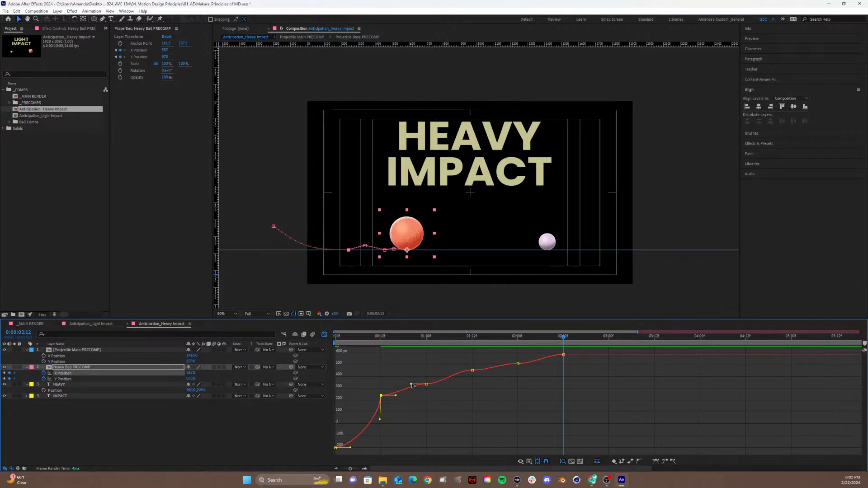
{"action": "left_click_drag", "start_coordinate": [413, 385], "coordinate": [425, 390]}
{"action": "left_click_drag", "start_coordinate": [457, 371], "coordinate": [471, 375]}
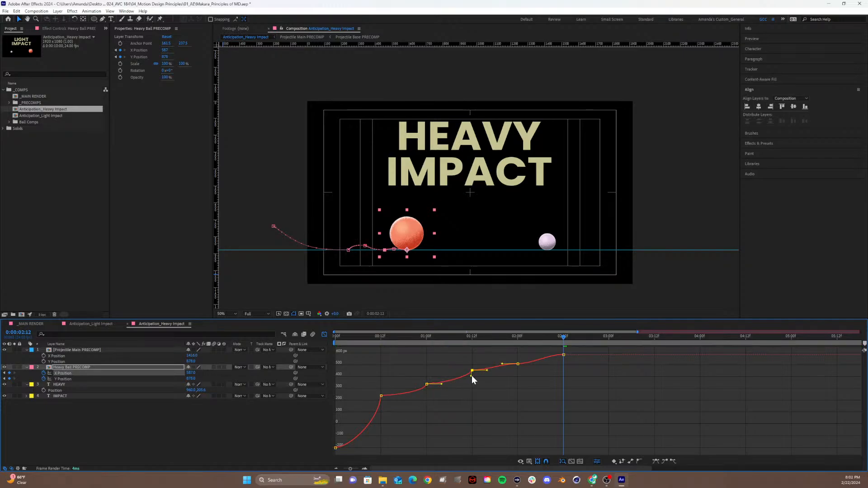
{"action": "left_click", "coordinate": [503, 366]}
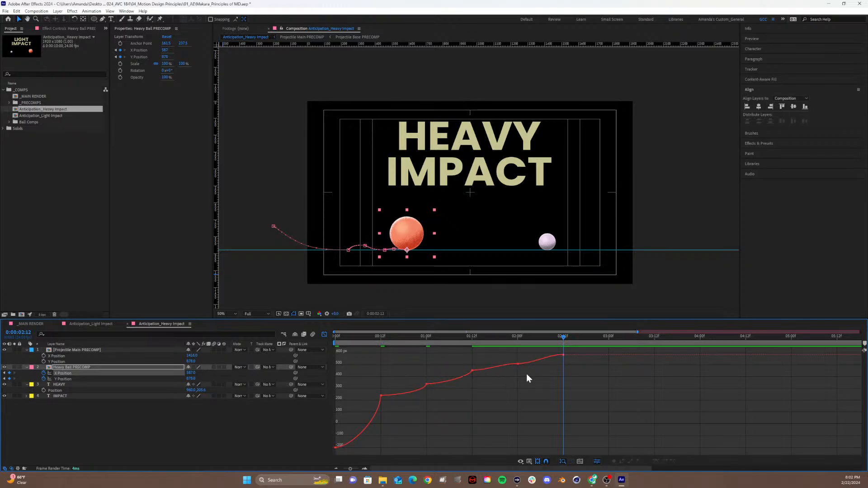
{"action": "left_click", "coordinate": [517, 365]}
{"action": "key", "text": "Home"}
{"action": "key", "text": "space"}
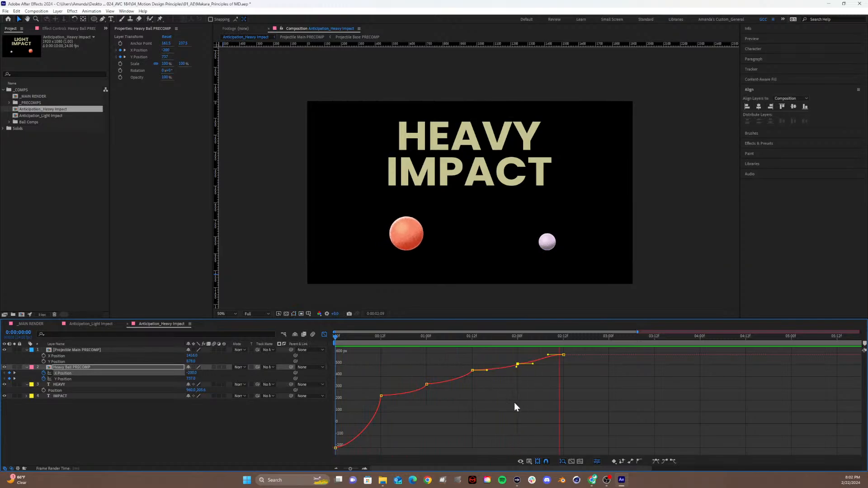
{"action": "key", "text": "space"}
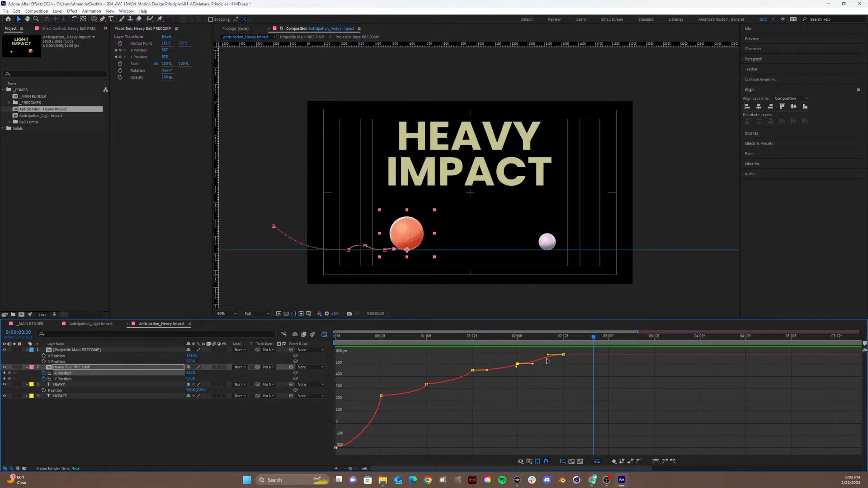
{"action": "left_click_drag", "start_coordinate": [547, 356], "coordinate": [561, 355]}
{"action": "left_click_drag", "start_coordinate": [362, 338], "coordinate": [427, 367]}
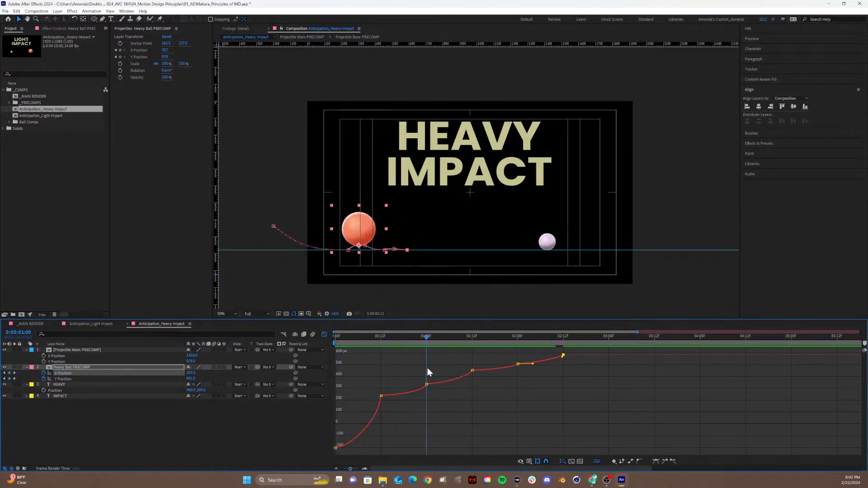
Try bending the outgoing X Position handle at 0:00:00:12 downward, check the motion, and level the handle again.
{"action": "left_click", "coordinate": [382, 397]}
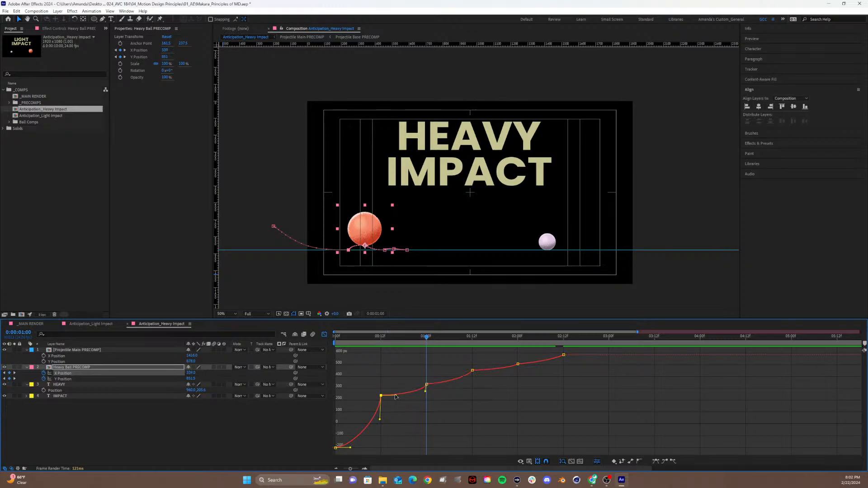
{"action": "mouse_move", "coordinate": [396, 396]}
{"action": "left_mouse_down"}
{"action": "mouse_move", "coordinate": [383, 401]}
{"action": "mouse_move", "coordinate": [404, 407]}
{"action": "mouse_move", "coordinate": [395, 408]}
{"action": "left_mouse_up"}
{"action": "left_click_drag", "start_coordinate": [376, 336], "coordinate": [427, 335]}
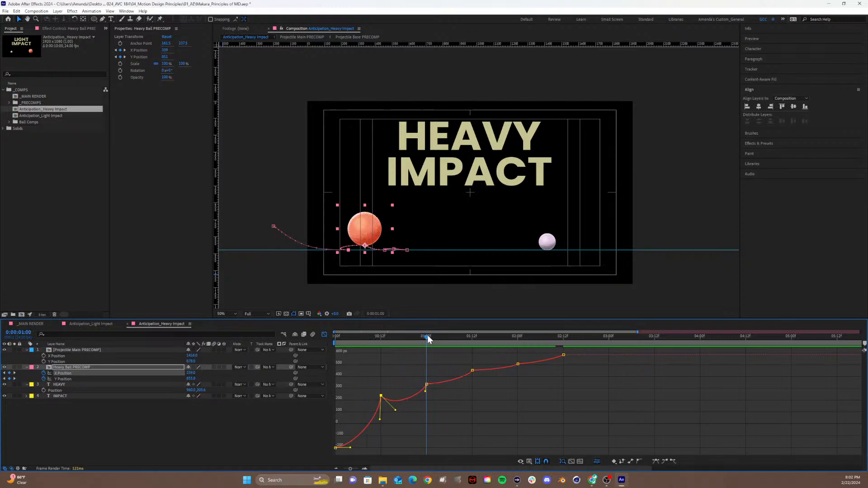
{"action": "left_click", "coordinate": [394, 409]}
{"action": "mouse_move", "coordinate": [386, 399]}
{"action": "left_mouse_down"}
{"action": "mouse_move", "coordinate": [393, 411]}
{"action": "mouse_move", "coordinate": [399, 401]}
{"action": "left_mouse_up"}
{"action": "mouse_move", "coordinate": [400, 402]}
{"action": "left_mouse_down"}
{"action": "mouse_move", "coordinate": [398, 367]}
{"action": "mouse_move", "coordinate": [405, 400]}
{"action": "mouse_move", "coordinate": [400, 382]}
{"action": "mouse_move", "coordinate": [398, 395]}
{"action": "left_mouse_up"}
Return to the composition's start, close the Graph Editor, and delete all of Heavy Ball PRECOMP's X and Y Position keyframes.
{"action": "key", "text": "Home"}
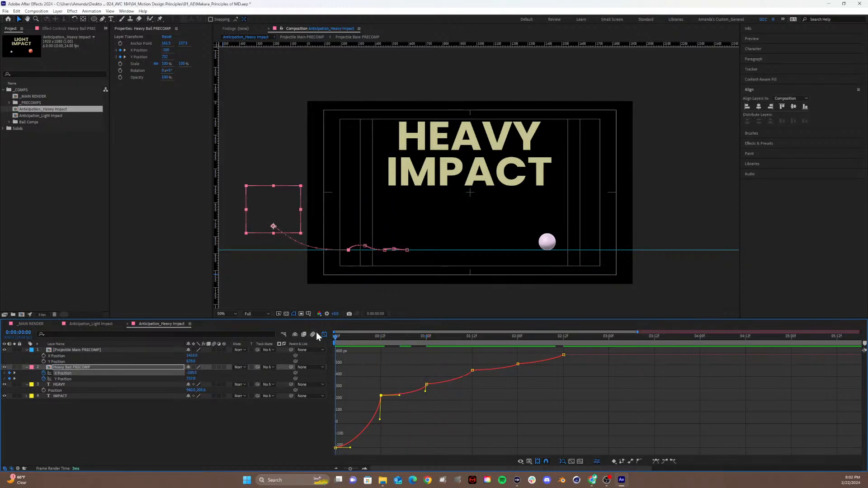
{"action": "left_click", "coordinate": [325, 335]}
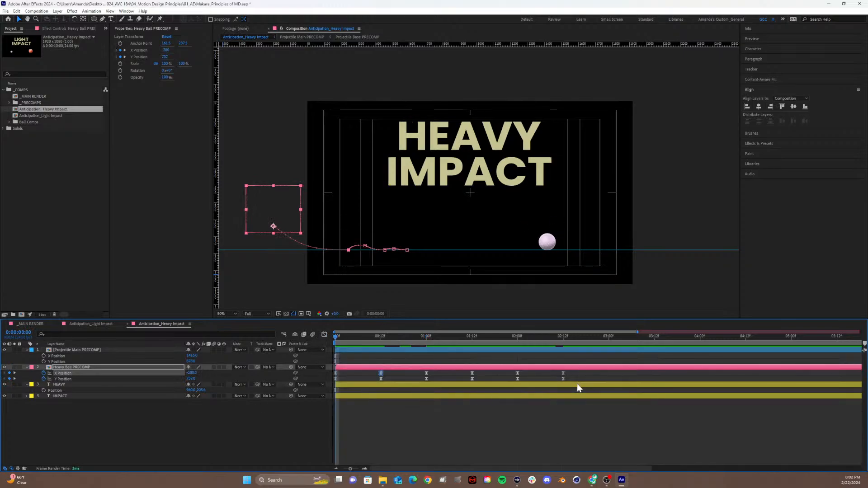
{"action": "left_click_drag", "start_coordinate": [577, 377], "coordinate": [316, 367]}
{"action": "key", "text": "Delete"}
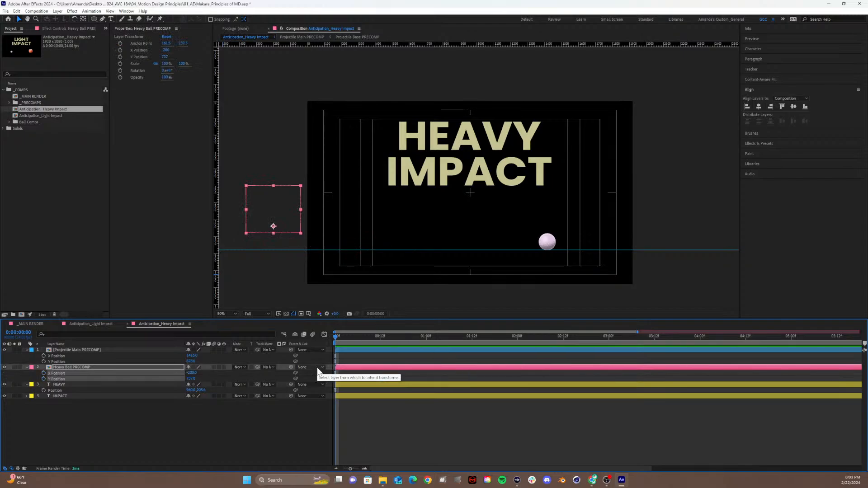
Recombine Heavy Ball PRECOMP's separated X and Y Position into a single Position property.
{"action": "left_click", "coordinate": [98, 432]}
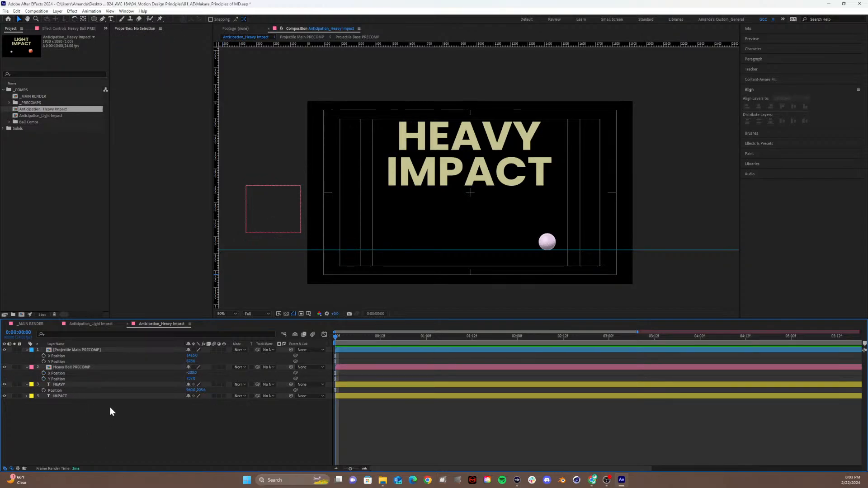
{"action": "left_click", "coordinate": [57, 372]}
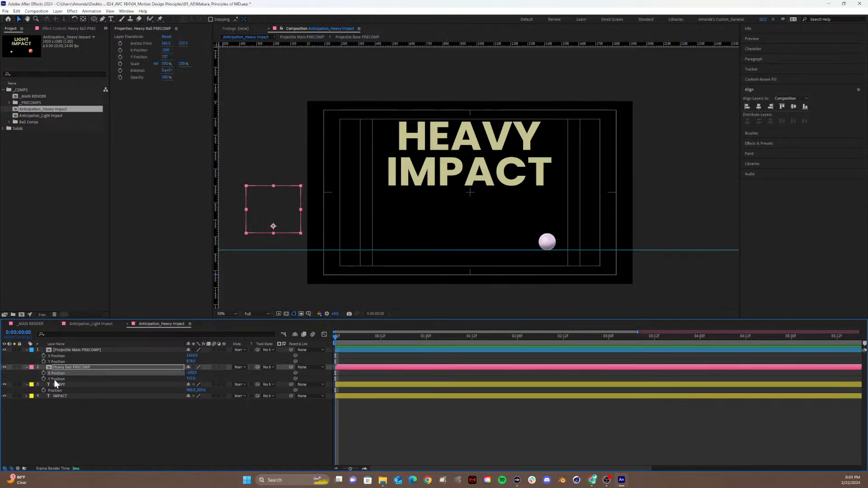
{"action": "left_click", "coordinate": [54, 379]}
{"action": "right_click", "coordinate": [54, 380]}
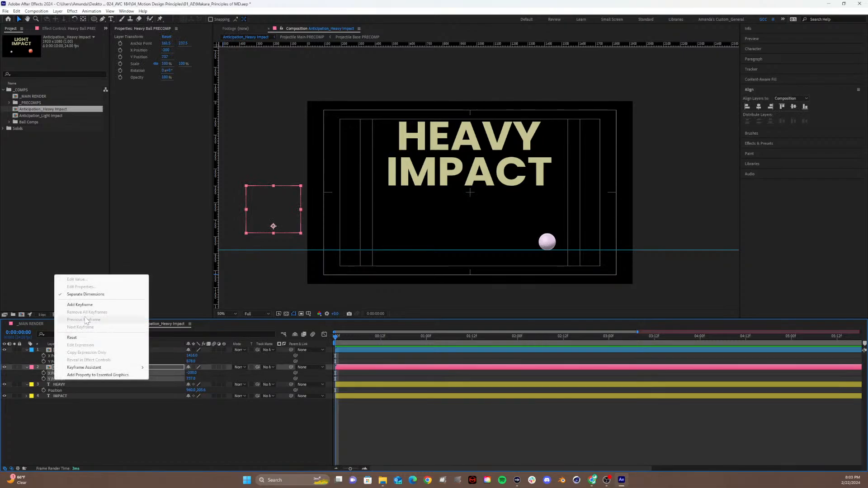
{"action": "left_click", "coordinate": [84, 294]}
{"action": "left_click", "coordinate": [115, 419]}
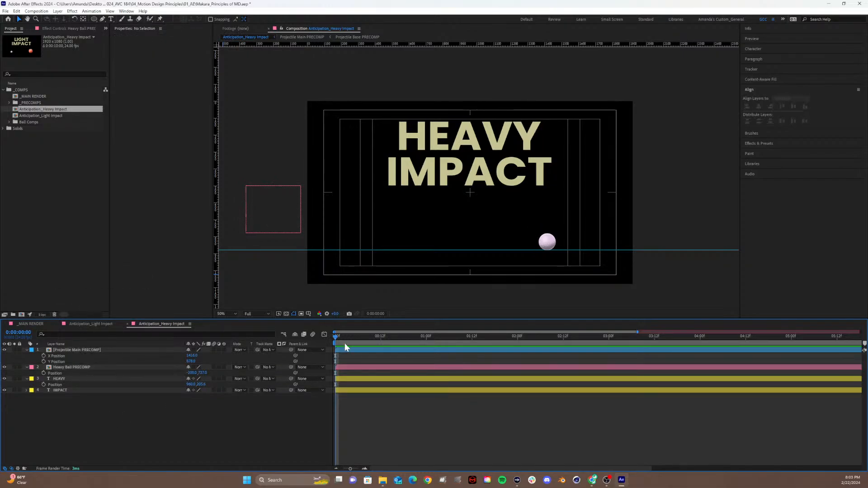
Keyframe Heavy Ball PRECOMP's Position at 0:00:00:00, and at 0:00:02:00 with X about 501 and Y 878.
{"action": "left_click", "coordinate": [44, 372]}
{"action": "left_click_drag", "start_coordinate": [391, 336], "coordinate": [517, 343]}
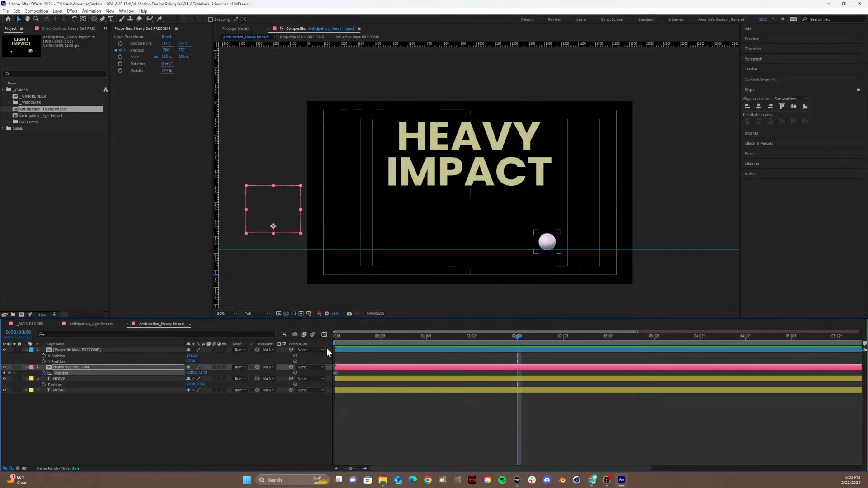
{"action": "left_click", "coordinate": [190, 373]}
{"action": "type", "text": "512"}
{"action": "key", "text": "Return"}
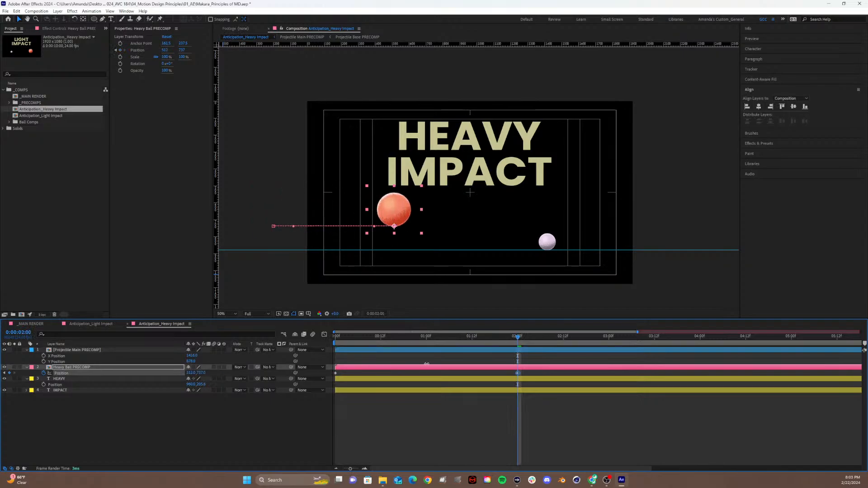
{"action": "left_click_drag", "start_coordinate": [426, 364], "coordinate": [423, 364]}
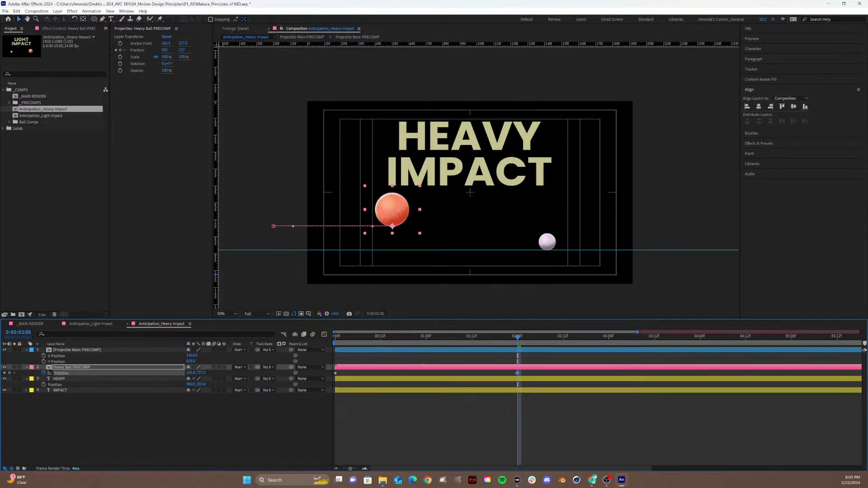
{"action": "left_click", "coordinate": [201, 373]}
{"action": "type", "text": "878"}
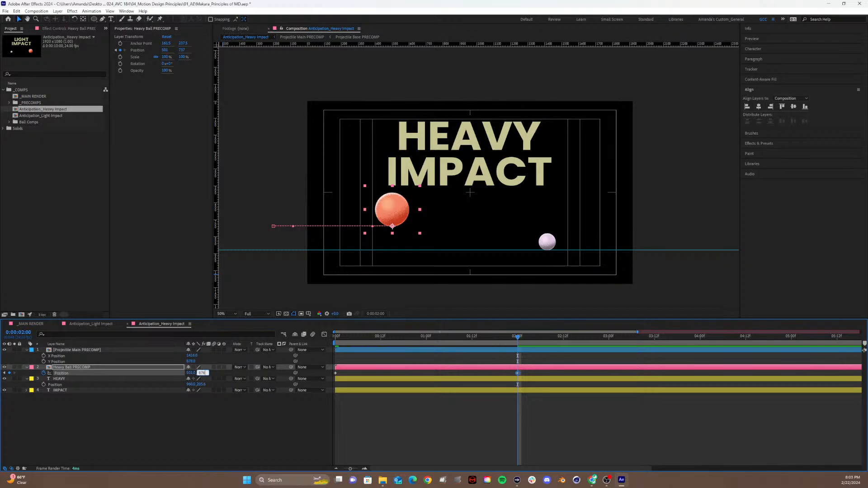
{"action": "key", "text": "Return"}
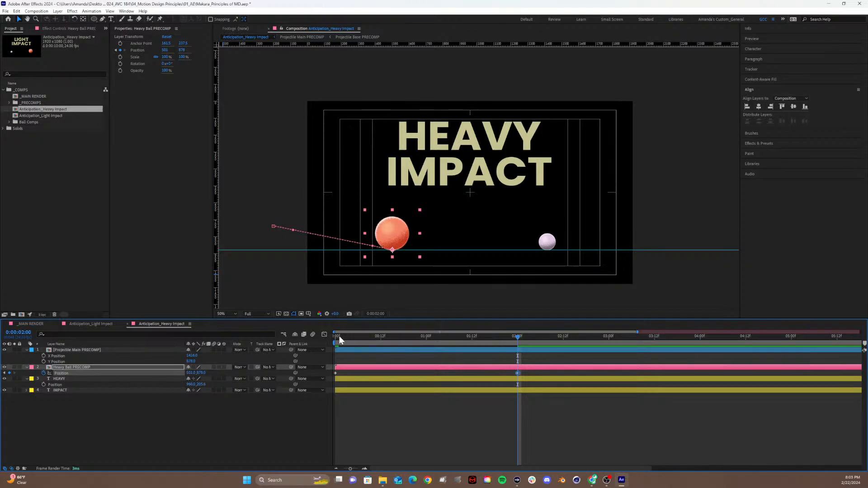
Set the Y value of the Position keyframe at 0:00:00:00 to 878 and check the ball's entry in playback.
{"action": "left_click", "coordinate": [339, 336]}
{"action": "left_click", "coordinate": [203, 373]}
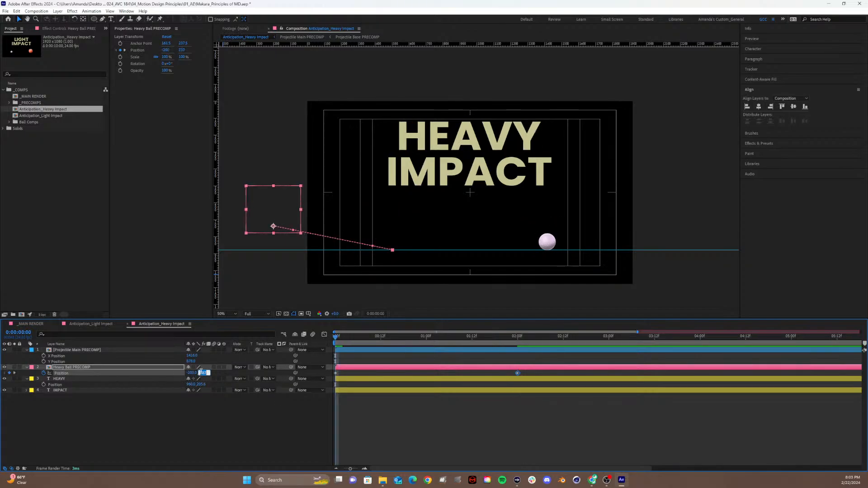
{"action": "type", "text": "878"}
{"action": "key", "text": "Return"}
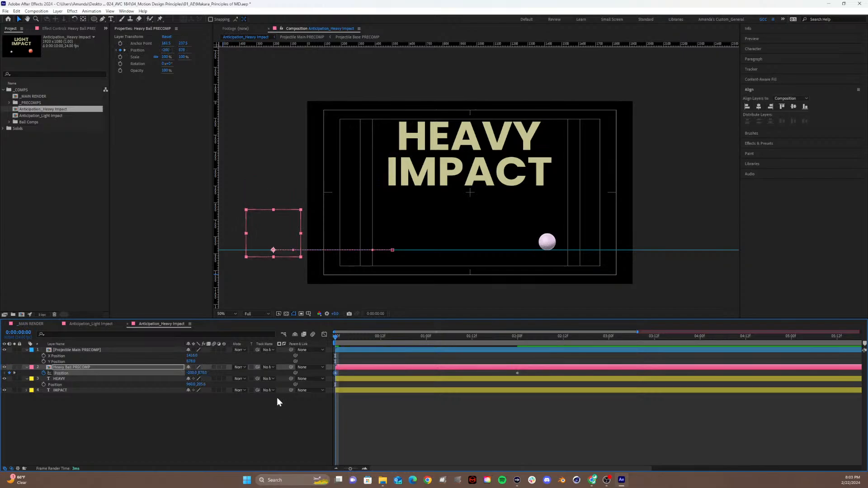
{"action": "key", "text": "space"}
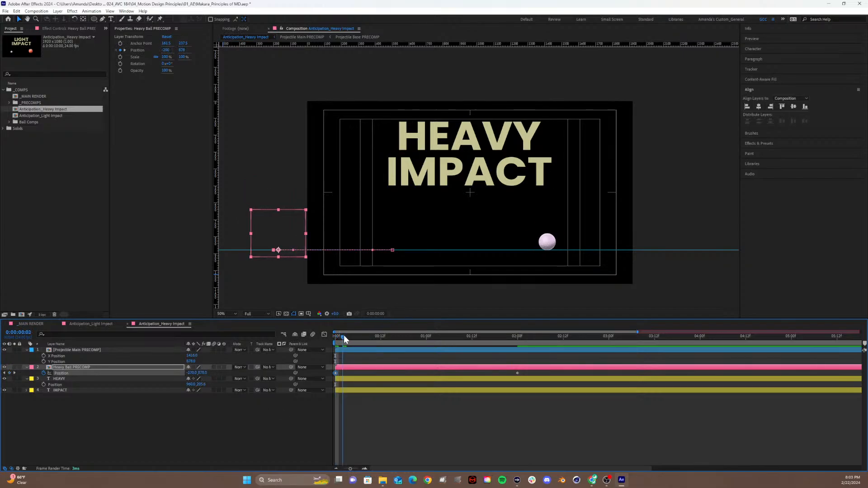
{"action": "key", "text": "space"}
{"action": "left_click_drag", "start_coordinate": [344, 337], "coordinate": [380, 353]}
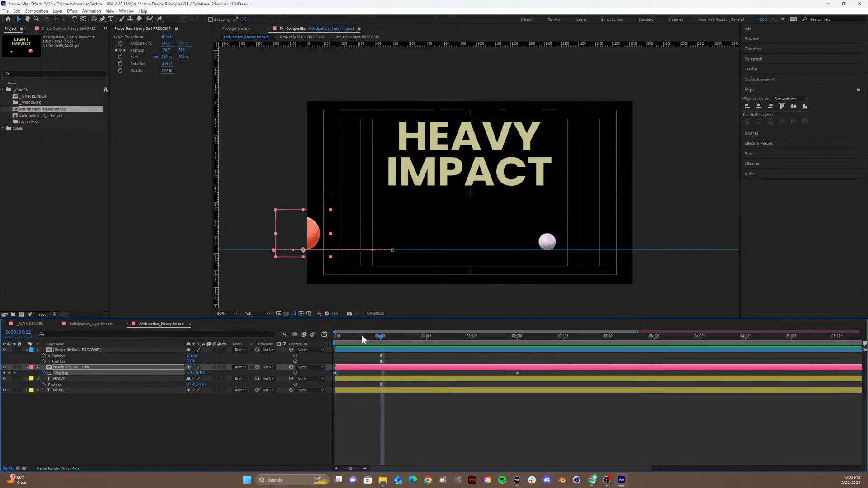
Raise the ball's starting point by setting Position Y at 0:00:00:00 to 820, then reducing it to about 774.
{"action": "left_click_drag", "start_coordinate": [361, 335], "coordinate": [335, 335]}
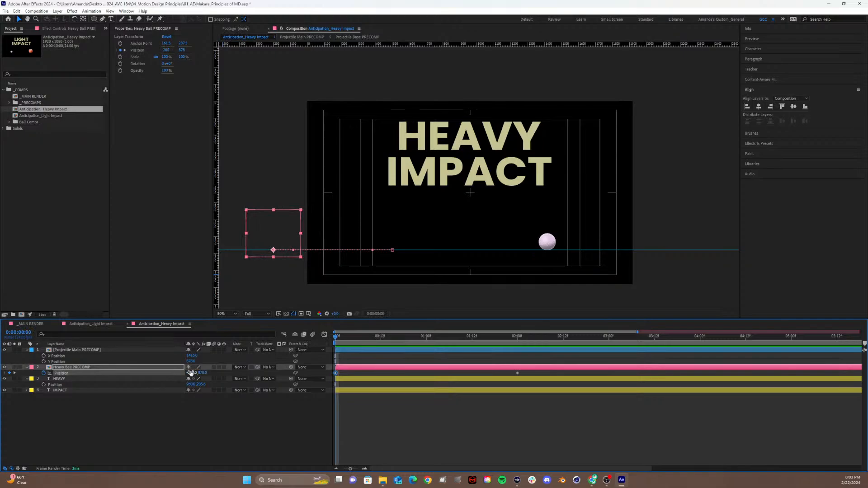
{"action": "left_click", "coordinate": [191, 373]}
{"action": "left_click", "coordinate": [203, 373]}
{"action": "type", "text": "820"}
{"action": "key", "text": "Return"}
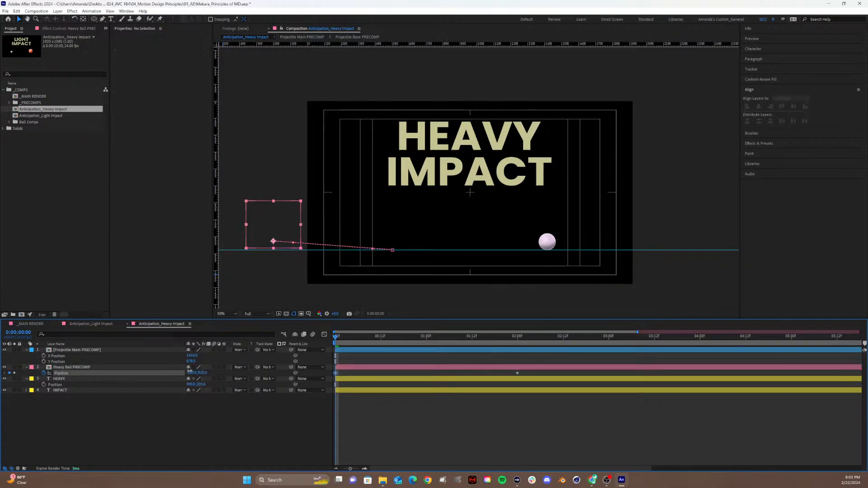
{"action": "left_click_drag", "start_coordinate": [190, 371], "coordinate": [170, 374]}
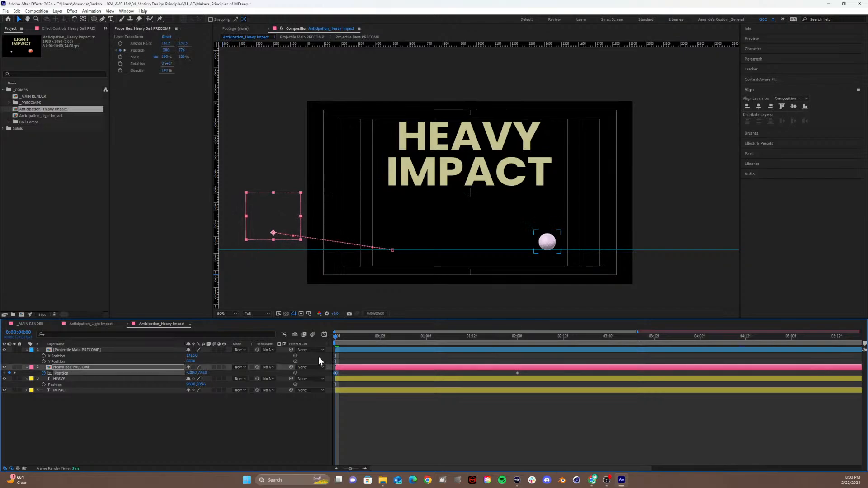
Add a Position keyframe with Y 878 at 0:00:01:00 so the ball meets the floor guide.
{"action": "left_click", "coordinate": [342, 338]}
{"action": "left_click_drag", "start_coordinate": [342, 338], "coordinate": [384, 341]}
{"action": "left_click_drag", "start_coordinate": [378, 343], "coordinate": [427, 336]}
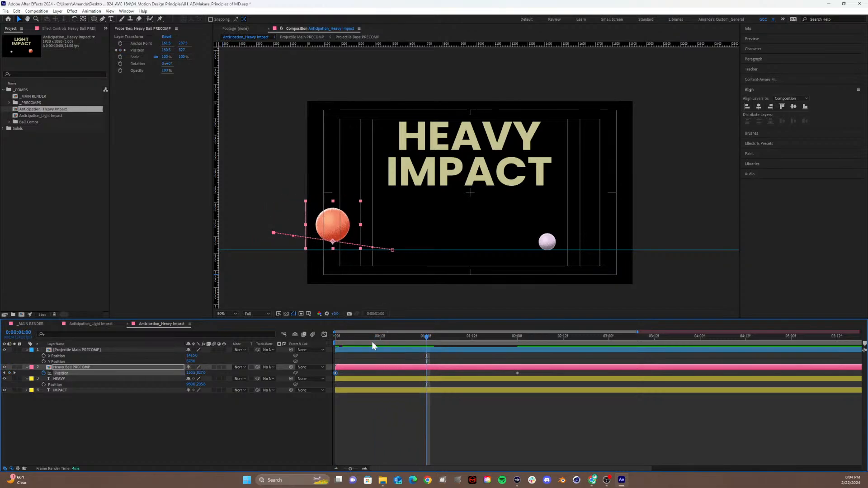
{"action": "left_click", "coordinate": [201, 373]}
{"action": "left_click", "coordinate": [202, 374]}
{"action": "type", "text": "878"}
{"action": "key", "text": "Return"}
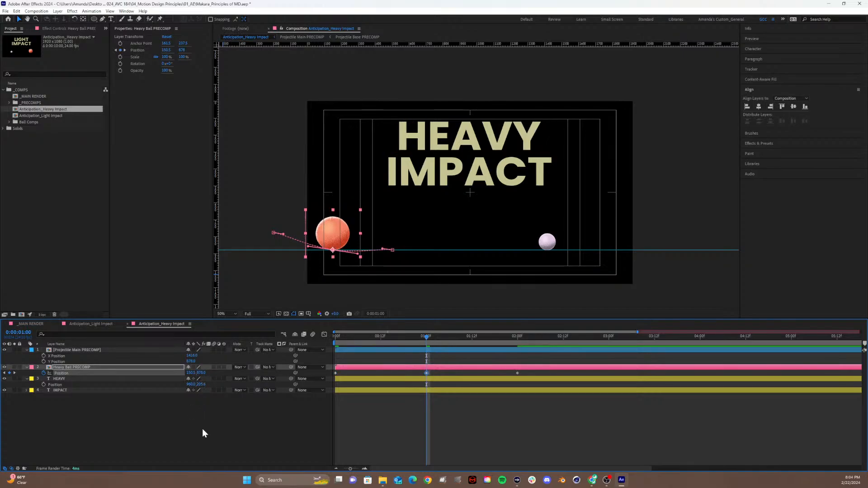
Move the last Position keyframe to 0:00:03:00 and the first floor-contact keyframe to 0:00:00:12.
{"action": "left_click_drag", "start_coordinate": [470, 339], "coordinate": [450, 353]}
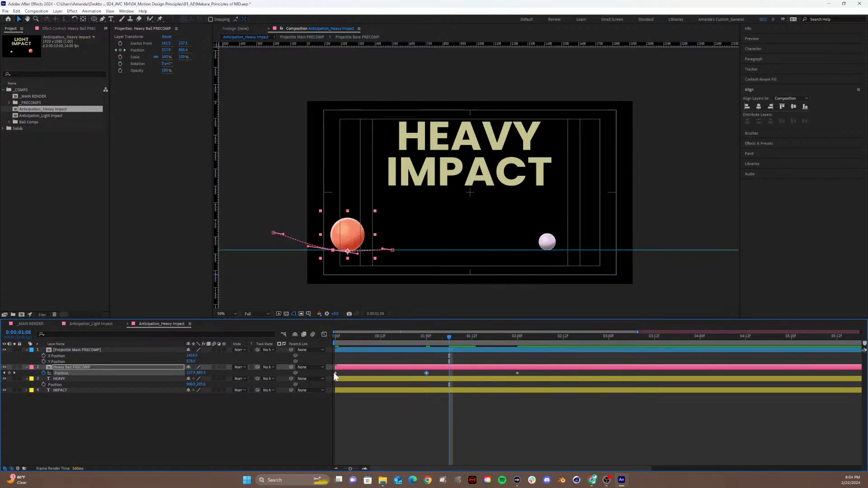
{"action": "left_click", "coordinate": [472, 339]}
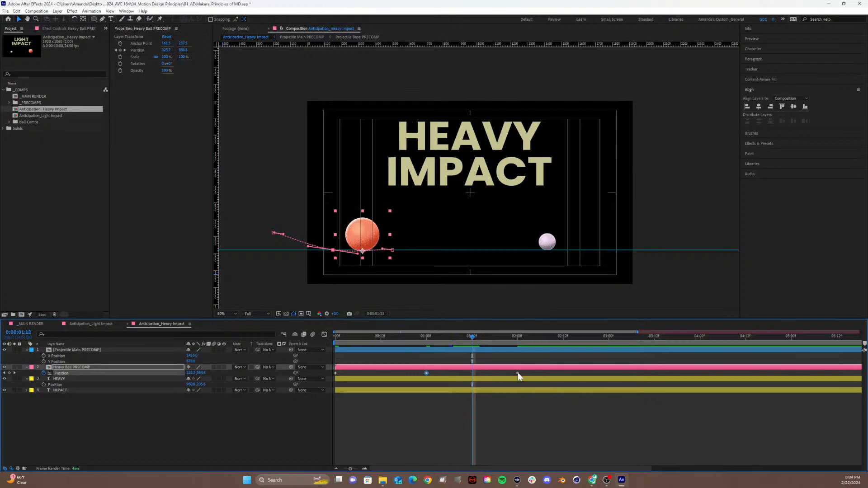
{"action": "left_click_drag", "start_coordinate": [517, 373], "coordinate": [606, 384]}
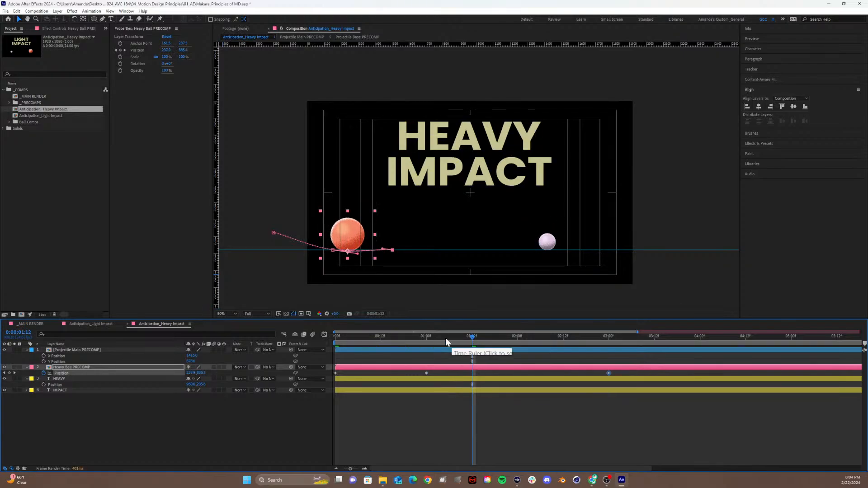
{"action": "mouse_move", "coordinate": [374, 336]}
{"action": "left_mouse_down"}
{"action": "mouse_move", "coordinate": [291, 342]}
{"action": "mouse_move", "coordinate": [380, 337]}
{"action": "left_mouse_up"}
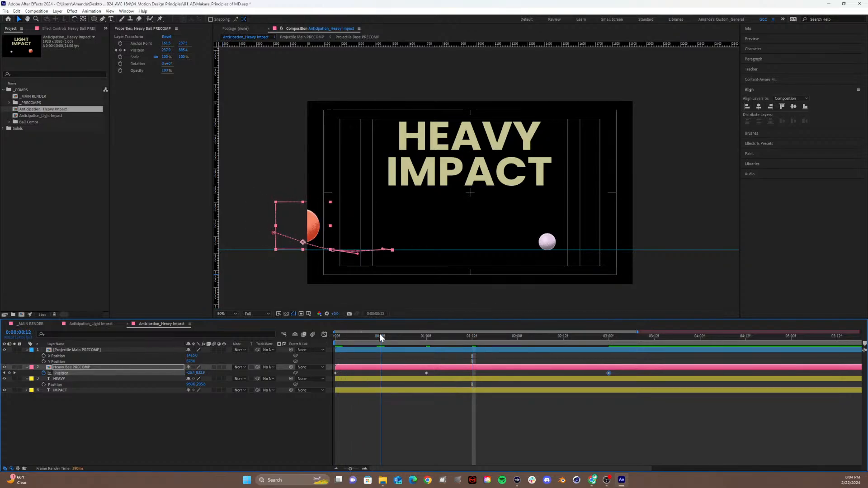
{"action": "left_click_drag", "start_coordinate": [426, 373], "coordinate": [380, 378]}
Add a small bounce with Position Y about 856 at 0:00:01:00 and 878 at 0:00:01:12.
{"action": "left_click_drag", "start_coordinate": [392, 341], "coordinate": [426, 347]}
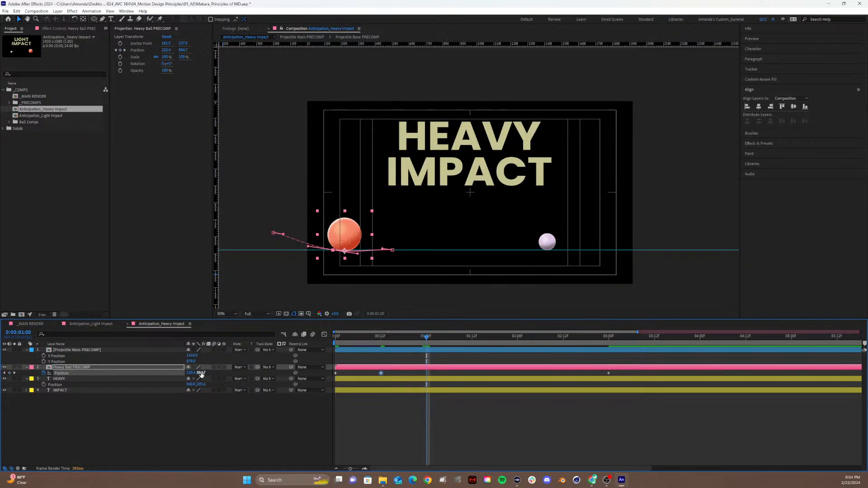
{"action": "left_click_drag", "start_coordinate": [199, 373], "coordinate": [190, 382]}
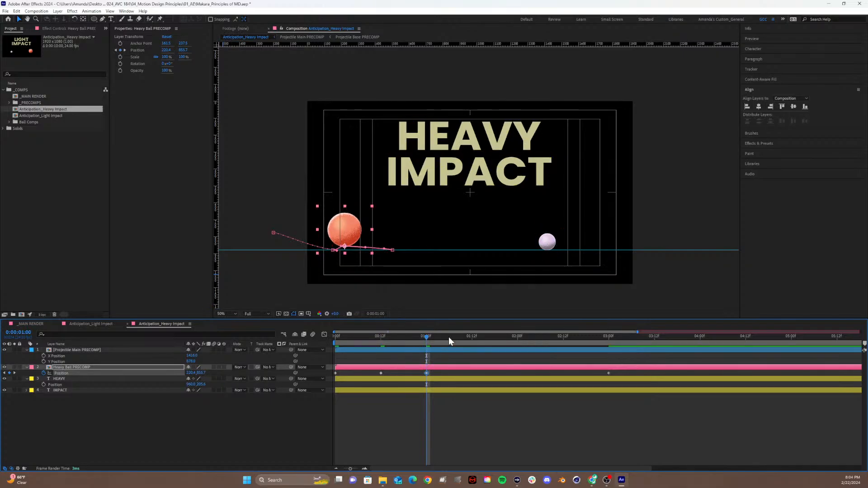
{"action": "left_click_drag", "start_coordinate": [448, 338], "coordinate": [470, 337]}
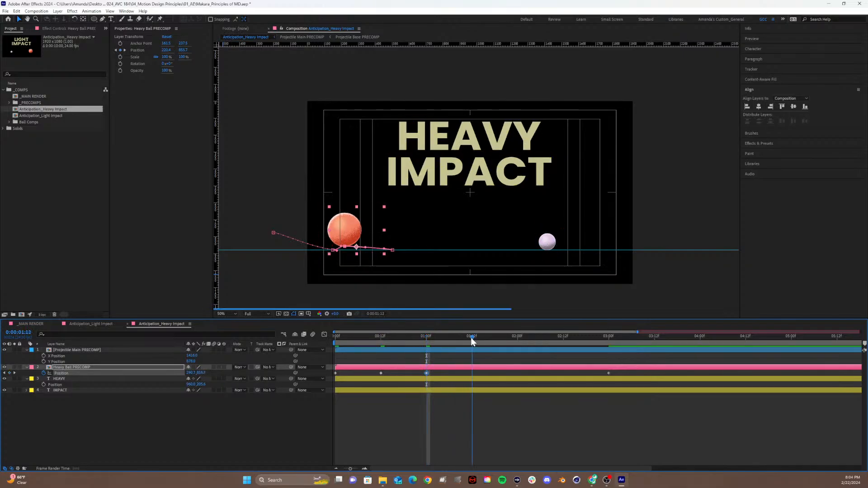
{"action": "left_click", "coordinate": [200, 373]}
{"action": "type", "text": "8"}
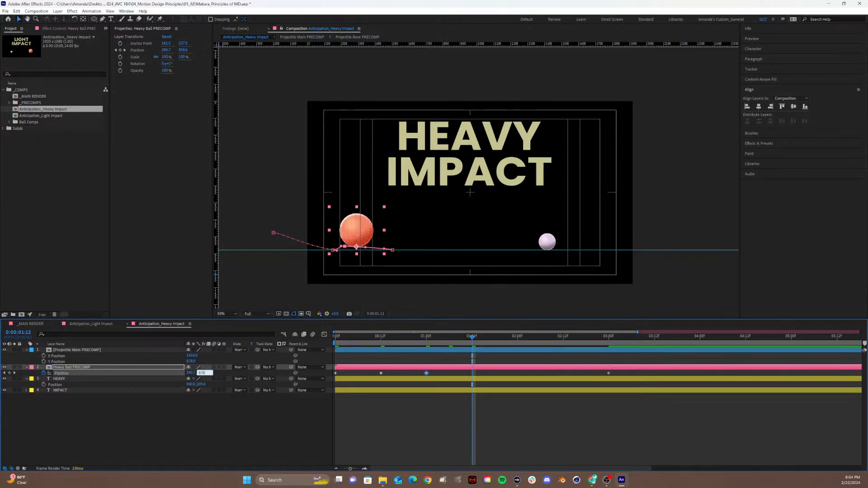
{"action": "type", "text": "78"}
{"action": "key", "text": "Return"}
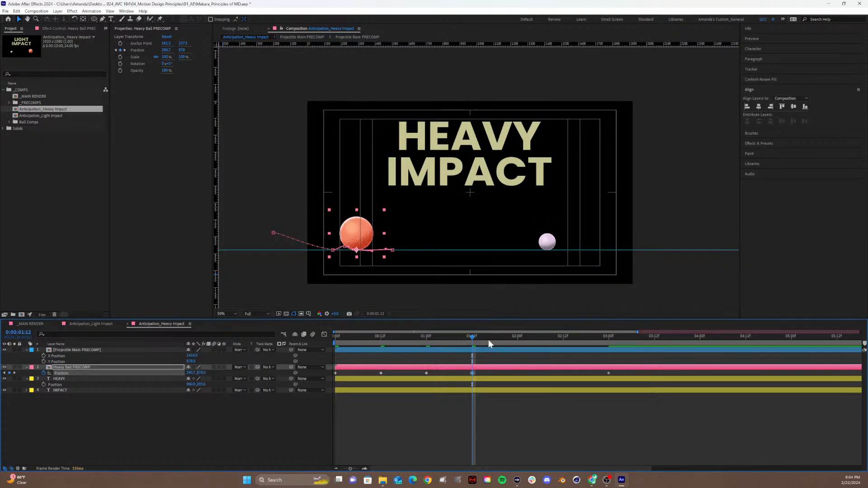
Add a lower second bounce peak at 0:00:02:00 with Position Y 865, comparing it with the keyframe at 0:00:01:00.
{"action": "left_click_drag", "start_coordinate": [488, 340], "coordinate": [519, 340]}
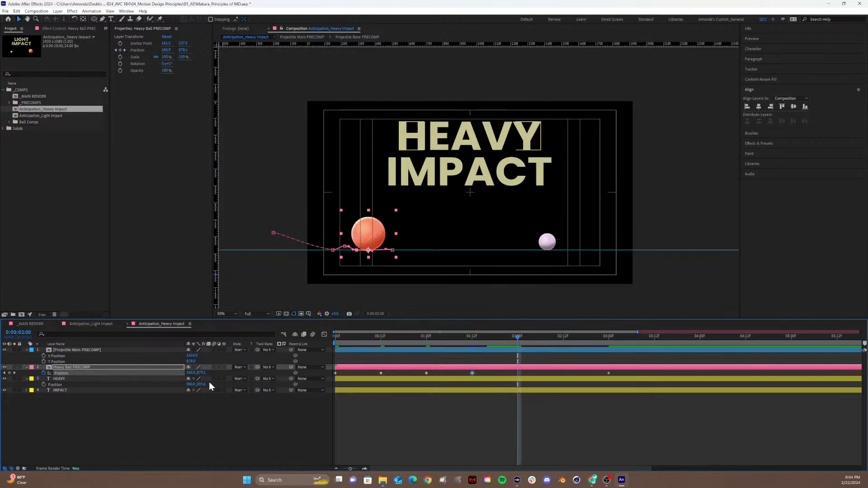
{"action": "left_click", "coordinate": [425, 372]}
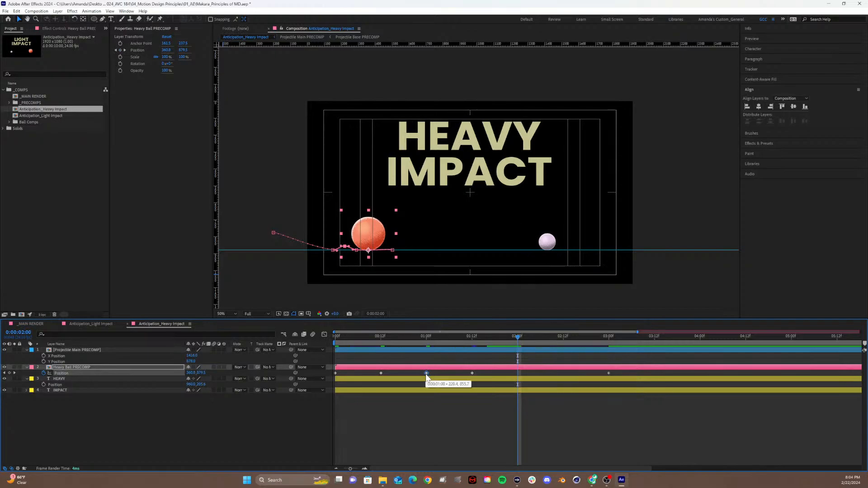
{"action": "left_click", "coordinate": [428, 337]}
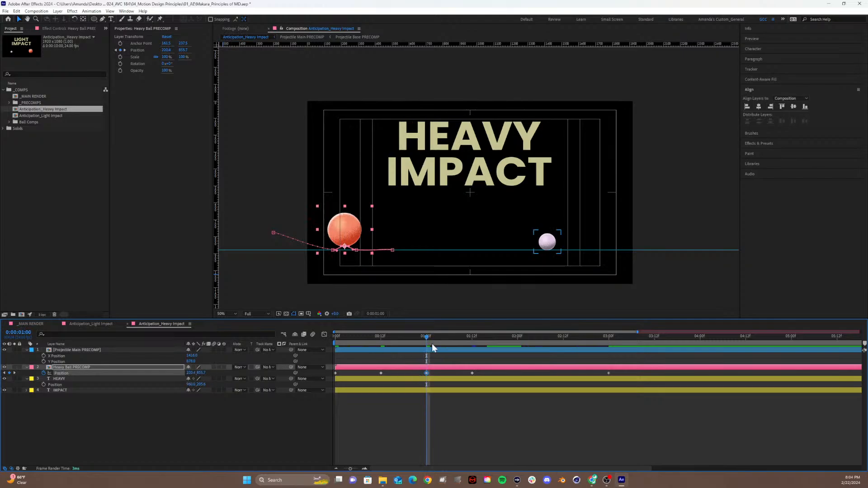
{"action": "left_click", "coordinate": [518, 338]}
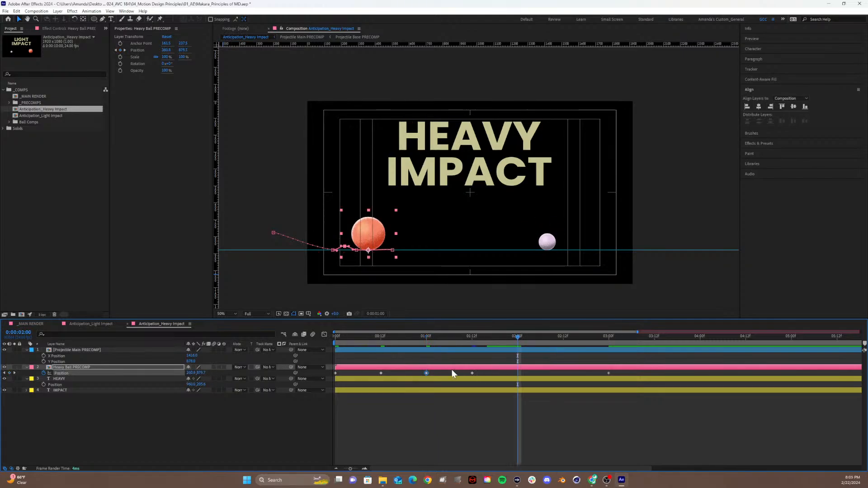
{"action": "left_click", "coordinate": [205, 373]}
{"action": "type", "text": "8"}
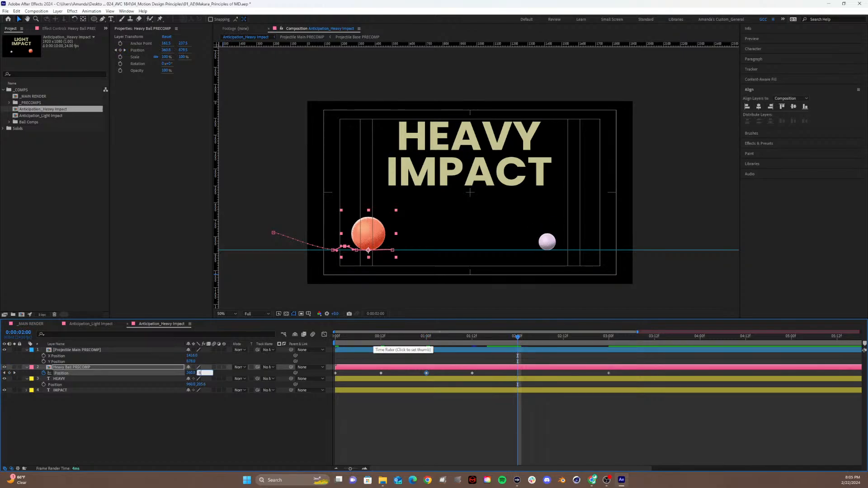
{"action": "type", "text": "65"}
{"action": "key", "text": "Return"}
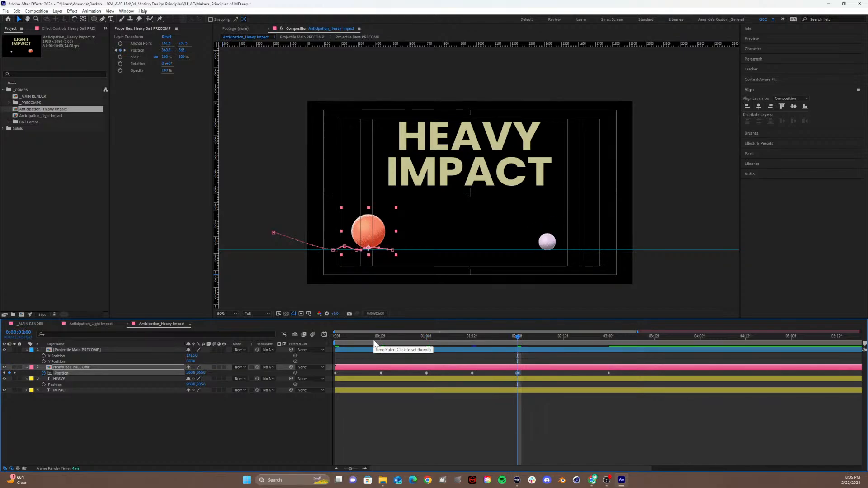
Add a Position keyframe at 0:00:02:12 with Y 878 to return the ball to the floor guide.
{"action": "left_click", "coordinate": [561, 340]}
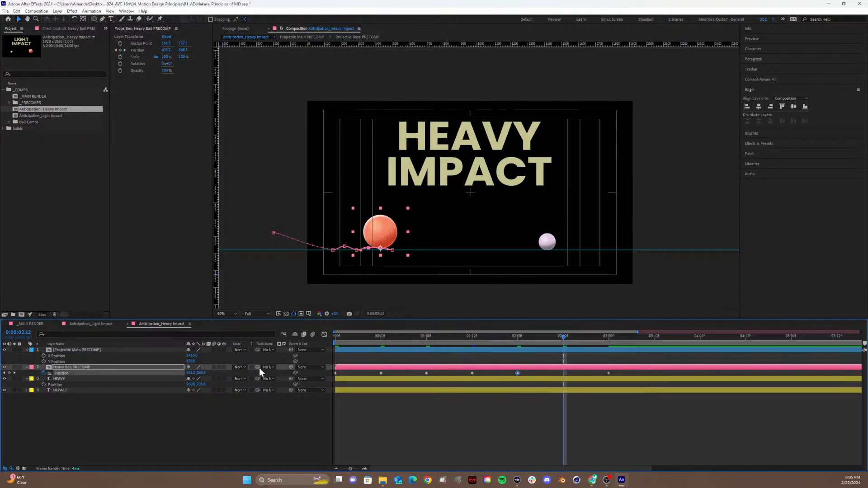
{"action": "left_click", "coordinate": [199, 374]}
{"action": "type", "text": "878"}
{"action": "key", "text": "Return"}
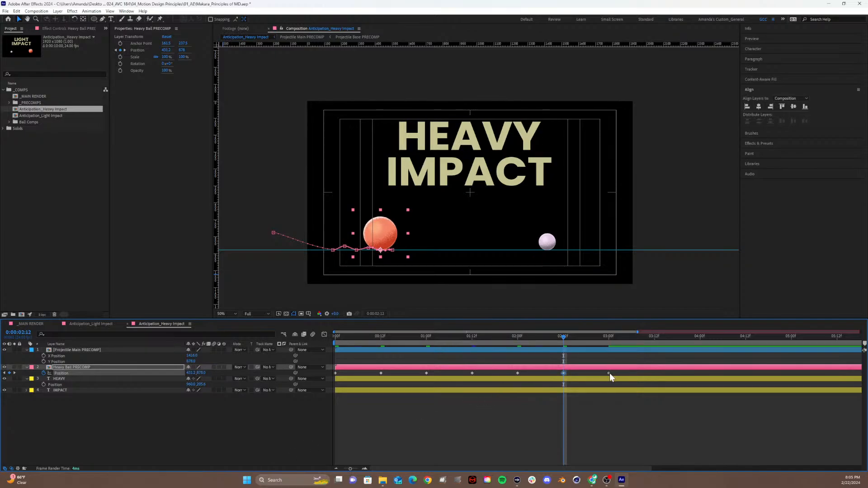
Preview the heavy ball's bounce animation from the start of the composition.
{"action": "left_click_drag", "start_coordinate": [563, 342], "coordinate": [235, 337]}
{"action": "key", "text": "space"}
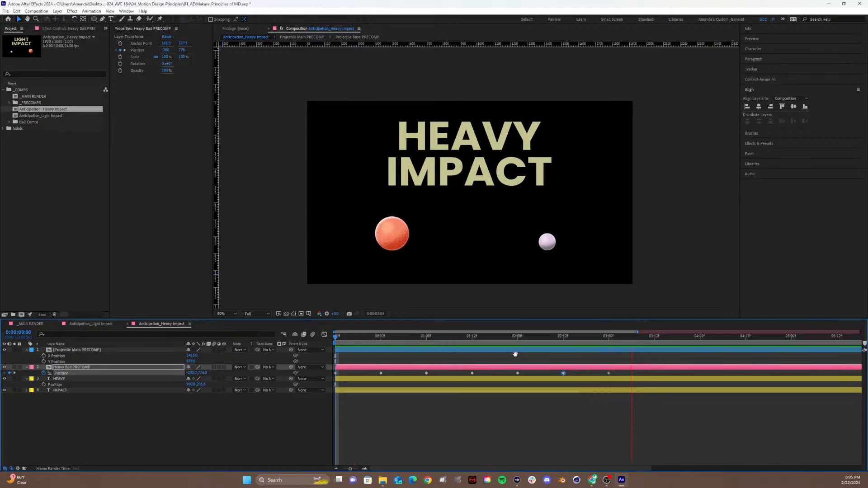
{"action": "left_click_drag", "start_coordinate": [526, 329], "coordinate": [228, 337]}
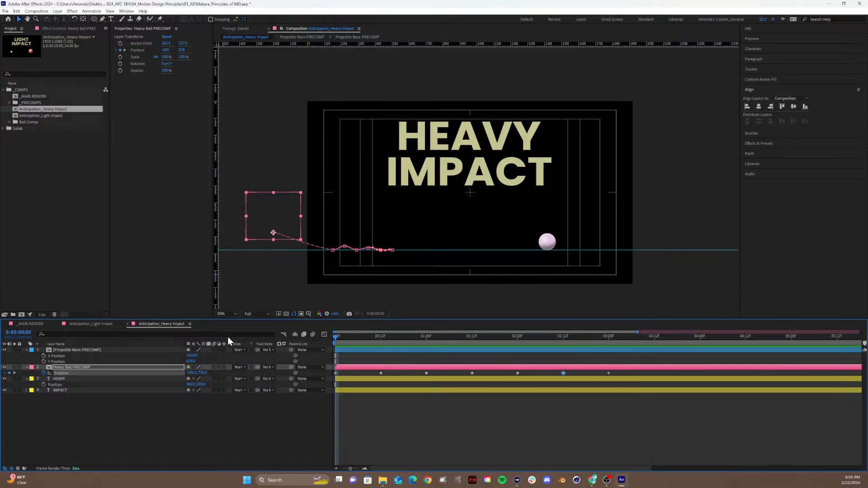
Examine the value curves of the heavy ball's Position keyframes in the Graph Editor, then return to the keyframe view.
{"action": "left_click", "coordinate": [61, 373]}
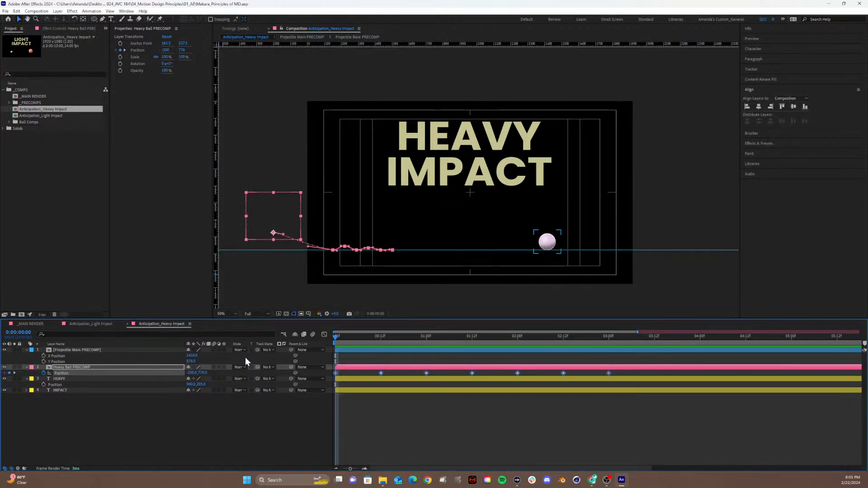
{"action": "left_click", "coordinate": [325, 334]}
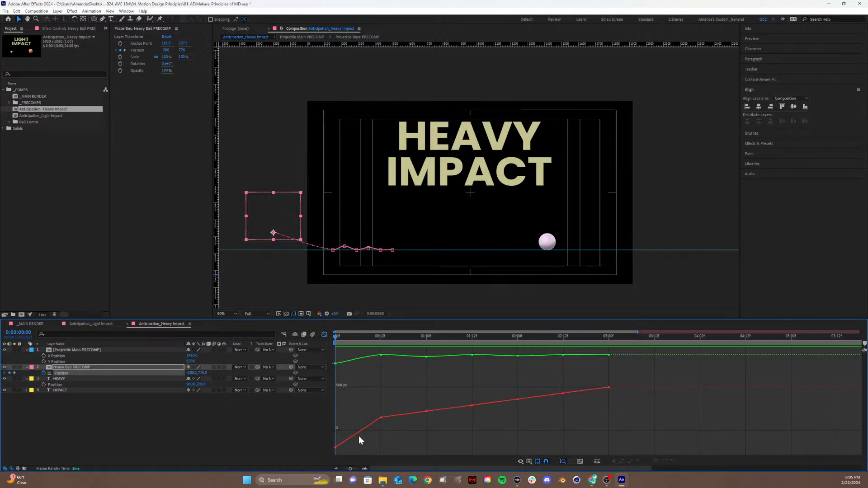
{"action": "left_click", "coordinate": [325, 334]}
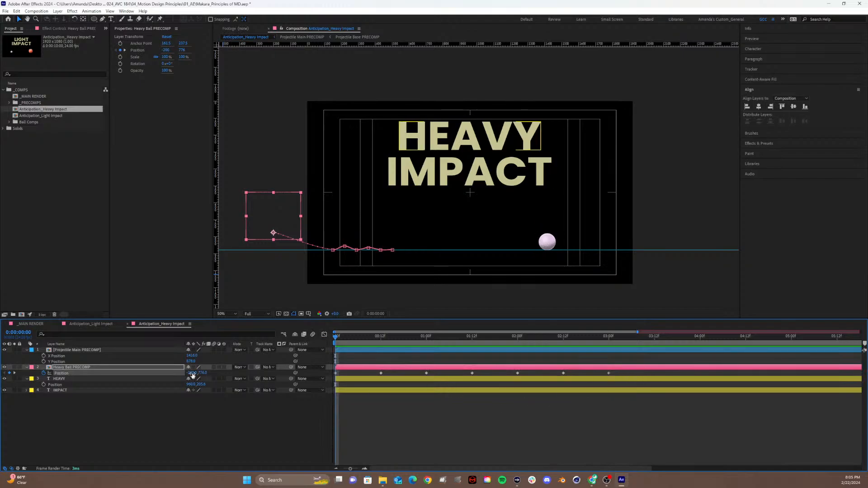
Try to separate the heavy ball's Position into X and Y dimensions, and undo the separation.
{"action": "left_click", "coordinate": [67, 372]}
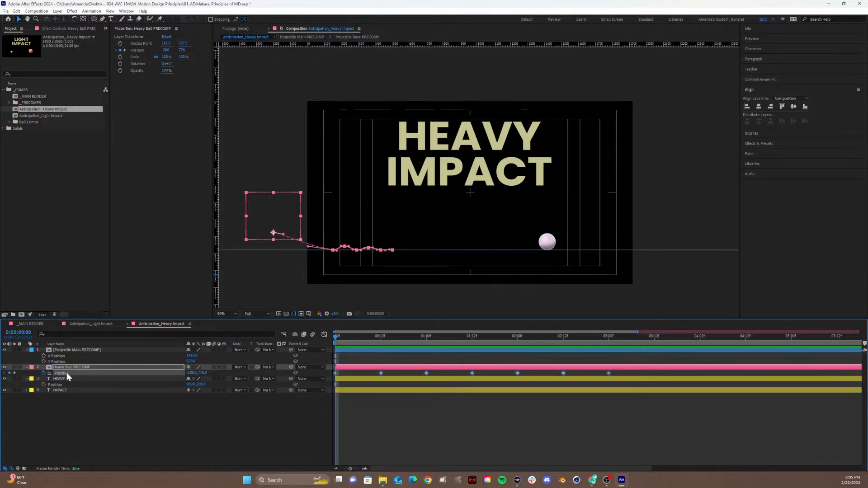
{"action": "right_click", "coordinate": [66, 373]}
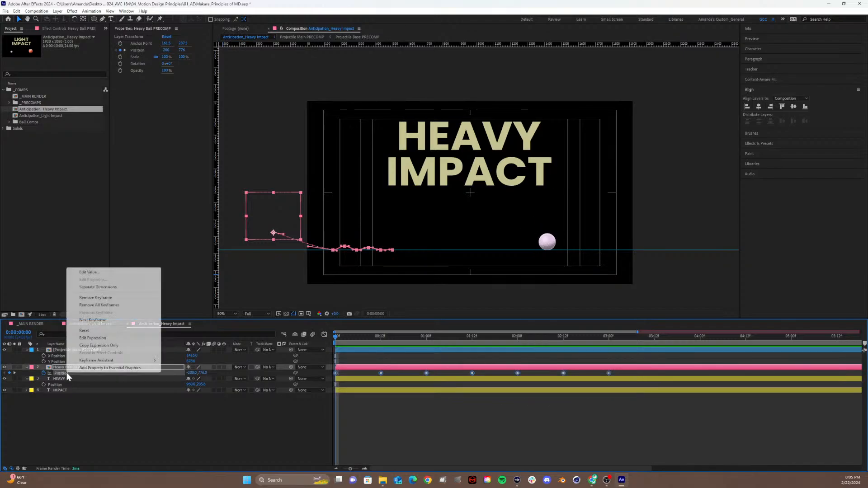
{"action": "left_click", "coordinate": [97, 288]}
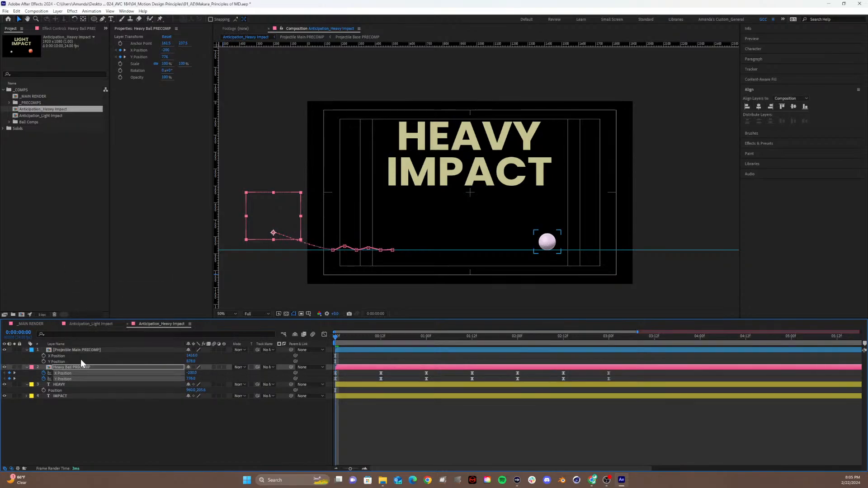
{"action": "key", "text": "ctrl+z"}
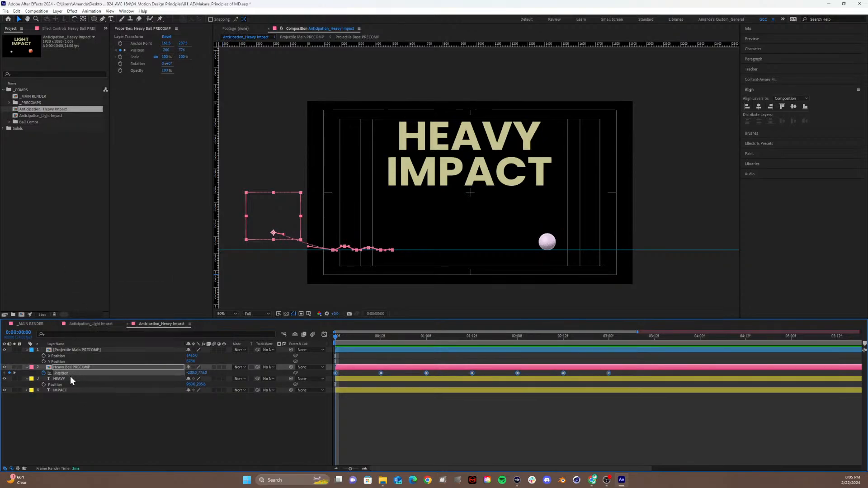
Apply Easy Ease to all of the heavy ball's Position keyframes and show their curves in the Graph Editor.
{"action": "key", "text": "F9"}
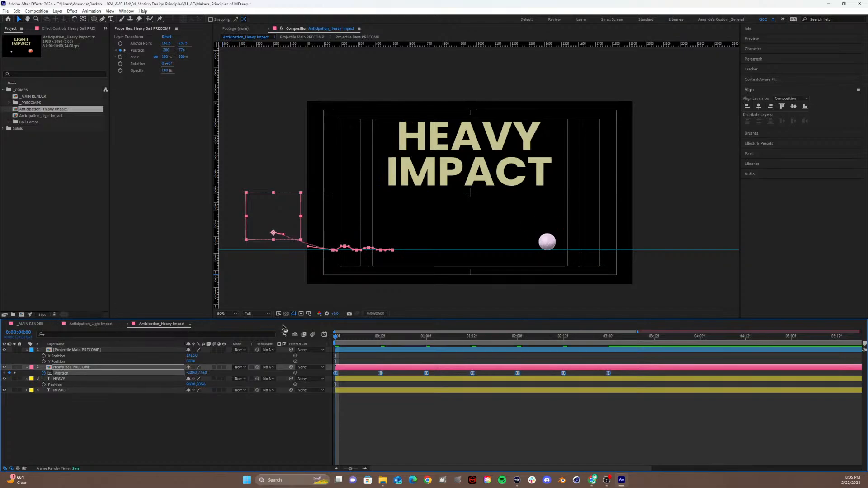
{"action": "left_click", "coordinate": [324, 335]}
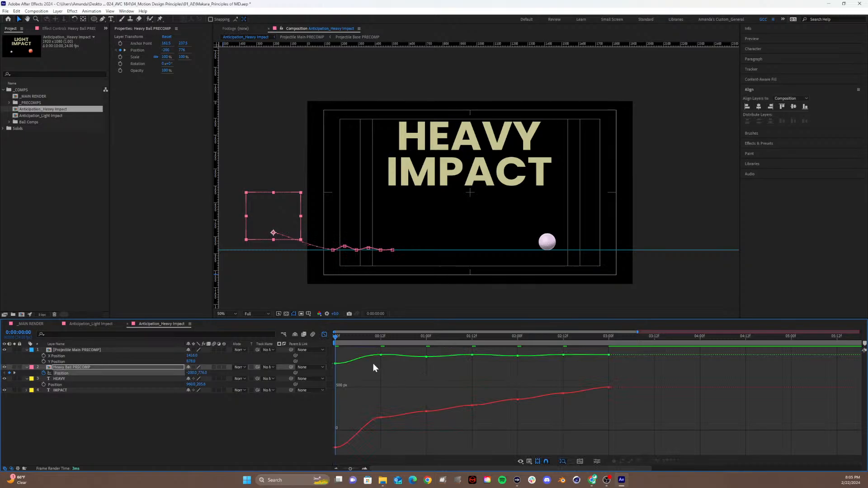
{"action": "left_click", "coordinate": [272, 409]}
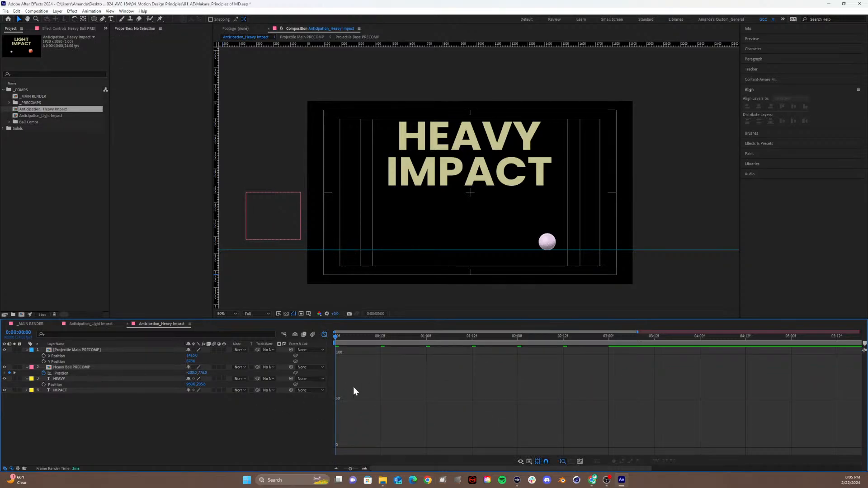
{"action": "left_click", "coordinate": [93, 373]}
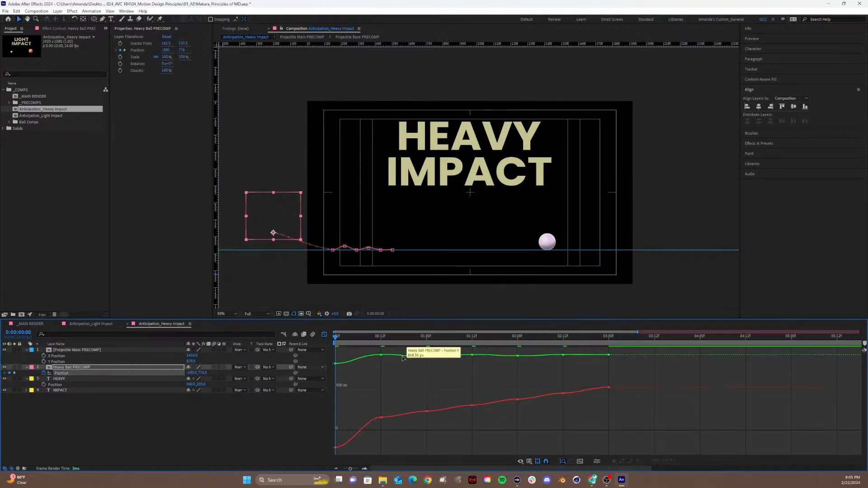
Separate the heavy ball's Position keyframes into X and Y dimensions in the Graph Editor.
{"action": "left_click_drag", "start_coordinate": [367, 351], "coordinate": [372, 351]}
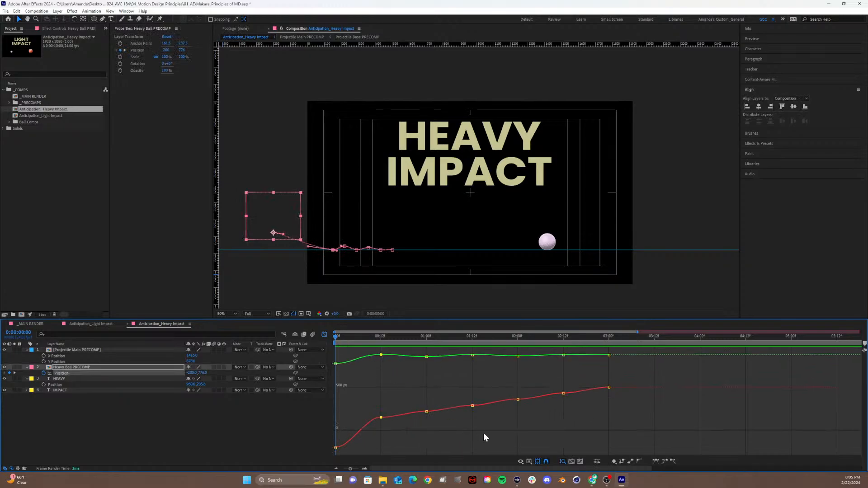
{"action": "left_click", "coordinate": [596, 461]}
{"action": "left_click", "coordinate": [202, 420]}
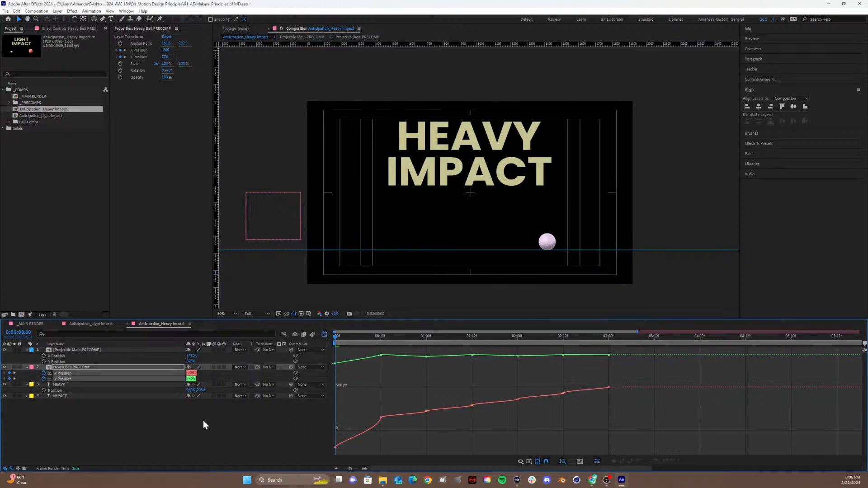
Shape the Y Position curve at 0:00:00:12 into a sharp floor contact by angling both keyframe handles toward lower Y values.
{"action": "left_click", "coordinate": [64, 373]}
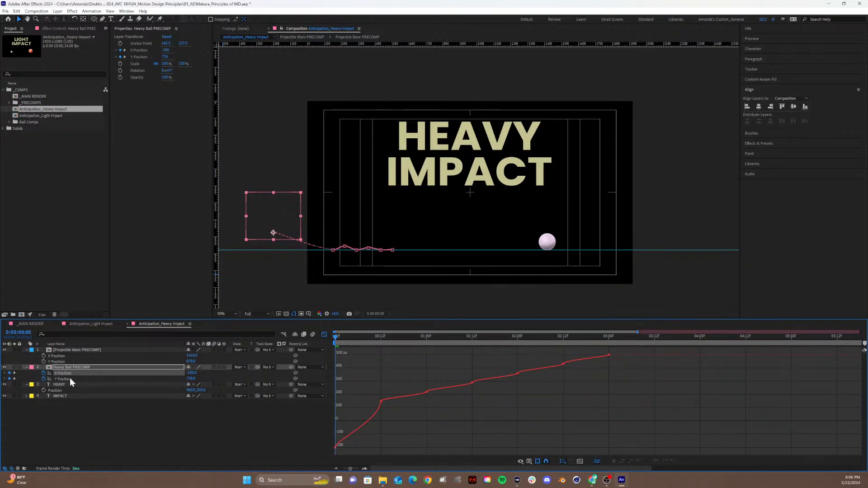
{"action": "left_click", "coordinate": [70, 378]}
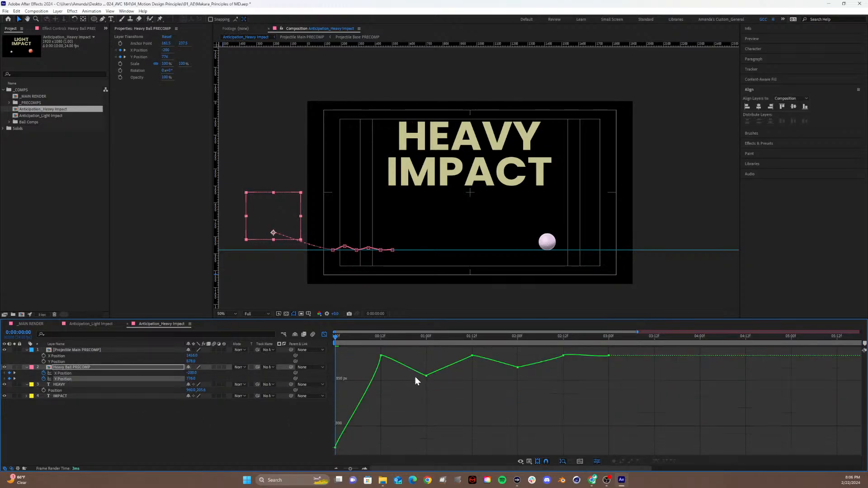
{"action": "left_click_drag", "start_coordinate": [397, 378], "coordinate": [364, 343]}
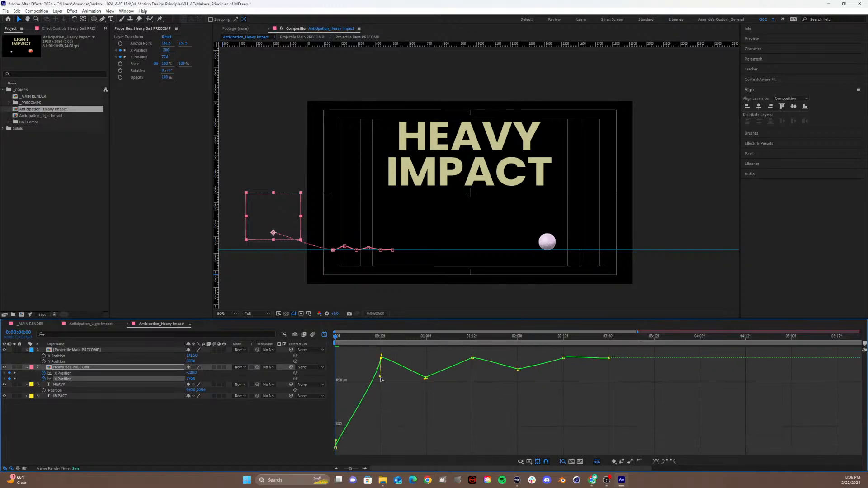
{"action": "left_click_drag", "start_coordinate": [379, 377], "coordinate": [411, 356]}
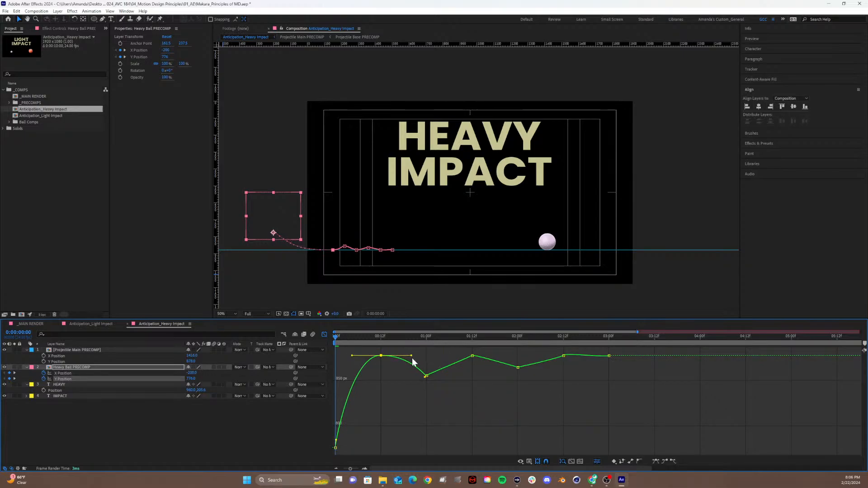
{"action": "left_click_drag", "start_coordinate": [335, 336], "coordinate": [389, 379]}
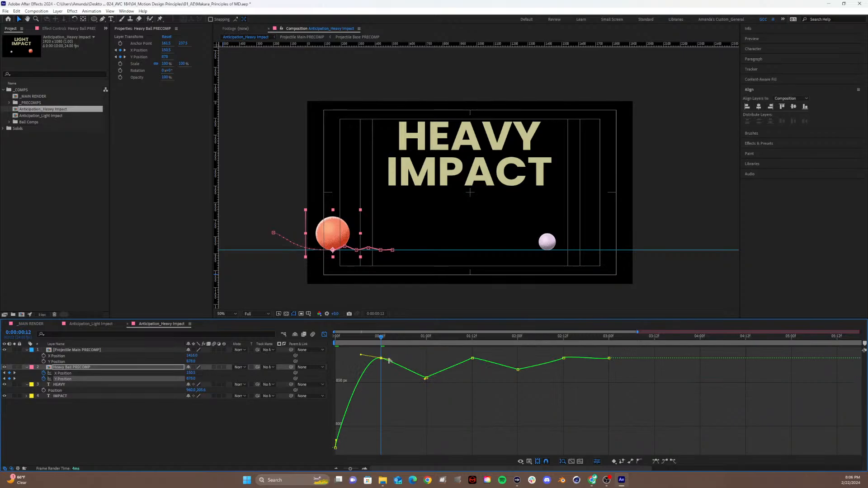
{"action": "mouse_move", "coordinate": [389, 365]}
{"action": "left_mouse_down"}
{"action": "mouse_move", "coordinate": [376, 380]}
{"action": "mouse_move", "coordinate": [392, 358]}
{"action": "left_mouse_up"}
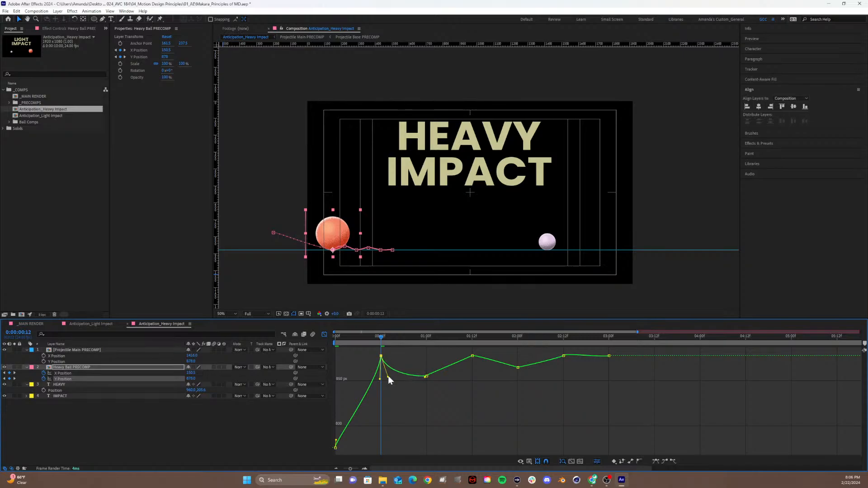
Pull out the first Y Position keyframe's outgoing handle so the ball's drop starts slowly and accelerates, and check the motion.
{"action": "left_click_drag", "start_coordinate": [336, 441], "coordinate": [357, 438]}
{"action": "left_click", "coordinate": [356, 435]}
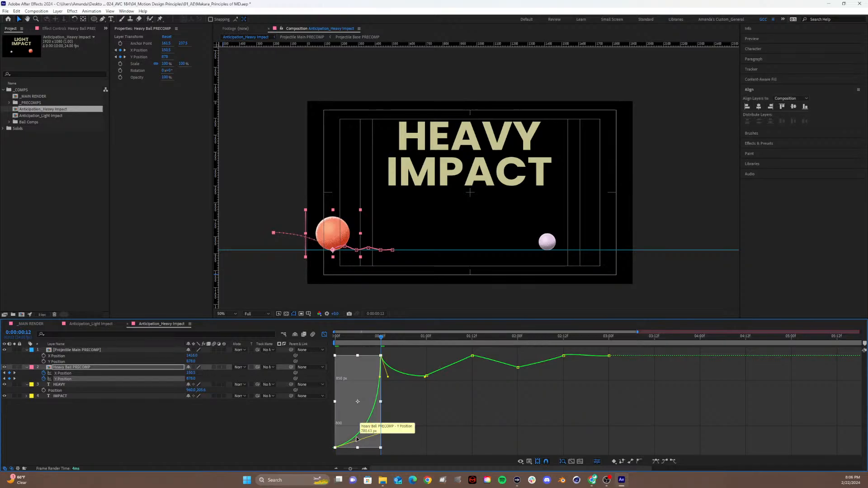
{"action": "key", "text": "space"}
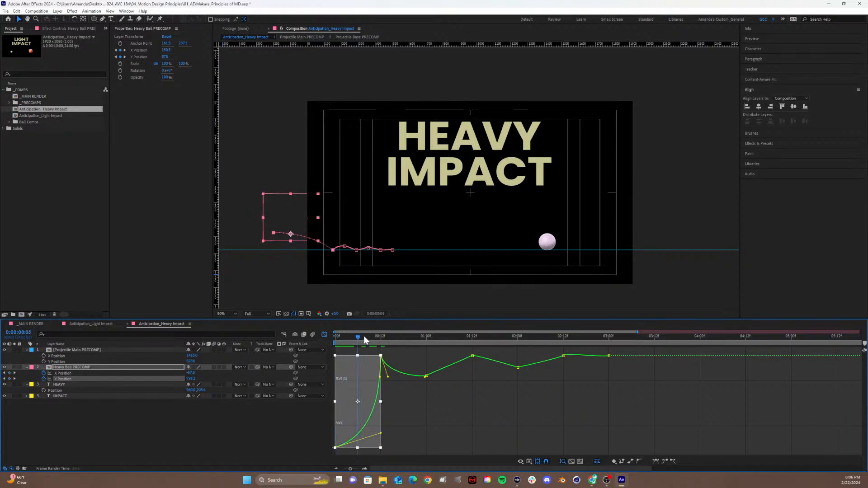
Extend the outgoing handle of the Y Position keyframe at 1:00 horizontally to round off the first bounce.
{"action": "left_click", "coordinate": [423, 375]}
{"action": "left_click", "coordinate": [455, 403]}
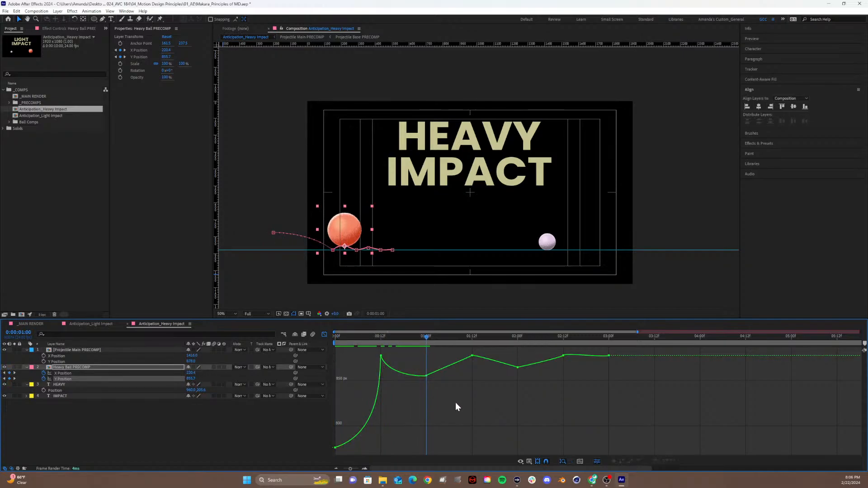
{"action": "left_click", "coordinate": [426, 377]}
{"action": "left_click_drag", "start_coordinate": [427, 378], "coordinate": [429, 375]}
{"action": "left_click_drag", "start_coordinate": [435, 376], "coordinate": [457, 378]}
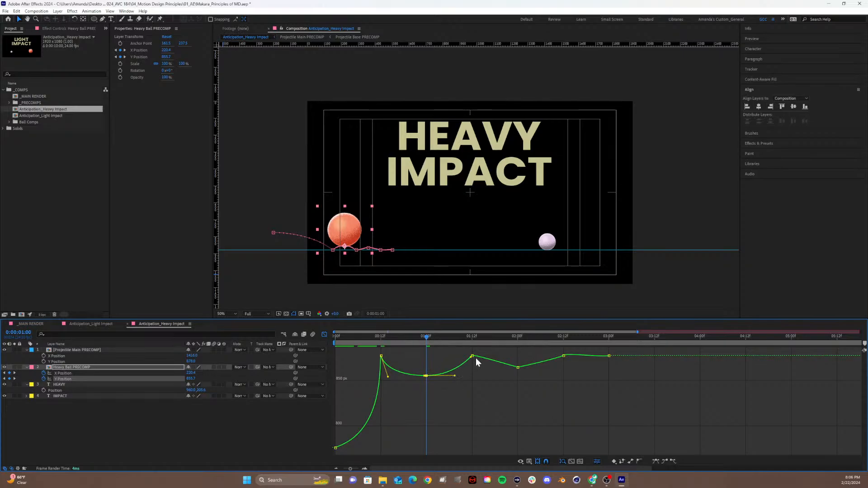
Angle both handles of the Y Position keyframe at 1:12 steeply downward in the graph to form a sharp ground contact.
{"action": "left_click_drag", "start_coordinate": [426, 339], "coordinate": [472, 350]}
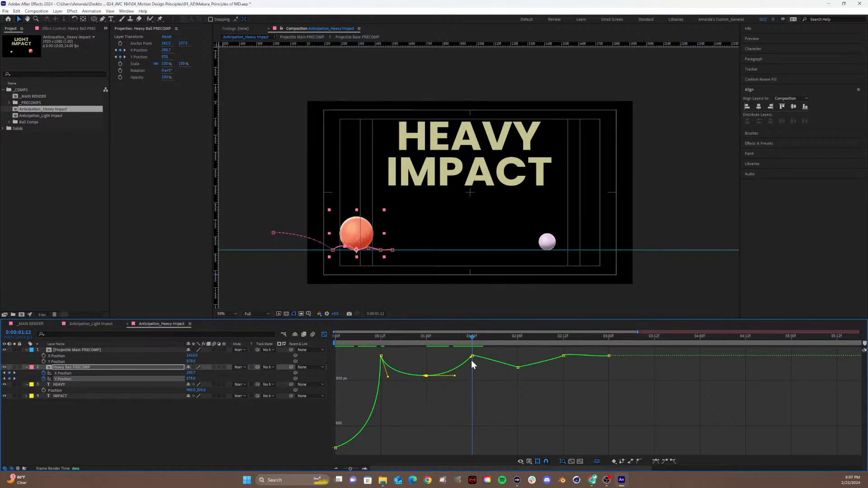
{"action": "left_click", "coordinate": [472, 358]}
{"action": "scroll", "coordinate": [505, 398], "scroll_direction": "up", "scroll_amount": 3}
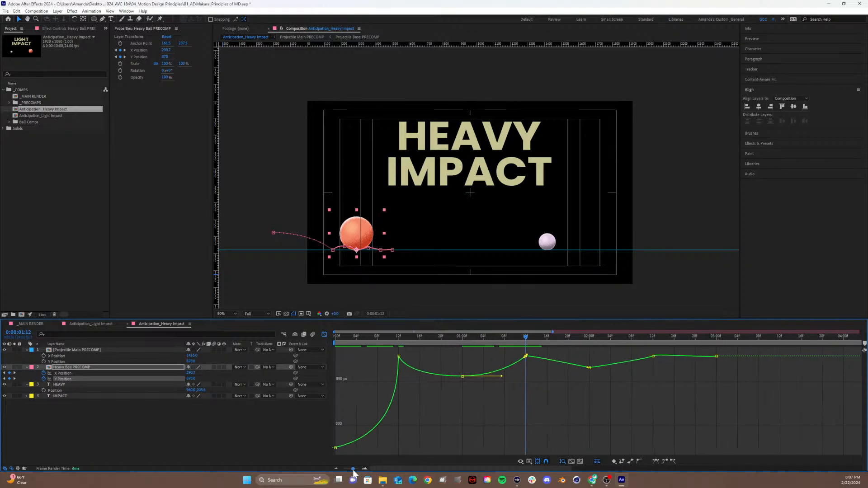
{"action": "left_click", "coordinate": [527, 356]}
{"action": "mouse_move", "coordinate": [530, 357]}
{"action": "left_mouse_down"}
{"action": "mouse_move", "coordinate": [527, 364]}
{"action": "mouse_move", "coordinate": [541, 356]}
{"action": "mouse_move", "coordinate": [531, 364]}
{"action": "left_mouse_up"}
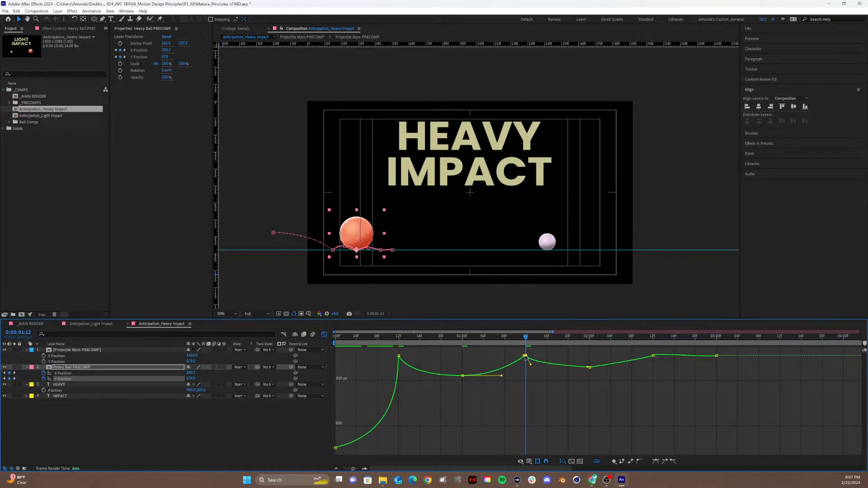
{"action": "left_click_drag", "start_coordinate": [523, 359], "coordinate": [523, 367]}
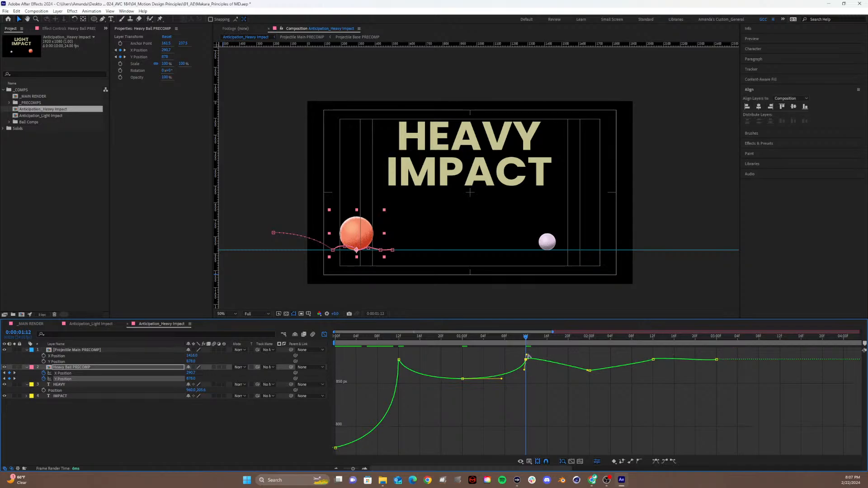
{"action": "left_click_drag", "start_coordinate": [528, 356], "coordinate": [527, 372]}
Extend the handles of the Y Position keyframe at 2:00 horizontally to smooth the second bounce.
{"action": "left_click", "coordinate": [588, 368]}
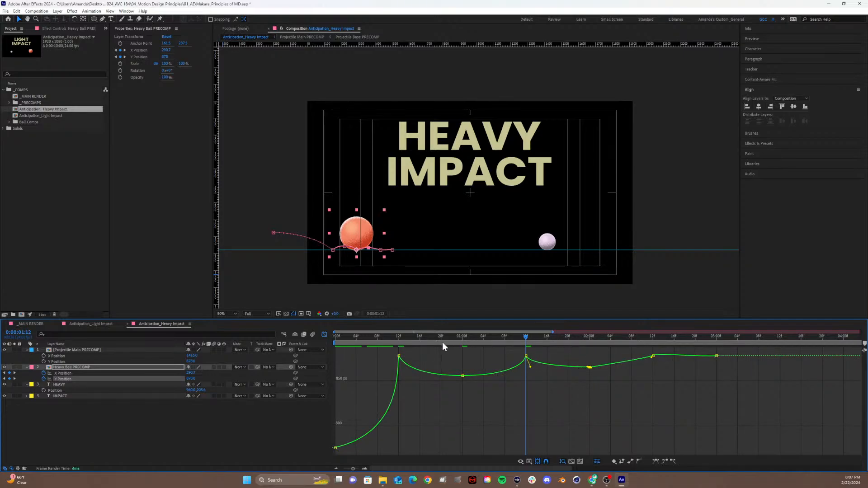
{"action": "left_click_drag", "start_coordinate": [390, 339], "coordinate": [603, 367]}
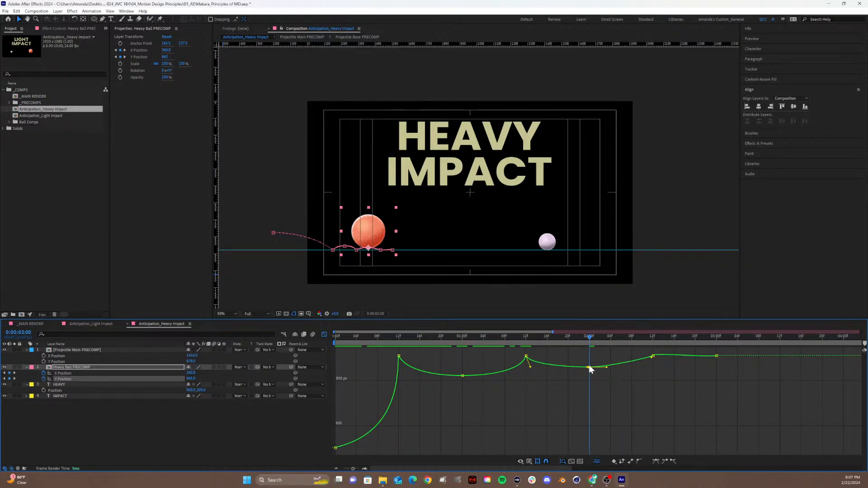
{"action": "left_click_drag", "start_coordinate": [586, 368], "coordinate": [577, 367]}
Lengthen the incoming handle of the Y Position keyframe at 1:00 to even out the first bounce's arc.
{"action": "mouse_move", "coordinate": [524, 337]}
{"action": "left_mouse_down"}
{"action": "mouse_move", "coordinate": [542, 341]}
{"action": "mouse_move", "coordinate": [516, 342]}
{"action": "mouse_move", "coordinate": [530, 341]}
{"action": "left_mouse_up"}
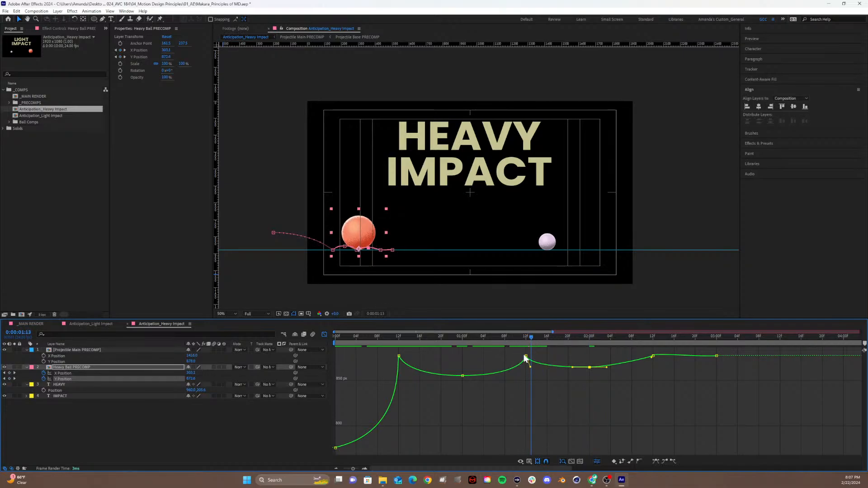
{"action": "left_click", "coordinate": [465, 370]}
{"action": "left_click", "coordinate": [461, 375], "text": "ctrl"}
{"action": "left_click_drag", "start_coordinate": [460, 377], "coordinate": [435, 376]}
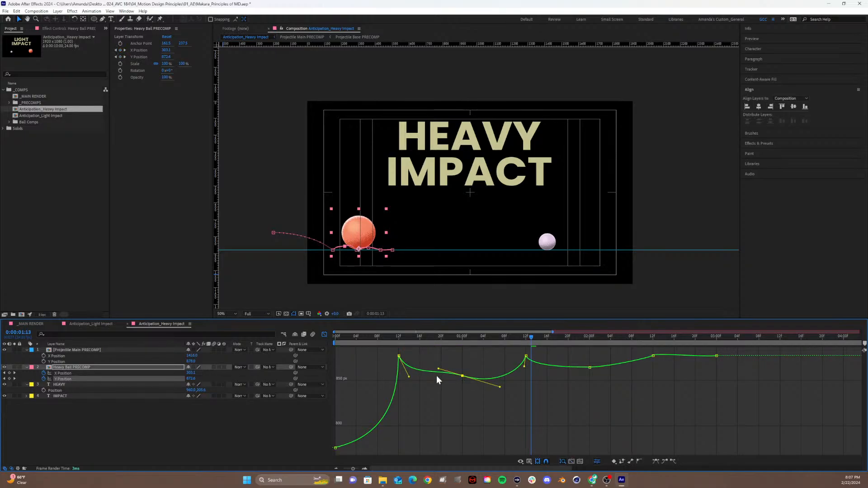
Angle both handles of the Y Position keyframe at 2:12 downward into a contact point, adjust the last keyframe, and preview from the start.
{"action": "left_click_drag", "start_coordinate": [421, 338], "coordinate": [649, 337]}
{"action": "left_click", "coordinate": [653, 357]}
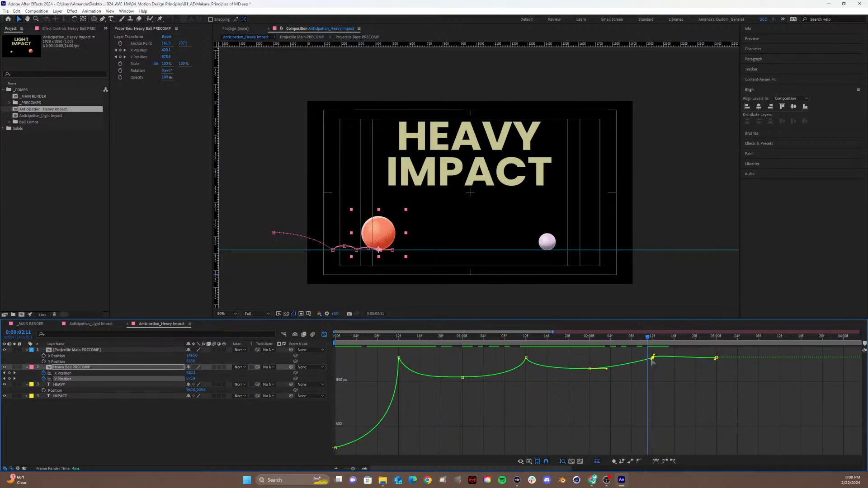
{"action": "left_click_drag", "start_coordinate": [652, 364], "coordinate": [657, 355]}
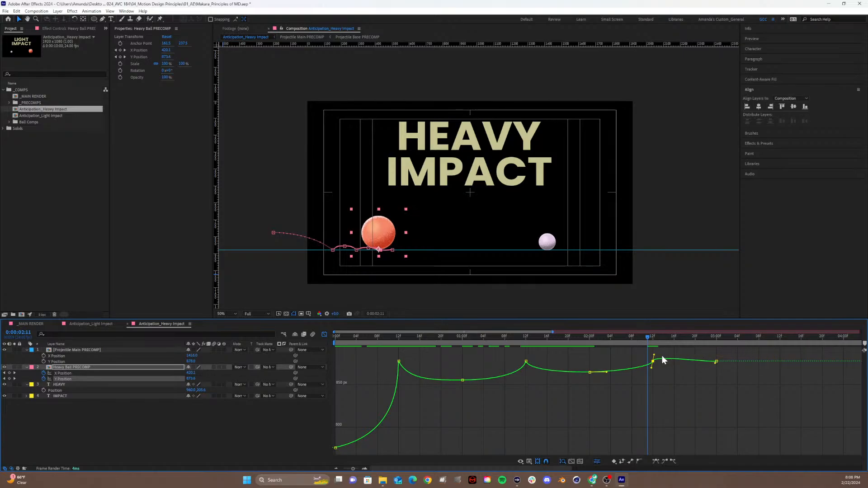
{"action": "left_click_drag", "start_coordinate": [655, 358], "coordinate": [657, 365]}
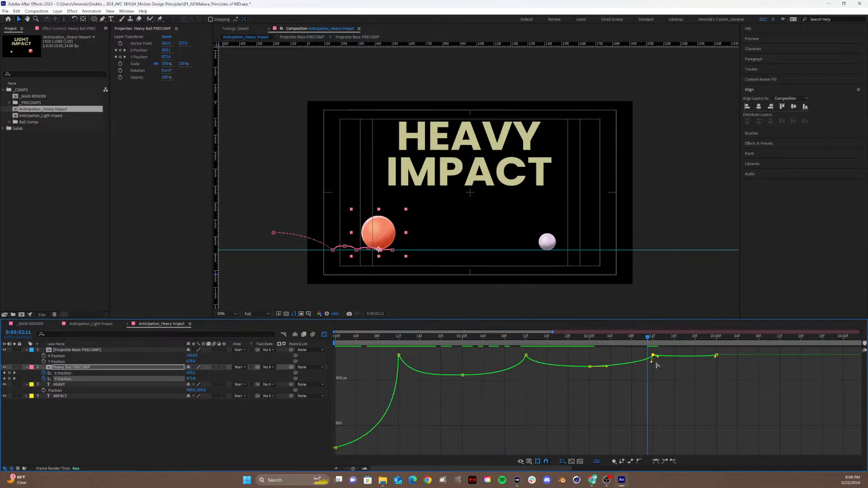
{"action": "left_click", "coordinate": [715, 355]}
{"action": "left_click_drag", "start_coordinate": [540, 338], "coordinate": [332, 344]}
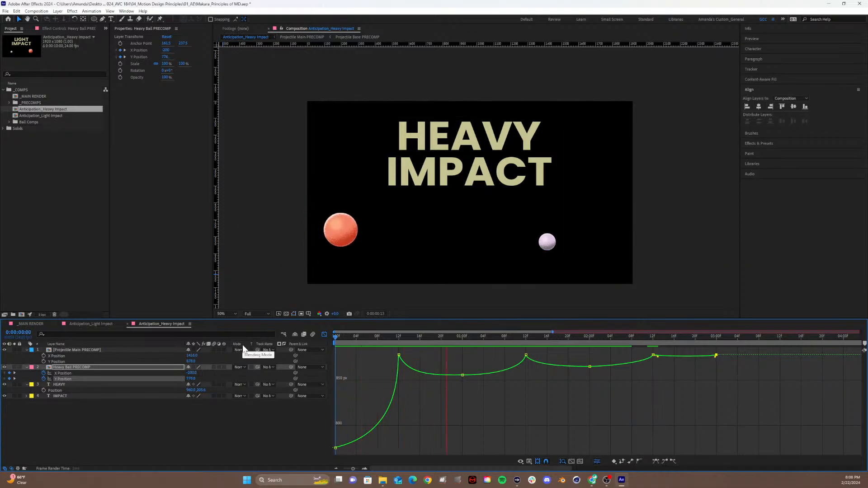
Widen both handles of the Y Position keyframe at frame 12, and shorten and flatten the first keyframe's outgoing handle.
{"action": "left_click_drag", "start_coordinate": [458, 343], "coordinate": [399, 353]}
{"action": "left_click", "coordinate": [395, 357]}
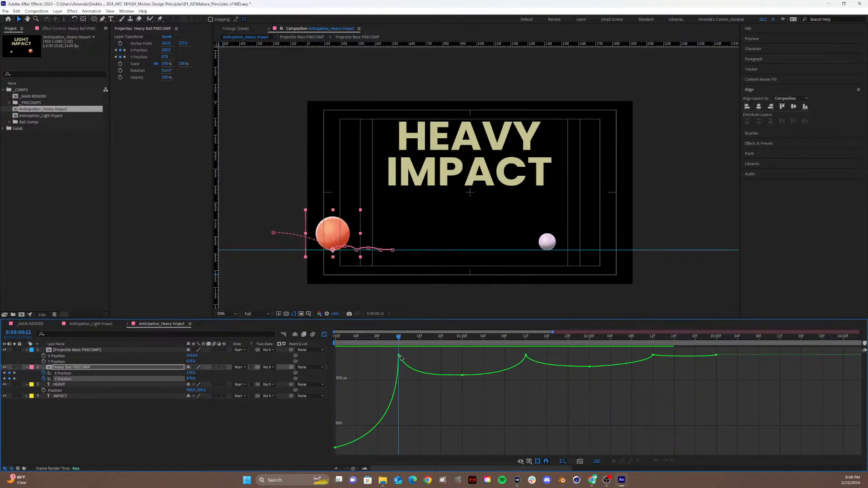
{"action": "left_click_drag", "start_coordinate": [392, 351], "coordinate": [422, 359]}
{"action": "key", "text": "space"}
{"action": "left_click", "coordinate": [364, 468]}
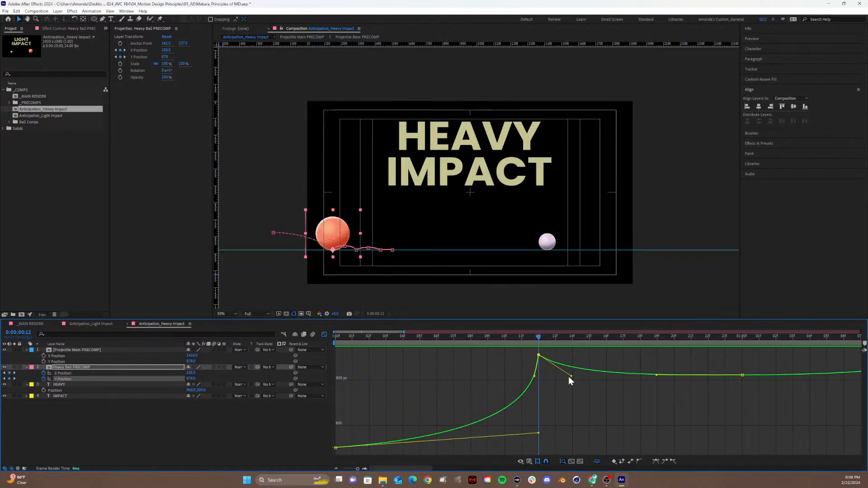
{"action": "left_click_drag", "start_coordinate": [571, 378], "coordinate": [590, 373]}
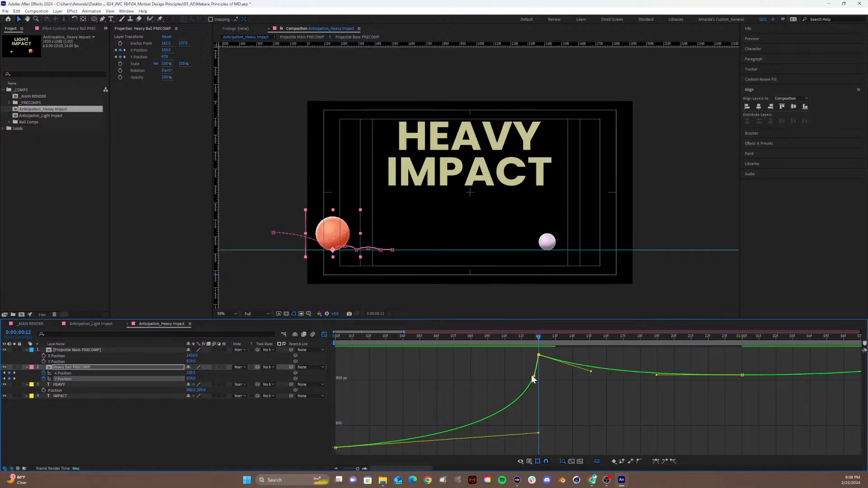
{"action": "left_click_drag", "start_coordinate": [533, 377], "coordinate": [518, 387]}
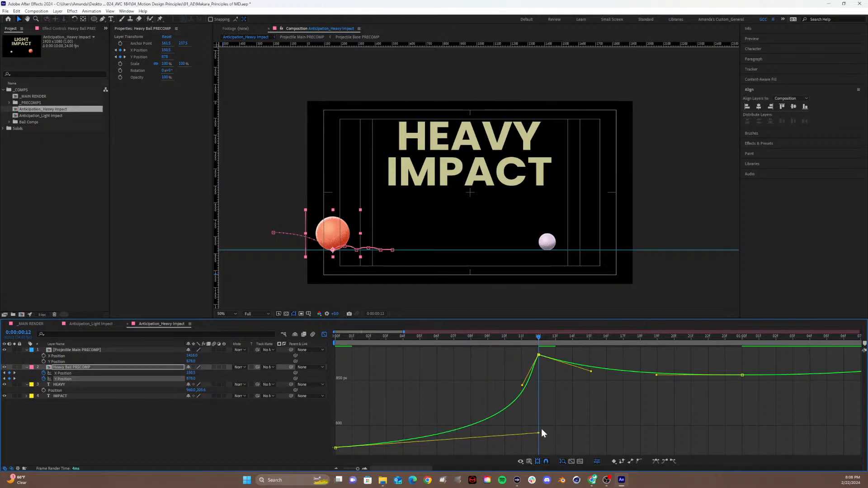
{"action": "left_click_drag", "start_coordinate": [539, 434], "coordinate": [431, 450]}
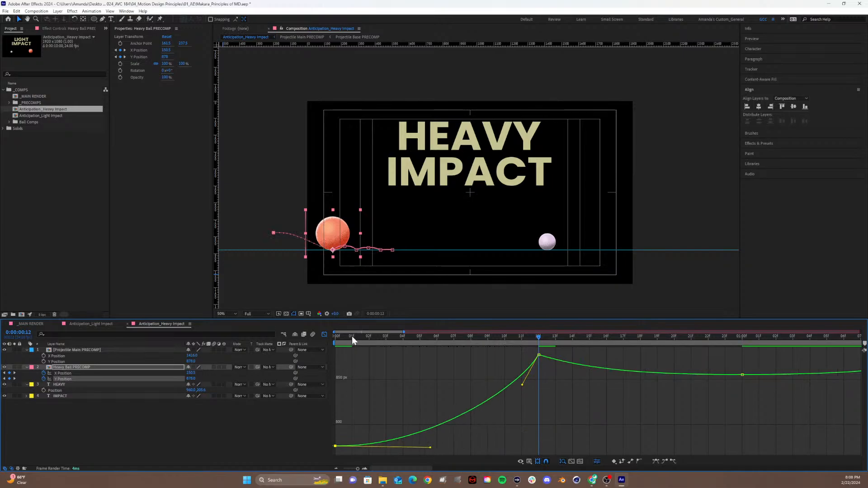
Return to the first frame and show the ball's X Position and Y Position curves together in the graph.
{"action": "left_click_drag", "start_coordinate": [351, 336], "coordinate": [267, 344]}
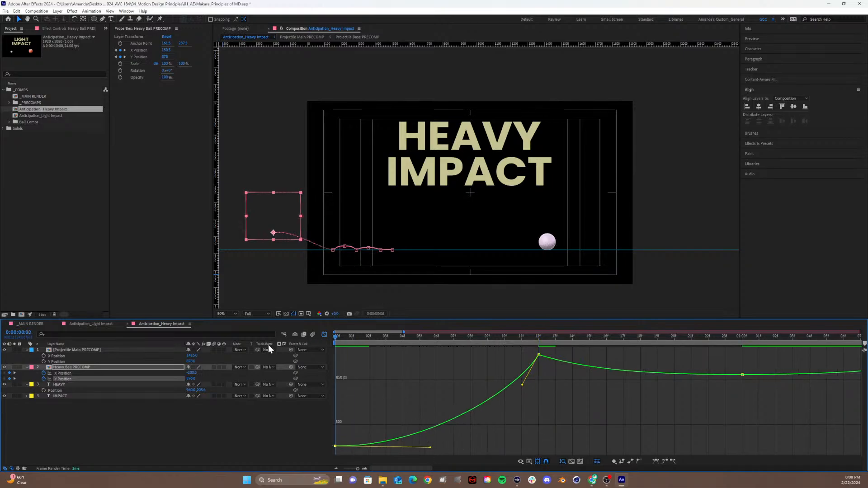
{"action": "left_click", "coordinate": [331, 250]}
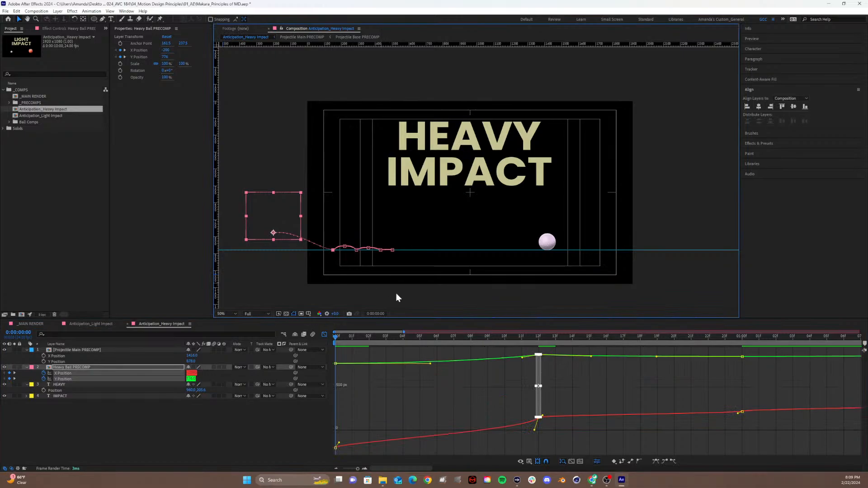
{"action": "left_click", "coordinate": [540, 417]}
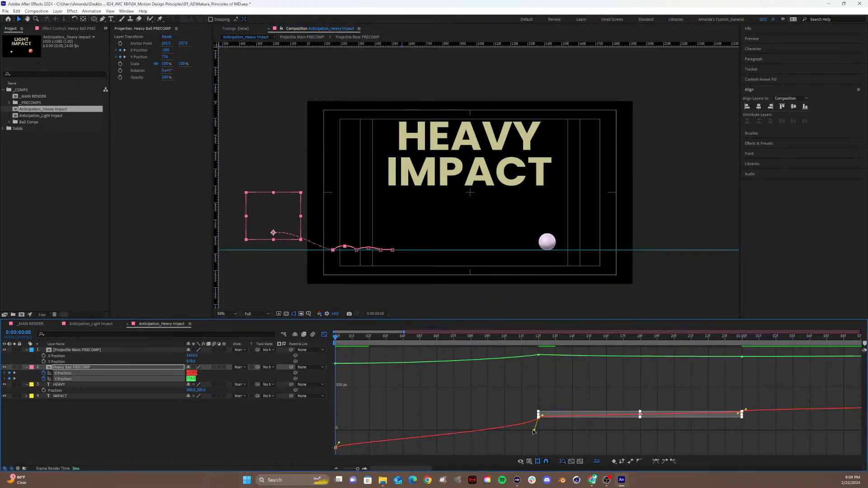
{"action": "left_click_drag", "start_coordinate": [534, 431], "coordinate": [518, 419]}
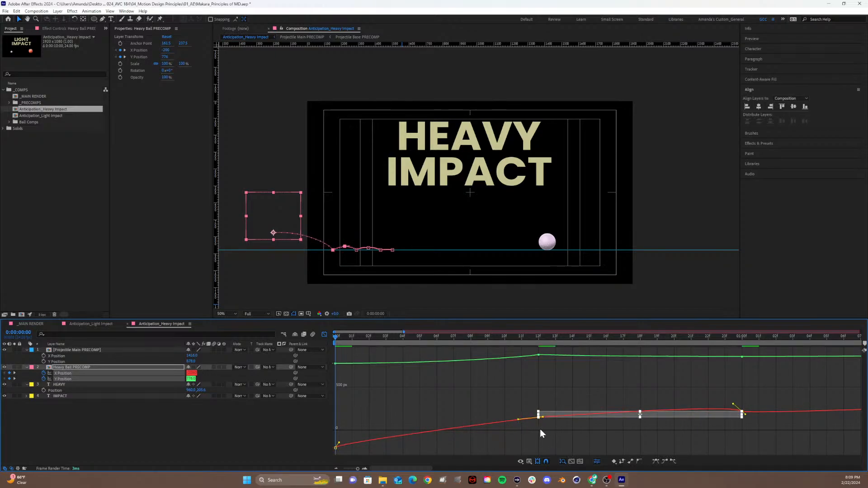
{"action": "key", "text": "ctrl+z"}
{"action": "key", "text": "ctrl+z"}
{"action": "key", "text": "ctrl+shift+z"}
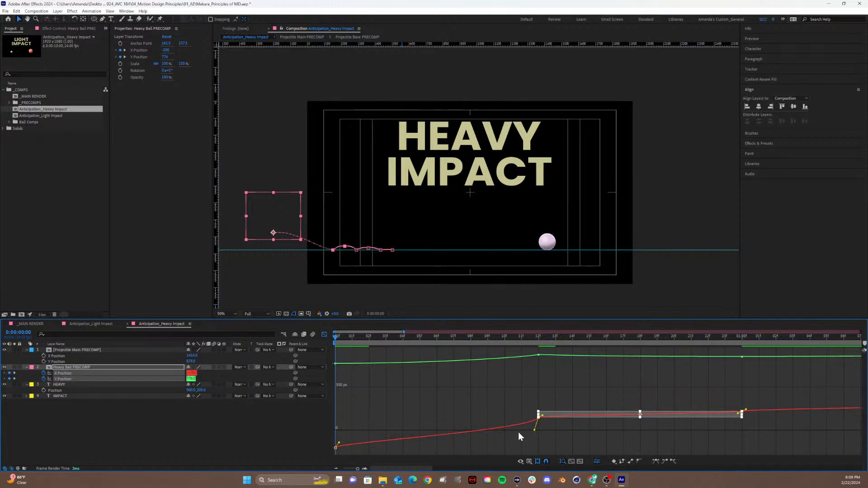
Straighten the X Position curve by aligning the keyframe handles at 0:12, 1:00, 1:12, 2:00 and 2:12 with its slope.
{"action": "left_click", "coordinate": [518, 432]}
{"action": "left_click_drag", "start_coordinate": [545, 423], "coordinate": [520, 417]}
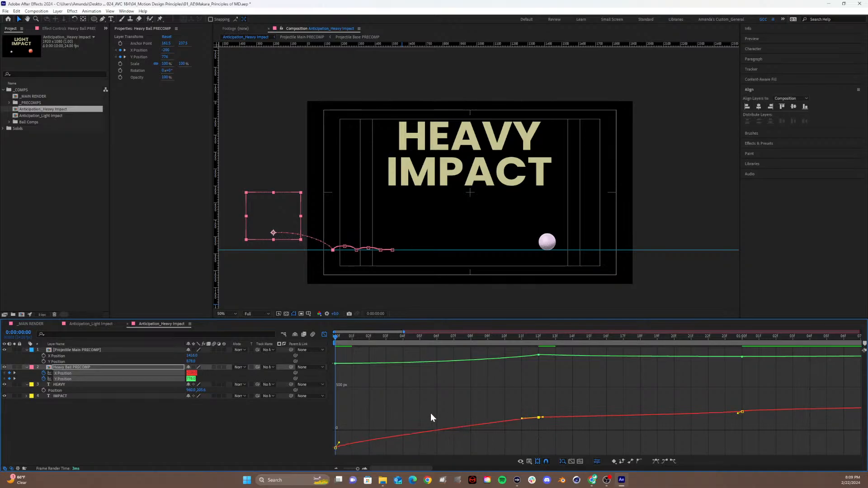
{"action": "left_click", "coordinate": [739, 412]}
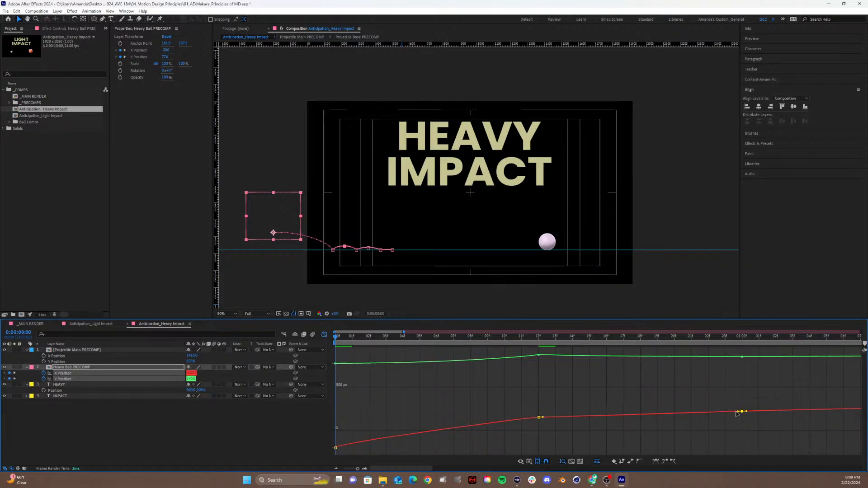
{"action": "left_click_drag", "start_coordinate": [358, 469], "coordinate": [353, 469]}
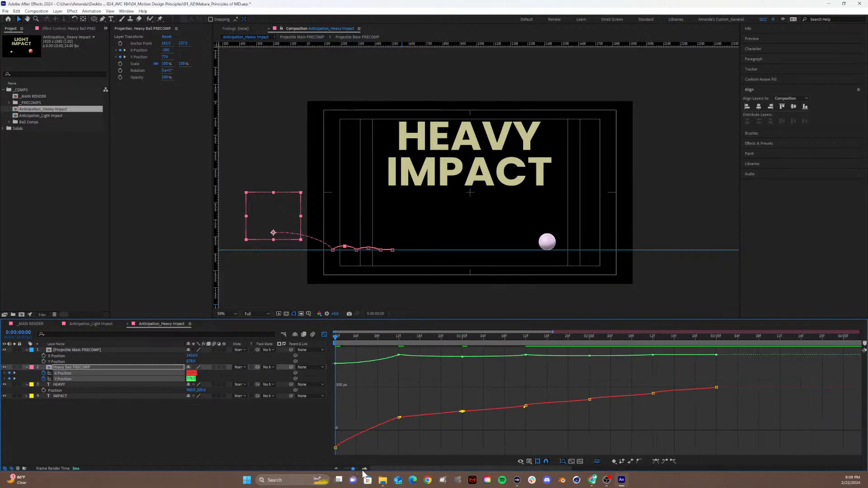
{"action": "left_click", "coordinate": [524, 406]}
{"action": "left_click_drag", "start_coordinate": [586, 402], "coordinate": [585, 400]}
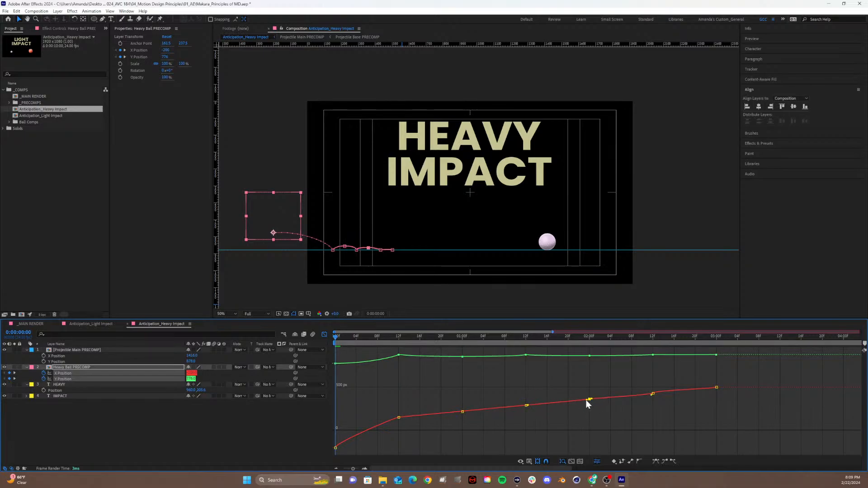
{"action": "left_click", "coordinate": [652, 394]}
{"action": "left_click_drag", "start_coordinate": [650, 393], "coordinate": [650, 391]}
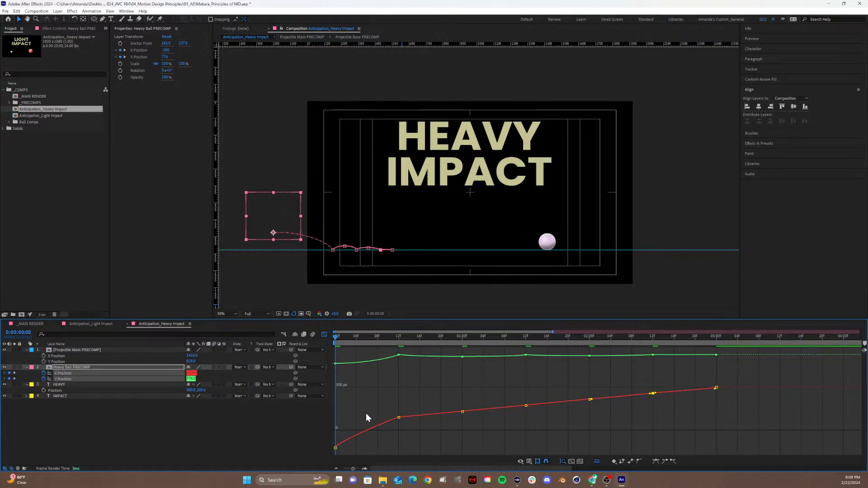
Tuck in the incoming handle of the X Position keyframe at frame 12 and play back the bounce.
{"action": "left_click", "coordinate": [398, 418]}
{"action": "left_click_drag", "start_coordinate": [396, 419], "coordinate": [398, 420]}
{"action": "key", "text": "space"}
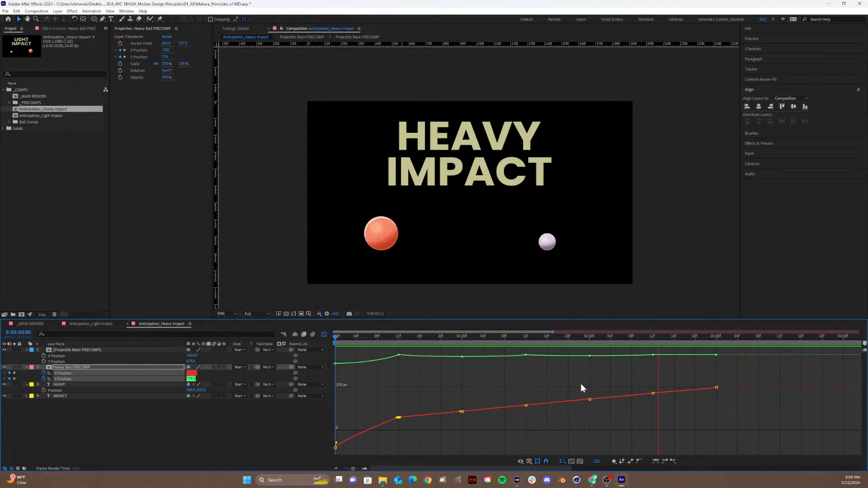
{"action": "key", "text": "space"}
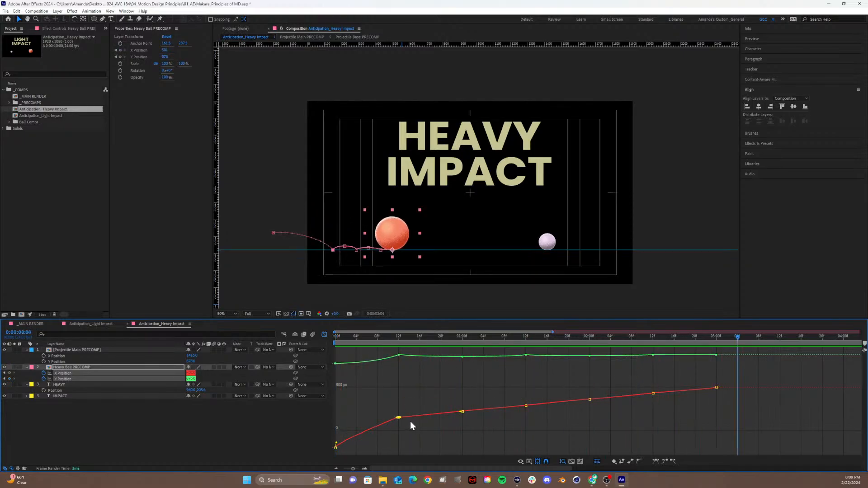
Extend the first X Position keyframe's outgoing handle at a shallow angle so the ball's horizontal travel starts more gently.
{"action": "left_click", "coordinate": [338, 444]}
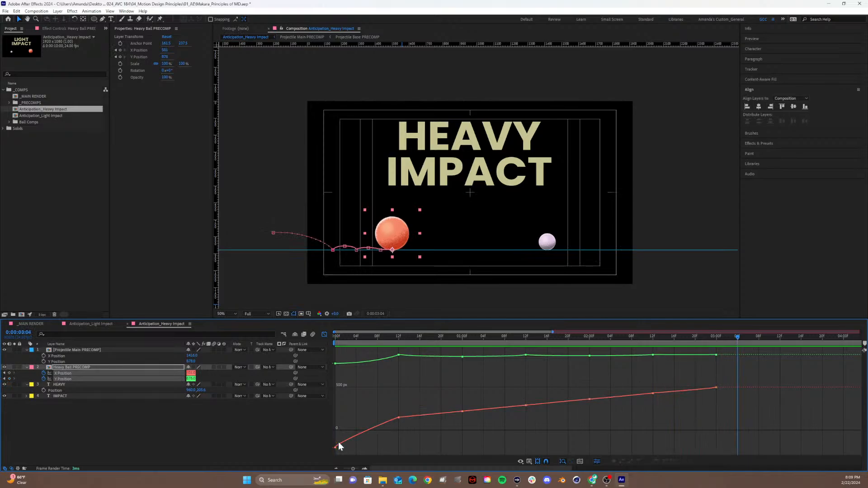
{"action": "mouse_move", "coordinate": [351, 449]}
{"action": "left_mouse_down"}
{"action": "mouse_move", "coordinate": [320, 434]}
{"action": "mouse_move", "coordinate": [351, 447]}
{"action": "mouse_move", "coordinate": [360, 439]}
{"action": "left_mouse_up"}
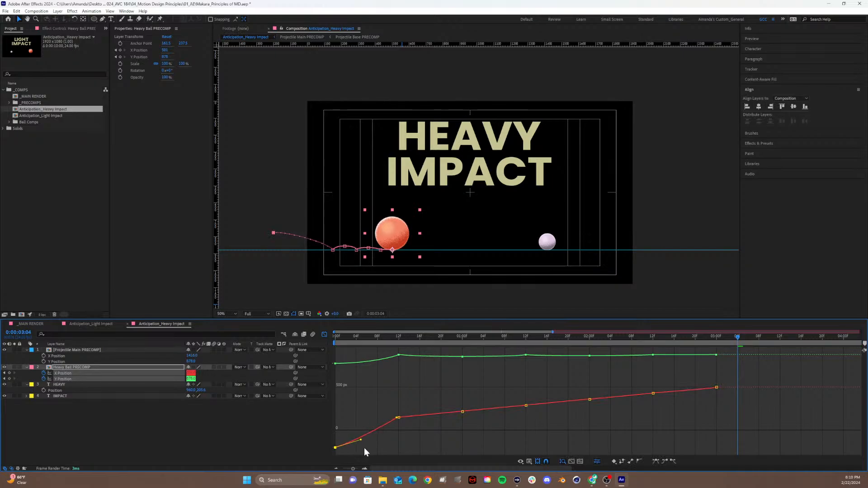
Select the X Position keyframe at 0:12 and play back the ball's bounce from the first frame.
{"action": "left_click", "coordinate": [397, 418]}
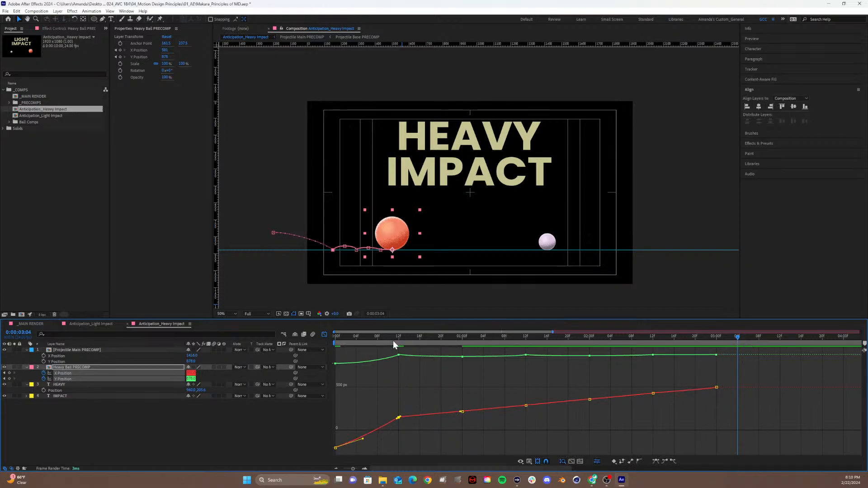
{"action": "key", "text": "Home"}
{"action": "key", "text": "space"}
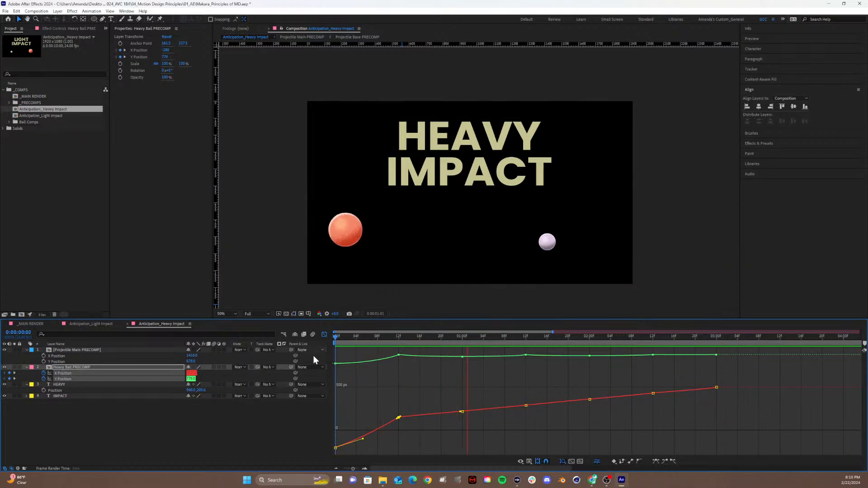
{"action": "key", "text": "space"}
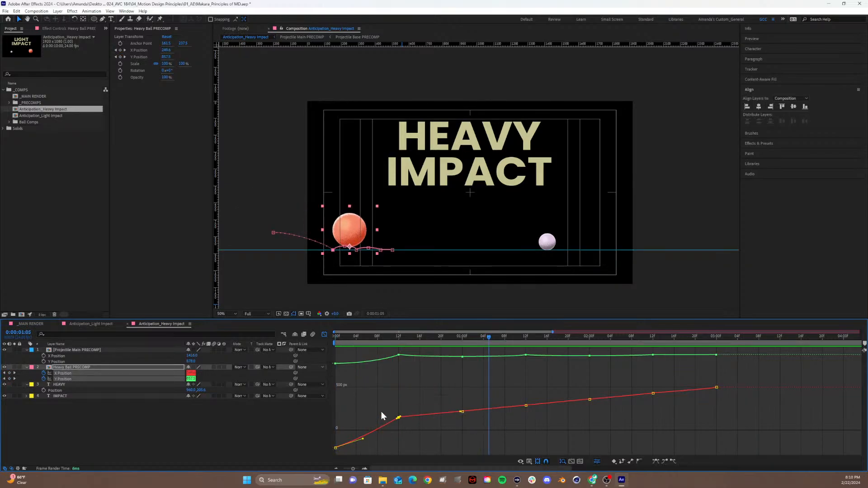
Try a long, flat outgoing handle on the X Position keyframe at 0:12, and revert it after previewing the bounce.
{"action": "key", "text": "slash"}
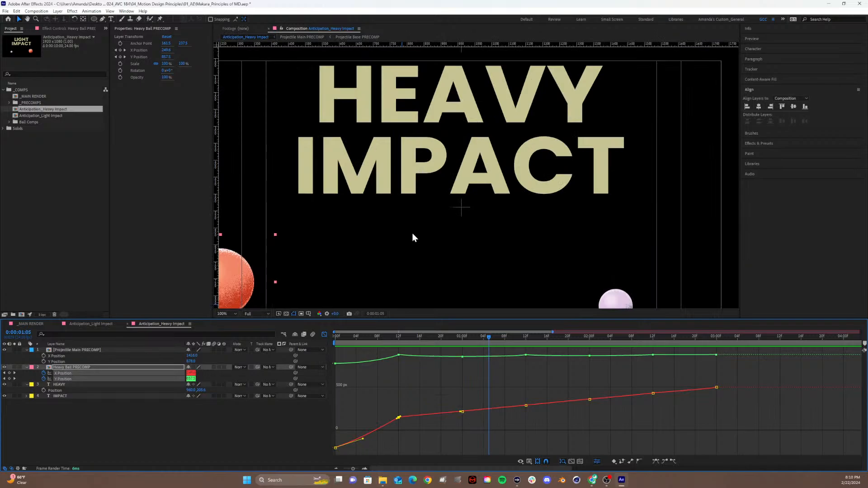
{"action": "left_click_drag", "start_coordinate": [412, 232], "coordinate": [484, 101]}
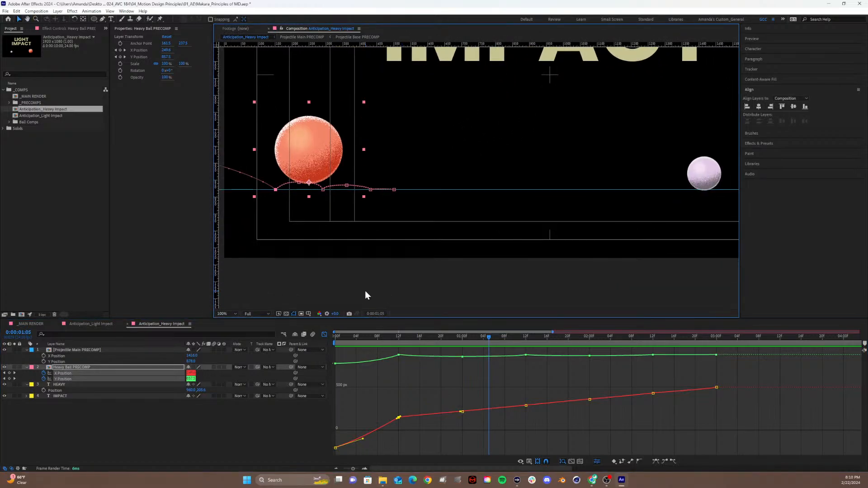
{"action": "left_click", "coordinate": [399, 418]}
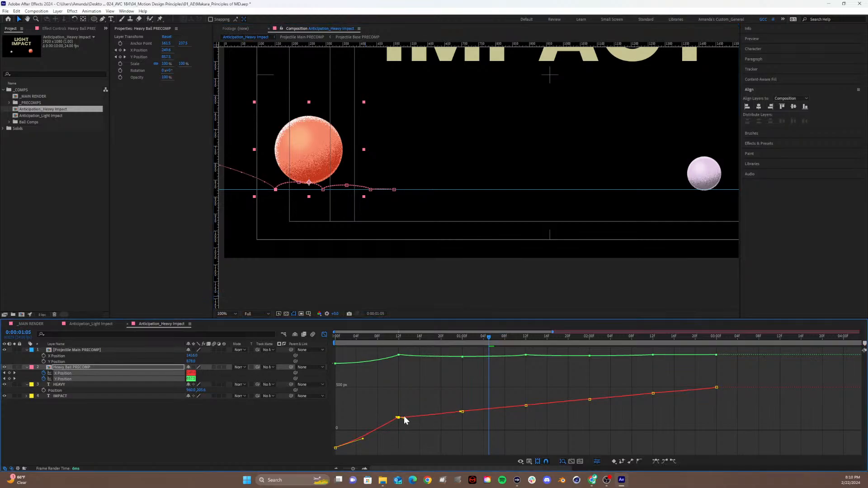
{"action": "left_click_drag", "start_coordinate": [403, 417], "coordinate": [454, 415]}
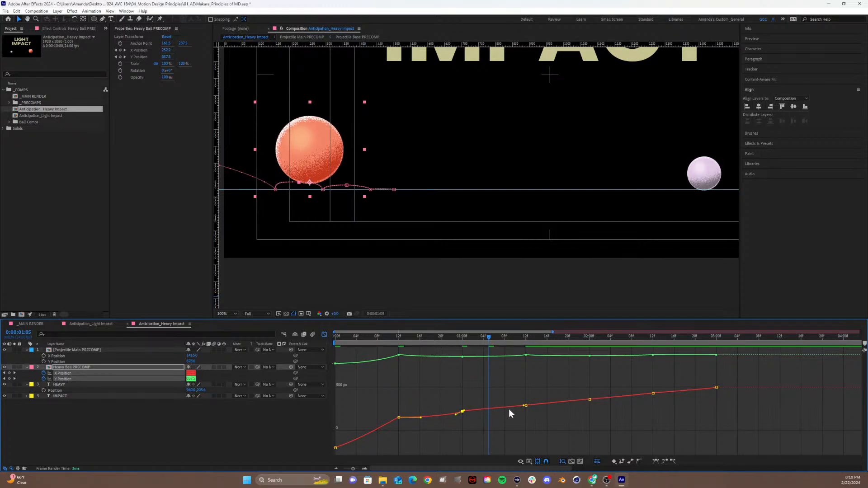
{"action": "key", "text": "Home"}
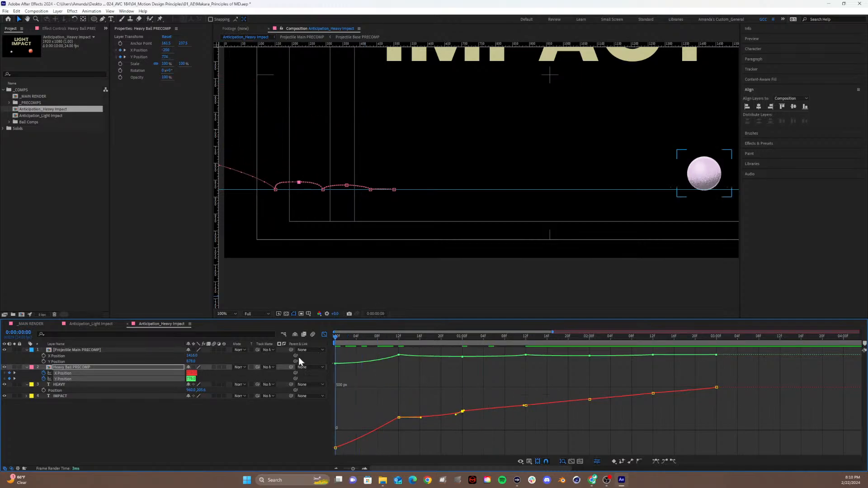
{"action": "key", "text": "space"}
{"action": "left_click", "coordinate": [366, 435]}
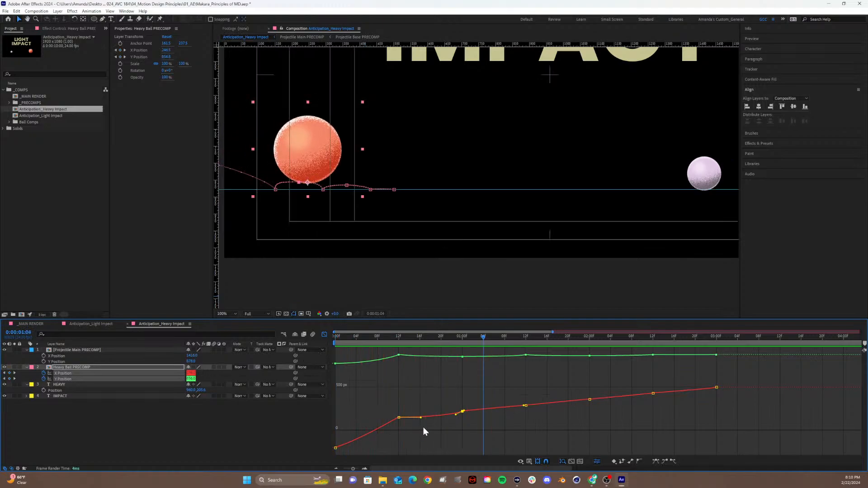
{"action": "key", "text": "Page_Down"}
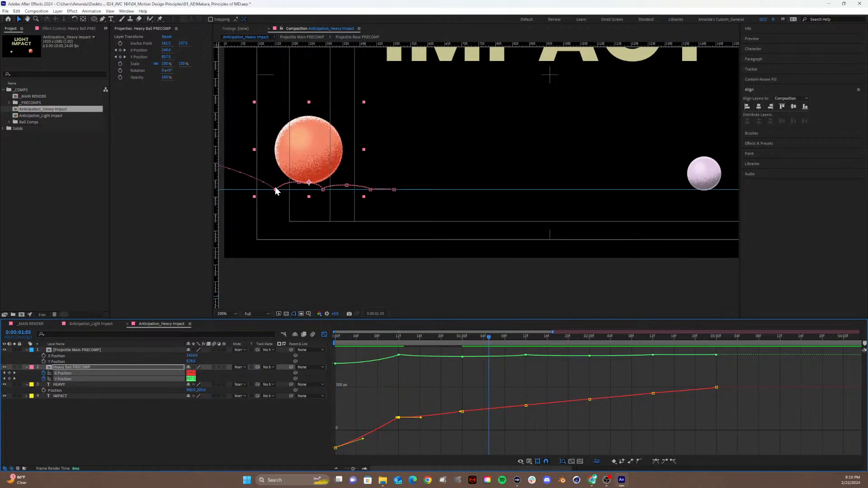
{"action": "left_click", "coordinate": [276, 189], "text": "ctrl"}
{"action": "key", "text": "k"}
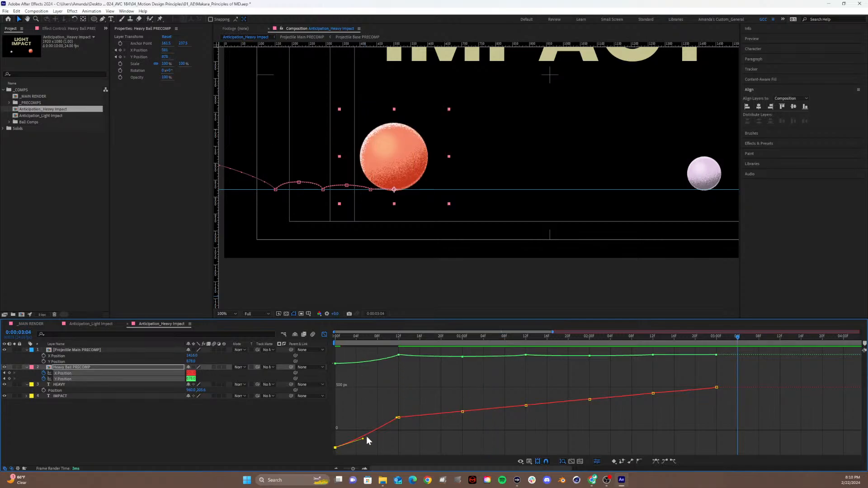
Swing the first X Position keyframe's outgoing handle up to nearly vertical so the ball's horizontal travel starts fast.
{"action": "key", "text": "Home"}
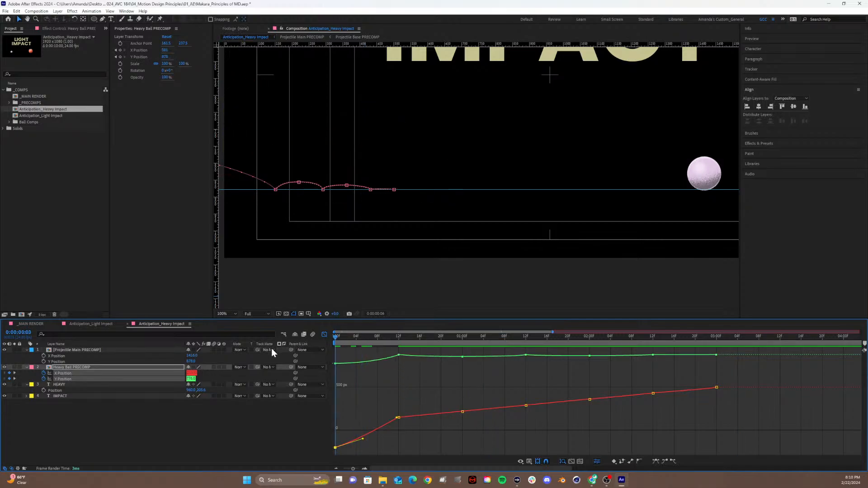
{"action": "left_click_drag", "start_coordinate": [354, 264], "coordinate": [517, 270]}
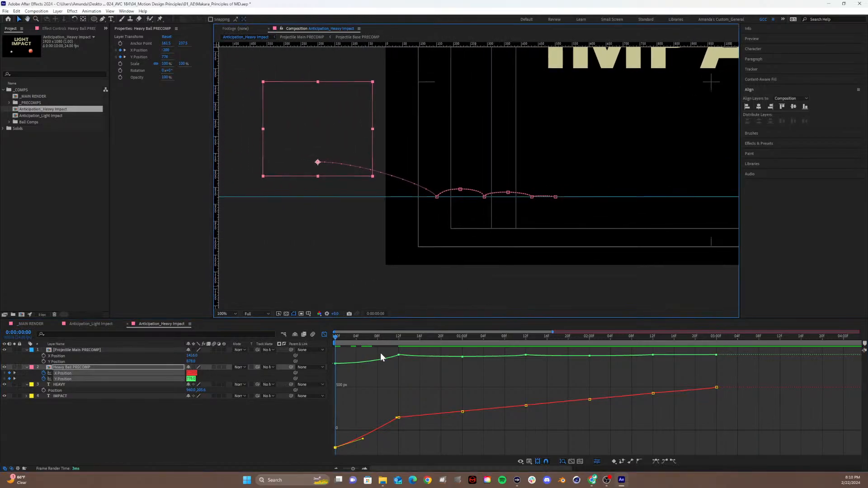
{"action": "left_click_drag", "start_coordinate": [361, 438], "coordinate": [392, 429]}
{"action": "left_click_drag", "start_coordinate": [356, 434], "coordinate": [328, 427]}
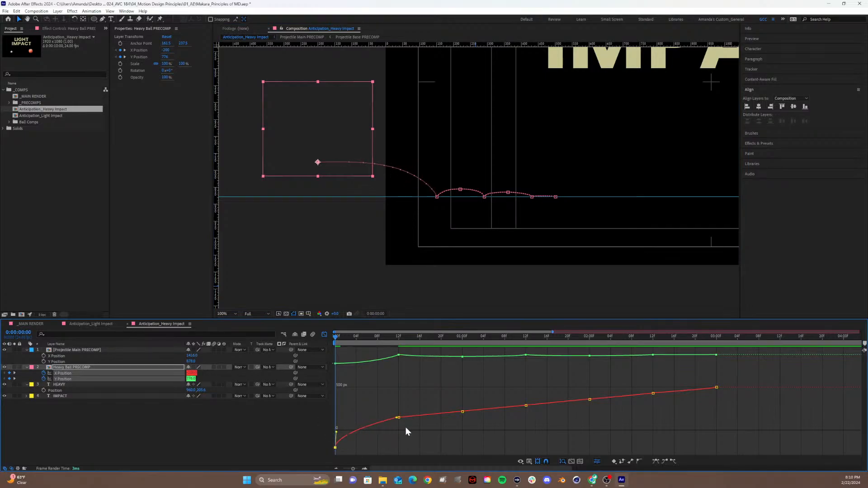
Try bending the X Position curve around the 2:12 keyframe with long downward-sloping handles, and undo it after playback.
{"action": "mouse_move", "coordinate": [402, 419]}
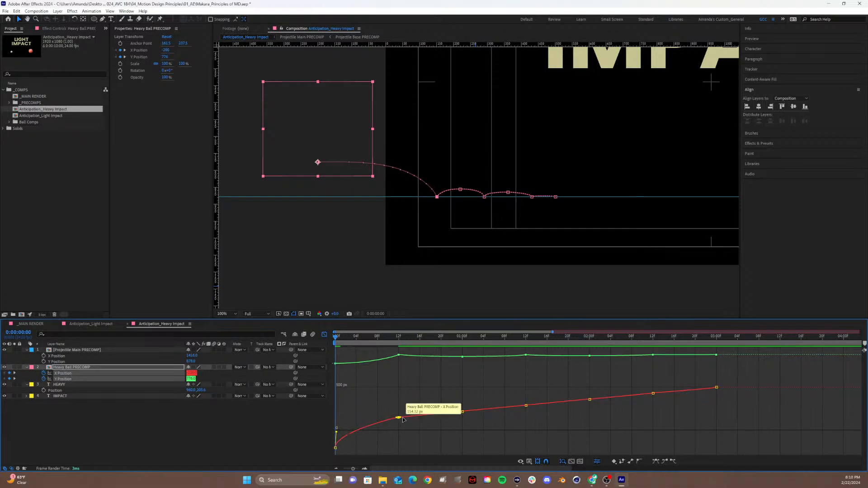
{"action": "left_click", "coordinate": [461, 412]}
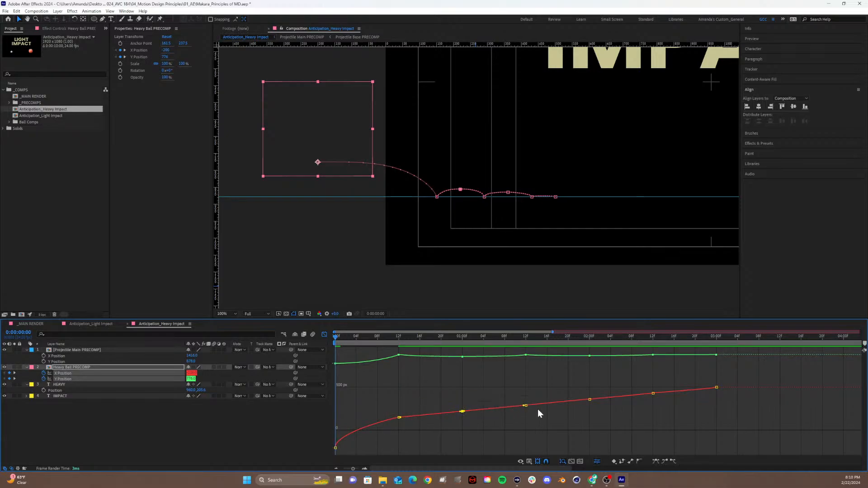
{"action": "mouse_move", "coordinate": [652, 395]}
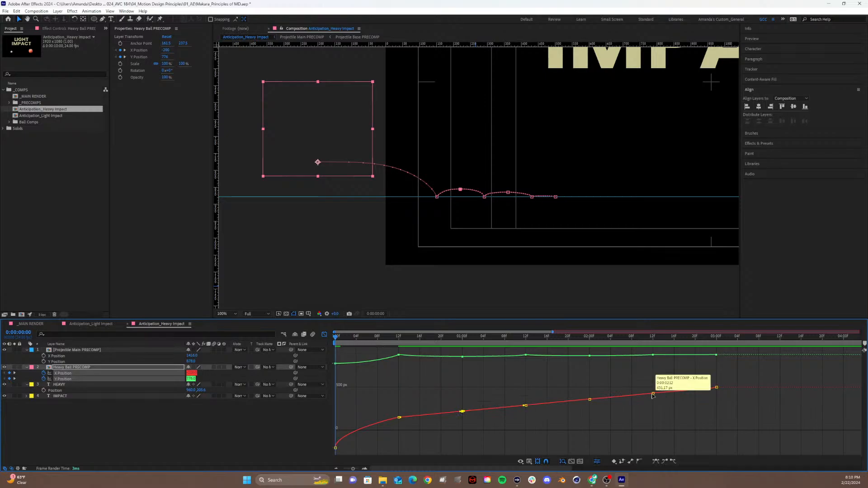
{"action": "left_click_drag", "start_coordinate": [654, 394], "coordinate": [712, 402]}
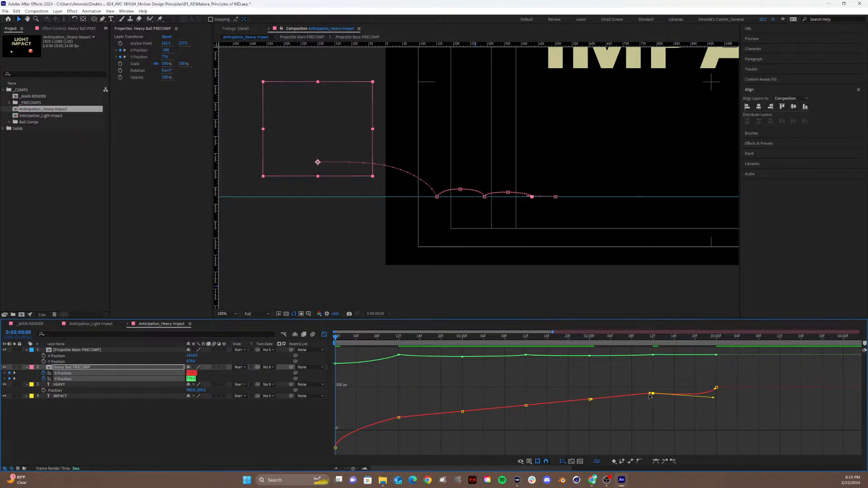
{"action": "left_click_drag", "start_coordinate": [650, 396], "coordinate": [630, 389]}
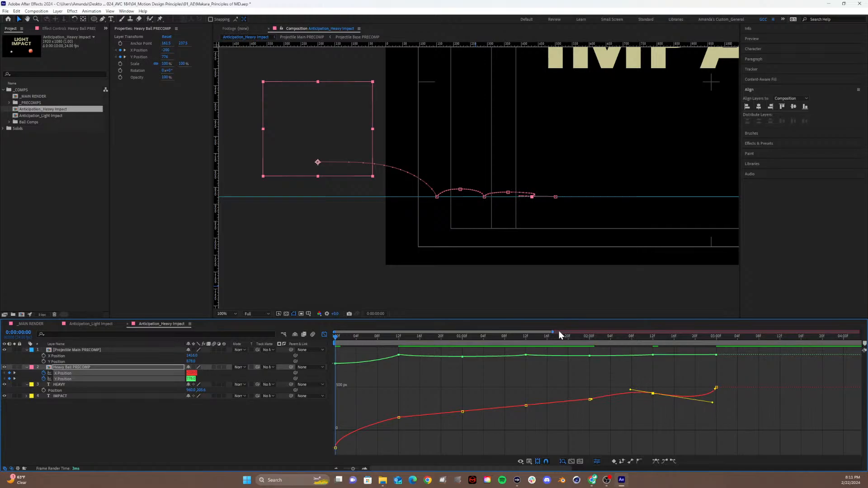
{"action": "left_click_drag", "start_coordinate": [545, 341], "coordinate": [291, 349]}
{"action": "key", "text": "space"}
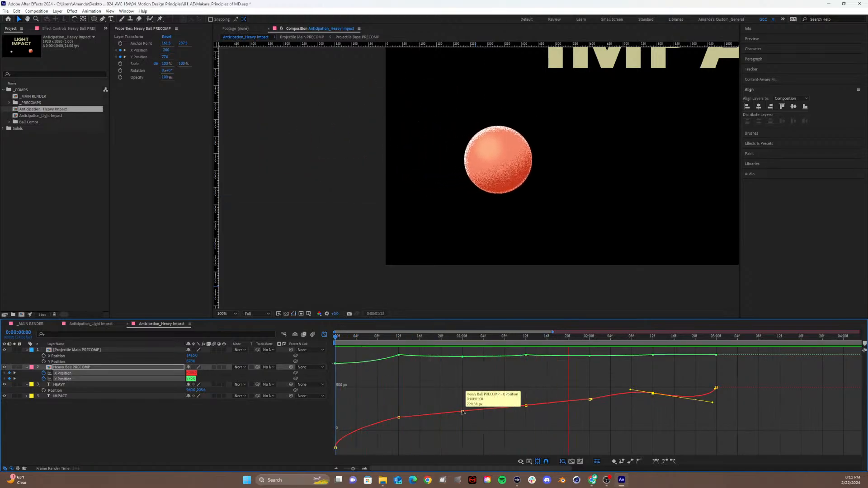
{"action": "key", "text": "space"}
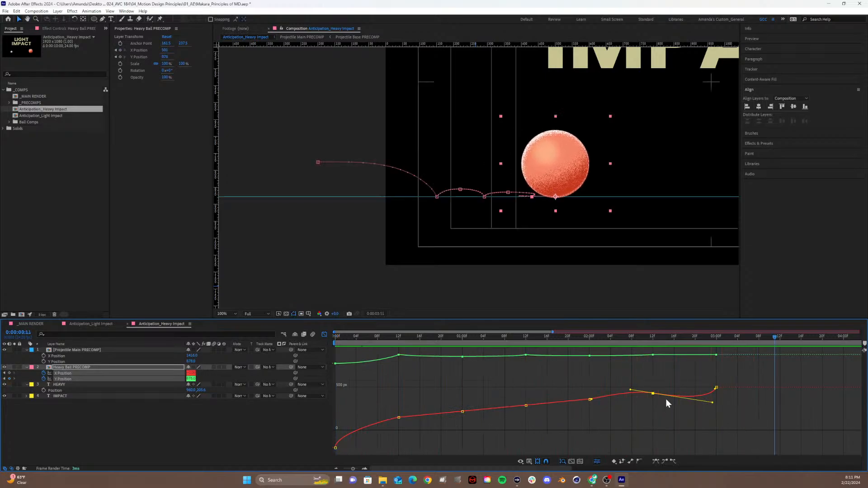
{"action": "key", "text": "Home"}
{"action": "key", "text": "ctrl+z"}
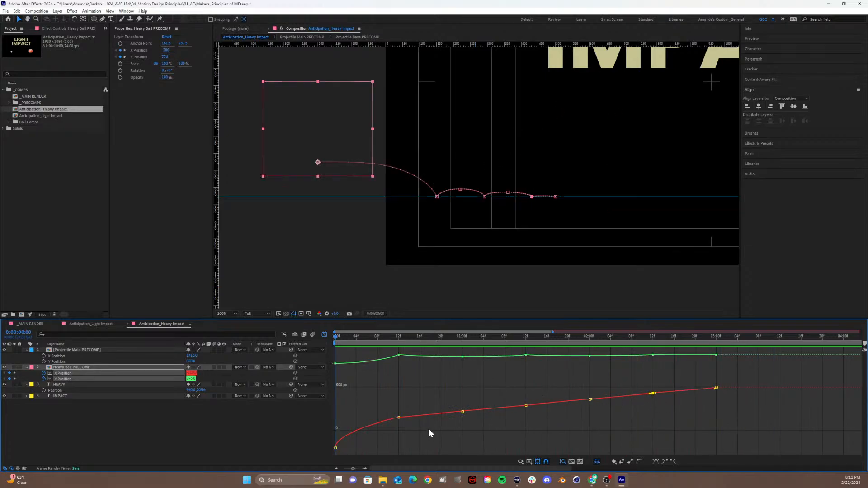
Try recombining the heavy ball's X and Y Position into a single Position property, and undo it.
{"action": "left_click", "coordinate": [596, 461]}
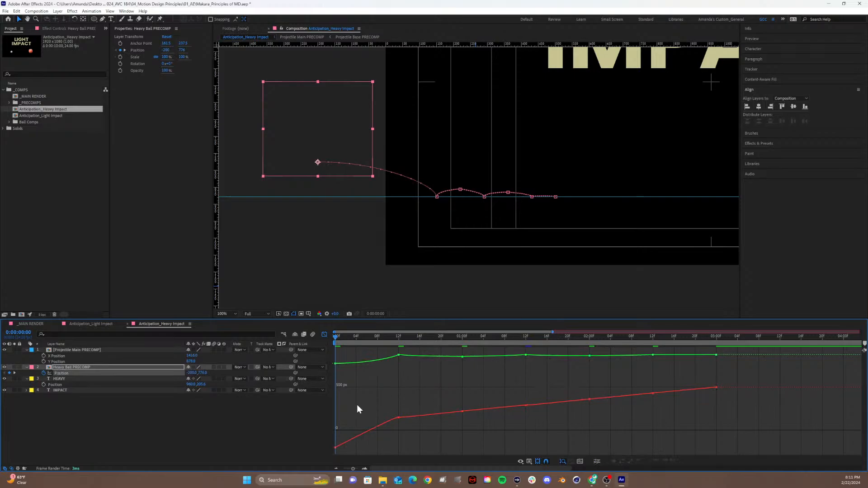
{"action": "left_click", "coordinate": [67, 367]}
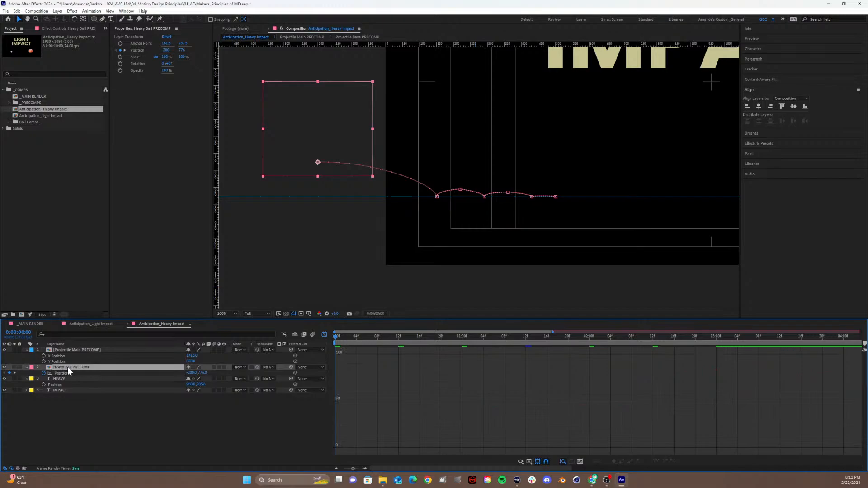
{"action": "key", "text": "ctrl+z"}
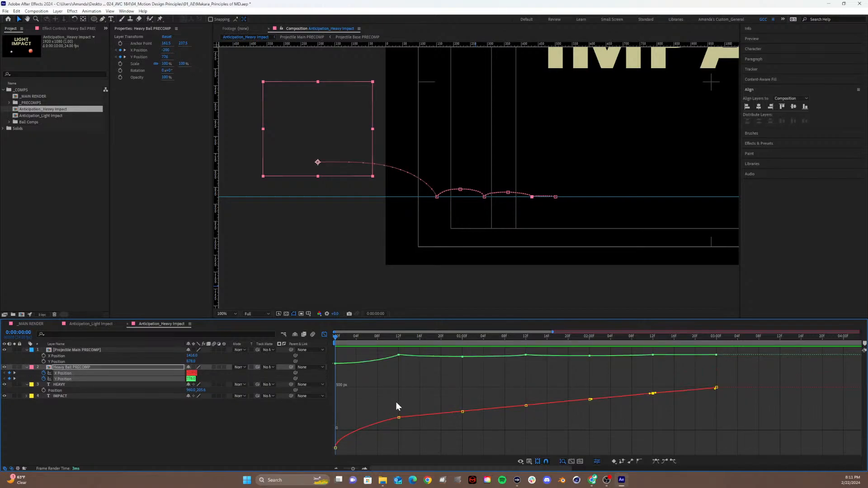
Remove all X Position keyframes from the heavy ball, set its X Position to 354, and preview the vertical bounce.
{"action": "left_click", "coordinate": [86, 425]}
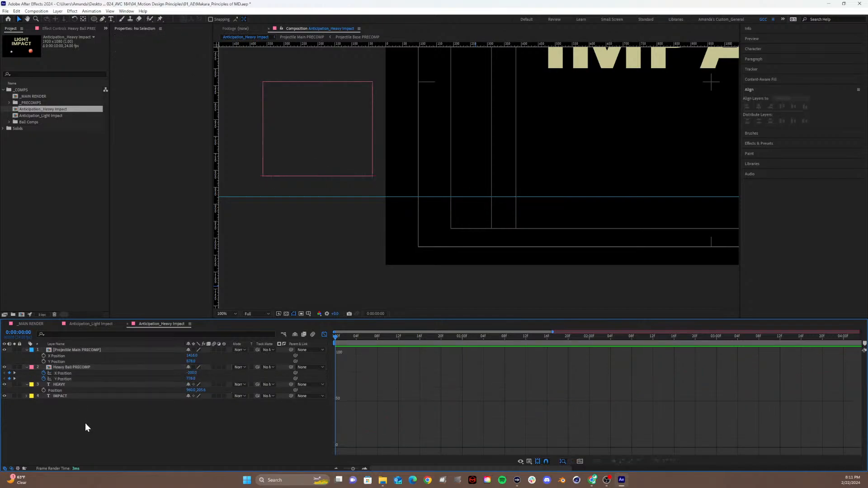
{"action": "left_click", "coordinate": [44, 372]}
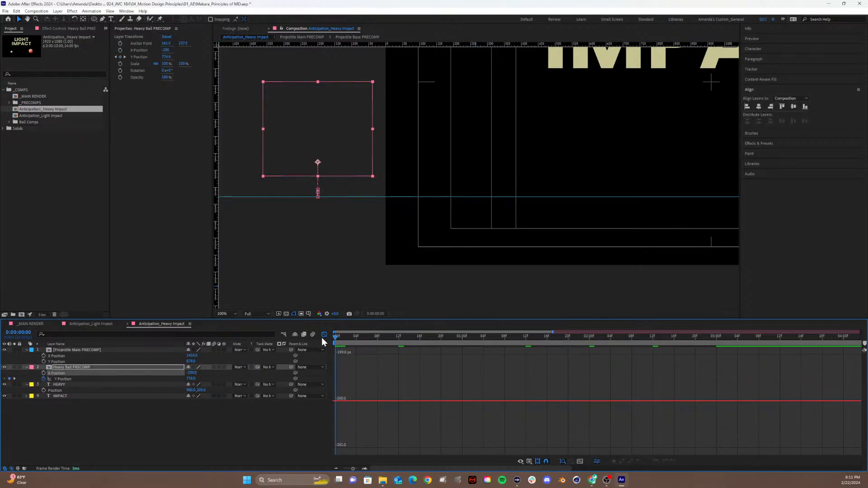
{"action": "left_click", "coordinate": [65, 366]}
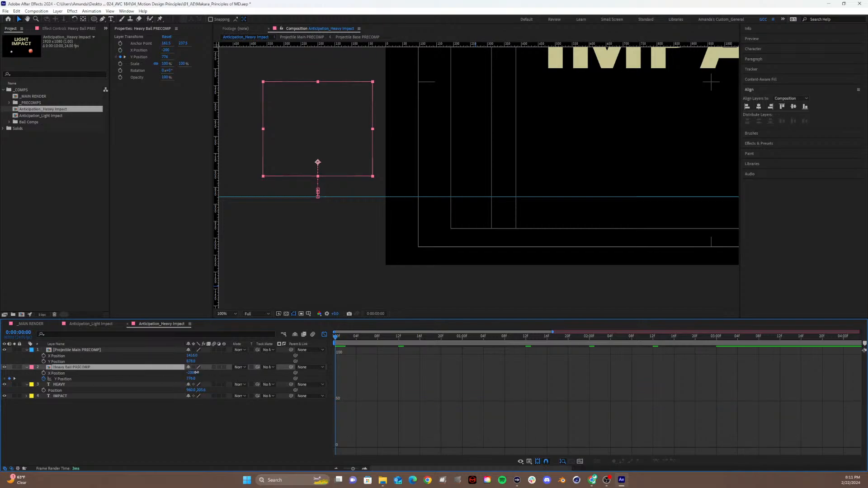
{"action": "left_click_drag", "start_coordinate": [192, 373], "coordinate": [383, 378]}
{"action": "key", "text": "space"}
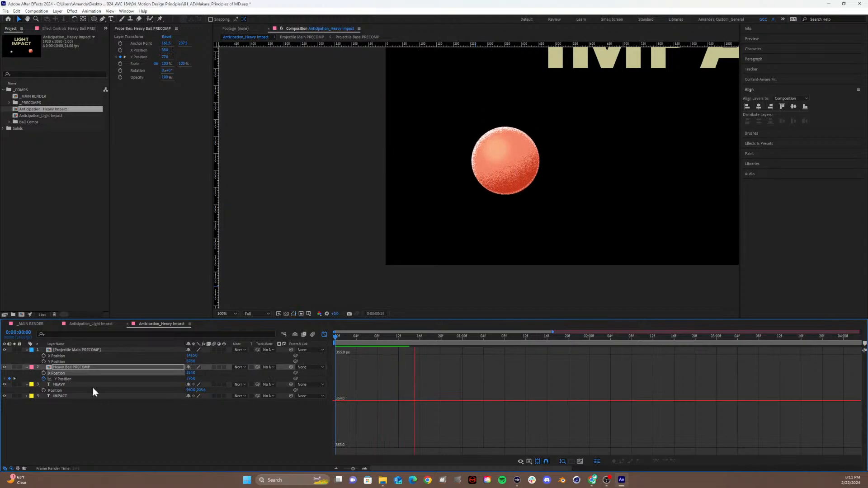
{"action": "key", "text": "space"}
Show only the heavy ball's Y Position curve in the graph and play back the bounce from the first frame.
{"action": "left_click", "coordinate": [65, 367]}
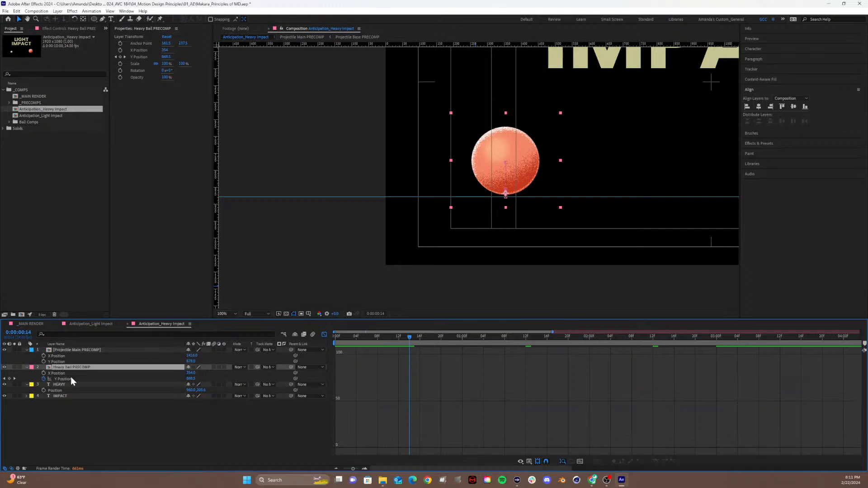
{"action": "left_click", "coordinate": [69, 378]}
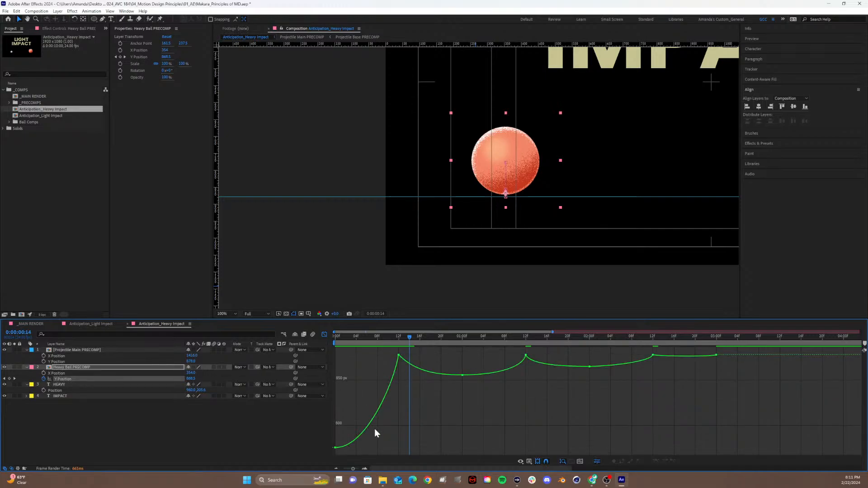
{"action": "left_click_drag", "start_coordinate": [354, 337], "coordinate": [335, 338]}
{"action": "key", "text": "space"}
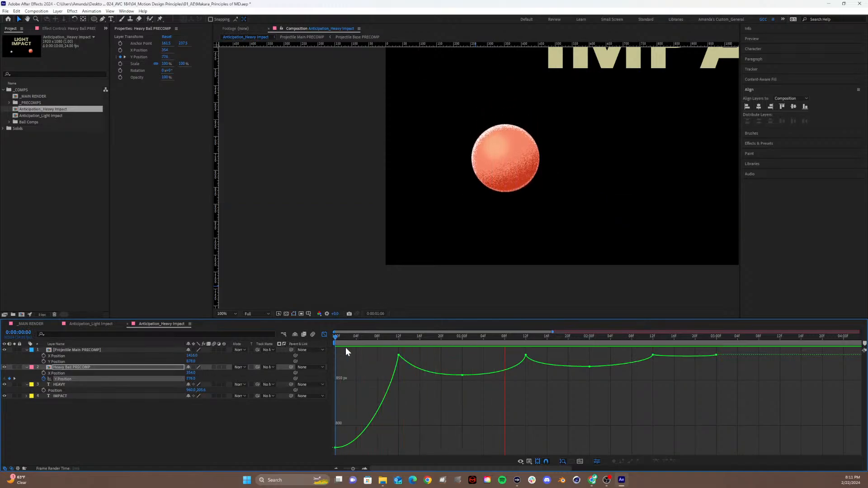
{"action": "key", "text": "space"}
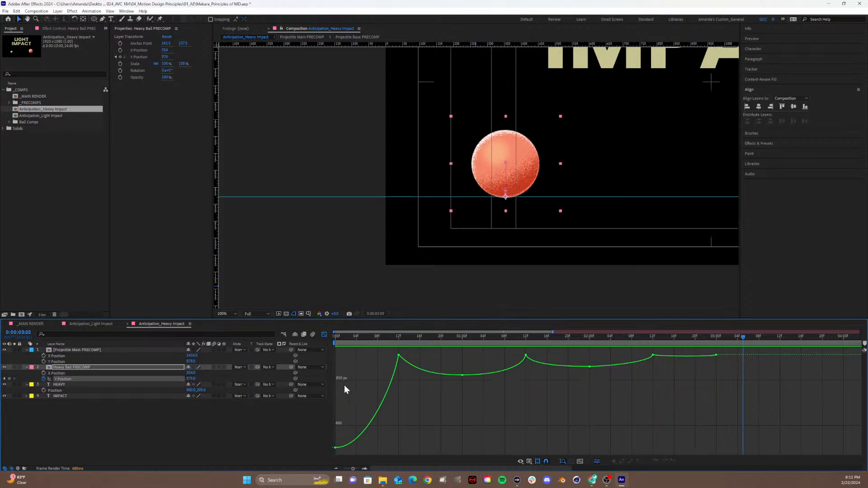
Tilt the first Y Position keyframe's outgoing handle slightly upward and shorten both handles of the keyframe at 1:00.
{"action": "mouse_move", "coordinate": [351, 448]}
{"action": "left_mouse_down"}
{"action": "mouse_move", "coordinate": [318, 439]}
{"action": "mouse_move", "coordinate": [350, 443]}
{"action": "left_mouse_up"}
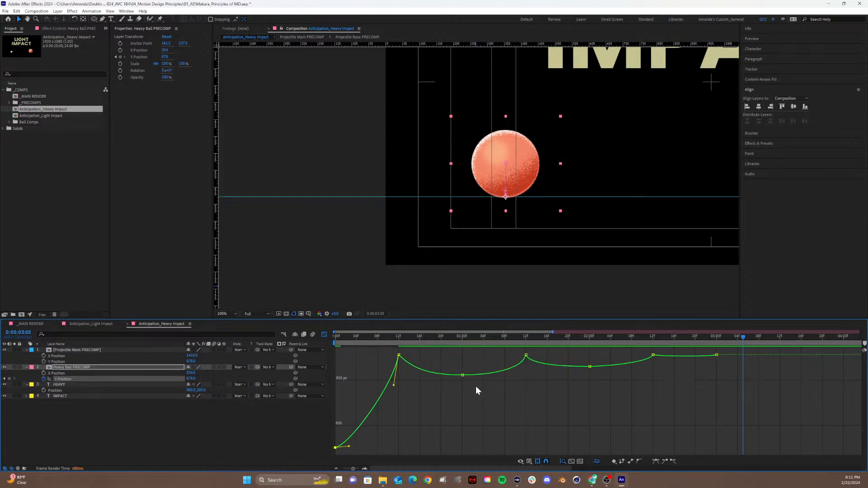
{"action": "left_click", "coordinate": [462, 375]}
{"action": "left_click_drag", "start_coordinate": [439, 374], "coordinate": [447, 376]}
{"action": "left_click_drag", "start_coordinate": [500, 375], "coordinate": [484, 375]}
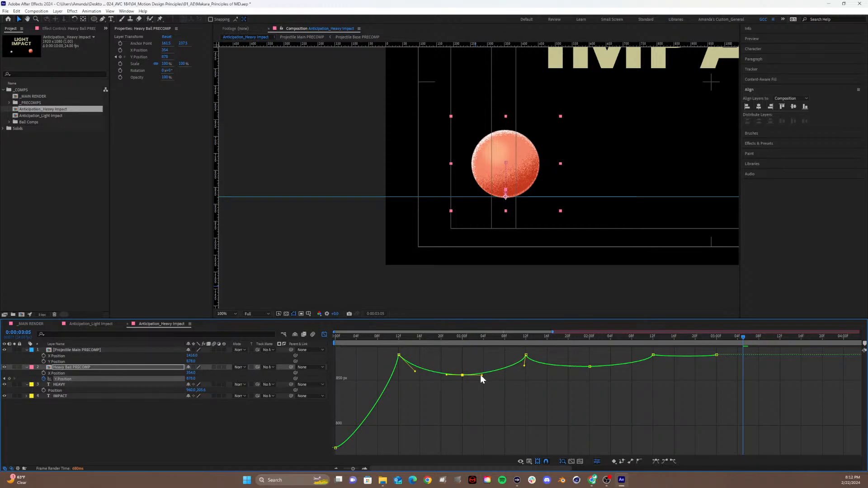
Level the handles of the Y Position keyframe at 2:00, lower it slightly in the graph, and preview the bounce.
{"action": "mouse_move", "coordinate": [576, 360]}
{"action": "left_mouse_down"}
{"action": "mouse_move", "coordinate": [600, 378]}
{"action": "mouse_move", "coordinate": [581, 370]}
{"action": "left_mouse_up"}
{"action": "mouse_move", "coordinate": [590, 369]}
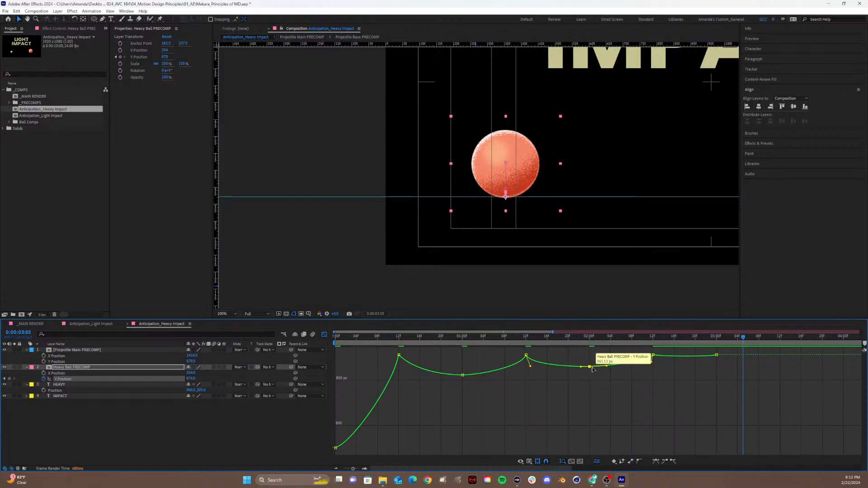
{"action": "left_click_drag", "start_coordinate": [590, 367], "coordinate": [591, 370]}
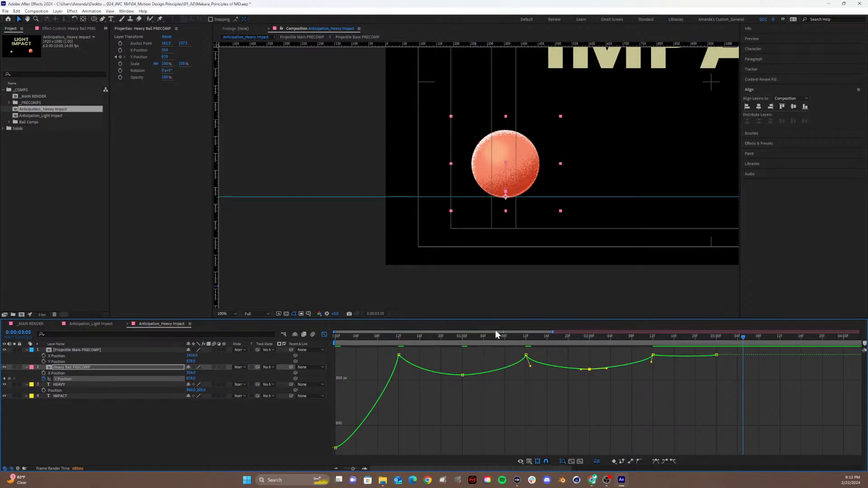
{"action": "key", "text": "space"}
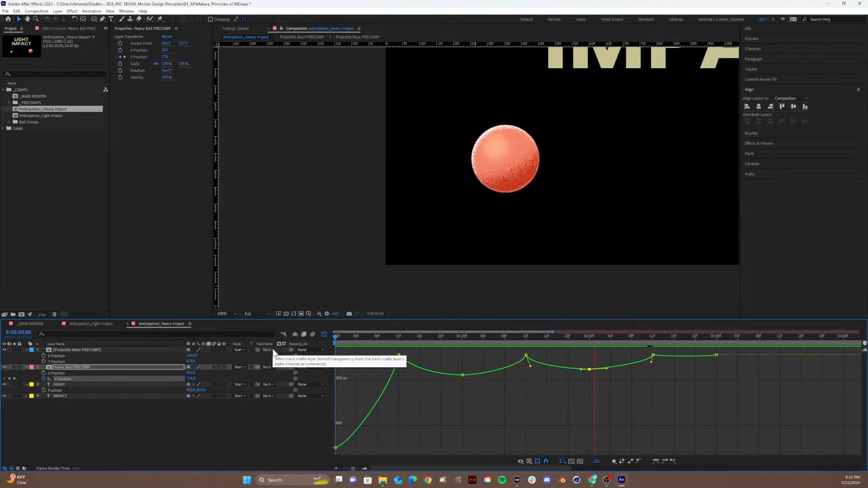
{"action": "key", "text": "space"}
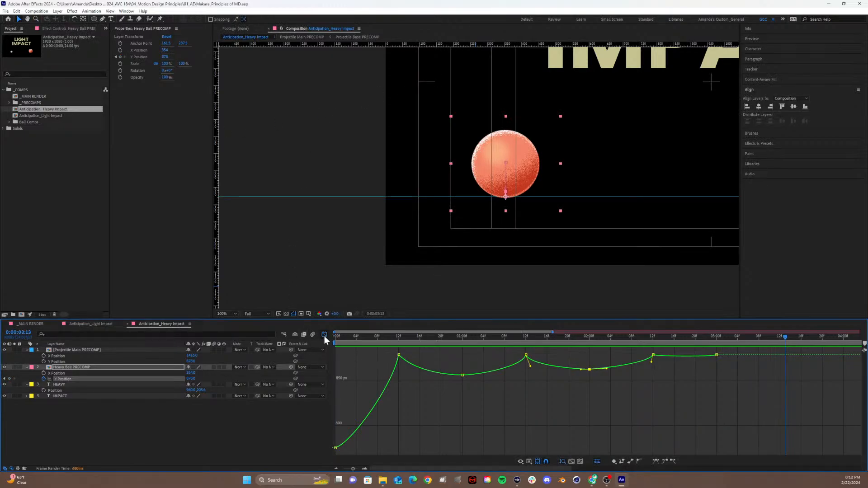
{"action": "key", "text": "Home"}
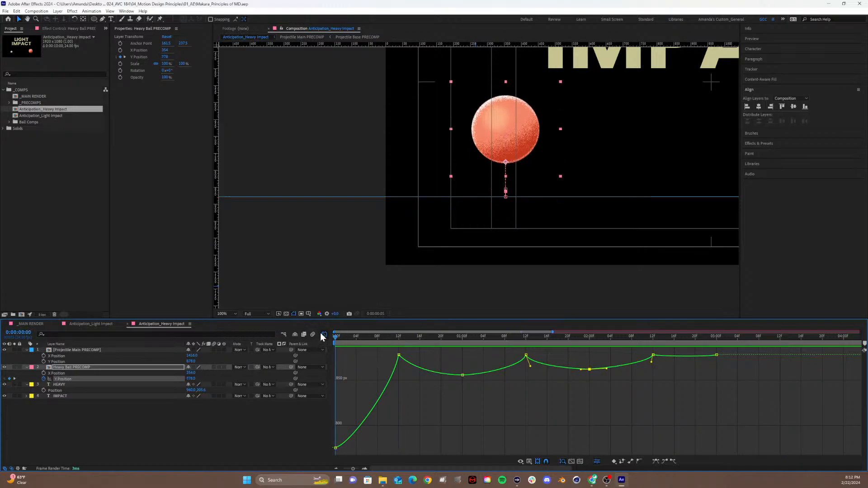
Close the graph editor, zoom the composition view out to 25%, and clear the layer selection.
{"action": "left_click", "coordinate": [323, 334]}
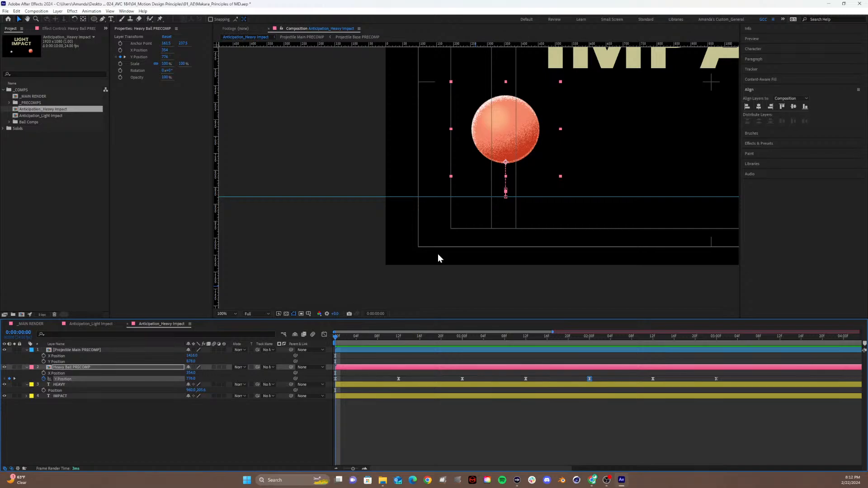
{"action": "key", "text": "comma"}
{"action": "key", "text": "comma"}
{"action": "key", "text": "comma"}
{"action": "key", "text": "comma"}
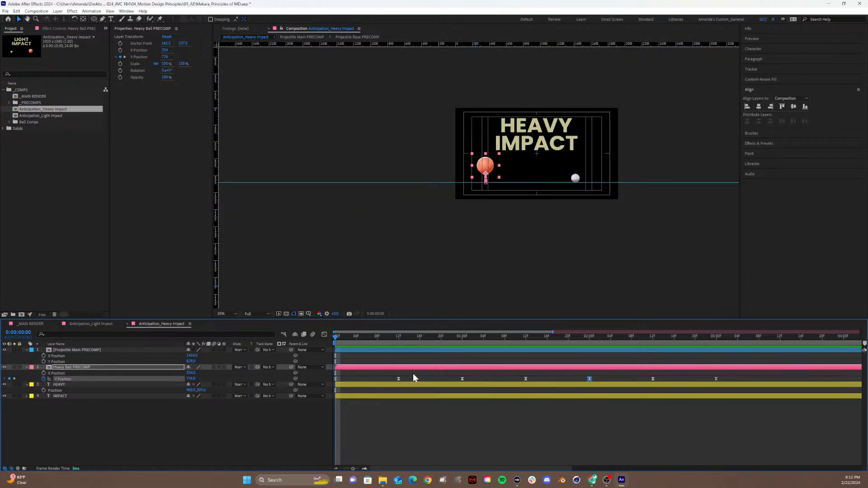
{"action": "left_click_drag", "start_coordinate": [342, 336], "coordinate": [294, 368]}
{"action": "left_click", "coordinate": [725, 376]}
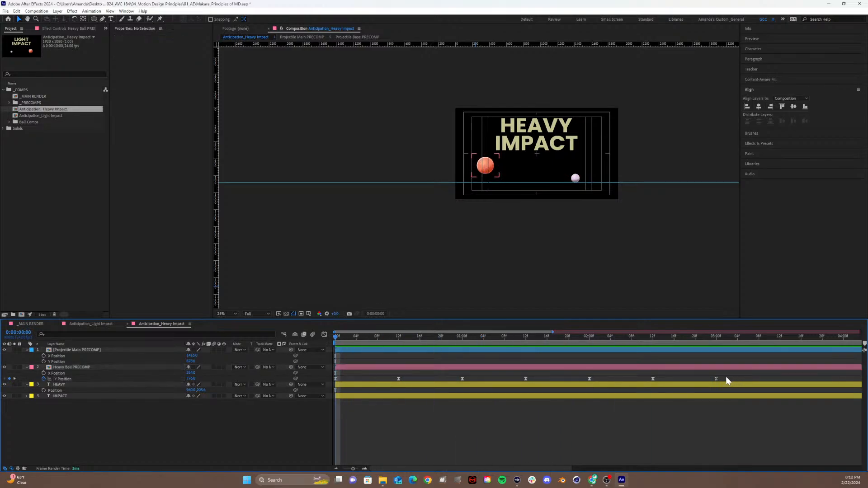
{"action": "left_click_drag", "start_coordinate": [726, 378], "coordinate": [514, 375]}
{"action": "left_click", "coordinate": [587, 409]}
Duplicate the Anticipation_Heavy Impact composition and rename the copy Mass_Heavy Ball.
{"action": "right_click", "coordinate": [17, 108]}
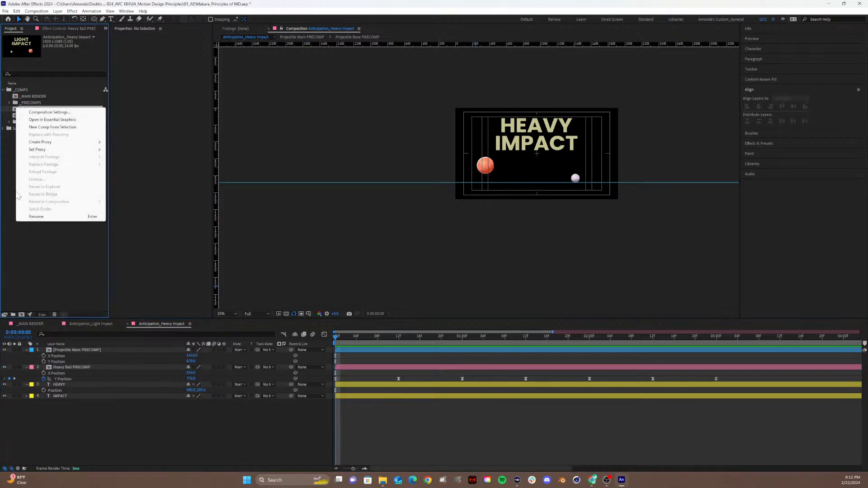
{"action": "left_click", "coordinate": [5, 175]}
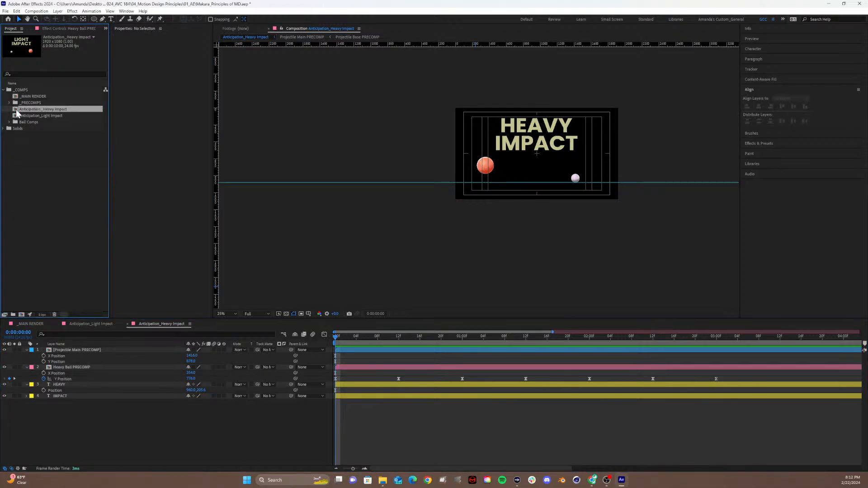
{"action": "key", "text": "ctrl+d"}
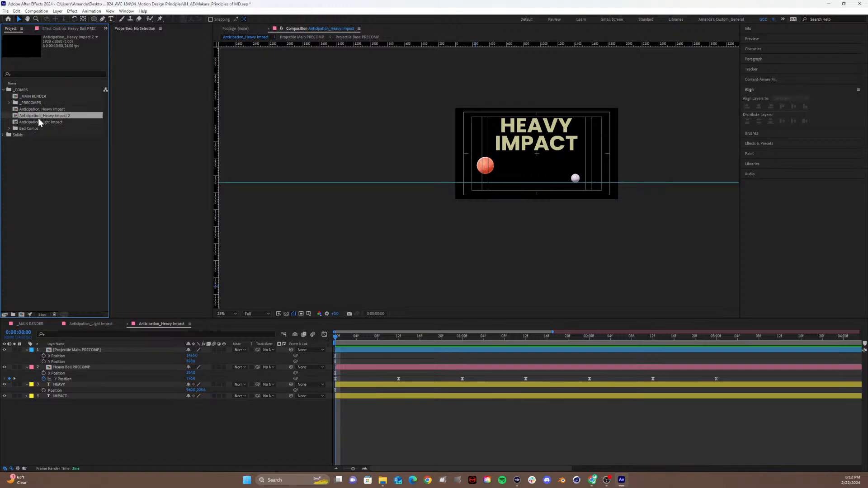
{"action": "key", "text": "F2"}
{"action": "key", "text": "Return"}
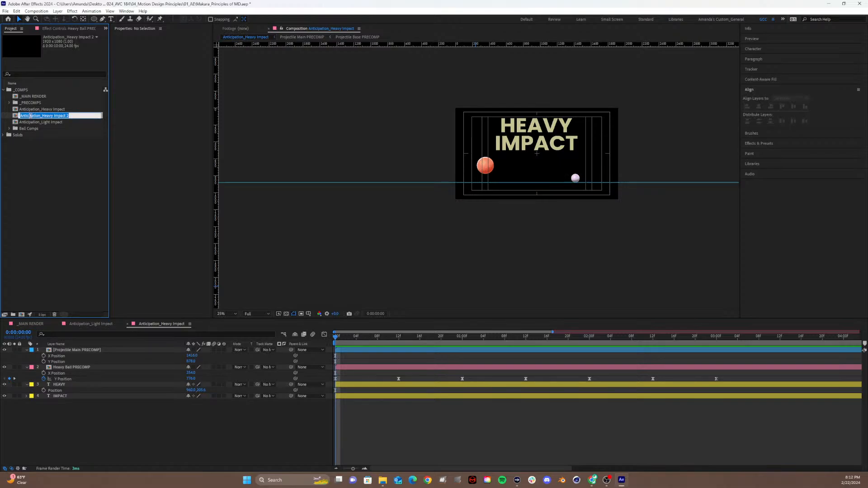
{"action": "left_click", "coordinate": [30, 116]}
{"action": "key", "text": "BackSpace"}
{"action": "key", "text": "BackSpace"}
{"action": "key", "text": "BackSpace"}
{"action": "key", "text": "BackSpace"}
{"action": "key", "text": "BackSpace"}
{"action": "key", "text": "BackSpace"}
{"action": "key", "text": "BackSpace"}
{"action": "key", "text": "BackSpace"}
{"action": "key", "text": "BackSpace"}
{"action": "key", "text": "BackSpace"}
{"action": "key", "text": "BackSpace"}
{"action": "key", "text": "BackSpace"}
{"action": "key", "text": "BackSpace"}
{"action": "key", "text": "BackSpace"}
{"action": "key", "text": "BackSpace"}
{"action": "key", "text": "BackSpace"}
{"action": "key", "text": "BackSpace"}
{"action": "key", "text": "BackSpace"}
{"action": "key", "text": "BackSpace"}
{"action": "key", "text": "BackSpace"}
{"action": "left_click", "coordinate": [41, 162]}
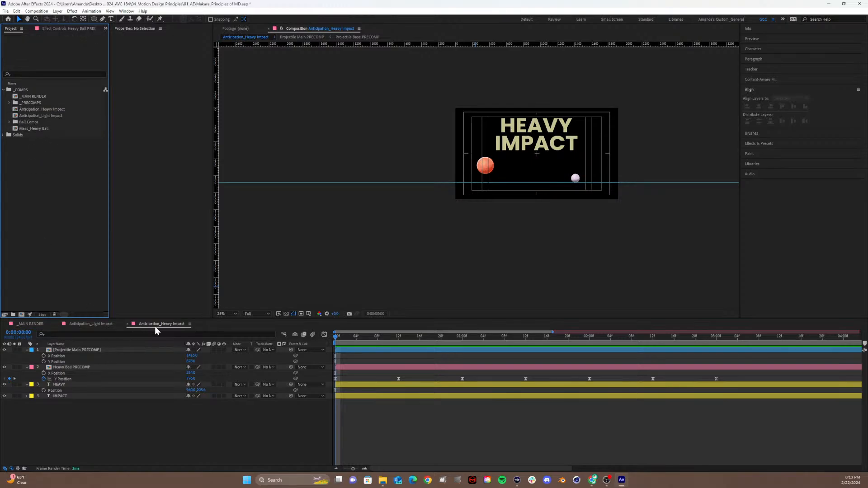
Open the Mass_Heavy Ball composition and delete its HEAVY, IMPACT and Projectile Main PRECOMP layers.
{"action": "left_click", "coordinate": [31, 116]}
{"action": "double_click", "coordinate": [21, 129]}
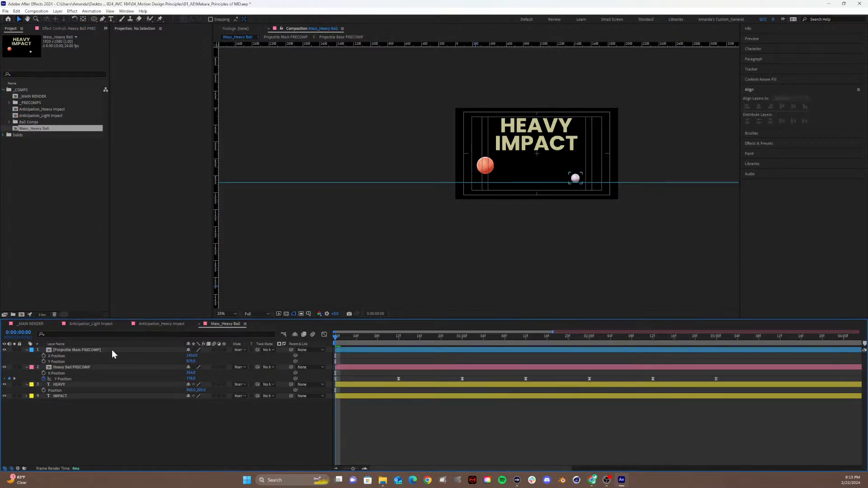
{"action": "left_click", "coordinate": [57, 384]}
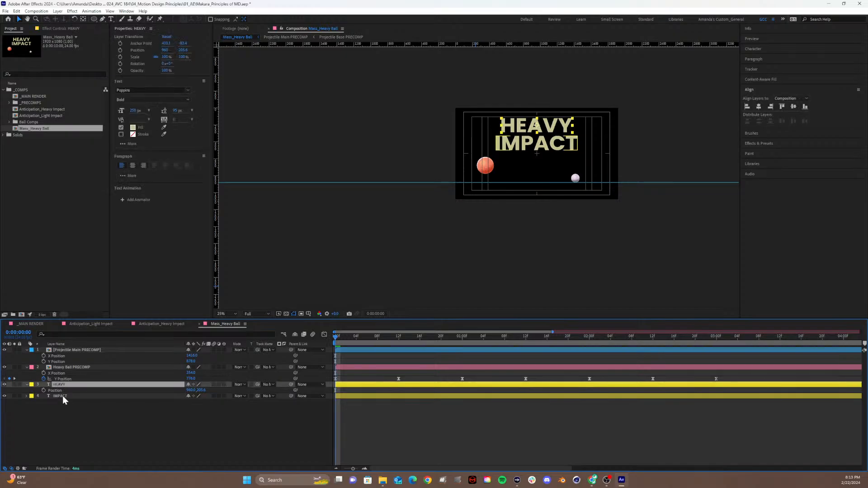
{"action": "left_click", "coordinate": [65, 396], "text": "shift"}
{"action": "key", "text": "Delete"}
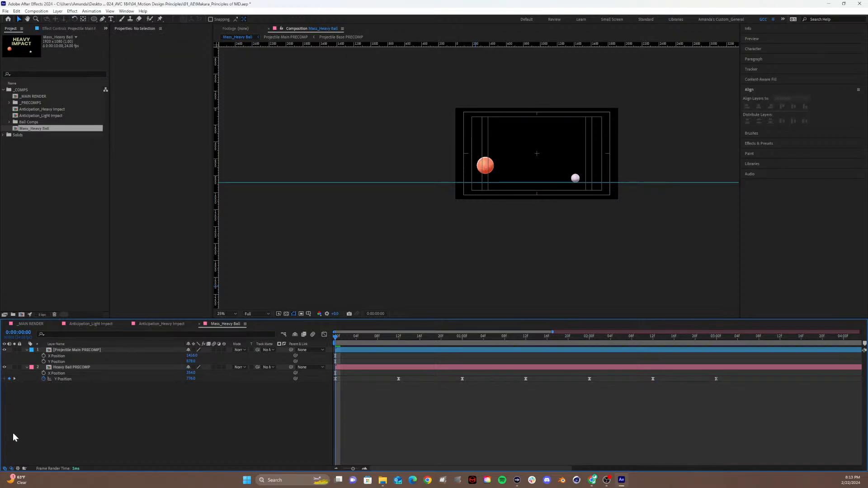
{"action": "left_click", "coordinate": [83, 349]}
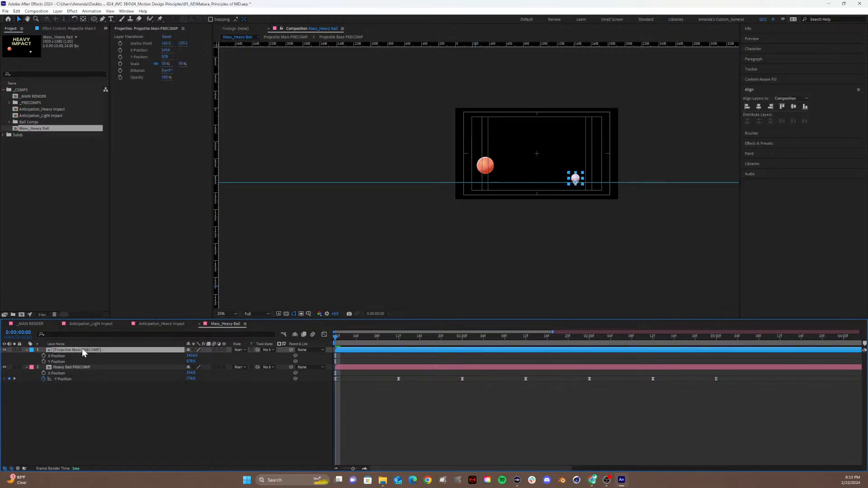
{"action": "key", "text": "Delete"}
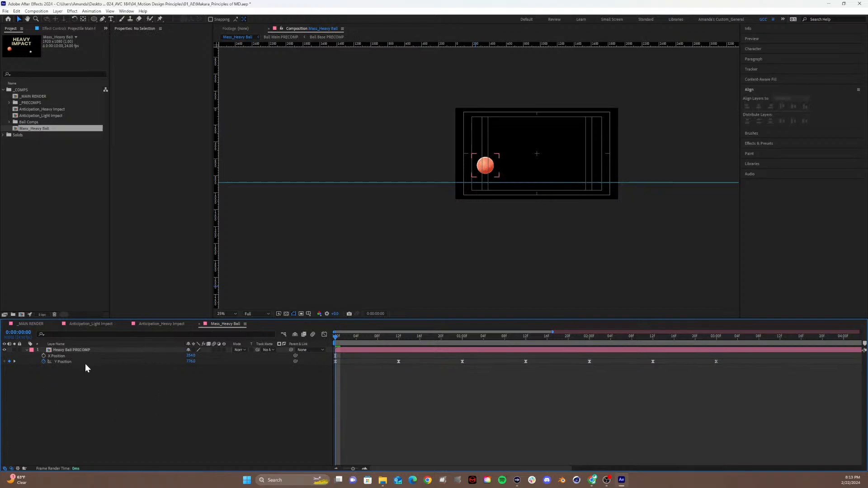
At the first frame, reduce the heavy ball's Y Position so it starts high up near the top of the frame.
{"action": "left_click_drag", "start_coordinate": [355, 342], "coordinate": [266, 365]}
{"action": "left_click", "coordinate": [157, 359]}
{"action": "left_click", "coordinate": [184, 363]}
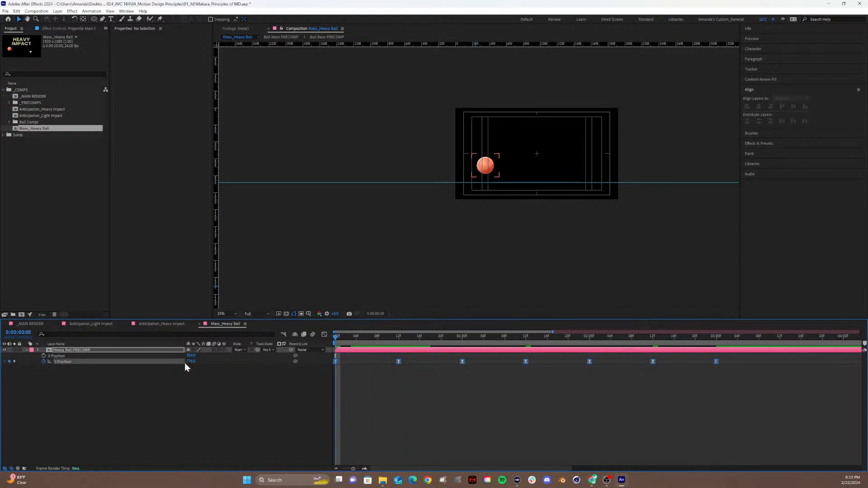
{"action": "left_click", "coordinate": [190, 368]}
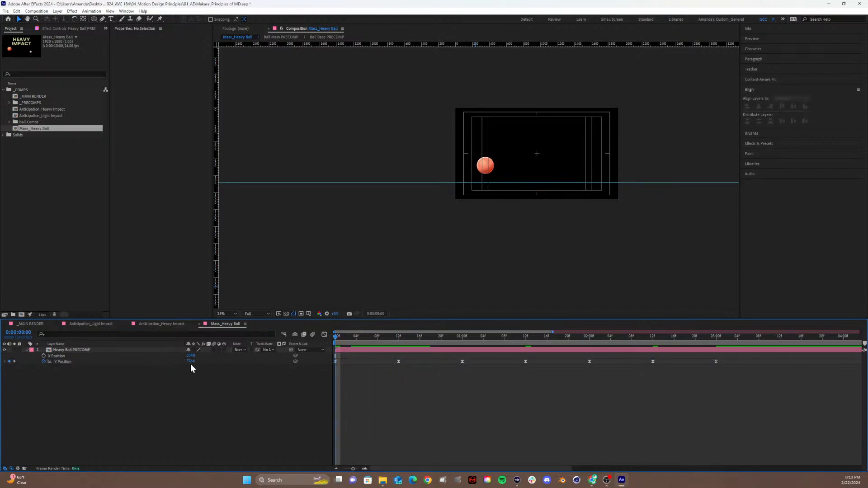
{"action": "left_click_drag", "start_coordinate": [191, 361], "coordinate": [72, 378]}
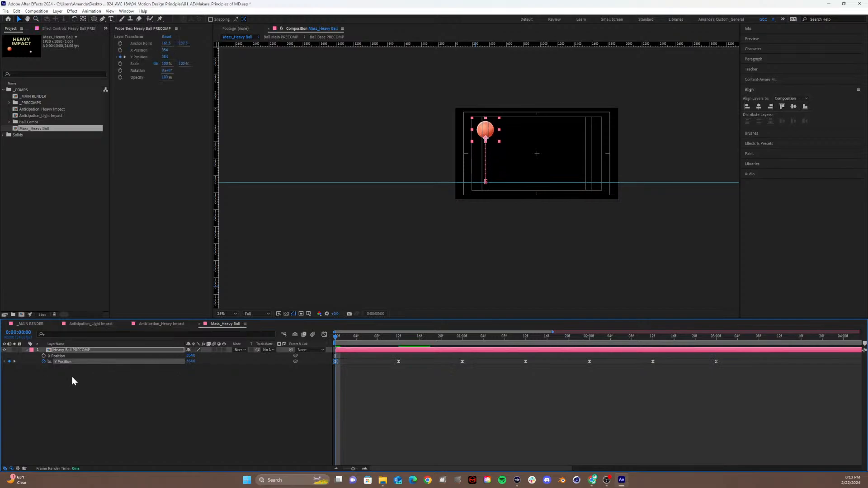
Raise the heavy ball at the 1:00 bounce peak and set its Y Position at 2:00 to 829.
{"action": "left_click", "coordinate": [400, 339]}
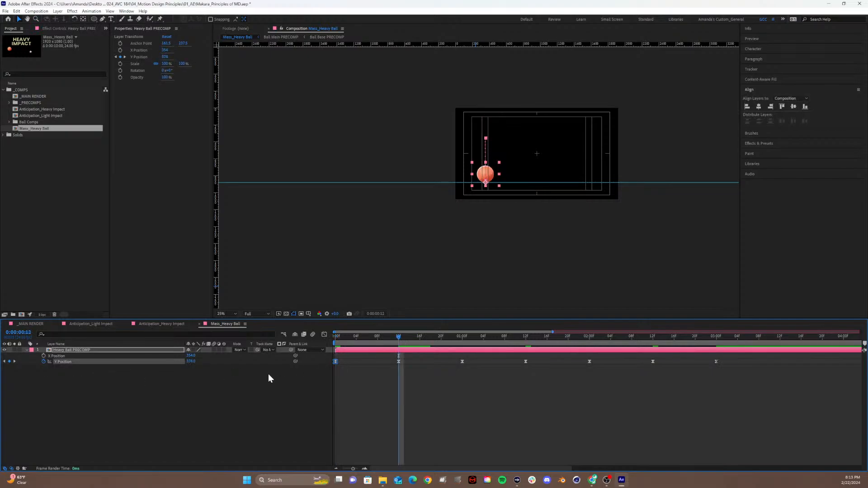
{"action": "left_click_drag", "start_coordinate": [467, 338], "coordinate": [462, 338]}
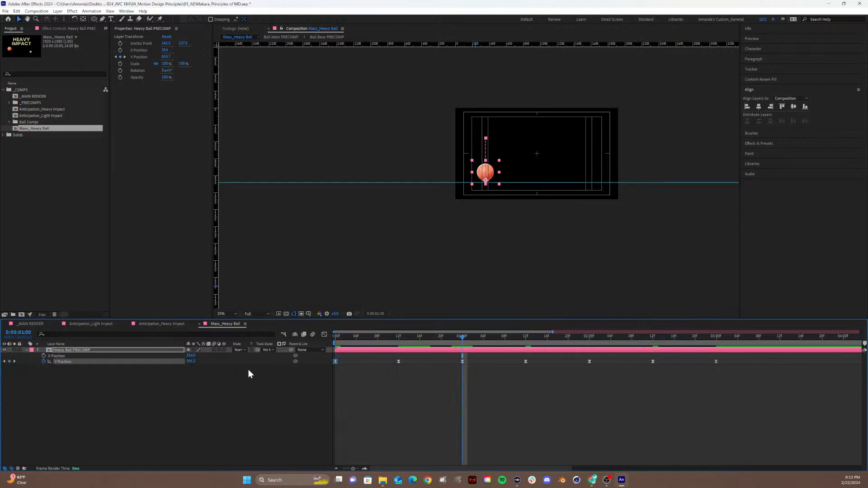
{"action": "left_click_drag", "start_coordinate": [190, 361], "coordinate": [153, 367]}
{"action": "left_click_drag", "start_coordinate": [508, 339], "coordinate": [576, 348]}
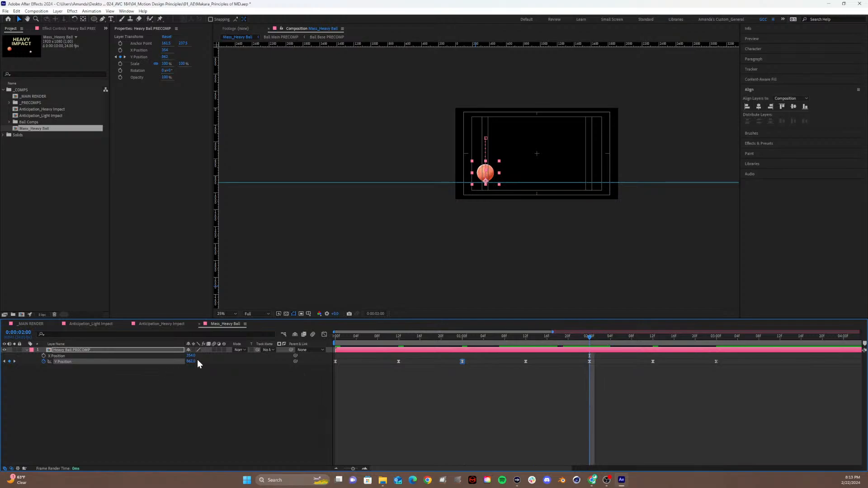
{"action": "left_click_drag", "start_coordinate": [196, 361], "coordinate": [180, 363]}
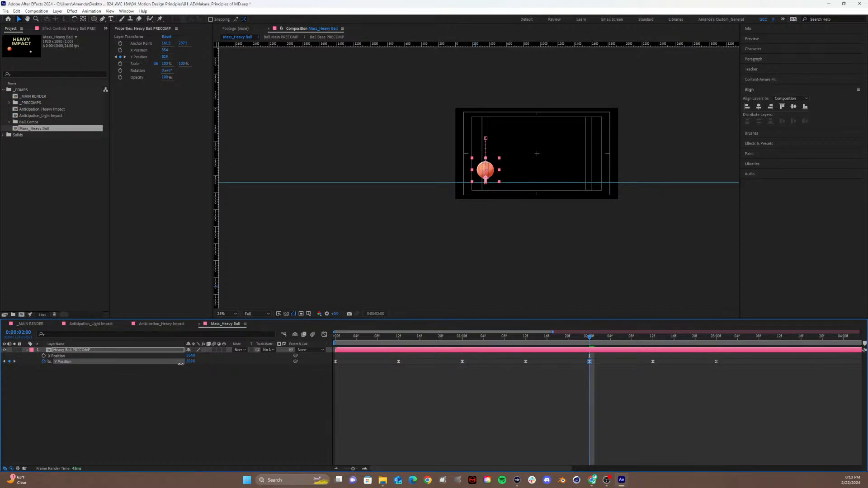
Compare the ball's height at 2:00 and 3:00, and set its Y Position at 3:00 to 844.
{"action": "left_click_drag", "start_coordinate": [615, 338], "coordinate": [715, 338]}
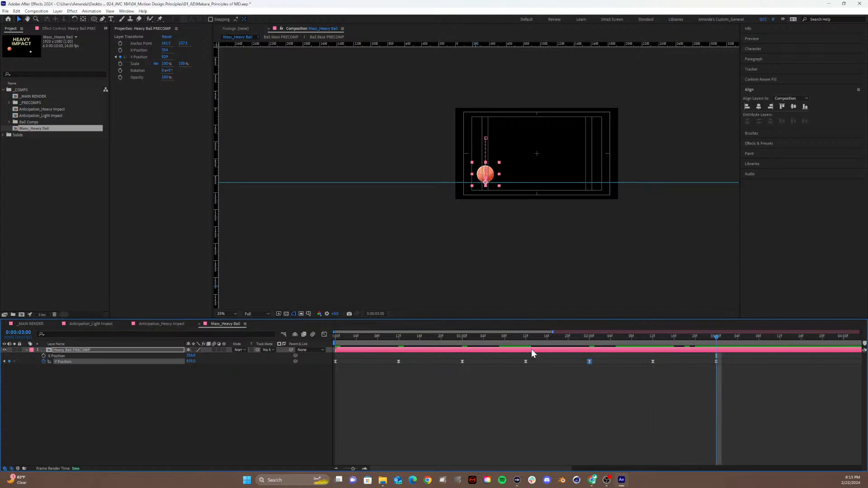
{"action": "scroll", "coordinate": [537, 186], "scroll_direction": "up", "scroll_amount": 4}
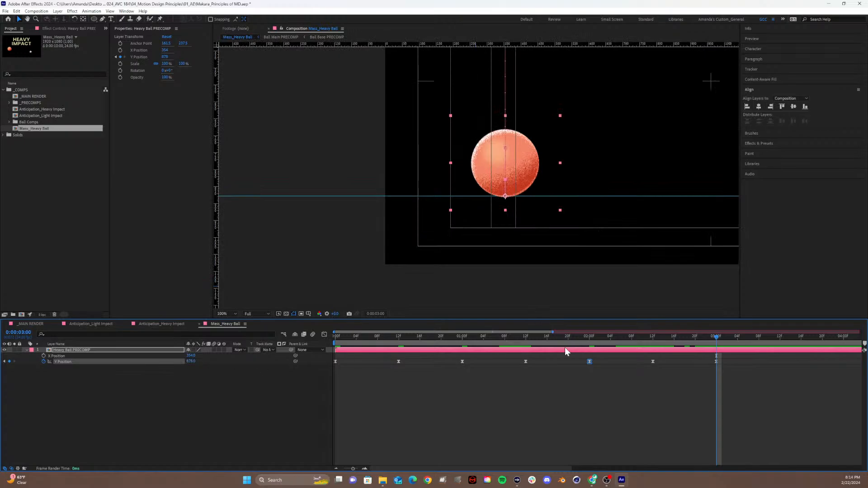
{"action": "left_click", "coordinate": [590, 337]}
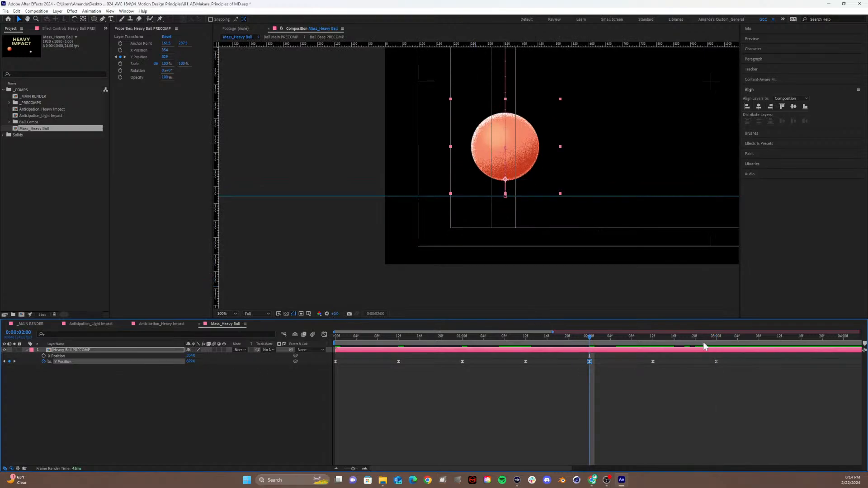
{"action": "left_click", "coordinate": [716, 337]}
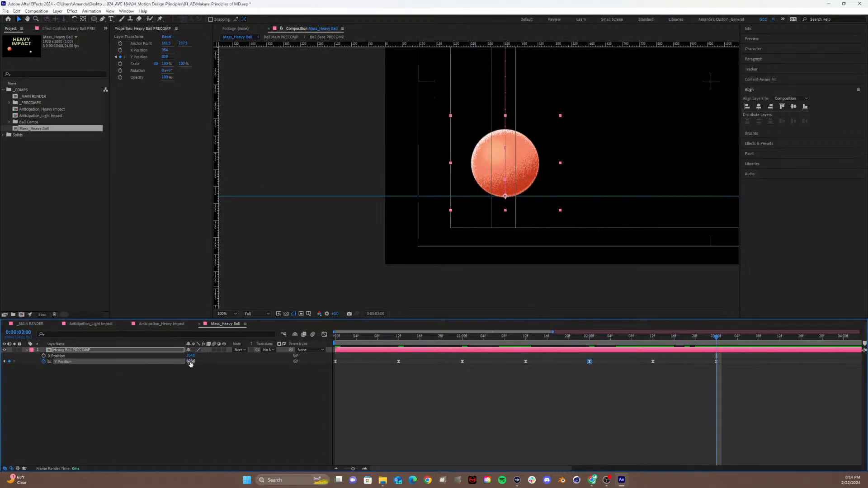
{"action": "left_click_drag", "start_coordinate": [191, 364], "coordinate": [179, 364]}
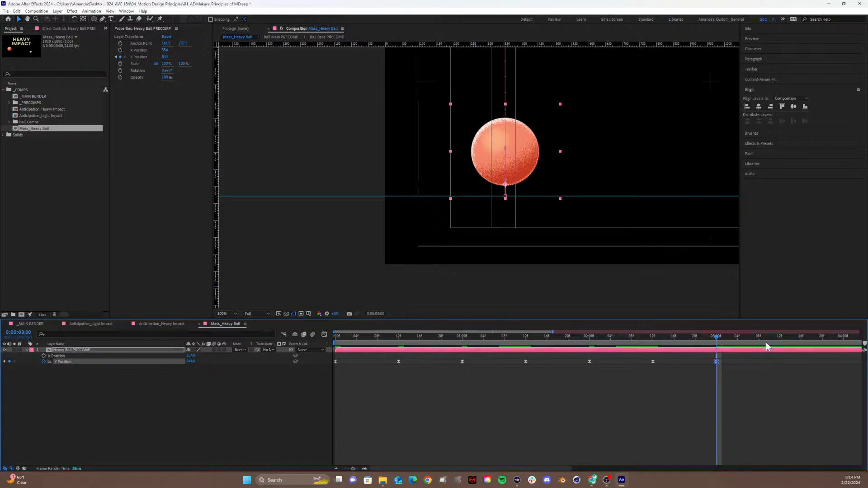
Add a ground-contact keyframe at 3:12 with the heavy ball's Y Position set to 878.
{"action": "left_click_drag", "start_coordinate": [768, 338], "coordinate": [779, 338]}
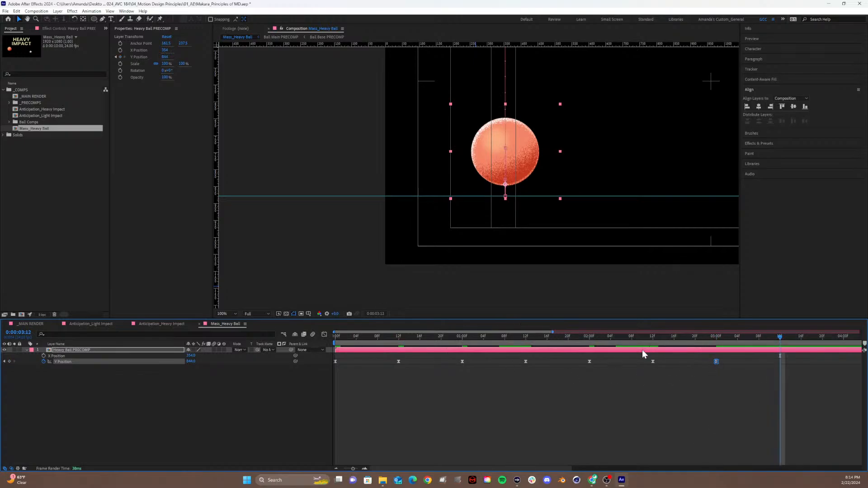
{"action": "left_click", "coordinate": [189, 361]}
{"action": "type", "text": "878"}
{"action": "key", "text": "Return"}
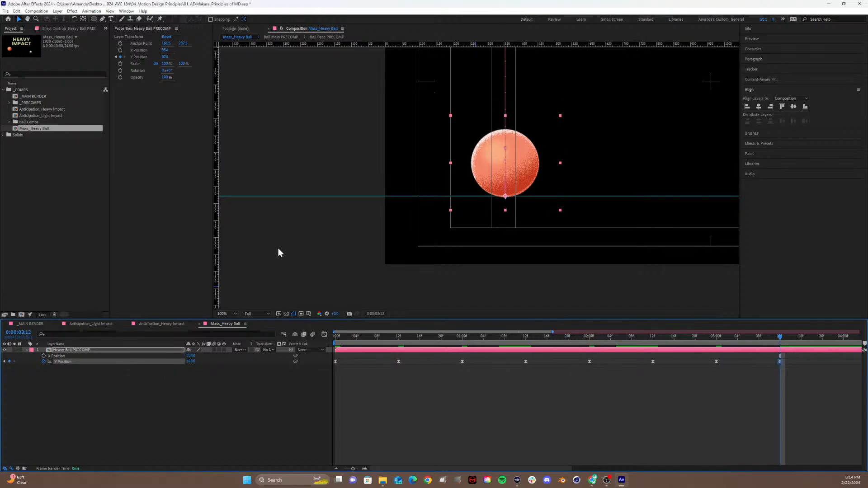
Review the heavy ball's ground contacts at 2:12 and 3:12 and its position at 4:00, ending at the first frame.
{"action": "left_click", "coordinate": [652, 337]}
{"action": "left_click", "coordinate": [653, 362]}
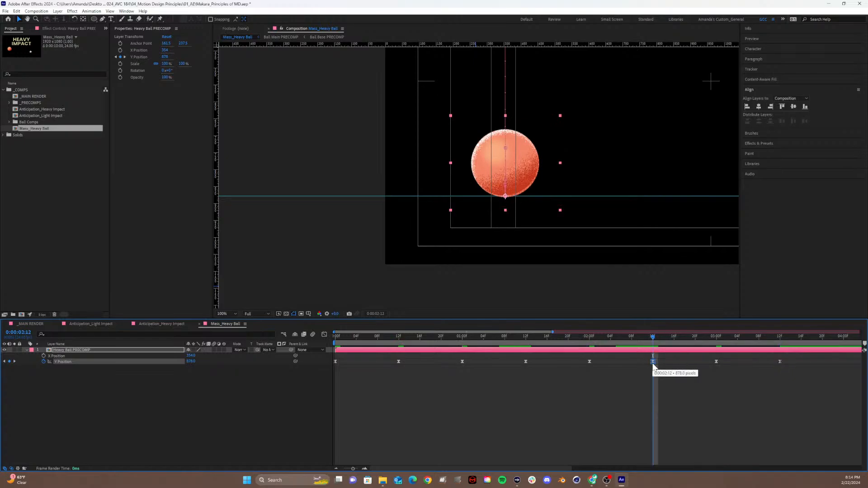
{"action": "left_click", "coordinate": [780, 338]}
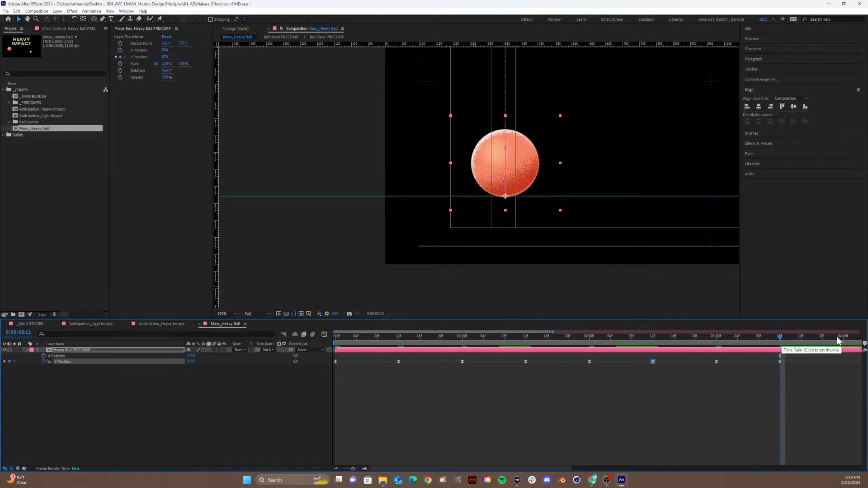
{"action": "left_click", "coordinate": [844, 339]}
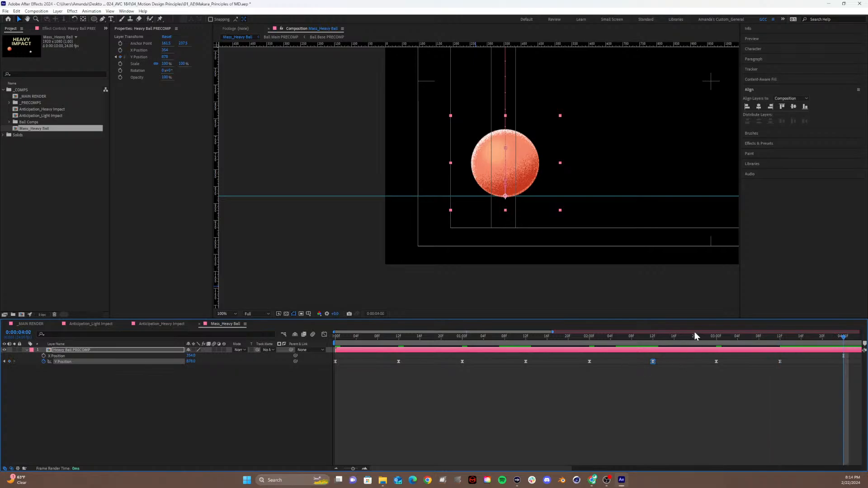
{"action": "left_click_drag", "start_coordinate": [694, 335], "coordinate": [149, 410]}
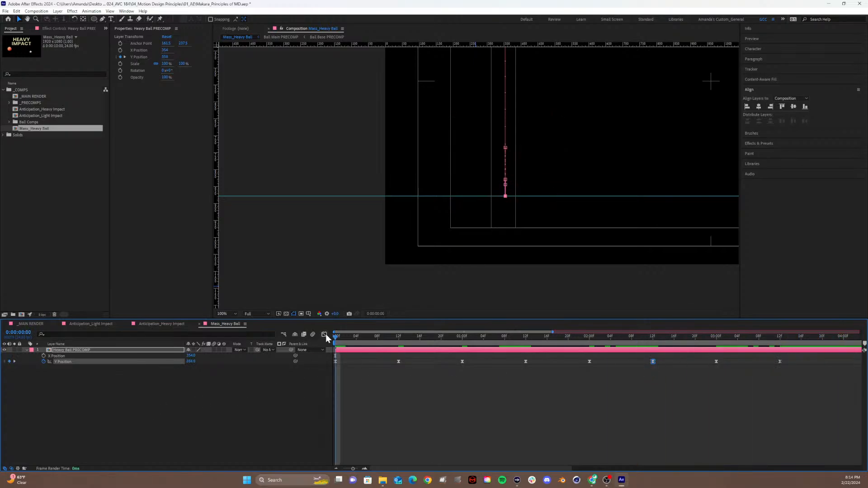
In the Y Position value graph, reshape the handles at the 0:12, 1:12 and 2:12 ground contacts into sharp, pointed bounces.
{"action": "left_click", "coordinate": [324, 335]}
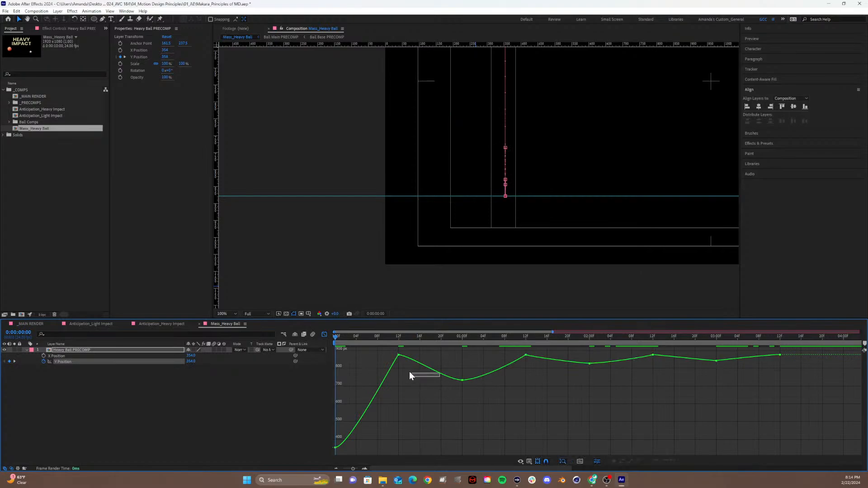
{"action": "left_click_drag", "start_coordinate": [439, 377], "coordinate": [409, 389]}
{"action": "left_click_drag", "start_coordinate": [415, 357], "coordinate": [404, 367]}
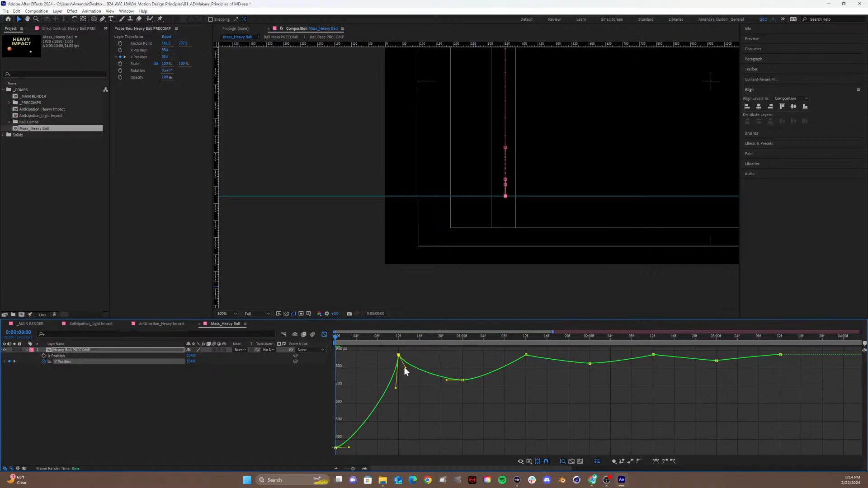
{"action": "left_click", "coordinate": [541, 364]}
{"action": "left_click", "coordinate": [513, 357]}
{"action": "left_click_drag", "start_coordinate": [524, 356], "coordinate": [516, 370]}
{"action": "left_click", "coordinate": [652, 355]}
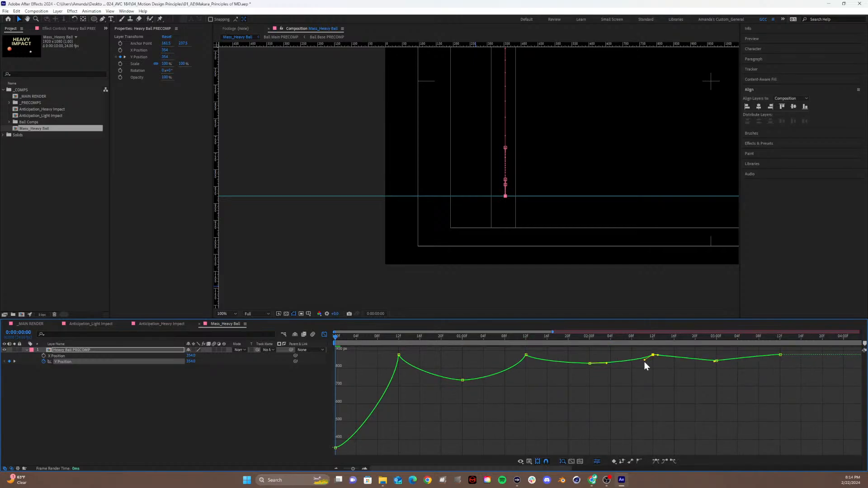
{"action": "left_click_drag", "start_coordinate": [657, 355], "coordinate": [670, 360]}
Lengthen the curve handles around the 3:00 peak and adjust the 3:12 contact so the last bounce becomes a smooth arc.
{"action": "left_click_drag", "start_coordinate": [595, 335], "coordinate": [714, 340]}
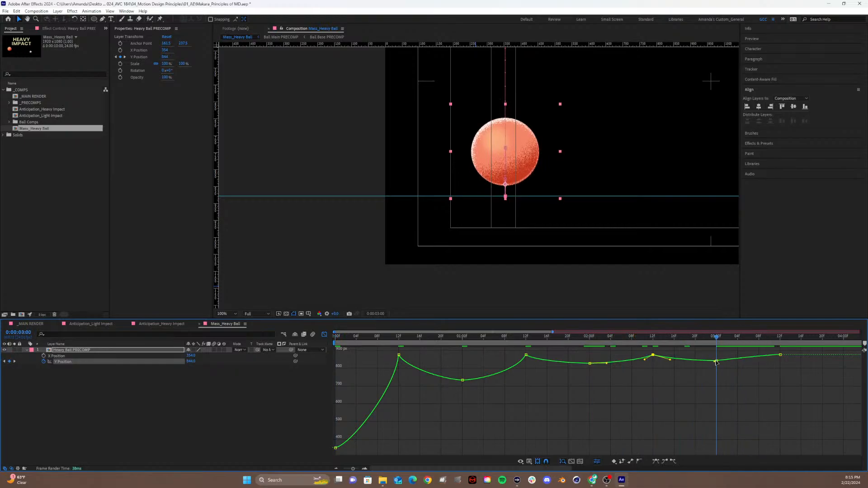
{"action": "left_click", "coordinate": [714, 361]}
{"action": "left_click_drag", "start_coordinate": [717, 363], "coordinate": [722, 360]}
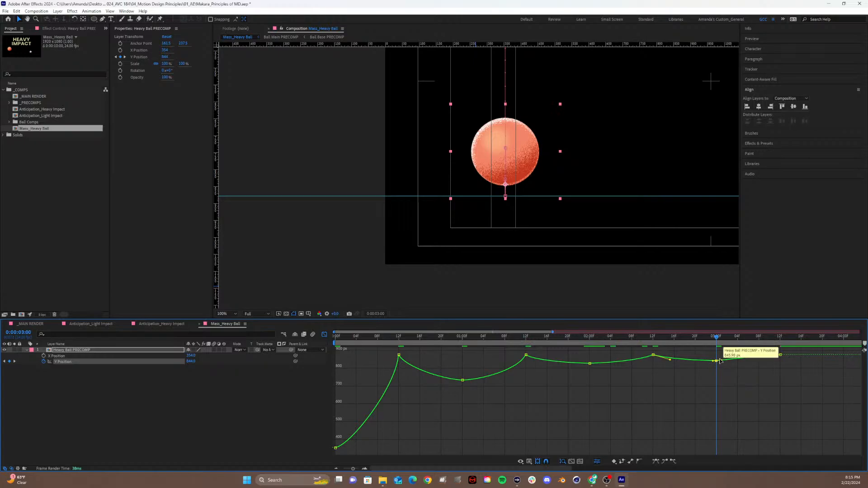
{"action": "left_click", "coordinate": [720, 361]}
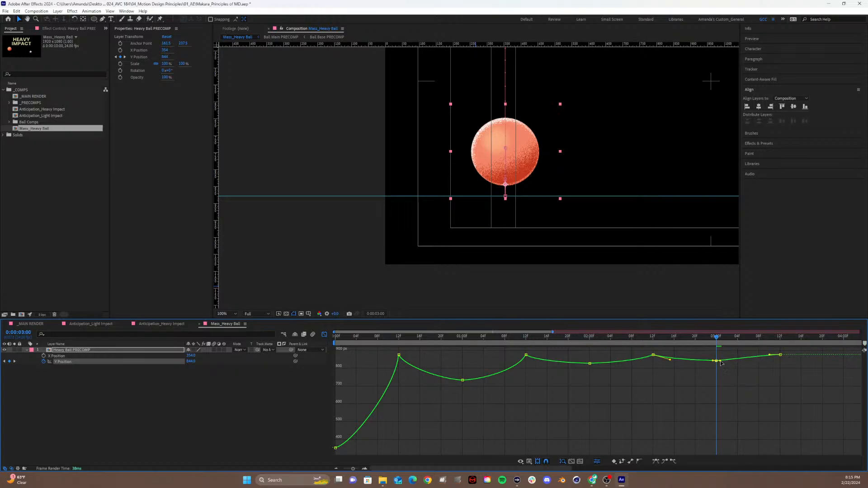
{"action": "left_click", "coordinate": [776, 356]}
{"action": "left_click", "coordinate": [717, 360]}
{"action": "left_click_drag", "start_coordinate": [719, 362], "coordinate": [738, 359]}
{"action": "left_click", "coordinate": [770, 359]}
{"action": "left_click", "coordinate": [358, 358]}
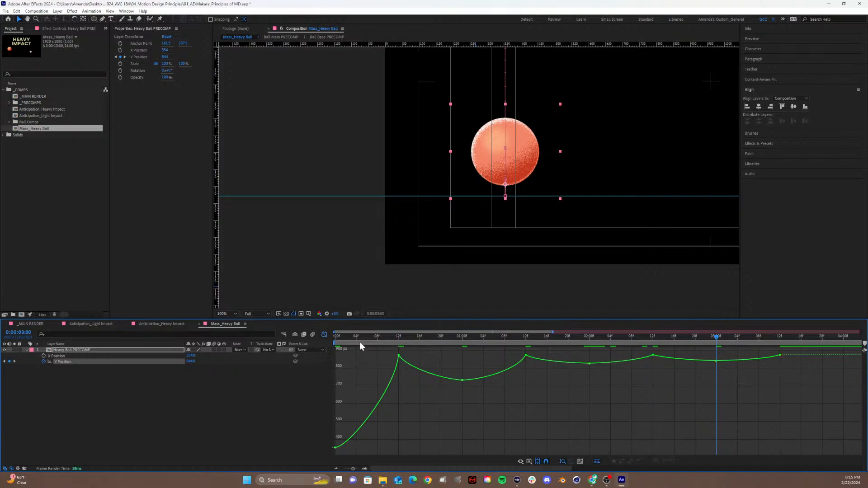
Leave the value graph and preview the heavy ball's bounces from the first frame.
{"action": "left_click", "coordinate": [323, 334]}
{"action": "left_click_drag", "start_coordinate": [431, 343], "coordinate": [313, 346]}
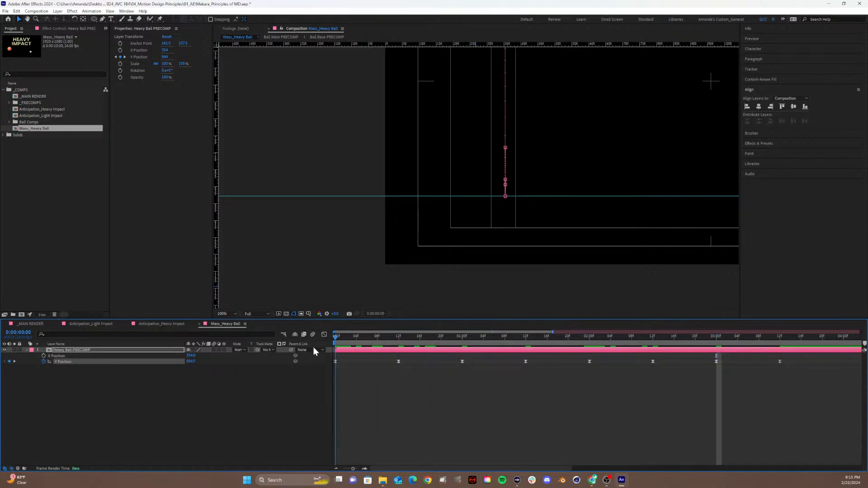
{"action": "key", "text": "space"}
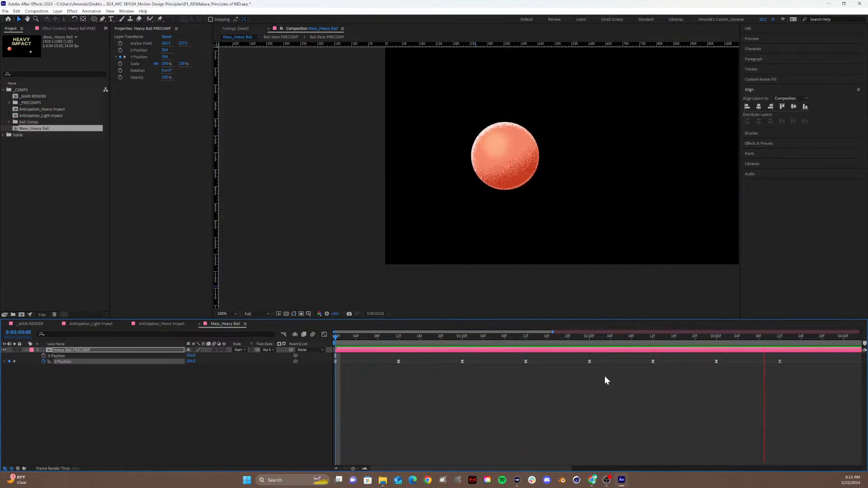
{"action": "key", "text": "space"}
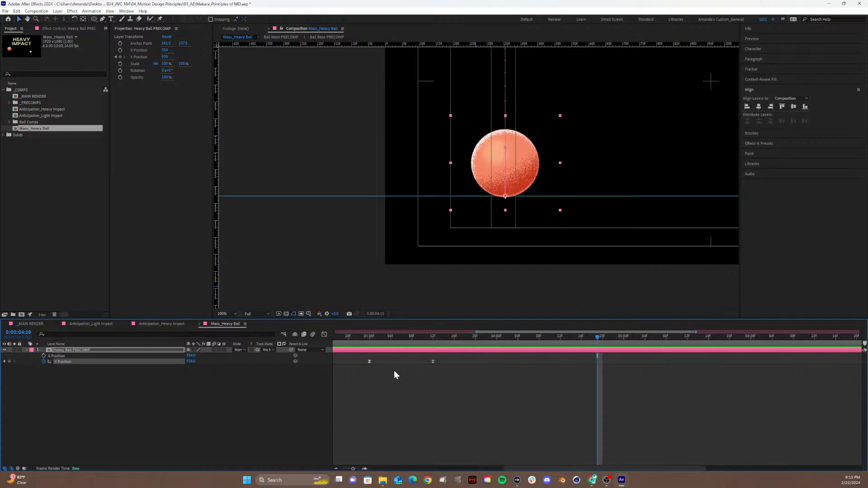
{"action": "left_click_drag", "start_coordinate": [427, 341], "coordinate": [274, 376]}
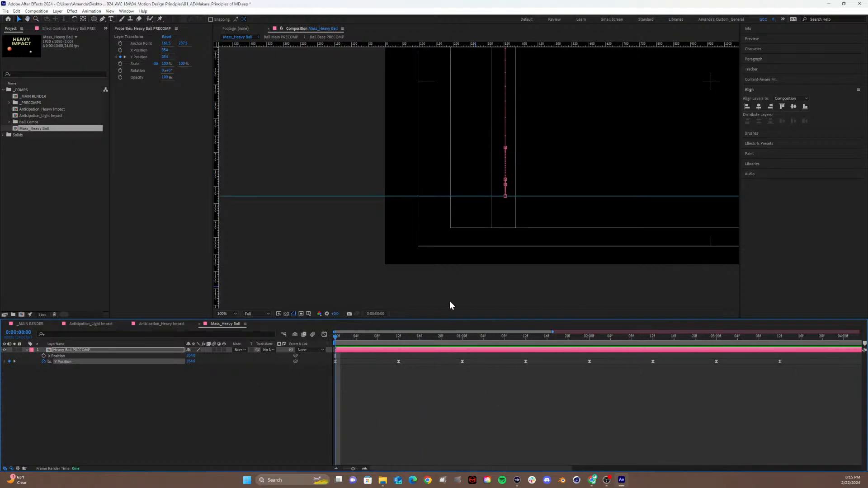
{"action": "key", "text": "comma"}
{"action": "key", "text": "comma"}
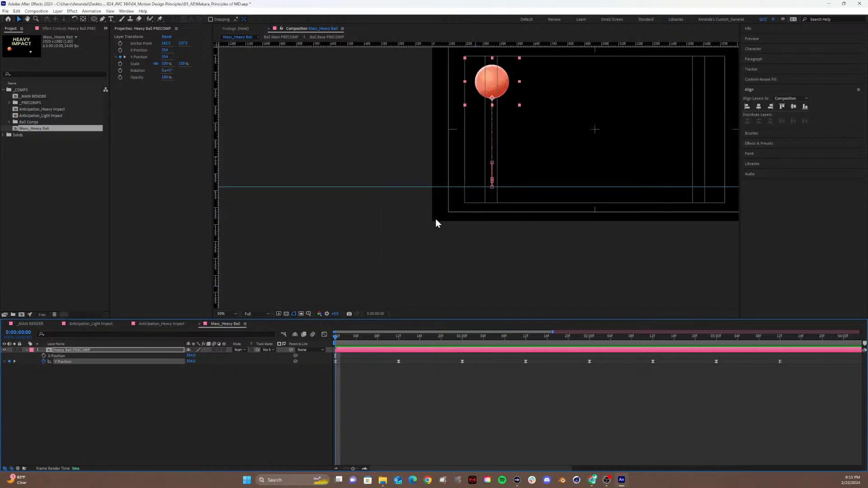
{"action": "key", "text": "h"}
{"action": "left_click_drag", "start_coordinate": [502, 176], "coordinate": [449, 232]}
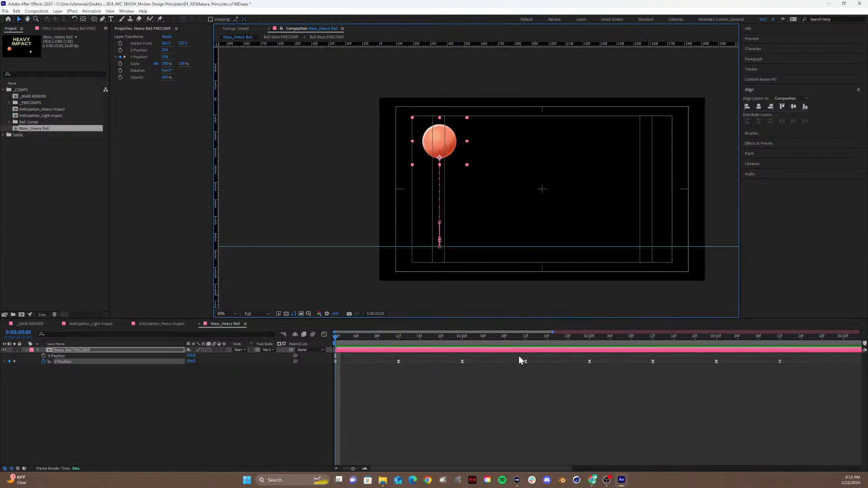
{"action": "left_click_drag", "start_coordinate": [387, 356], "coordinate": [788, 371]}
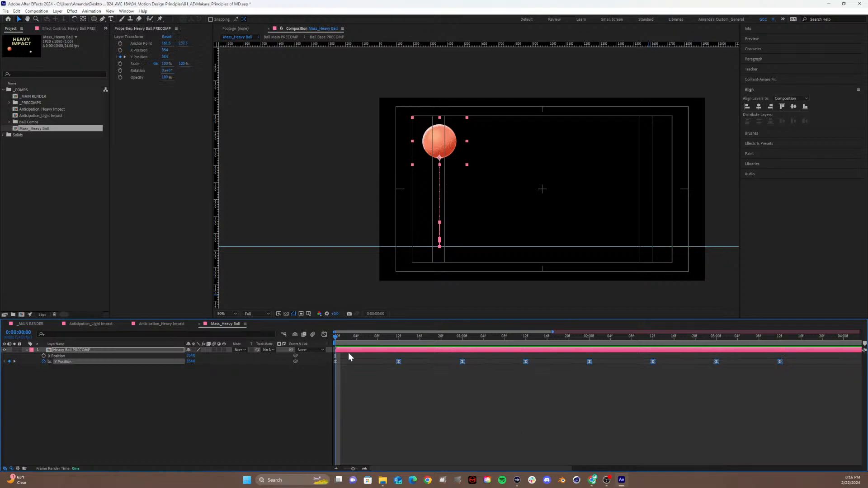
{"action": "left_click", "coordinate": [397, 361], "text": "ctrl"}
{"action": "key", "text": "F9"}
{"action": "mouse_move", "coordinate": [391, 338]}
{"action": "left_mouse_down"}
{"action": "mouse_move", "coordinate": [400, 340]}
{"action": "mouse_move", "coordinate": [386, 343]}
{"action": "left_mouse_up"}
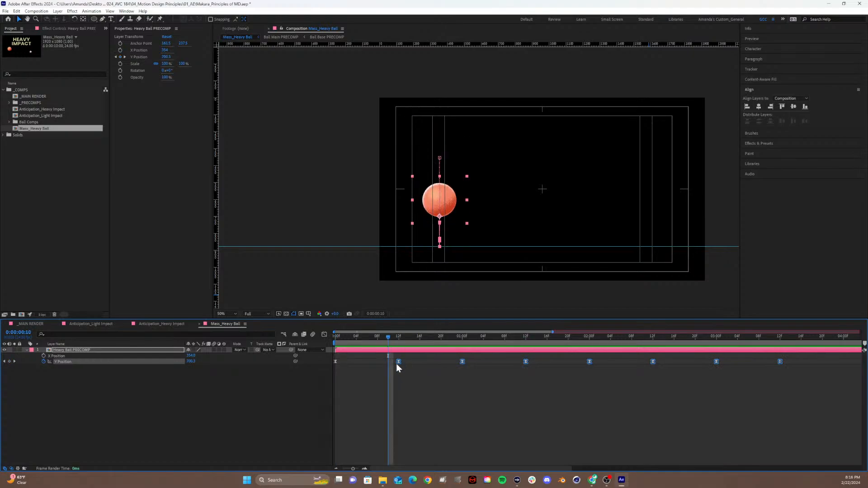
{"action": "left_click", "coordinate": [396, 361], "text": "shift"}
{"action": "left_click_drag", "start_coordinate": [397, 361], "coordinate": [788, 370]}
{"action": "mouse_move", "coordinate": [397, 361]}
{"action": "left_mouse_down"}
{"action": "mouse_move", "coordinate": [383, 362]}
{"action": "mouse_move", "coordinate": [397, 362]}
{"action": "left_mouse_up"}
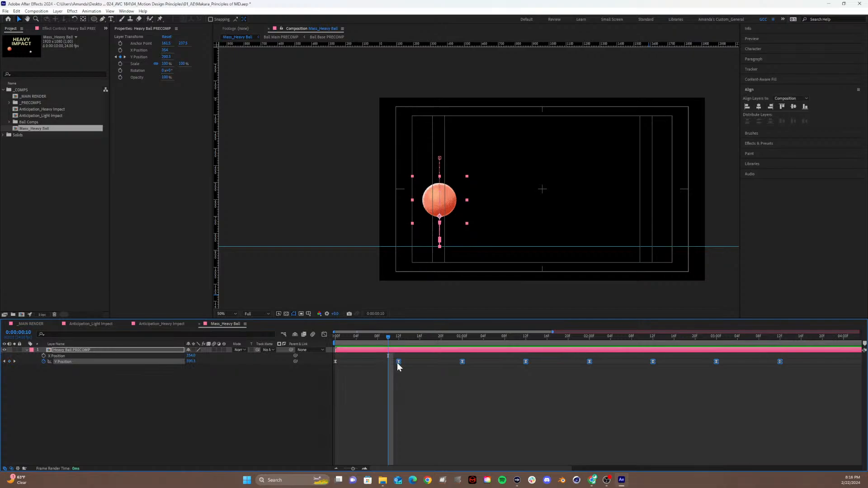
{"action": "left_click", "coordinate": [491, 390]}
Shift the Y Position keyframes from 1:00 onward to begin at 0:22, and those after that peak to begin at 1:06.
{"action": "left_click_drag", "start_coordinate": [402, 330], "coordinate": [787, 373]}
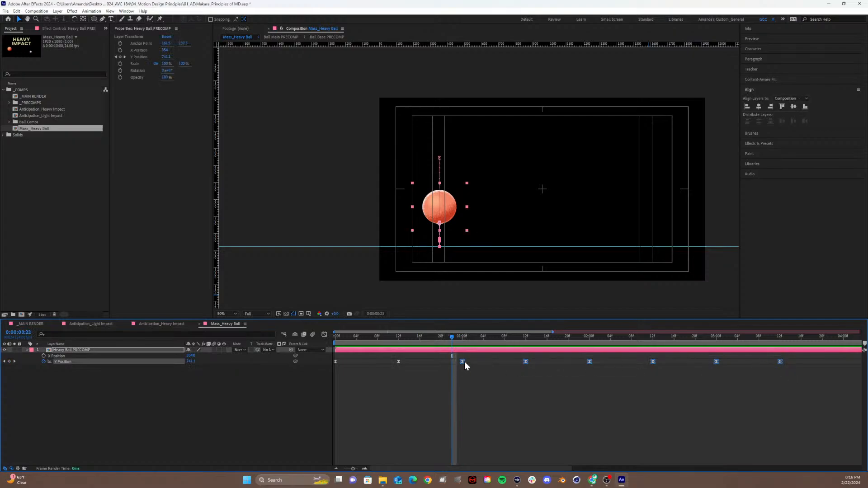
{"action": "left_click_drag", "start_coordinate": [461, 362], "coordinate": [451, 362]}
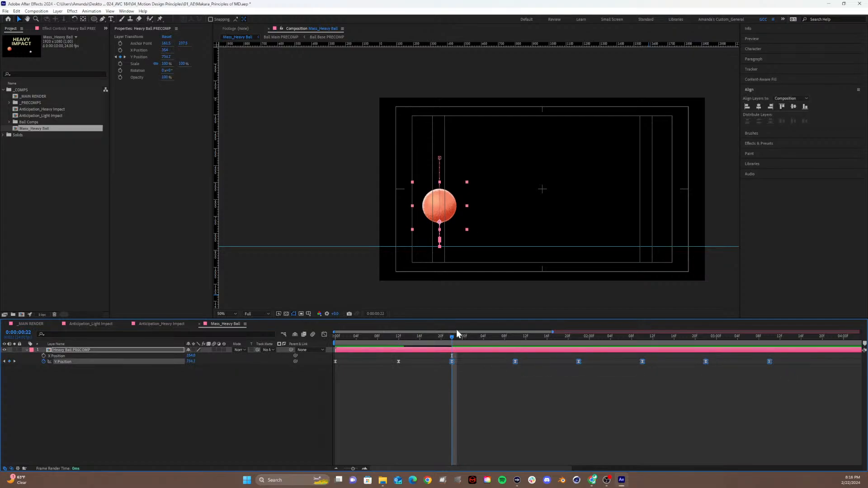
{"action": "left_click_drag", "start_coordinate": [508, 342], "coordinate": [515, 342]}
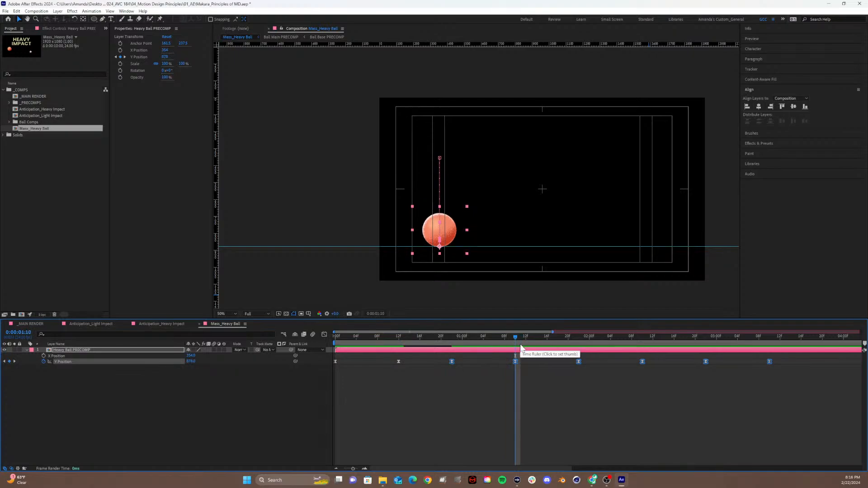
{"action": "key", "text": "Page_Up"}
{"action": "key", "text": "Page_Up"}
{"action": "key", "text": "Page_Up"}
{"action": "key", "text": "Page_Up"}
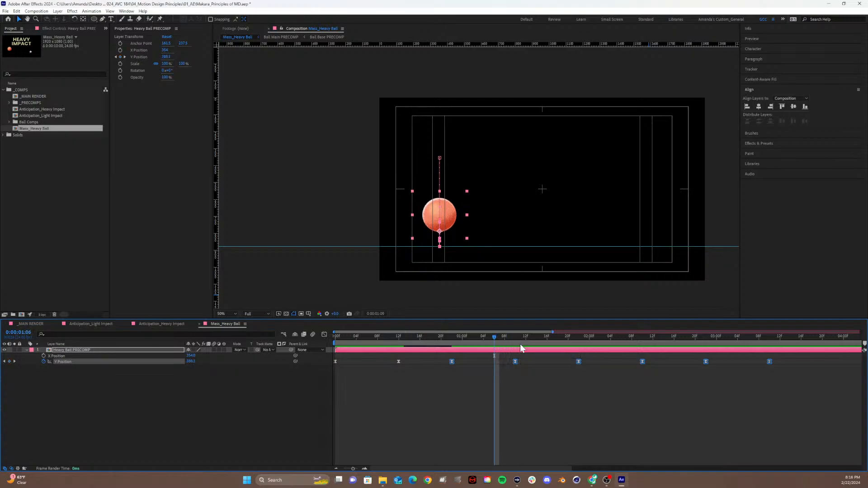
{"action": "left_click_drag", "start_coordinate": [503, 357], "coordinate": [736, 373]}
{"action": "left_click_drag", "start_coordinate": [515, 362], "coordinate": [557, 348]}
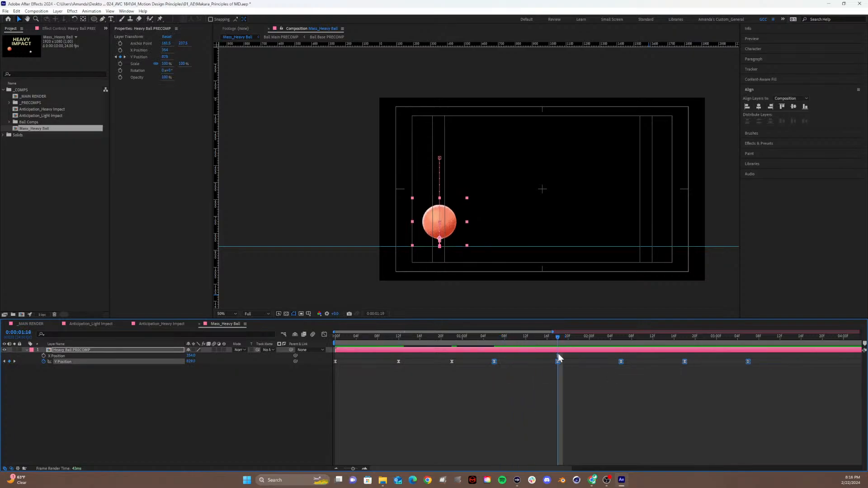
{"action": "left_click", "coordinate": [573, 376]}
{"action": "left_click", "coordinate": [557, 362]}
{"action": "key", "text": "alt+Left"}
{"action": "key", "text": "alt+Left"}
{"action": "key", "text": "alt+Left"}
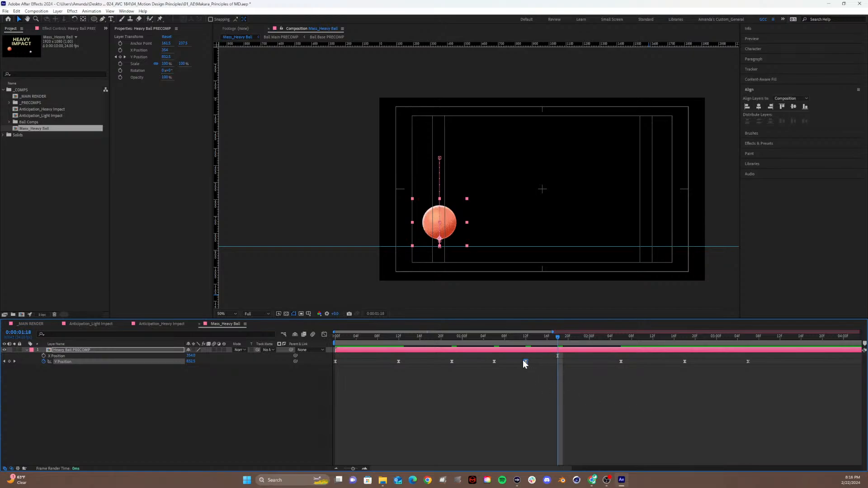
{"action": "mouse_move", "coordinate": [527, 365]}
{"action": "left_click_drag", "start_coordinate": [527, 365], "coordinate": [559, 365]}
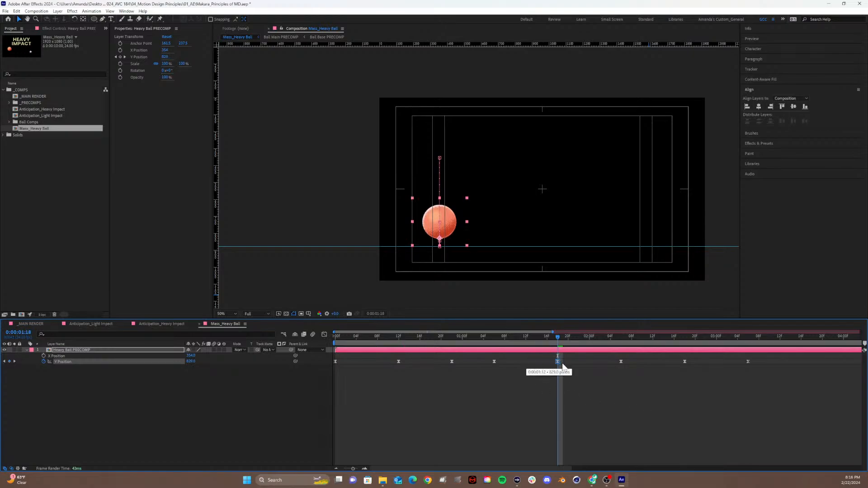
Shift the Y Position keyframes from 1:18 onward earlier together so the second bounce peak falls at 1:12.
{"action": "left_click_drag", "start_coordinate": [753, 376], "coordinate": [524, 359]}
{"action": "key", "text": "alt+Left"}
{"action": "key", "text": "alt+Left"}
{"action": "key", "text": "alt+Left"}
{"action": "key", "text": "alt+Left"}
{"action": "key", "text": "alt+Left"}
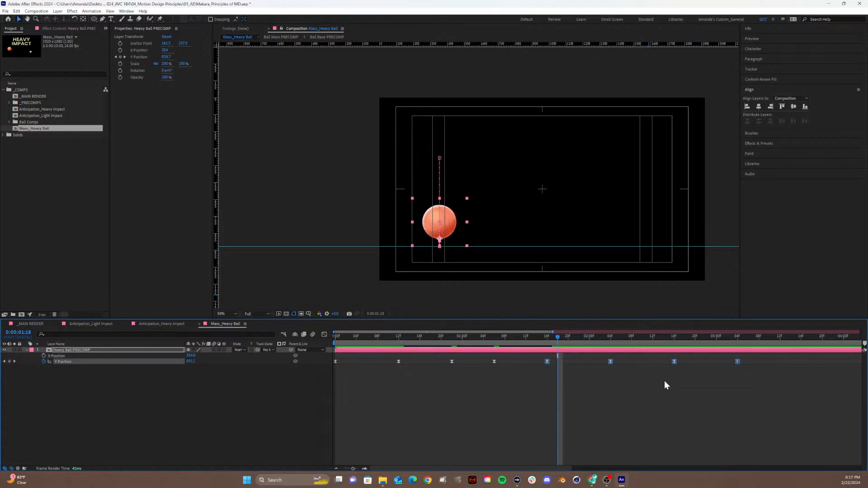
{"action": "key", "text": "alt+Left"}
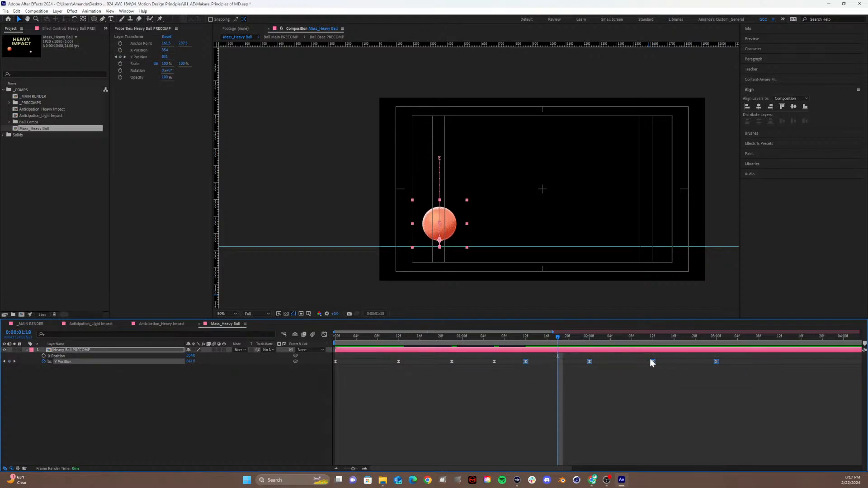
Shift the last three Y Position keyframes earlier together so the ground contact after the second peak falls at 1:16.
{"action": "left_click", "coordinate": [566, 357]}
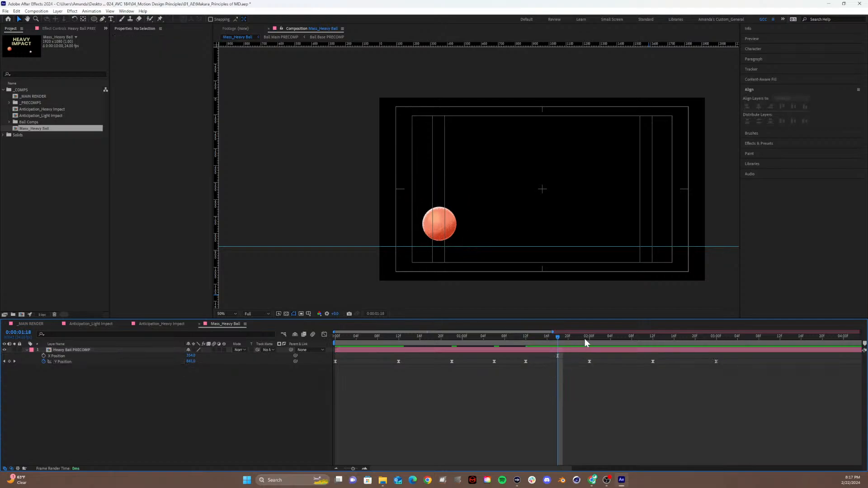
{"action": "left_click_drag", "start_coordinate": [584, 338], "coordinate": [590, 343]}
{"action": "left_click_drag", "start_coordinate": [726, 375], "coordinate": [567, 358]}
{"action": "key", "text": "alt+Left"}
{"action": "key", "text": "alt+Left"}
{"action": "key", "text": "alt+Left"}
{"action": "key", "text": "alt+Left"}
{"action": "key", "text": "alt+Left"}
{"action": "key", "text": "alt+Left"}
{"action": "key", "text": "alt+Left"}
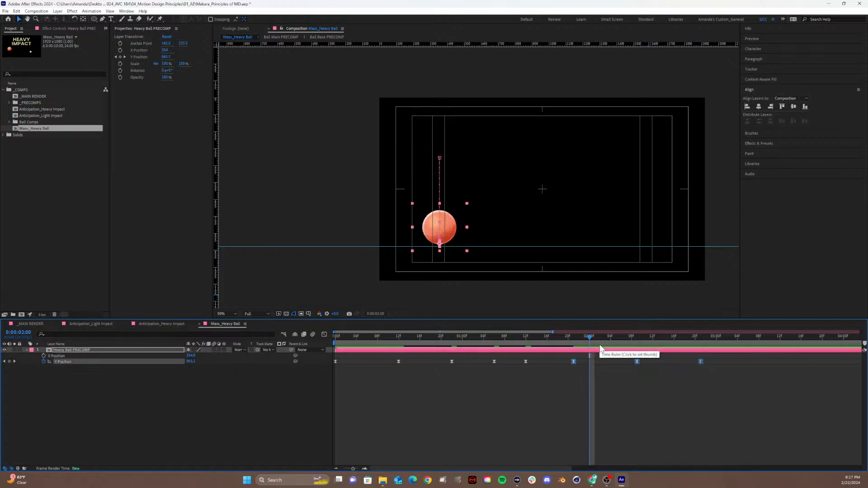
{"action": "key", "text": "alt+Left"}
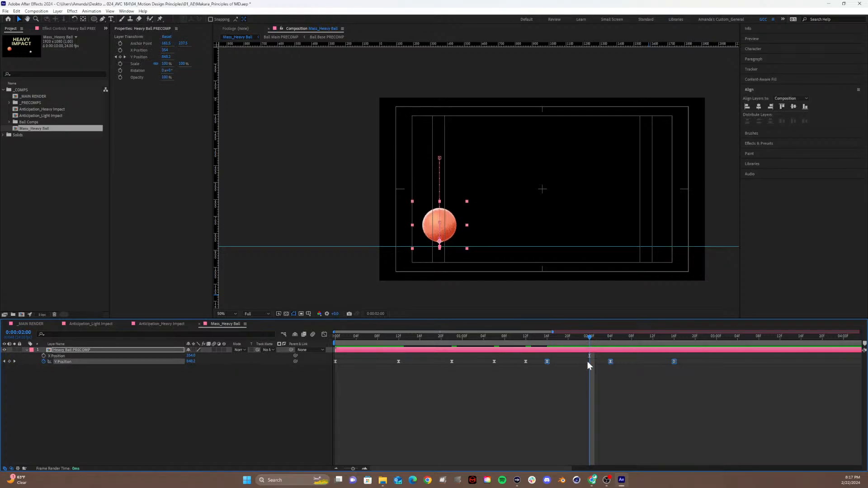
Shift the last two Y Position keyframes earlier together so the final bounce peak falls at 1:18.
{"action": "left_click_drag", "start_coordinate": [600, 349], "coordinate": [572, 353]}
{"action": "key", "text": "ctrl+z"}
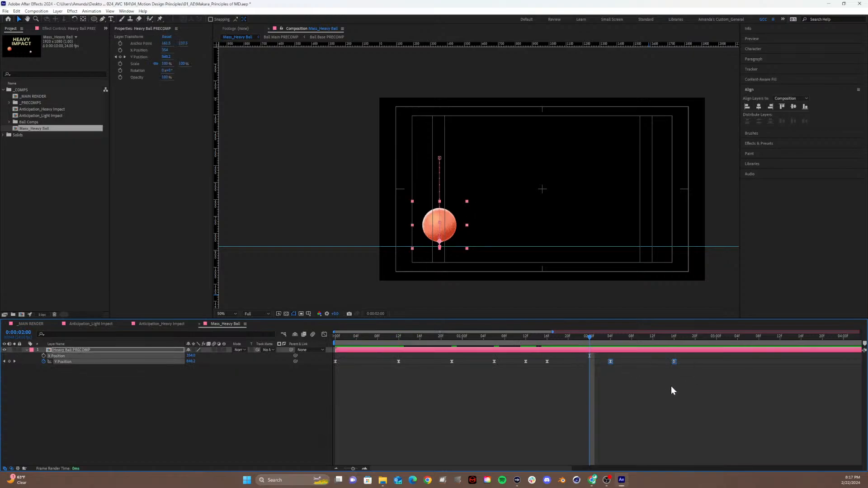
{"action": "key", "text": "alt+Left"}
{"action": "key", "text": "alt+Left"}
{"action": "key", "text": "alt+Left"}
{"action": "key", "text": "alt+Left"}
{"action": "key", "text": "alt+Left"}
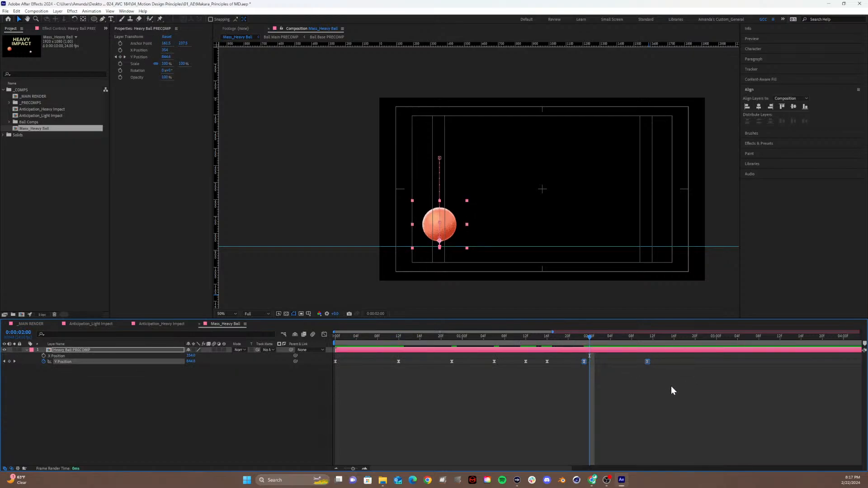
{"action": "key", "text": "alt+Left"}
{"action": "key", "text": "alt+Left"}
{"action": "key", "text": "alt+Left"}
{"action": "key", "text": "alt+Left"}
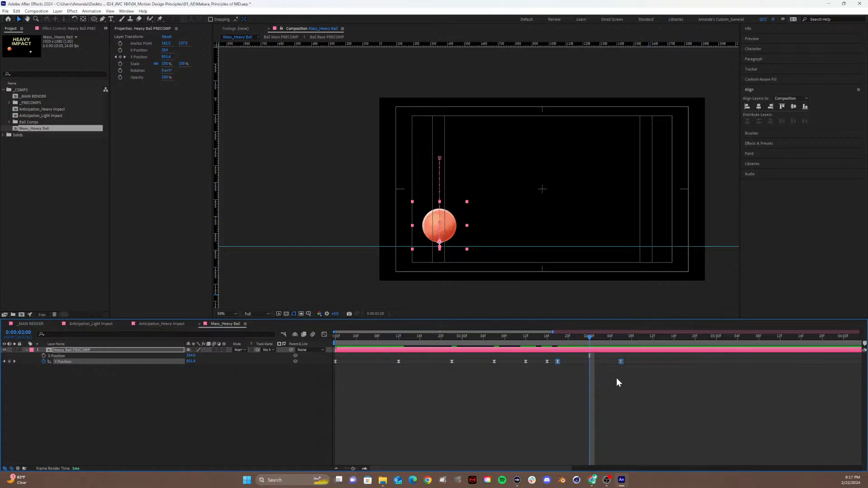
Shift the last Y Position keyframe earlier so the final ground contact falls at 1:20.
{"action": "left_click", "coordinate": [631, 372]}
{"action": "left_click", "coordinate": [621, 361]}
{"action": "left_click_drag", "start_coordinate": [620, 362], "coordinate": [568, 364]}
{"action": "left_click_drag", "start_coordinate": [533, 340], "coordinate": [221, 365]}
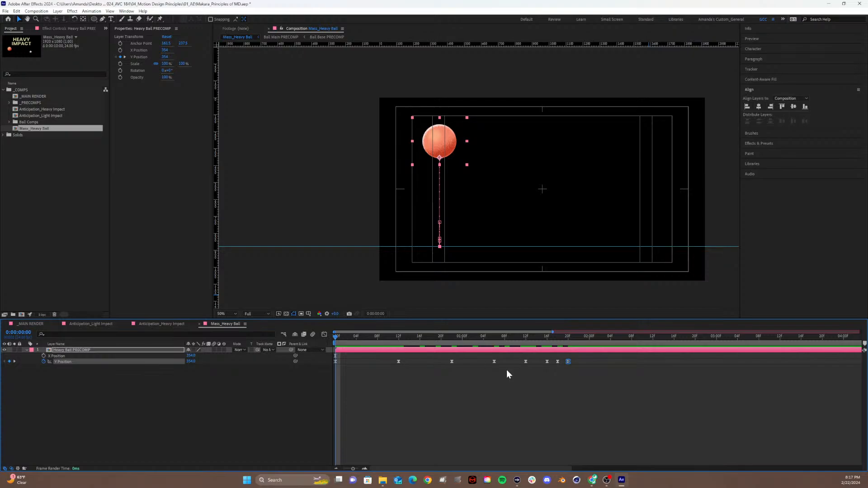
Show the ball's Y Position curve in the Graph Editor and steepen its outgoing handle at the 0:12 ground contact.
{"action": "left_click_drag", "start_coordinate": [577, 368], "coordinate": [318, 348]}
{"action": "left_click", "coordinate": [324, 335]}
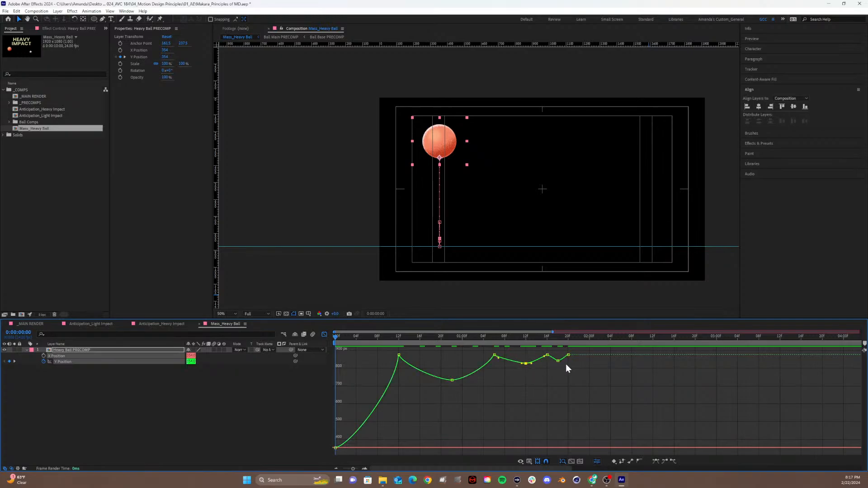
{"action": "left_click_drag", "start_coordinate": [566, 364], "coordinate": [548, 356]}
{"action": "left_click", "coordinate": [281, 439]}
{"action": "left_click", "coordinate": [106, 362]}
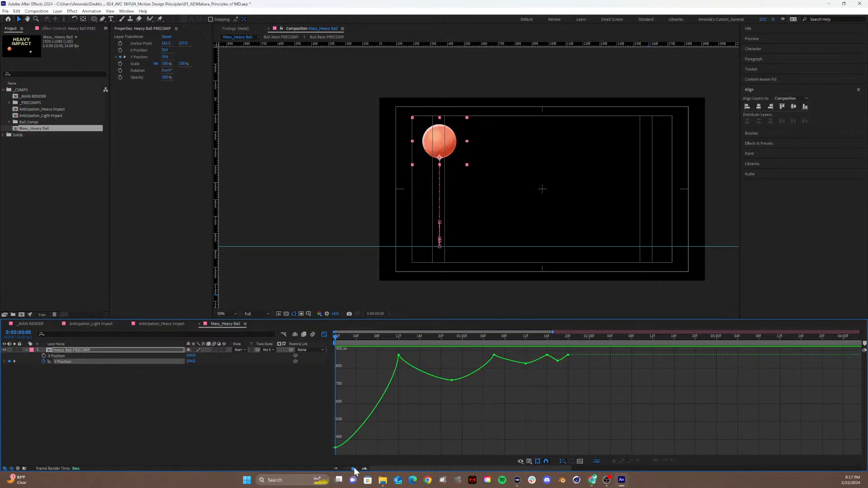
{"action": "left_click_drag", "start_coordinate": [352, 468], "coordinate": [357, 470]}
{"action": "left_click_drag", "start_coordinate": [438, 350], "coordinate": [561, 365]}
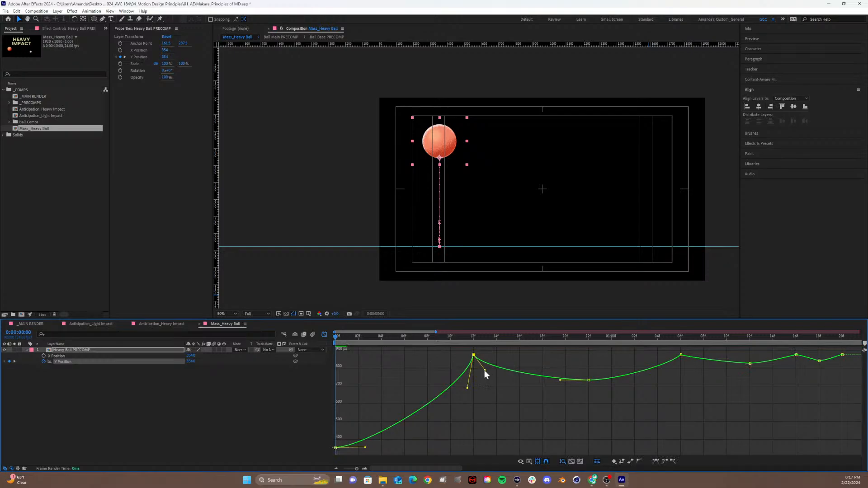
Steepen the incoming and outgoing curve handles at the 1:06 ground contact into a sharp point.
{"action": "key", "text": "space"}
{"action": "left_click_drag", "start_coordinate": [645, 386], "coordinate": [530, 364]}
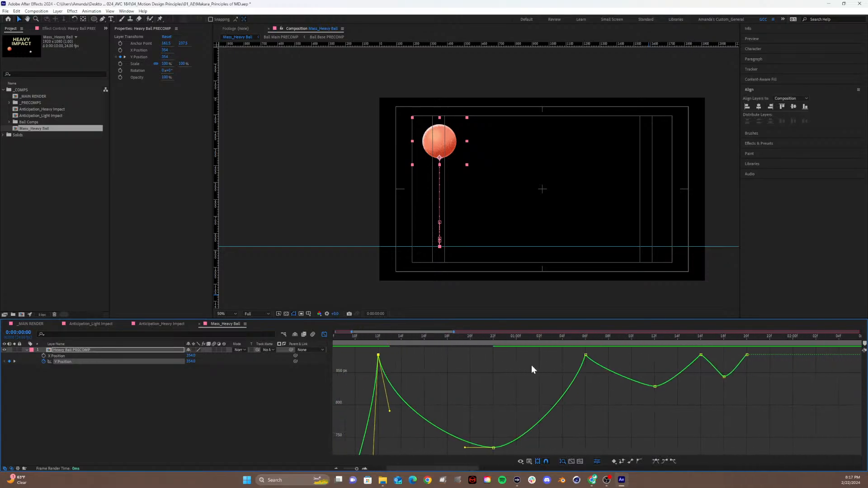
{"action": "left_click_drag", "start_coordinate": [519, 409], "coordinate": [462, 390]}
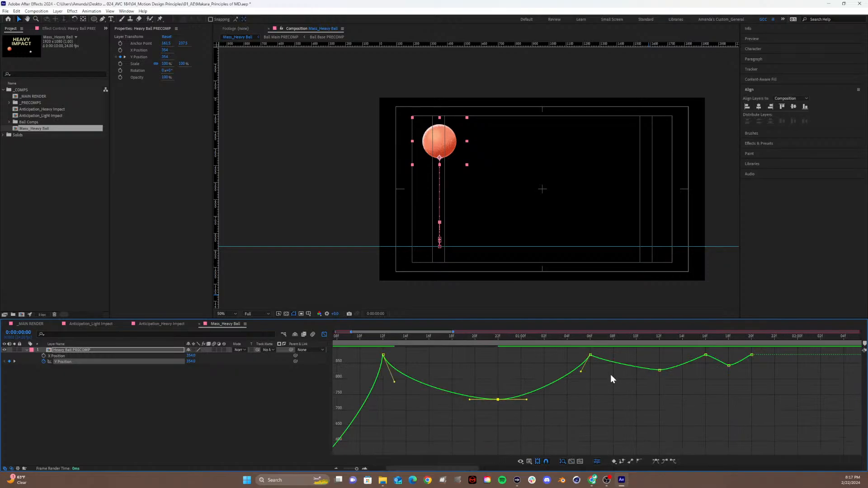
{"action": "left_click_drag", "start_coordinate": [604, 371], "coordinate": [573, 349]}
{"action": "left_click_drag", "start_coordinate": [600, 361], "coordinate": [600, 364]}
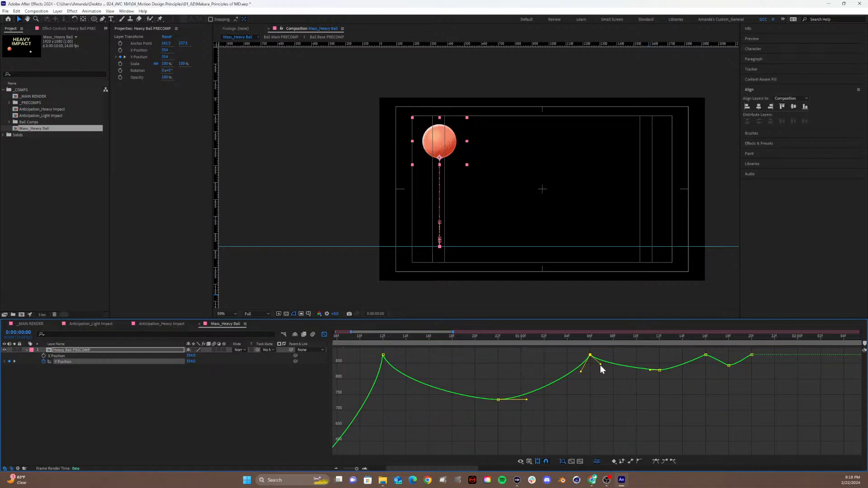
Steepen both curve handles at the 1:16 ground contact and the incoming handle at the 1:20 contact.
{"action": "mouse_move", "coordinate": [710, 357]}
{"action": "left_mouse_down"}
{"action": "mouse_move", "coordinate": [692, 344]}
{"action": "mouse_move", "coordinate": [702, 365]}
{"action": "left_mouse_up"}
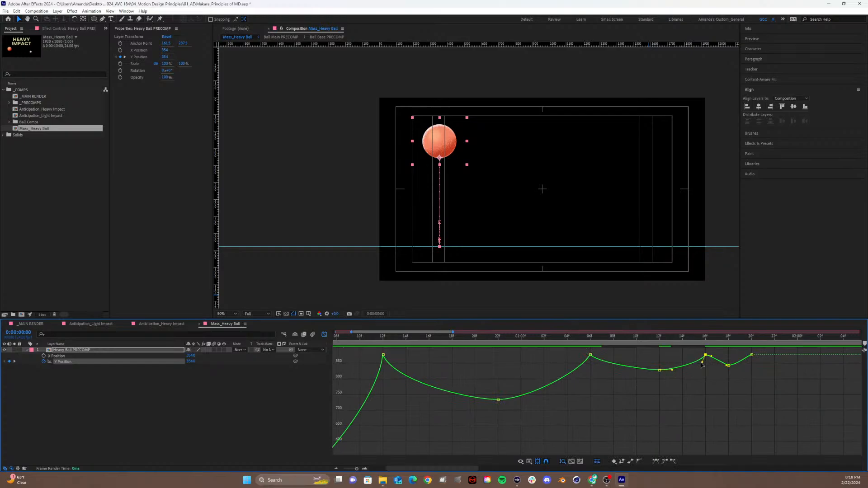
{"action": "left_click_drag", "start_coordinate": [711, 358], "coordinate": [711, 366]}
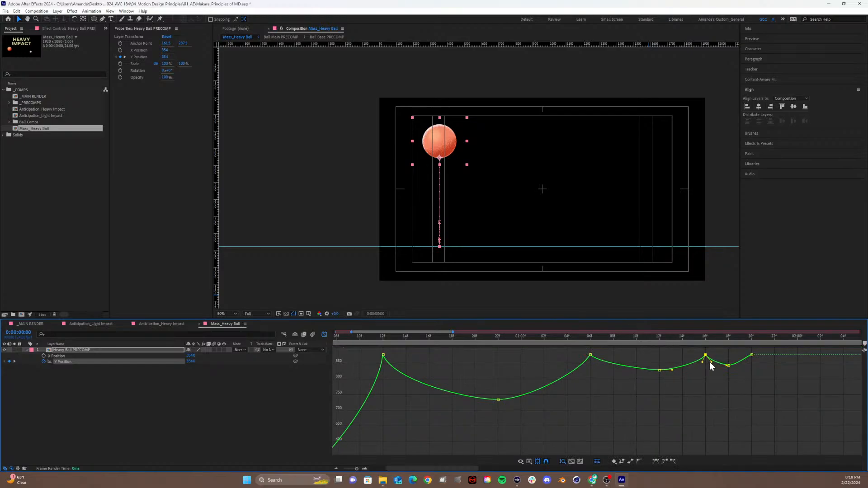
{"action": "left_click", "coordinate": [752, 357]}
{"action": "left_click_drag", "start_coordinate": [749, 358], "coordinate": [748, 360]}
Lengthen the incoming handle of the first bounce peak at 0:22 and play the animation from the start.
{"action": "left_click", "coordinate": [497, 399]}
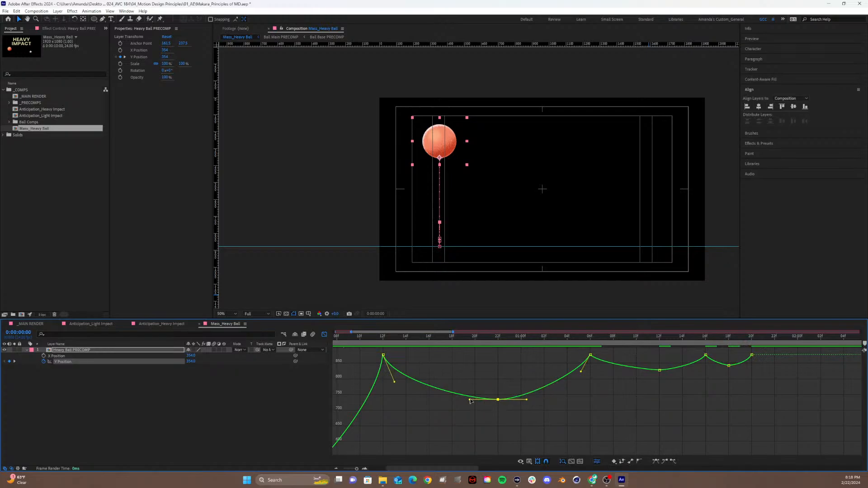
{"action": "left_click_drag", "start_coordinate": [461, 400], "coordinate": [453, 401]}
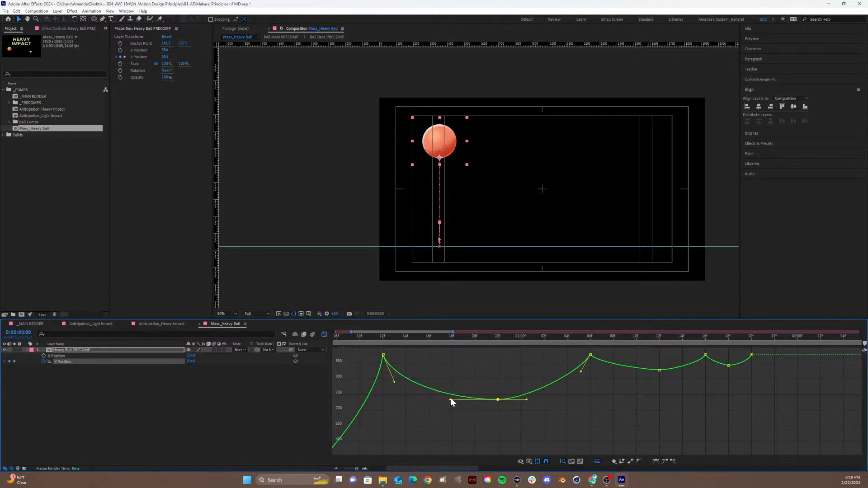
{"action": "left_click_drag", "start_coordinate": [432, 343], "coordinate": [280, 335]}
{"action": "key", "text": "space"}
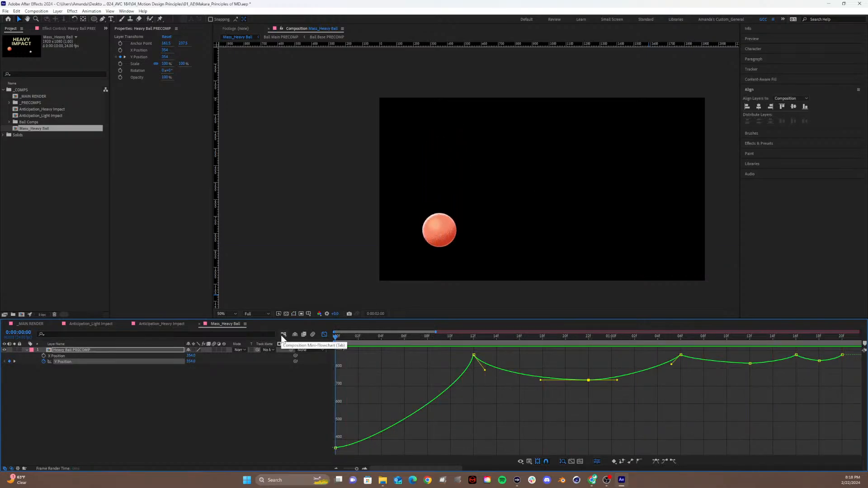
{"action": "key", "text": "space"}
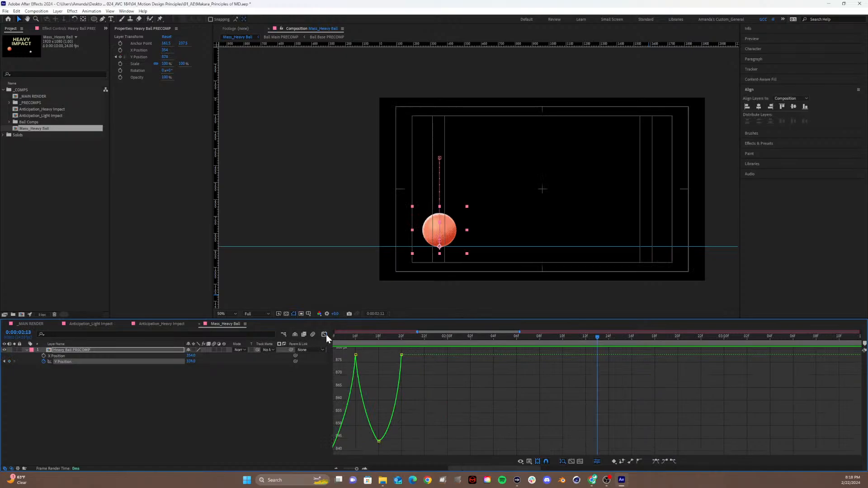
Return to the keyframe view, move the final bounce peak to 1:20 and the last ground contact to 1:23, and preview.
{"action": "left_click", "coordinate": [325, 334]}
{"action": "left_click", "coordinate": [423, 337]}
{"action": "left_click_drag", "start_coordinate": [419, 339], "coordinate": [715, 364]}
{"action": "left_click_drag", "start_coordinate": [358, 469], "coordinate": [355, 470]}
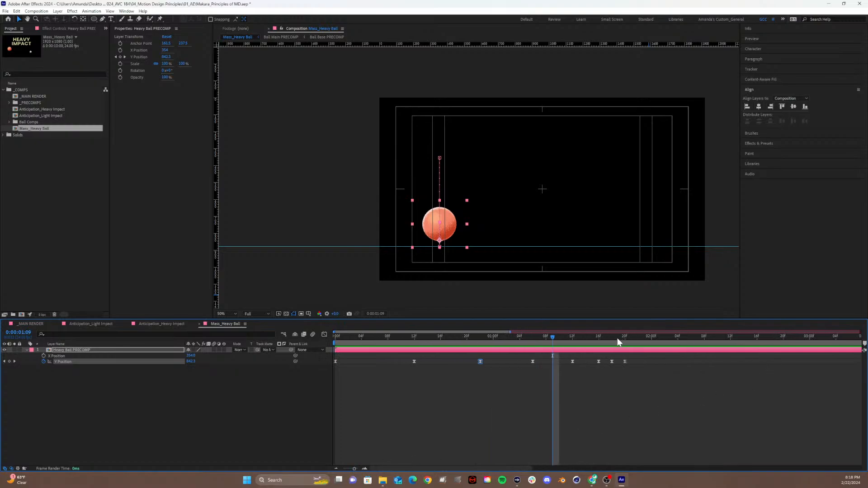
{"action": "mouse_move", "coordinate": [643, 370]}
{"action": "left_mouse_down"}
{"action": "mouse_move", "coordinate": [605, 360]}
{"action": "mouse_move", "coordinate": [645, 365]}
{"action": "left_mouse_up"}
{"action": "left_click", "coordinate": [657, 379]}
{"action": "left_click_drag", "start_coordinate": [511, 336], "coordinate": [285, 342]}
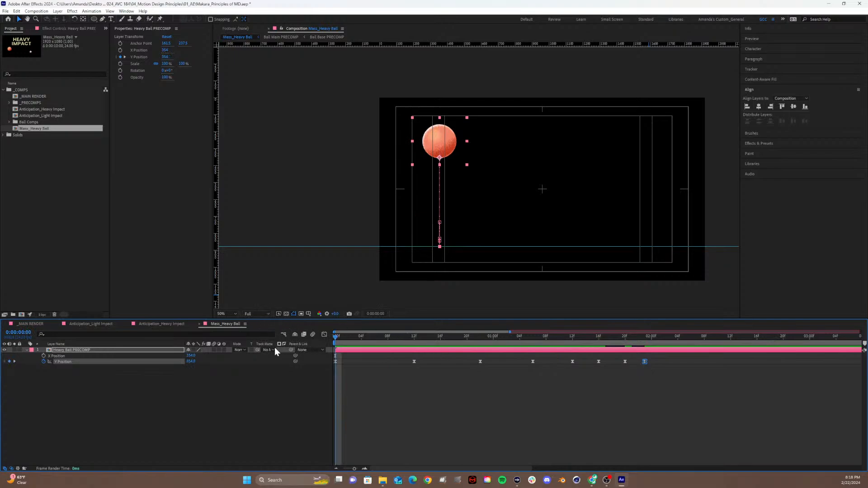
{"action": "key", "text": "space"}
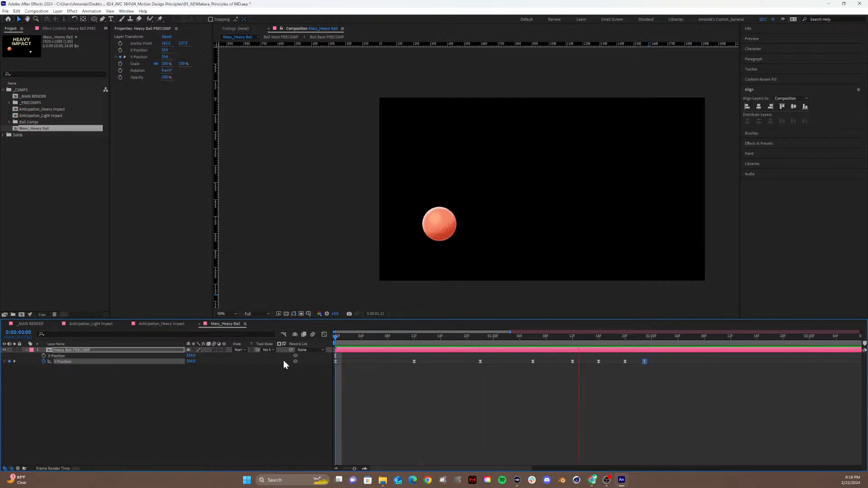
Lower the final bounce peak at 1:20 to a Y Position of about 856 and preview the animation.
{"action": "mouse_move", "coordinate": [646, 339]}
{"action": "left_mouse_down"}
{"action": "mouse_move", "coordinate": [668, 340]}
{"action": "mouse_move", "coordinate": [644, 348]}
{"action": "left_mouse_up"}
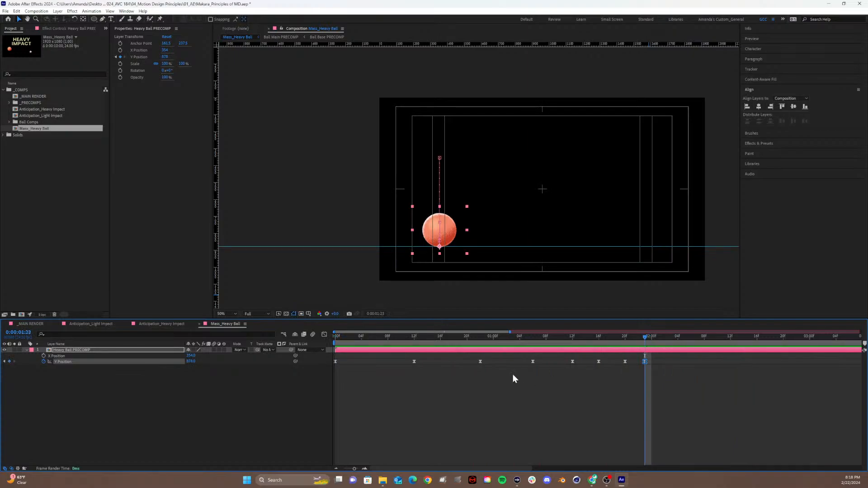
{"action": "left_click", "coordinate": [624, 339]}
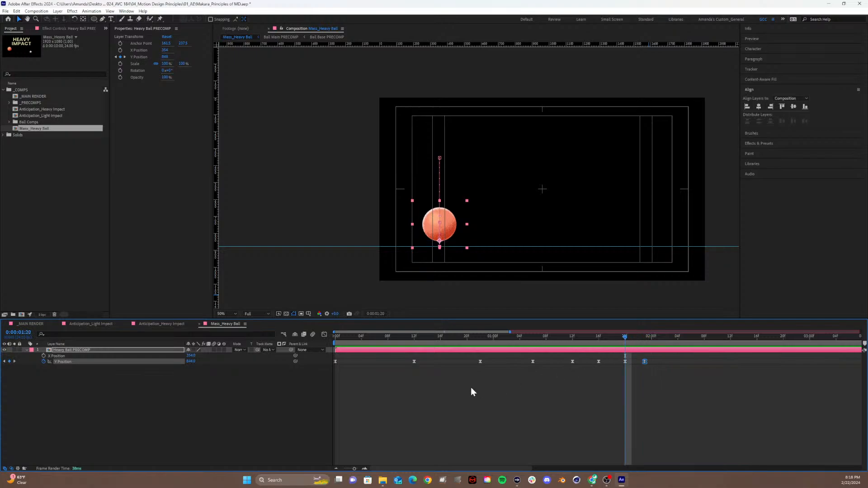
{"action": "left_click_drag", "start_coordinate": [192, 361], "coordinate": [196, 361]}
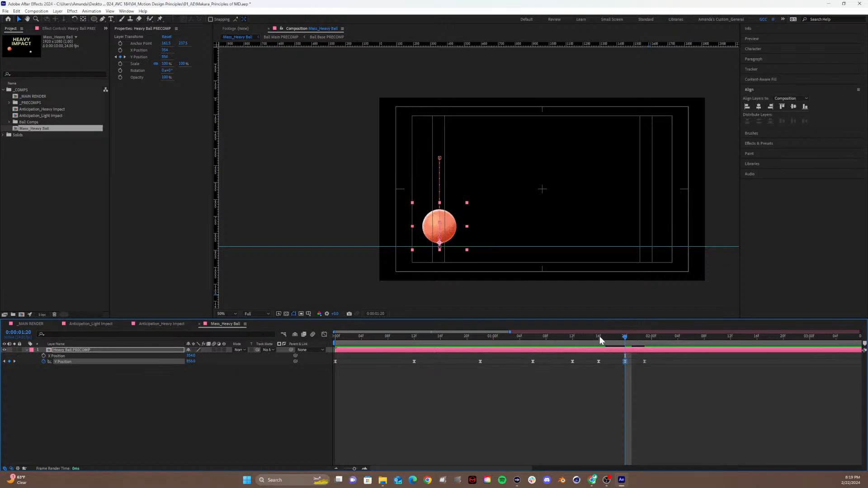
{"action": "left_click_drag", "start_coordinate": [599, 339], "coordinate": [357, 357]}
{"action": "key", "text": "space"}
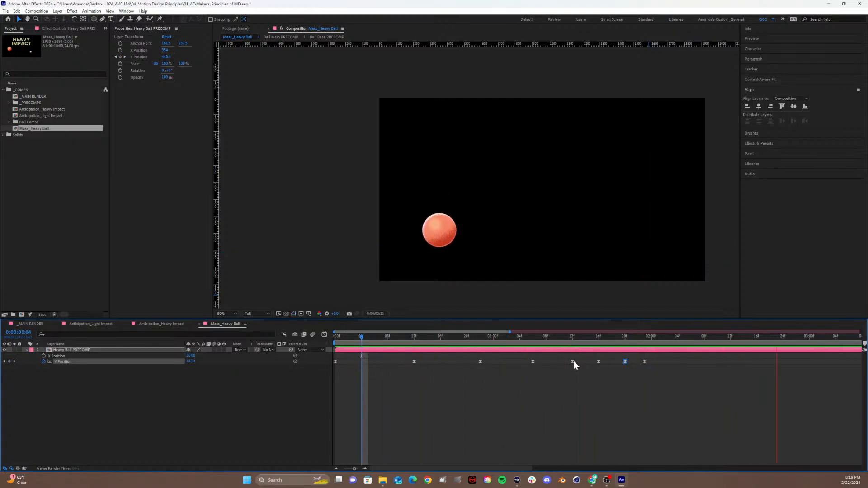
Review the spacing of the bounces by scrubbing through the composition and playing it from the start.
{"action": "left_click_drag", "start_coordinate": [545, 339], "coordinate": [535, 376]}
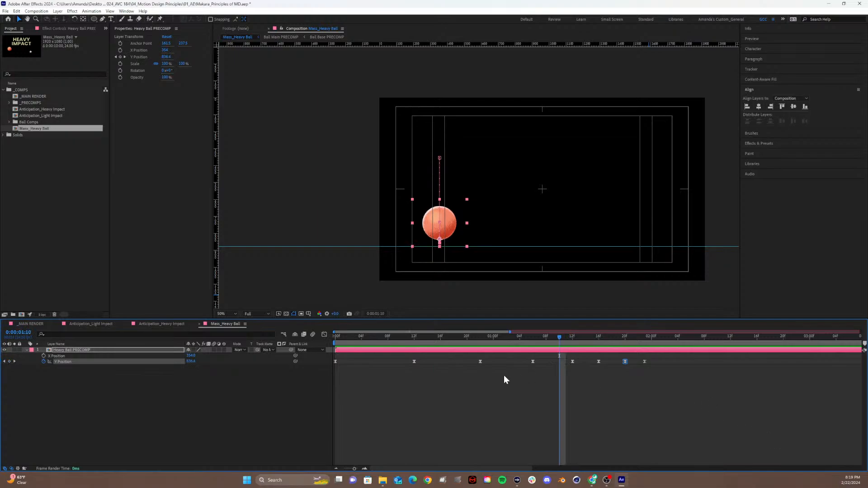
{"action": "left_click_drag", "start_coordinate": [400, 334], "coordinate": [578, 350]}
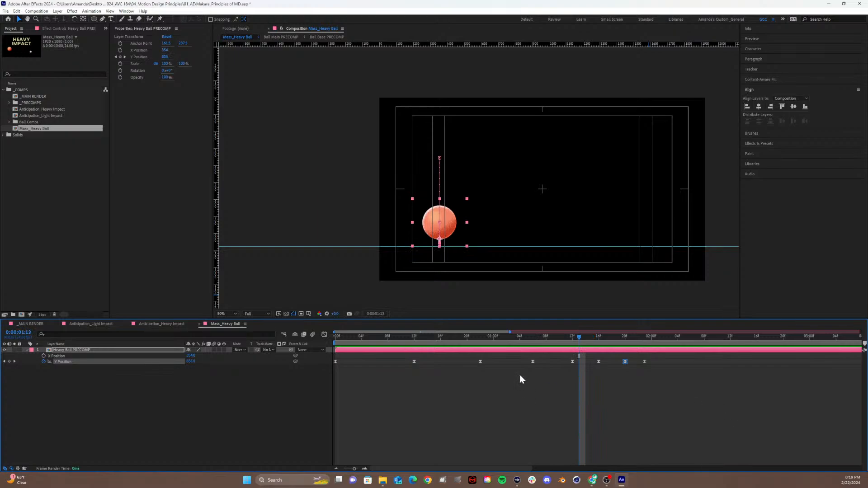
{"action": "left_click_drag", "start_coordinate": [529, 343], "coordinate": [300, 350]}
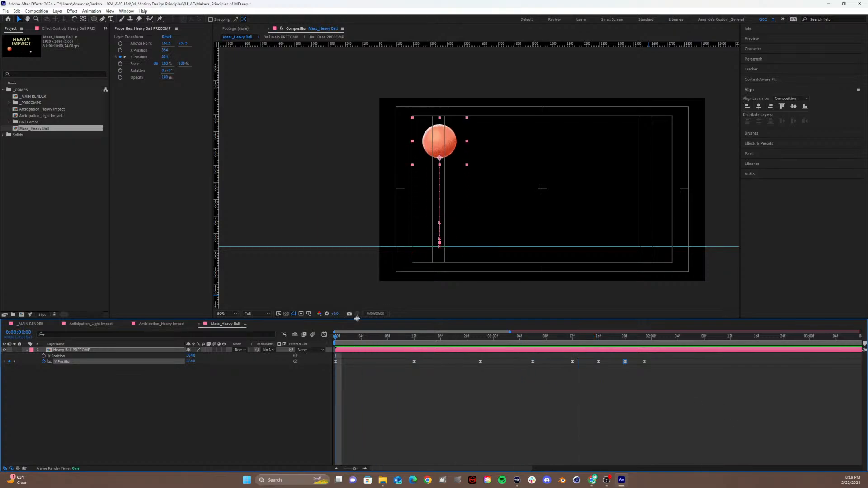
{"action": "key", "text": "space"}
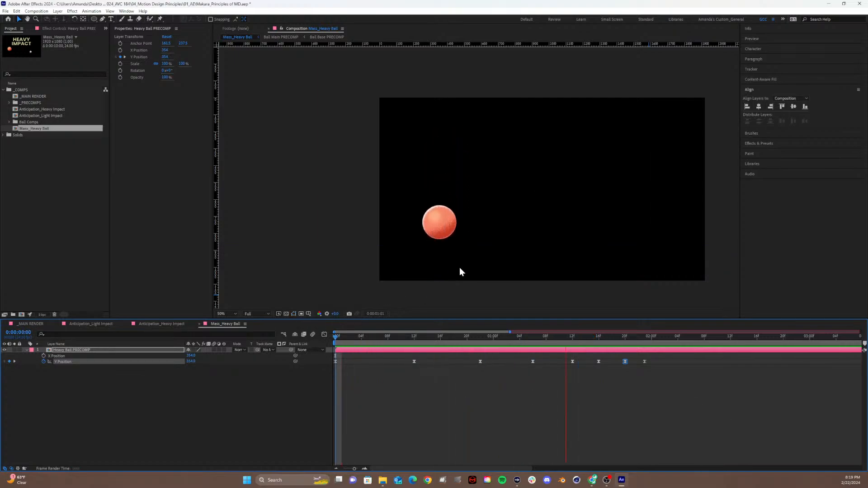
{"action": "key", "text": "space"}
Shift the Y Position keyframes from the first bounce peak onward so it falls at 1:00, keep the first contact at 0:12, and preview.
{"action": "left_click_drag", "start_coordinate": [642, 380], "coordinate": [664, 367]}
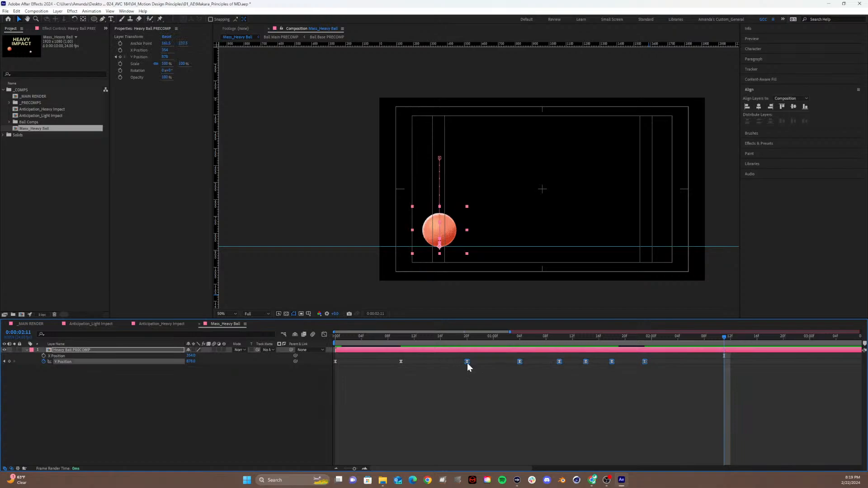
{"action": "left_click_drag", "start_coordinate": [468, 363], "coordinate": [493, 365]}
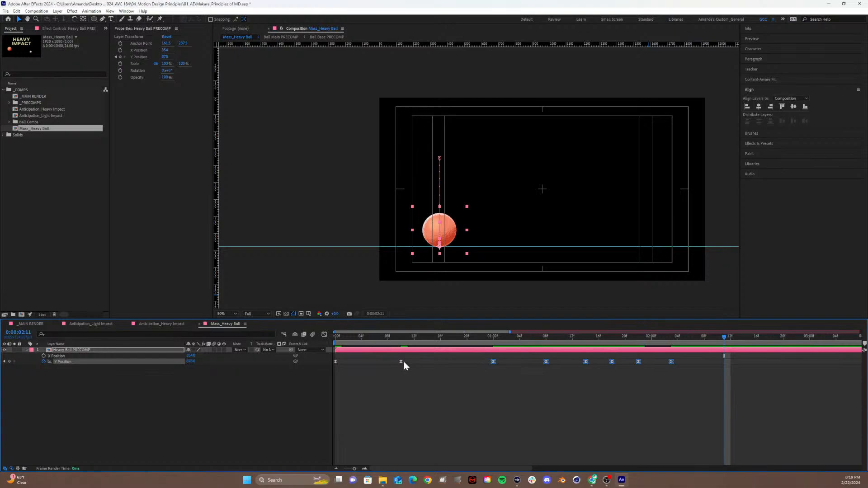
{"action": "left_click", "coordinate": [398, 359]}
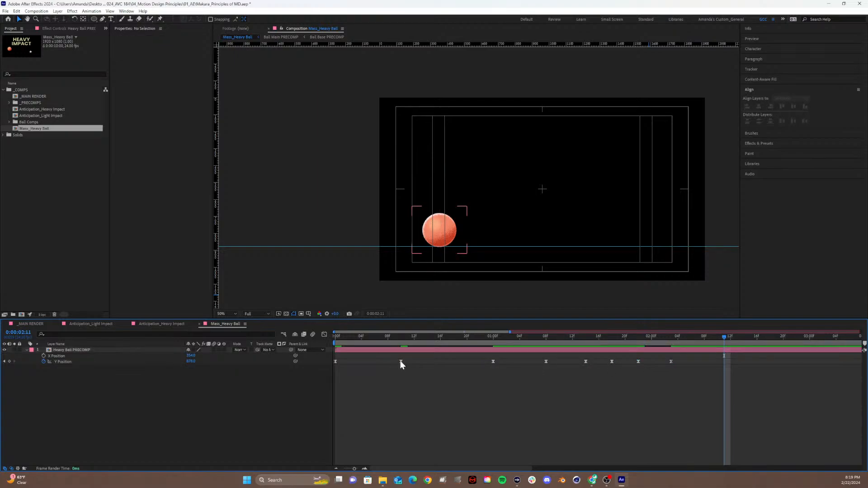
{"action": "left_click_drag", "start_coordinate": [400, 362], "coordinate": [417, 367]}
{"action": "left_click_drag", "start_coordinate": [421, 337], "coordinate": [272, 349]}
{"action": "key", "text": "space"}
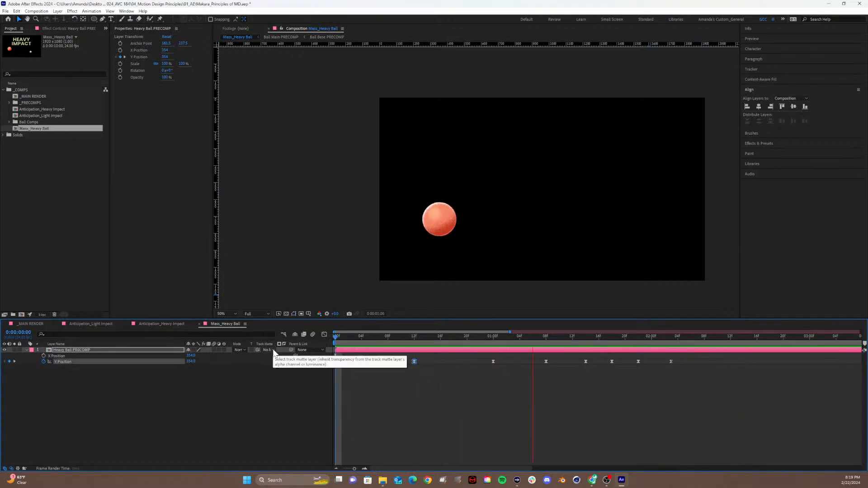
{"action": "key", "text": "space"}
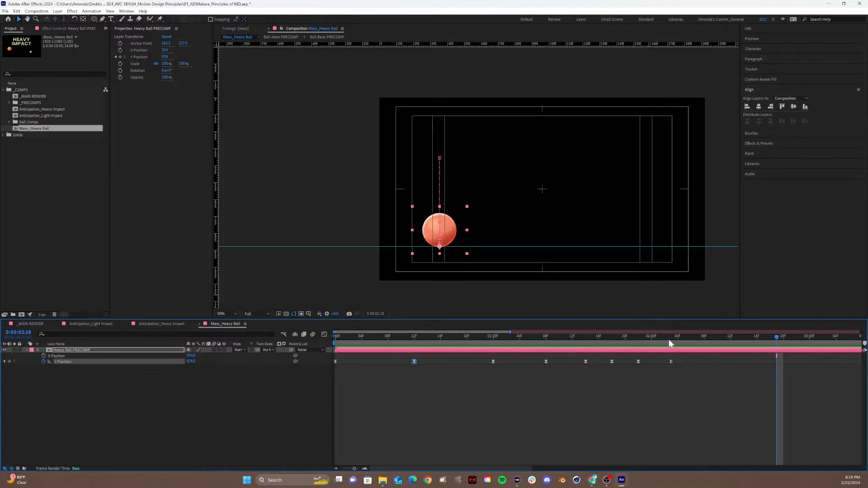
Spread out the later Y Position keyframes to 1:15, 1:20, 2:01 and 2:06 and preview the bounces.
{"action": "left_click_drag", "start_coordinate": [669, 343], "coordinate": [623, 363]}
{"action": "left_click", "coordinate": [585, 361]}
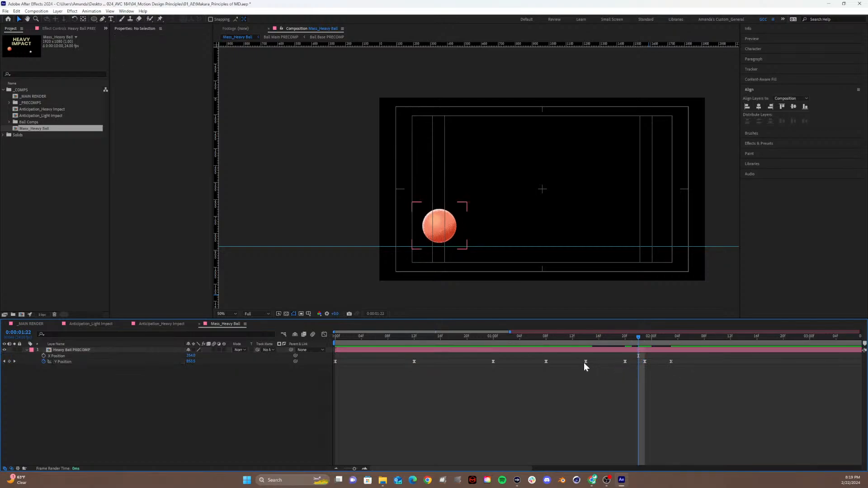
{"action": "left_click_drag", "start_coordinate": [586, 360], "coordinate": [696, 364]}
{"action": "key", "text": "space"}
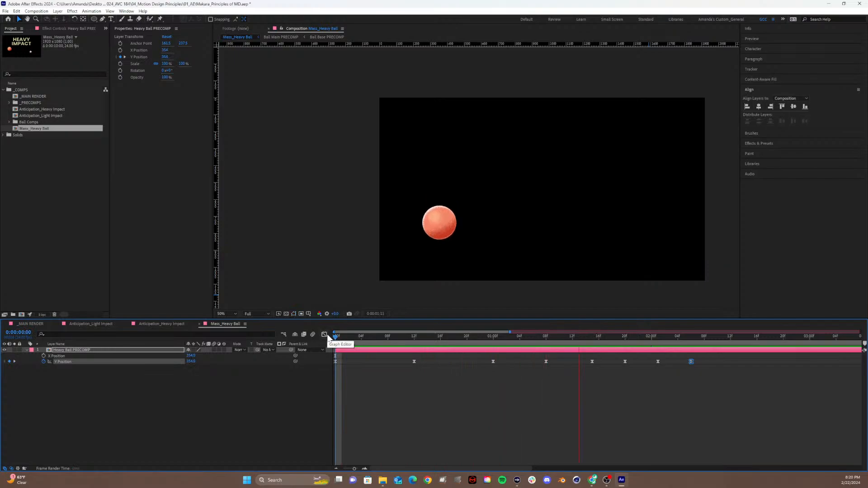
{"action": "key", "text": "space"}
Retime the last four Y Position keyframes to 1:17, 2:00, 2:06 and 2:12 for slower final bounces.
{"action": "left_click_drag", "start_coordinate": [723, 373], "coordinate": [650, 365]}
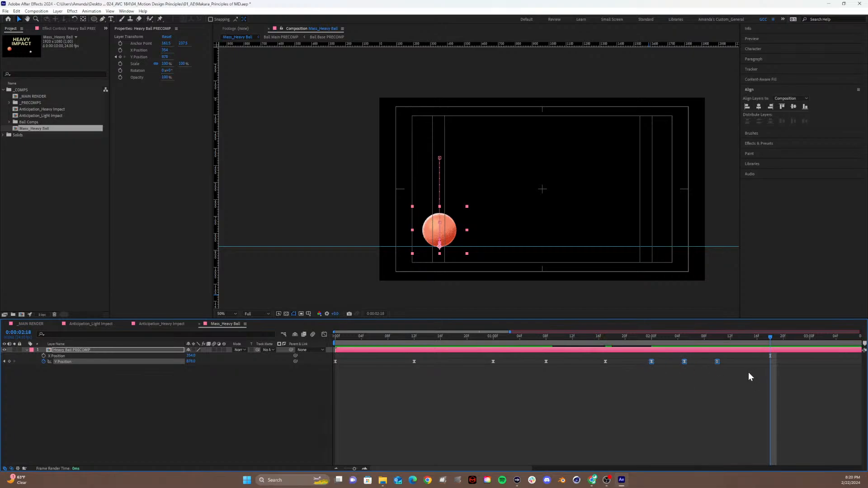
{"action": "left_click_drag", "start_coordinate": [747, 372], "coordinate": [669, 349]}
{"action": "left_click_drag", "start_coordinate": [685, 366], "coordinate": [730, 361]}
Move the ground contact after the first bounce peak to 1:09 and play the animation from the start.
{"action": "left_click_drag", "start_coordinate": [546, 361], "coordinate": [551, 361]}
{"action": "left_click", "coordinate": [440, 337]}
{"action": "key", "text": "Home"}
{"action": "key", "text": "space"}
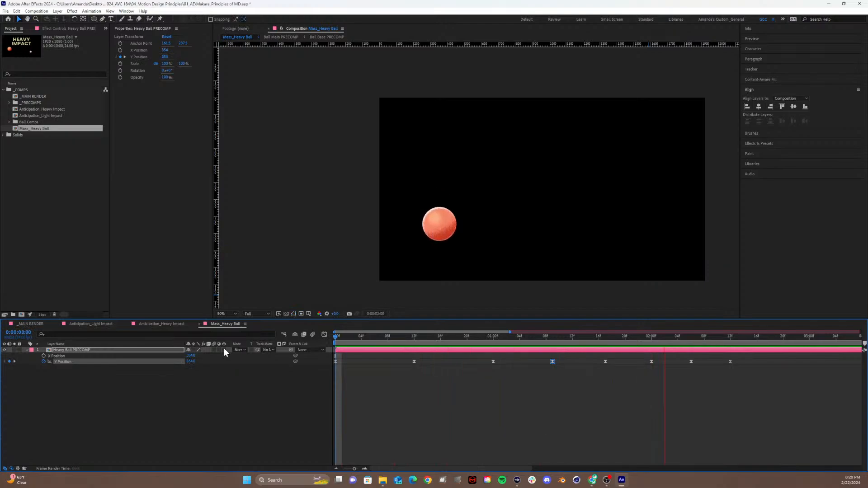
{"action": "key", "text": "space"}
Flatten the Y Position curve handles around the final small bounce in the Graph Editor to smooth its arc.
{"action": "left_click", "coordinate": [676, 336]}
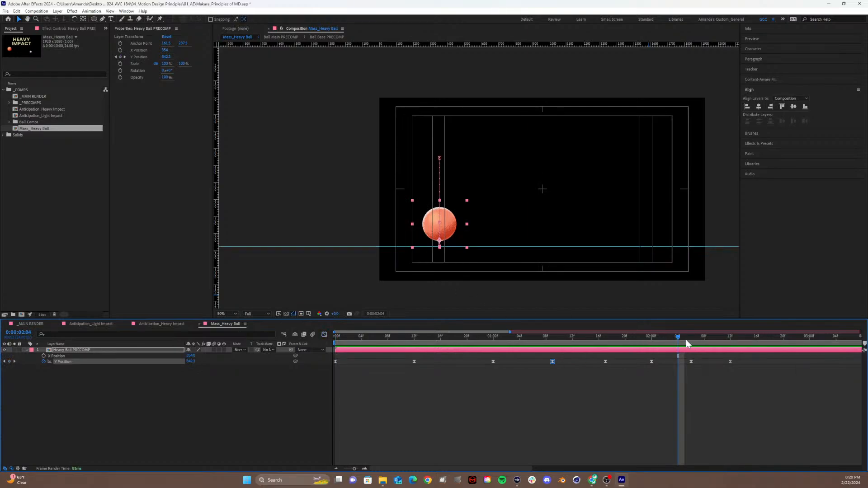
{"action": "mouse_move", "coordinate": [677, 341]}
{"action": "left_mouse_down"}
{"action": "mouse_move", "coordinate": [590, 346]}
{"action": "mouse_move", "coordinate": [690, 351]}
{"action": "mouse_move", "coordinate": [665, 351]}
{"action": "left_mouse_up"}
{"action": "left_click_drag", "start_coordinate": [759, 380], "coordinate": [285, 349]}
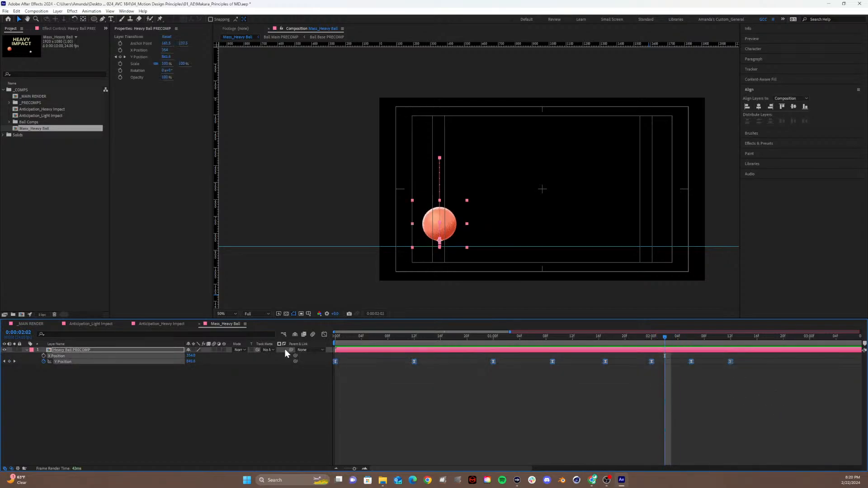
{"action": "left_click", "coordinate": [323, 334]}
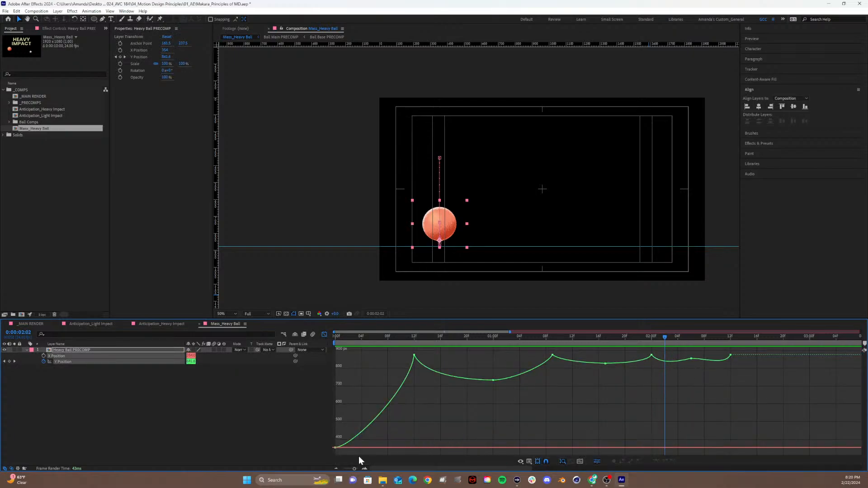
{"action": "left_click", "coordinate": [690, 358]}
{"action": "mouse_move", "coordinate": [662, 367]}
{"action": "left_mouse_down"}
{"action": "mouse_move", "coordinate": [667, 358]}
{"action": "mouse_move", "coordinate": [658, 359]}
{"action": "left_mouse_up"}
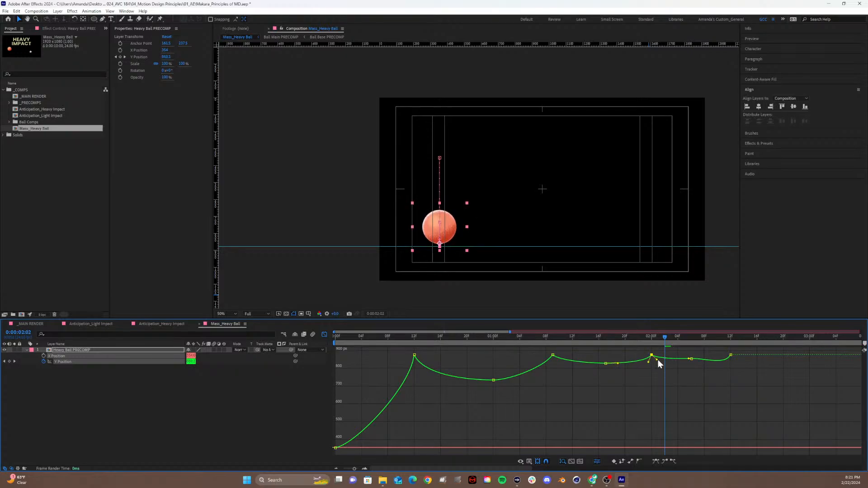
{"action": "left_click", "coordinate": [691, 360]}
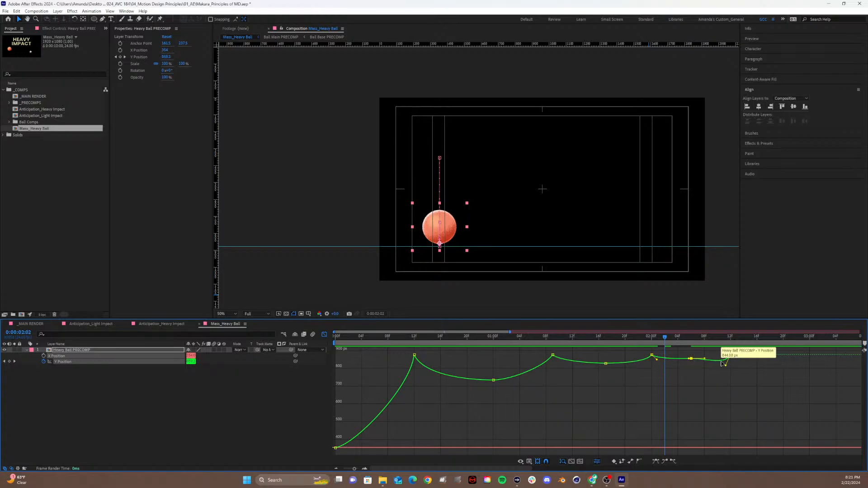
{"action": "left_click_drag", "start_coordinate": [725, 365], "coordinate": [722, 360]}
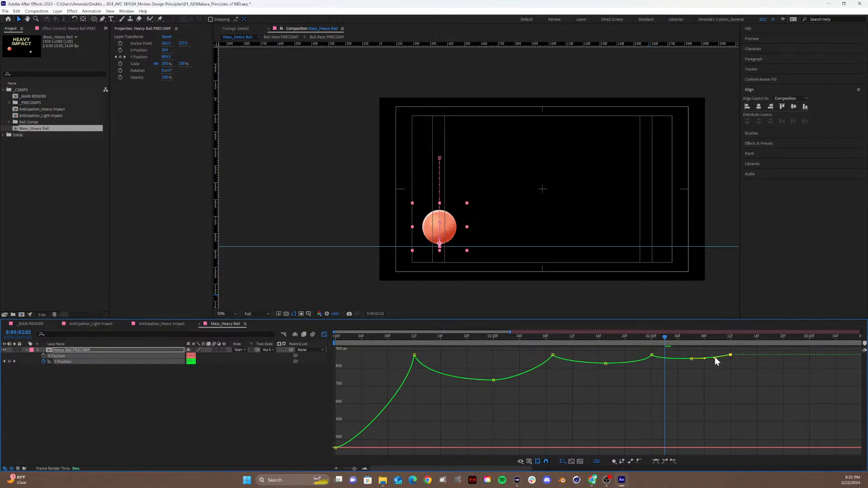
Move the last Y Position keyframe one frame earlier to 2:11 and play the animation from the start.
{"action": "mouse_move", "coordinate": [729, 357]}
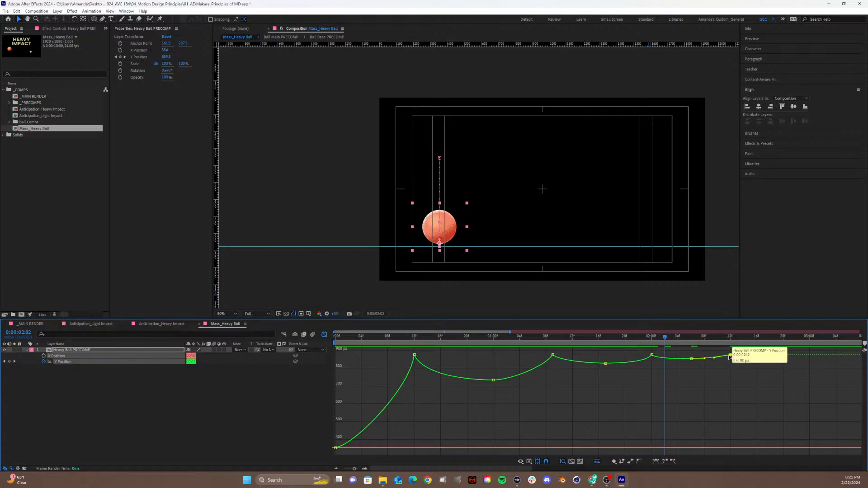
{"action": "left_click_drag", "start_coordinate": [729, 357], "coordinate": [718, 354]}
{"action": "left_click", "coordinate": [703, 379]}
{"action": "left_click_drag", "start_coordinate": [645, 337], "coordinate": [182, 344]}
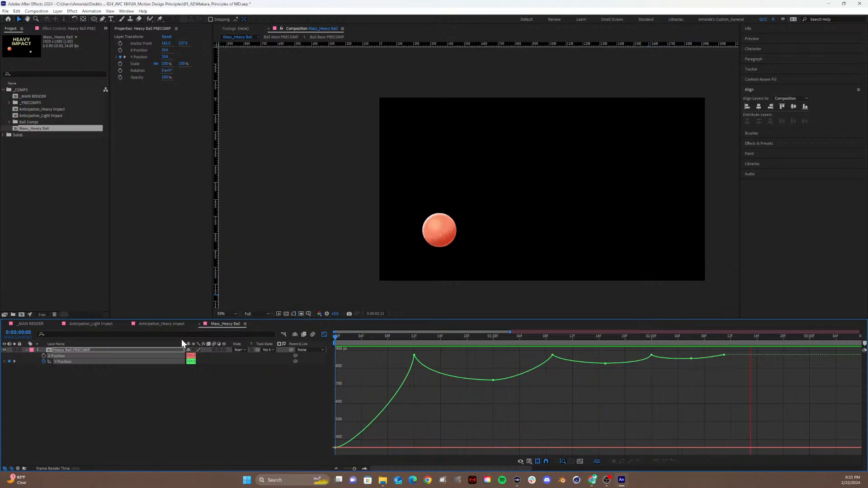
Enable motion blur for the heavy ball layer and preview the animation from the start.
{"action": "left_click", "coordinate": [465, 359]}
{"action": "left_click_drag", "start_coordinate": [480, 335], "coordinate": [322, 335]}
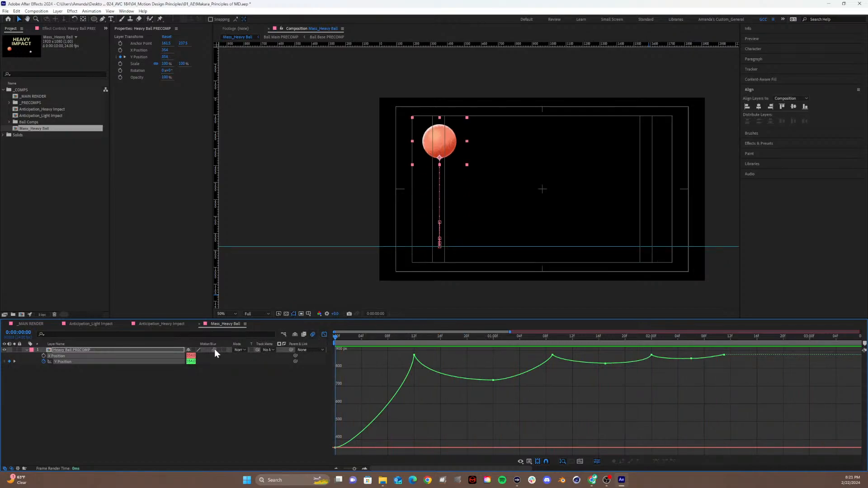
{"action": "key", "text": "space"}
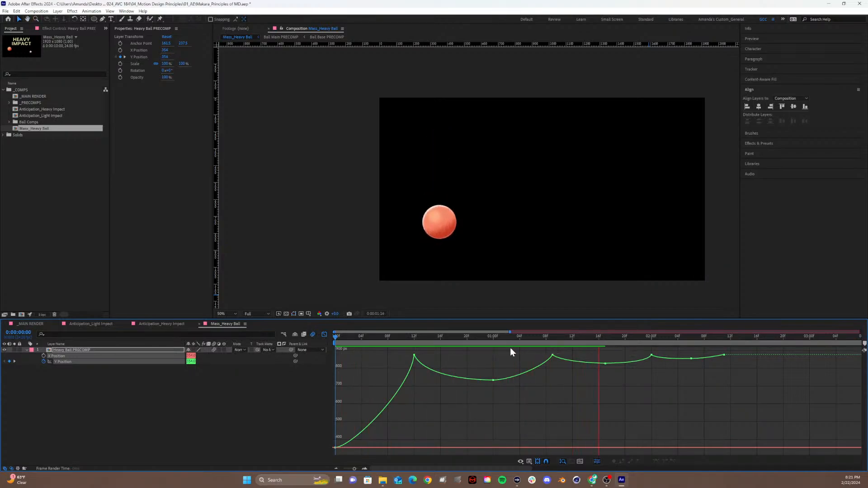
{"action": "key", "text": "space"}
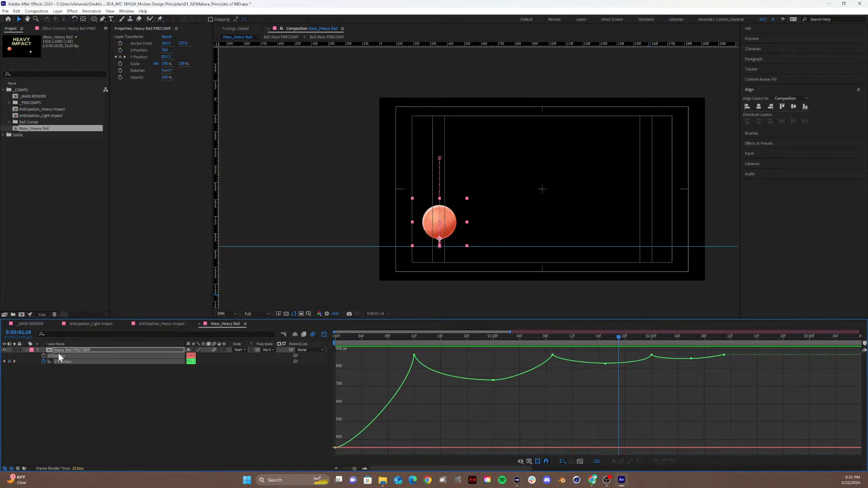
Rename the composition Mass_Heavy & Light Ball in its composition settings.
{"action": "left_click", "coordinate": [157, 416]}
{"action": "key", "text": "ctrl+k"}
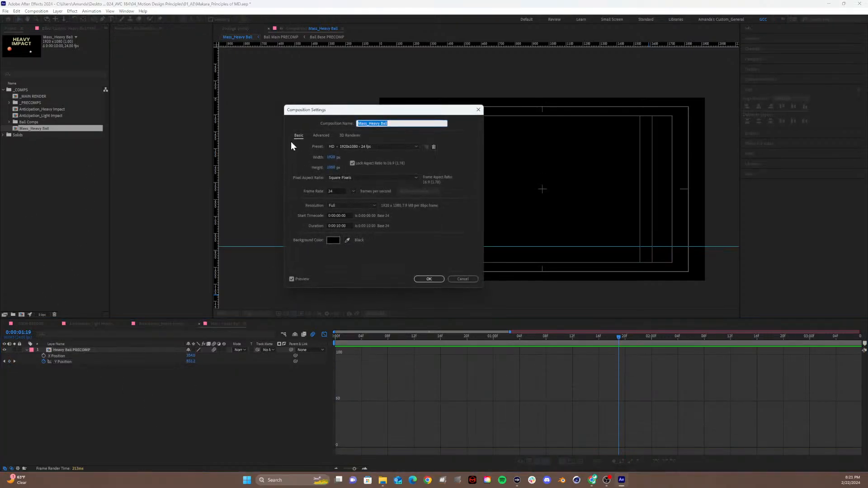
{"action": "left_click", "coordinate": [379, 122]}
{"action": "type", "text": "& Light"}
{"action": "left_click", "coordinate": [429, 279]}
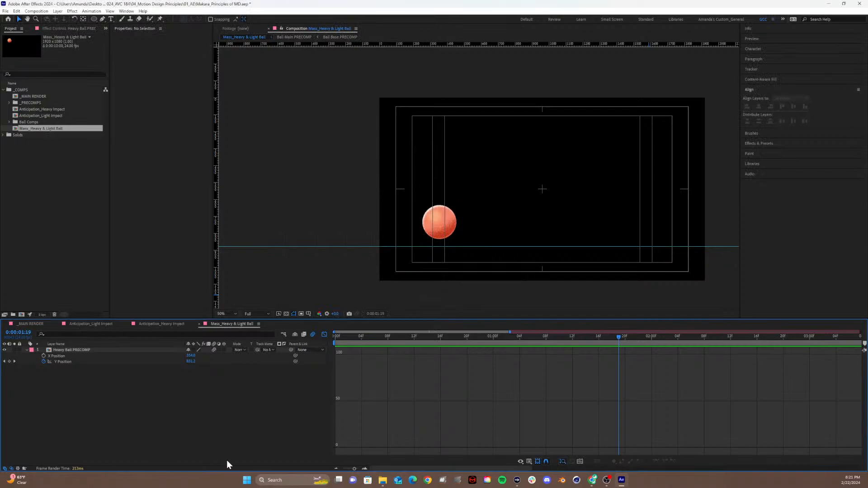
Leave the Graph Editor, show the full composition length in the timeline, and duplicate the Heavy Ball PRECOMP layer.
{"action": "left_click", "coordinate": [83, 351]}
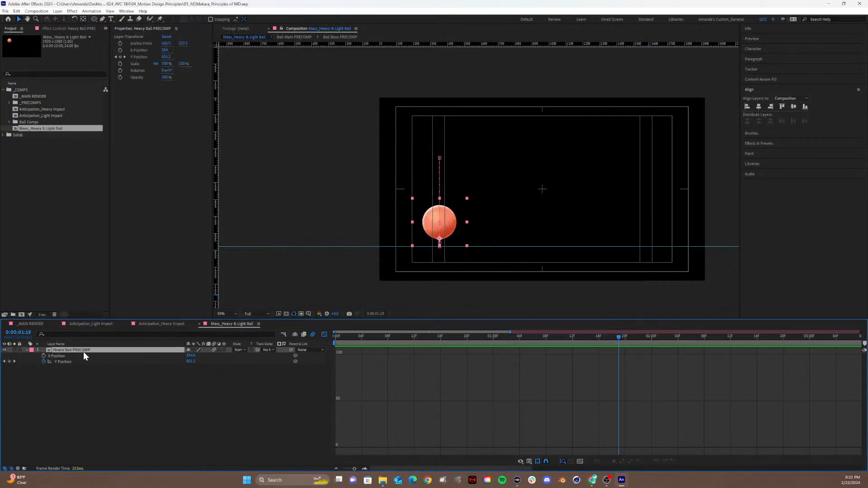
{"action": "left_click", "coordinate": [327, 335]}
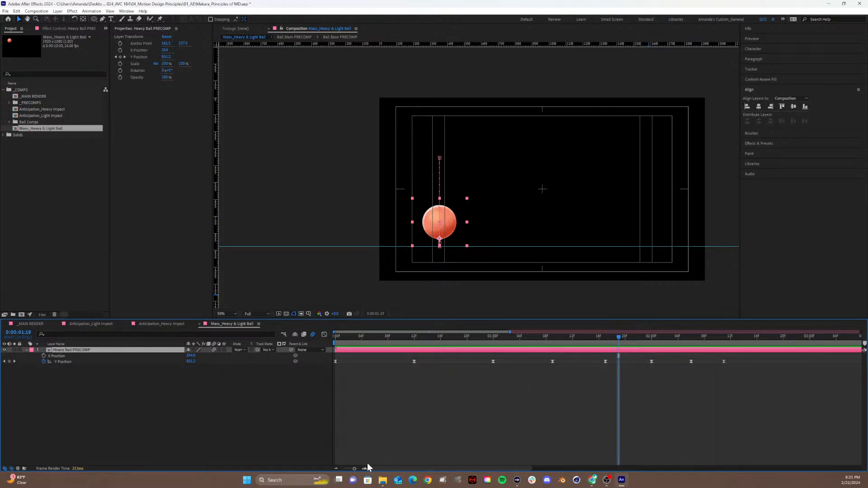
{"action": "left_click_drag", "start_coordinate": [353, 469], "coordinate": [342, 469]}
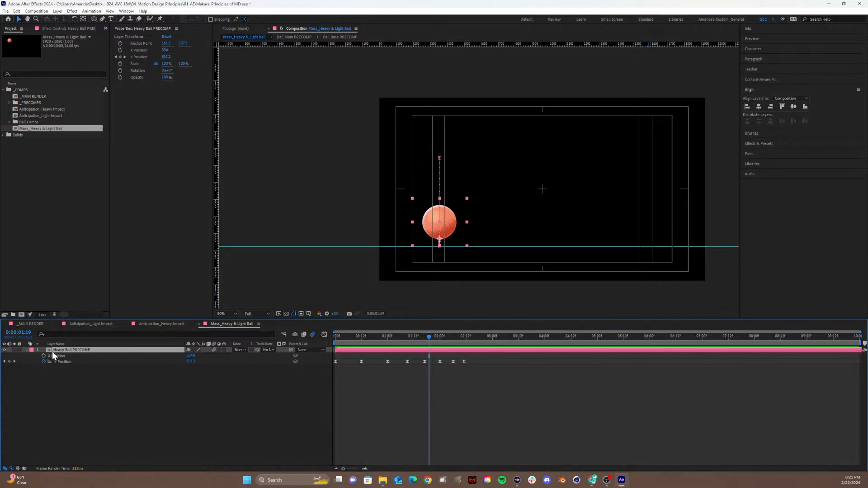
{"action": "key", "text": "ctrl+d"}
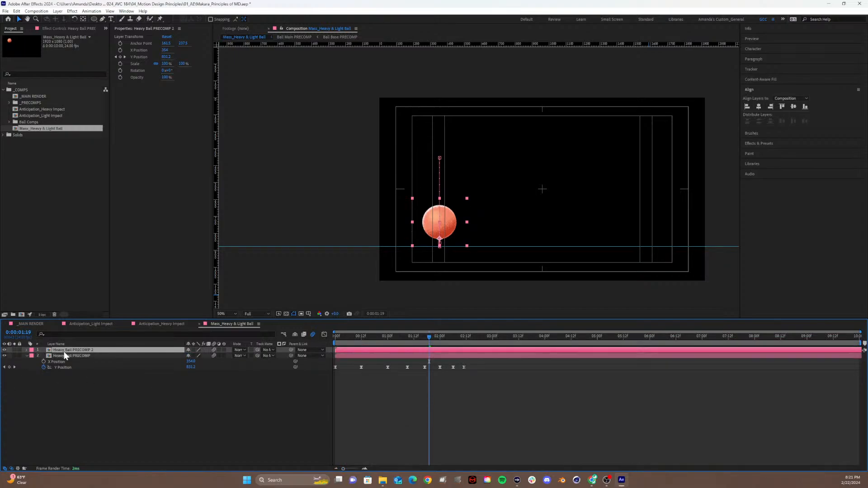
Rename the duplicated layer Light Ball PRECOMP and give it a Blue label color.
{"action": "key", "text": "Return"}
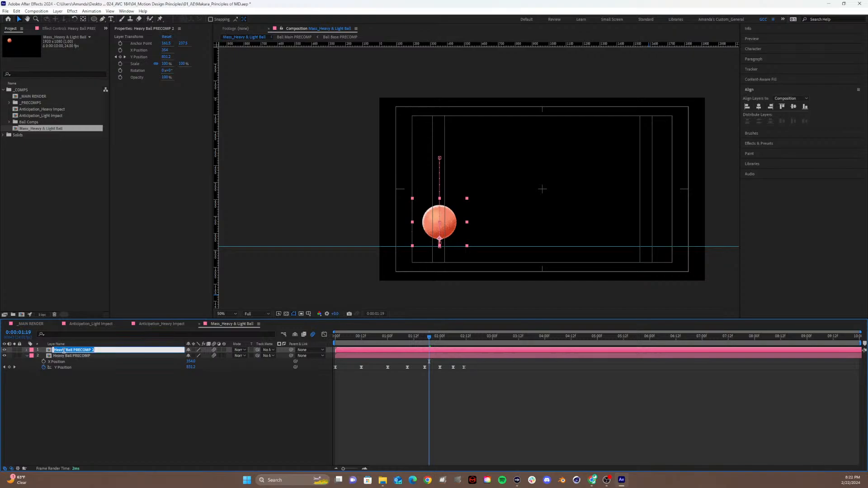
{"action": "left_click", "coordinate": [63, 350]}
{"action": "key", "text": "BackSpace"}
{"action": "key", "text": "BackSpace"}
{"action": "key", "text": "BackSpace"}
{"action": "key", "text": "BackSpace"}
{"action": "key", "text": "BackSpace"}
{"action": "key", "text": "BackSpace"}
{"action": "type", "text": "Light"}
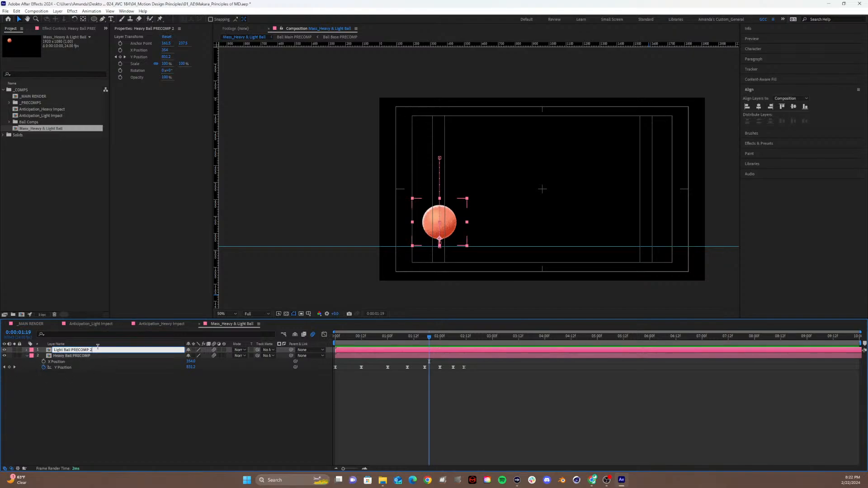
{"action": "left_click", "coordinate": [82, 414]}
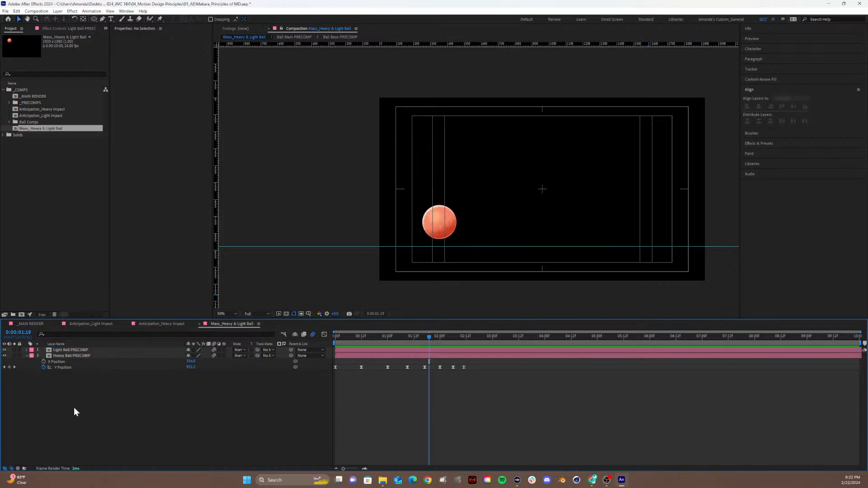
{"action": "left_click", "coordinate": [32, 349]}
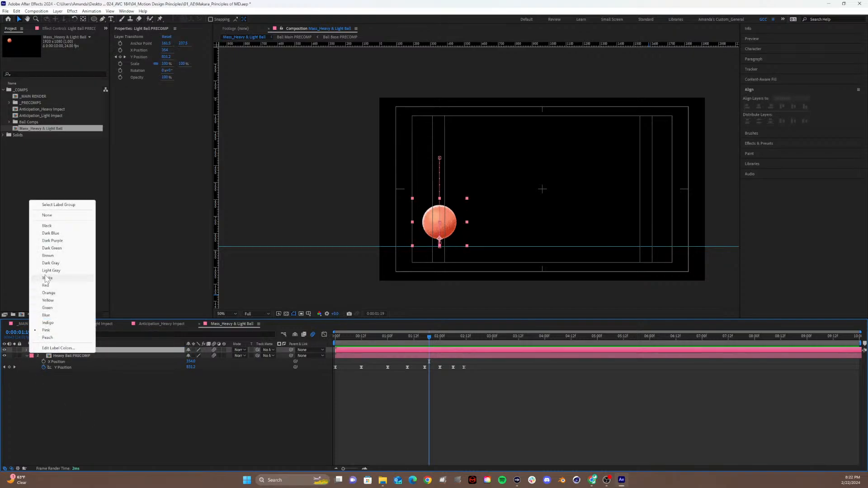
{"action": "left_click", "coordinate": [45, 315]}
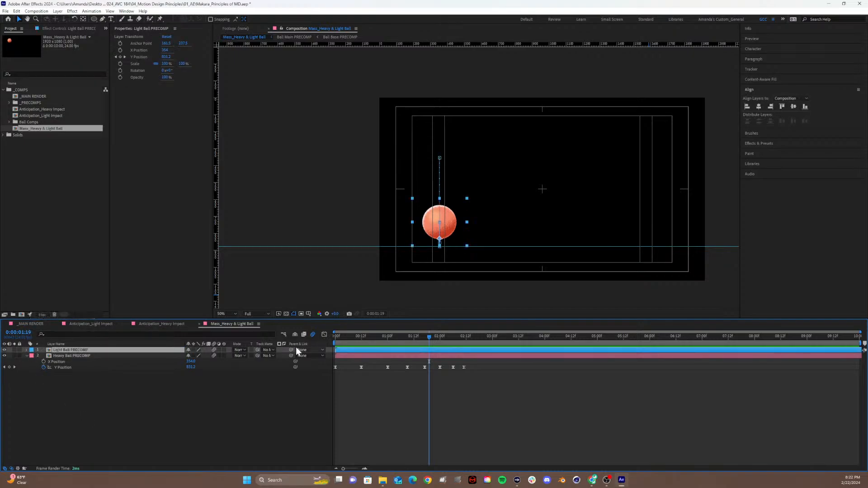
Reveal the light ball's Y Position keyframes at 0:00, collapse the heavy ball's properties, and examine the light ball's speed graph.
{"action": "left_click", "coordinate": [407, 339]}
{"action": "key", "text": "Home"}
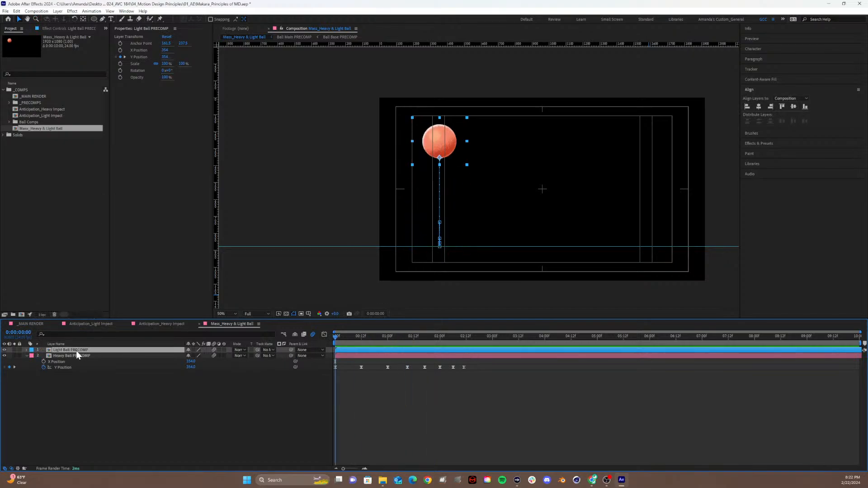
{"action": "key", "text": "u"}
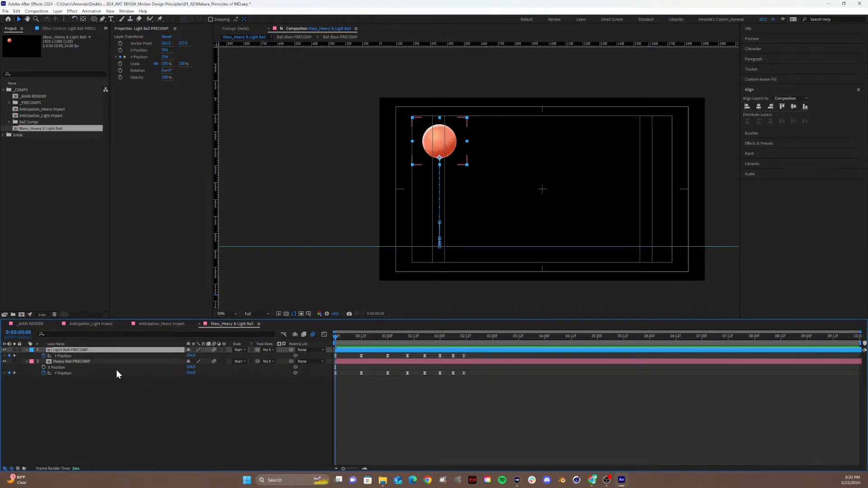
{"action": "left_click", "coordinate": [27, 362]}
{"action": "left_click", "coordinate": [325, 334]}
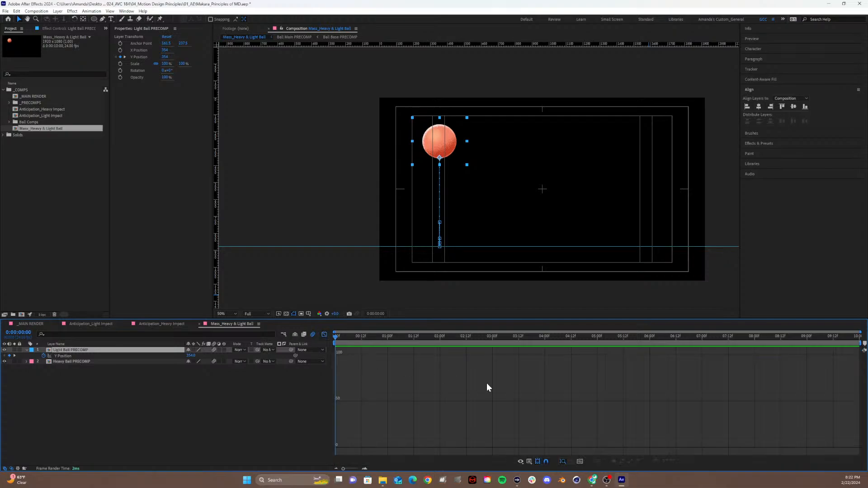
{"action": "left_click", "coordinate": [114, 357]}
{"action": "right_click", "coordinate": [397, 376]}
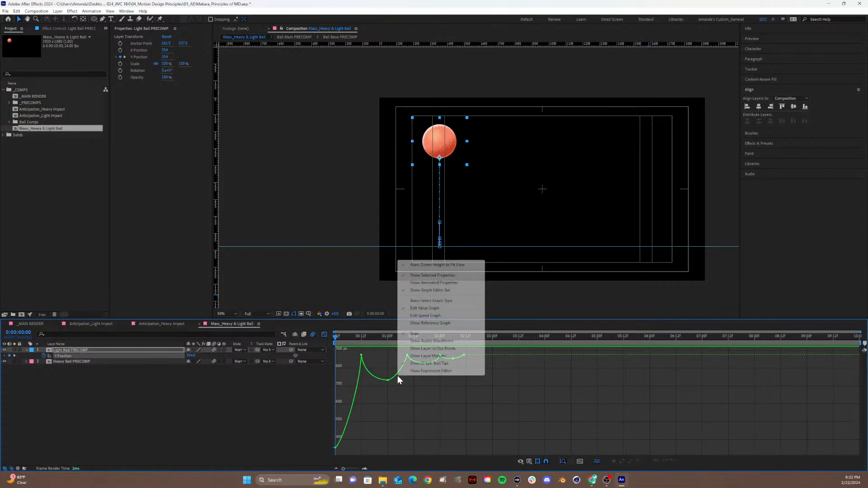
{"action": "left_click", "coordinate": [425, 315]}
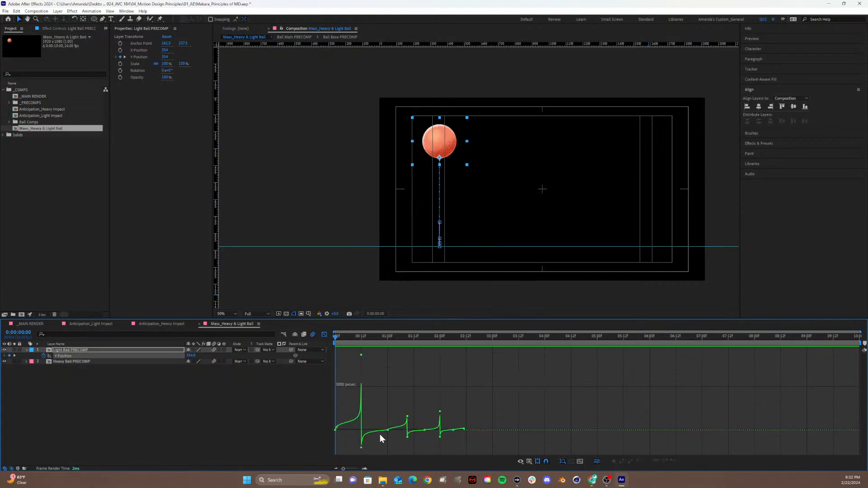
{"action": "left_click", "coordinate": [324, 335]}
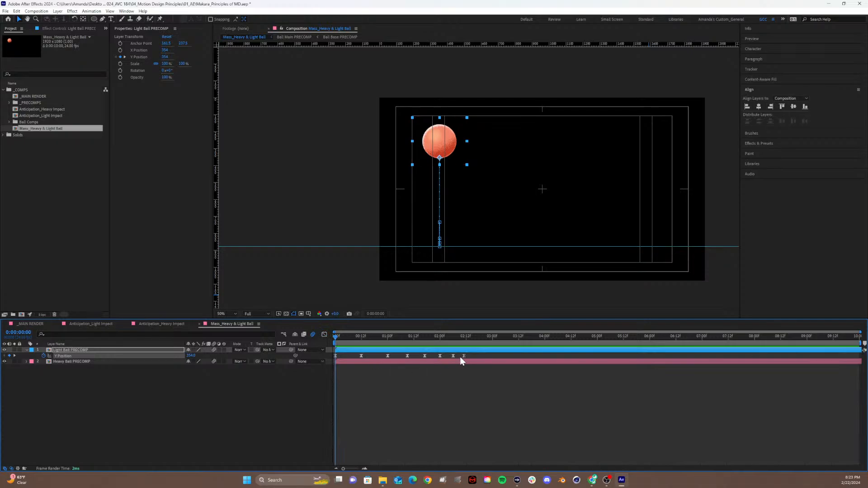
Reveal the light ball's X Position and set it to about 1536, opposite the heavy ball.
{"action": "left_click_drag", "start_coordinate": [476, 354], "coordinate": [337, 354]}
{"action": "left_click", "coordinate": [216, 379]}
{"action": "left_click", "coordinate": [101, 351]}
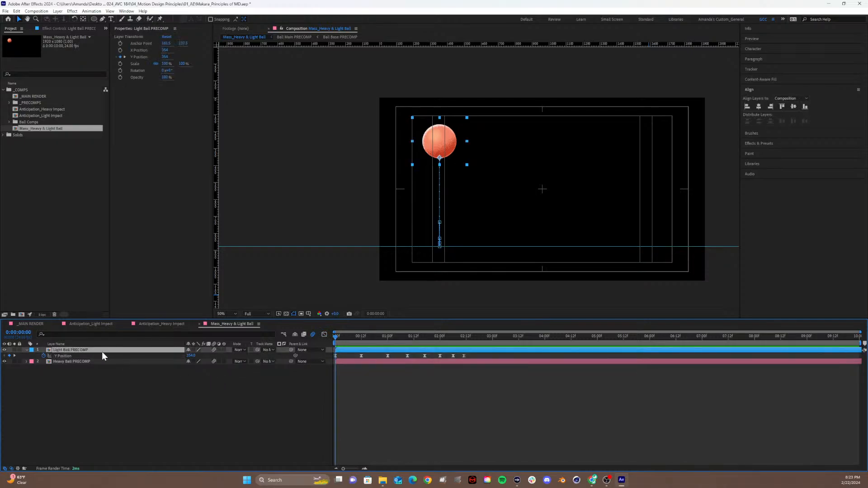
{"action": "key", "text": "u"}
{"action": "key", "text": "u"}
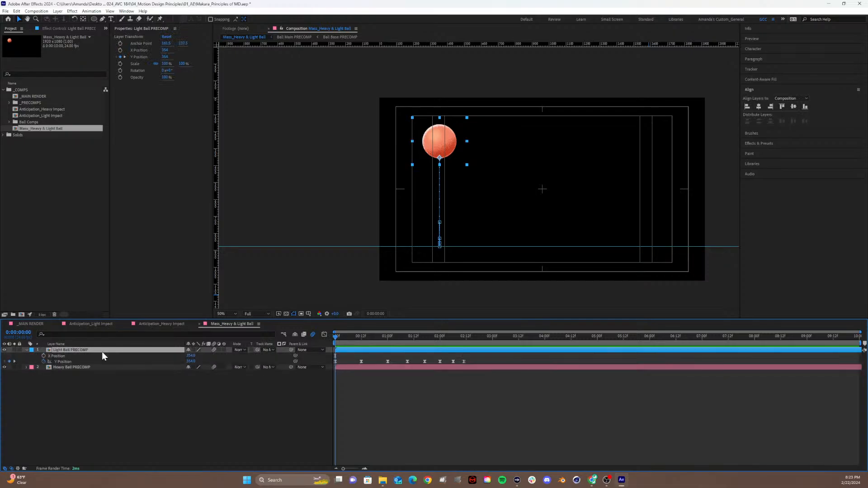
{"action": "left_click", "coordinate": [185, 395]}
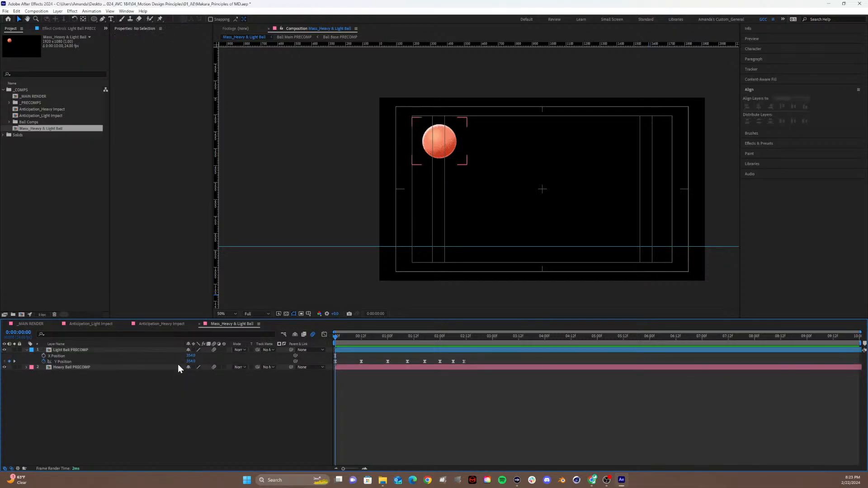
{"action": "left_click_drag", "start_coordinate": [191, 355], "coordinate": [595, 360]}
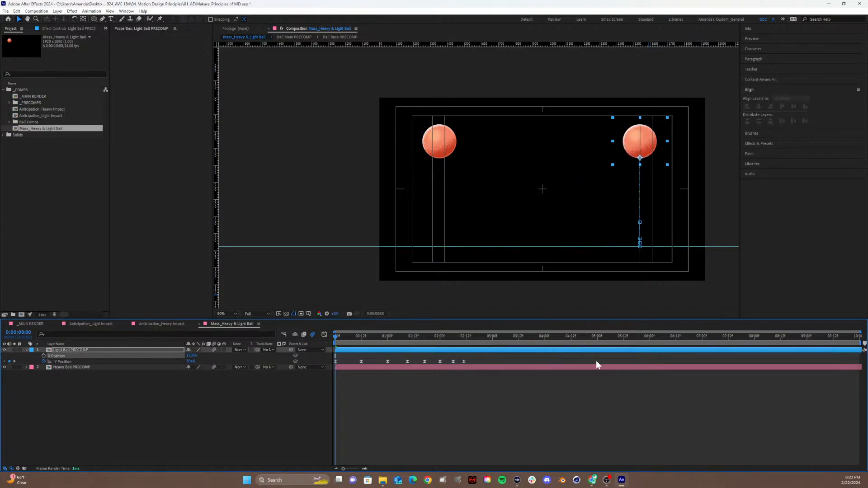
Reveal the heavy ball's position properties and set its X Position to 386.
{"action": "left_click", "coordinate": [415, 367]}
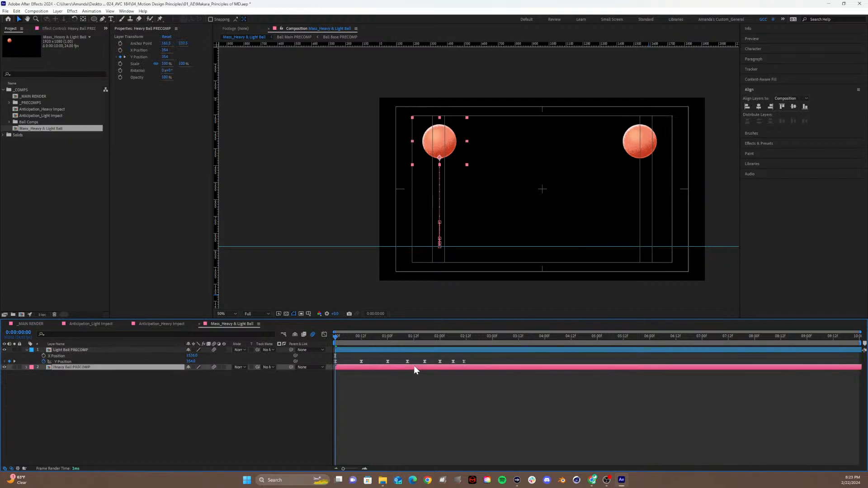
{"action": "key", "text": "p"}
{"action": "left_click_drag", "start_coordinate": [192, 373], "coordinate": [208, 373]}
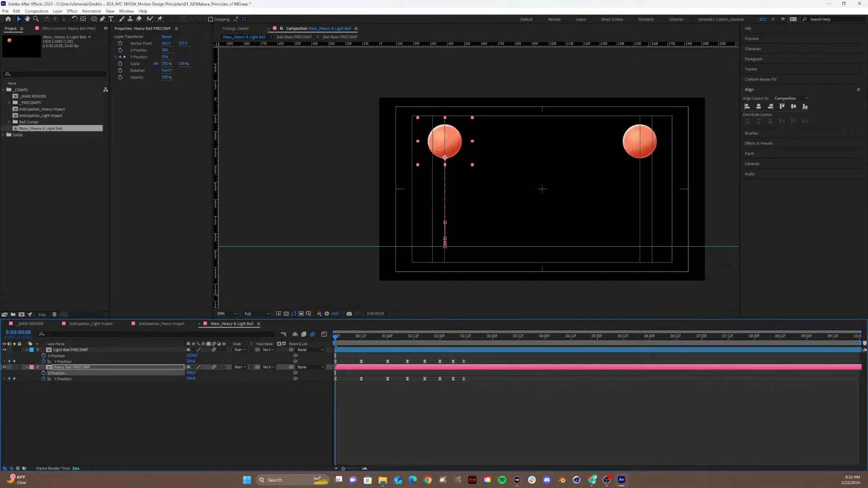
Review the course assignment page's scene links, look at the Scene 3 scale-based squash and stretch video, and return to After Effects.
{"action": "key", "text": "alt+Tab"}
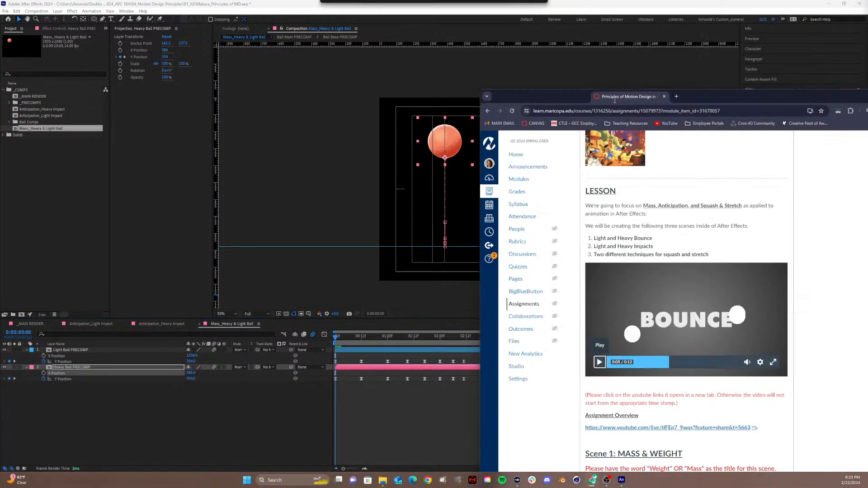
{"action": "left_click_drag", "start_coordinate": [587, 91], "coordinate": [361, 22]}
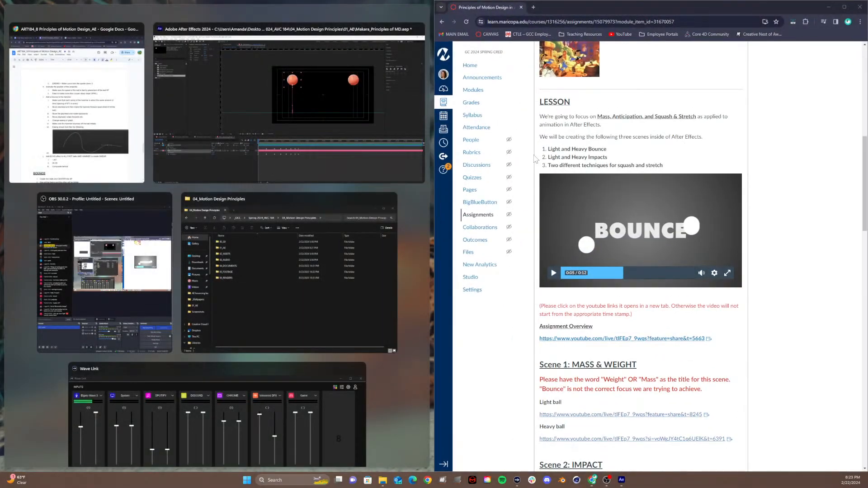
{"action": "left_click", "coordinate": [844, 7]}
{"action": "left_click", "coordinate": [844, 8]}
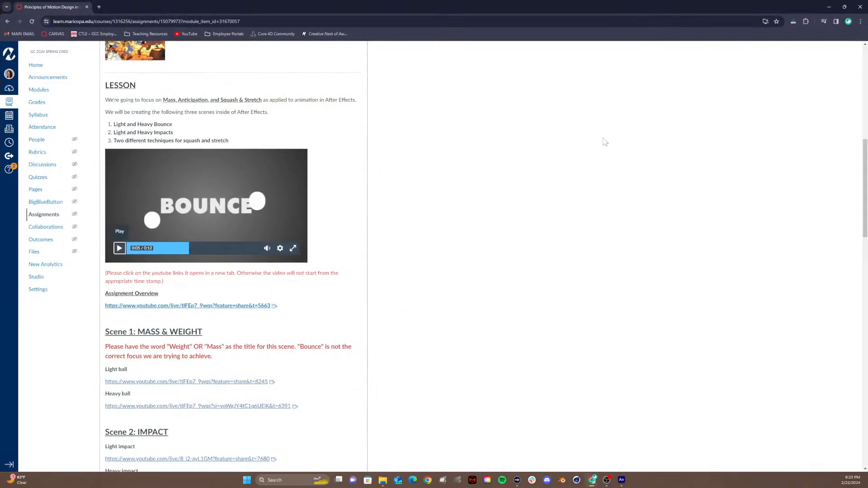
{"action": "scroll", "coordinate": [603, 141], "scroll_direction": "down", "scroll_amount": 4}
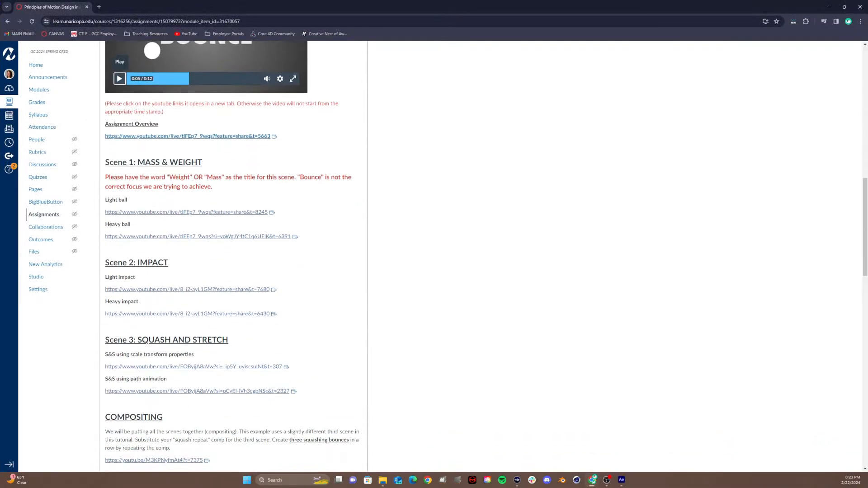
{"action": "left_click", "coordinate": [163, 367]}
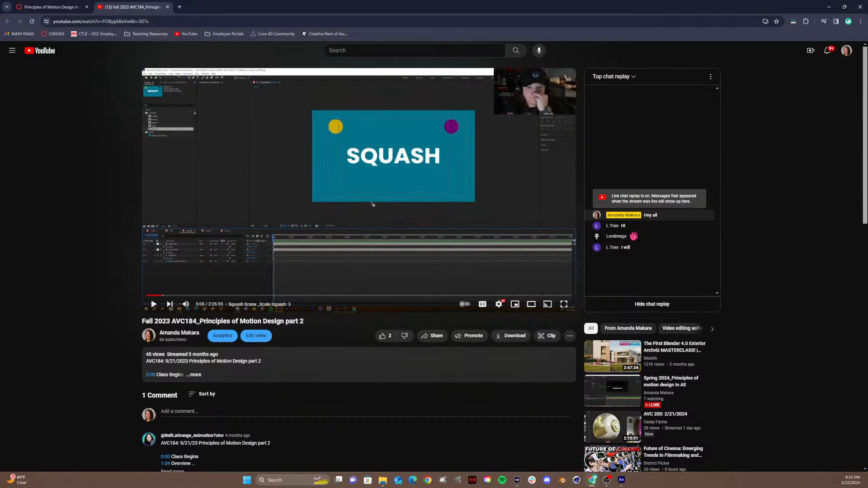
{"action": "left_click", "coordinate": [167, 6]}
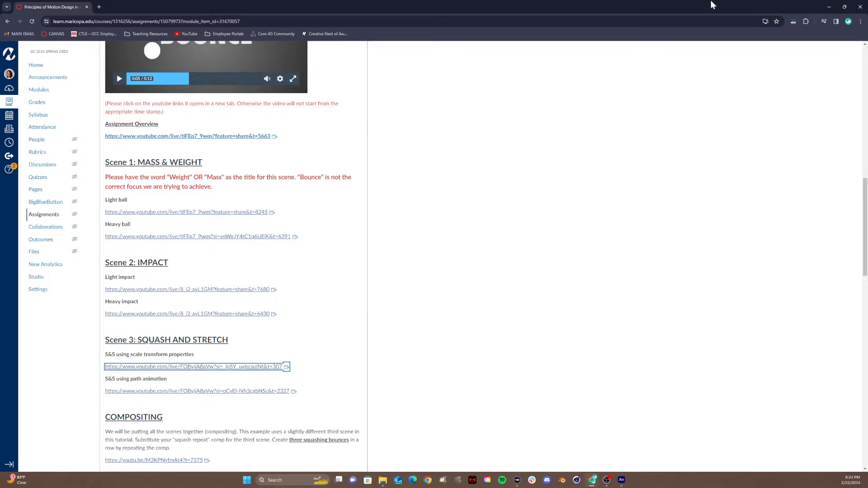
{"action": "left_click", "coordinate": [828, 7]}
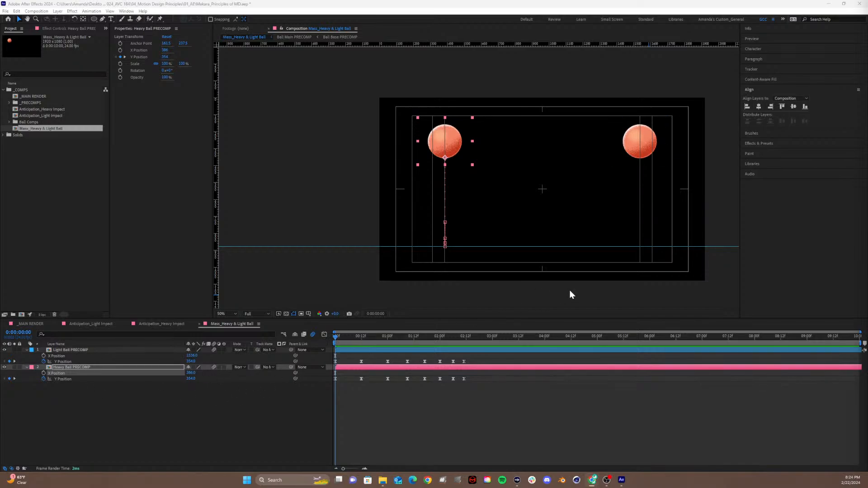
Select the light ball layer and preview both balls' current bounces.
{"action": "left_click", "coordinate": [94, 350]}
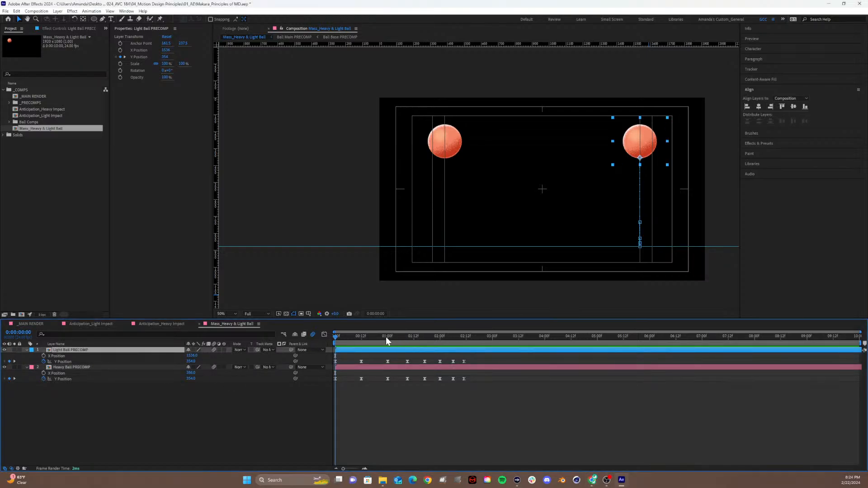
{"action": "key", "text": "space"}
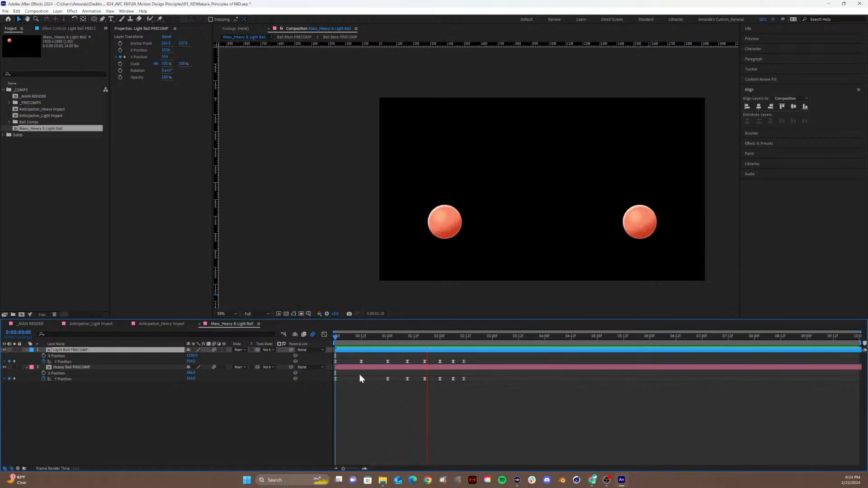
{"action": "key", "text": "space"}
Try to stretch all the light ball's Y Position keyframes proportionally to about 5:12, preview the slower bounce, and undo it.
{"action": "left_click_drag", "start_coordinate": [363, 335], "coordinate": [308, 350]}
{"action": "left_click_drag", "start_coordinate": [473, 356], "coordinate": [317, 370]}
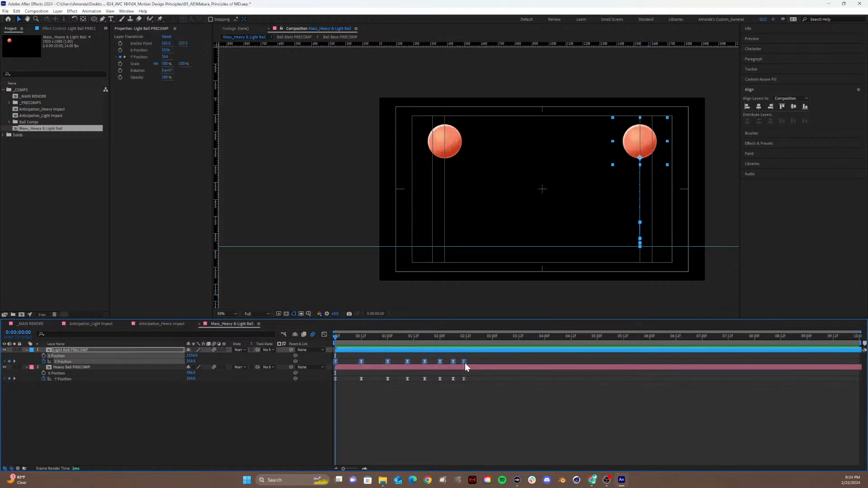
{"action": "mouse_move", "coordinate": [464, 361]}
{"action": "left_click_drag", "start_coordinate": [464, 360], "coordinate": [625, 357]}
{"action": "key", "text": "space"}
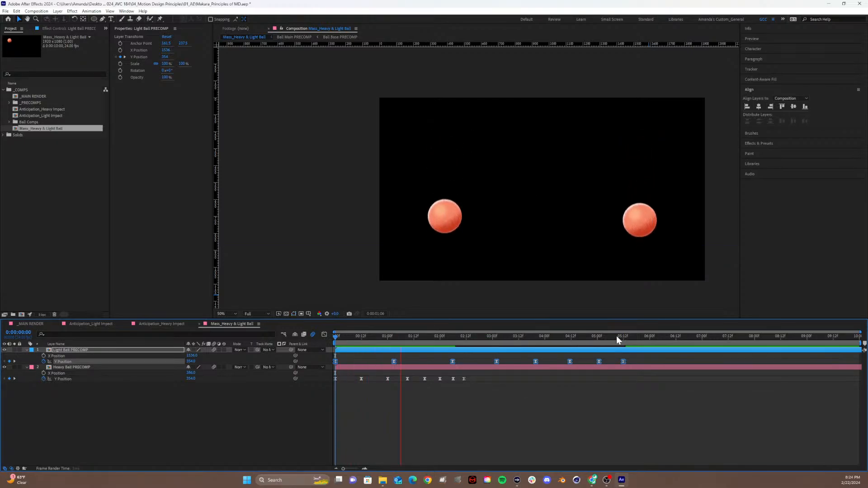
{"action": "key", "text": "space"}
{"action": "left_click", "coordinate": [429, 391]}
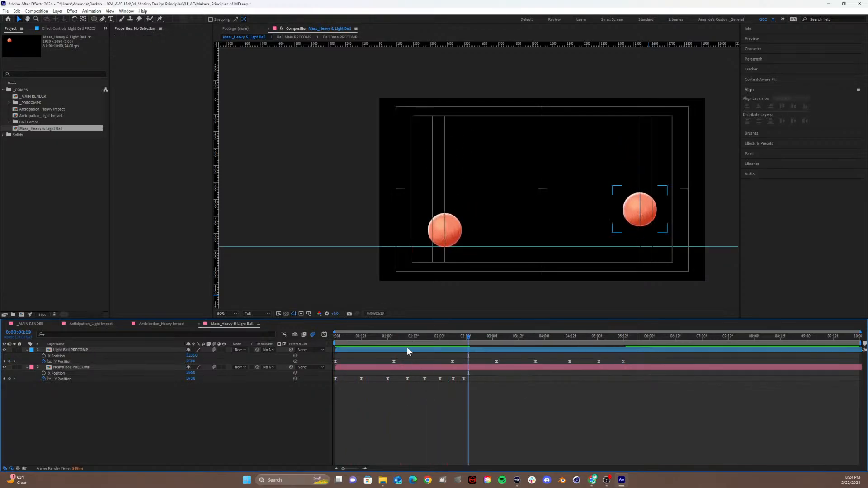
{"action": "left_click_drag", "start_coordinate": [398, 336], "coordinate": [388, 355]}
{"action": "key", "text": "ctrl+z"}
Raise the light ball's rebound at 1:00 to a Y Position of about 502 and delete all Y Position keyframes after it.
{"action": "left_click", "coordinate": [408, 432]}
{"action": "left_click", "coordinate": [387, 362]}
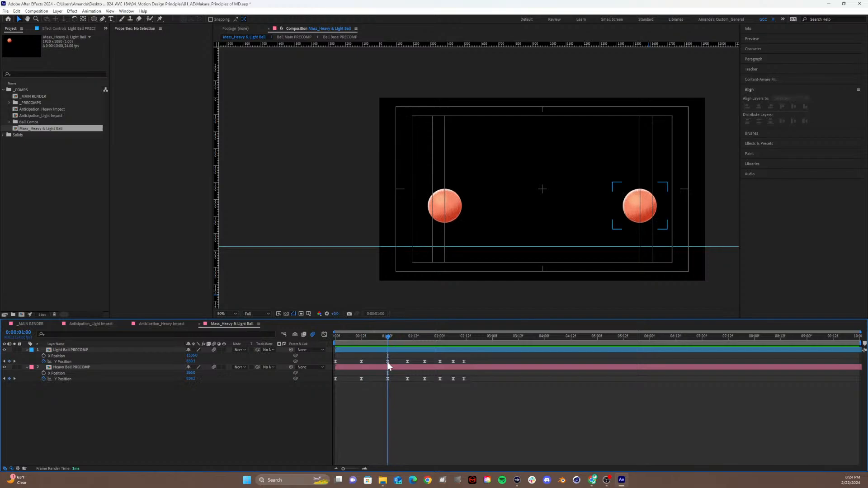
{"action": "left_click", "coordinate": [387, 361]}
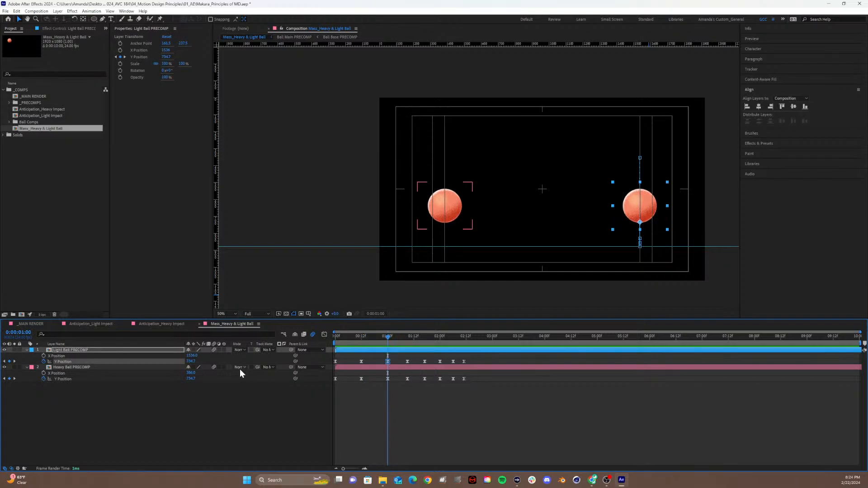
{"action": "left_click_drag", "start_coordinate": [191, 361], "coordinate": [123, 368]}
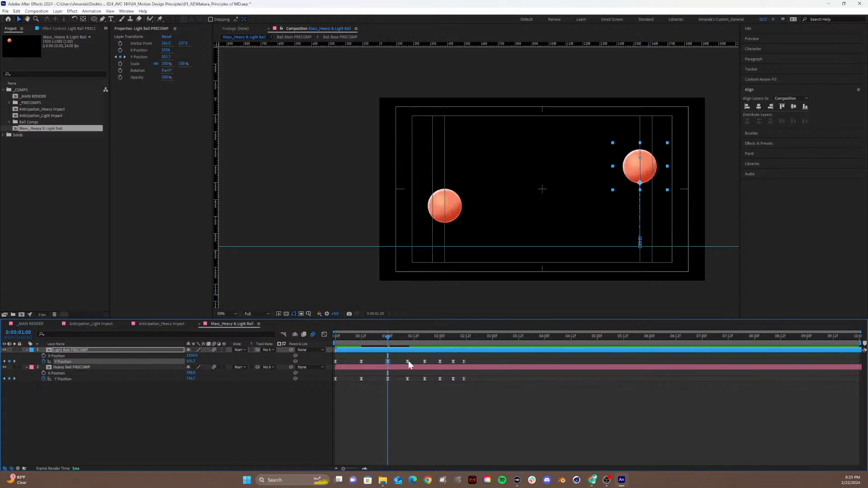
{"action": "left_click_drag", "start_coordinate": [397, 356], "coordinate": [480, 364]}
{"action": "key", "text": "Delete"}
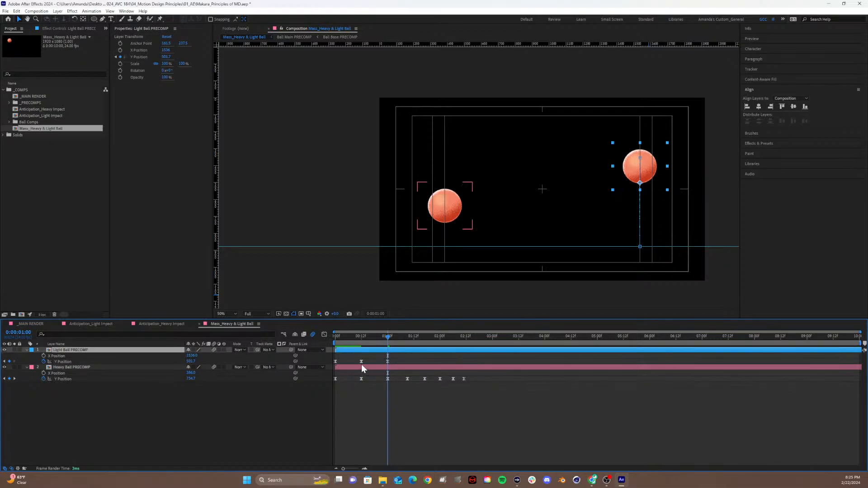
Copy the light ball's first ground-contact Y Position keyframe and paste it at 1:12.
{"action": "left_click", "coordinate": [361, 362]}
{"action": "left_click", "coordinate": [362, 339]}
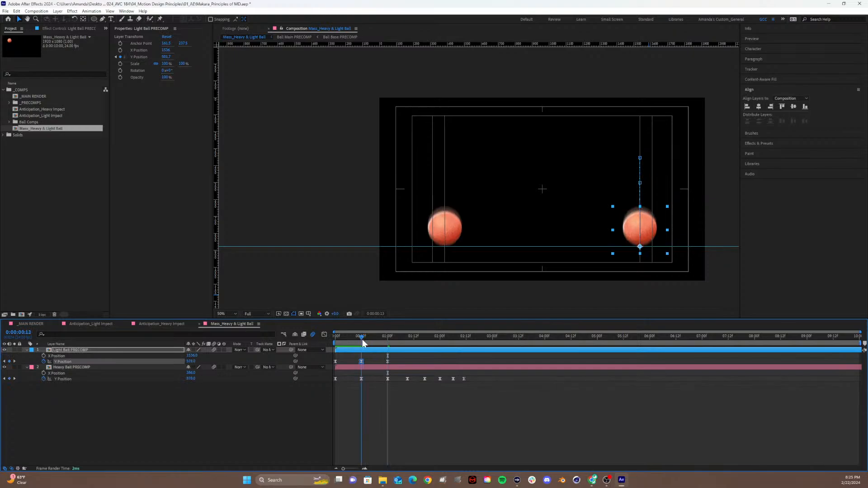
{"action": "left_click", "coordinate": [362, 341]}
{"action": "left_click_drag", "start_coordinate": [396, 339], "coordinate": [413, 339]}
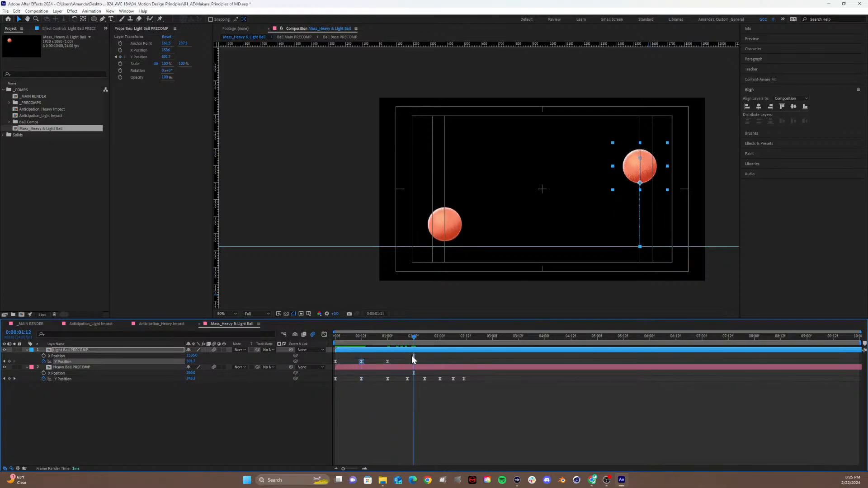
{"action": "key", "text": "ctrl+v"}
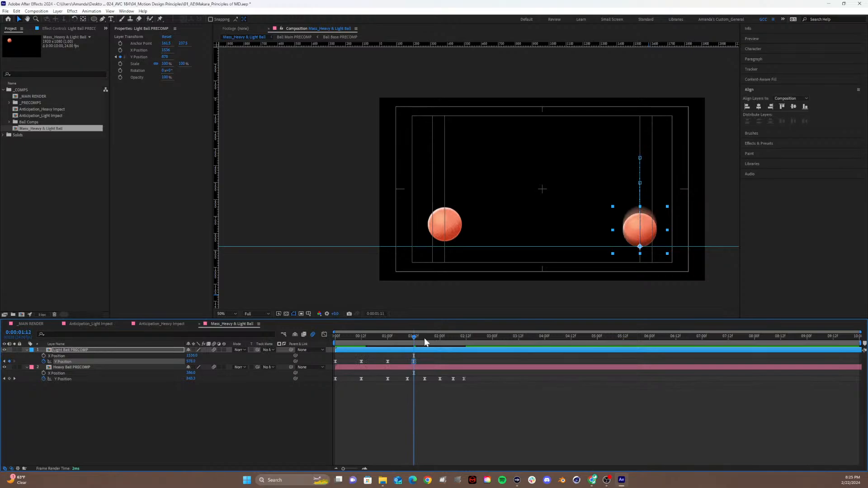
Add the light ball's second rebound at 2:00 with a Y Position of about 595.
{"action": "left_click_drag", "start_coordinate": [417, 342], "coordinate": [389, 346]}
{"action": "left_click", "coordinate": [389, 338]}
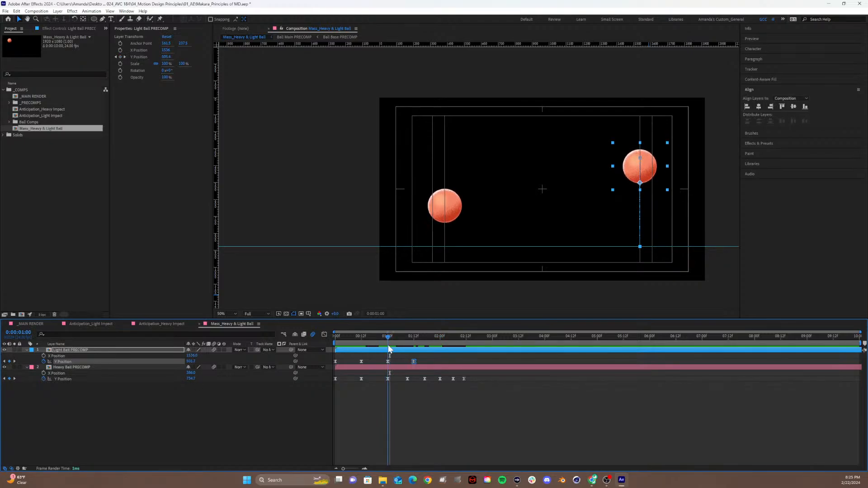
{"action": "left_click_drag", "start_coordinate": [390, 348], "coordinate": [440, 342]}
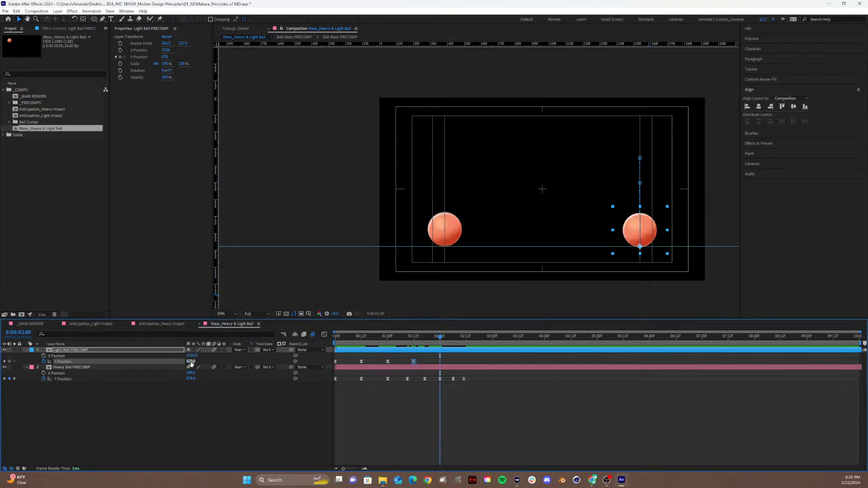
{"action": "left_click_drag", "start_coordinate": [190, 364], "coordinate": [101, 368]}
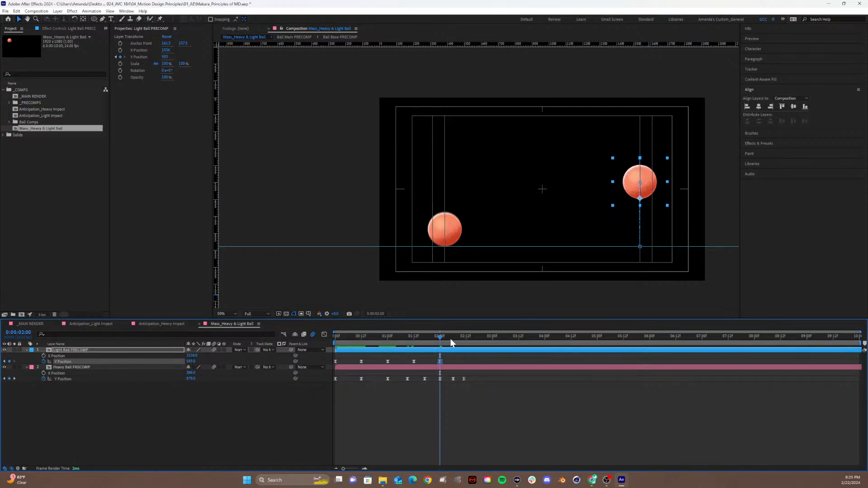
Paste light ball ground contacts at 2:12 and 3:12, and add rebounds of about Y 651 at 3:00 and Y 730 at 4:00.
{"action": "left_click_drag", "start_coordinate": [451, 338], "coordinate": [493, 342]}
{"action": "key", "text": "ctrl+v"}
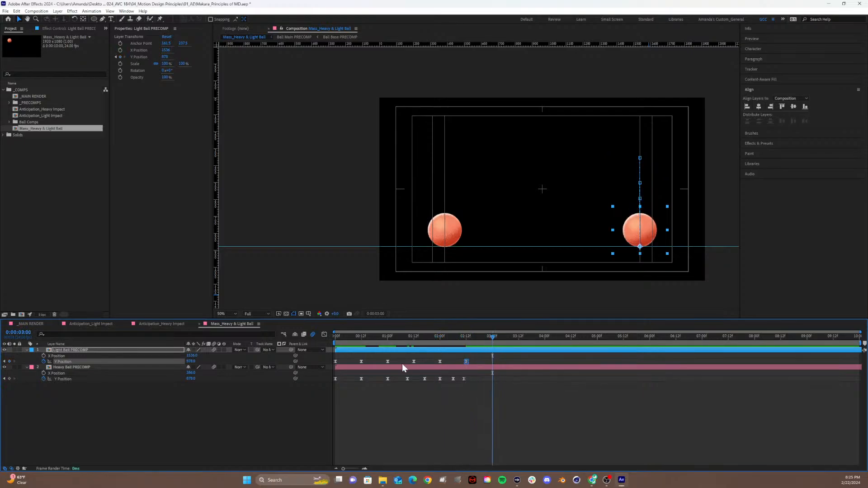
{"action": "left_click_drag", "start_coordinate": [190, 362], "coordinate": [129, 371]}
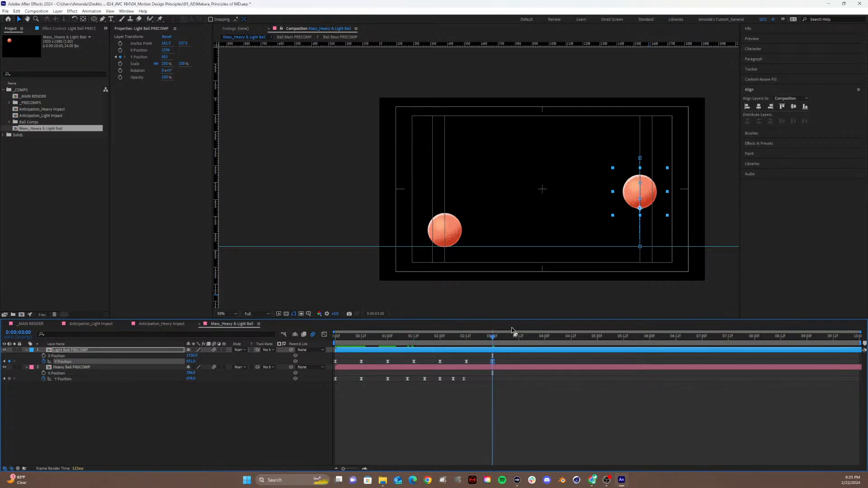
{"action": "left_click_drag", "start_coordinate": [512, 337], "coordinate": [544, 346]}
{"action": "key", "text": "ctrl+v"}
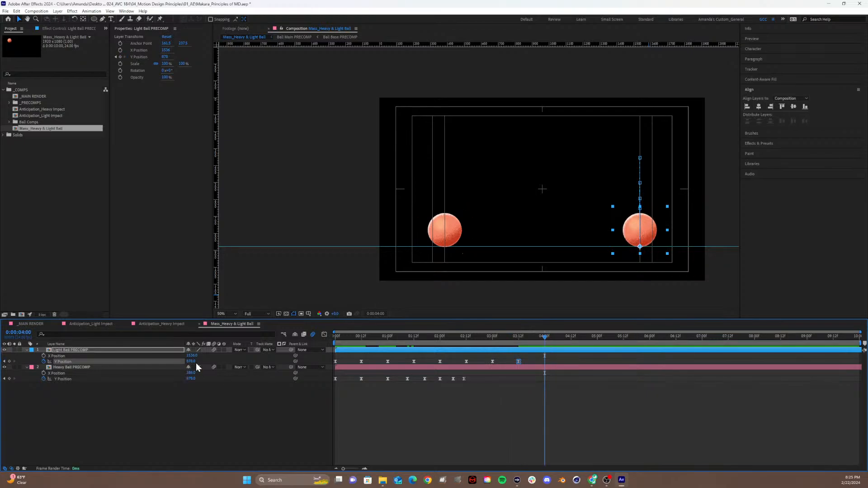
{"action": "left_click_drag", "start_coordinate": [190, 361], "coordinate": [152, 372]}
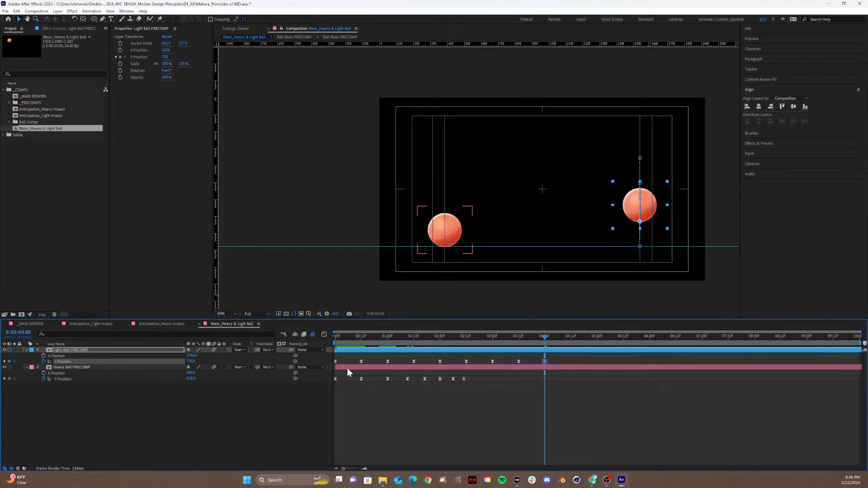
Paste ground contacts at 4:12 and 5:12, and add smaller light ball rebounds at 5:00 (Y about 806) and 6:00.
{"action": "left_click", "coordinate": [571, 343]}
{"action": "key", "text": "ctrl+v"}
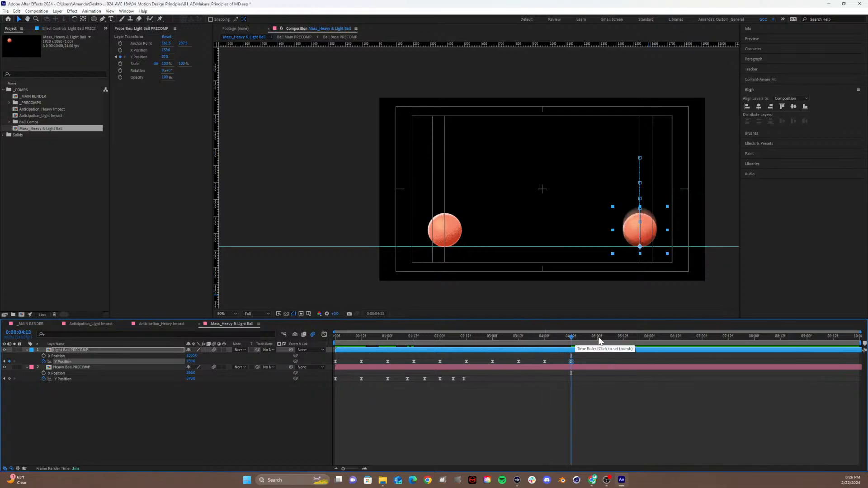
{"action": "left_click", "coordinate": [597, 342]}
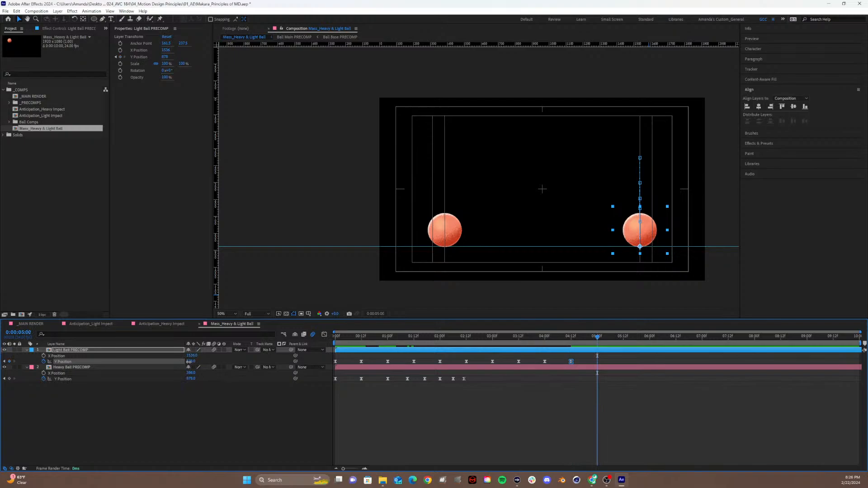
{"action": "left_click_drag", "start_coordinate": [189, 362], "coordinate": [173, 370]}
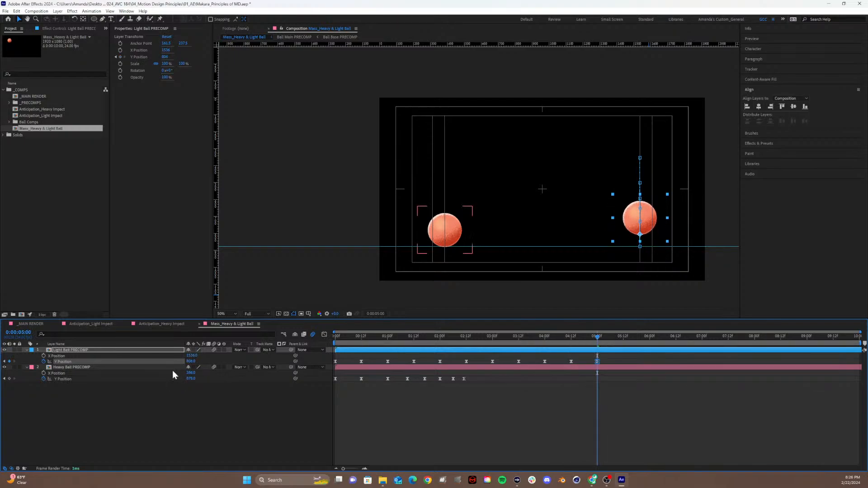
{"action": "left_click_drag", "start_coordinate": [622, 342], "coordinate": [648, 338]}
{"action": "key", "text": "ctrl+v"}
{"action": "left_click", "coordinate": [645, 338]}
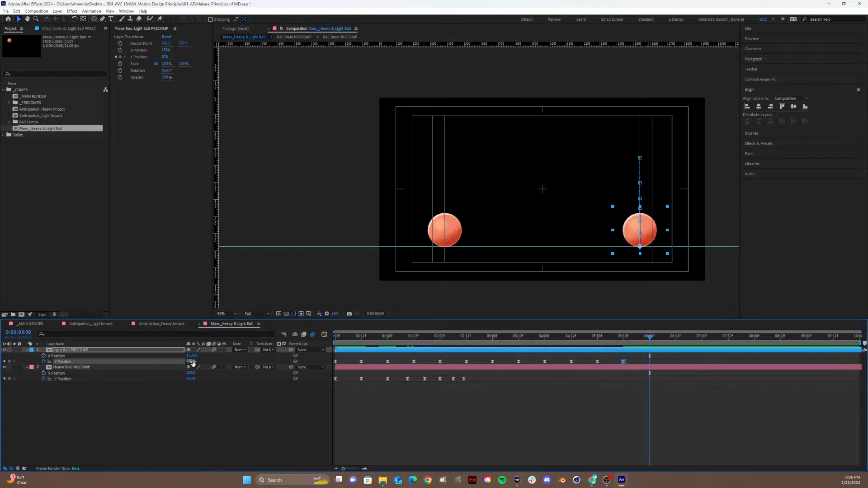
{"action": "left_click_drag", "start_coordinate": [190, 361], "coordinate": [217, 367]}
Paste ground contacts at 6:12 and 7:12, add a final light ball rebound of about Y 863 at 7:00, and preview the animation.
{"action": "left_click_drag", "start_coordinate": [656, 336], "coordinate": [702, 342]}
{"action": "key", "text": "ctrl+v"}
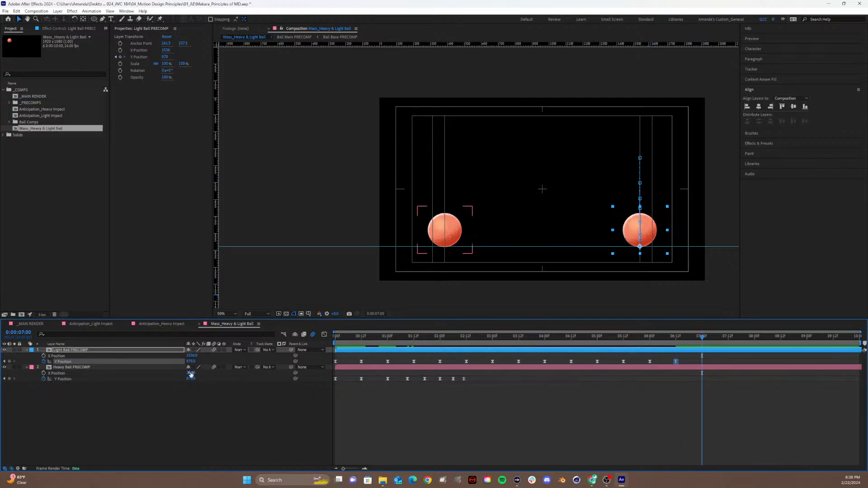
{"action": "left_click_drag", "start_coordinate": [191, 361], "coordinate": [186, 362]}
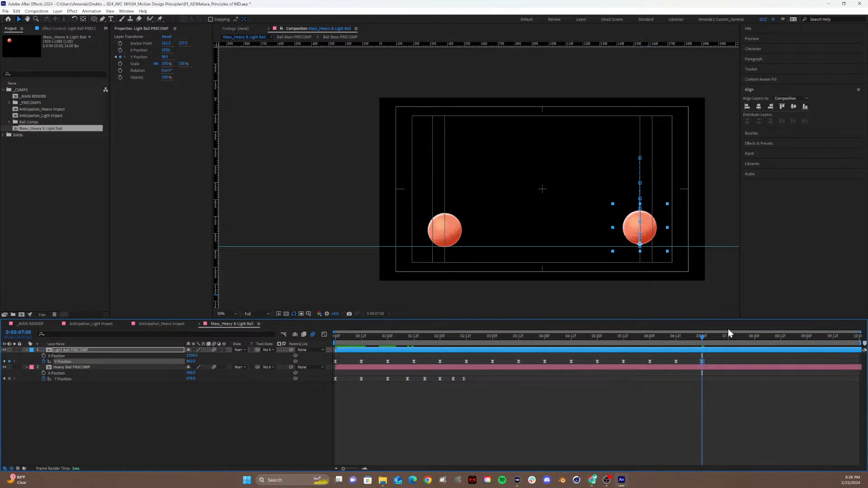
{"action": "left_click_drag", "start_coordinate": [729, 341], "coordinate": [339, 371]}
{"action": "key", "text": "space"}
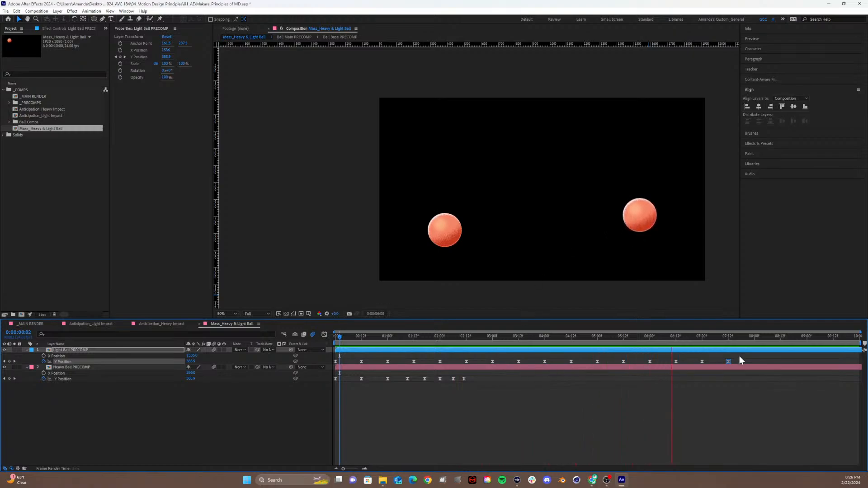
{"action": "key", "text": "space"}
Display the light ball's Y Position animation as a value graph in the graph editor.
{"action": "left_click_drag", "start_coordinate": [733, 360], "coordinate": [305, 349]}
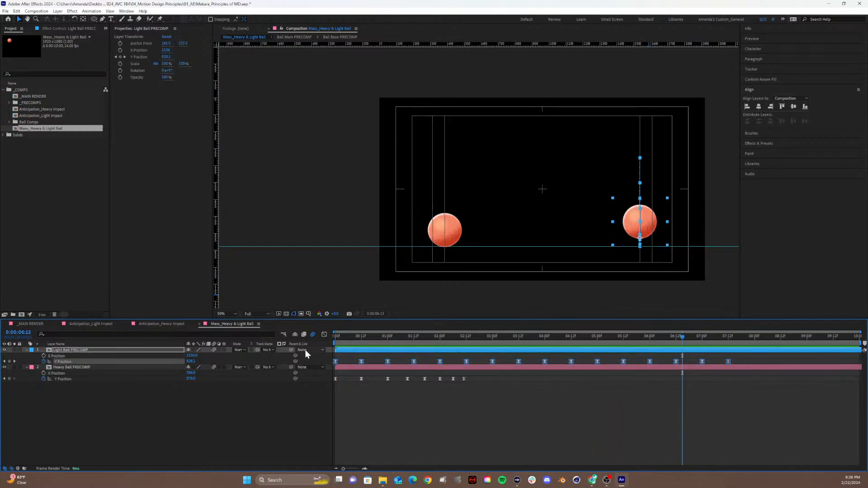
{"action": "left_click", "coordinate": [324, 334]}
{"action": "right_click", "coordinate": [458, 365]}
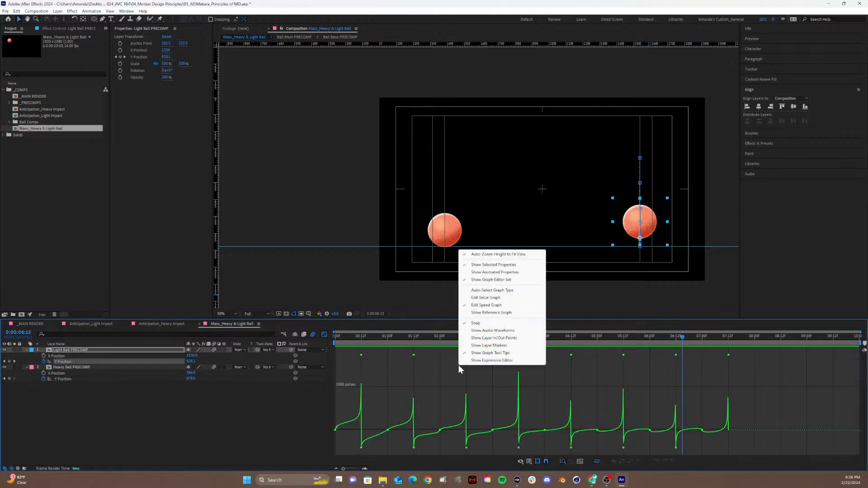
{"action": "left_click", "coordinate": [480, 298]}
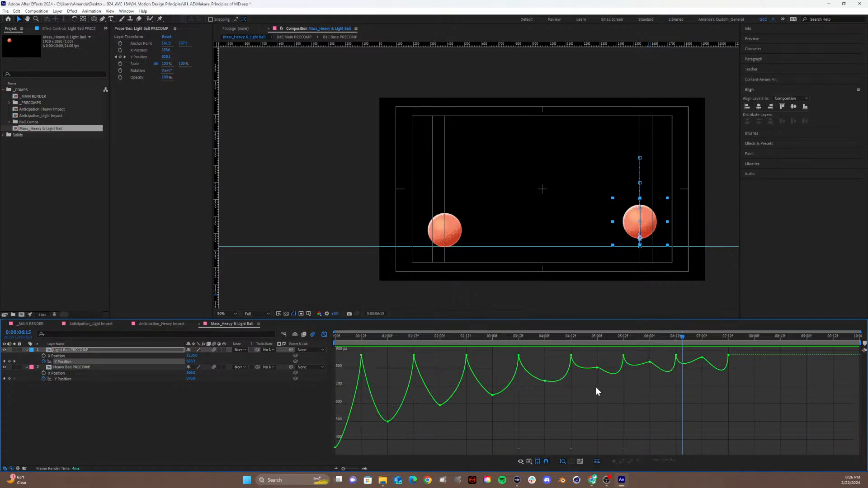
{"action": "left_click_drag", "start_coordinate": [754, 382], "coordinate": [322, 364]}
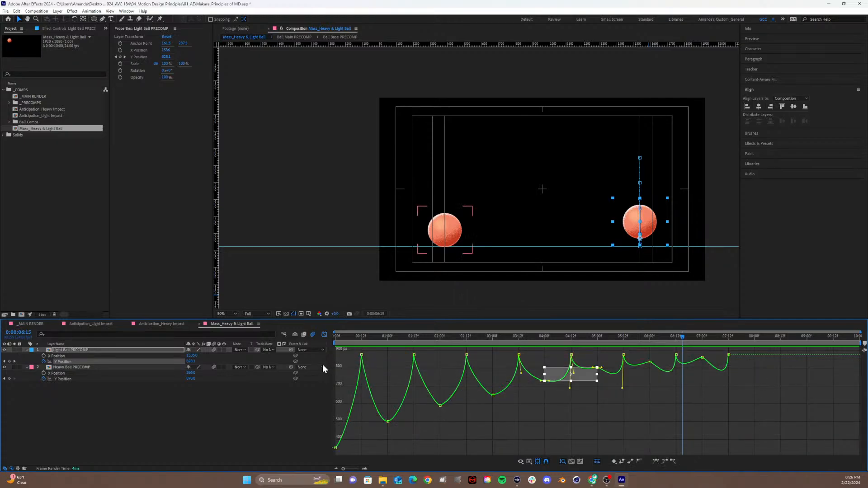
{"action": "left_click", "coordinate": [99, 354]}
{"action": "left_click", "coordinate": [99, 360]}
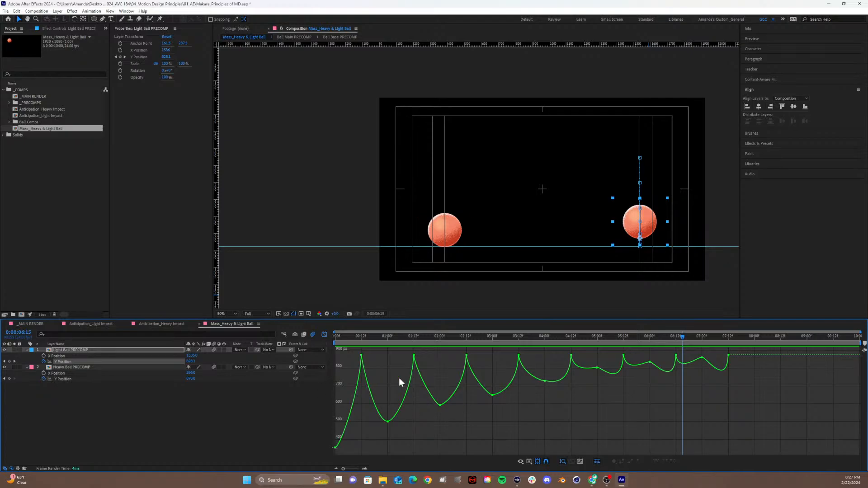
Reset all light ball Y Position keyframes to linear, apply Easy Ease to them, and reopen their value graph.
{"action": "left_click", "coordinate": [324, 335]}
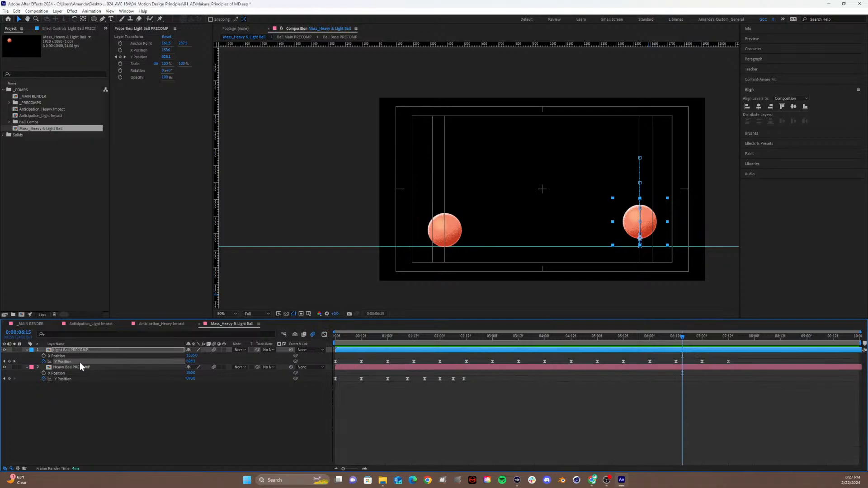
{"action": "left_click", "coordinate": [335, 362]}
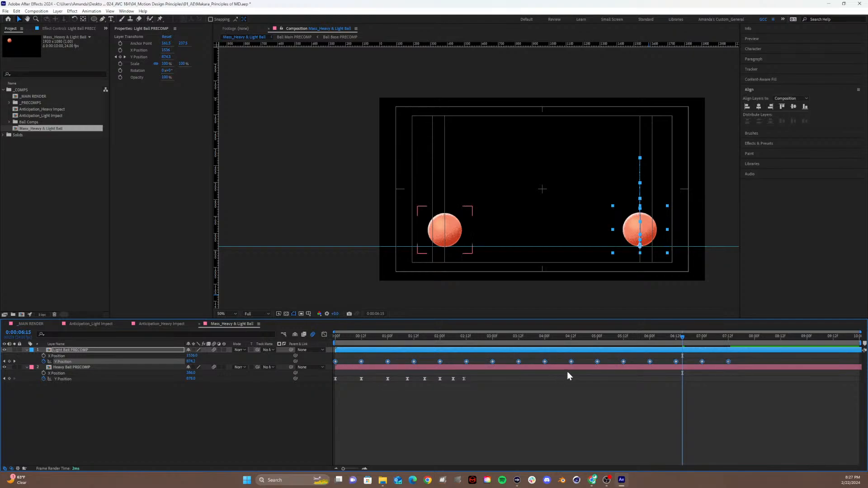
{"action": "key", "text": "F9"}
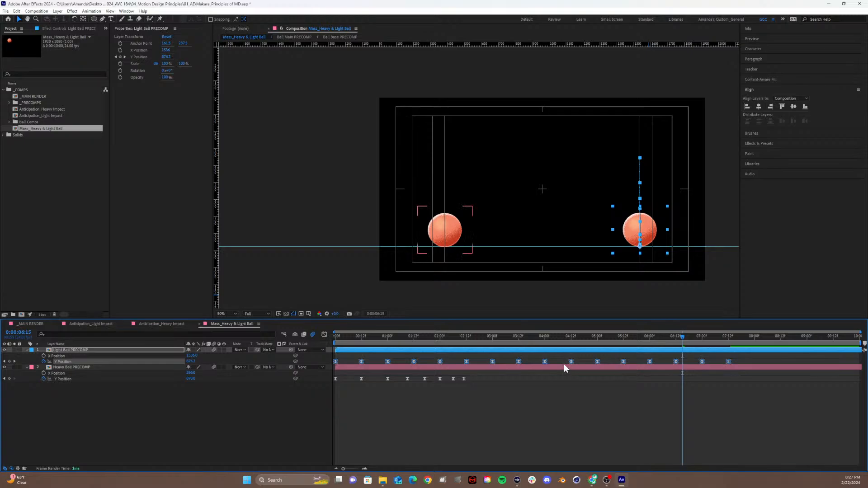
{"action": "left_click", "coordinate": [324, 335]}
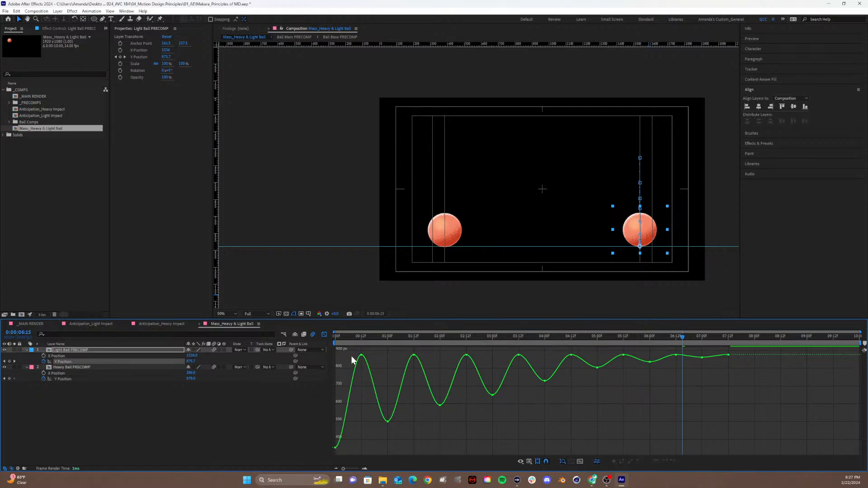
Pull the ground-contact handles from 0:12 to 6:12 into sharp peaks, and lengthen both handles of the high points from 0:00 to 3:00.
{"action": "left_click_drag", "start_coordinate": [346, 350], "coordinate": [692, 358]}
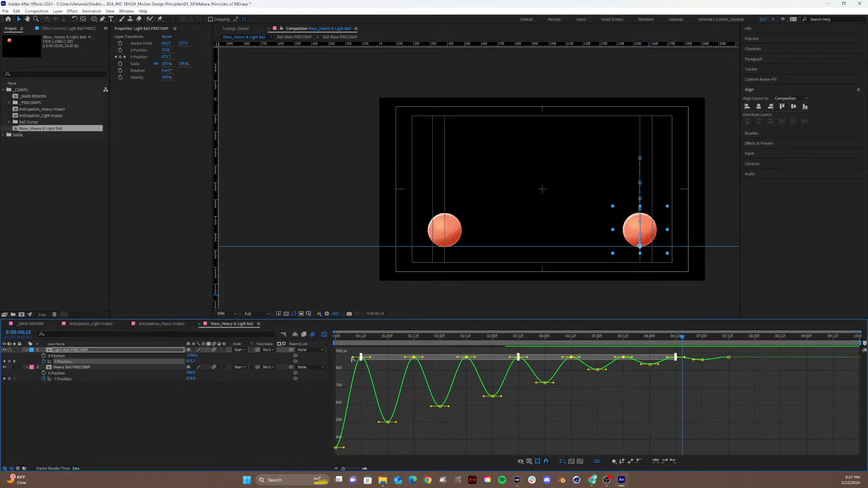
{"action": "left_click_drag", "start_coordinate": [352, 358], "coordinate": [361, 385]}
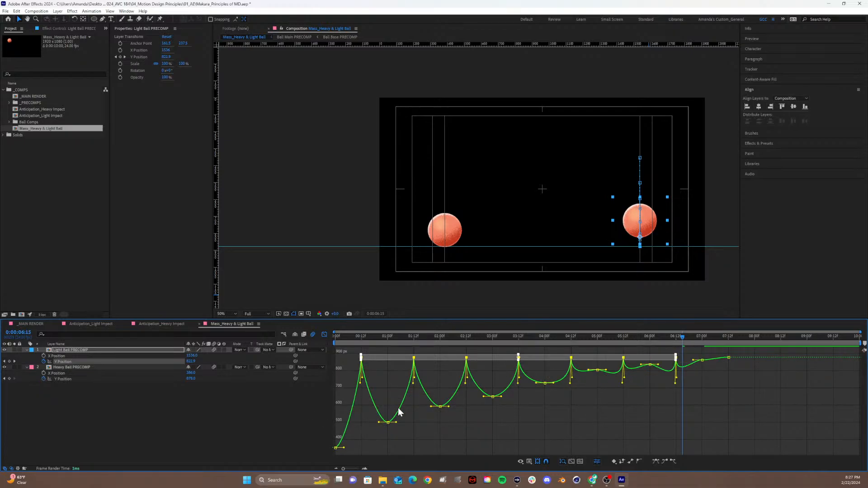
{"action": "left_click_drag", "start_coordinate": [552, 392], "coordinate": [322, 452]}
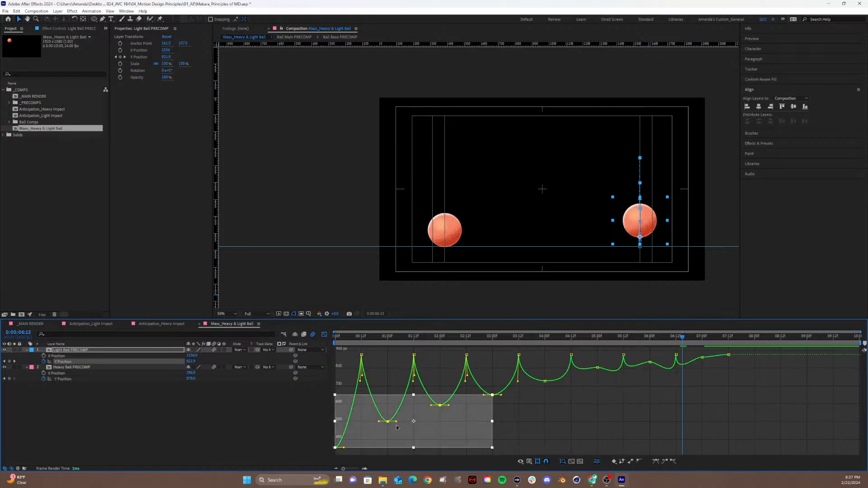
{"action": "left_click_drag", "start_coordinate": [397, 422], "coordinate": [407, 422]}
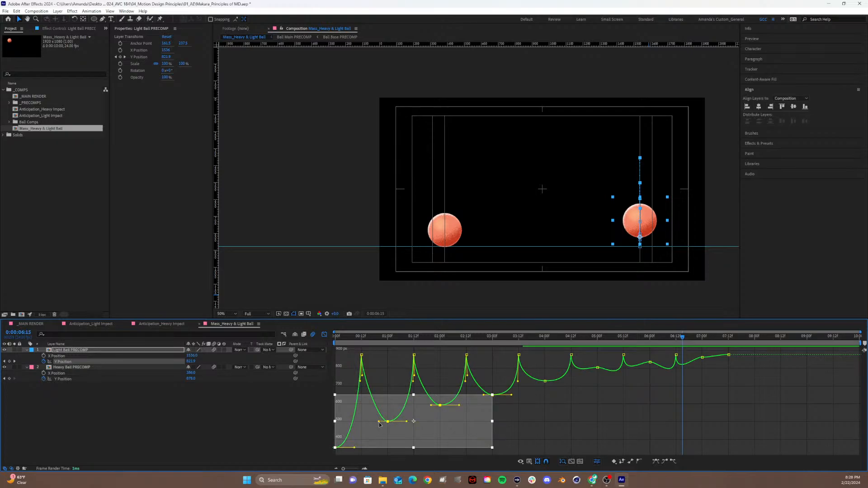
{"action": "left_click_drag", "start_coordinate": [379, 423], "coordinate": [368, 422]}
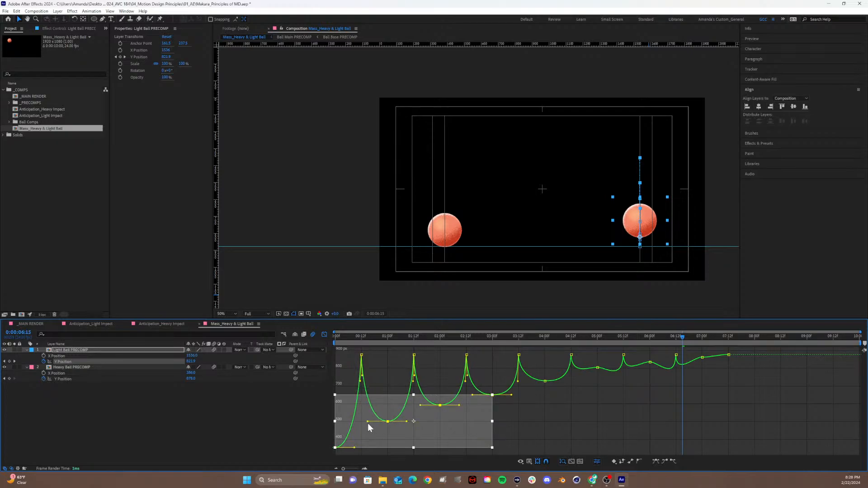
Shorten the handles of the light ball's ground contacts at 4:12 and 5:12 so the 5:00 rebound forms one smooth arc.
{"action": "left_click_drag", "start_coordinate": [539, 370], "coordinate": [593, 395]}
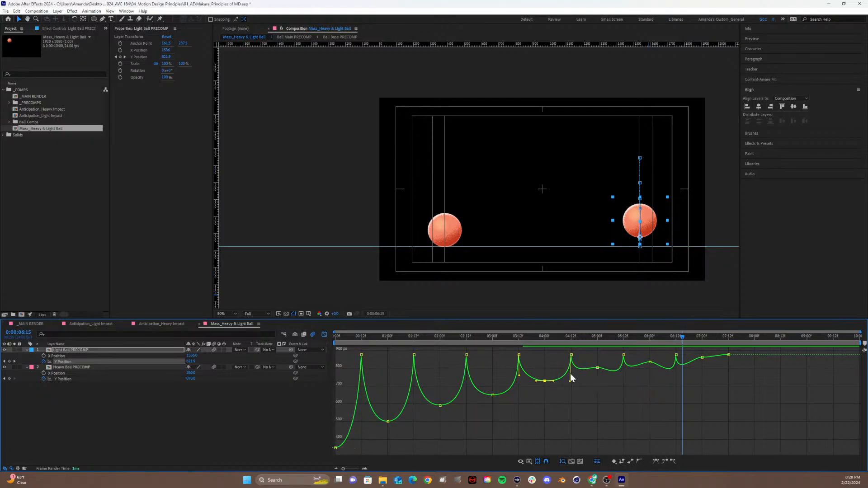
{"action": "left_click_drag", "start_coordinate": [586, 338], "coordinate": [597, 372]}
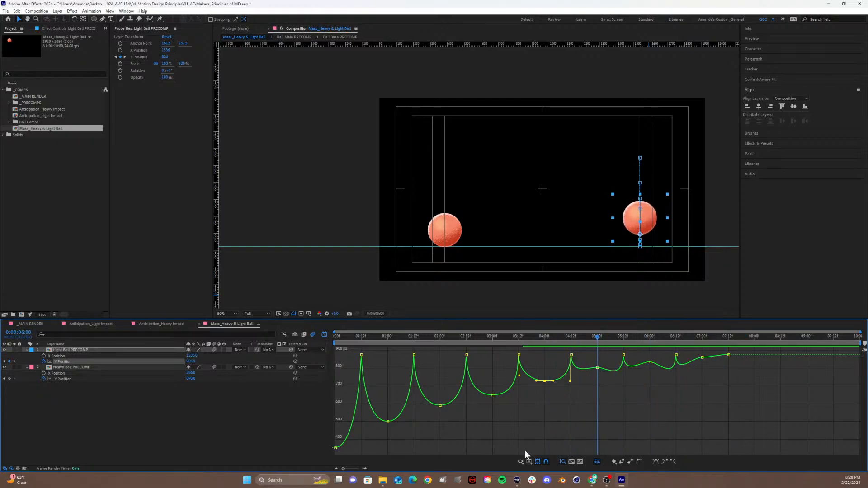
{"action": "mouse_move", "coordinate": [341, 468]}
{"action": "left_mouse_down"}
{"action": "mouse_move", "coordinate": [356, 468]}
{"action": "mouse_move", "coordinate": [349, 468]}
{"action": "left_mouse_up"}
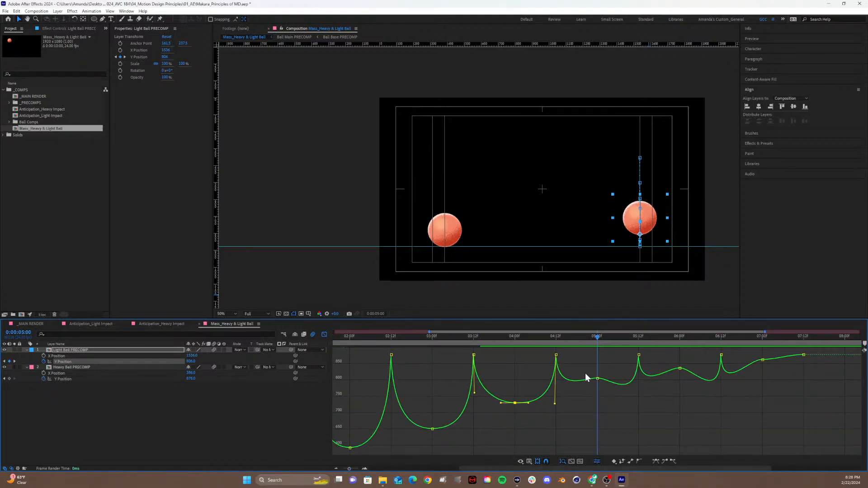
{"action": "left_click_drag", "start_coordinate": [586, 370], "coordinate": [598, 384]}
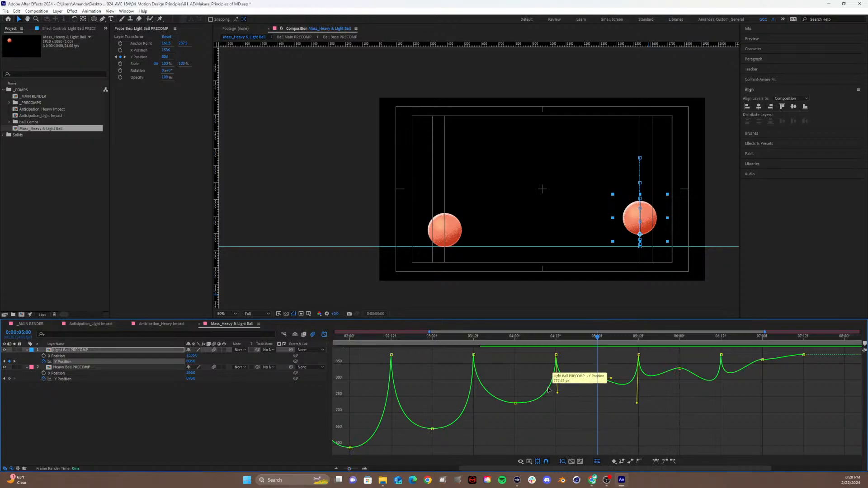
{"action": "left_click", "coordinate": [556, 354]}
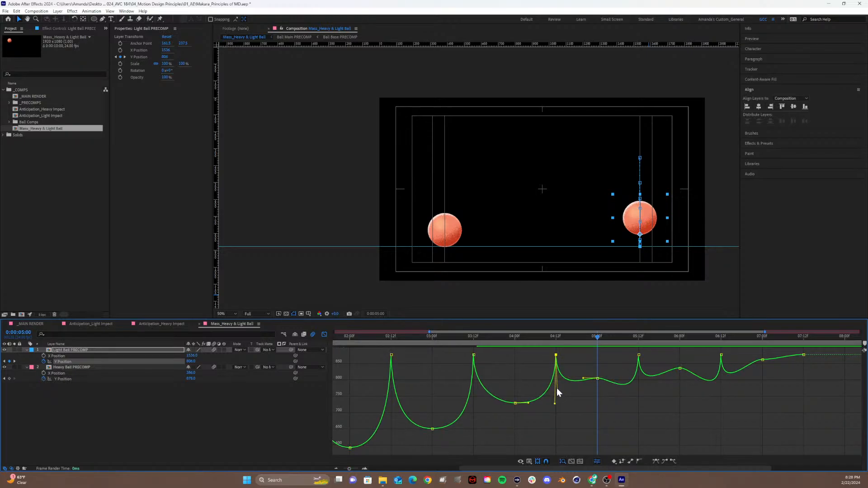
{"action": "left_click_drag", "start_coordinate": [560, 392], "coordinate": [563, 375]}
{"action": "left_click", "coordinate": [638, 355]}
{"action": "left_click_drag", "start_coordinate": [635, 401], "coordinate": [634, 382]}
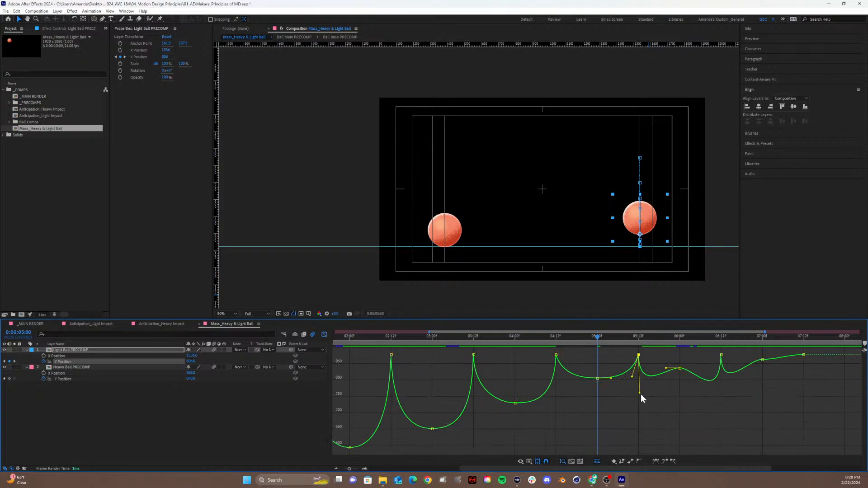
{"action": "left_click_drag", "start_coordinate": [640, 394], "coordinate": [642, 368]}
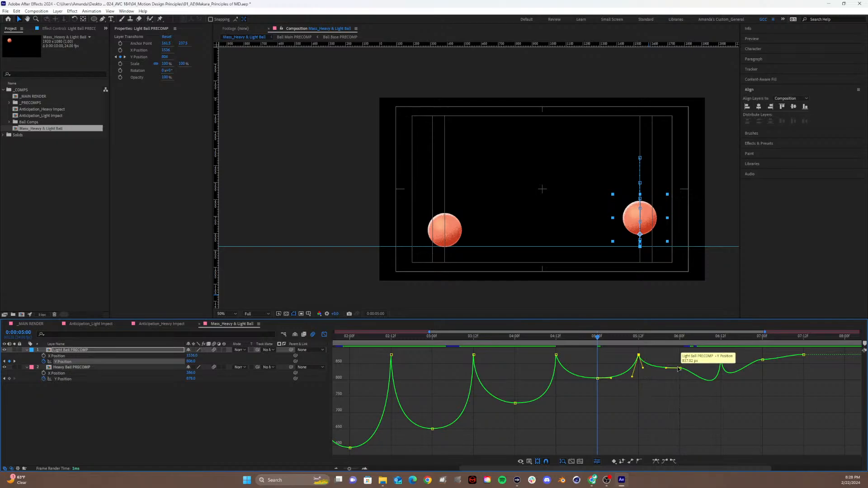
Shorten both handles of the 6:12 ground contact and adjust the incoming handle at 7:12 to smooth the last two rebounds.
{"action": "left_click", "coordinate": [721, 355]}
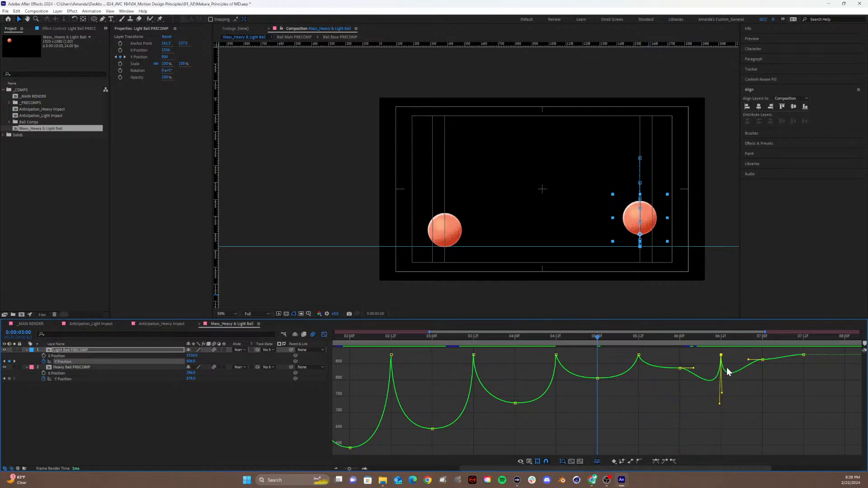
{"action": "left_click_drag", "start_coordinate": [719, 404], "coordinate": [716, 367]}
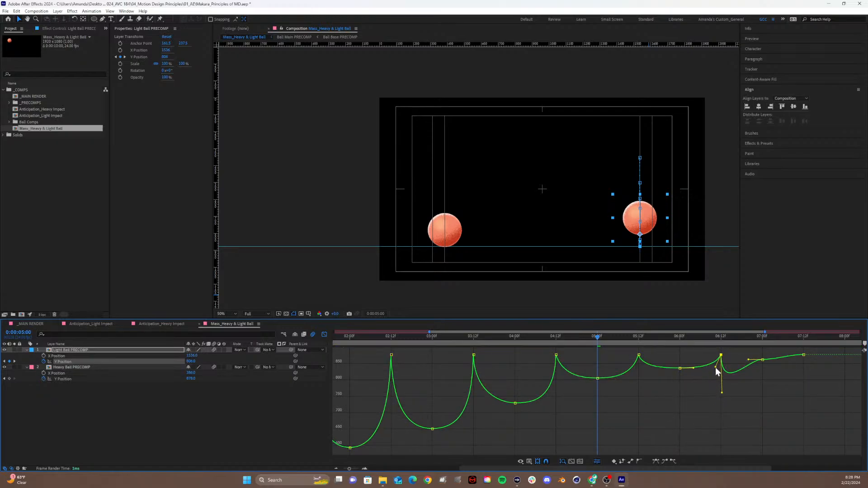
{"action": "left_click", "coordinate": [638, 356]}
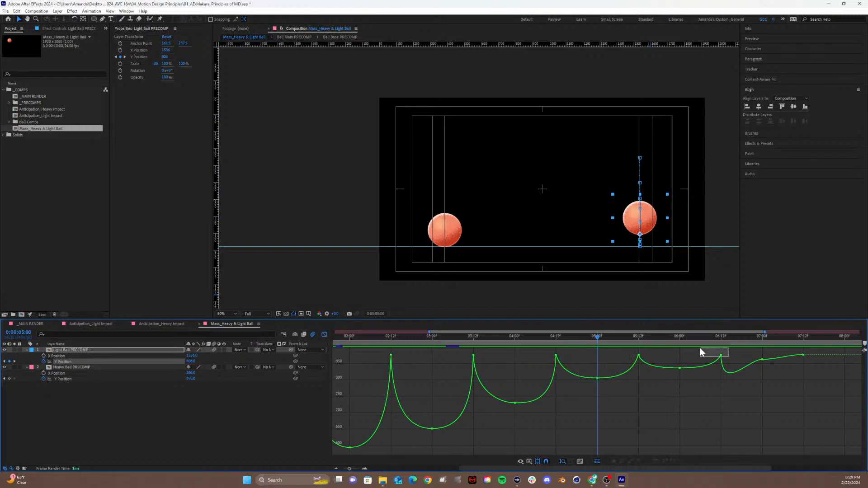
{"action": "left_click", "coordinate": [720, 355]}
{"action": "left_click_drag", "start_coordinate": [722, 394], "coordinate": [723, 381]}
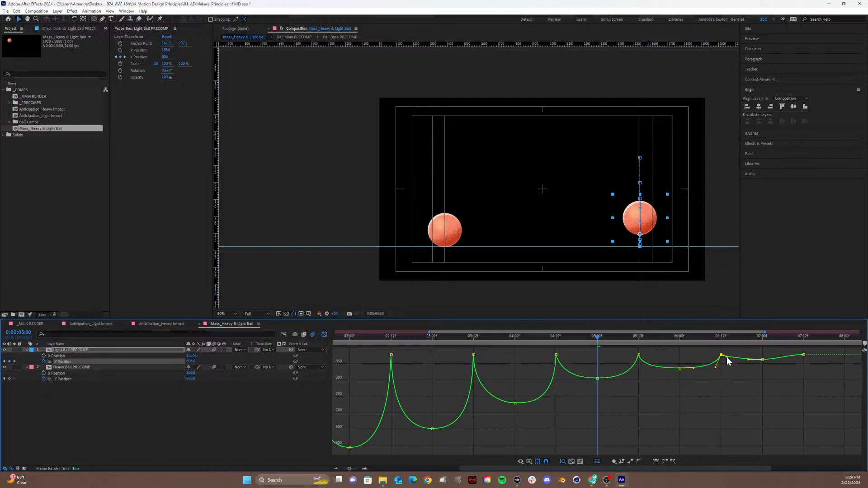
{"action": "left_click", "coordinate": [803, 355]}
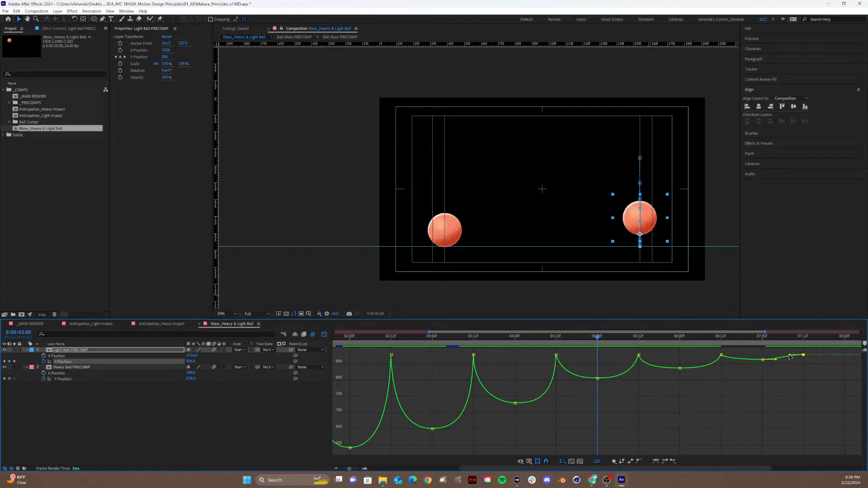
{"action": "left_click_drag", "start_coordinate": [789, 354], "coordinate": [791, 358]}
Leave the graph editor and preview both balls bouncing from the first frame.
{"action": "left_click_drag", "start_coordinate": [473, 338], "coordinate": [126, 351]}
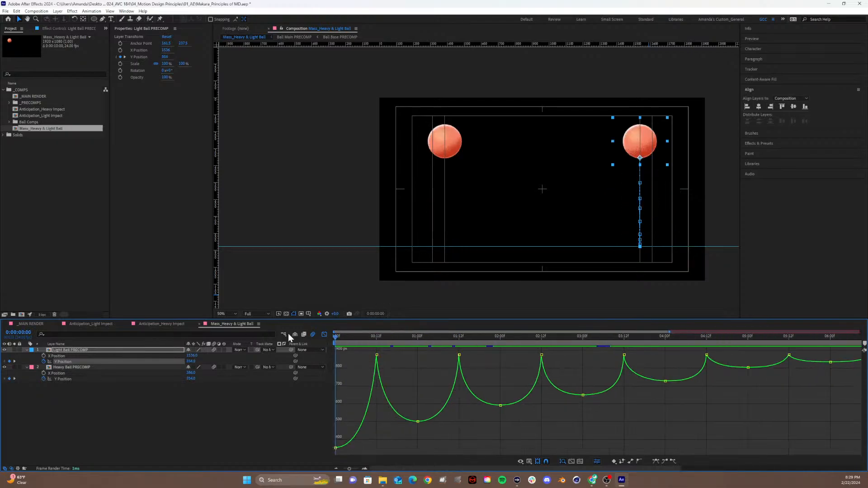
{"action": "left_click", "coordinate": [323, 334]}
{"action": "key", "text": "space"}
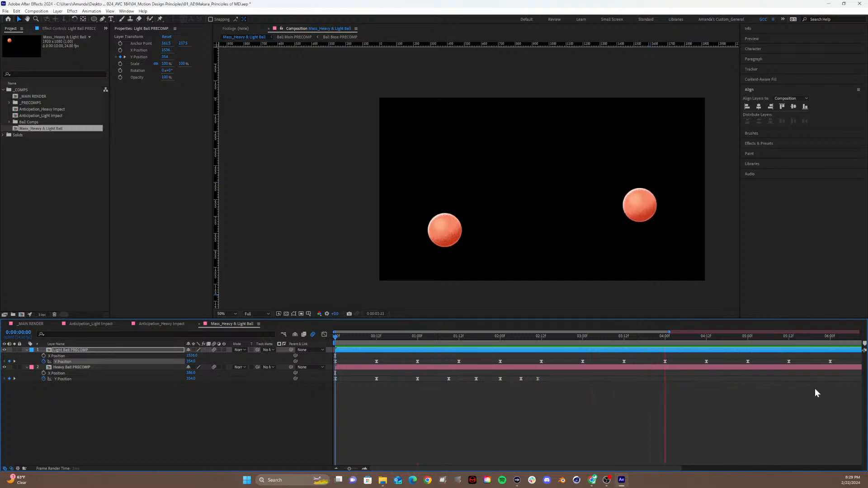
{"action": "key", "text": "space"}
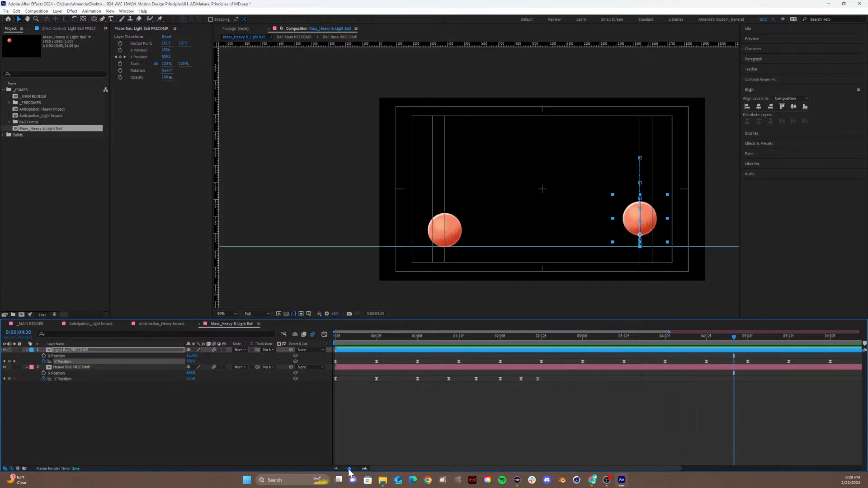
Compress all light ball Y Position keyframes proportionally so the last one lands at 4:20, and preview the faster bounce.
{"action": "left_click_drag", "start_coordinate": [349, 469], "coordinate": [337, 470]}
{"action": "left_click_drag", "start_coordinate": [741, 360], "coordinate": [328, 367]}
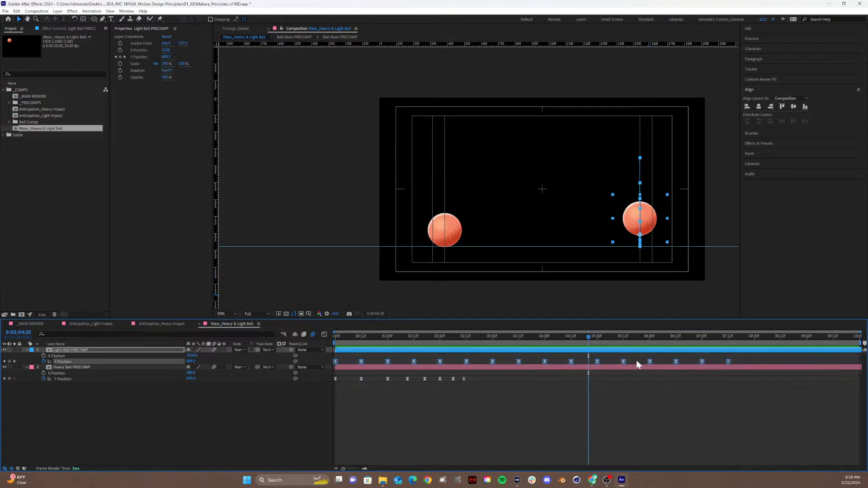
{"action": "left_click_drag", "start_coordinate": [727, 362], "coordinate": [587, 368]}
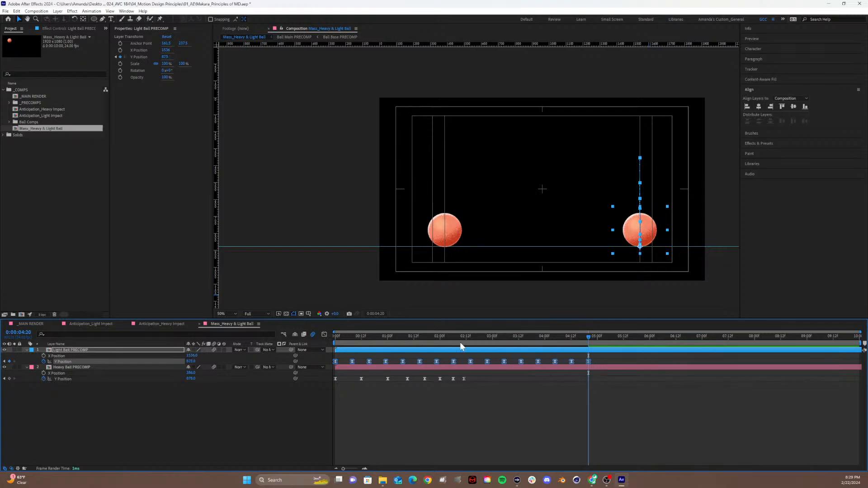
{"action": "left_click", "coordinate": [324, 335]}
{"action": "left_click", "coordinate": [324, 335]}
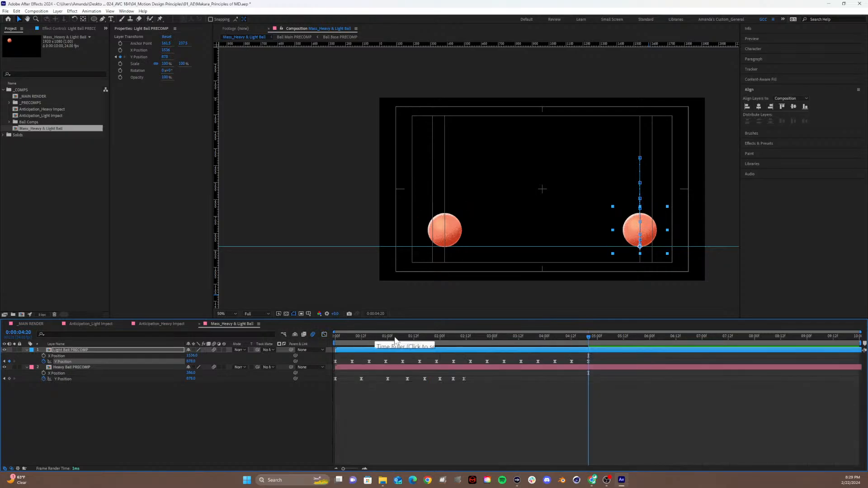
{"action": "key", "text": "Home"}
{"action": "key", "text": "space"}
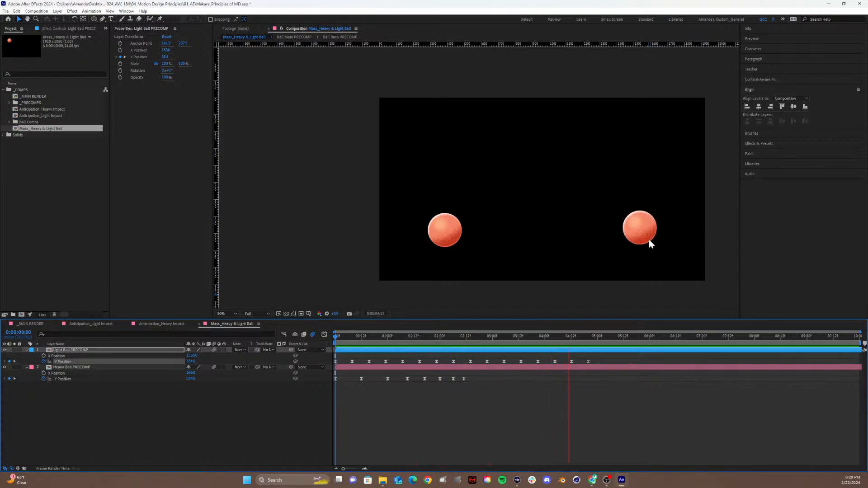
Delete the light ball's final two Y Position keyframes so its motion ends with the ground contact at 4:05.
{"action": "left_click_drag", "start_coordinate": [599, 344], "coordinate": [562, 363]}
{"action": "key", "text": "ctrl+z"}
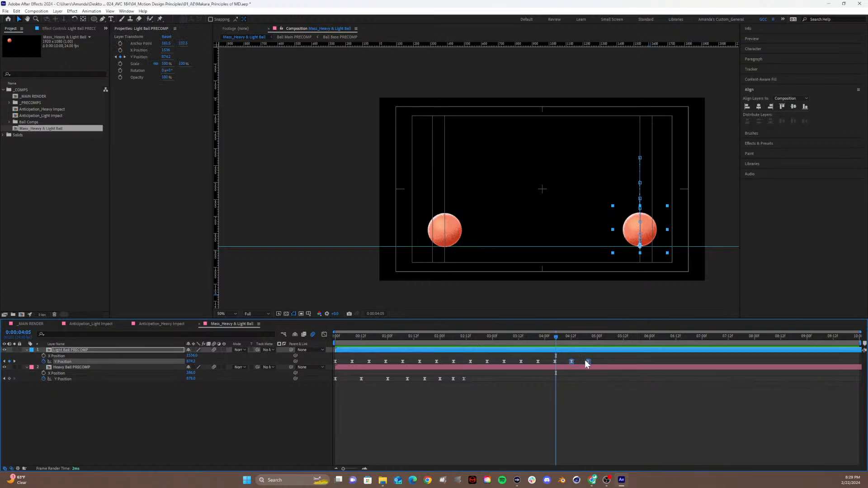
{"action": "key", "text": "Delete"}
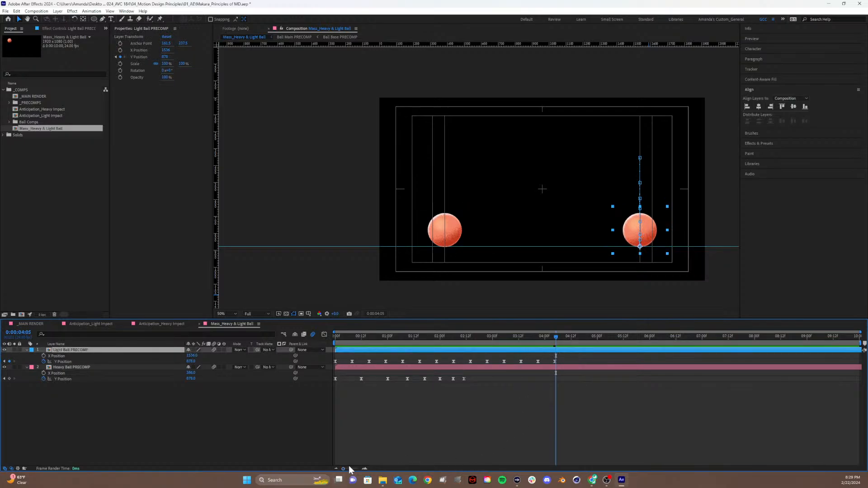
Snap the light ball's last four Y Position keyframes to whole frames at 4:05, 3:21, 3:13 and 3:05.
{"action": "left_click_drag", "start_coordinate": [343, 469], "coordinate": [360, 470]}
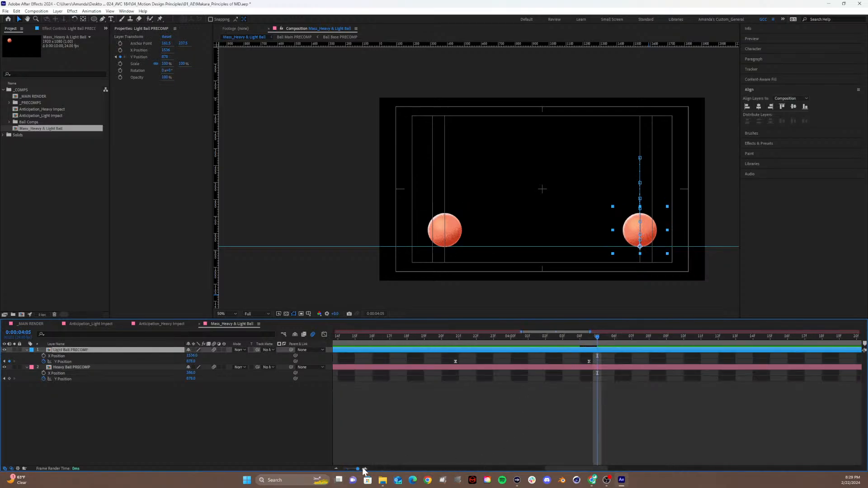
{"action": "left_click_drag", "start_coordinate": [590, 361], "coordinate": [598, 361]}
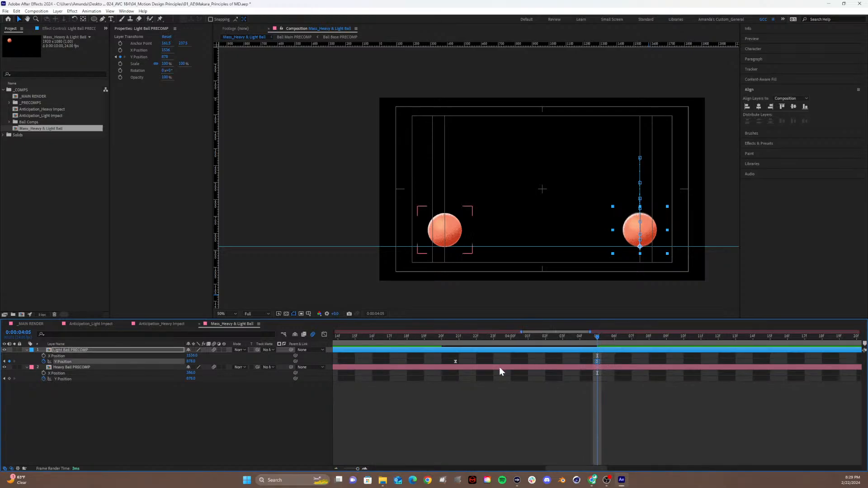
{"action": "left_click", "coordinate": [455, 361]}
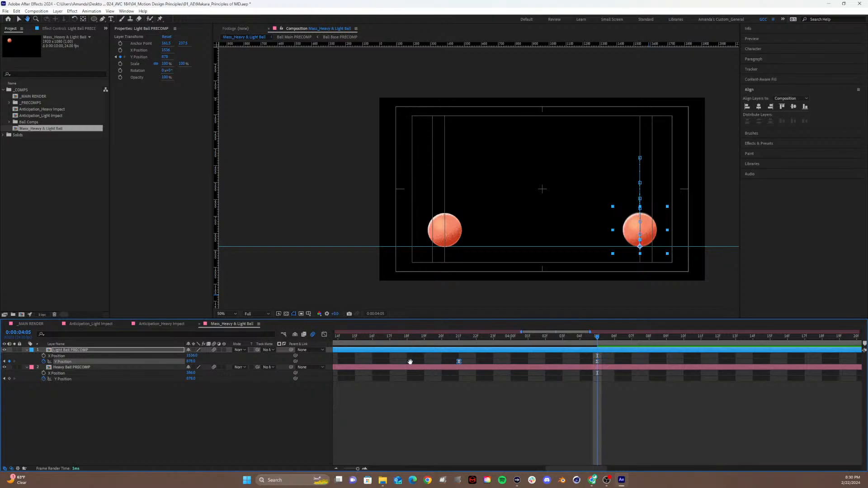
{"action": "scroll", "coordinate": [410, 359], "scroll_direction": "left", "scroll_amount": 5}
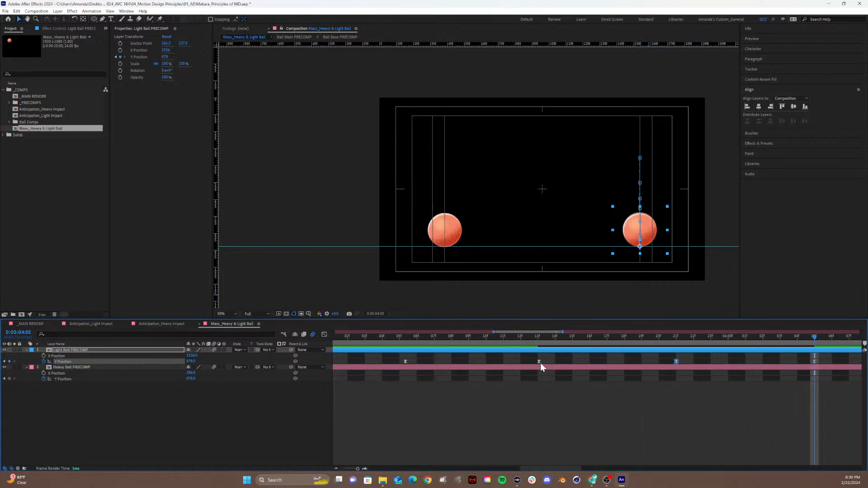
{"action": "left_click_drag", "start_coordinate": [483, 367], "coordinate": [634, 369]}
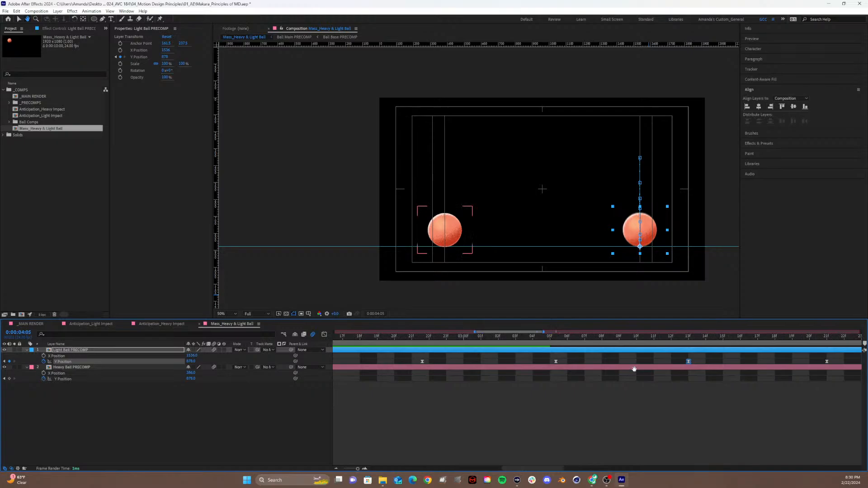
{"action": "left_click", "coordinate": [555, 361]}
Snap the light ball's middle Y Position keyframes to whole frames at 2:21, 2:14, 2:06, 1:22 and 1:14.
{"action": "left_click_drag", "start_coordinate": [500, 362], "coordinate": [706, 361]}
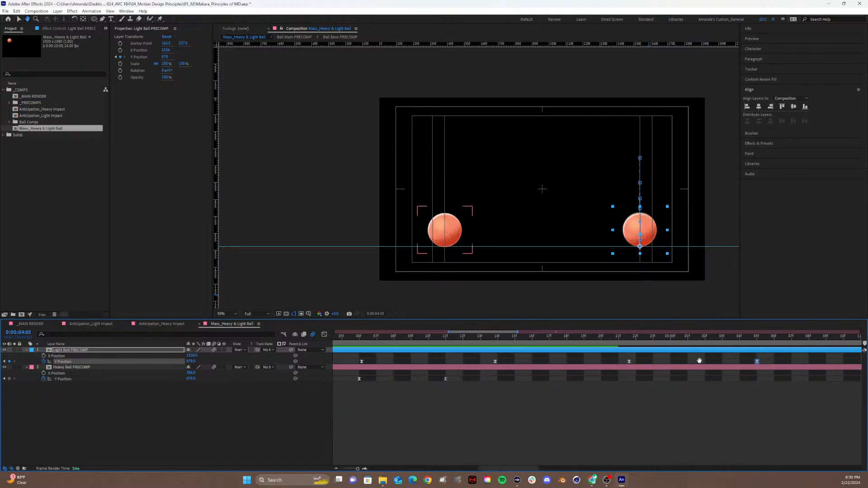
{"action": "left_click_drag", "start_coordinate": [628, 361], "coordinate": [625, 362]}
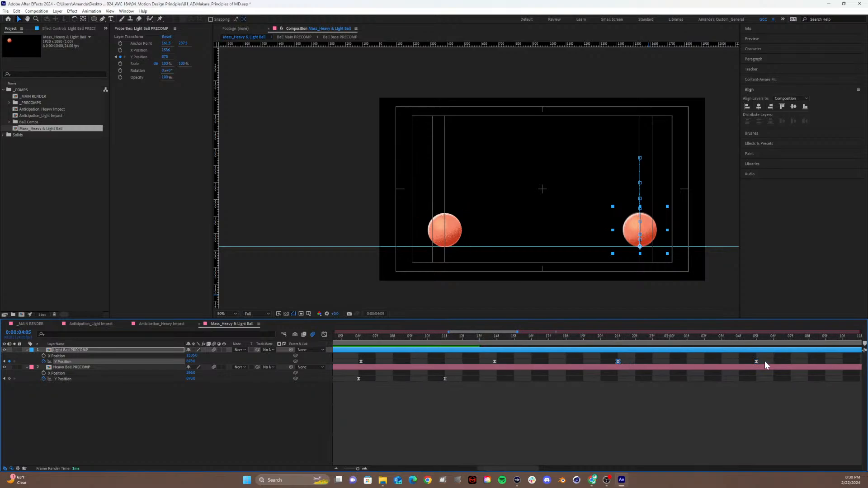
{"action": "left_click_drag", "start_coordinate": [557, 370], "coordinate": [697, 371]}
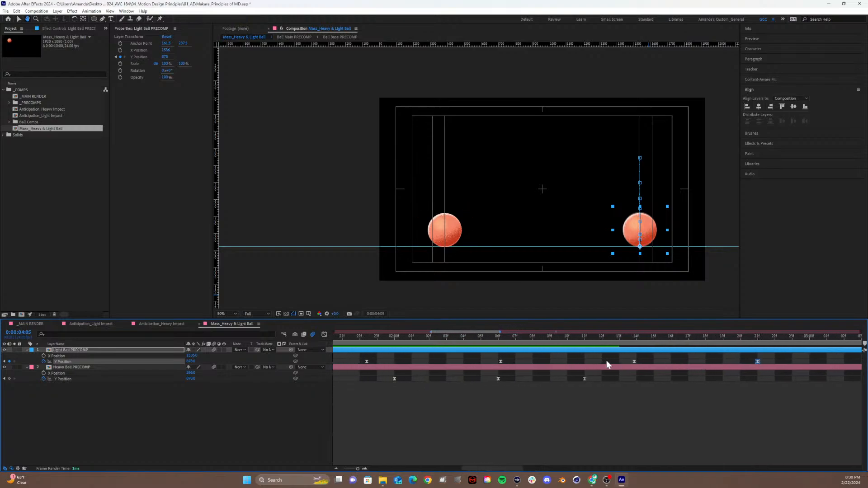
{"action": "left_click", "coordinate": [635, 361]}
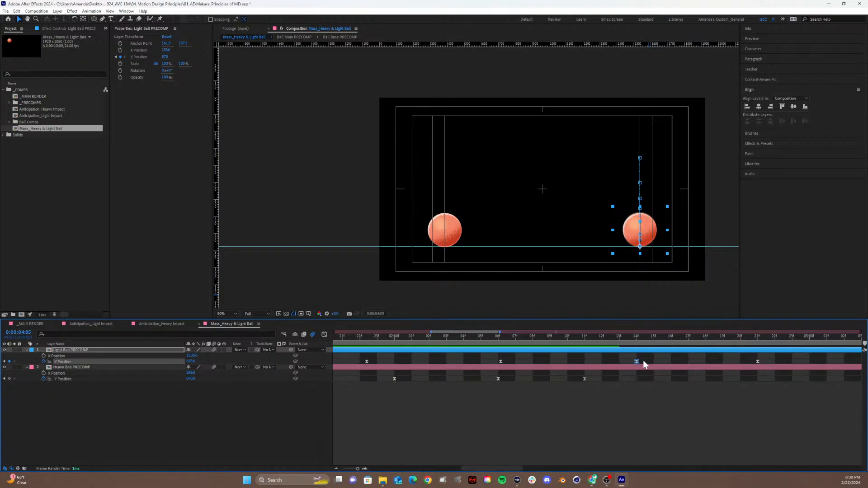
{"action": "left_click", "coordinate": [500, 361]}
{"action": "left_click_drag", "start_coordinate": [370, 367], "coordinate": [596, 362]}
{"action": "left_click", "coordinate": [478, 362]}
{"action": "left_click_drag", "start_coordinate": [481, 361], "coordinate": [472, 361]}
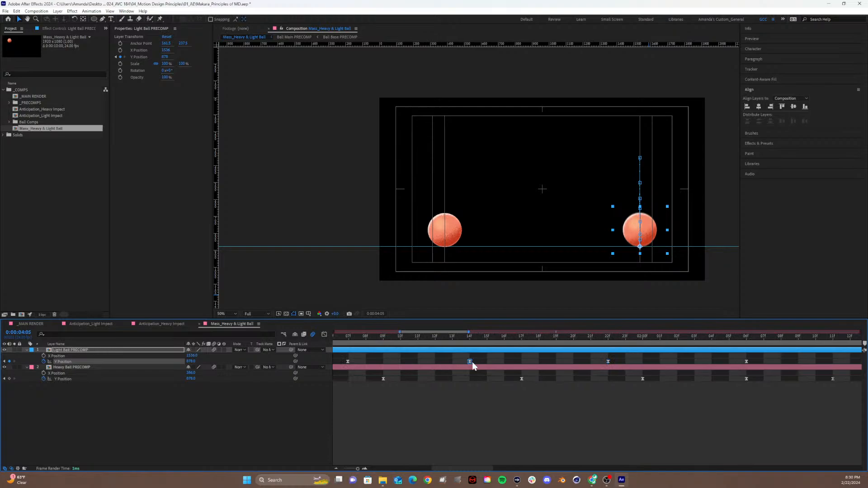
Snap the light ball's early Y Position keyframes to whole frames at 1:07, 0:23, 0:16 and 0:08.
{"action": "left_click_drag", "start_coordinate": [529, 367], "coordinate": [609, 366]}
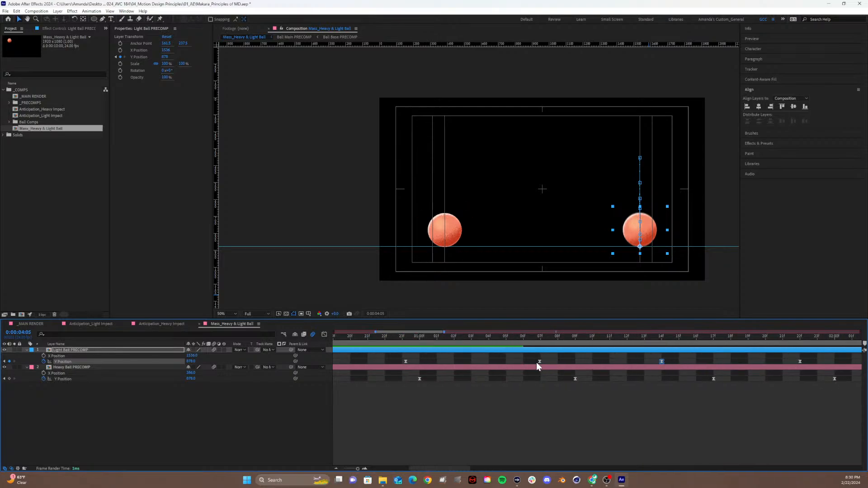
{"action": "left_click", "coordinate": [536, 363]}
{"action": "left_click_drag", "start_coordinate": [429, 361], "coordinate": [544, 361]}
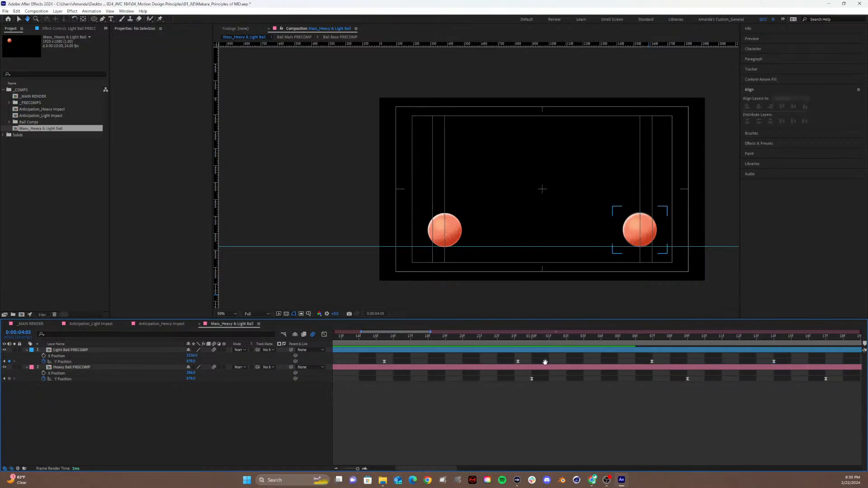
{"action": "left_click", "coordinate": [517, 361]}
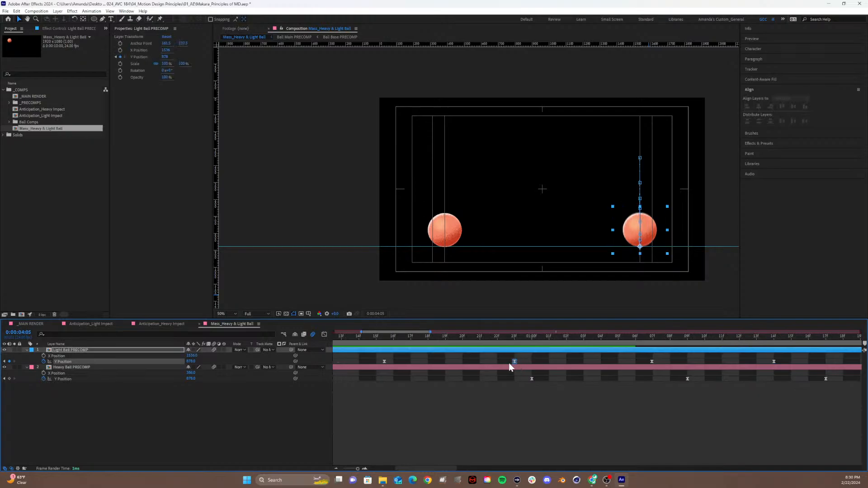
{"action": "left_click_drag", "start_coordinate": [388, 366], "coordinate": [522, 369]}
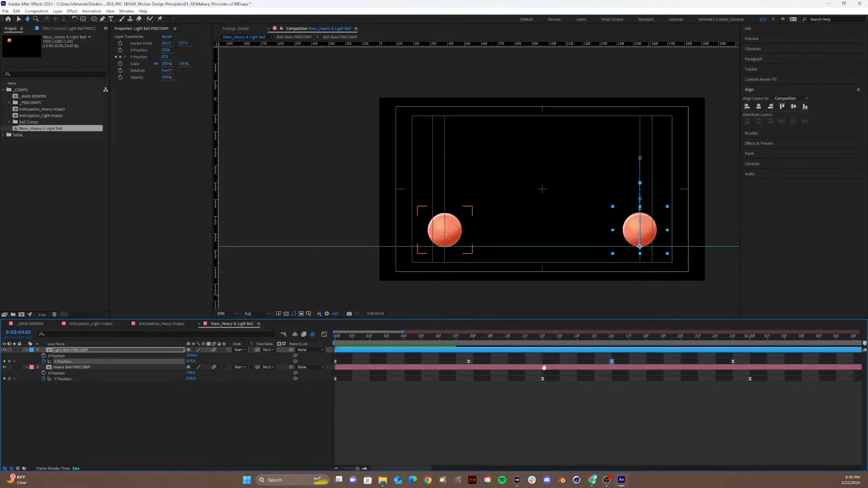
{"action": "left_click", "coordinate": [471, 362]}
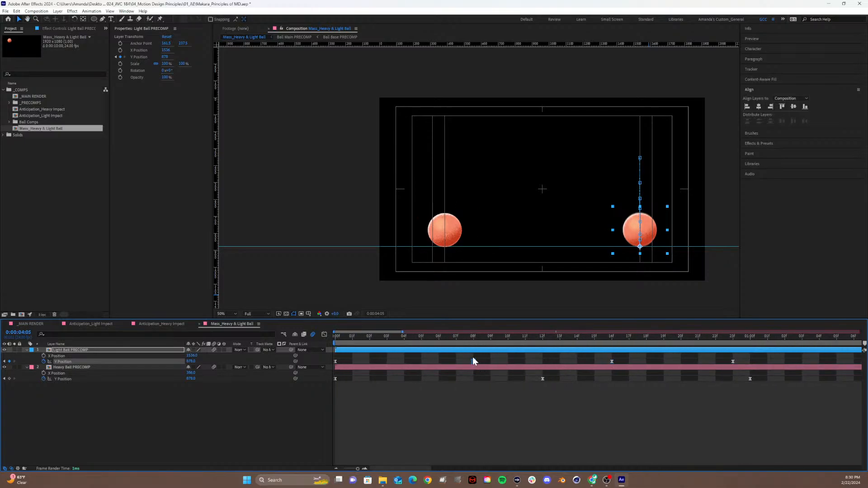
Check the light ball's Y Position curve in the graph editor, and preview both balls from the first frame.
{"action": "key", "text": "Home"}
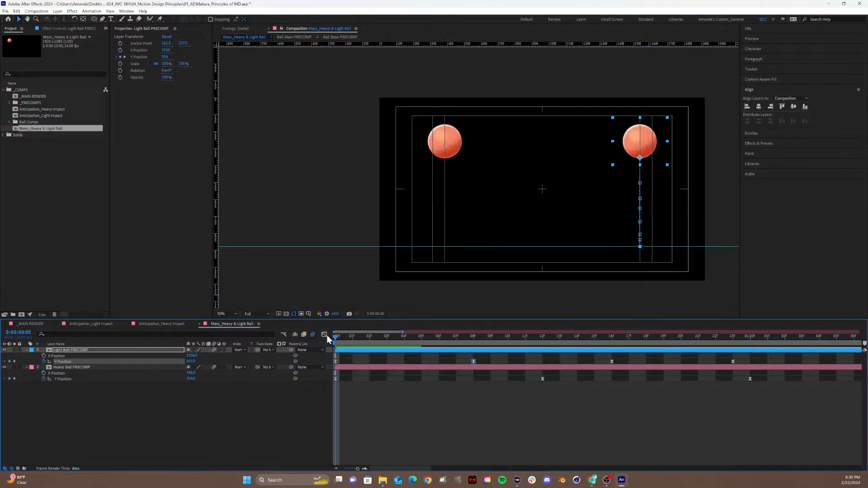
{"action": "left_click", "coordinate": [324, 334]}
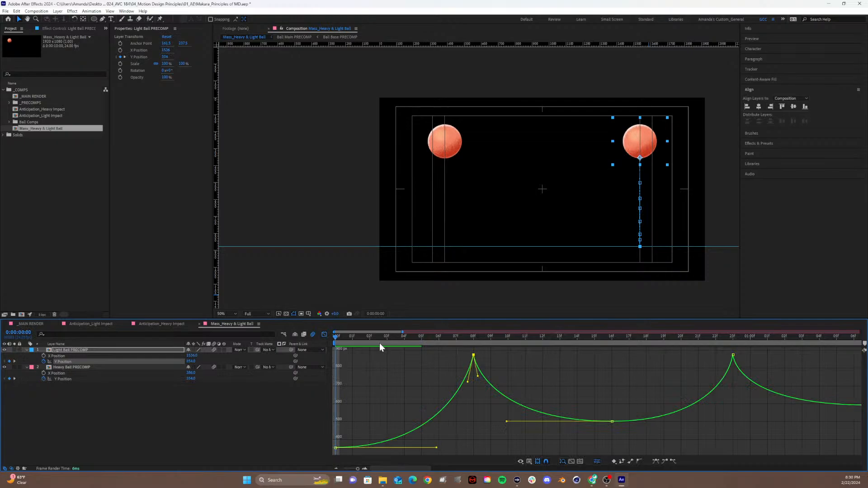
{"action": "left_click", "coordinate": [324, 335]}
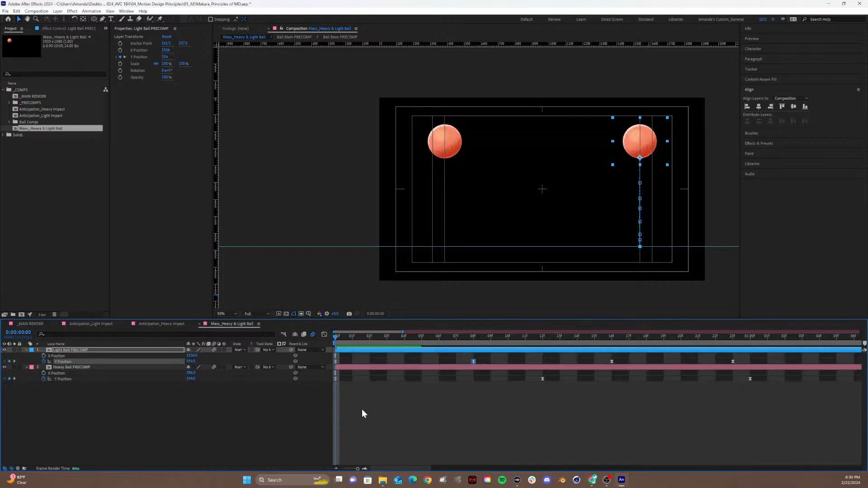
{"action": "left_click", "coordinate": [344, 468]}
{"action": "key", "text": "space"}
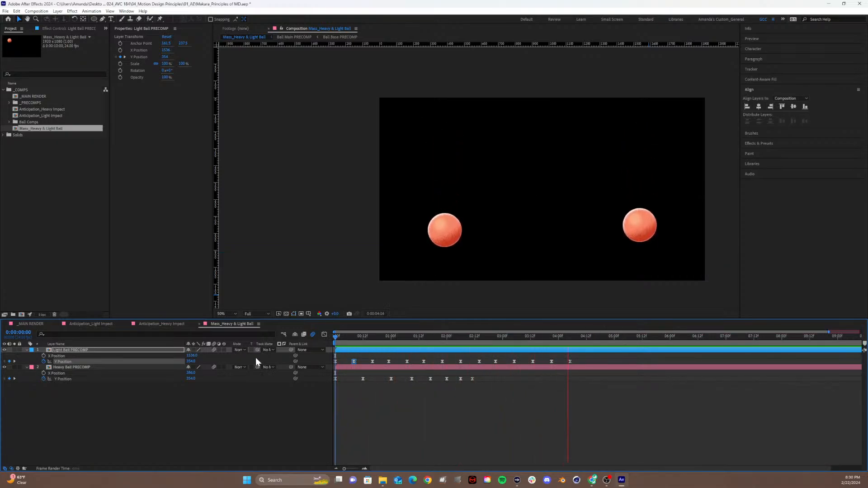
{"action": "key", "text": "space"}
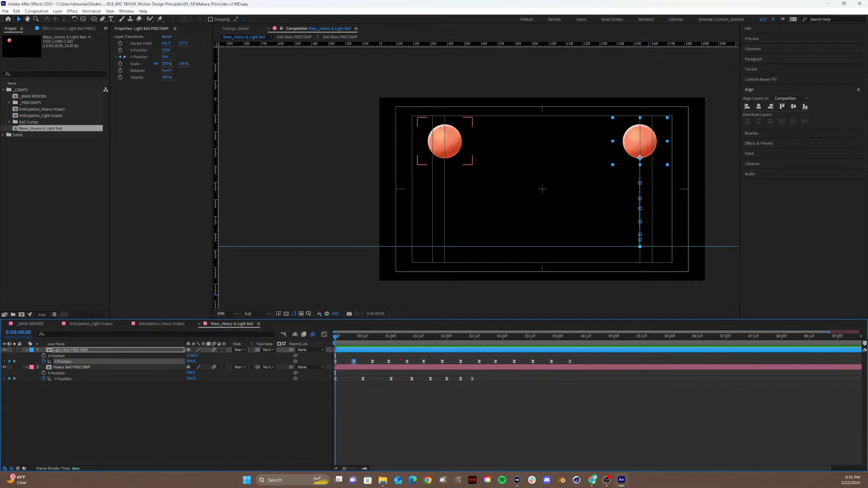
{"action": "left_click", "coordinate": [354, 361]}
{"action": "mouse_move", "coordinate": [553, 354]}
{"action": "left_mouse_down"}
{"action": "mouse_move", "coordinate": [399, 352]}
{"action": "mouse_move", "coordinate": [335, 367]}
{"action": "mouse_move", "coordinate": [578, 369]}
{"action": "mouse_move", "coordinate": [513, 359]}
{"action": "left_mouse_up"}
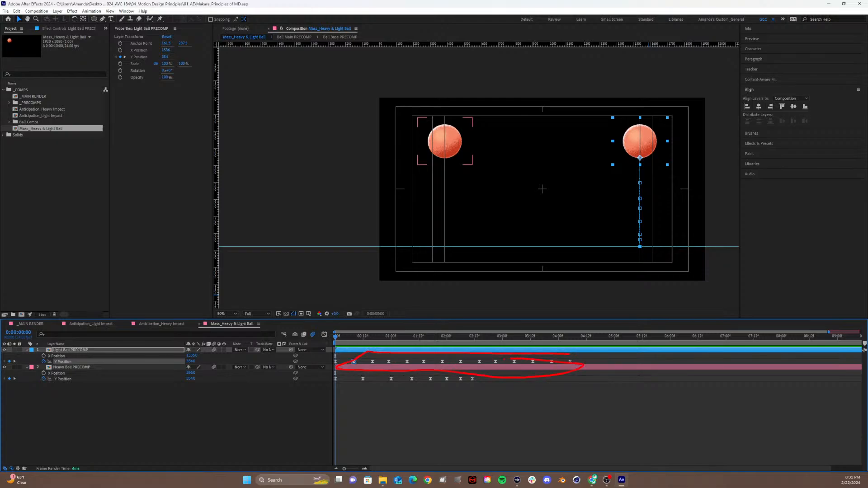
{"action": "mouse_move", "coordinate": [463, 374]}
{"action": "left_mouse_down"}
{"action": "mouse_move", "coordinate": [371, 373]}
{"action": "mouse_move", "coordinate": [300, 398]}
{"action": "mouse_move", "coordinate": [479, 388]}
{"action": "mouse_move", "coordinate": [425, 372]}
{"action": "left_mouse_up"}
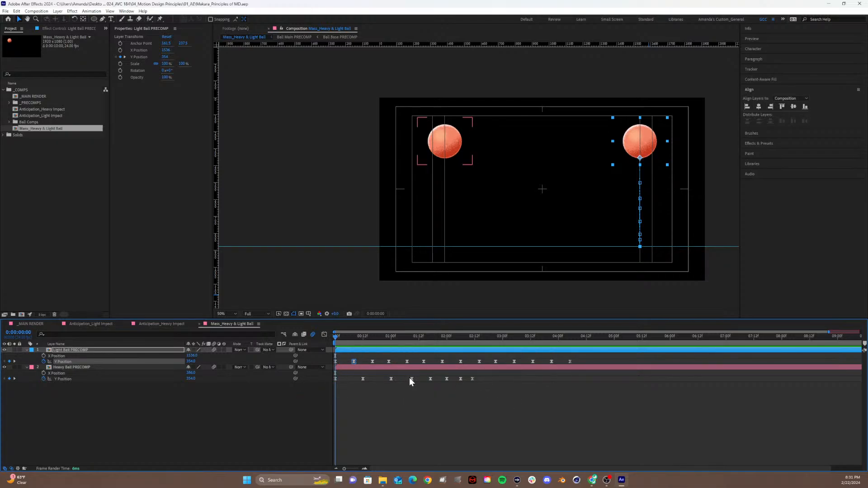
Shift the light ball's Y Position keyframes after the start to match the heavy ball's at 0:12, 1:00, 1:09, 1:17 and 2:00.
{"action": "left_click", "coordinate": [348, 361]}
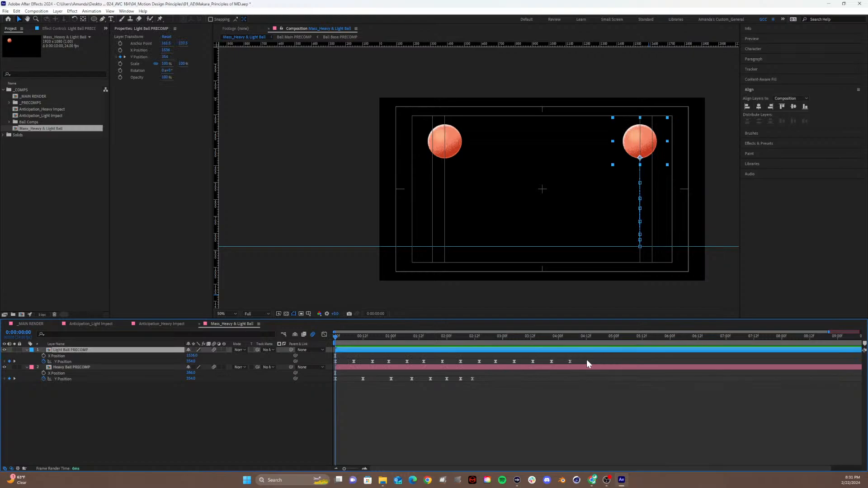
{"action": "left_click_drag", "start_coordinate": [587, 359], "coordinate": [362, 361]}
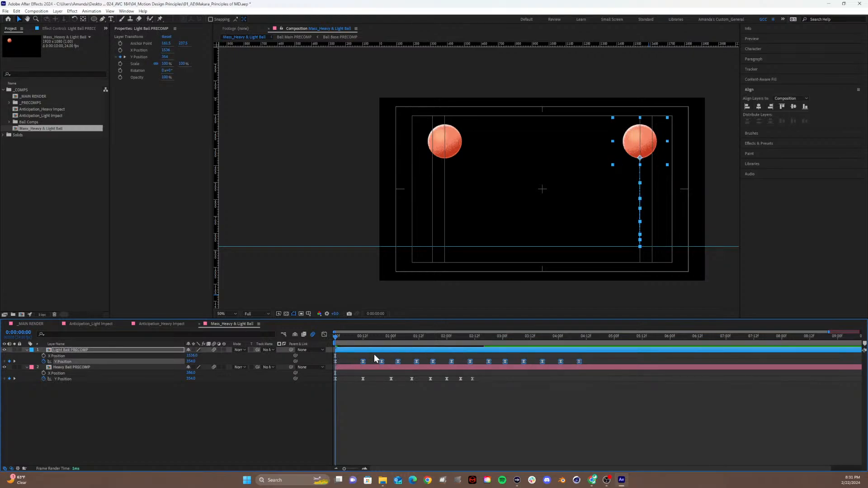
{"action": "mouse_move", "coordinate": [604, 371]}
{"action": "left_mouse_down"}
{"action": "mouse_move", "coordinate": [375, 356]}
{"action": "mouse_move", "coordinate": [465, 373]}
{"action": "mouse_move", "coordinate": [404, 379]}
{"action": "mouse_move", "coordinate": [411, 359]}
{"action": "mouse_move", "coordinate": [596, 365]}
{"action": "left_mouse_up"}
{"action": "key", "text": "ctrl+z"}
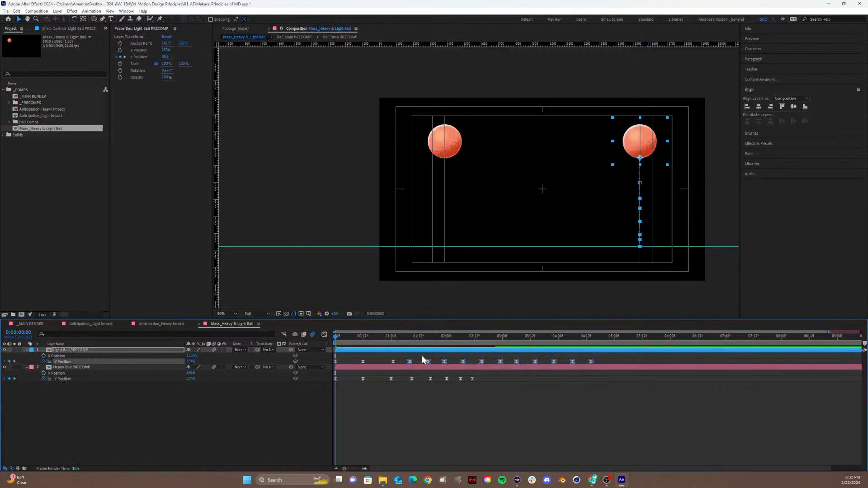
{"action": "left_click_drag", "start_coordinate": [410, 361], "coordinate": [391, 361]}
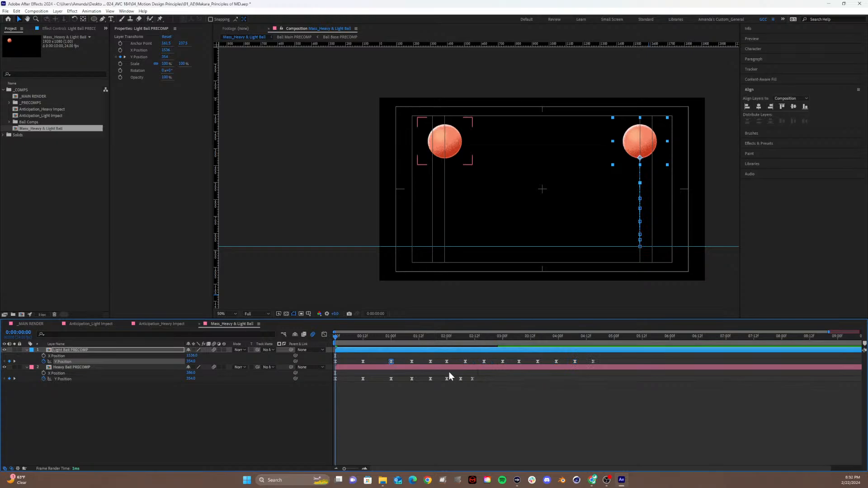
Spread the light ball's next Y Position keyframes about nine frames apart, at 1:18, 2:03, 2:12 and 2:21, keeping the remaining ones behind them.
{"action": "left_click", "coordinate": [465, 360]}
{"action": "left_click_drag", "start_coordinate": [467, 363], "coordinate": [617, 364]}
{"action": "left_click_drag", "start_coordinate": [484, 361], "coordinate": [432, 362]}
{"action": "left_click_drag", "start_coordinate": [490, 357], "coordinate": [608, 365]}
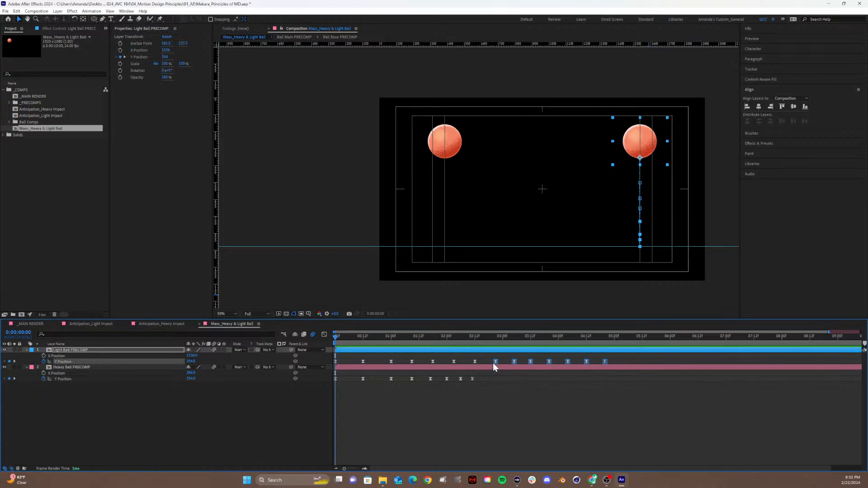
{"action": "mouse_move", "coordinate": [494, 362]}
{"action": "left_mouse_down"}
{"action": "mouse_move", "coordinate": [470, 361]}
{"action": "mouse_move", "coordinate": [479, 360]}
{"action": "left_mouse_up"}
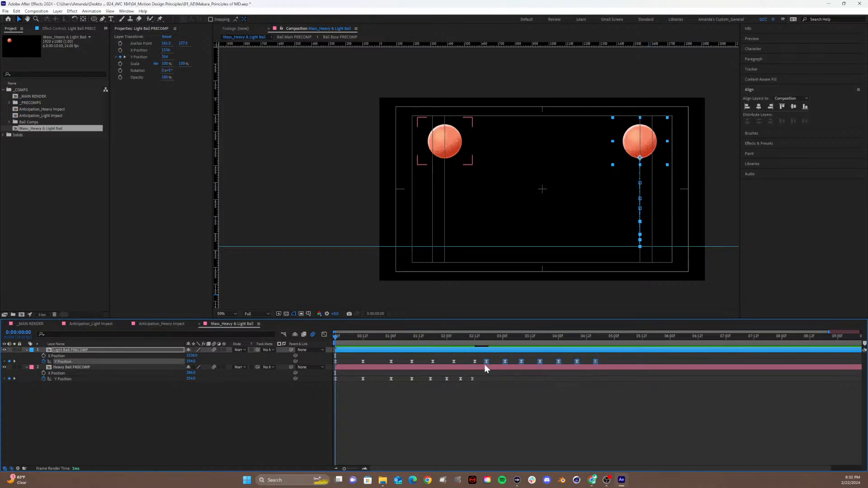
{"action": "left_click_drag", "start_coordinate": [486, 362], "coordinate": [575, 365]}
{"action": "left_click", "coordinate": [516, 358]}
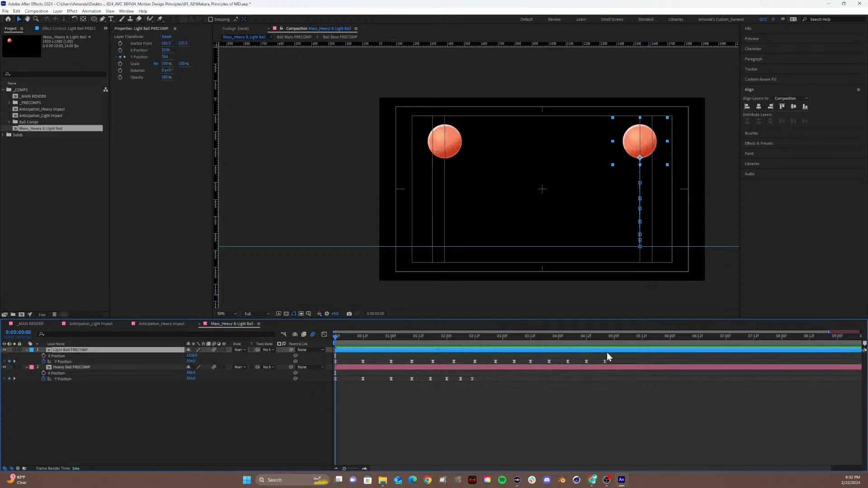
Tighten the light ball's final bounce by moving its last two Y Position keyframes to about 4:10 and 4:15.
{"action": "left_click_drag", "start_coordinate": [514, 358], "coordinate": [626, 366]}
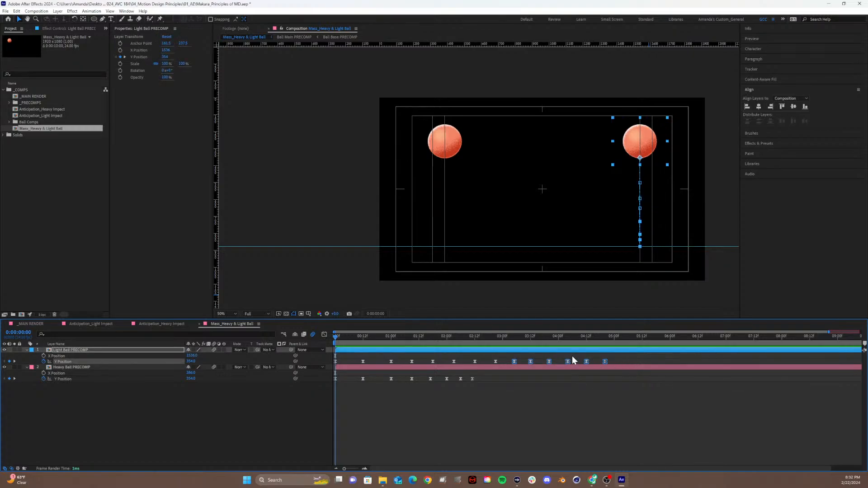
{"action": "mouse_move", "coordinate": [571, 357]}
{"action": "left_mouse_down"}
{"action": "mouse_move", "coordinate": [610, 365]}
{"action": "mouse_move", "coordinate": [582, 361]}
{"action": "left_mouse_up"}
{"action": "left_click", "coordinate": [599, 361]}
{"action": "left_click", "coordinate": [596, 362]}
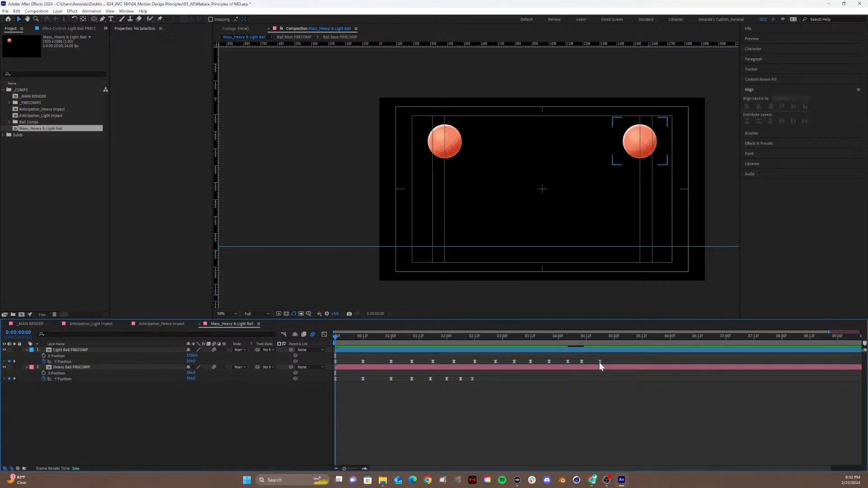
{"action": "left_click_drag", "start_coordinate": [599, 362], "coordinate": [592, 362]}
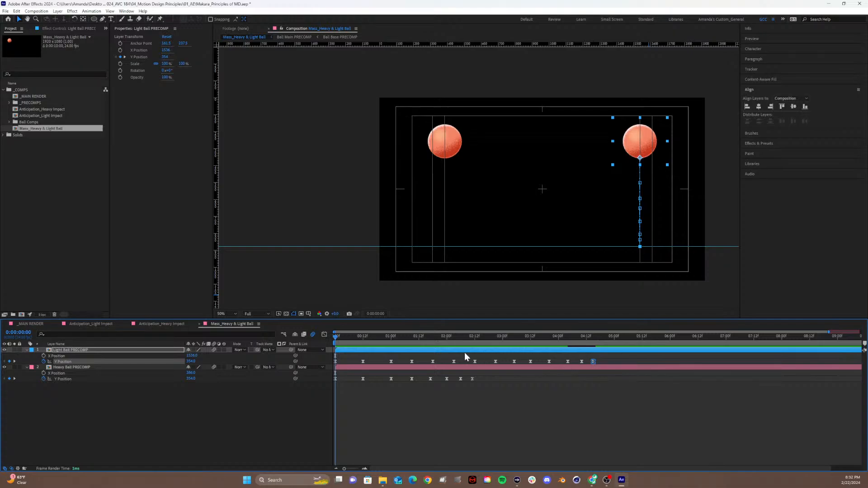
Preview the retimed bounces of both balls, and switch to the _MAIN RENDER composition.
{"action": "key", "text": "space"}
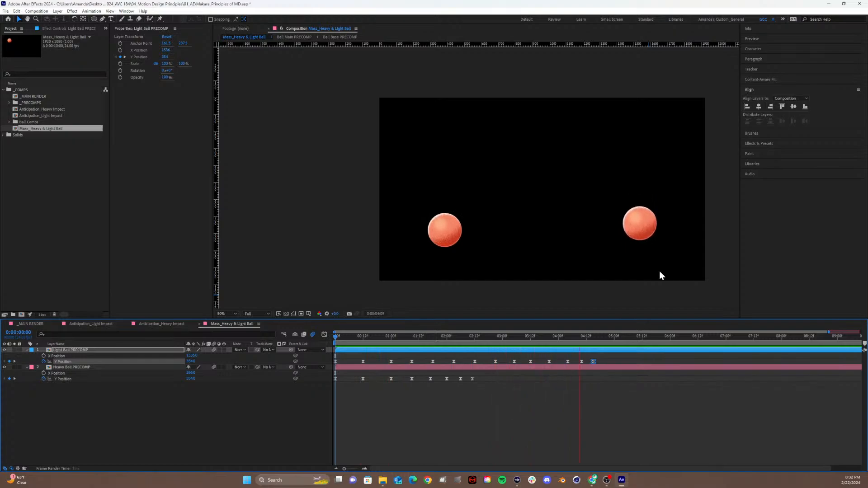
{"action": "key", "text": "space"}
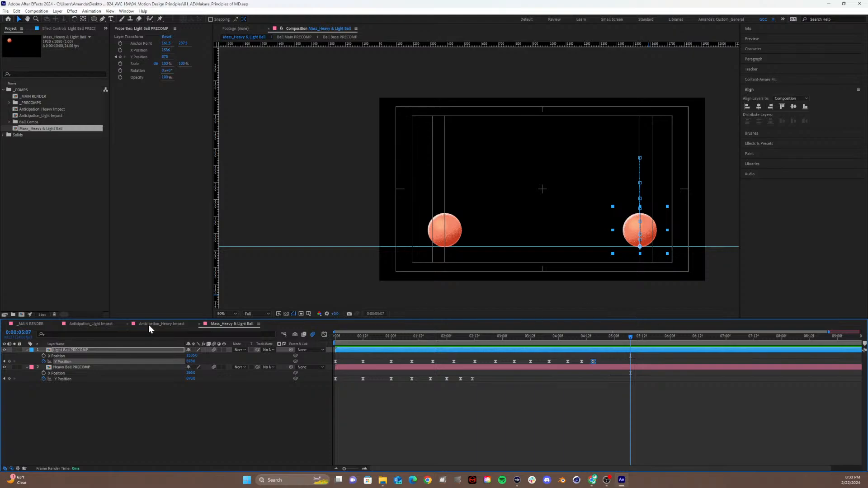
{"action": "left_click", "coordinate": [33, 324]}
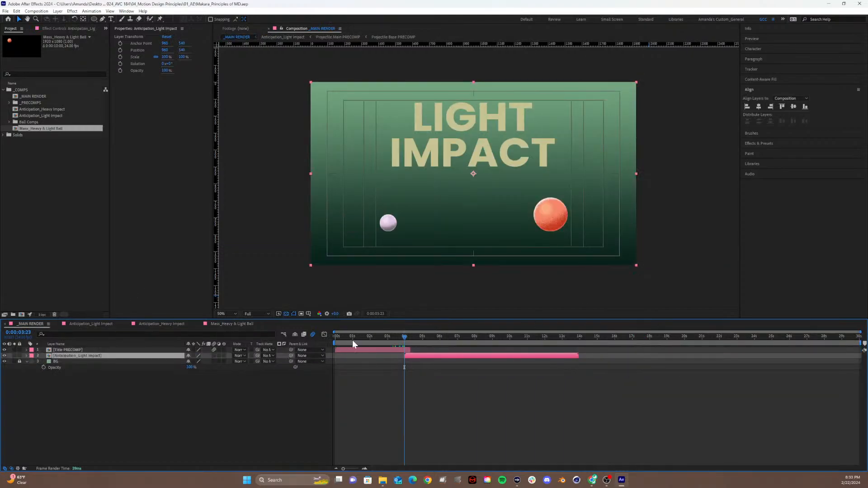
Scrub through the _MAIN RENDER timeline to about 7:20, and switch to the assignment page in Chrome.
{"action": "left_click_drag", "start_coordinate": [361, 337], "coordinate": [472, 333]}
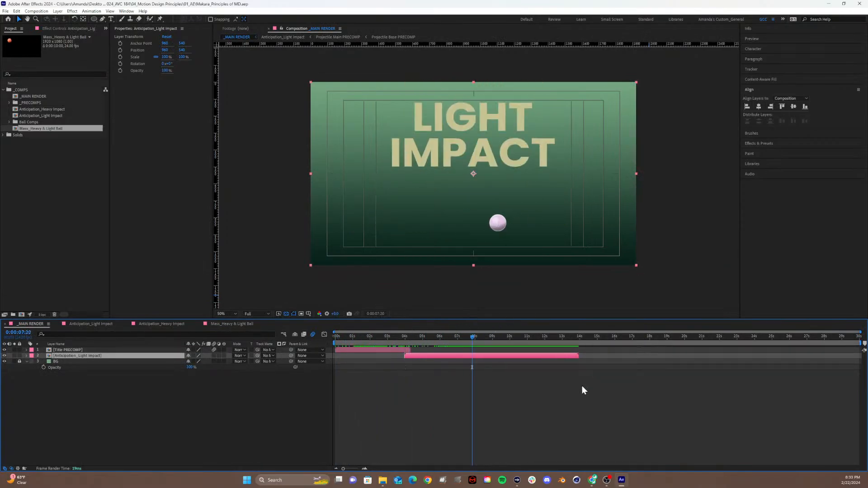
{"action": "left_click", "coordinate": [829, 4]}
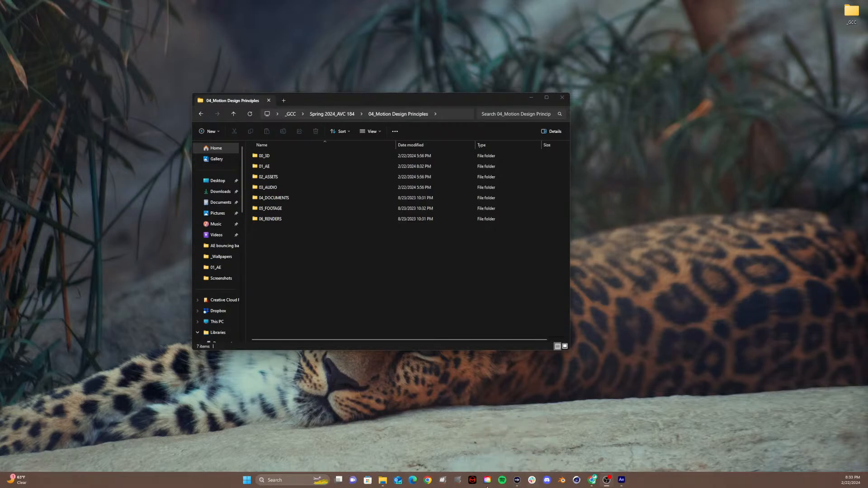
{"action": "left_click", "coordinate": [647, 448]}
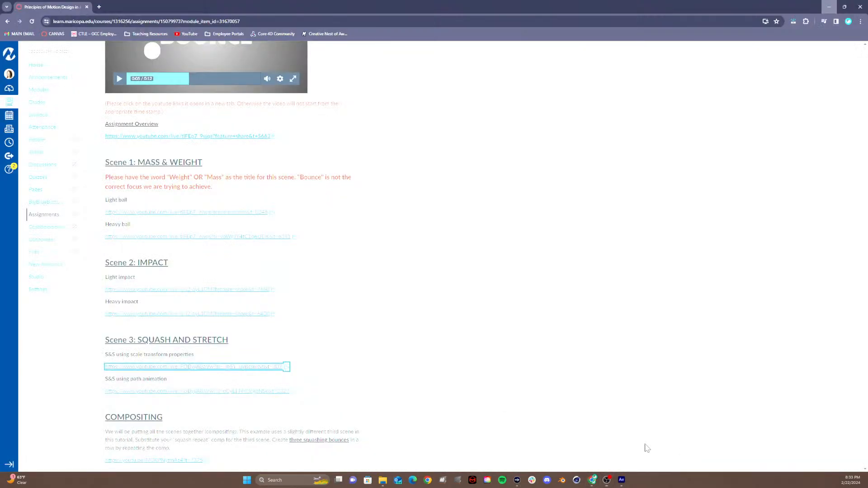
Review the assignment's three-scene outline and highlight the "Scene 1: MASS & WEIGHT" heading.
{"action": "scroll", "coordinate": [236, 200], "scroll_direction": "up", "scroll_amount": 5}
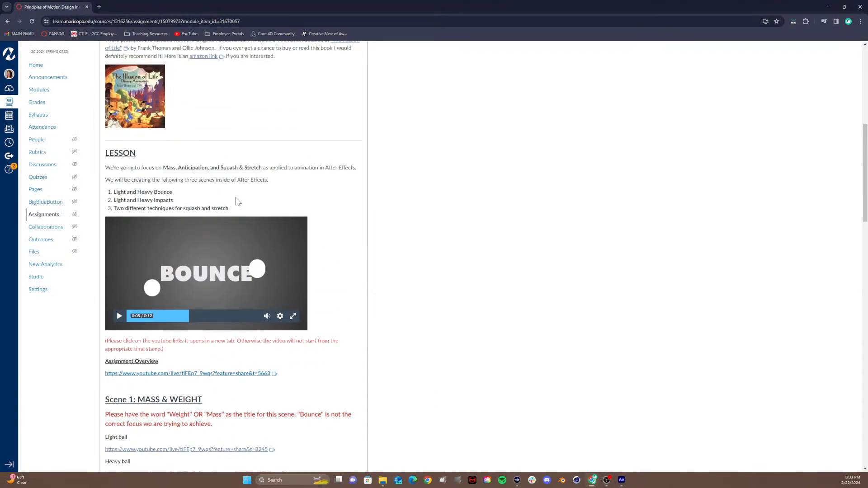
{"action": "scroll", "coordinate": [237, 201], "scroll_direction": "down", "scroll_amount": 3}
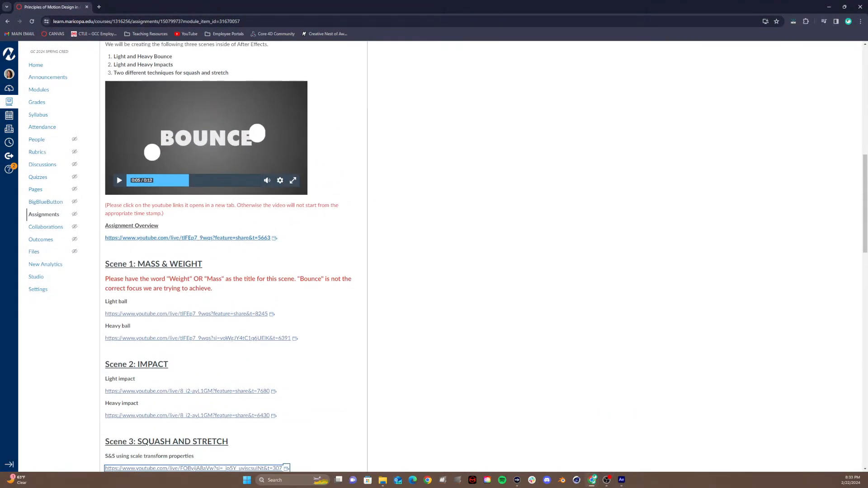
{"action": "left_click_drag", "start_coordinate": [116, 263], "coordinate": [186, 263]}
{"action": "left_click", "coordinate": [113, 264]}
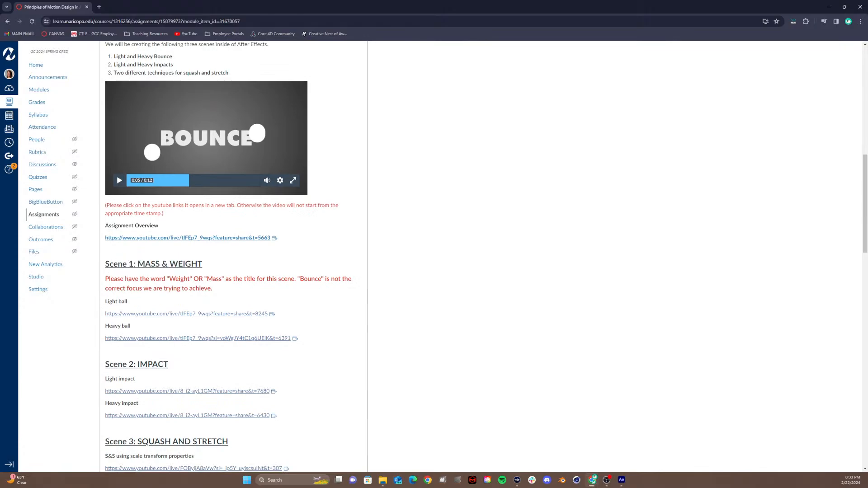
{"action": "left_click_drag", "start_coordinate": [103, 266], "coordinate": [223, 261]}
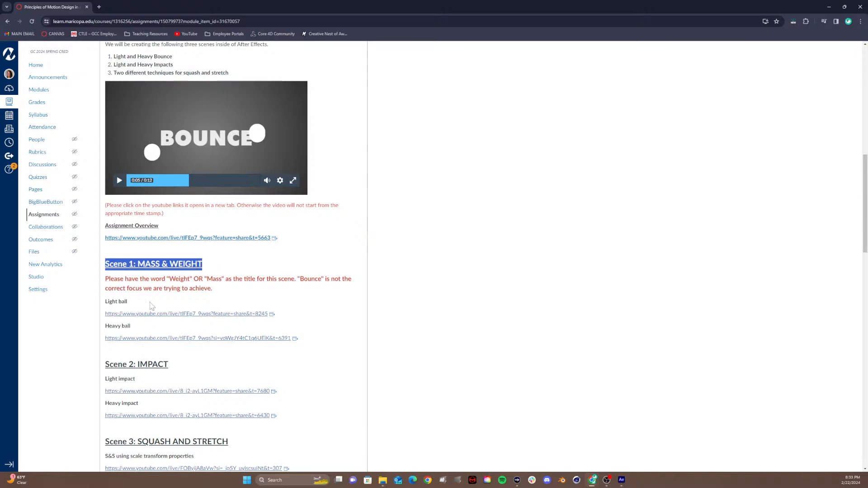
{"action": "left_click", "coordinate": [215, 283]}
{"action": "scroll", "coordinate": [188, 283], "scroll_direction": "down", "scroll_amount": 8}
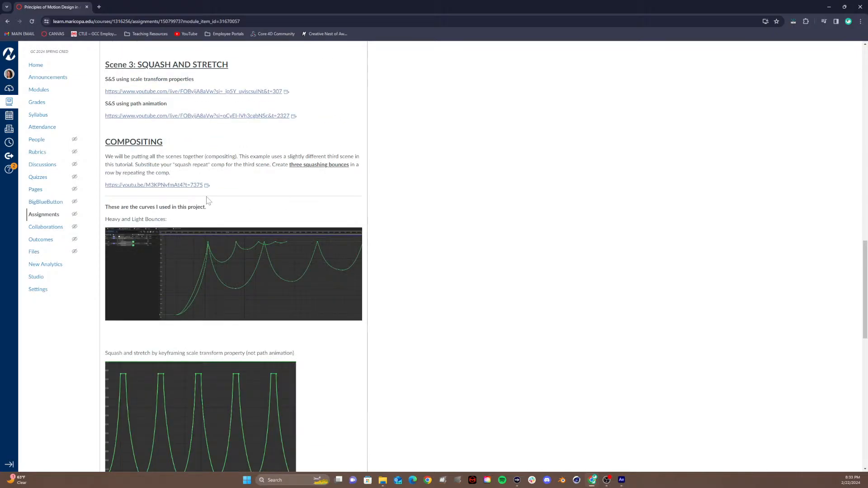
{"action": "scroll", "coordinate": [207, 201], "scroll_direction": "up", "scroll_amount": 5}
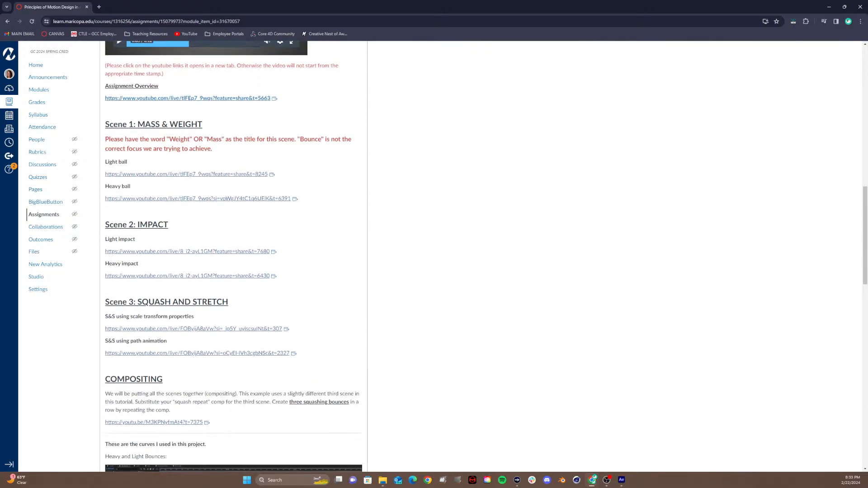
{"action": "left_click_drag", "start_coordinate": [110, 125], "coordinate": [223, 122]}
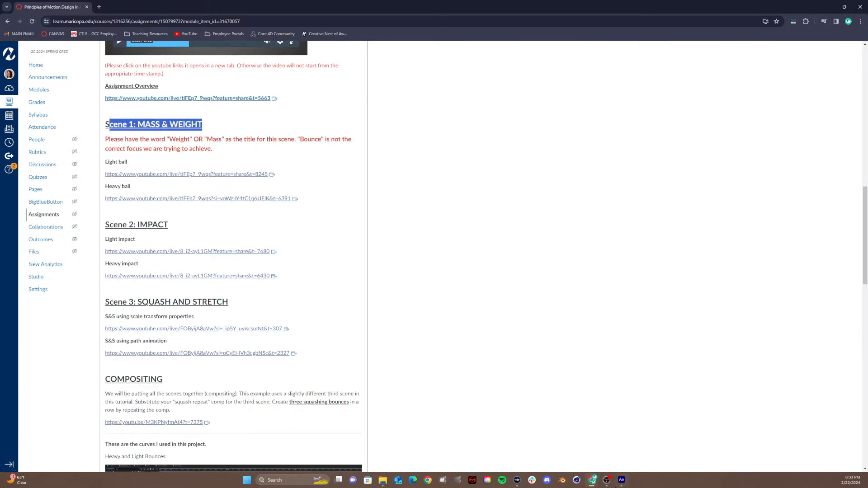
Switch to After Effects and scrub through both balls' bounces in the Mass_Heavy & Light Ball composition to about 4:01.
{"action": "left_click", "coordinate": [621, 480]}
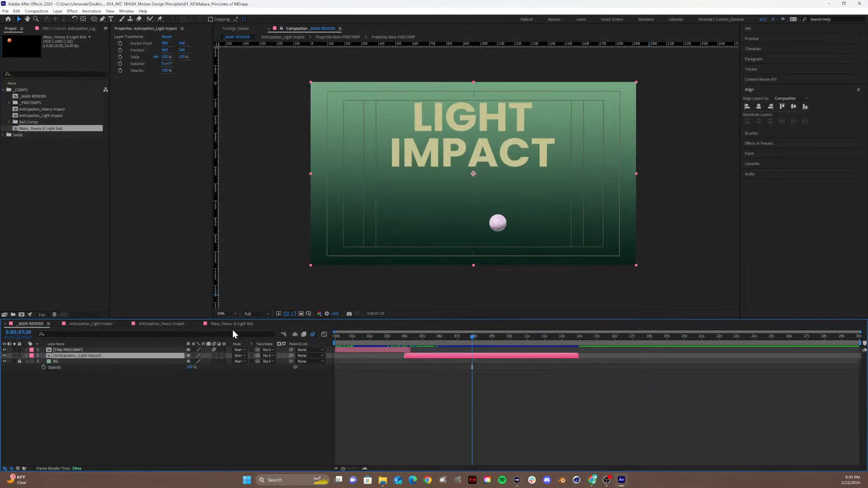
{"action": "left_click", "coordinate": [228, 324]}
{"action": "left_click_drag", "start_coordinate": [397, 342], "coordinate": [561, 336]}
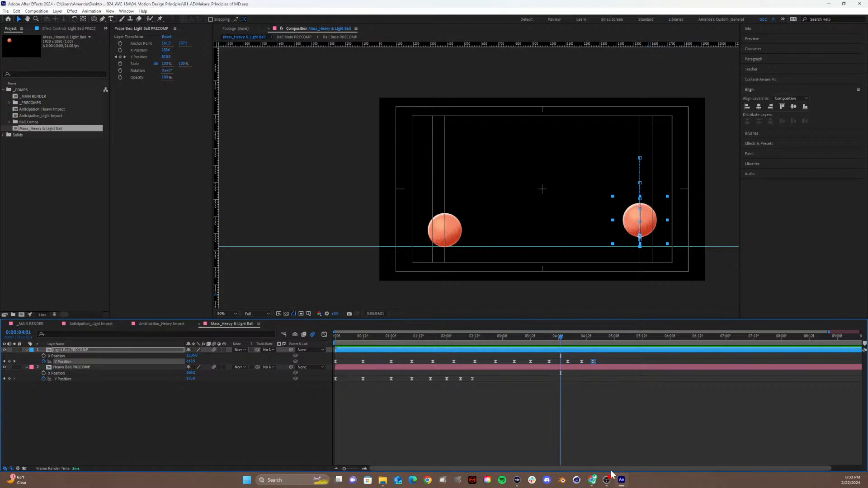
Switch to the assignment page in Chrome and review the light and heavy impact items under "Scene 2: IMPACT".
{"action": "mouse_move", "coordinate": [592, 479]}
{"action": "left_click", "coordinate": [619, 454]}
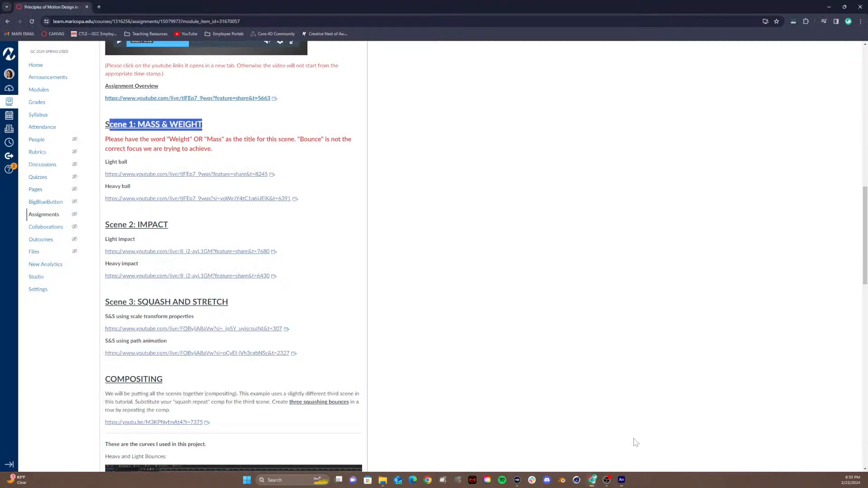
{"action": "left_click_drag", "start_coordinate": [170, 225], "coordinate": [97, 267]}
{"action": "left_click", "coordinate": [147, 268]}
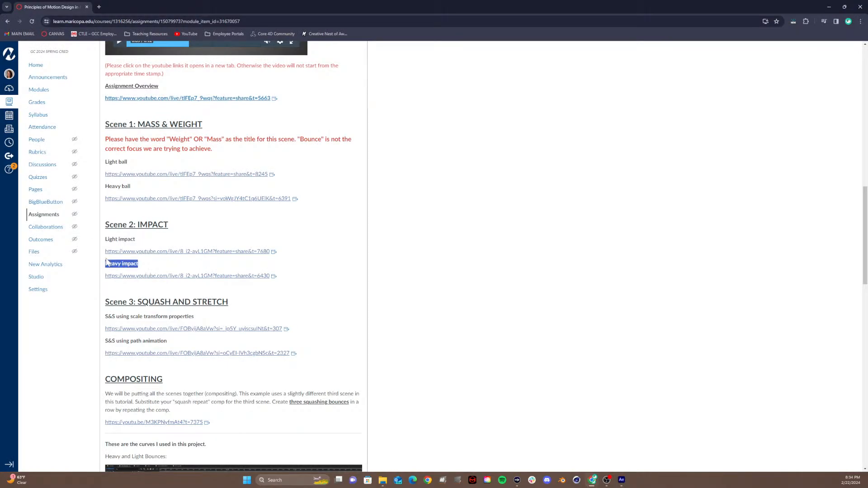
Play the lesson's example video from its beginning.
{"action": "scroll", "coordinate": [153, 194], "scroll_direction": "up", "scroll_amount": 5}
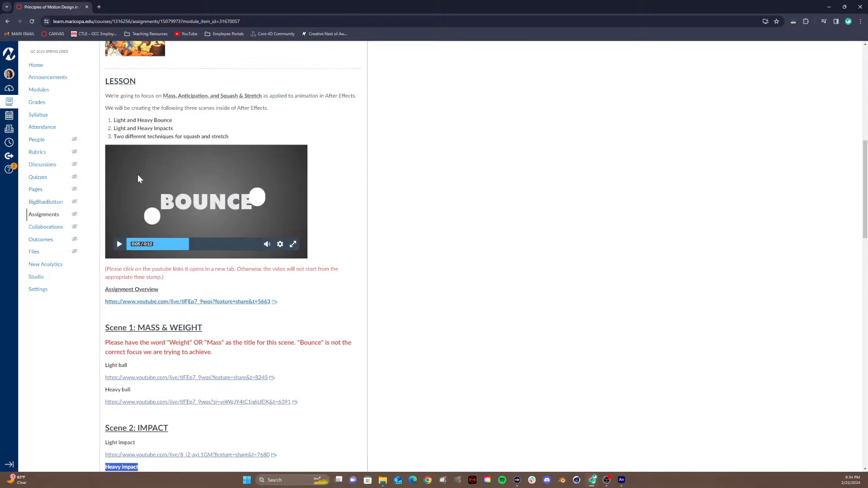
{"action": "left_click", "coordinate": [132, 248]}
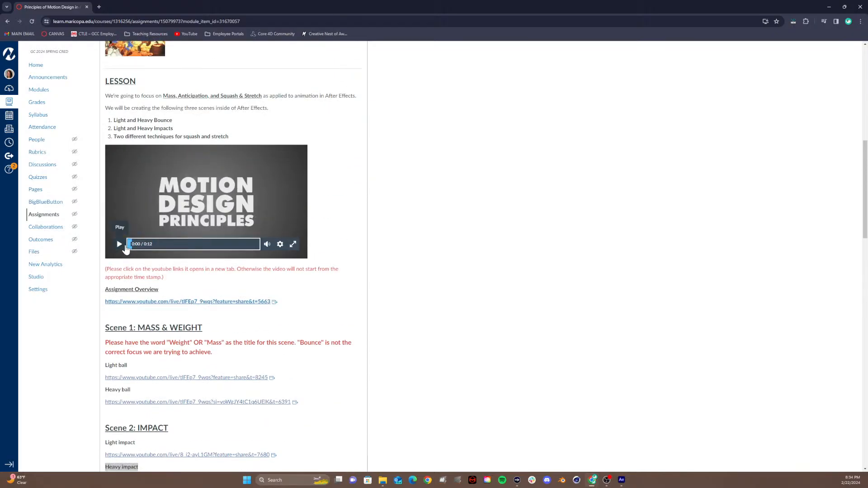
{"action": "left_click", "coordinate": [119, 245]}
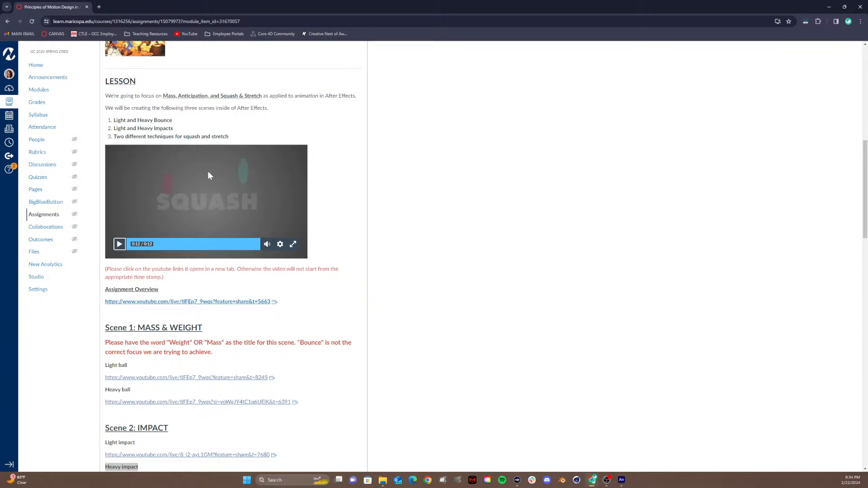
Review "Scene 3: SQUASH AND STRETCH", highlighting the scale transform properties technique and the path animation technique.
{"action": "scroll", "coordinate": [195, 180], "scroll_direction": "down", "scroll_amount": 4}
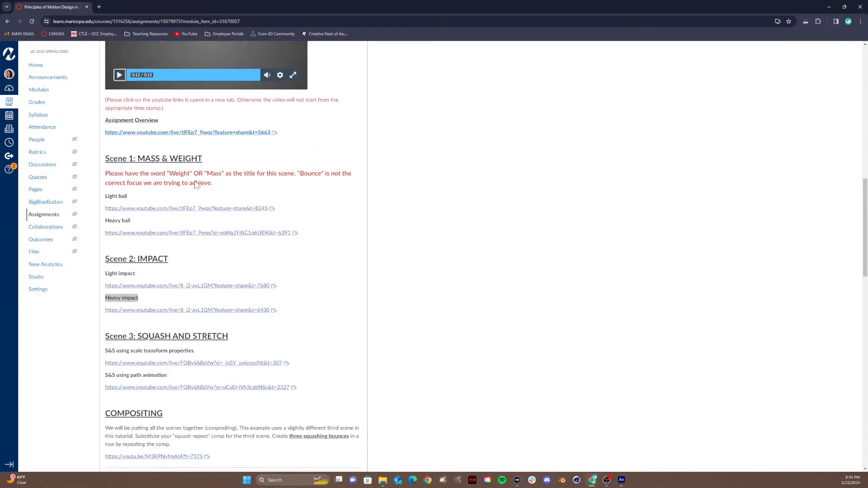
{"action": "scroll", "coordinate": [175, 202], "scroll_direction": "down", "scroll_amount": 4}
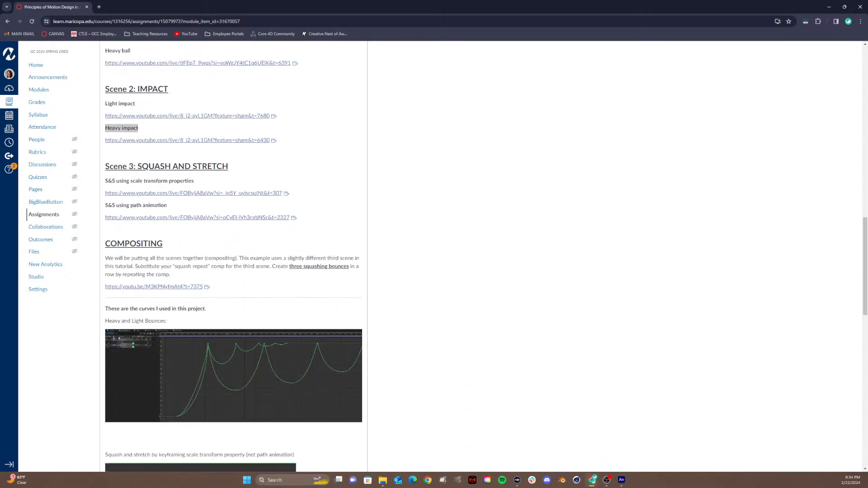
{"action": "scroll", "coordinate": [189, 208], "scroll_direction": "down", "scroll_amount": 1}
{"action": "scroll", "coordinate": [187, 208], "scroll_direction": "down", "scroll_amount": 1}
{"action": "scroll", "coordinate": [127, 120], "scroll_direction": "up", "scroll_amount": 1}
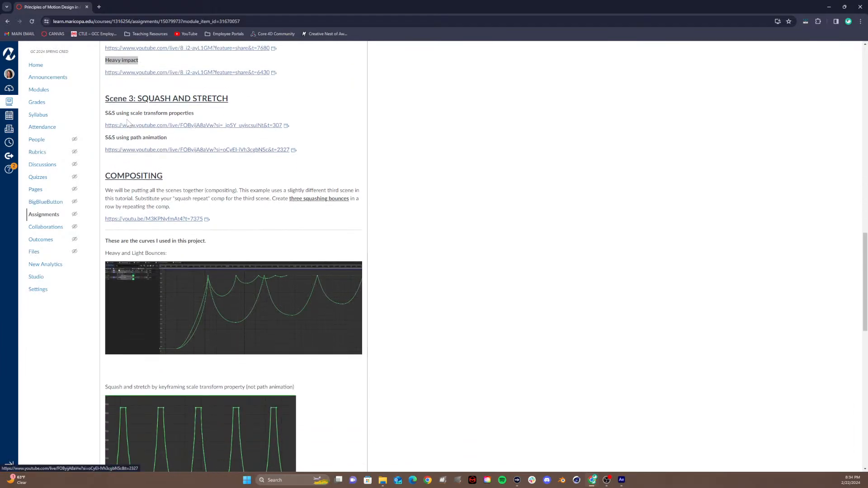
{"action": "left_click_drag", "start_coordinate": [108, 113], "coordinate": [194, 114]}
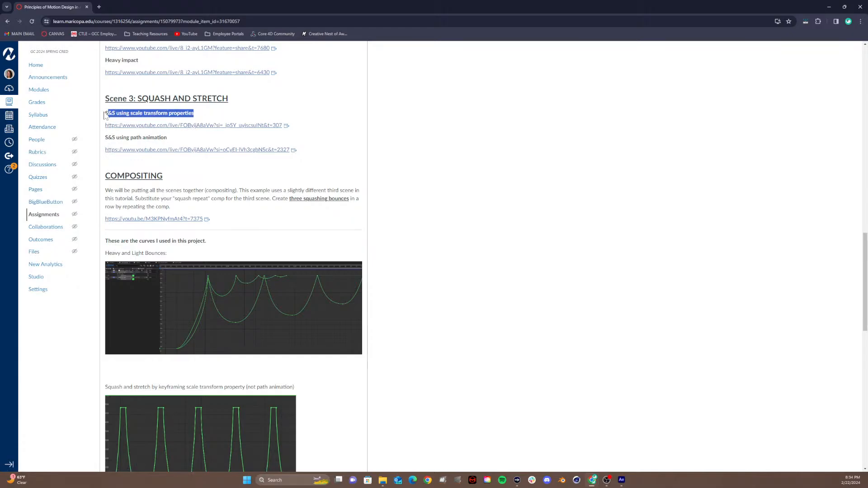
{"action": "left_click_drag", "start_coordinate": [104, 113], "coordinate": [197, 116]}
{"action": "left_click_drag", "start_coordinate": [105, 137], "coordinate": [195, 143]}
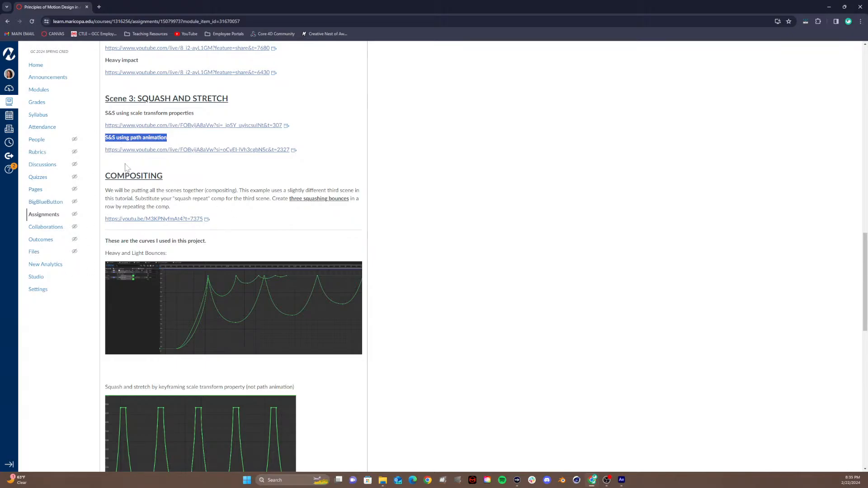
Examine the assignment's reference curve images and highlight the "Heavy and Light Bounces" caption.
{"action": "scroll", "coordinate": [263, 234], "scroll_direction": "down", "scroll_amount": 2}
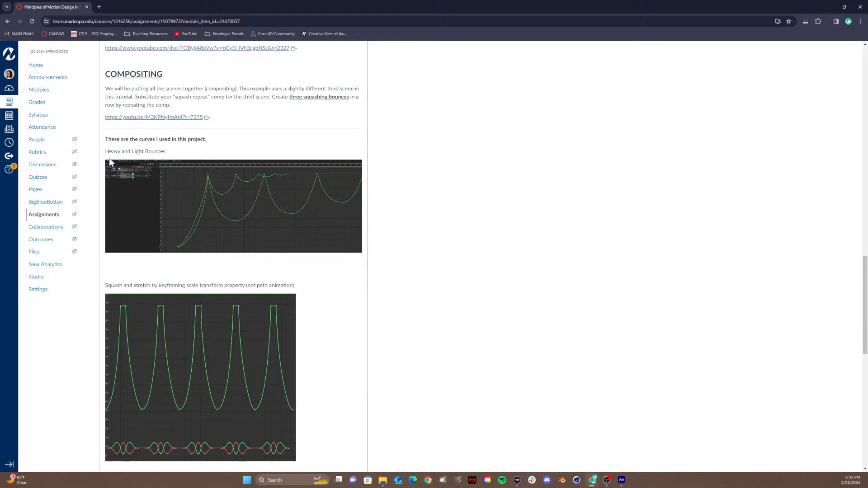
{"action": "scroll", "coordinate": [233, 253], "scroll_direction": "down", "scroll_amount": 3}
{"action": "scroll", "coordinate": [233, 253], "scroll_direction": "up", "scroll_amount": 3}
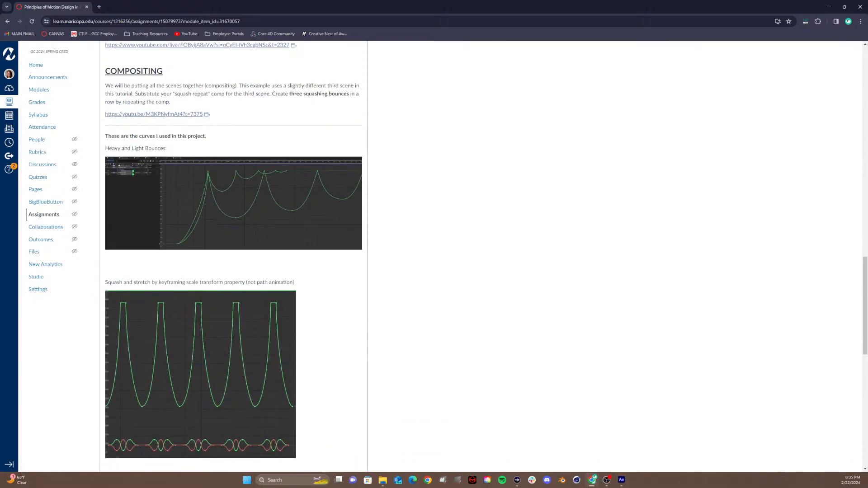
{"action": "scroll", "coordinate": [234, 253], "scroll_direction": "down", "scroll_amount": 1}
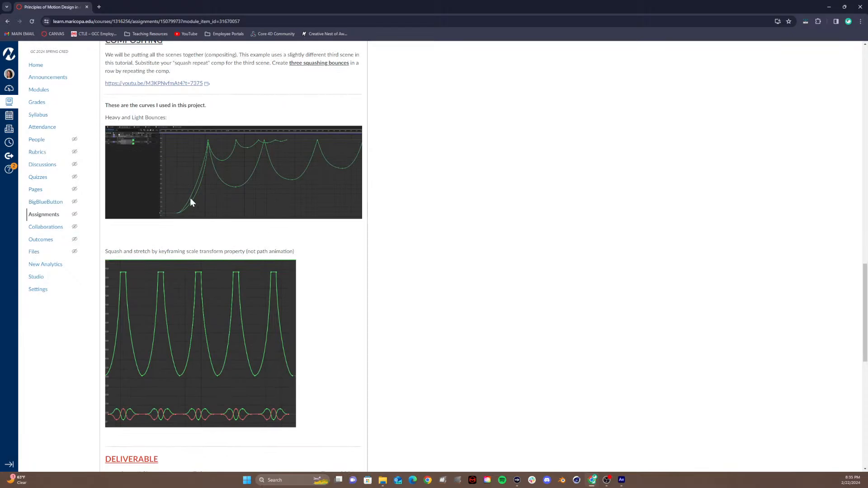
{"action": "scroll", "coordinate": [185, 218], "scroll_direction": "up", "scroll_amount": 20}
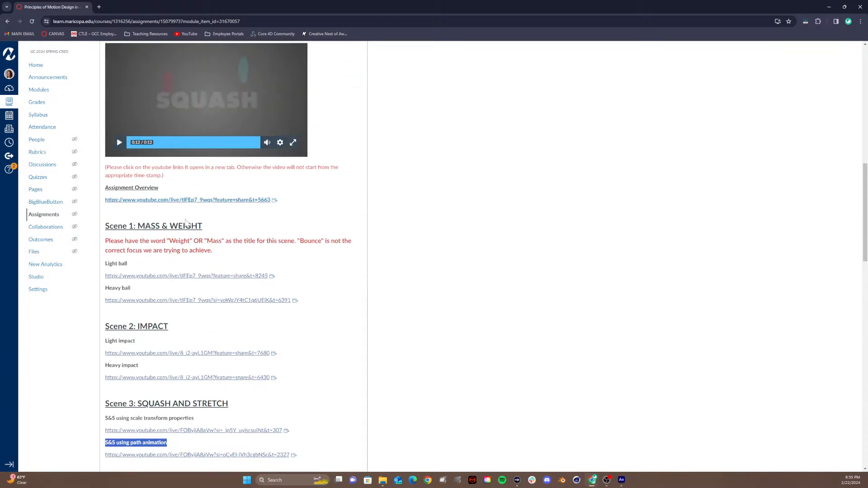
{"action": "scroll", "coordinate": [167, 284], "scroll_direction": "down", "scroll_amount": 15}
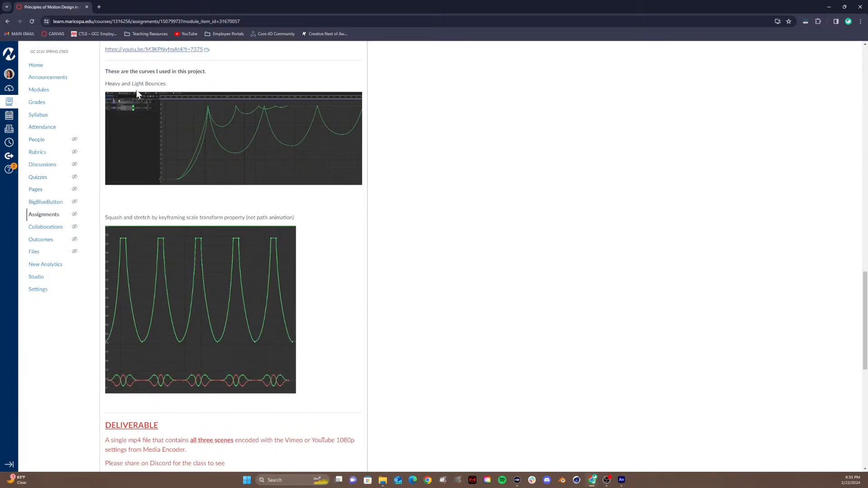
{"action": "left_click_drag", "start_coordinate": [103, 85], "coordinate": [183, 89]}
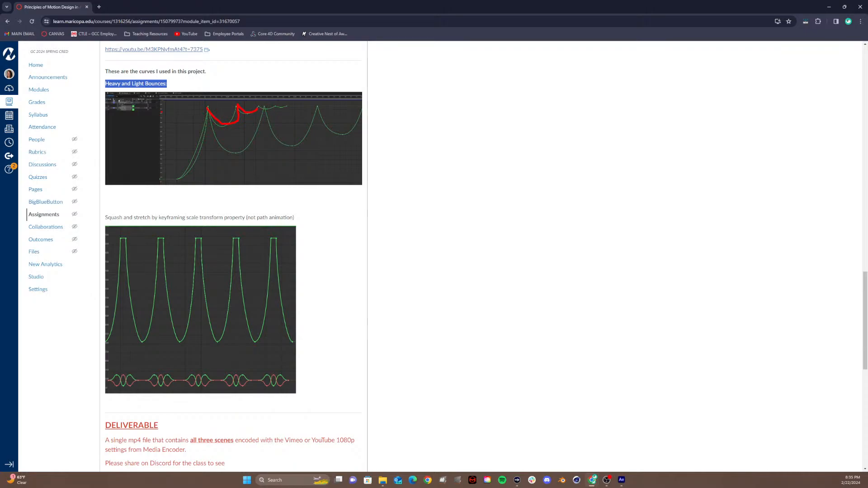
Annotate the bounce and squash-and-stretch reference curves with red lines, arrows and a circled caption, and clear the markings.
{"action": "left_click_drag", "start_coordinate": [161, 111], "coordinate": [237, 108]}
{"action": "mouse_move", "coordinate": [301, 107]}
{"action": "left_mouse_down"}
{"action": "mouse_move", "coordinate": [175, 107]}
{"action": "mouse_move", "coordinate": [191, 160]}
{"action": "left_mouse_up"}
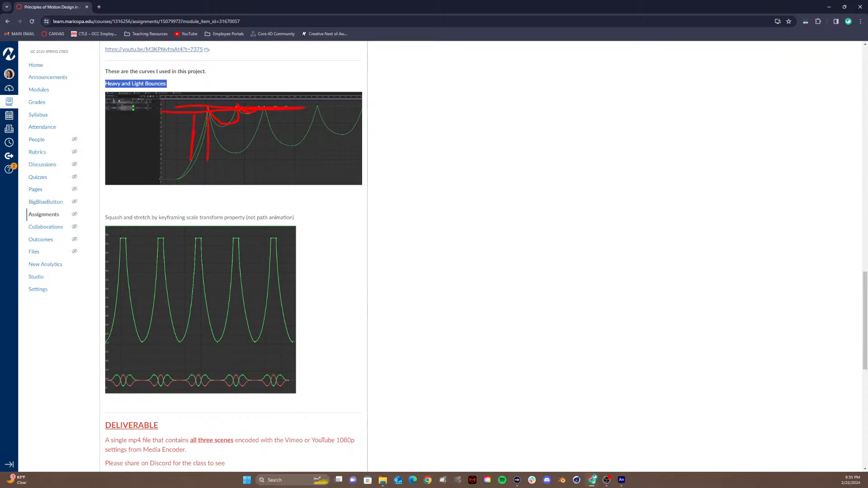
{"action": "key", "text": "ctrl+z"}
{"action": "left_click_drag", "start_coordinate": [244, 152], "coordinate": [283, 173]}
{"action": "left_click_drag", "start_coordinate": [289, 288], "coordinate": [383, 240]}
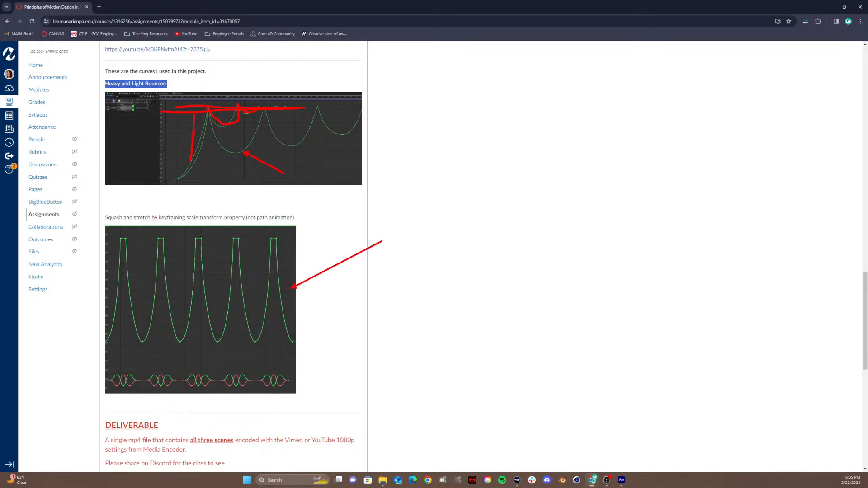
{"action": "mouse_move", "coordinate": [167, 211]}
{"action": "left_mouse_down"}
{"action": "mouse_move", "coordinate": [109, 209]}
{"action": "mouse_move", "coordinate": [220, 230]}
{"action": "mouse_move", "coordinate": [268, 202]}
{"action": "mouse_move", "coordinate": [184, 210]}
{"action": "left_mouse_up"}
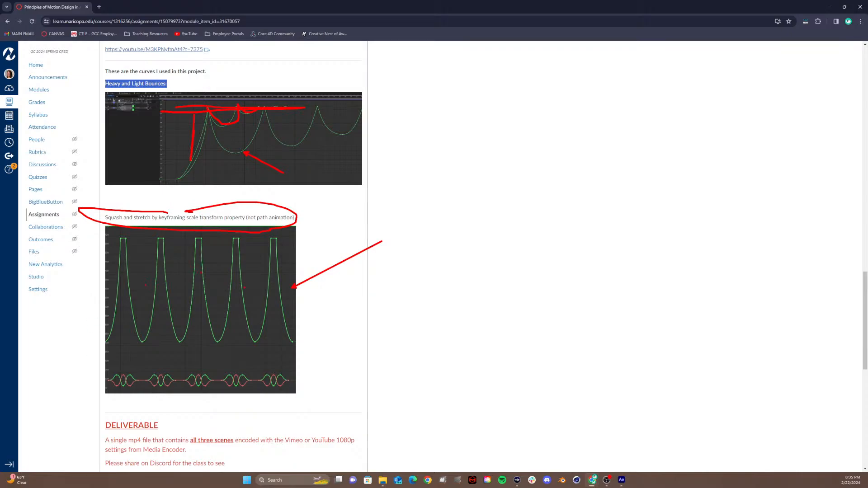
{"action": "key", "text": "ctrl+z"}
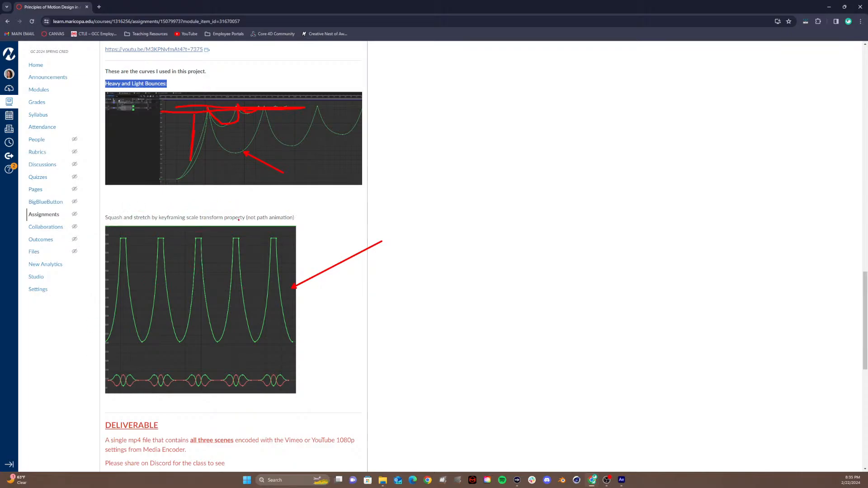
{"action": "mouse_move", "coordinate": [255, 213]}
{"action": "left_mouse_down"}
{"action": "mouse_move", "coordinate": [244, 220]}
{"action": "mouse_move", "coordinate": [260, 213]}
{"action": "left_mouse_up"}
{"action": "key", "text": "Escape"}
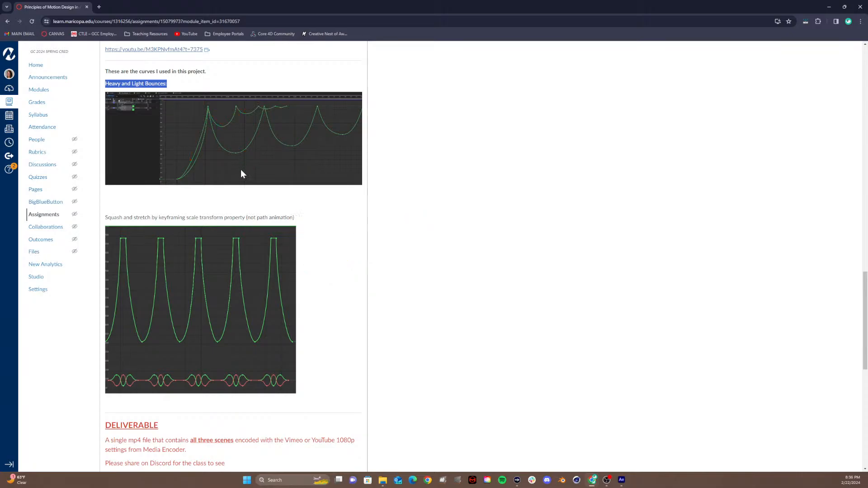
Review the assignment page from the scene lesson links and information section through to the due dates and grading rubric.
{"action": "scroll", "coordinate": [200, 232], "scroll_direction": "up", "scroll_amount": 6}
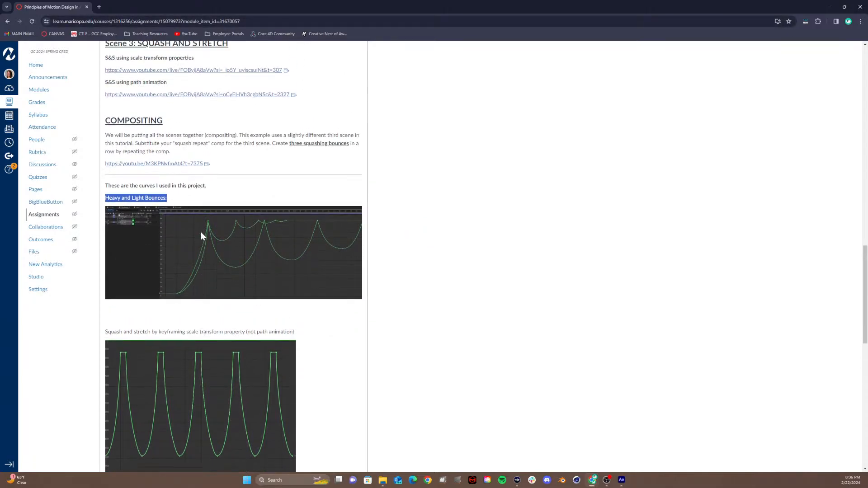
{"action": "scroll", "coordinate": [202, 235], "scroll_direction": "up", "scroll_amount": 1}
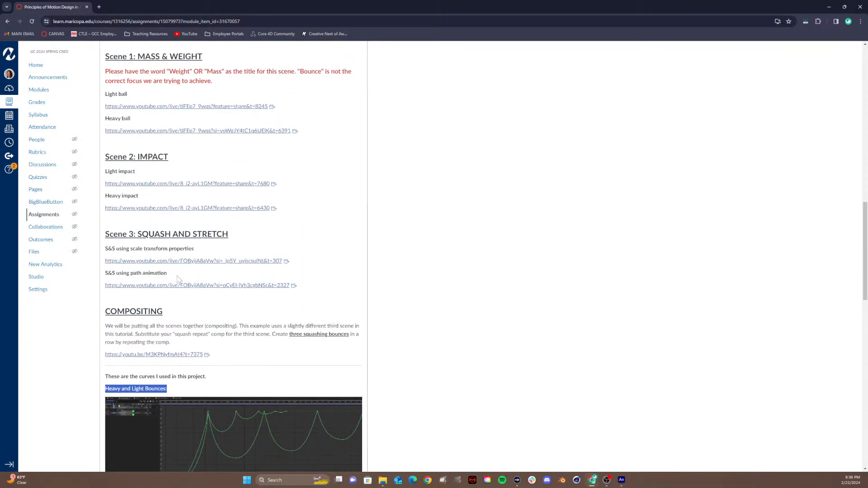
{"action": "left_click", "coordinate": [137, 290]}
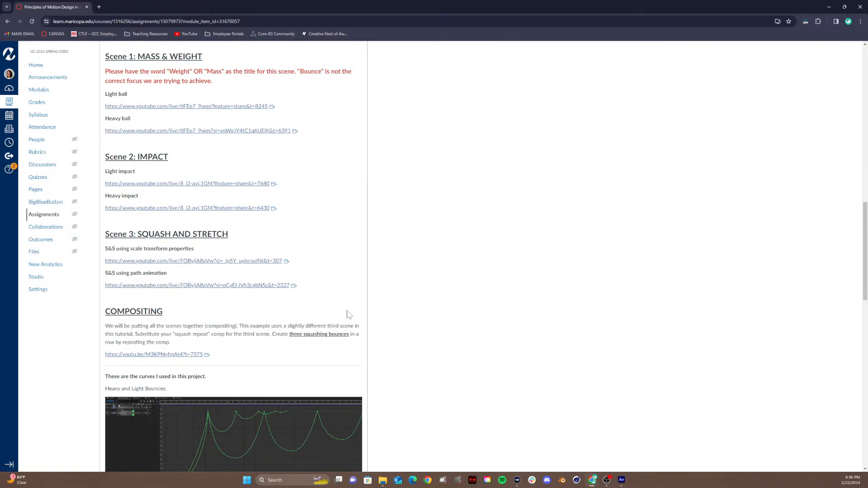
{"action": "scroll", "coordinate": [349, 312], "scroll_direction": "up", "scroll_amount": 6}
{"action": "scroll", "coordinate": [349, 314], "scroll_direction": "up", "scroll_amount": 5}
{"action": "scroll", "coordinate": [349, 314], "scroll_direction": "down", "scroll_amount": 5}
{"action": "scroll", "coordinate": [348, 313], "scroll_direction": "up", "scroll_amount": 8}
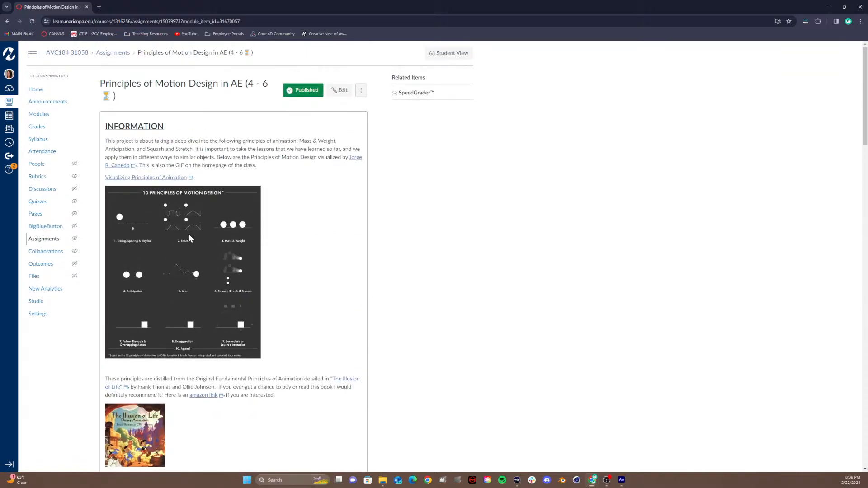
{"action": "scroll", "coordinate": [188, 235], "scroll_direction": "down", "scroll_amount": 7}
{"action": "scroll", "coordinate": [189, 236], "scroll_direction": "down", "scroll_amount": 20}
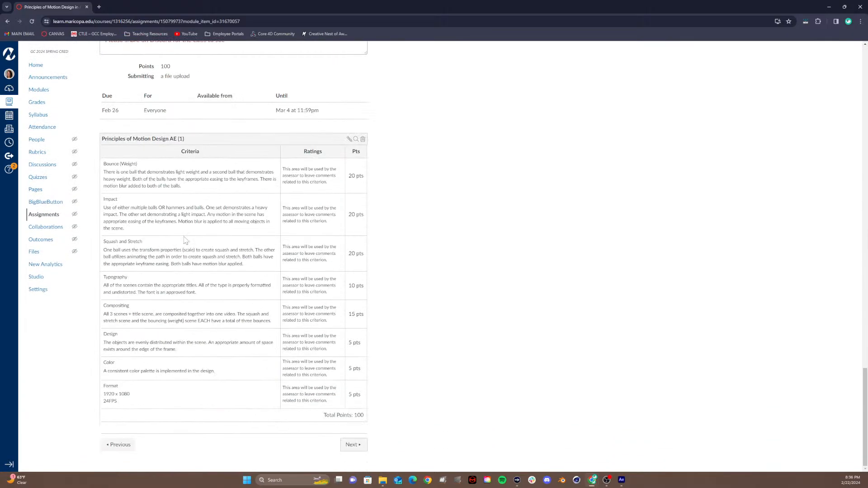
Highlight the assignment's Feb 26 due date and its "Mar 4 at 11:59pm" until date, and clear the selection.
{"action": "double_click", "coordinate": [115, 110]}
{"action": "left_click_drag", "start_coordinate": [276, 110], "coordinate": [330, 112]}
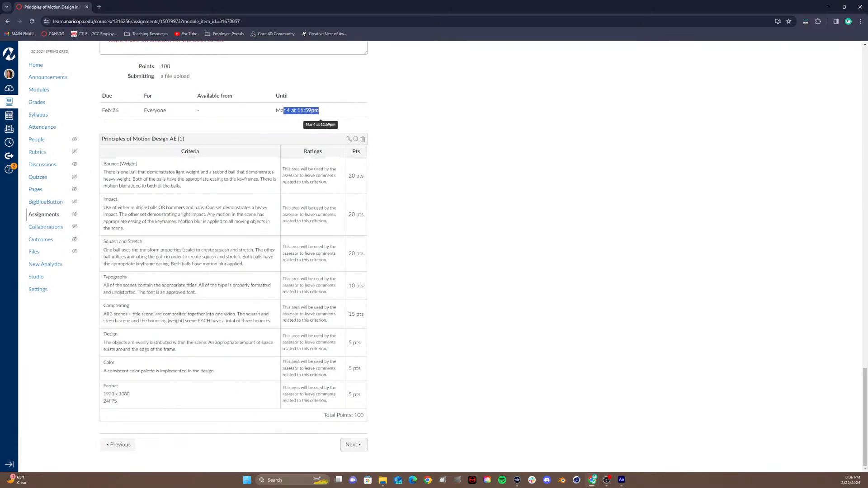
{"action": "left_click", "coordinate": [239, 124]}
{"action": "left_click_drag", "start_coordinate": [104, 110], "coordinate": [371, 113]}
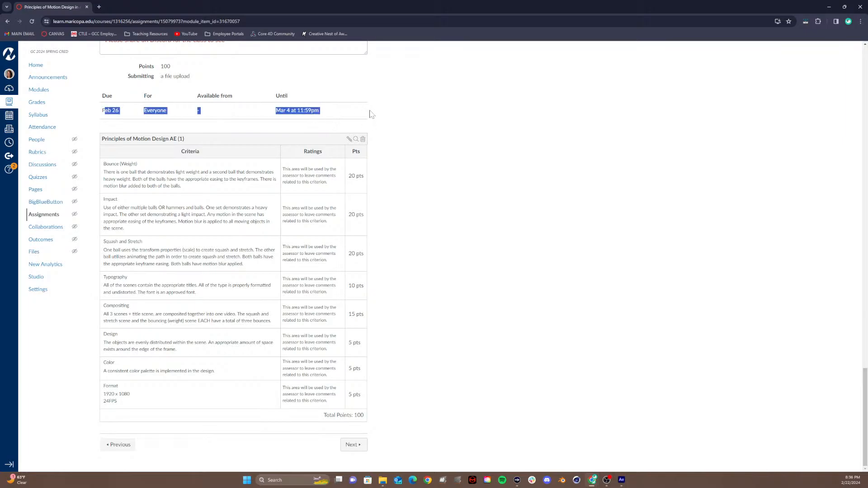
{"action": "scroll", "coordinate": [478, 155], "scroll_direction": "up", "scroll_amount": 1}
{"action": "left_click", "coordinate": [490, 164]}
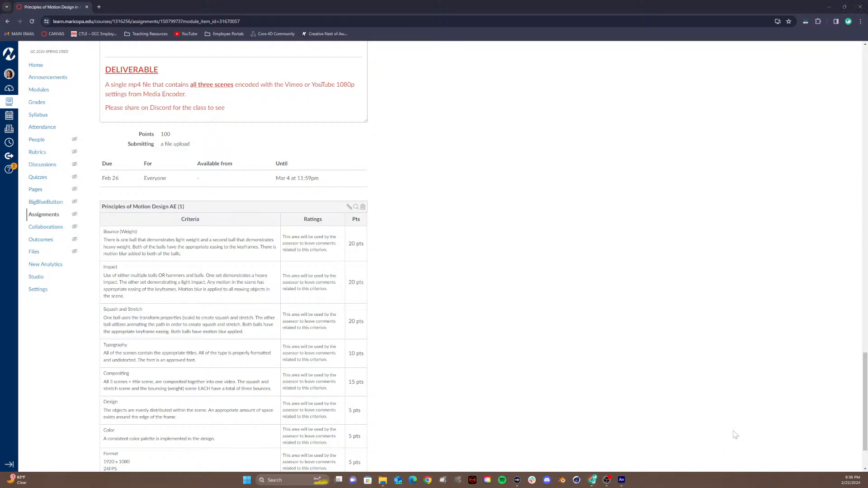
View the "Typography in Motion Design - Project" assignment from the course modules and return to the module list.
{"action": "scroll", "coordinate": [221, 207], "scroll_direction": "up", "scroll_amount": 12}
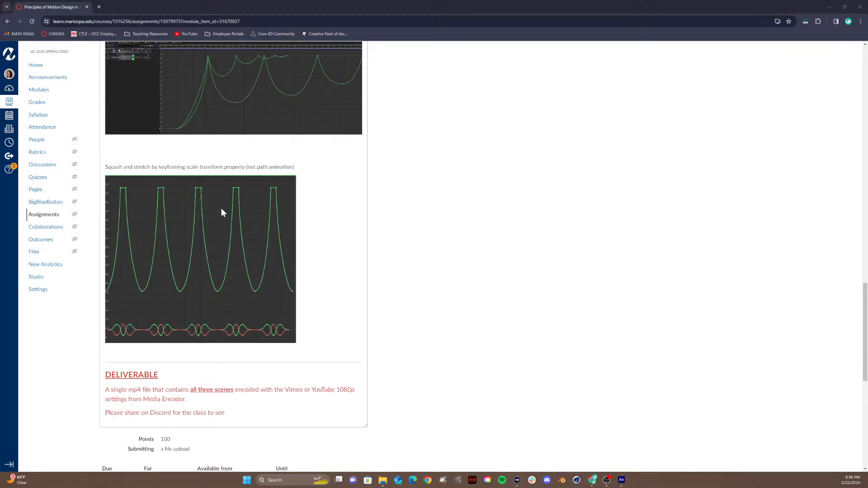
{"action": "scroll", "coordinate": [223, 211], "scroll_direction": "up", "scroll_amount": 15}
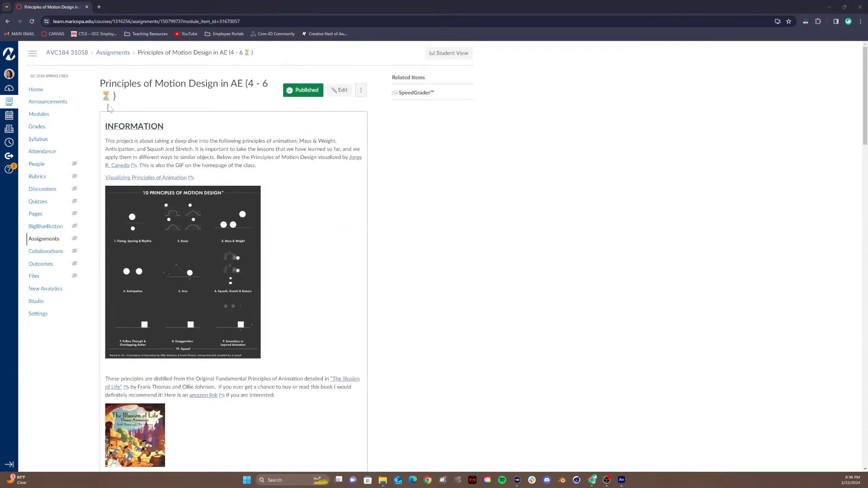
{"action": "left_click", "coordinate": [49, 117]}
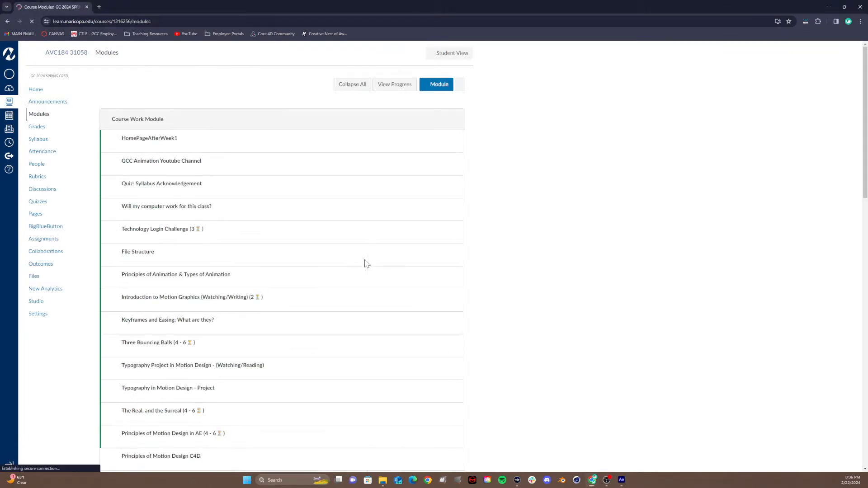
{"action": "scroll", "coordinate": [217, 348], "scroll_direction": "down", "scroll_amount": 5}
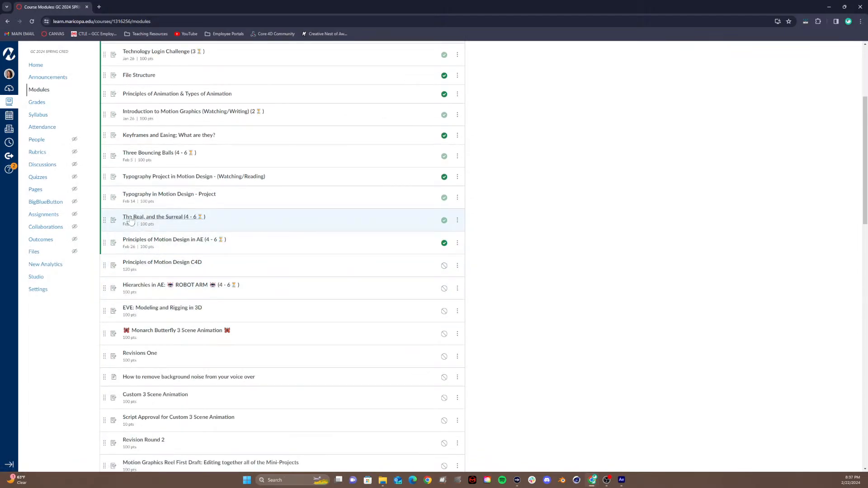
{"action": "left_click", "coordinate": [176, 199]}
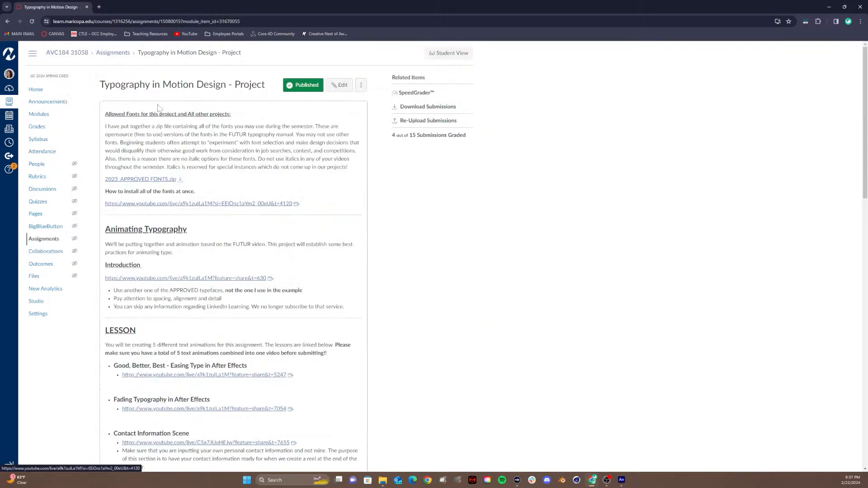
{"action": "left_click", "coordinate": [8, 21]}
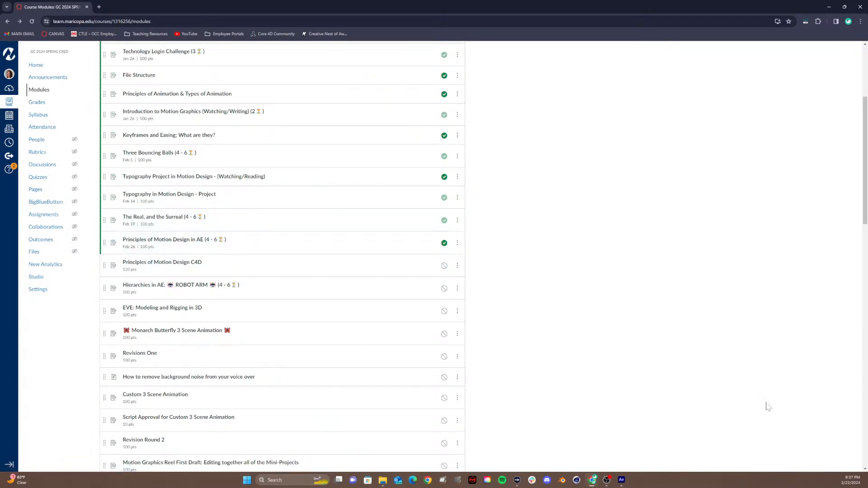
Close the browser, the After Effects project and the 04_Motion Design Principles folder window.
{"action": "left_click", "coordinate": [849, 481]}
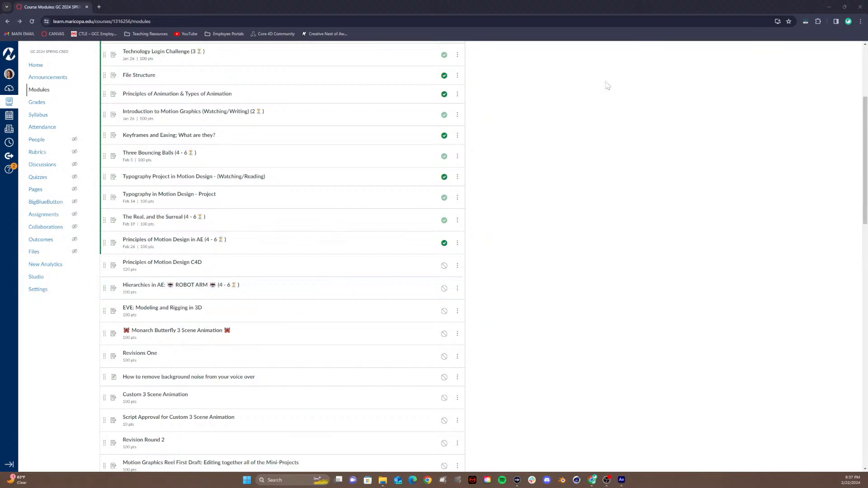
{"action": "left_click", "coordinate": [852, 6]}
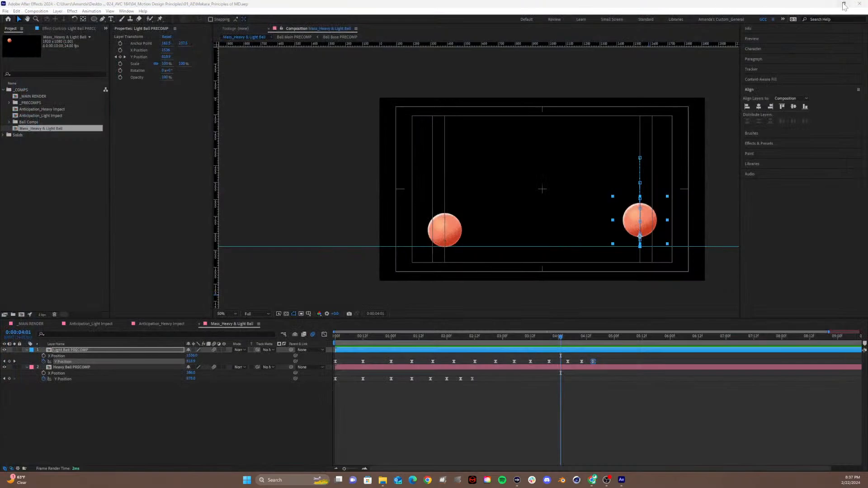
{"action": "left_click", "coordinate": [858, 4]}
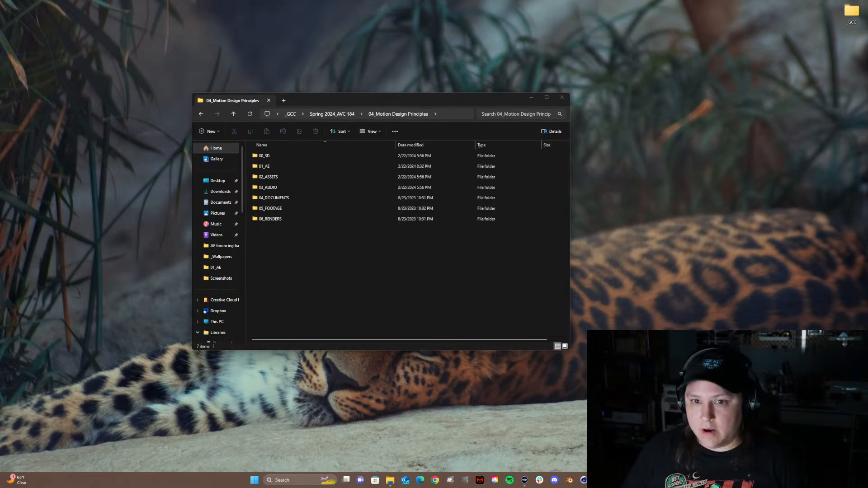
{"action": "left_click", "coordinate": [562, 98]}
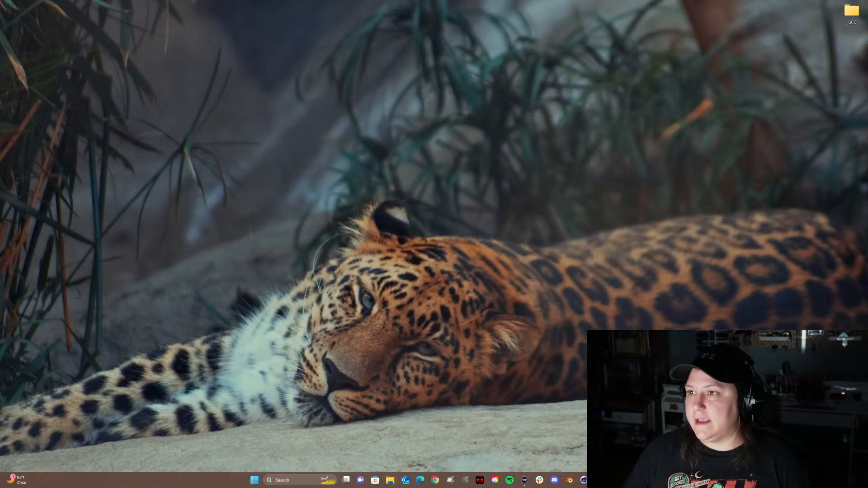